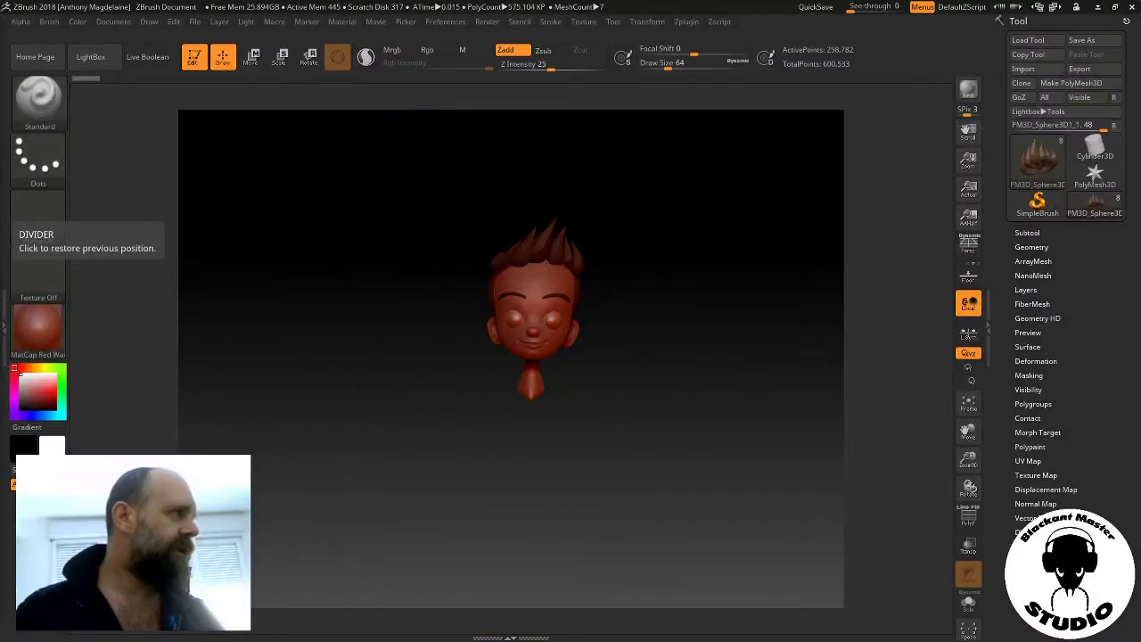
Switch the framed head from MatCap Red Wax to BasicMaterial and orbit to a three-quarter view
{"action": "mouse_move", "coordinate": [372, 258]}
{"action": "left_mouse_down"}
{"action": "mouse_move", "coordinate": [318, 260]}
{"action": "mouse_move", "coordinate": [326, 276]}
{"action": "left_mouse_up"}
{"action": "left_click", "coordinate": [968, 403]}
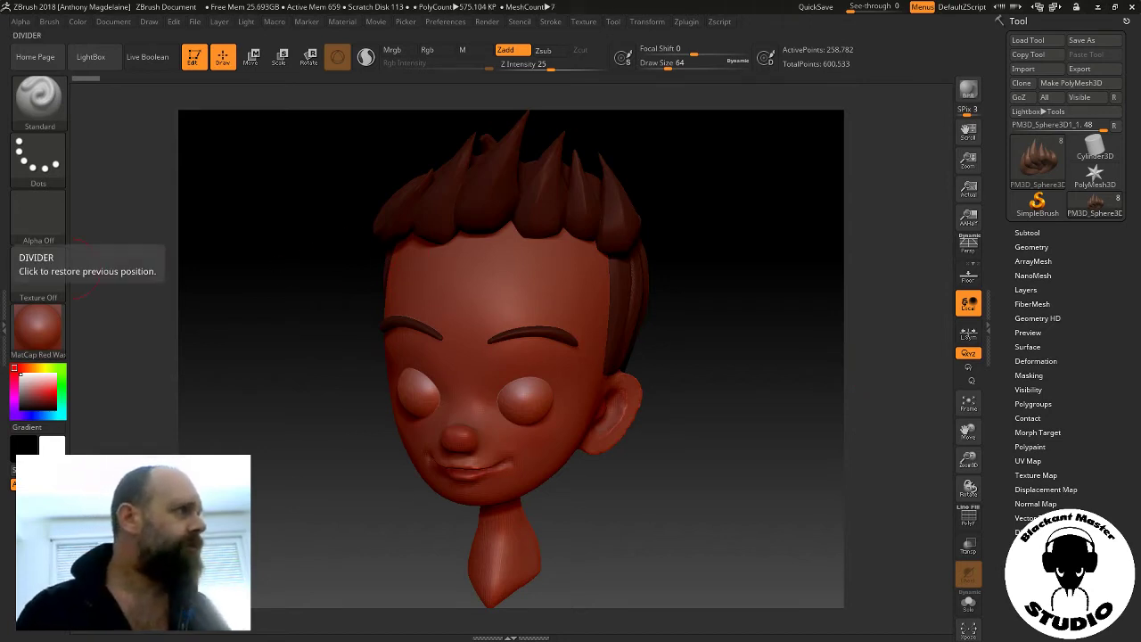
{"action": "left_click", "coordinate": [37, 328]}
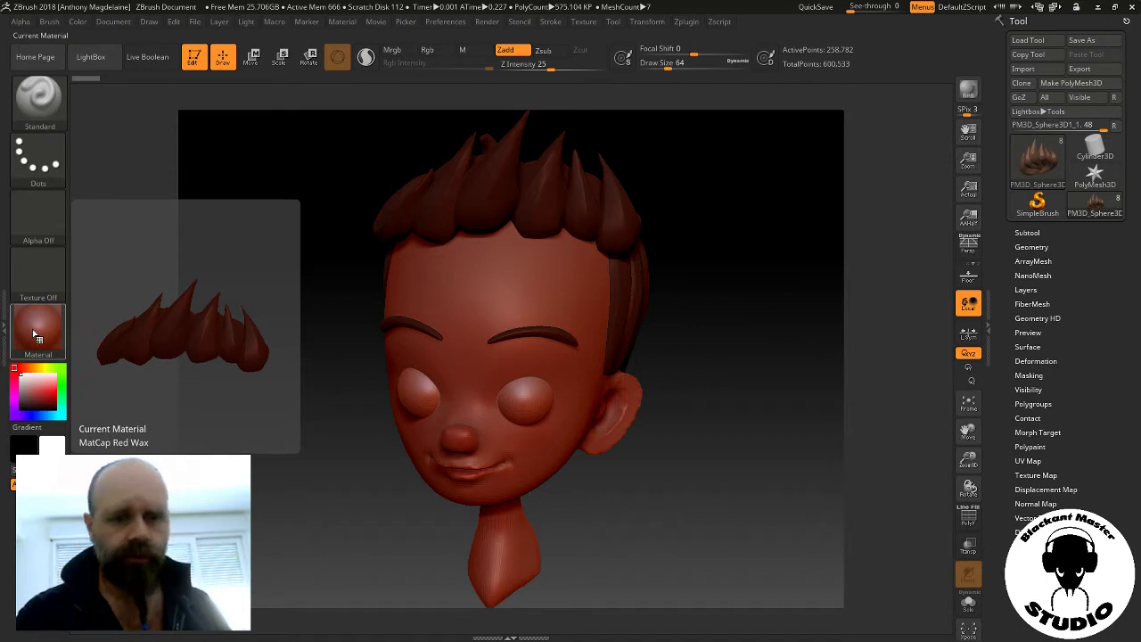
{"action": "left_click", "coordinate": [33, 334]}
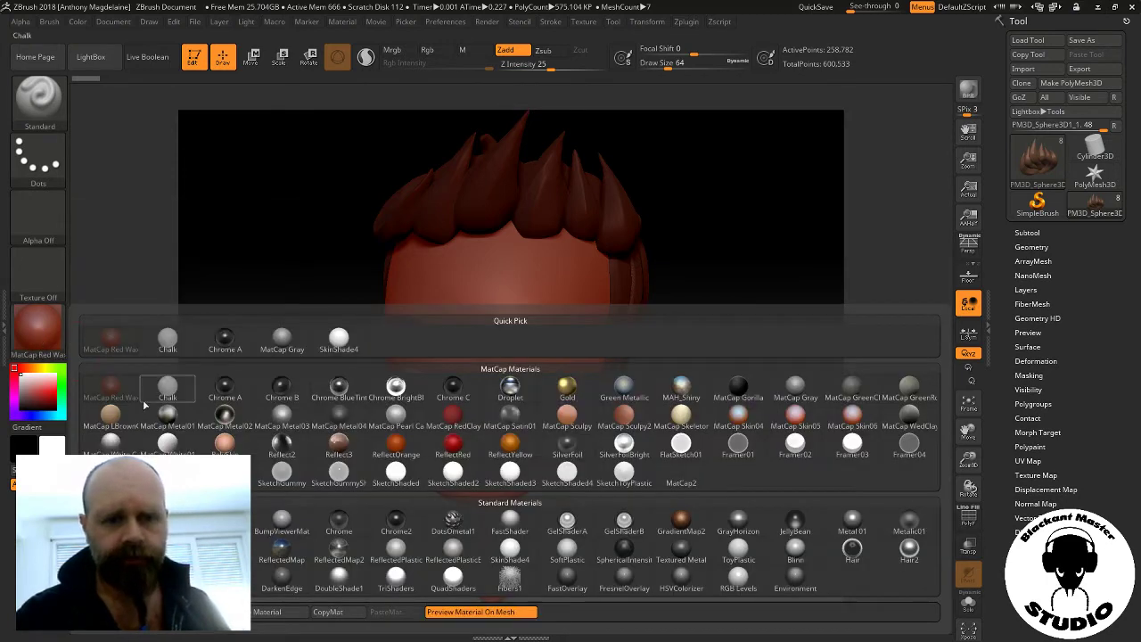
{"action": "left_click", "coordinate": [168, 522]}
{"action": "mouse_move", "coordinate": [263, 483]}
{"action": "left_mouse_down"}
{"action": "mouse_move", "coordinate": [360, 520]}
{"action": "mouse_move", "coordinate": [433, 437]}
{"action": "mouse_move", "coordinate": [640, 505]}
{"action": "left_mouse_up"}
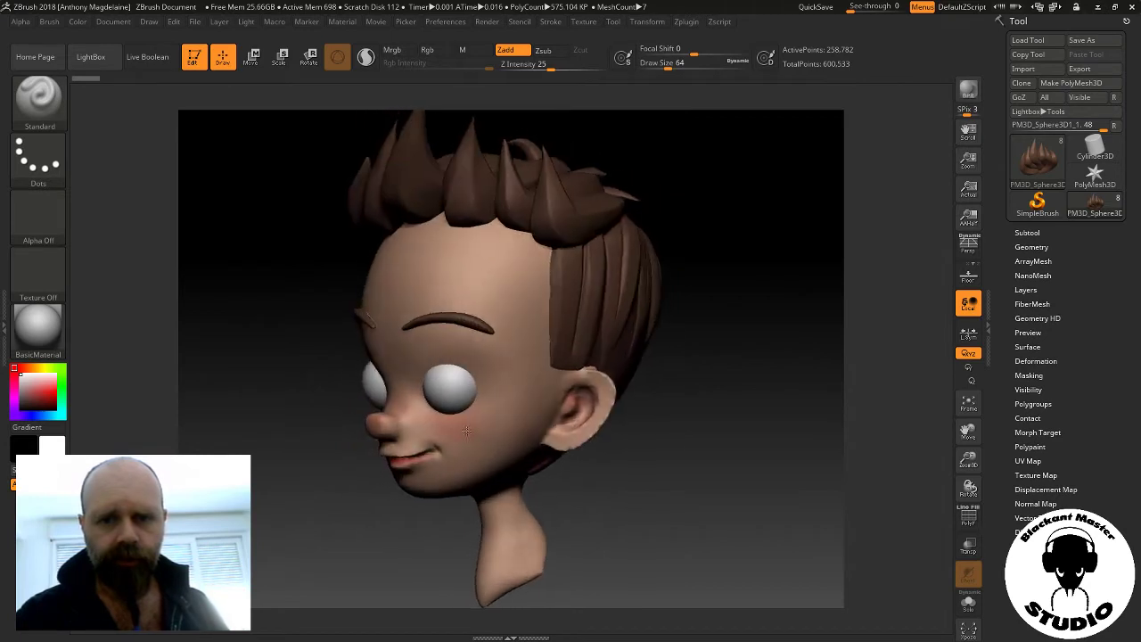
{"action": "left_click", "coordinate": [638, 486]}
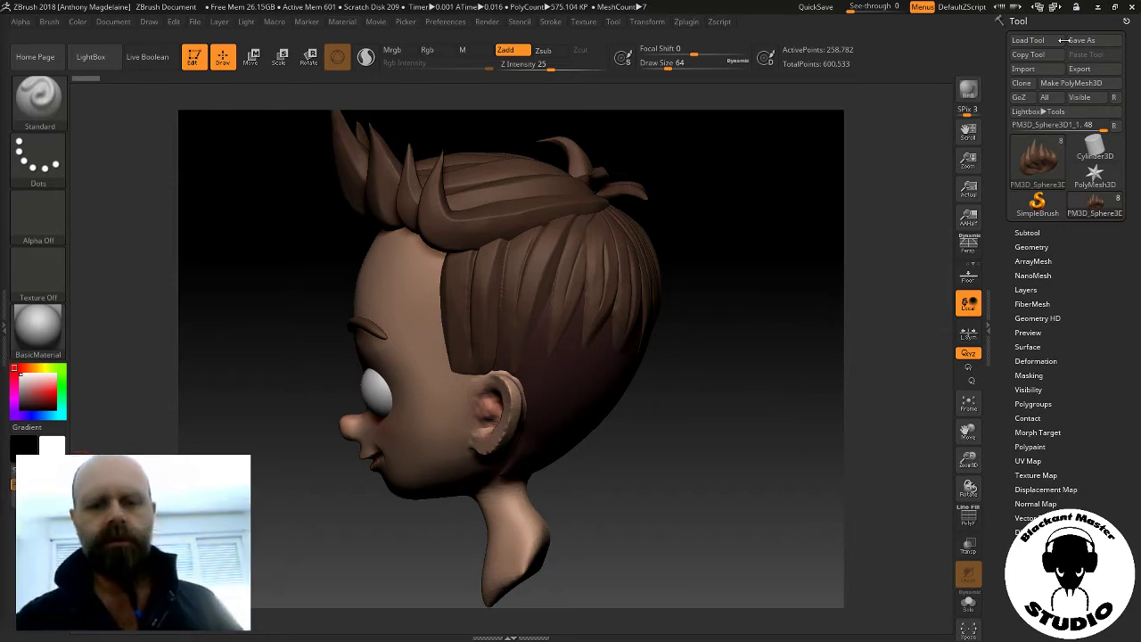
{"action": "mouse_move", "coordinate": [640, 486]}
{"action": "left_mouse_down"}
{"action": "mouse_move", "coordinate": [656, 449]}
{"action": "mouse_move", "coordinate": [668, 461]}
{"action": "left_mouse_up"}
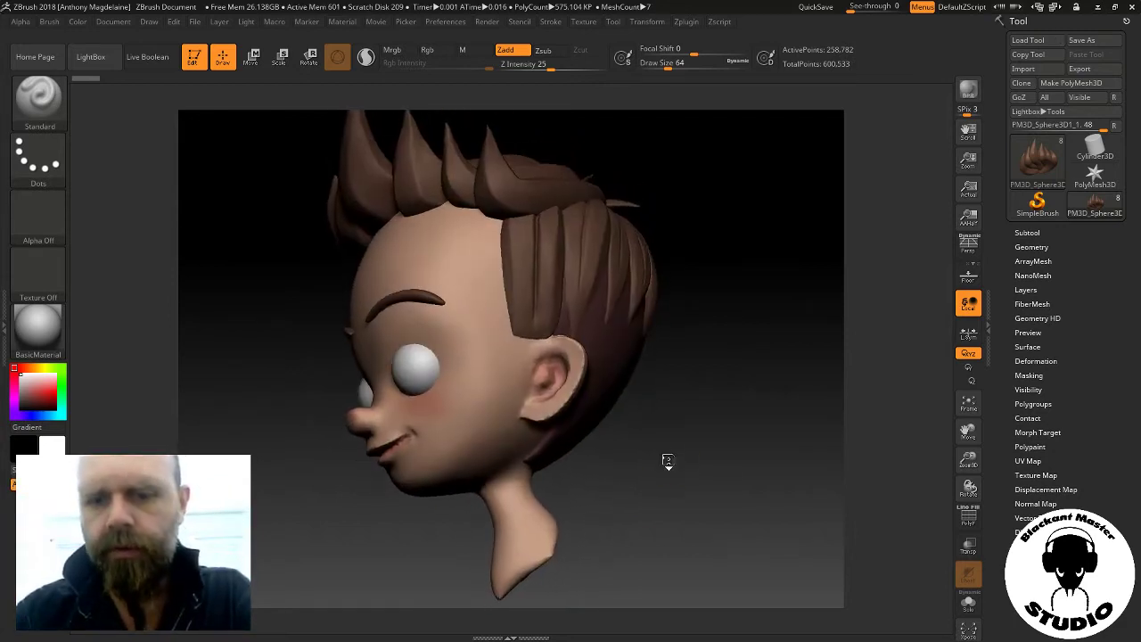
{"action": "left_click_drag", "start_coordinate": [969, 460], "coordinate": [969, 508]}
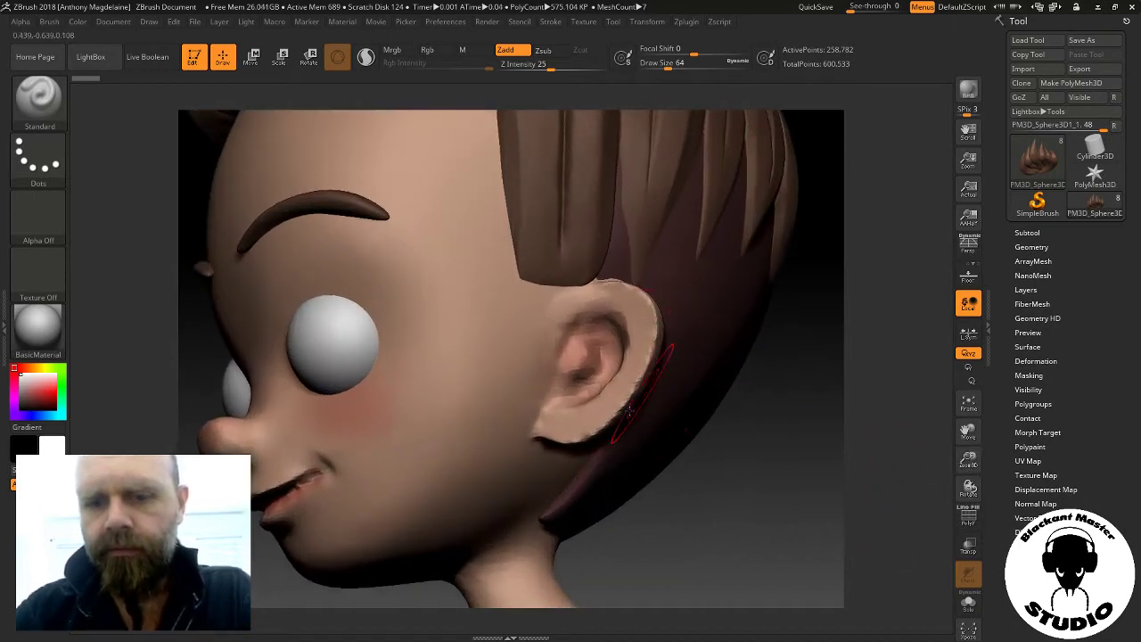
{"action": "left_click_drag", "start_coordinate": [769, 447], "coordinate": [782, 450]}
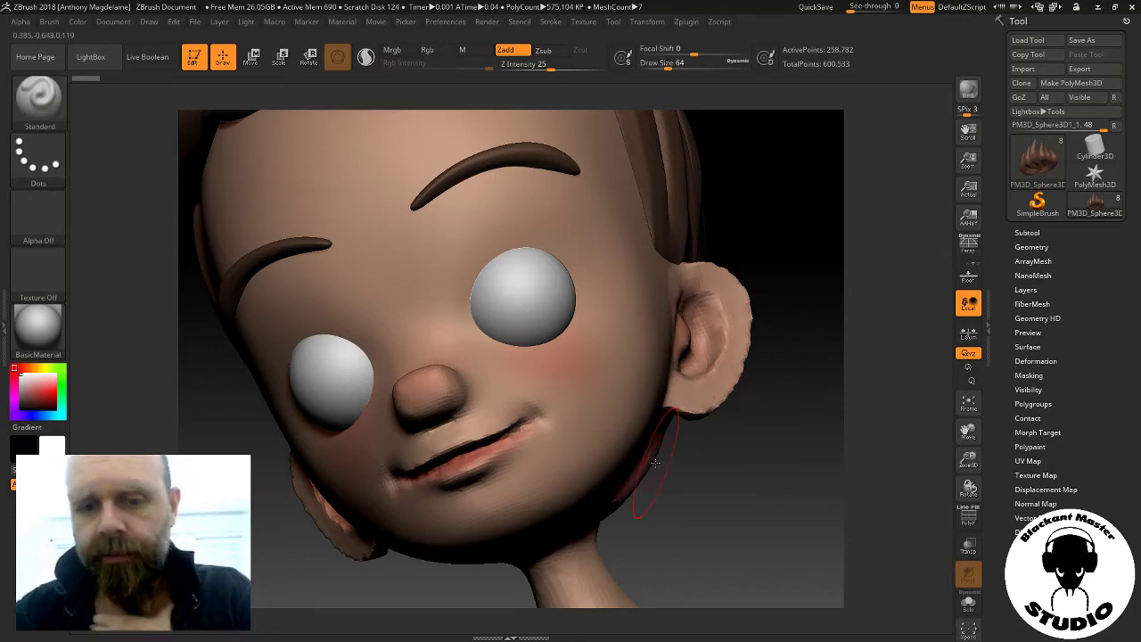
{"action": "mouse_move", "coordinate": [803, 463]}
{"action": "left_mouse_down"}
{"action": "mouse_move", "coordinate": [828, 364]}
{"action": "mouse_move", "coordinate": [784, 370]}
{"action": "mouse_move", "coordinate": [780, 446]}
{"action": "mouse_move", "coordinate": [805, 437]}
{"action": "left_mouse_up"}
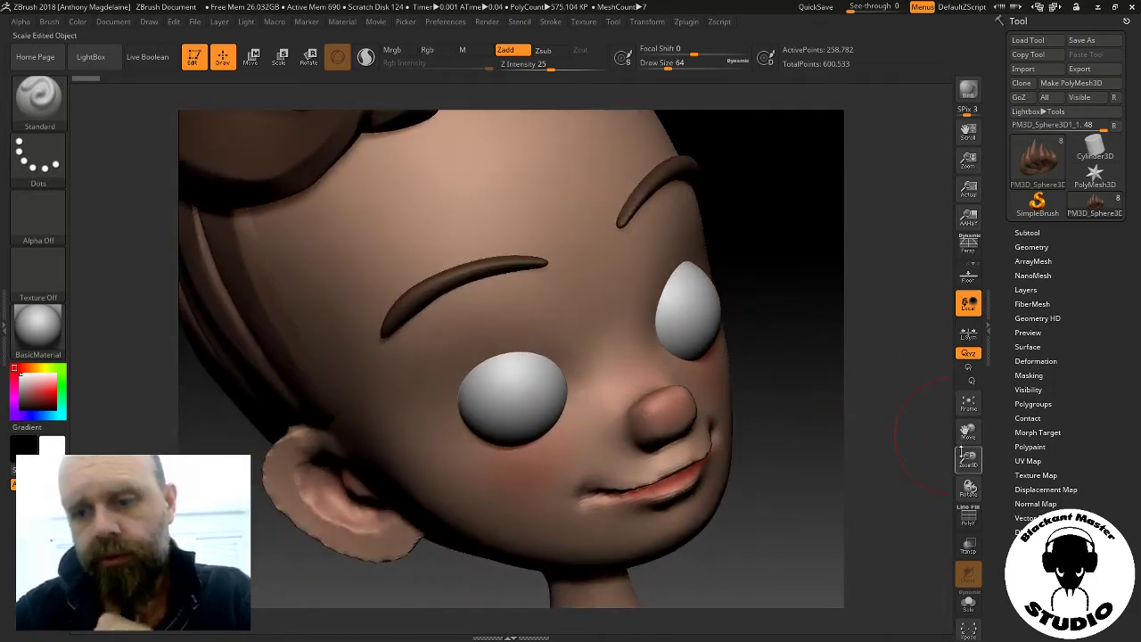
{"action": "left_click_drag", "start_coordinate": [969, 459], "coordinate": [920, 422]}
{"action": "mouse_move", "coordinate": [733, 424]}
{"action": "left_mouse_down"}
{"action": "mouse_move", "coordinate": [767, 408]}
{"action": "mouse_move", "coordinate": [681, 463]}
{"action": "left_mouse_up"}
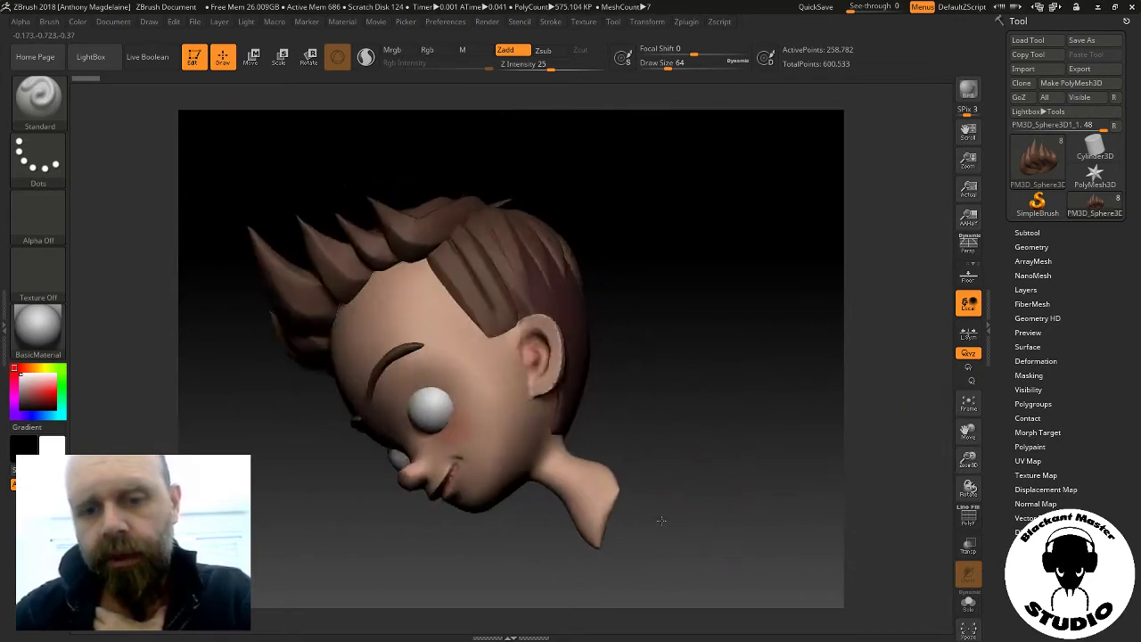
{"action": "left_click_drag", "start_coordinate": [722, 496], "coordinate": [644, 445]}
{"action": "mouse_move", "coordinate": [660, 395]}
{"action": "left_mouse_down"}
{"action": "mouse_move", "coordinate": [731, 359]}
{"action": "mouse_move", "coordinate": [723, 464]}
{"action": "mouse_move", "coordinate": [748, 405]}
{"action": "mouse_move", "coordinate": [711, 401]}
{"action": "left_mouse_up"}
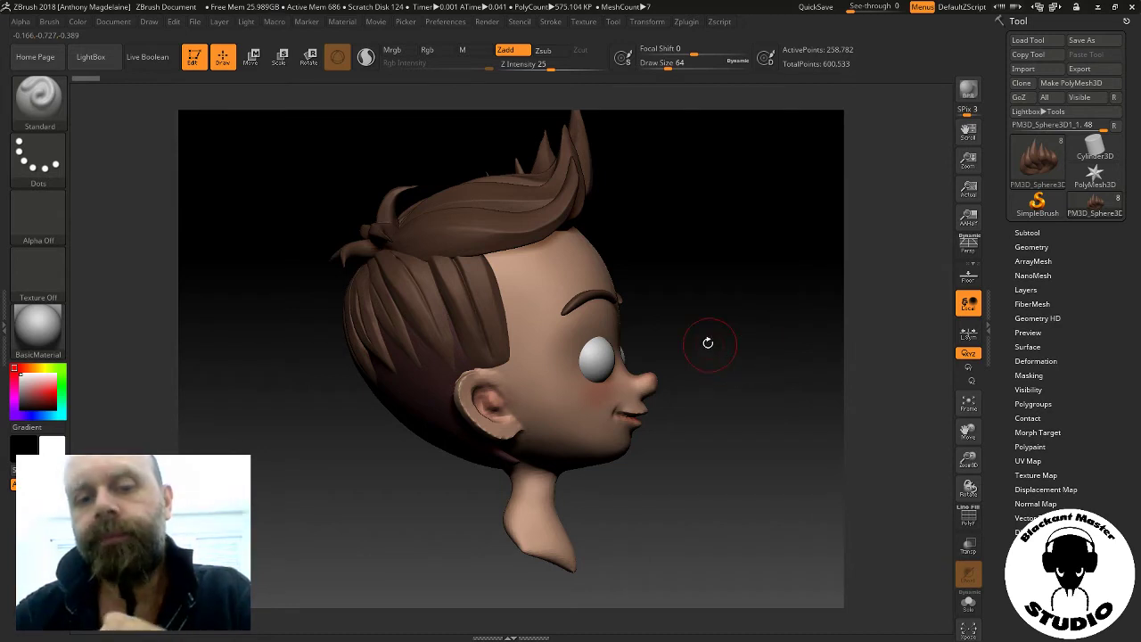
{"action": "mouse_move", "coordinate": [708, 339]}
{"action": "left_mouse_down"}
{"action": "mouse_move", "coordinate": [784, 344]}
{"action": "mouse_move", "coordinate": [646, 363]}
{"action": "left_mouse_up"}
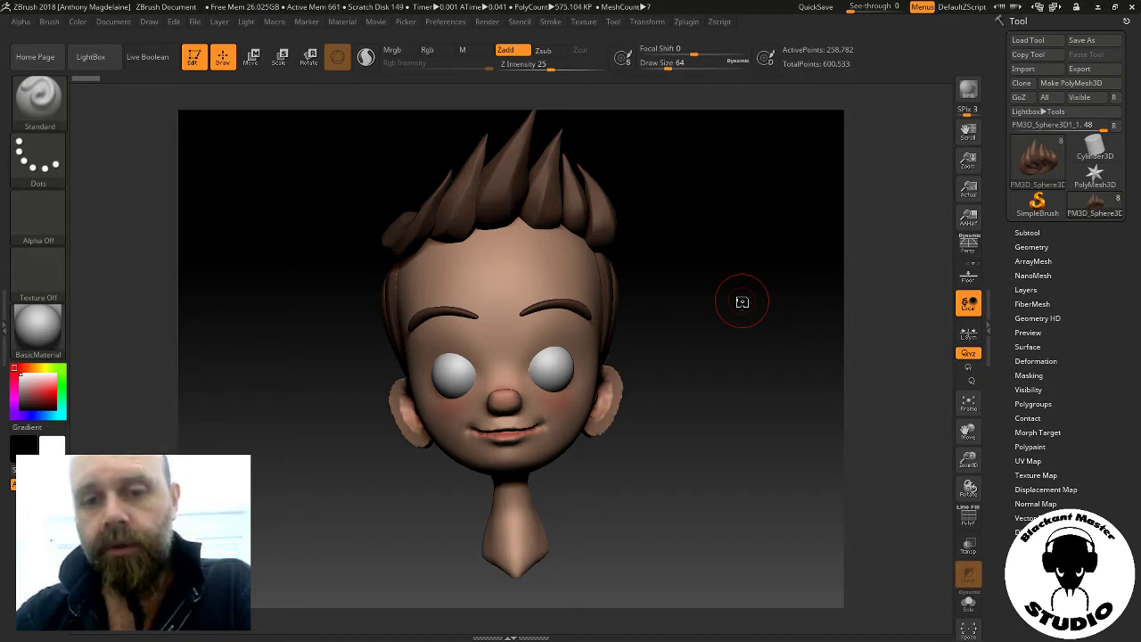
{"action": "mouse_move", "coordinate": [715, 381]}
{"action": "left_mouse_down"}
{"action": "mouse_move", "coordinate": [790, 347]}
{"action": "mouse_move", "coordinate": [788, 334]}
{"action": "left_mouse_up"}
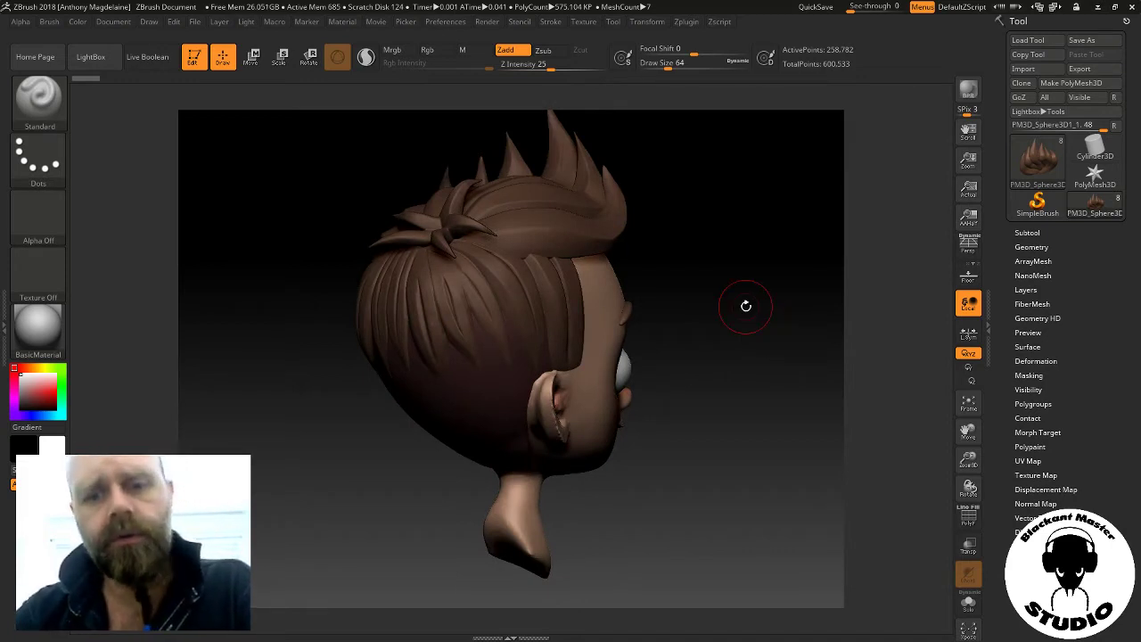
{"action": "mouse_move", "coordinate": [756, 373]}
{"action": "left_mouse_down"}
{"action": "mouse_move", "coordinate": [703, 395]}
{"action": "mouse_move", "coordinate": [721, 396]}
{"action": "mouse_move", "coordinate": [721, 379]}
{"action": "left_mouse_up"}
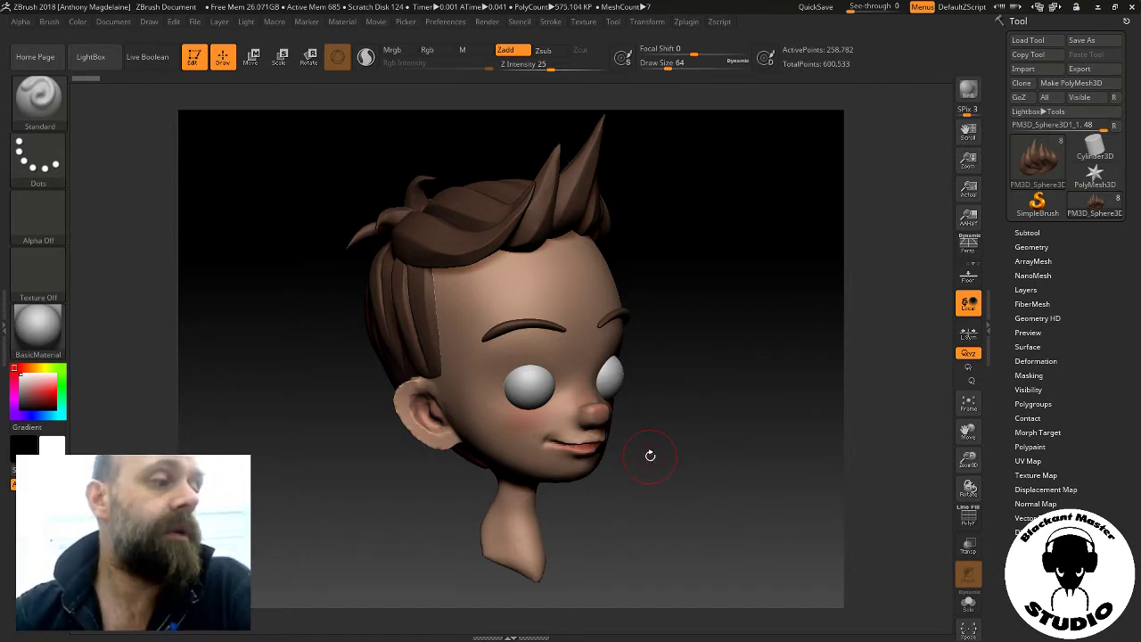
{"action": "mouse_move", "coordinate": [708, 376]}
{"action": "left_mouse_down"}
{"action": "mouse_move", "coordinate": [766, 363]}
{"action": "mouse_move", "coordinate": [697, 442]}
{"action": "mouse_move", "coordinate": [726, 361]}
{"action": "left_mouse_up"}
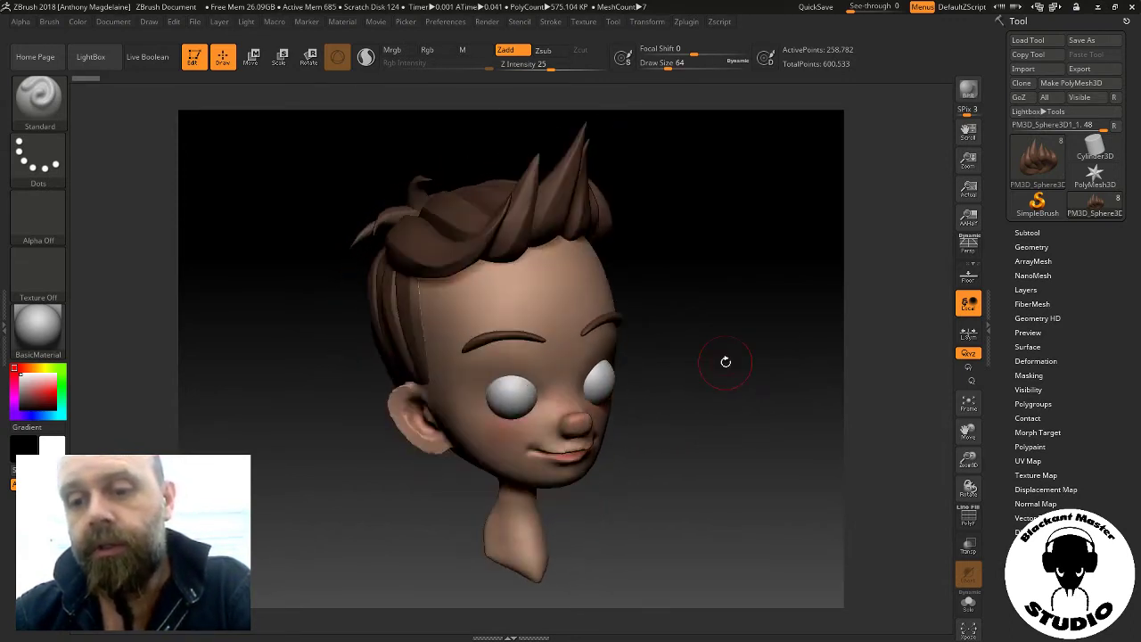
{"action": "left_click_drag", "start_coordinate": [739, 430], "coordinate": [685, 443]}
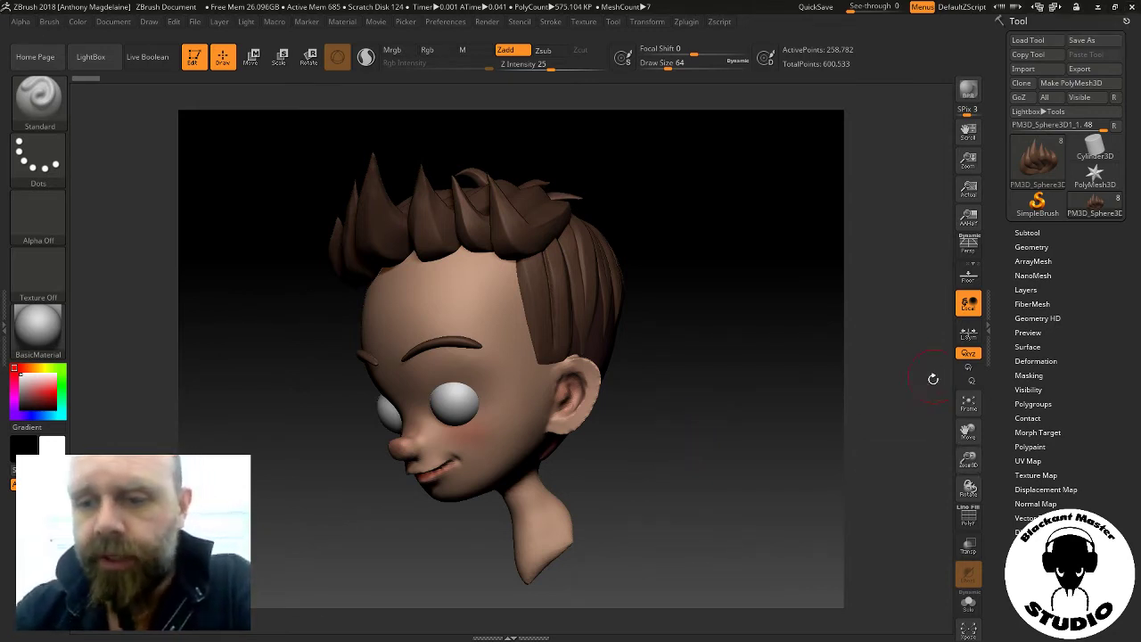
Make the head the active subtool, frame it, and orbit the ear to the centre
{"action": "left_click", "coordinate": [1026, 233]}
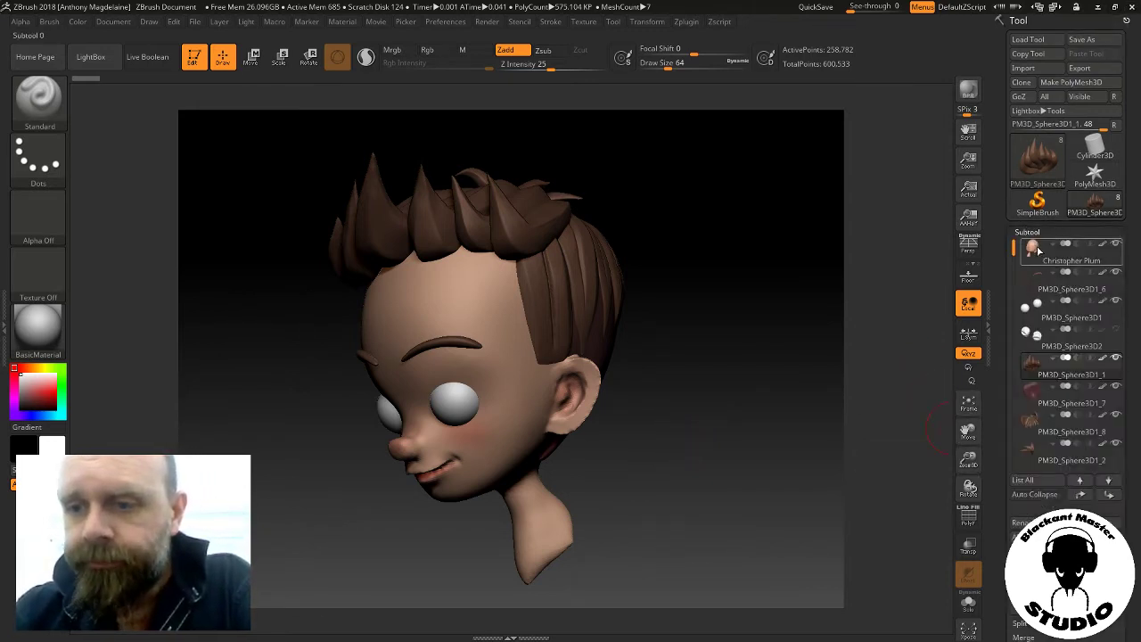
{"action": "left_click", "coordinate": [1036, 249]}
{"action": "left_click", "coordinate": [974, 409]}
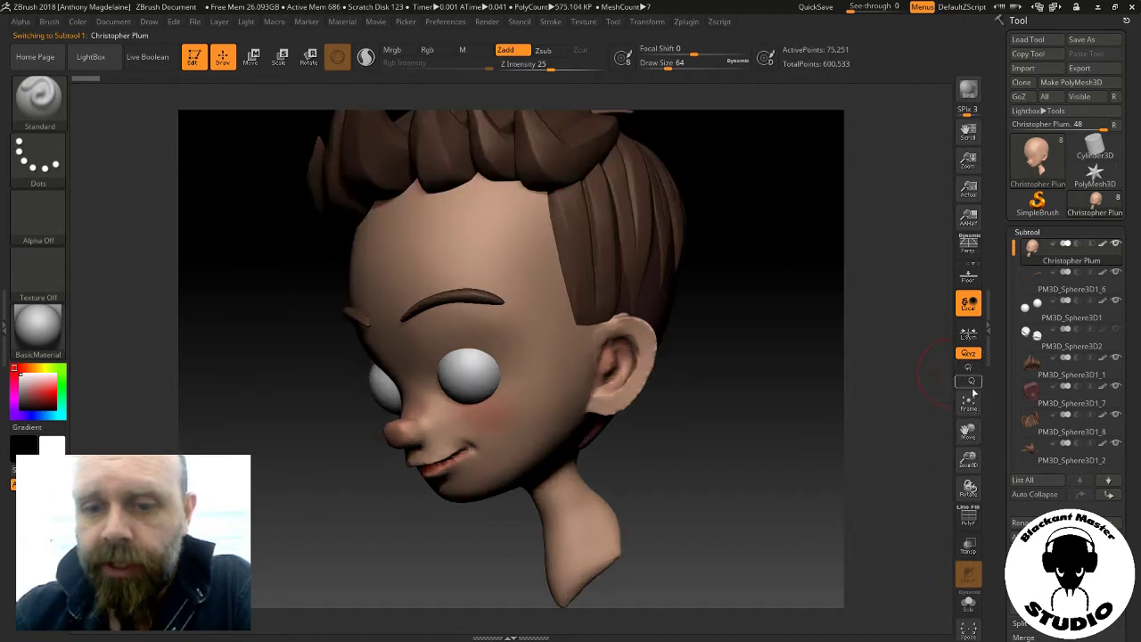
{"action": "mouse_move", "coordinate": [844, 425]}
{"action": "left_mouse_down"}
{"action": "mouse_move", "coordinate": [774, 442]}
{"action": "mouse_move", "coordinate": [730, 410]}
{"action": "left_mouse_up"}
Lasso-hide everything but the ear area with SelectLasso, then Solo the head subtool
{"action": "key", "text": "ctrl+shift"}
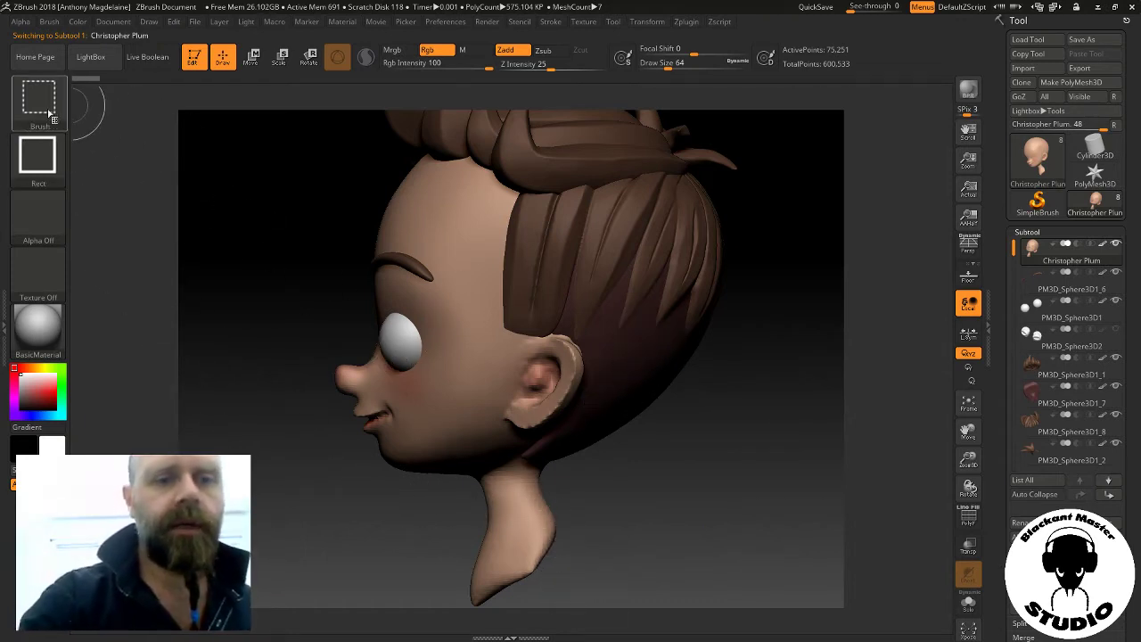
{"action": "left_click", "coordinate": [46, 109]}
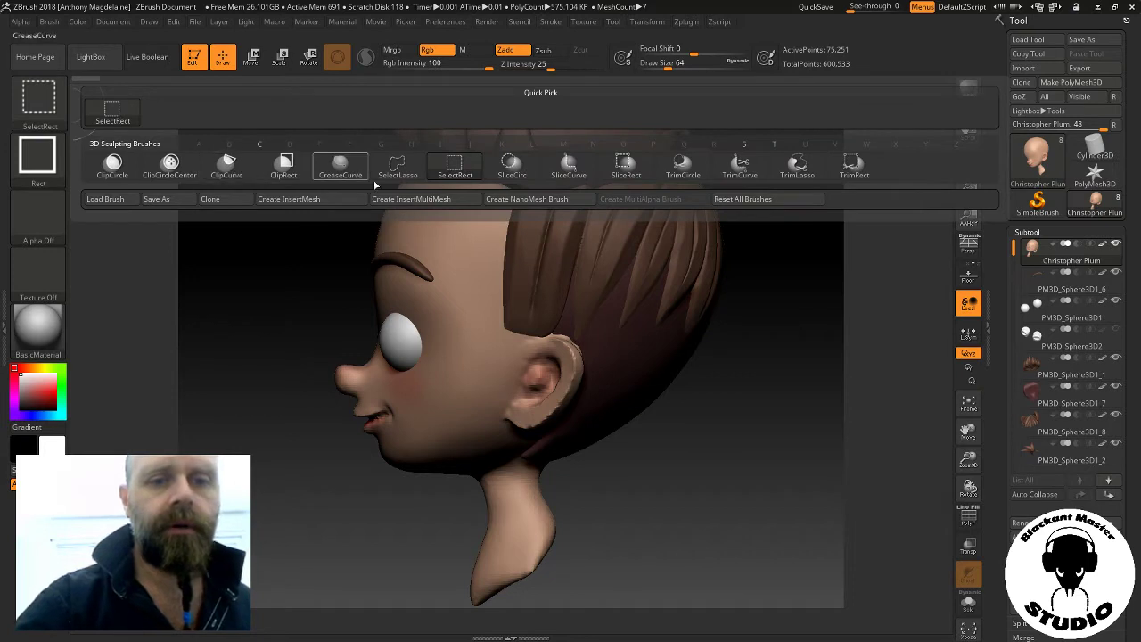
{"action": "left_click", "coordinate": [398, 165]}
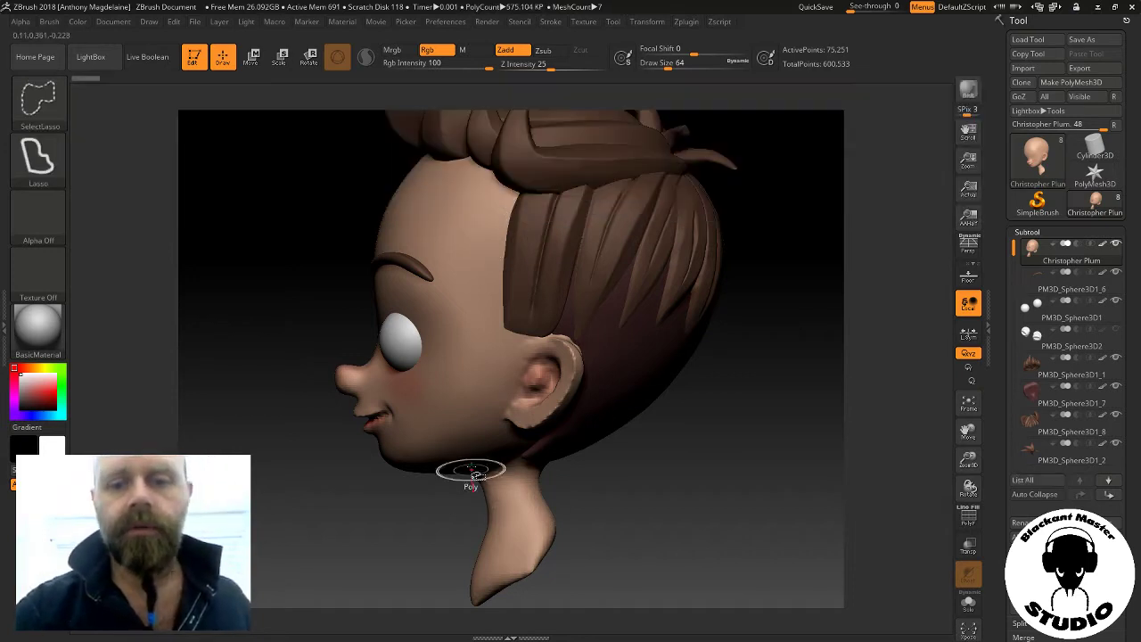
{"action": "mouse_move", "coordinate": [470, 471]}
{"action": "left_mouse_down", "text": "ctrl+shift"}
{"action": "mouse_move", "coordinate": [420, 440]}
{"action": "mouse_move", "coordinate": [547, 230]}
{"action": "left_mouse_up", "text": "ctrl+shift"}
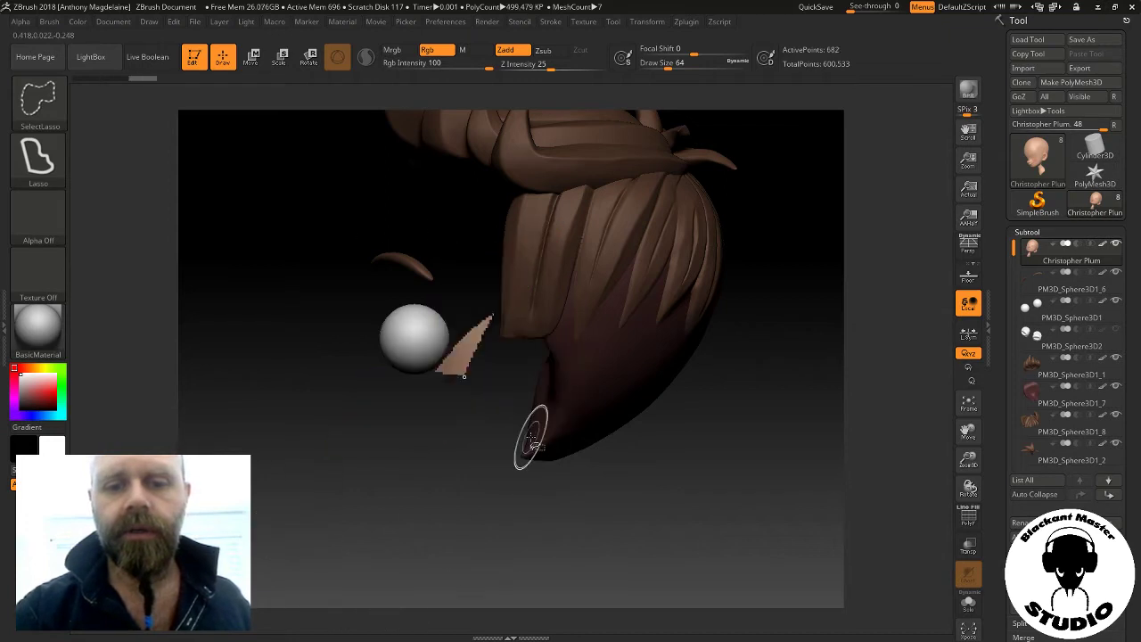
{"action": "left_click", "coordinate": [718, 485], "text": "ctrl+shift"}
{"action": "left_click_drag", "start_coordinate": [618, 324], "coordinate": [571, 469], "text": "ctrl+shift"}
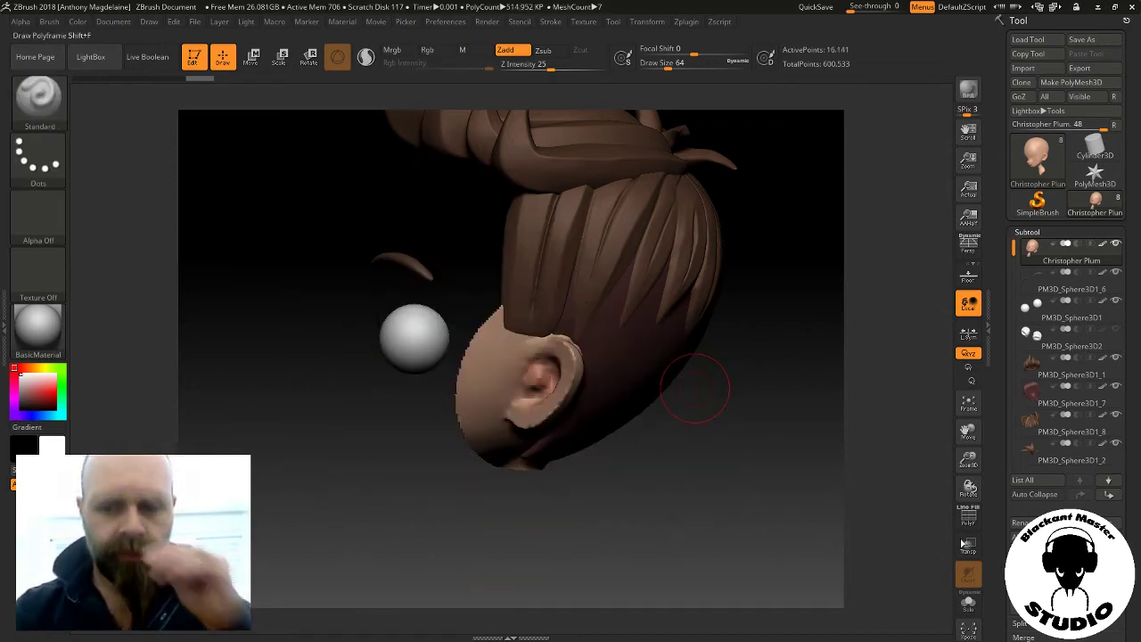
{"action": "key", "text": "alt+shift+s"}
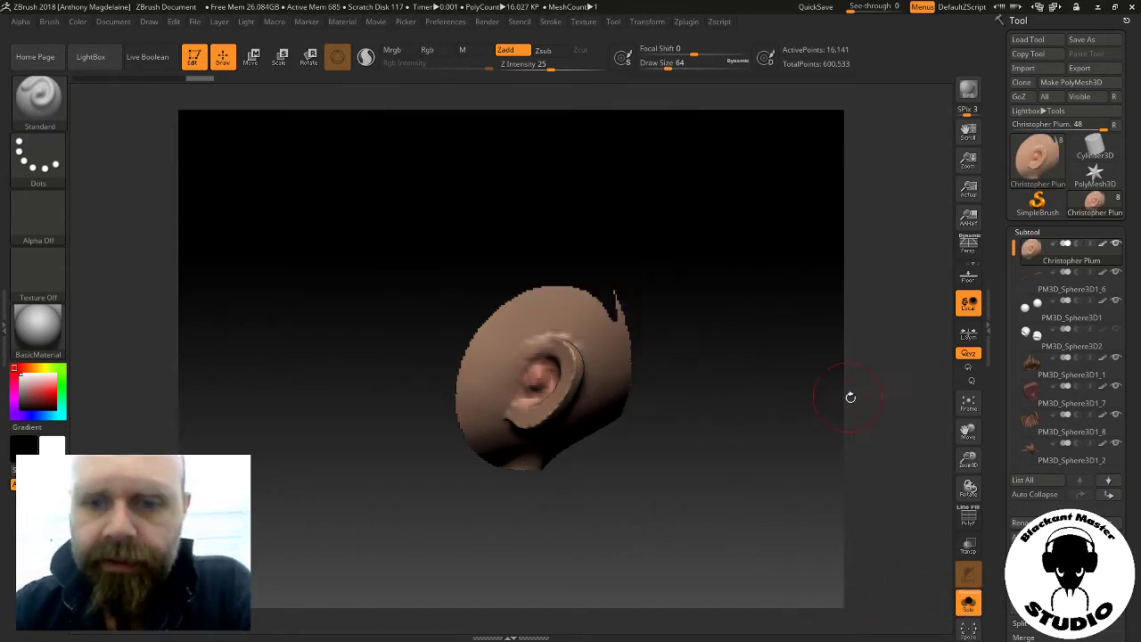
Zoom in on the ear, then unhide the hidden parts of the head
{"action": "left_click_drag", "start_coordinate": [968, 461], "coordinate": [989, 331]}
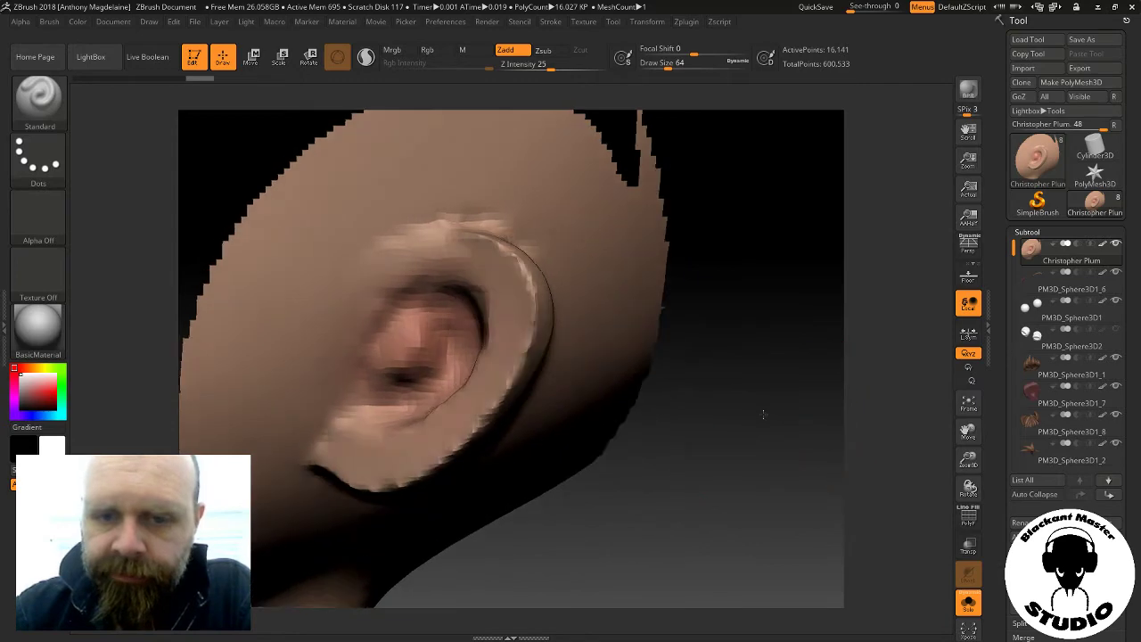
{"action": "mouse_move", "coordinate": [763, 414]}
{"action": "left_mouse_down"}
{"action": "mouse_move", "coordinate": [739, 386]}
{"action": "mouse_move", "coordinate": [756, 407]}
{"action": "left_mouse_up"}
{"action": "key", "text": "ctrl+shift"}
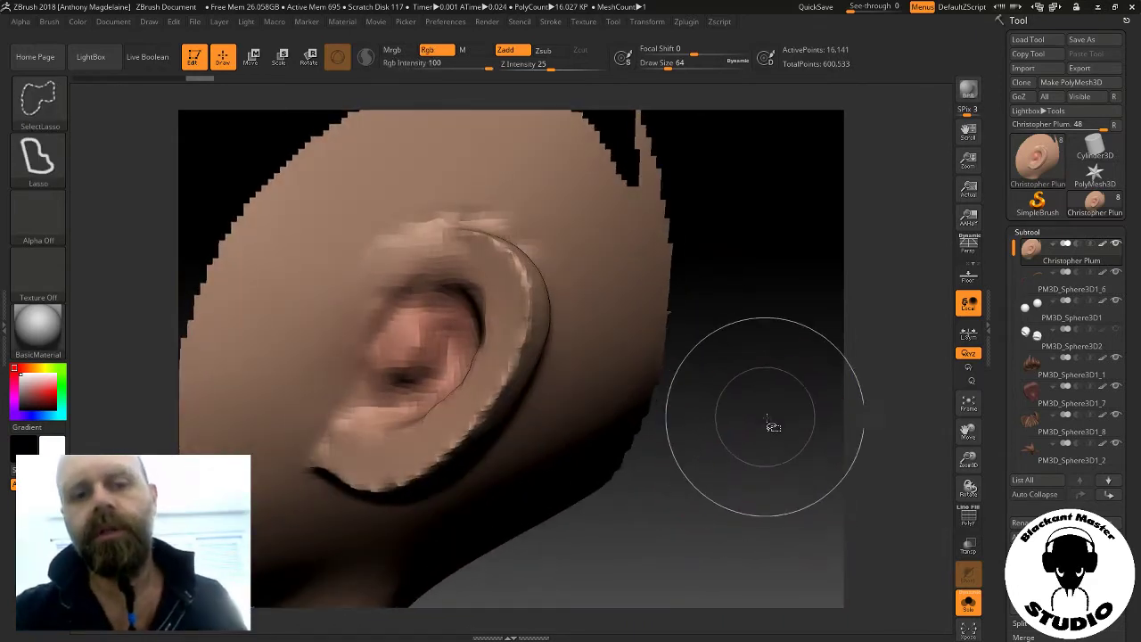
{"action": "left_click", "coordinate": [773, 426], "text": "ctrl+shift"}
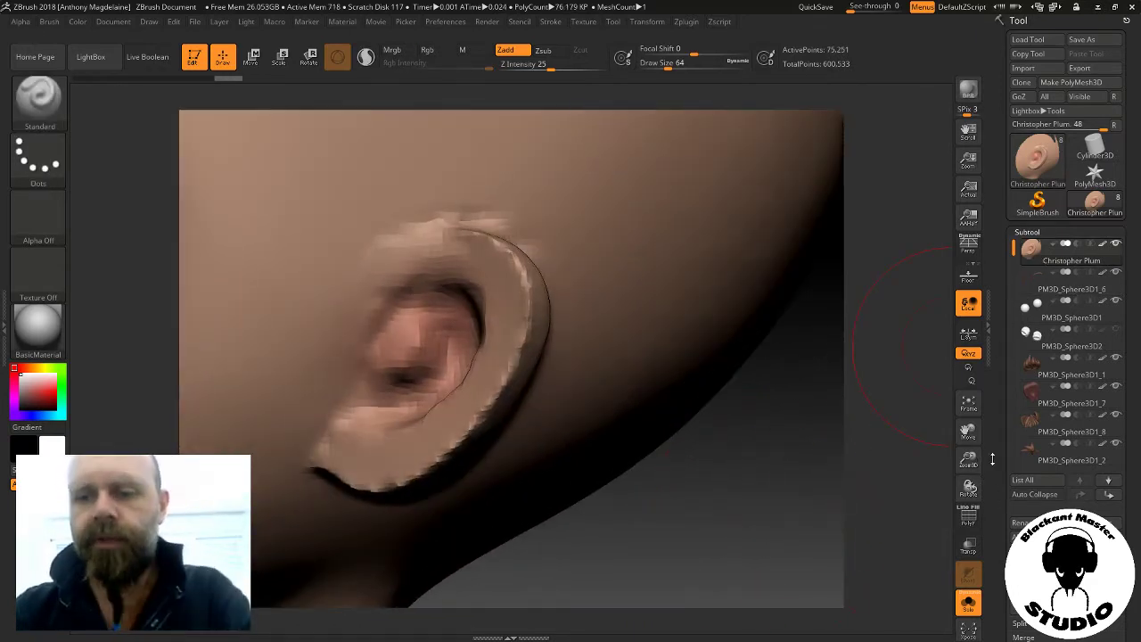
Bring up the Tool > Geometry > DynaMesh settings for the head
{"action": "scroll", "coordinate": [1035, 446], "scroll_direction": "down", "scroll_amount": 5}
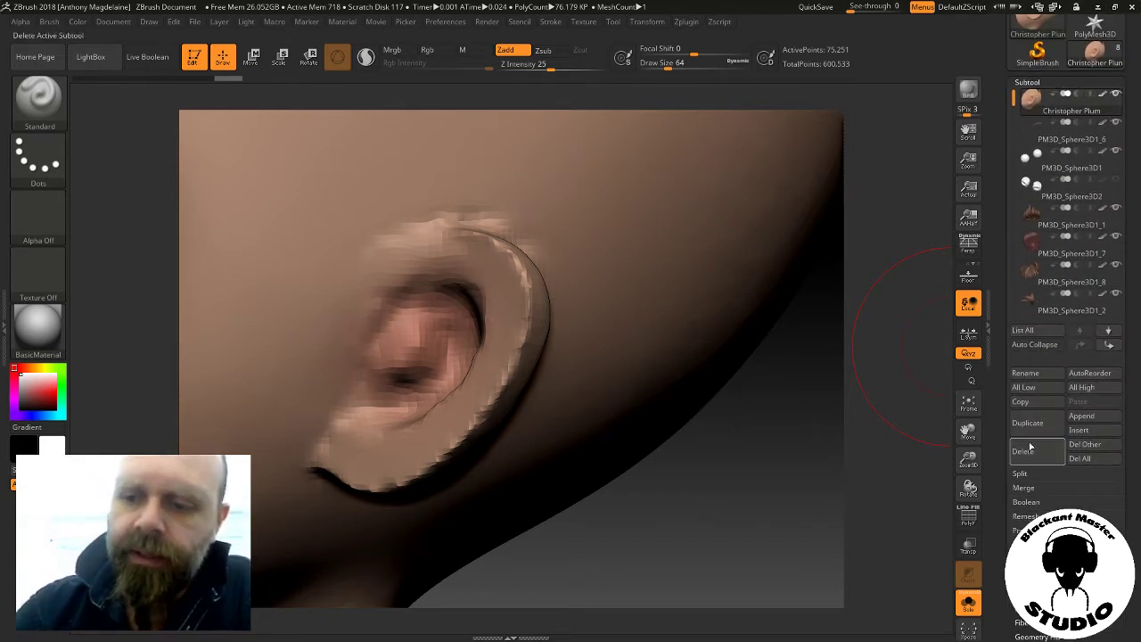
{"action": "scroll", "coordinate": [1070, 356], "scroll_direction": "up", "scroll_amount": 1}
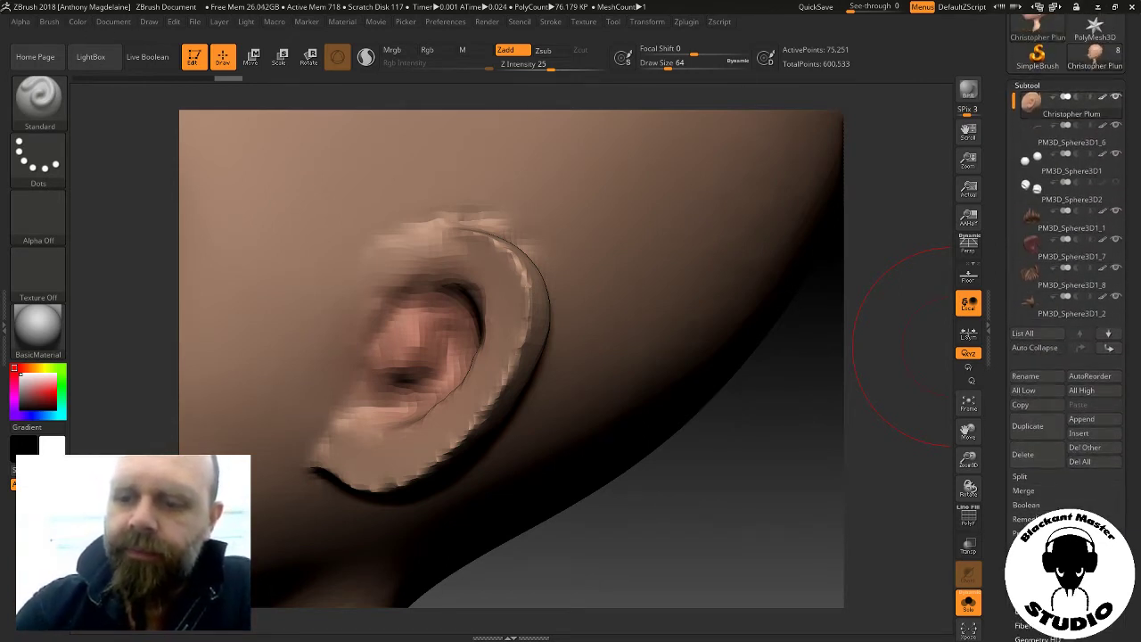
{"action": "left_click", "coordinate": [1027, 85]}
{"action": "left_click_drag", "start_coordinate": [1004, 442], "coordinate": [1000, 533]}
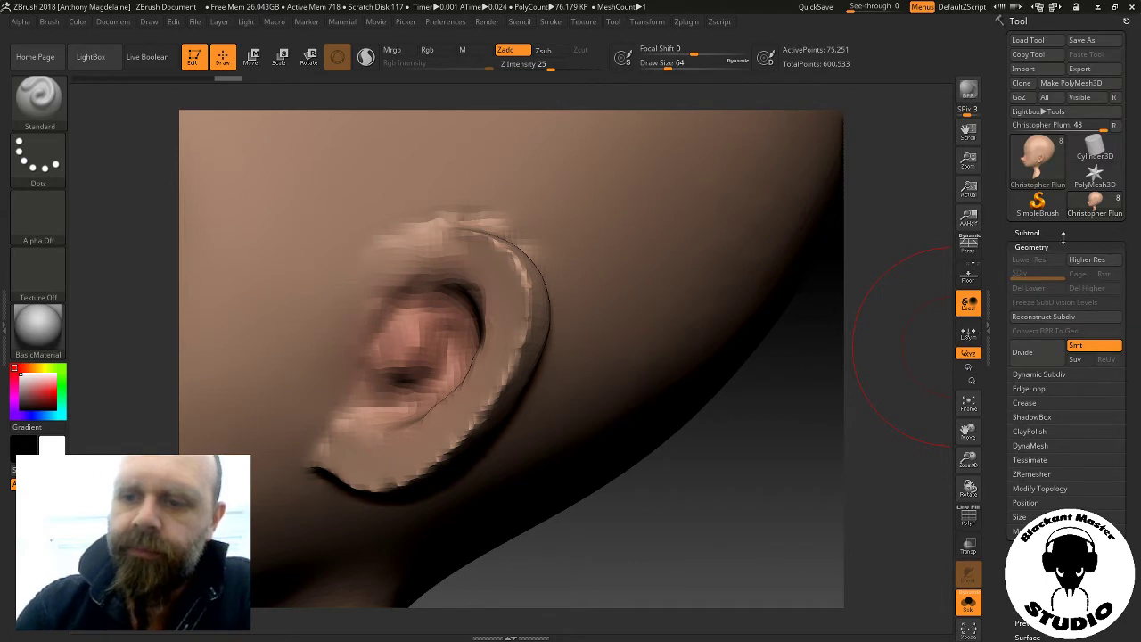
{"action": "left_click", "coordinate": [1039, 447]}
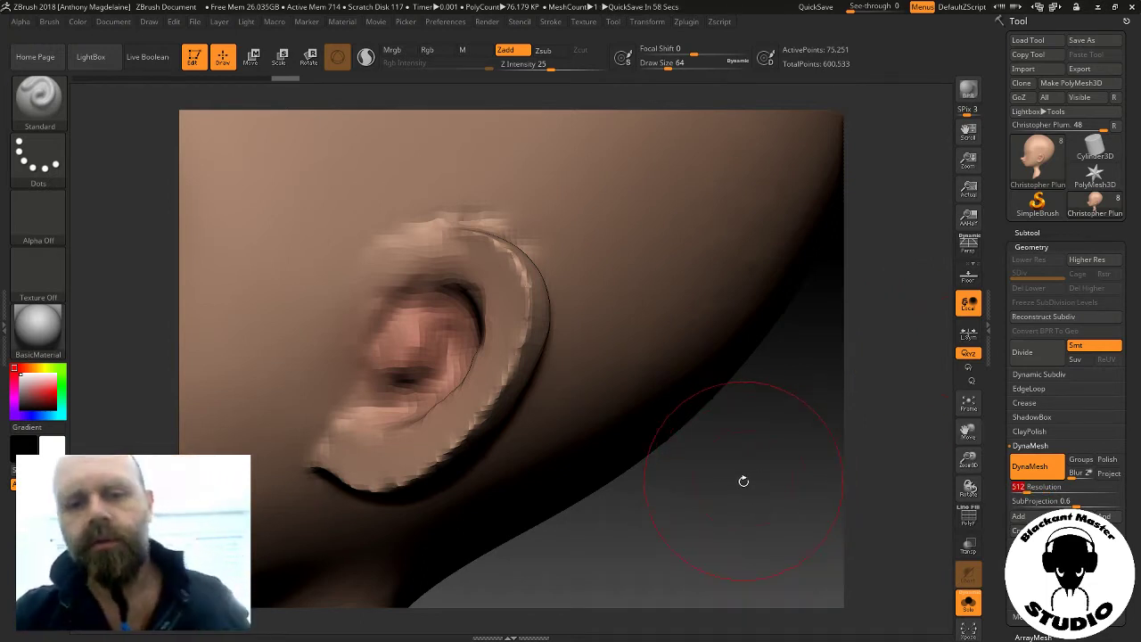
DynaMesh the ear, smooth its outer rim with a smaller brush, and lasso-isolate the ear patch
{"action": "left_click_drag", "start_coordinate": [741, 479], "coordinate": [690, 535], "text": "ctrl"}
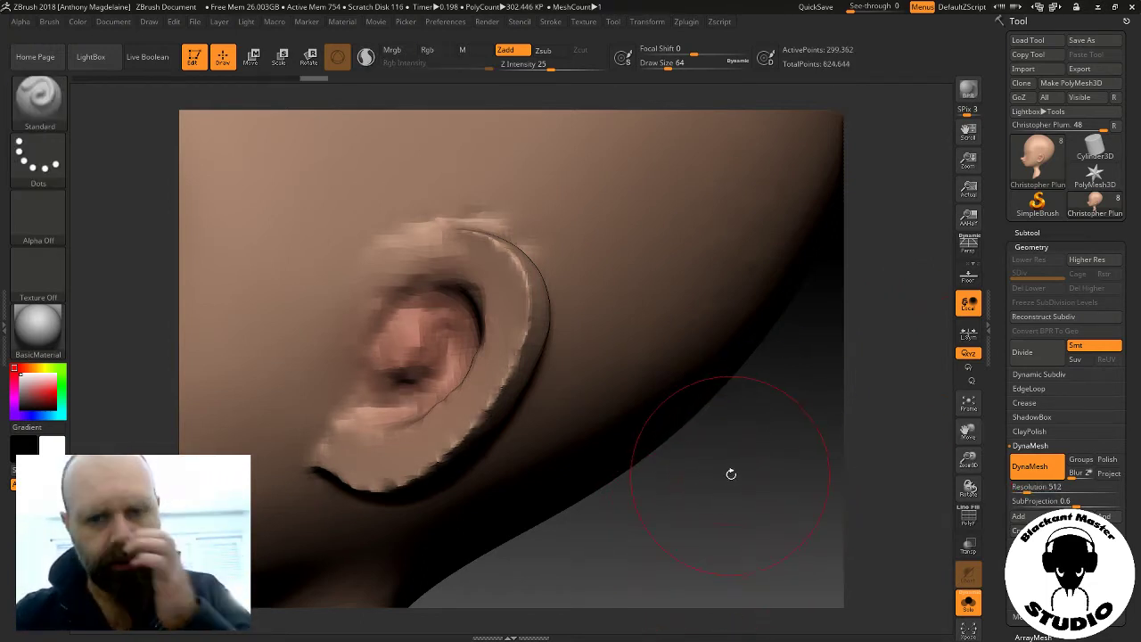
{"action": "mouse_move", "coordinate": [731, 473]}
{"action": "left_mouse_down"}
{"action": "mouse_move", "coordinate": [754, 481]}
{"action": "mouse_move", "coordinate": [748, 495]}
{"action": "mouse_move", "coordinate": [730, 491]}
{"action": "left_mouse_up"}
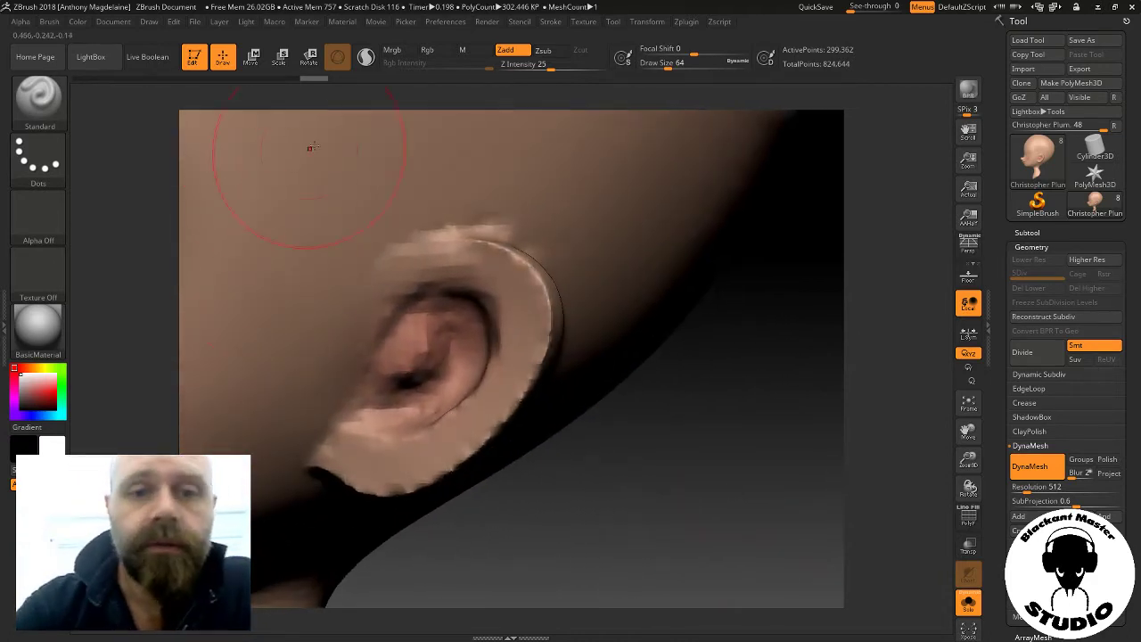
{"action": "left_click_drag", "start_coordinate": [679, 64], "coordinate": [644, 70]}
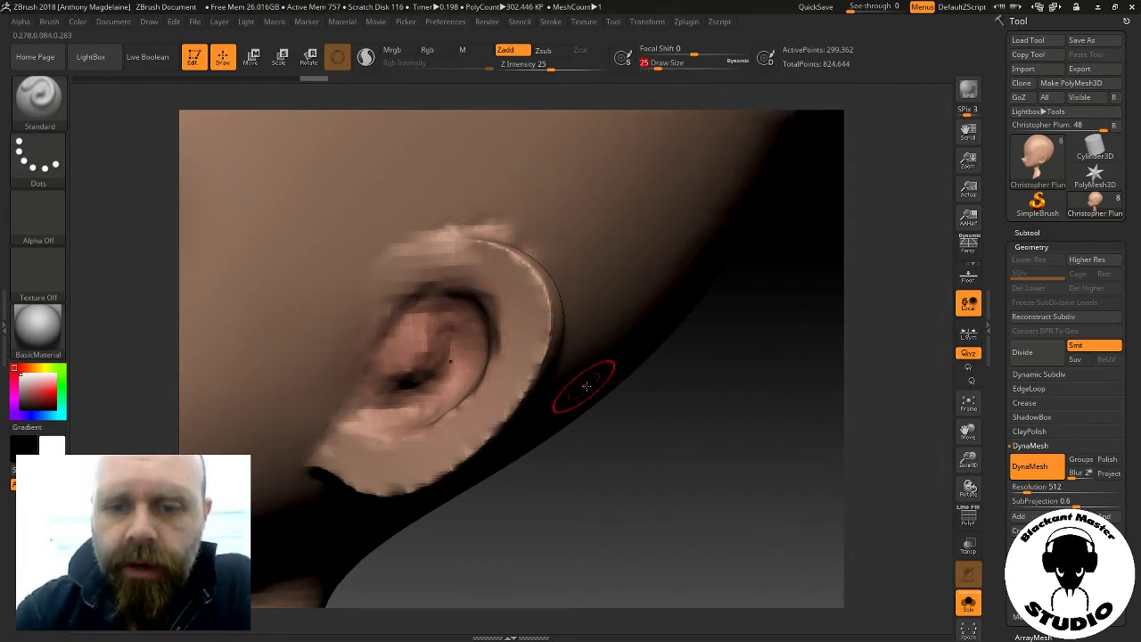
{"action": "left_click_drag", "start_coordinate": [587, 385], "coordinate": [725, 421], "text": "shift"}
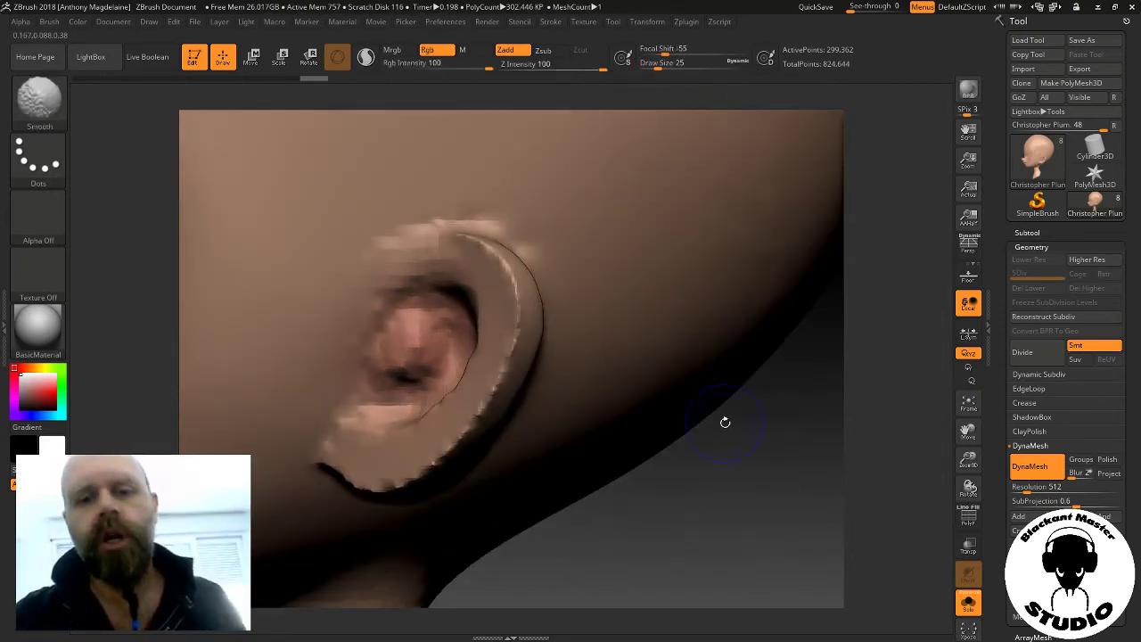
{"action": "left_click_drag", "start_coordinate": [619, 284], "coordinate": [596, 280], "text": "ctrl+shift"}
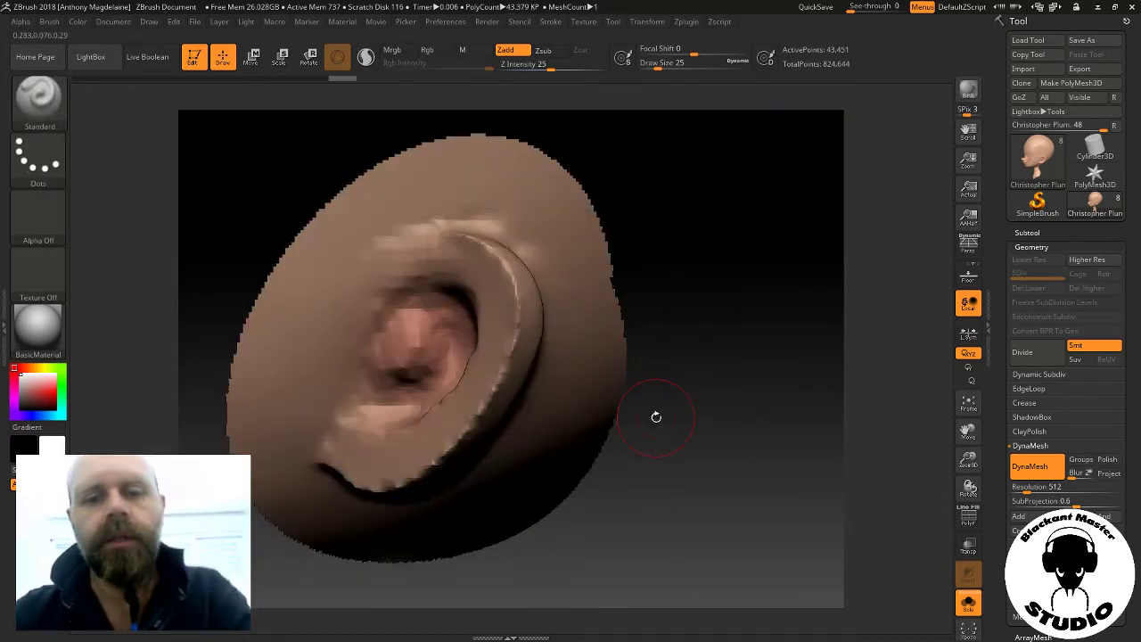
Switch to the Pinch brush with a much smaller draw size
{"action": "left_click", "coordinate": [38, 96]}
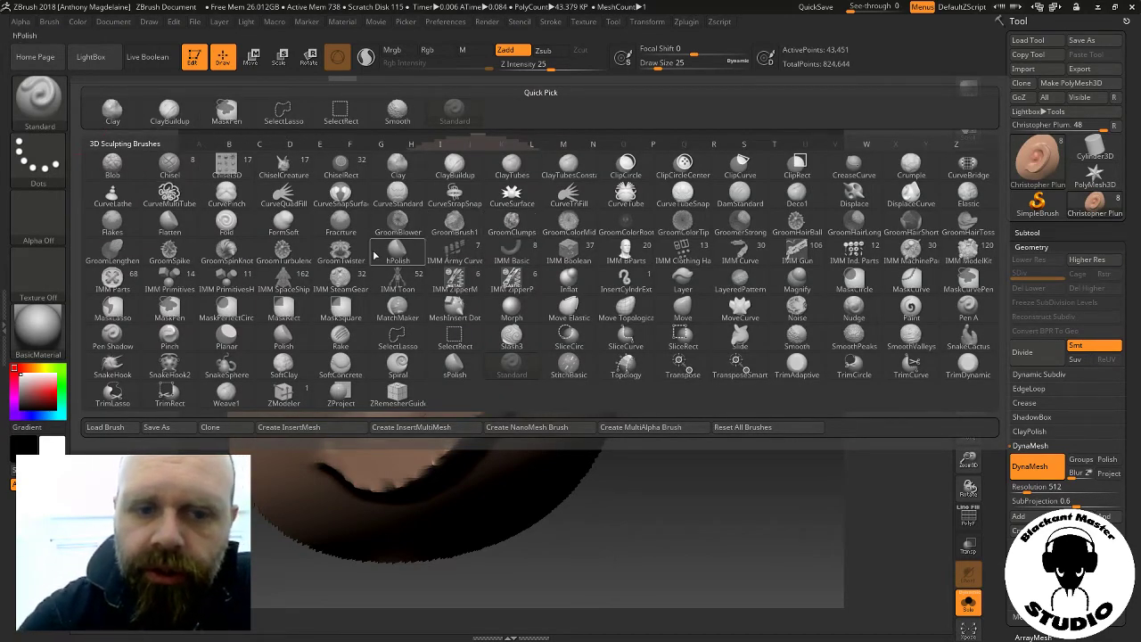
{"action": "key", "text": "p"}
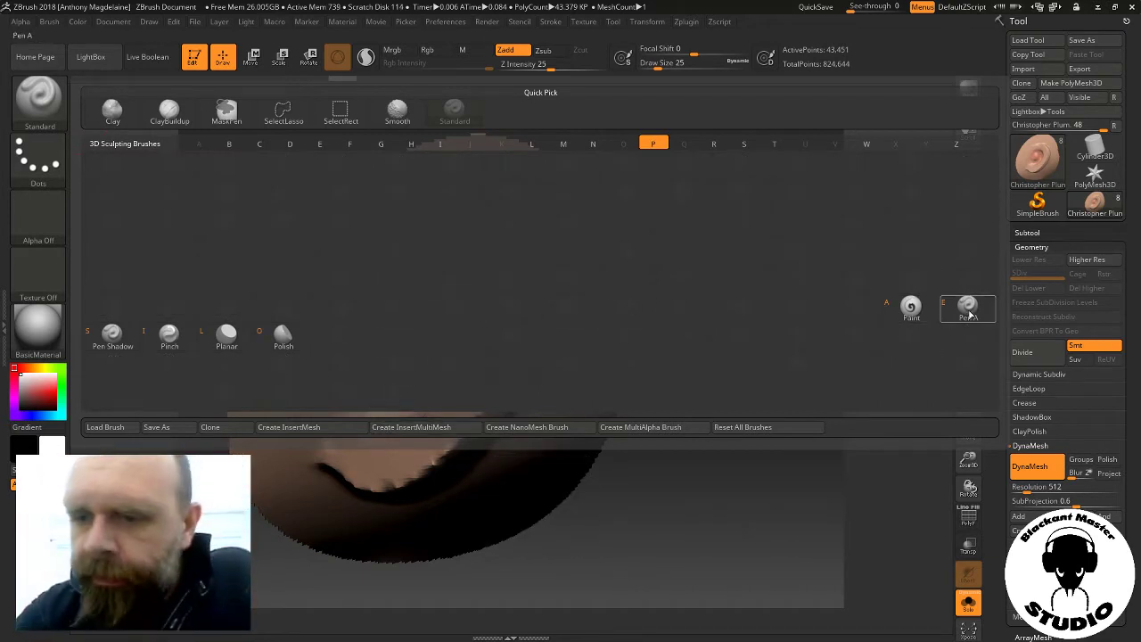
{"action": "left_click", "coordinate": [170, 337]}
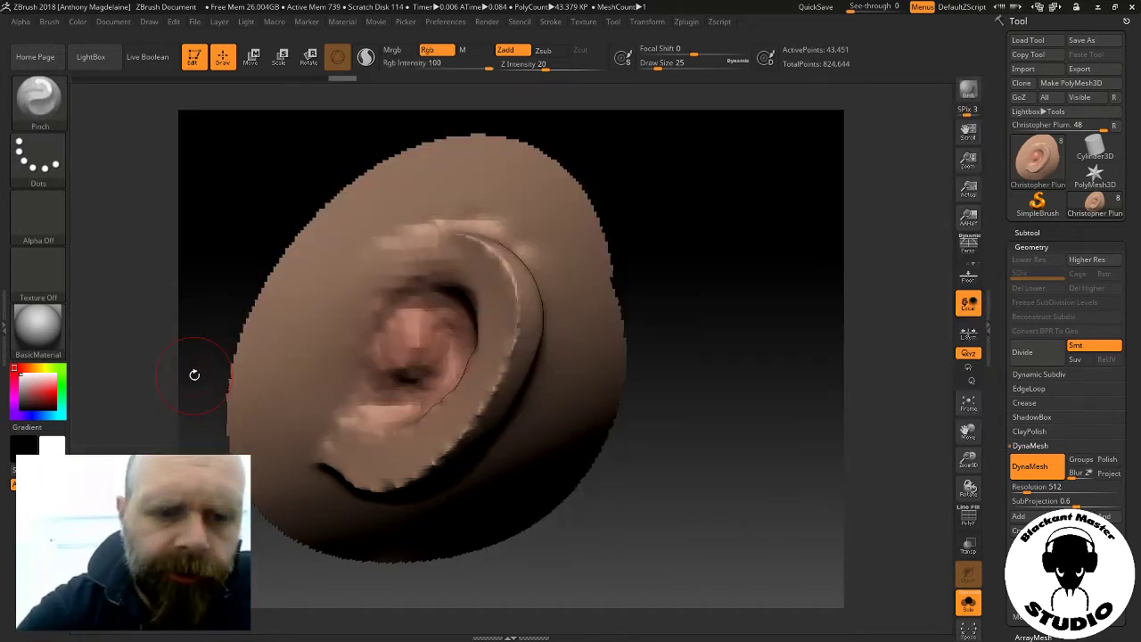
{"action": "left_click_drag", "start_coordinate": [658, 65], "coordinate": [647, 67]}
Pinch along the lower ear rim to sharpen its edge, checking from several angles
{"action": "mouse_move", "coordinate": [667, 234]}
{"action": "left_mouse_down"}
{"action": "mouse_move", "coordinate": [681, 262]}
{"action": "mouse_move", "coordinate": [668, 249]}
{"action": "left_mouse_up"}
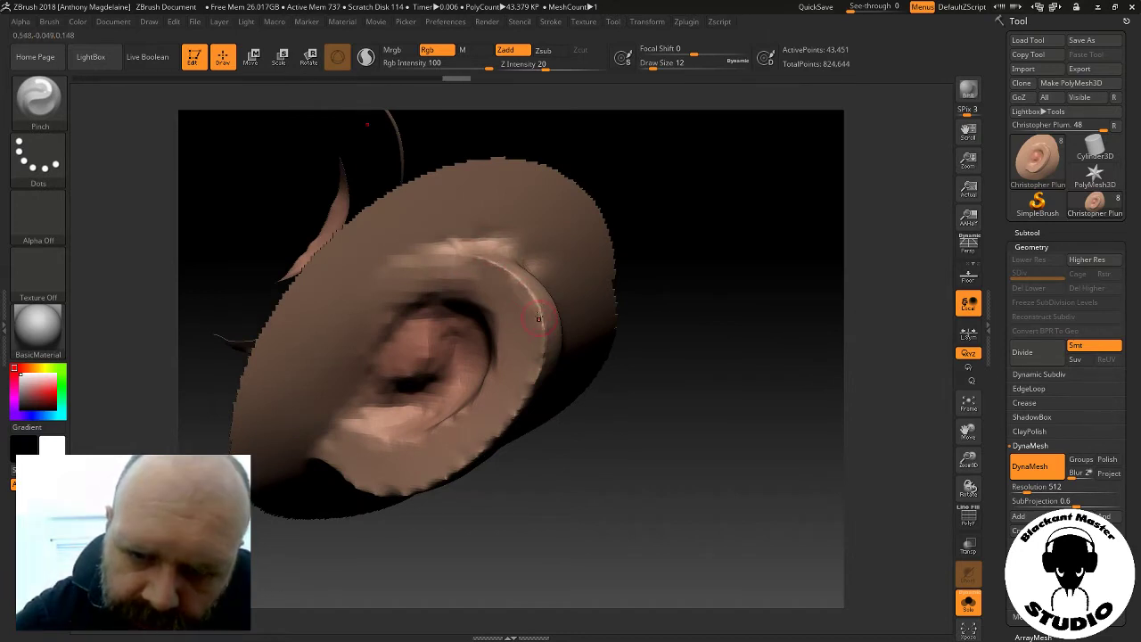
{"action": "left_click_drag", "start_coordinate": [570, 419], "coordinate": [649, 437]}
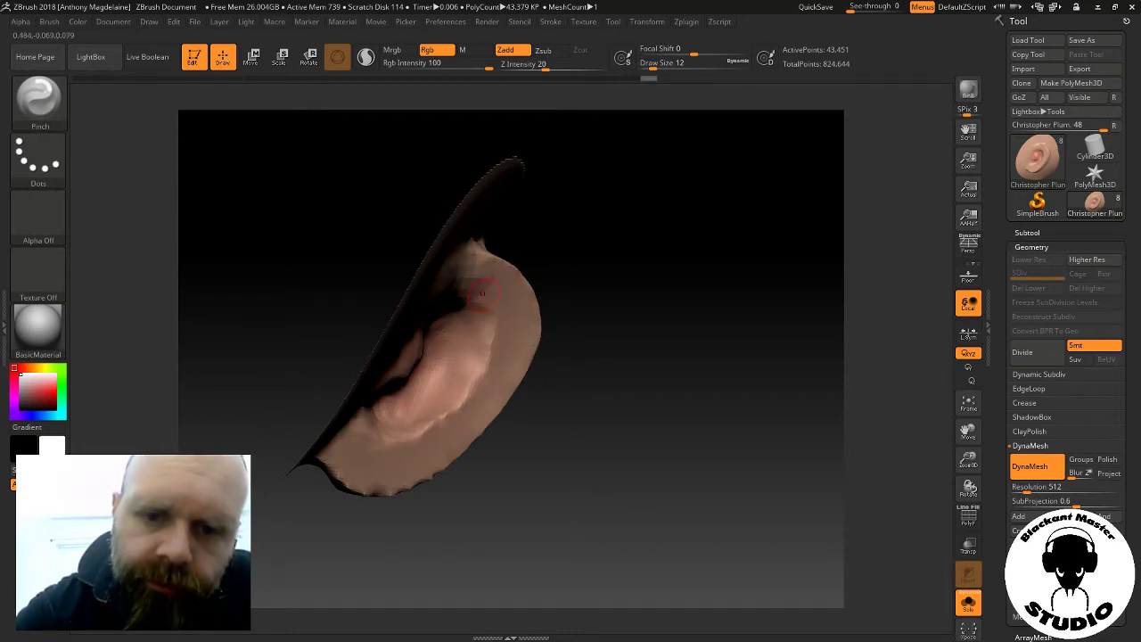
{"action": "mouse_move", "coordinate": [613, 410]}
{"action": "left_mouse_down"}
{"action": "mouse_move", "coordinate": [624, 400]}
{"action": "mouse_move", "coordinate": [564, 368]}
{"action": "mouse_move", "coordinate": [607, 393]}
{"action": "mouse_move", "coordinate": [619, 420]}
{"action": "mouse_move", "coordinate": [578, 416]}
{"action": "mouse_move", "coordinate": [632, 334]}
{"action": "mouse_move", "coordinate": [596, 445]}
{"action": "mouse_move", "coordinate": [726, 330]}
{"action": "mouse_move", "coordinate": [741, 361]}
{"action": "mouse_move", "coordinate": [731, 363]}
{"action": "mouse_move", "coordinate": [731, 351]}
{"action": "left_mouse_up"}
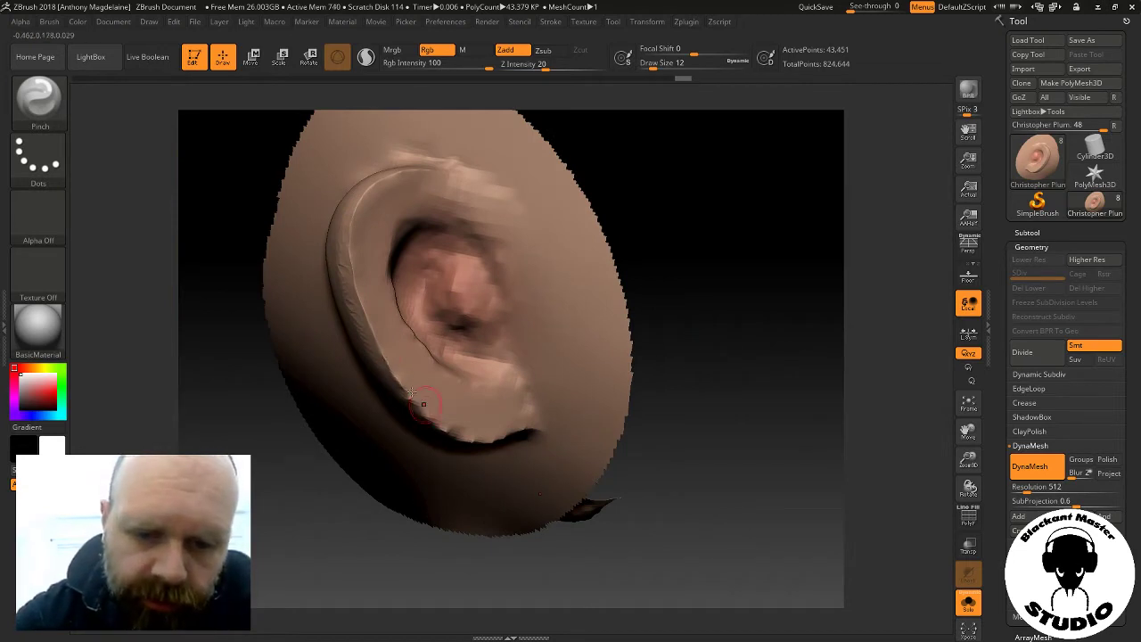
{"action": "mouse_move", "coordinate": [678, 384]}
{"action": "left_mouse_down"}
{"action": "mouse_move", "coordinate": [752, 330]}
{"action": "mouse_move", "coordinate": [731, 384]}
{"action": "mouse_move", "coordinate": [721, 351]}
{"action": "mouse_move", "coordinate": [804, 293]}
{"action": "mouse_move", "coordinate": [767, 338]}
{"action": "left_mouse_up"}
{"action": "mouse_move", "coordinate": [683, 402]}
{"action": "left_mouse_down"}
{"action": "mouse_move", "coordinate": [594, 475]}
{"action": "mouse_move", "coordinate": [485, 535]}
{"action": "mouse_move", "coordinate": [475, 518]}
{"action": "left_mouse_up"}
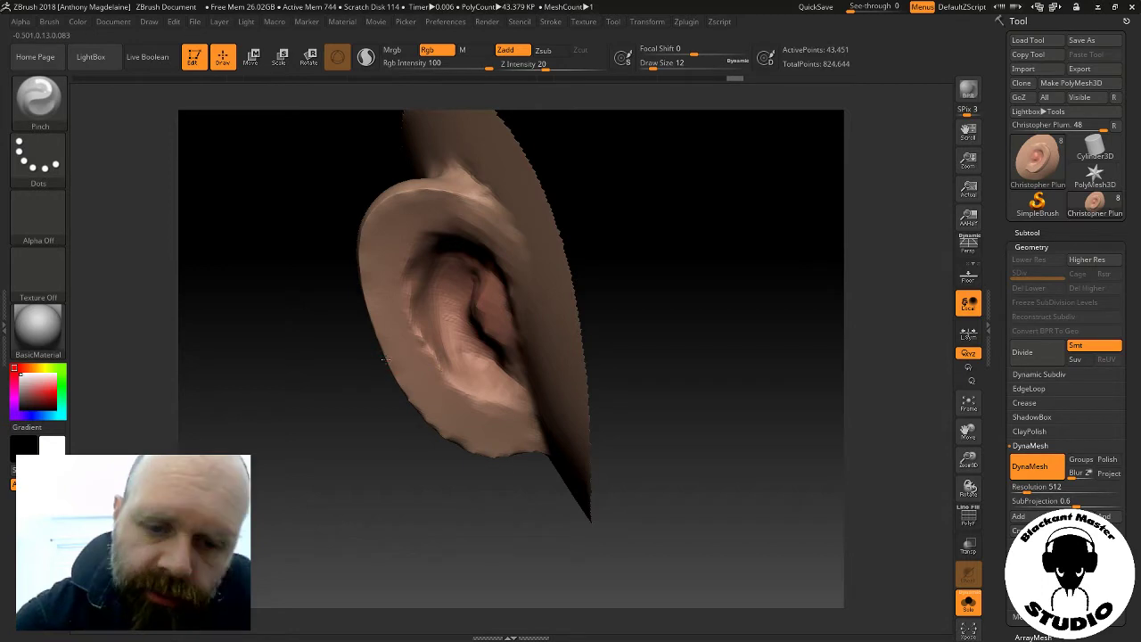
{"action": "left_click_drag", "start_coordinate": [385, 360], "coordinate": [450, 436]}
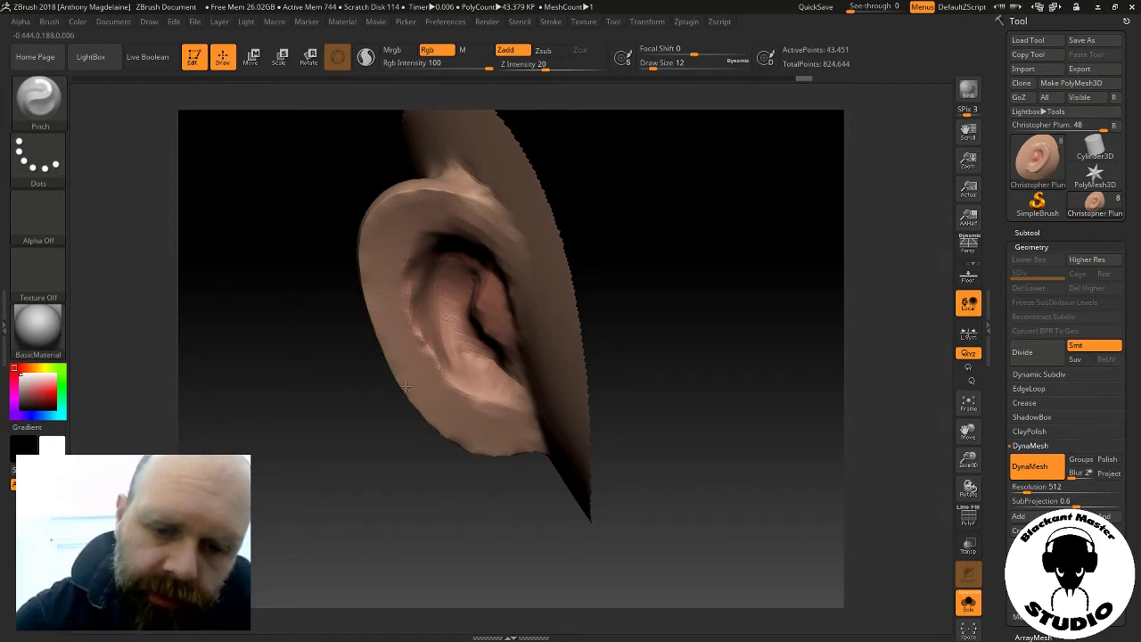
{"action": "left_click_drag", "start_coordinate": [361, 282], "coordinate": [439, 428]}
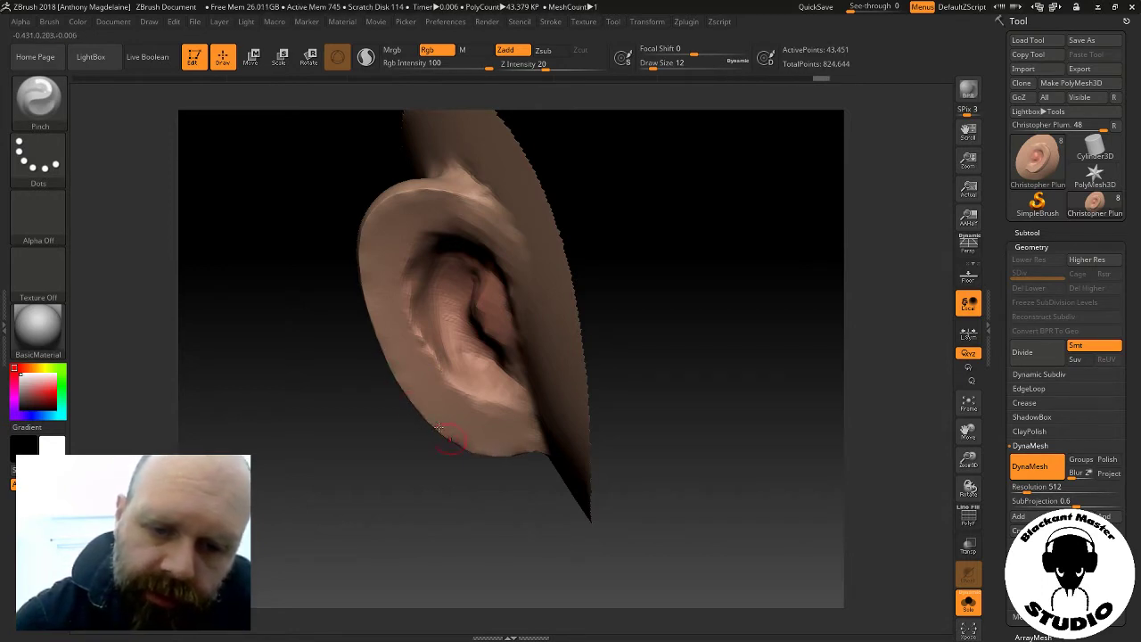
{"action": "left_click_drag", "start_coordinate": [444, 468], "coordinate": [424, 466]}
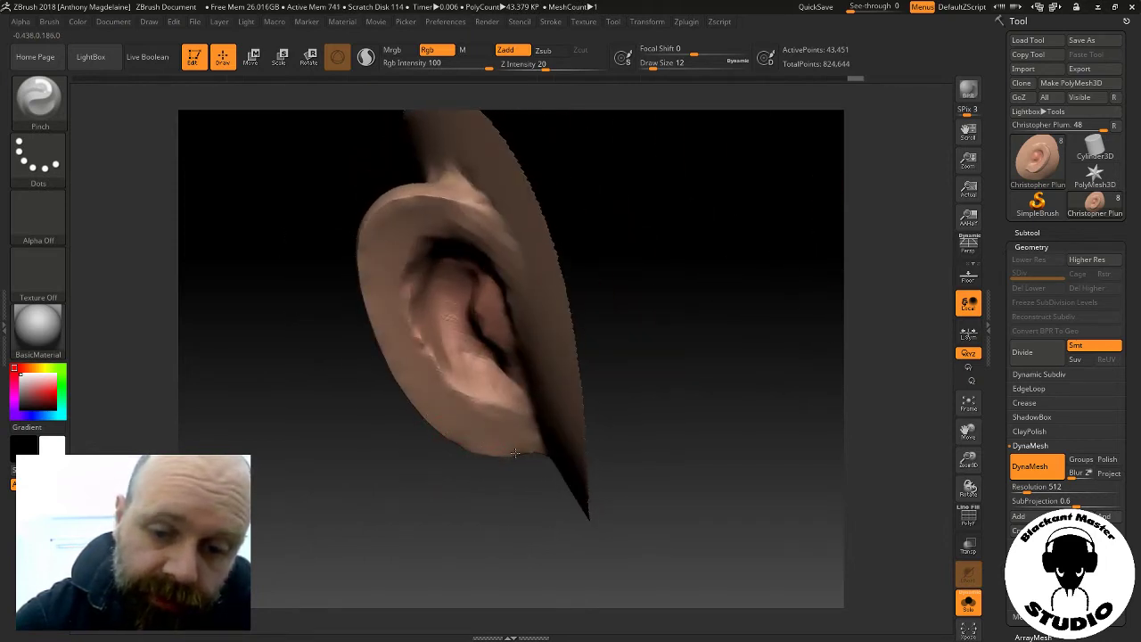
{"action": "left_click_drag", "start_coordinate": [517, 457], "coordinate": [532, 470]}
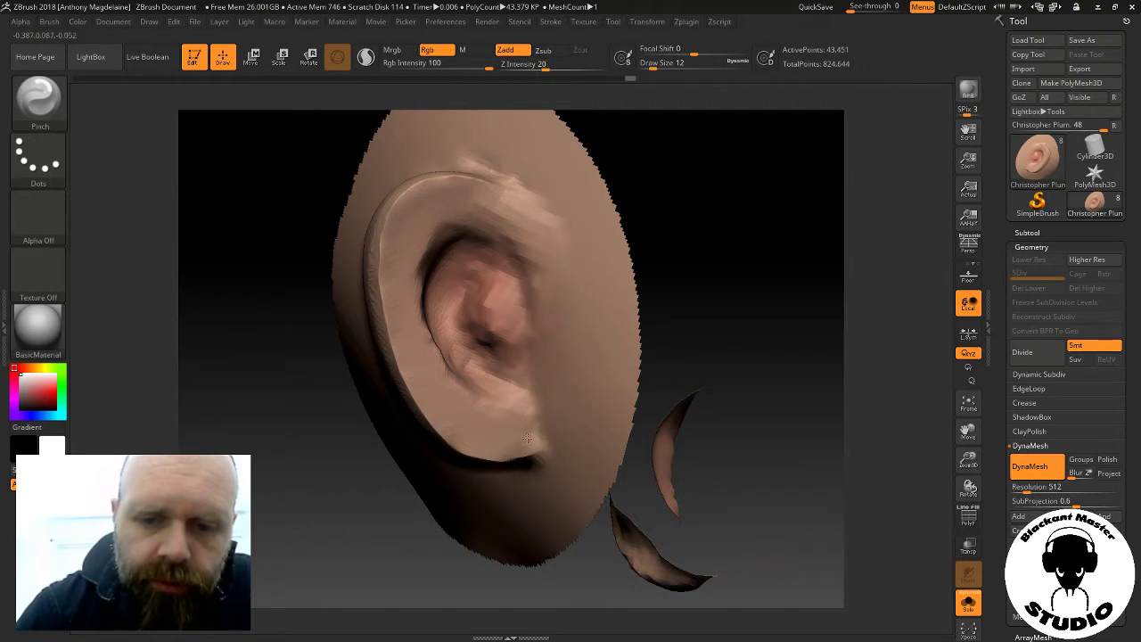
{"action": "mouse_move", "coordinate": [763, 330]}
{"action": "left_mouse_down"}
{"action": "mouse_move", "coordinate": [773, 234]}
{"action": "mouse_move", "coordinate": [739, 283]}
{"action": "mouse_move", "coordinate": [723, 285]}
{"action": "left_mouse_up"}
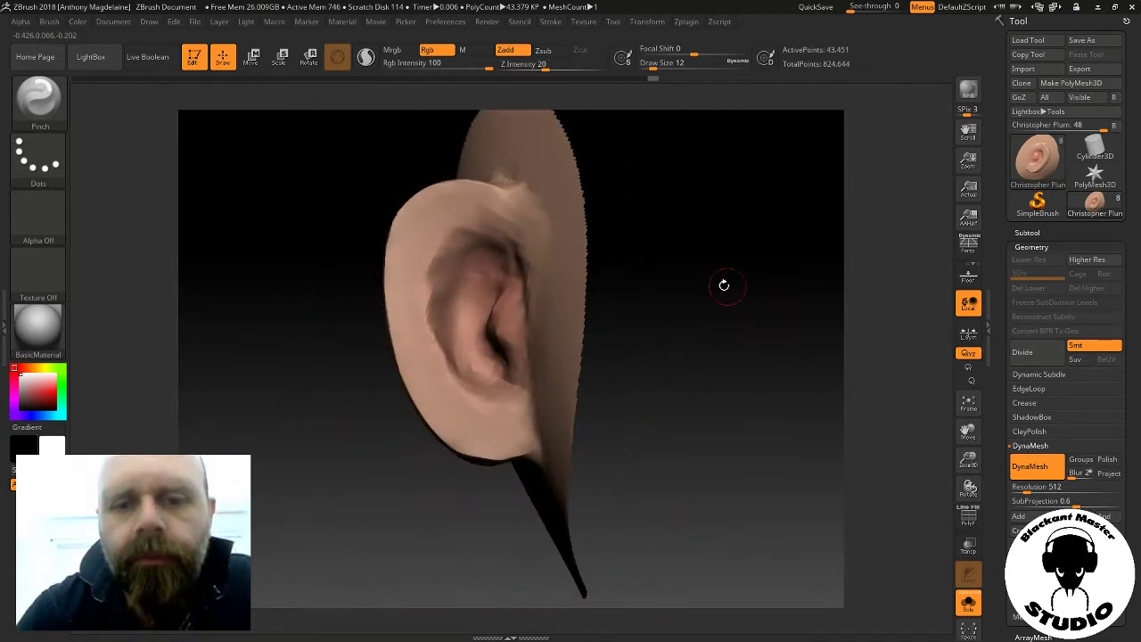
Set the Pinch brush size to 16 and turn the ear to a near-front view
{"action": "left_click", "coordinate": [657, 64]}
{"action": "left_click_drag", "start_coordinate": [657, 64], "coordinate": [646, 64]}
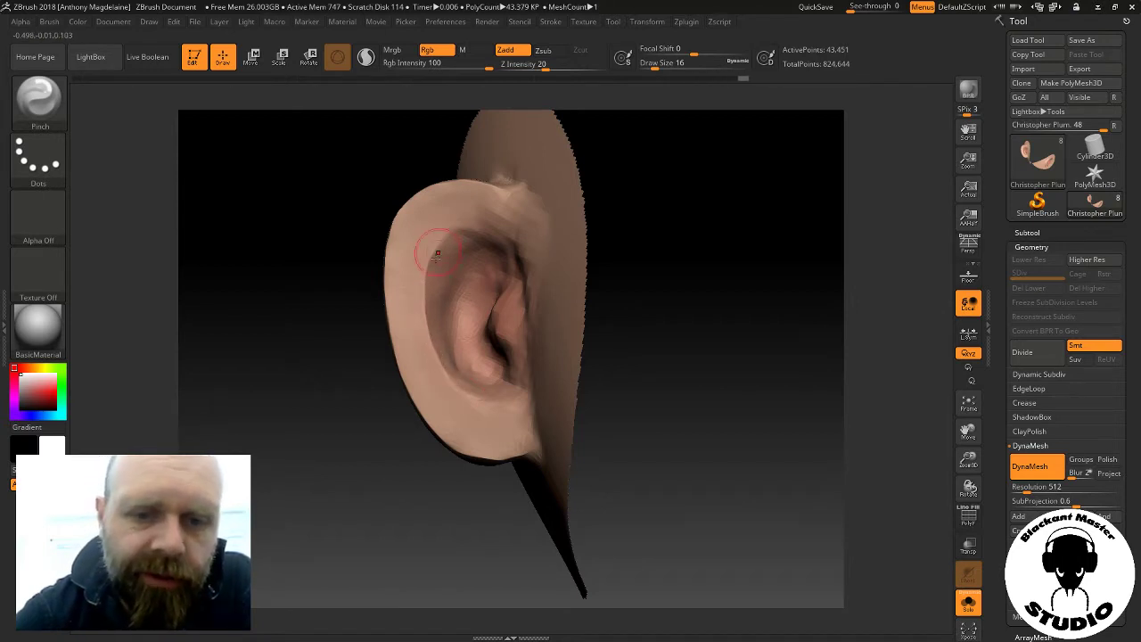
{"action": "left_click_drag", "start_coordinate": [633, 169], "coordinate": [488, 240]}
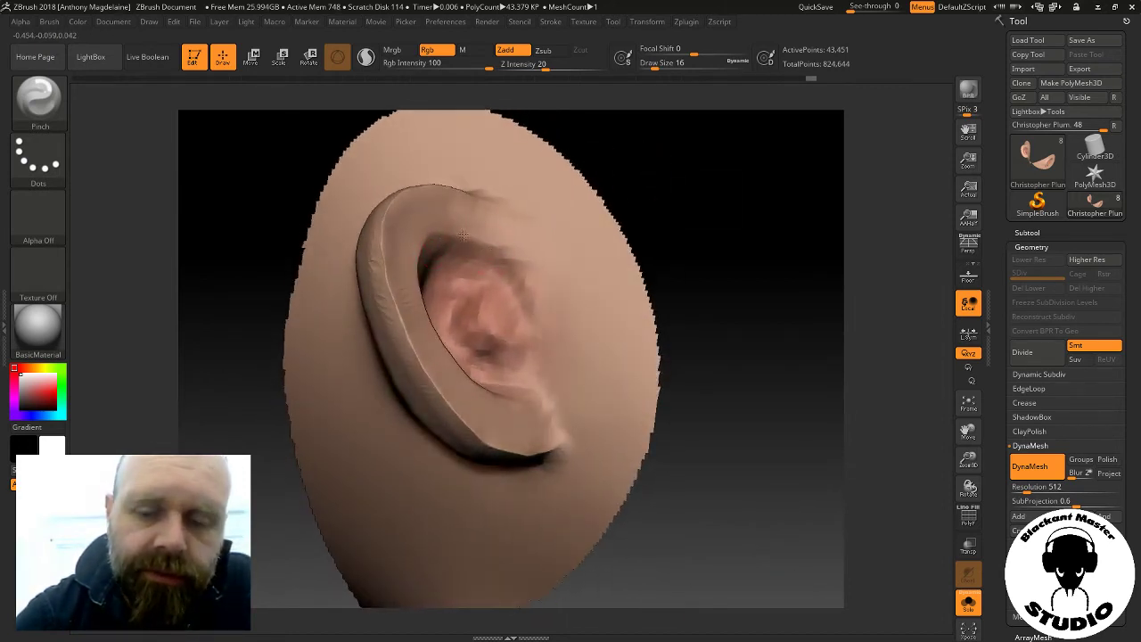
{"action": "left_click_drag", "start_coordinate": [648, 166], "coordinate": [668, 216]}
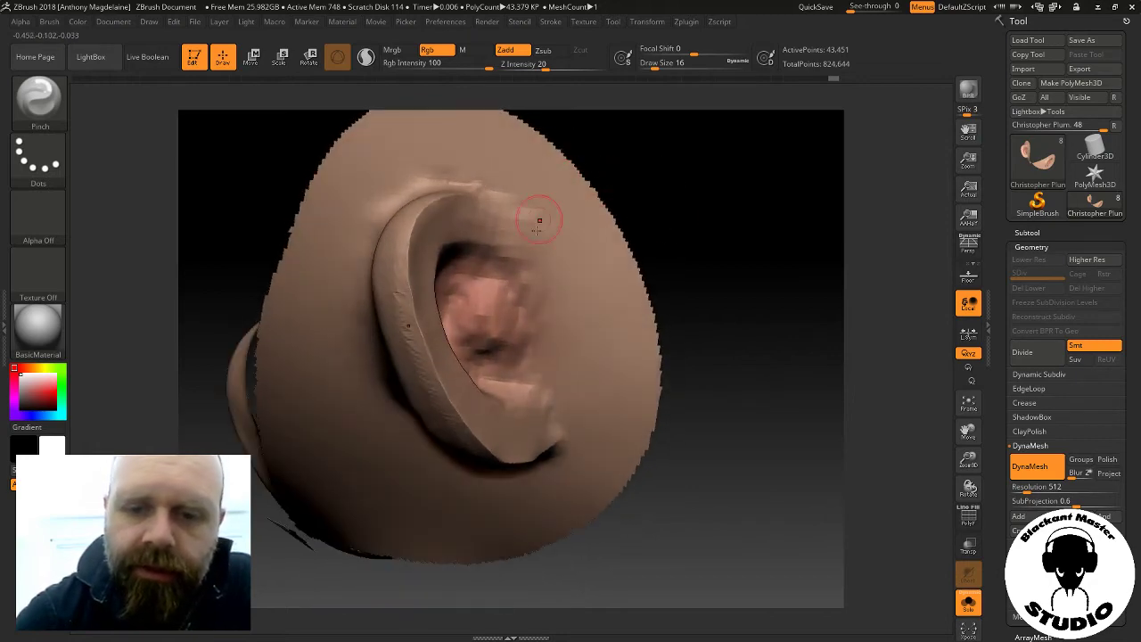
{"action": "left_click", "coordinate": [62, 108]}
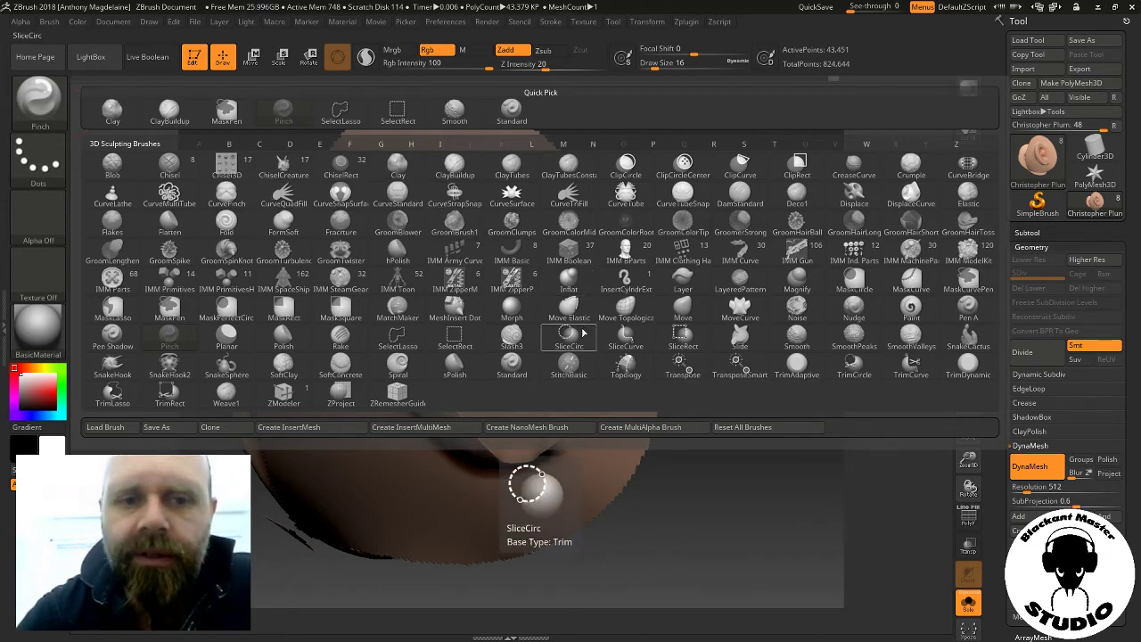
Flatten a spot on the ear rim with the Flatten brush, undoing an earlier stroke
{"action": "left_click", "coordinate": [187, 230]}
{"action": "left_click_drag", "start_coordinate": [726, 262], "coordinate": [535, 326]}
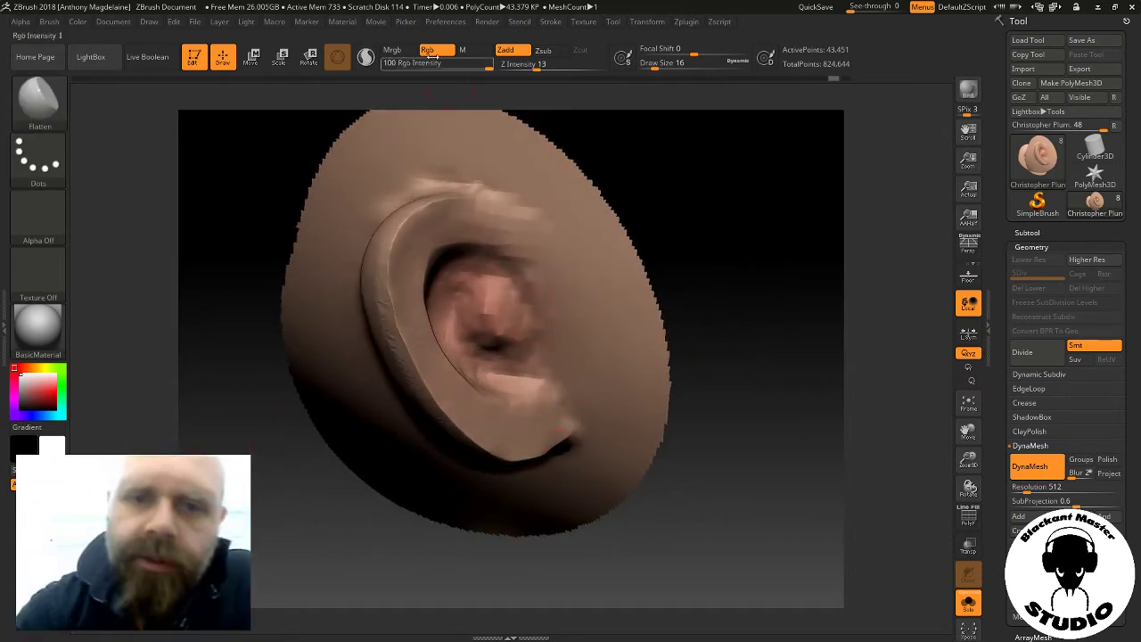
{"action": "key", "text": "ctrl+z"}
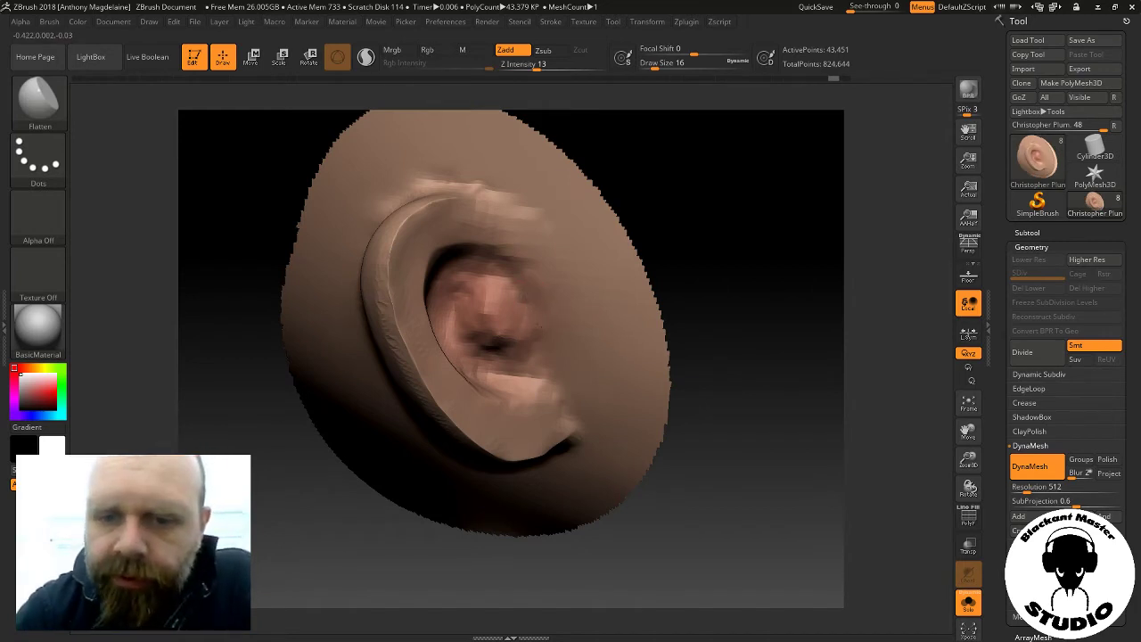
{"action": "left_click_drag", "start_coordinate": [753, 267], "coordinate": [538, 293]}
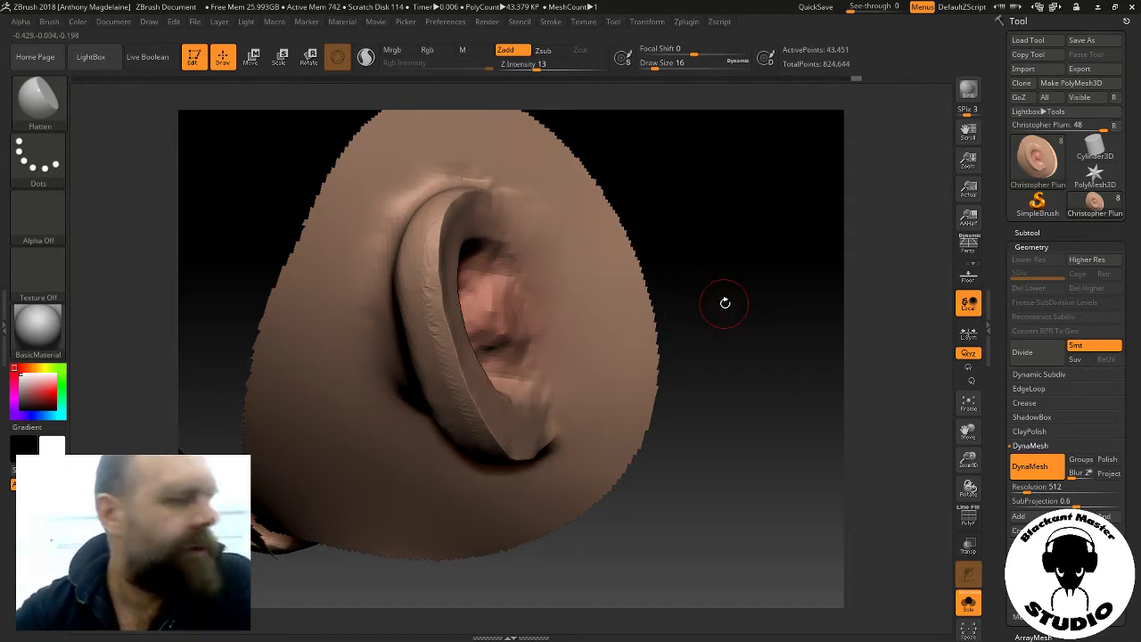
{"action": "mouse_move", "coordinate": [725, 303]}
{"action": "left_mouse_down"}
{"action": "mouse_move", "coordinate": [753, 322]}
{"action": "mouse_move", "coordinate": [637, 280]}
{"action": "left_mouse_up"}
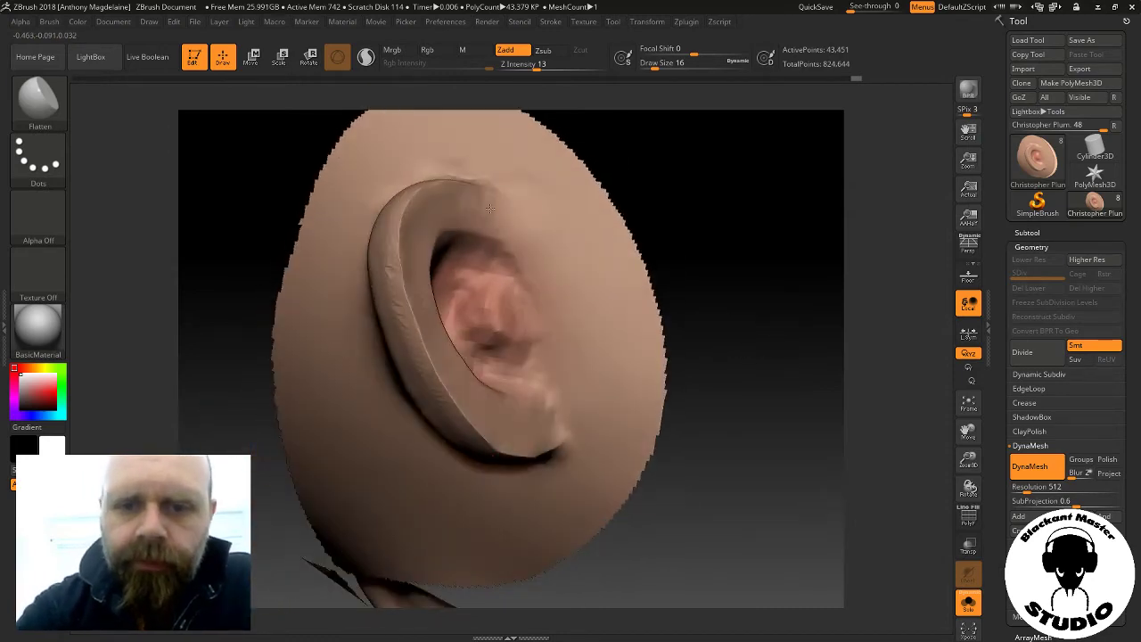
{"action": "left_click_drag", "start_coordinate": [767, 278], "coordinate": [613, 292]}
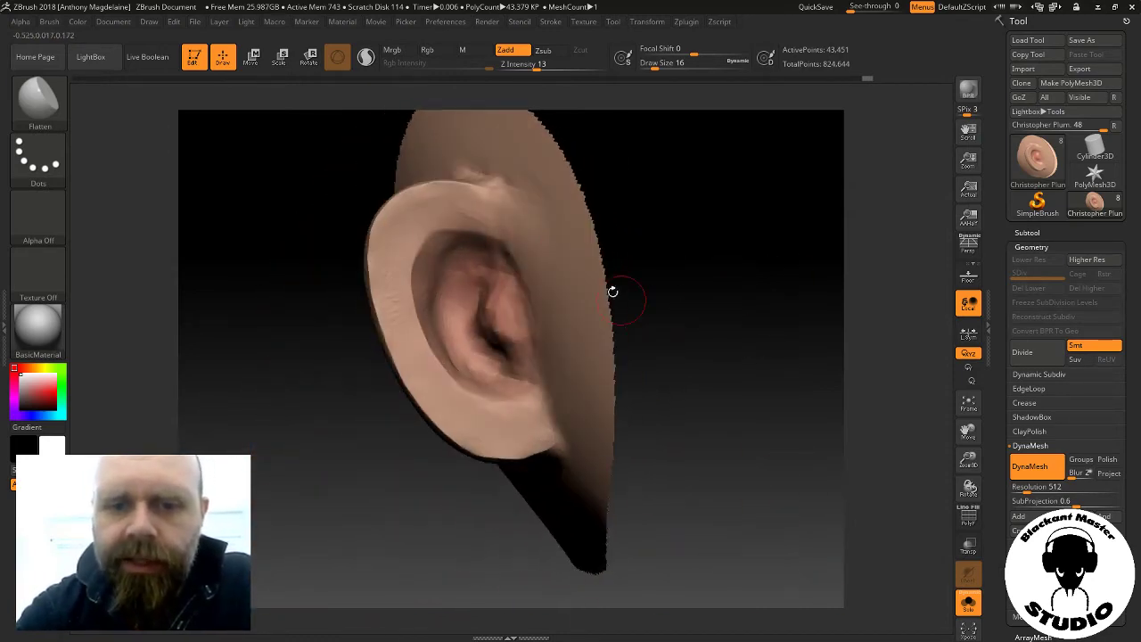
{"action": "left_click", "coordinate": [435, 212]}
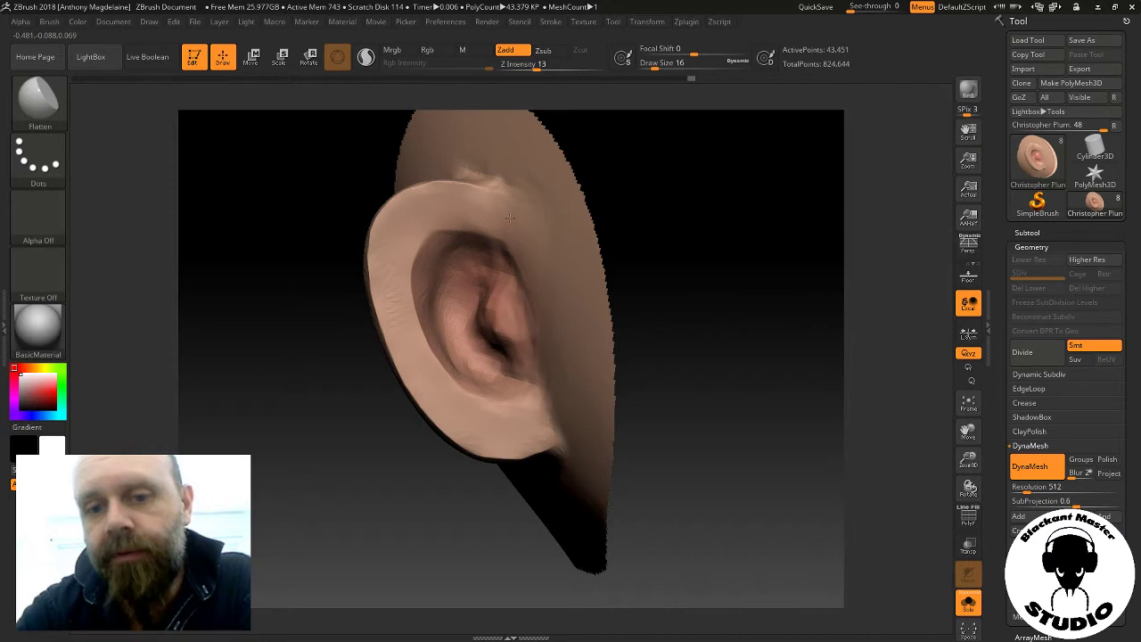
Smooth the surface near the lower inner ear so it blends into the patch
{"action": "left_click_drag", "start_coordinate": [701, 253], "coordinate": [767, 245]}
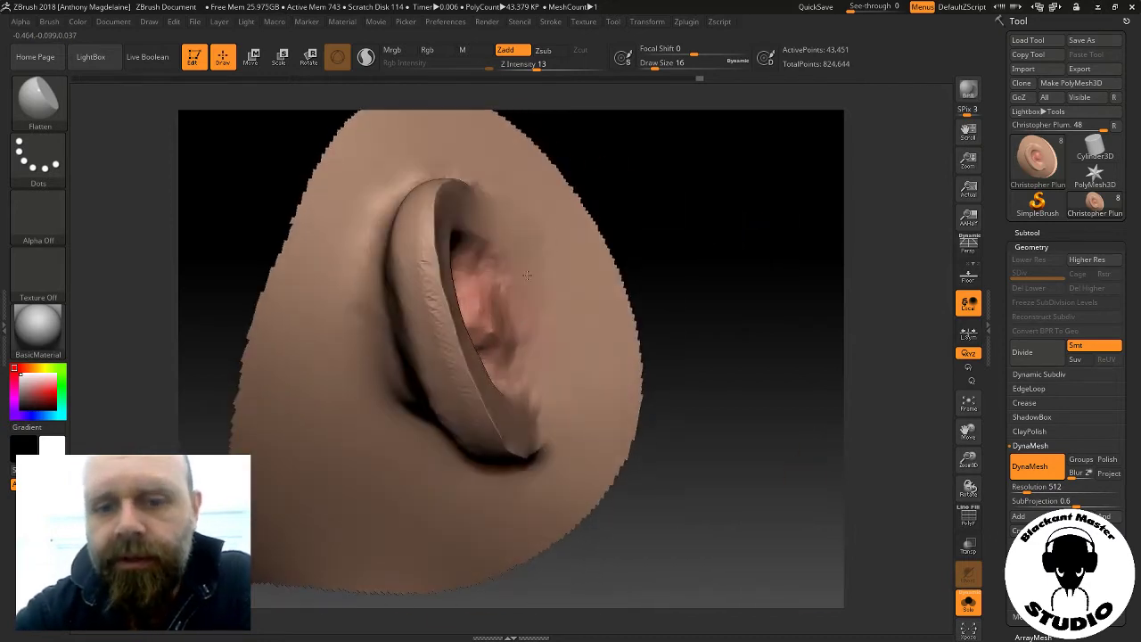
{"action": "left_click_drag", "start_coordinate": [721, 329], "coordinate": [664, 341]}
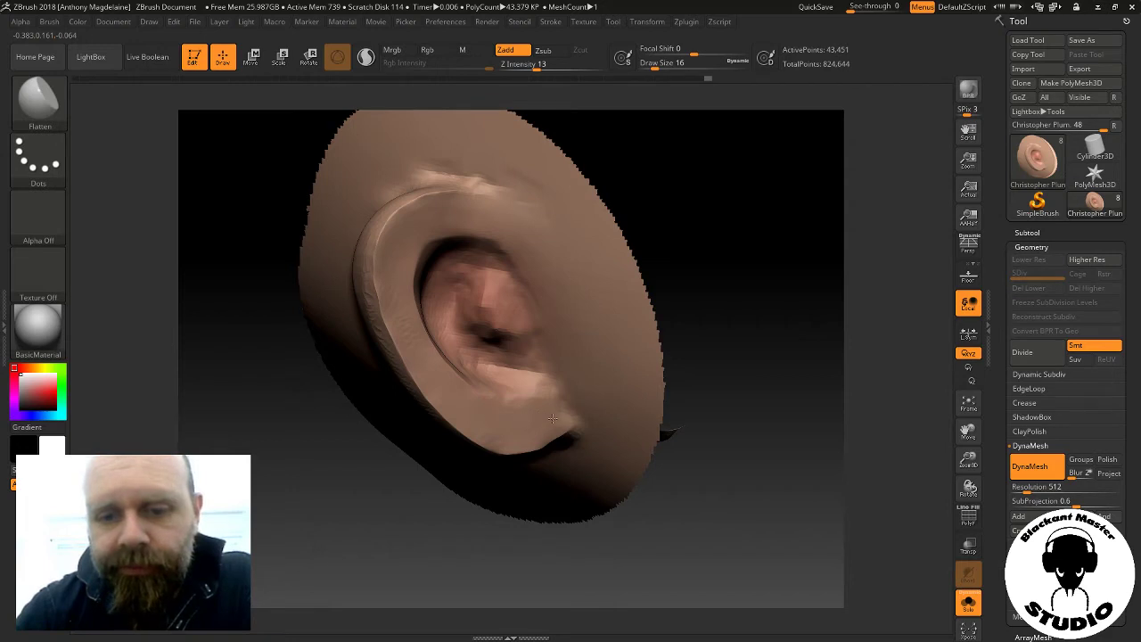
{"action": "mouse_move", "coordinate": [748, 343]}
{"action": "left_mouse_down"}
{"action": "mouse_move", "coordinate": [740, 303]}
{"action": "mouse_move", "coordinate": [695, 334]}
{"action": "left_mouse_up"}
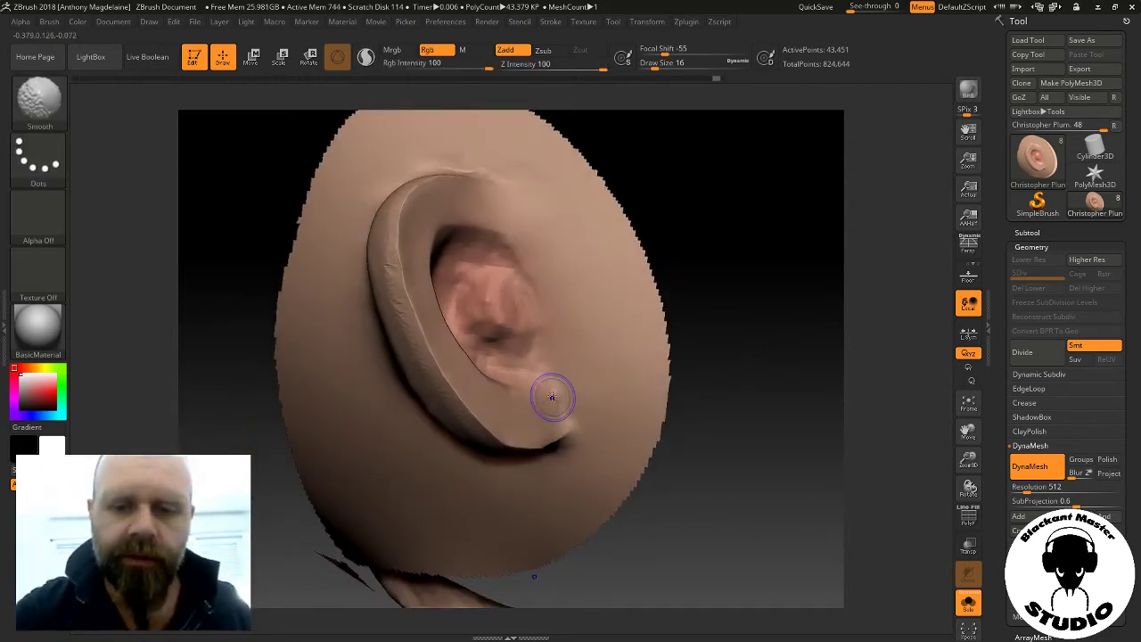
{"action": "left_click_drag", "start_coordinate": [548, 395], "coordinate": [571, 397], "text": "shift"}
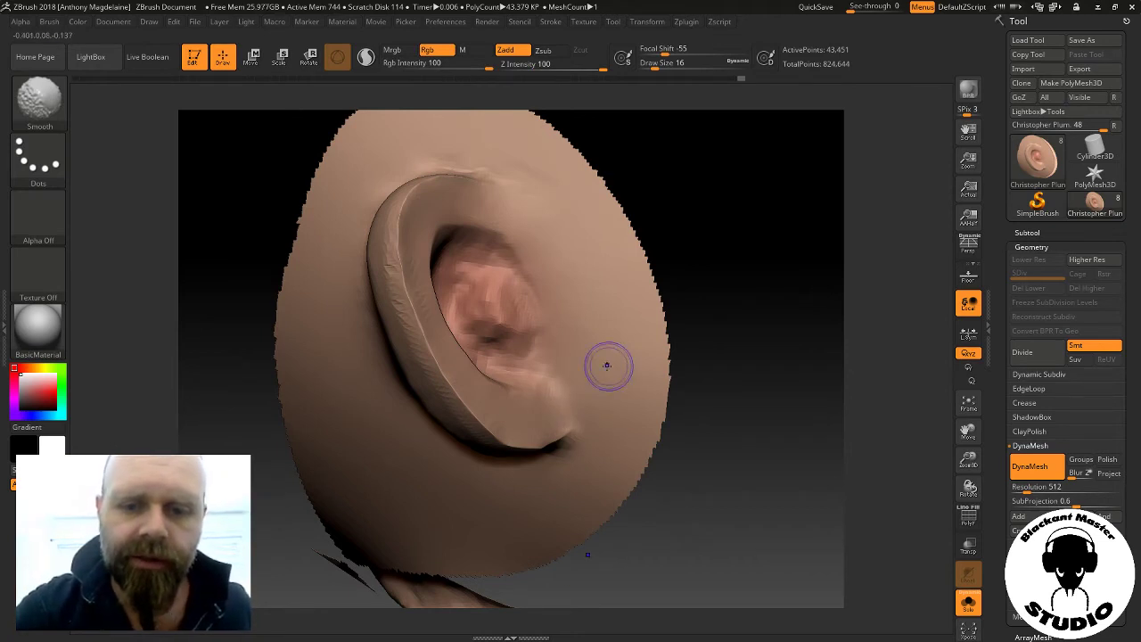
{"action": "mouse_move", "coordinate": [740, 315]}
{"action": "left_mouse_down"}
{"action": "mouse_move", "coordinate": [787, 321]}
{"action": "mouse_move", "coordinate": [683, 344]}
{"action": "mouse_move", "coordinate": [717, 287]}
{"action": "mouse_move", "coordinate": [683, 336]}
{"action": "left_mouse_up"}
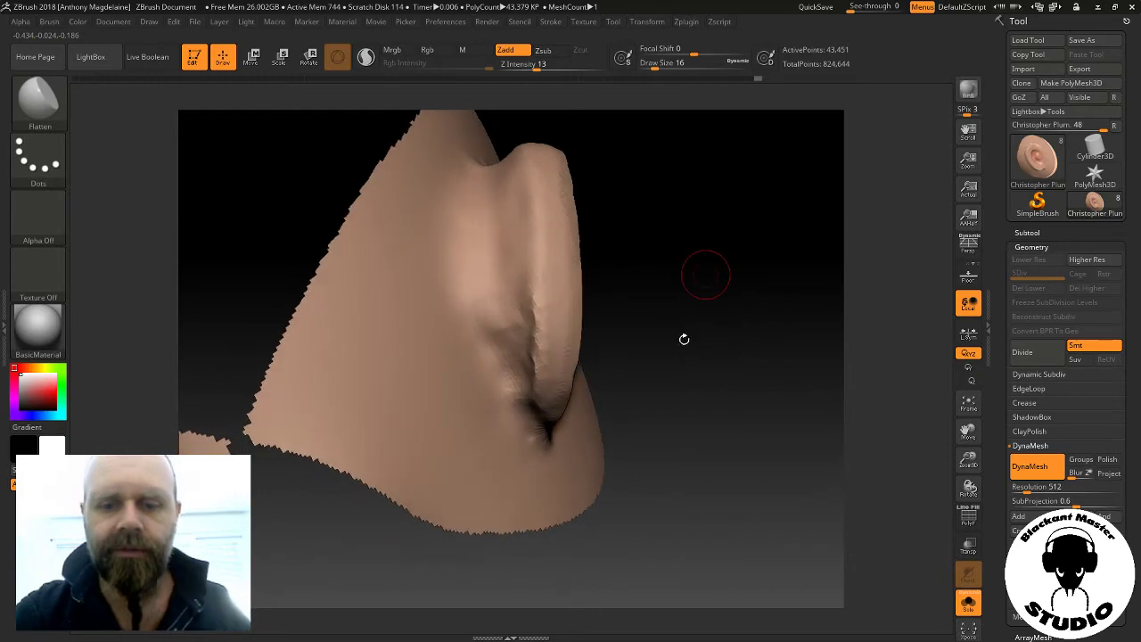
Pinch the crease along the back of the ear with the Pinch brush
{"action": "mouse_move", "coordinate": [673, 379]}
{"action": "left_mouse_down"}
{"action": "mouse_move", "coordinate": [668, 346]}
{"action": "mouse_move", "coordinate": [660, 366]}
{"action": "left_mouse_up"}
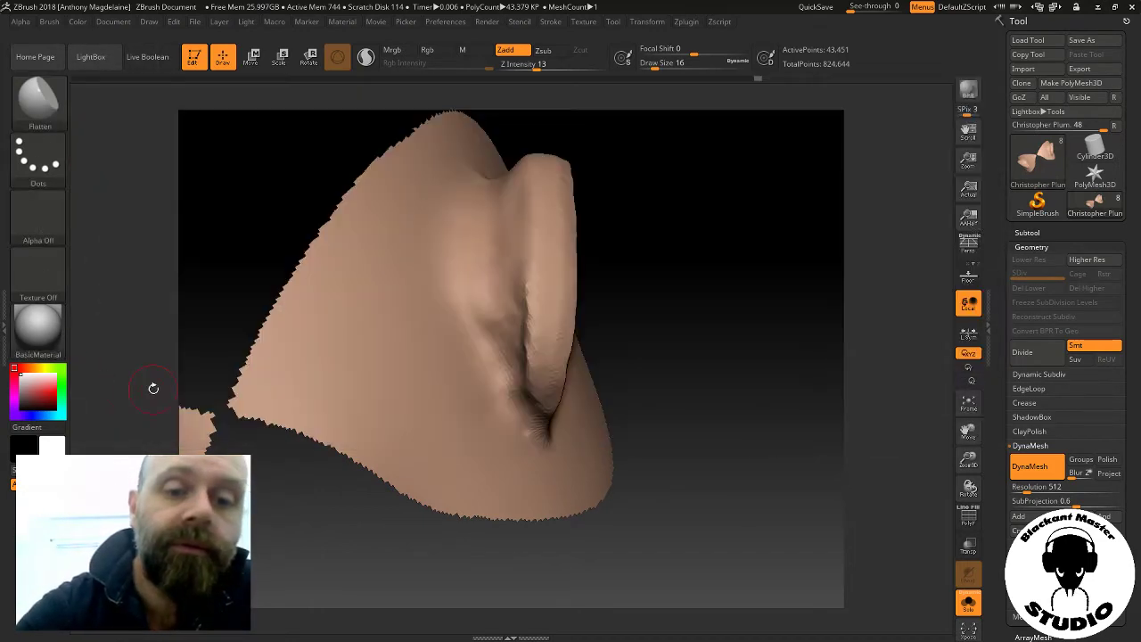
{"action": "left_click", "coordinate": [37, 100]}
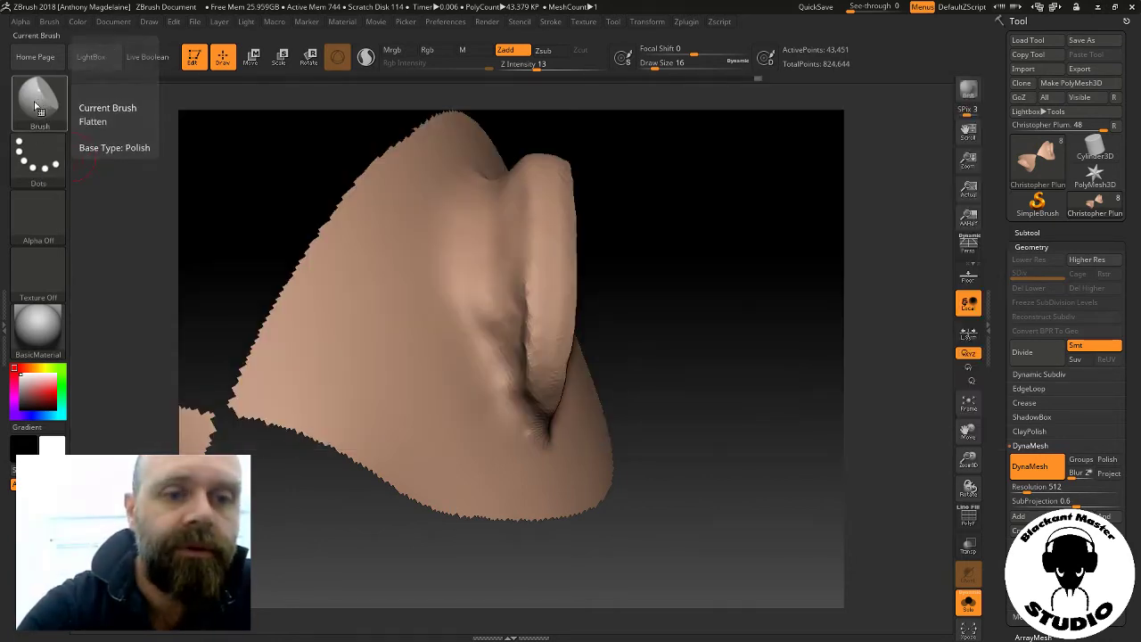
{"action": "left_click", "coordinate": [39, 105]}
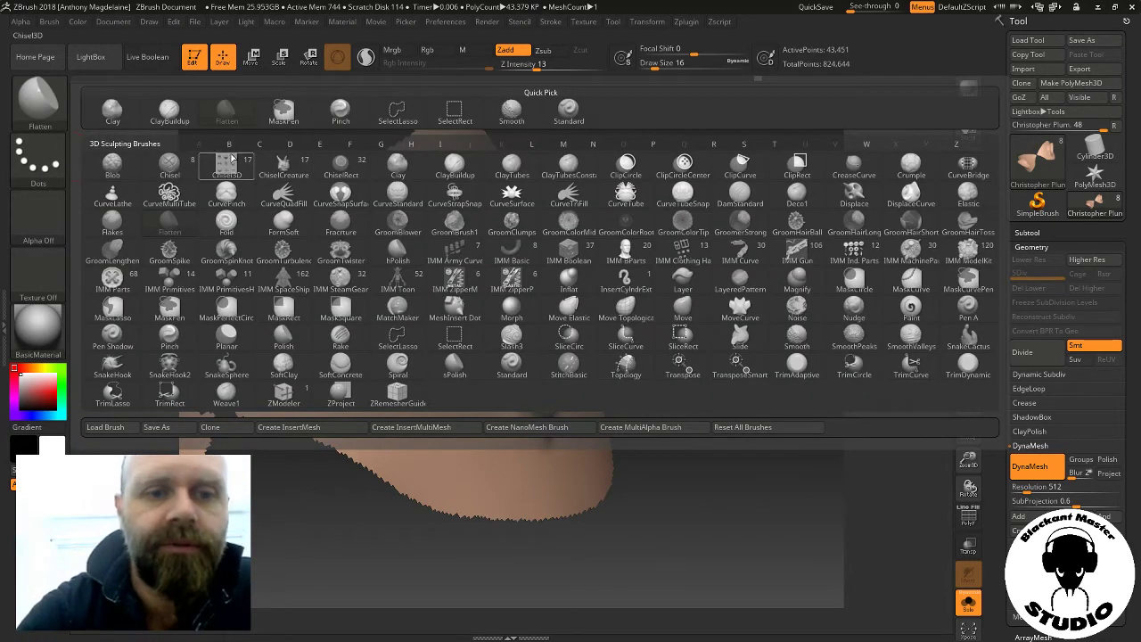
{"action": "left_click", "coordinate": [340, 111]}
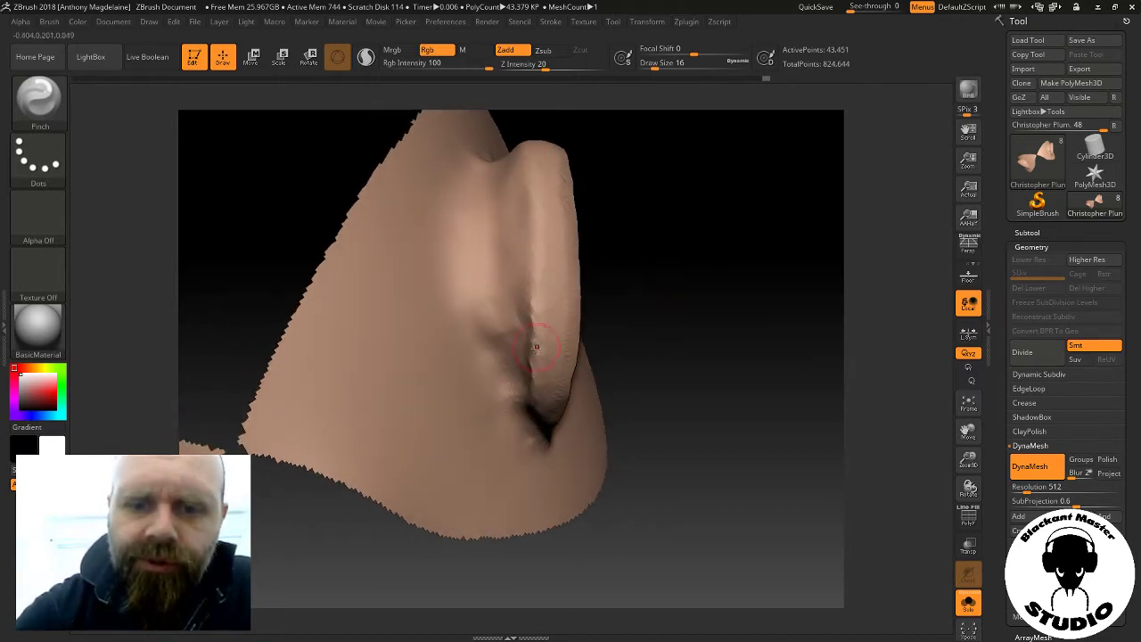
{"action": "left_click_drag", "start_coordinate": [535, 358], "coordinate": [531, 394]}
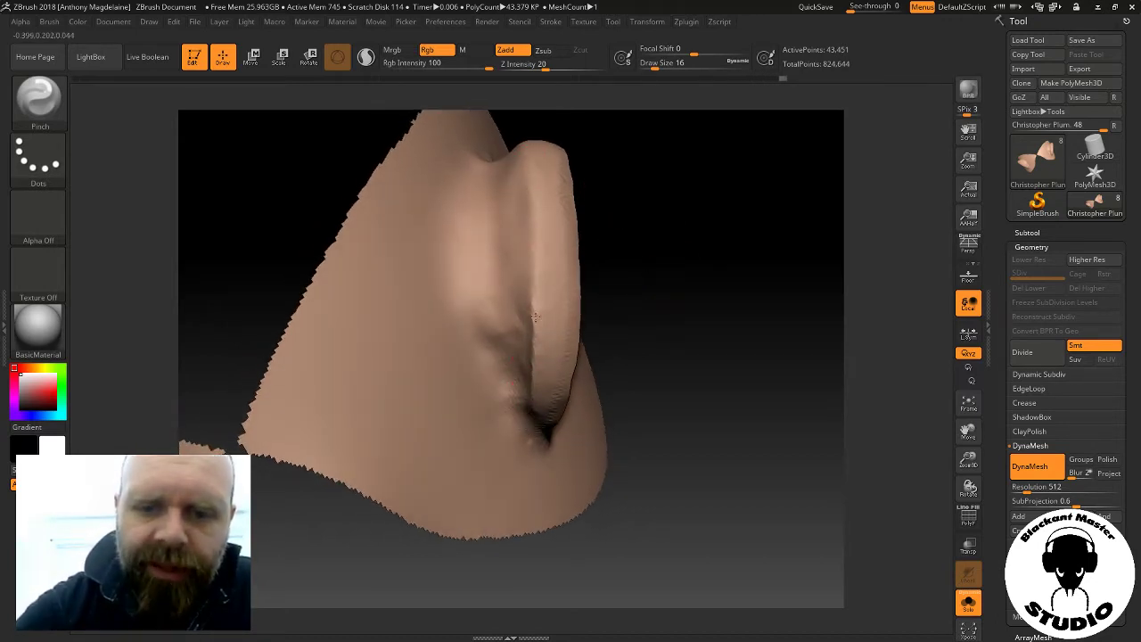
Orbit the ear edge-on and upright to inspect the sharpened crease
{"action": "left_click_drag", "start_coordinate": [687, 201], "coordinate": [805, 186]}
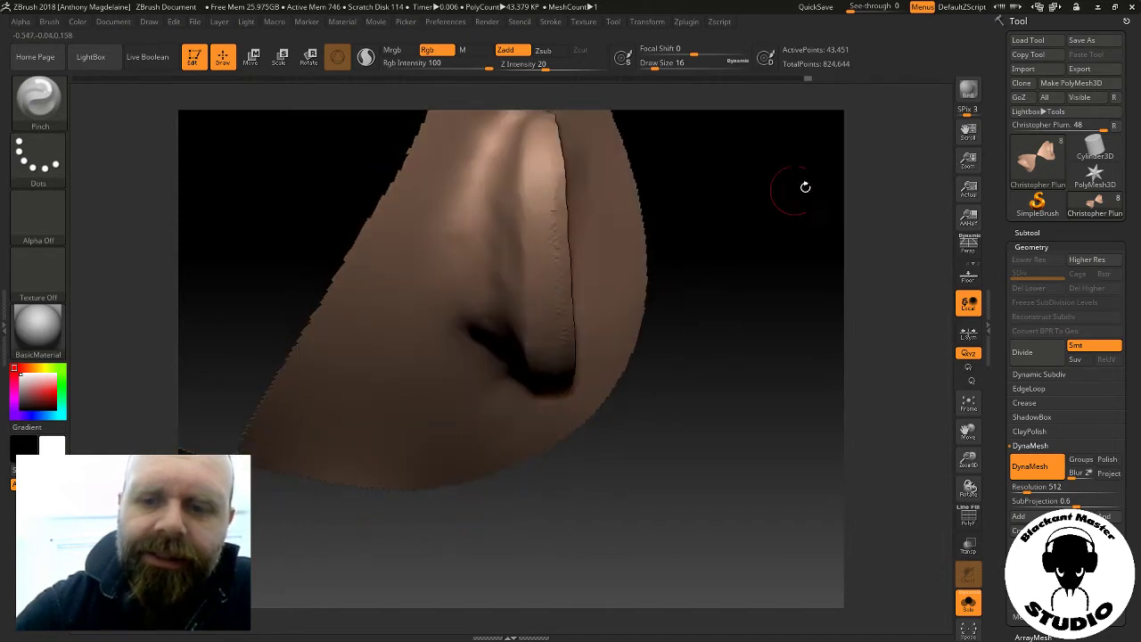
{"action": "left_click_drag", "start_coordinate": [945, 437], "coordinate": [915, 477]}
{"action": "mouse_move", "coordinate": [682, 370]}
{"action": "left_mouse_down"}
{"action": "mouse_move", "coordinate": [704, 324]}
{"action": "mouse_move", "coordinate": [698, 306]}
{"action": "left_mouse_up"}
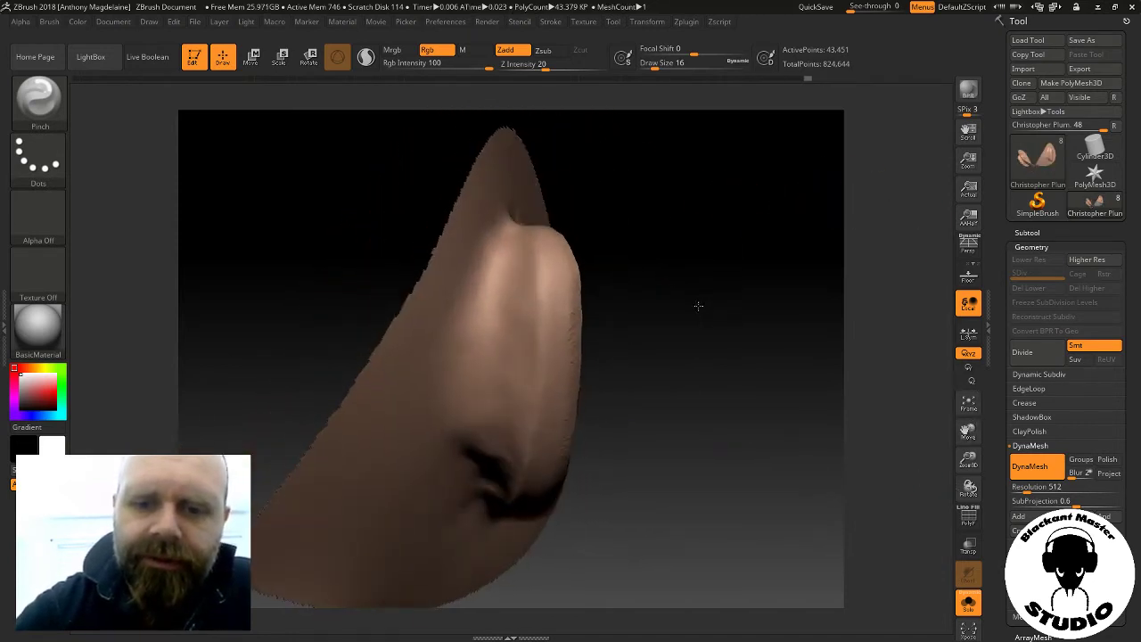
{"action": "mouse_move", "coordinate": [652, 217]}
{"action": "left_mouse_down"}
{"action": "mouse_move", "coordinate": [643, 252]}
{"action": "mouse_move", "coordinate": [501, 284]}
{"action": "left_mouse_up"}
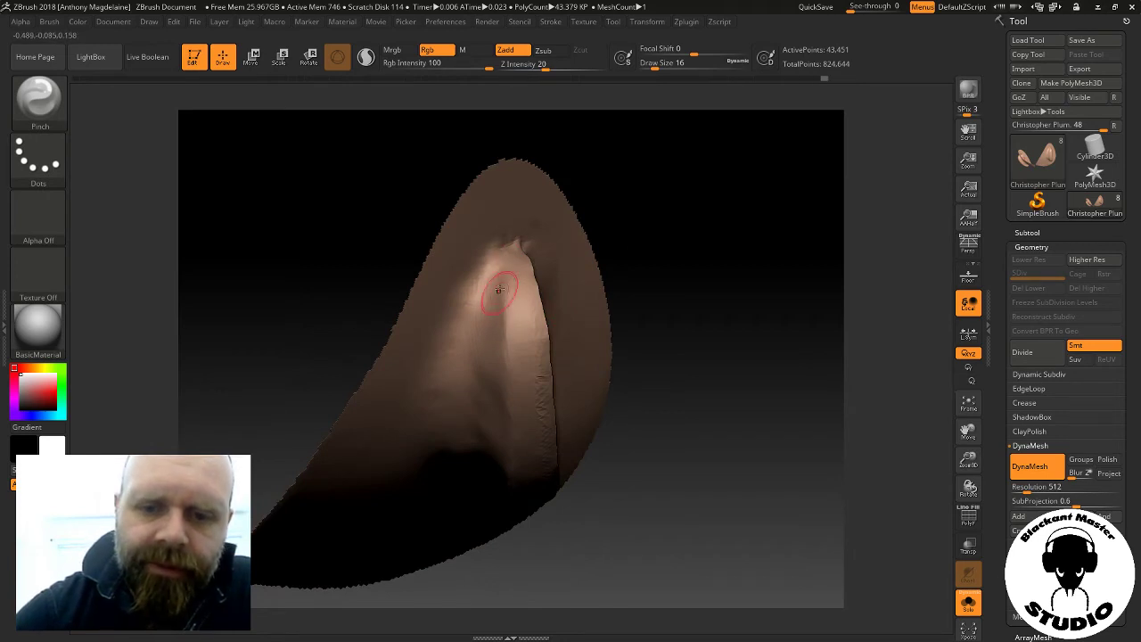
{"action": "left_click_drag", "start_coordinate": [660, 379], "coordinate": [665, 268]}
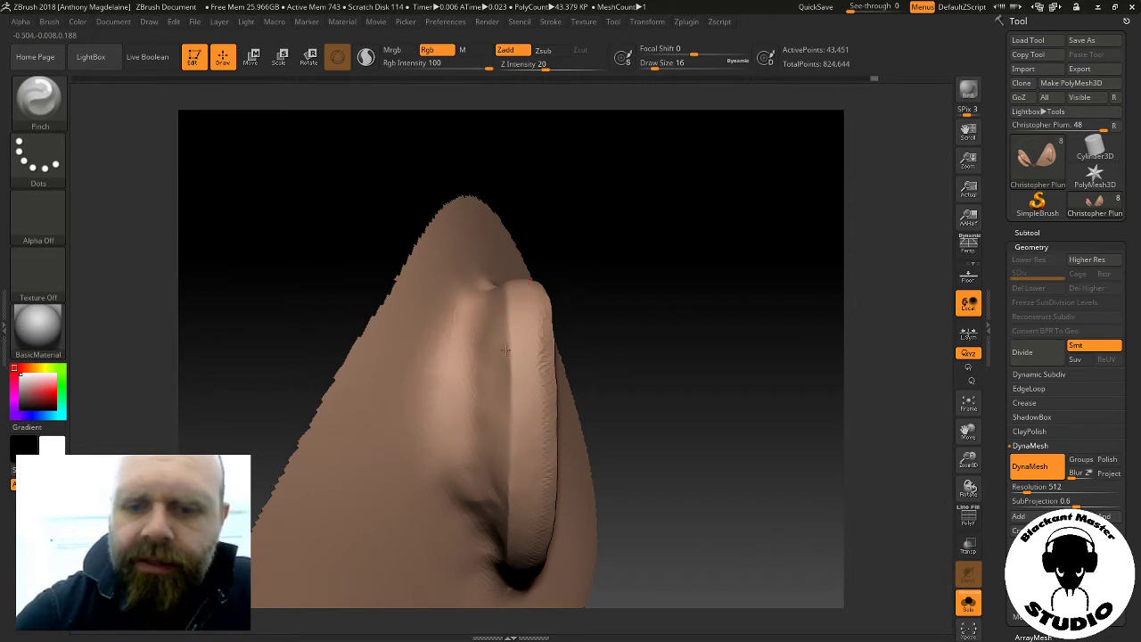
{"action": "mouse_move", "coordinate": [660, 296]}
{"action": "left_mouse_down"}
{"action": "mouse_move", "coordinate": [680, 293]}
{"action": "mouse_move", "coordinate": [675, 247]}
{"action": "mouse_move", "coordinate": [686, 309]}
{"action": "mouse_move", "coordinate": [672, 333]}
{"action": "left_mouse_up"}
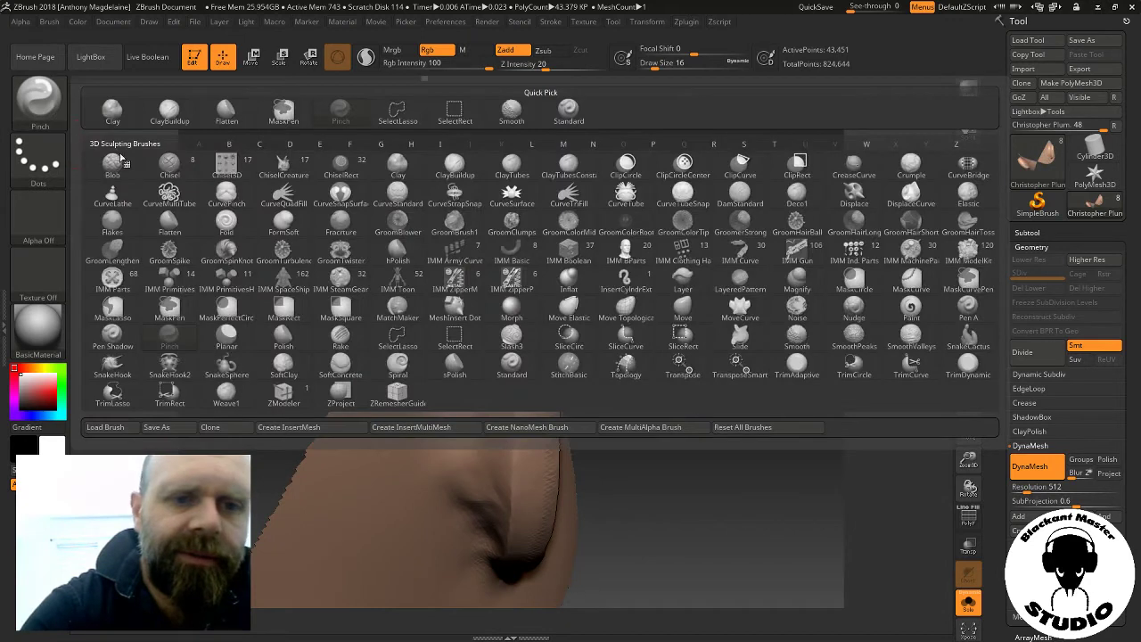
{"action": "left_click", "coordinate": [38, 98]}
Build up clay along the ear's rim ridge with the ClayBuildup brush
{"action": "left_click", "coordinate": [170, 109]}
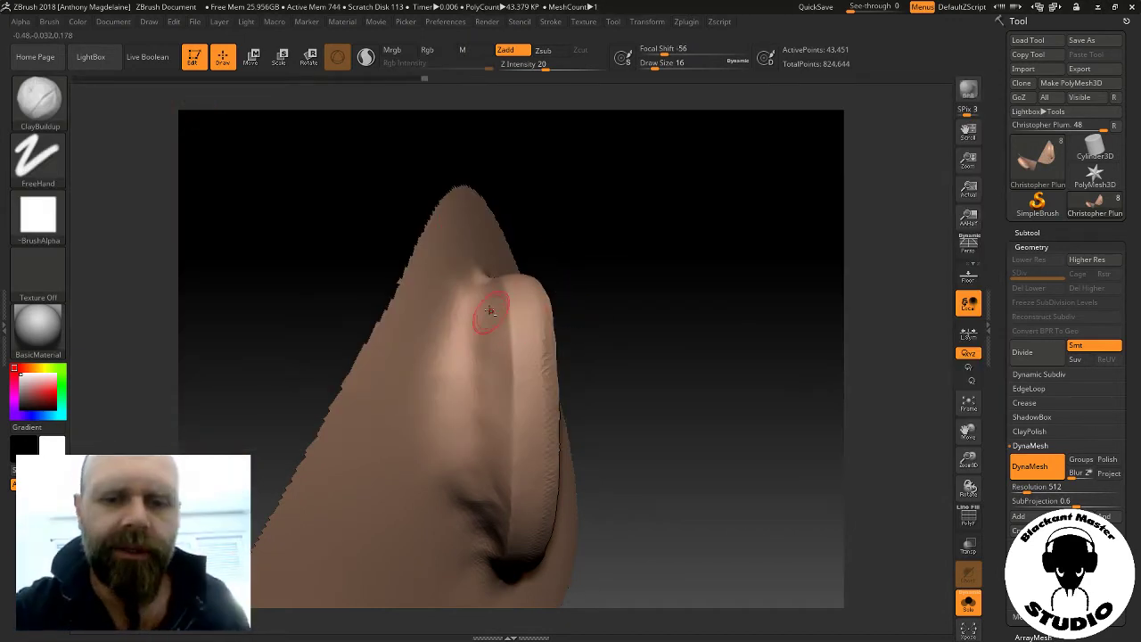
{"action": "mouse_move", "coordinate": [472, 306]}
{"action": "left_mouse_down"}
{"action": "mouse_move", "coordinate": [485, 389]}
{"action": "mouse_move", "coordinate": [497, 367]}
{"action": "mouse_move", "coordinate": [471, 301]}
{"action": "mouse_move", "coordinate": [485, 392]}
{"action": "mouse_move", "coordinate": [482, 301]}
{"action": "left_mouse_up"}
{"action": "left_click_drag", "start_coordinate": [499, 358], "coordinate": [486, 465]}
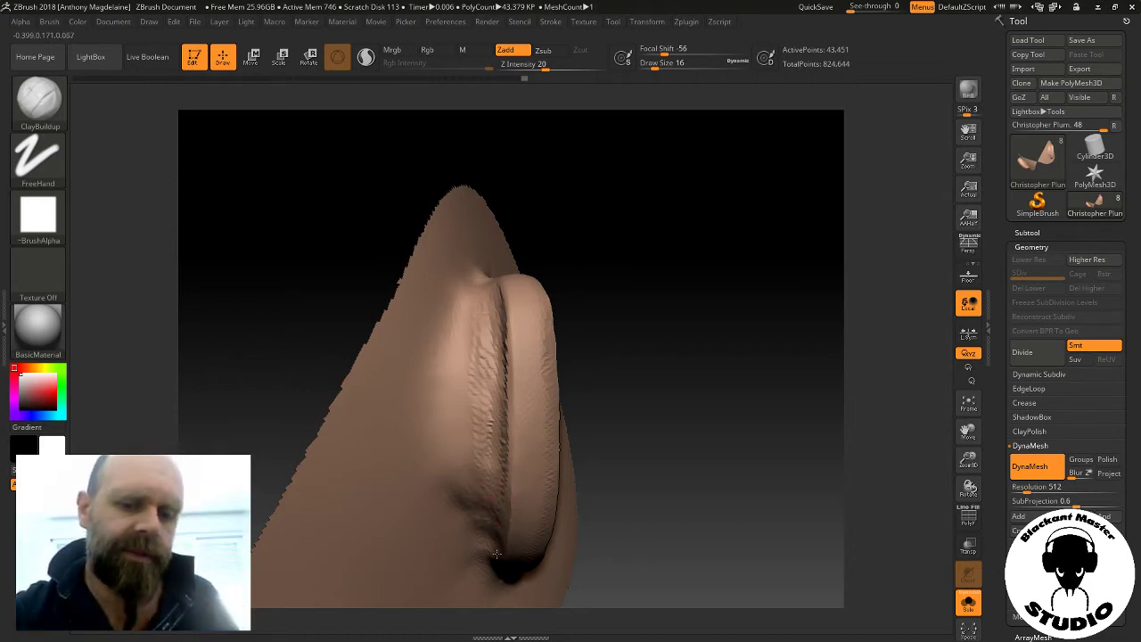
{"action": "left_click_drag", "start_coordinate": [632, 255], "coordinate": [644, 359]}
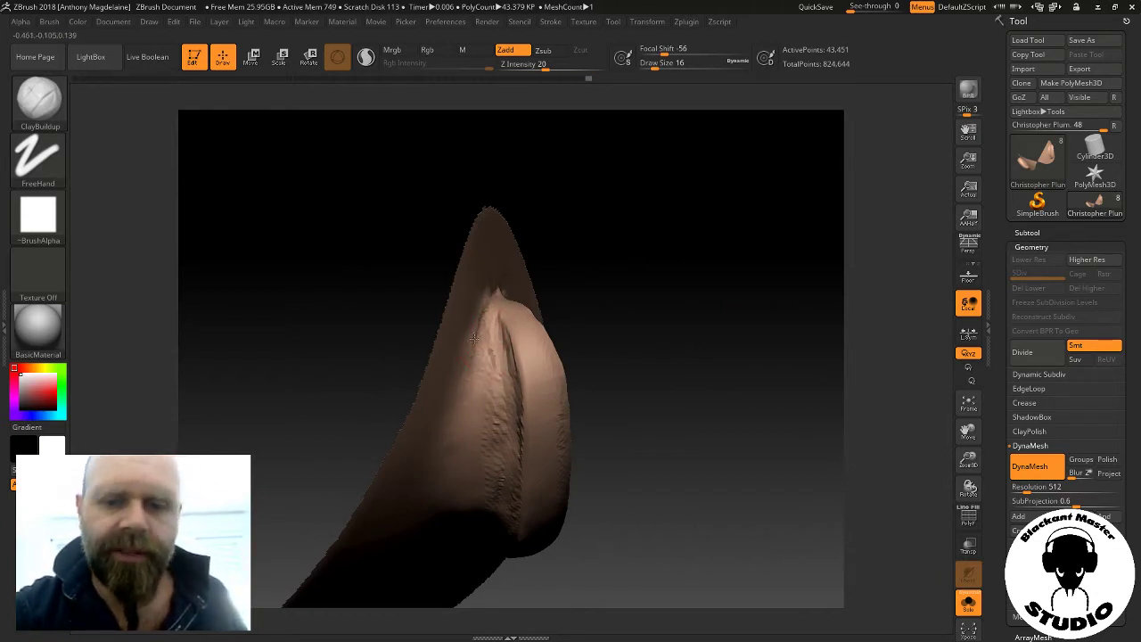
{"action": "left_click_drag", "start_coordinate": [475, 338], "coordinate": [486, 324]}
Review the built-up ridge from several angles, ending with the ear opening facing the viewer
{"action": "left_click_drag", "start_coordinate": [677, 268], "coordinate": [494, 359]}
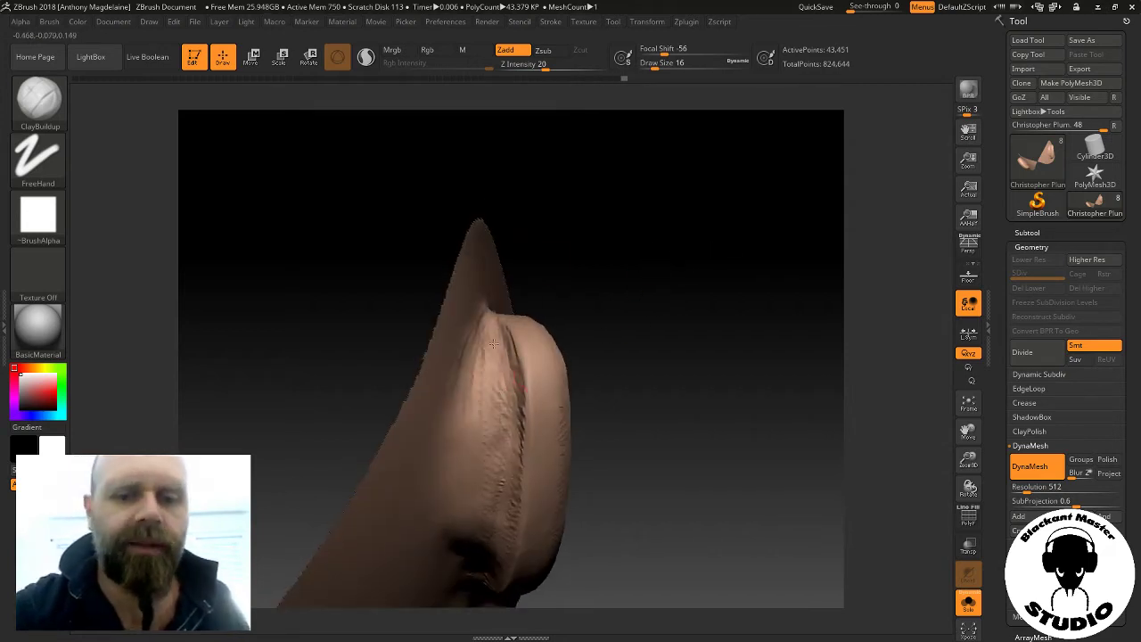
{"action": "mouse_move", "coordinate": [650, 383]}
{"action": "left_mouse_down"}
{"action": "mouse_move", "coordinate": [647, 298]}
{"action": "mouse_move", "coordinate": [591, 334]}
{"action": "left_mouse_up"}
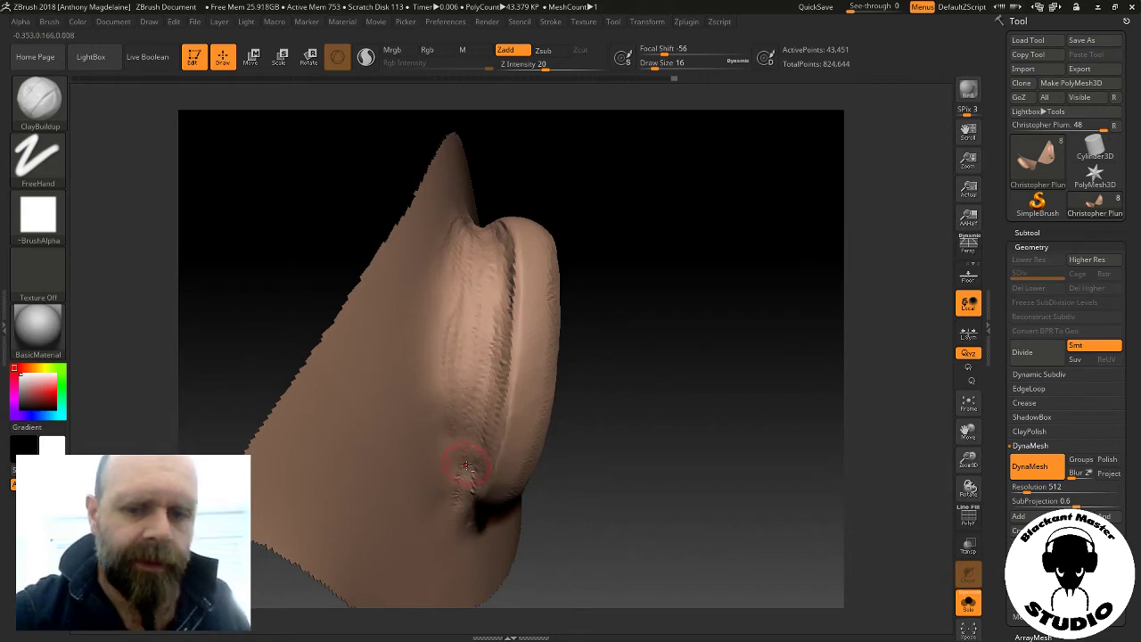
{"action": "mouse_move", "coordinate": [624, 357]}
{"action": "left_mouse_down"}
{"action": "mouse_move", "coordinate": [630, 324]}
{"action": "mouse_move", "coordinate": [642, 377]}
{"action": "left_mouse_up"}
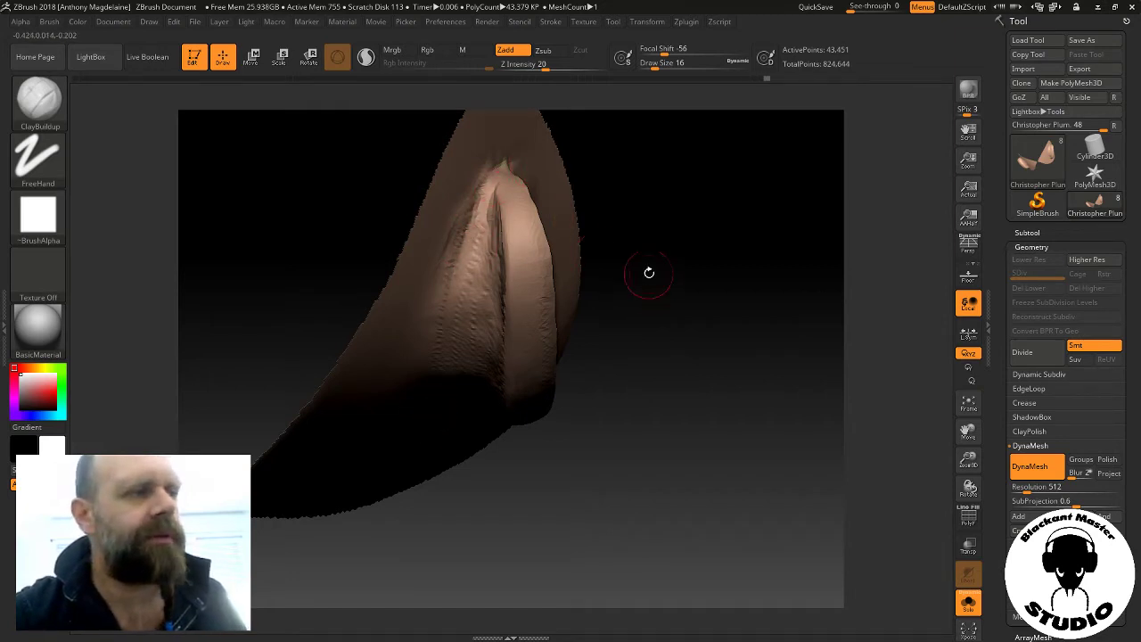
{"action": "mouse_move", "coordinate": [650, 270]}
{"action": "left_mouse_down"}
{"action": "mouse_move", "coordinate": [635, 236]}
{"action": "mouse_move", "coordinate": [642, 219]}
{"action": "left_mouse_up"}
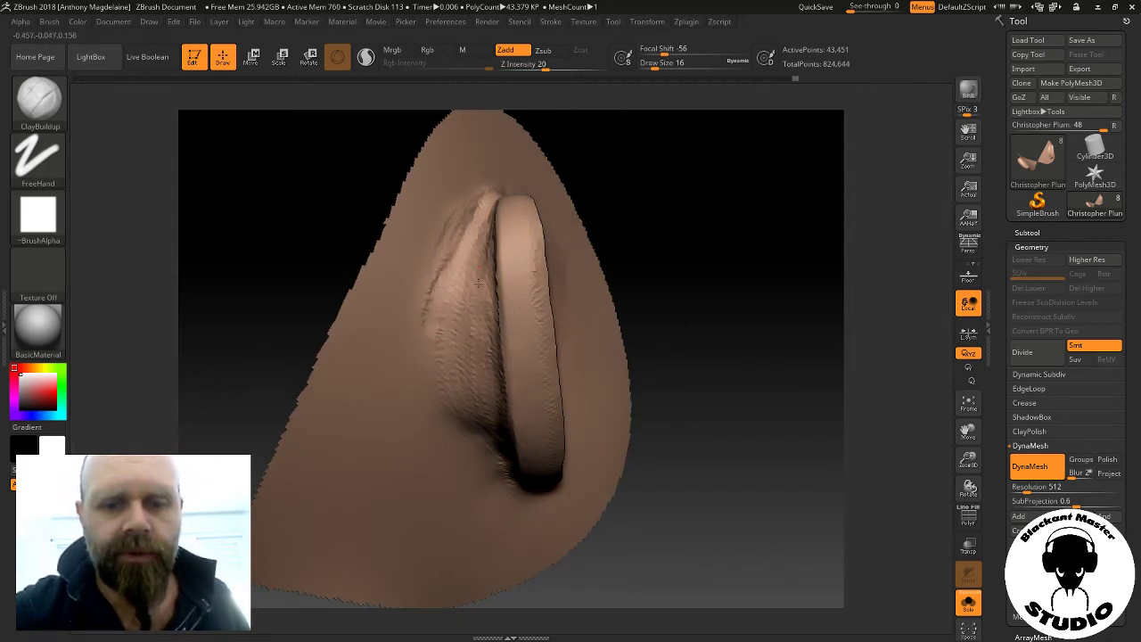
{"action": "left_click_drag", "start_coordinate": [652, 229], "coordinate": [618, 247]}
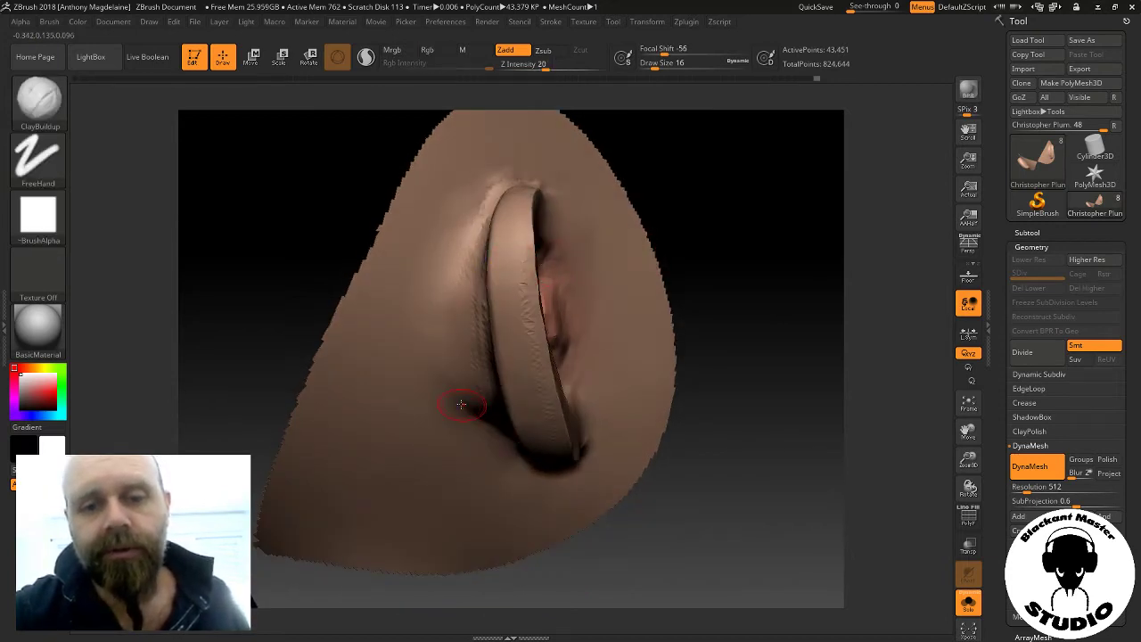
{"action": "left_click_drag", "start_coordinate": [680, 210], "coordinate": [662, 229]}
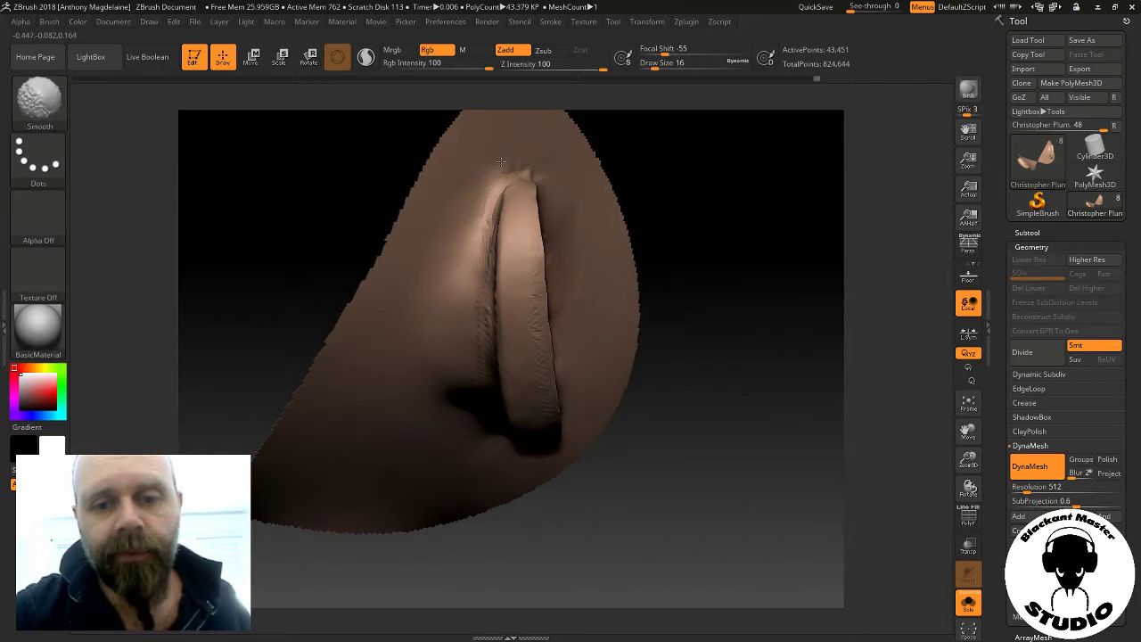
{"action": "mouse_move", "coordinate": [739, 348]}
{"action": "left_mouse_down"}
{"action": "mouse_move", "coordinate": [687, 301]}
{"action": "mouse_move", "coordinate": [674, 310]}
{"action": "mouse_move", "coordinate": [655, 298]}
{"action": "left_mouse_up"}
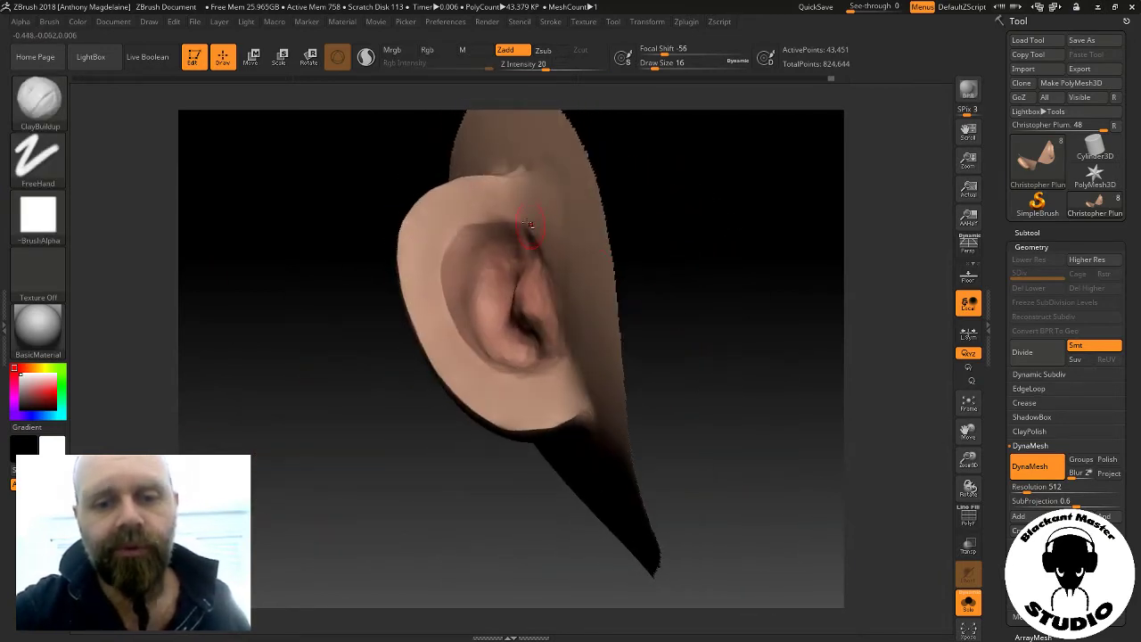
Build ridges and swirled folds inside the inner ear and smooth below the inner-ear knob
{"action": "left_click_drag", "start_coordinate": [471, 233], "coordinate": [461, 296]}
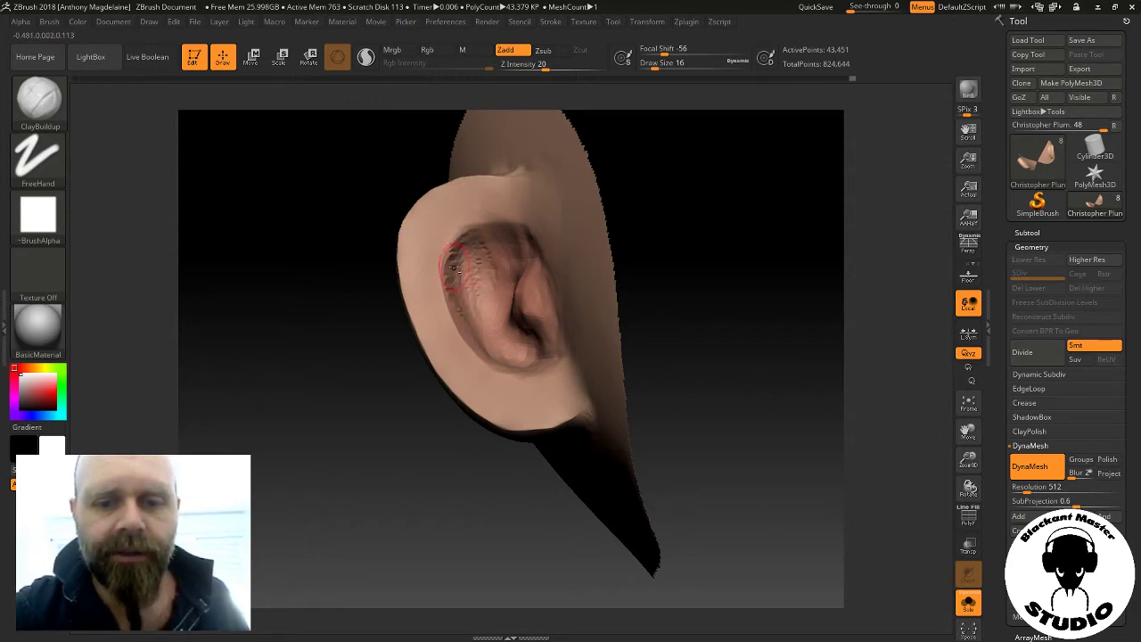
{"action": "left_click_drag", "start_coordinate": [659, 267], "coordinate": [678, 247]}
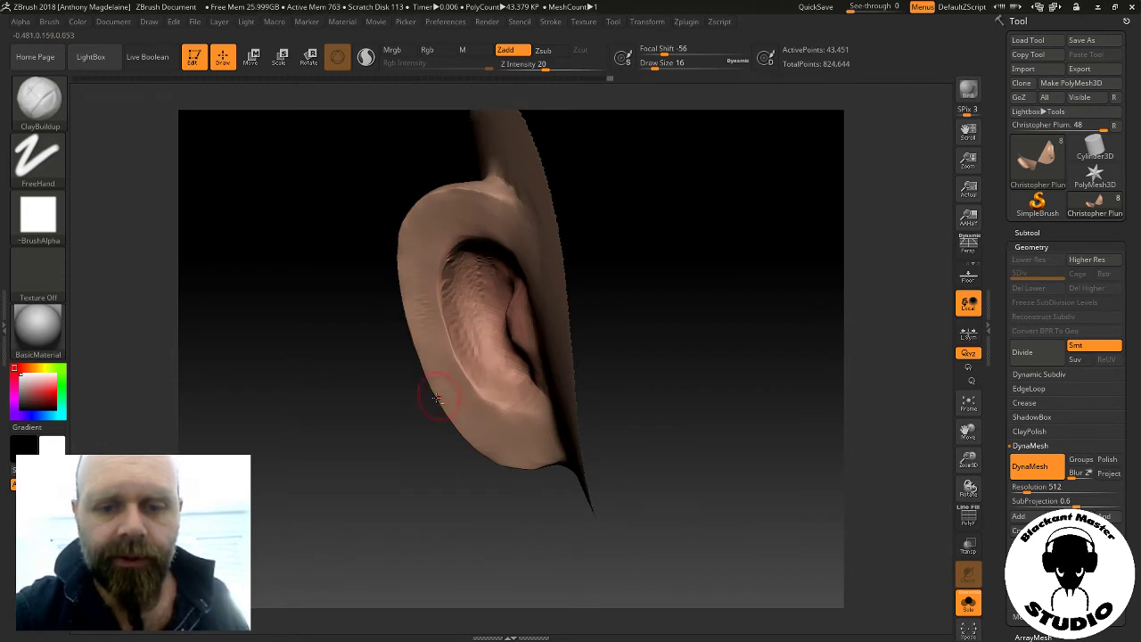
{"action": "left_click_drag", "start_coordinate": [392, 455], "coordinate": [512, 392]}
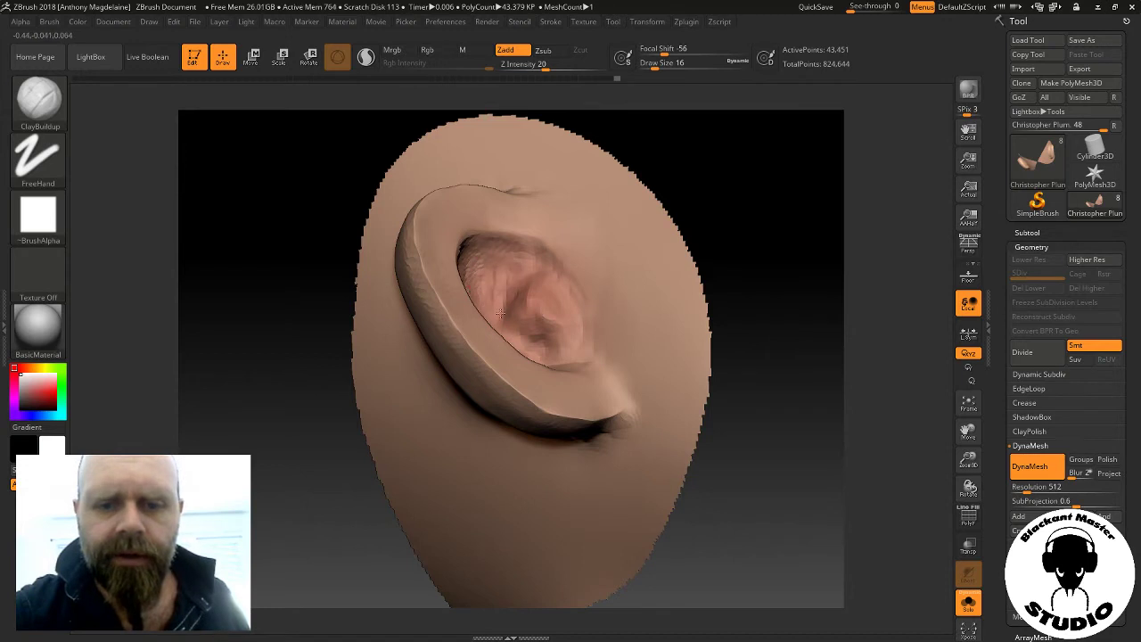
{"action": "mouse_move", "coordinate": [714, 205]}
{"action": "left_mouse_down"}
{"action": "mouse_move", "coordinate": [665, 128]}
{"action": "mouse_move", "coordinate": [716, 255]}
{"action": "left_mouse_up"}
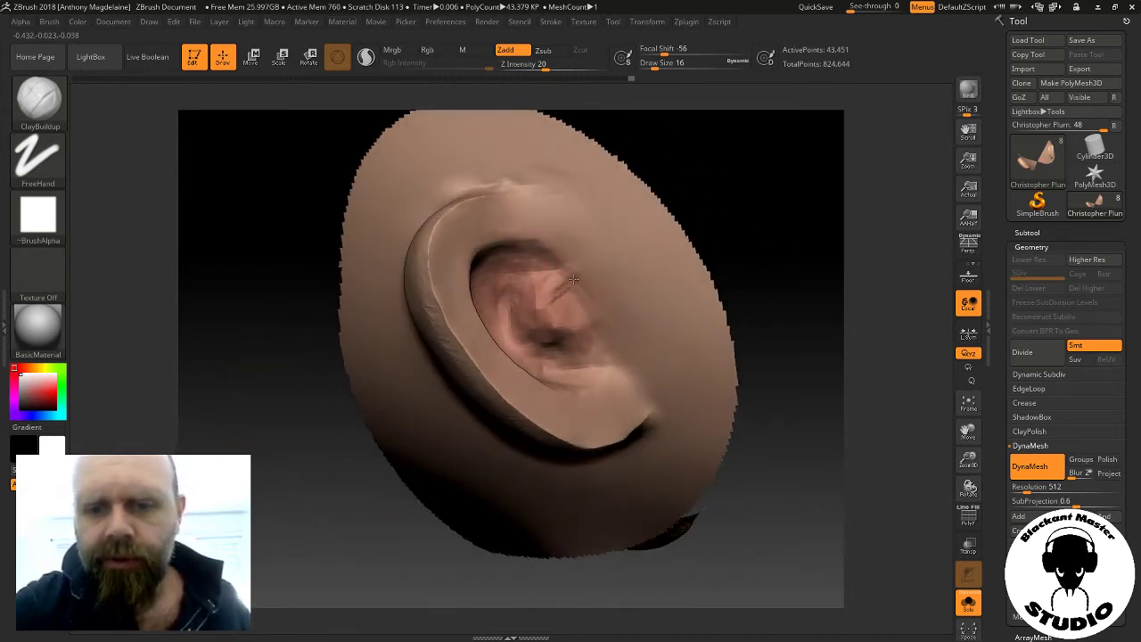
{"action": "left_click_drag", "start_coordinate": [573, 279], "coordinate": [571, 319]}
{"action": "left_click_drag", "start_coordinate": [787, 294], "coordinate": [683, 298]}
{"action": "mouse_move", "coordinate": [540, 279]}
{"action": "left_mouse_down"}
{"action": "mouse_move", "coordinate": [551, 320]}
{"action": "mouse_move", "coordinate": [540, 342]}
{"action": "mouse_move", "coordinate": [575, 337]}
{"action": "mouse_move", "coordinate": [547, 329]}
{"action": "left_mouse_up"}
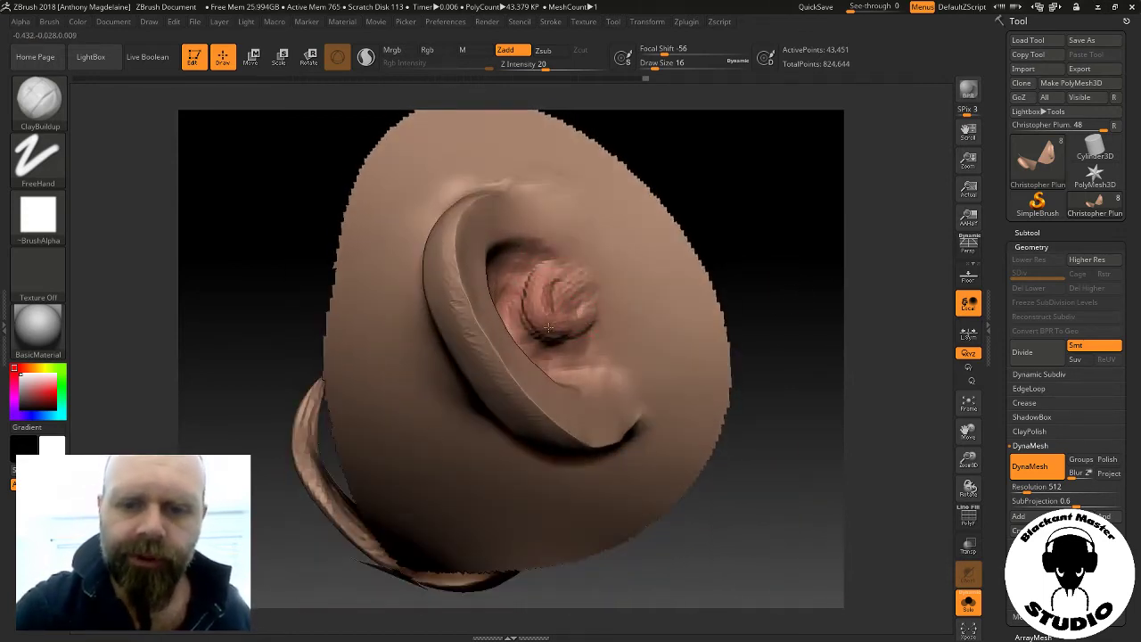
{"action": "left_click_drag", "start_coordinate": [709, 257], "coordinate": [700, 276]}
{"action": "mouse_move", "coordinate": [548, 335]}
{"action": "left_mouse_down"}
{"action": "mouse_move", "coordinate": [590, 358]}
{"action": "mouse_move", "coordinate": [564, 307]}
{"action": "mouse_move", "coordinate": [580, 304]}
{"action": "left_mouse_up"}
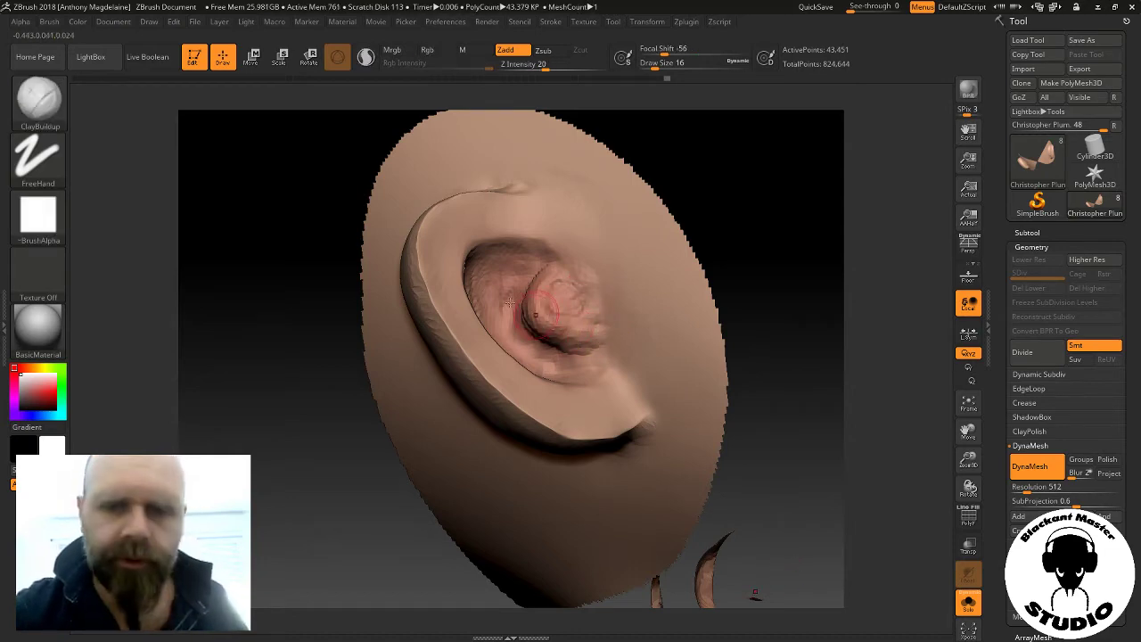
Try the Flatten brush, then return to ClayBuildup and add small strokes inside the cavity
{"action": "left_click", "coordinate": [62, 108]}
{"action": "left_click", "coordinate": [226, 109]}
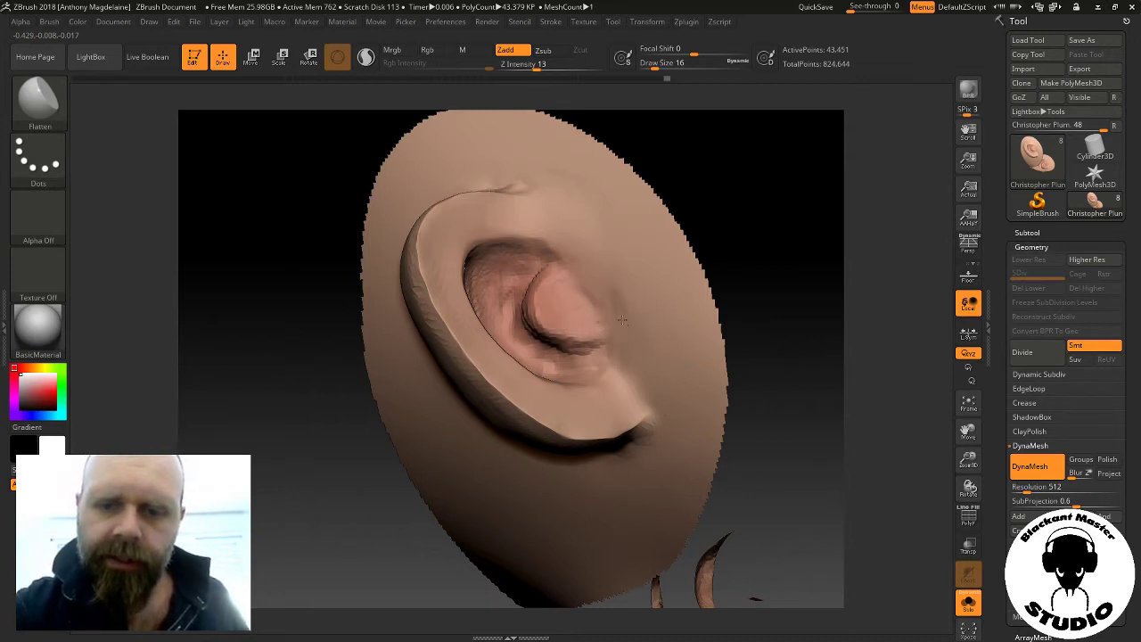
{"action": "mouse_move", "coordinate": [737, 204]}
{"action": "left_mouse_down"}
{"action": "mouse_move", "coordinate": [747, 236]}
{"action": "mouse_move", "coordinate": [764, 224]}
{"action": "left_mouse_up"}
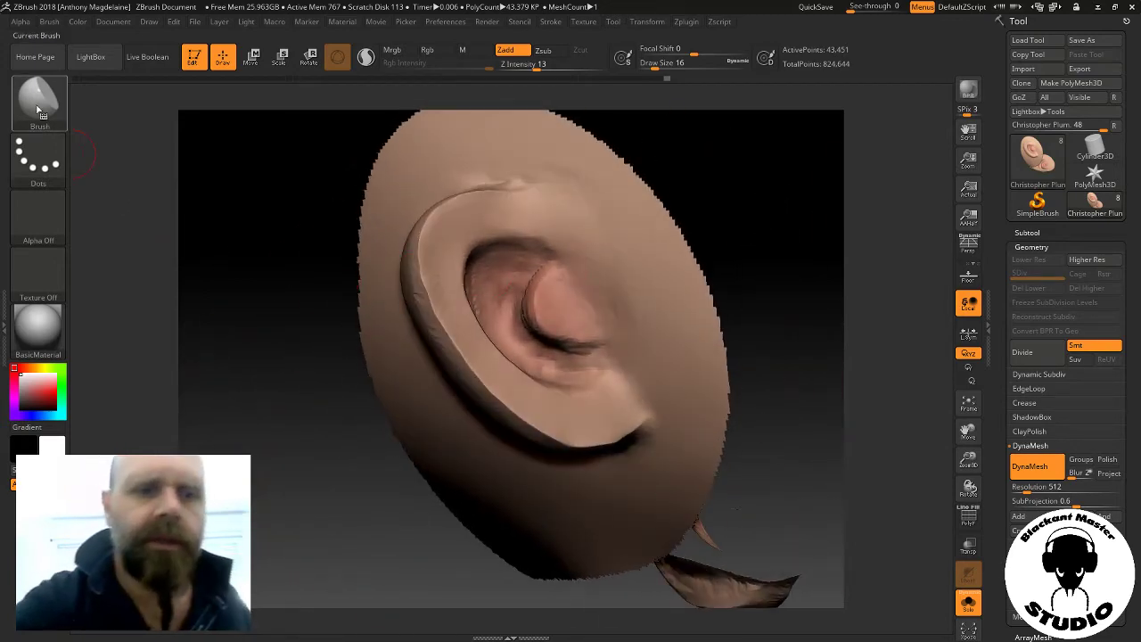
{"action": "left_click", "coordinate": [41, 100]}
{"action": "left_click", "coordinate": [170, 111]}
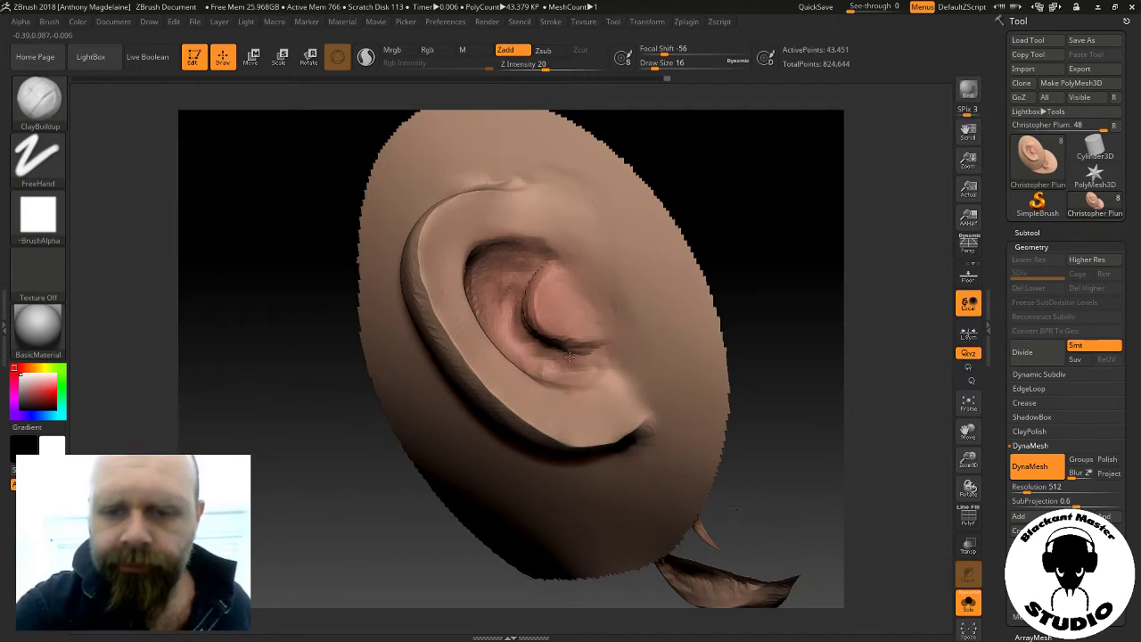
{"action": "left_click_drag", "start_coordinate": [764, 255], "coordinate": [773, 270]}
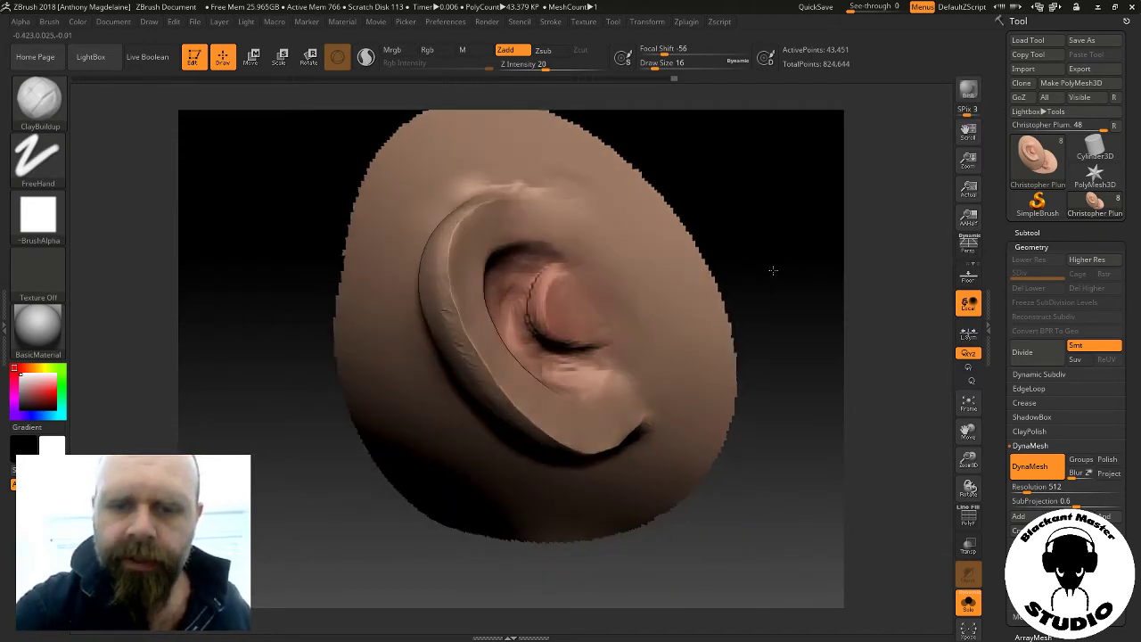
{"action": "left_click_drag", "start_coordinate": [524, 286], "coordinate": [527, 312]}
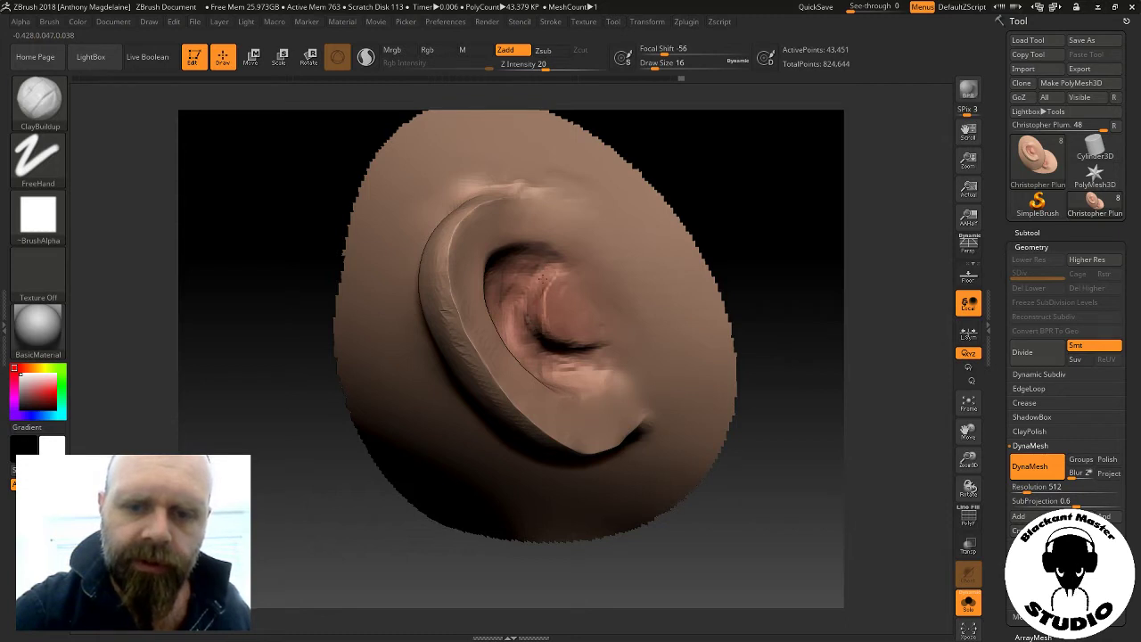
{"action": "left_click_drag", "start_coordinate": [533, 277], "coordinate": [526, 294]}
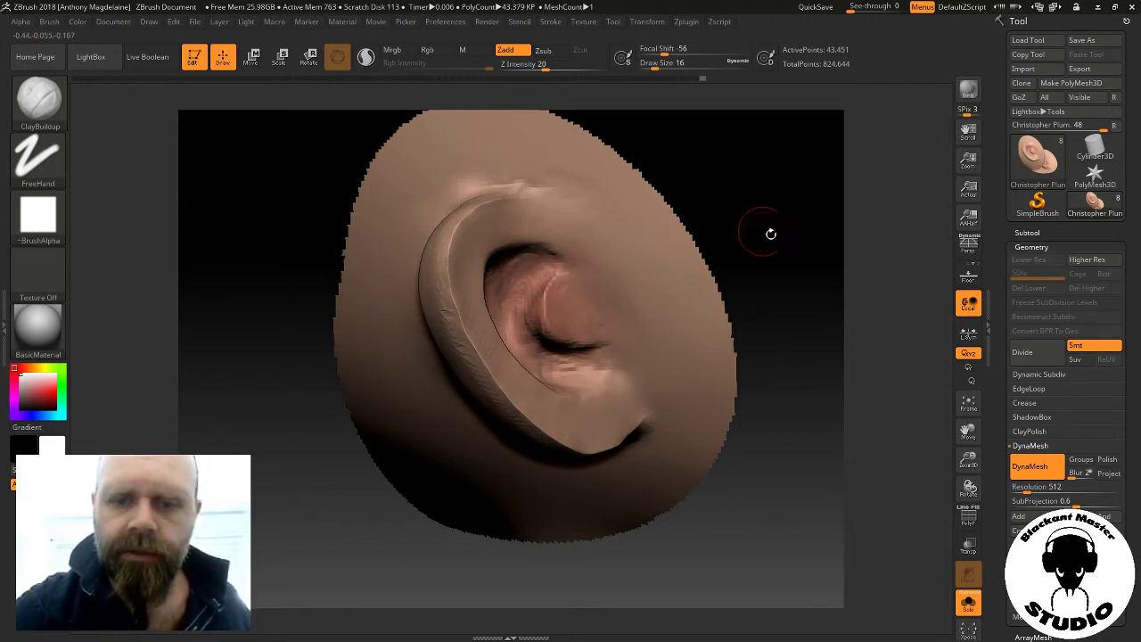
Shift-smooth and build up the inner ear crevice from a frontal view
{"action": "left_click_drag", "start_coordinate": [765, 232], "coordinate": [706, 199]}
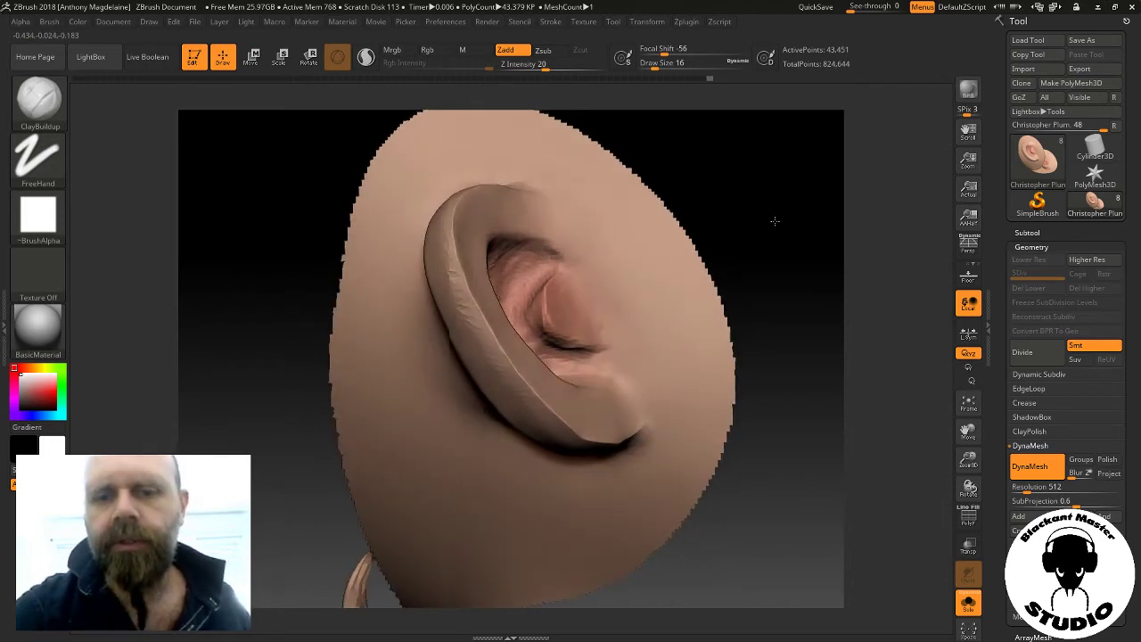
{"action": "left_click_drag", "start_coordinate": [772, 222], "coordinate": [746, 231]}
{"action": "key", "text": "shift"}
{"action": "mouse_move", "coordinate": [759, 295]}
{"action": "left_mouse_down"}
{"action": "mouse_move", "coordinate": [772, 287]}
{"action": "mouse_move", "coordinate": [745, 297]}
{"action": "left_mouse_up"}
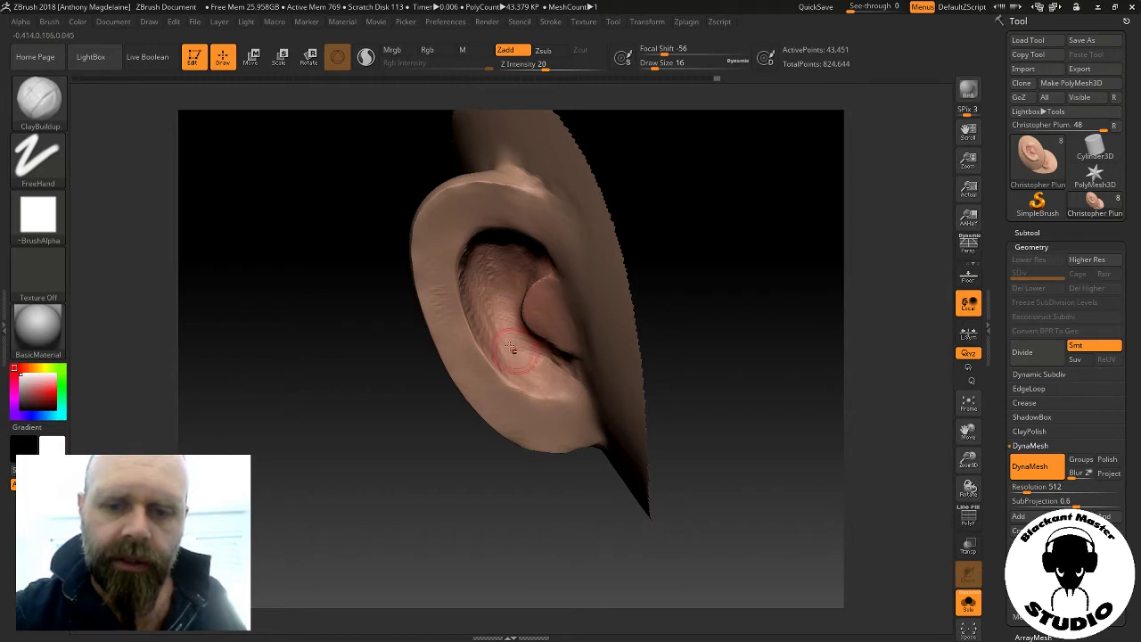
{"action": "mouse_move", "coordinate": [625, 393]}
{"action": "left_mouse_down"}
{"action": "mouse_move", "coordinate": [738, 224]}
{"action": "mouse_move", "coordinate": [649, 376]}
{"action": "left_mouse_up"}
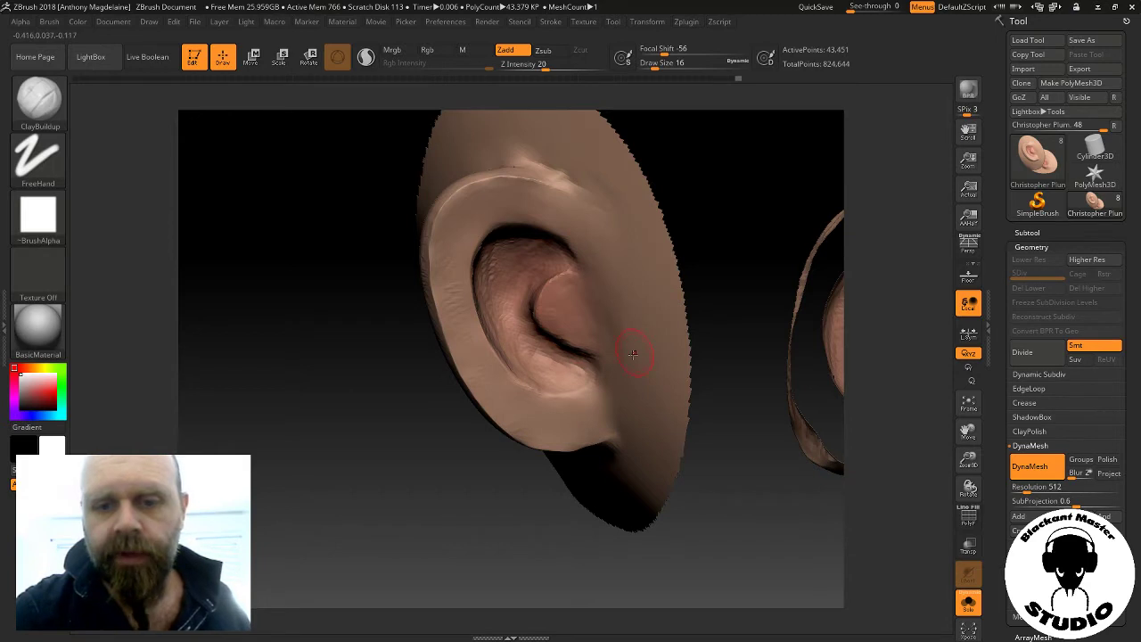
{"action": "mouse_move", "coordinate": [709, 271]}
{"action": "left_mouse_down"}
{"action": "mouse_move", "coordinate": [726, 214]}
{"action": "mouse_move", "coordinate": [716, 199]}
{"action": "left_mouse_up"}
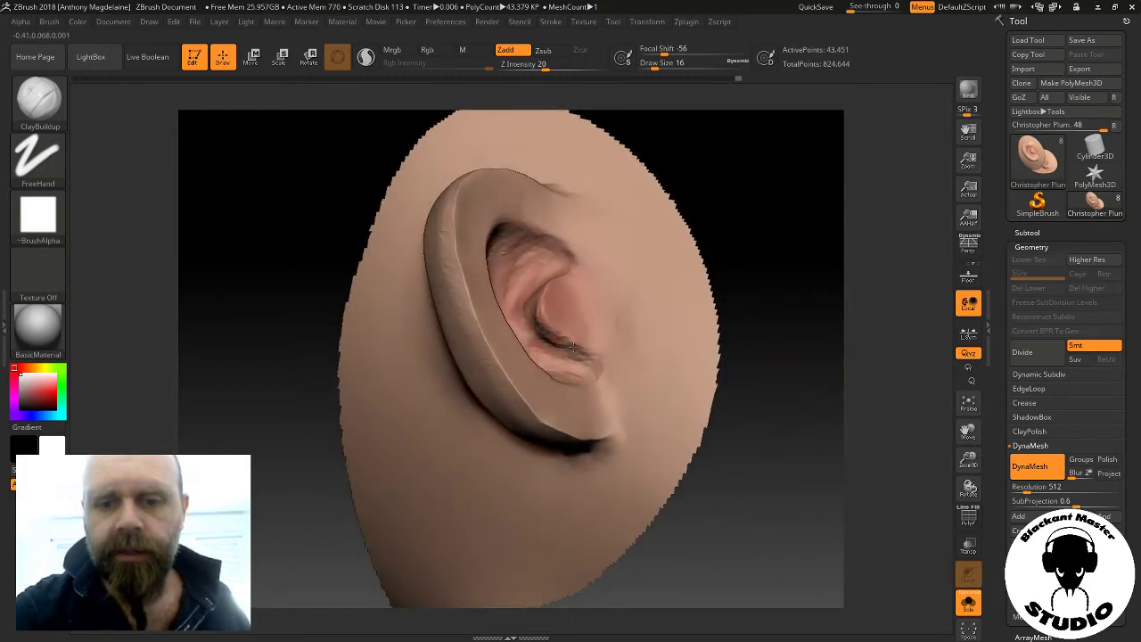
{"action": "left_click_drag", "start_coordinate": [530, 317], "coordinate": [571, 347]}
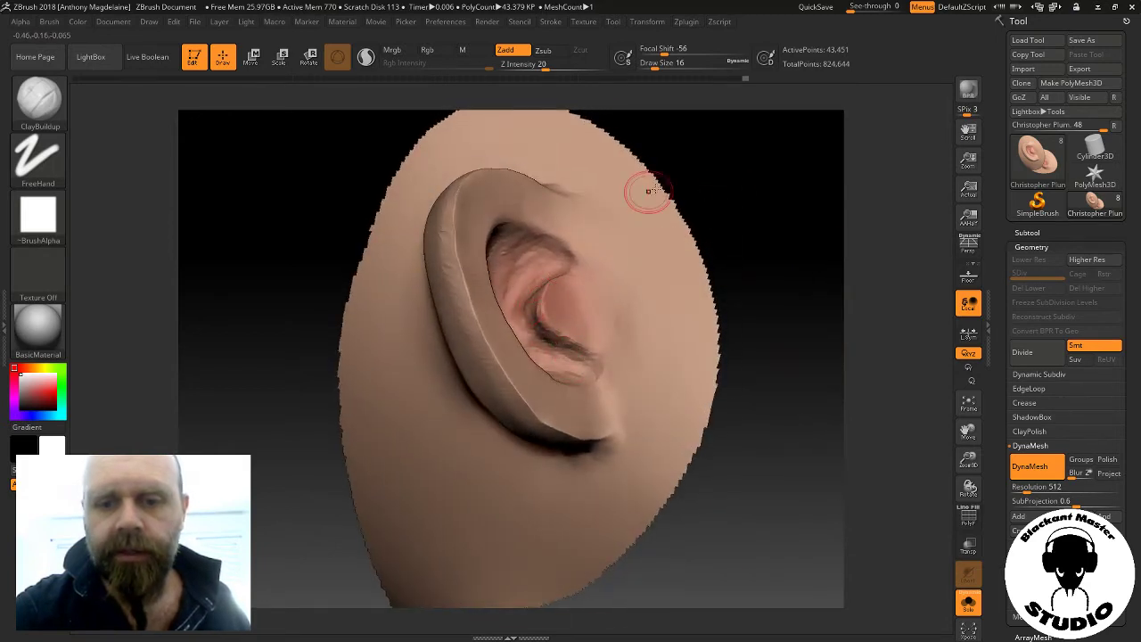
Orbit the ear through front and side views to review the cavity work
{"action": "mouse_move", "coordinate": [727, 179]}
{"action": "left_mouse_down"}
{"action": "mouse_move", "coordinate": [544, 287]}
{"action": "mouse_move", "coordinate": [546, 338]}
{"action": "left_mouse_up"}
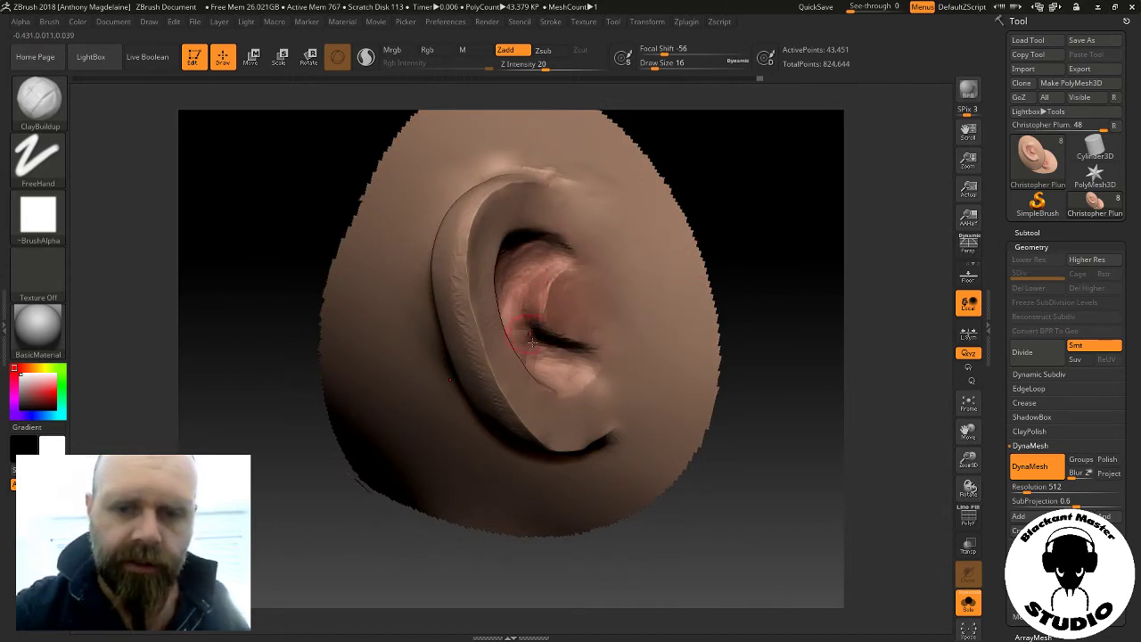
{"action": "mouse_move", "coordinate": [727, 249]}
{"action": "left_mouse_down"}
{"action": "mouse_move", "coordinate": [754, 214]}
{"action": "mouse_move", "coordinate": [758, 223]}
{"action": "left_mouse_up"}
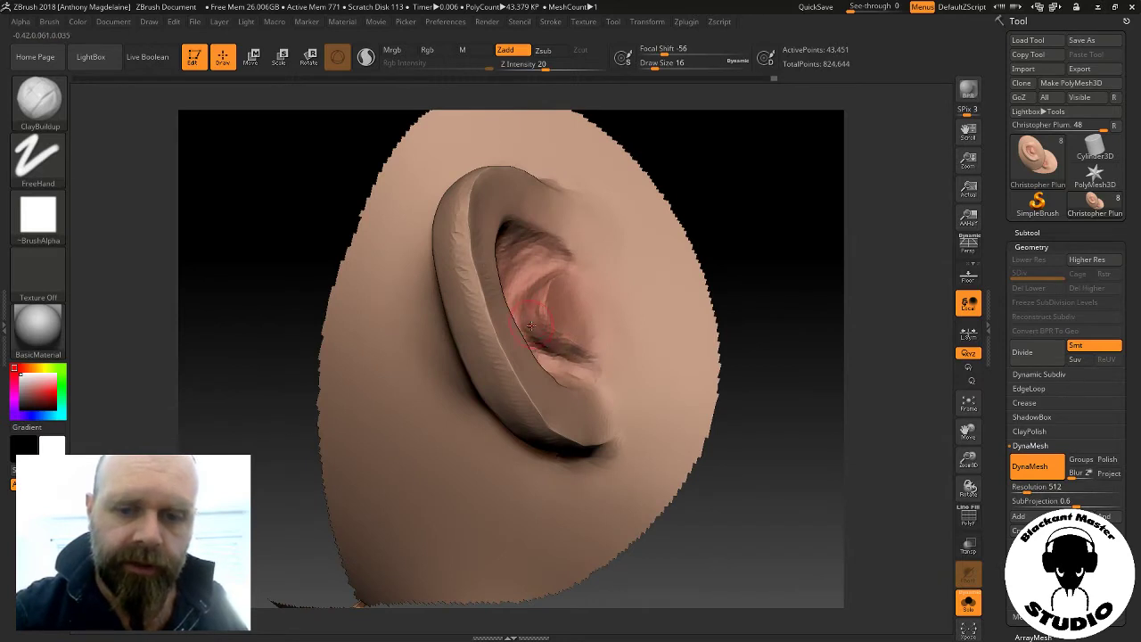
{"action": "mouse_move", "coordinate": [731, 268]}
{"action": "left_mouse_down"}
{"action": "mouse_move", "coordinate": [713, 226]}
{"action": "mouse_move", "coordinate": [560, 384]}
{"action": "left_mouse_up"}
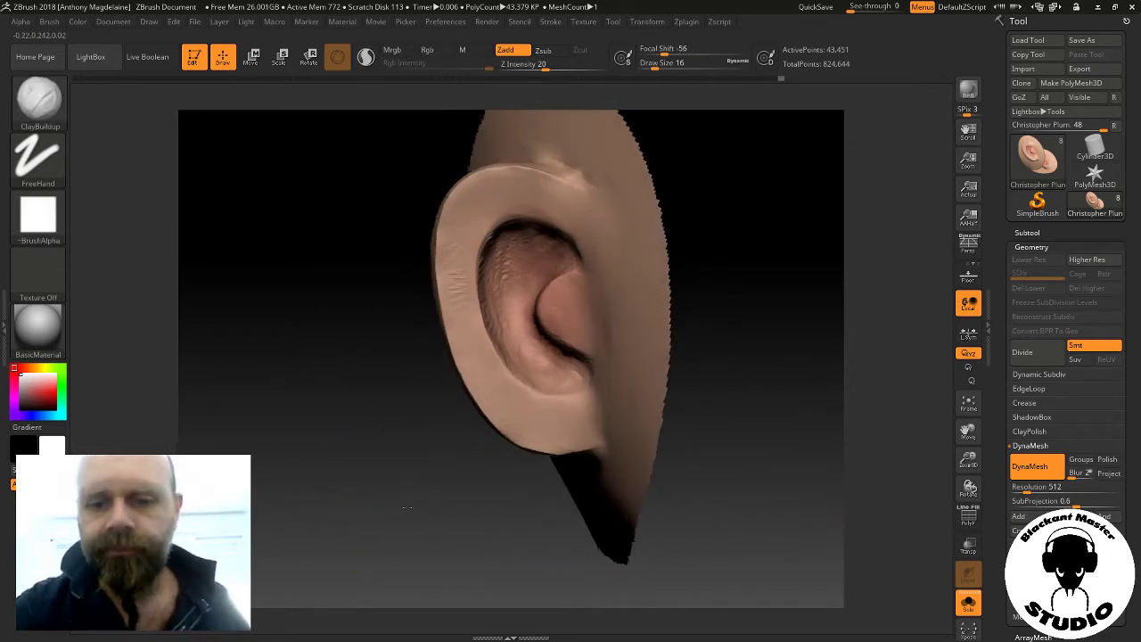
{"action": "mouse_move", "coordinate": [540, 523]}
{"action": "left_mouse_down"}
{"action": "mouse_move", "coordinate": [471, 508]}
{"action": "mouse_move", "coordinate": [491, 430]}
{"action": "mouse_move", "coordinate": [715, 387]}
{"action": "mouse_move", "coordinate": [701, 383]}
{"action": "left_mouse_up"}
{"action": "mouse_move", "coordinate": [535, 352]}
{"action": "left_mouse_down"}
{"action": "mouse_move", "coordinate": [686, 350]}
{"action": "mouse_move", "coordinate": [375, 223]}
{"action": "left_mouse_up"}
{"action": "left_click_drag", "start_coordinate": [337, 106], "coordinate": [557, 392]}
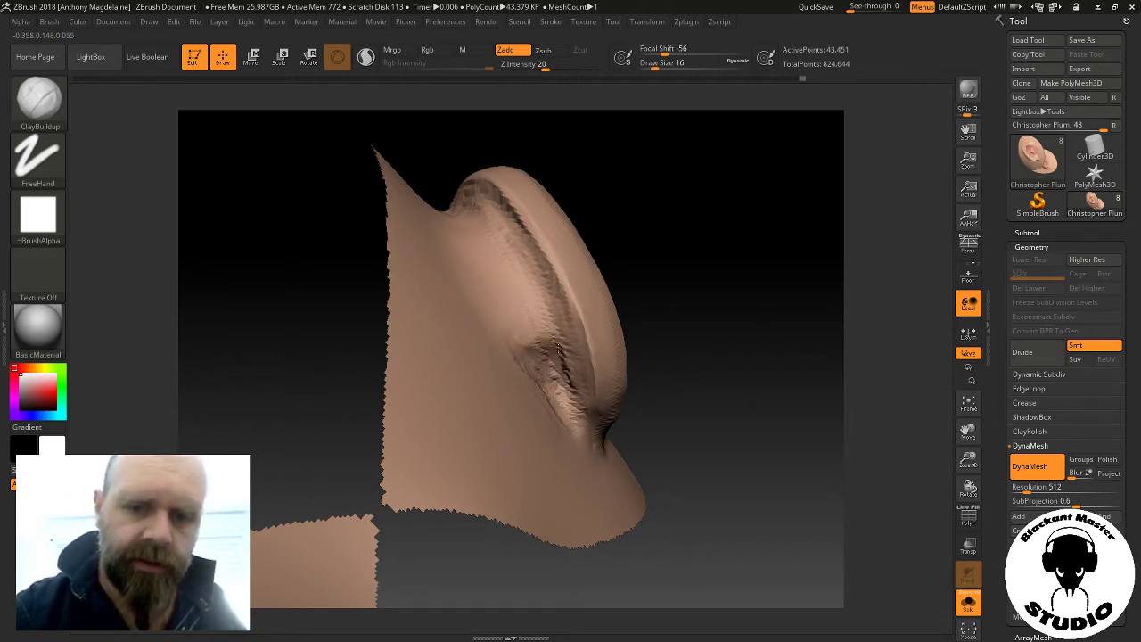
Deepen the lower and upper crease behind the ear with ClayBuildup strokes
{"action": "mouse_move", "coordinate": [688, 271]}
{"action": "left_mouse_down"}
{"action": "mouse_move", "coordinate": [692, 232]}
{"action": "mouse_move", "coordinate": [668, 235]}
{"action": "mouse_move", "coordinate": [605, 359]}
{"action": "left_mouse_up"}
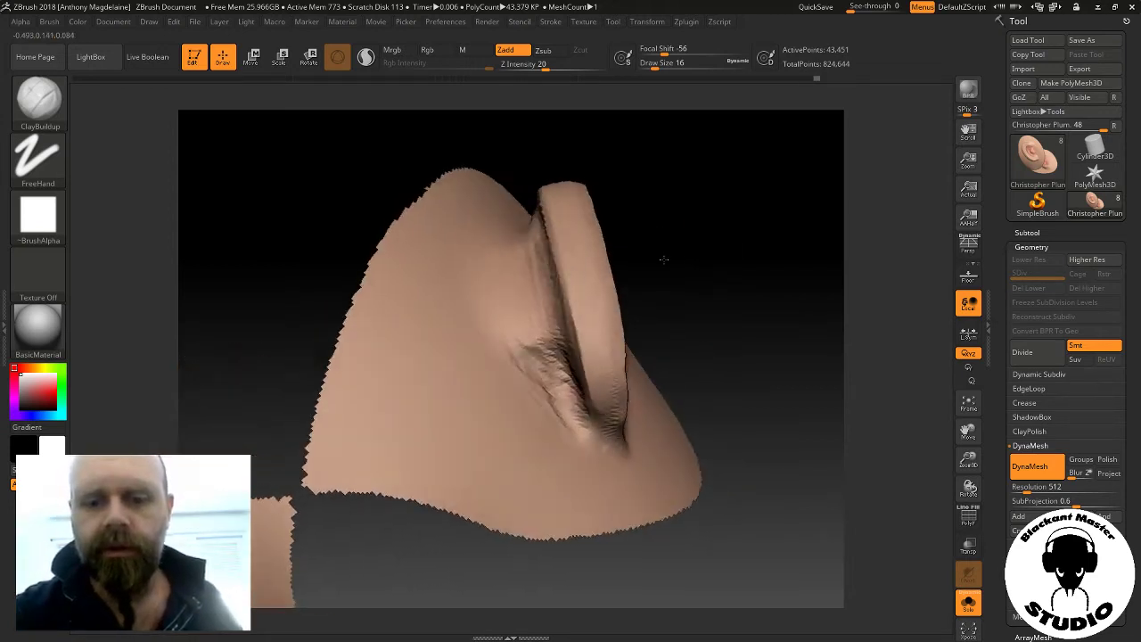
{"action": "left_click_drag", "start_coordinate": [555, 392], "coordinate": [578, 426]}
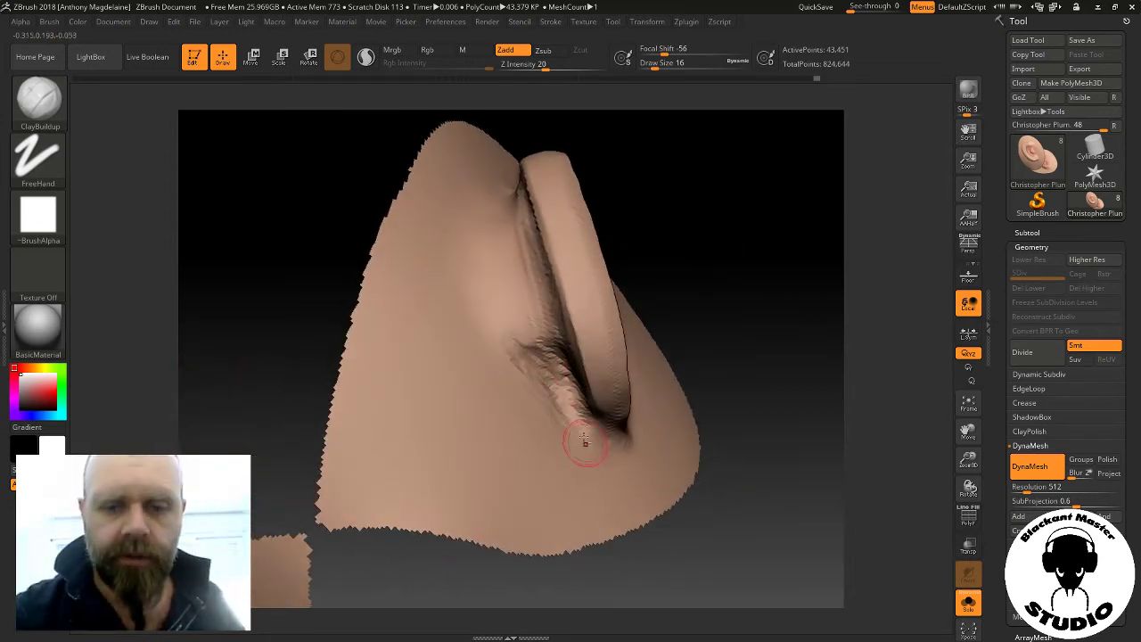
{"action": "left_click_drag", "start_coordinate": [713, 419], "coordinate": [693, 210]}
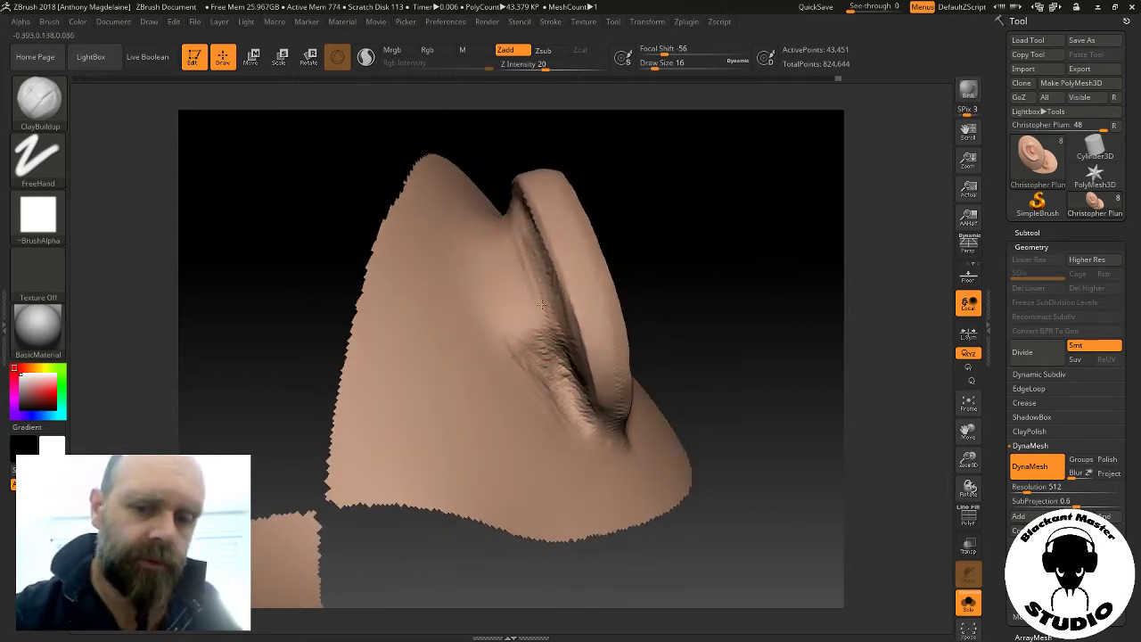
{"action": "left_click_drag", "start_coordinate": [571, 374], "coordinate": [541, 314]}
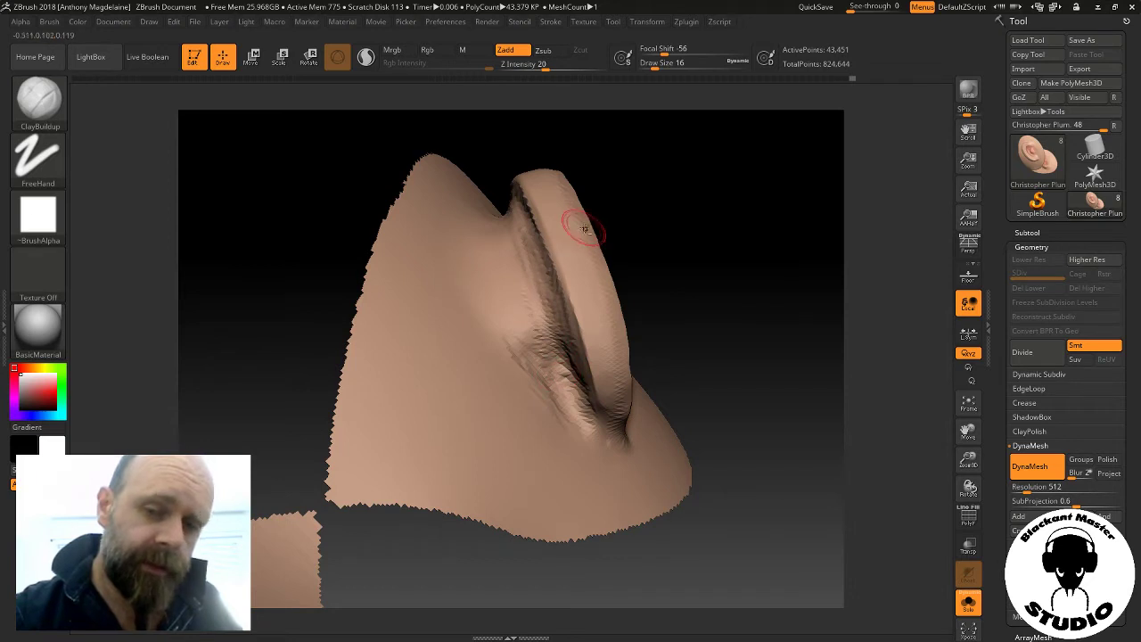
{"action": "mouse_move", "coordinate": [649, 189]}
{"action": "left_mouse_down"}
{"action": "mouse_move", "coordinate": [637, 140]}
{"action": "mouse_move", "coordinate": [655, 158]}
{"action": "mouse_move", "coordinate": [664, 267]}
{"action": "left_mouse_up"}
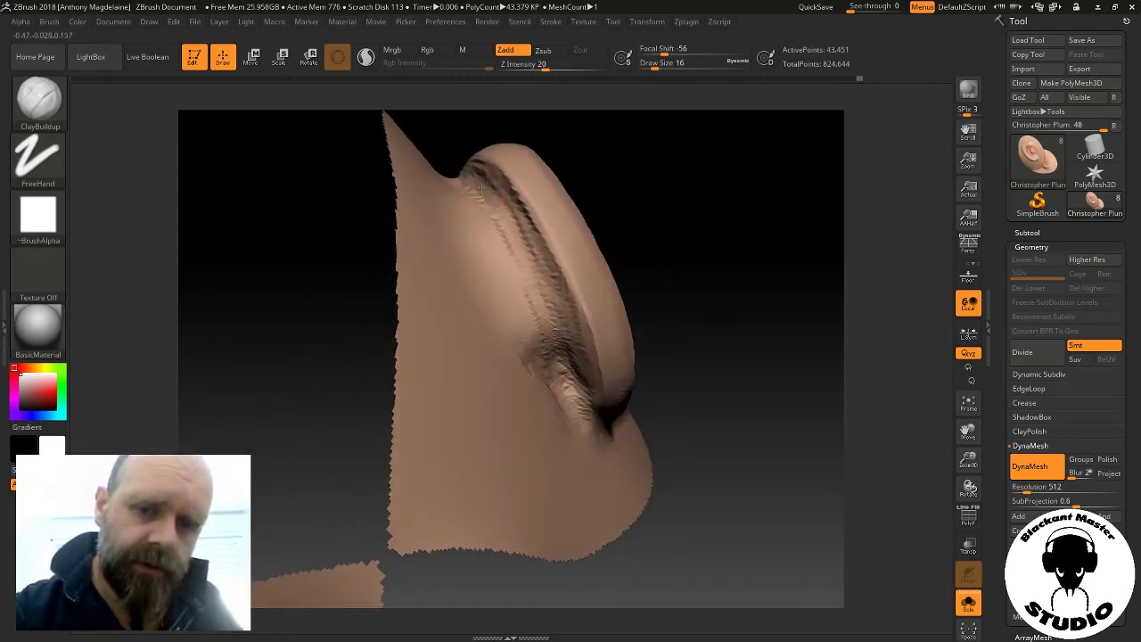
{"action": "left_click_drag", "start_coordinate": [505, 219], "coordinate": [550, 334]}
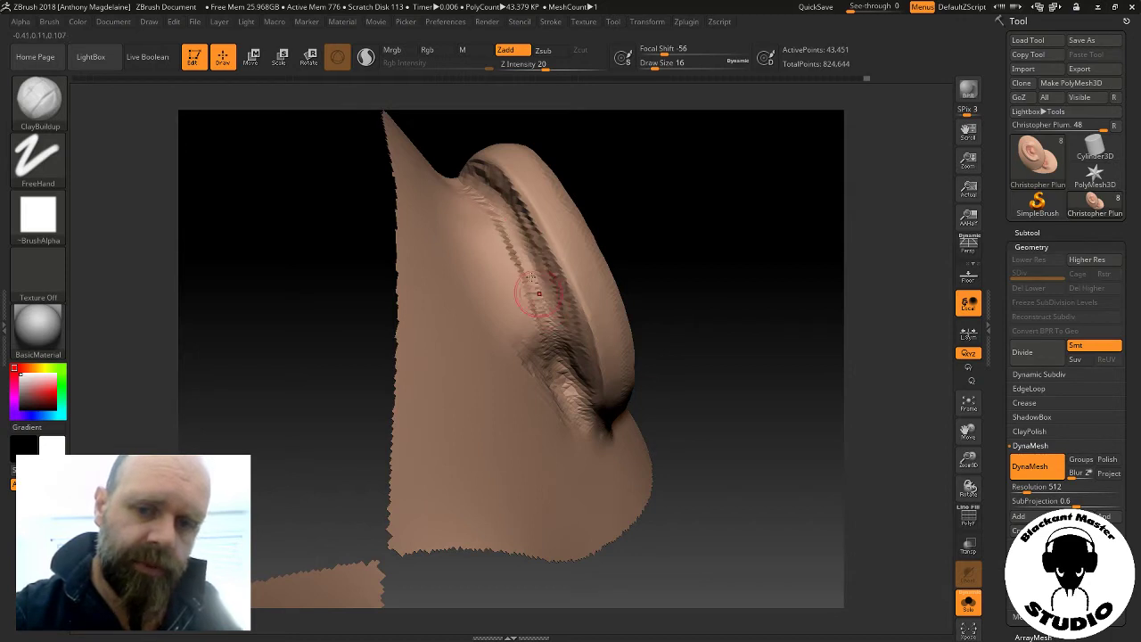
{"action": "left_click_drag", "start_coordinate": [647, 249], "coordinate": [695, 271]}
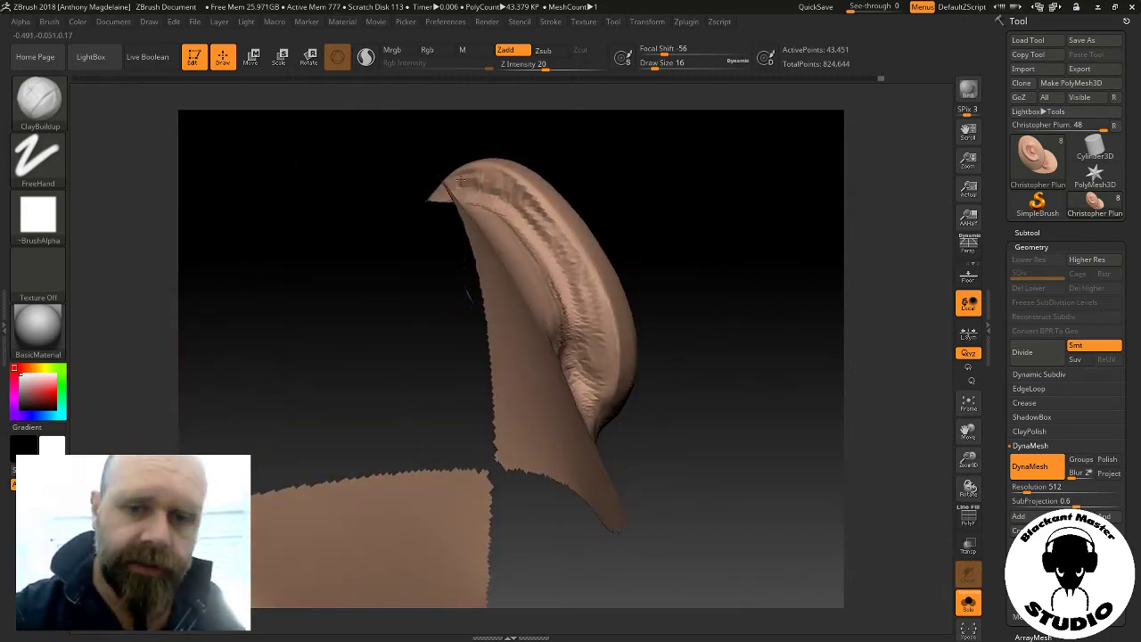
Smooth the jagged ridge along the inner ear rim and inspect it up close
{"action": "left_click_drag", "start_coordinate": [546, 223], "coordinate": [591, 329], "text": "shift"}
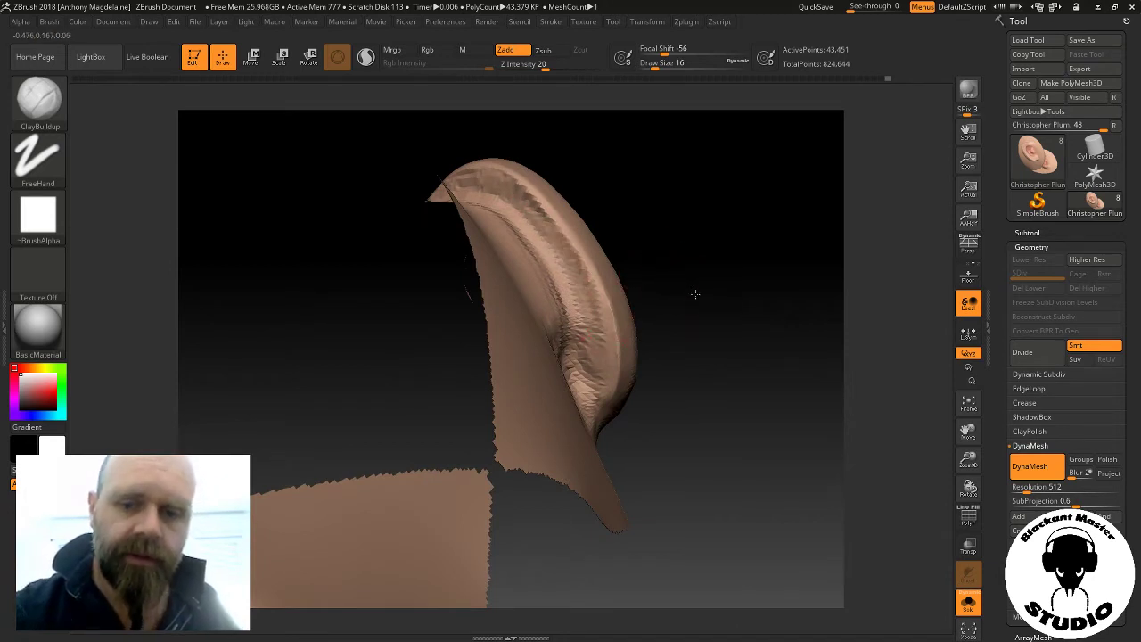
{"action": "left_click_drag", "start_coordinate": [695, 293], "coordinate": [572, 335]}
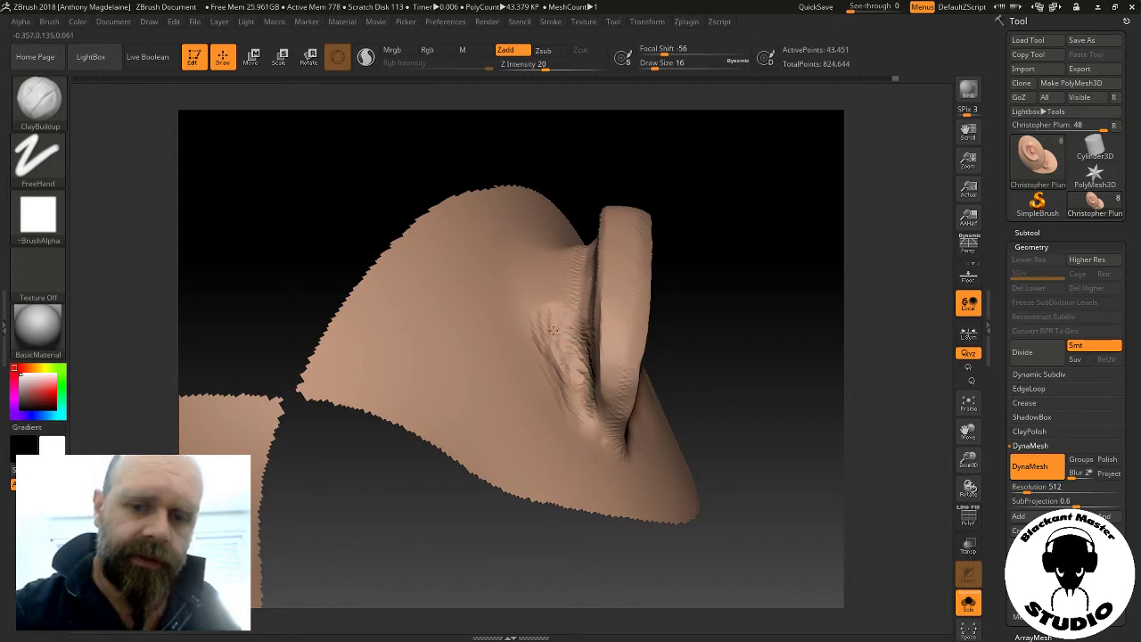
{"action": "mouse_move", "coordinate": [553, 386]}
{"action": "left_mouse_down", "text": "shift"}
{"action": "mouse_move", "coordinate": [556, 411]}
{"action": "mouse_move", "coordinate": [758, 222]}
{"action": "mouse_move", "coordinate": [762, 247]}
{"action": "mouse_move", "coordinate": [721, 362]}
{"action": "mouse_move", "coordinate": [739, 394]}
{"action": "mouse_move", "coordinate": [723, 385]}
{"action": "left_mouse_up", "text": "shift"}
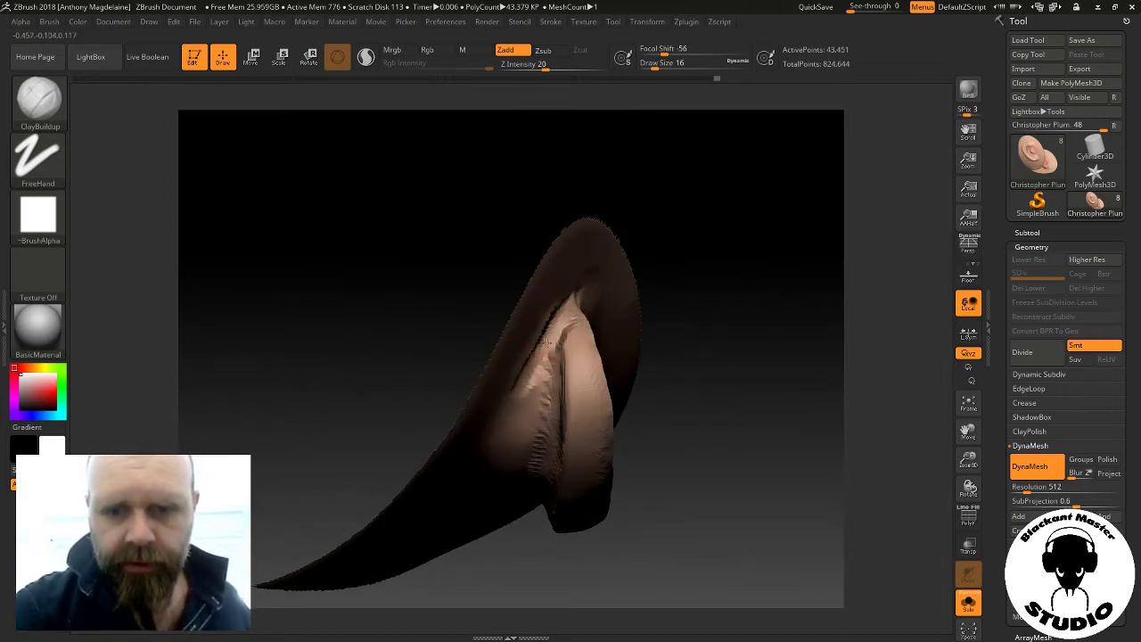
{"action": "left_click_drag", "start_coordinate": [533, 370], "coordinate": [545, 365]}
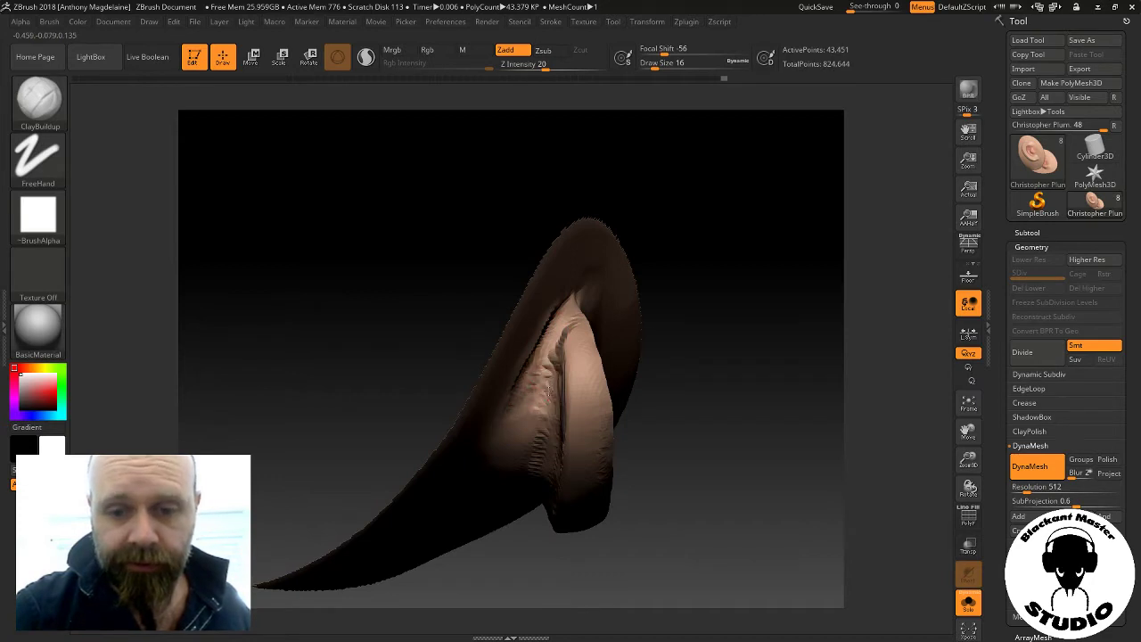
{"action": "left_click_drag", "start_coordinate": [713, 311], "coordinate": [575, 298]}
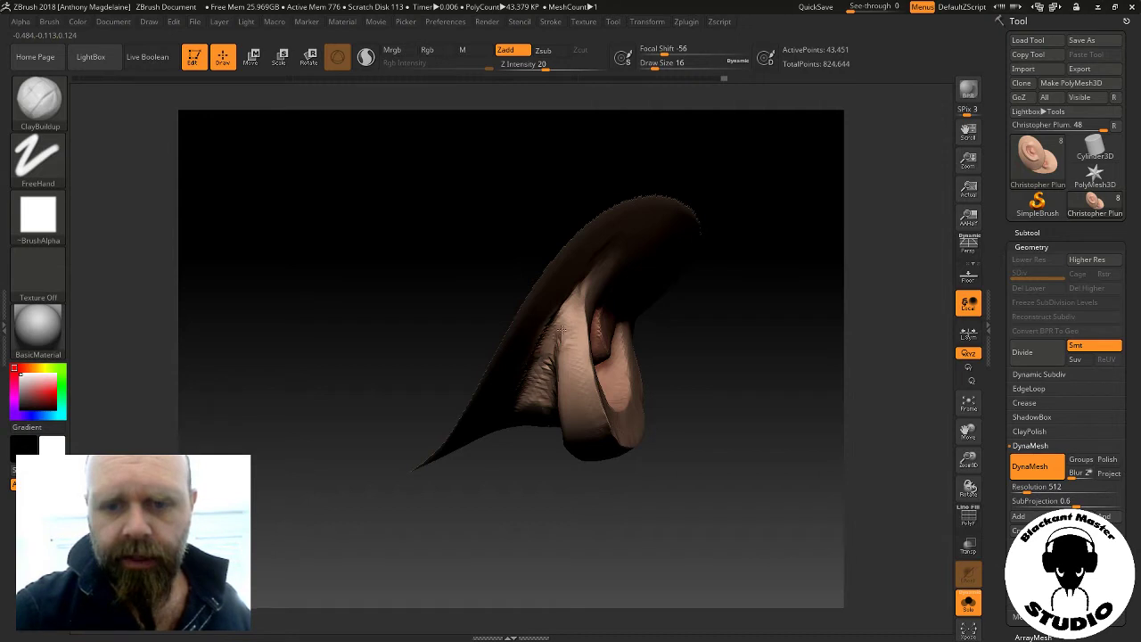
{"action": "mouse_move", "coordinate": [713, 231]}
{"action": "left_mouse_down"}
{"action": "mouse_move", "coordinate": [724, 298]}
{"action": "mouse_move", "coordinate": [522, 331]}
{"action": "mouse_move", "coordinate": [535, 332]}
{"action": "left_mouse_up"}
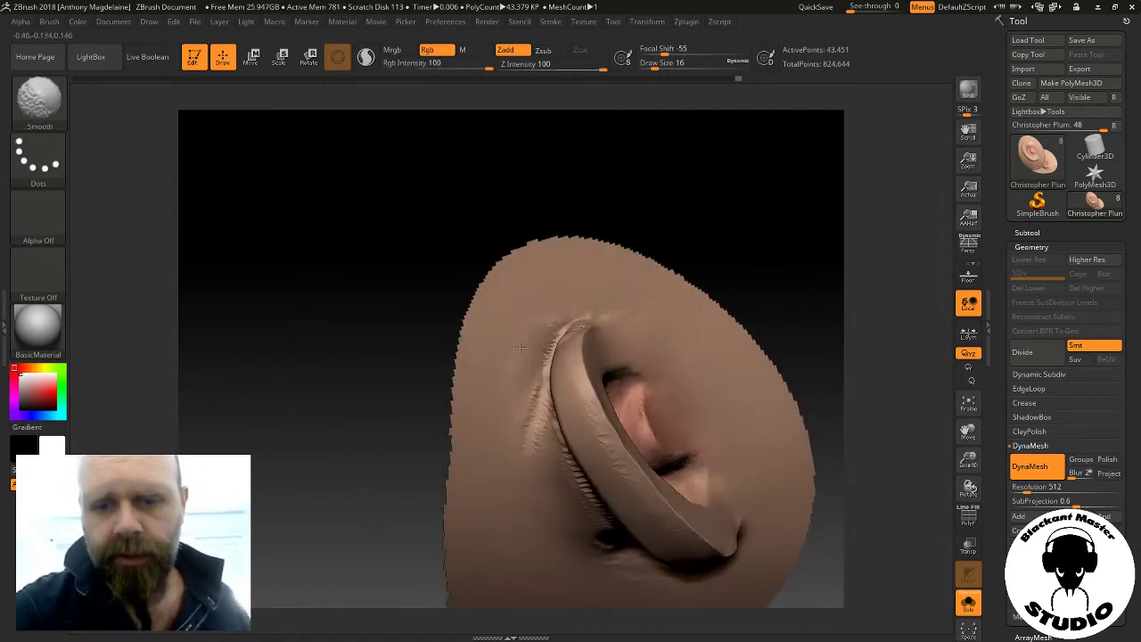
{"action": "mouse_move", "coordinate": [767, 267]}
{"action": "left_mouse_down"}
{"action": "mouse_move", "coordinate": [778, 242]}
{"action": "mouse_move", "coordinate": [790, 247]}
{"action": "mouse_move", "coordinate": [772, 298]}
{"action": "mouse_move", "coordinate": [645, 486]}
{"action": "left_mouse_up"}
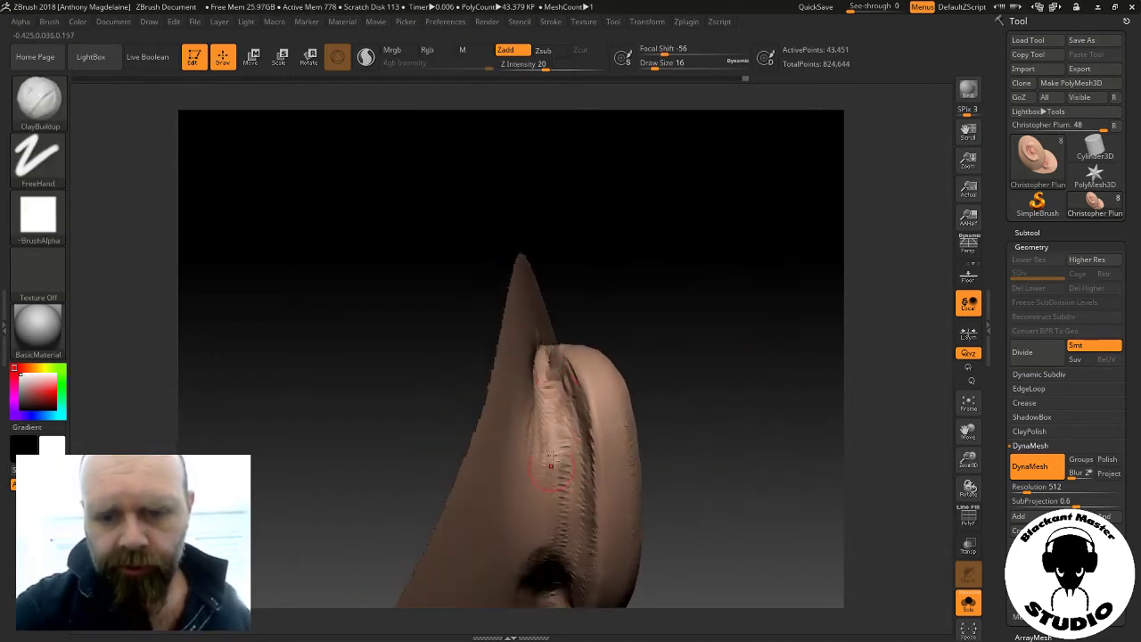
{"action": "left_click_drag", "start_coordinate": [706, 450], "coordinate": [605, 395]}
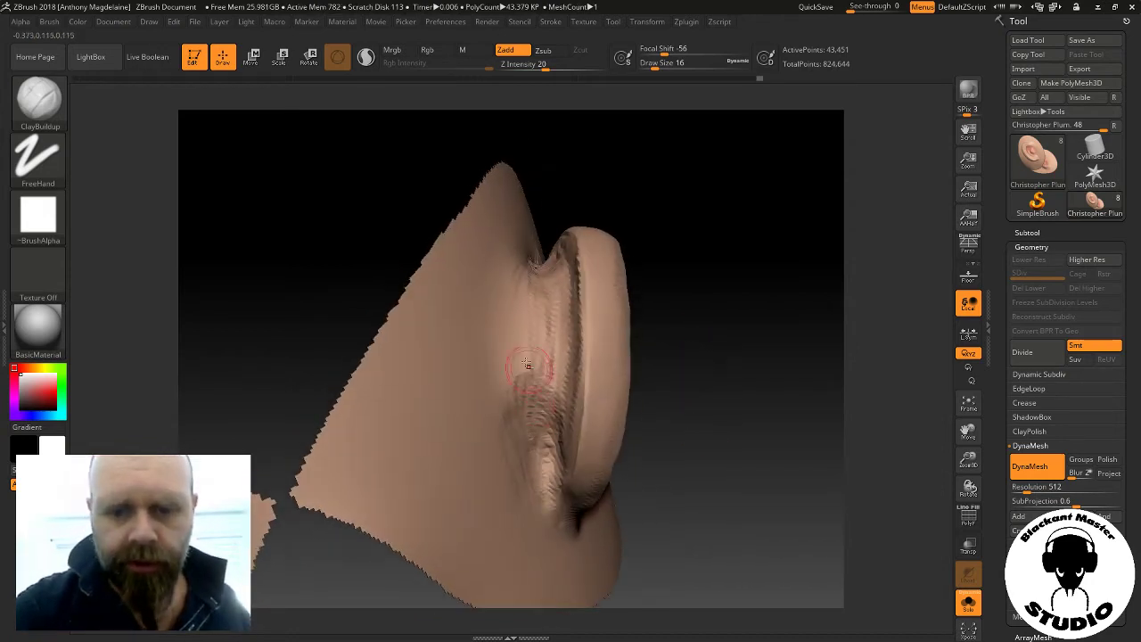
{"action": "mouse_move", "coordinate": [532, 399]}
{"action": "left_mouse_down"}
{"action": "mouse_move", "coordinate": [691, 303]}
{"action": "mouse_move", "coordinate": [726, 377]}
{"action": "mouse_move", "coordinate": [726, 329]}
{"action": "mouse_move", "coordinate": [706, 293]}
{"action": "mouse_move", "coordinate": [716, 357]}
{"action": "mouse_move", "coordinate": [674, 405]}
{"action": "mouse_move", "coordinate": [709, 416]}
{"action": "mouse_move", "coordinate": [653, 324]}
{"action": "mouse_move", "coordinate": [652, 268]}
{"action": "mouse_move", "coordinate": [664, 312]}
{"action": "mouse_move", "coordinate": [642, 374]}
{"action": "mouse_move", "coordinate": [655, 369]}
{"action": "mouse_move", "coordinate": [438, 341]}
{"action": "left_mouse_up"}
Pick the Slash3 brush and carve thin grooves along the inner and lower inner ear rim
{"action": "left_click", "coordinate": [40, 102]}
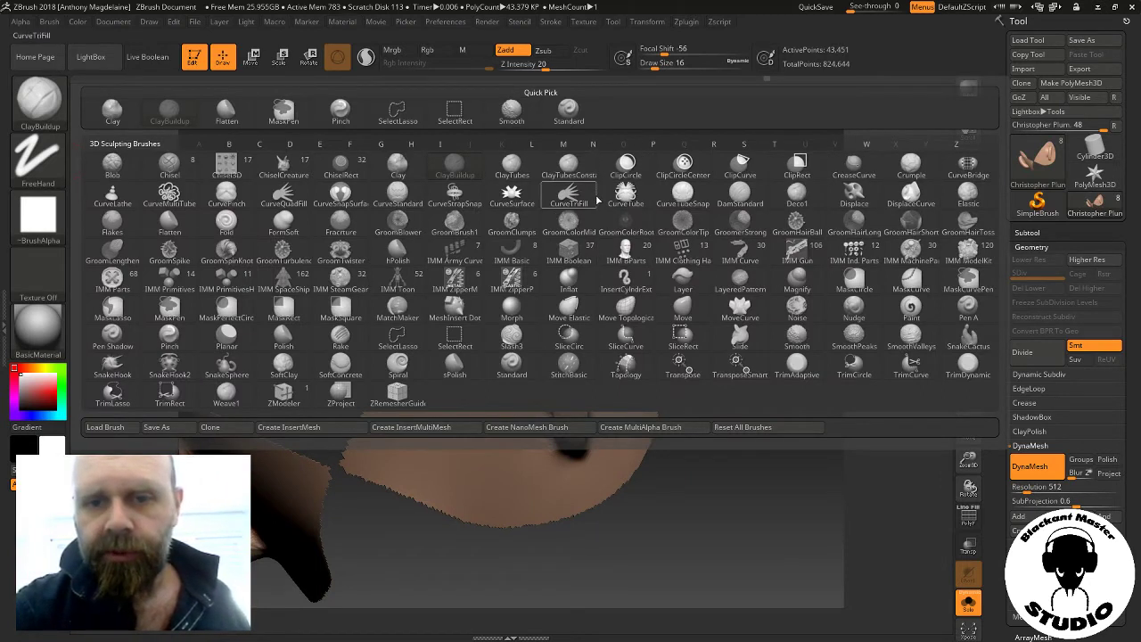
{"action": "key", "text": "s"}
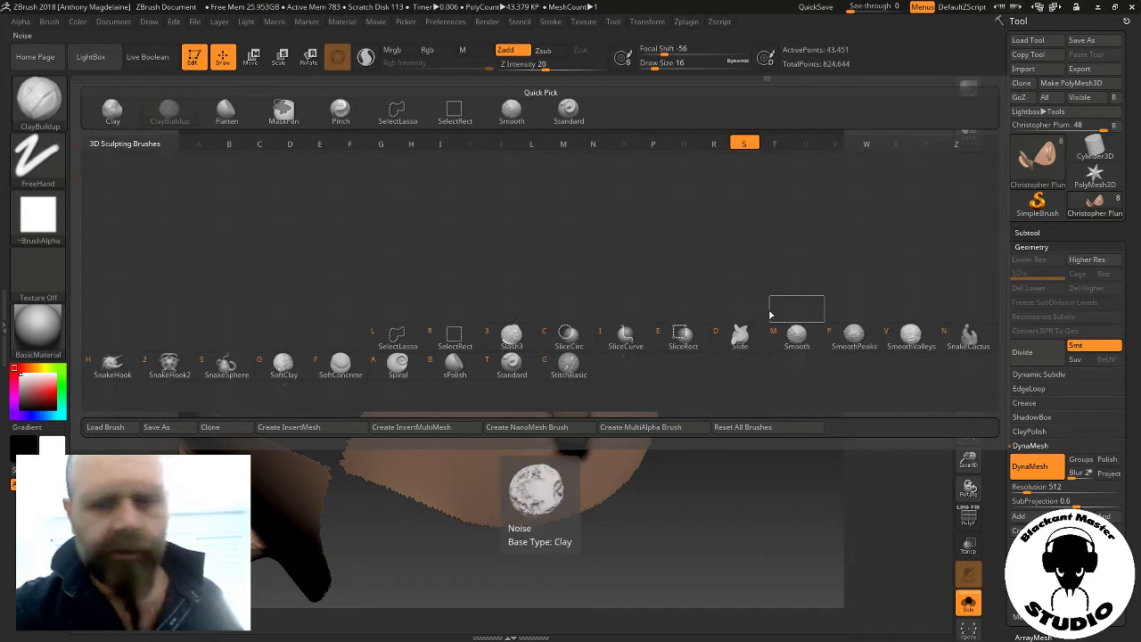
{"action": "left_click", "coordinate": [517, 354]}
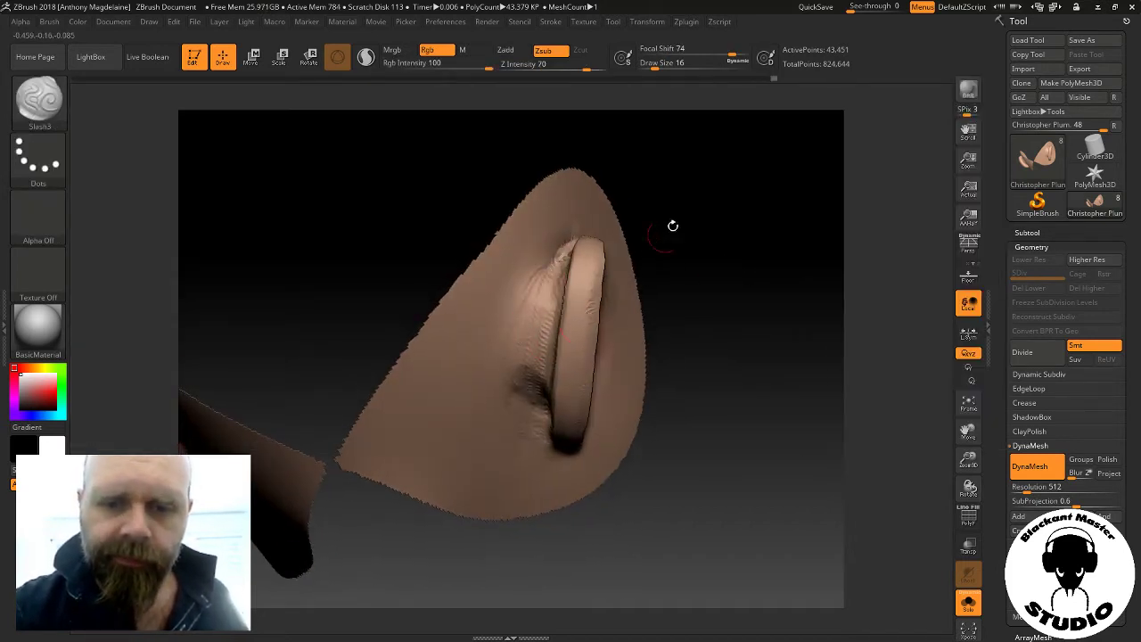
{"action": "mouse_move", "coordinate": [673, 225]}
{"action": "left_mouse_down"}
{"action": "mouse_move", "coordinate": [700, 200]}
{"action": "mouse_move", "coordinate": [677, 184]}
{"action": "left_mouse_up"}
{"action": "left_click_drag", "start_coordinate": [645, 238], "coordinate": [682, 252]}
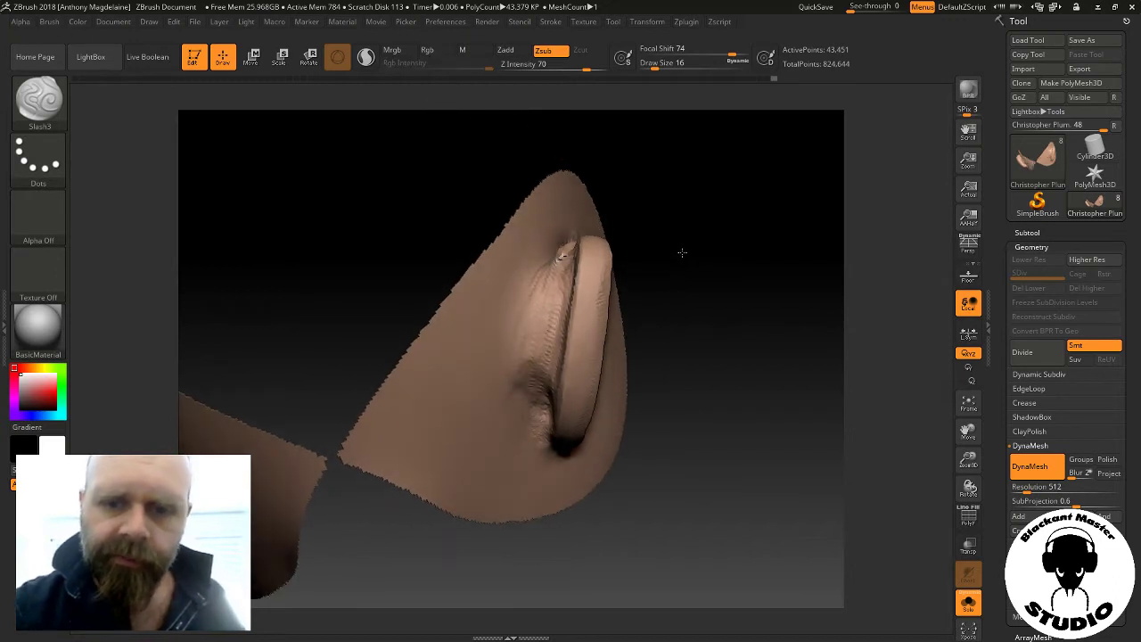
{"action": "left_click_drag", "start_coordinate": [565, 253], "coordinate": [525, 326]}
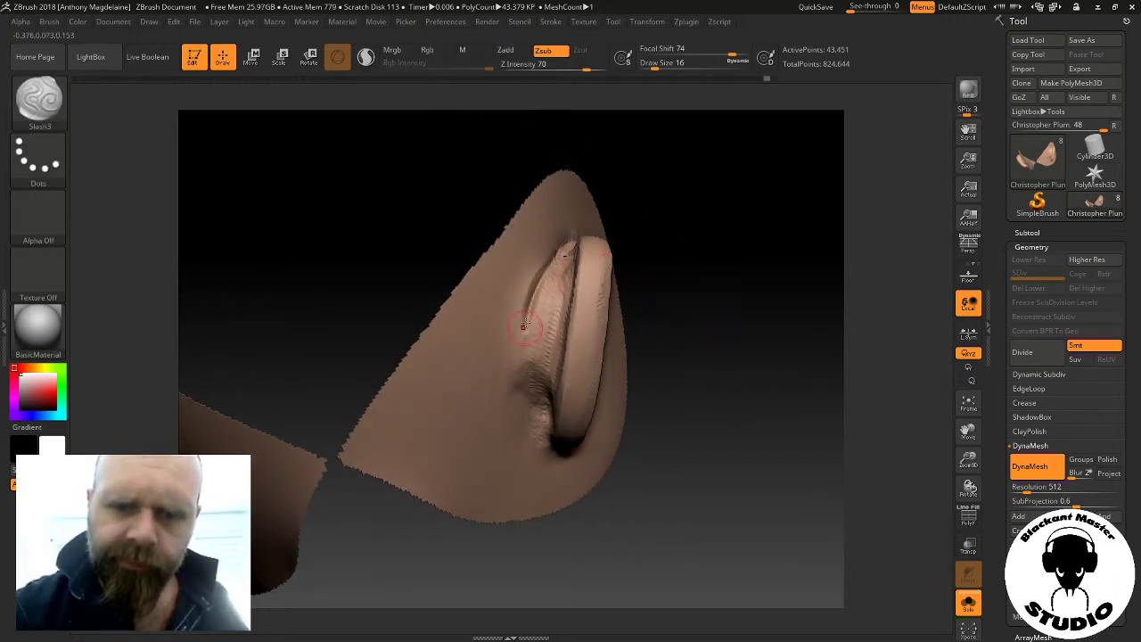
{"action": "mouse_move", "coordinate": [642, 268]}
{"action": "left_mouse_down"}
{"action": "mouse_move", "coordinate": [678, 229]}
{"action": "mouse_move", "coordinate": [540, 326]}
{"action": "left_mouse_up"}
{"action": "left_click_drag", "start_coordinate": [553, 267], "coordinate": [535, 365]}
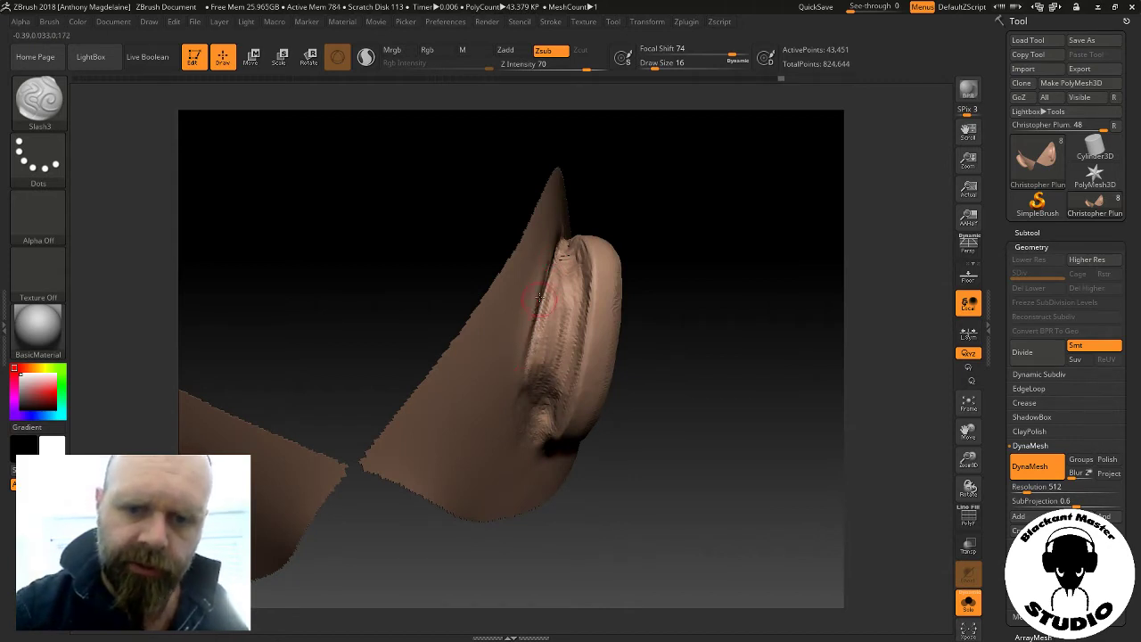
{"action": "left_click_drag", "start_coordinate": [649, 350], "coordinate": [621, 342]}
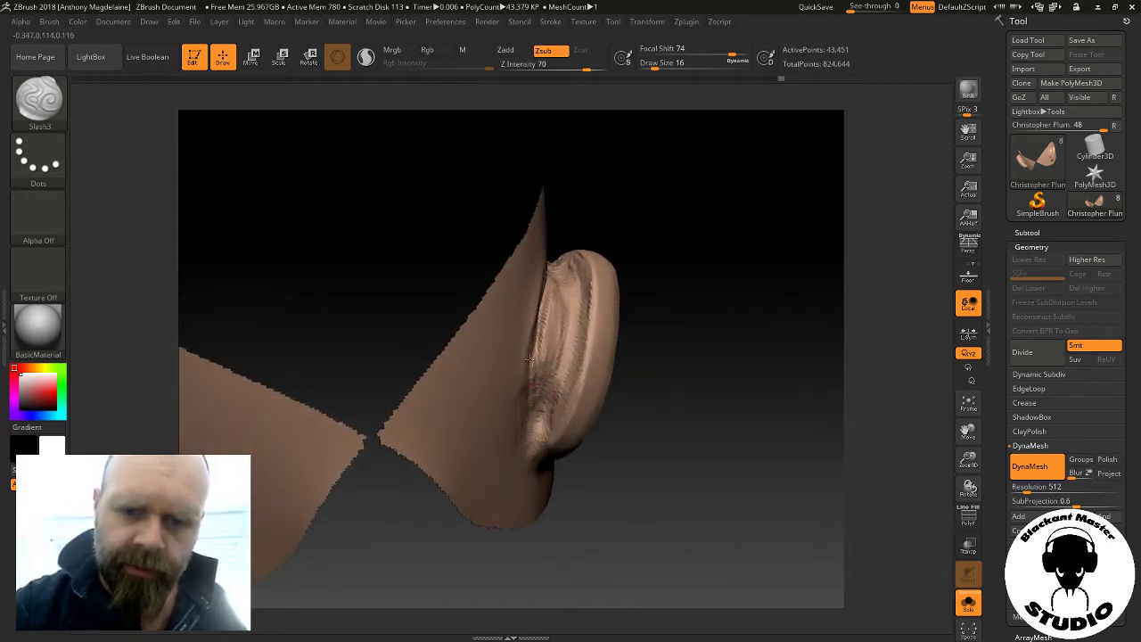
{"action": "left_click_drag", "start_coordinate": [533, 427], "coordinate": [557, 375]}
{"action": "left_click_drag", "start_coordinate": [633, 357], "coordinate": [671, 323]}
{"action": "left_click_drag", "start_coordinate": [555, 426], "coordinate": [562, 391]}
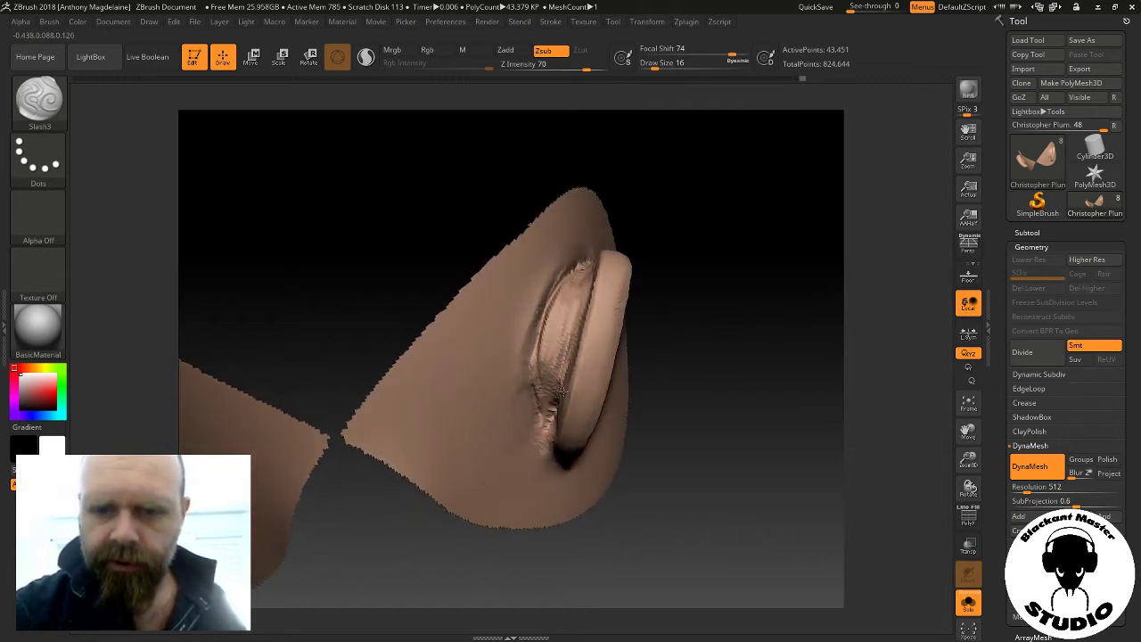
Inspect the new creases from several angles and lower Z Intensity to 40
{"action": "left_click_drag", "start_coordinate": [607, 231], "coordinate": [653, 306]}
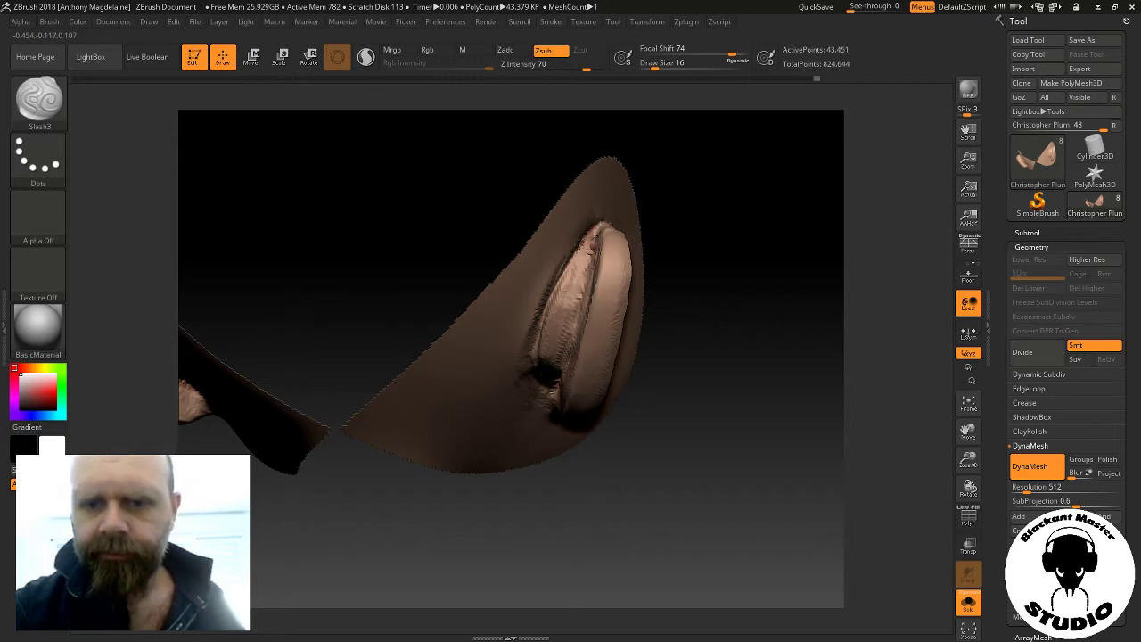
{"action": "left_click_drag", "start_coordinate": [715, 261], "coordinate": [713, 226]}
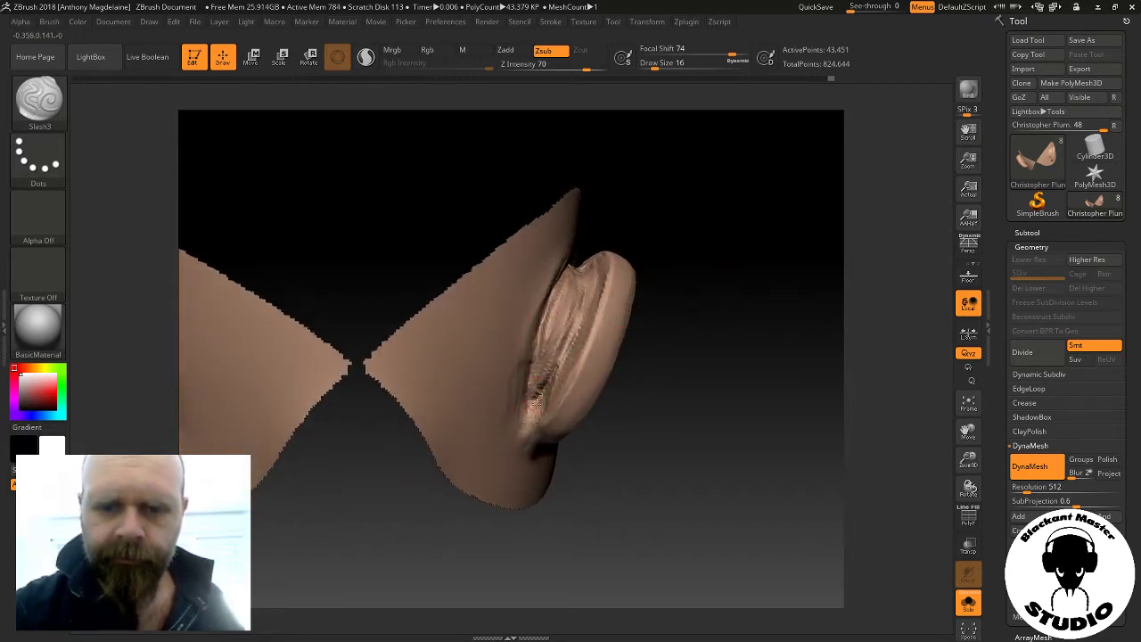
{"action": "left_click_drag", "start_coordinate": [530, 446], "coordinate": [632, 415]}
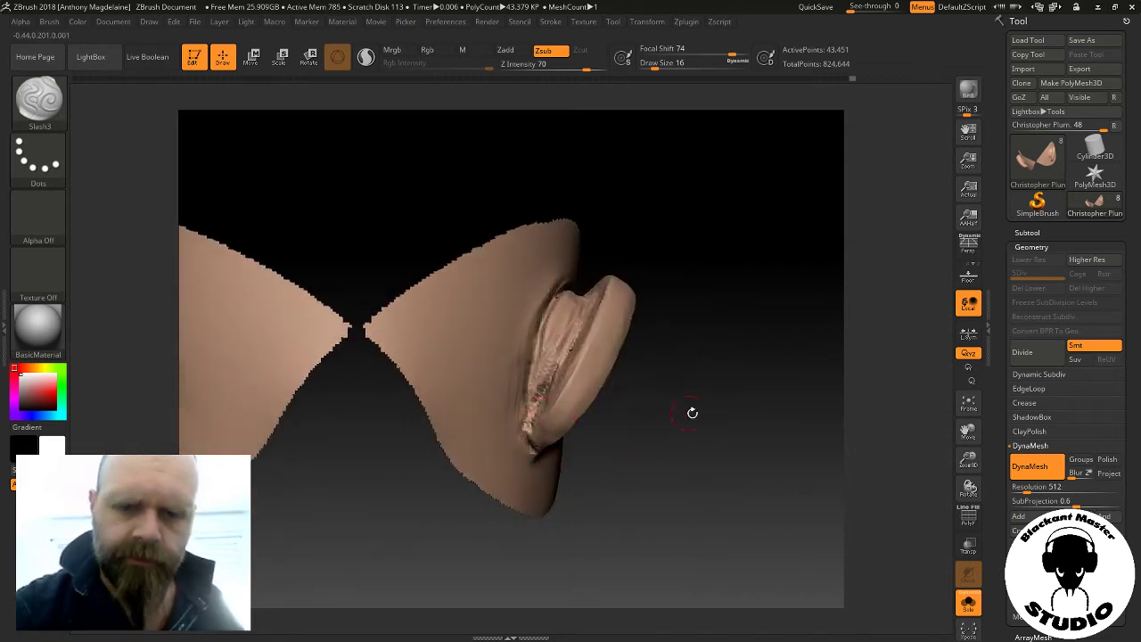
{"action": "left_click_drag", "start_coordinate": [692, 412], "coordinate": [658, 368]}
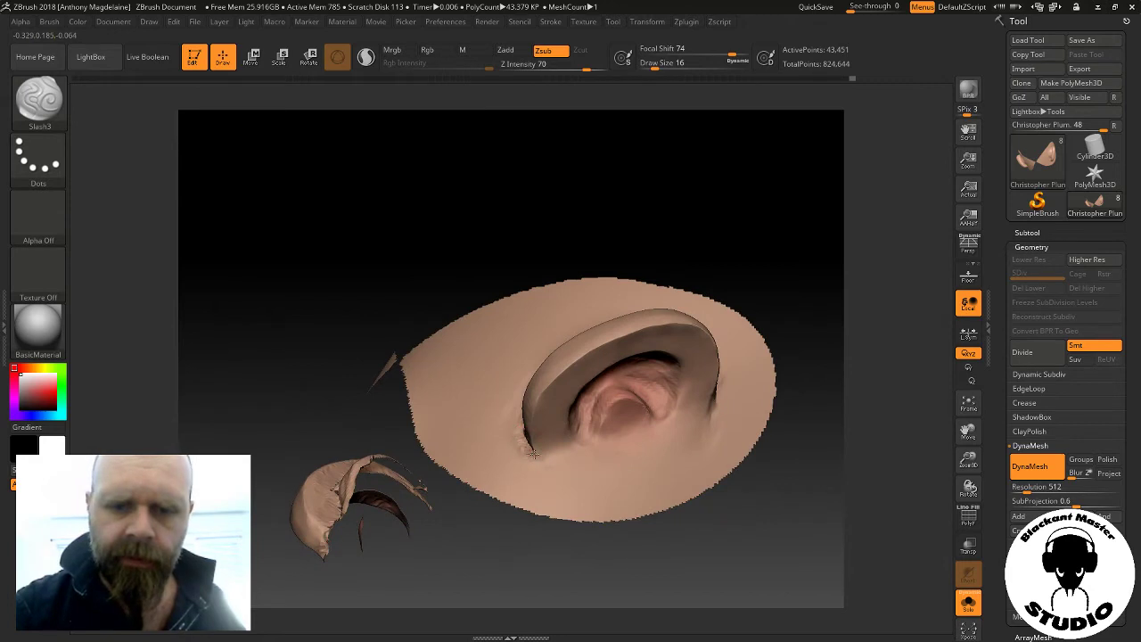
{"action": "left_click_drag", "start_coordinate": [647, 234], "coordinate": [690, 247]}
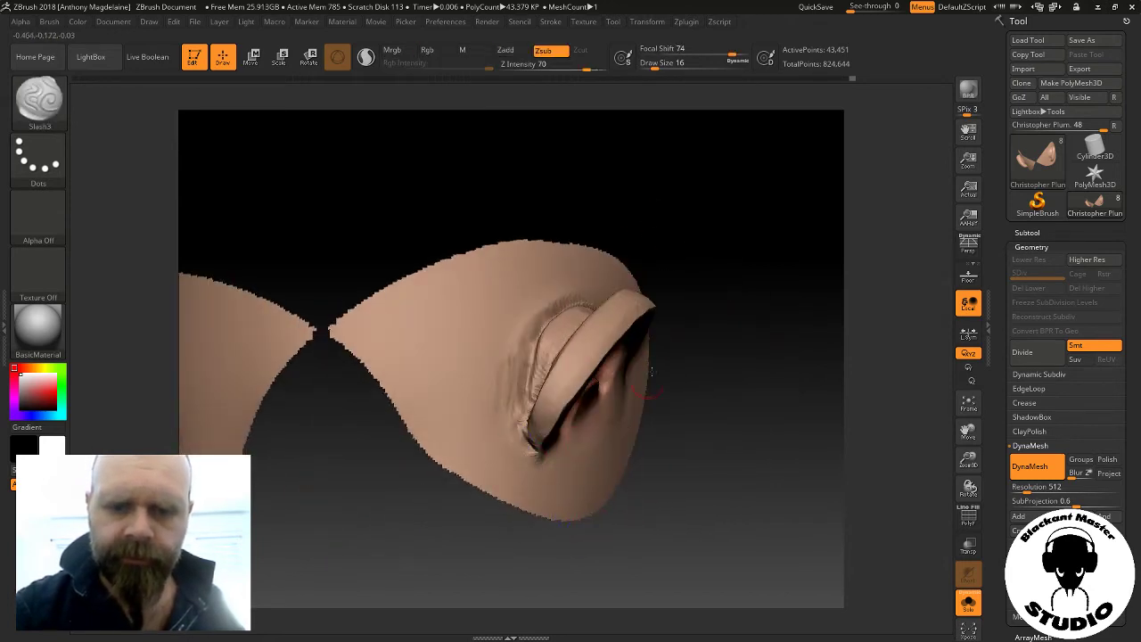
{"action": "left_click_drag", "start_coordinate": [649, 379], "coordinate": [519, 418]}
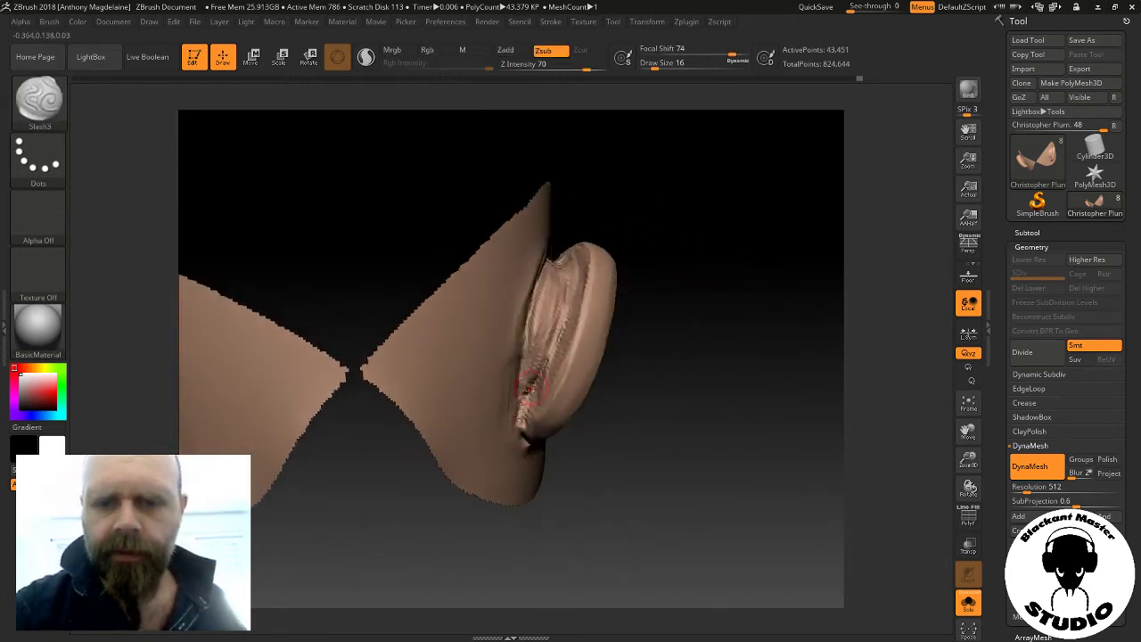
{"action": "left_click_drag", "start_coordinate": [705, 315], "coordinate": [683, 360]}
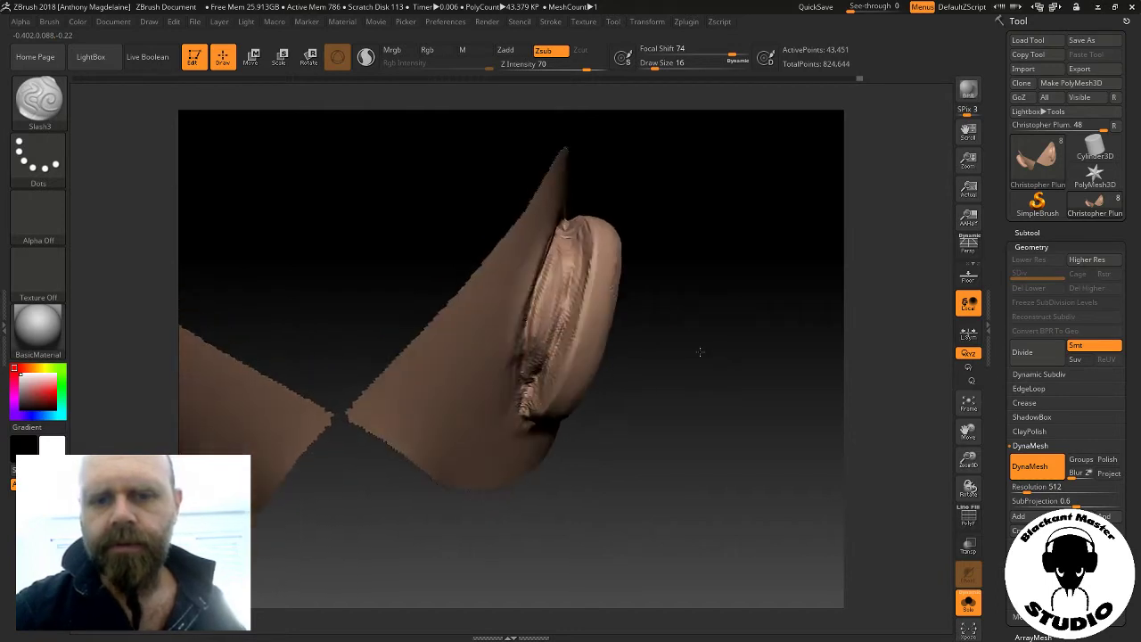
{"action": "left_click", "coordinate": [542, 64]}
{"action": "left_click_drag", "start_coordinate": [659, 267], "coordinate": [683, 293]}
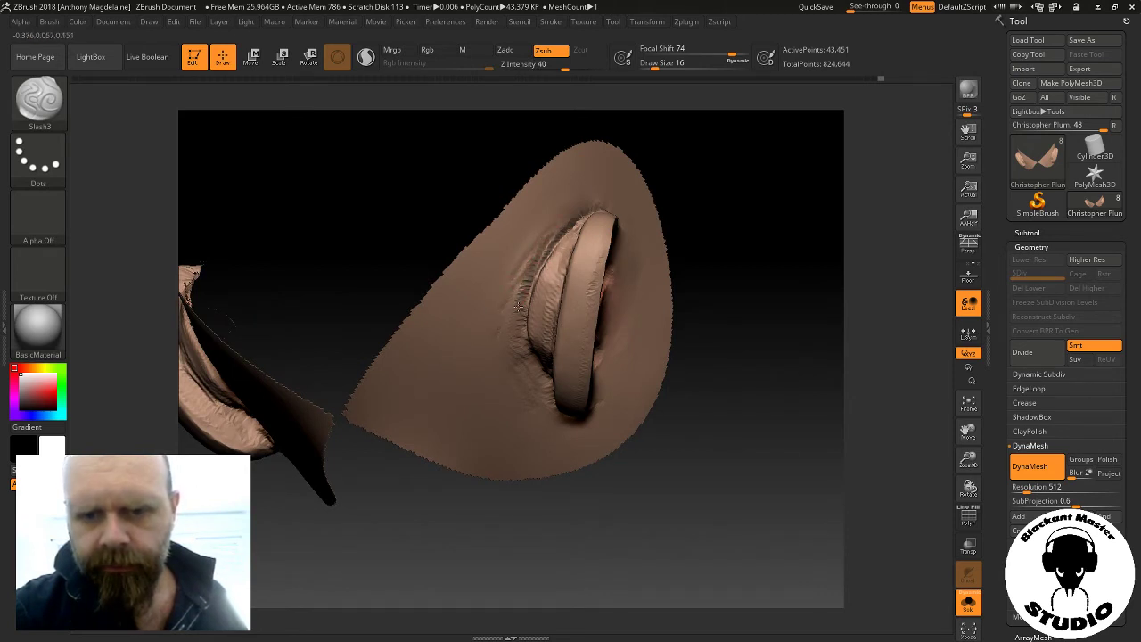
{"action": "left_click_drag", "start_coordinate": [705, 205], "coordinate": [757, 220]}
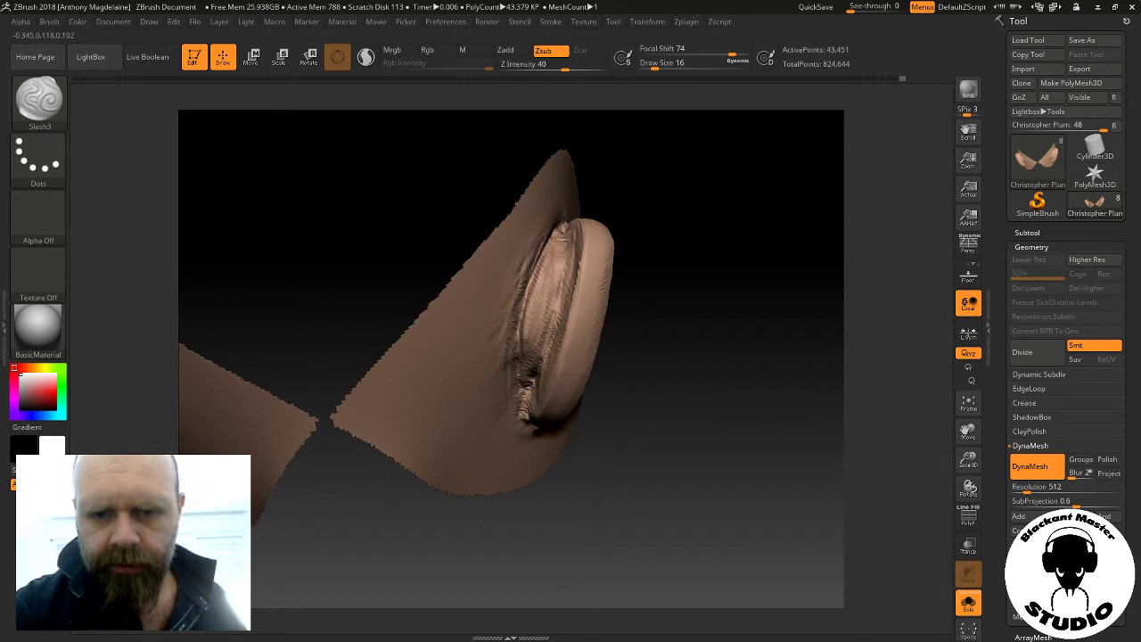
{"action": "left_click_drag", "start_coordinate": [681, 263], "coordinate": [602, 306]}
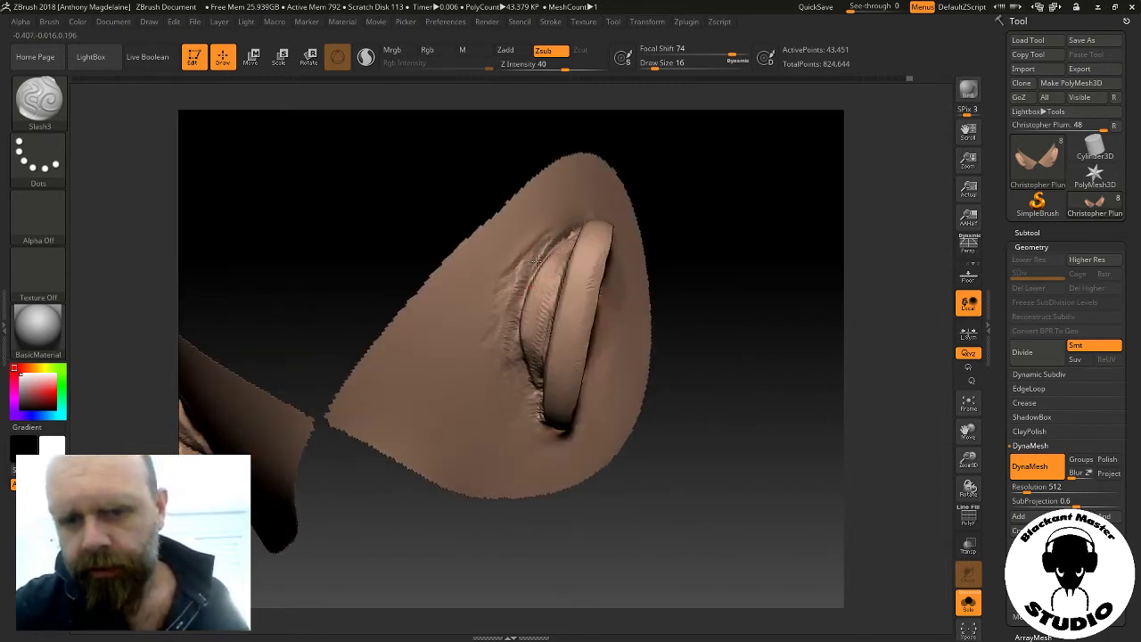
{"action": "mouse_move", "coordinate": [536, 259]}
{"action": "left_mouse_down"}
{"action": "mouse_move", "coordinate": [751, 182]}
{"action": "mouse_move", "coordinate": [727, 353]}
{"action": "mouse_move", "coordinate": [764, 348]}
{"action": "mouse_move", "coordinate": [818, 533]}
{"action": "left_mouse_up"}
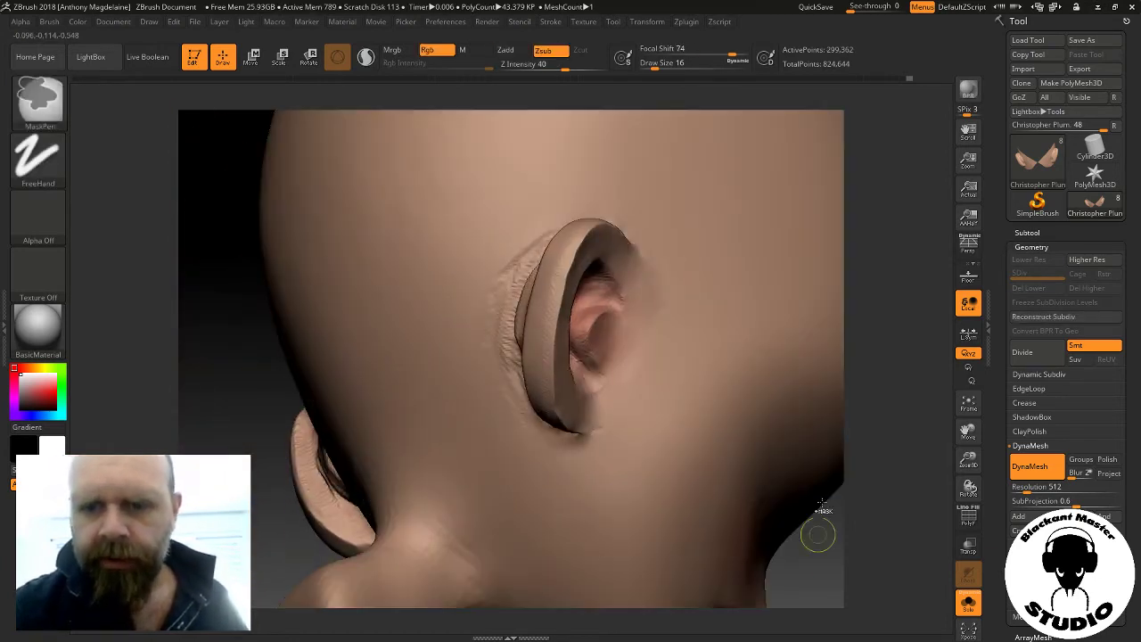
Switch to the Flatten brush and zoom in on the ear's inner rim
{"action": "mouse_move", "coordinate": [871, 298]}
{"action": "left_mouse_down"}
{"action": "mouse_move", "coordinate": [913, 303]}
{"action": "mouse_move", "coordinate": [188, 234]}
{"action": "left_mouse_up"}
{"action": "left_click", "coordinate": [38, 98]}
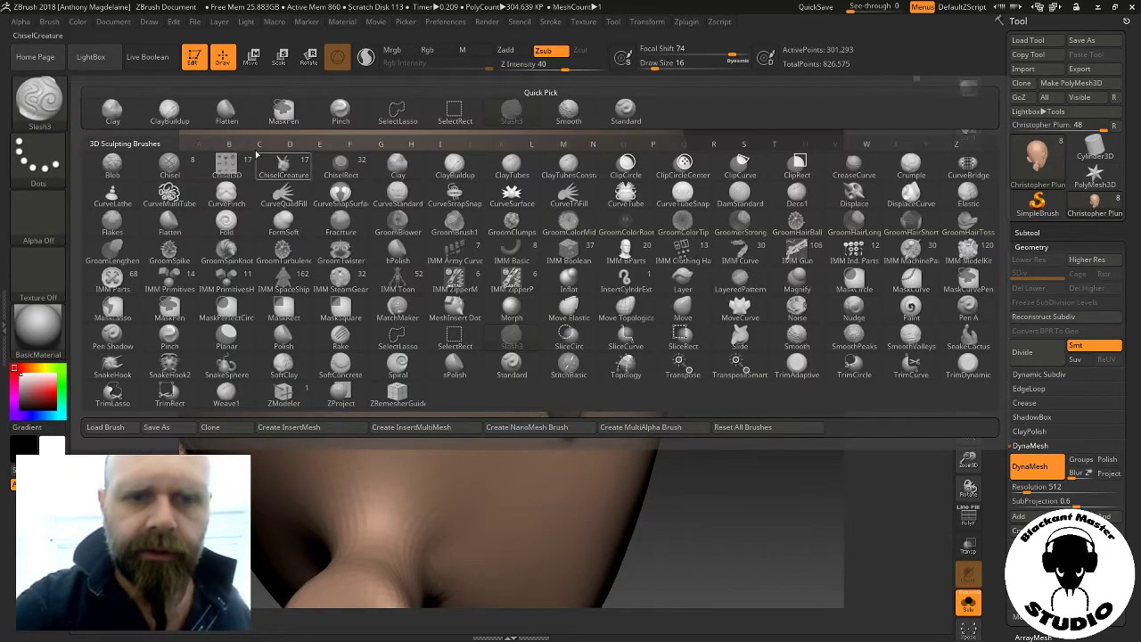
{"action": "left_click", "coordinate": [226, 111]}
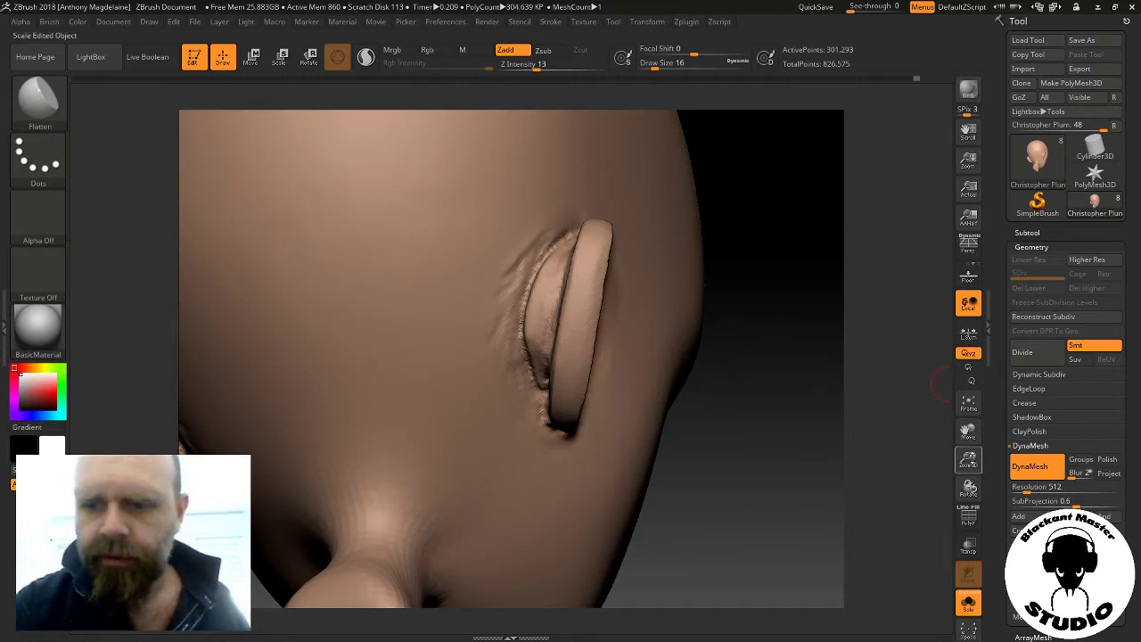
{"action": "left_click_drag", "start_coordinate": [941, 383], "coordinate": [526, 239]}
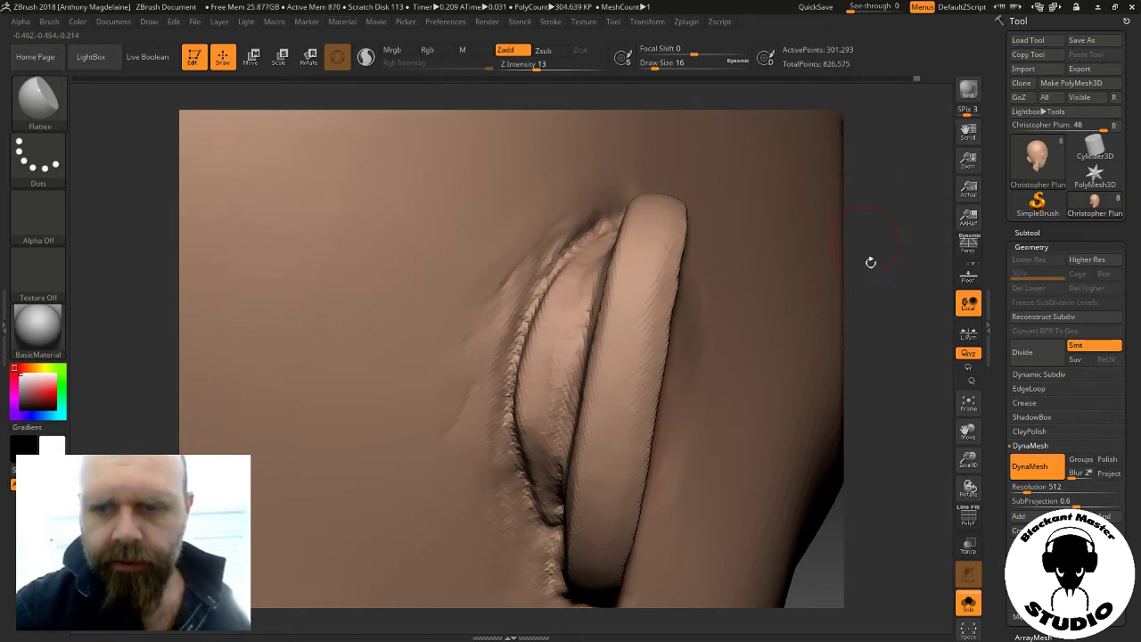
{"action": "mouse_move", "coordinate": [871, 262]}
{"action": "left_mouse_down"}
{"action": "mouse_move", "coordinate": [880, 288]}
{"action": "mouse_move", "coordinate": [852, 380]}
{"action": "left_mouse_up"}
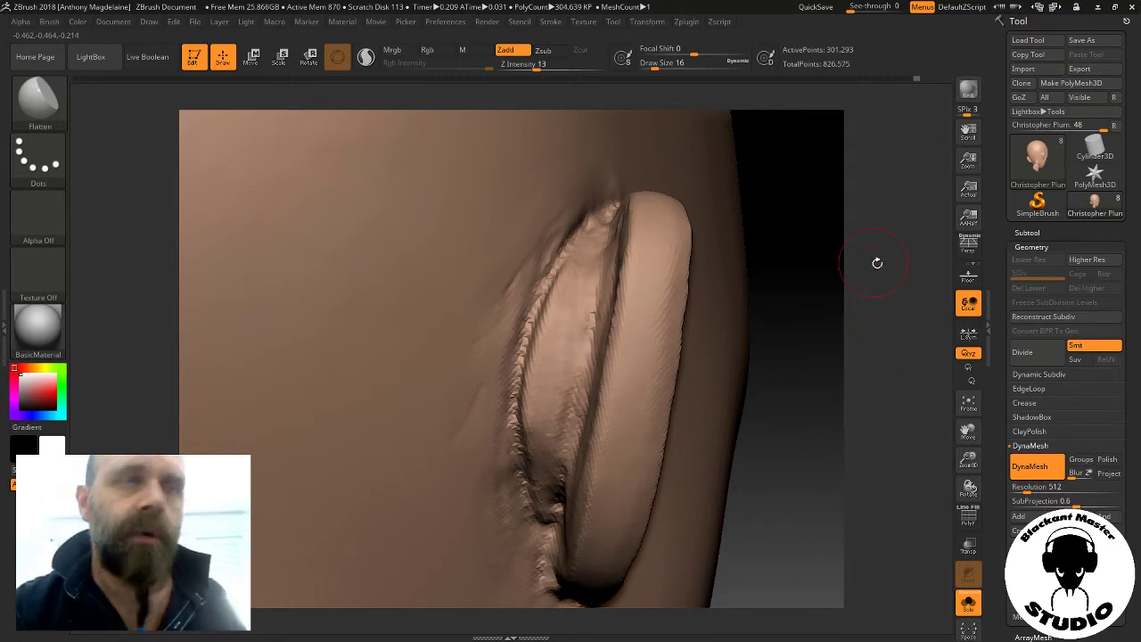
{"action": "left_click_drag", "start_coordinate": [878, 263], "coordinate": [883, 308]}
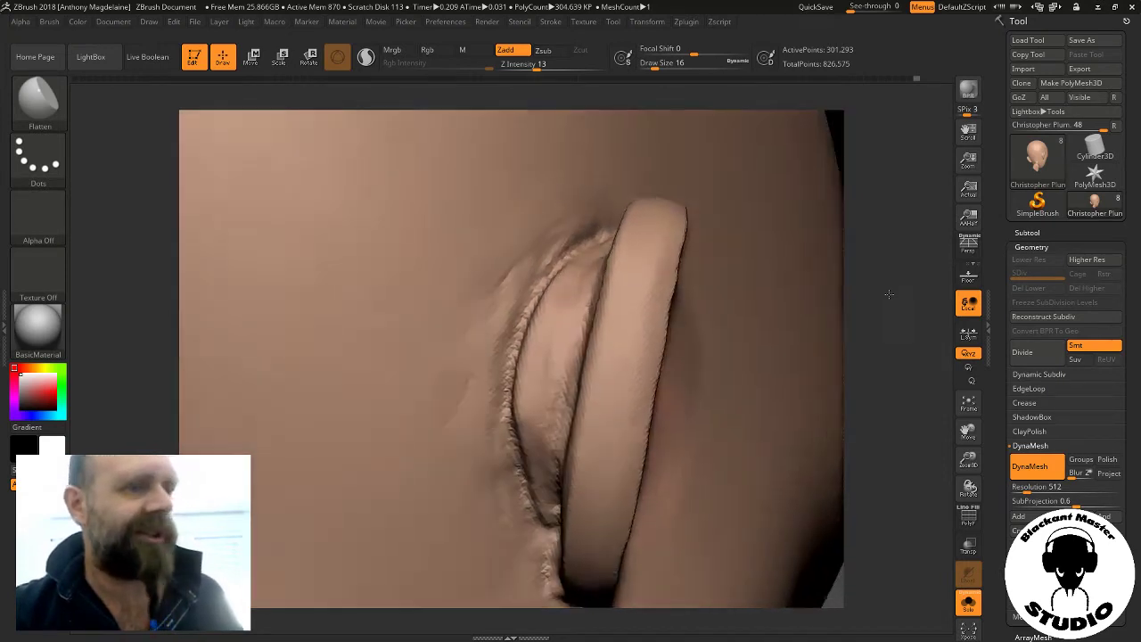
{"action": "left_click_drag", "start_coordinate": [882, 308], "coordinate": [868, 304]}
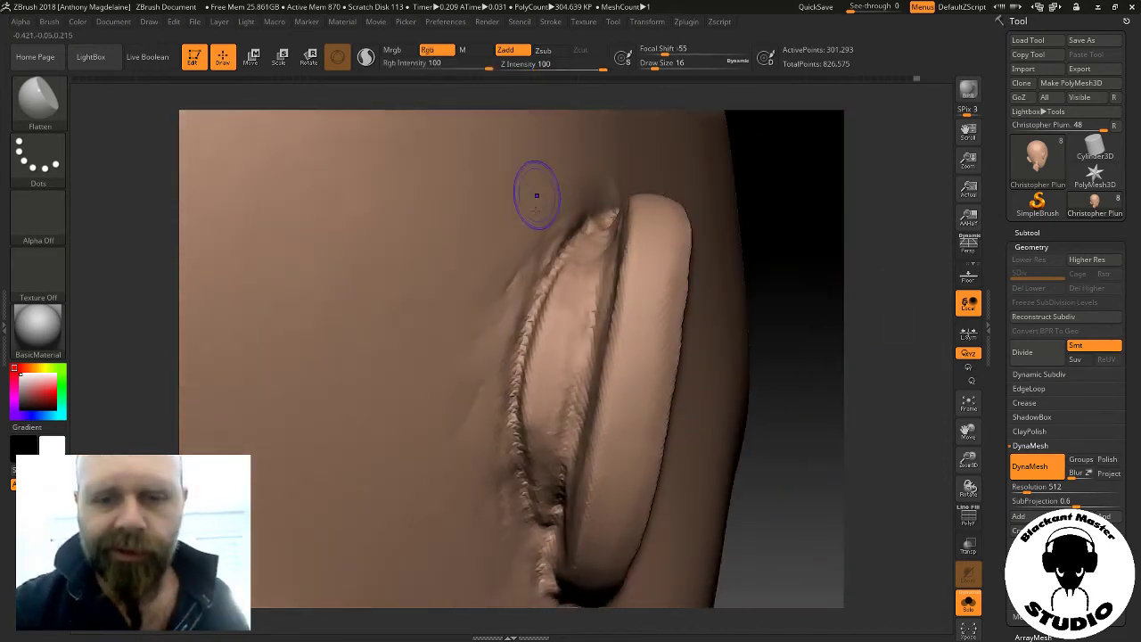
Flatten and smooth the ridges at the ear's top, inner rim and jagged lower edge
{"action": "left_click_drag", "start_coordinate": [537, 196], "coordinate": [532, 264], "text": "shift"}
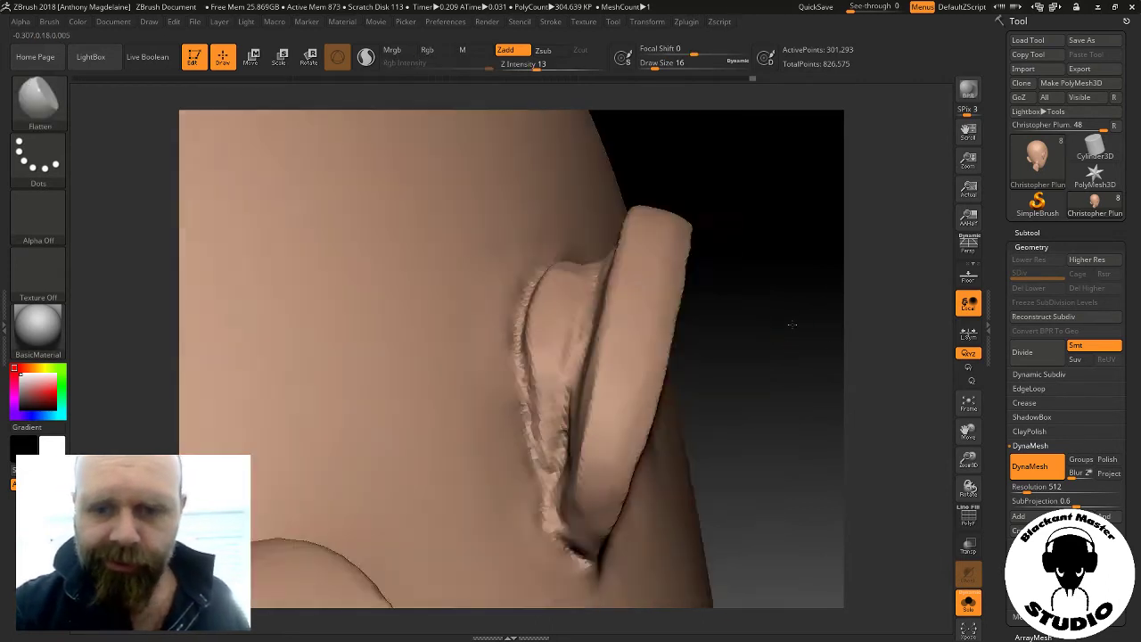
{"action": "left_click_drag", "start_coordinate": [791, 388], "coordinate": [786, 401]}
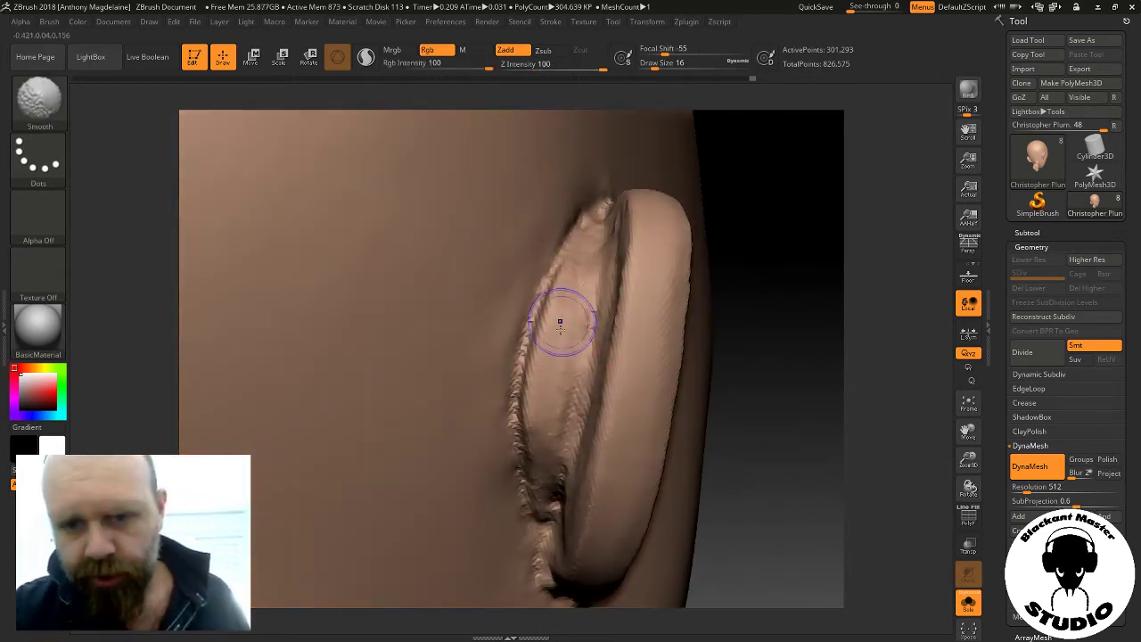
{"action": "mouse_move", "coordinate": [558, 324]}
{"action": "left_mouse_down", "text": "shift"}
{"action": "mouse_move", "coordinate": [549, 339]}
{"action": "mouse_move", "coordinate": [551, 287]}
{"action": "mouse_move", "coordinate": [536, 426]}
{"action": "left_mouse_up", "text": "shift"}
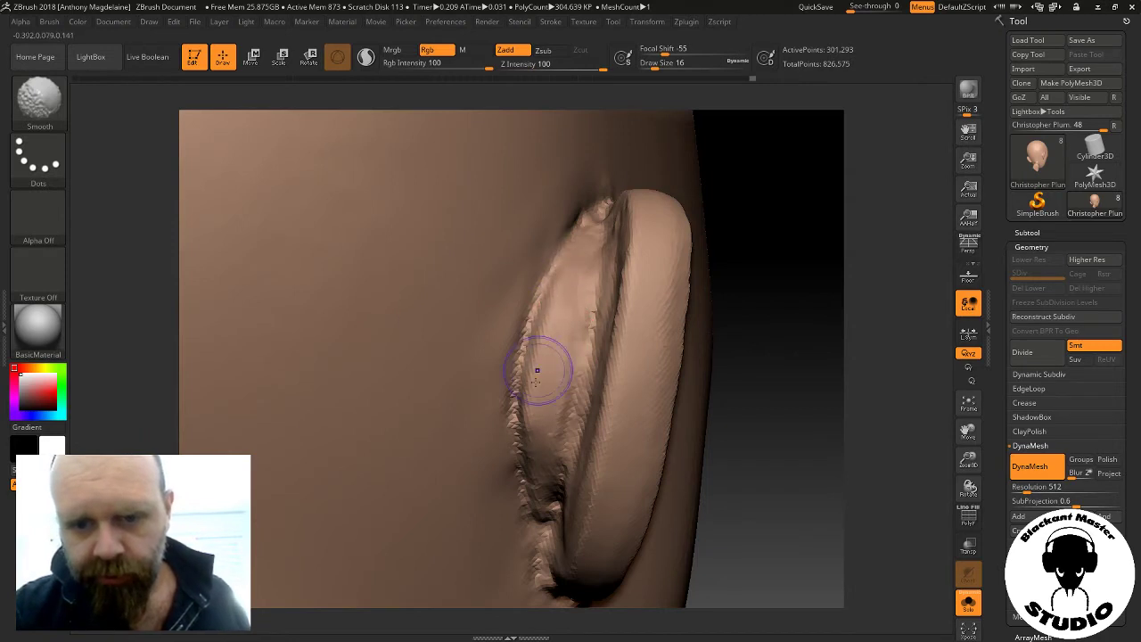
{"action": "left_click_drag", "start_coordinate": [784, 273], "coordinate": [687, 320]}
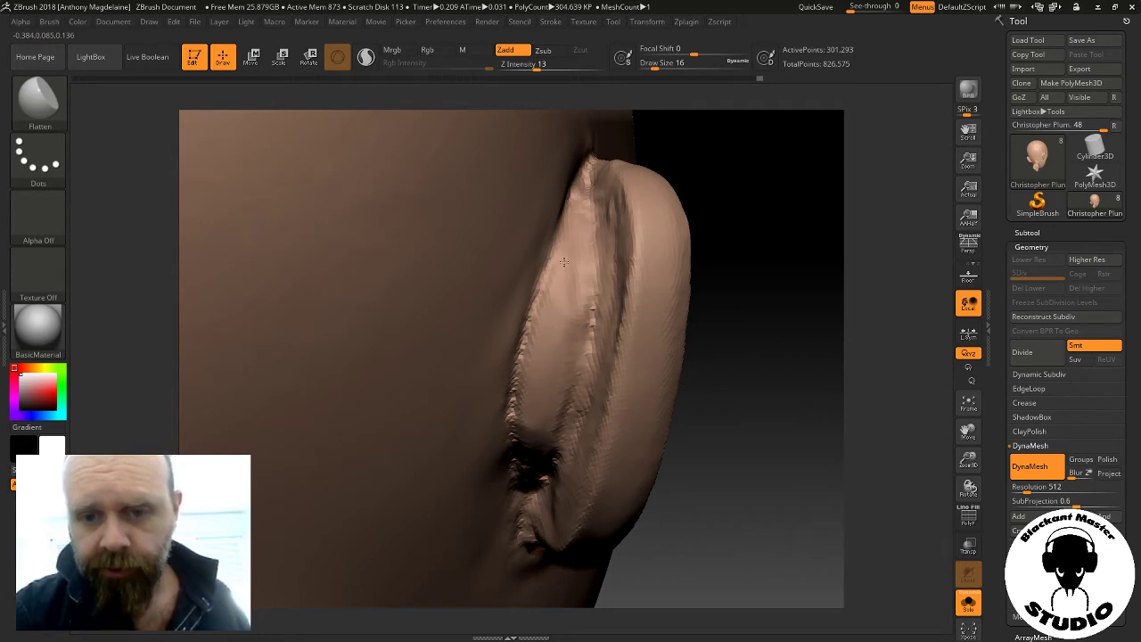
{"action": "left_click_drag", "start_coordinate": [664, 134], "coordinate": [657, 311]}
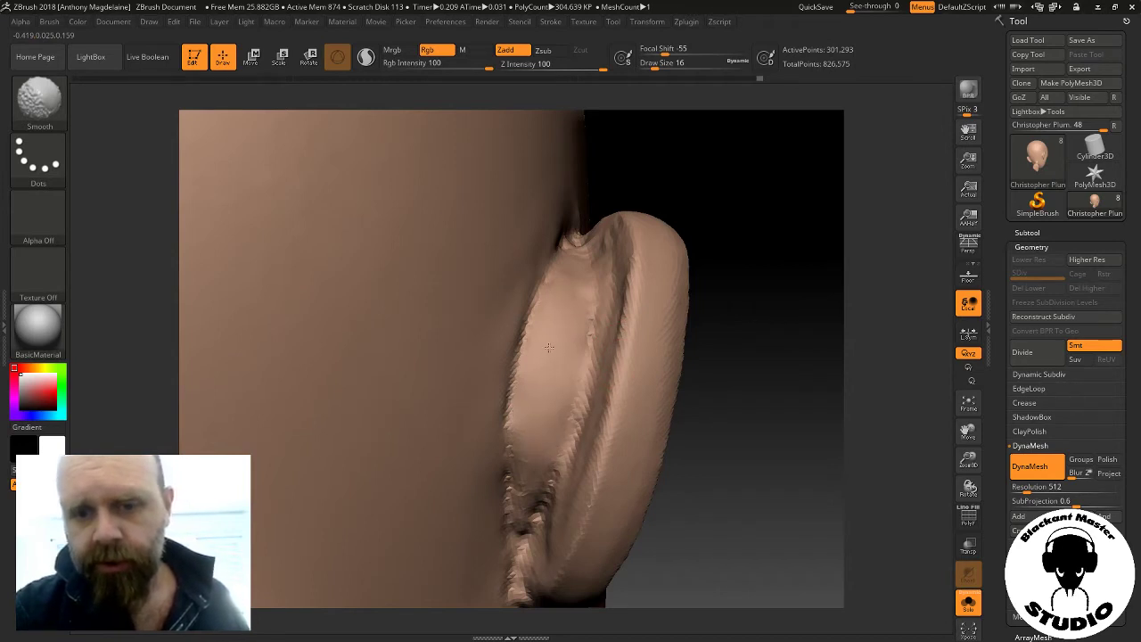
{"action": "mouse_move", "coordinate": [774, 312]}
{"action": "left_mouse_down"}
{"action": "mouse_move", "coordinate": [746, 328]}
{"action": "mouse_move", "coordinate": [519, 359]}
{"action": "mouse_move", "coordinate": [700, 375]}
{"action": "left_mouse_up"}
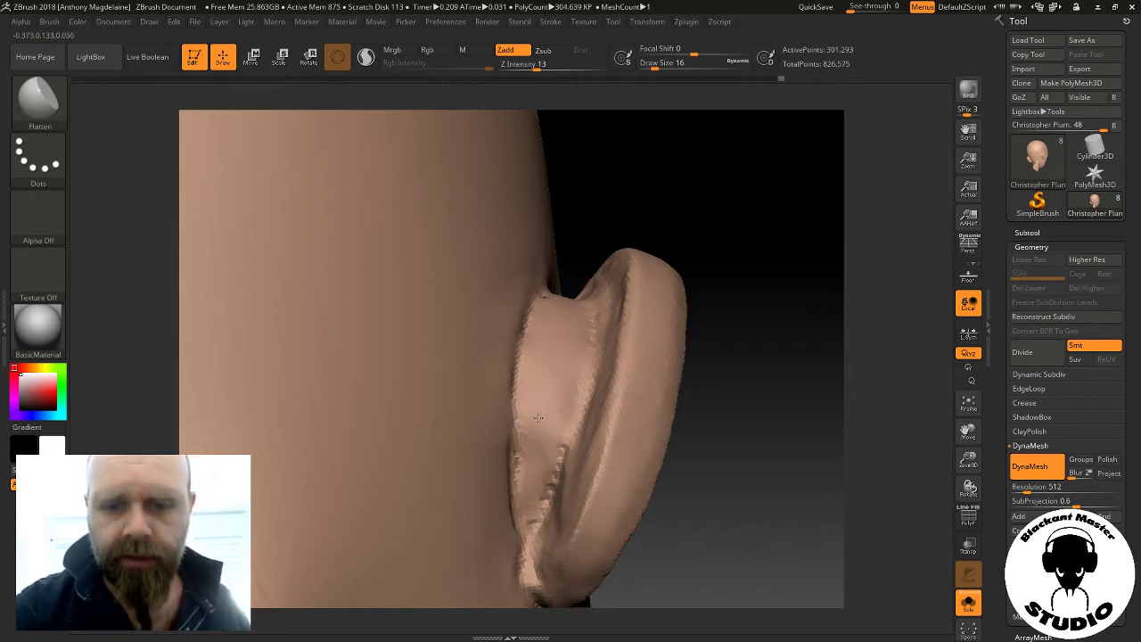
{"action": "left_click_drag", "start_coordinate": [523, 433], "coordinate": [515, 533], "text": "shift"}
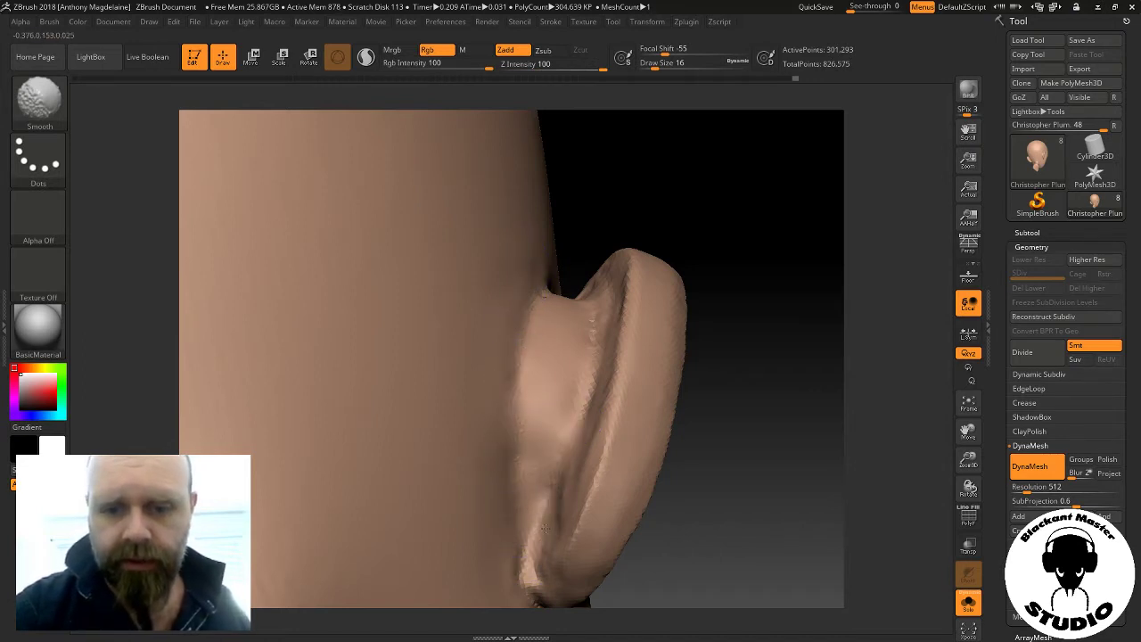
{"action": "left_click_drag", "start_coordinate": [728, 344], "coordinate": [745, 389]}
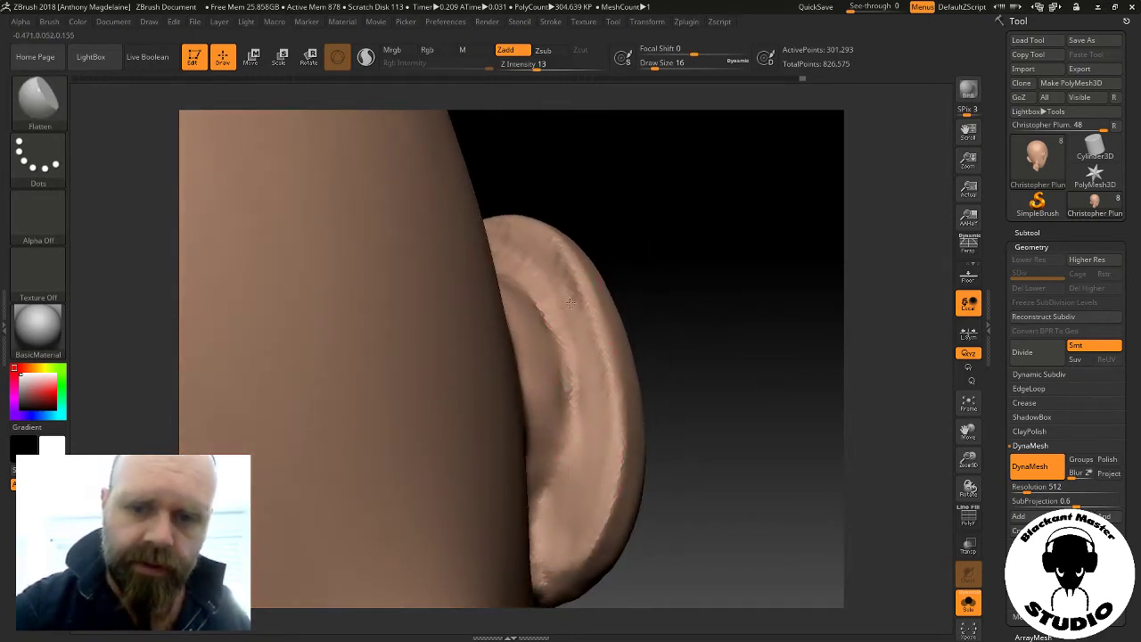
Turn to the ear rim and smooth its top edge and outer face clean
{"action": "left_click_drag", "start_coordinate": [677, 265], "coordinate": [634, 325]}
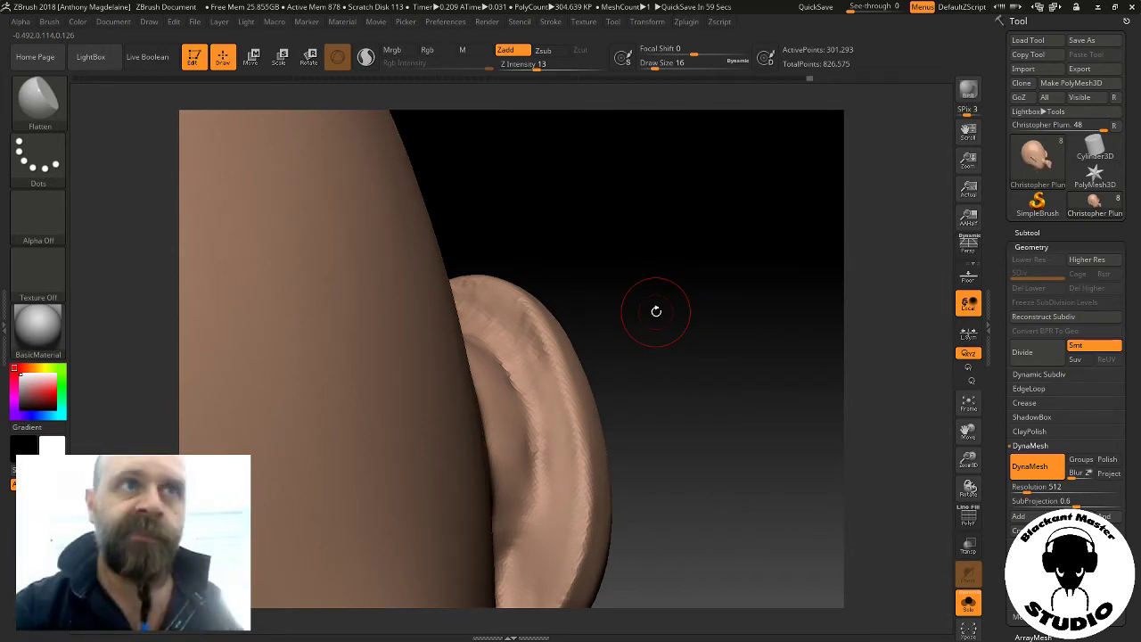
{"action": "mouse_move", "coordinate": [655, 310]}
{"action": "left_mouse_down"}
{"action": "mouse_move", "coordinate": [726, 285]}
{"action": "mouse_move", "coordinate": [704, 339]}
{"action": "mouse_move", "coordinate": [724, 347]}
{"action": "mouse_move", "coordinate": [706, 337]}
{"action": "left_mouse_up"}
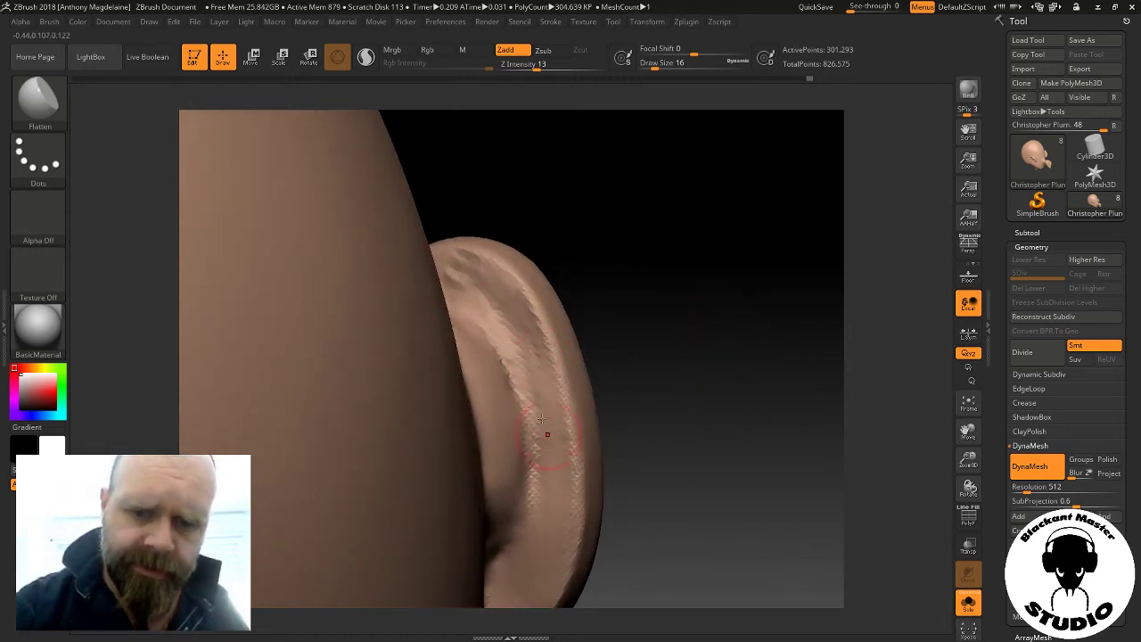
{"action": "left_click_drag", "start_coordinate": [662, 381], "coordinate": [615, 385]}
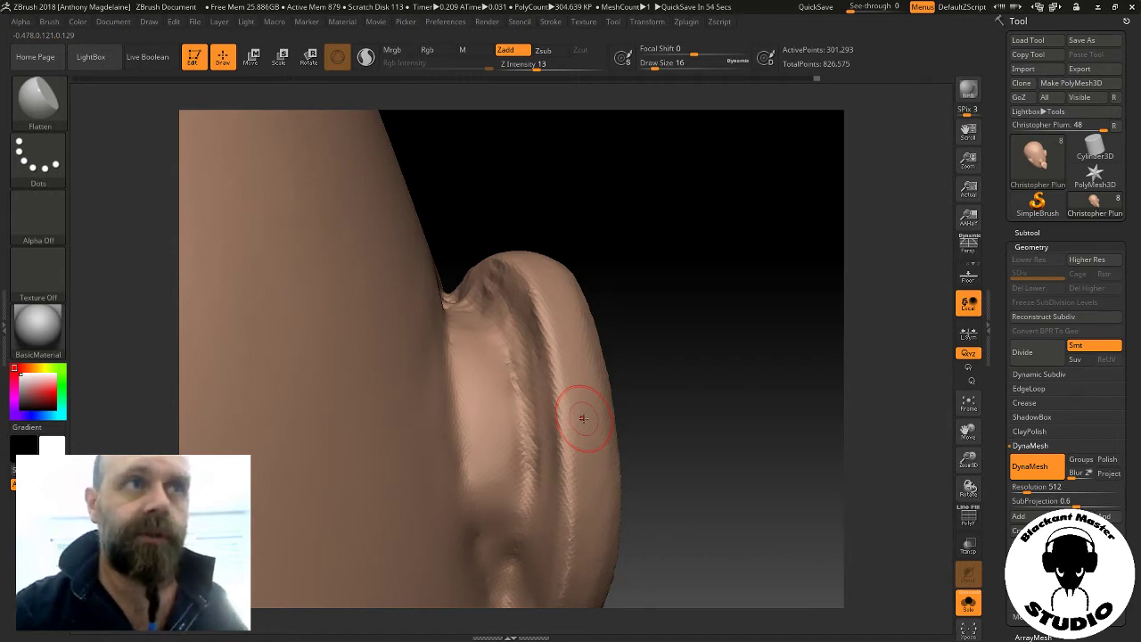
{"action": "mouse_move", "coordinate": [700, 334]}
{"action": "left_mouse_down"}
{"action": "mouse_move", "coordinate": [588, 328]}
{"action": "mouse_move", "coordinate": [496, 300]}
{"action": "mouse_move", "coordinate": [502, 319]}
{"action": "left_mouse_up"}
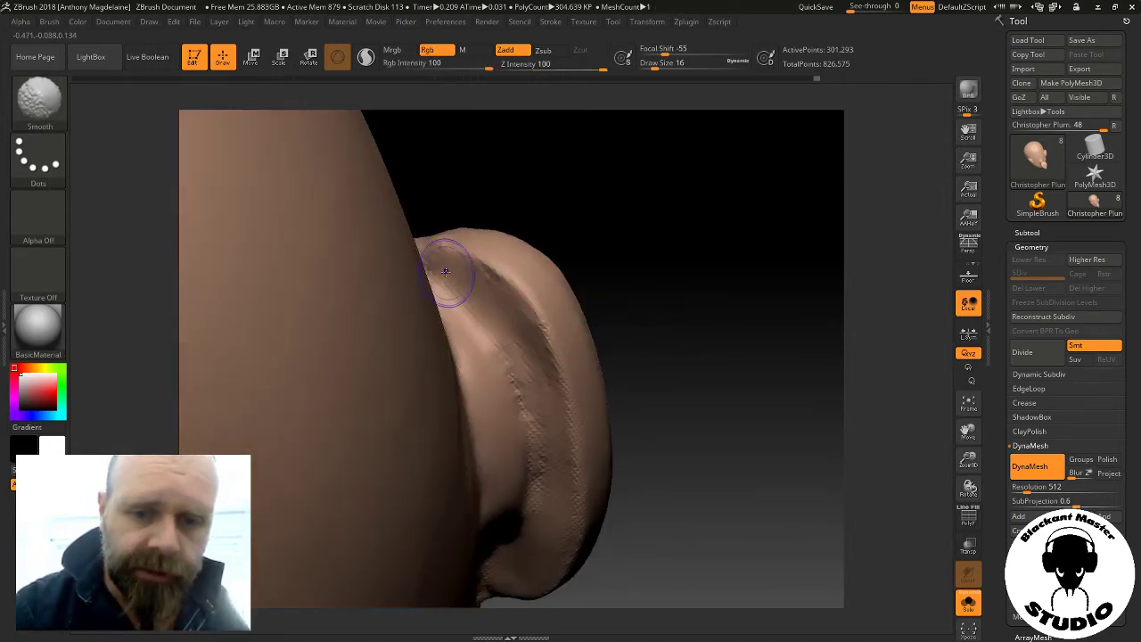
{"action": "key", "text": "b"}
{"action": "key", "text": "f"}
{"action": "key", "text": "l"}
{"action": "mouse_move", "coordinate": [642, 425]}
{"action": "left_mouse_down"}
{"action": "mouse_move", "coordinate": [672, 342]}
{"action": "mouse_move", "coordinate": [644, 392]}
{"action": "left_mouse_up"}
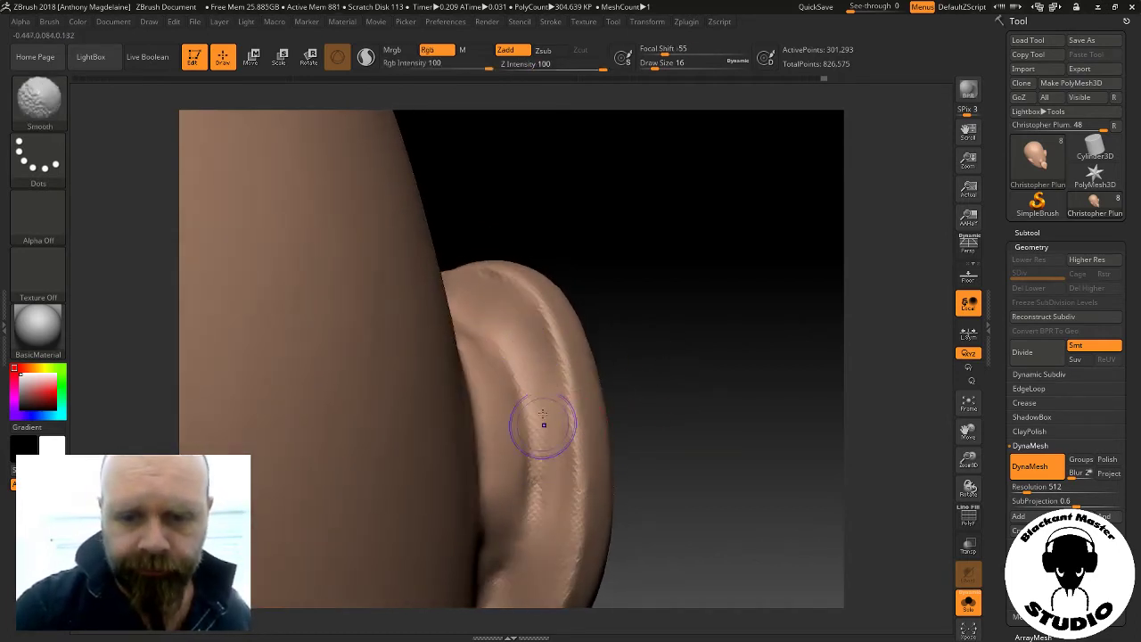
{"action": "left_click_drag", "start_coordinate": [660, 438], "coordinate": [512, 406]}
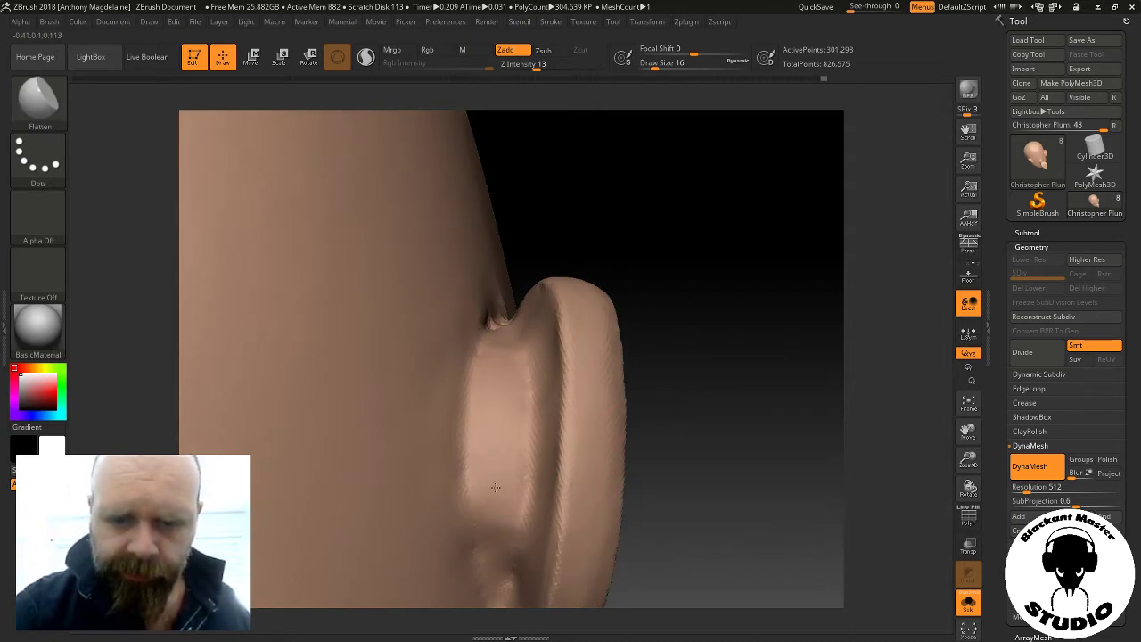
{"action": "left_click_drag", "start_coordinate": [502, 571], "coordinate": [543, 536]}
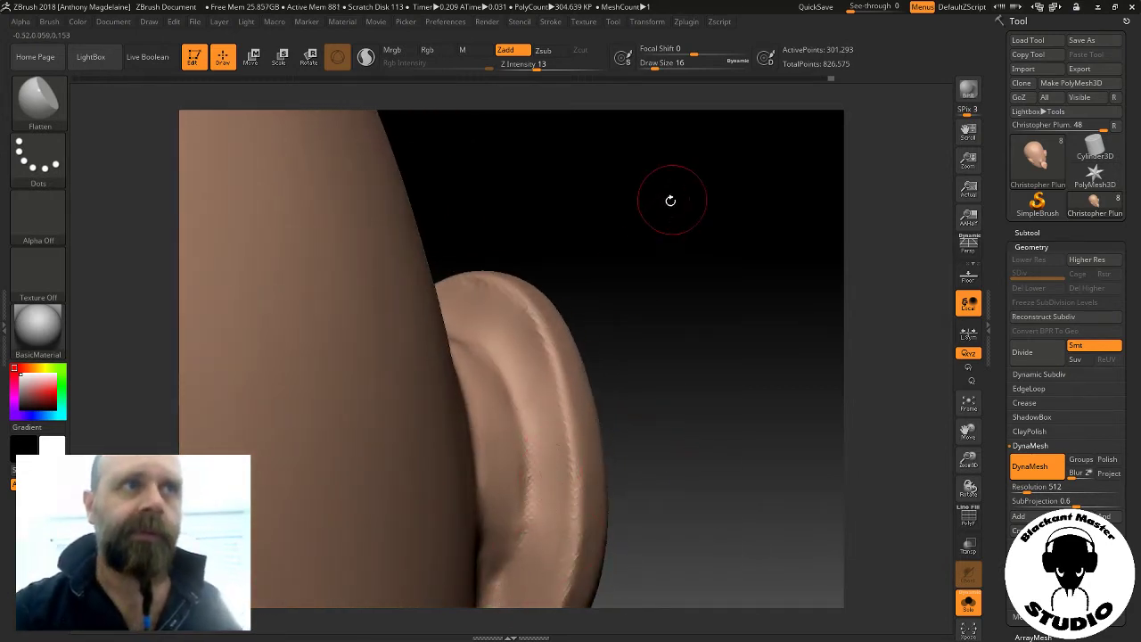
{"action": "mouse_move", "coordinate": [670, 198]}
{"action": "left_mouse_down"}
{"action": "mouse_move", "coordinate": [629, 319]}
{"action": "mouse_move", "coordinate": [665, 436]}
{"action": "mouse_move", "coordinate": [471, 411]}
{"action": "left_mouse_up"}
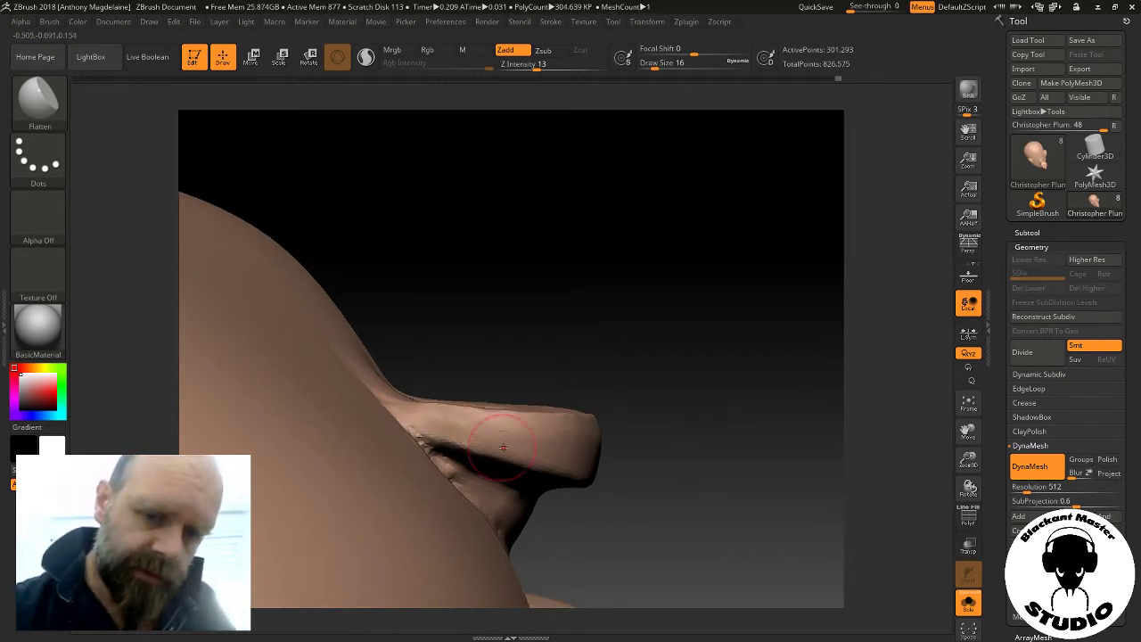
Alternate Flatten and Shift-Smooth on the ear's inner fold and rim from several angles
{"action": "mouse_move", "coordinate": [420, 389]}
{"action": "left_mouse_down"}
{"action": "mouse_move", "coordinate": [685, 532]}
{"action": "mouse_move", "coordinate": [672, 531]}
{"action": "left_mouse_up"}
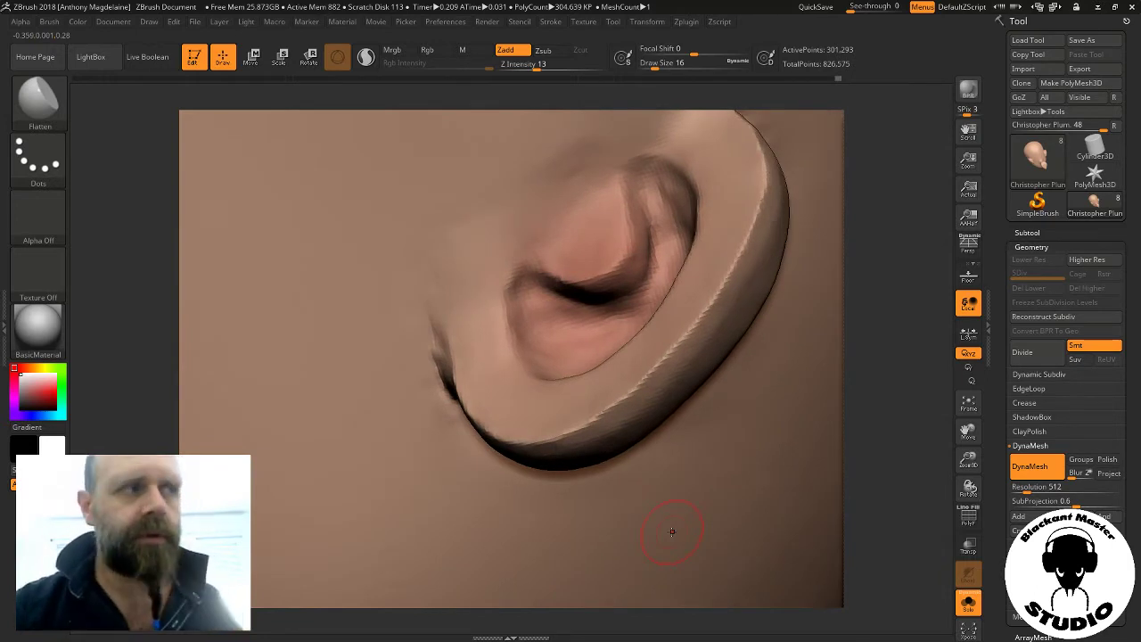
{"action": "left_click_drag", "start_coordinate": [890, 298], "coordinate": [482, 356]}
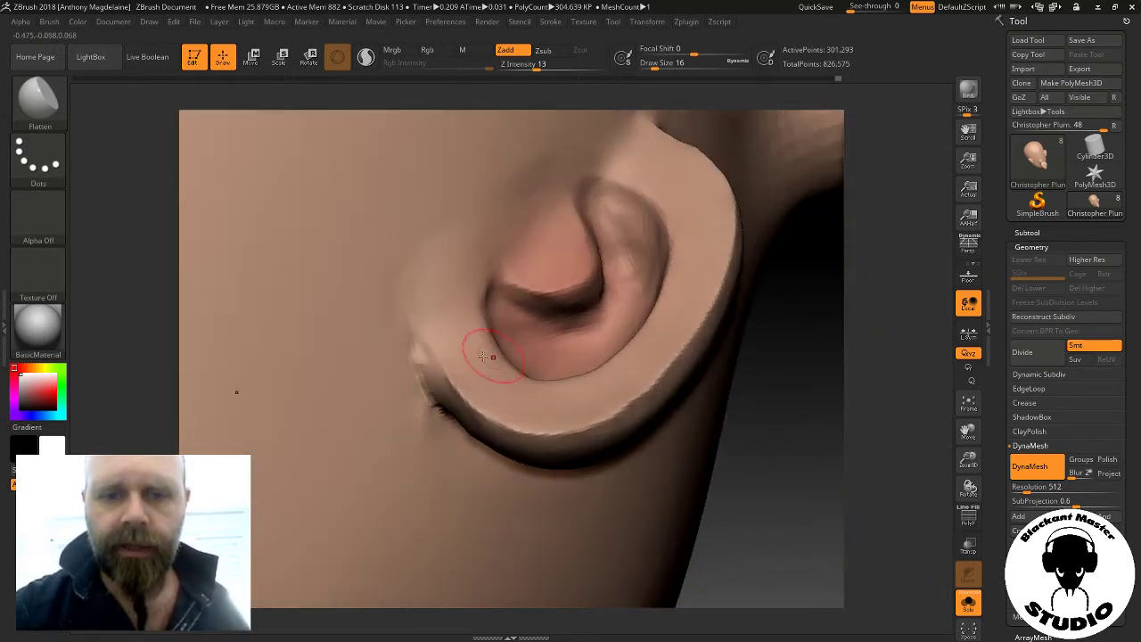
{"action": "key", "text": "shift"}
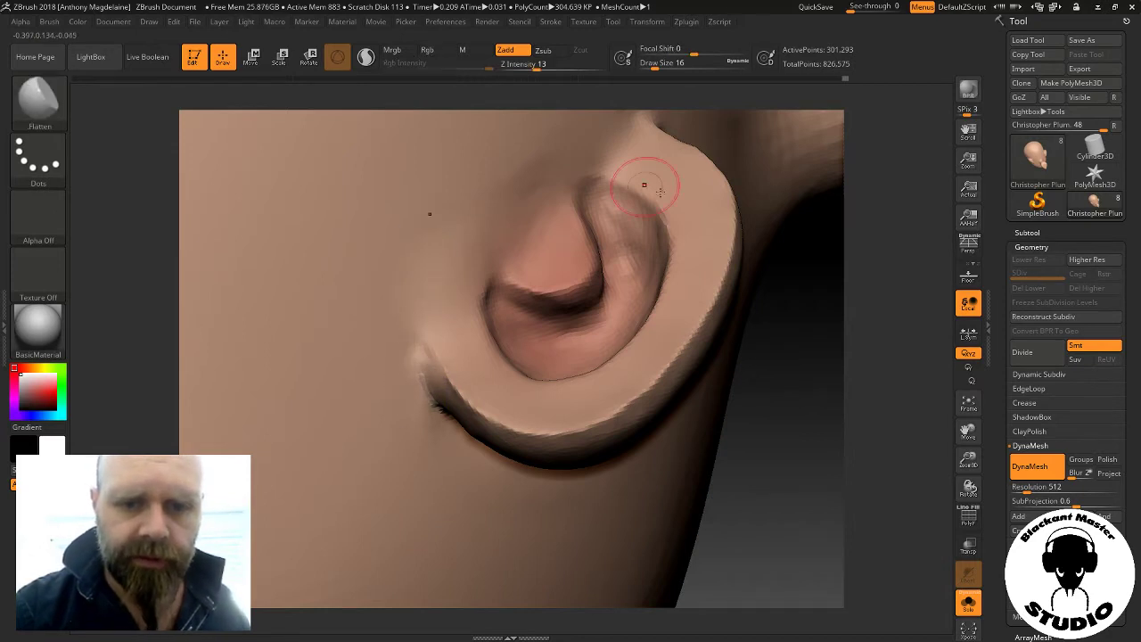
{"action": "left_click_drag", "start_coordinate": [793, 268], "coordinate": [816, 404]}
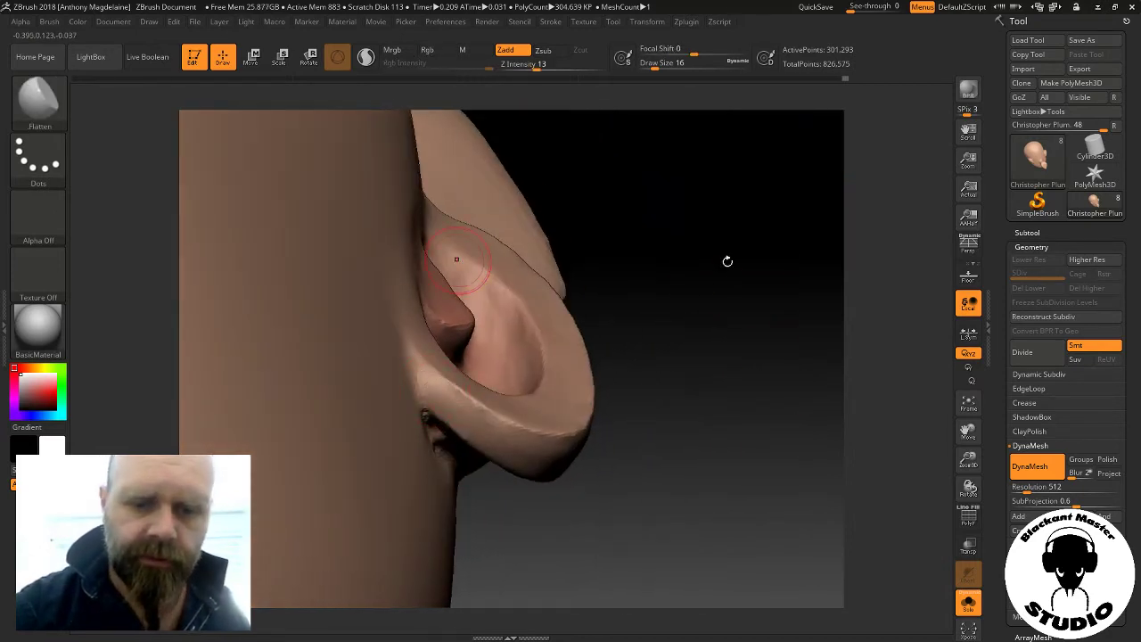
{"action": "mouse_move", "coordinate": [726, 257]}
{"action": "left_mouse_down"}
{"action": "mouse_move", "coordinate": [698, 390]}
{"action": "mouse_move", "coordinate": [440, 286]}
{"action": "left_mouse_up"}
{"action": "key", "text": "shift"}
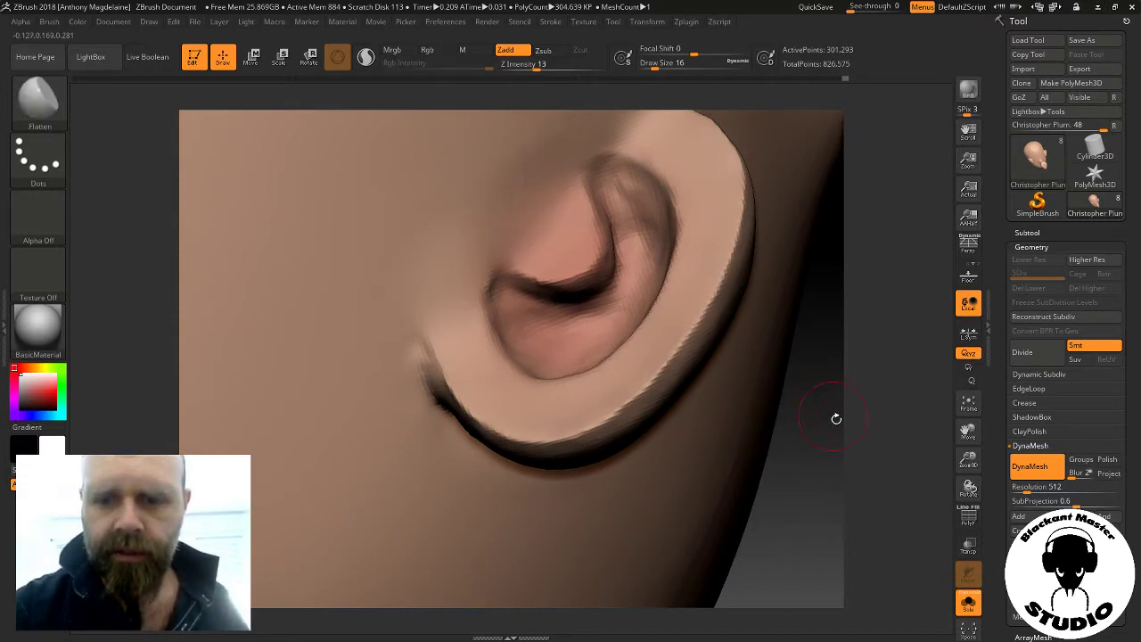
{"action": "left_click_drag", "start_coordinate": [837, 418], "coordinate": [355, 431]}
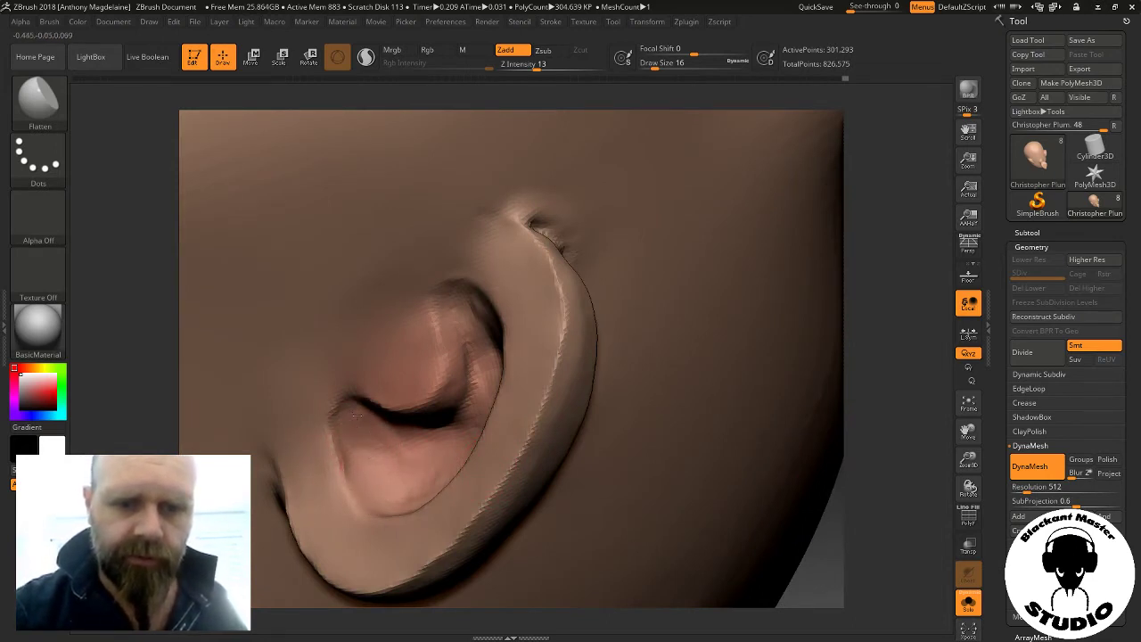
{"action": "left_click_drag", "start_coordinate": [436, 438], "coordinate": [726, 407]}
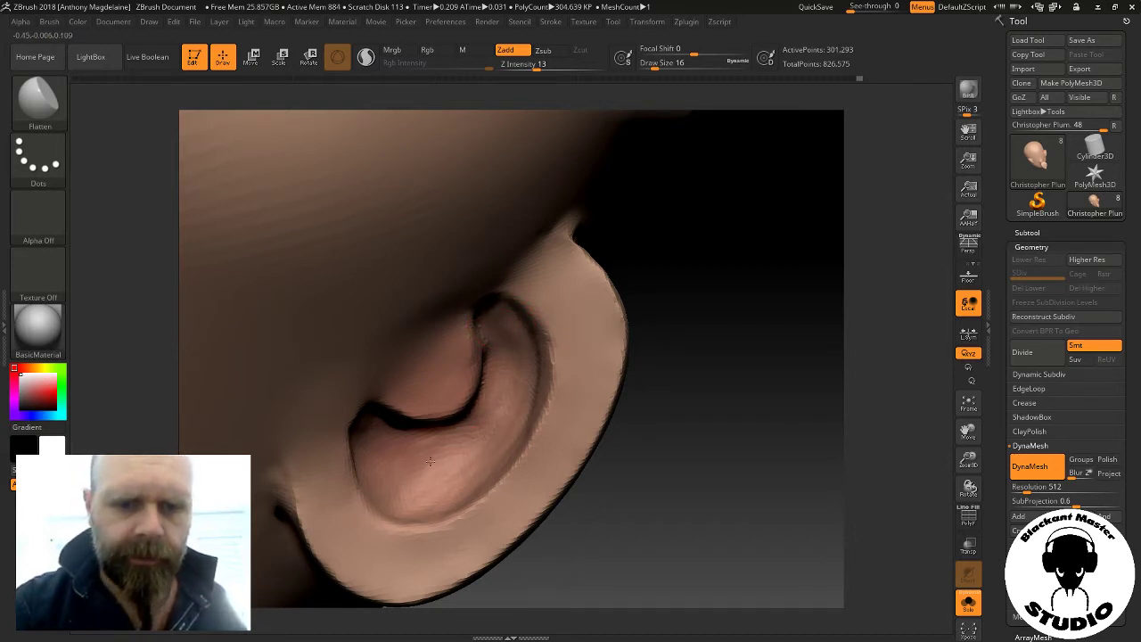
{"action": "key", "text": "shift"}
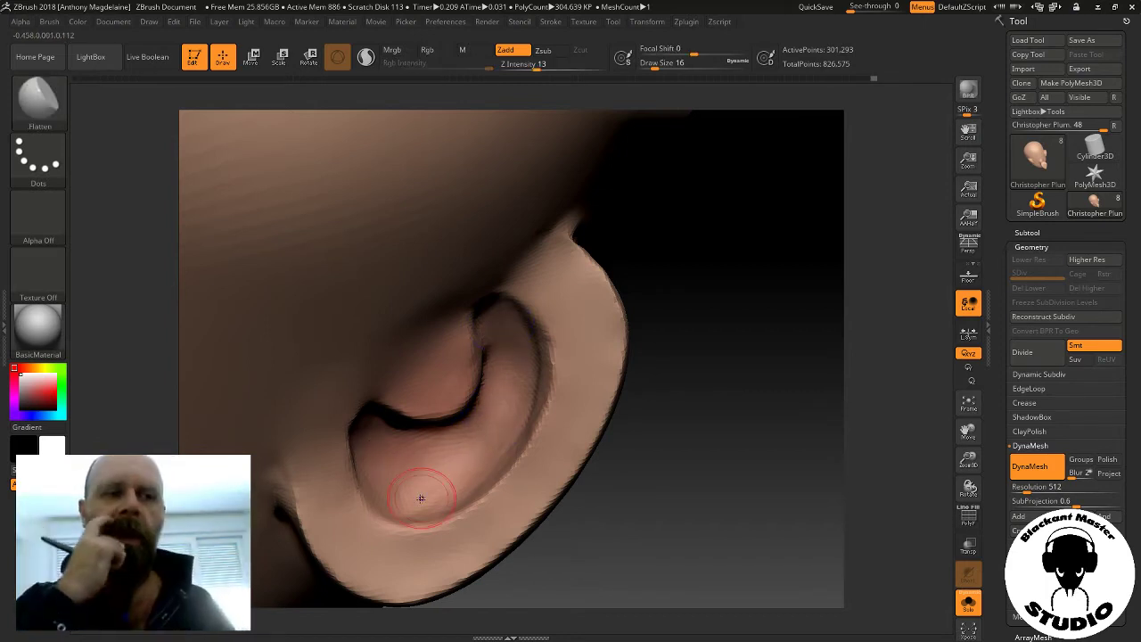
{"action": "mouse_move", "coordinate": [687, 476]}
{"action": "left_mouse_down"}
{"action": "mouse_move", "coordinate": [749, 376]}
{"action": "mouse_move", "coordinate": [359, 428]}
{"action": "mouse_move", "coordinate": [355, 454]}
{"action": "left_mouse_up"}
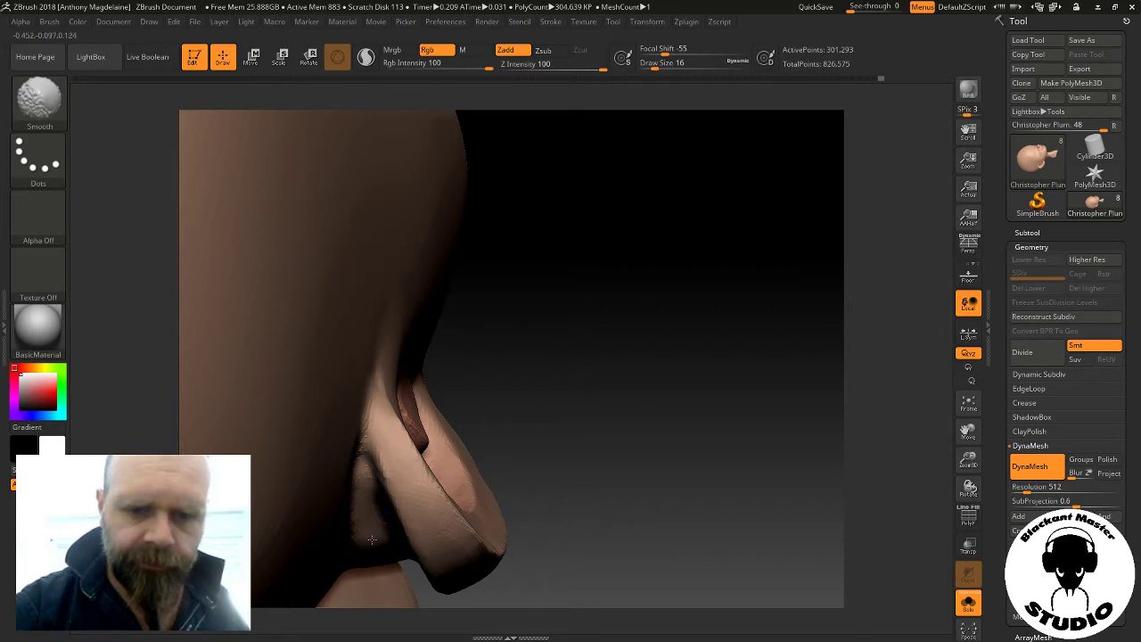
{"action": "mouse_move", "coordinate": [372, 539]}
{"action": "left_mouse_down"}
{"action": "mouse_move", "coordinate": [571, 347]}
{"action": "mouse_move", "coordinate": [576, 407]}
{"action": "mouse_move", "coordinate": [614, 343]}
{"action": "mouse_move", "coordinate": [700, 344]}
{"action": "mouse_move", "coordinate": [692, 324]}
{"action": "left_mouse_up"}
Select MaskLasso and lasso-trim the flat flap sticking out to the right of the ear
{"action": "left_click", "coordinate": [50, 98], "text": "ctrl"}
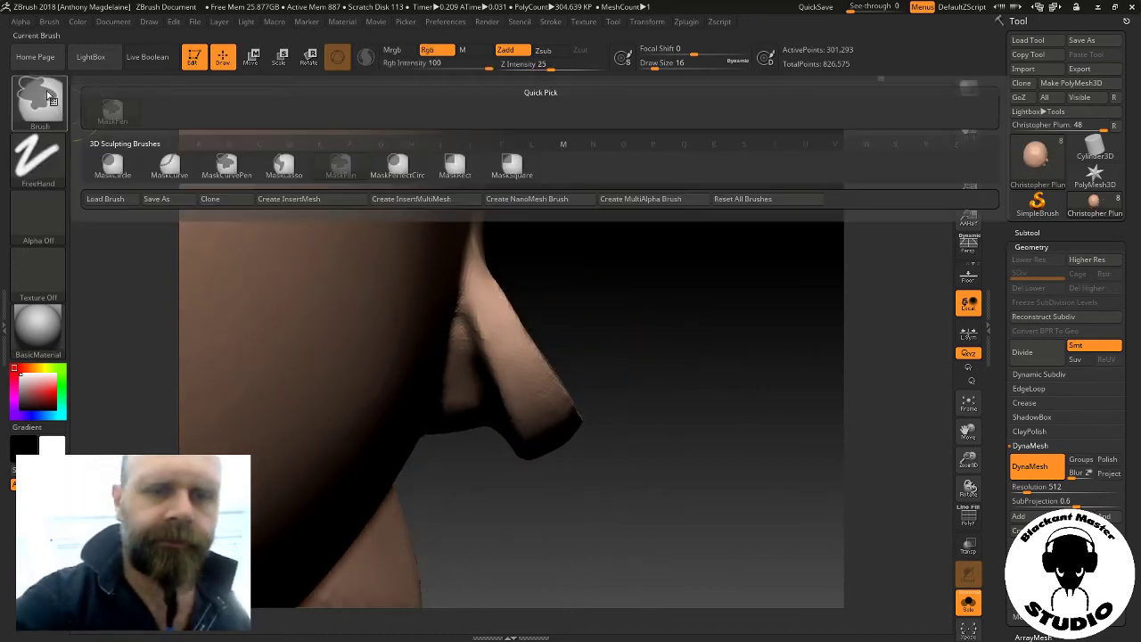
{"action": "left_click", "coordinate": [293, 181]}
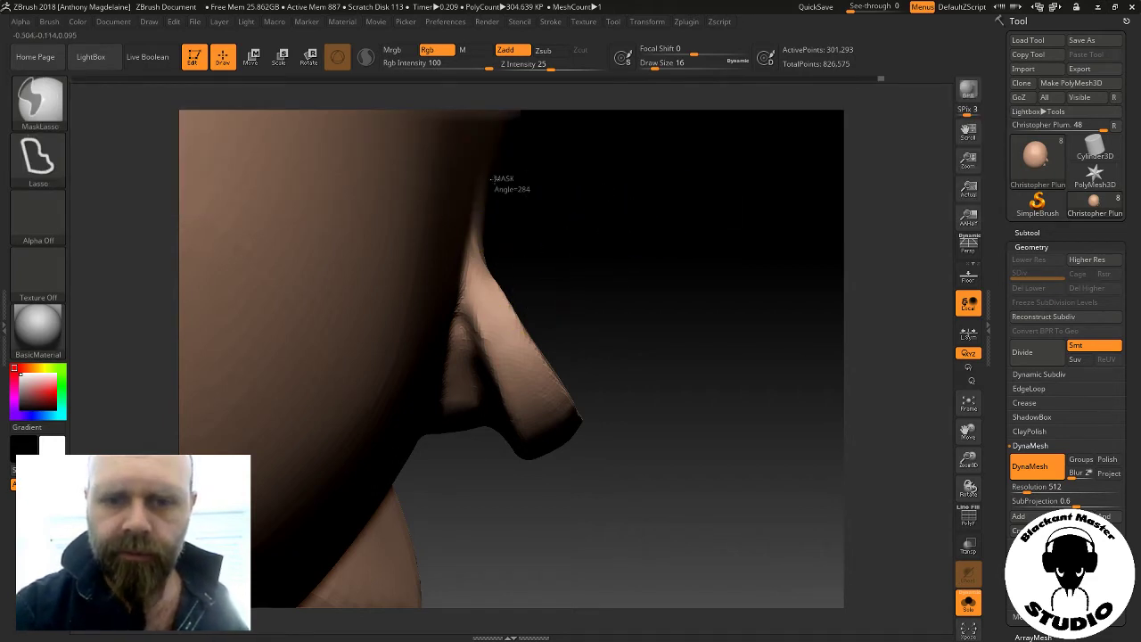
{"action": "left_click_drag", "start_coordinate": [491, 179], "coordinate": [669, 282], "text": "ctrl"}
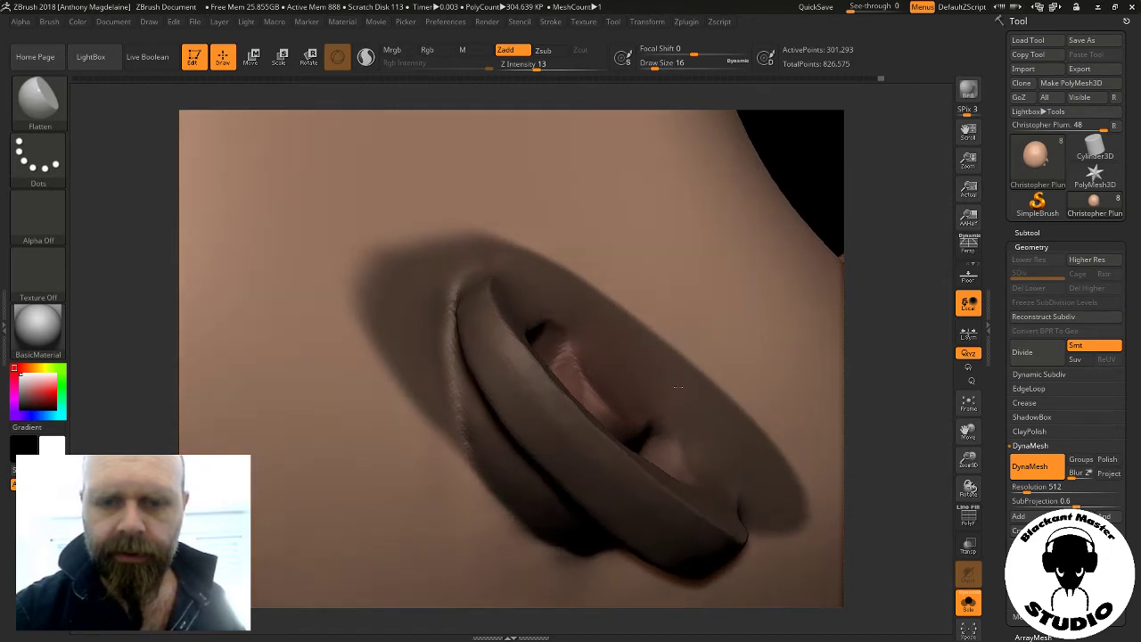
{"action": "key", "text": "ctrl"}
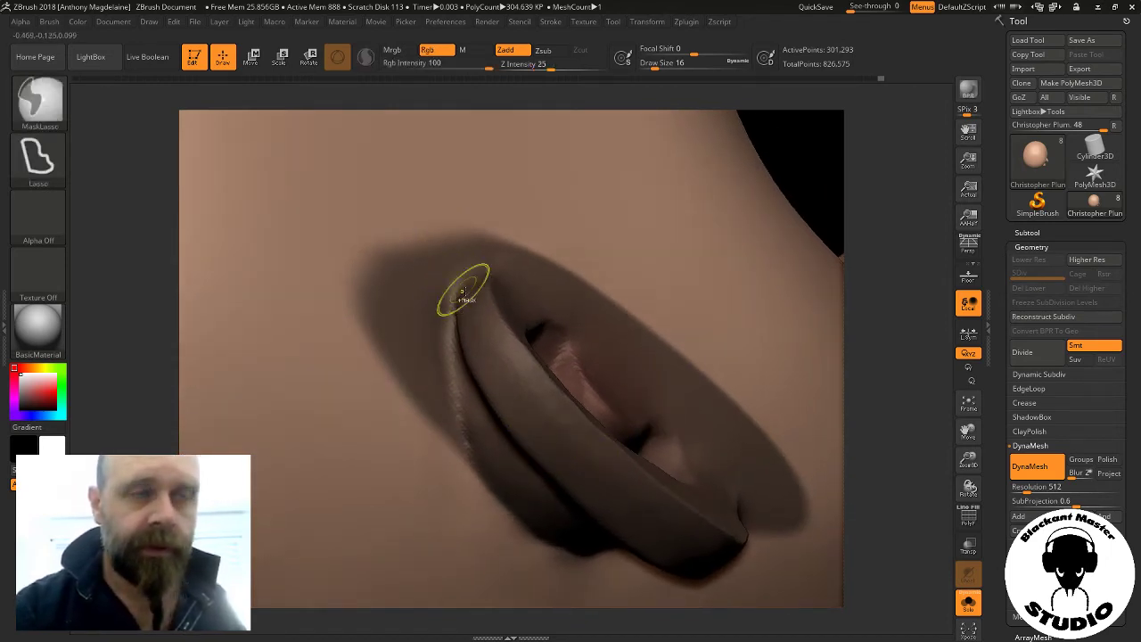
{"action": "mouse_move", "coordinate": [327, 187]}
{"action": "left_mouse_down", "text": "ctrl"}
{"action": "mouse_move", "coordinate": [433, 519]}
{"action": "mouse_move", "coordinate": [464, 207]}
{"action": "mouse_move", "coordinate": [330, 187]}
{"action": "left_mouse_up", "text": "ctrl"}
{"action": "left_click_drag", "start_coordinate": [839, 257], "coordinate": [637, 242]}
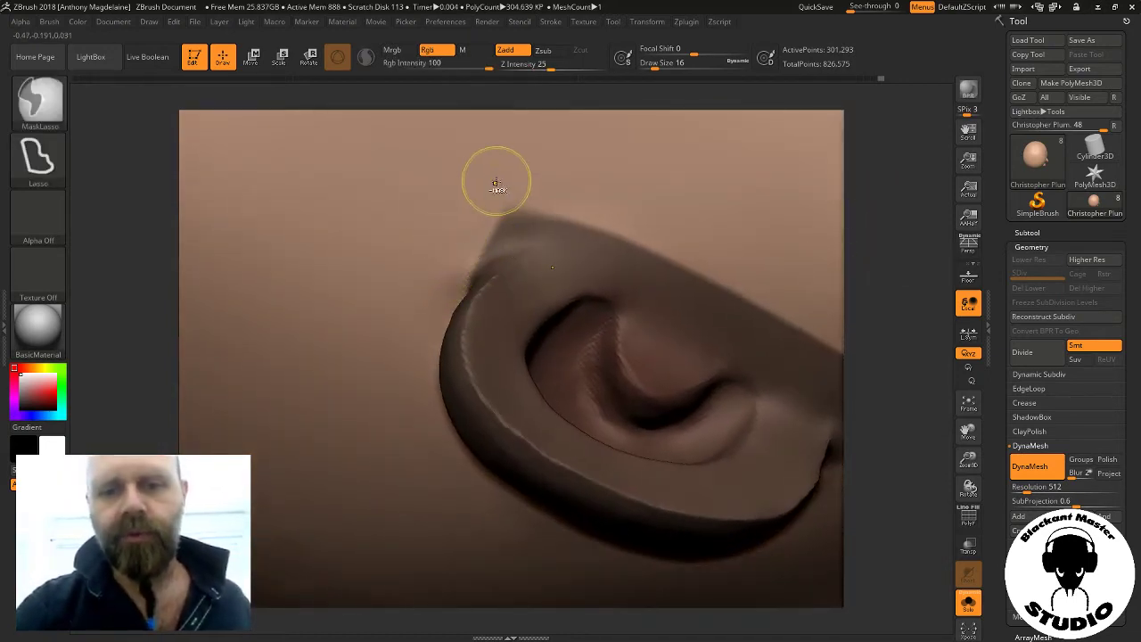
{"action": "left_click_drag", "start_coordinate": [494, 182], "coordinate": [349, 210]}
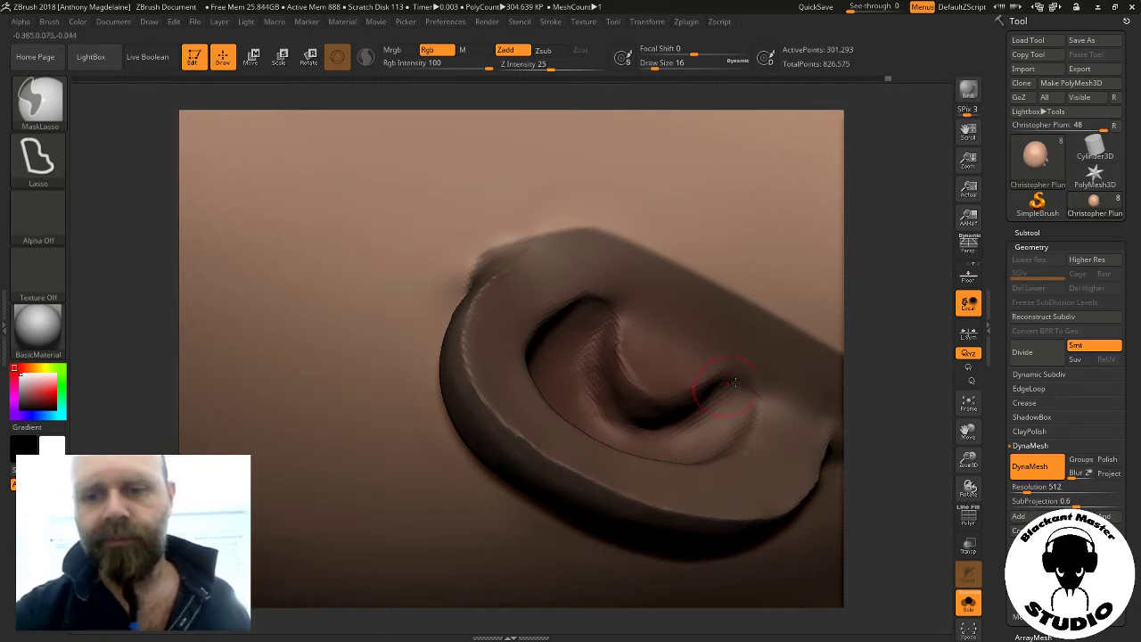
{"action": "mouse_move", "coordinate": [897, 387]}
{"action": "left_mouse_down"}
{"action": "mouse_move", "coordinate": [687, 322]}
{"action": "mouse_move", "coordinate": [696, 413]}
{"action": "left_mouse_up"}
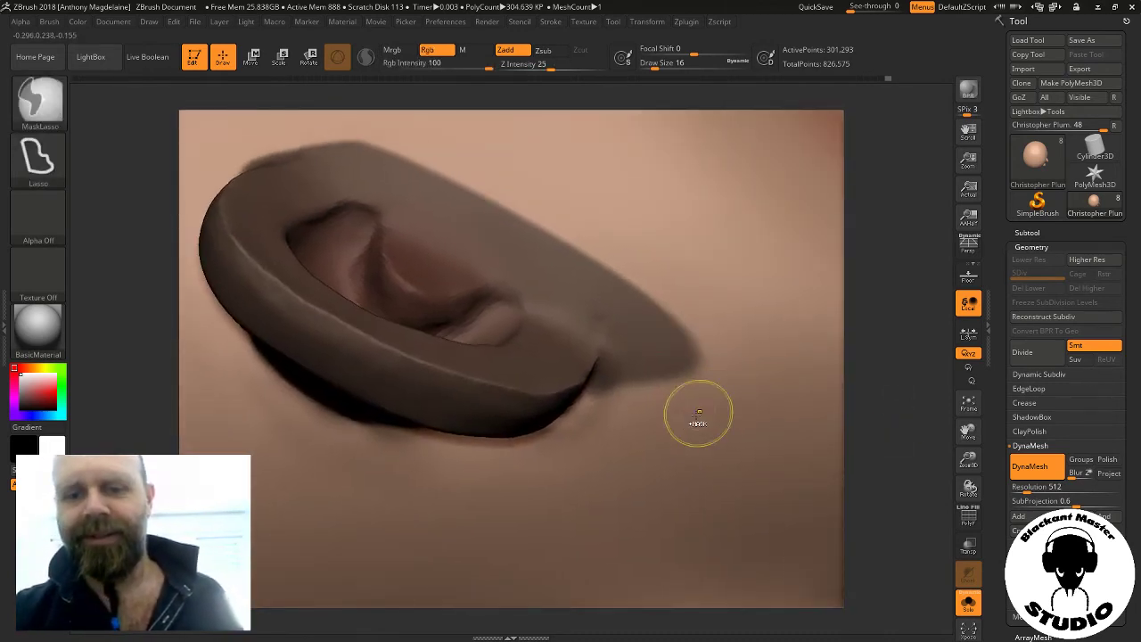
{"action": "left_click_drag", "start_coordinate": [575, 416], "coordinate": [588, 535], "text": "ctrl+shift"}
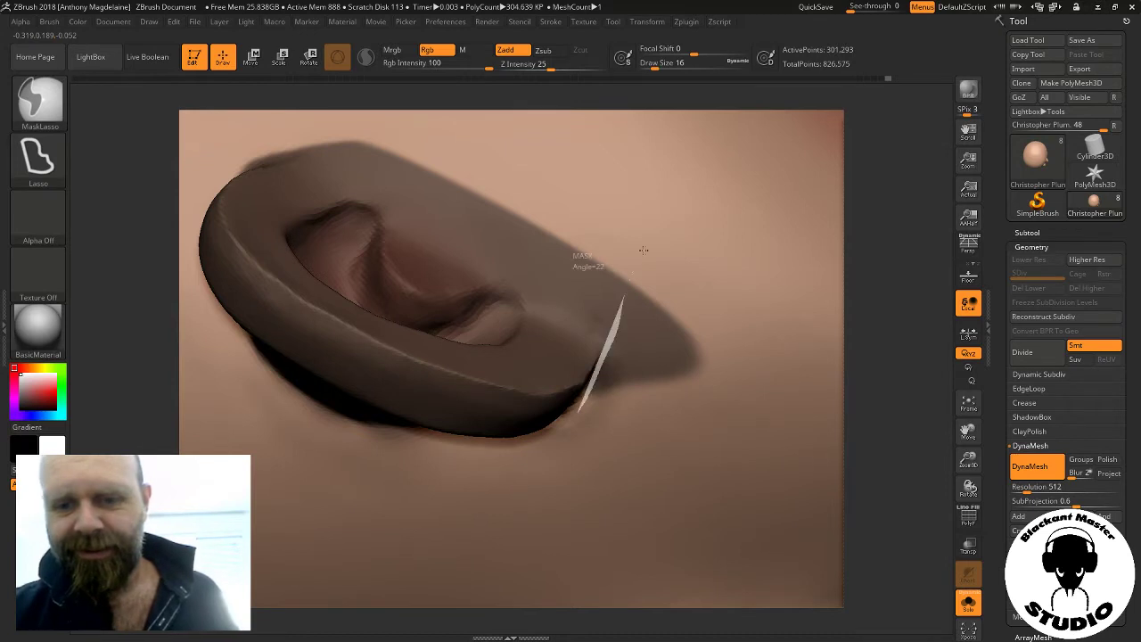
{"action": "mouse_move", "coordinate": [874, 350]}
{"action": "left_mouse_down"}
{"action": "mouse_move", "coordinate": [856, 348]}
{"action": "mouse_move", "coordinate": [872, 351]}
{"action": "mouse_move", "coordinate": [860, 366]}
{"action": "mouse_move", "coordinate": [871, 367]}
{"action": "left_mouse_up"}
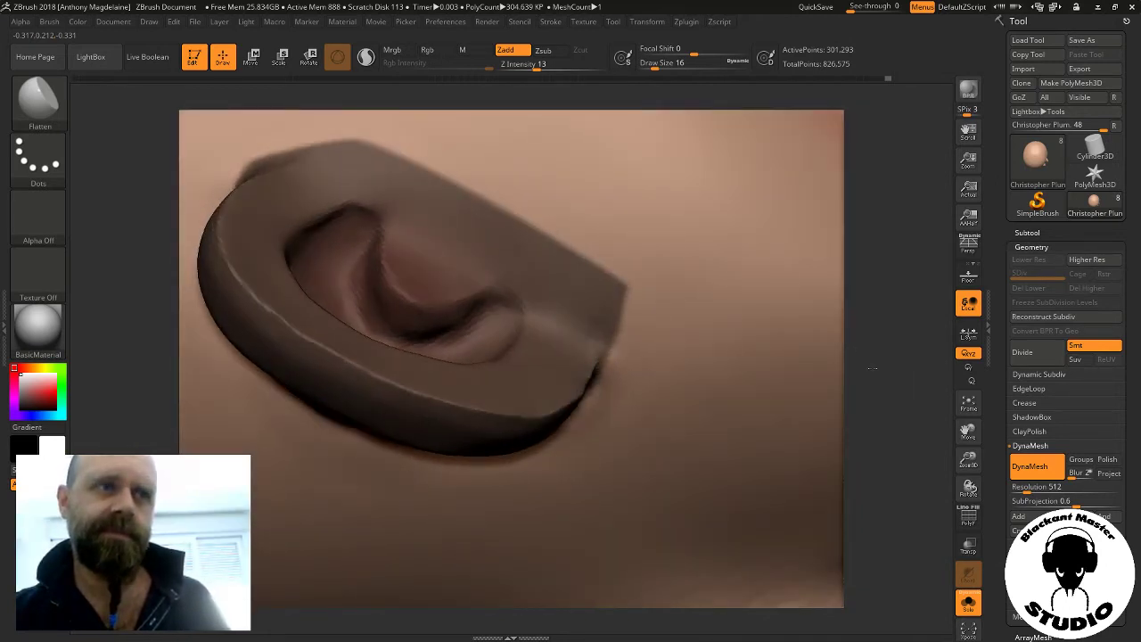
{"action": "left_click_drag", "start_coordinate": [872, 368], "coordinate": [869, 364]}
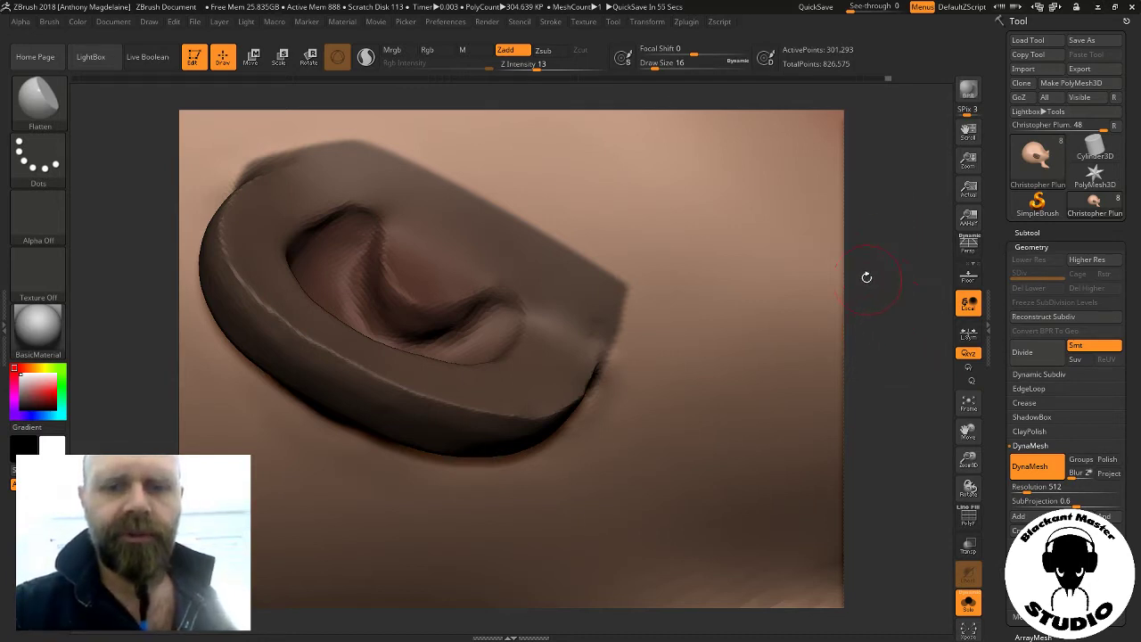
Smooth the sharp trimmed corner and lasso-mask along the ear's front edge
{"action": "key", "text": "shift"}
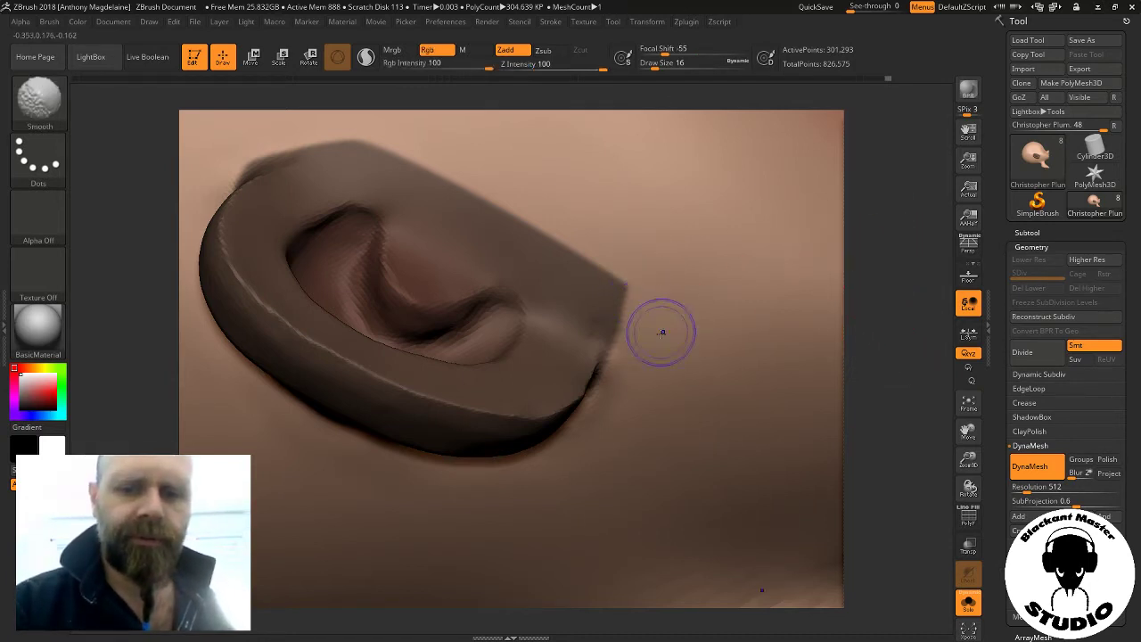
{"action": "left_click_drag", "start_coordinate": [642, 255], "coordinate": [629, 357], "text": "shift"}
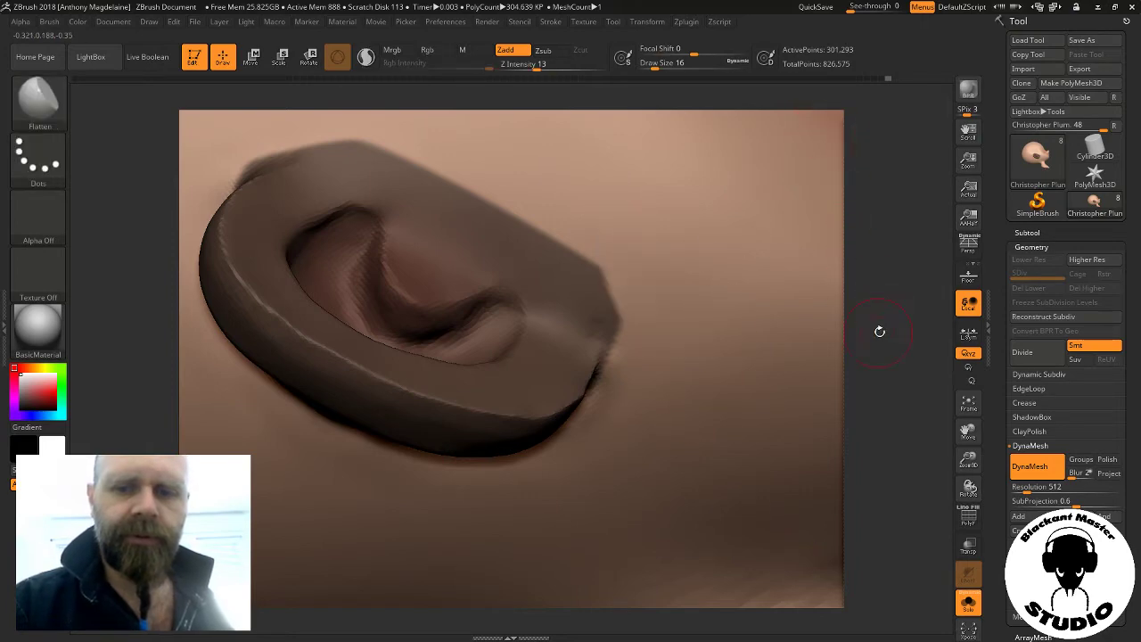
{"action": "mouse_move", "coordinate": [880, 331]}
{"action": "left_mouse_down"}
{"action": "mouse_move", "coordinate": [917, 321]}
{"action": "mouse_move", "coordinate": [904, 319]}
{"action": "left_mouse_up"}
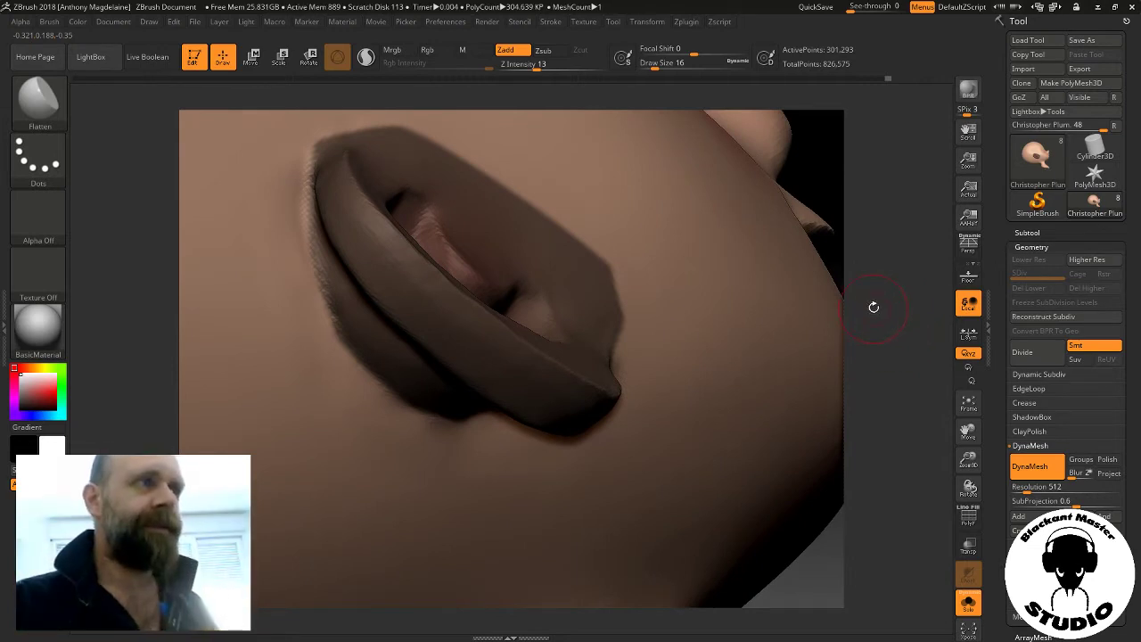
{"action": "left_click_drag", "start_coordinate": [914, 323], "coordinate": [500, 267]}
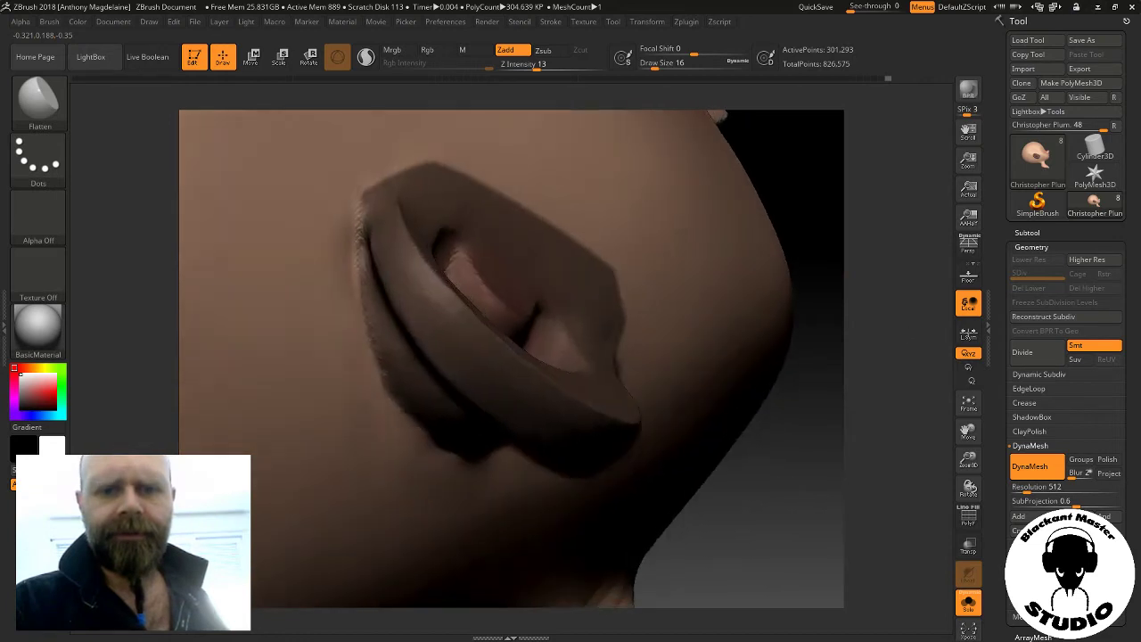
{"action": "left_click_drag", "start_coordinate": [357, 153], "coordinate": [339, 254], "text": "ctrl"}
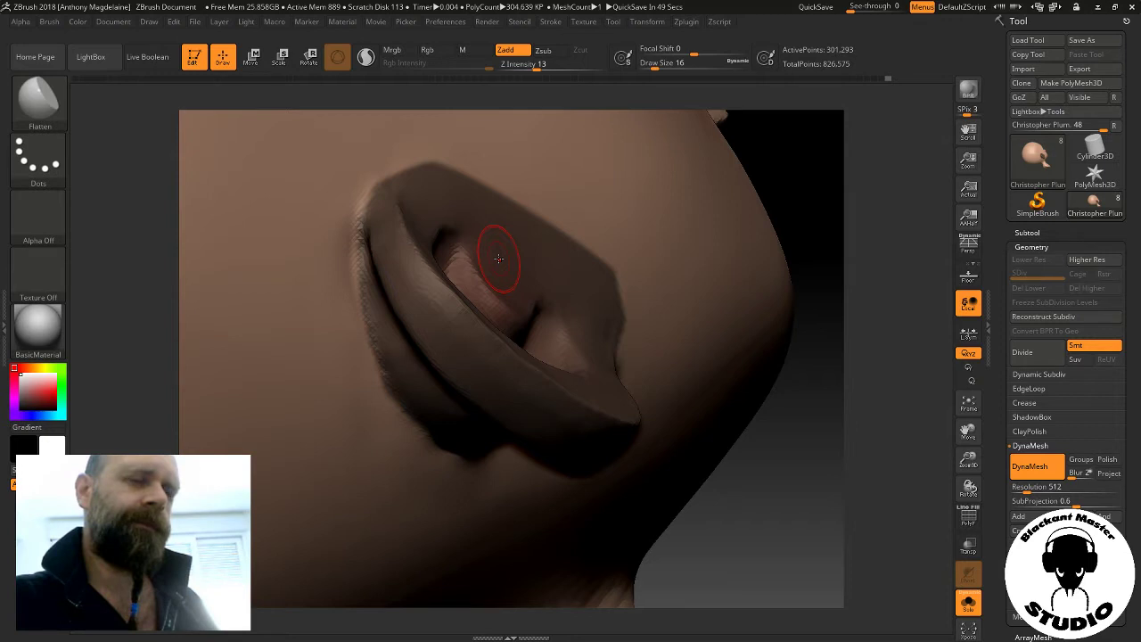
{"action": "left_click_drag", "start_coordinate": [820, 374], "coordinate": [860, 426]}
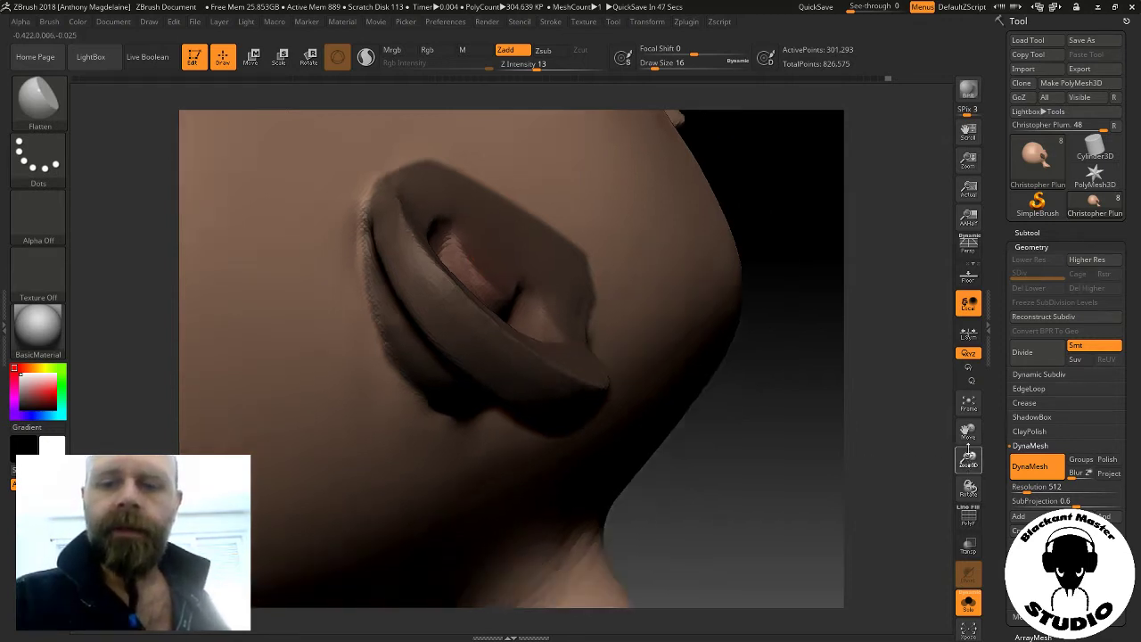
{"action": "left_click_drag", "start_coordinate": [729, 261], "coordinate": [744, 431]}
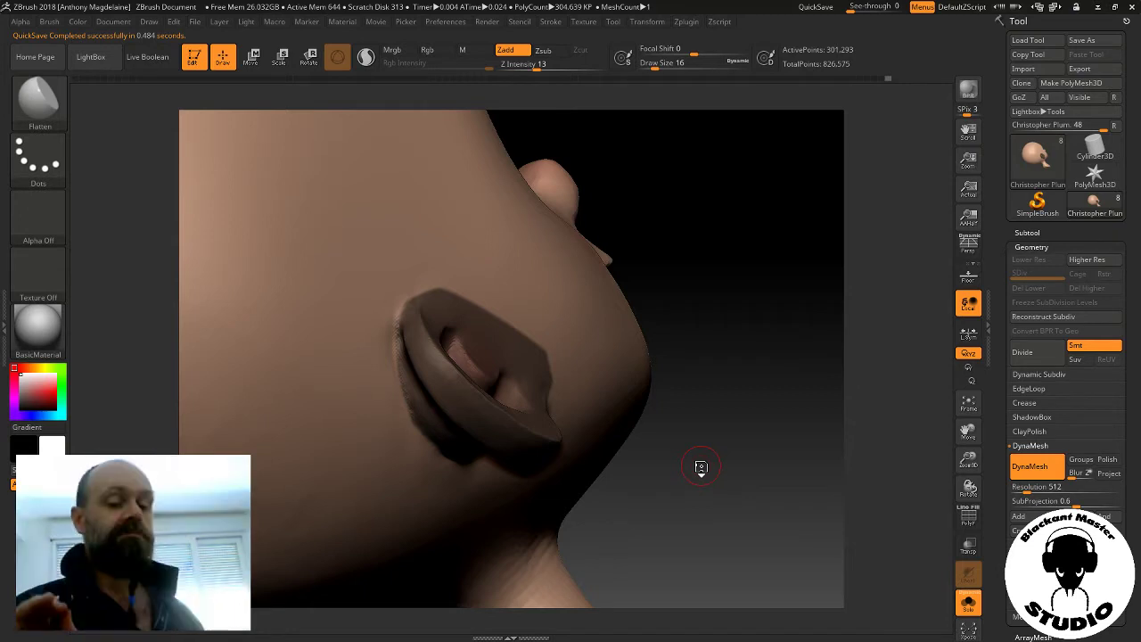
Orbit the head to check the flattened ear disc edge-on
{"action": "left_click_drag", "start_coordinate": [701, 467], "coordinate": [725, 214]}
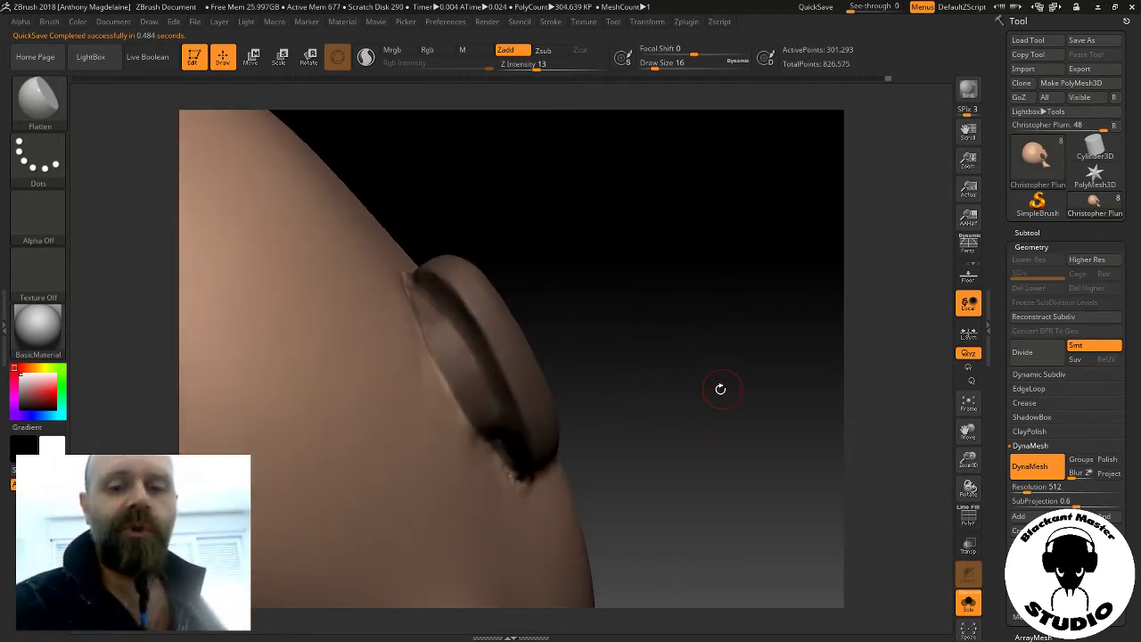
{"action": "mouse_move", "coordinate": [718, 387]}
{"action": "left_mouse_down"}
{"action": "mouse_move", "coordinate": [716, 399]}
{"action": "mouse_move", "coordinate": [632, 400]}
{"action": "left_mouse_up"}
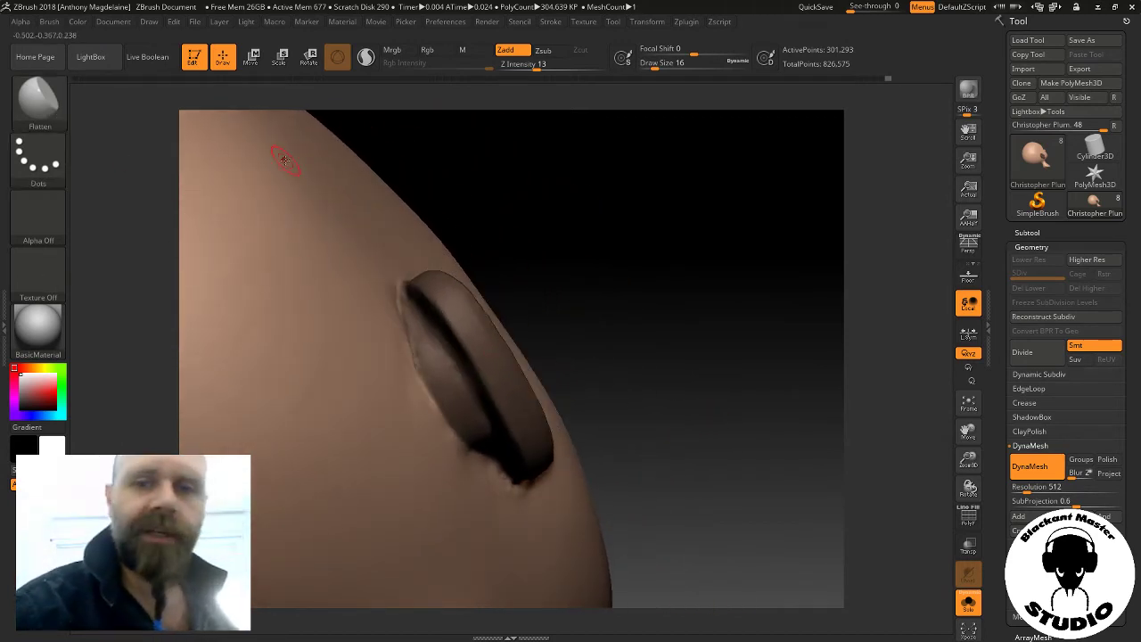
Set Draw Size to 41 and smooth the ear disc's edges into the head
{"action": "left_click_drag", "start_coordinate": [680, 64], "coordinate": [663, 68]}
{"action": "left_click_drag", "start_coordinate": [665, 326], "coordinate": [643, 380]}
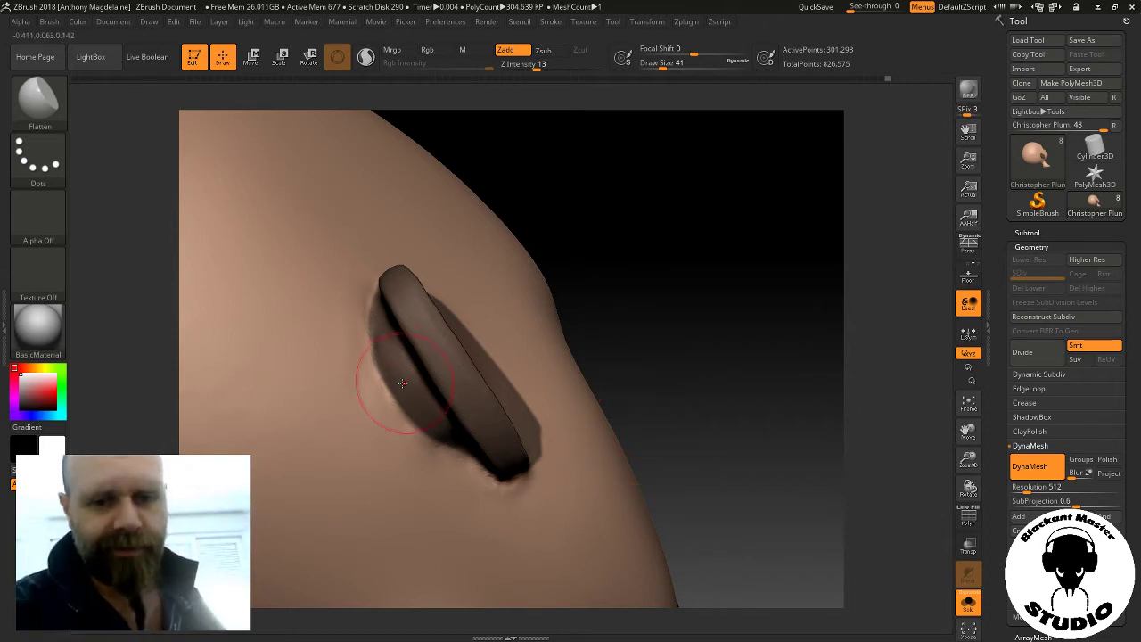
{"action": "mouse_move", "coordinate": [611, 235]}
{"action": "left_mouse_down"}
{"action": "mouse_move", "coordinate": [601, 208]}
{"action": "mouse_move", "coordinate": [627, 247]}
{"action": "left_mouse_up"}
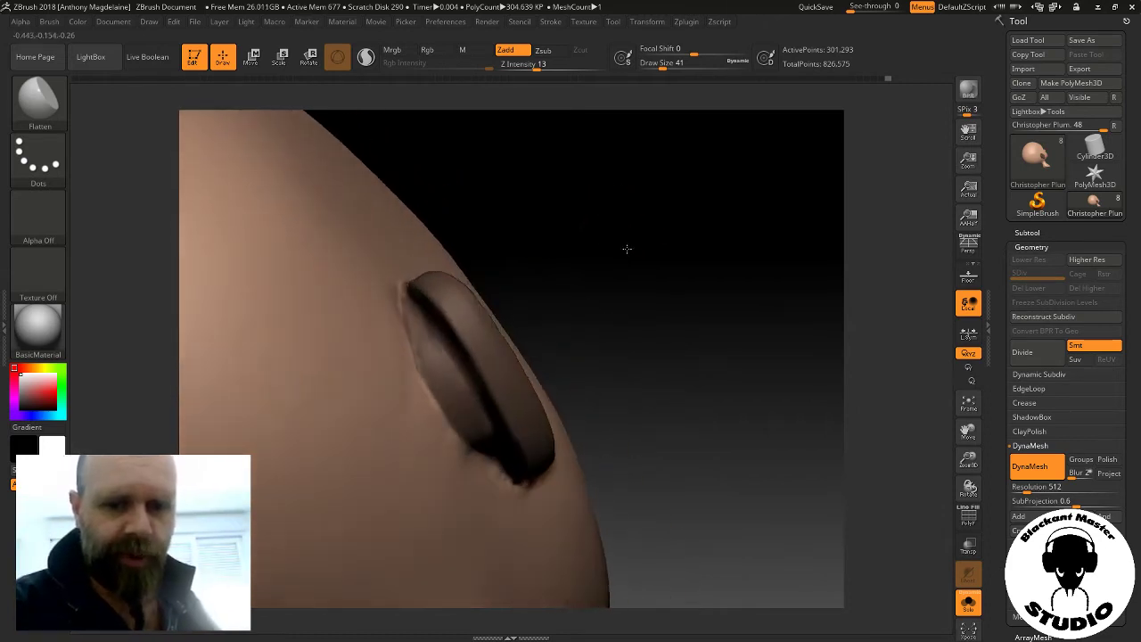
{"action": "left_click_drag", "start_coordinate": [382, 318], "coordinate": [414, 398], "text": "shift"}
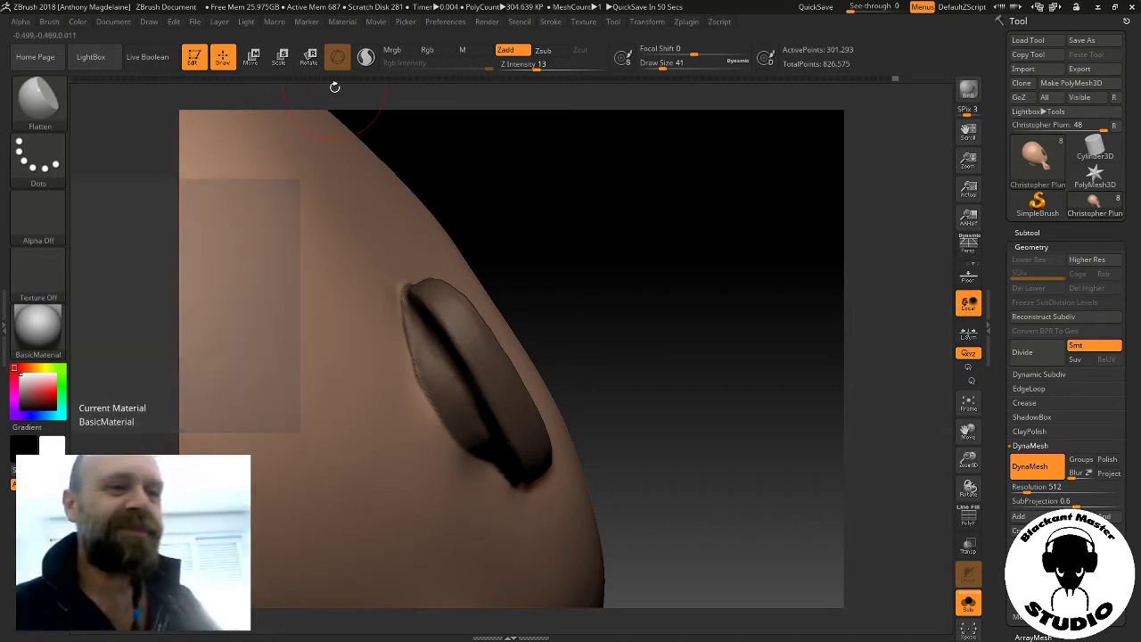
{"action": "mouse_move", "coordinate": [657, 400]}
{"action": "left_mouse_down"}
{"action": "mouse_move", "coordinate": [636, 505]}
{"action": "mouse_move", "coordinate": [624, 481]}
{"action": "left_mouse_up"}
{"action": "key", "text": "shift"}
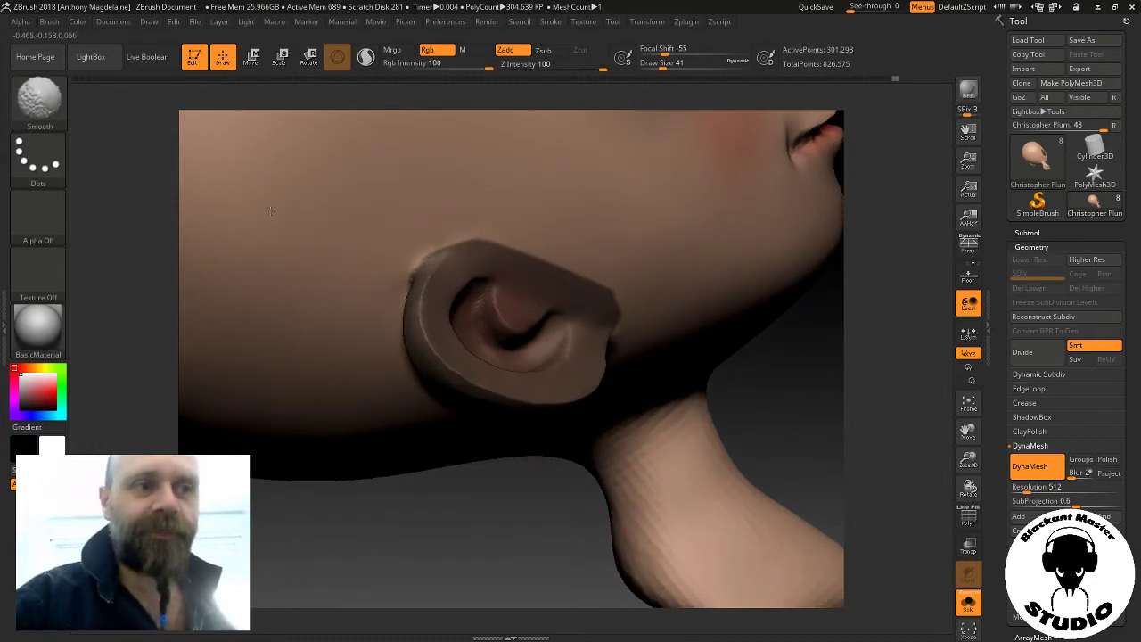
{"action": "mouse_move", "coordinate": [726, 306]}
{"action": "left_mouse_down"}
{"action": "mouse_move", "coordinate": [811, 349]}
{"action": "mouse_move", "coordinate": [657, 357]}
{"action": "left_mouse_up"}
{"action": "key", "text": "shift"}
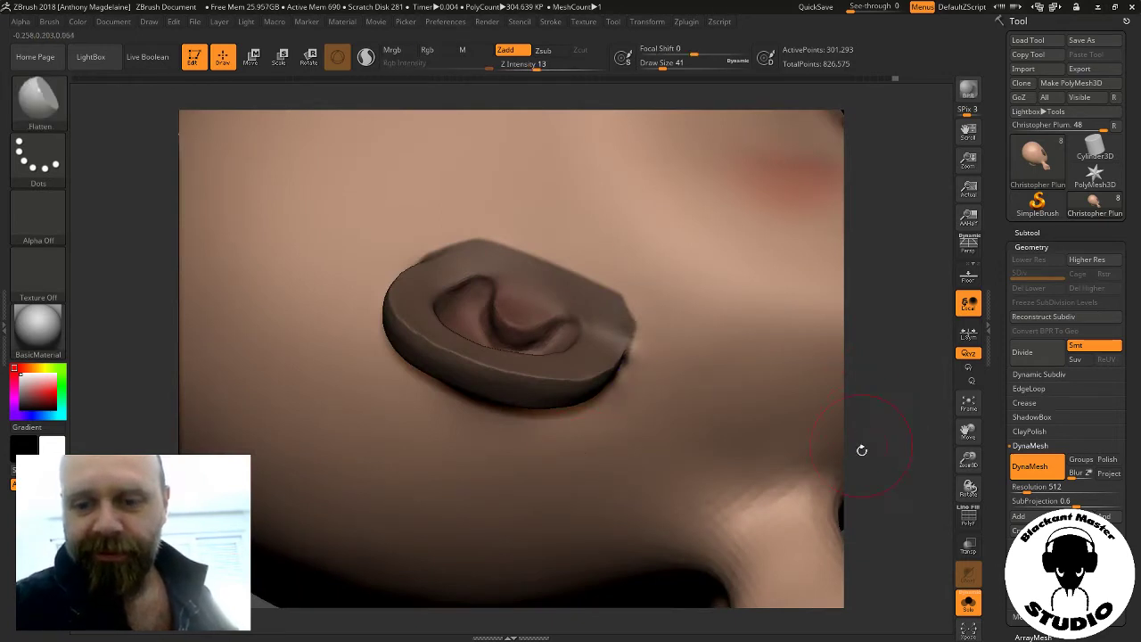
{"action": "left_click_drag", "start_coordinate": [863, 450], "coordinate": [638, 369]}
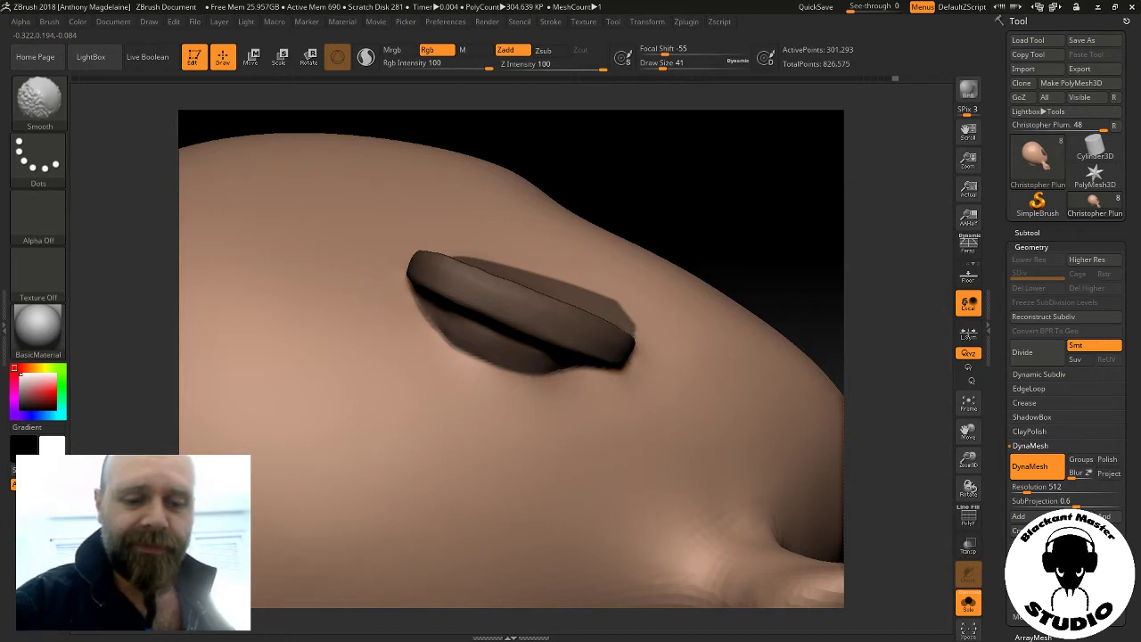
Frame the head, orbit to the opposite ear, and set Draw Size to 18
{"action": "key", "text": "f"}
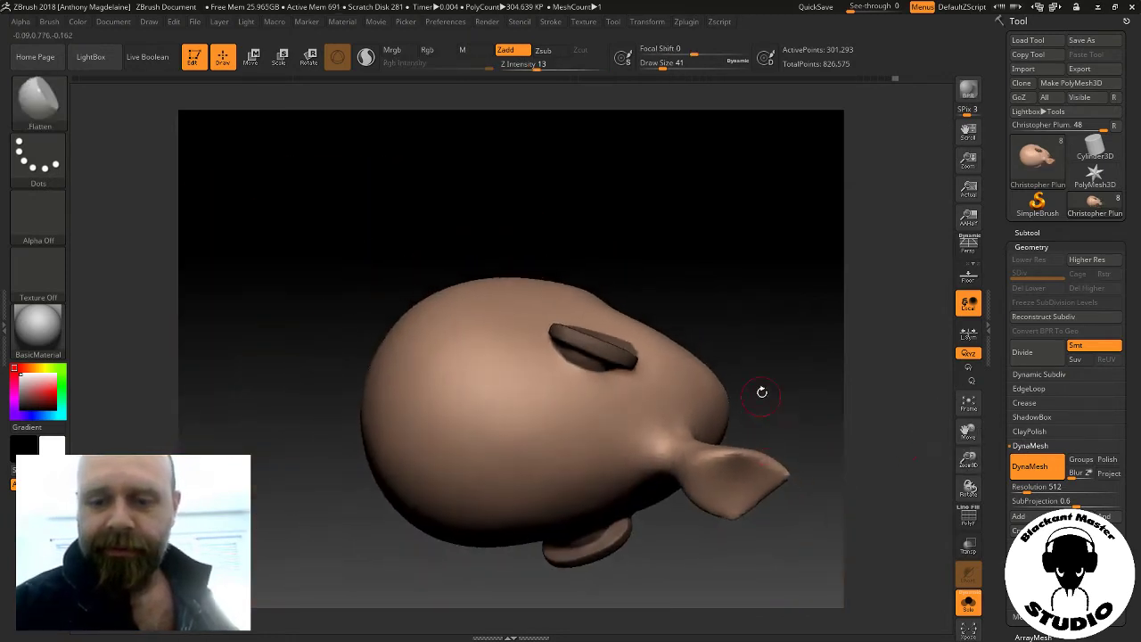
{"action": "left_click_drag", "start_coordinate": [762, 392], "coordinate": [754, 393], "text": "shift"}
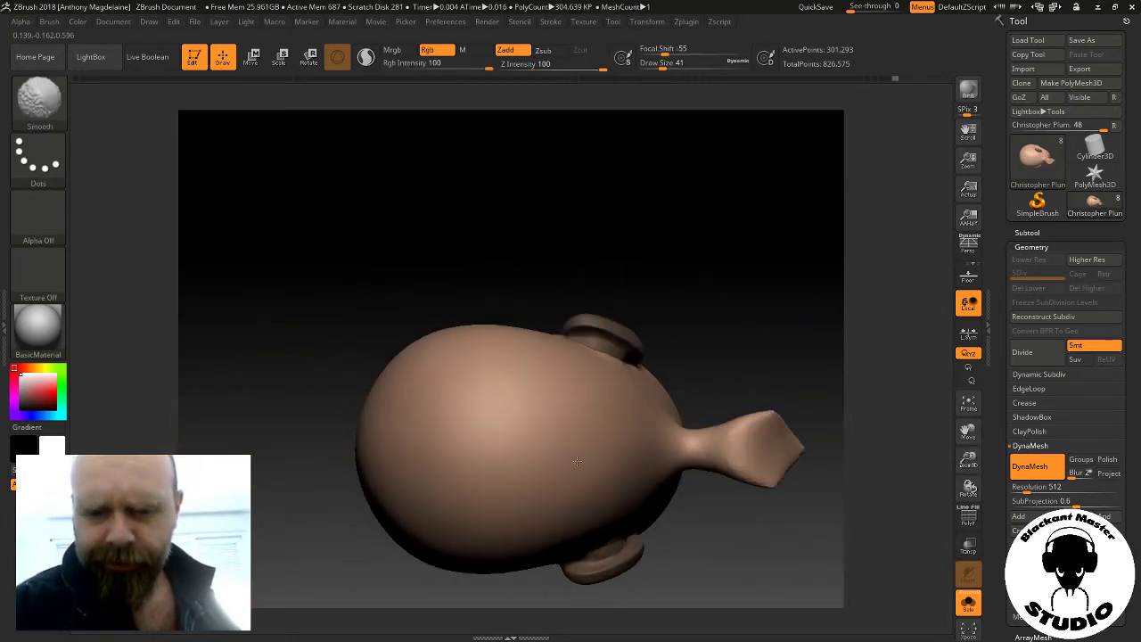
{"action": "left_click_drag", "start_coordinate": [406, 399], "coordinate": [653, 392]}
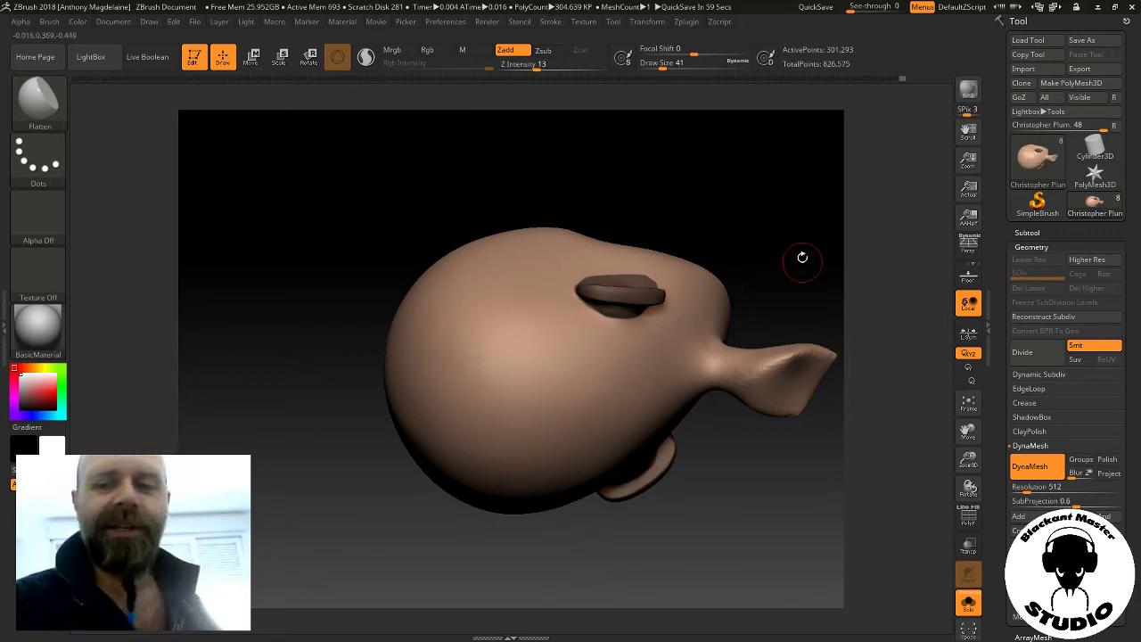
{"action": "mouse_move", "coordinate": [803, 257]}
{"action": "left_mouse_down"}
{"action": "mouse_move", "coordinate": [790, 340]}
{"action": "mouse_move", "coordinate": [781, 332]}
{"action": "left_mouse_up"}
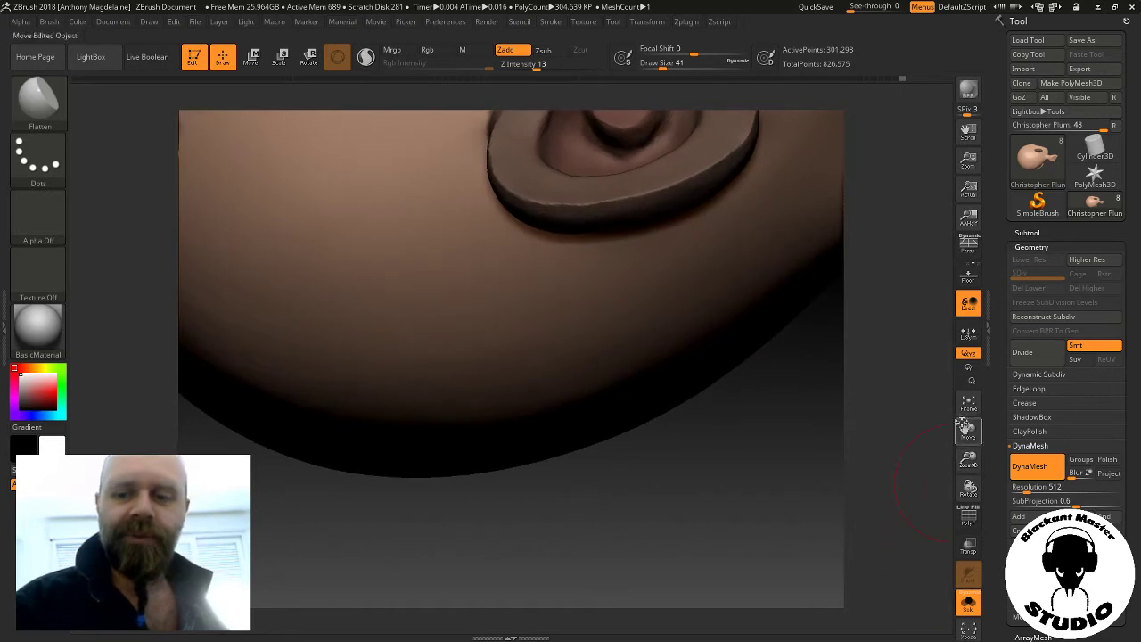
{"action": "left_click_drag", "start_coordinate": [945, 535], "coordinate": [883, 515]}
{"action": "key", "text": "ctrl"}
{"action": "mouse_move", "coordinate": [764, 499]}
{"action": "left_mouse_down"}
{"action": "mouse_move", "coordinate": [801, 474]}
{"action": "mouse_move", "coordinate": [791, 520]}
{"action": "mouse_move", "coordinate": [780, 499]}
{"action": "left_mouse_up"}
{"action": "left_click_drag", "start_coordinate": [664, 64], "coordinate": [658, 70]}
{"action": "mouse_move", "coordinate": [889, 247]}
{"action": "left_mouse_down"}
{"action": "mouse_move", "coordinate": [772, 478]}
{"action": "mouse_move", "coordinate": [683, 434]}
{"action": "left_mouse_up"}
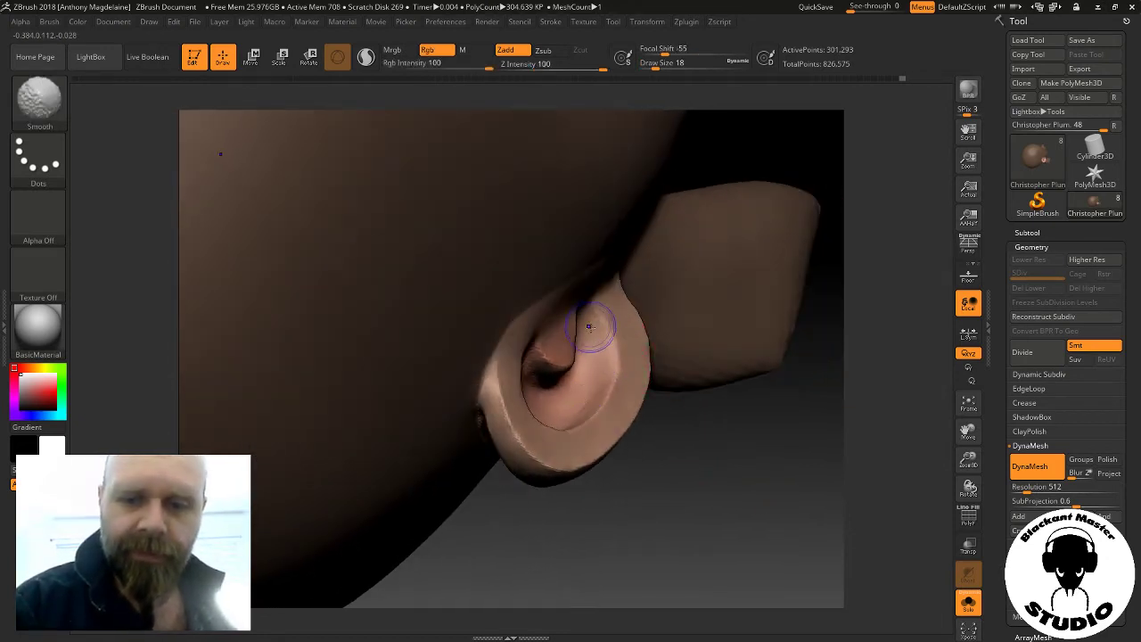
Smooth the near ear's rim and inner bowl, checking it from several angles
{"action": "left_click_drag", "start_coordinate": [686, 481], "coordinate": [591, 382]}
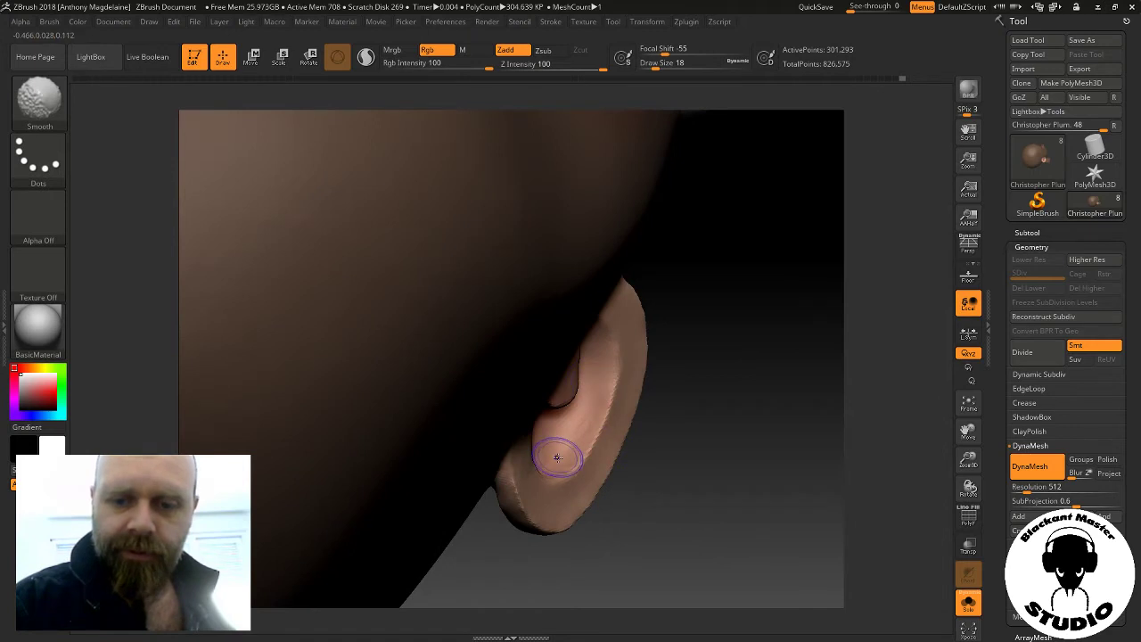
{"action": "right_click_drag", "start_coordinate": [565, 444], "coordinate": [544, 469]}
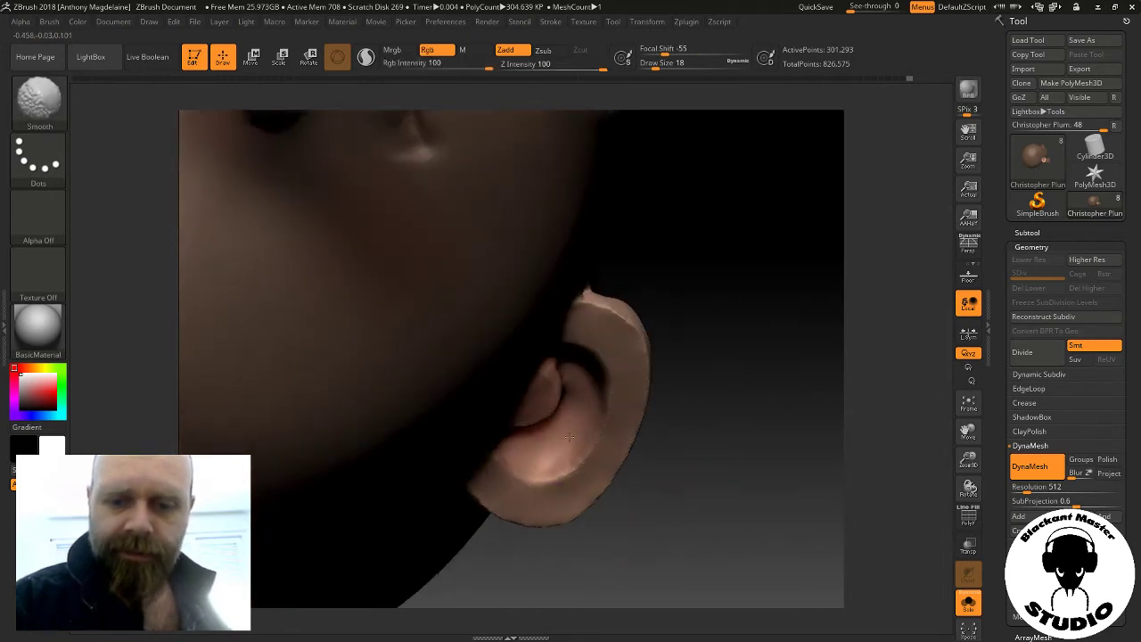
{"action": "right_click_drag", "start_coordinate": [686, 502], "coordinate": [541, 442]}
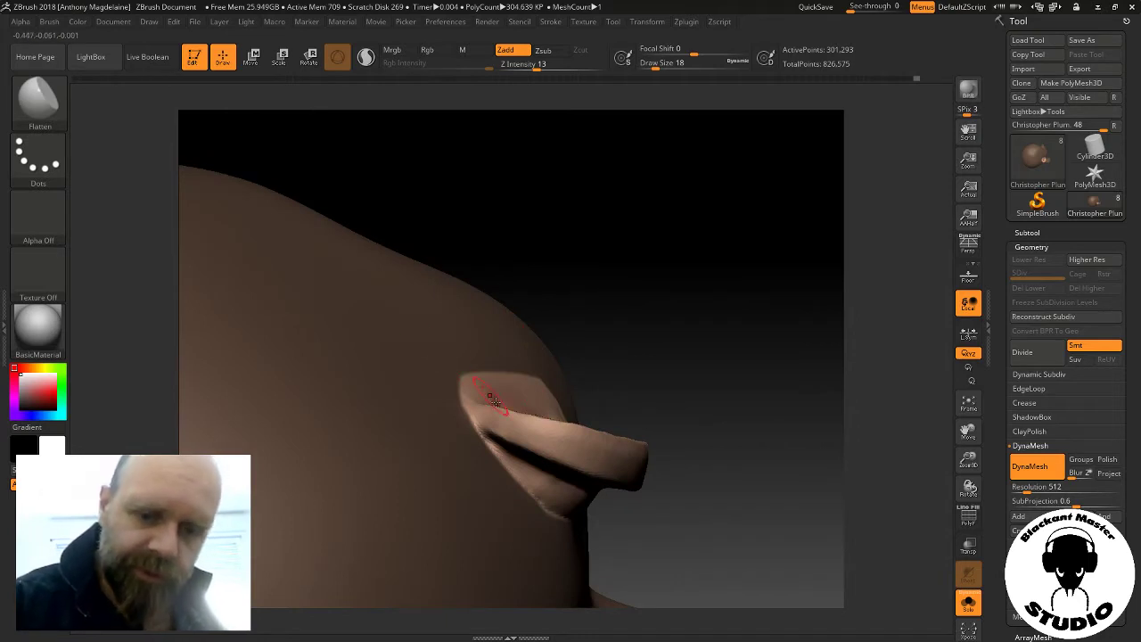
{"action": "mouse_move", "coordinate": [515, 428]}
{"action": "right_mouse_down"}
{"action": "mouse_move", "coordinate": [487, 389]}
{"action": "mouse_move", "coordinate": [667, 420]}
{"action": "mouse_move", "coordinate": [675, 342]}
{"action": "mouse_move", "coordinate": [727, 477]}
{"action": "mouse_move", "coordinate": [630, 311]}
{"action": "mouse_move", "coordinate": [692, 278]}
{"action": "mouse_move", "coordinate": [664, 460]}
{"action": "mouse_move", "coordinate": [642, 406]}
{"action": "right_mouse_up"}
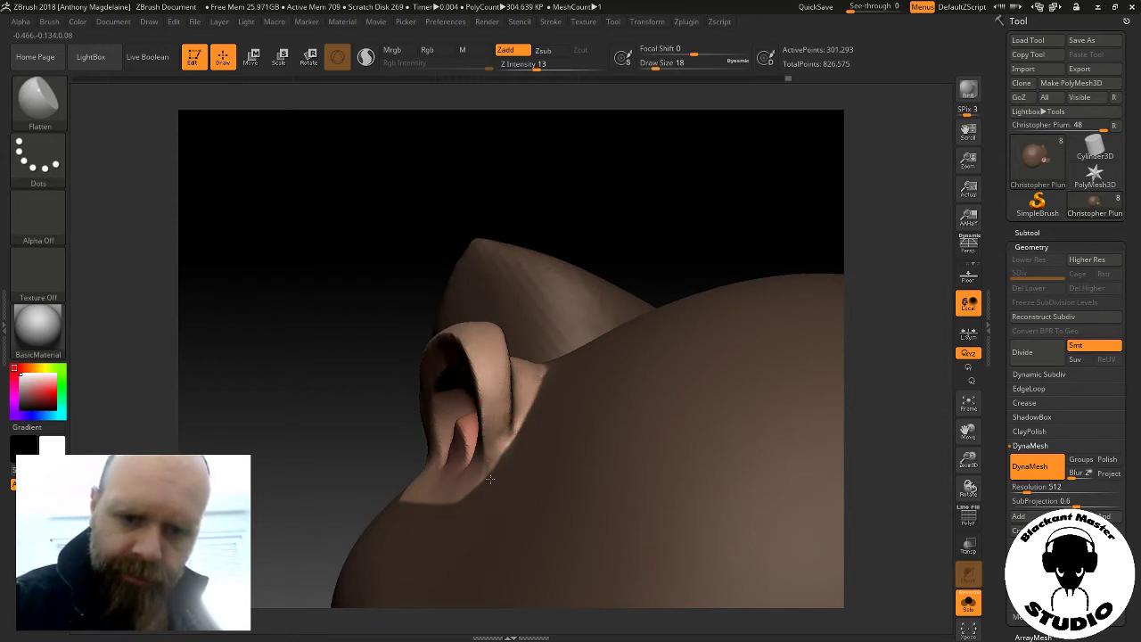
{"action": "mouse_move", "coordinate": [483, 474]}
{"action": "right_mouse_down"}
{"action": "mouse_move", "coordinate": [657, 285]}
{"action": "mouse_move", "coordinate": [524, 410]}
{"action": "right_mouse_up"}
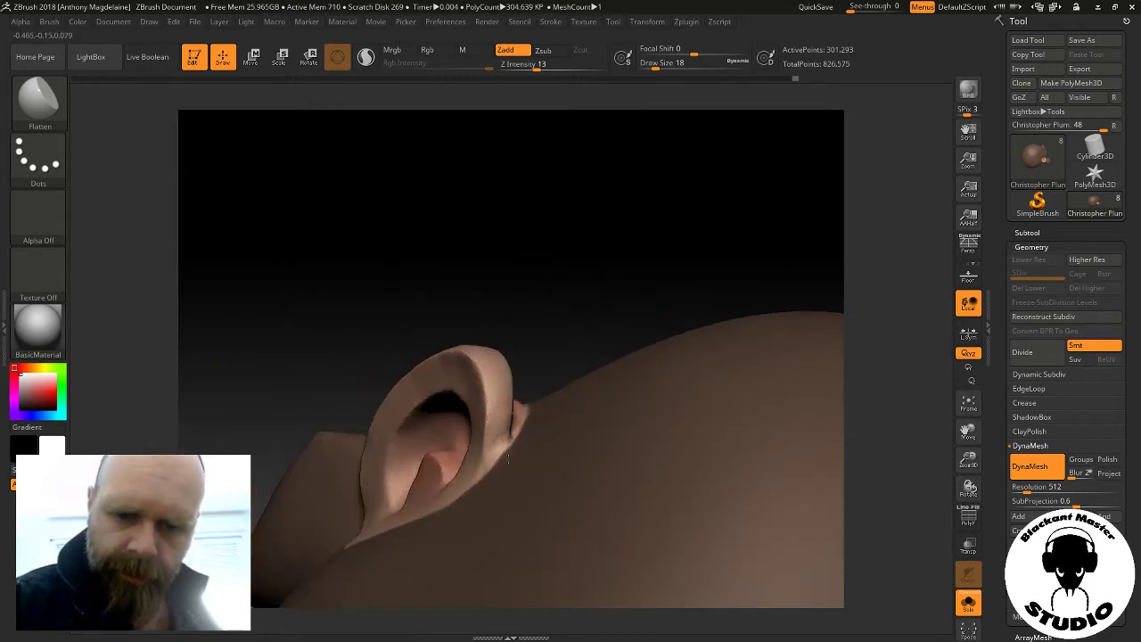
{"action": "mouse_move", "coordinate": [505, 459]}
{"action": "right_mouse_down"}
{"action": "mouse_move", "coordinate": [612, 318]}
{"action": "mouse_move", "coordinate": [505, 457]}
{"action": "right_mouse_up"}
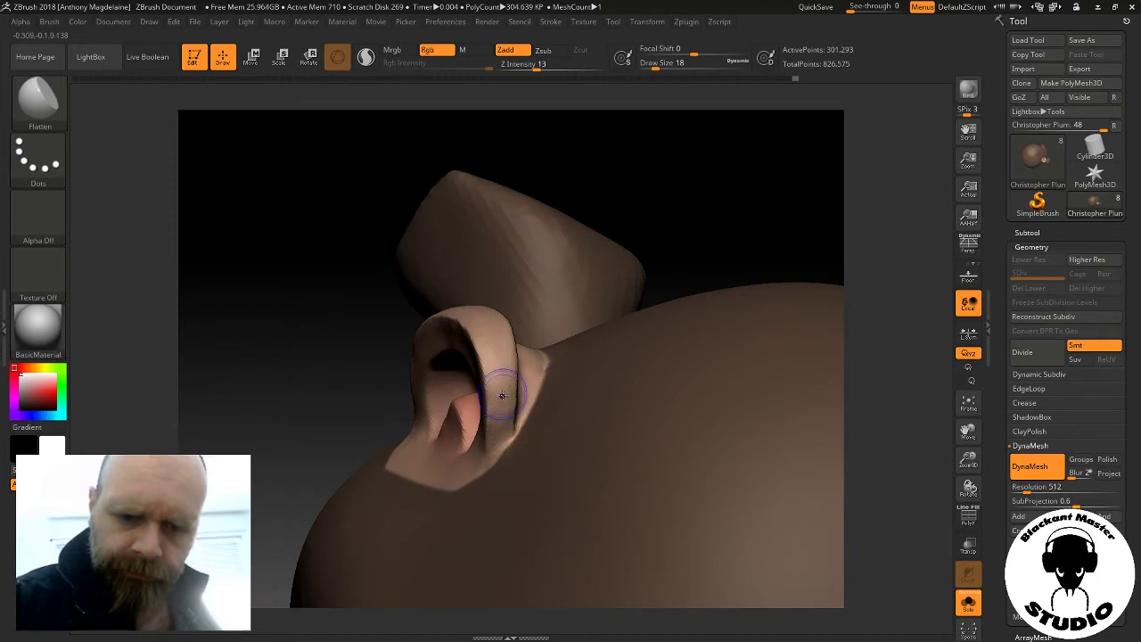
{"action": "mouse_move", "coordinate": [532, 419]}
{"action": "right_mouse_down"}
{"action": "mouse_move", "coordinate": [761, 200]}
{"action": "mouse_move", "coordinate": [794, 194]}
{"action": "mouse_move", "coordinate": [652, 288]}
{"action": "mouse_move", "coordinate": [537, 395]}
{"action": "right_mouse_up"}
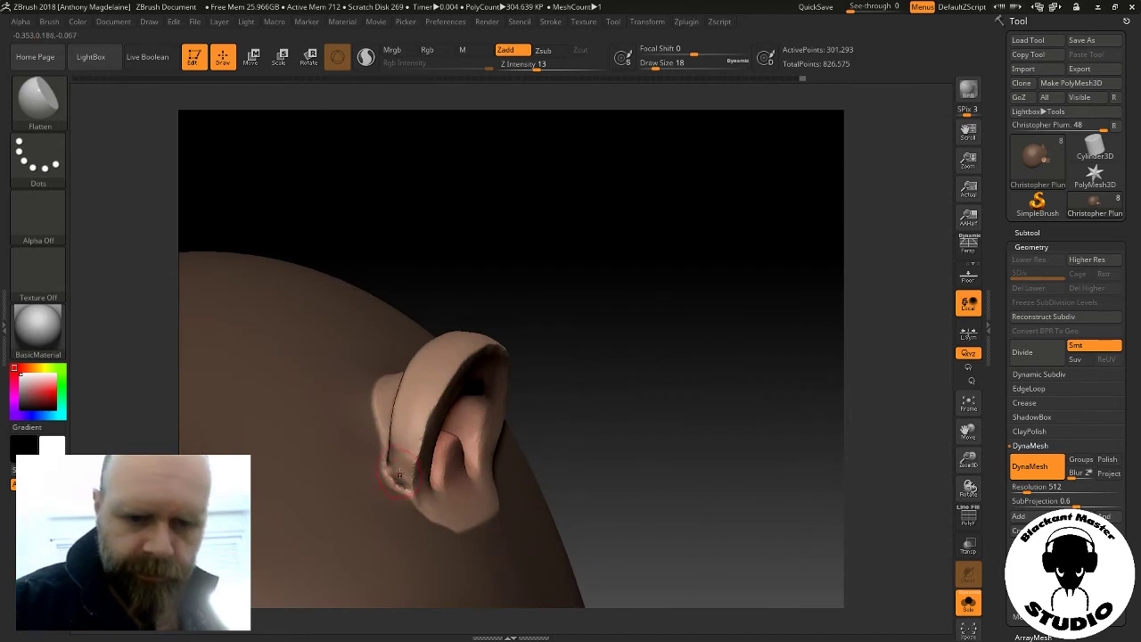
{"action": "key", "text": "shift"}
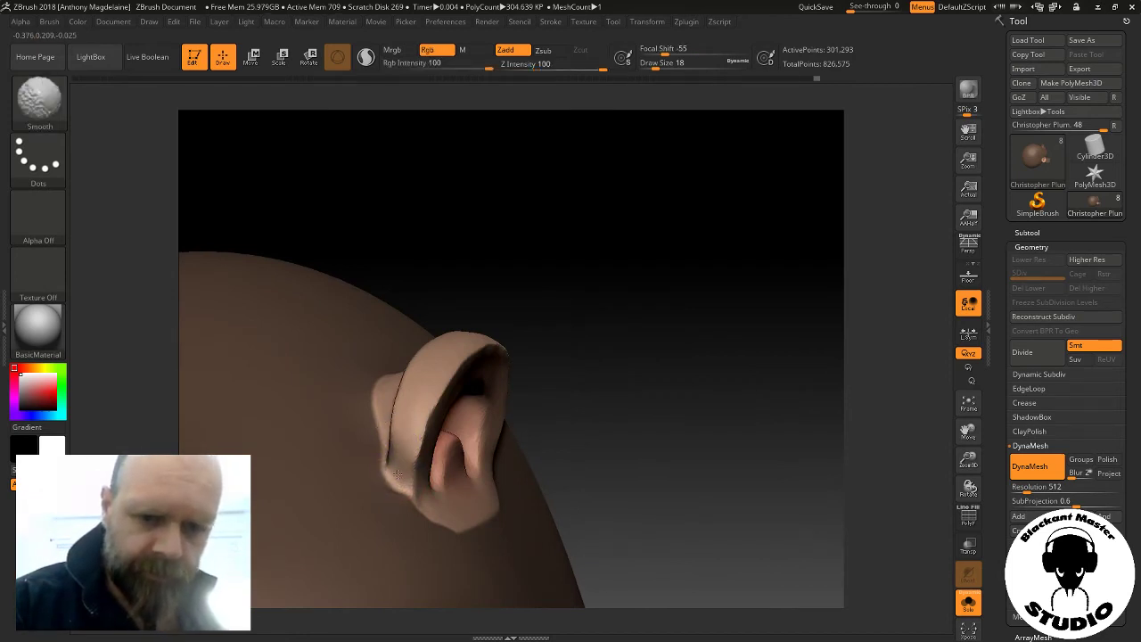
Keep smoothing the ear rim from side views, then frame the head and turn toward its back
{"action": "right_click_drag", "start_coordinate": [705, 311], "coordinate": [400, 461], "text": "shift"}
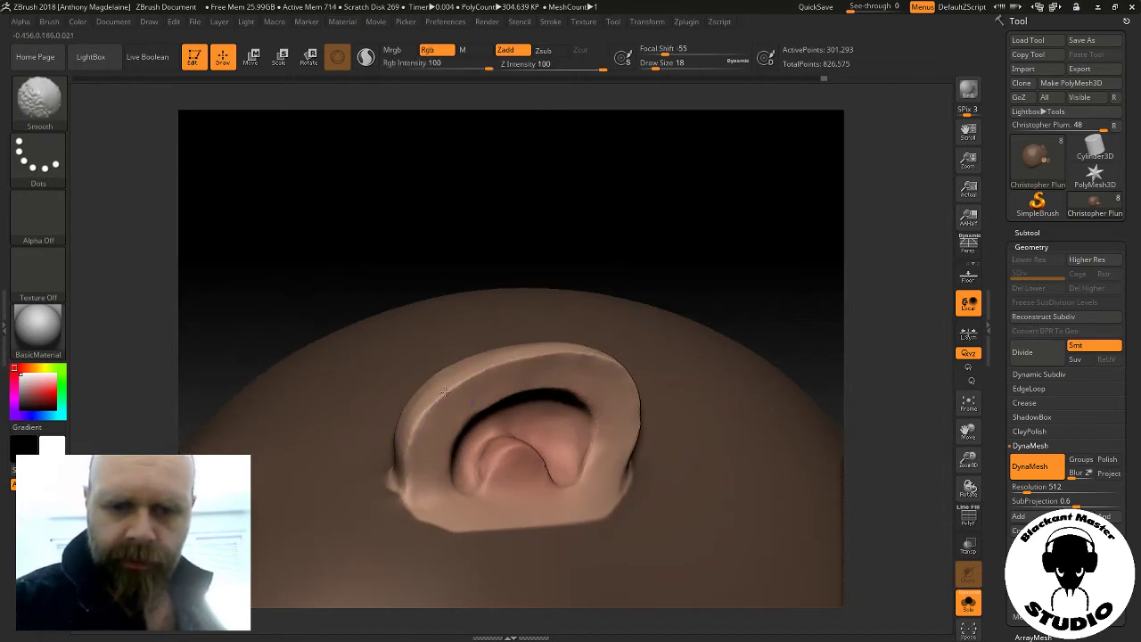
{"action": "right_click_drag", "start_coordinate": [706, 272], "coordinate": [577, 350]}
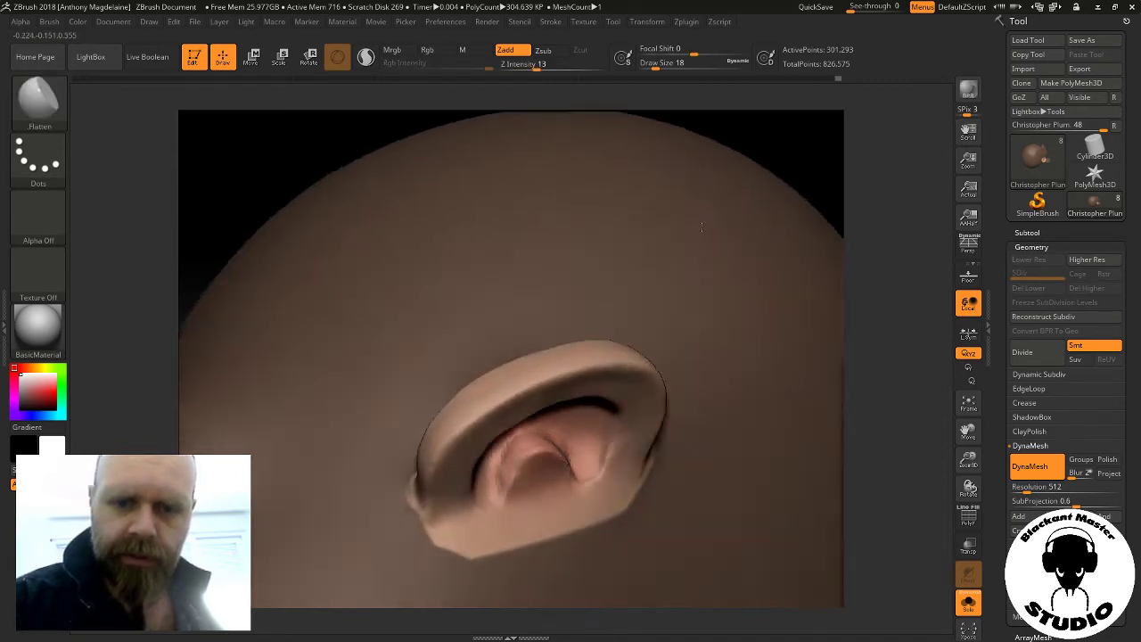
{"action": "mouse_move", "coordinate": [674, 247]}
{"action": "right_mouse_down"}
{"action": "mouse_move", "coordinate": [760, 354]}
{"action": "mouse_move", "coordinate": [518, 490]}
{"action": "right_mouse_up"}
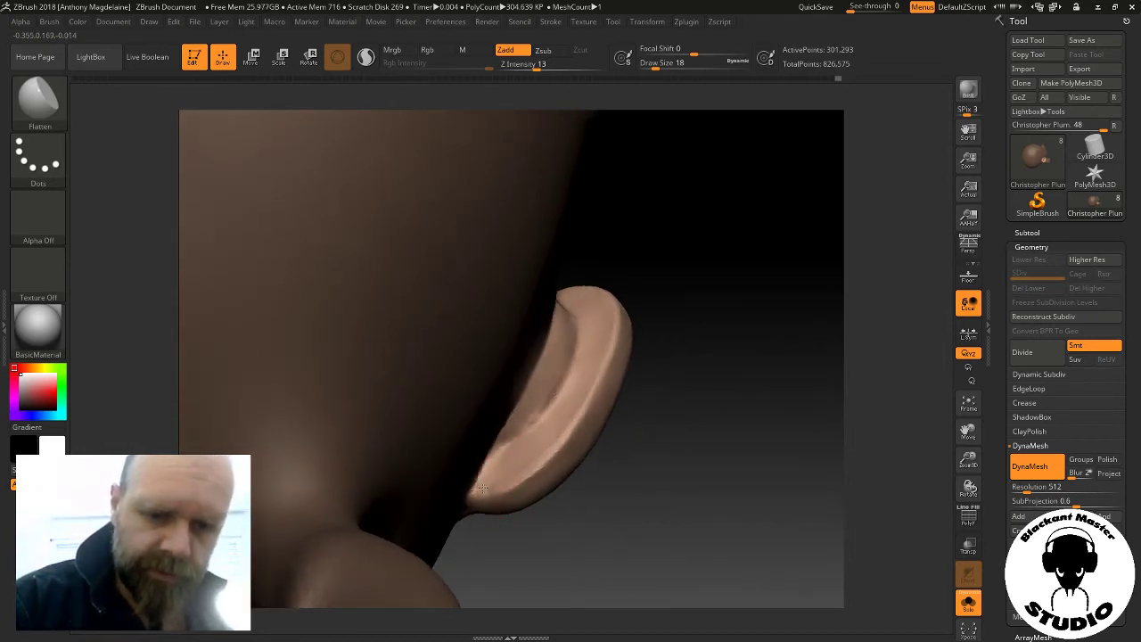
{"action": "right_click_drag", "start_coordinate": [653, 428], "coordinate": [503, 467]}
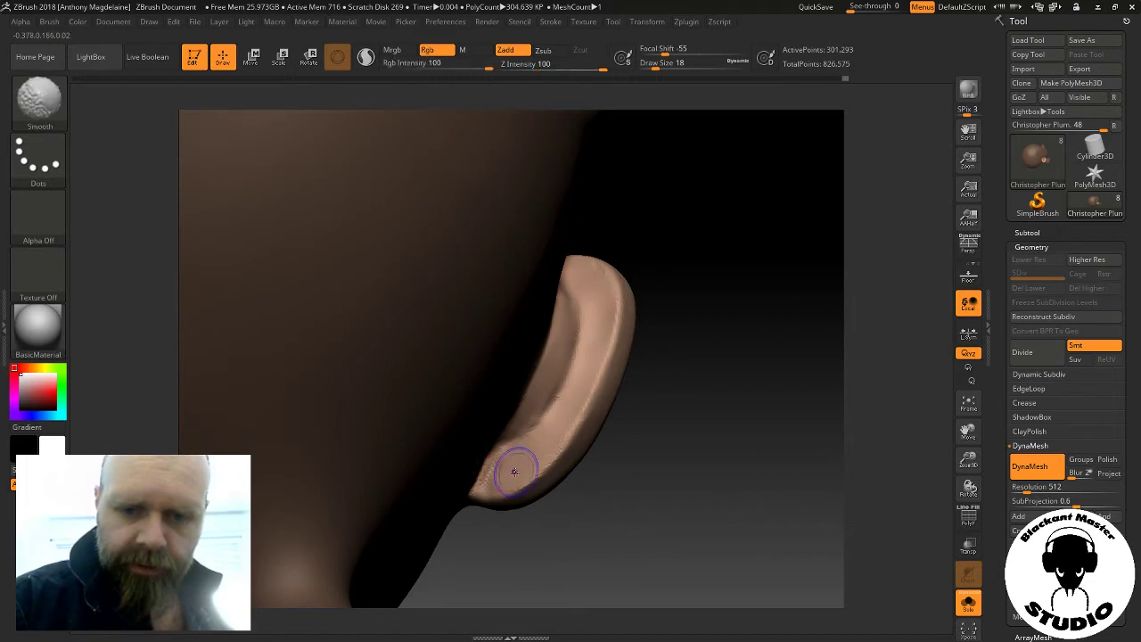
{"action": "left_click_drag", "start_coordinate": [565, 507], "coordinate": [597, 510]}
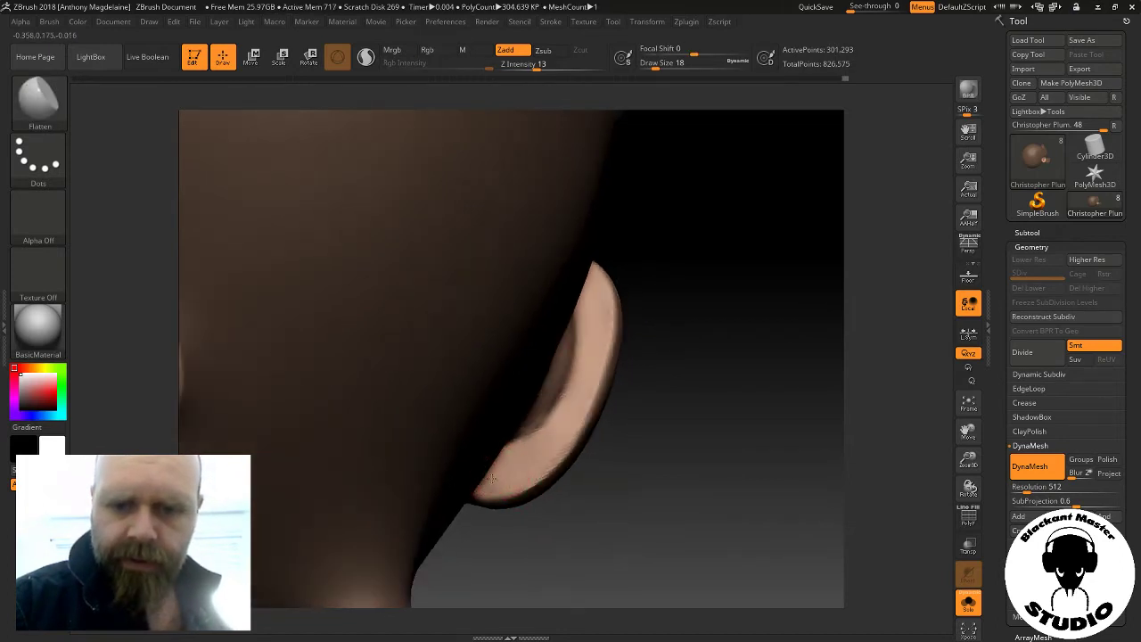
{"action": "left_click_drag", "start_coordinate": [683, 407], "coordinate": [561, 428]}
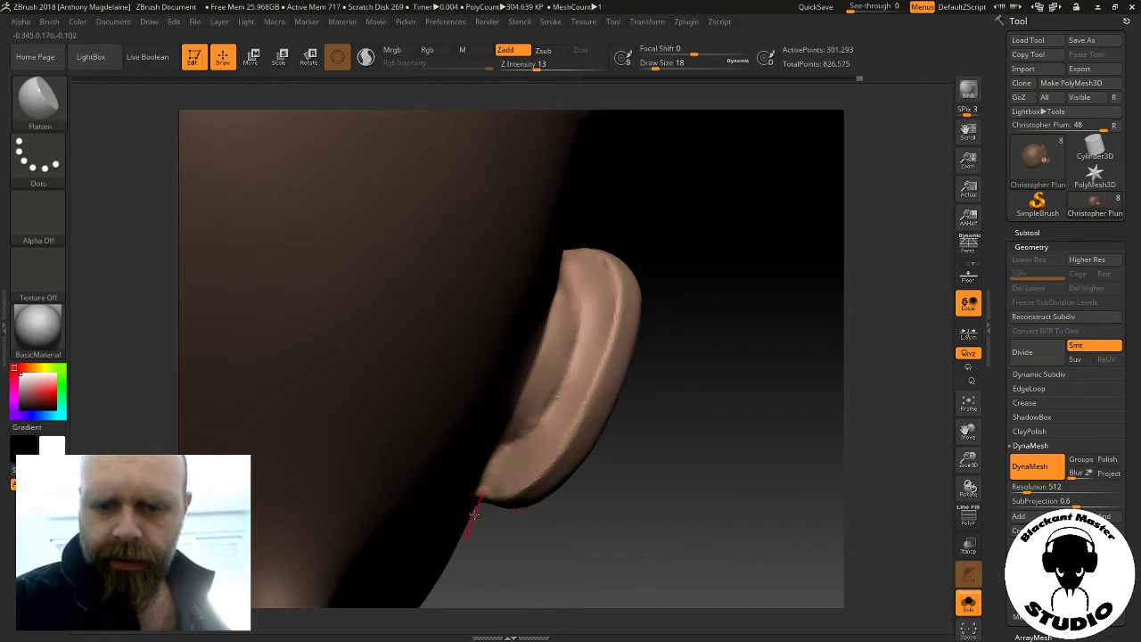
{"action": "key", "text": "shift"}
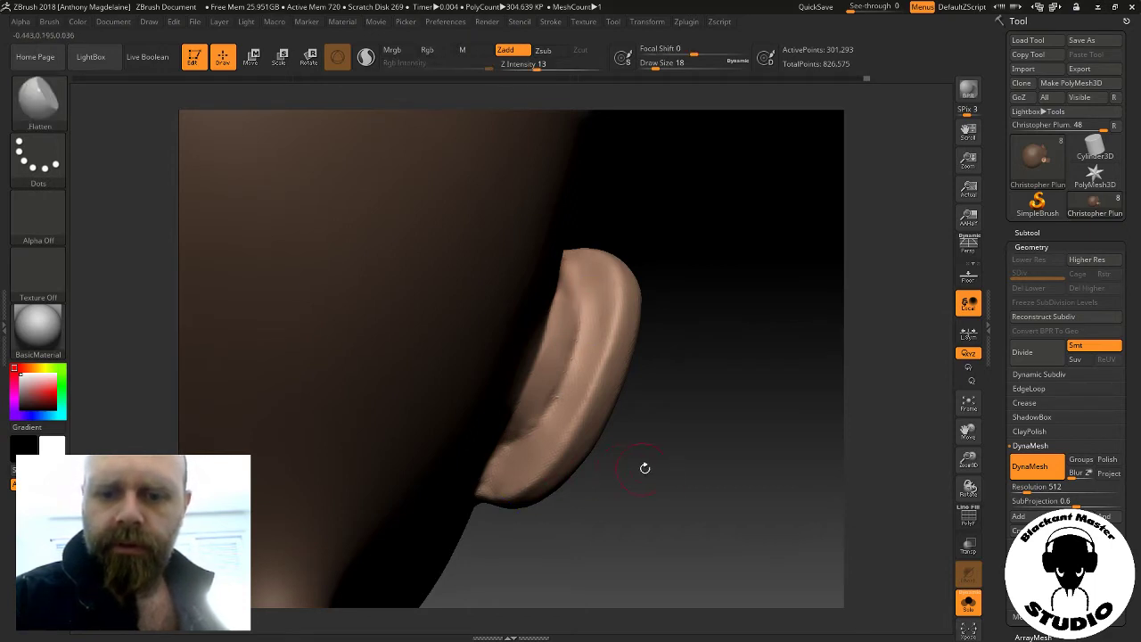
{"action": "mouse_move", "coordinate": [644, 466]}
{"action": "left_mouse_down"}
{"action": "mouse_move", "coordinate": [566, 406]}
{"action": "mouse_move", "coordinate": [629, 299]}
{"action": "left_mouse_up"}
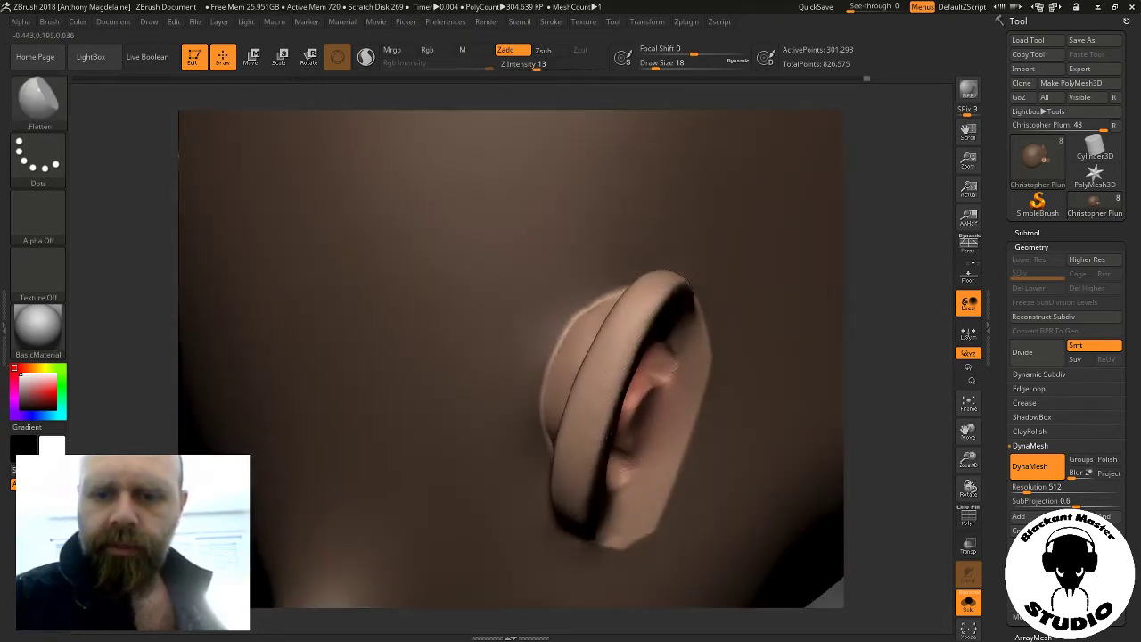
{"action": "key", "text": "shift"}
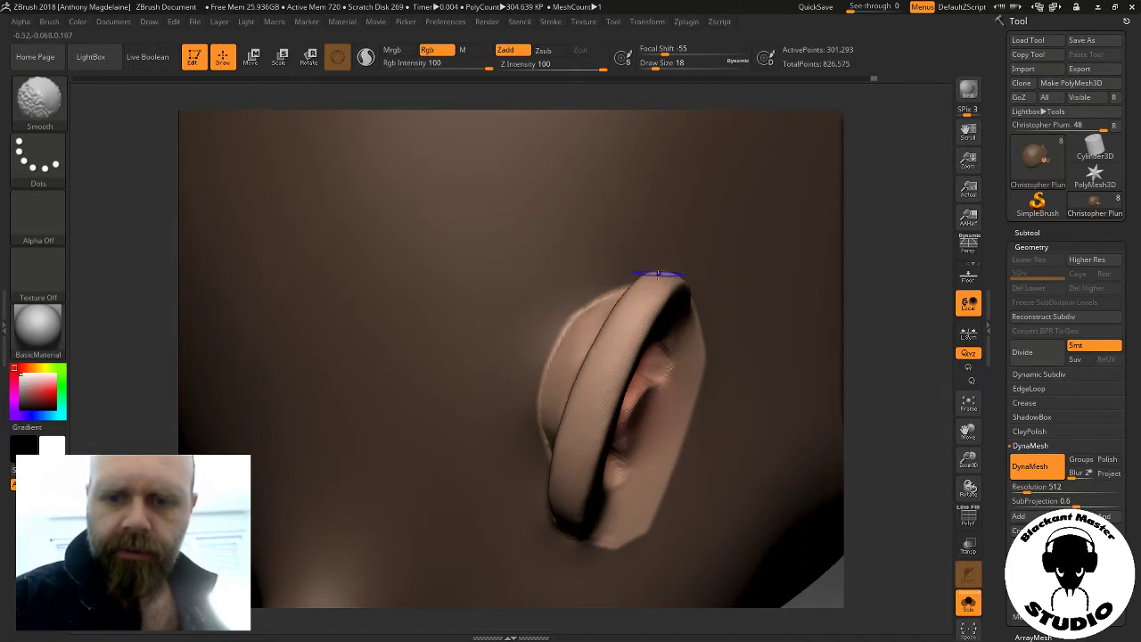
{"action": "mouse_move", "coordinate": [776, 321]}
{"action": "left_mouse_down"}
{"action": "mouse_move", "coordinate": [853, 220]}
{"action": "mouse_move", "coordinate": [851, 190]}
{"action": "left_mouse_up"}
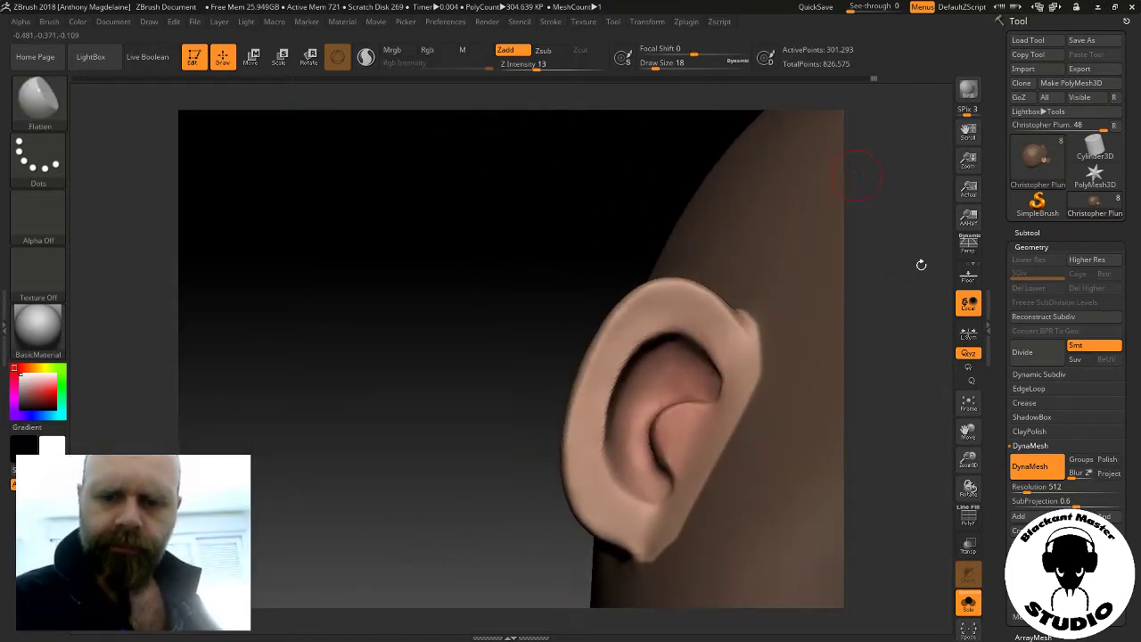
{"action": "left_click", "coordinate": [964, 411]}
{"action": "left_click_drag", "start_coordinate": [757, 471], "coordinate": [697, 473]}
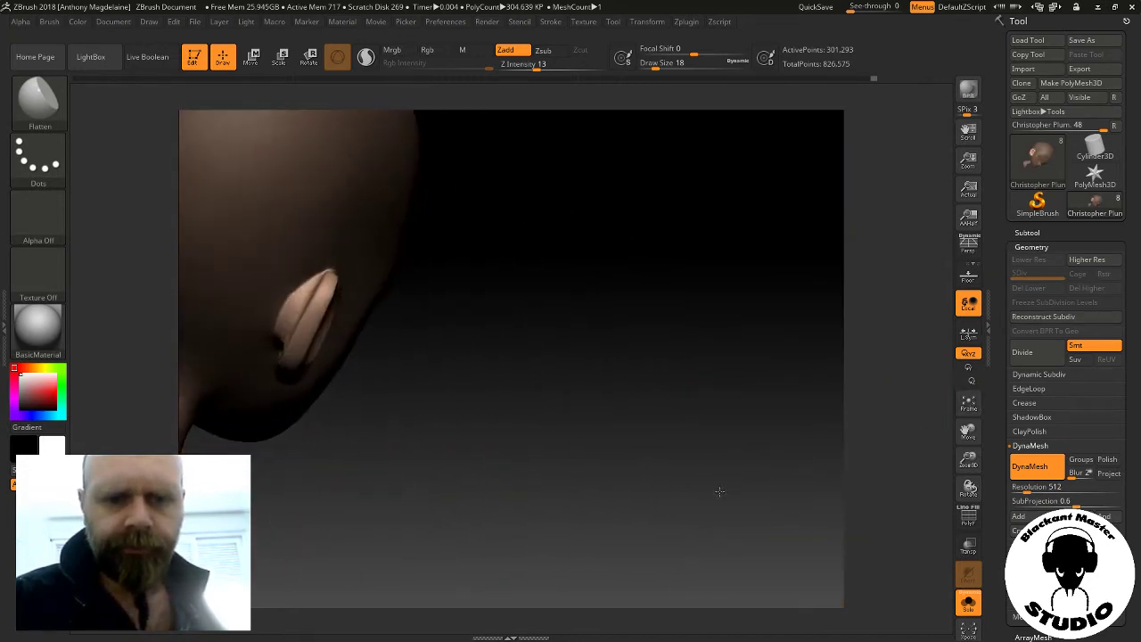
Shift-Smooth the second ear's lumpy surface and lower rim from several angles so it blends into the head
{"action": "left_click_drag", "start_coordinate": [523, 413], "coordinate": [794, 432]}
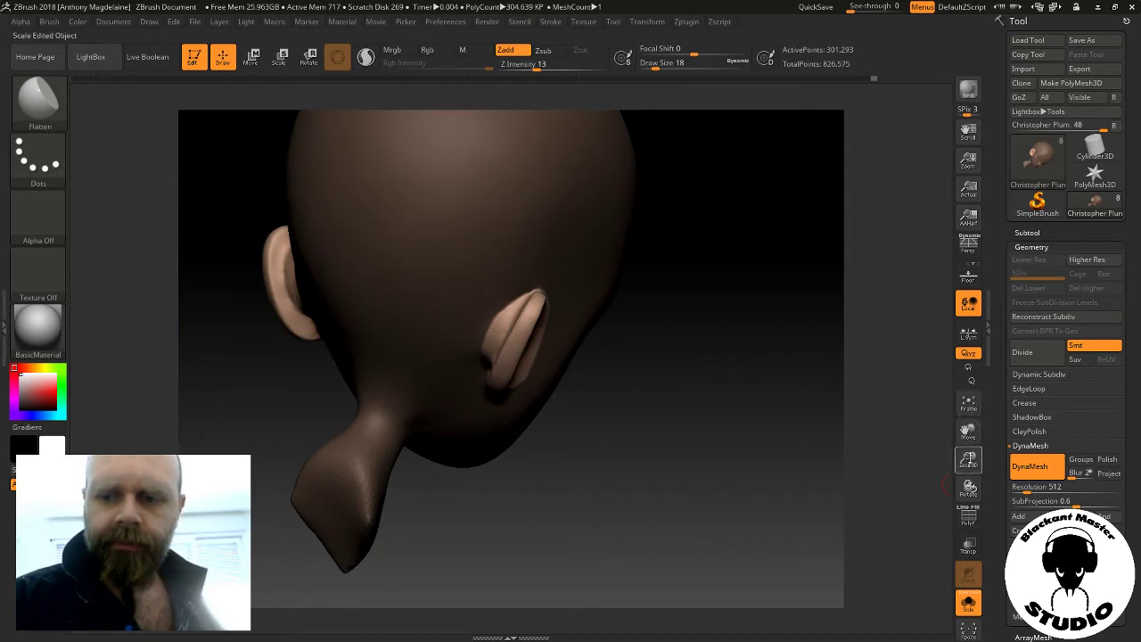
{"action": "left_click_drag", "start_coordinate": [969, 459], "coordinate": [963, 419]}
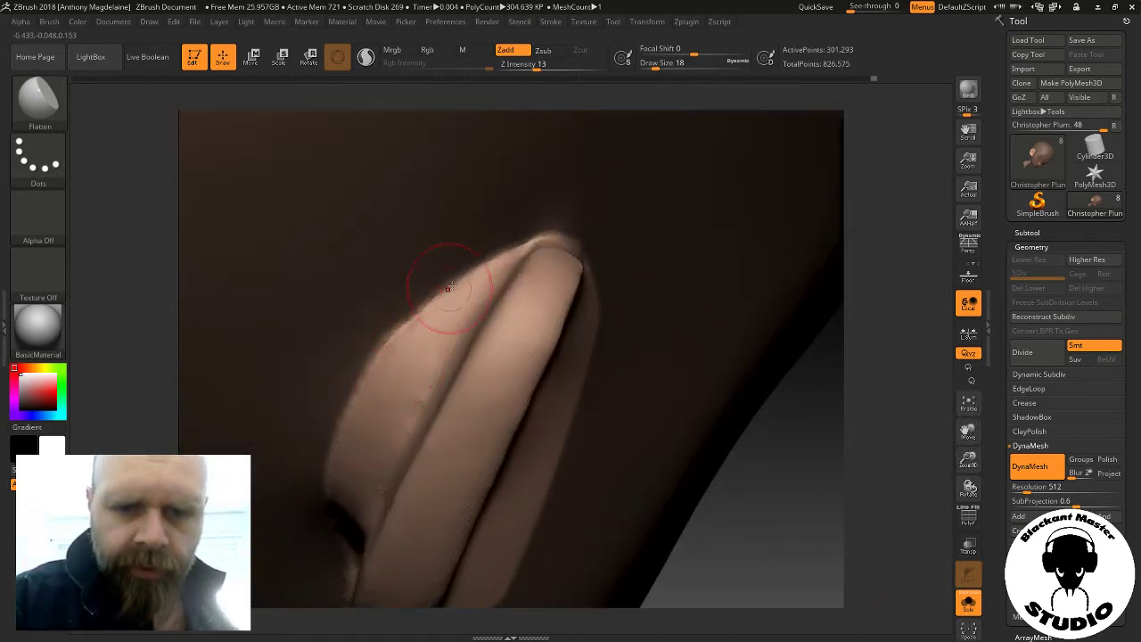
{"action": "left_click_drag", "start_coordinate": [858, 230], "coordinate": [805, 259]}
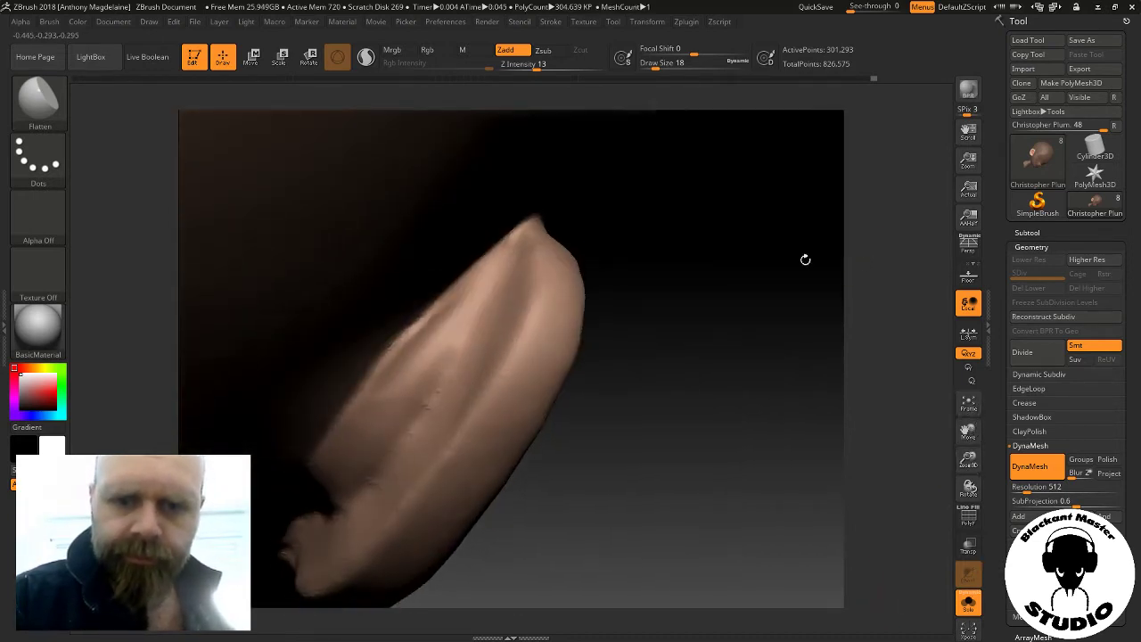
{"action": "left_click_drag", "start_coordinate": [453, 354], "coordinate": [426, 369], "text": "shift"}
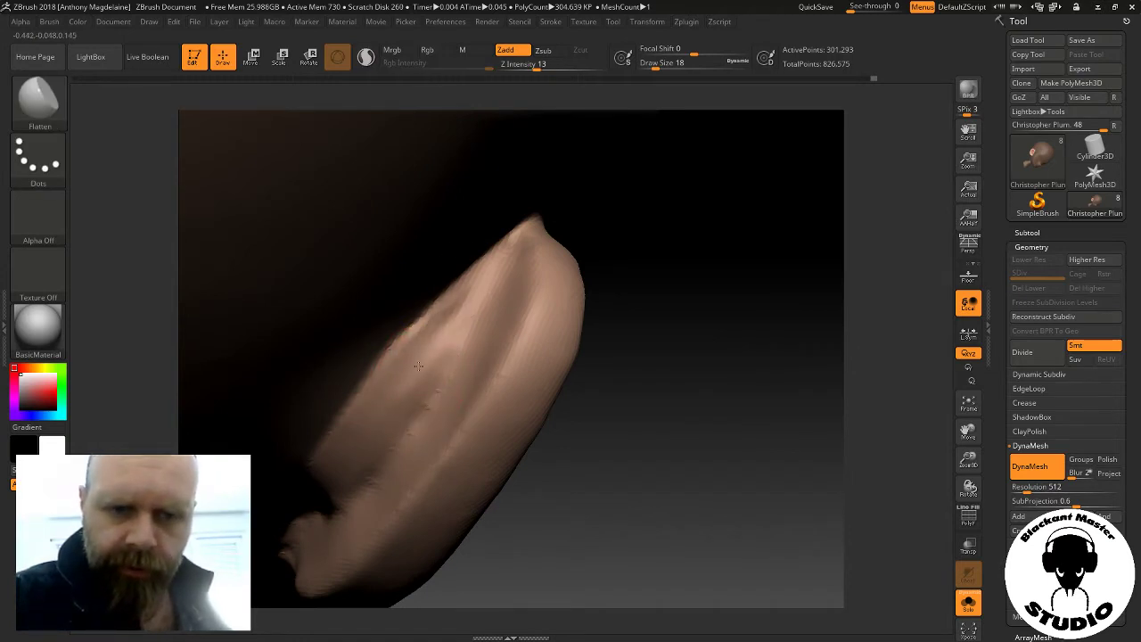
{"action": "left_click_drag", "start_coordinate": [452, 308], "coordinate": [404, 348], "text": "shift"}
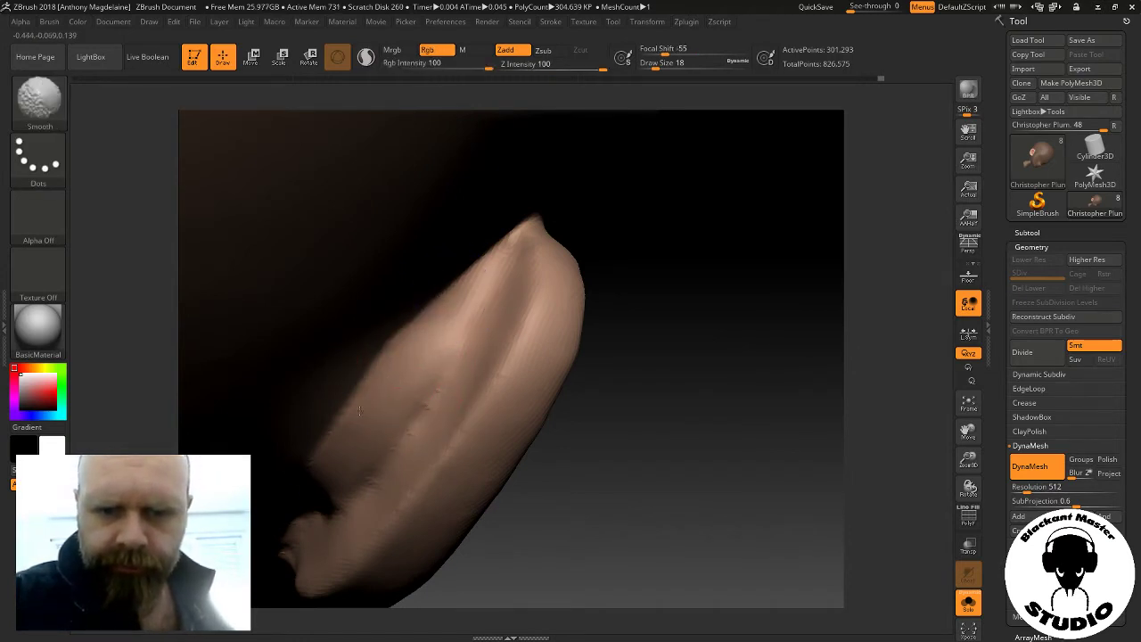
{"action": "left_click_drag", "start_coordinate": [598, 315], "coordinate": [302, 460]}
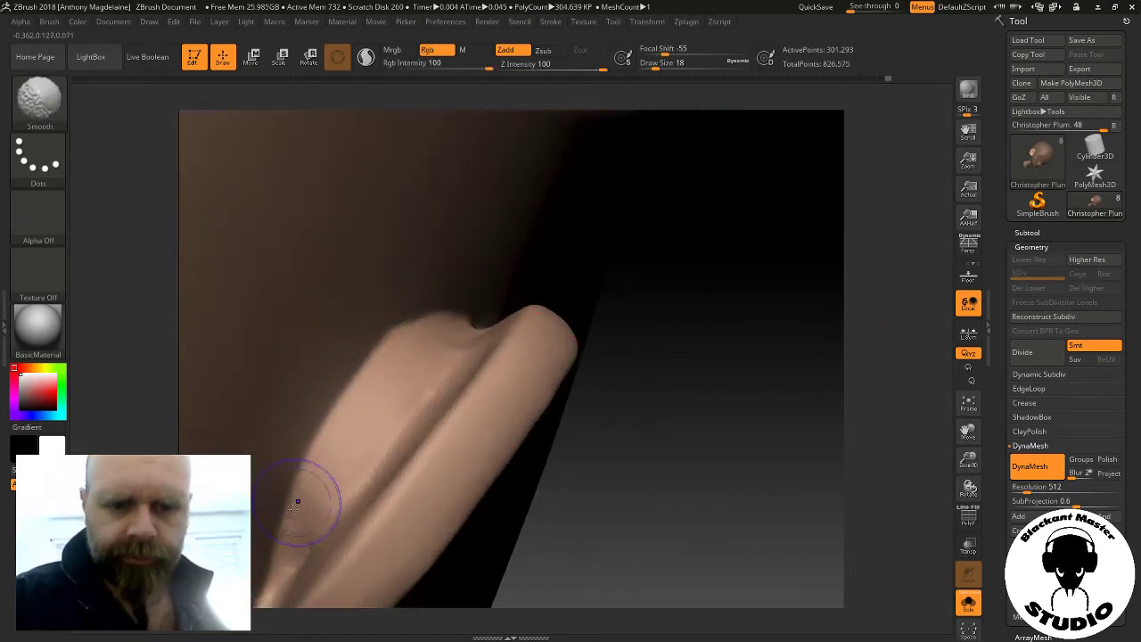
{"action": "left_click_drag", "start_coordinate": [752, 401], "coordinate": [741, 438], "text": "ctrl"}
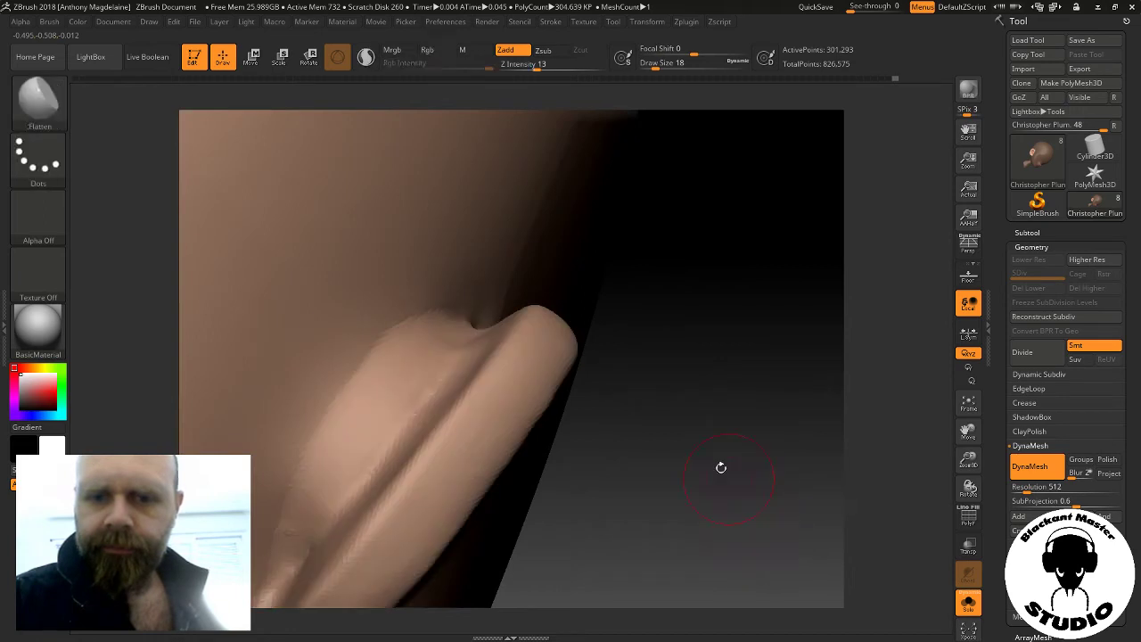
{"action": "key", "text": "shift"}
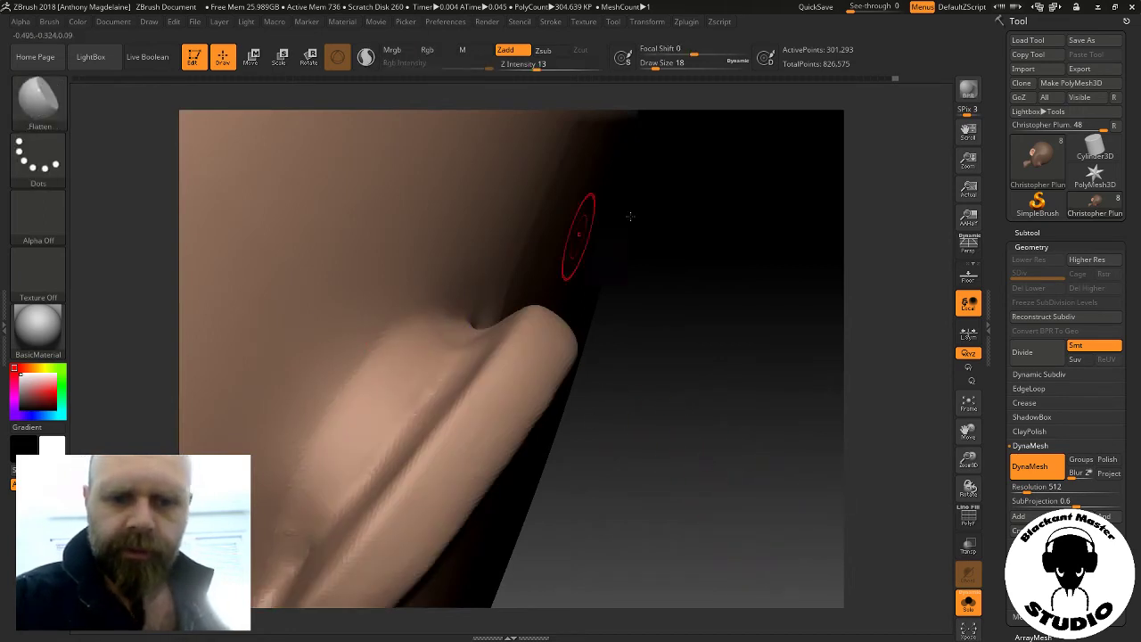
{"action": "left_click_drag", "start_coordinate": [573, 229], "coordinate": [481, 307]}
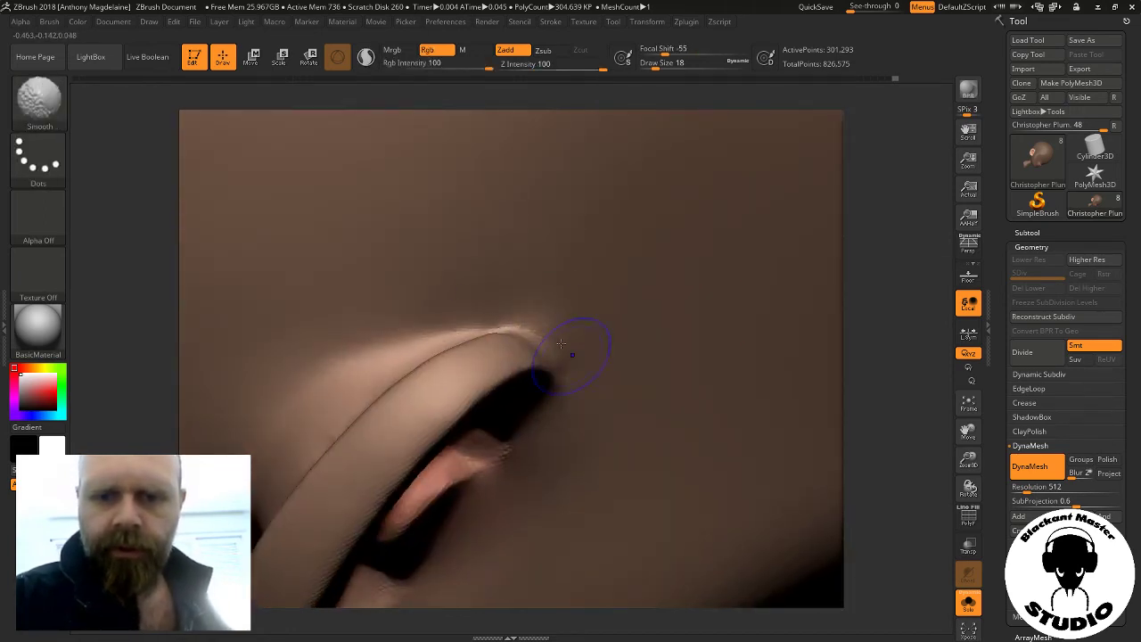
{"action": "mouse_move", "coordinate": [922, 461]}
{"action": "left_mouse_down"}
{"action": "mouse_move", "coordinate": [886, 458]}
{"action": "mouse_move", "coordinate": [910, 435]}
{"action": "mouse_move", "coordinate": [883, 428]}
{"action": "mouse_move", "coordinate": [680, 398]}
{"action": "mouse_move", "coordinate": [739, 466]}
{"action": "mouse_move", "coordinate": [741, 453]}
{"action": "mouse_move", "coordinate": [723, 459]}
{"action": "left_mouse_up"}
Pick the Slash3 (Zsub) brush and carve a sharp crease into the inner ear
{"action": "key", "text": "b"}
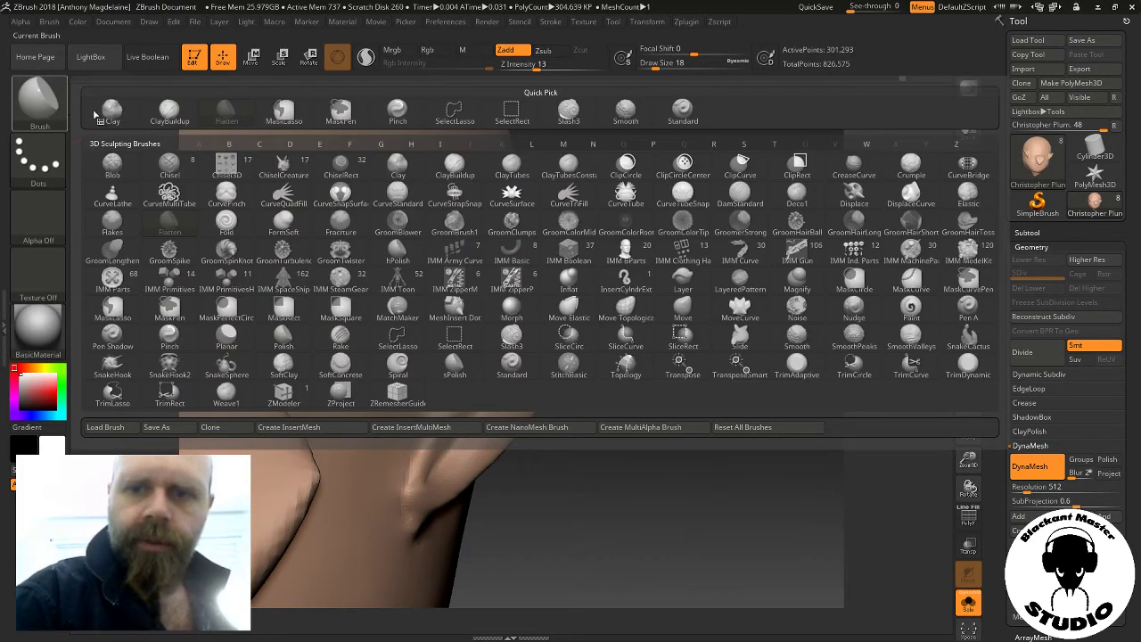
{"action": "left_click", "coordinate": [568, 111]}
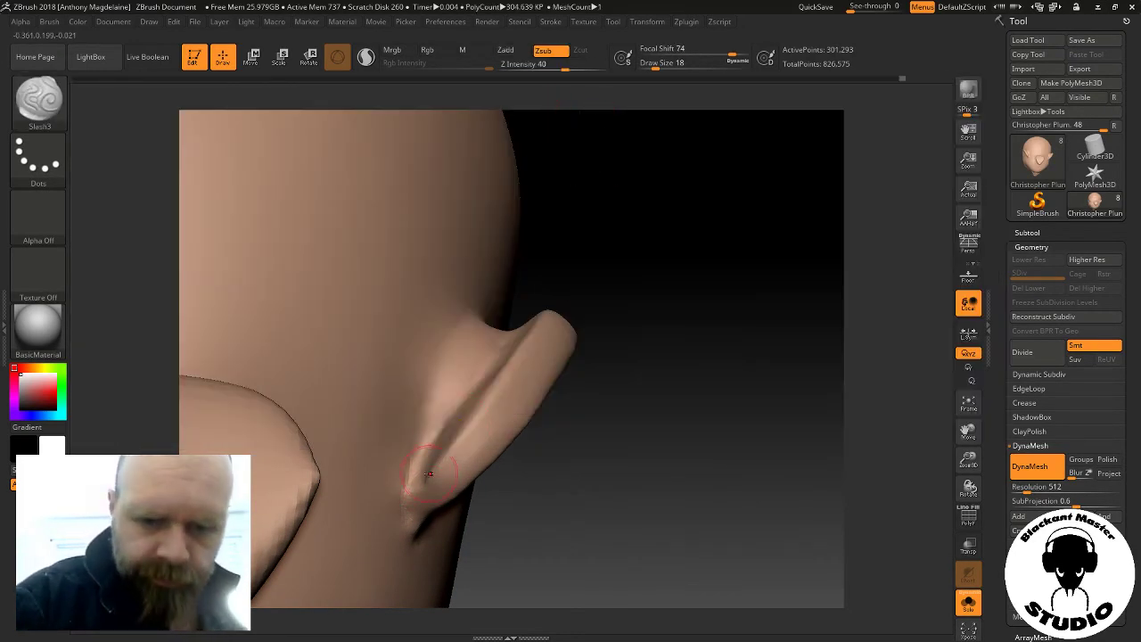
{"action": "left_click_drag", "start_coordinate": [470, 434], "coordinate": [419, 479]}
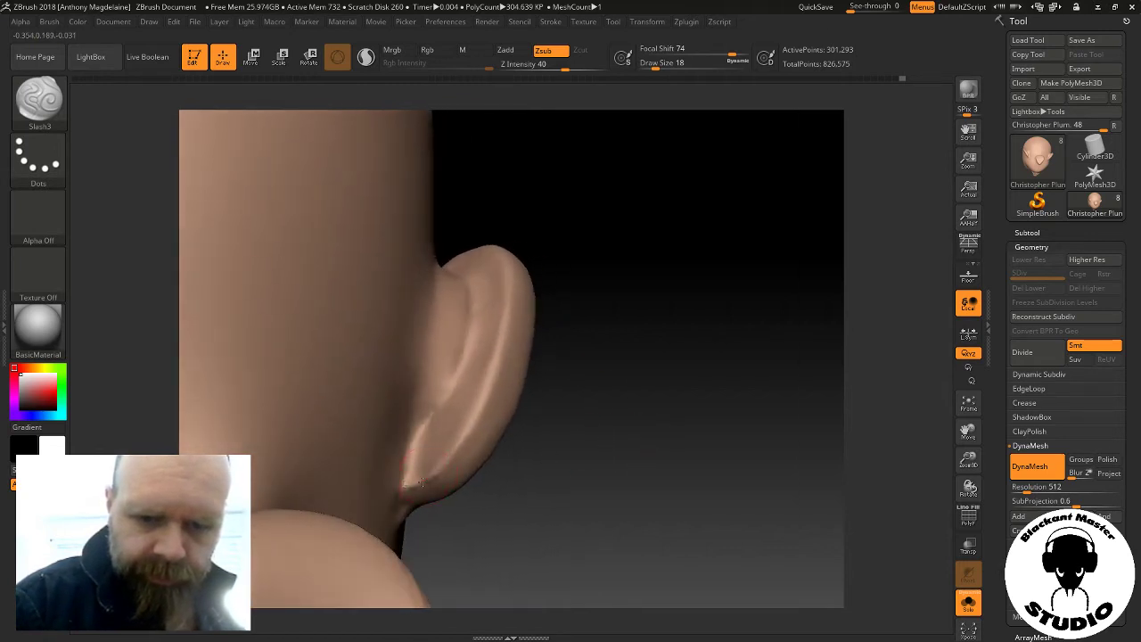
{"action": "key", "text": "shift"}
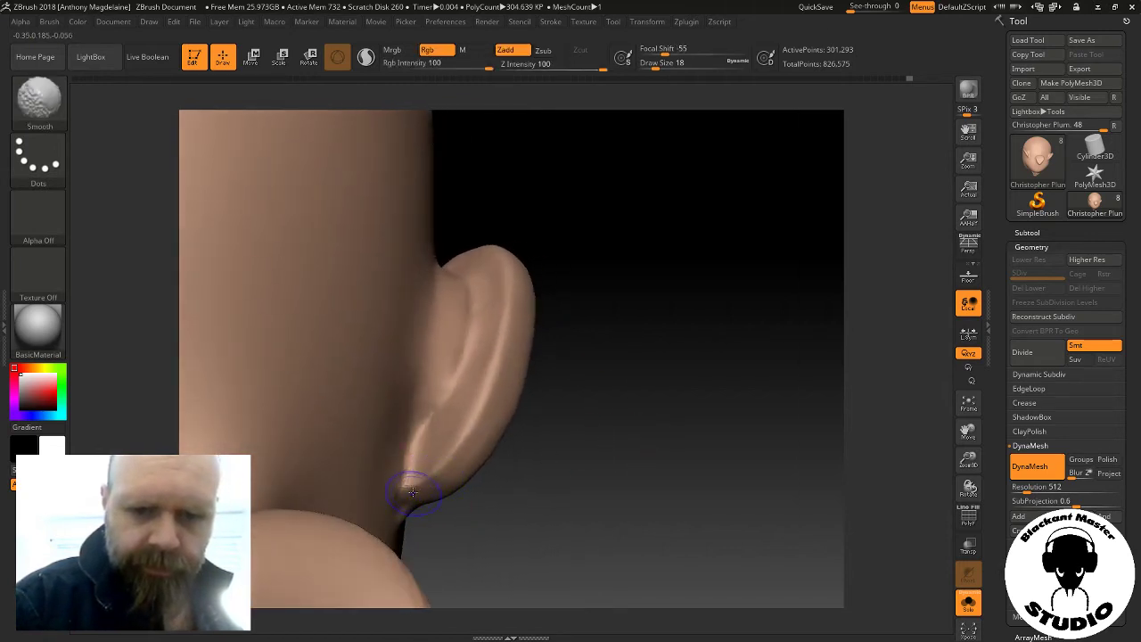
{"action": "mouse_move", "coordinate": [665, 484]}
{"action": "left_mouse_down"}
{"action": "mouse_move", "coordinate": [886, 250]}
{"action": "mouse_move", "coordinate": [927, 262]}
{"action": "mouse_move", "coordinate": [887, 356]}
{"action": "left_mouse_up"}
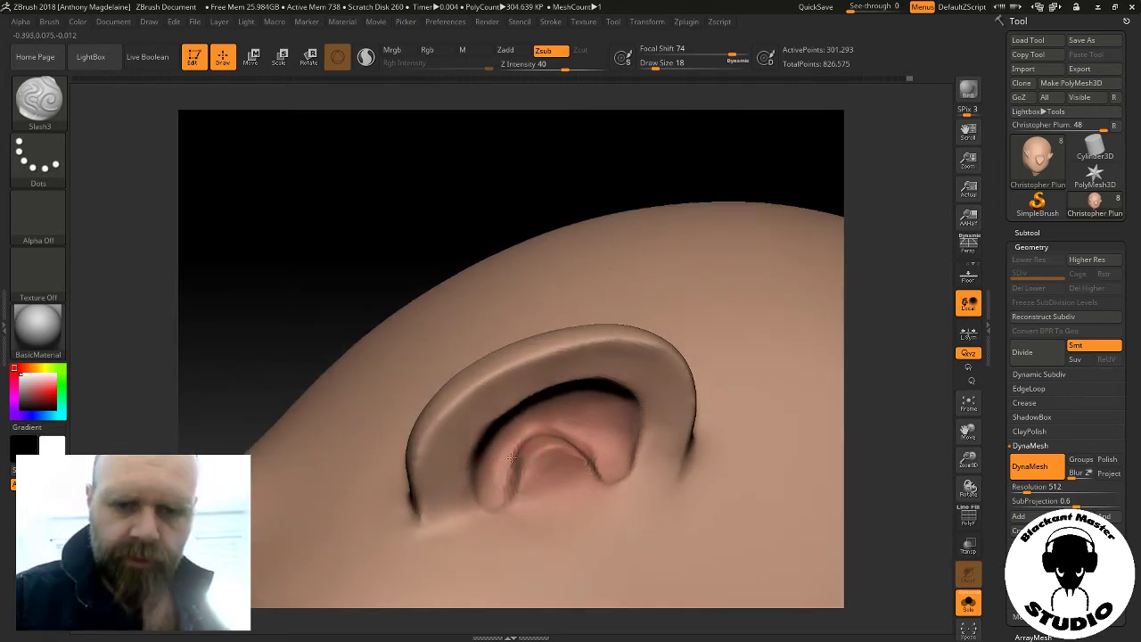
{"action": "key", "text": "ctrl"}
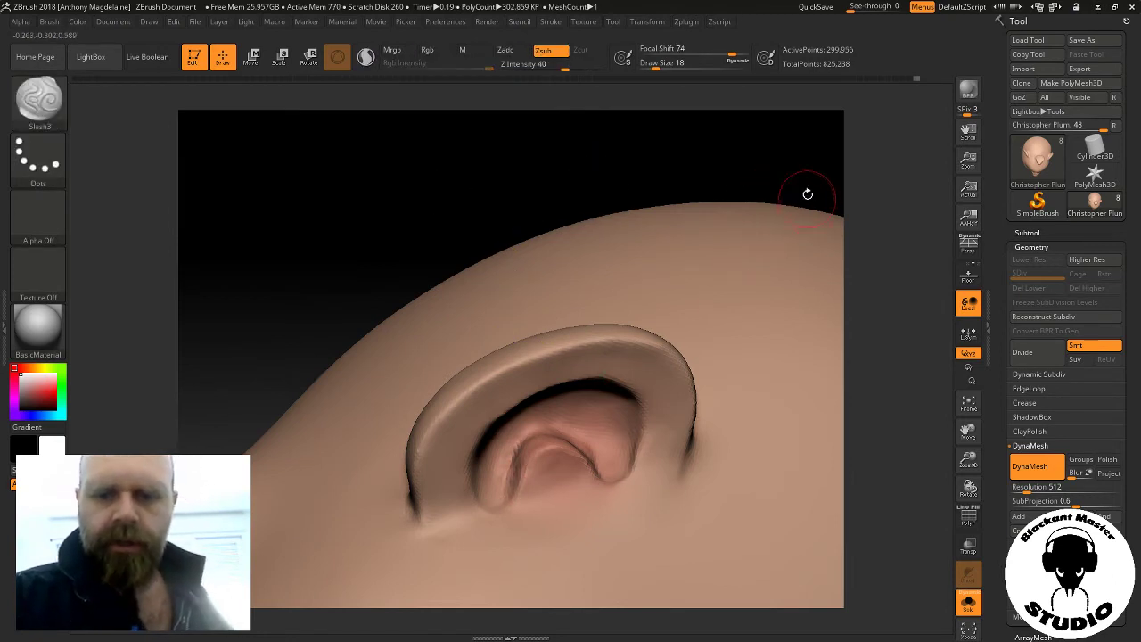
{"action": "mouse_move", "coordinate": [808, 193]}
{"action": "left_mouse_down"}
{"action": "mouse_move", "coordinate": [764, 181]}
{"action": "mouse_move", "coordinate": [794, 194]}
{"action": "mouse_move", "coordinate": [800, 184]}
{"action": "mouse_move", "coordinate": [774, 190]}
{"action": "left_mouse_up"}
{"action": "mouse_move", "coordinate": [586, 443]}
{"action": "left_mouse_down"}
{"action": "mouse_move", "coordinate": [589, 464]}
{"action": "mouse_move", "coordinate": [546, 432]}
{"action": "left_mouse_up"}
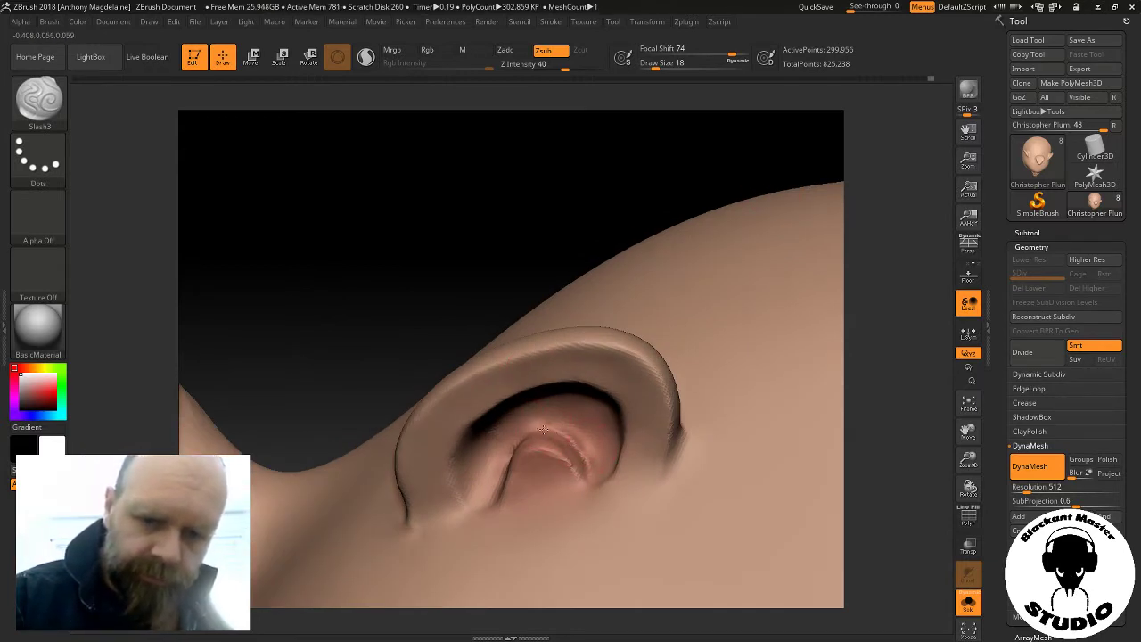
Shift-Smooth the ear's outer rim and lower inner fold so the crease blends in
{"action": "left_click_drag", "start_coordinate": [591, 217], "coordinate": [625, 267]}
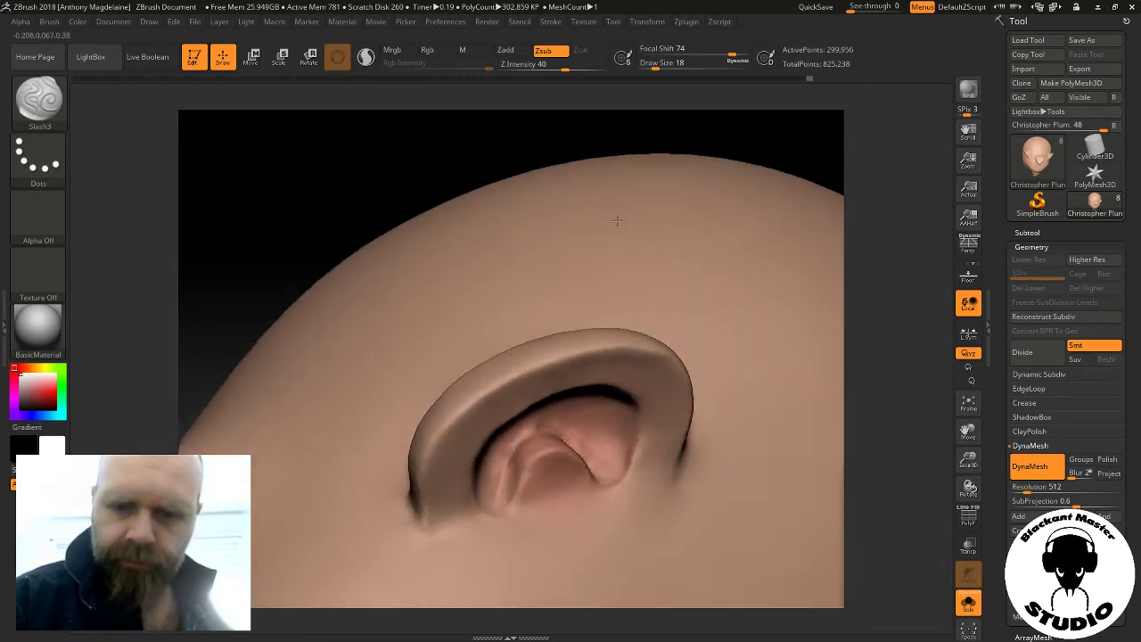
{"action": "mouse_move", "coordinate": [624, 374]}
{"action": "left_mouse_down", "text": "shift"}
{"action": "mouse_move", "coordinate": [584, 429]}
{"action": "mouse_move", "coordinate": [591, 453]}
{"action": "left_mouse_up", "text": "shift"}
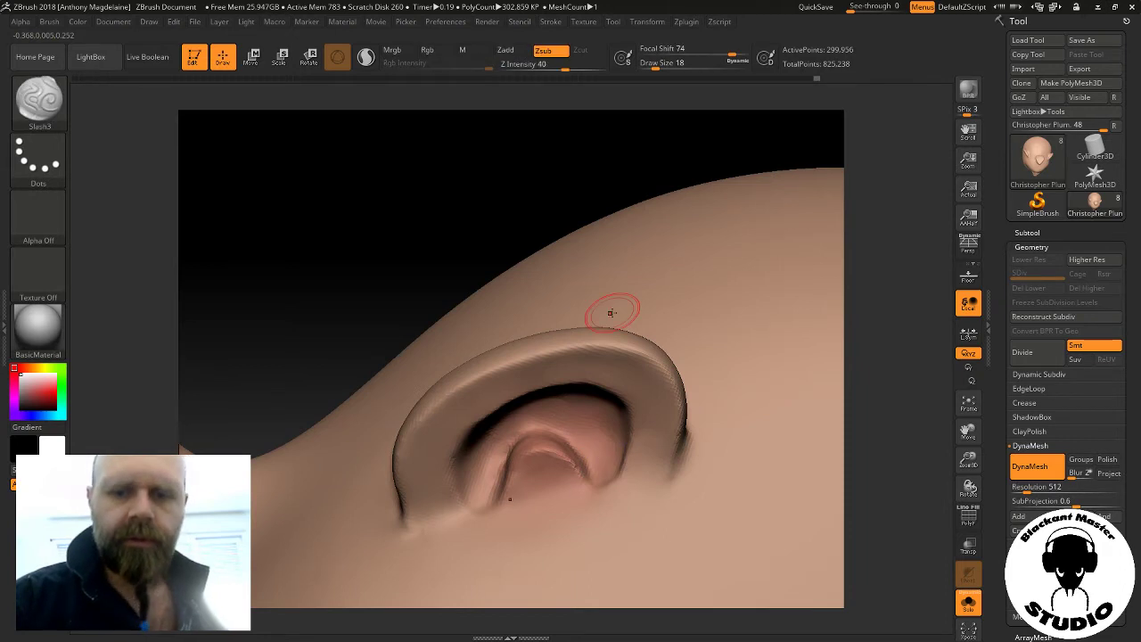
{"action": "left_click_drag", "start_coordinate": [896, 346], "coordinate": [829, 348]}
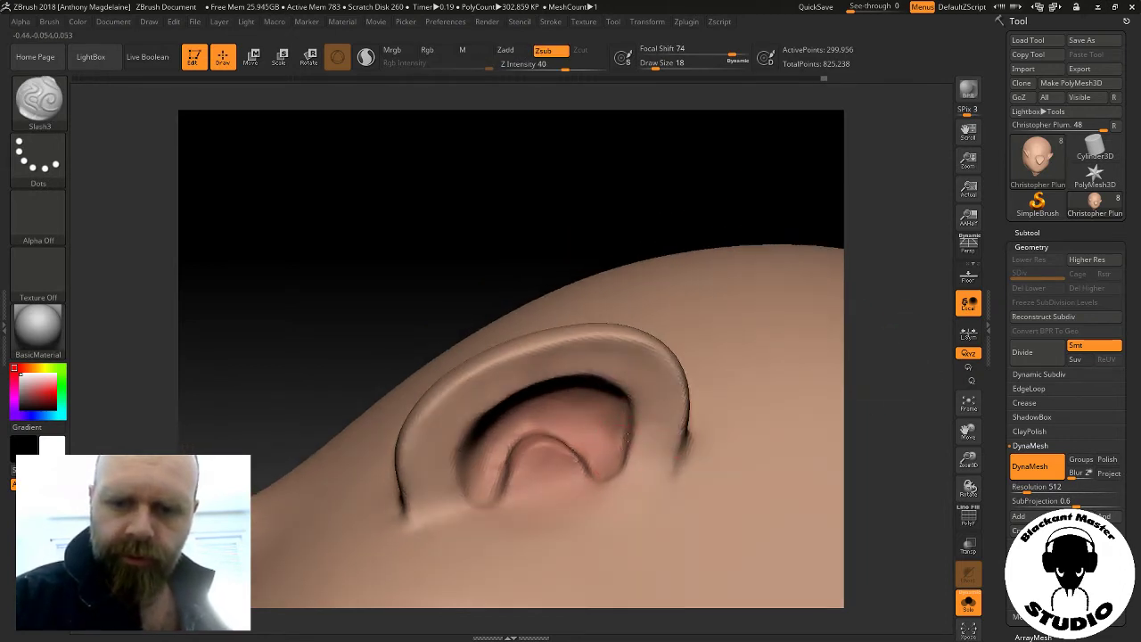
{"action": "left_click_drag", "start_coordinate": [784, 231], "coordinate": [769, 191]}
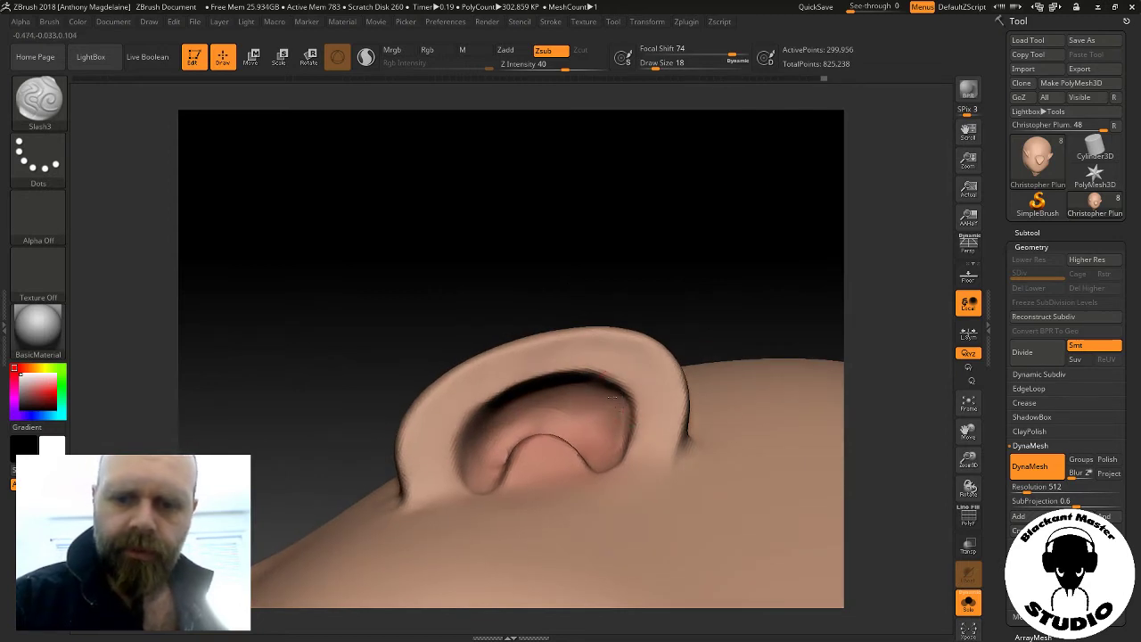
{"action": "key", "text": "shift"}
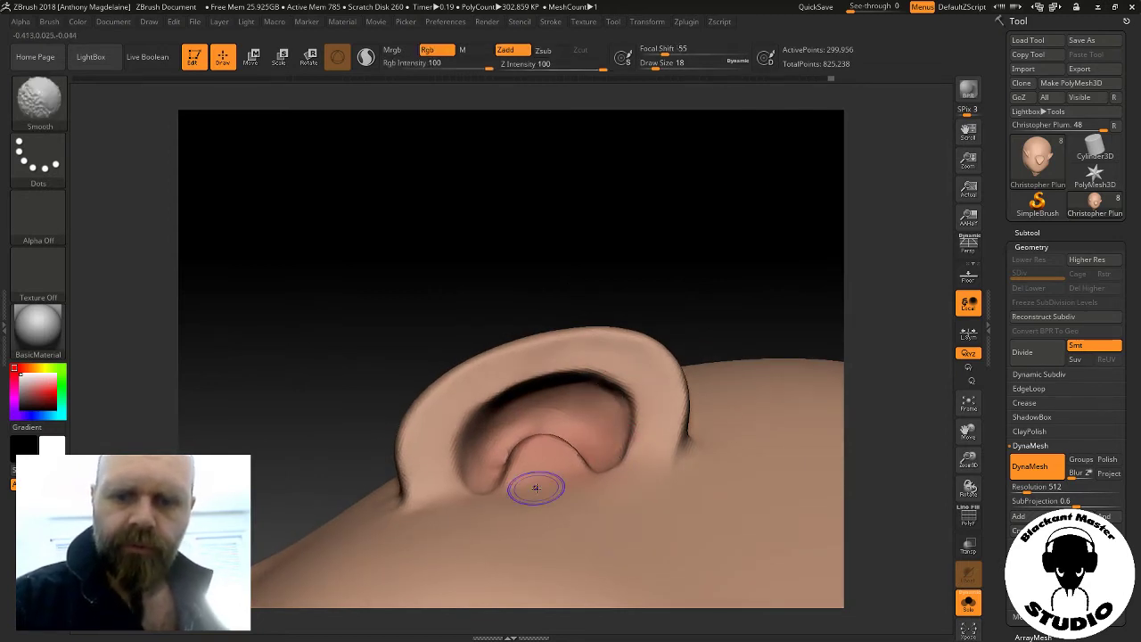
{"action": "left_click_drag", "start_coordinate": [752, 264], "coordinate": [629, 375]}
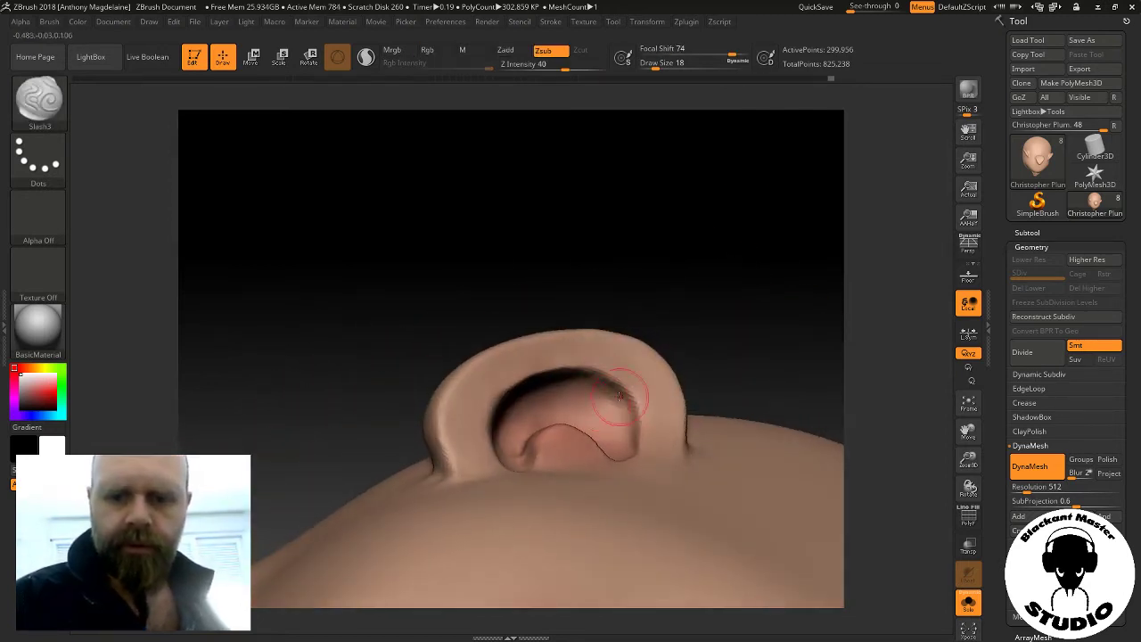
{"action": "key", "text": "shift"}
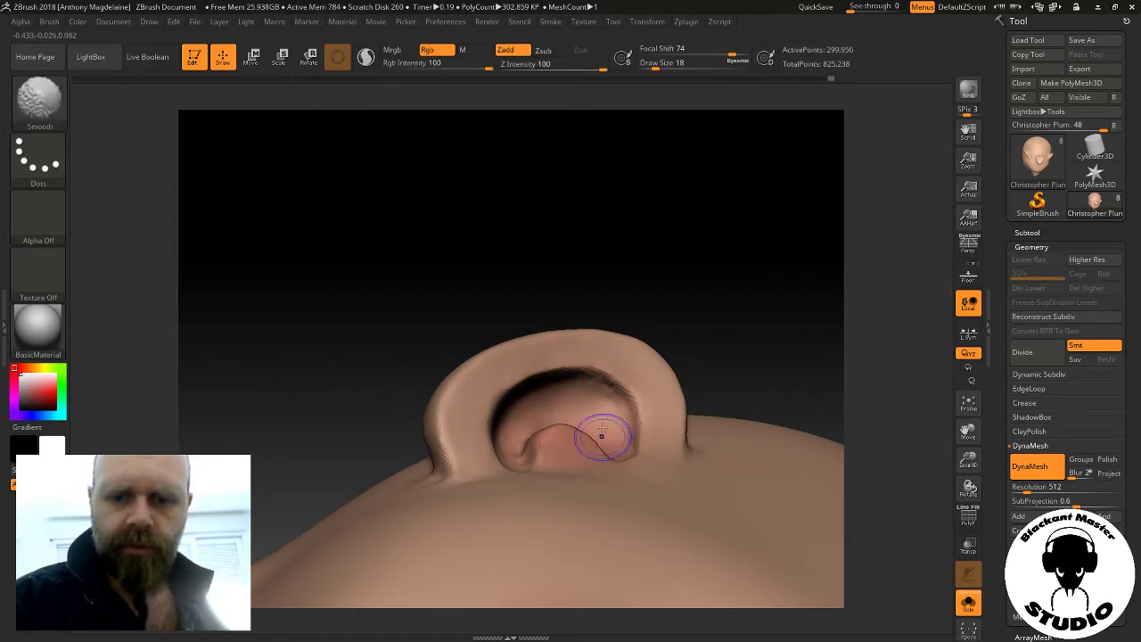
{"action": "left_click_drag", "start_coordinate": [741, 262], "coordinate": [731, 272]}
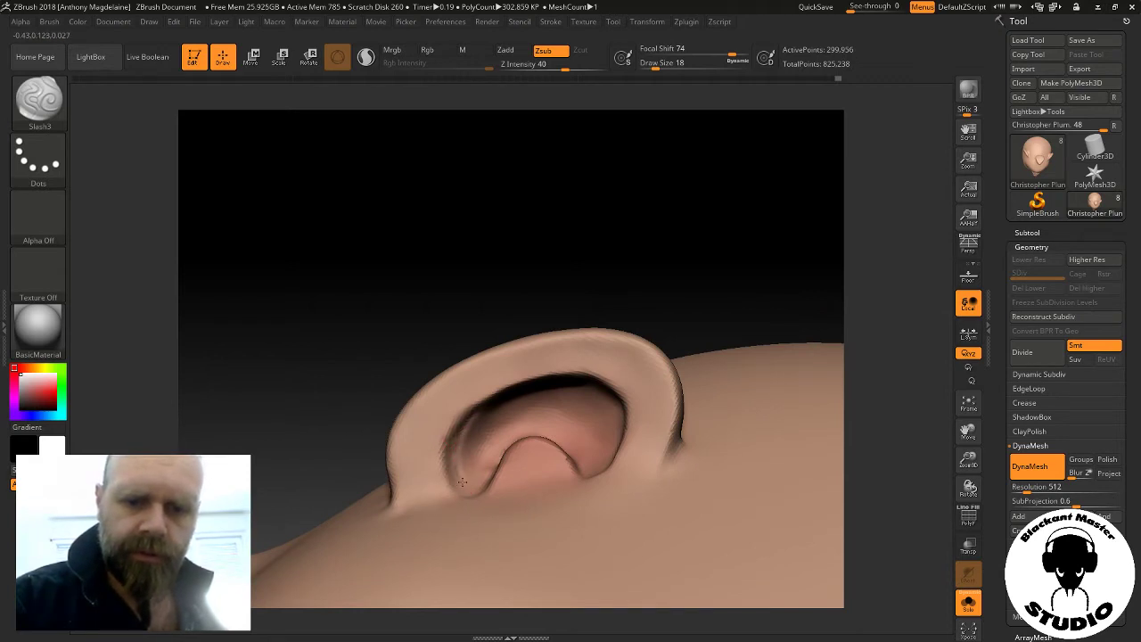
{"action": "key", "text": "shift"}
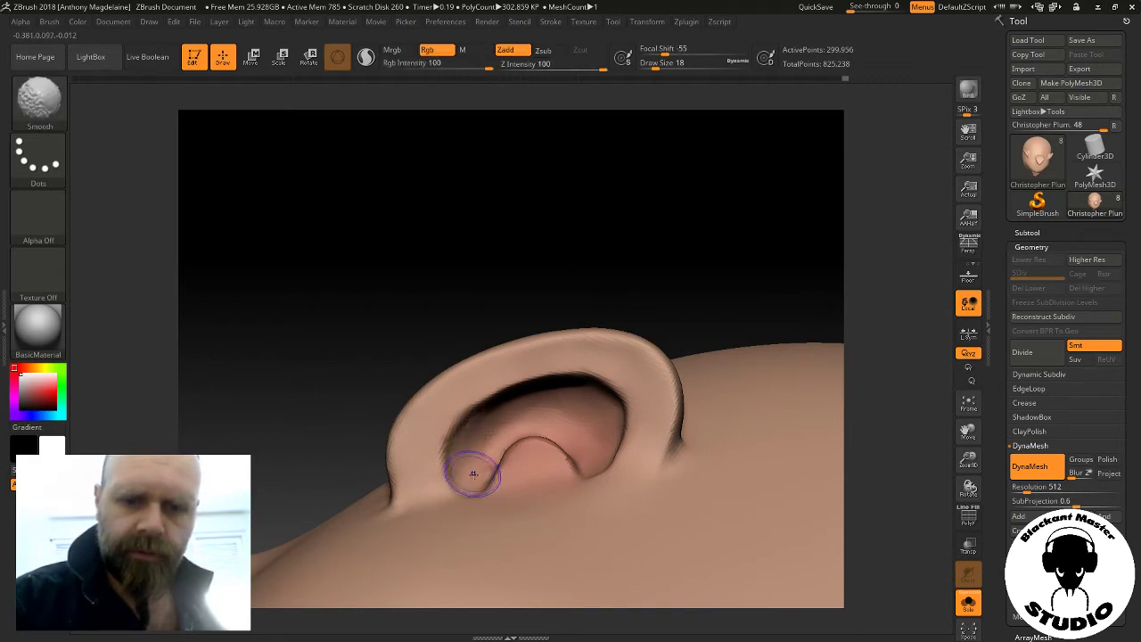
{"action": "left_click_drag", "start_coordinate": [472, 473], "coordinate": [504, 450], "text": "shift"}
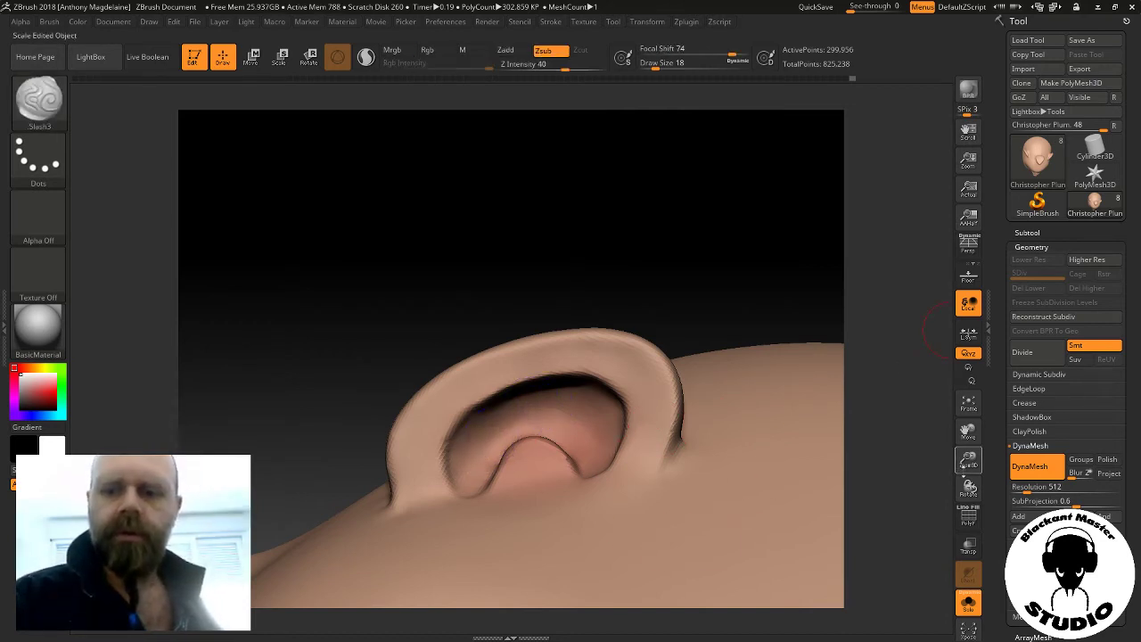
{"action": "mouse_move", "coordinate": [931, 330]}
{"action": "left_mouse_down"}
{"action": "mouse_move", "coordinate": [889, 416]}
{"action": "mouse_move", "coordinate": [789, 461]}
{"action": "mouse_move", "coordinate": [732, 377]}
{"action": "mouse_move", "coordinate": [789, 367]}
{"action": "mouse_move", "coordinate": [794, 392]}
{"action": "mouse_move", "coordinate": [832, 420]}
{"action": "left_mouse_up"}
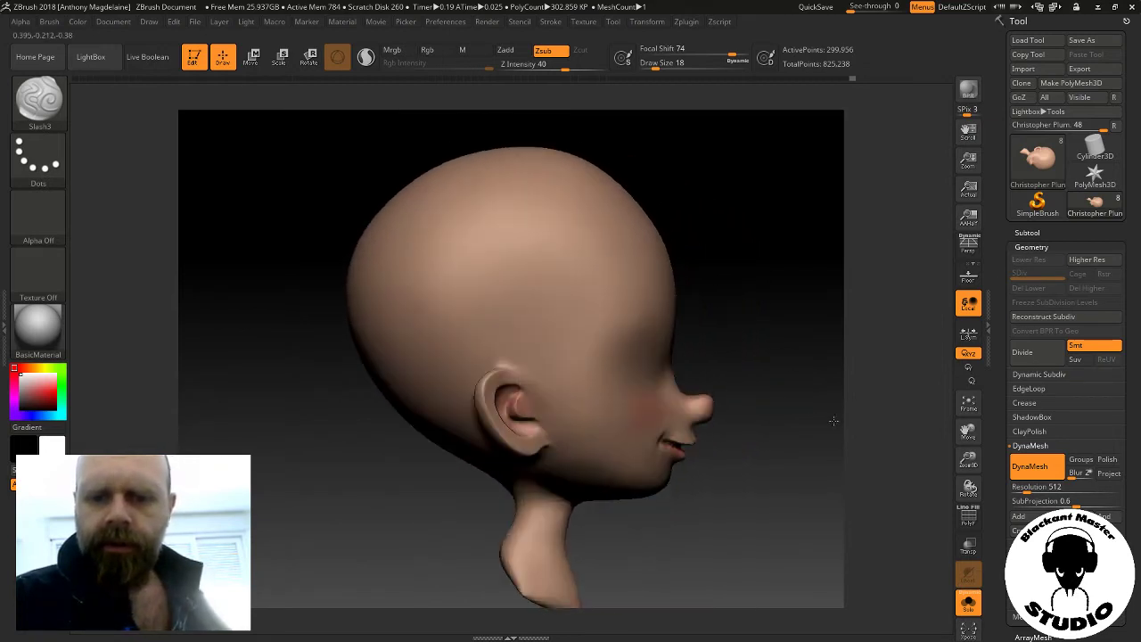
Isolate the face and nose region and fit it to the view
{"action": "mouse_move", "coordinate": [790, 464]}
{"action": "left_mouse_down", "text": "alt"}
{"action": "mouse_move", "coordinate": [650, 448]}
{"action": "mouse_move", "coordinate": [672, 415]}
{"action": "left_mouse_up", "text": "alt"}
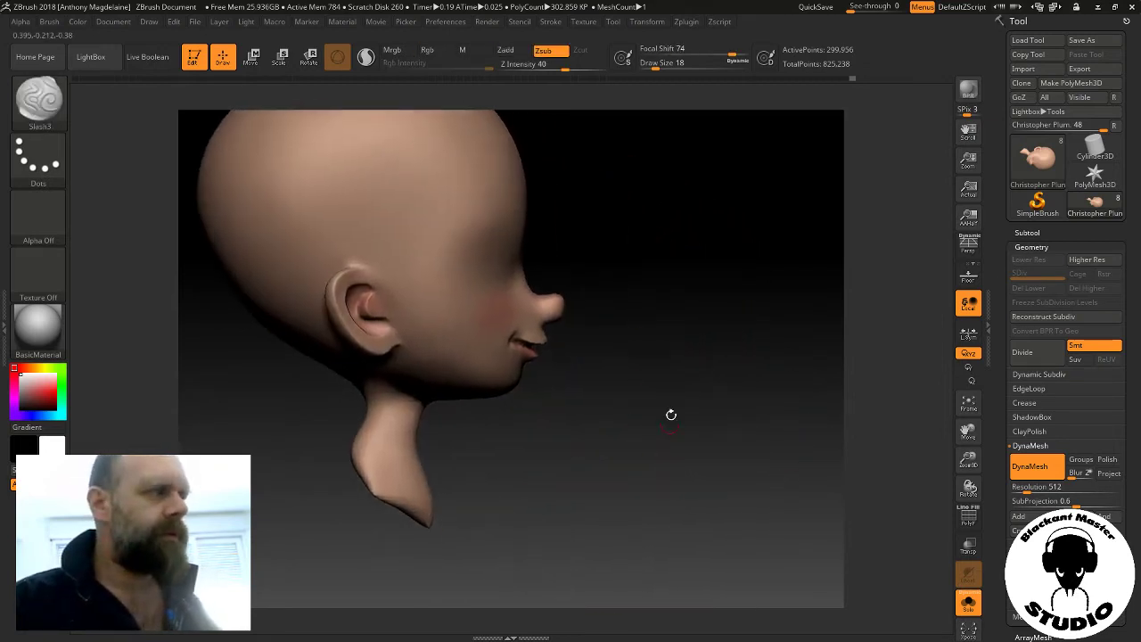
{"action": "mouse_move", "coordinate": [513, 257]}
{"action": "left_mouse_down", "text": "ctrl+shift"}
{"action": "mouse_move", "coordinate": [628, 245]}
{"action": "mouse_move", "coordinate": [673, 436]}
{"action": "left_mouse_up", "text": "ctrl+shift"}
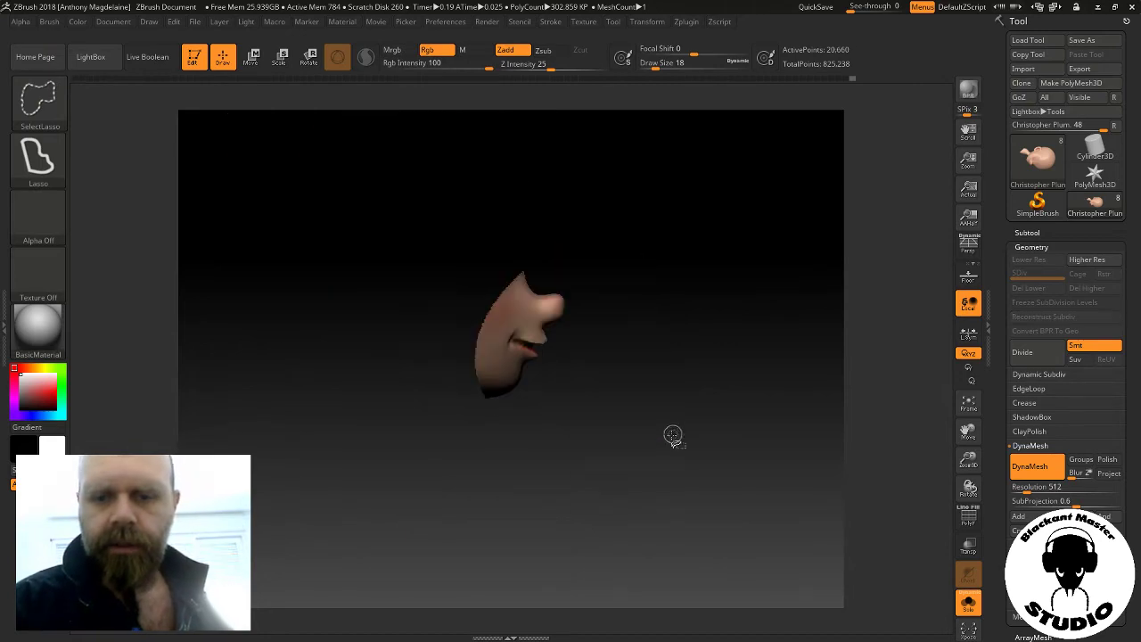
{"action": "left_click", "coordinate": [968, 403]}
{"action": "mouse_move", "coordinate": [776, 484]}
{"action": "left_mouse_down"}
{"action": "mouse_move", "coordinate": [720, 392]}
{"action": "mouse_move", "coordinate": [741, 349]}
{"action": "left_mouse_up"}
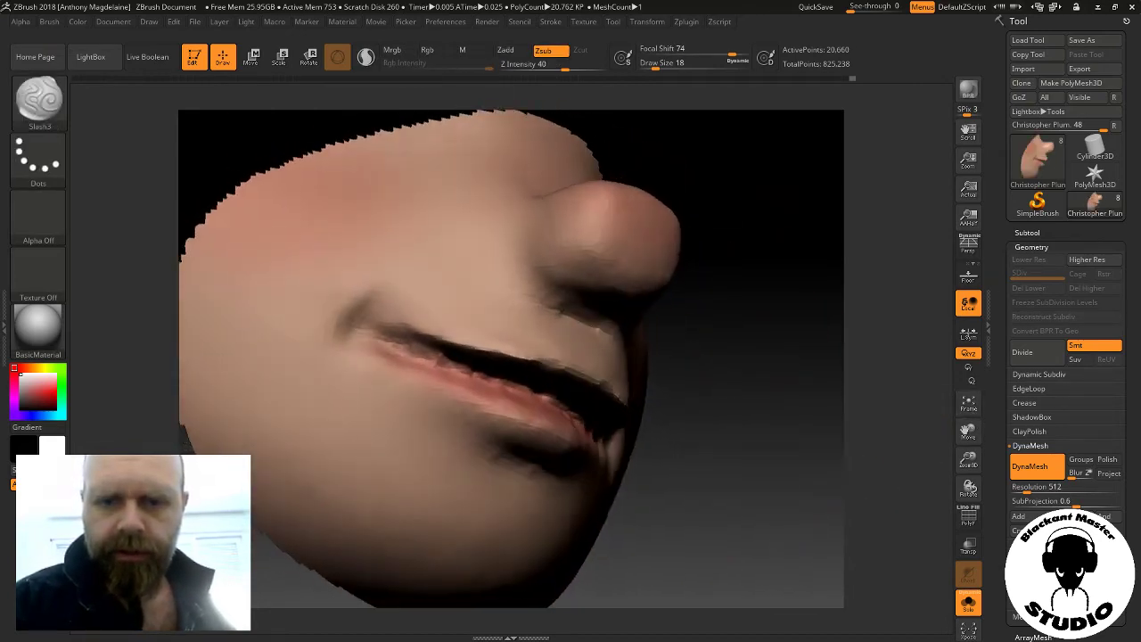
Smooth around the mouth slit, return to Slash3 (B, S, 3), and check it from below and the side
{"action": "key", "text": "shift"}
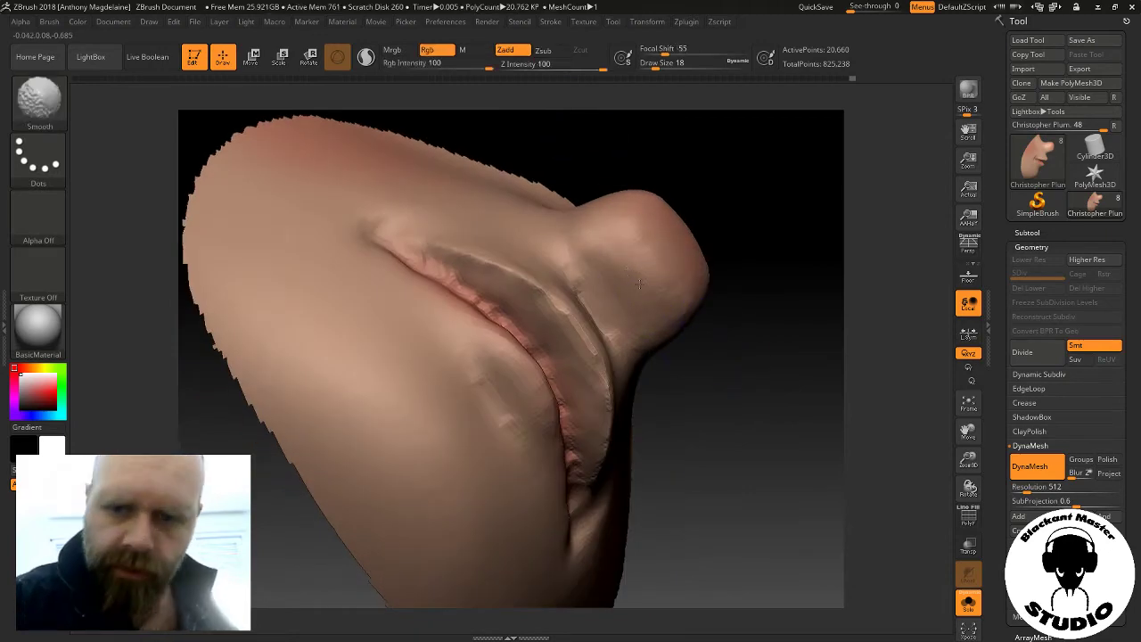
{"action": "key", "text": "b"}
{"action": "key", "text": "s"}
{"action": "key", "text": "3"}
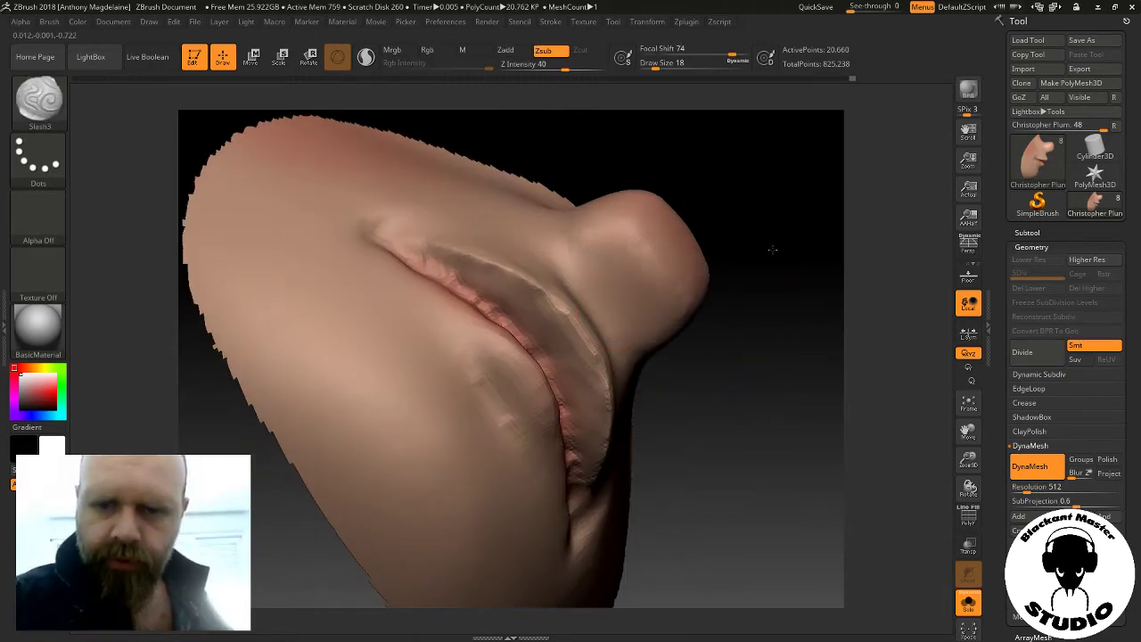
{"action": "mouse_move", "coordinate": [767, 348]}
{"action": "left_mouse_down"}
{"action": "mouse_move", "coordinate": [740, 269]}
{"action": "mouse_move", "coordinate": [777, 339]}
{"action": "mouse_move", "coordinate": [755, 352]}
{"action": "mouse_move", "coordinate": [765, 402]}
{"action": "left_mouse_up"}
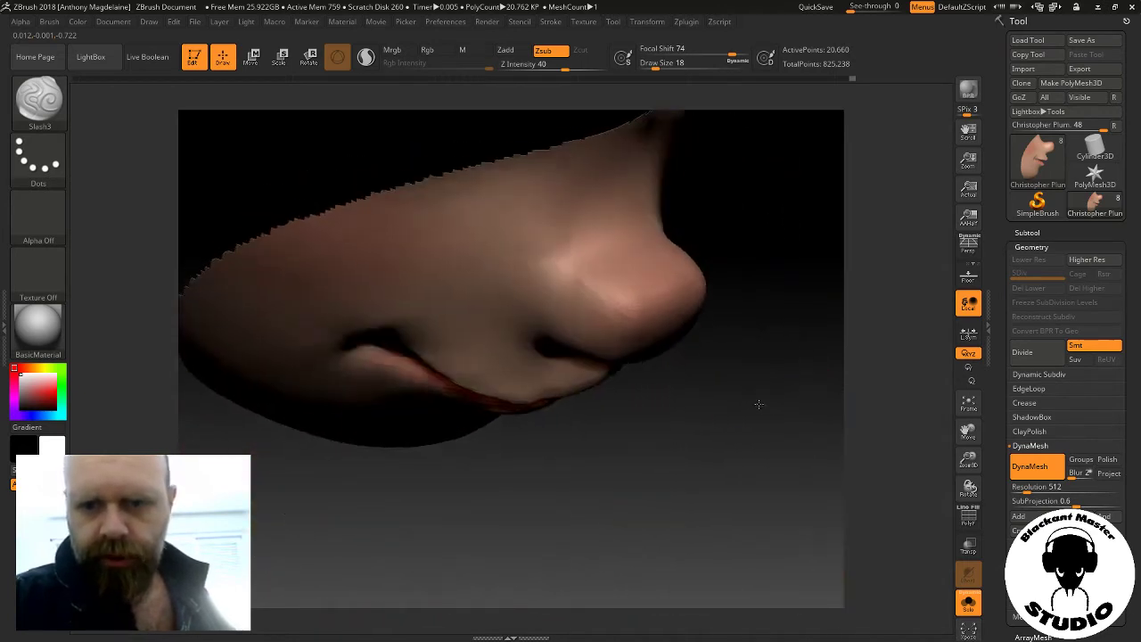
{"action": "key", "text": "shift"}
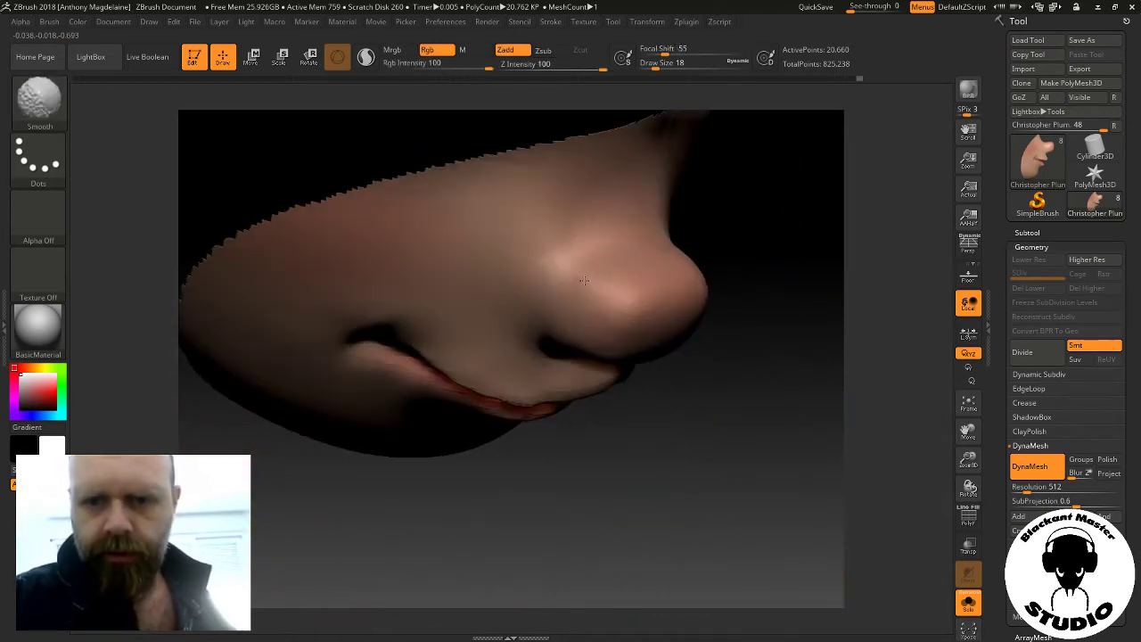
{"action": "mouse_move", "coordinate": [570, 282]}
{"action": "left_mouse_down"}
{"action": "mouse_move", "coordinate": [764, 339]}
{"action": "mouse_move", "coordinate": [727, 270]}
{"action": "left_mouse_up"}
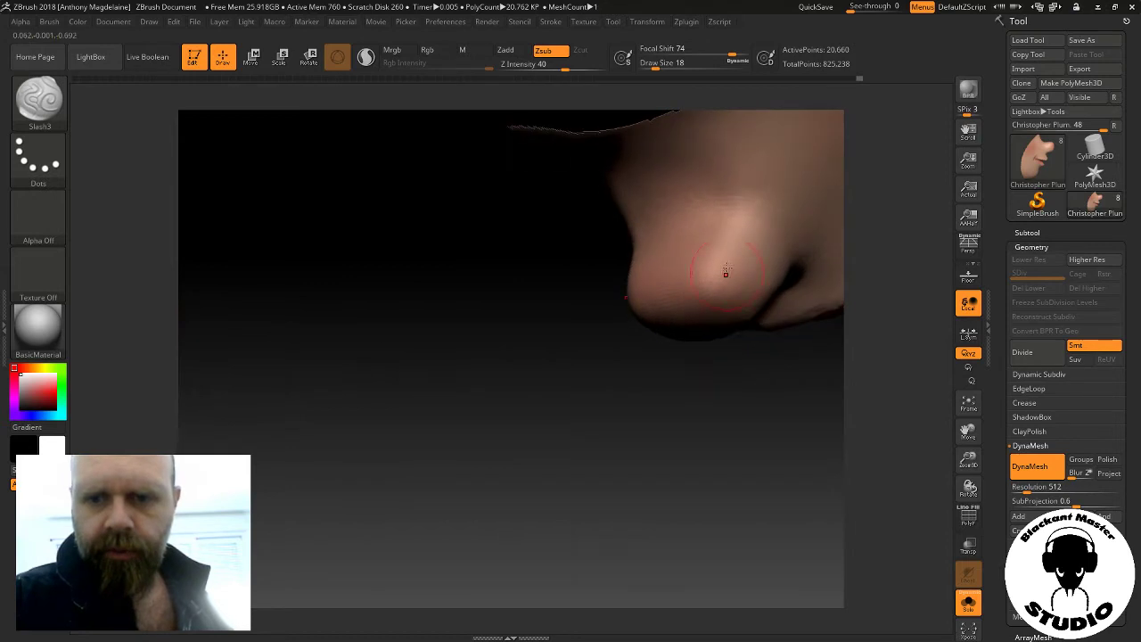
{"action": "mouse_move", "coordinate": [688, 416]}
{"action": "left_mouse_down"}
{"action": "mouse_move", "coordinate": [728, 342]}
{"action": "mouse_move", "coordinate": [736, 285]}
{"action": "mouse_move", "coordinate": [726, 247]}
{"action": "mouse_move", "coordinate": [689, 352]}
{"action": "left_mouse_up"}
{"action": "key", "text": "shift"}
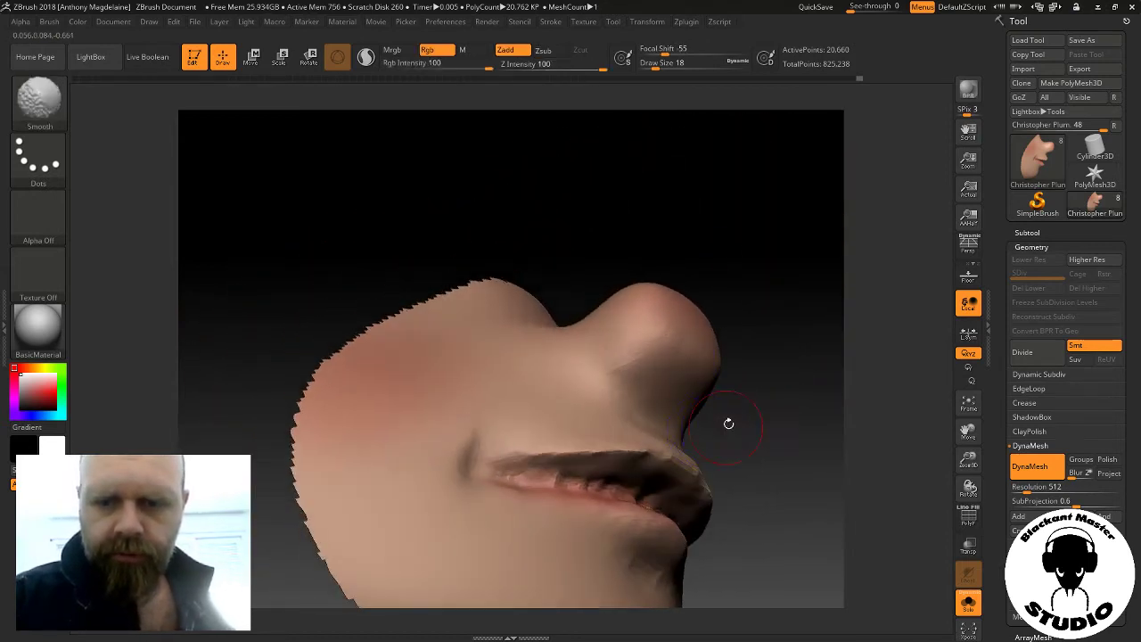
{"action": "mouse_move", "coordinate": [729, 423]}
{"action": "left_mouse_down"}
{"action": "mouse_move", "coordinate": [795, 400]}
{"action": "mouse_move", "coordinate": [779, 395]}
{"action": "mouse_move", "coordinate": [784, 353]}
{"action": "mouse_move", "coordinate": [364, 273]}
{"action": "mouse_move", "coordinate": [642, 300]}
{"action": "mouse_move", "coordinate": [883, 229]}
{"action": "mouse_move", "coordinate": [484, 370]}
{"action": "left_mouse_up"}
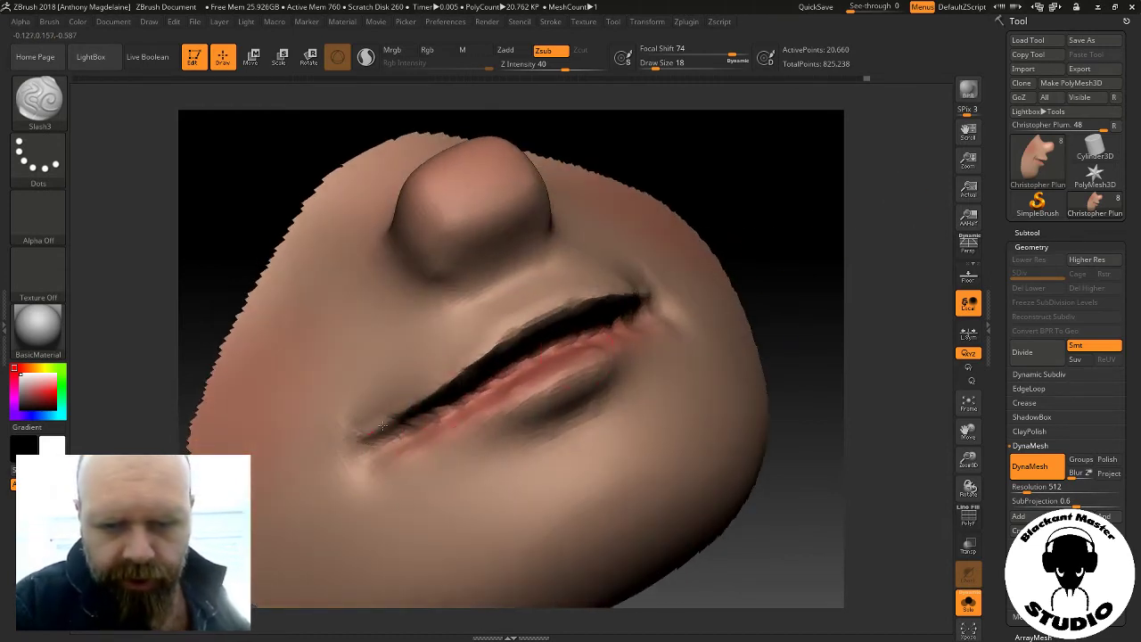
Carve the upper-lip crease deeper and darker with Slash3 strokes, then check it from the side
{"action": "left_click_drag", "start_coordinate": [382, 427], "coordinate": [482, 374]}
{"action": "left_click_drag", "start_coordinate": [514, 335], "coordinate": [606, 294]}
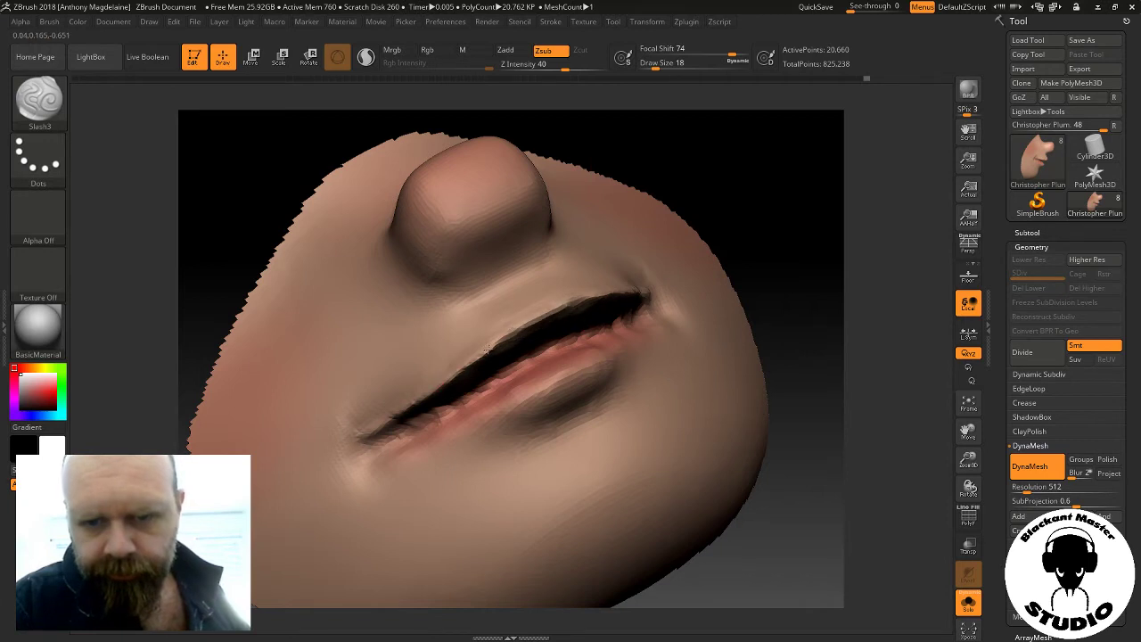
{"action": "left_click_drag", "start_coordinate": [486, 350], "coordinate": [602, 303]}
{"action": "mouse_move", "coordinate": [768, 268]}
{"action": "left_mouse_down"}
{"action": "mouse_move", "coordinate": [794, 247]}
{"action": "mouse_move", "coordinate": [825, 313]}
{"action": "mouse_move", "coordinate": [772, 331]}
{"action": "left_mouse_up"}
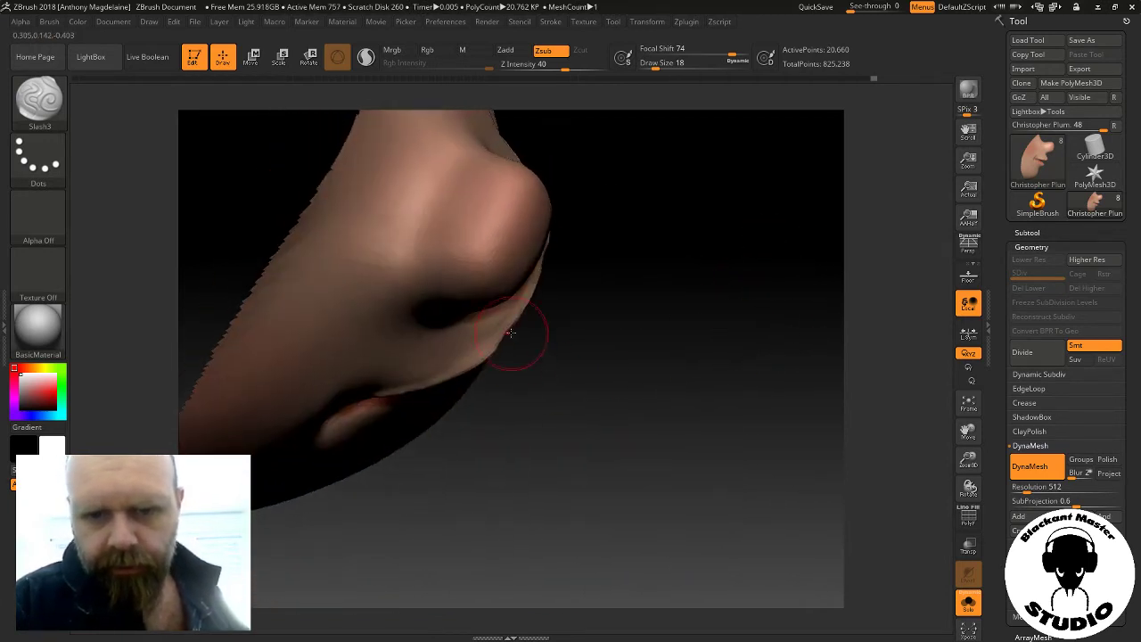
{"action": "left_click_drag", "start_coordinate": [598, 420], "coordinate": [539, 357]}
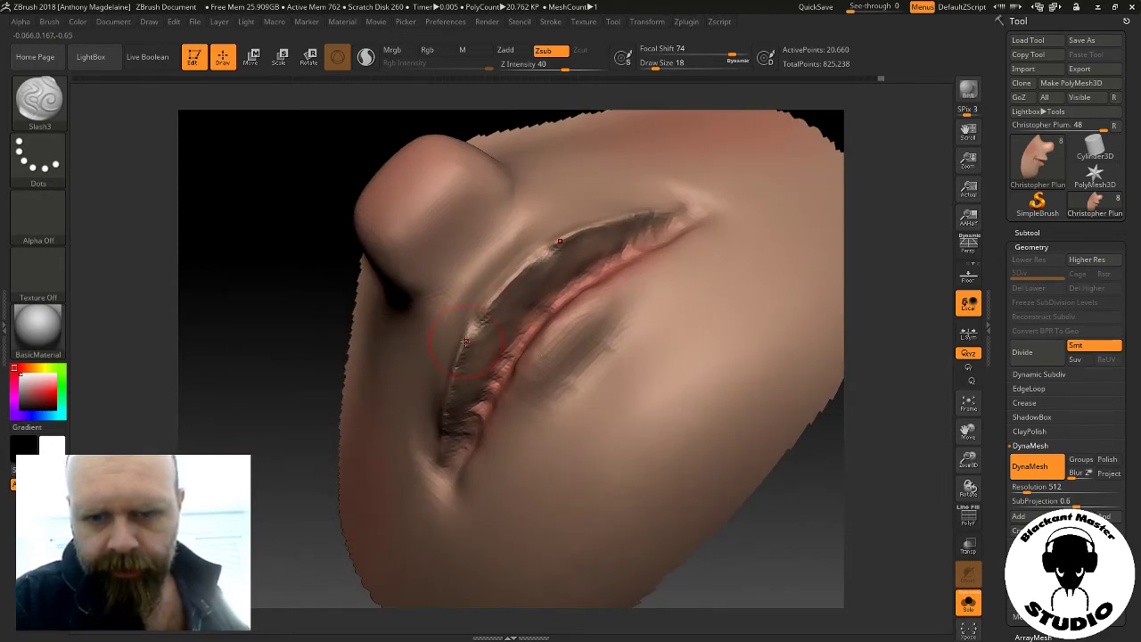
Set Draw Size to 7 and ready the MaskLasso with Ctrl while viewing the lips
{"action": "key", "text": "ctrl"}
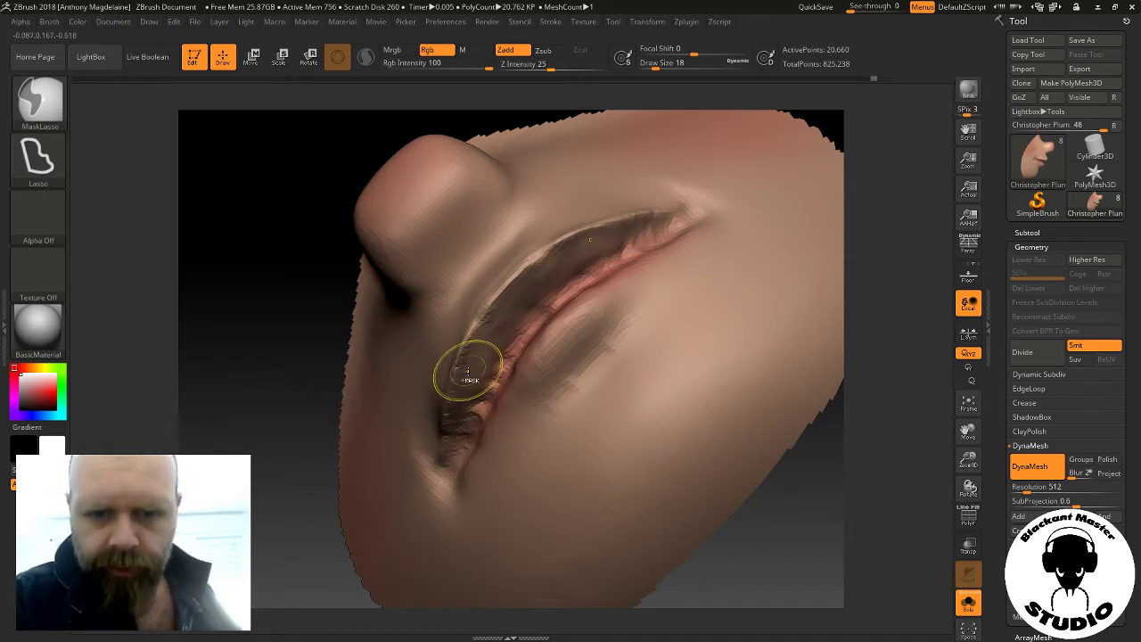
{"action": "mouse_move", "coordinate": [419, 410]}
{"action": "left_mouse_down"}
{"action": "mouse_move", "coordinate": [350, 427]}
{"action": "mouse_move", "coordinate": [390, 465]}
{"action": "left_mouse_up"}
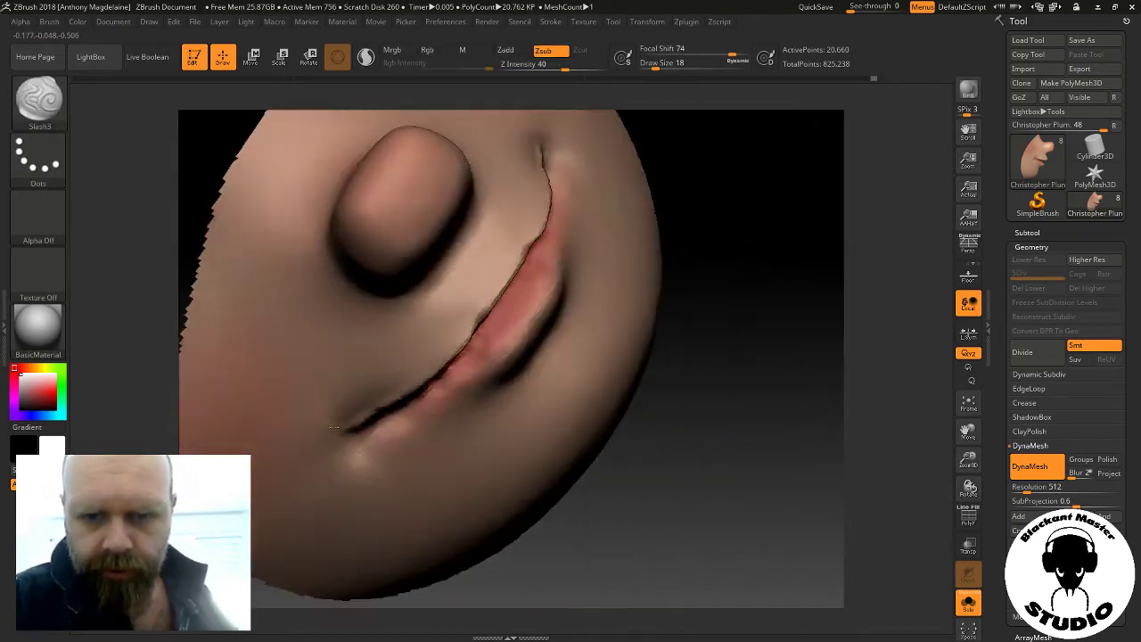
{"action": "key", "text": "ctrl"}
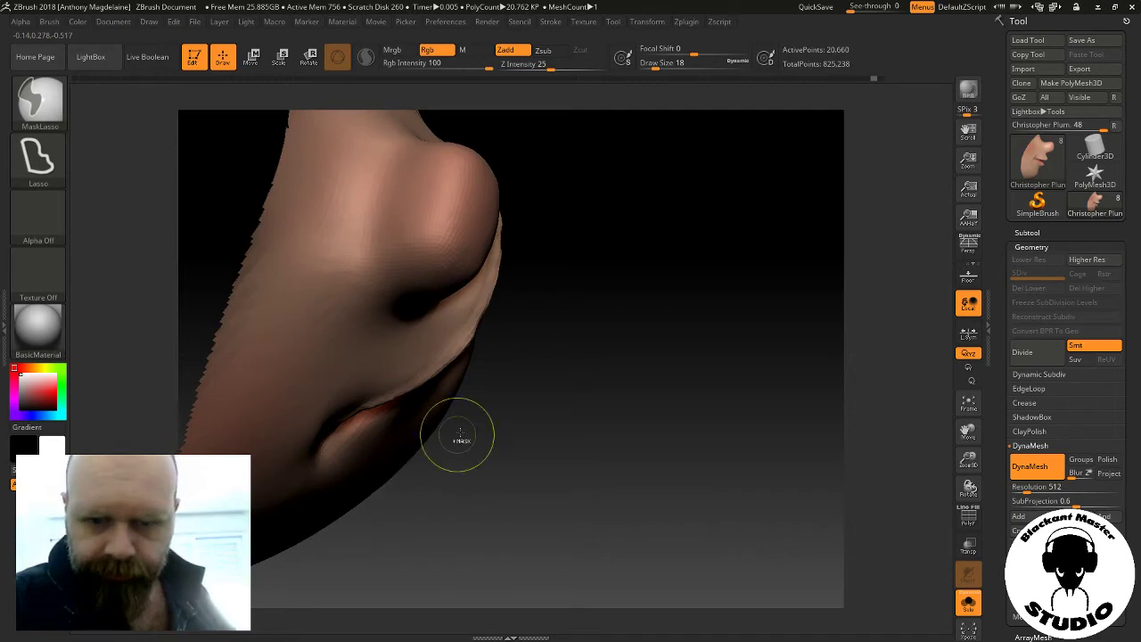
{"action": "left_click_drag", "start_coordinate": [612, 362], "coordinate": [535, 321]}
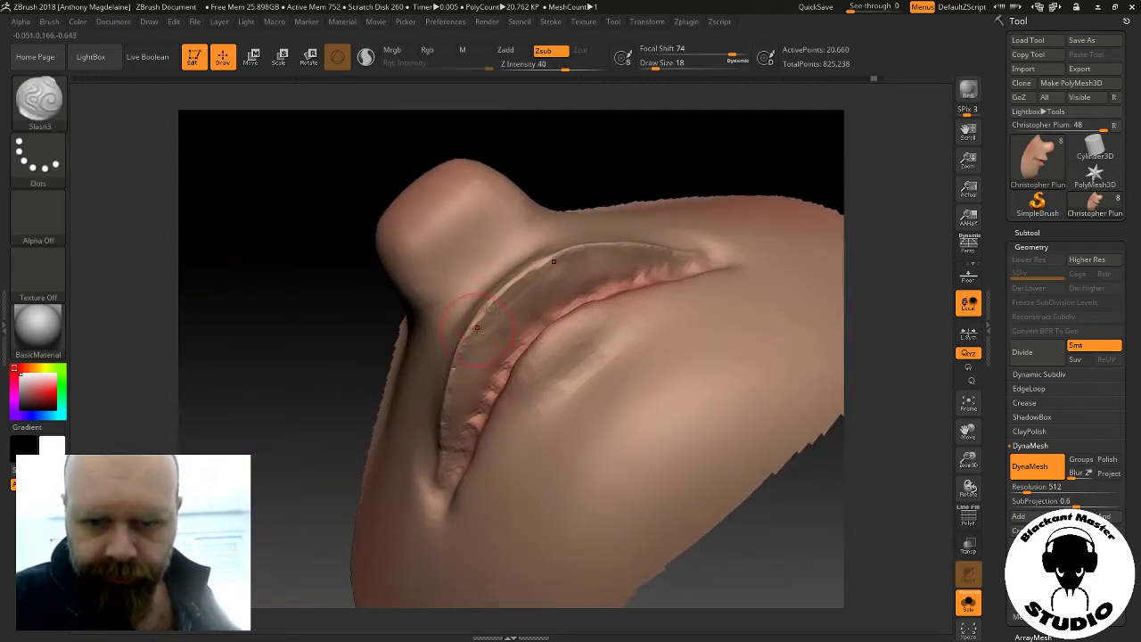
{"action": "mouse_move", "coordinate": [647, 148]}
{"action": "left_mouse_down"}
{"action": "mouse_move", "coordinate": [710, 196]}
{"action": "mouse_move", "coordinate": [558, 191]}
{"action": "left_mouse_up"}
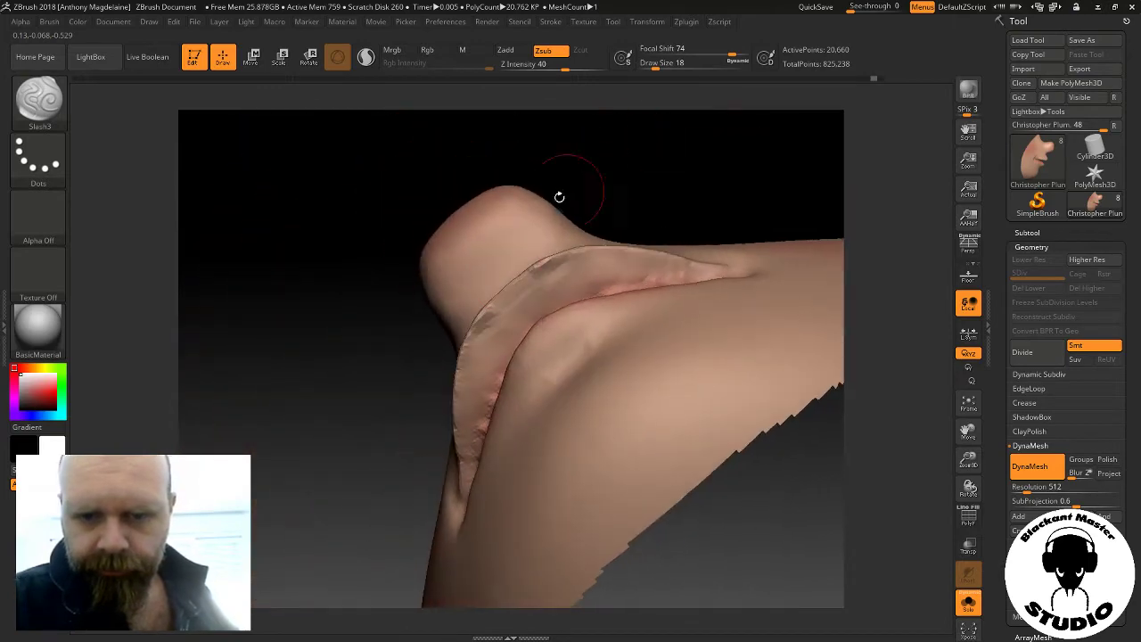
{"action": "left_click_drag", "start_coordinate": [696, 295], "coordinate": [746, 255]}
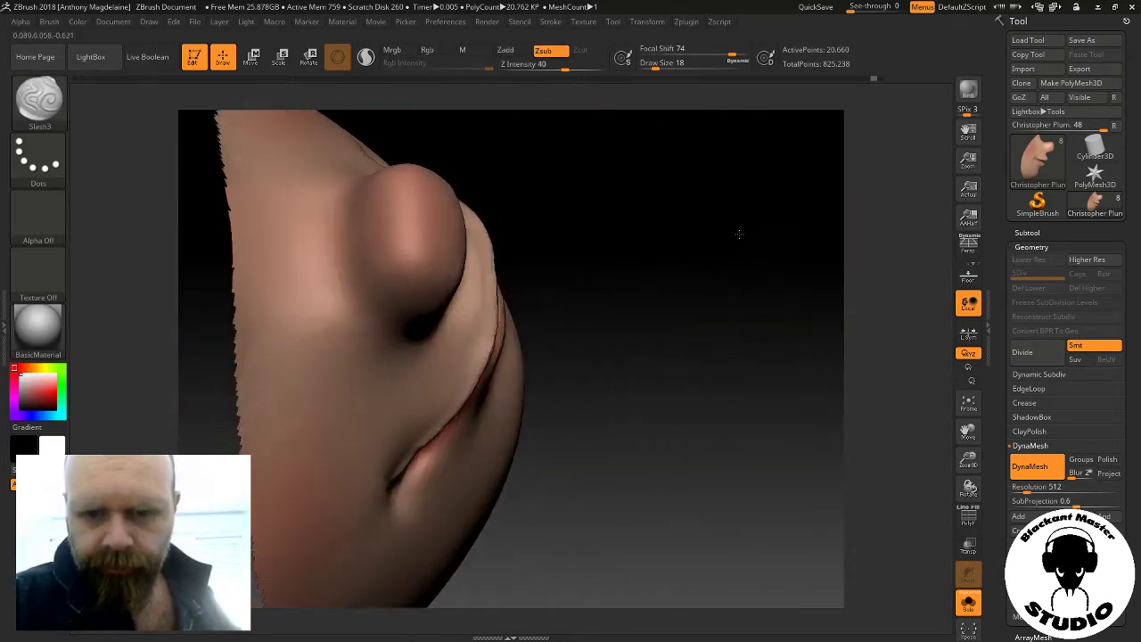
{"action": "mouse_move", "coordinate": [692, 414]}
{"action": "left_mouse_down"}
{"action": "mouse_move", "coordinate": [647, 394]}
{"action": "mouse_move", "coordinate": [660, 385]}
{"action": "left_mouse_up"}
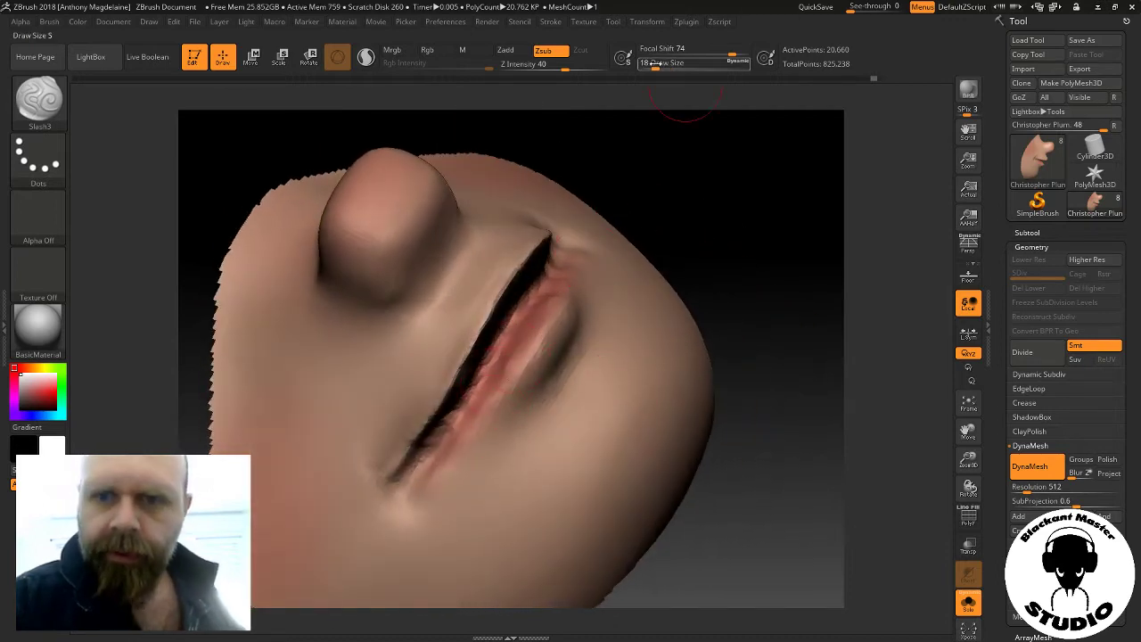
{"action": "left_click_drag", "start_coordinate": [650, 65], "coordinate": [652, 65]}
{"action": "left_click_drag", "start_coordinate": [758, 272], "coordinate": [757, 299]}
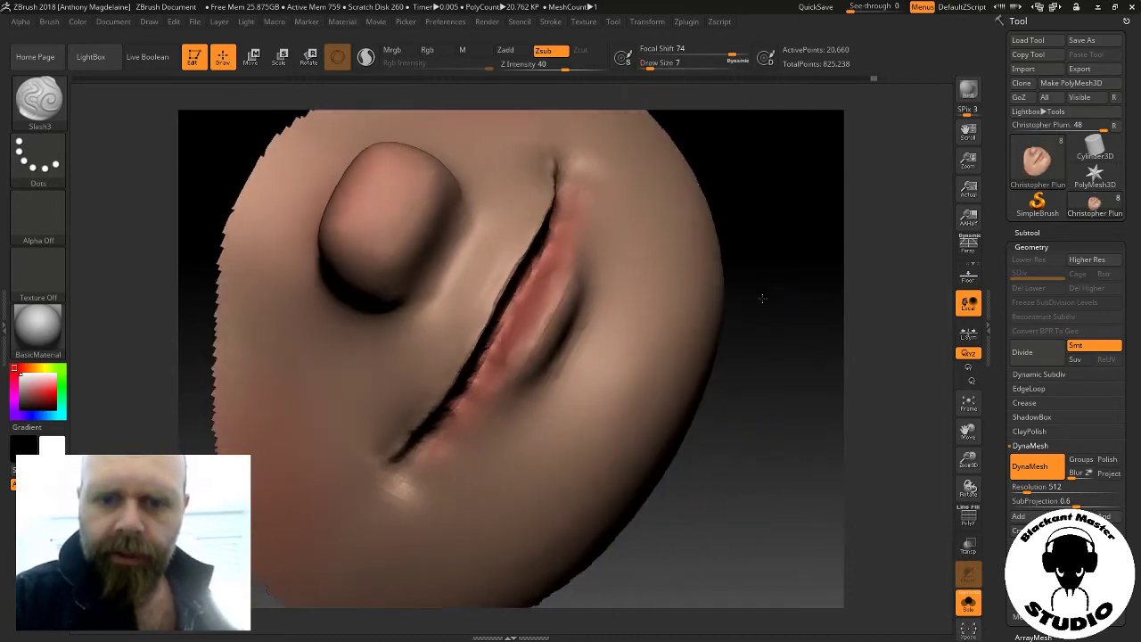
{"action": "key", "text": "ctrl"}
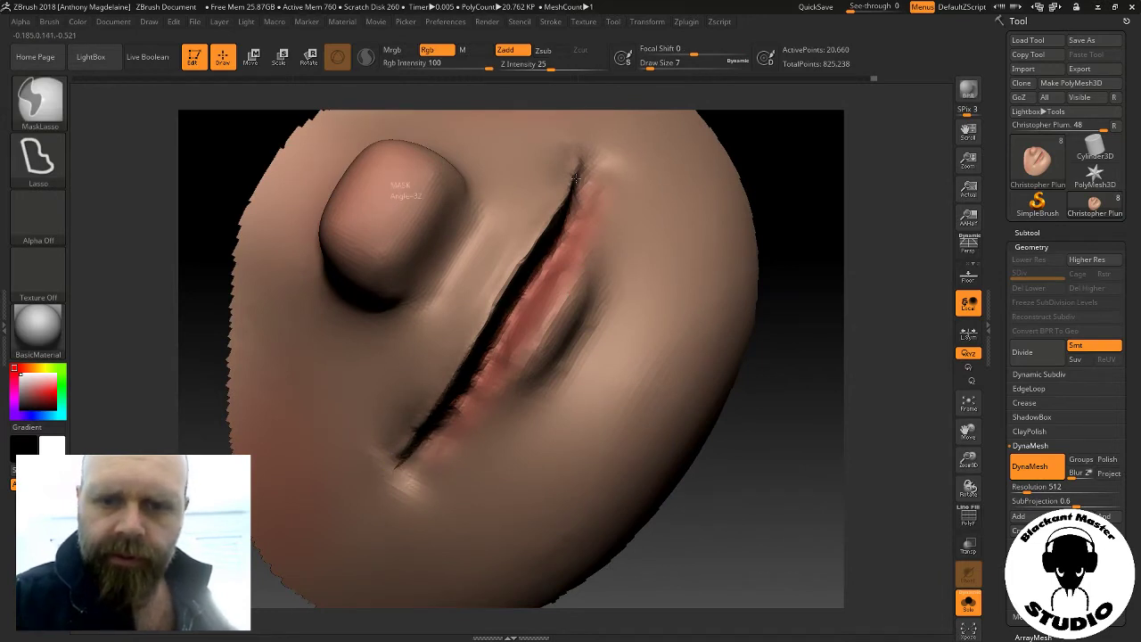
Lasso-mask the upper-lip area above the slit and raise Draw Size to 12
{"action": "left_click_drag", "start_coordinate": [588, 157], "coordinate": [393, 464], "text": "ctrl"}
{"action": "mouse_move", "coordinate": [805, 316]}
{"action": "left_mouse_down"}
{"action": "mouse_move", "coordinate": [808, 274]}
{"action": "mouse_move", "coordinate": [453, 403]}
{"action": "left_mouse_up"}
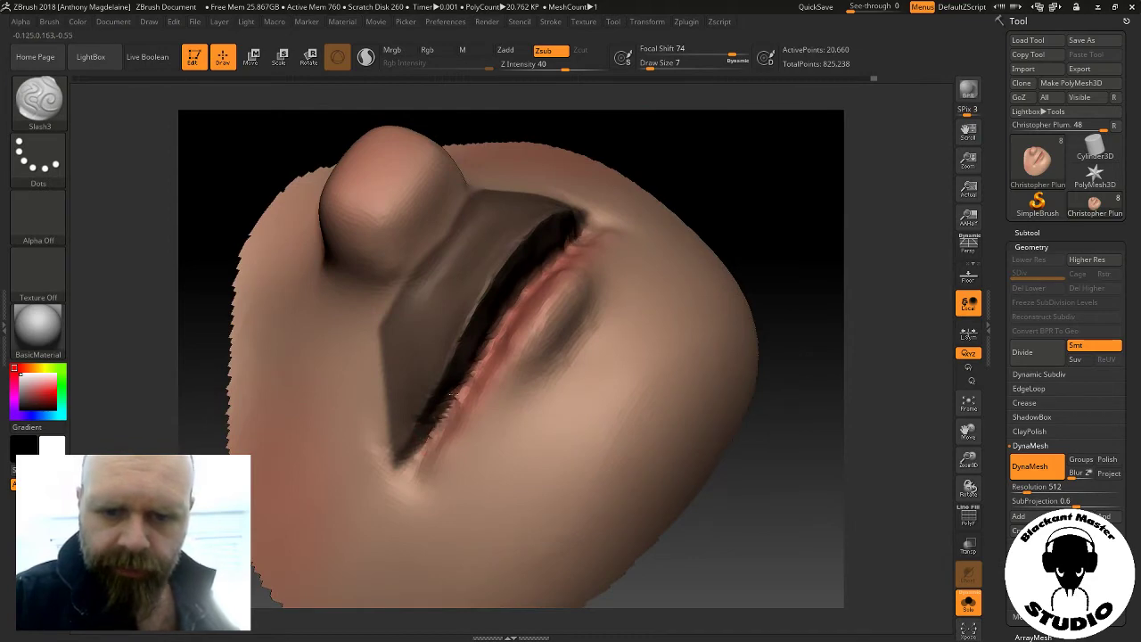
{"action": "left_click_drag", "start_coordinate": [731, 160], "coordinate": [778, 275]}
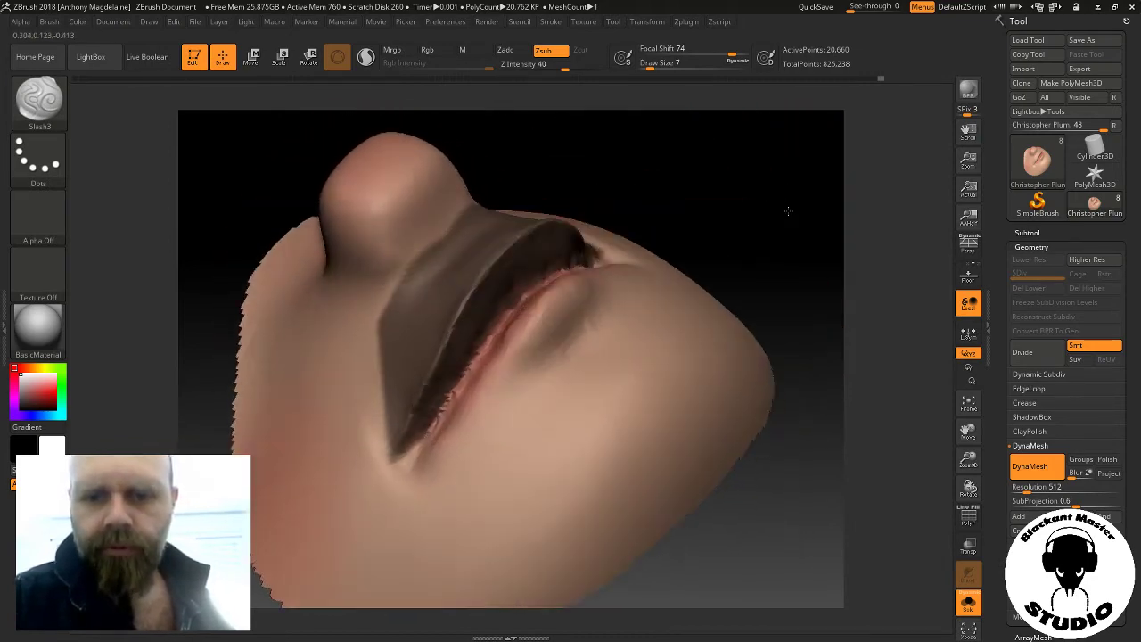
{"action": "left_click_drag", "start_coordinate": [778, 276], "coordinate": [784, 210]}
{"action": "left_click_drag", "start_coordinate": [647, 65], "coordinate": [653, 66]}
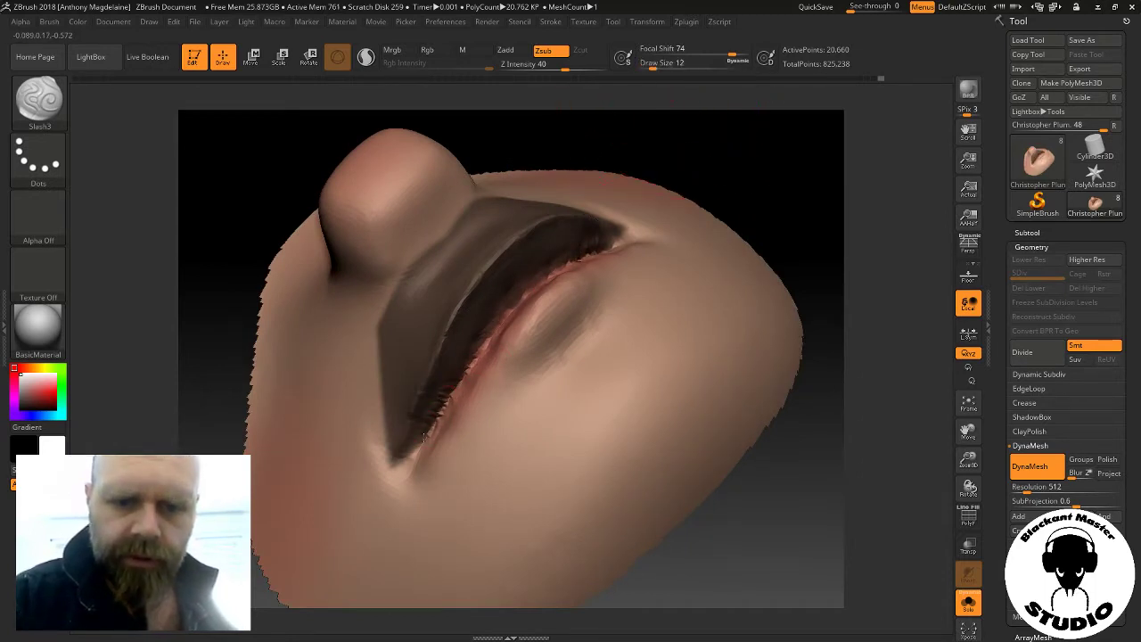
{"action": "left_click_drag", "start_coordinate": [792, 169], "coordinate": [797, 200]}
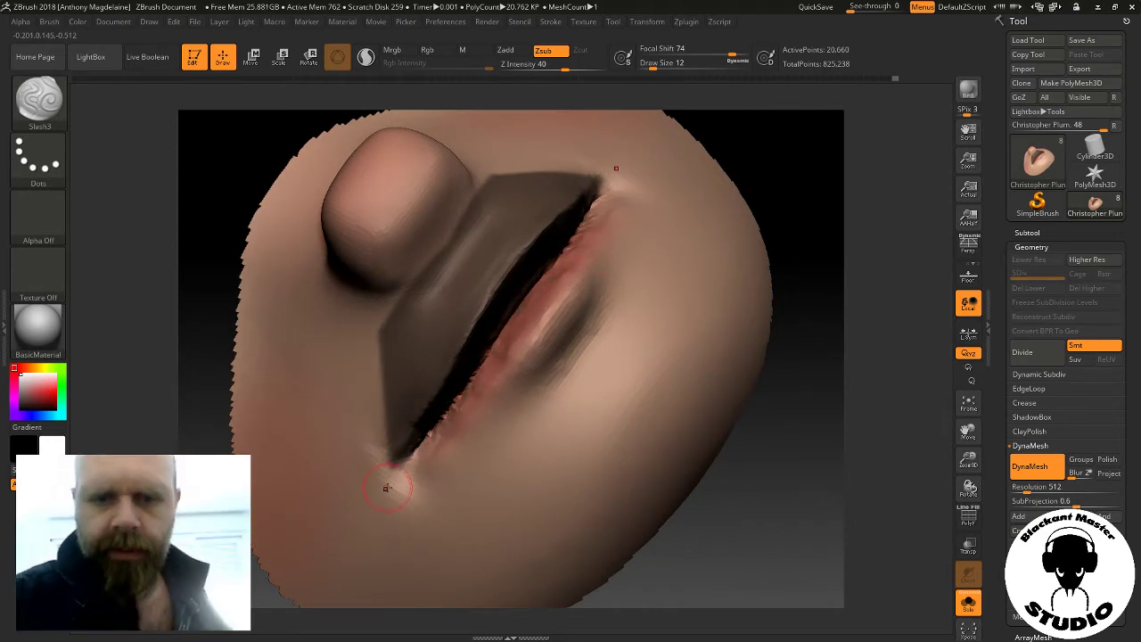
{"action": "left_click_drag", "start_coordinate": [792, 179], "coordinate": [808, 368]}
{"action": "left_click_drag", "start_coordinate": [746, 407], "coordinate": [721, 444]}
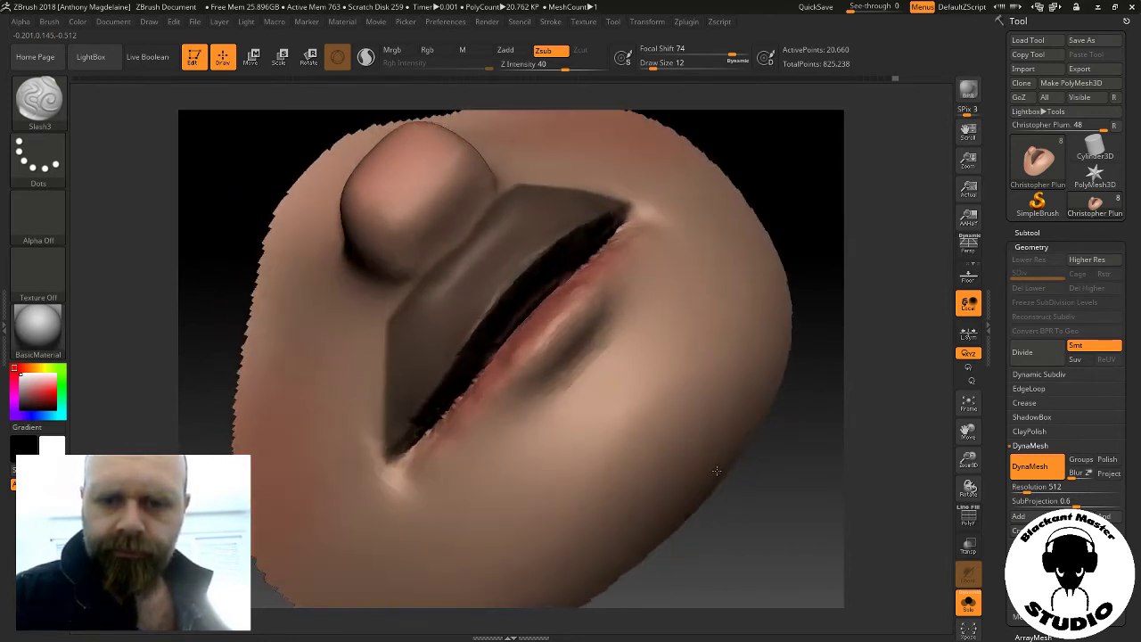
{"action": "left_click_drag", "start_coordinate": [721, 443], "coordinate": [538, 437]}
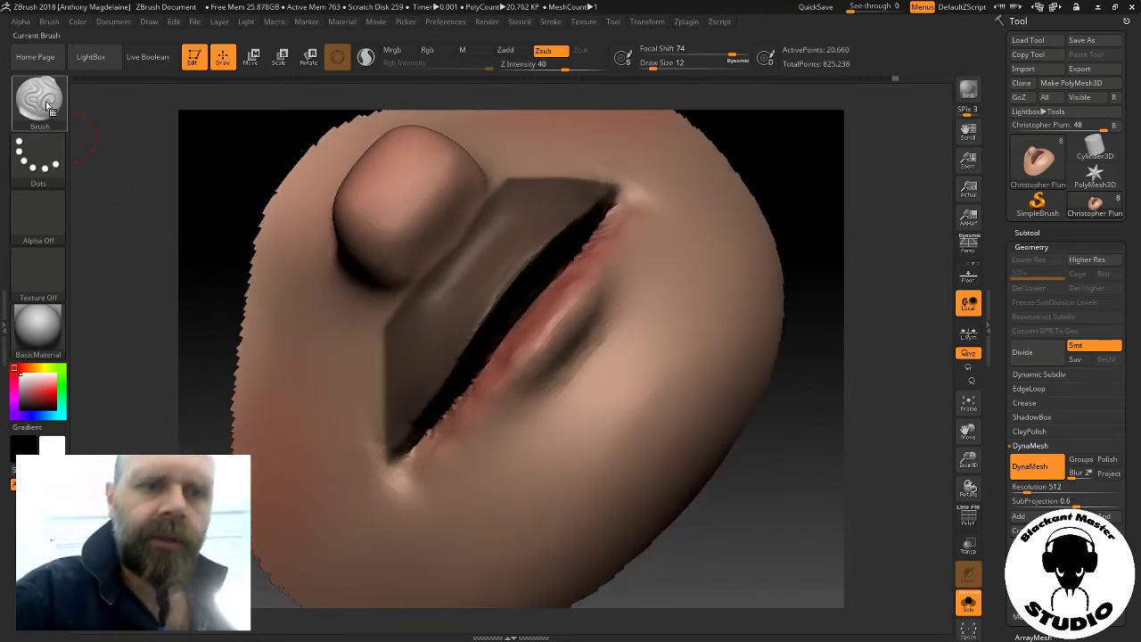
Switch to ClayBuildup (B, C, B), set Draw Size to 33, and build up the lower lip
{"action": "key", "text": "b"}
{"action": "key", "text": "c"}
{"action": "key", "text": "b"}
{"action": "left_click_drag", "start_coordinate": [785, 312], "coordinate": [804, 228]}
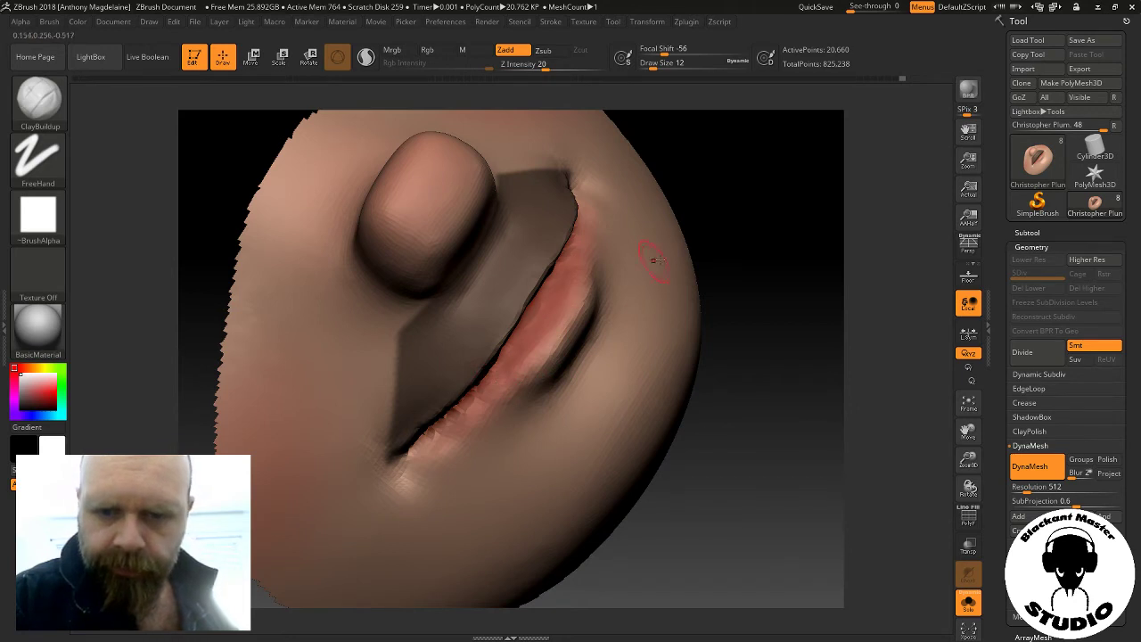
{"action": "left_click_drag", "start_coordinate": [695, 232], "coordinate": [731, 184]}
{"action": "left_click_drag", "start_coordinate": [664, 64], "coordinate": [705, 64]}
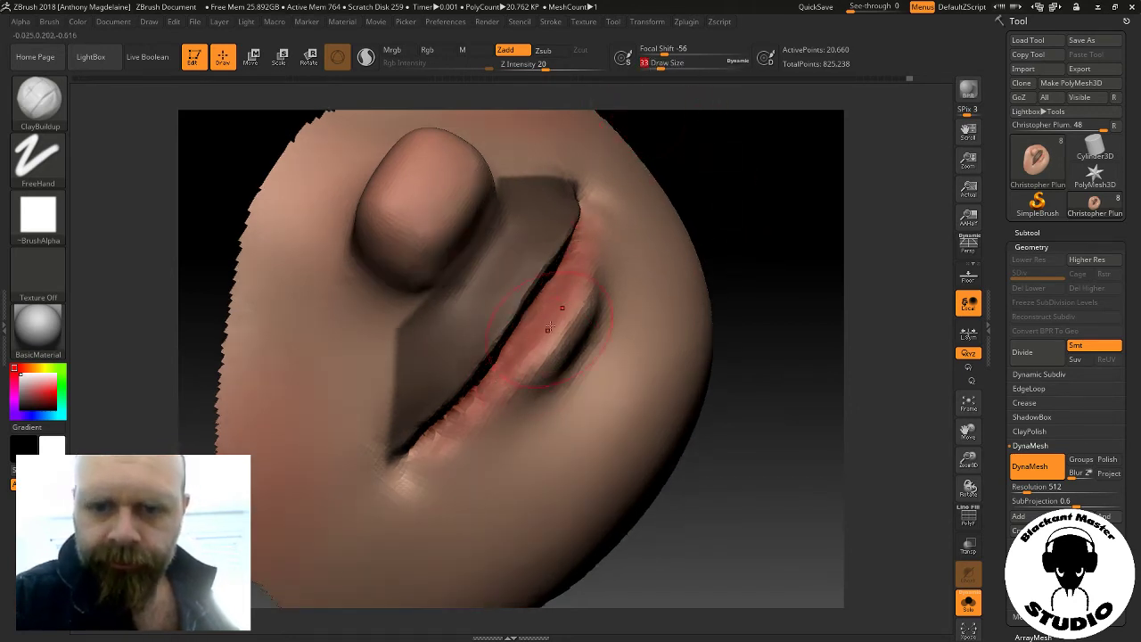
{"action": "left_click_drag", "start_coordinate": [506, 356], "coordinate": [493, 401]}
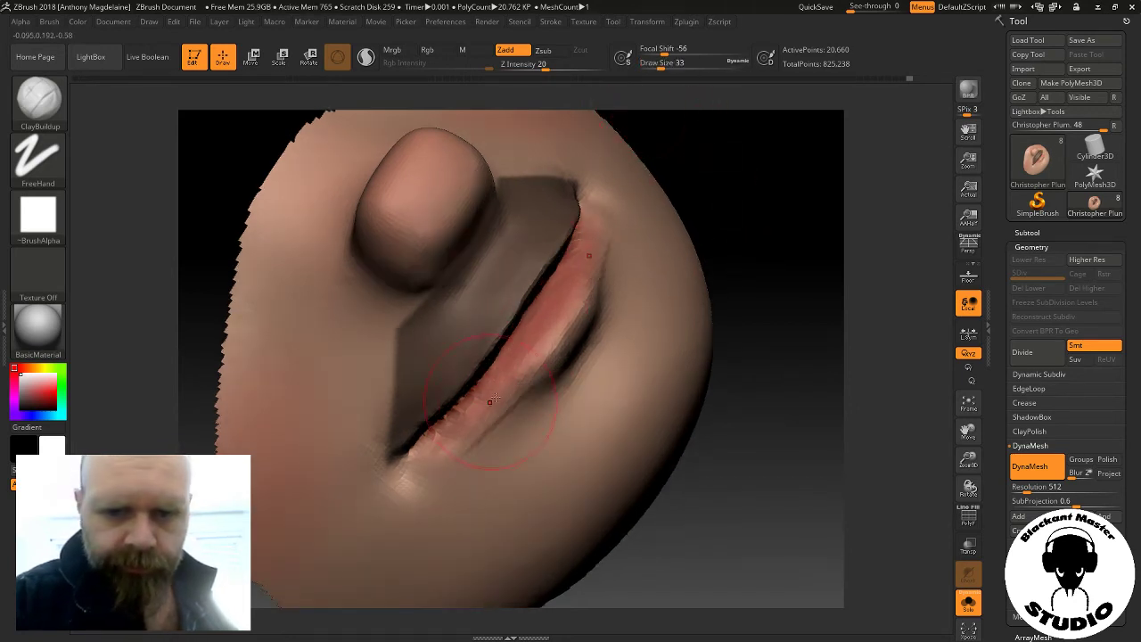
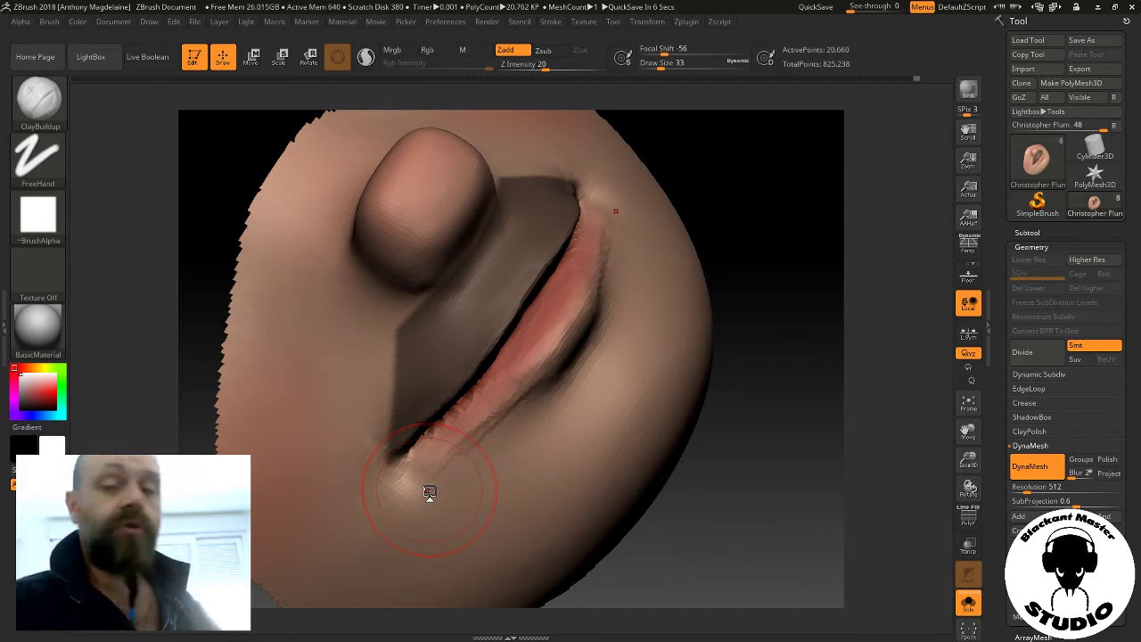
Build up the lower lip's edge with ClayBuildup, adding volume toward the mouth corner
{"action": "mouse_move", "coordinate": [772, 418]}
{"action": "left_mouse_down"}
{"action": "mouse_move", "coordinate": [779, 366]}
{"action": "mouse_move", "coordinate": [772, 400]}
{"action": "mouse_move", "coordinate": [696, 389]}
{"action": "left_mouse_up"}
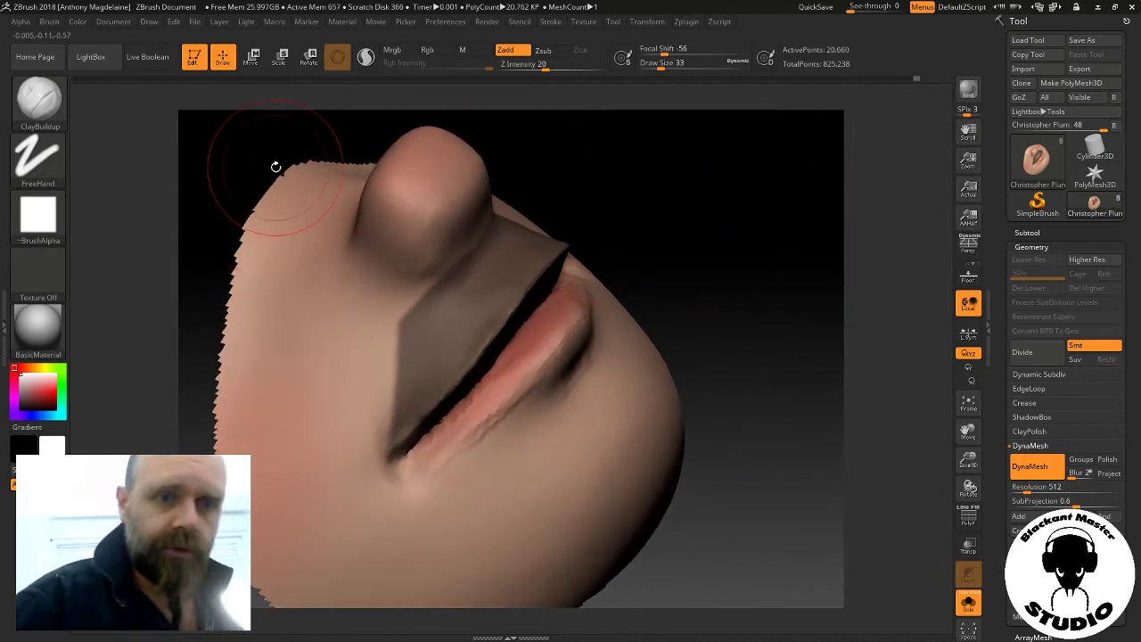
{"action": "left_click_drag", "start_coordinate": [497, 420], "coordinate": [532, 378]}
{"action": "left_click_drag", "start_coordinate": [567, 278], "coordinate": [419, 457]}
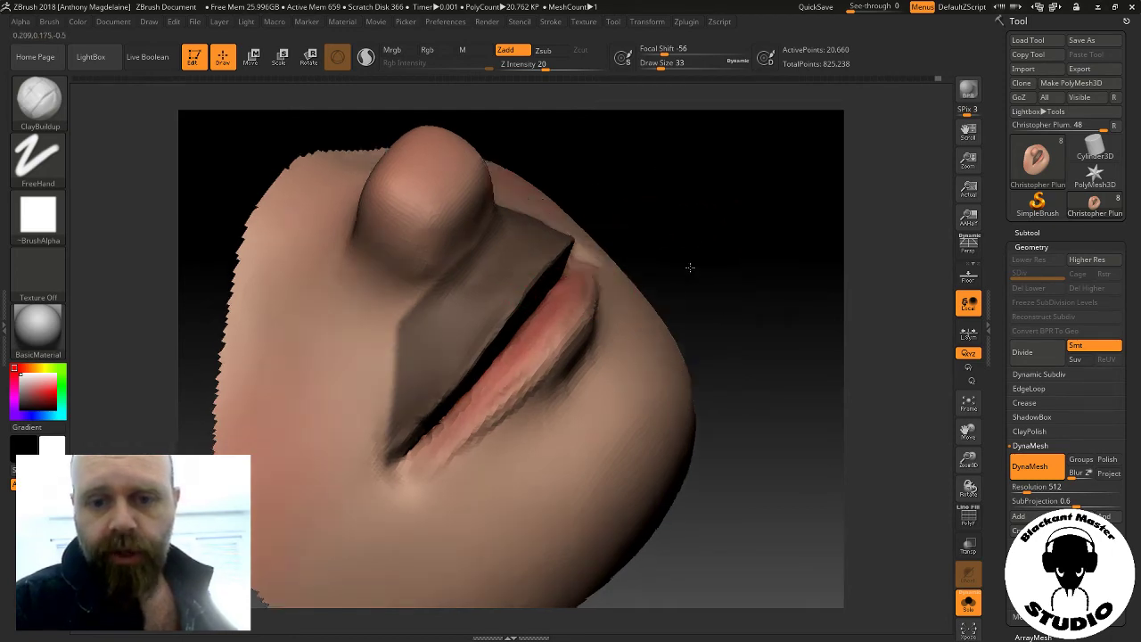
Smooth the crease between the lips and the lower lip's surface
{"action": "left_click_drag", "start_coordinate": [767, 374], "coordinate": [687, 298]}
{"action": "key", "text": "shift"}
{"action": "left_click_drag", "start_coordinate": [557, 302], "coordinate": [490, 374], "text": "shift"}
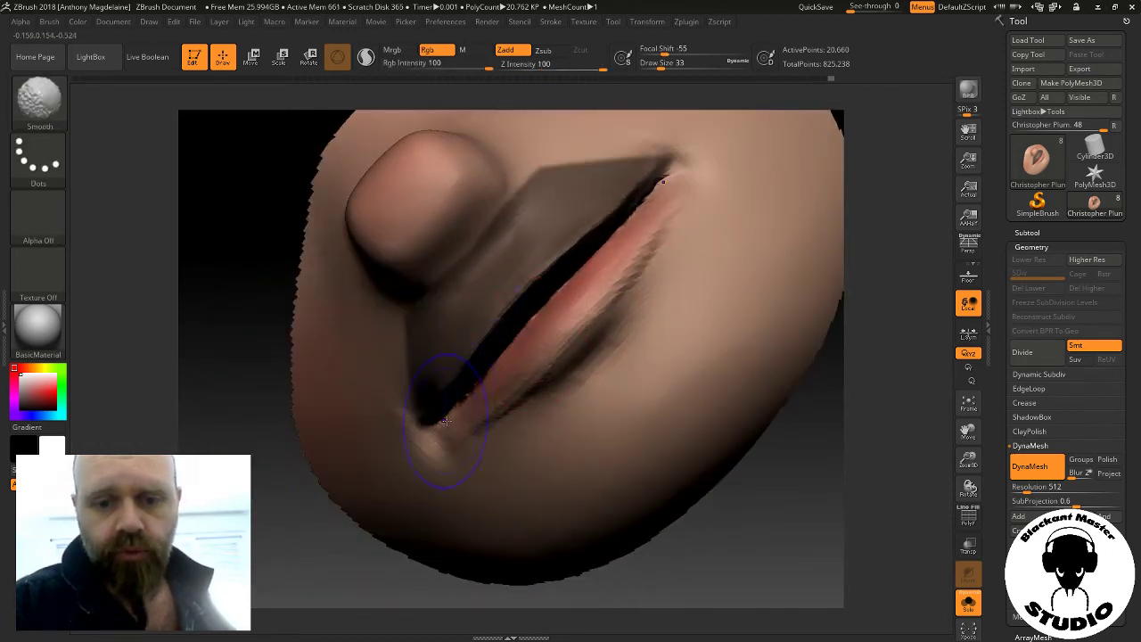
{"action": "left_click_drag", "start_coordinate": [726, 484], "coordinate": [624, 407]}
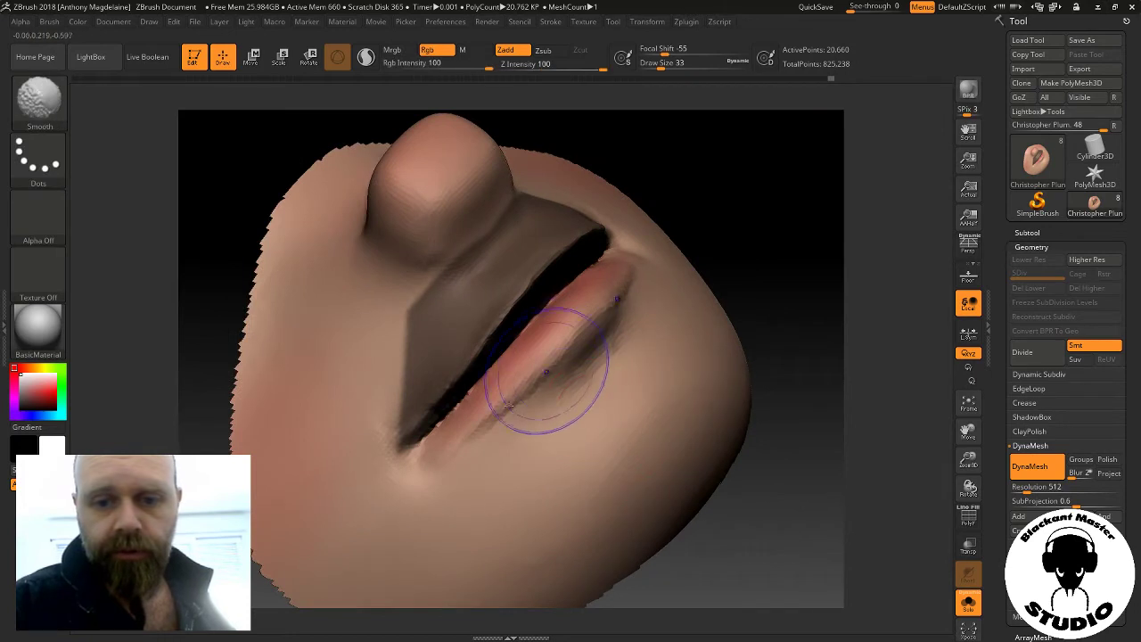
{"action": "mouse_move", "coordinate": [546, 373]}
{"action": "left_mouse_down", "text": "shift"}
{"action": "mouse_move", "coordinate": [603, 318]}
{"action": "mouse_move", "coordinate": [425, 466]}
{"action": "left_mouse_up", "text": "shift"}
{"action": "mouse_move", "coordinate": [803, 535]}
{"action": "left_mouse_down"}
{"action": "mouse_move", "coordinate": [770, 242]}
{"action": "mouse_move", "coordinate": [561, 375]}
{"action": "mouse_move", "coordinate": [494, 375]}
{"action": "mouse_move", "coordinate": [424, 470]}
{"action": "left_mouse_up"}
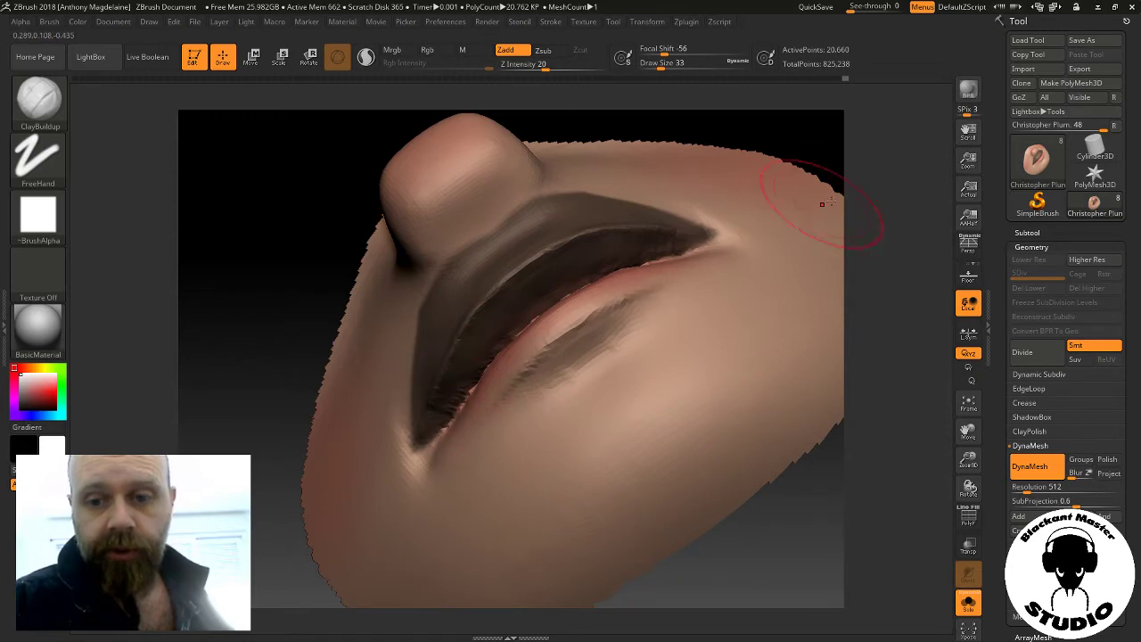
{"action": "mouse_move", "coordinate": [822, 204]}
{"action": "left_mouse_down"}
{"action": "mouse_move", "coordinate": [776, 313]}
{"action": "mouse_move", "coordinate": [797, 308]}
{"action": "mouse_move", "coordinate": [548, 405]}
{"action": "left_mouse_up"}
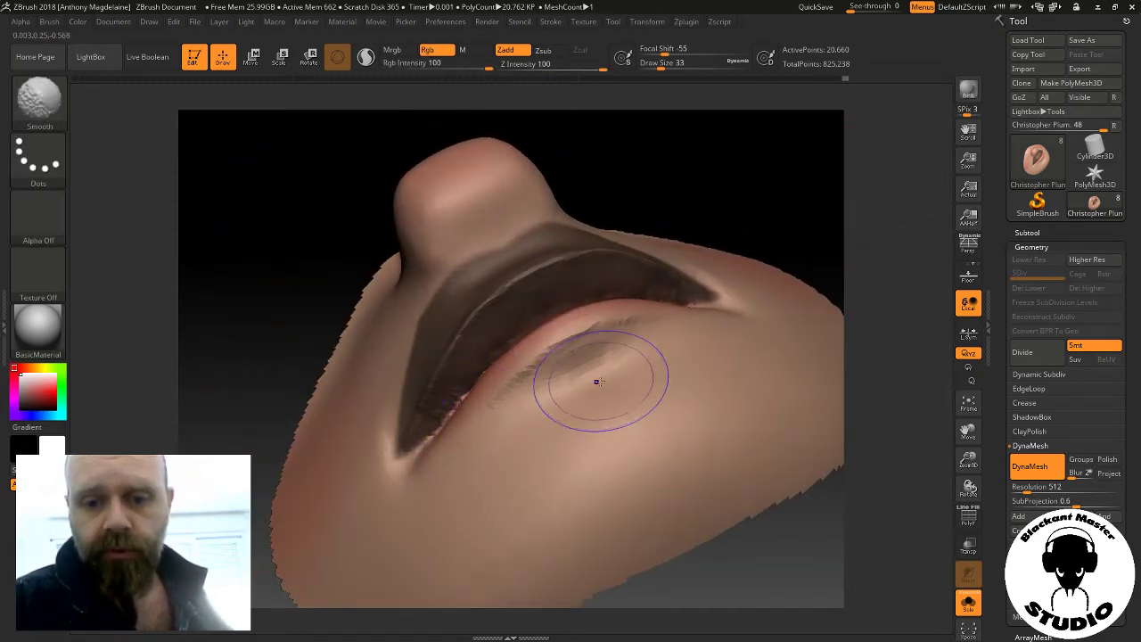
{"action": "mouse_move", "coordinate": [769, 233]}
{"action": "left_mouse_down"}
{"action": "mouse_move", "coordinate": [807, 212]}
{"action": "mouse_move", "coordinate": [776, 241]}
{"action": "left_mouse_up"}
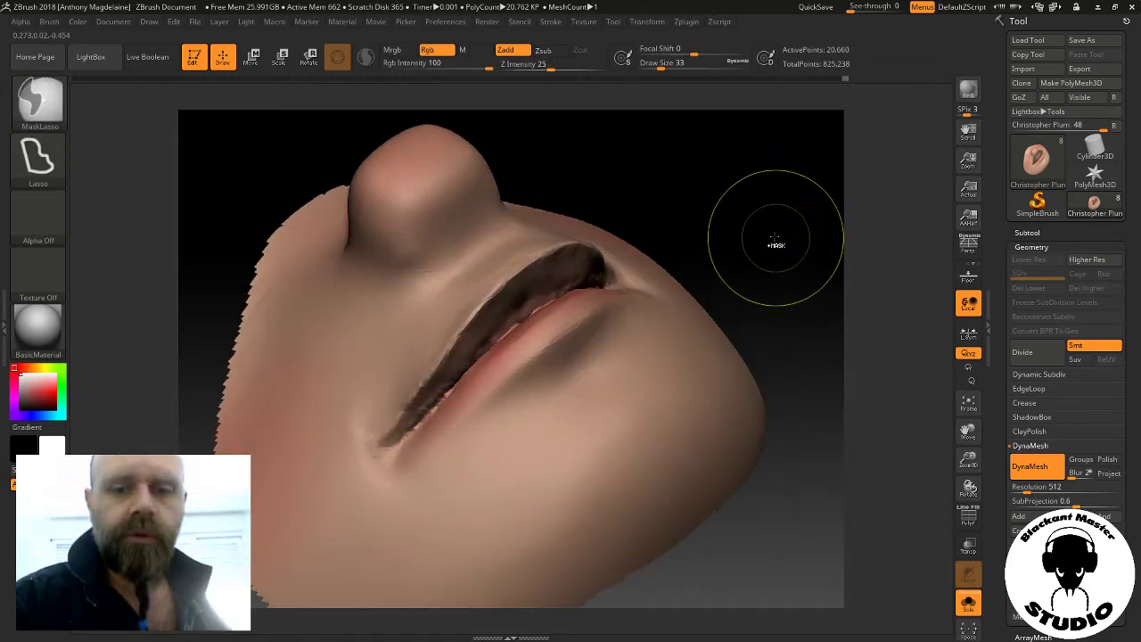
Reveal the whole head and DynaMesh it so the mouth gap closes
{"action": "left_click", "coordinate": [804, 307], "text": "ctrl+shift"}
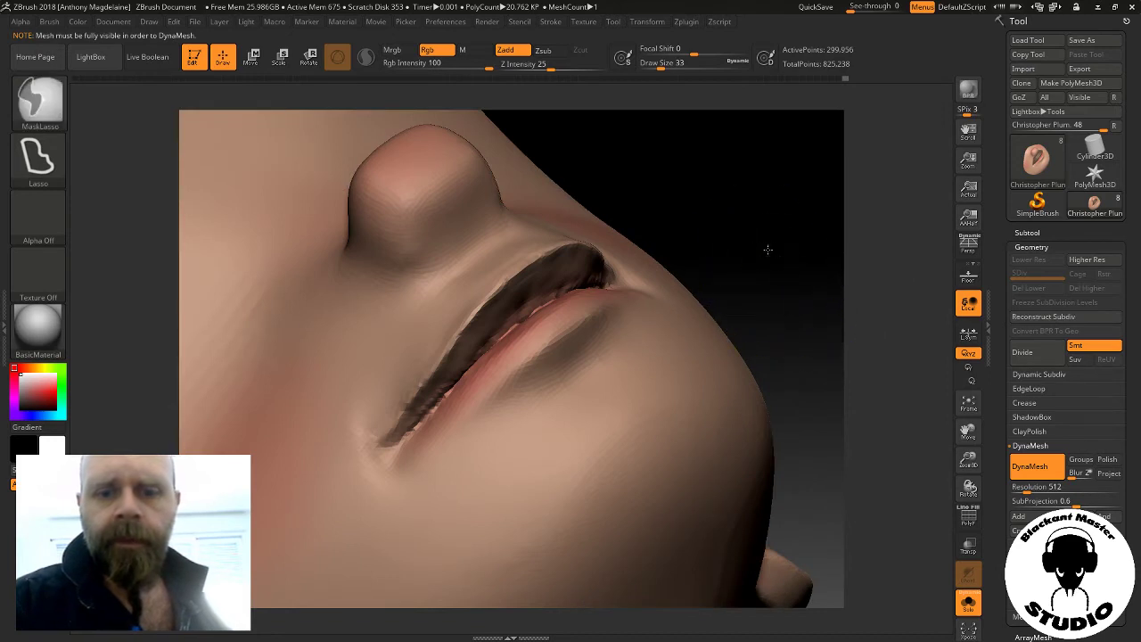
{"action": "left_click_drag", "start_coordinate": [805, 268], "coordinate": [805, 258], "text": "ctrl"}
{"action": "mouse_move", "coordinate": [805, 258]}
{"action": "left_mouse_down"}
{"action": "mouse_move", "coordinate": [812, 241]}
{"action": "mouse_move", "coordinate": [814, 303]}
{"action": "mouse_move", "coordinate": [749, 208]}
{"action": "mouse_move", "coordinate": [752, 179]}
{"action": "mouse_move", "coordinate": [811, 198]}
{"action": "mouse_move", "coordinate": [805, 217]}
{"action": "left_mouse_up"}
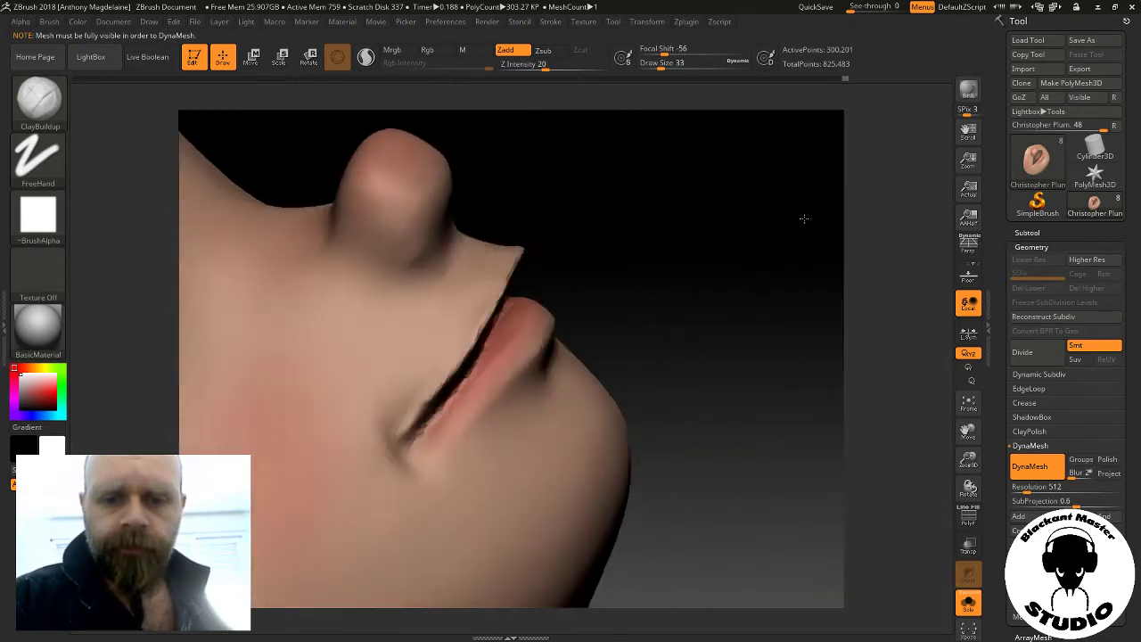
Lower the Draw Size and carve a deeper line along the lip crease
{"action": "left_click_drag", "start_coordinate": [676, 62], "coordinate": [655, 70]}
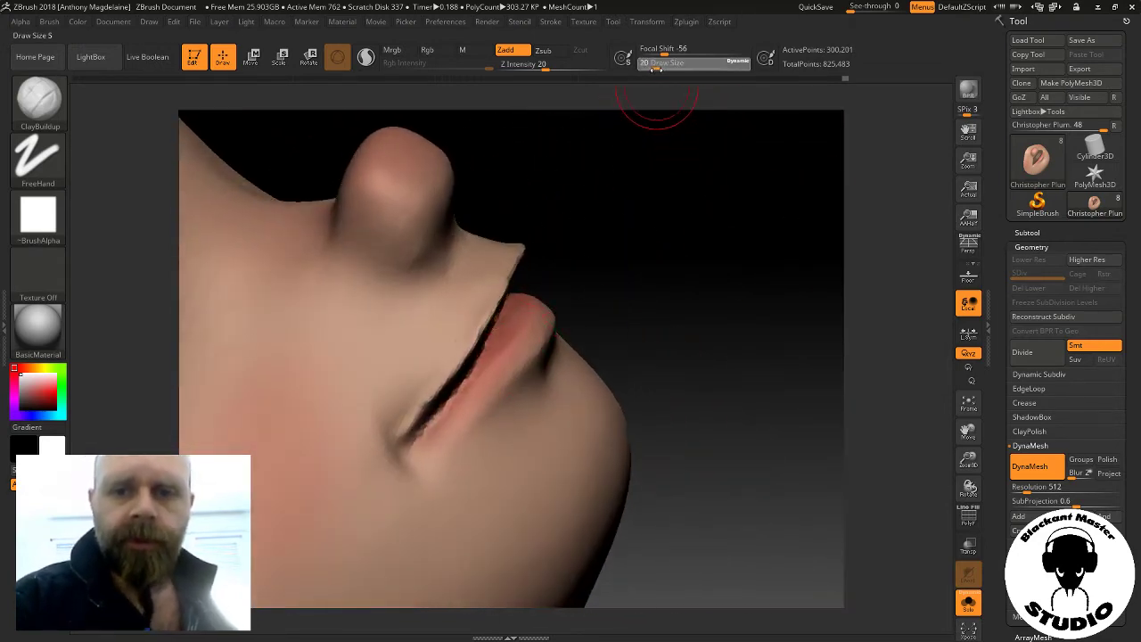
{"action": "key", "text": "shift"}
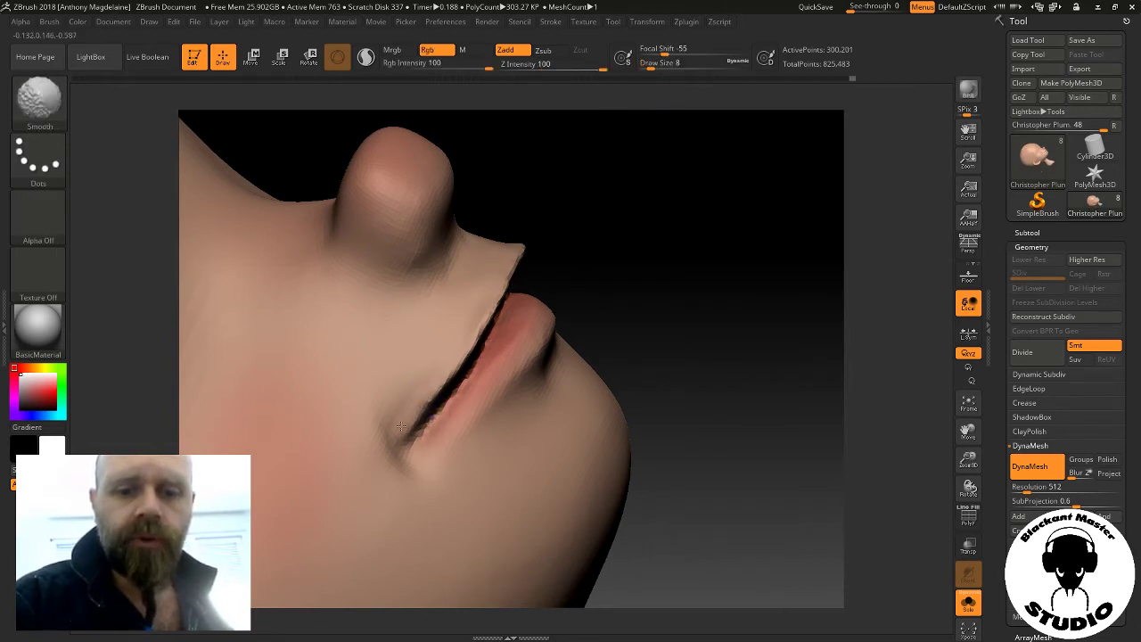
{"action": "mouse_move", "coordinate": [690, 267]}
{"action": "left_mouse_down"}
{"action": "mouse_move", "coordinate": [683, 306]}
{"action": "mouse_move", "coordinate": [683, 276]}
{"action": "mouse_move", "coordinate": [689, 294]}
{"action": "mouse_move", "coordinate": [505, 385]}
{"action": "left_mouse_up"}
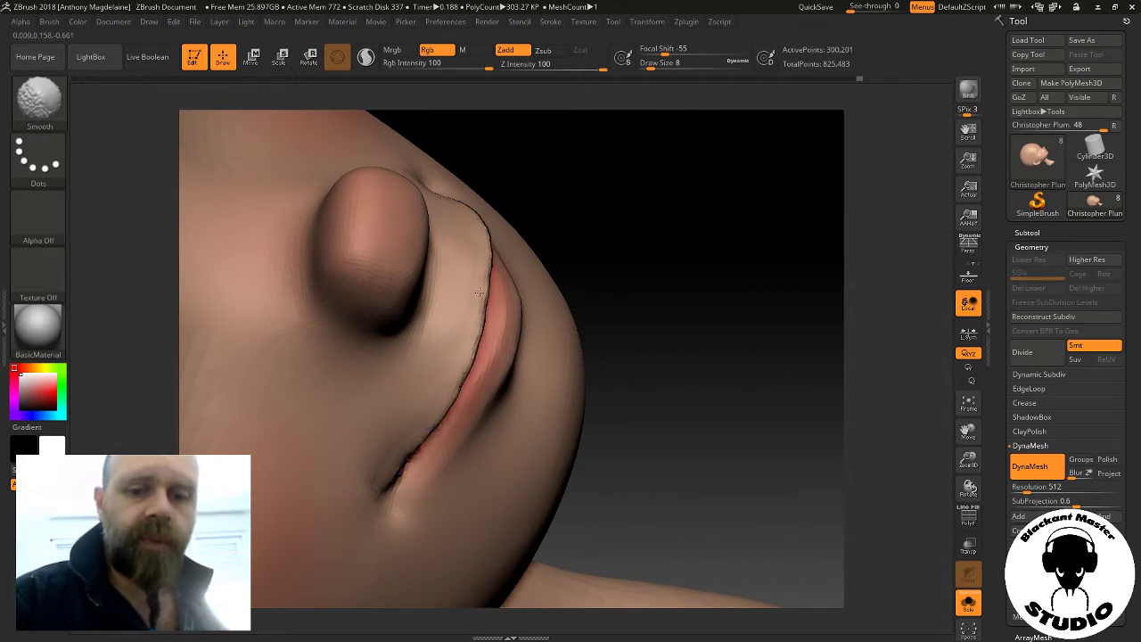
{"action": "left_click_drag", "start_coordinate": [479, 293], "coordinate": [427, 433]}
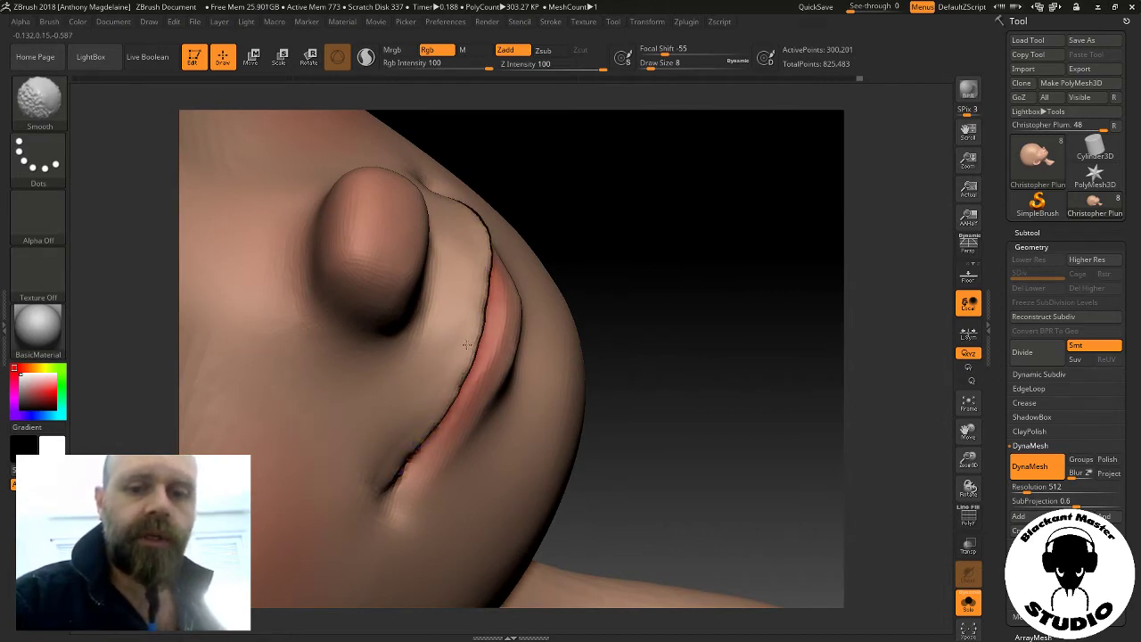
{"action": "left_click_drag", "start_coordinate": [470, 210], "coordinate": [472, 329]}
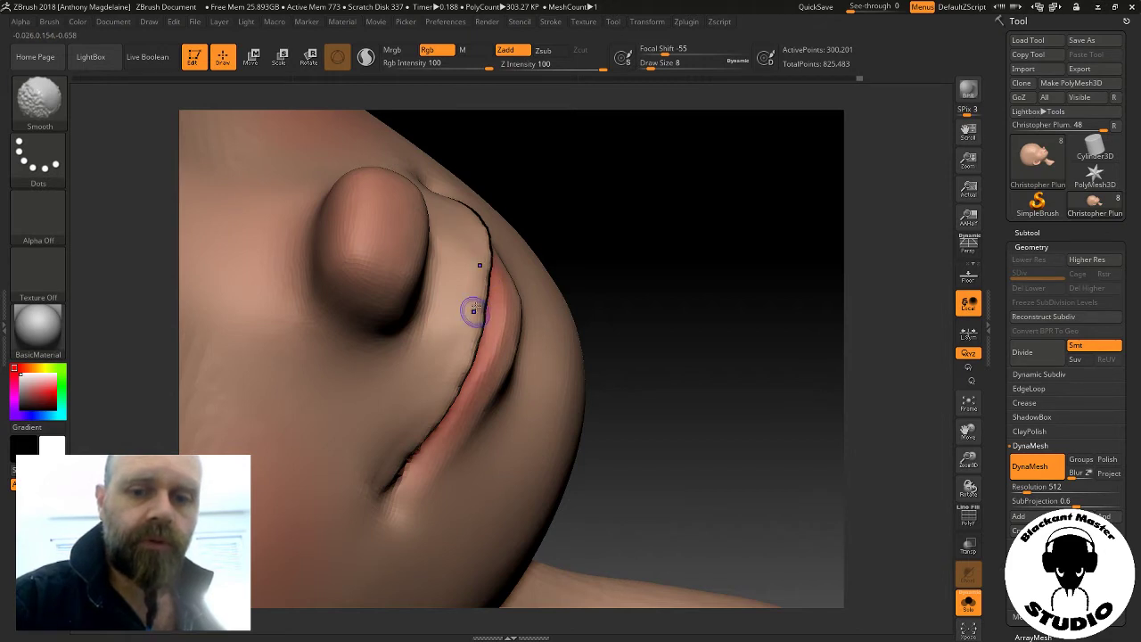
{"action": "left_click_drag", "start_coordinate": [473, 352], "coordinate": [436, 409]}
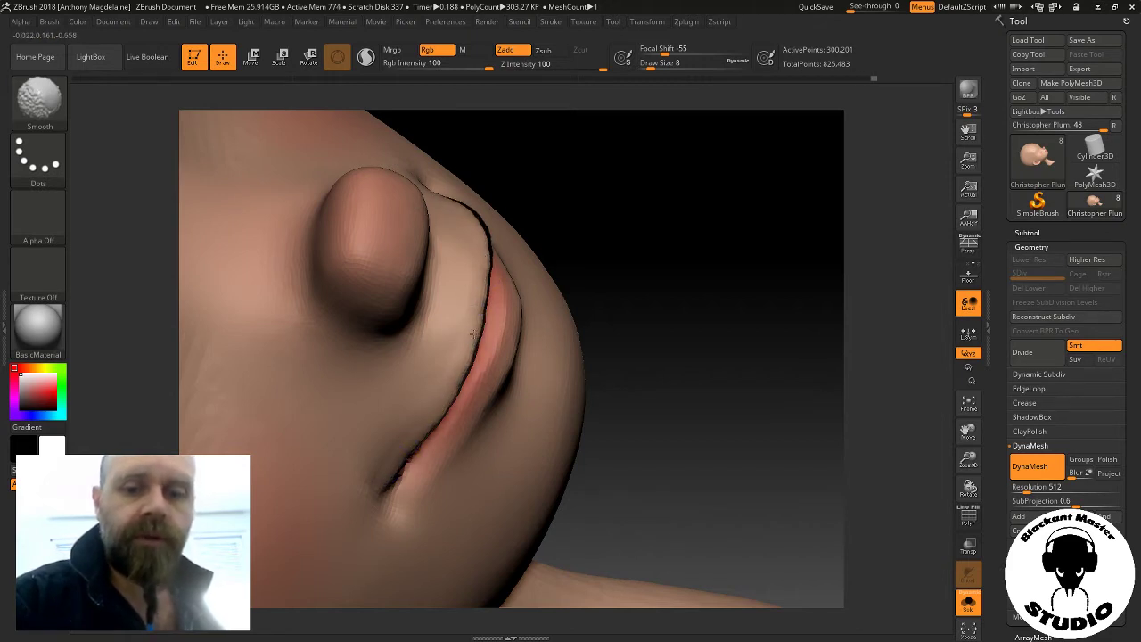
{"action": "right_click_drag", "start_coordinate": [473, 334], "coordinate": [475, 347]}
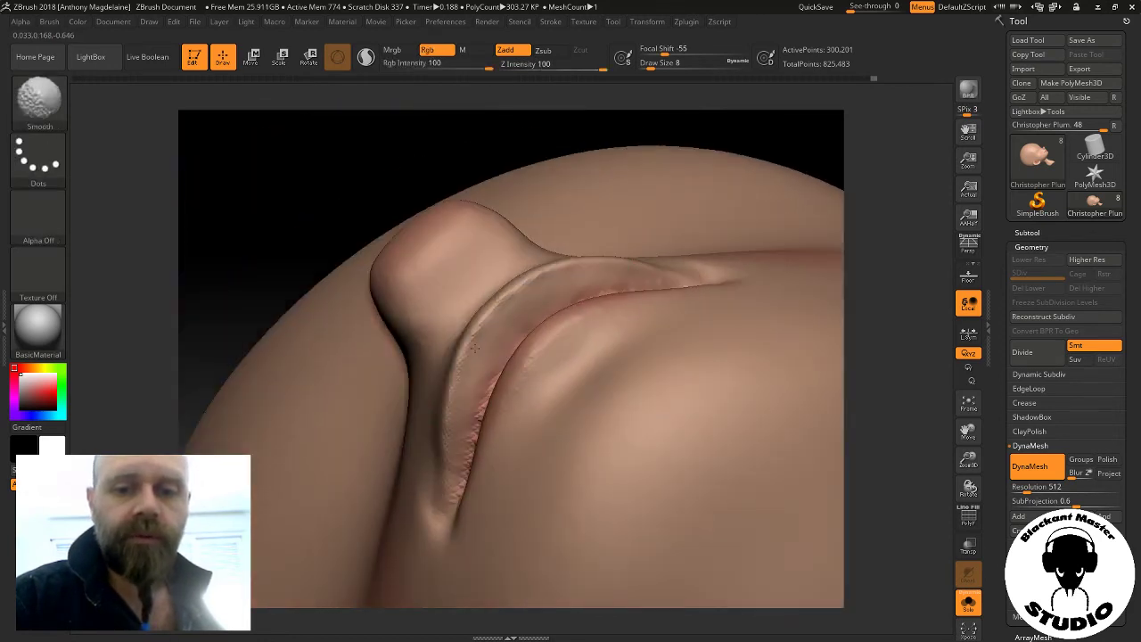
Smooth the crease under the lower lip so the mouth corners blend softly
{"action": "left_click_drag", "start_coordinate": [448, 463], "coordinate": [435, 521], "text": "shift"}
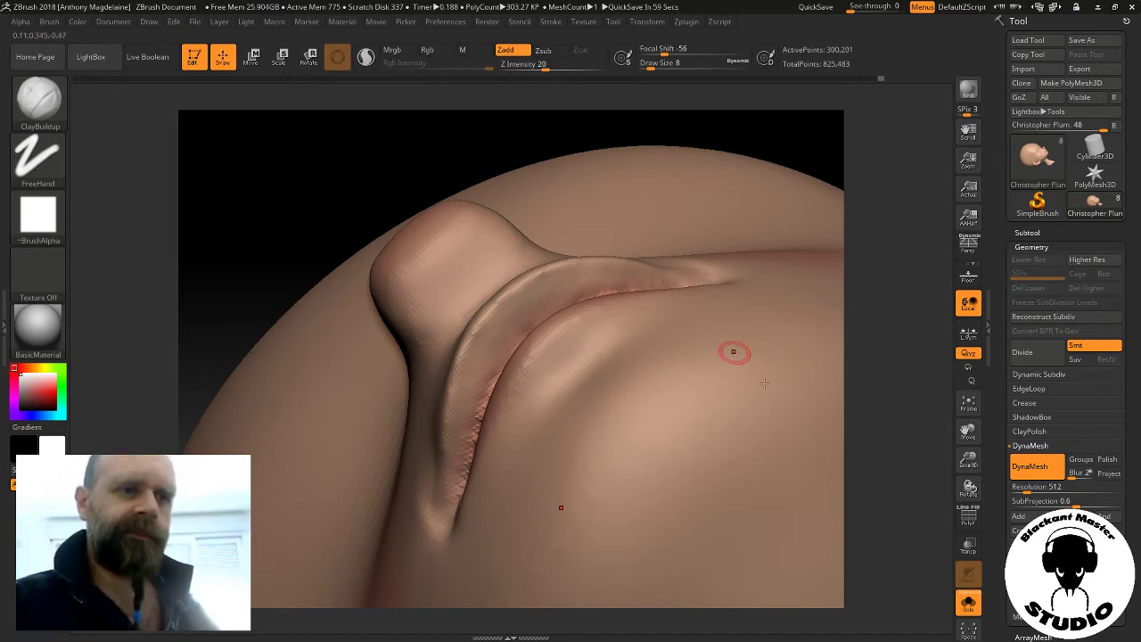
{"action": "mouse_move", "coordinate": [854, 313]}
{"action": "left_mouse_down"}
{"action": "mouse_move", "coordinate": [939, 325]}
{"action": "mouse_move", "coordinate": [928, 376]}
{"action": "left_mouse_up"}
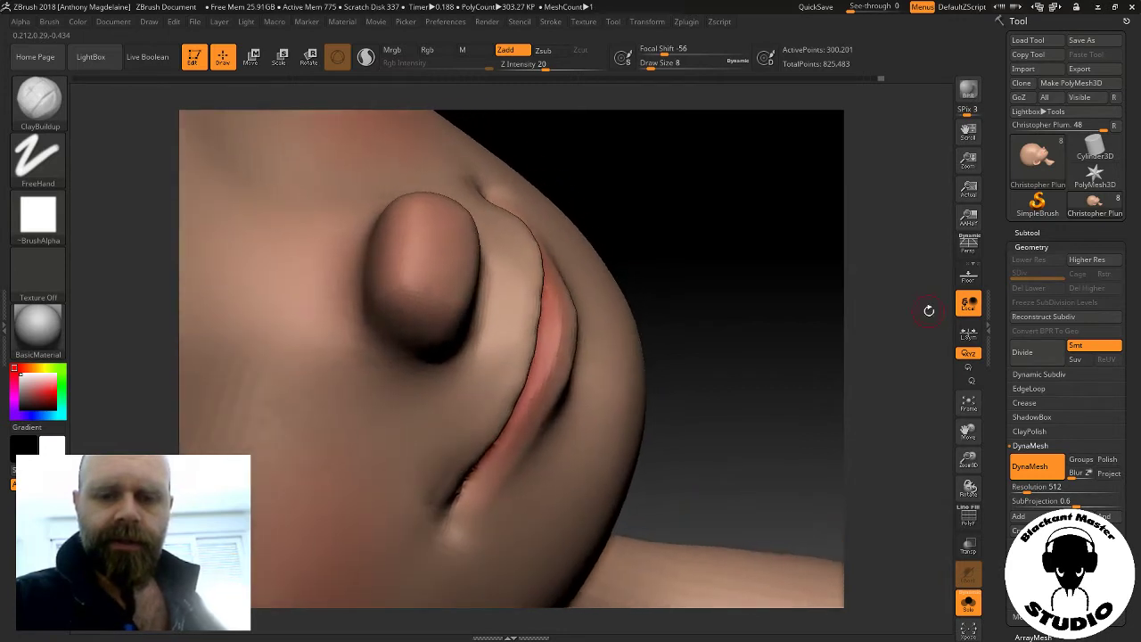
{"action": "mouse_move", "coordinate": [752, 387]}
{"action": "left_mouse_down"}
{"action": "mouse_move", "coordinate": [769, 387]}
{"action": "mouse_move", "coordinate": [621, 434]}
{"action": "left_mouse_up"}
{"action": "left_click_drag", "start_coordinate": [730, 358], "coordinate": [519, 355]}
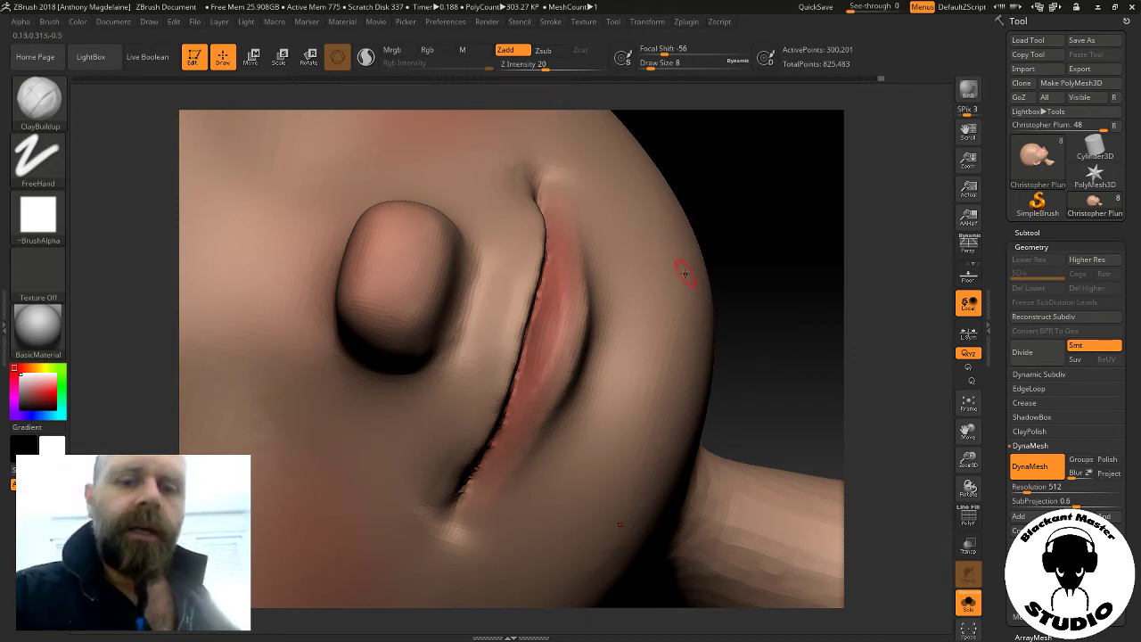
{"action": "key", "text": "shift"}
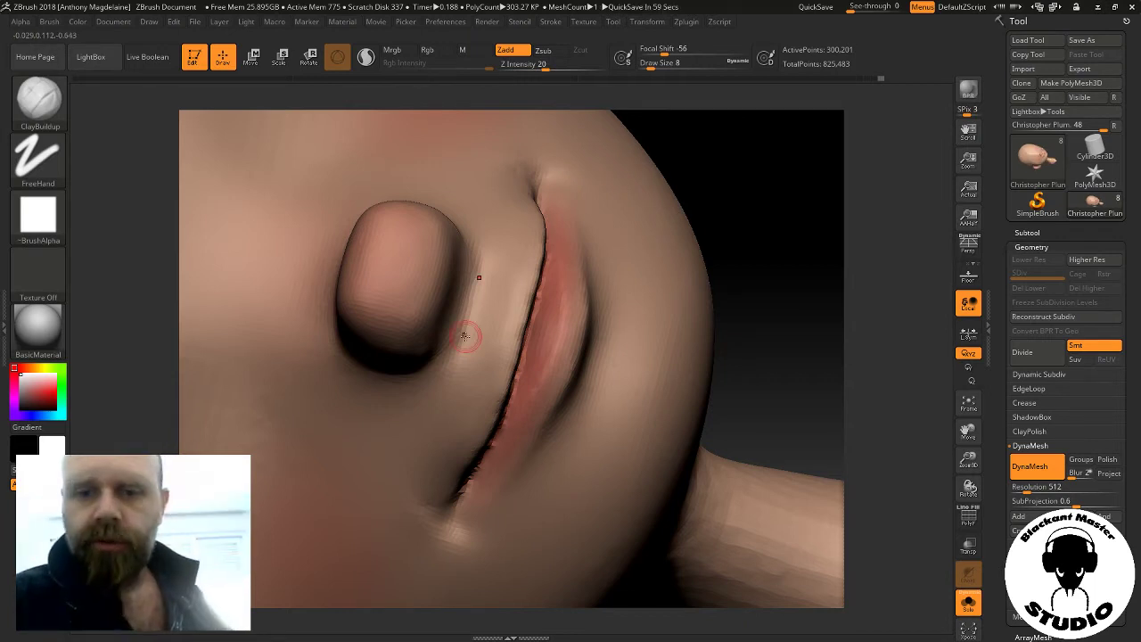
{"action": "mouse_move", "coordinate": [473, 333]}
{"action": "right_mouse_down"}
{"action": "mouse_move", "coordinate": [780, 318]}
{"action": "mouse_move", "coordinate": [809, 250]}
{"action": "right_mouse_up"}
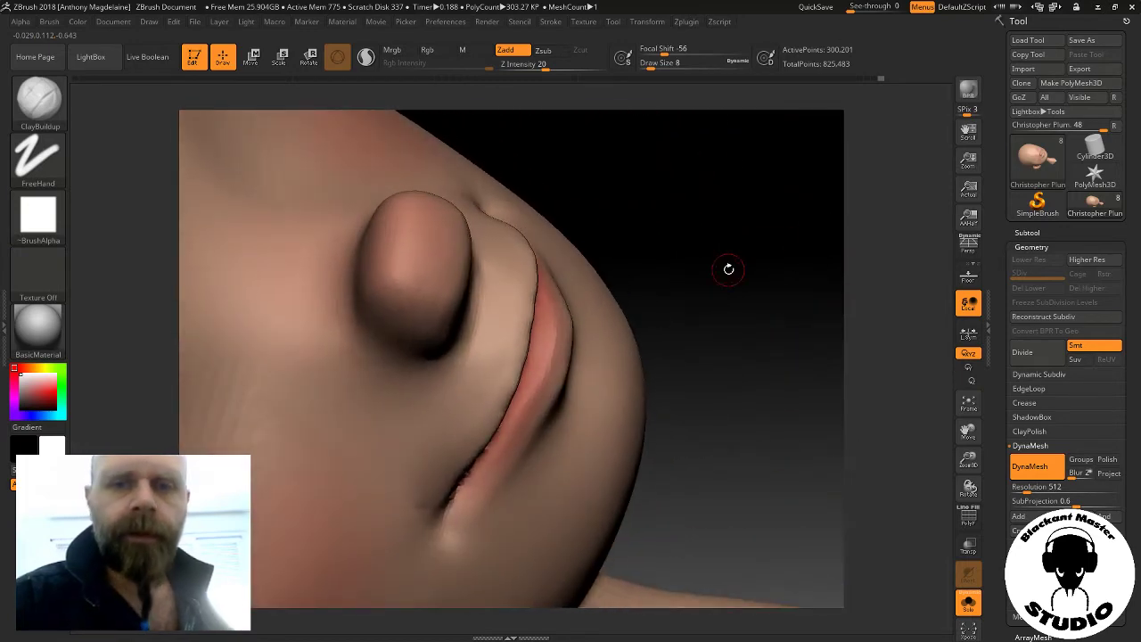
{"action": "left_click", "coordinate": [38, 99]}
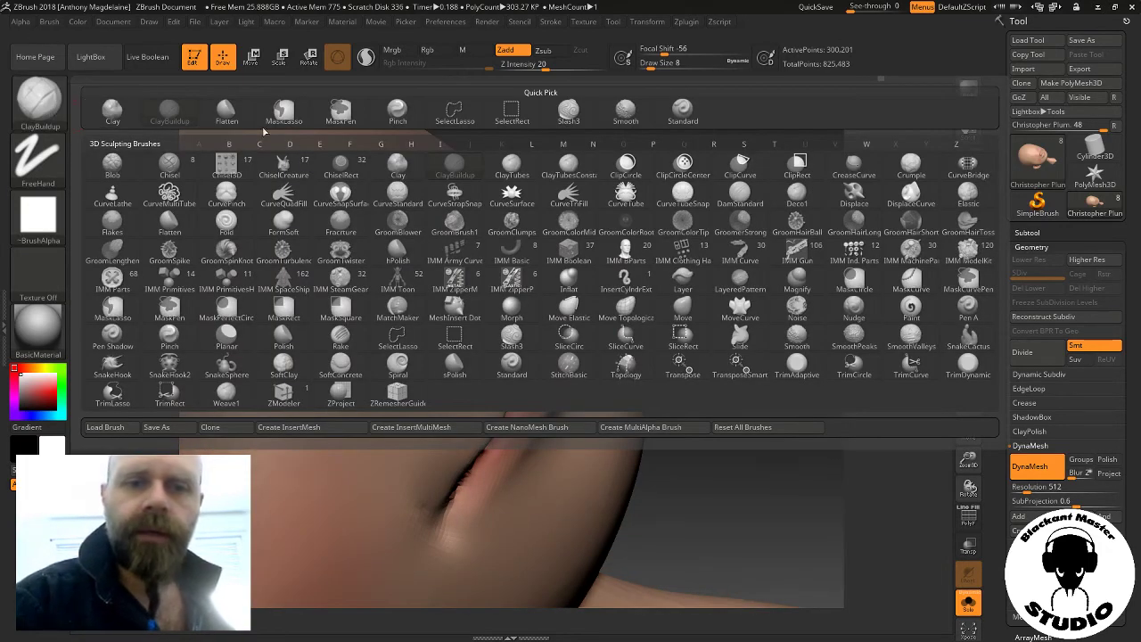
{"action": "left_click", "coordinate": [665, 63]}
{"action": "left_click_drag", "start_coordinate": [665, 62], "coordinate": [669, 63]}
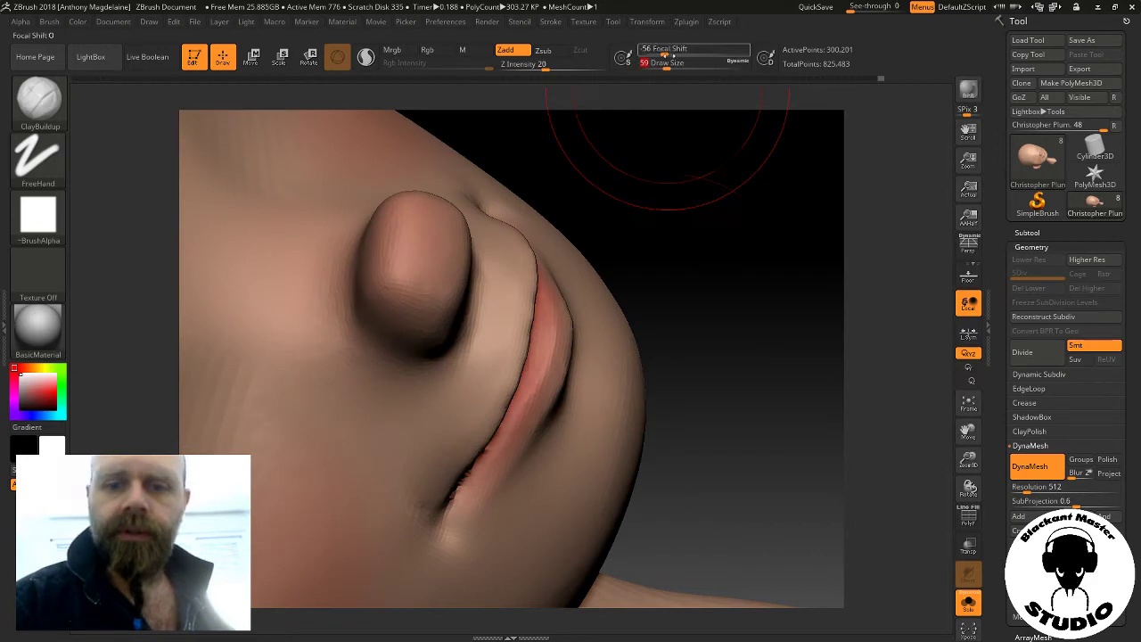
{"action": "left_click", "coordinate": [969, 403]}
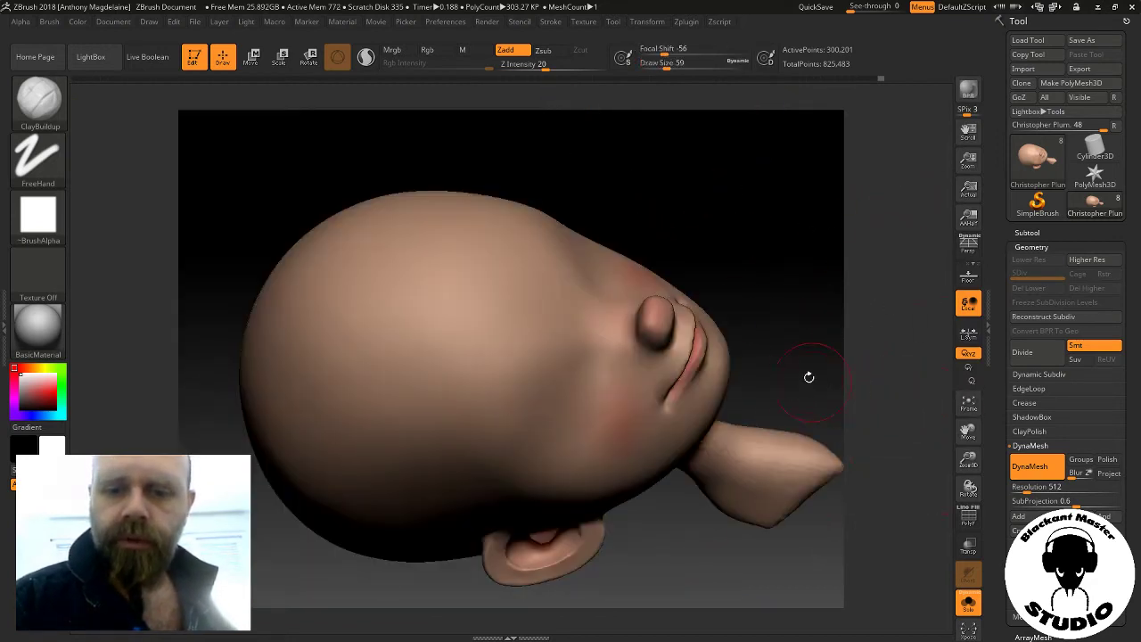
{"action": "left_click_drag", "start_coordinate": [808, 377], "coordinate": [797, 288]}
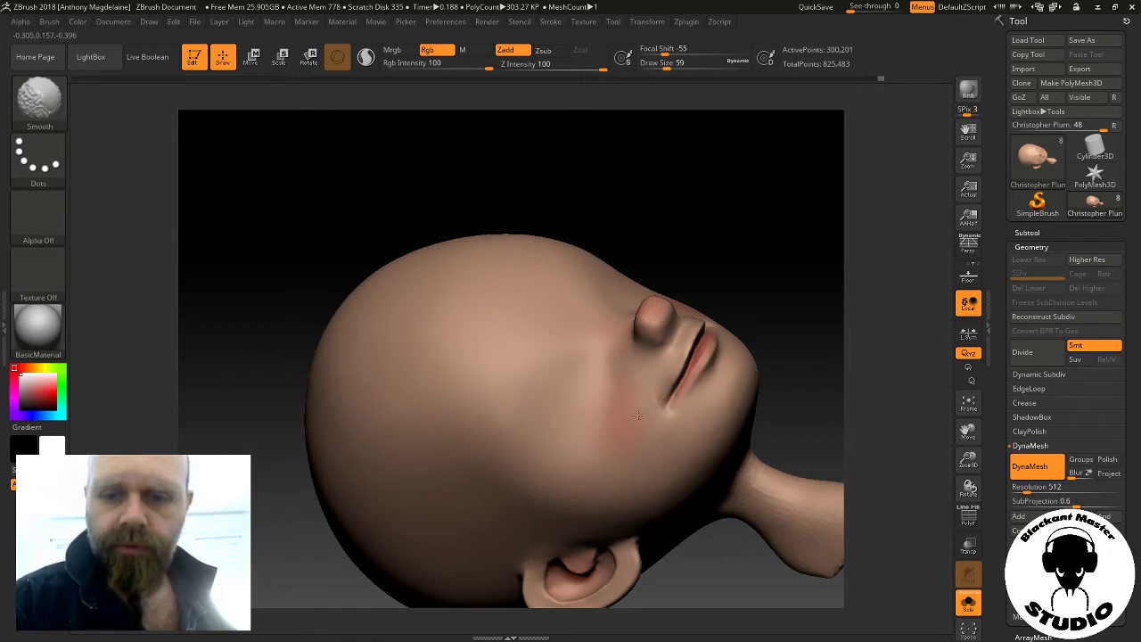
{"action": "left_click_drag", "start_coordinate": [581, 420], "coordinate": [655, 291]}
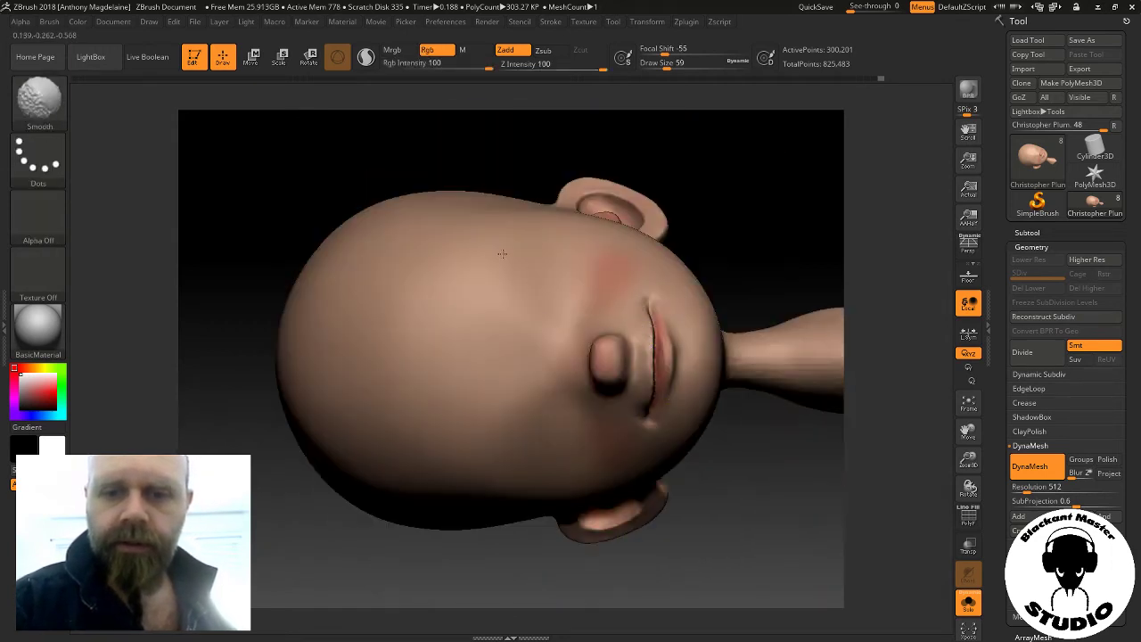
{"action": "mouse_move", "coordinate": [711, 441]}
{"action": "left_mouse_down"}
{"action": "mouse_move", "coordinate": [732, 453]}
{"action": "mouse_move", "coordinate": [732, 387]}
{"action": "mouse_move", "coordinate": [703, 436]}
{"action": "left_mouse_up"}
{"action": "key", "text": "shift"}
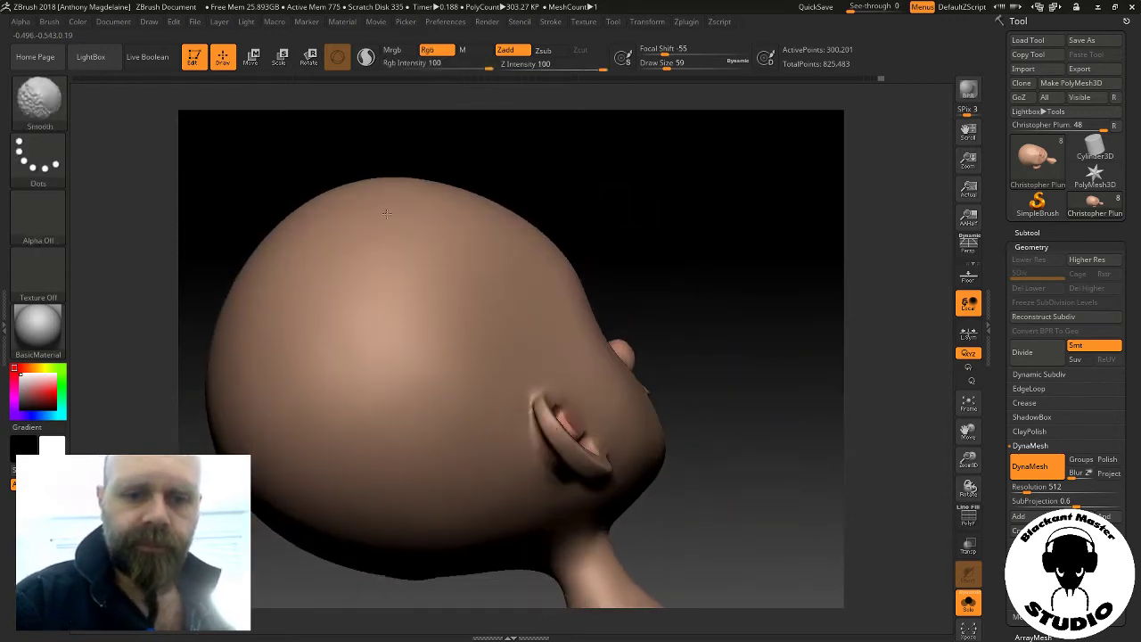
{"action": "mouse_move", "coordinate": [695, 321]}
{"action": "left_mouse_down"}
{"action": "mouse_move", "coordinate": [710, 295]}
{"action": "mouse_move", "coordinate": [705, 348]}
{"action": "mouse_move", "coordinate": [682, 291]}
{"action": "left_mouse_up"}
{"action": "key", "text": "shift"}
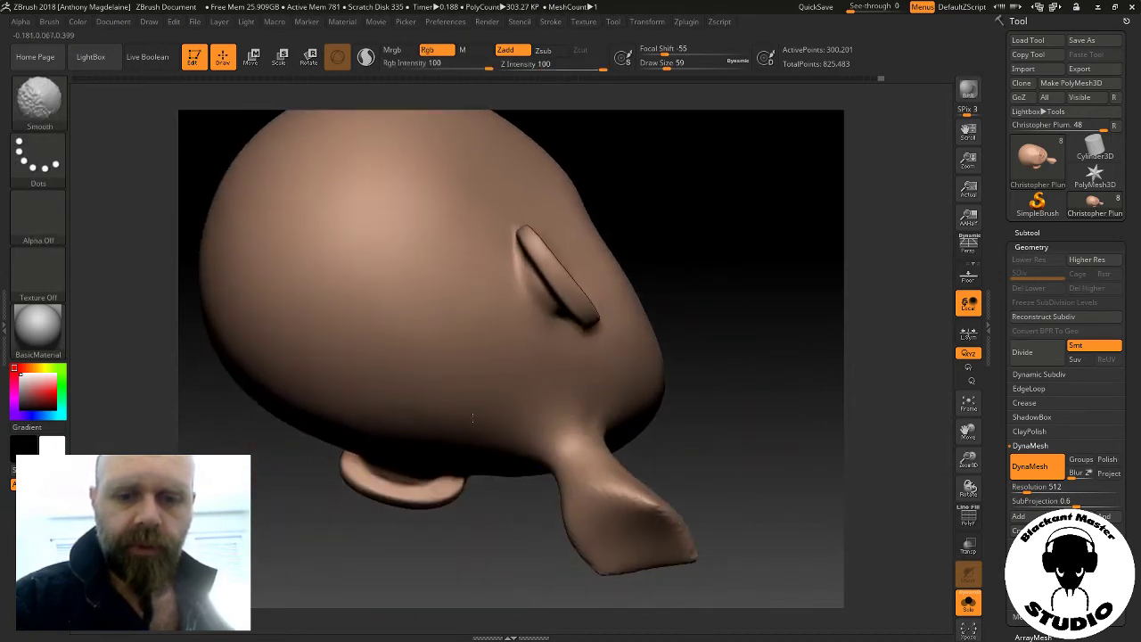
{"action": "left_click_drag", "start_coordinate": [536, 419], "coordinate": [724, 386]}
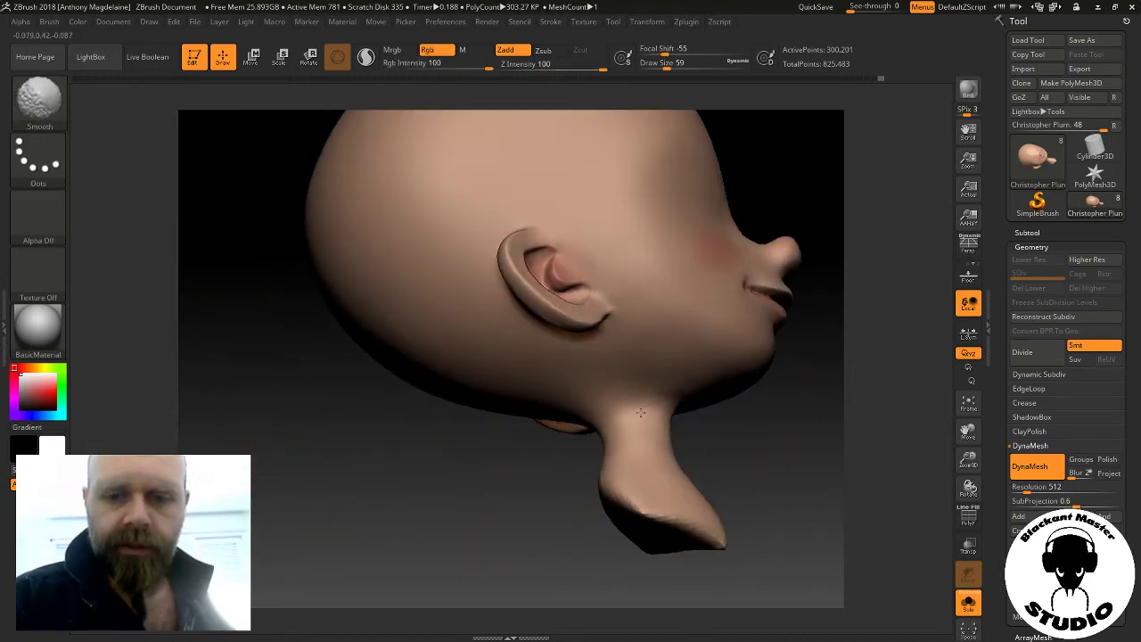
{"action": "left_click_drag", "start_coordinate": [798, 422], "coordinate": [664, 459]}
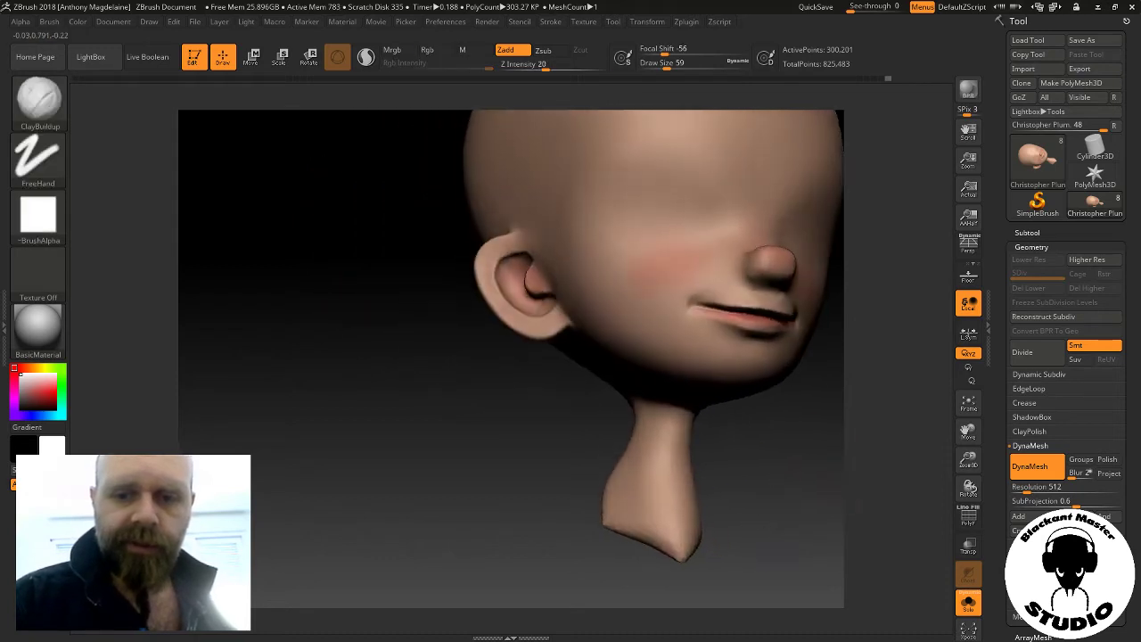
{"action": "mouse_move", "coordinate": [719, 530]}
{"action": "left_mouse_down"}
{"action": "mouse_move", "coordinate": [480, 500]}
{"action": "mouse_move", "coordinate": [782, 493]}
{"action": "mouse_move", "coordinate": [695, 384]}
{"action": "left_mouse_up"}
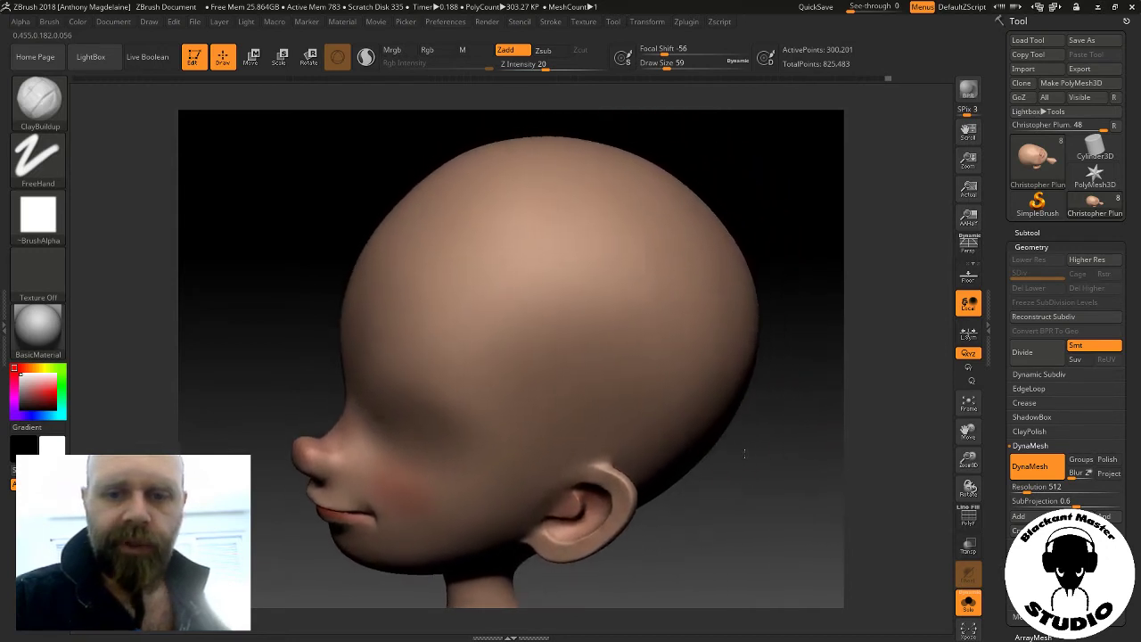
{"action": "key", "text": "shift"}
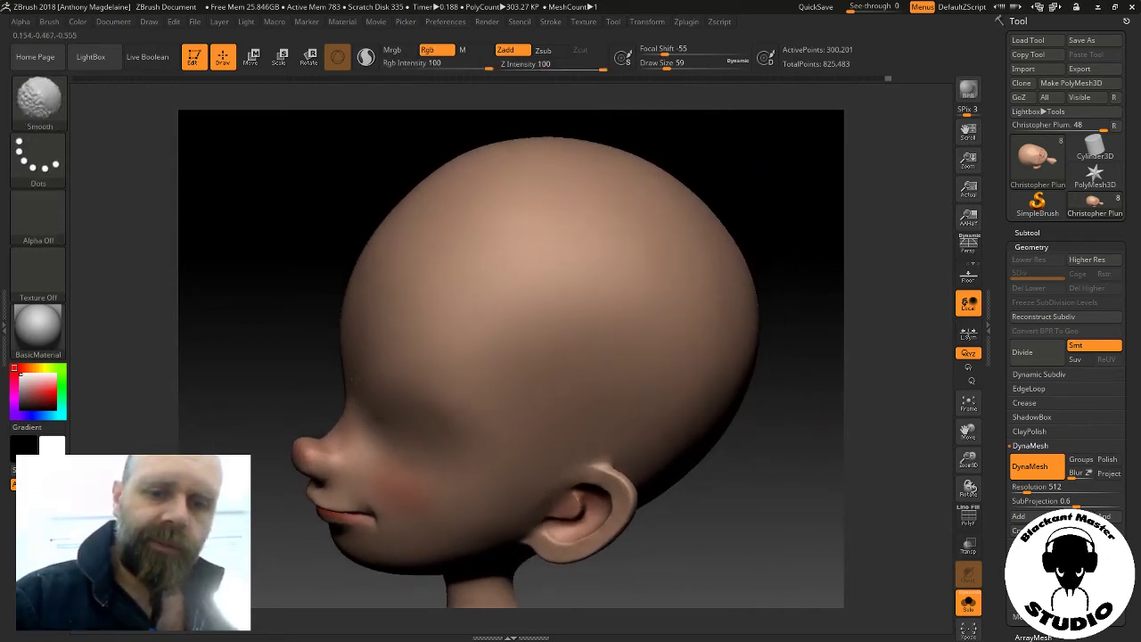
{"action": "mouse_move", "coordinate": [727, 174]}
{"action": "left_mouse_down"}
{"action": "mouse_move", "coordinate": [767, 170]}
{"action": "mouse_move", "coordinate": [647, 250]}
{"action": "left_mouse_up"}
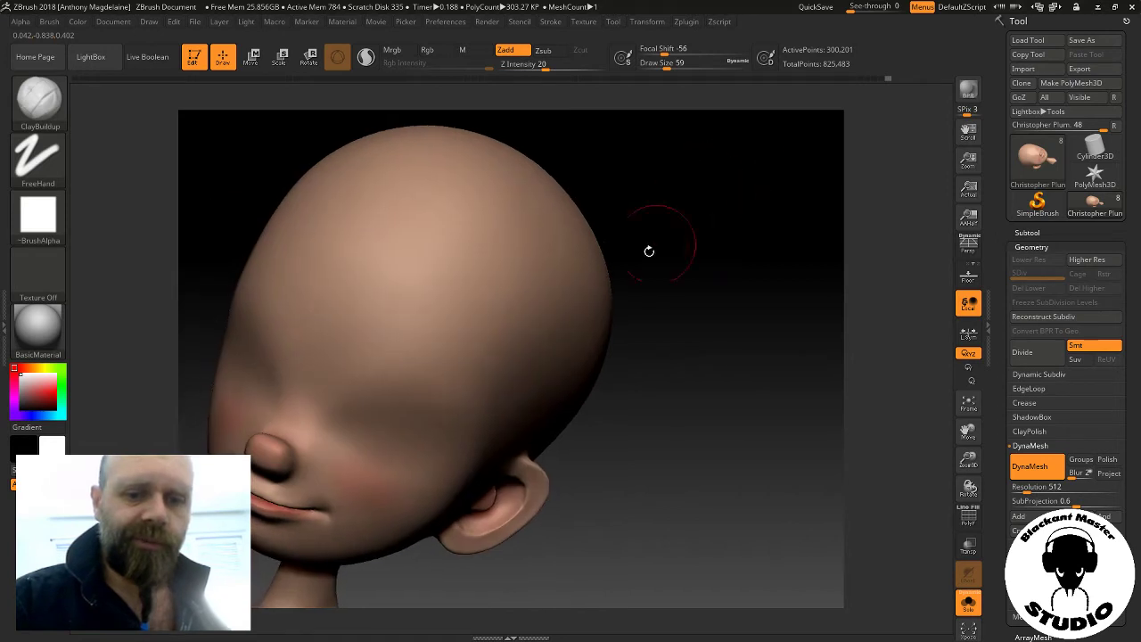
{"action": "mouse_move", "coordinate": [668, 357]}
{"action": "left_mouse_down"}
{"action": "mouse_move", "coordinate": [778, 359]}
{"action": "mouse_move", "coordinate": [753, 396]}
{"action": "mouse_move", "coordinate": [660, 366]}
{"action": "left_mouse_up"}
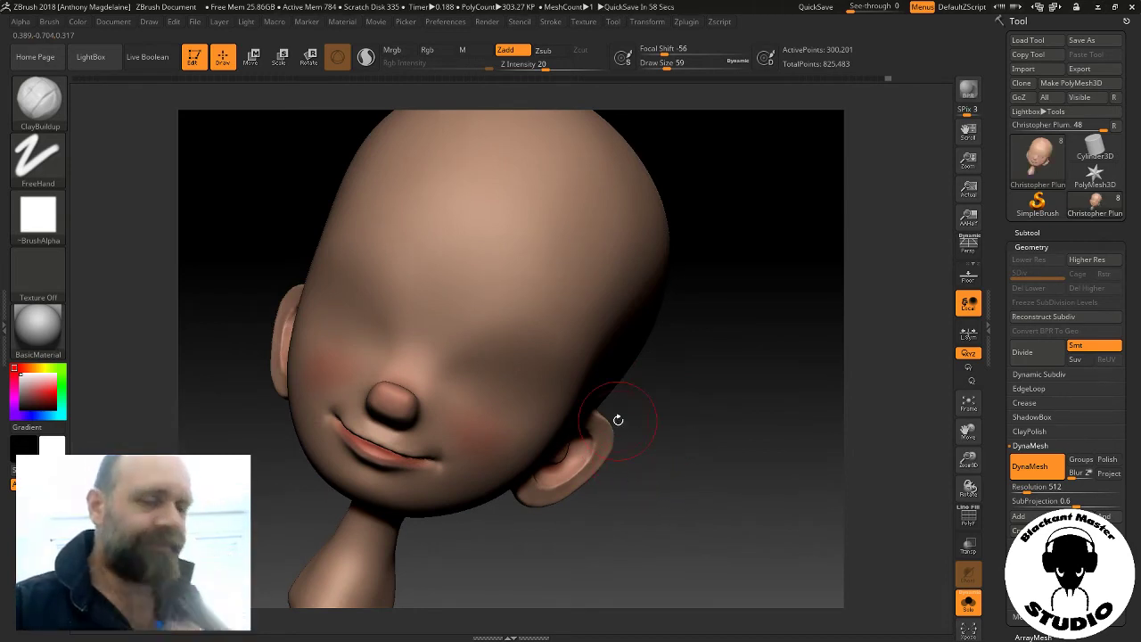
{"action": "mouse_move", "coordinate": [698, 430]}
{"action": "left_mouse_down"}
{"action": "mouse_move", "coordinate": [592, 414]}
{"action": "mouse_move", "coordinate": [885, 271]}
{"action": "left_mouse_up"}
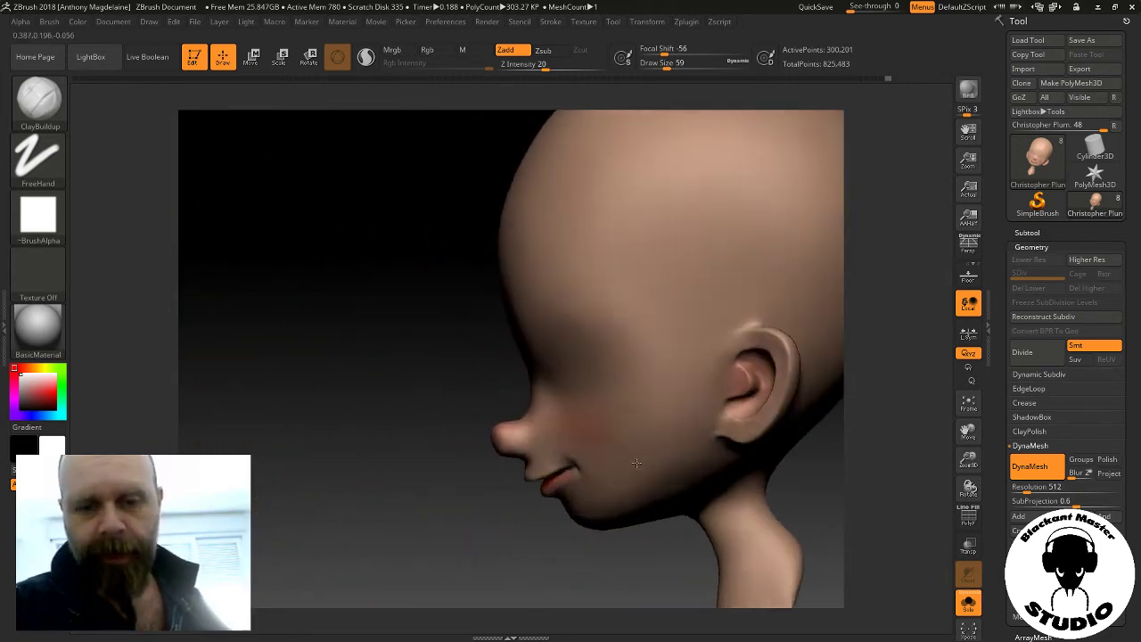
{"action": "mouse_move", "coordinate": [968, 459]}
{"action": "left_mouse_down"}
{"action": "mouse_move", "coordinate": [929, 266]}
{"action": "mouse_move", "coordinate": [681, 456]}
{"action": "left_mouse_up"}
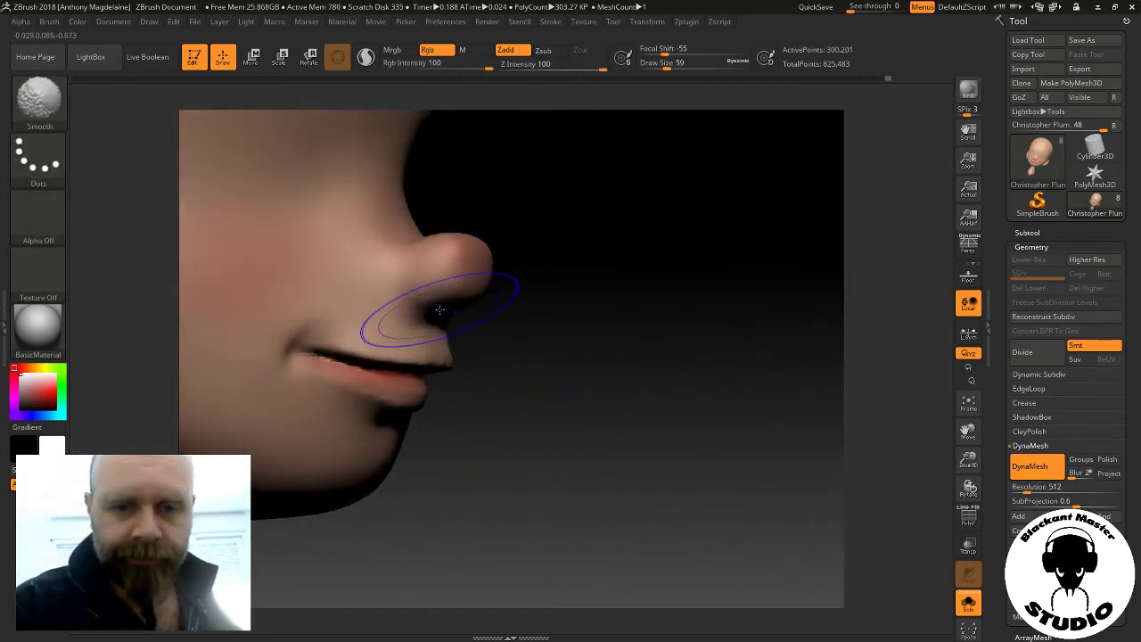
{"action": "left_click_drag", "start_coordinate": [718, 339], "coordinate": [535, 352], "text": "shift"}
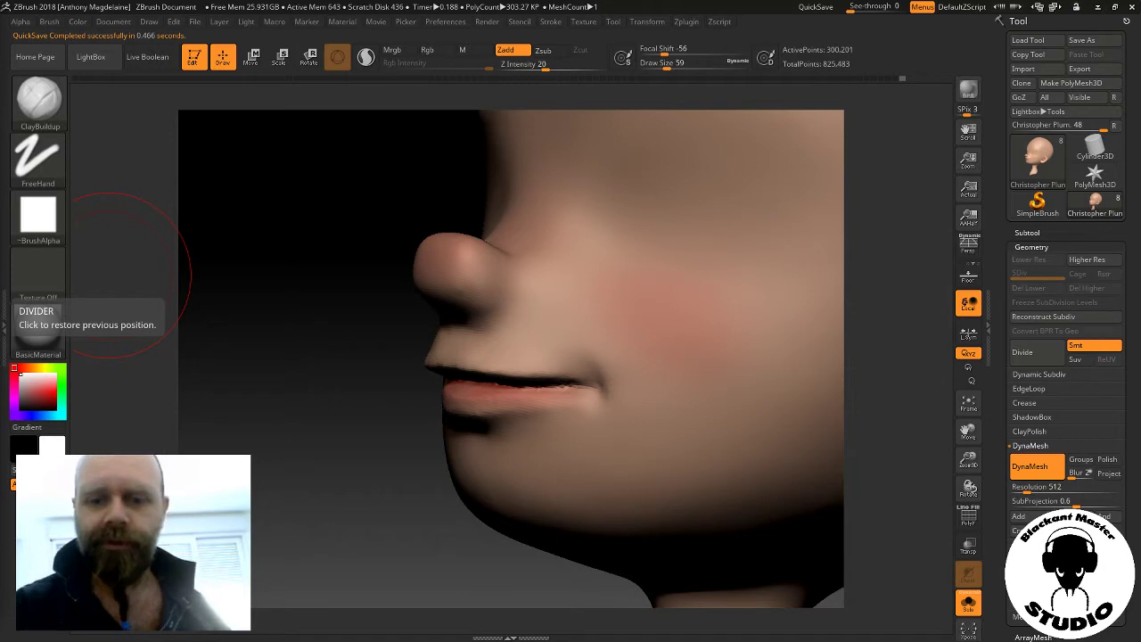
Turn the head to a front view and set the brush Draw Size to 20
{"action": "mouse_move", "coordinate": [876, 351]}
{"action": "left_mouse_down"}
{"action": "mouse_move", "coordinate": [913, 375]}
{"action": "mouse_move", "coordinate": [869, 281]}
{"action": "left_mouse_up"}
{"action": "left_click_drag", "start_coordinate": [871, 321], "coordinate": [876, 330]}
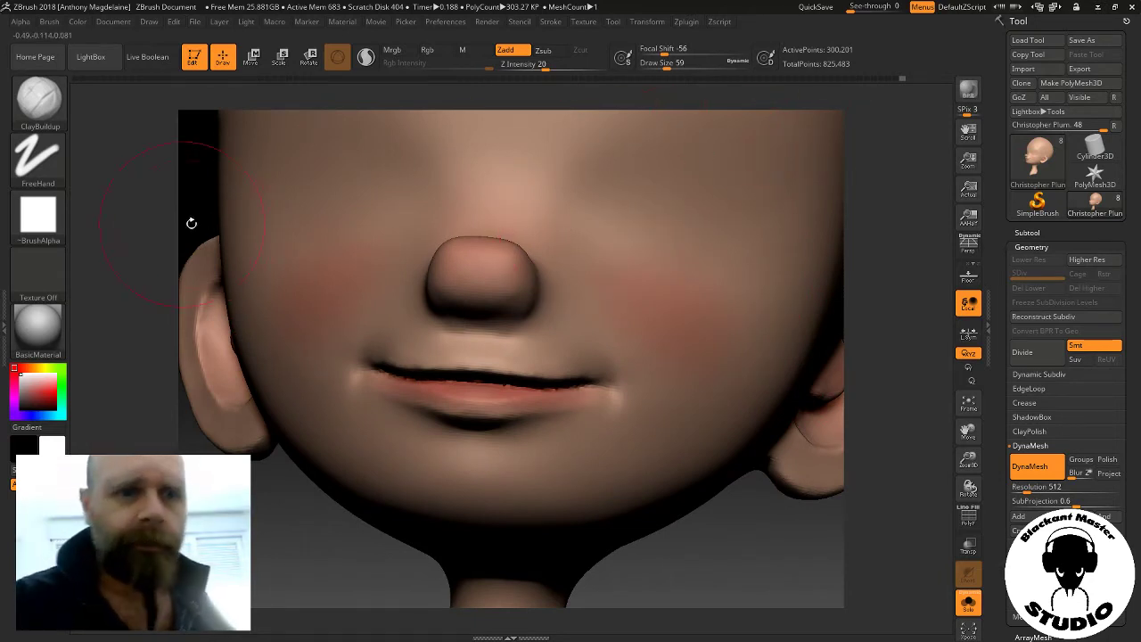
{"action": "left_click_drag", "start_coordinate": [665, 64], "coordinate": [671, 64]}
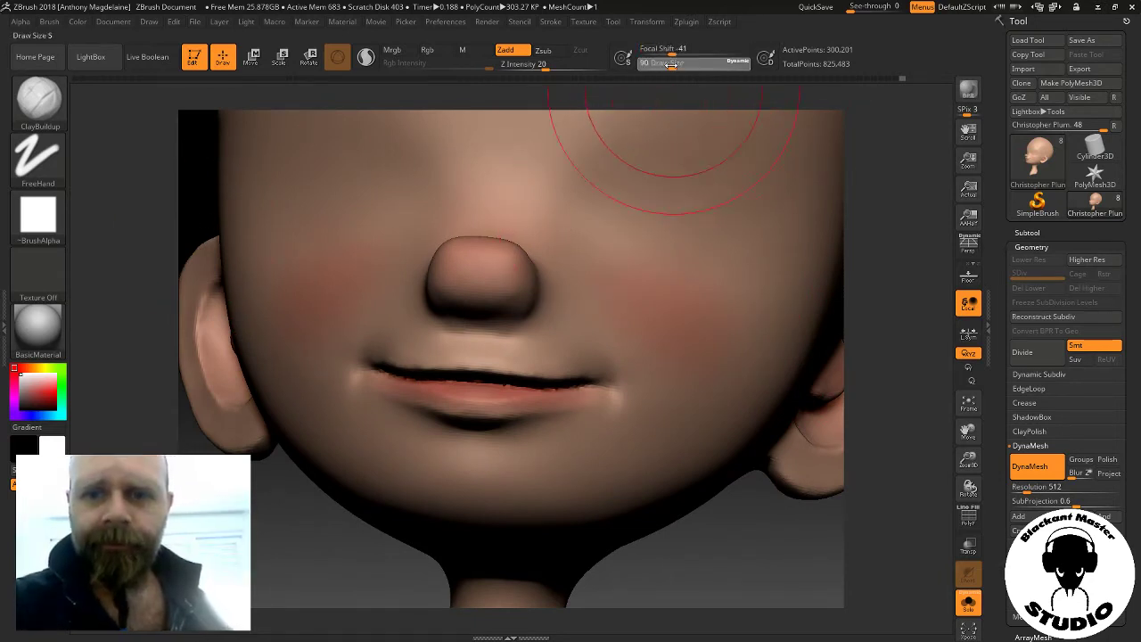
{"action": "mouse_move", "coordinate": [704, 533]}
{"action": "left_mouse_down"}
{"action": "mouse_move", "coordinate": [694, 436]}
{"action": "mouse_move", "coordinate": [664, 411]}
{"action": "left_mouse_up"}
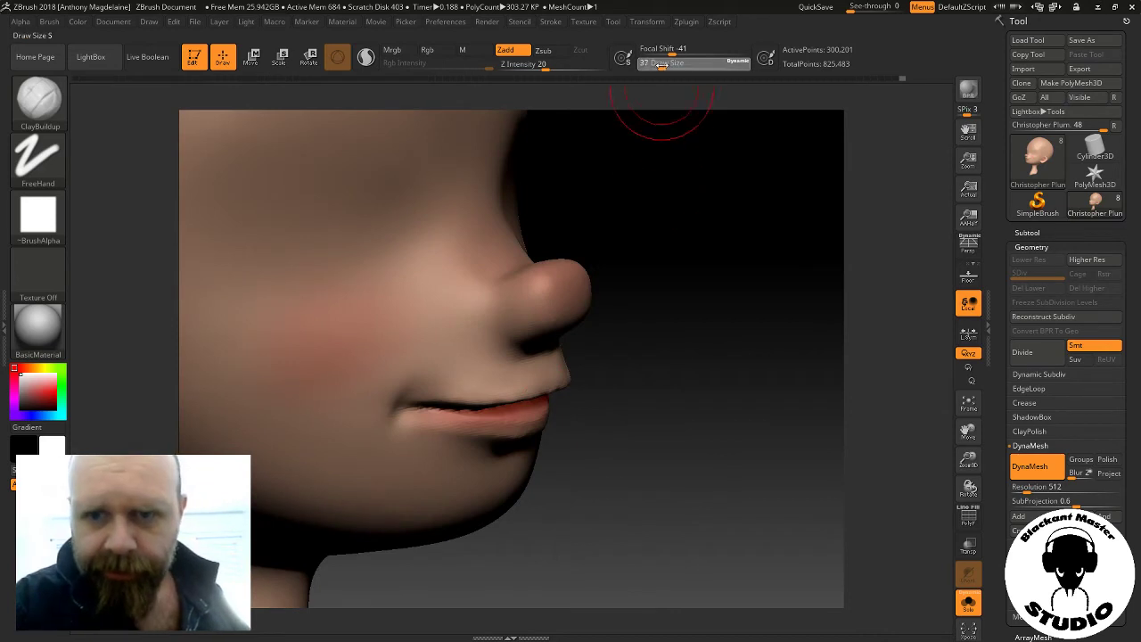
{"action": "left_click_drag", "start_coordinate": [658, 69], "coordinate": [653, 69]}
{"action": "left_click_drag", "start_coordinate": [680, 415], "coordinate": [757, 333]}
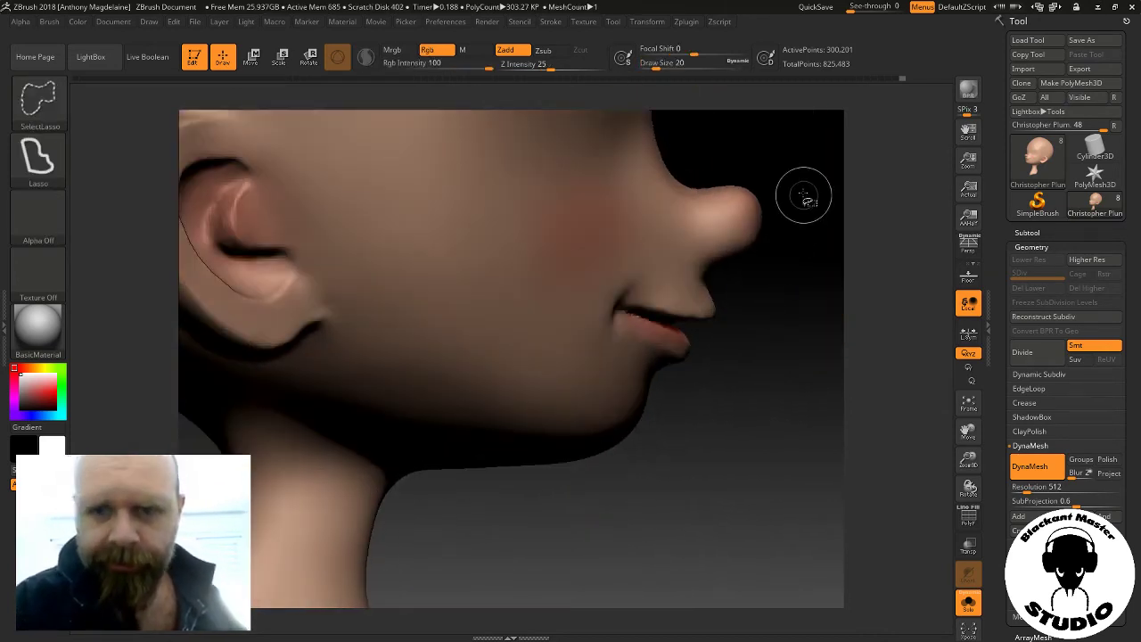
Lasso-hide everything but the mouth and chin, zoom in, and smooth the lips
{"action": "left_click_drag", "start_coordinate": [802, 193], "coordinate": [737, 337], "text": "ctrl+shift"}
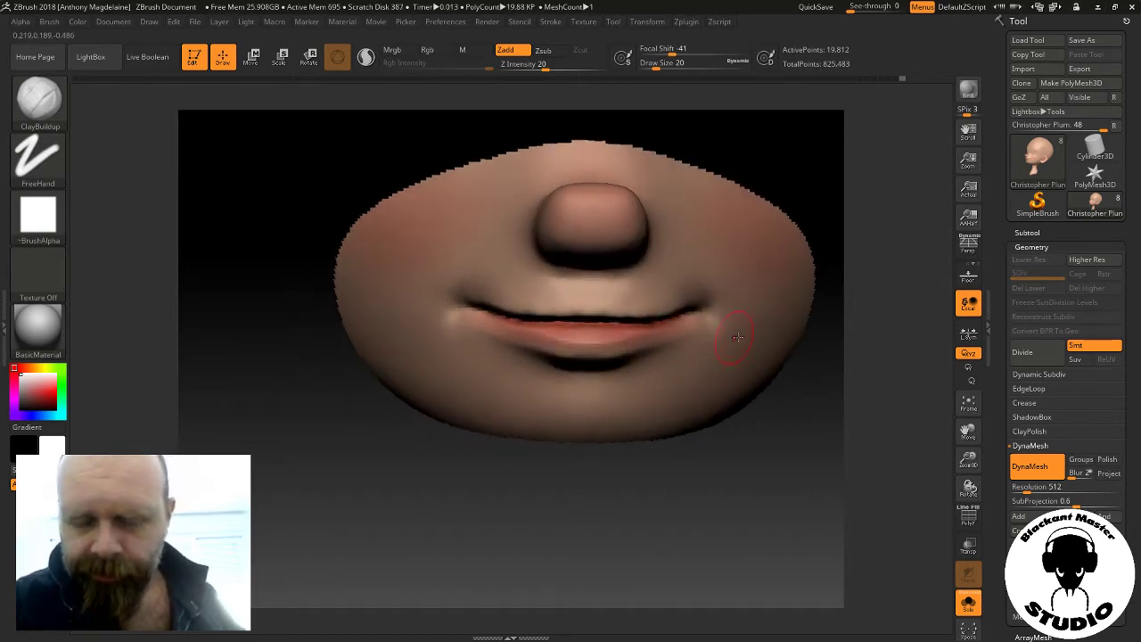
{"action": "left_click_drag", "start_coordinate": [968, 460], "coordinate": [665, 406]}
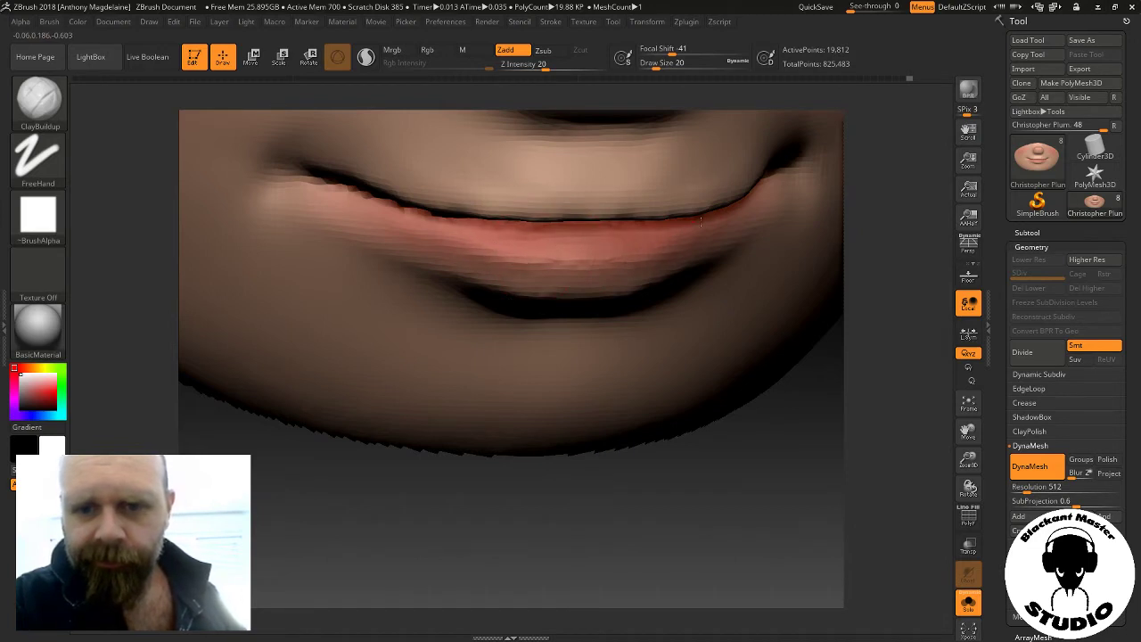
{"action": "key", "text": "shift"}
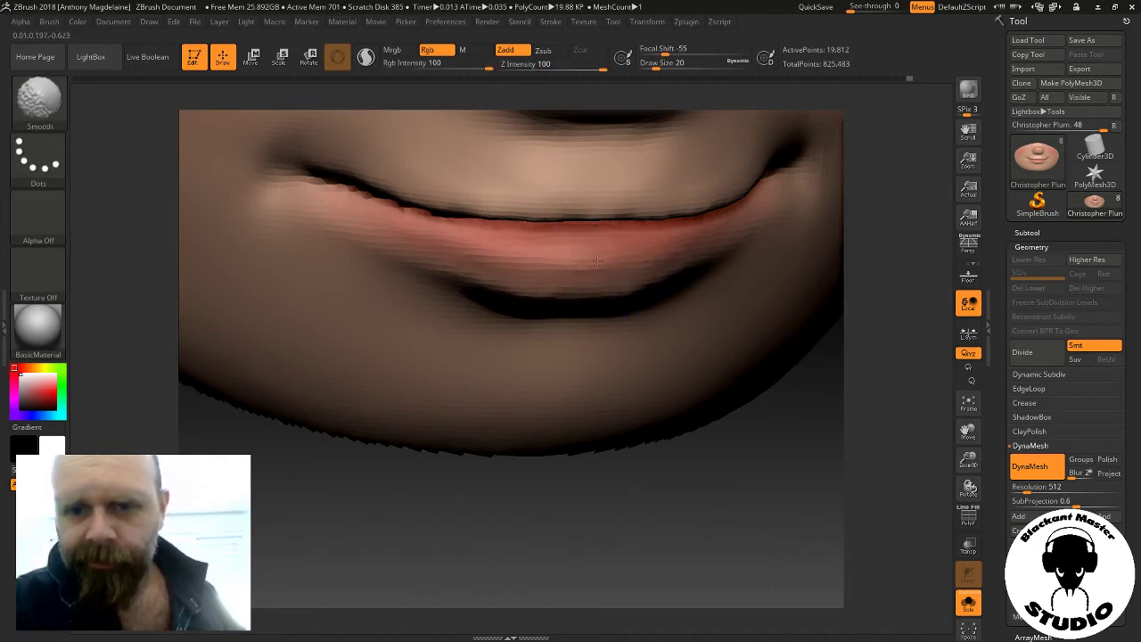
{"action": "mouse_move", "coordinate": [881, 309]}
{"action": "left_mouse_down"}
{"action": "mouse_move", "coordinate": [863, 258]}
{"action": "mouse_move", "coordinate": [895, 271]}
{"action": "mouse_move", "coordinate": [879, 255]}
{"action": "mouse_move", "coordinate": [892, 258]}
{"action": "mouse_move", "coordinate": [873, 170]}
{"action": "left_mouse_up"}
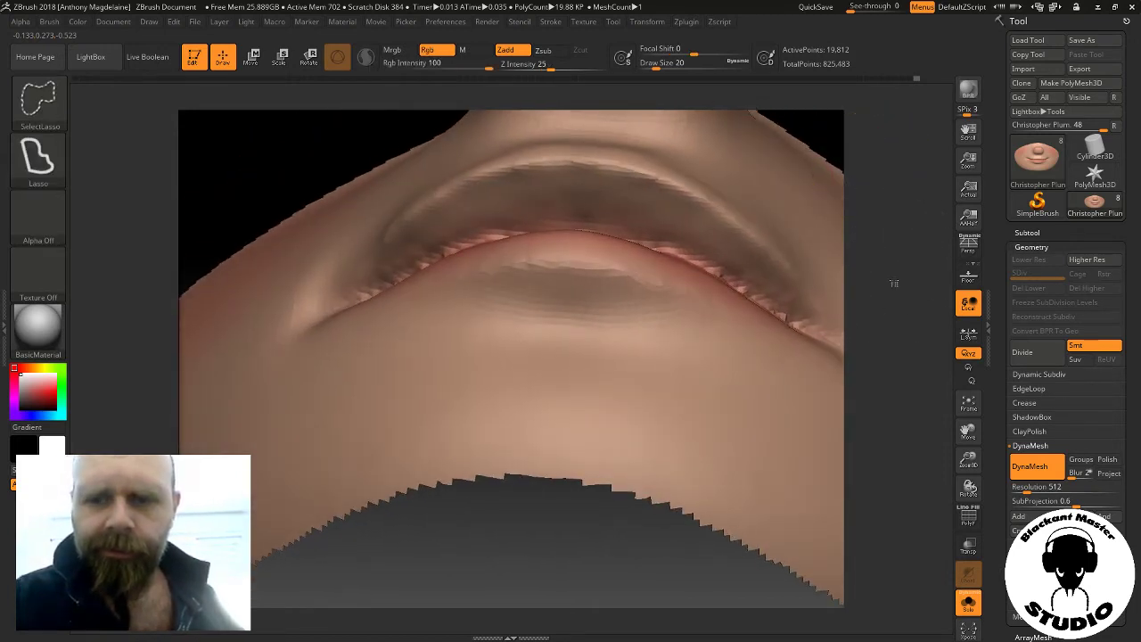
DynaMesh the head, then remesh it again at resolution 1024
{"action": "left_click_drag", "start_coordinate": [874, 170], "coordinate": [878, 179], "text": "ctrl"}
{"action": "left_click", "coordinate": [1034, 487]}
{"action": "type", "text": "944"}
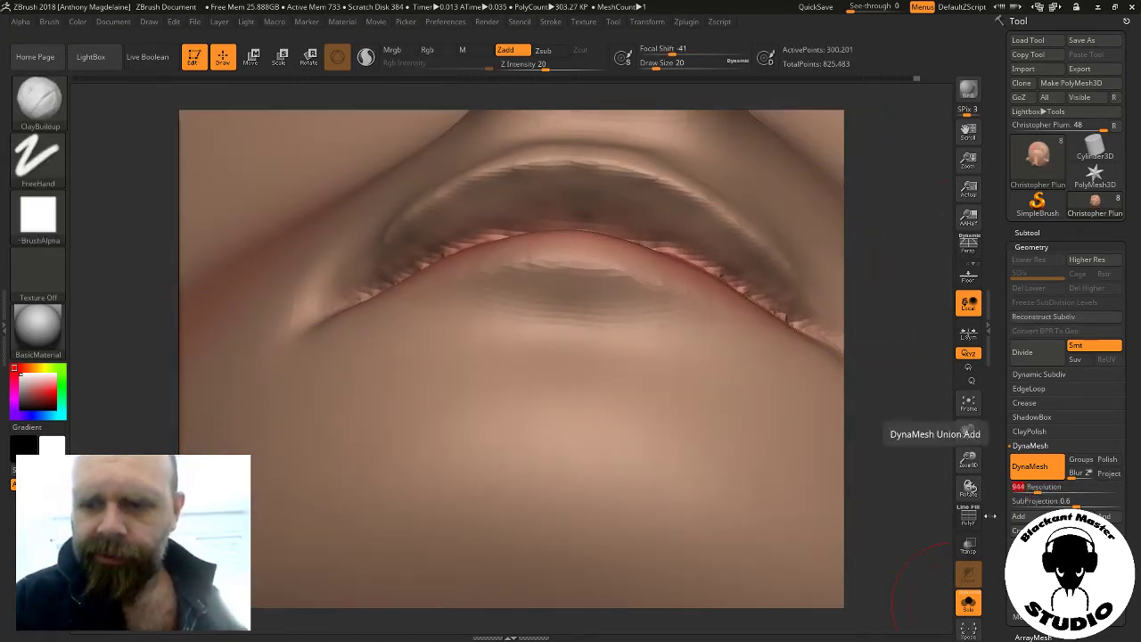
{"action": "type", "text": "1024"}
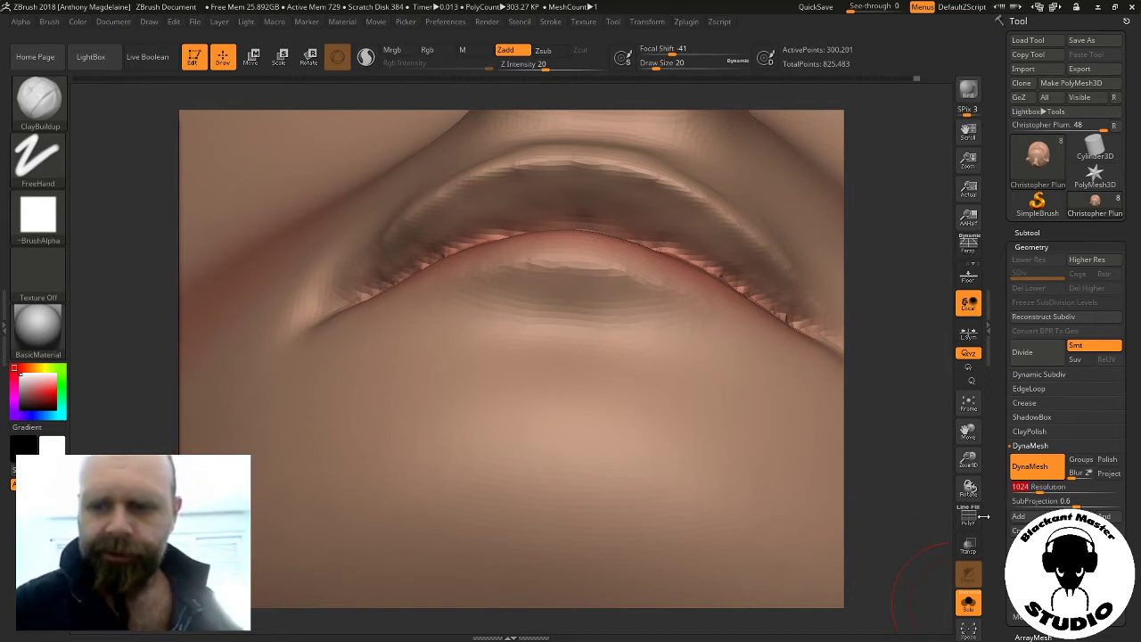
{"action": "key", "text": "ctrl"}
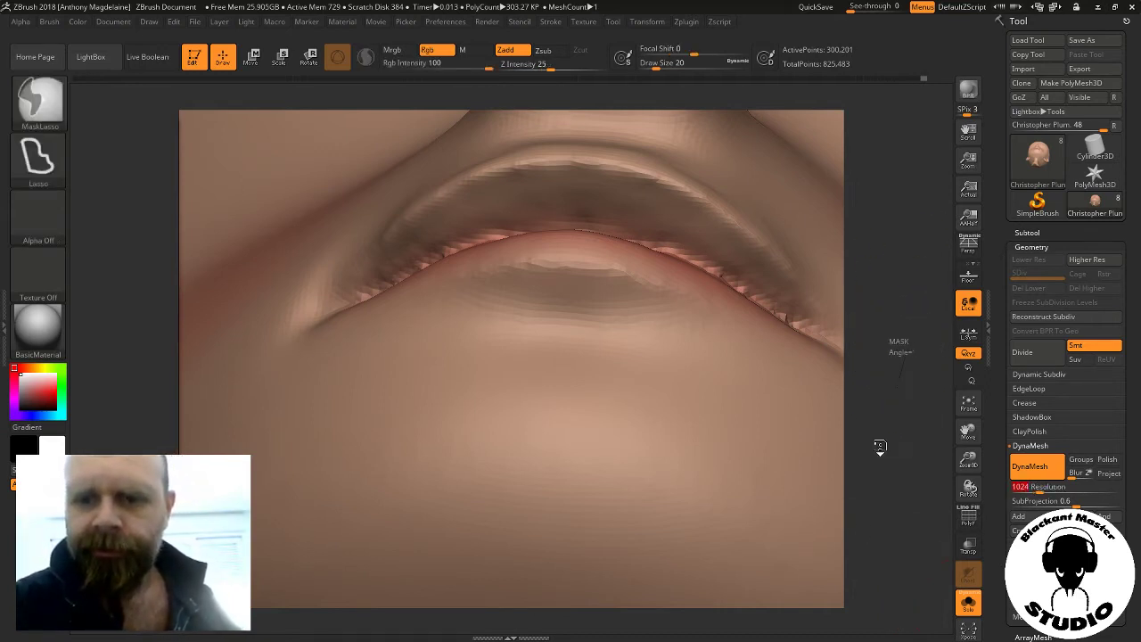
{"action": "left_click", "coordinate": [849, 527], "text": "ctrl"}
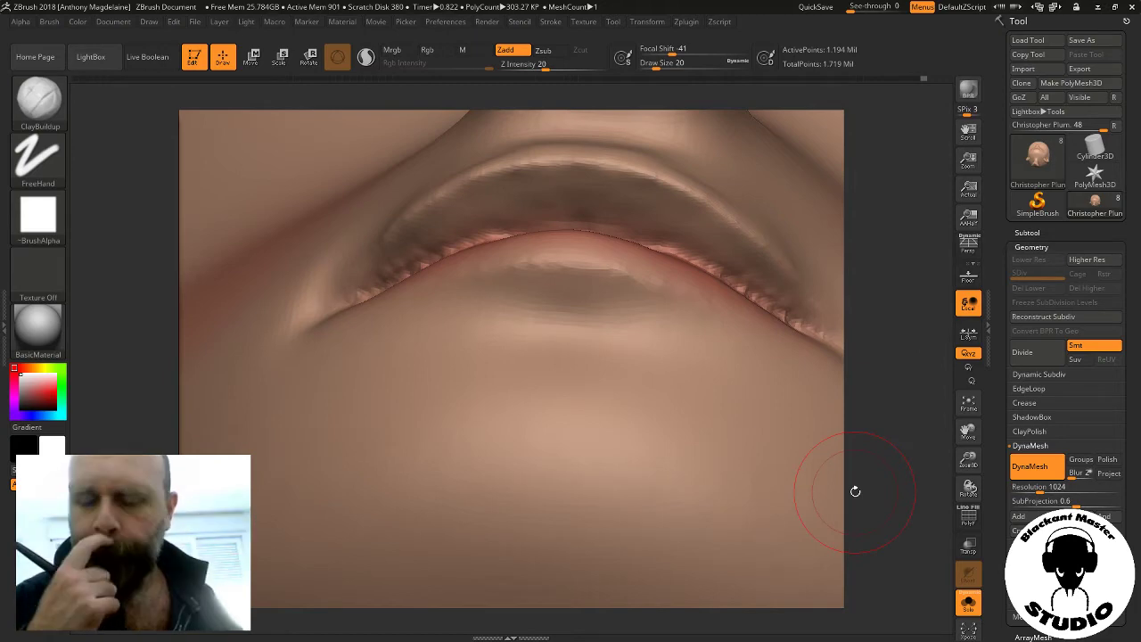
{"action": "mouse_move", "coordinate": [879, 235]}
{"action": "left_mouse_down"}
{"action": "mouse_move", "coordinate": [814, 260]}
{"action": "mouse_move", "coordinate": [731, 187]}
{"action": "mouse_move", "coordinate": [776, 318]}
{"action": "mouse_move", "coordinate": [743, 299]}
{"action": "left_mouse_up"}
{"action": "right_click_drag", "start_coordinate": [742, 299], "coordinate": [533, 283]}
{"action": "key", "text": "ctrl+shift"}
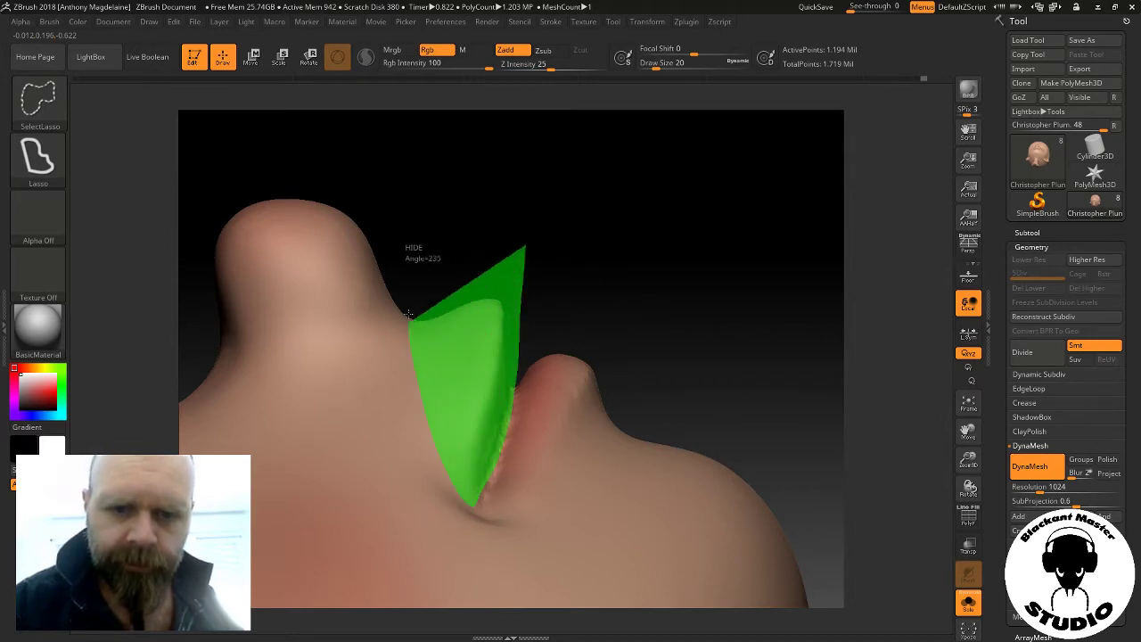
Isolate a thin sliver of the lips and switch to the Flatten brush
{"action": "mouse_move", "coordinate": [514, 385]}
{"action": "left_mouse_down", "text": "ctrl+shift"}
{"action": "mouse_move", "coordinate": [434, 233]}
{"action": "mouse_move", "coordinate": [637, 381]}
{"action": "left_mouse_up", "text": "ctrl+shift"}
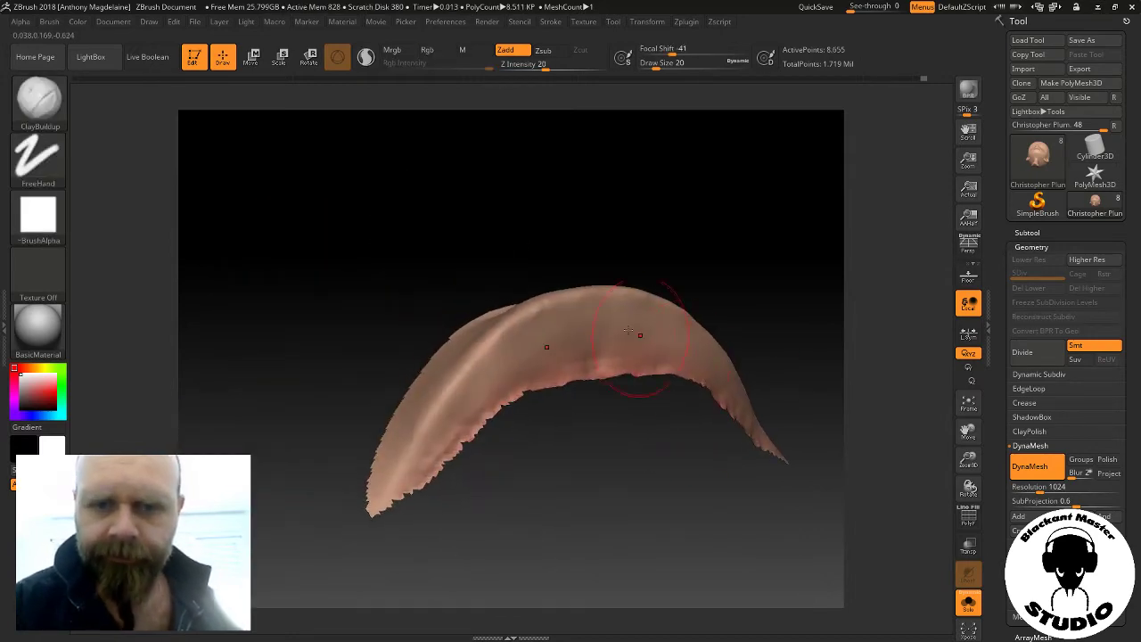
{"action": "left_click", "coordinate": [51, 105]}
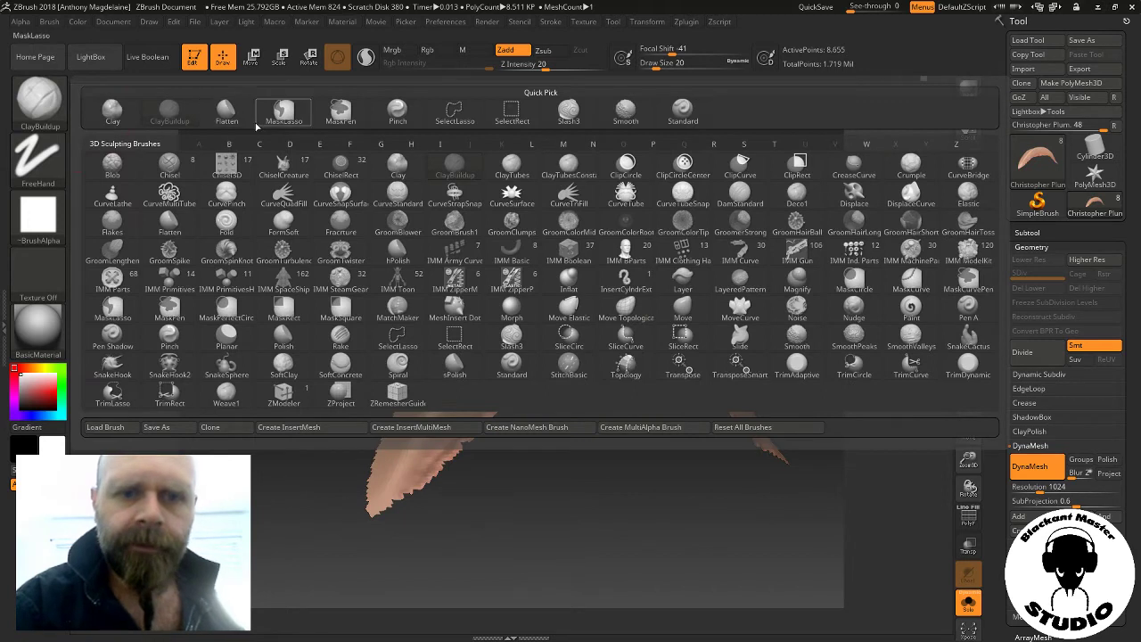
{"action": "left_click", "coordinate": [226, 111]}
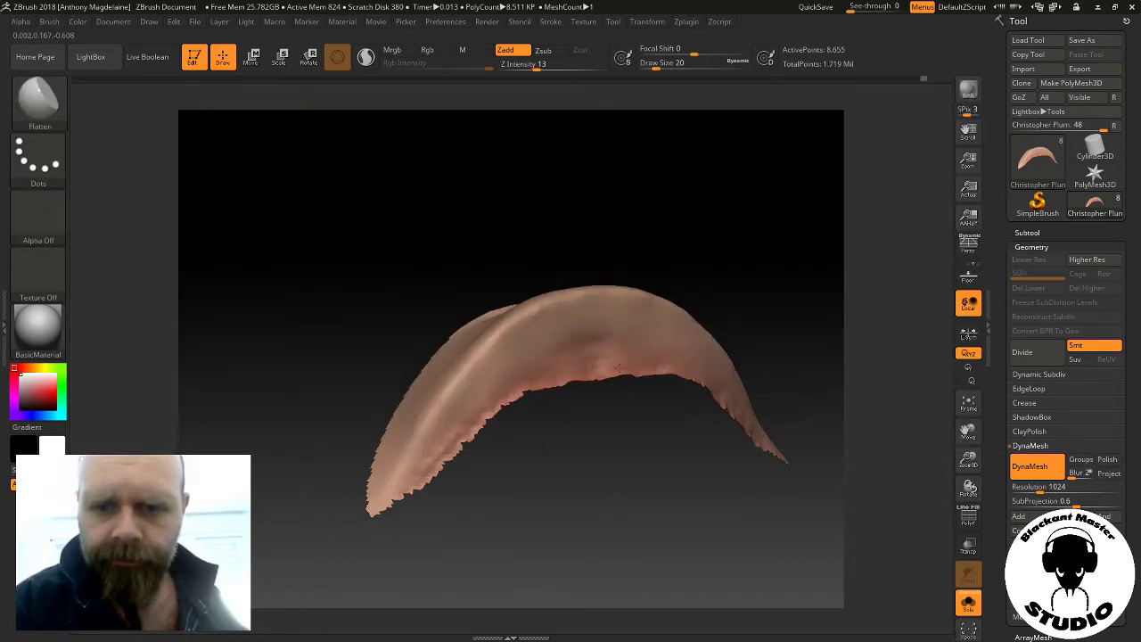
{"action": "left_click_drag", "start_coordinate": [749, 316], "coordinate": [795, 243]}
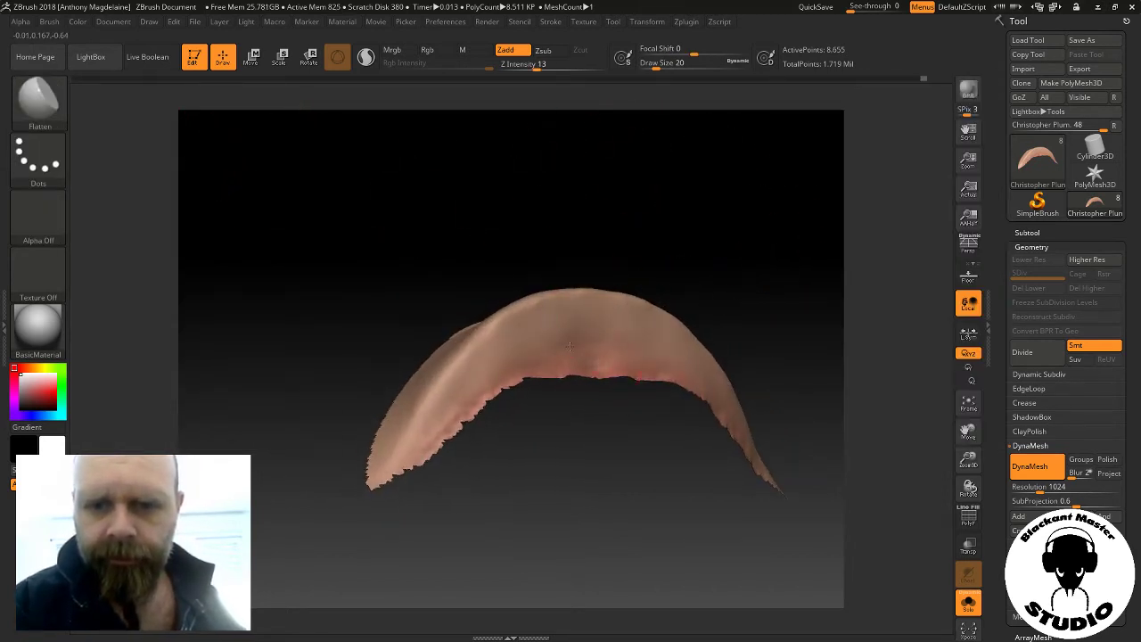
{"action": "mouse_move", "coordinate": [451, 454]}
{"action": "left_mouse_down"}
{"action": "mouse_move", "coordinate": [767, 229]}
{"action": "mouse_move", "coordinate": [708, 224]}
{"action": "left_mouse_up"}
Switch to the Pinch brush and smooth the lip strip's surface
{"action": "left_click", "coordinate": [43, 101]}
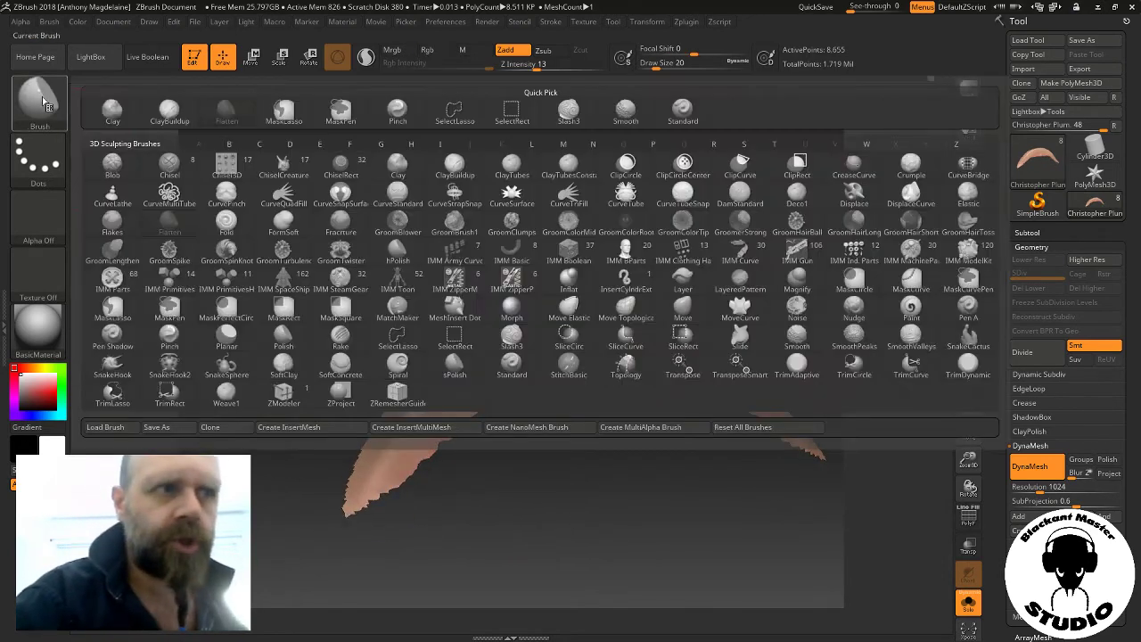
{"action": "left_click", "coordinate": [397, 108]}
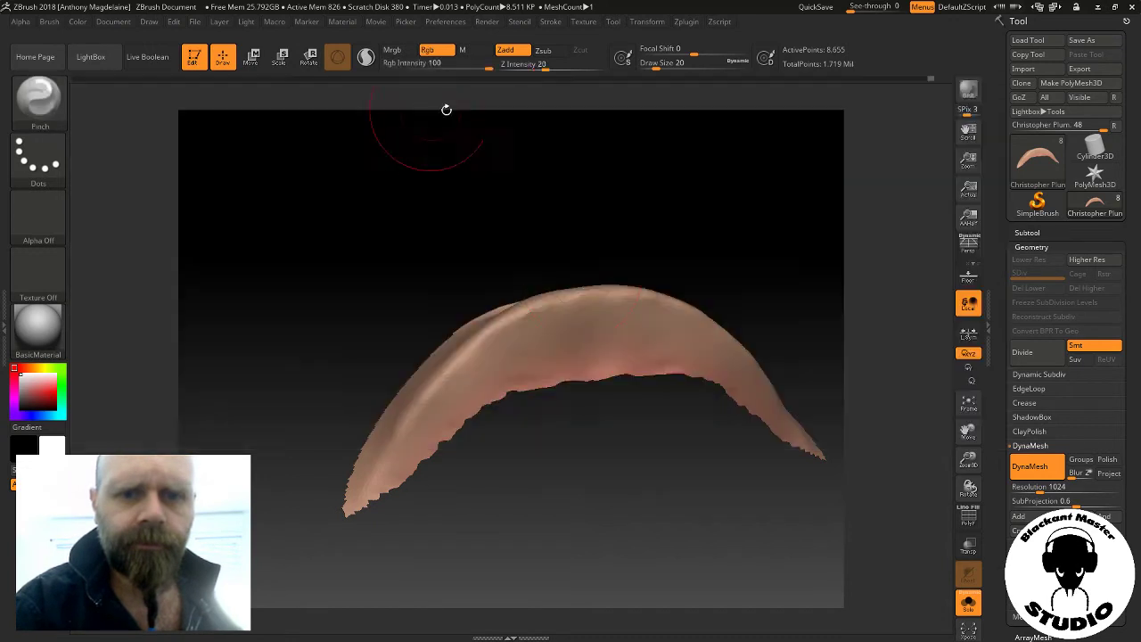
{"action": "left_click_drag", "start_coordinate": [510, 294], "coordinate": [714, 212]}
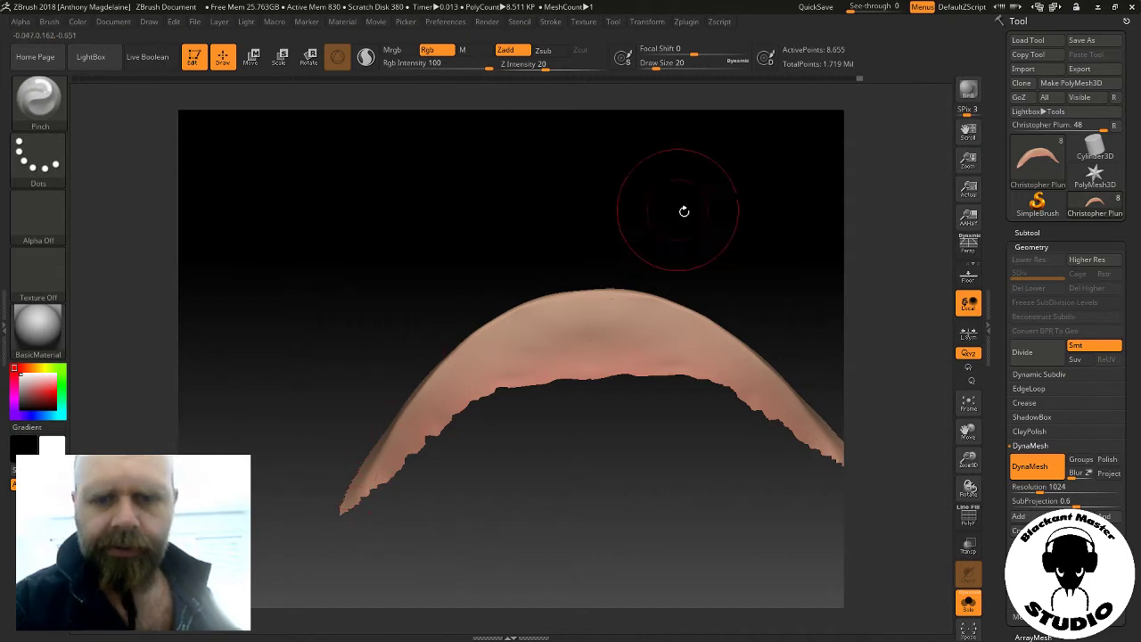
{"action": "left_click_drag", "start_coordinate": [683, 212], "coordinate": [734, 282]}
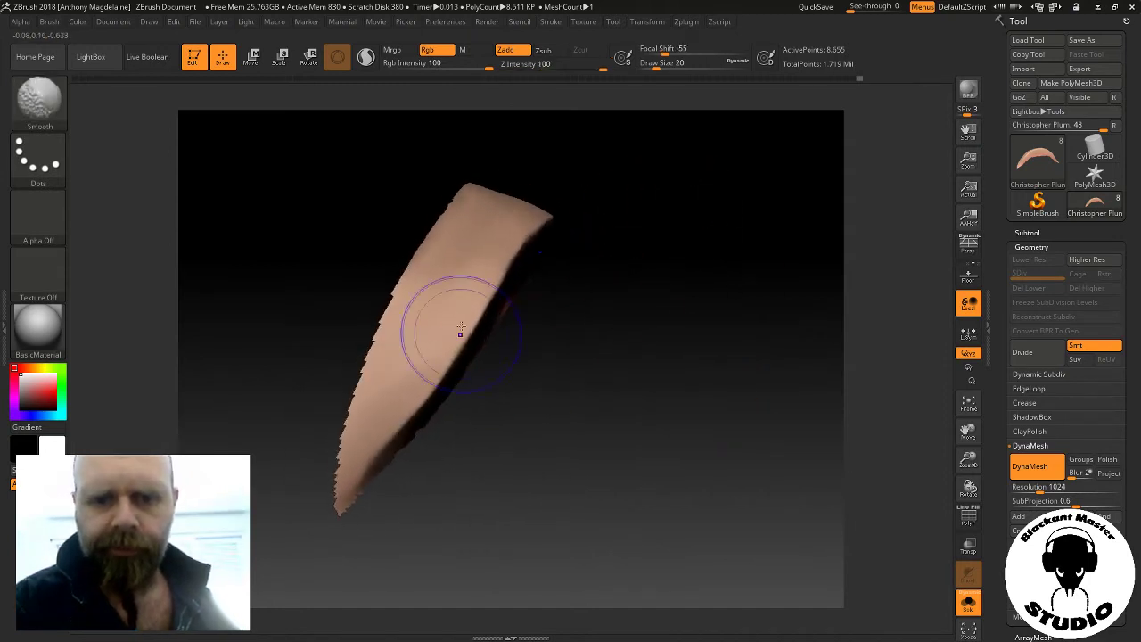
{"action": "left_click_drag", "start_coordinate": [459, 331], "coordinate": [397, 363], "text": "shift"}
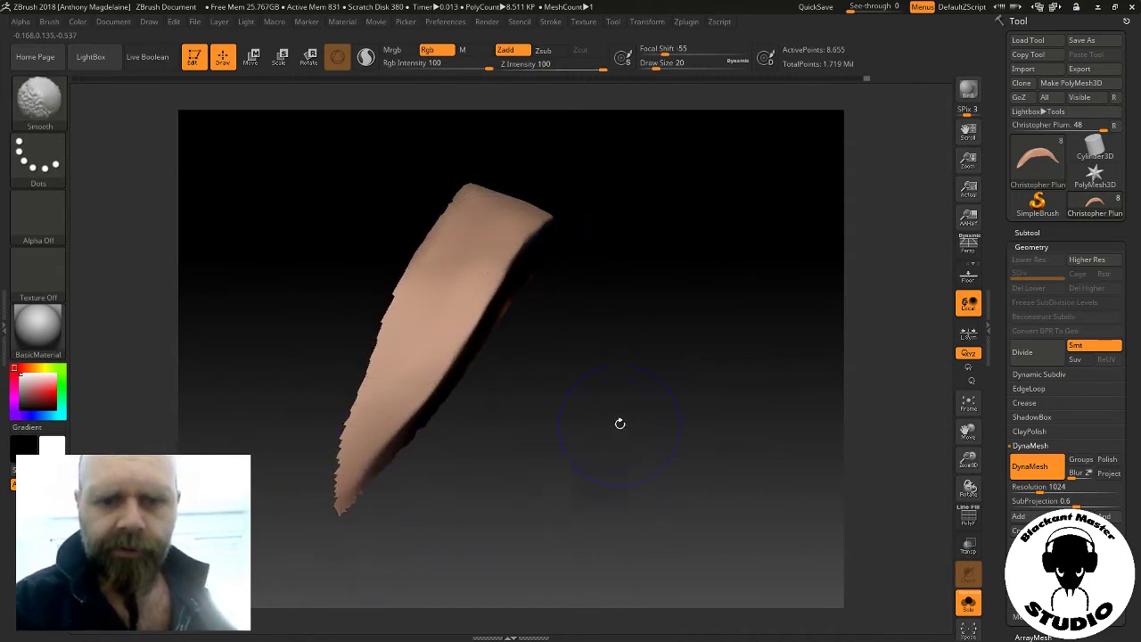
{"action": "mouse_move", "coordinate": [620, 423]}
{"action": "left_mouse_down", "text": "shift"}
{"action": "mouse_move", "coordinate": [581, 362]}
{"action": "mouse_move", "coordinate": [639, 357]}
{"action": "mouse_move", "coordinate": [628, 357]}
{"action": "mouse_move", "coordinate": [633, 328]}
{"action": "mouse_move", "coordinate": [701, 383]}
{"action": "mouse_move", "coordinate": [669, 441]}
{"action": "mouse_move", "coordinate": [634, 250]}
{"action": "left_mouse_up", "text": "shift"}
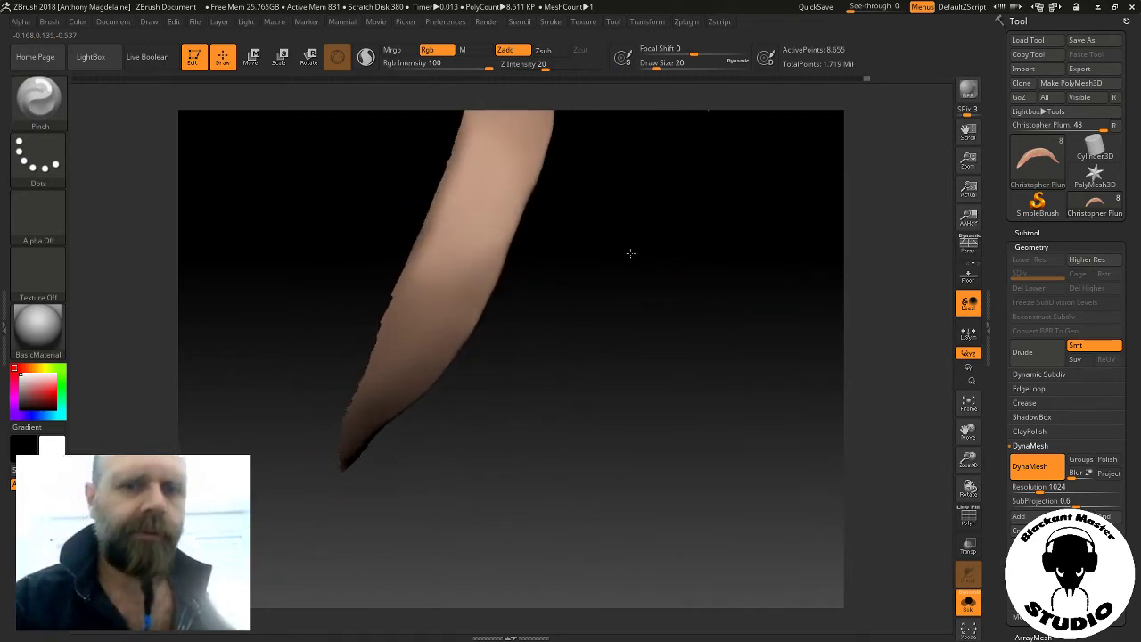
{"action": "left_click", "coordinate": [45, 112]}
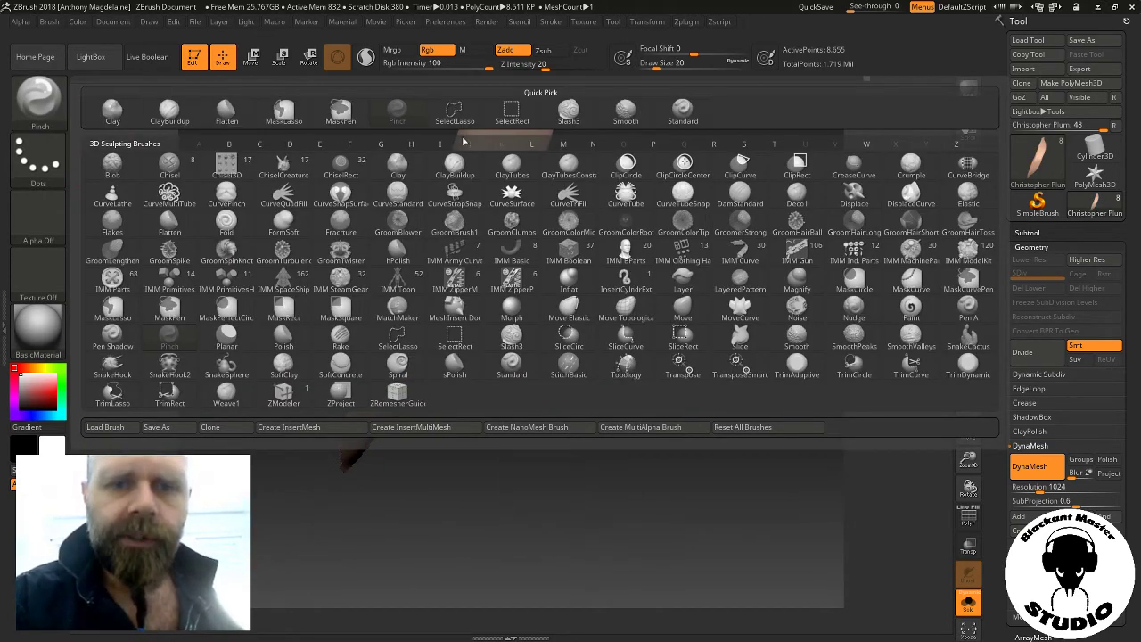
Choose the Move brush at Draw Size 13 and inspect the crescent piece from several sides
{"action": "key", "text": "m"}
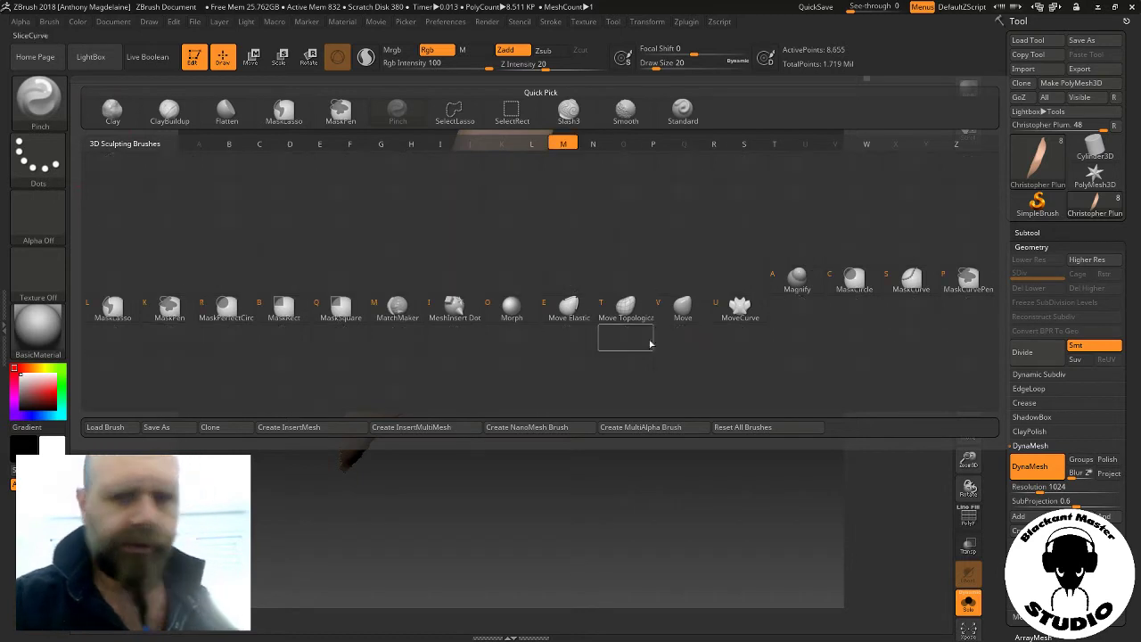
{"action": "left_click", "coordinate": [687, 312]}
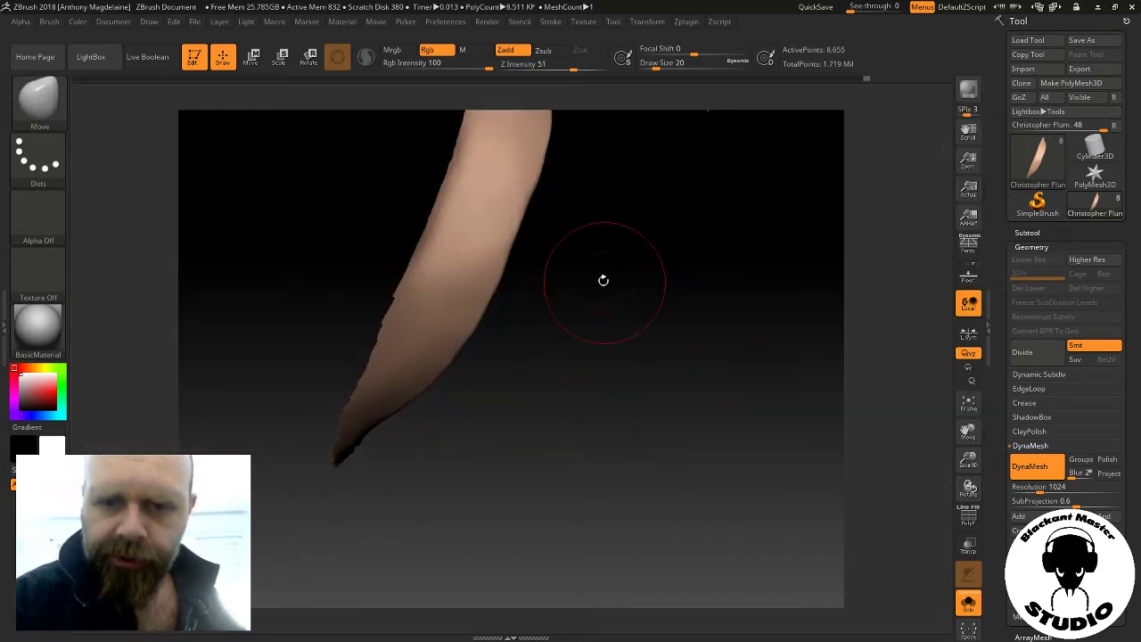
{"action": "left_click_drag", "start_coordinate": [653, 66], "coordinate": [650, 66]}
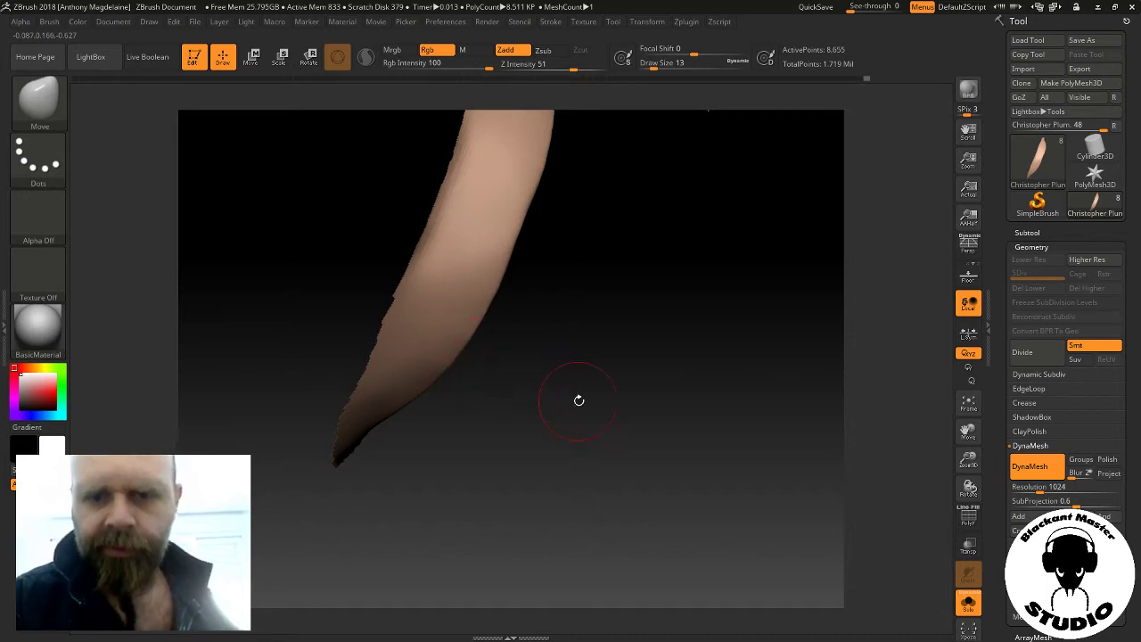
{"action": "left_click_drag", "start_coordinate": [581, 401], "coordinate": [454, 255]}
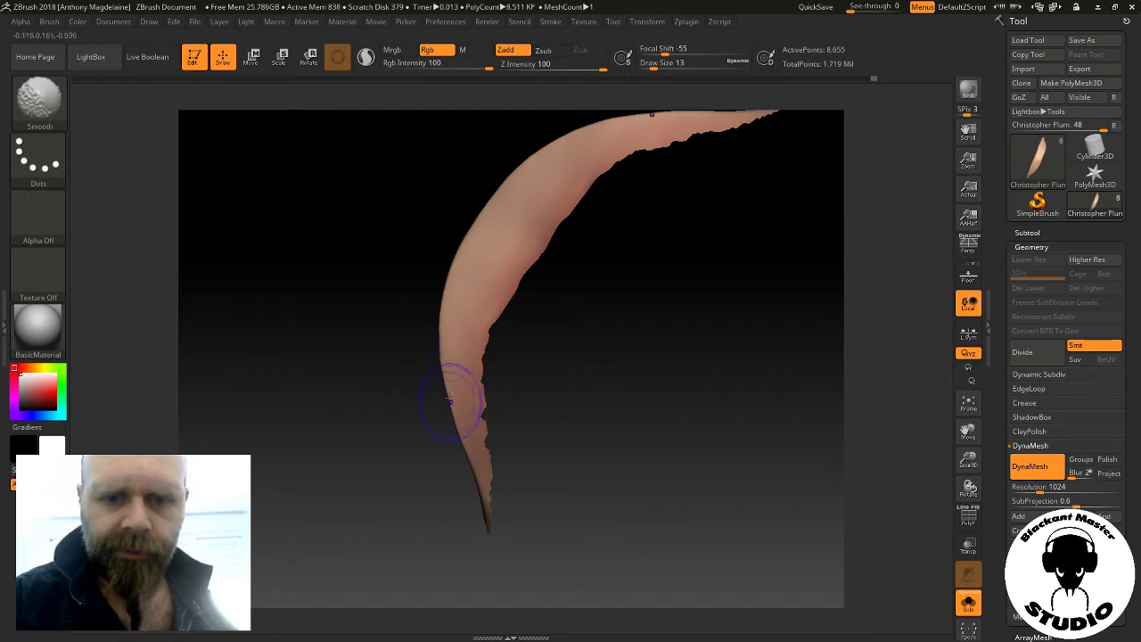
{"action": "mouse_move", "coordinate": [419, 369]}
{"action": "left_mouse_down"}
{"action": "mouse_move", "coordinate": [491, 210]}
{"action": "mouse_move", "coordinate": [419, 152]}
{"action": "left_mouse_up"}
{"action": "left_click_drag", "start_coordinate": [630, 358], "coordinate": [501, 282]}
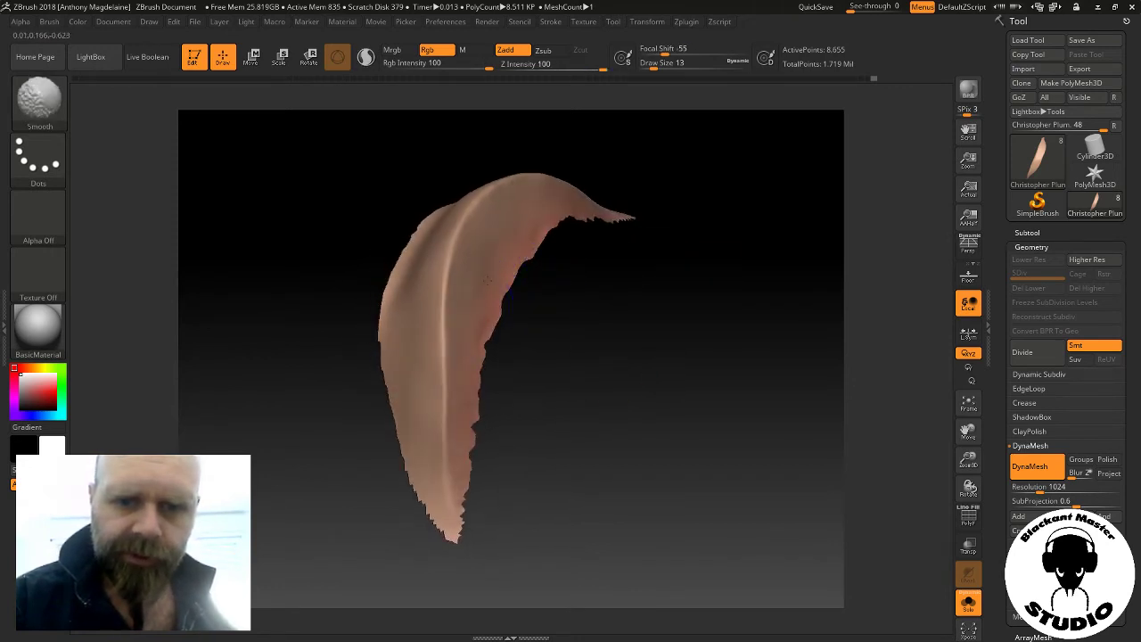
{"action": "left_click_drag", "start_coordinate": [561, 213], "coordinate": [538, 361]}
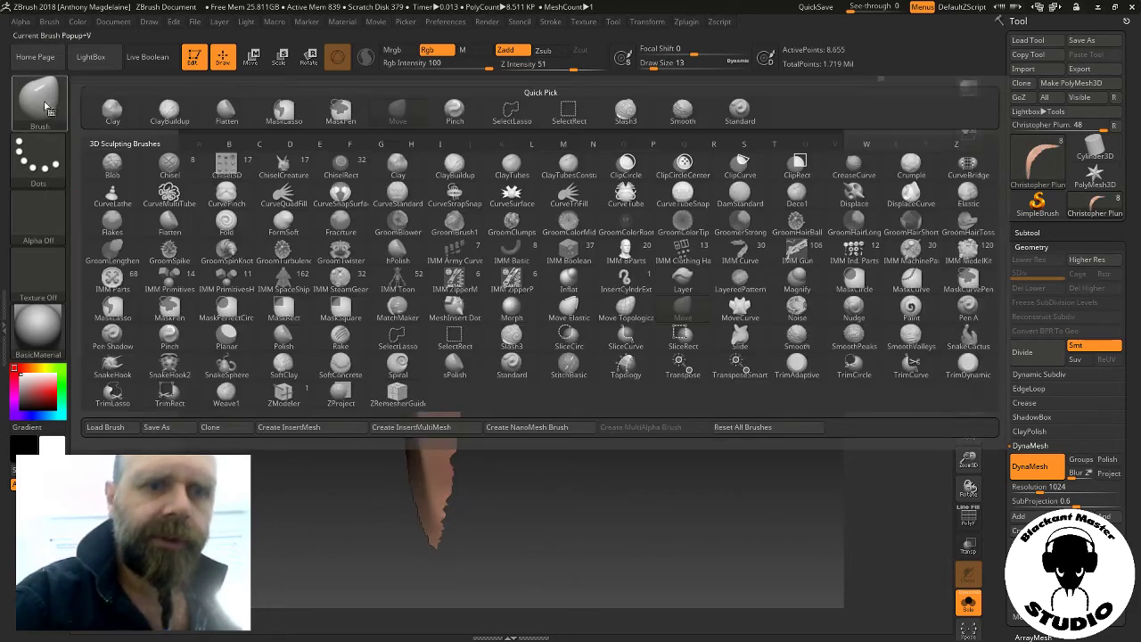
Make Flatten the active sculpting brush
{"action": "left_click", "coordinate": [38, 98]}
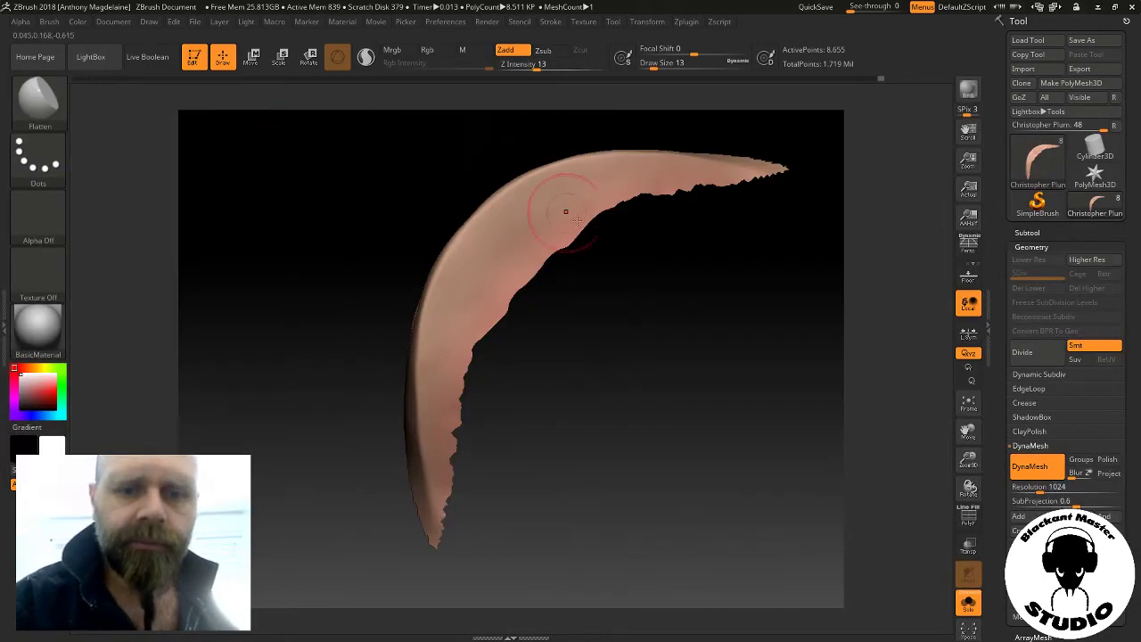
{"action": "left_click", "coordinate": [226, 109]}
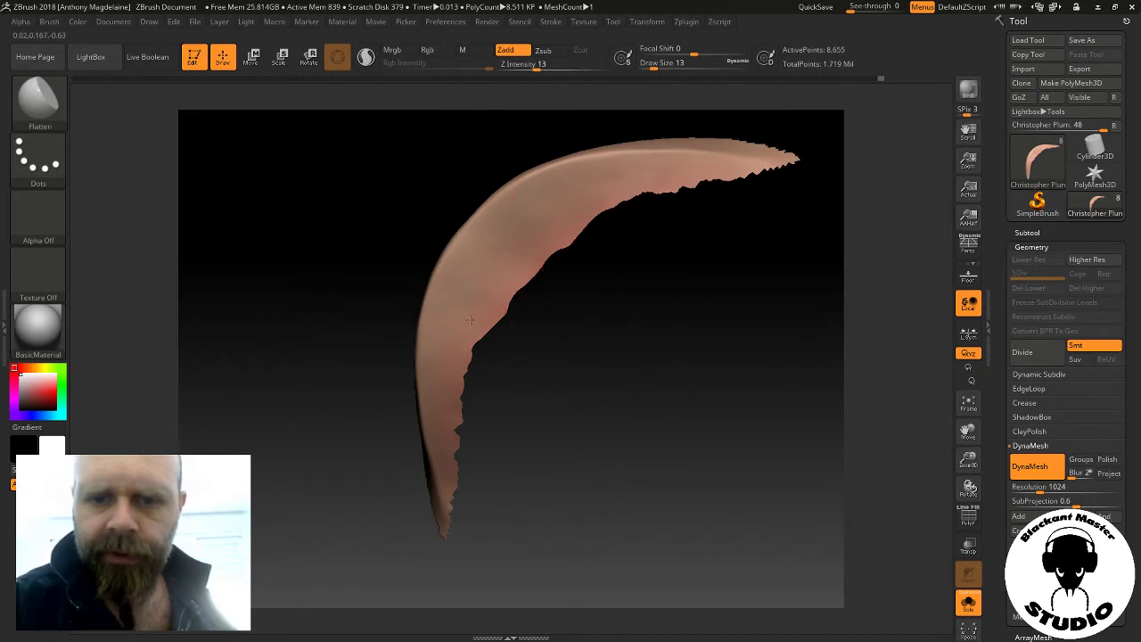
{"action": "left_click_drag", "start_coordinate": [554, 268], "coordinate": [553, 292]}
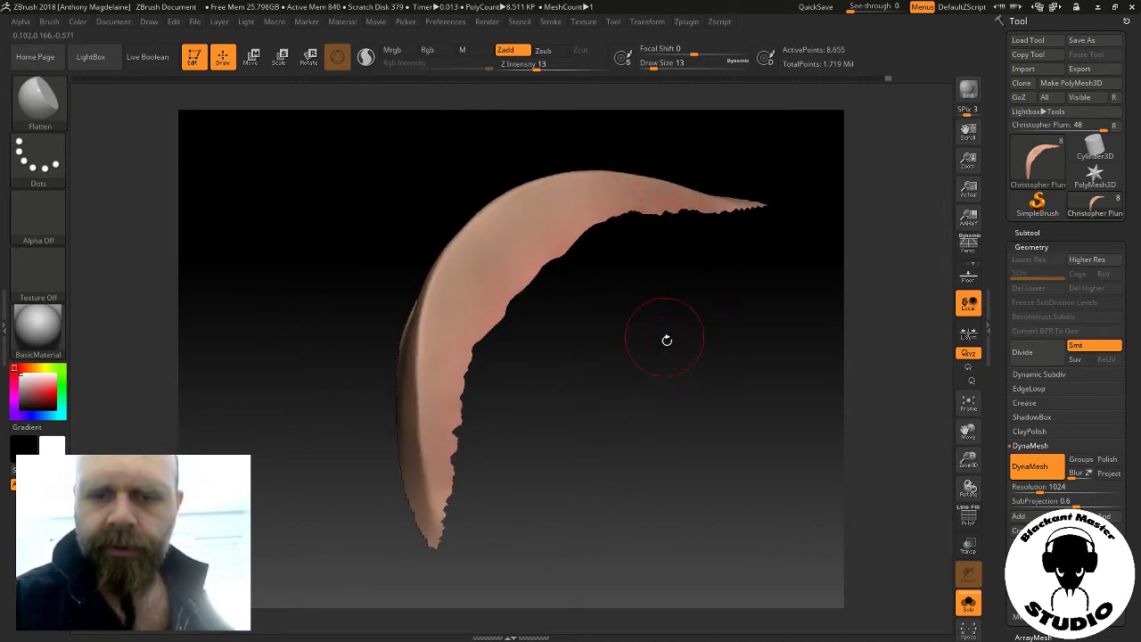
Make the boy's head the active subtool and turn it to a side view
{"action": "left_click_drag", "start_coordinate": [765, 416], "coordinate": [816, 268]}
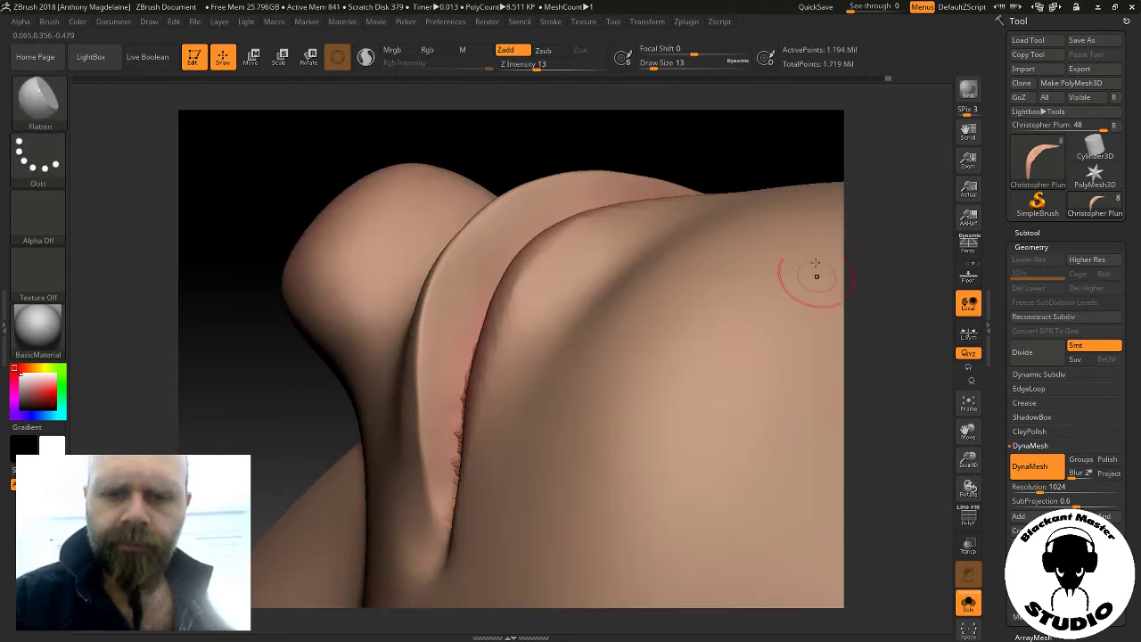
{"action": "left_click", "coordinate": [968, 405]}
{"action": "mouse_move", "coordinate": [833, 319]}
{"action": "left_mouse_down"}
{"action": "mouse_move", "coordinate": [779, 491]}
{"action": "mouse_move", "coordinate": [793, 497]}
{"action": "left_mouse_up"}
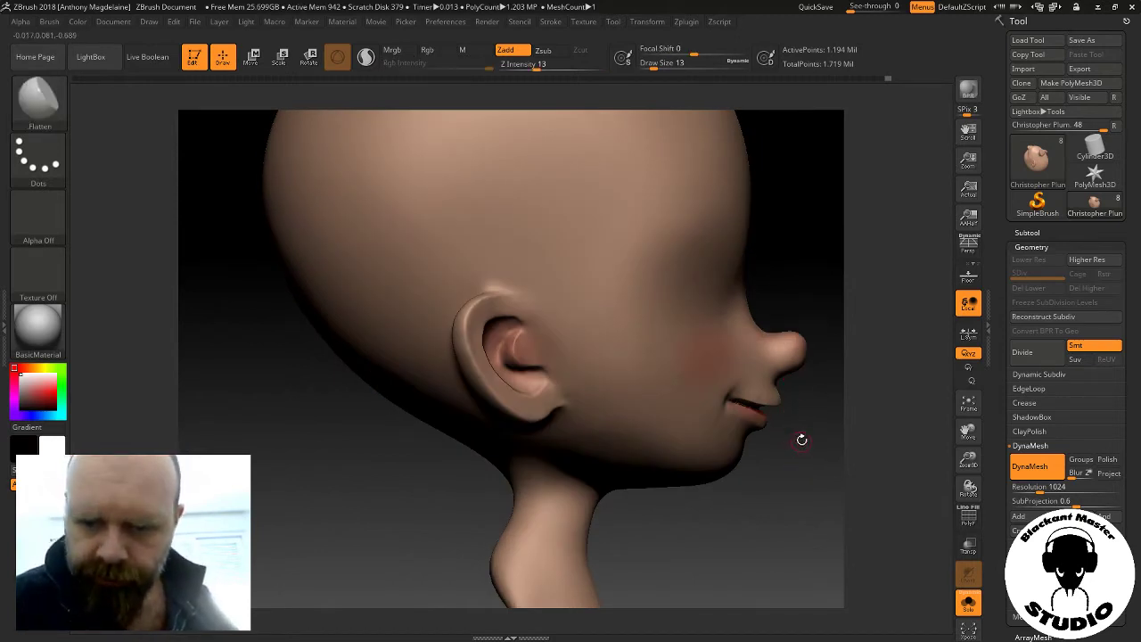
Lasso-isolate the lip, frame it, then unhide the whole head
{"action": "key", "text": "ctrl+shift"}
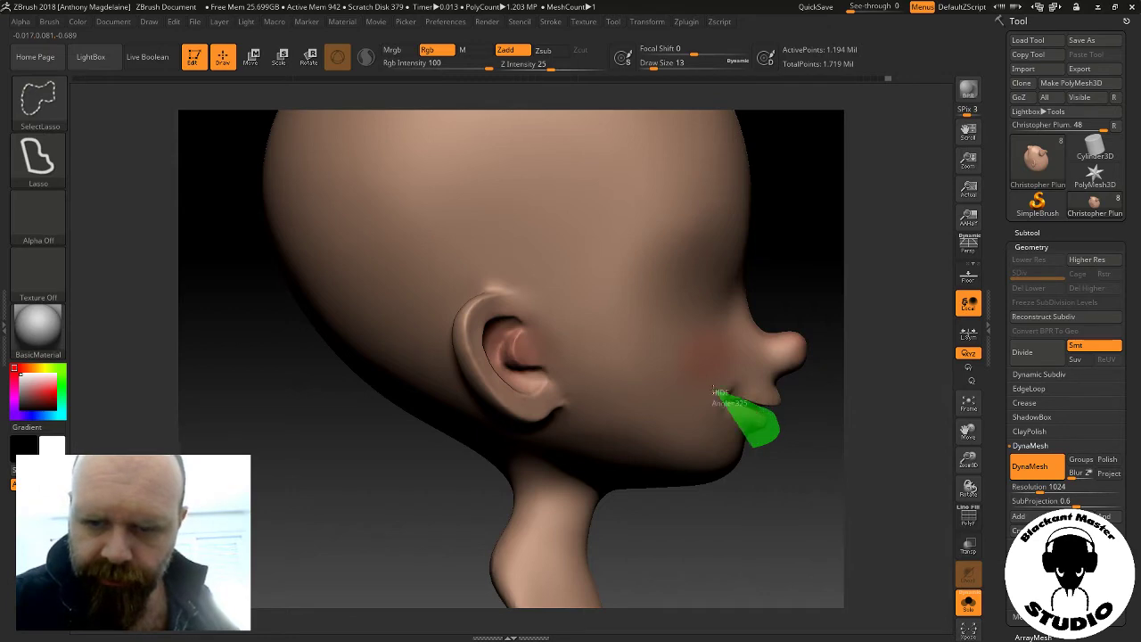
{"action": "left_click_drag", "start_coordinate": [714, 393], "coordinate": [751, 460], "text": "ctrl+shift"}
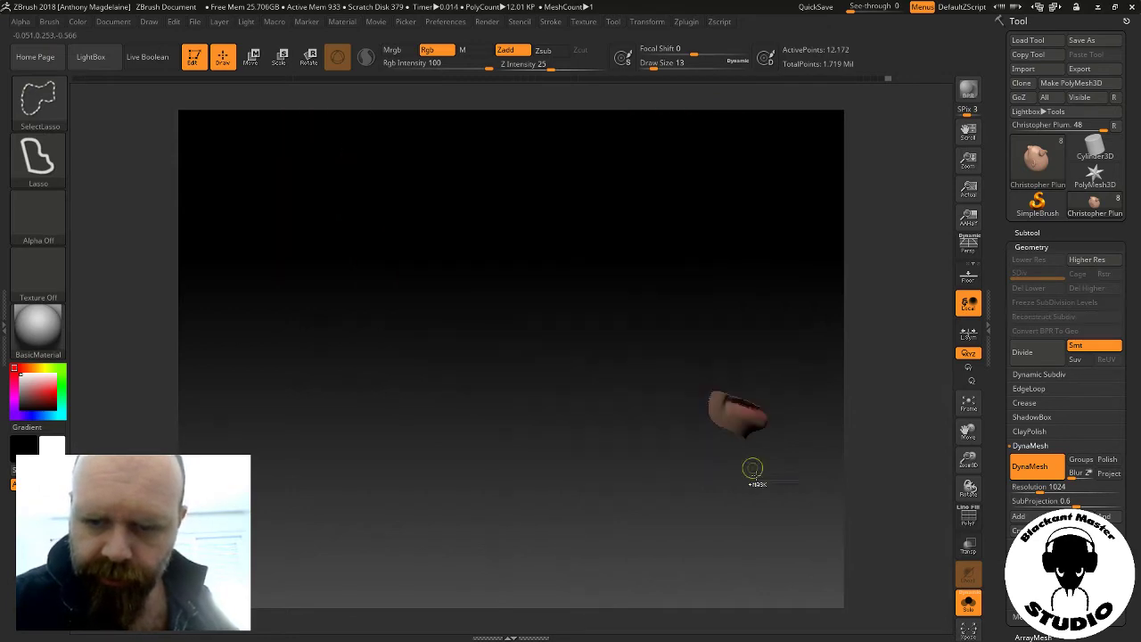
{"action": "left_click", "coordinate": [969, 404]}
{"action": "mouse_move", "coordinate": [864, 432]}
{"action": "left_mouse_down"}
{"action": "mouse_move", "coordinate": [810, 389]}
{"action": "mouse_move", "coordinate": [823, 387]}
{"action": "left_mouse_up"}
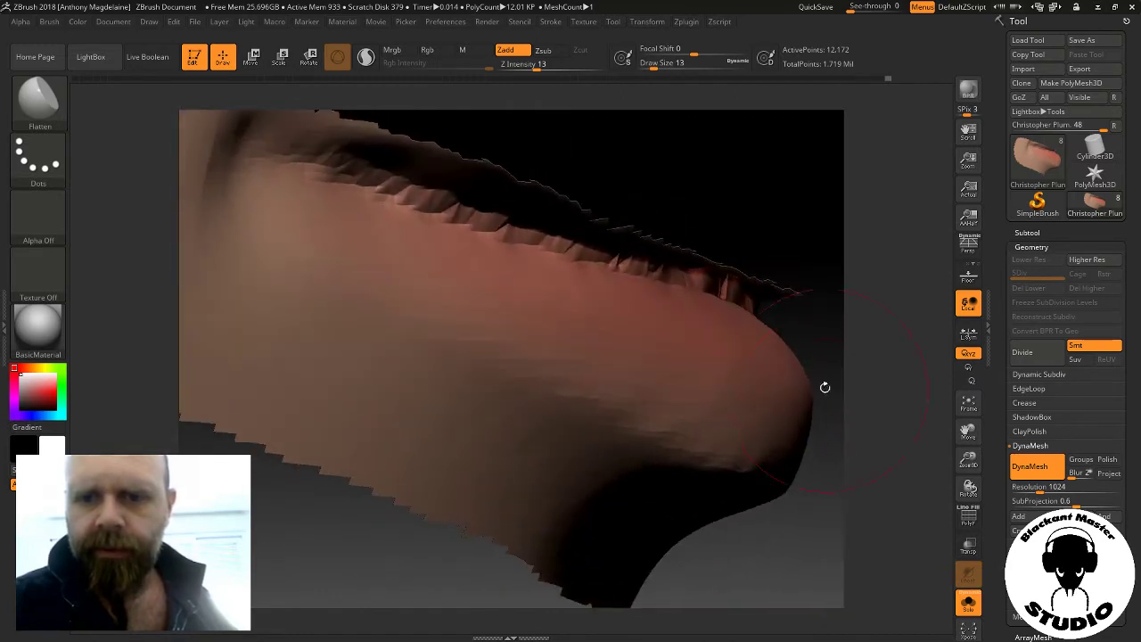
{"action": "key", "text": "ctrl"}
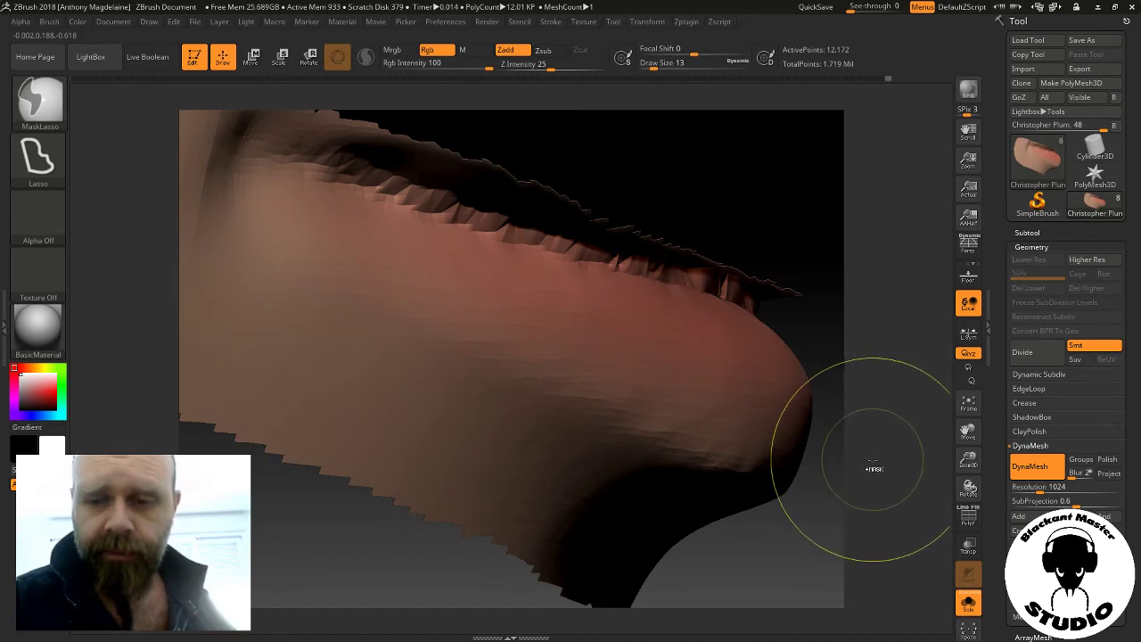
{"action": "left_click", "coordinate": [892, 419], "text": "ctrl+shift"}
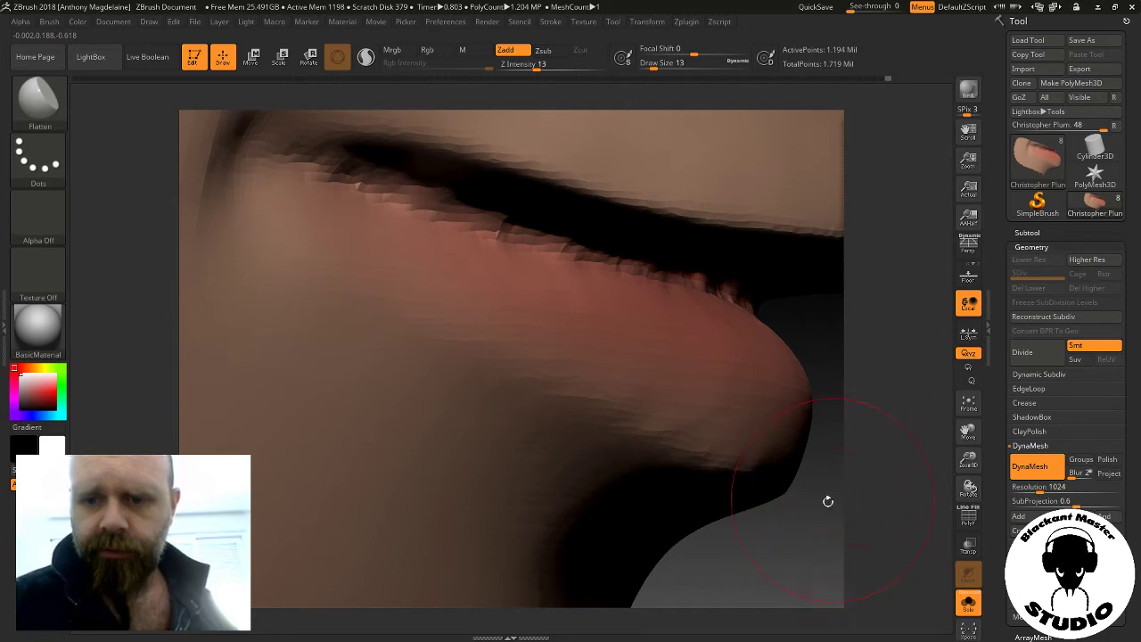
{"action": "left_click_drag", "start_coordinate": [847, 481], "coordinate": [863, 468]}
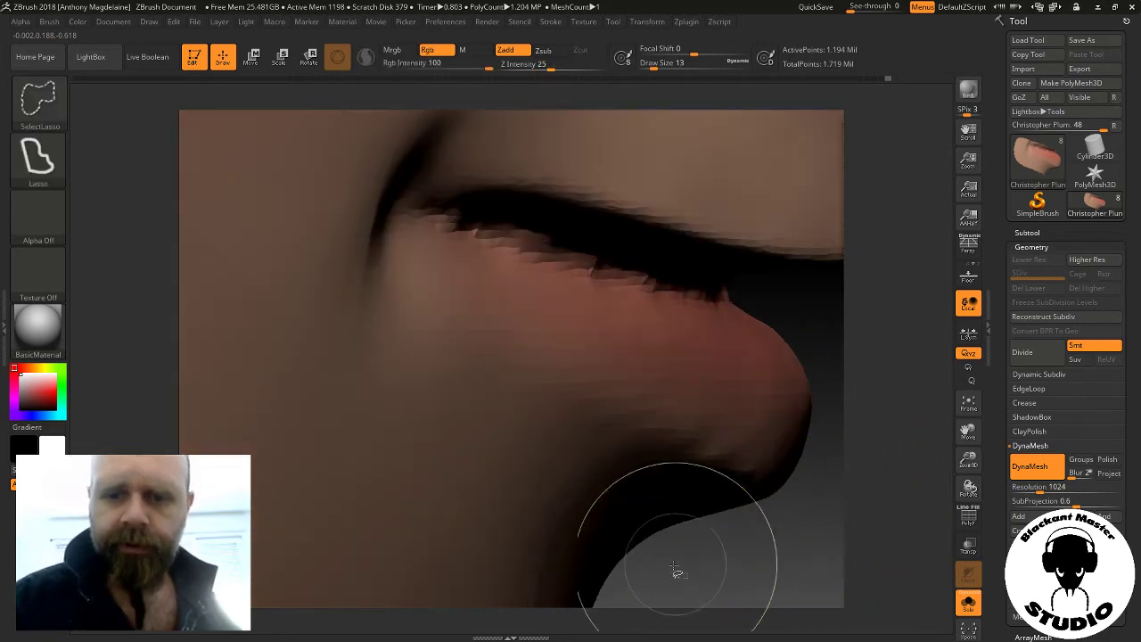
Outline the lip area, shrink the brush, and smooth along the sloping lip edge
{"action": "mouse_move", "coordinate": [629, 579]}
{"action": "left_mouse_down", "text": "ctrl+shift"}
{"action": "mouse_move", "coordinate": [712, 278]}
{"action": "mouse_move", "coordinate": [369, 211]}
{"action": "left_mouse_up", "text": "ctrl+shift"}
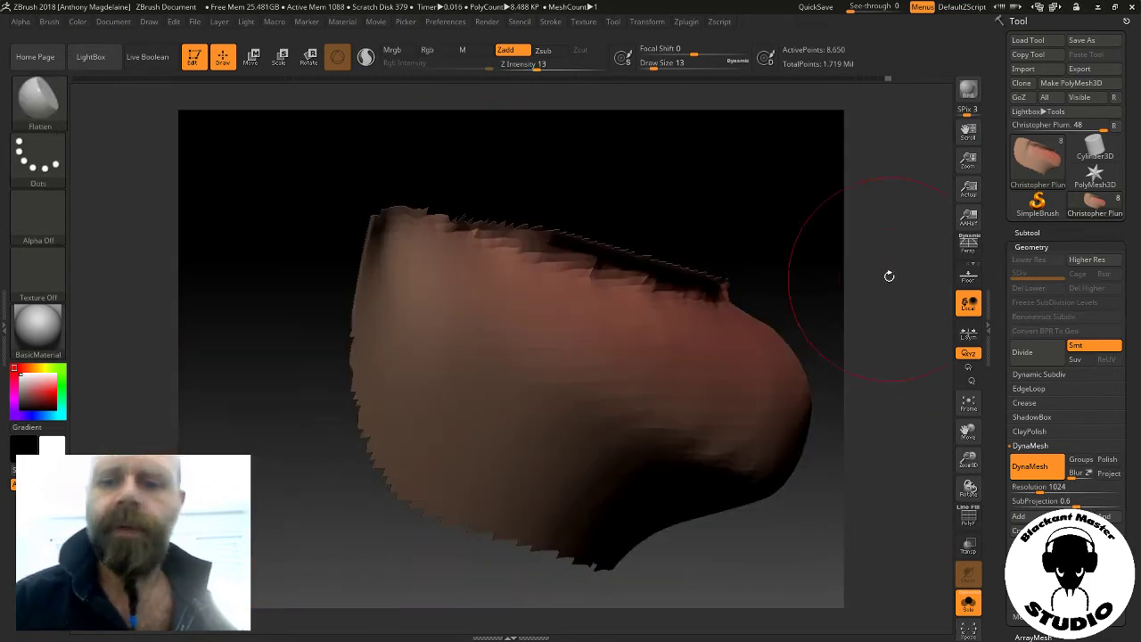
{"action": "left_click_drag", "start_coordinate": [889, 276], "coordinate": [632, 373]}
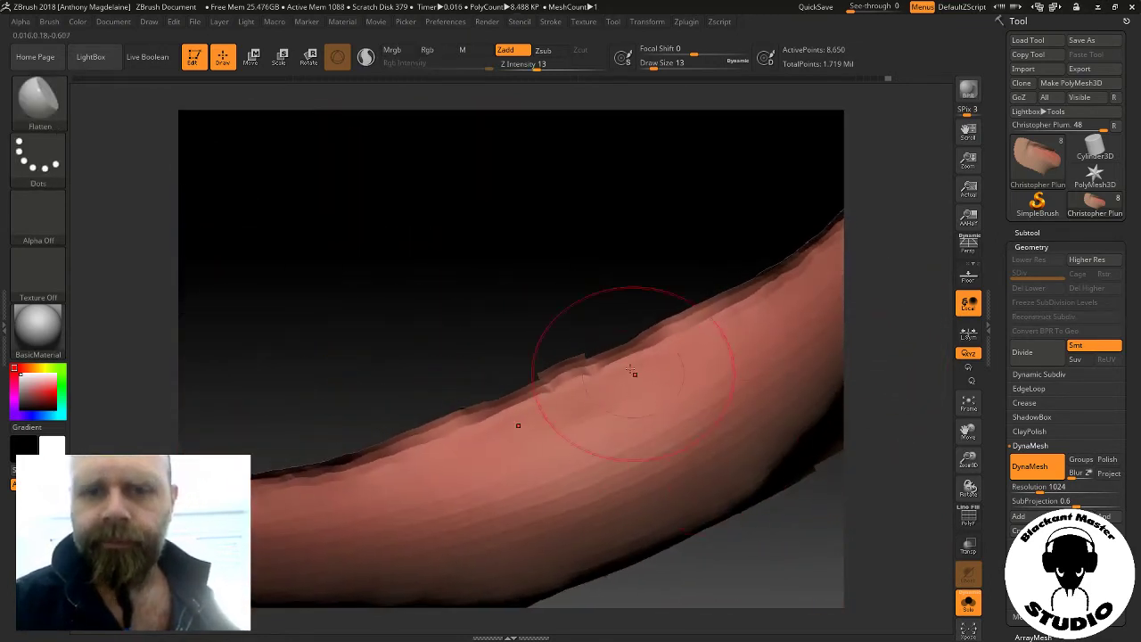
{"action": "left_click_drag", "start_coordinate": [655, 68], "coordinate": [642, 67]}
{"action": "key", "text": "shift"}
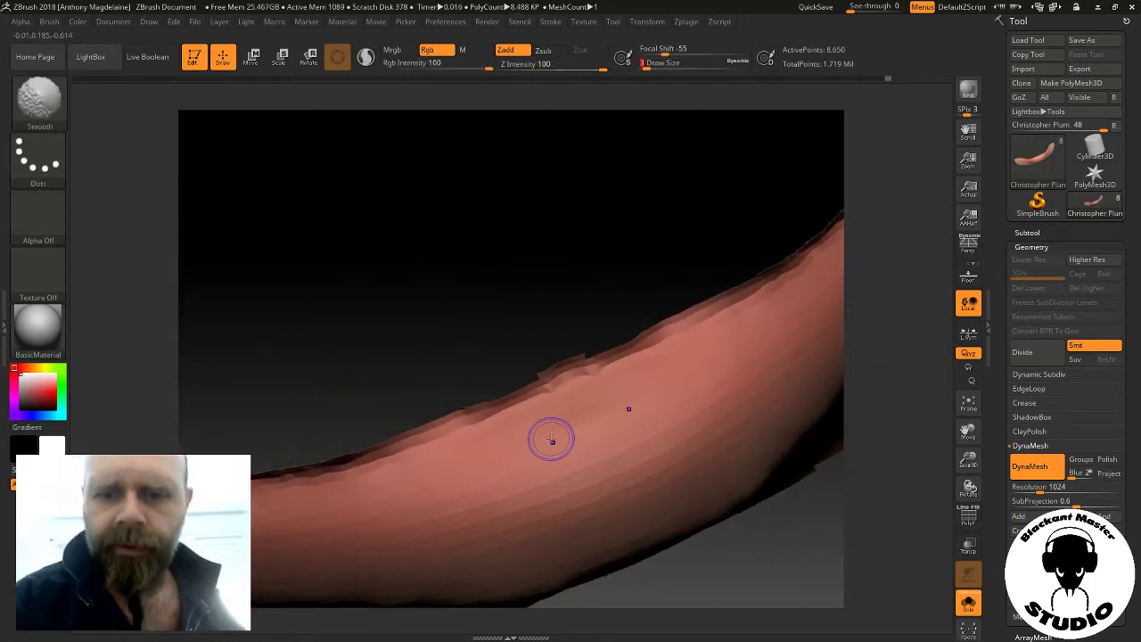
{"action": "left_click_drag", "start_coordinate": [614, 378], "coordinate": [431, 453], "text": "shift"}
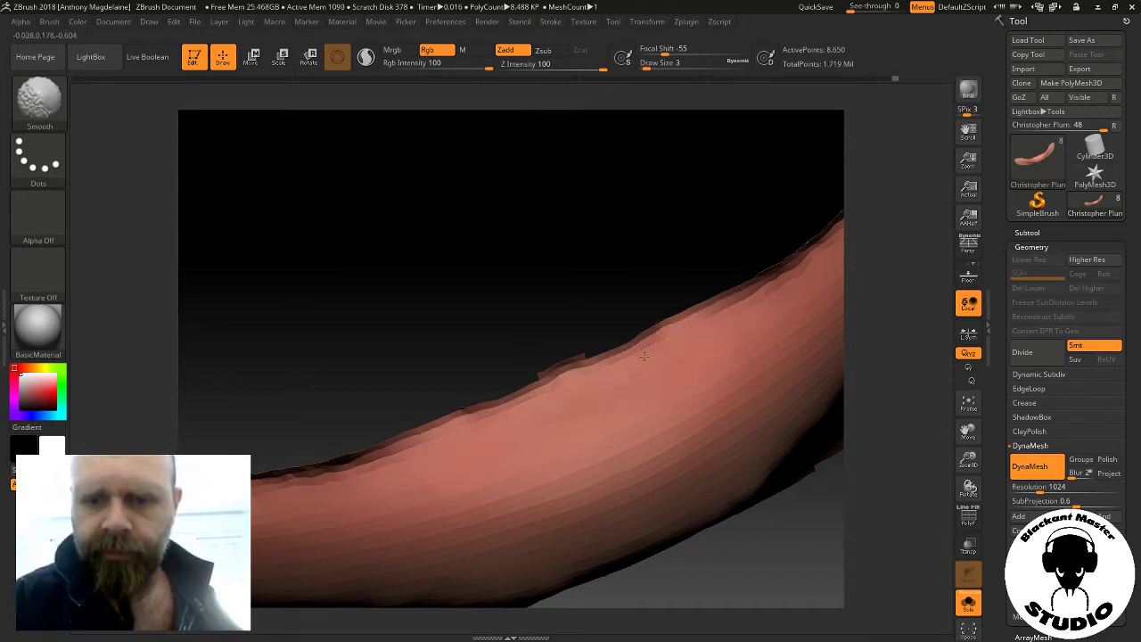
{"action": "left_click_drag", "start_coordinate": [683, 333], "coordinate": [527, 422], "text": "shift"}
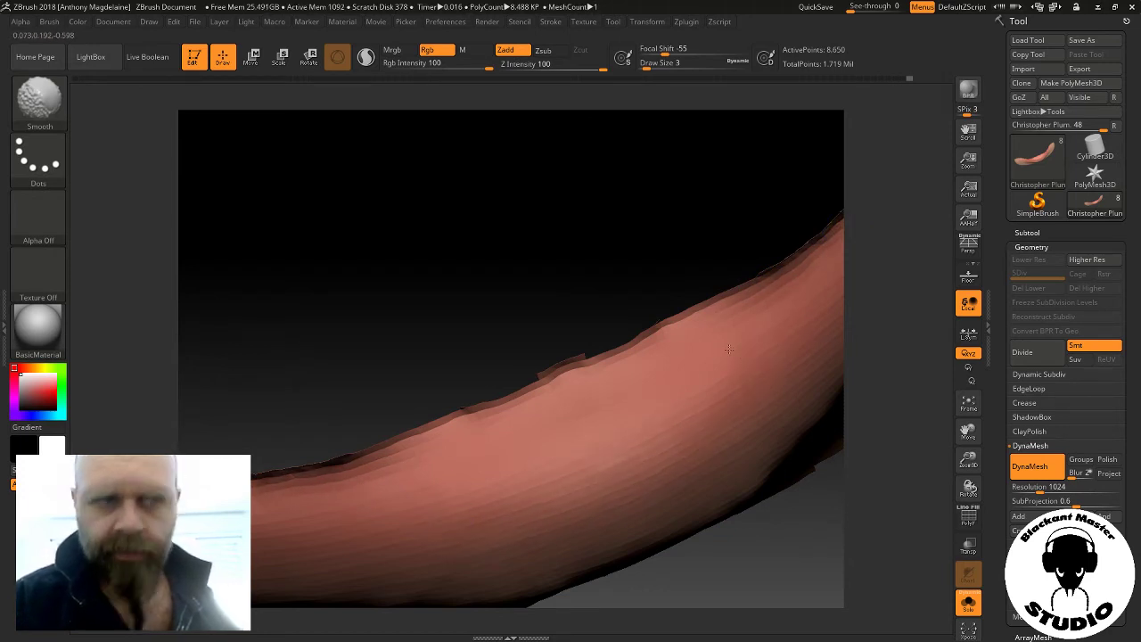
{"action": "mouse_move", "coordinate": [883, 326]}
{"action": "left_mouse_down"}
{"action": "mouse_move", "coordinate": [910, 468]}
{"action": "mouse_move", "coordinate": [660, 434]}
{"action": "left_mouse_up"}
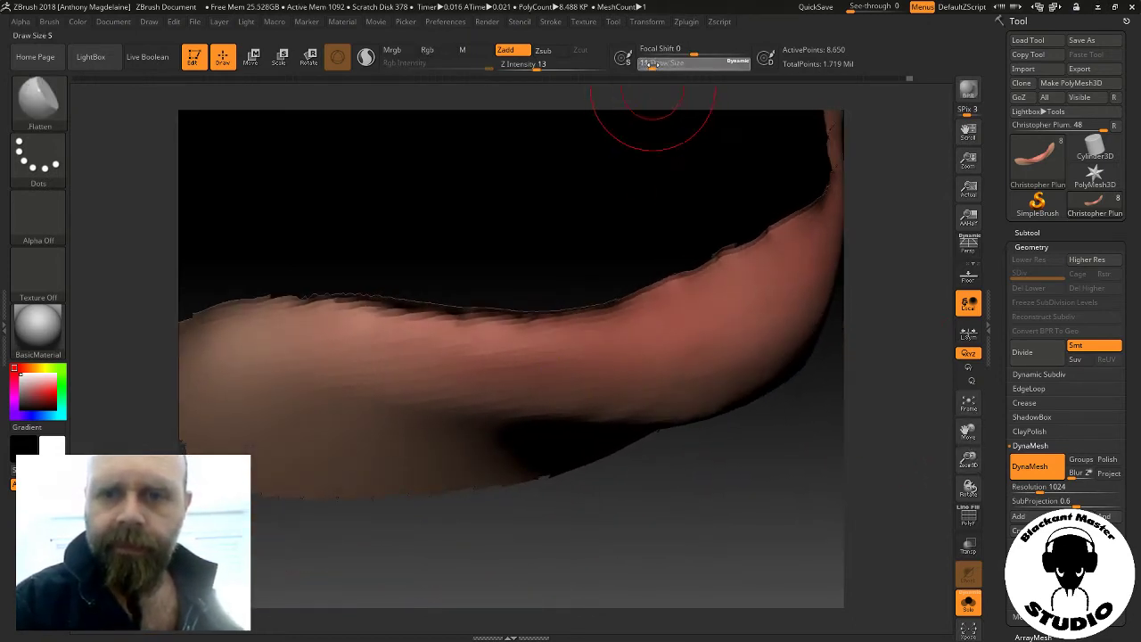
{"action": "key", "text": "shift"}
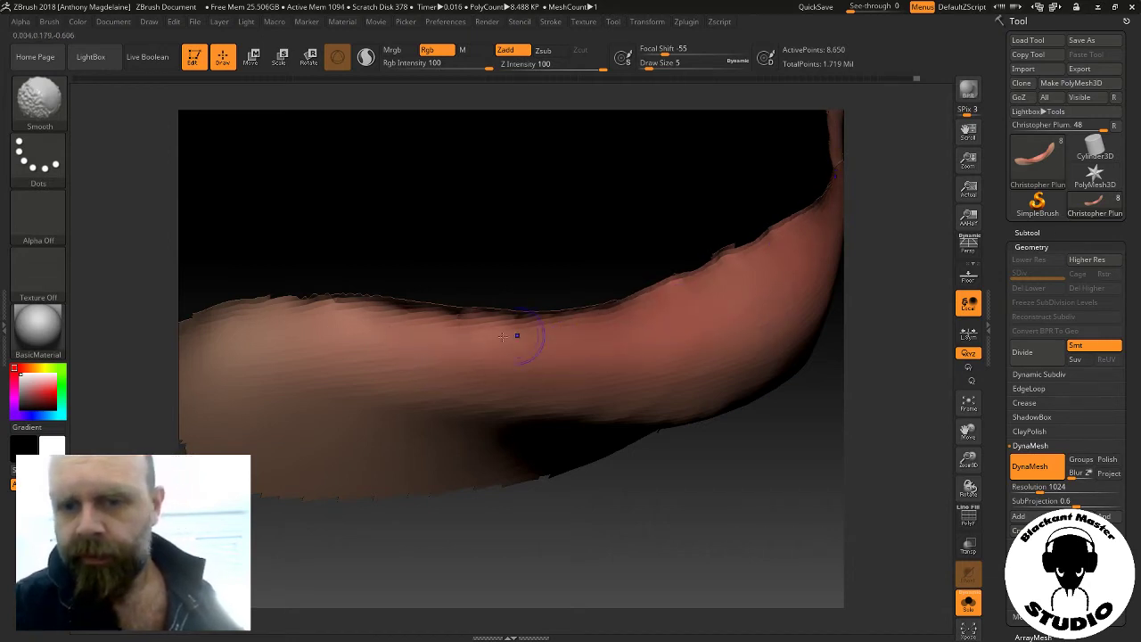
Keep smoothing the jagged mouth crease from several angles, then zoom in on the lips
{"action": "mouse_move", "coordinate": [657, 464]}
{"action": "left_mouse_down"}
{"action": "mouse_move", "coordinate": [707, 483]}
{"action": "mouse_move", "coordinate": [672, 464]}
{"action": "left_mouse_up"}
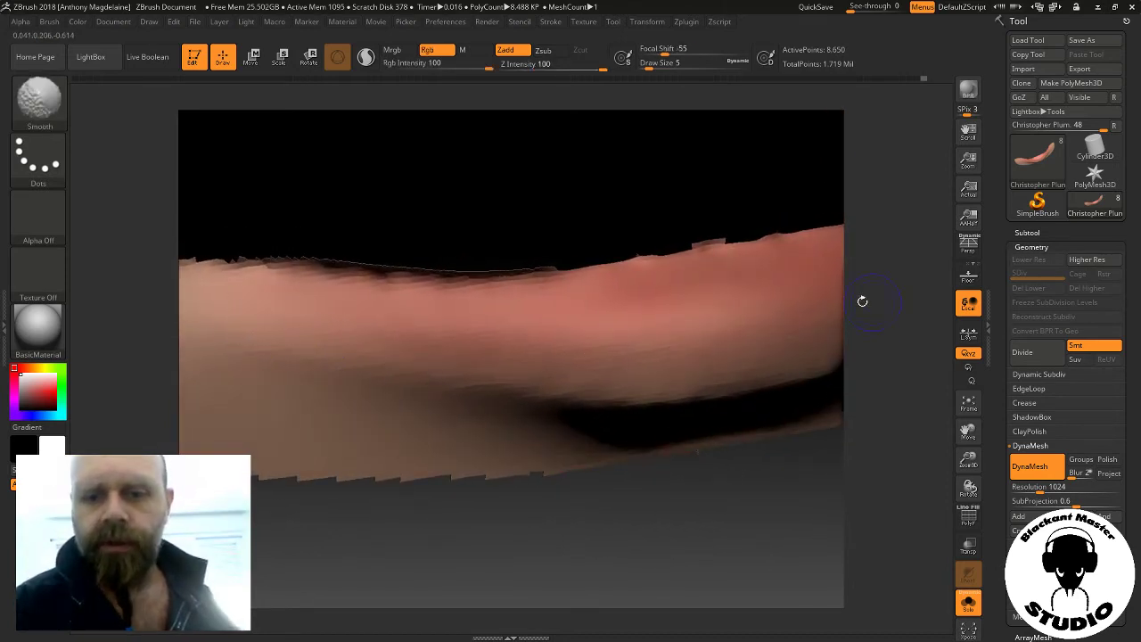
{"action": "mouse_move", "coordinate": [794, 505]}
{"action": "left_mouse_down"}
{"action": "mouse_move", "coordinate": [765, 483]}
{"action": "mouse_move", "coordinate": [745, 502]}
{"action": "mouse_move", "coordinate": [626, 464]}
{"action": "left_mouse_up"}
{"action": "key", "text": "shift"}
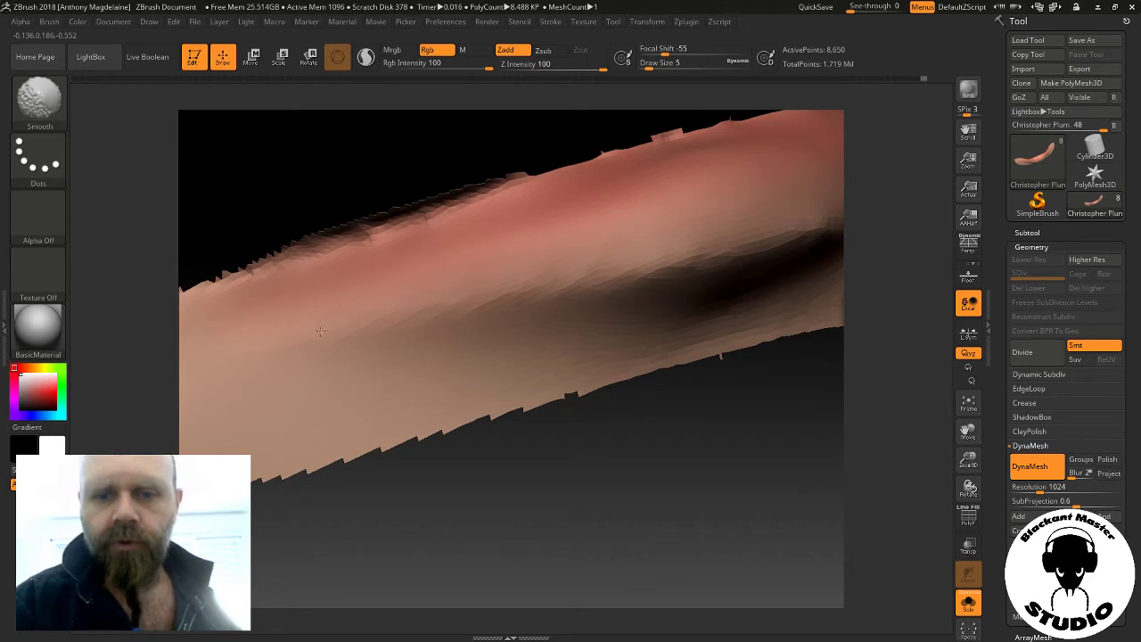
{"action": "left_click_drag", "start_coordinate": [713, 464], "coordinate": [708, 407]}
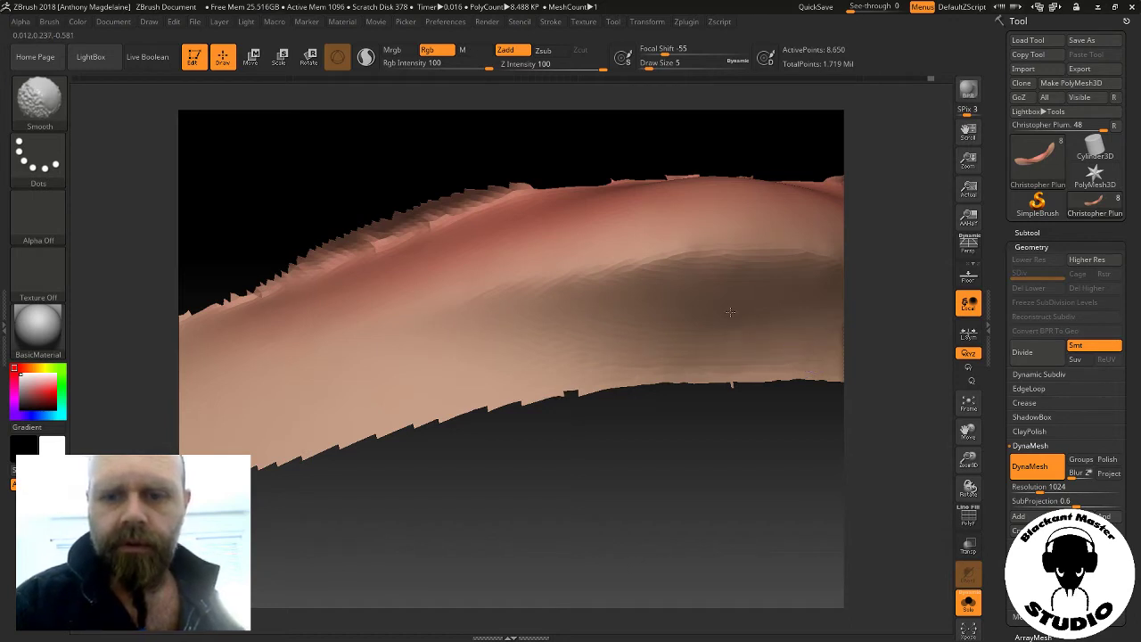
{"action": "mouse_move", "coordinate": [820, 497]}
{"action": "left_mouse_down"}
{"action": "mouse_move", "coordinate": [756, 473]}
{"action": "mouse_move", "coordinate": [722, 436]}
{"action": "left_mouse_up"}
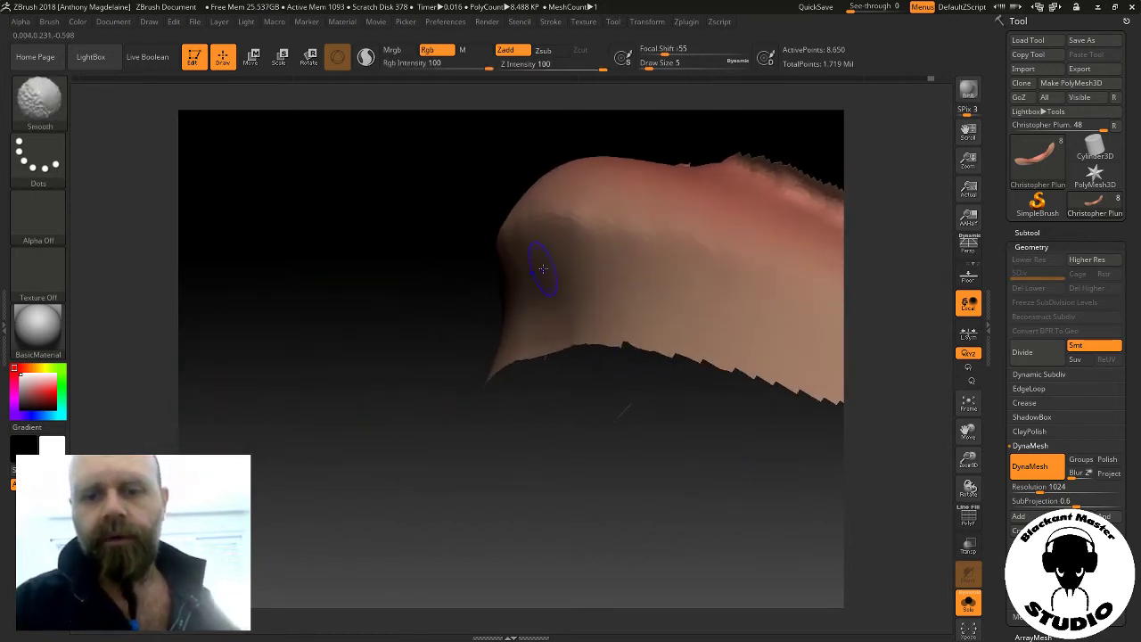
{"action": "mouse_move", "coordinate": [576, 315]}
{"action": "left_mouse_down"}
{"action": "mouse_move", "coordinate": [629, 468]}
{"action": "mouse_move", "coordinate": [616, 466]}
{"action": "mouse_move", "coordinate": [615, 377]}
{"action": "mouse_move", "coordinate": [664, 408]}
{"action": "left_mouse_up"}
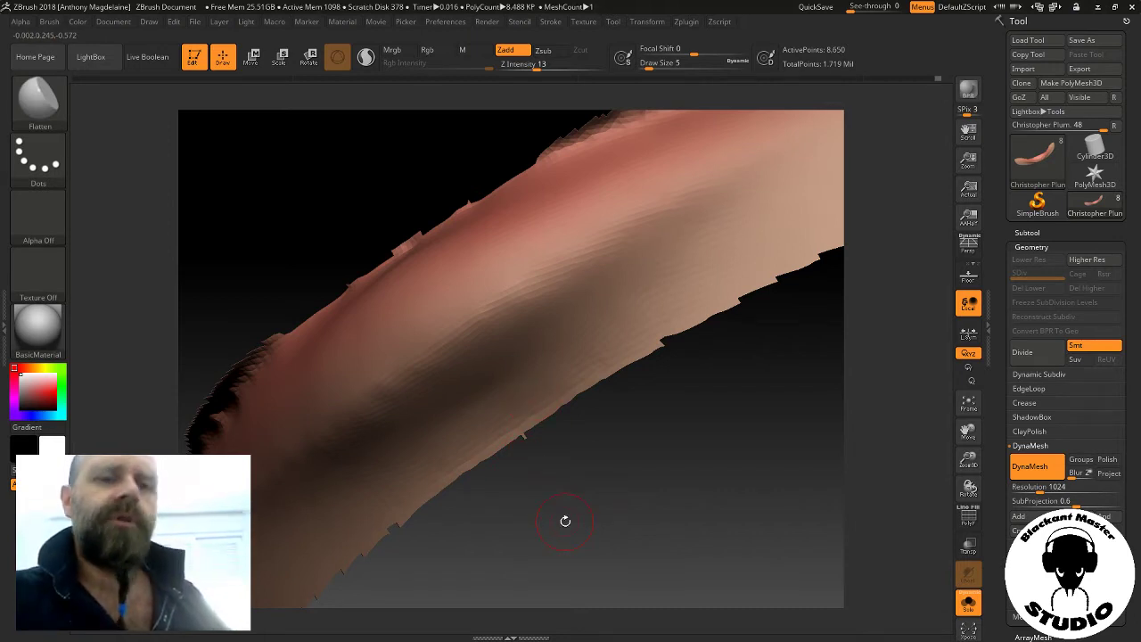
{"action": "mouse_move", "coordinate": [604, 454]}
{"action": "left_mouse_down"}
{"action": "mouse_move", "coordinate": [932, 439]}
{"action": "mouse_move", "coordinate": [619, 443]}
{"action": "left_mouse_up"}
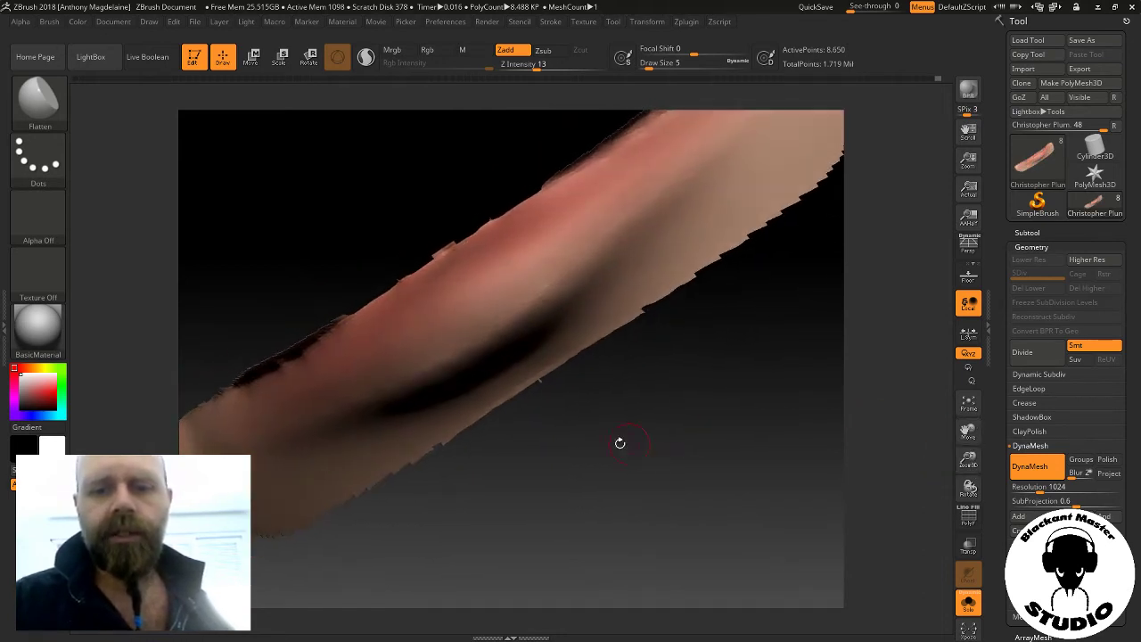
{"action": "key", "text": "shift"}
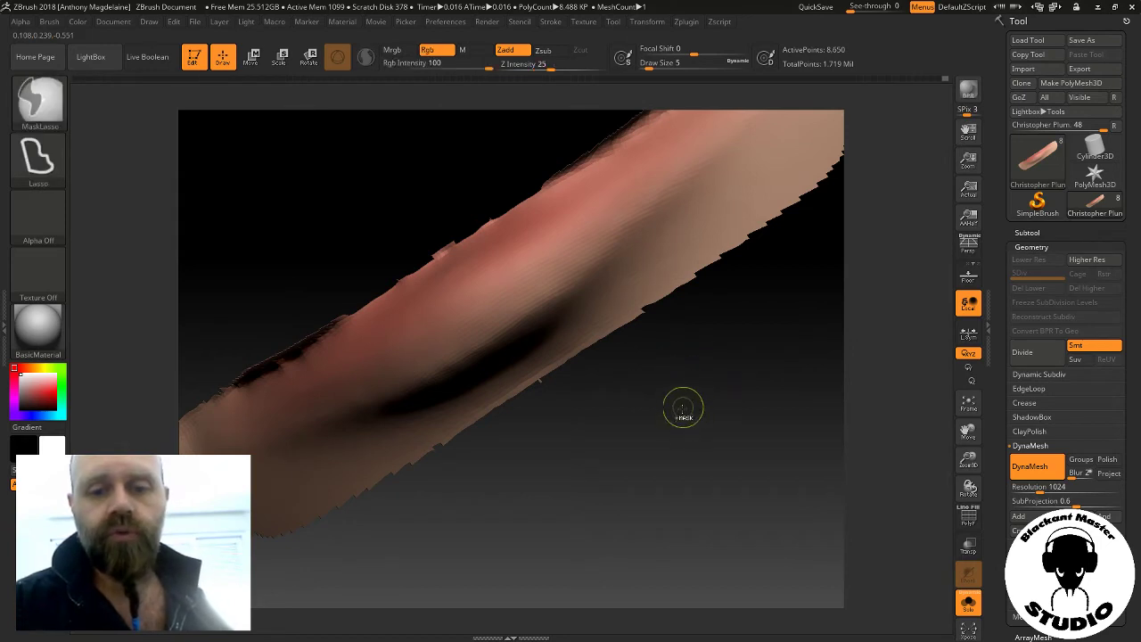
{"action": "left_click_drag", "start_coordinate": [699, 456], "coordinate": [648, 404]}
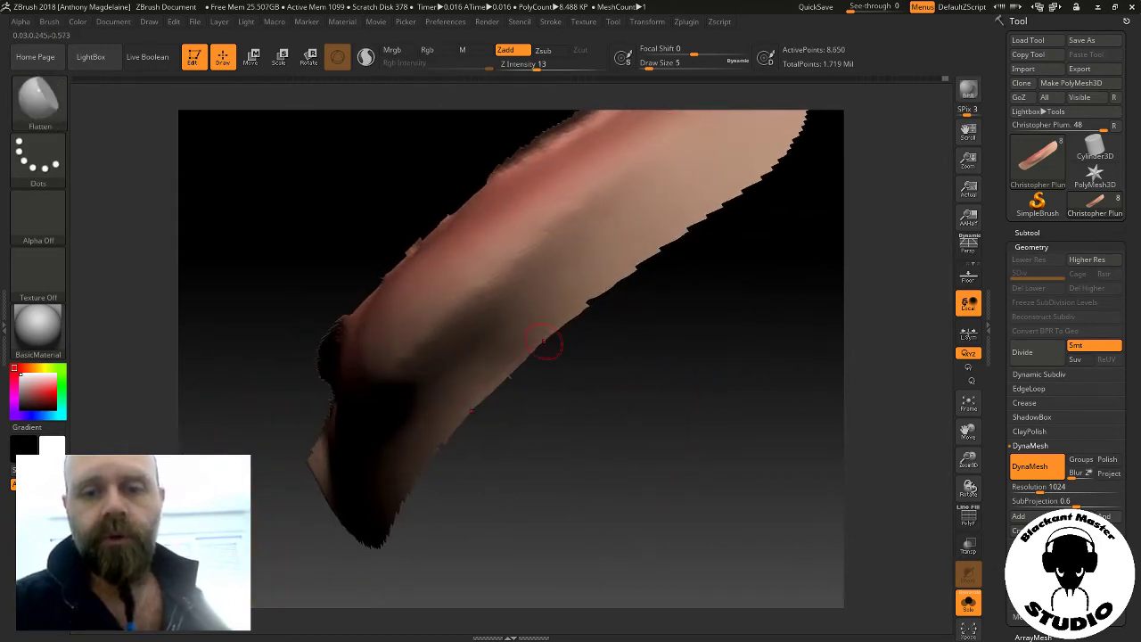
{"action": "key", "text": "shift"}
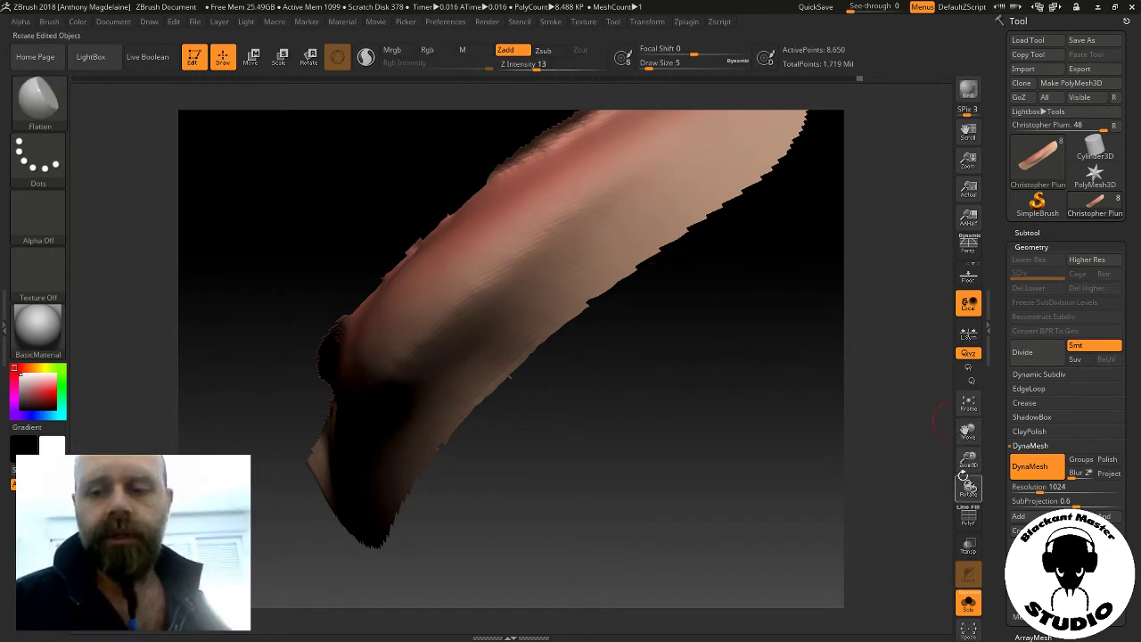
{"action": "mouse_move", "coordinate": [963, 477]}
{"action": "left_mouse_down"}
{"action": "mouse_move", "coordinate": [811, 451]}
{"action": "mouse_move", "coordinate": [769, 479]}
{"action": "left_mouse_up"}
{"action": "key", "text": "ctrl"}
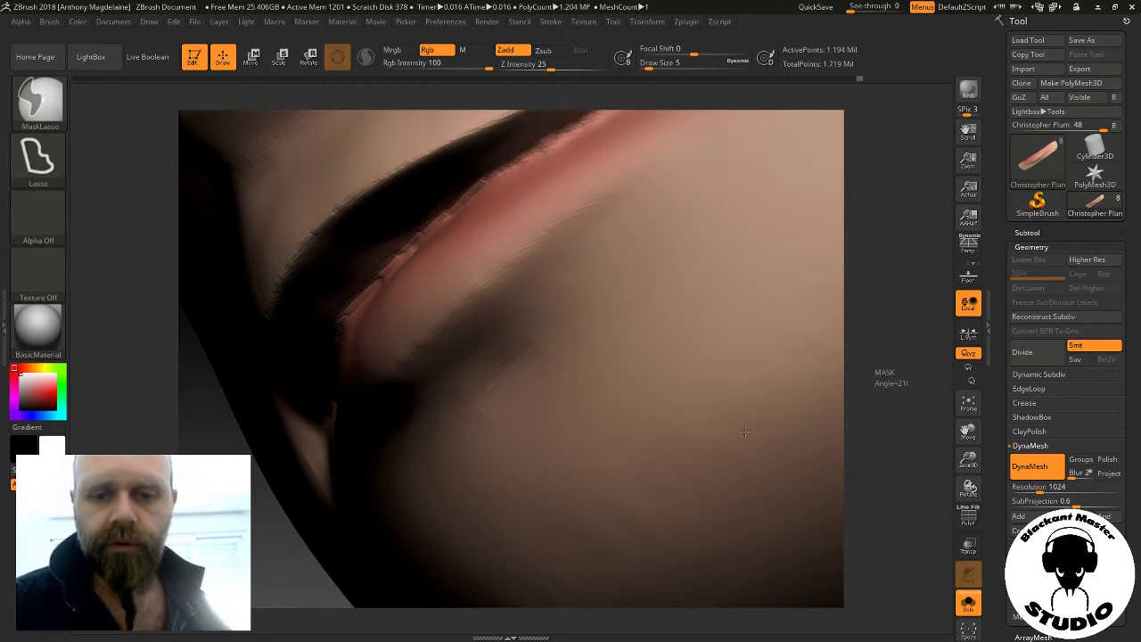
Set Draw Size to 18 and smooth the lips, chin and skin beside the nose
{"action": "left_click", "coordinate": [640, 67]}
{"action": "type", "text": "18"}
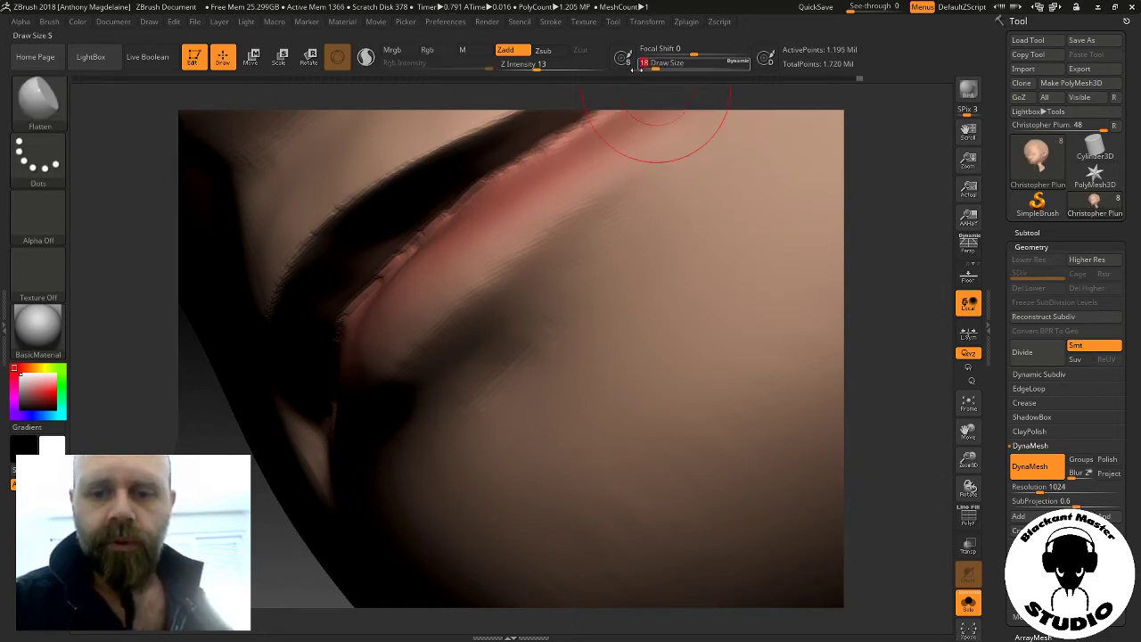
{"action": "key", "text": "shift"}
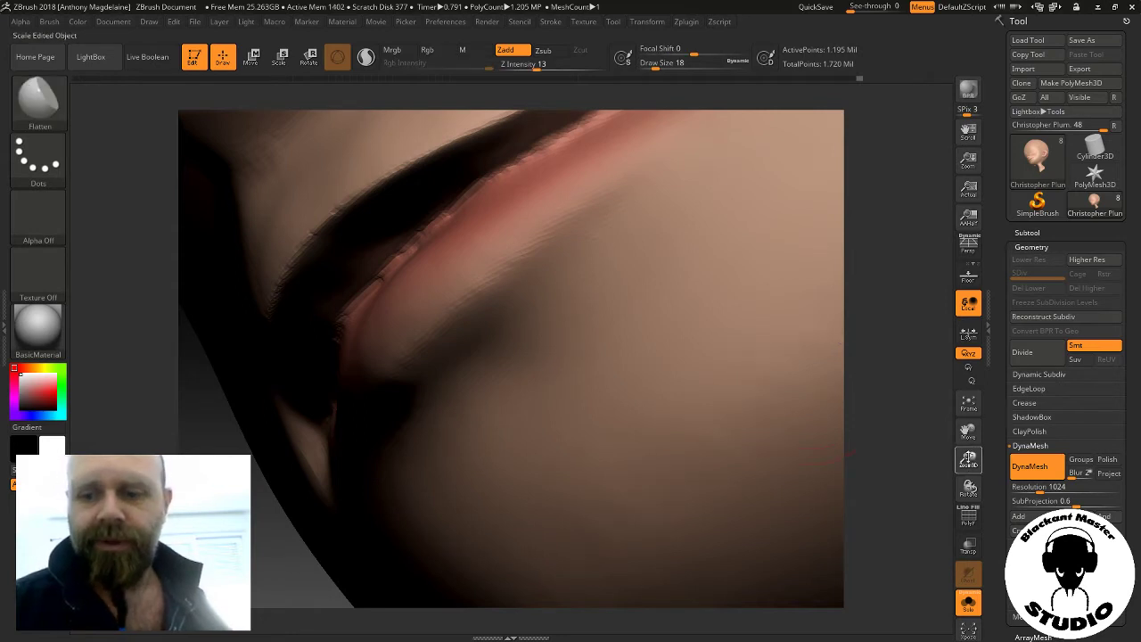
{"action": "mouse_move", "coordinate": [851, 383]}
{"action": "left_mouse_down"}
{"action": "mouse_move", "coordinate": [886, 499]}
{"action": "mouse_move", "coordinate": [865, 425]}
{"action": "left_mouse_up"}
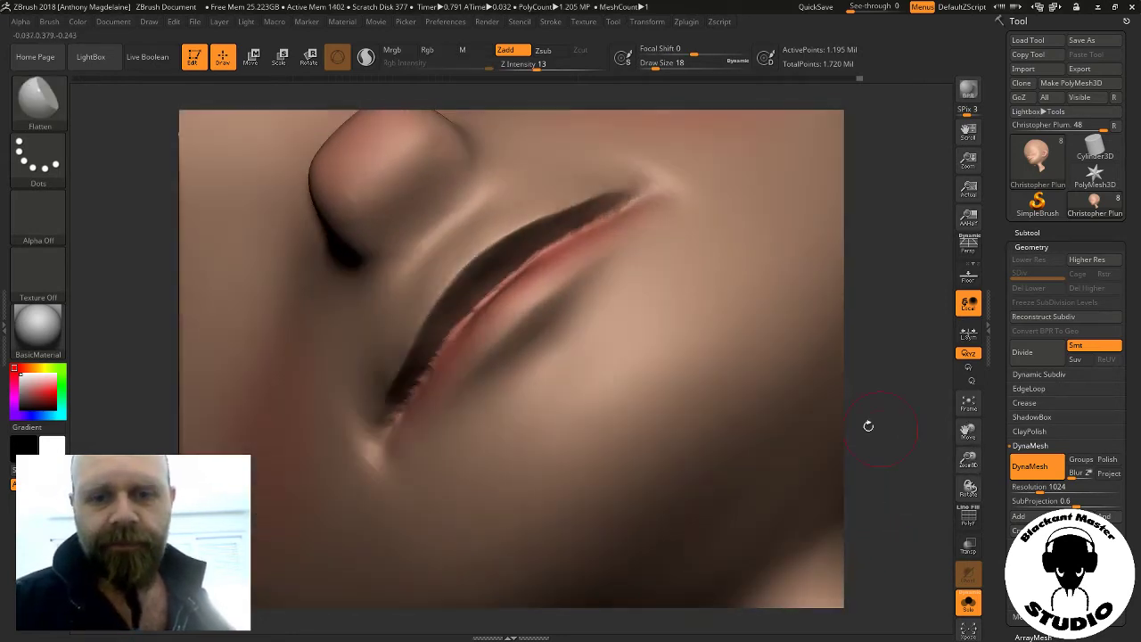
{"action": "key", "text": "shift"}
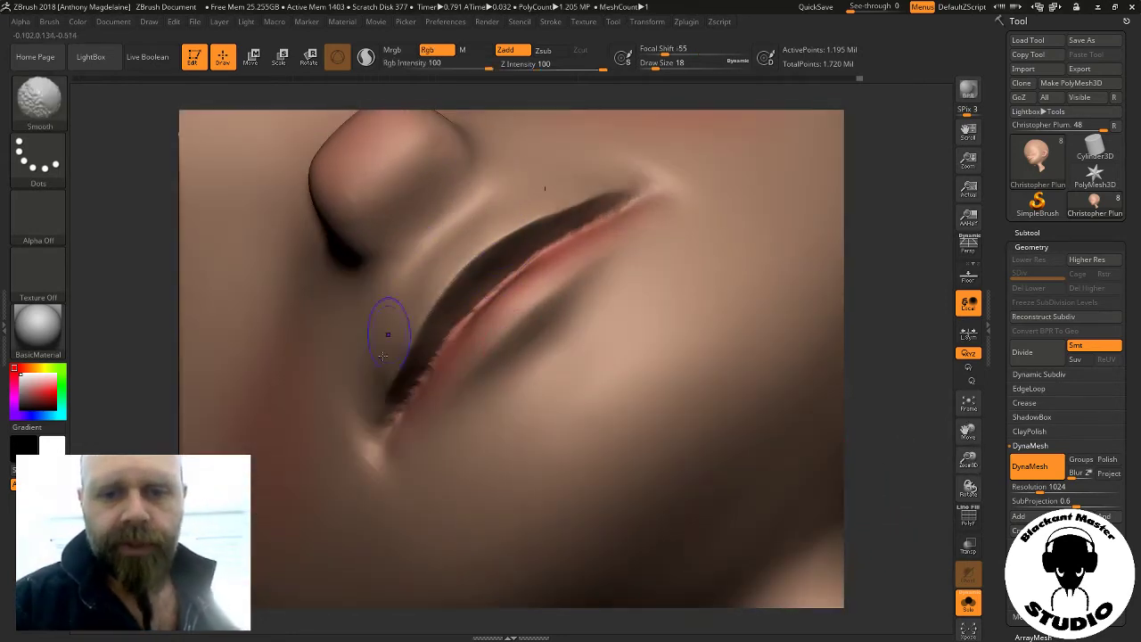
{"action": "left_click_drag", "start_coordinate": [886, 331], "coordinate": [907, 253]}
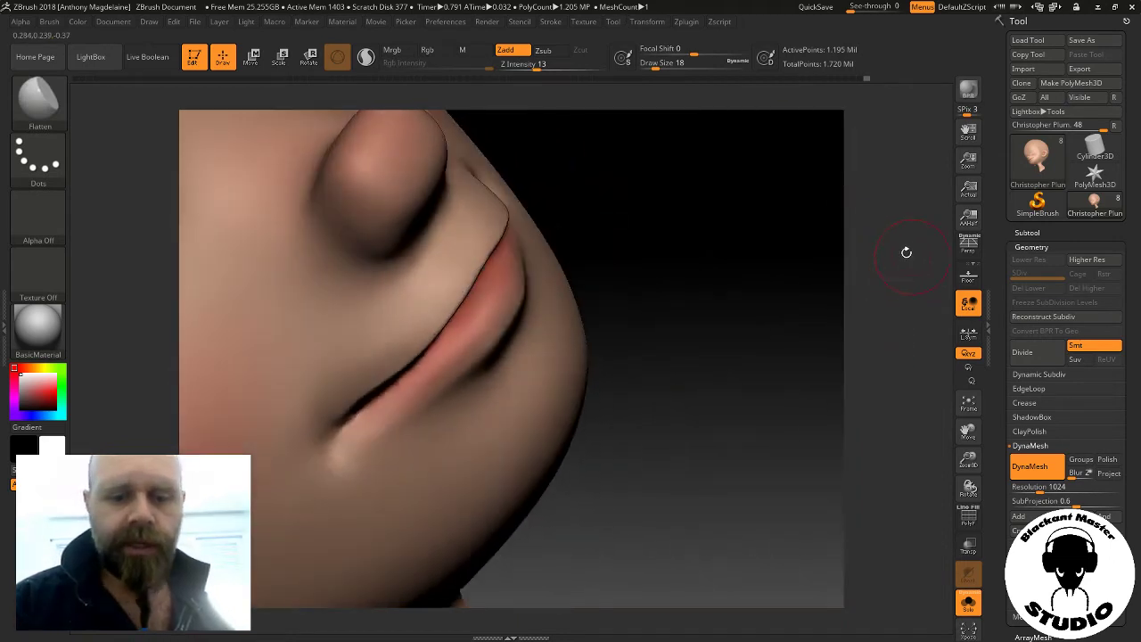
{"action": "mouse_move", "coordinate": [678, 260]}
{"action": "left_mouse_down"}
{"action": "mouse_move", "coordinate": [714, 327]}
{"action": "mouse_move", "coordinate": [713, 306]}
{"action": "left_mouse_up"}
{"action": "key", "text": "shift"}
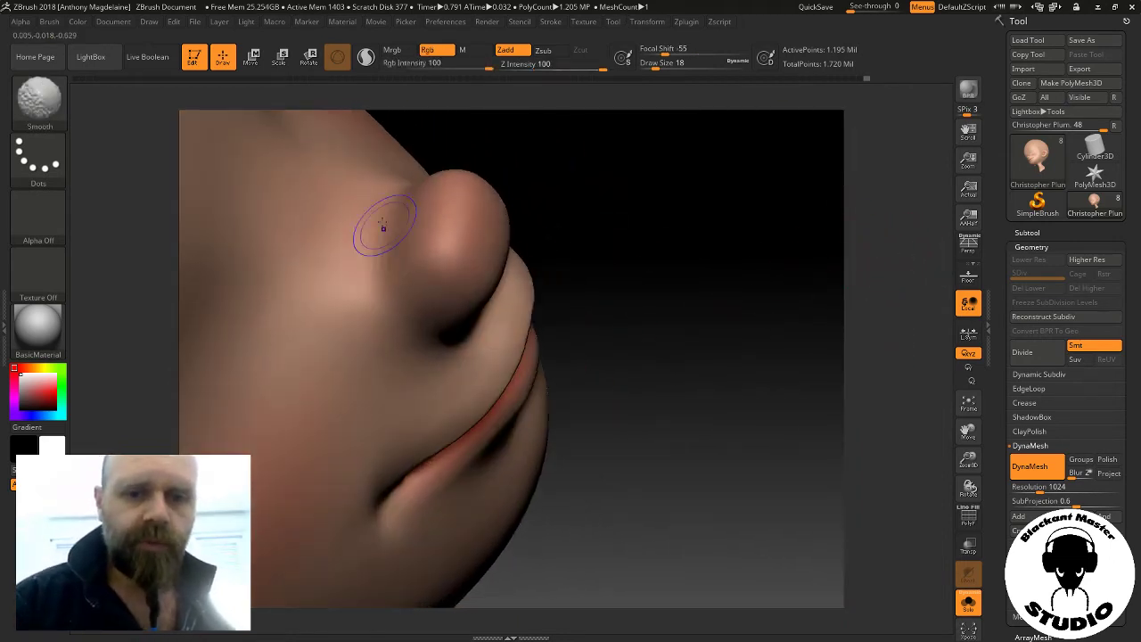
{"action": "left_click_drag", "start_coordinate": [383, 228], "coordinate": [395, 255], "text": "shift"}
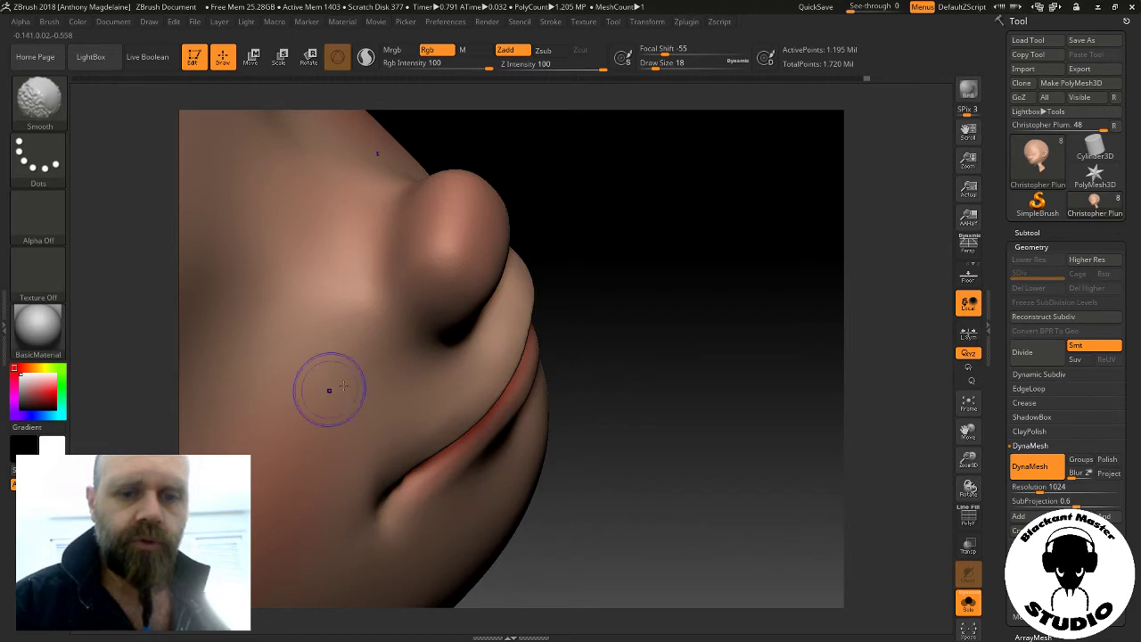
{"action": "mouse_move", "coordinate": [678, 294]}
{"action": "left_mouse_down"}
{"action": "mouse_move", "coordinate": [731, 242]}
{"action": "mouse_move", "coordinate": [797, 285]}
{"action": "mouse_move", "coordinate": [737, 264]}
{"action": "left_mouse_up"}
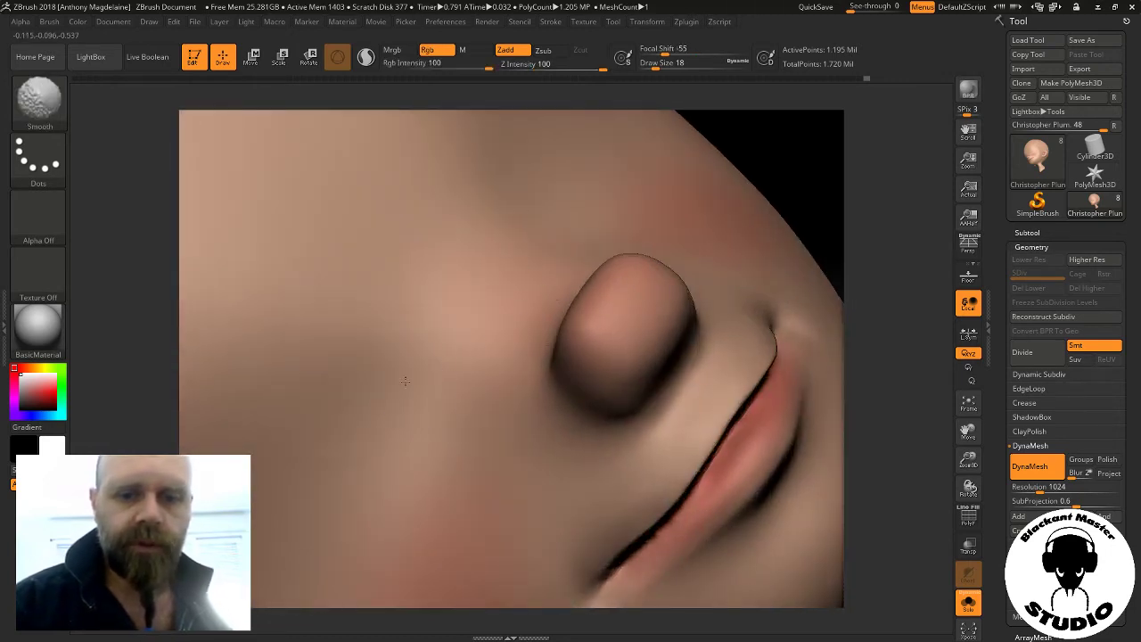
{"action": "mouse_move", "coordinate": [892, 374]}
{"action": "left_mouse_down"}
{"action": "mouse_move", "coordinate": [754, 324]}
{"action": "mouse_move", "coordinate": [617, 363]}
{"action": "left_mouse_up"}
{"action": "key", "text": "shift"}
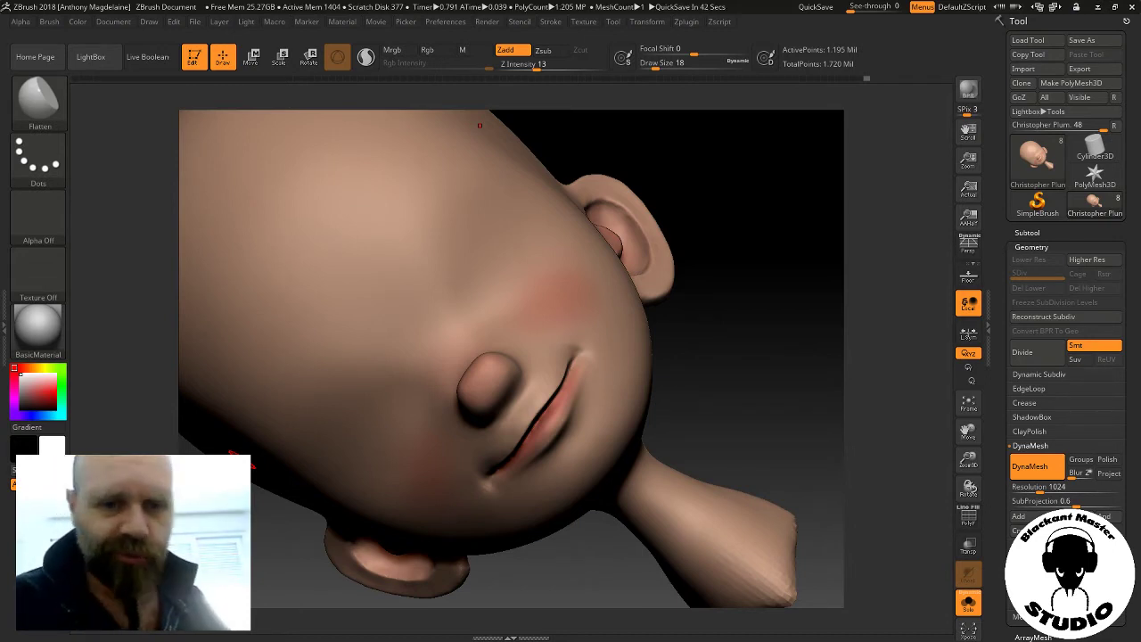
Smooth the lips while viewing the head from side profiles and a tilted front view
{"action": "mouse_move", "coordinate": [756, 318]}
{"action": "left_mouse_down"}
{"action": "mouse_move", "coordinate": [737, 348]}
{"action": "mouse_move", "coordinate": [578, 351]}
{"action": "left_mouse_up"}
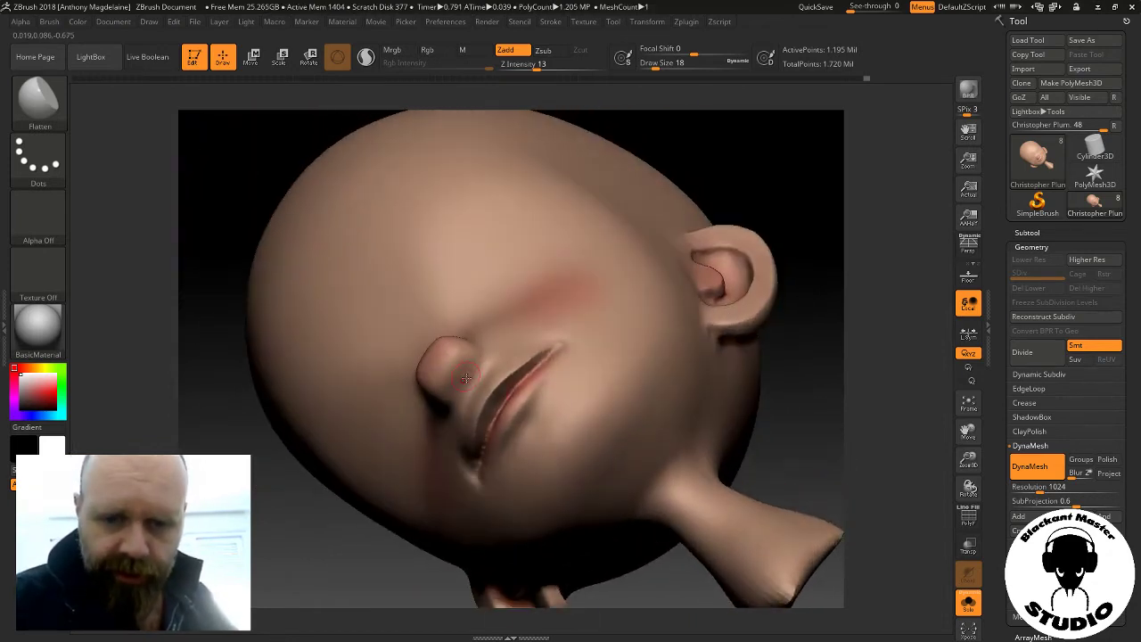
{"action": "key", "text": "shift"}
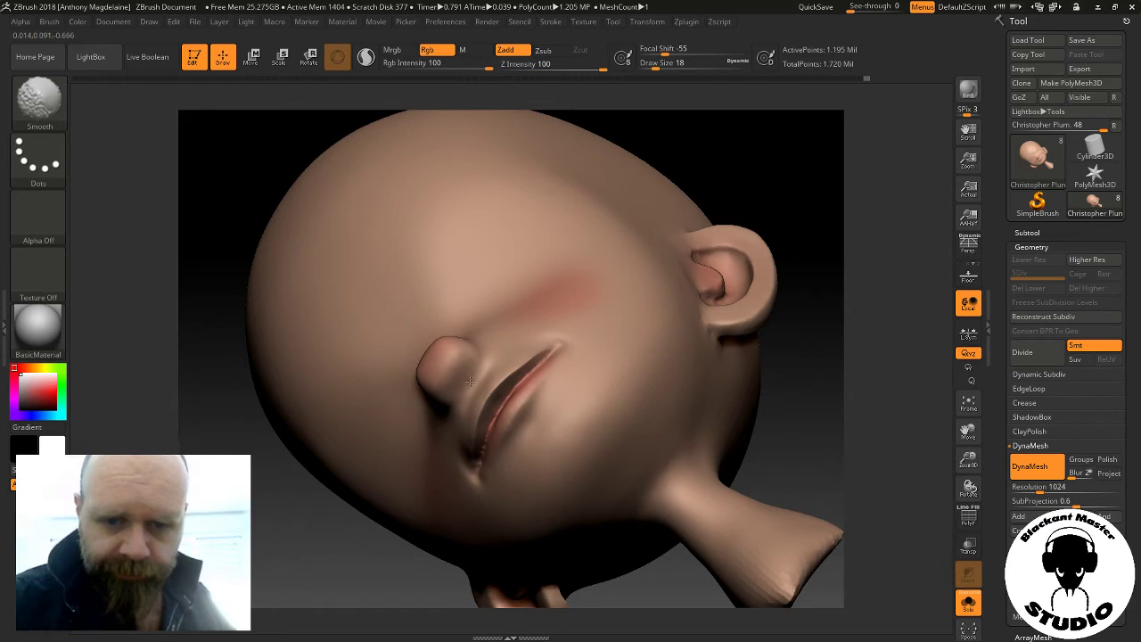
{"action": "right_click_drag", "start_coordinate": [441, 424], "coordinate": [462, 401]}
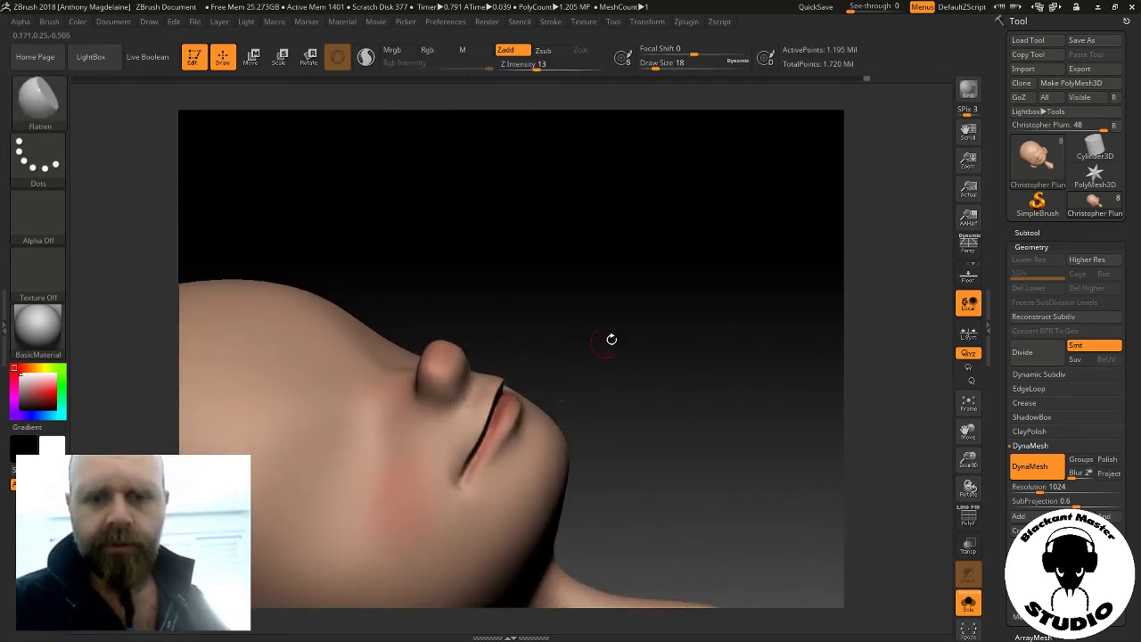
{"action": "left_click_drag", "start_coordinate": [611, 336], "coordinate": [473, 421]}
{"action": "key", "text": "shift"}
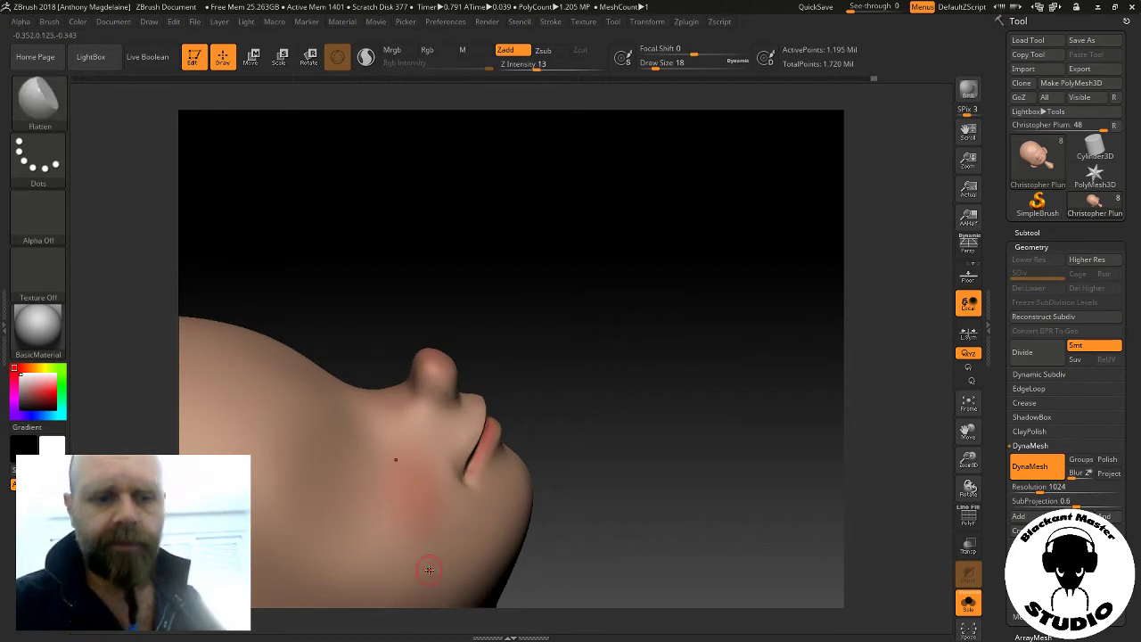
{"action": "left_click_drag", "start_coordinate": [710, 325], "coordinate": [657, 493]}
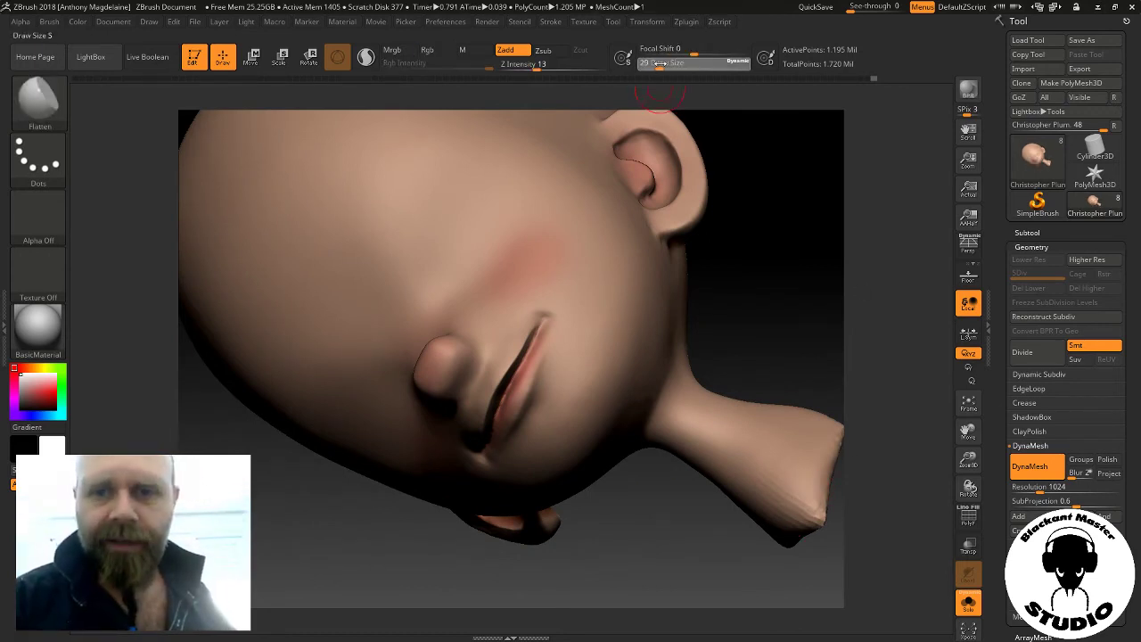
{"action": "key", "text": "shift"}
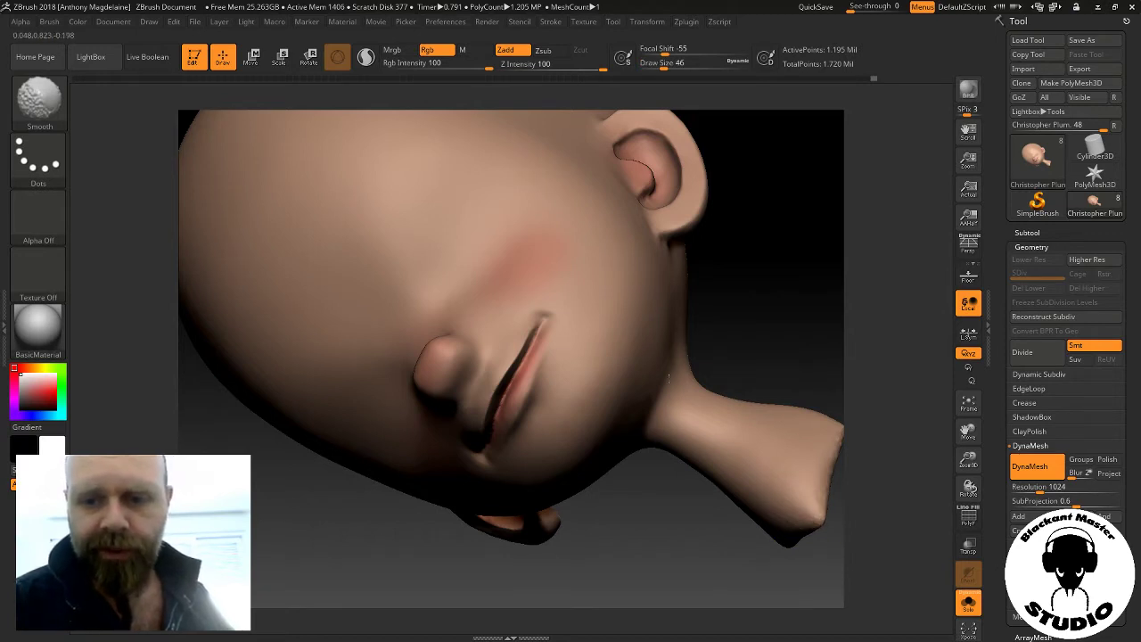
{"action": "left_click_drag", "start_coordinate": [836, 321], "coordinate": [710, 422]}
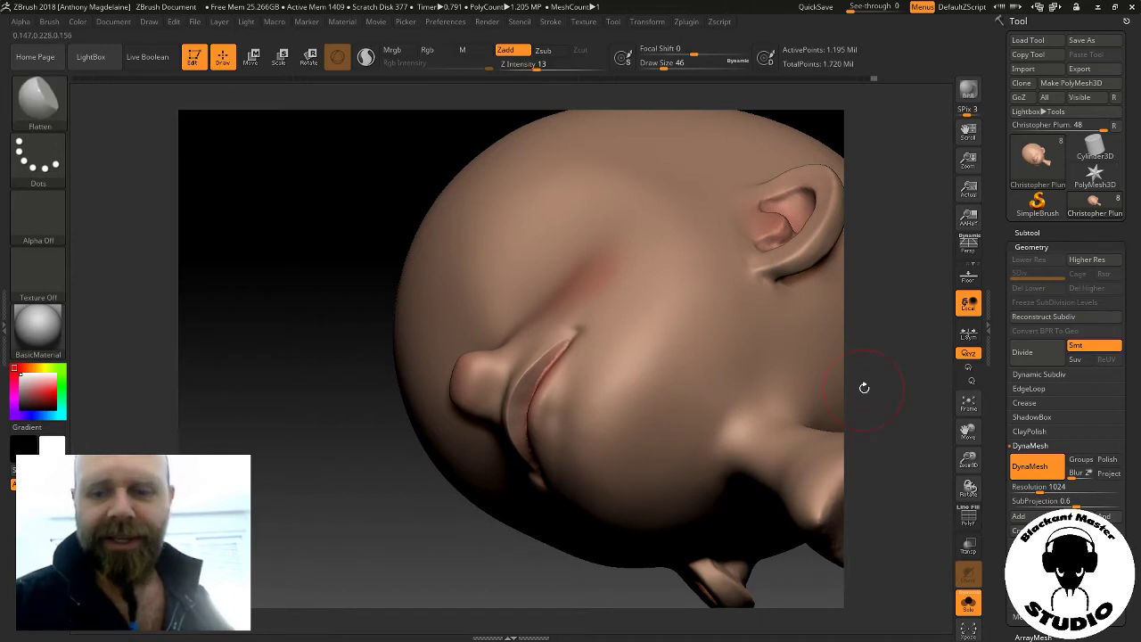
{"action": "mouse_move", "coordinate": [864, 387]}
{"action": "left_mouse_down"}
{"action": "mouse_move", "coordinate": [554, 498]}
{"action": "mouse_move", "coordinate": [797, 541]}
{"action": "mouse_move", "coordinate": [779, 488]}
{"action": "mouse_move", "coordinate": [886, 467]}
{"action": "mouse_move", "coordinate": [803, 374]}
{"action": "left_mouse_up"}
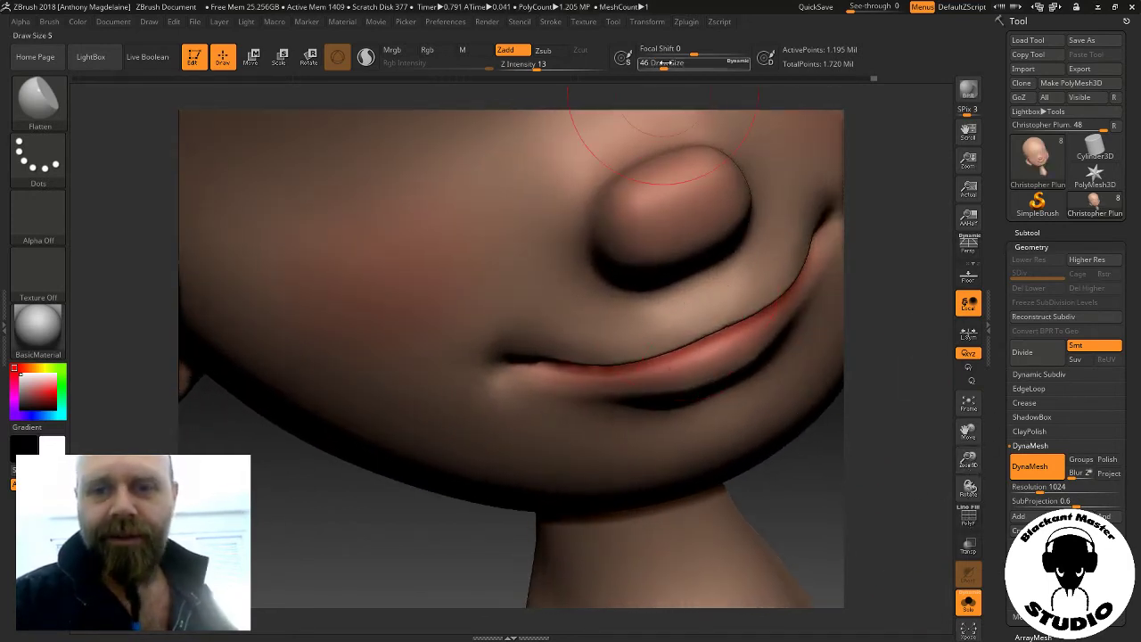
At brush size 20, smooth the left lip corner and turn the head to the opposite profile
{"action": "left_click_drag", "start_coordinate": [664, 63], "coordinate": [657, 63]}
{"action": "left_click_drag", "start_coordinate": [865, 428], "coordinate": [822, 490]}
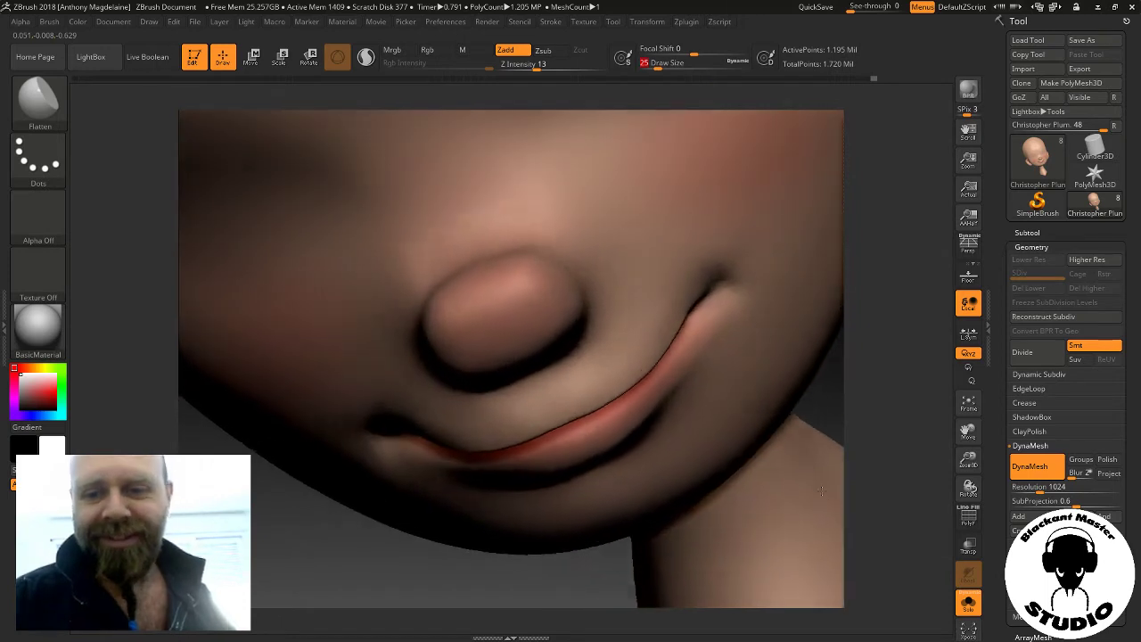
{"action": "left_click_drag", "start_coordinate": [661, 63], "coordinate": [653, 65]}
{"action": "key", "text": "shift"}
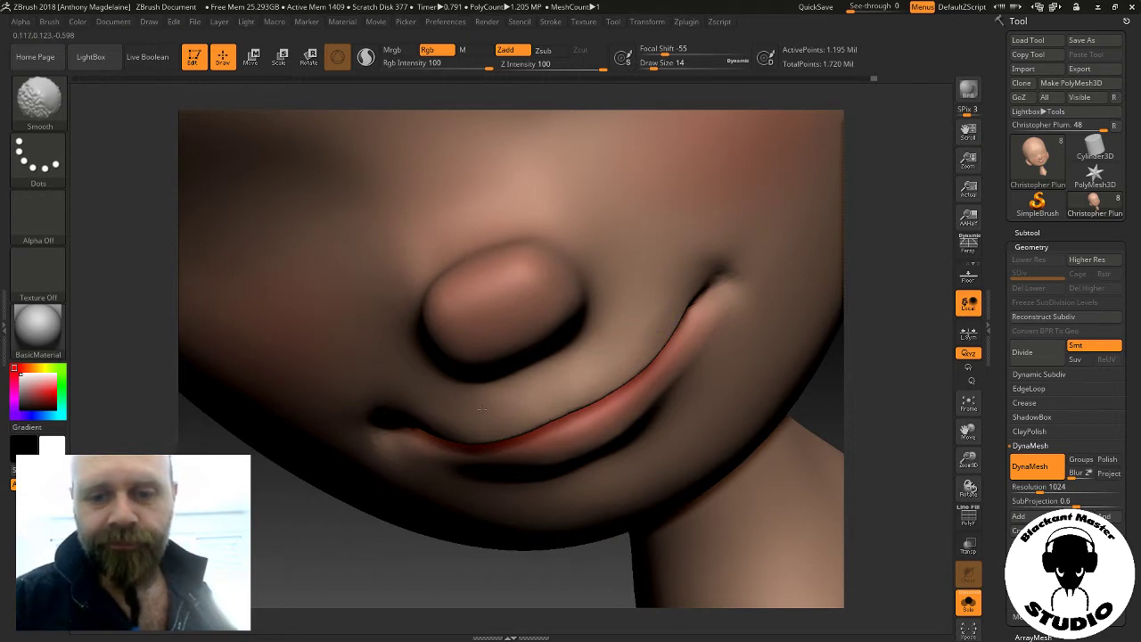
{"action": "left_click_drag", "start_coordinate": [380, 548], "coordinate": [415, 487]}
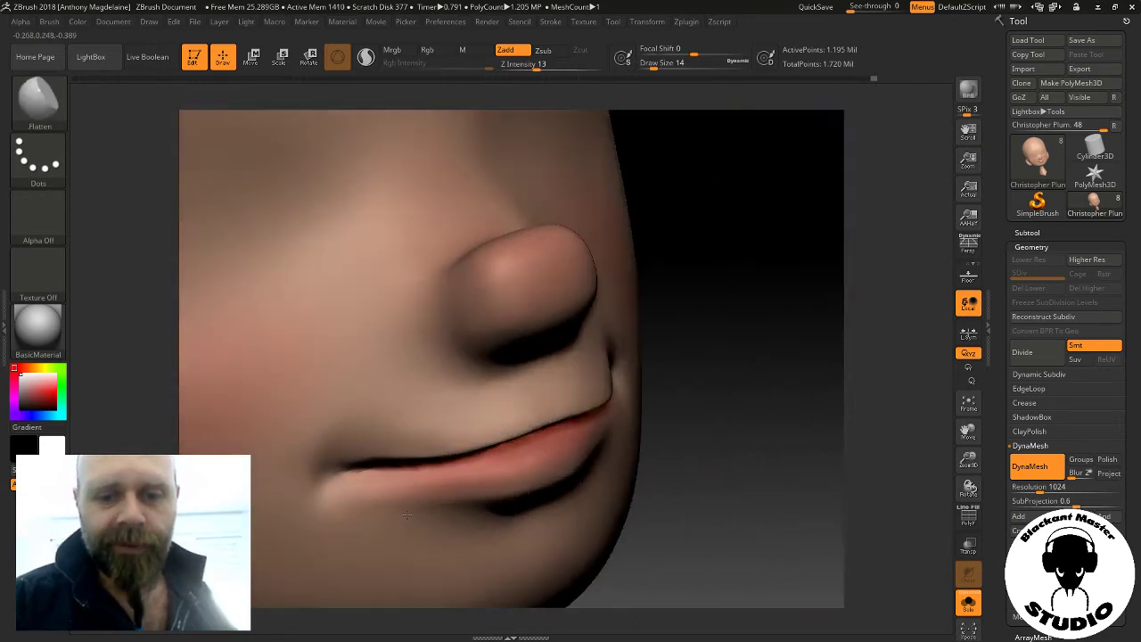
{"action": "mouse_move", "coordinate": [416, 487]}
{"action": "right_mouse_down"}
{"action": "mouse_move", "coordinate": [397, 504]}
{"action": "mouse_move", "coordinate": [428, 520]}
{"action": "mouse_move", "coordinate": [407, 471]}
{"action": "right_mouse_up"}
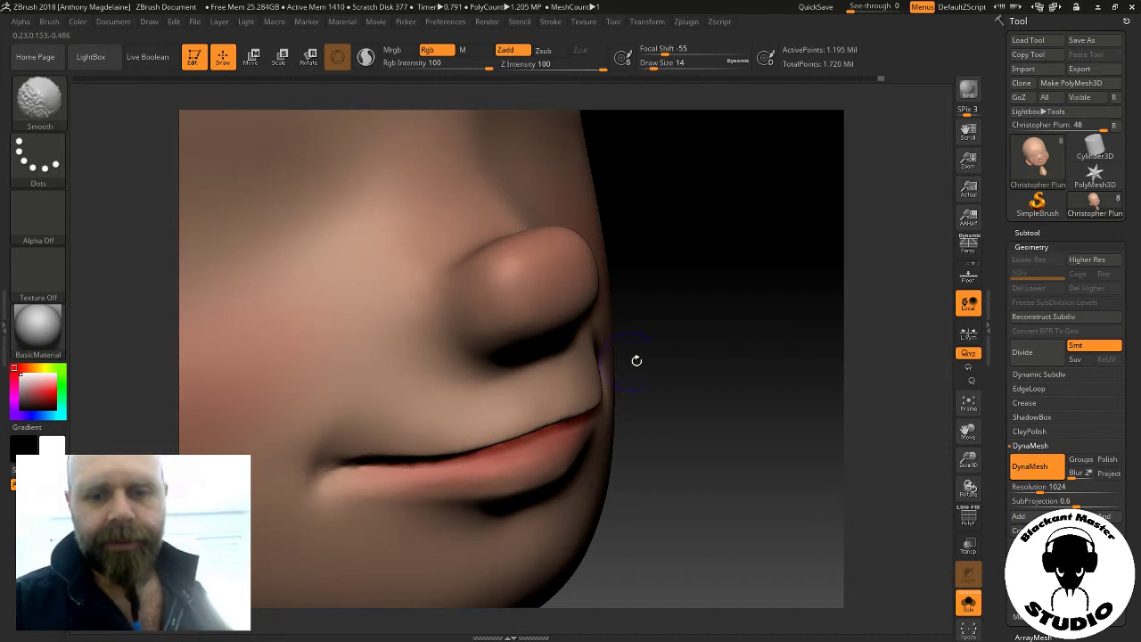
{"action": "mouse_move", "coordinate": [662, 423]}
{"action": "right_mouse_down"}
{"action": "mouse_move", "coordinate": [784, 436]}
{"action": "mouse_move", "coordinate": [682, 401]}
{"action": "right_mouse_up"}
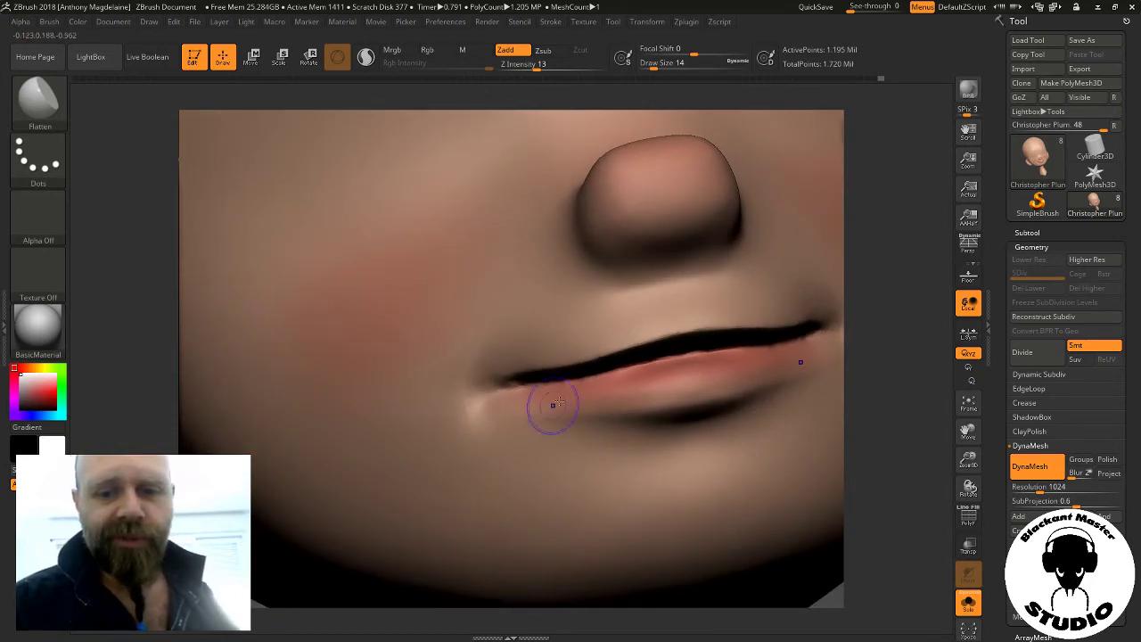
{"action": "left_click_drag", "start_coordinate": [551, 400], "coordinate": [521, 398], "text": "shift"}
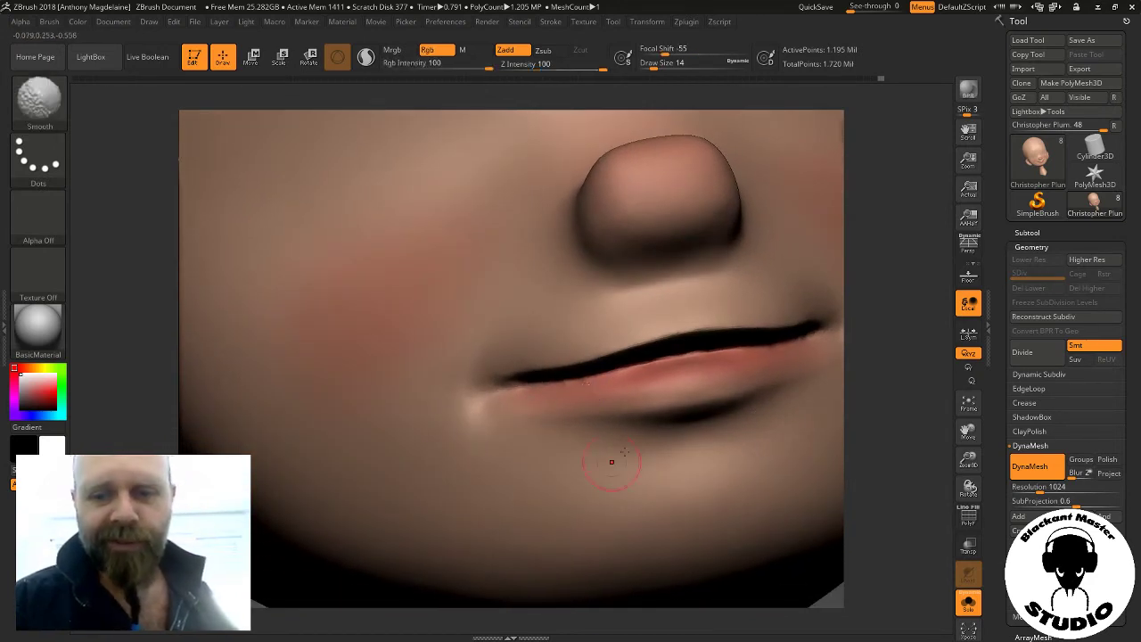
{"action": "mouse_move", "coordinate": [861, 375]}
{"action": "left_mouse_down"}
{"action": "mouse_move", "coordinate": [916, 318]}
{"action": "mouse_move", "coordinate": [597, 296]}
{"action": "left_mouse_up"}
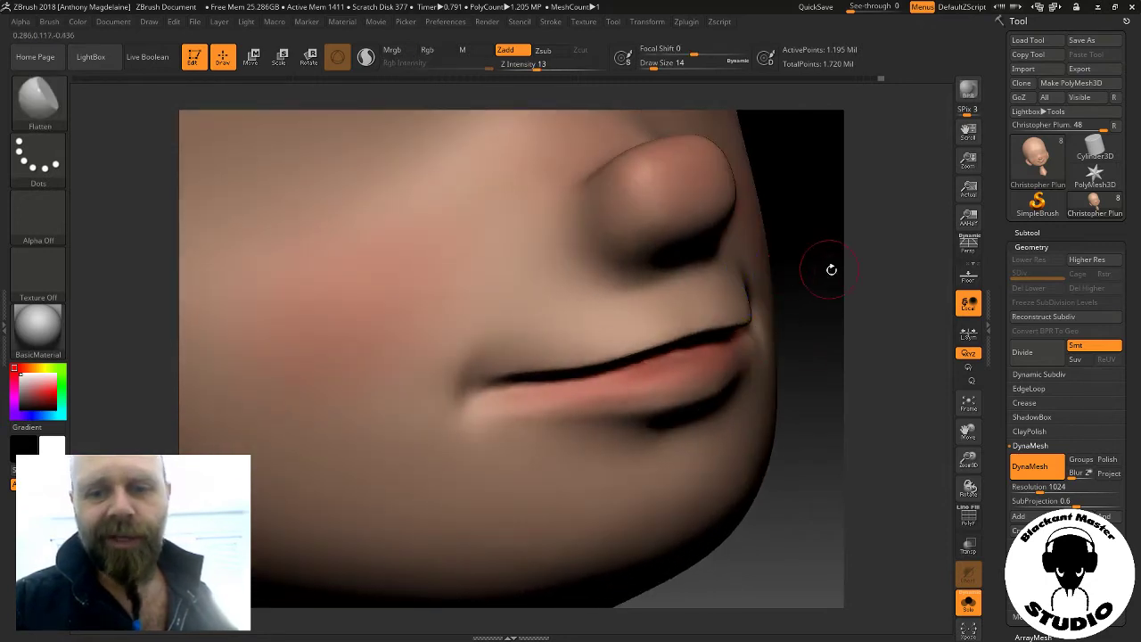
{"action": "left_click_drag", "start_coordinate": [833, 262], "coordinate": [801, 366]}
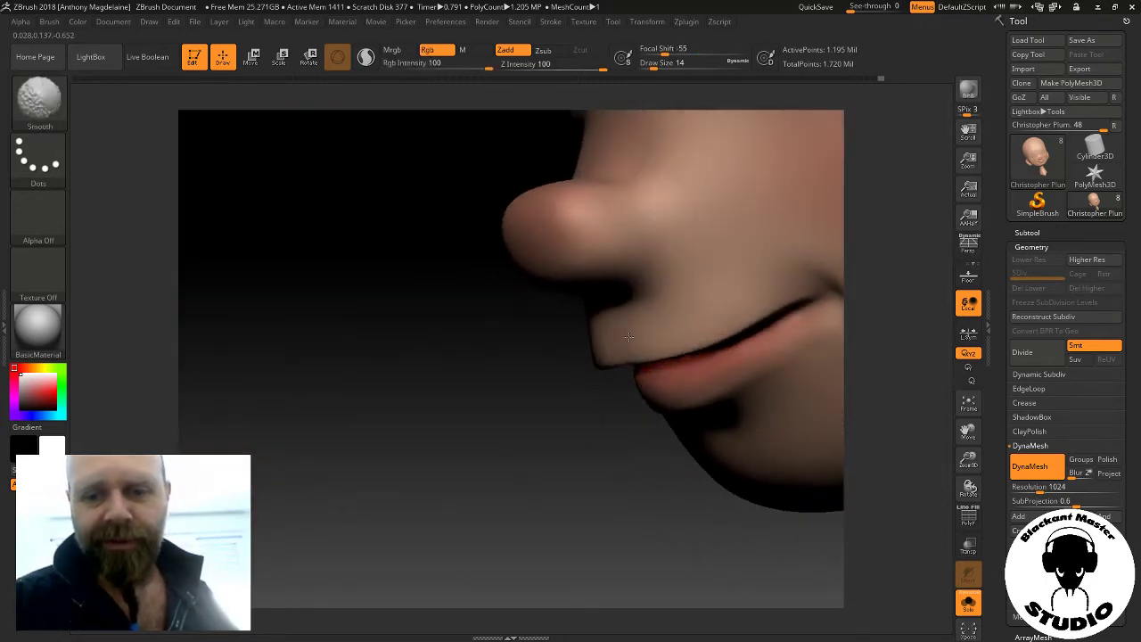
{"action": "mouse_move", "coordinate": [491, 440]}
{"action": "left_mouse_down"}
{"action": "mouse_move", "coordinate": [584, 430]}
{"action": "mouse_move", "coordinate": [140, 166]}
{"action": "left_mouse_up"}
Pick the Slash3 brush and carve smile creases into the mouth corners from several angles
{"action": "left_click", "coordinate": [49, 105]}
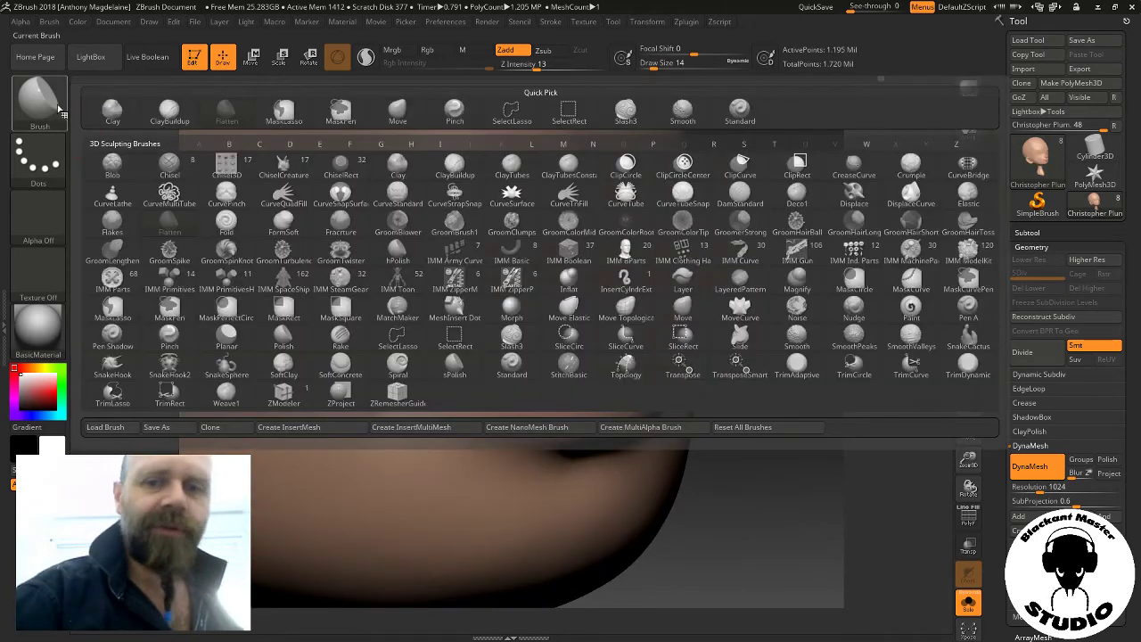
{"action": "left_click", "coordinate": [626, 113]}
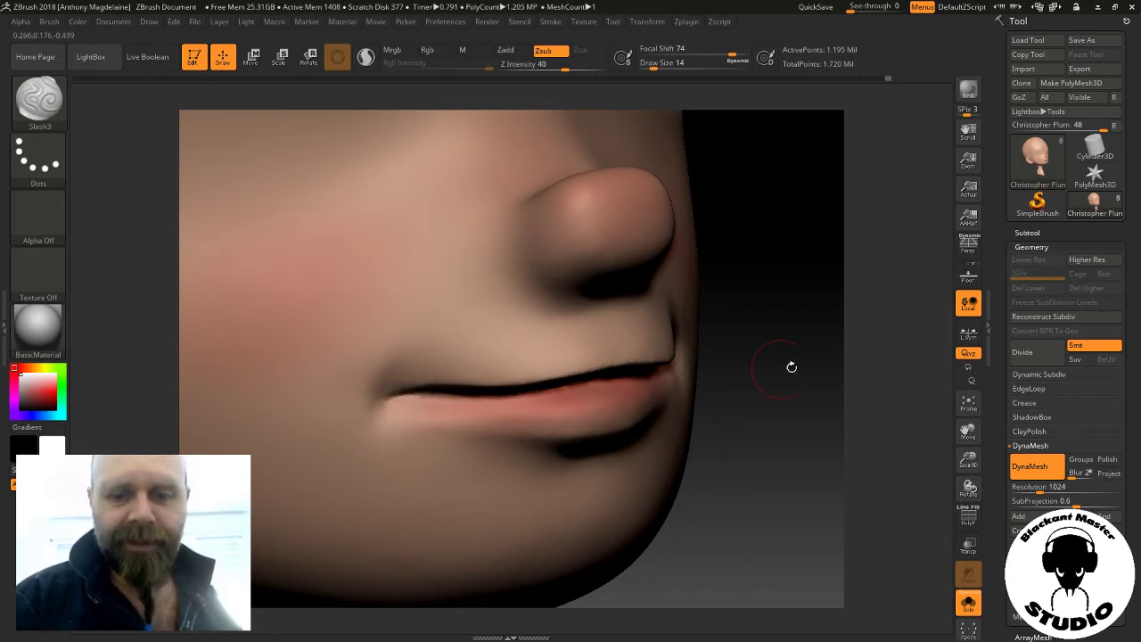
{"action": "left_click_drag", "start_coordinate": [792, 366], "coordinate": [664, 382]}
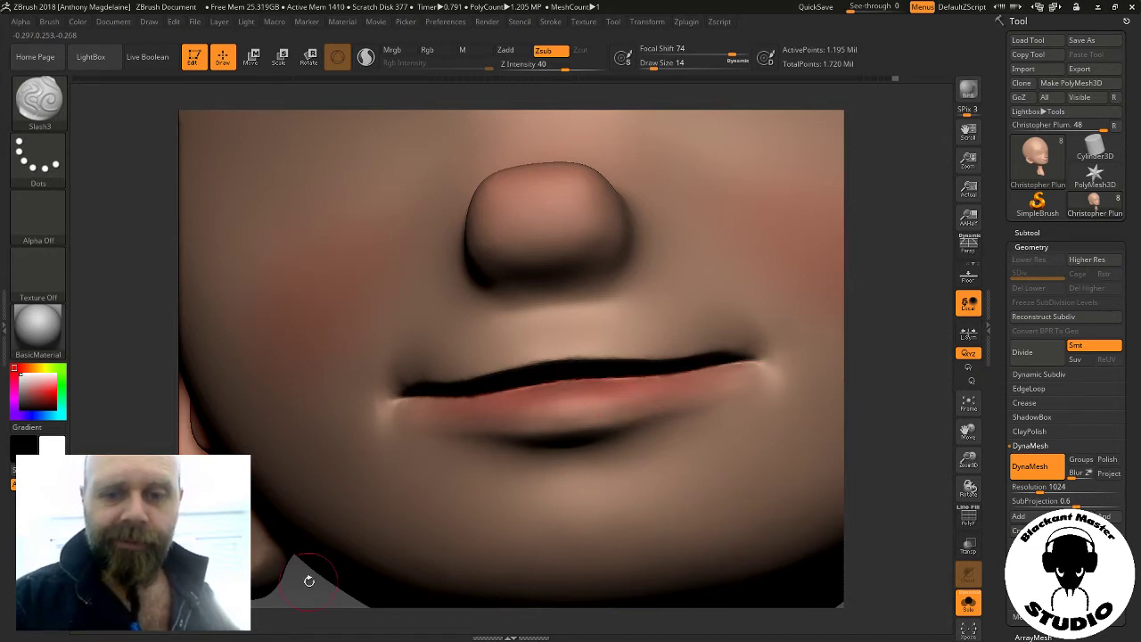
{"action": "mouse_move", "coordinate": [871, 354]}
{"action": "left_mouse_down"}
{"action": "mouse_move", "coordinate": [871, 327]}
{"action": "mouse_move", "coordinate": [786, 375]}
{"action": "left_mouse_up"}
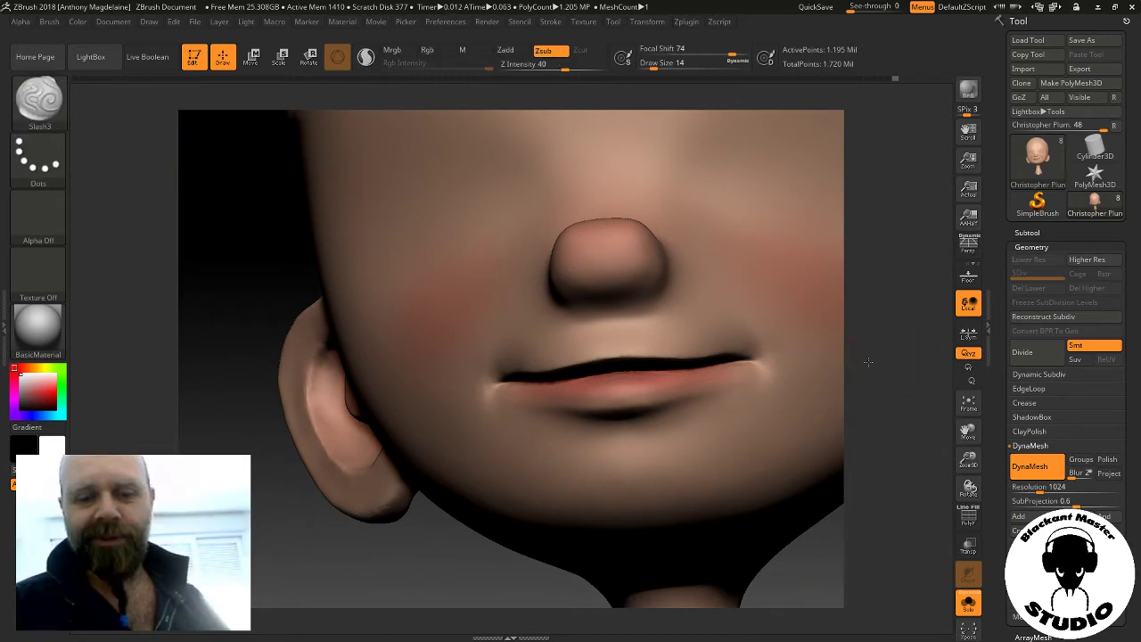
{"action": "mouse_move", "coordinate": [863, 342]}
{"action": "left_mouse_down"}
{"action": "mouse_move", "coordinate": [879, 360]}
{"action": "mouse_move", "coordinate": [865, 361]}
{"action": "left_mouse_up"}
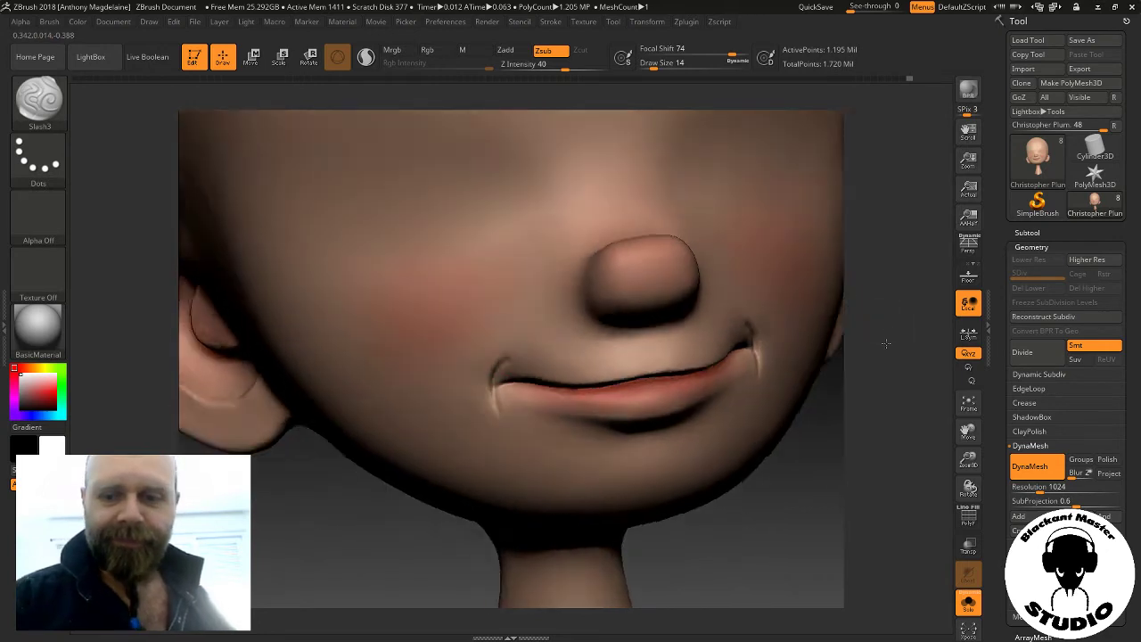
{"action": "right_click_drag", "start_coordinate": [782, 290], "coordinate": [765, 410]}
Soften one mouth-corner crease, rotate through a frontal view and reopen the brush library
{"action": "key", "text": "shift"}
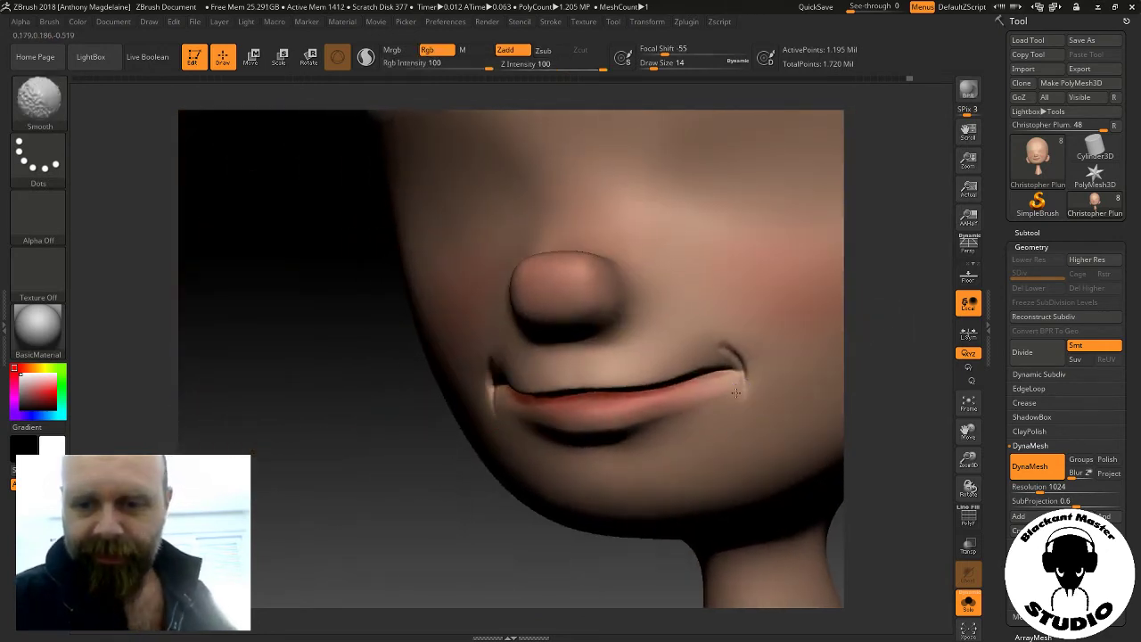
{"action": "left_click_drag", "start_coordinate": [731, 357], "coordinate": [724, 356], "text": "shift"}
{"action": "right_click_drag", "start_coordinate": [485, 595], "coordinate": [533, 346]}
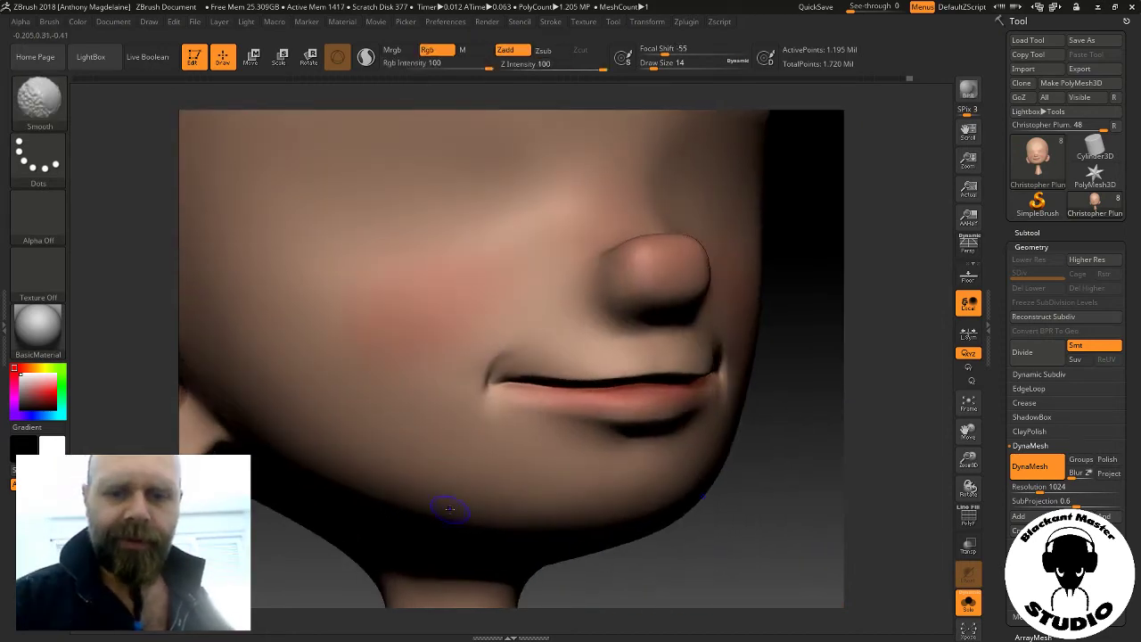
{"action": "left_click", "coordinate": [38, 100]}
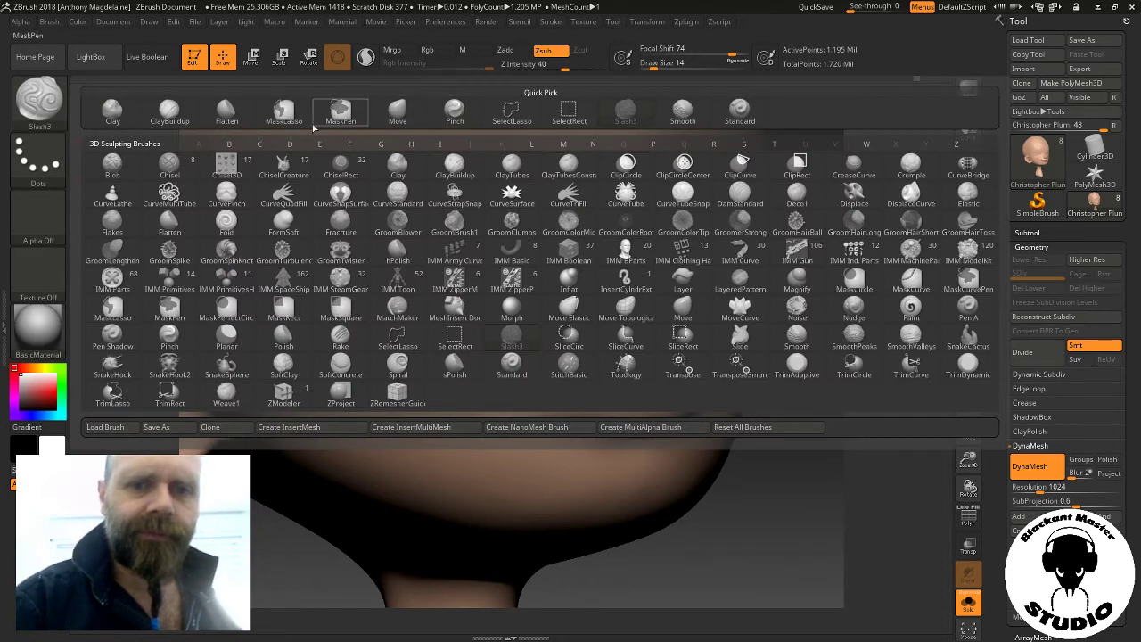
Select ClayBuildup at draw size 33 and build up clay on the cheek above the mouth corner
{"action": "left_click", "coordinate": [169, 114]}
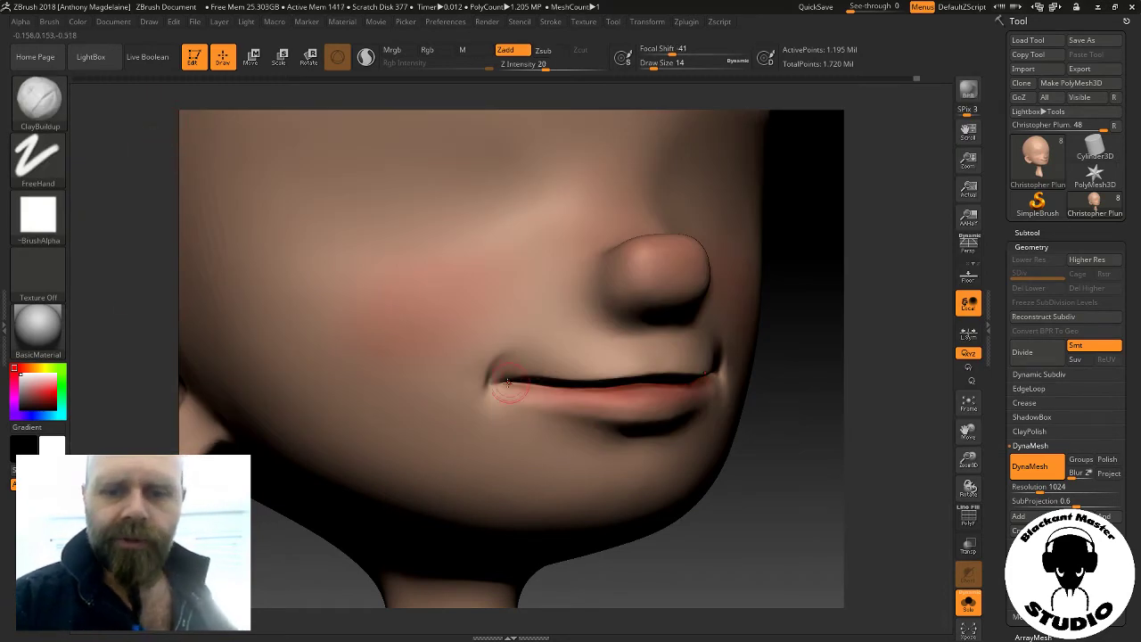
{"action": "left_click_drag", "start_coordinate": [829, 376], "coordinate": [785, 384]}
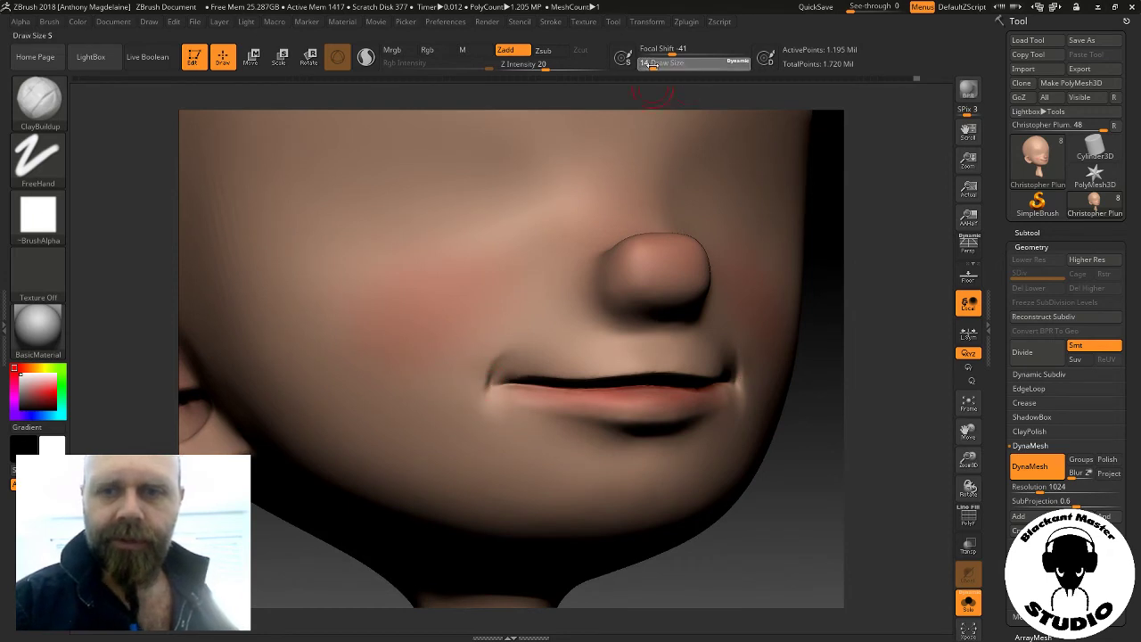
{"action": "left_click_drag", "start_coordinate": [655, 65], "coordinate": [652, 64]}
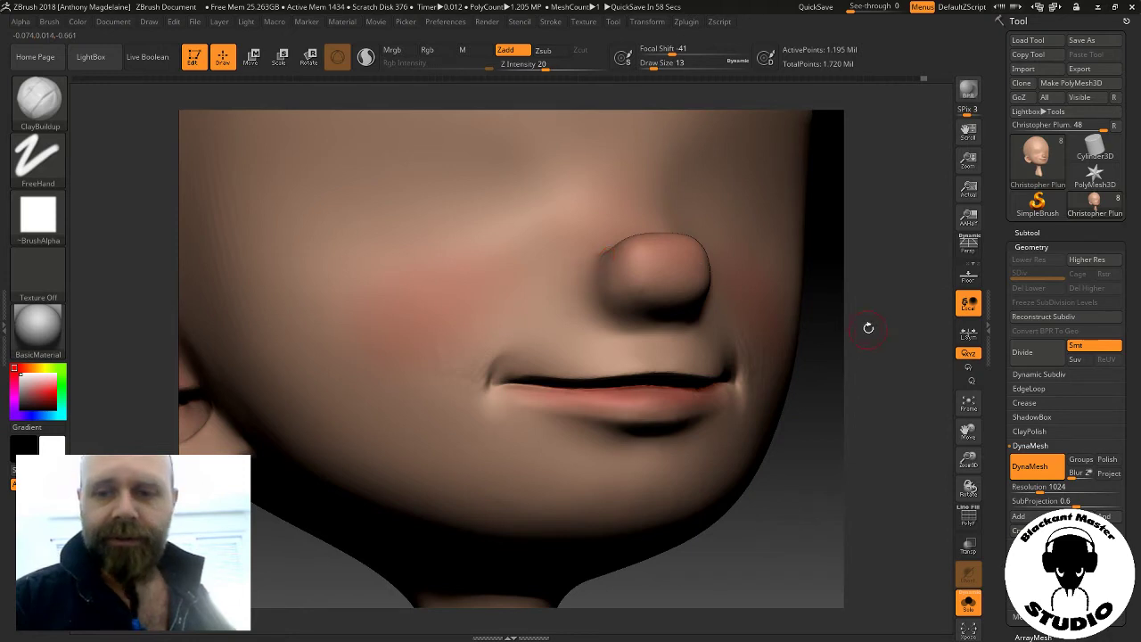
{"action": "left_click_drag", "start_coordinate": [865, 326], "coordinate": [754, 208]}
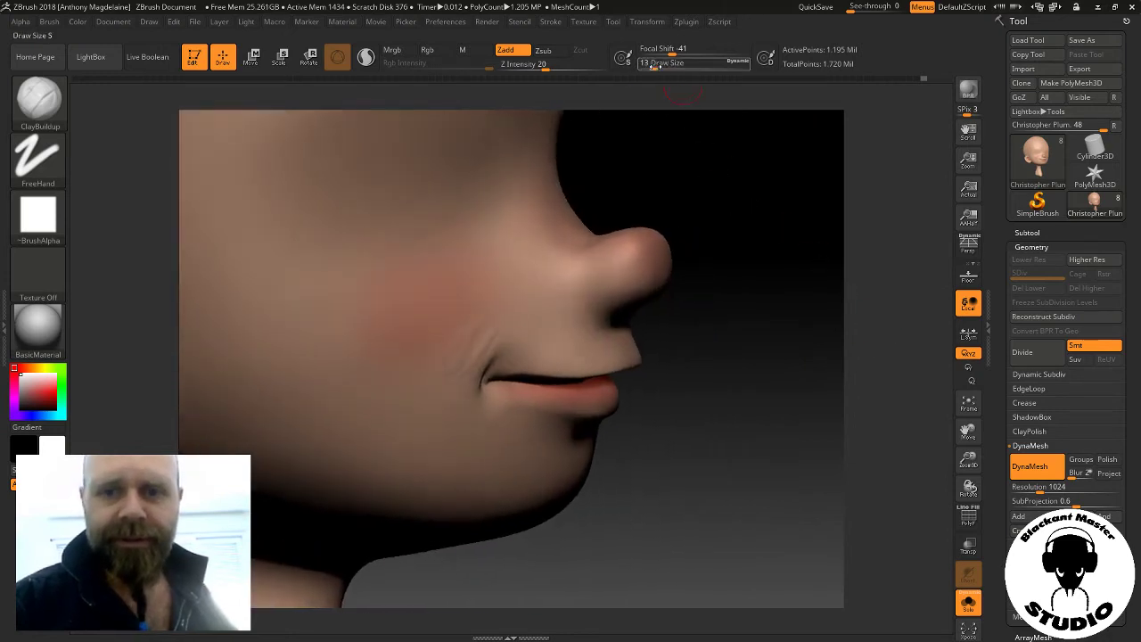
{"action": "left_click_drag", "start_coordinate": [652, 68], "coordinate": [658, 68]}
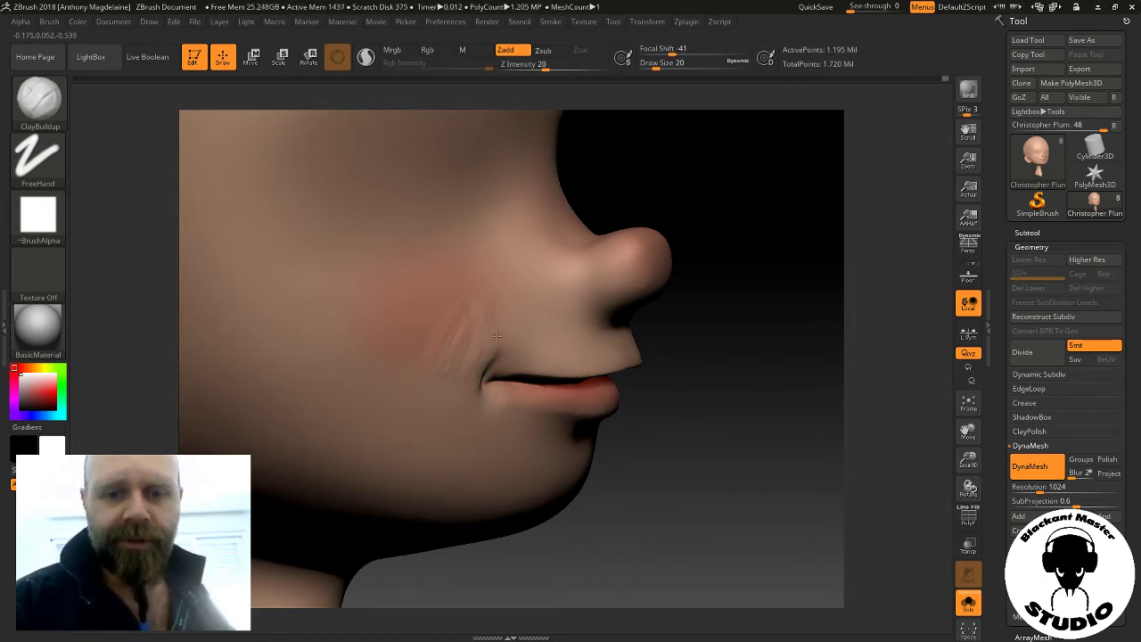
{"action": "left_click_drag", "start_coordinate": [657, 68], "coordinate": [664, 68]}
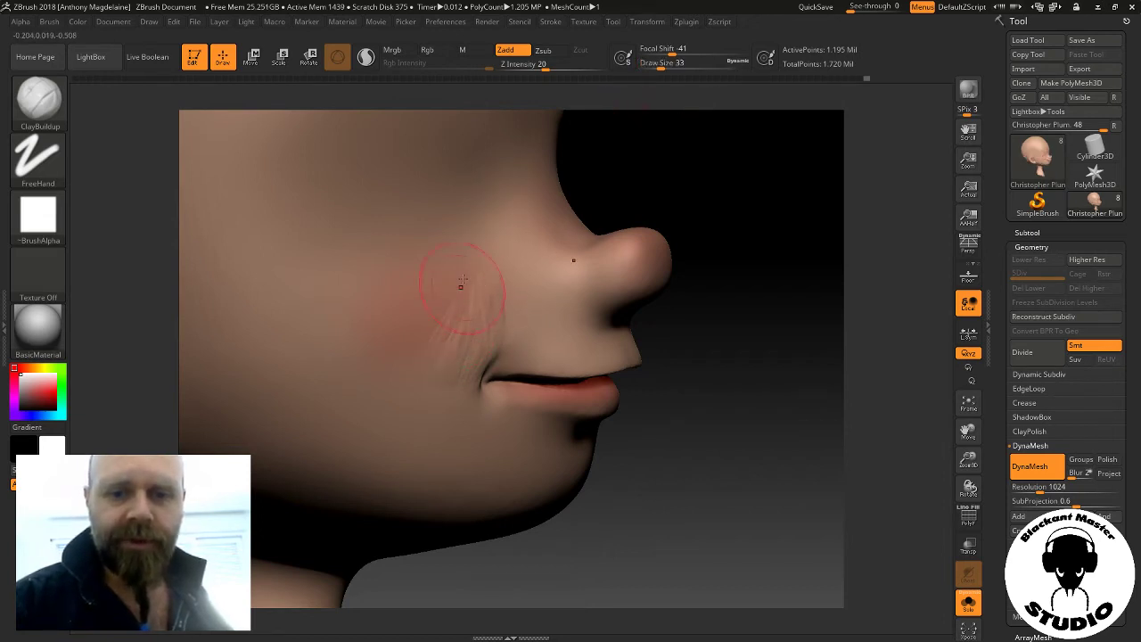
{"action": "left_click_drag", "start_coordinate": [446, 331], "coordinate": [453, 276]}
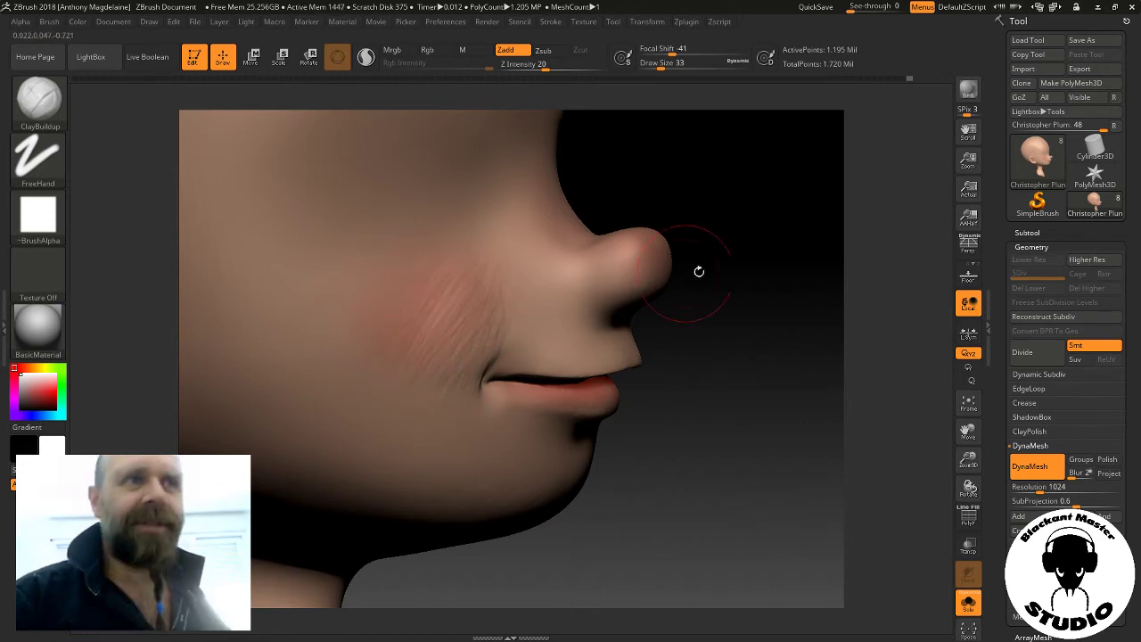
Smooth both cheeks beside the mouth corners, checking them from each side and the front
{"action": "left_click_drag", "start_coordinate": [795, 390], "coordinate": [665, 399]}
{"action": "key", "text": "shift"}
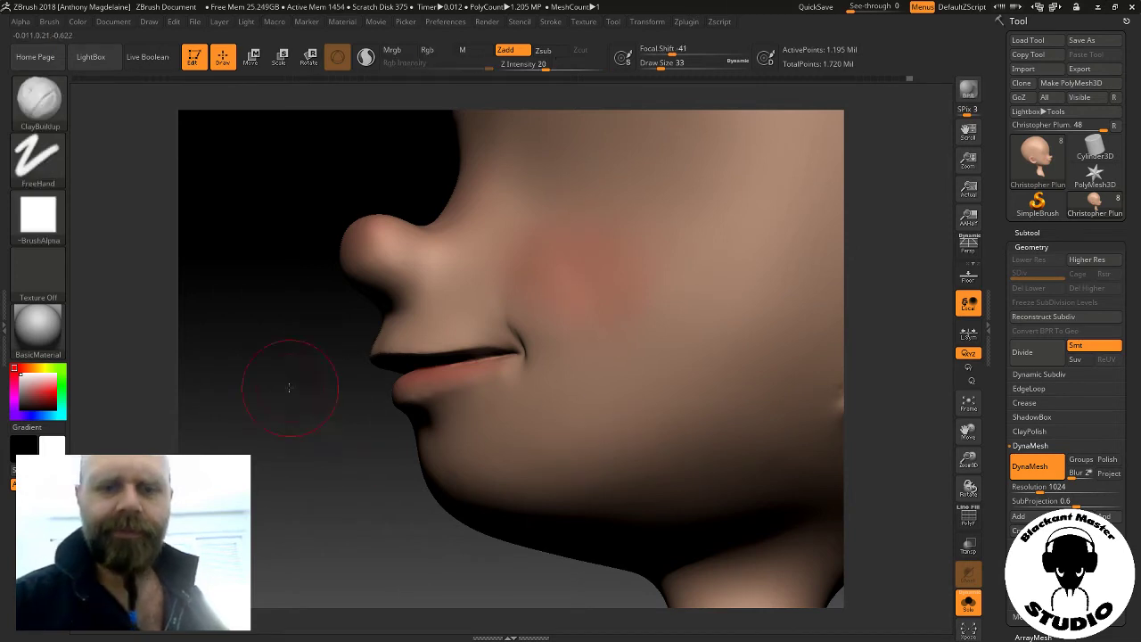
{"action": "mouse_move", "coordinate": [293, 383]}
{"action": "left_mouse_down"}
{"action": "mouse_move", "coordinate": [777, 301]}
{"action": "mouse_move", "coordinate": [757, 324]}
{"action": "mouse_move", "coordinate": [767, 282]}
{"action": "left_mouse_up"}
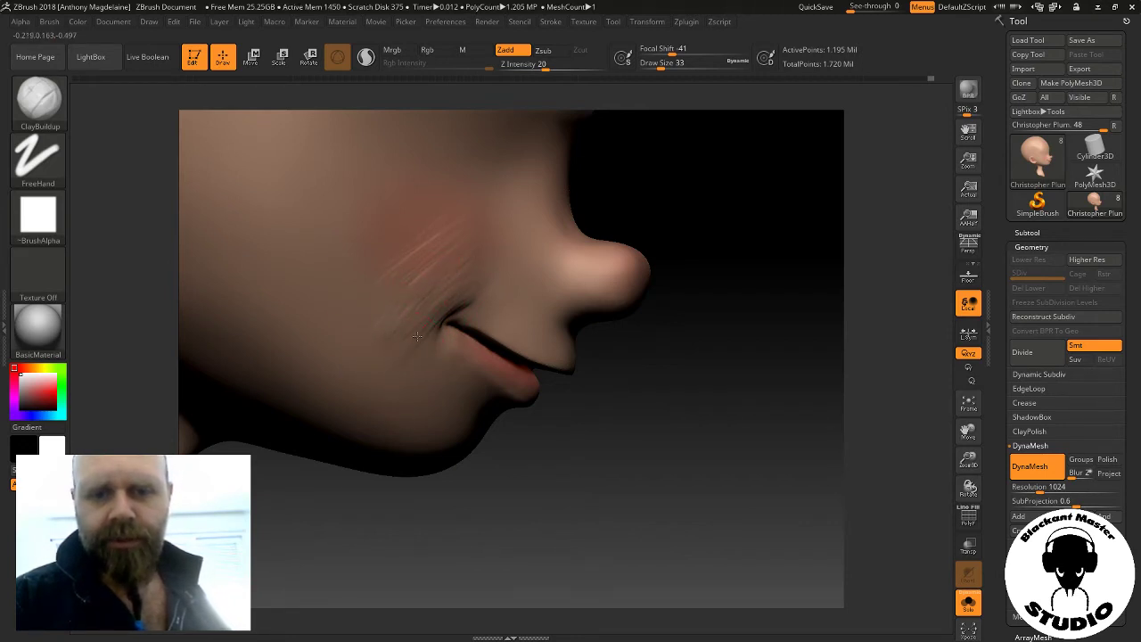
{"action": "left_click_drag", "start_coordinate": [695, 395], "coordinate": [473, 337]}
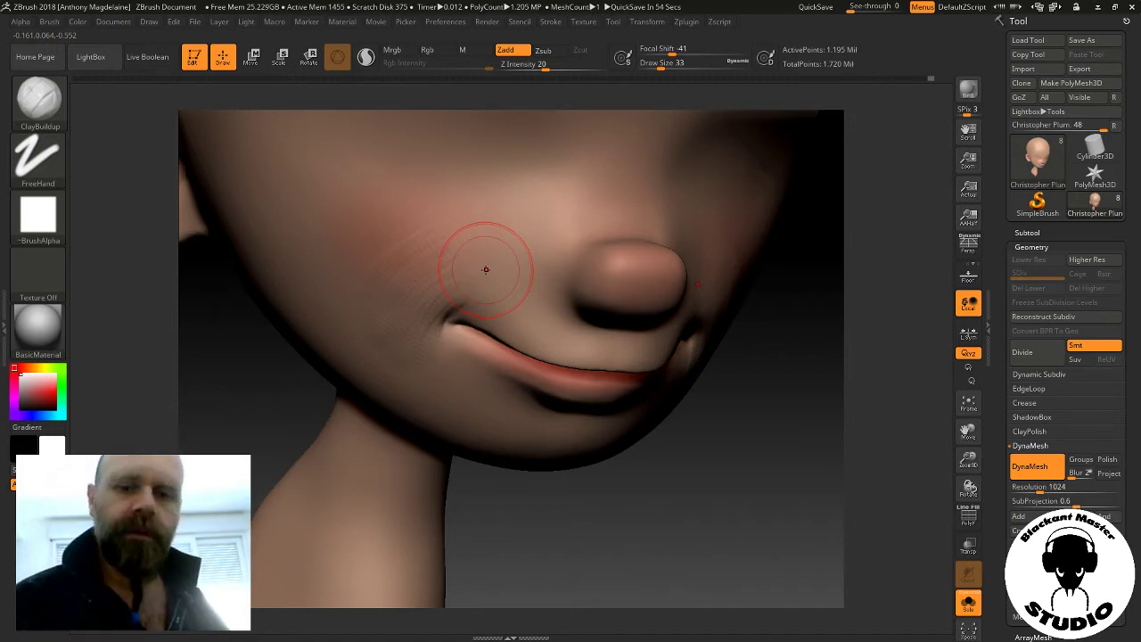
{"action": "mouse_move", "coordinate": [486, 269]}
{"action": "right_mouse_down"}
{"action": "mouse_move", "coordinate": [428, 263]}
{"action": "mouse_move", "coordinate": [469, 286]}
{"action": "right_mouse_up"}
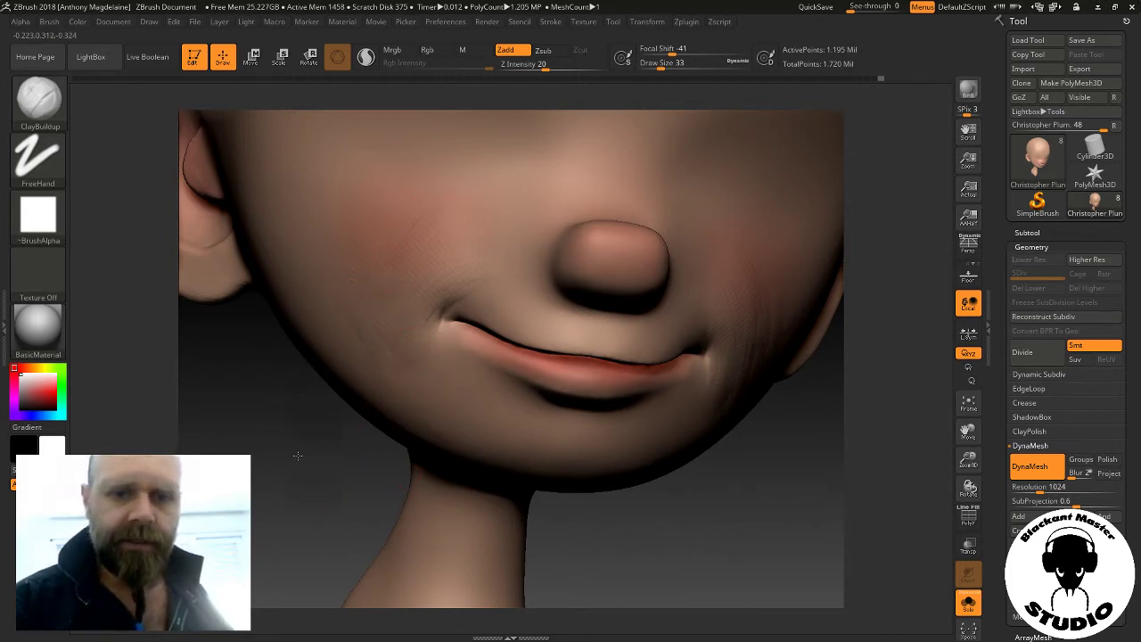
{"action": "left_click_drag", "start_coordinate": [298, 456], "coordinate": [377, 323]}
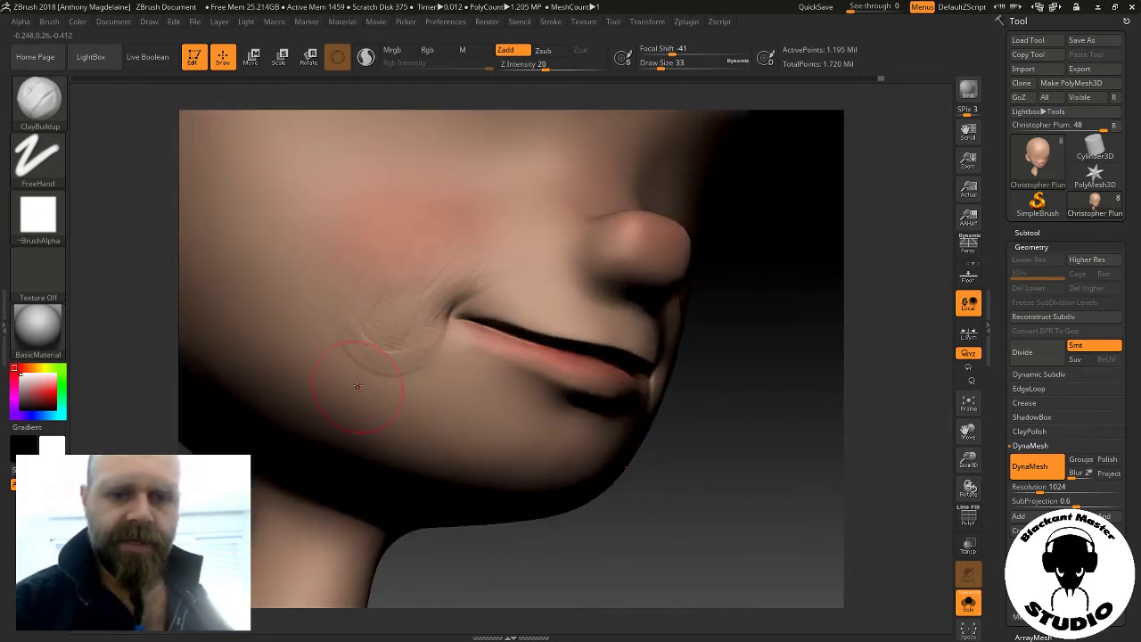
{"action": "key", "text": "shift"}
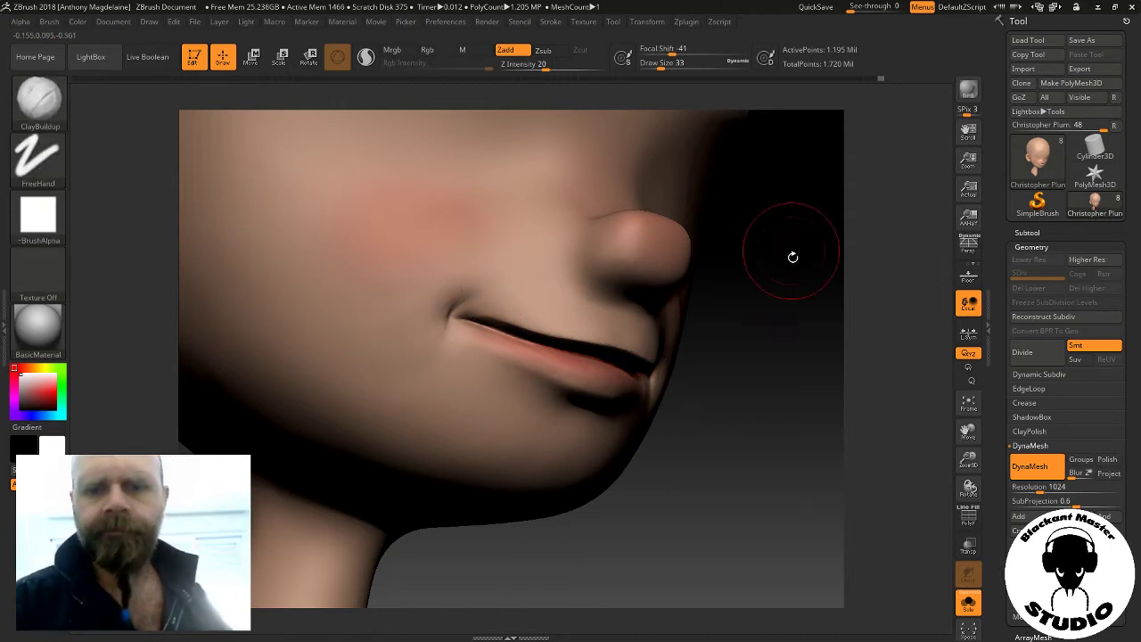
{"action": "left_click_drag", "start_coordinate": [795, 255], "coordinate": [757, 412]}
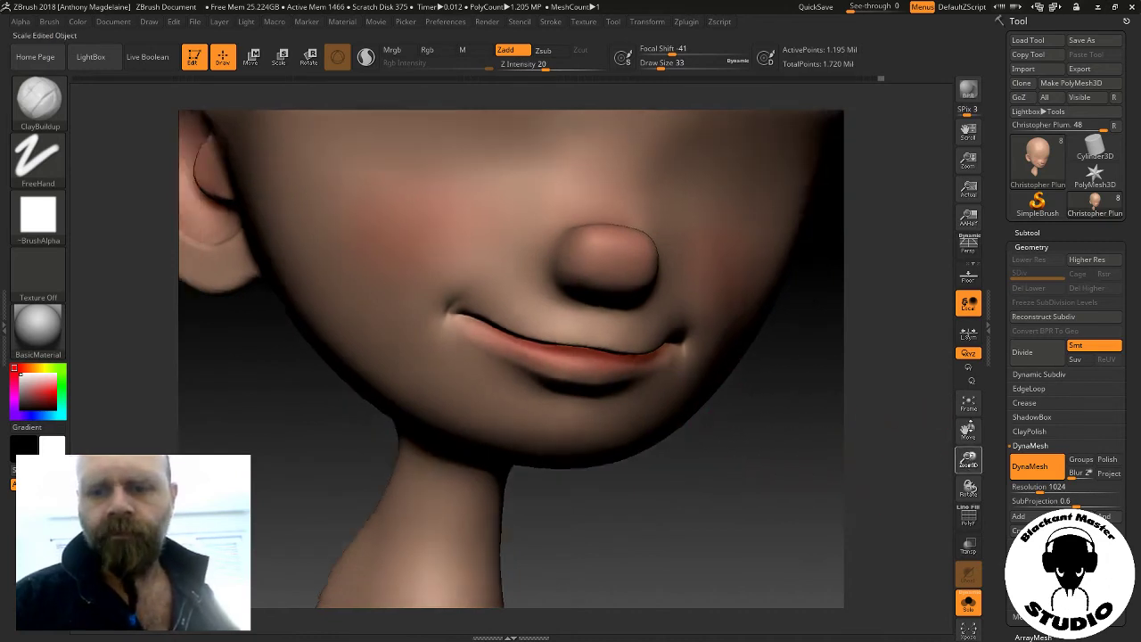
Zoom out, then rotate and zoom in close on the ear, and open the brush library
{"action": "left_click_drag", "start_coordinate": [968, 459], "coordinate": [892, 419]}
{"action": "mouse_move", "coordinate": [735, 412]}
{"action": "left_mouse_down"}
{"action": "mouse_move", "coordinate": [664, 423]}
{"action": "mouse_move", "coordinate": [624, 401]}
{"action": "left_mouse_up"}
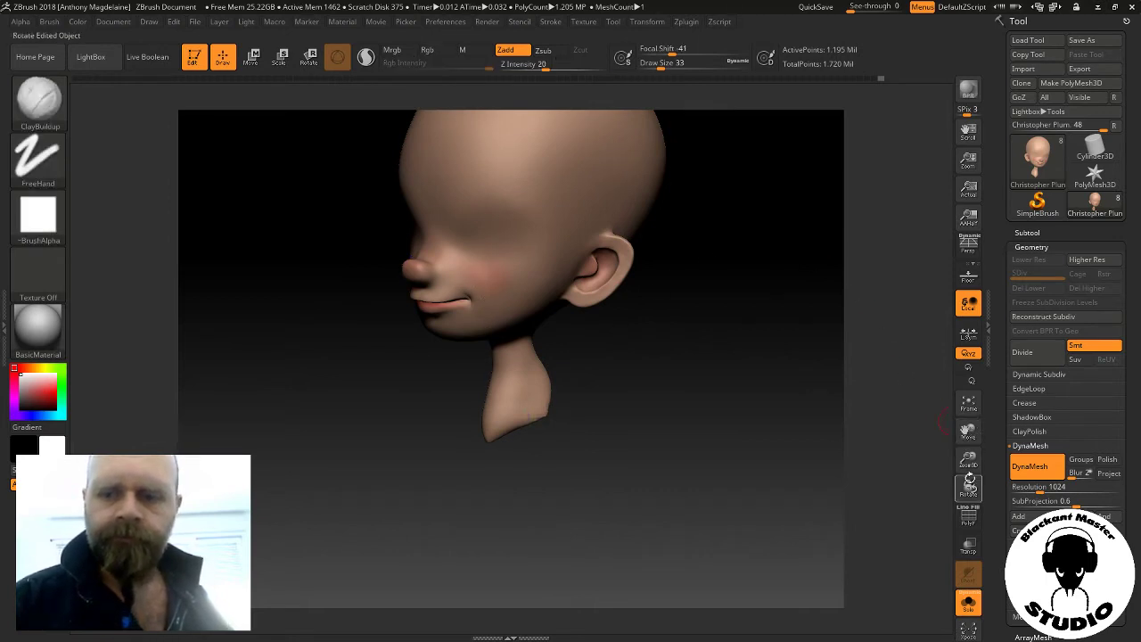
{"action": "mouse_move", "coordinate": [969, 459]}
{"action": "left_mouse_down"}
{"action": "mouse_move", "coordinate": [969, 489]}
{"action": "mouse_move", "coordinate": [797, 446]}
{"action": "left_mouse_up"}
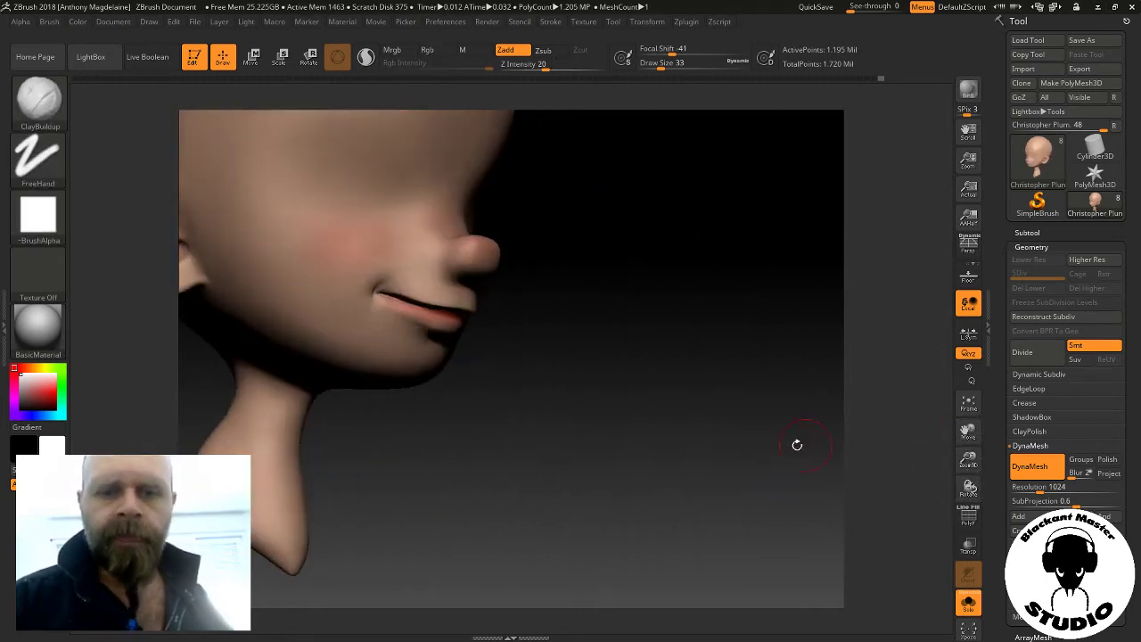
{"action": "left_click_drag", "start_coordinate": [525, 425], "coordinate": [491, 438]}
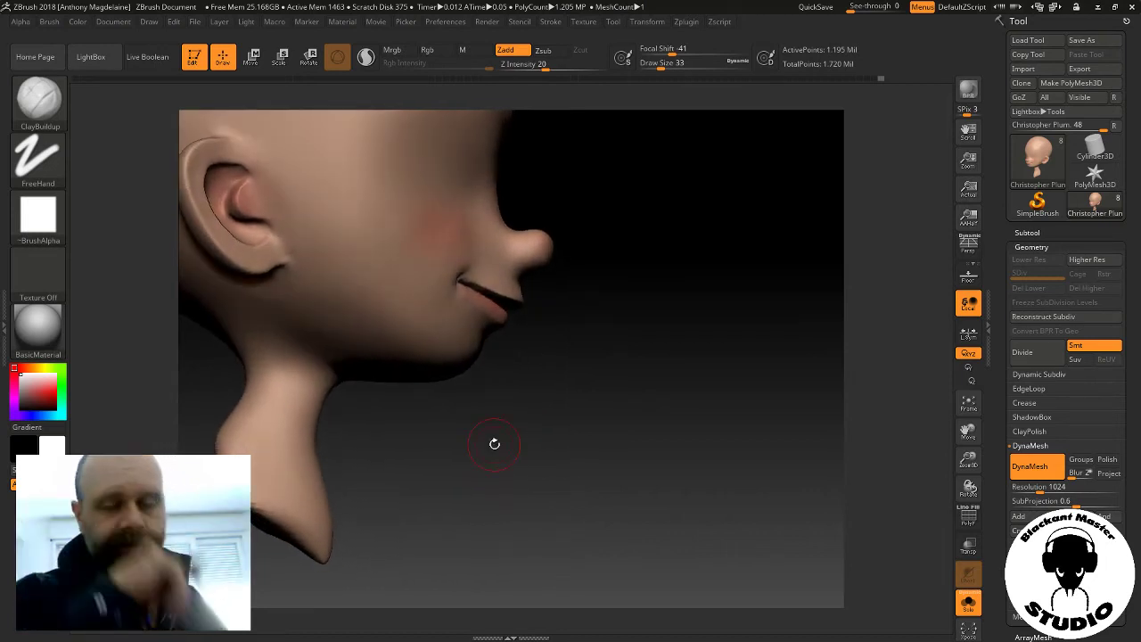
{"action": "mouse_move", "coordinate": [628, 281]}
{"action": "left_mouse_down"}
{"action": "mouse_move", "coordinate": [762, 368]}
{"action": "mouse_move", "coordinate": [708, 330]}
{"action": "mouse_move", "coordinate": [726, 438]}
{"action": "mouse_move", "coordinate": [922, 533]}
{"action": "left_mouse_up"}
{"action": "left_click_drag", "start_coordinate": [866, 237], "coordinate": [88, 139]}
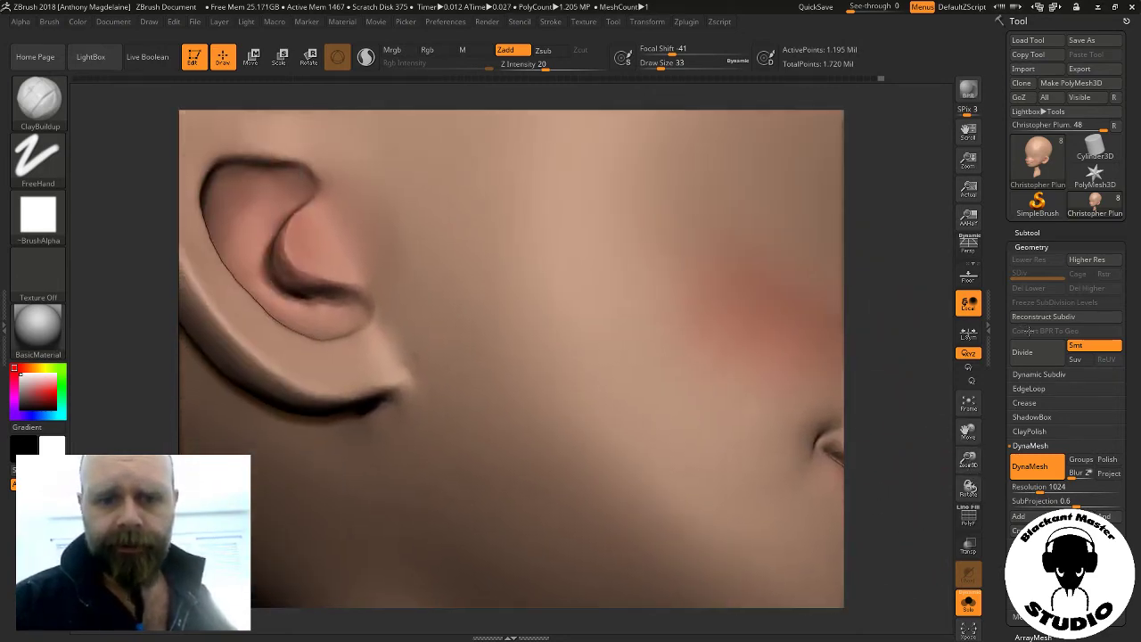
{"action": "left_click", "coordinate": [39, 98]}
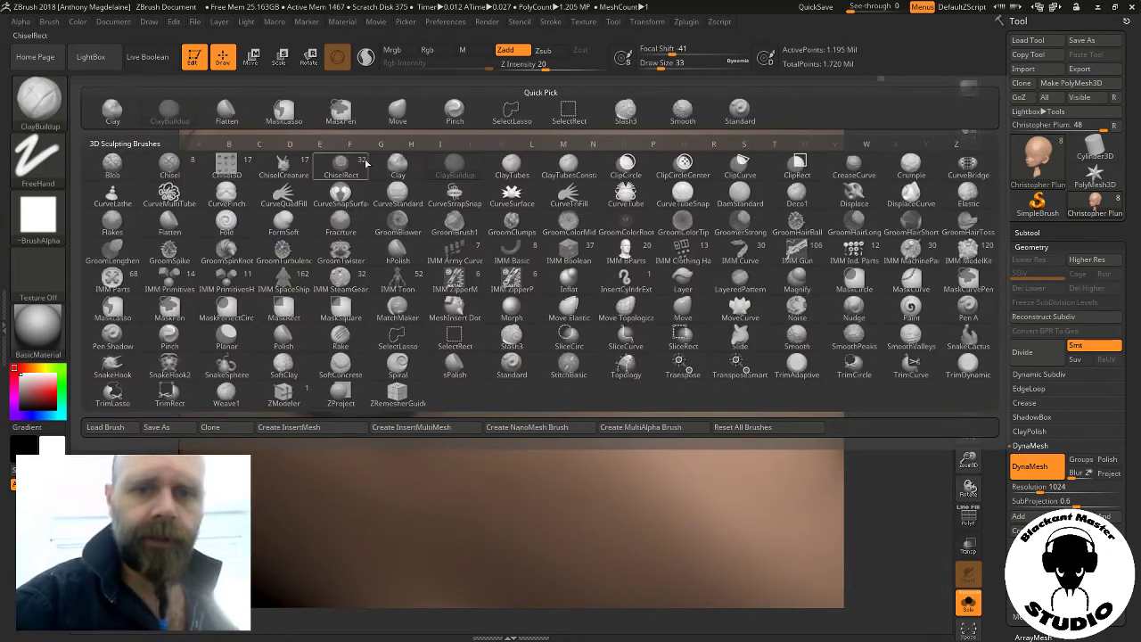
Switch to the Pinch brush at draw size 18 and pinch the lower ear rim
{"action": "left_click", "coordinate": [635, 126]}
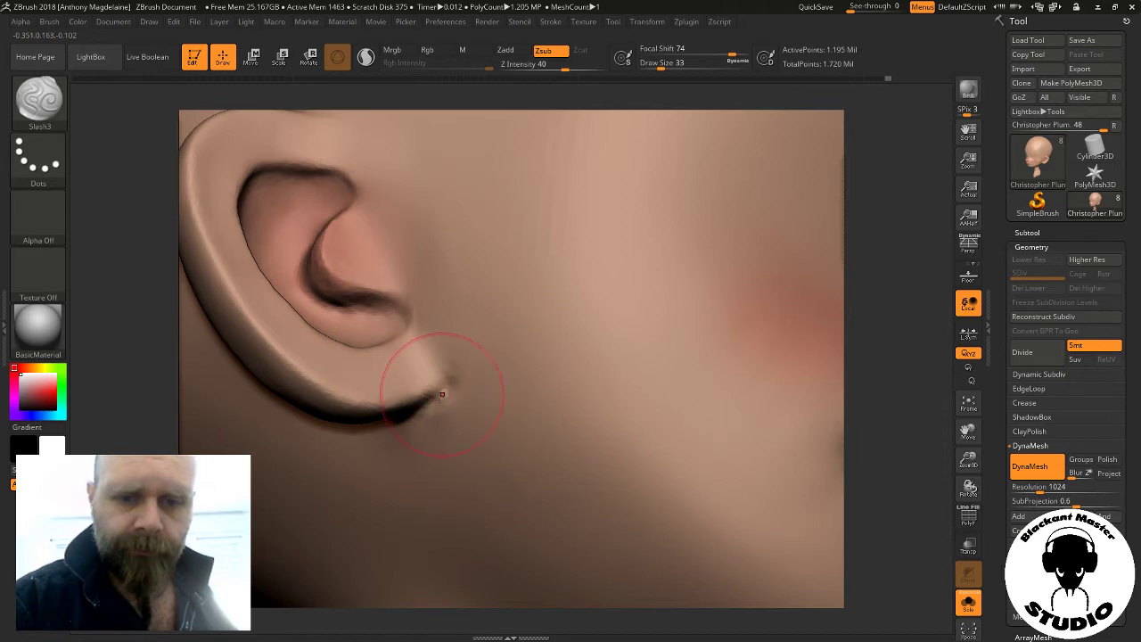
{"action": "left_click", "coordinate": [38, 98]}
{"action": "left_click", "coordinate": [898, 219]}
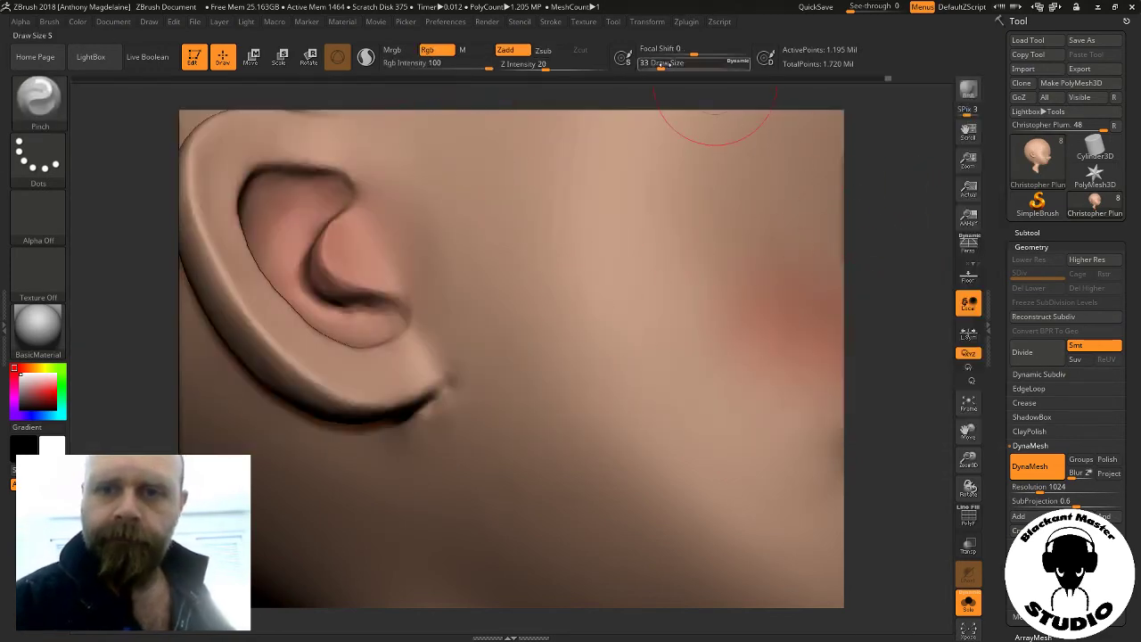
{"action": "key", "text": "bracketleft"}
{"action": "key", "text": "bracketleft"}
{"action": "key", "text": "bracketleft"}
{"action": "left_click_drag", "start_coordinate": [880, 339], "coordinate": [888, 330]}
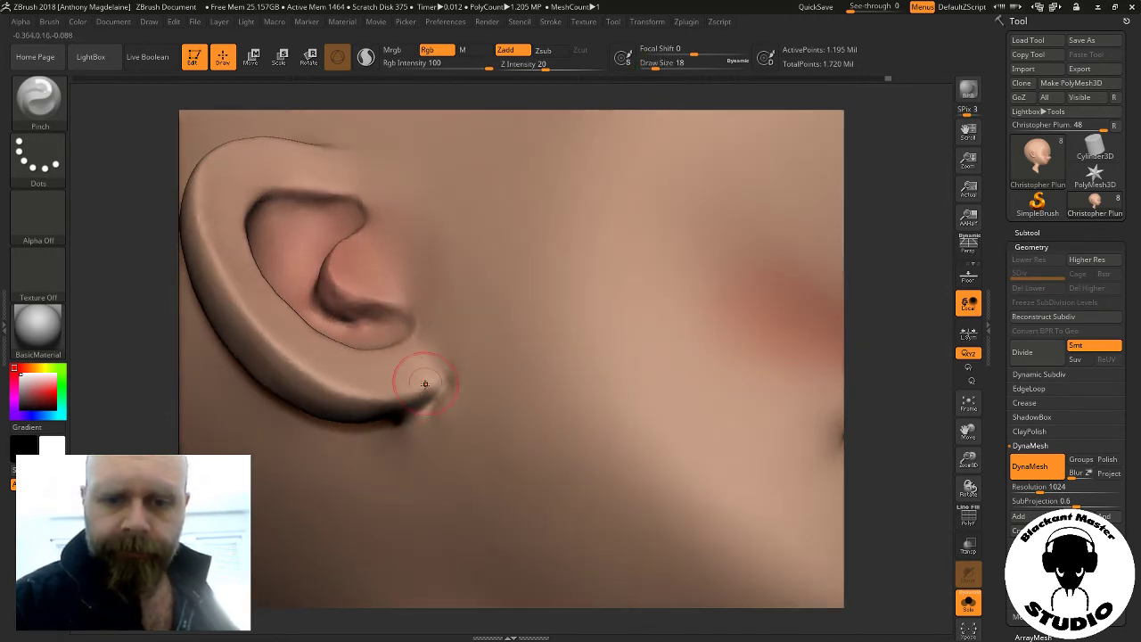
Smooth the ear rim where it meets the cheek, fit the head in view and turn off Solo
{"action": "key", "text": "shift"}
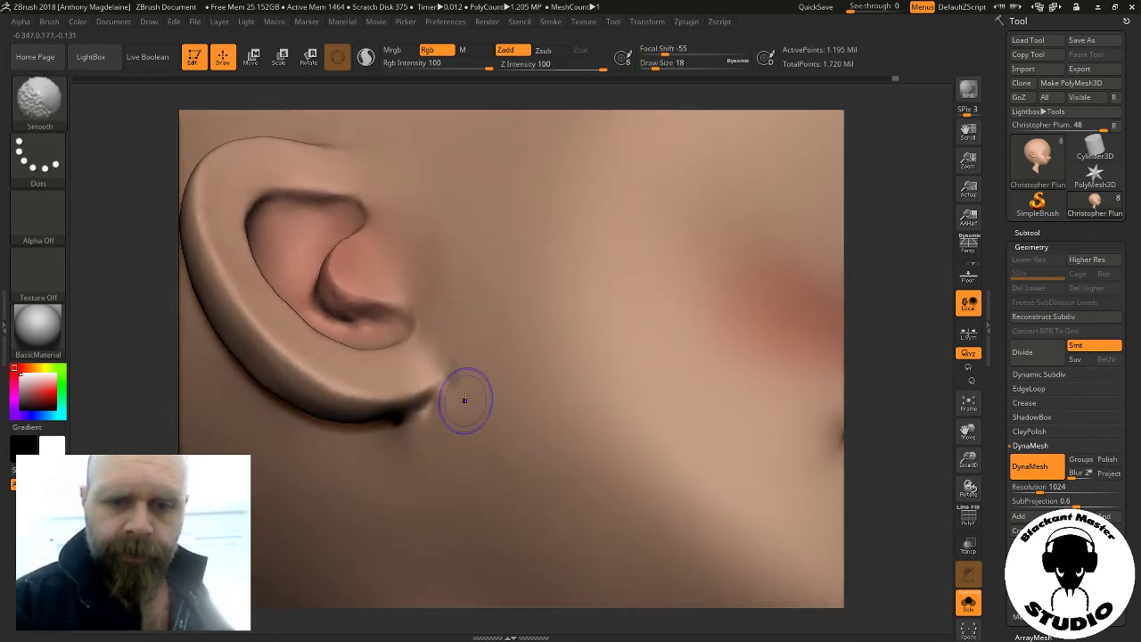
{"action": "left_click_drag", "start_coordinate": [891, 354], "coordinate": [746, 324]}
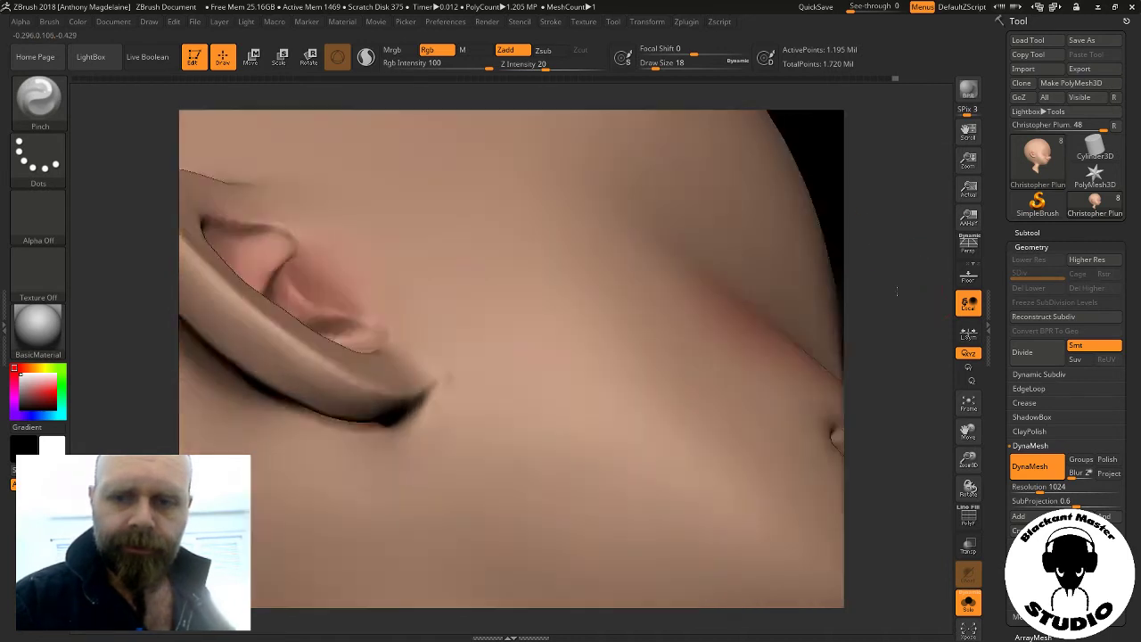
{"action": "left_click_drag", "start_coordinate": [897, 291], "coordinate": [502, 413]}
{"action": "key", "text": "shift"}
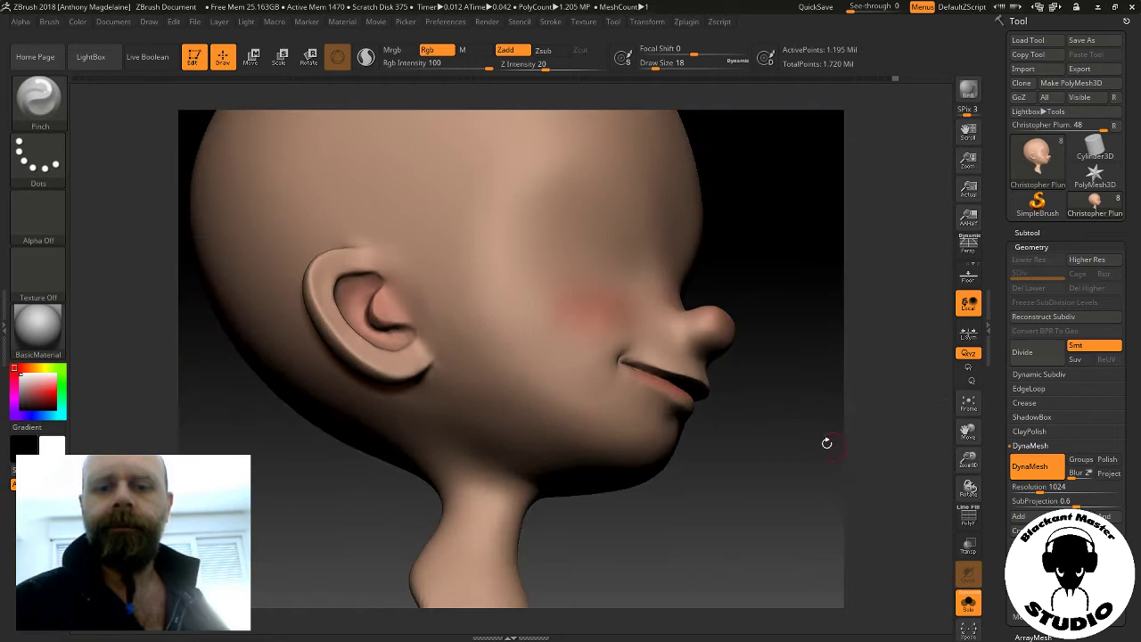
{"action": "mouse_move", "coordinate": [829, 443]}
{"action": "left_mouse_down"}
{"action": "mouse_move", "coordinate": [820, 381]}
{"action": "mouse_move", "coordinate": [731, 413]}
{"action": "left_mouse_up"}
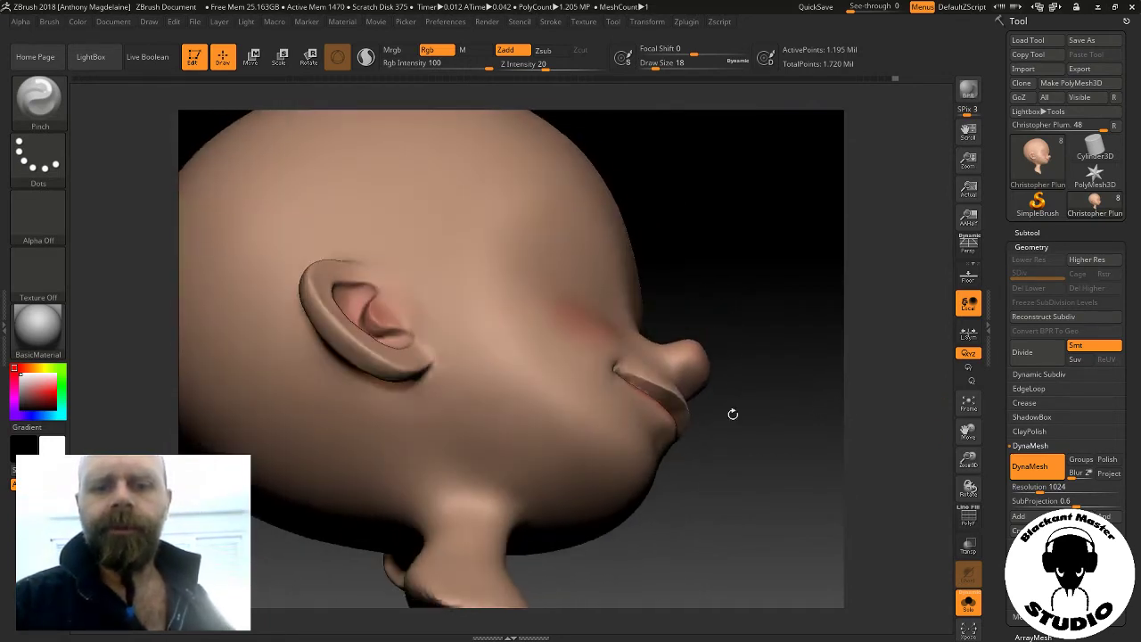
{"action": "key", "text": "shift"}
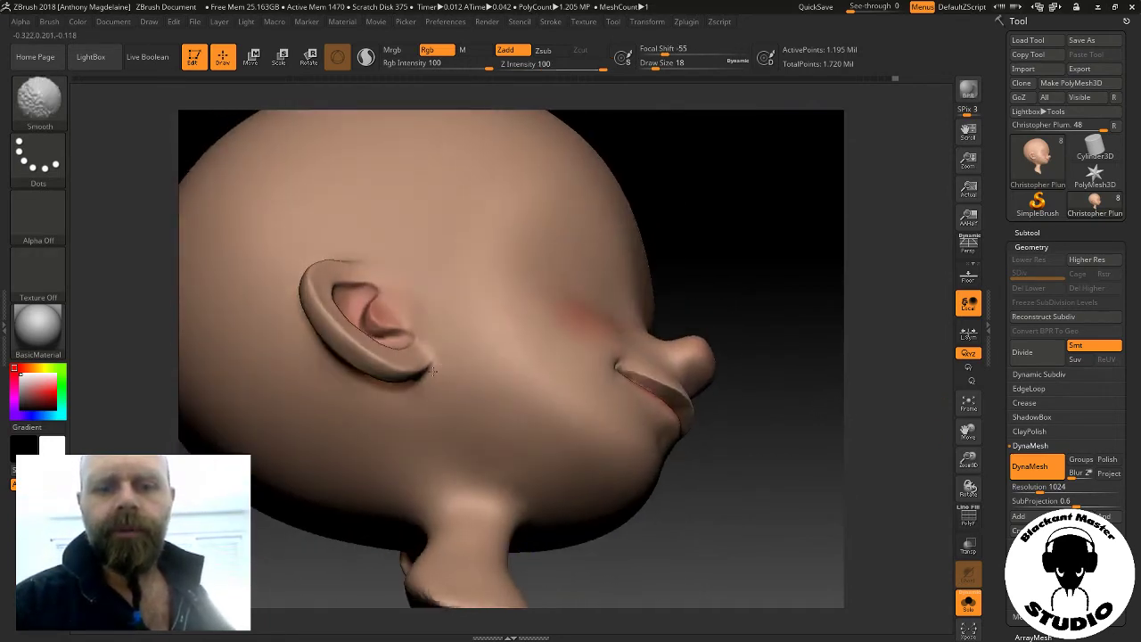
{"action": "mouse_move", "coordinate": [764, 377]}
{"action": "left_mouse_down"}
{"action": "mouse_move", "coordinate": [807, 364]}
{"action": "mouse_move", "coordinate": [821, 375]}
{"action": "mouse_move", "coordinate": [749, 382]}
{"action": "left_mouse_up"}
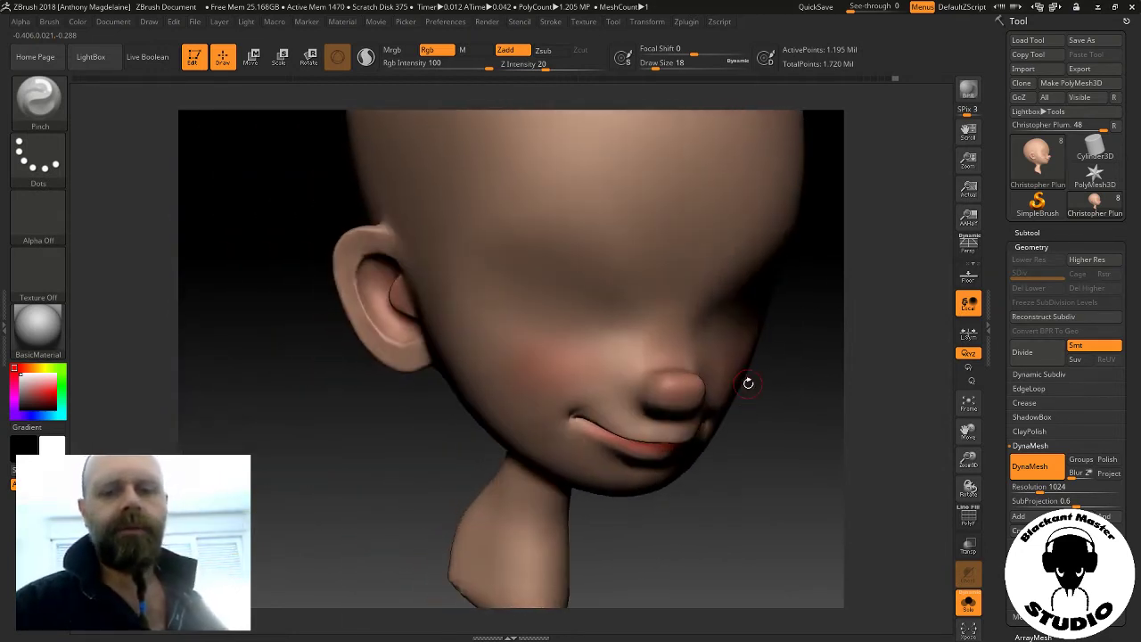
{"action": "key", "text": "f"}
{"action": "mouse_move", "coordinate": [749, 382]}
{"action": "left_mouse_down"}
{"action": "mouse_move", "coordinate": [769, 426]}
{"action": "mouse_move", "coordinate": [729, 554]}
{"action": "left_mouse_up"}
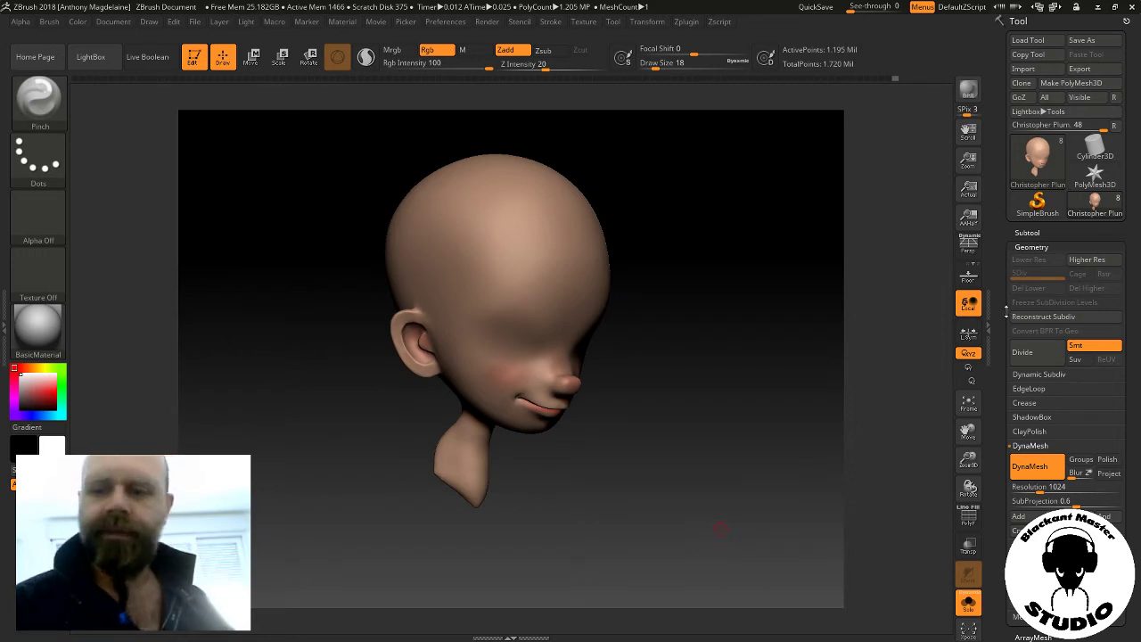
{"action": "left_click", "coordinate": [969, 602]}
Rename subtool PM3D_Sphere3D1_6 to 'EyeBrows' and frame the model on the canvas
{"action": "mouse_move", "coordinate": [784, 472]}
{"action": "left_mouse_down"}
{"action": "mouse_move", "coordinate": [719, 465]}
{"action": "mouse_move", "coordinate": [710, 489]}
{"action": "mouse_move", "coordinate": [686, 409]}
{"action": "mouse_move", "coordinate": [760, 379]}
{"action": "mouse_move", "coordinate": [751, 374]}
{"action": "mouse_move", "coordinate": [695, 505]}
{"action": "mouse_move", "coordinate": [657, 484]}
{"action": "left_mouse_up"}
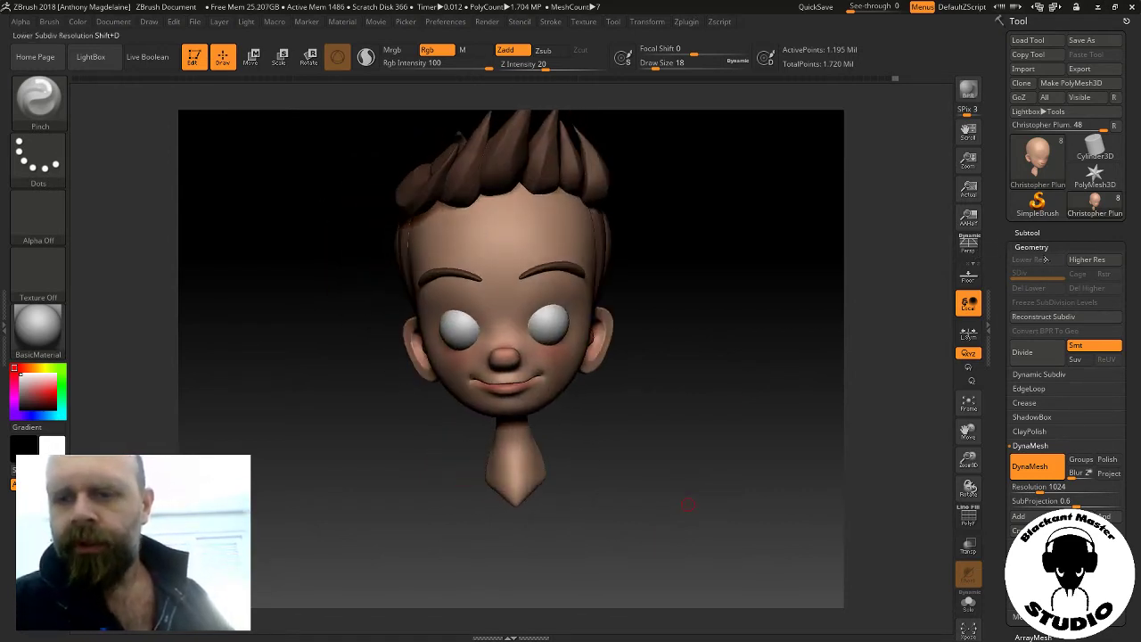
{"action": "left_click", "coordinate": [1027, 232]}
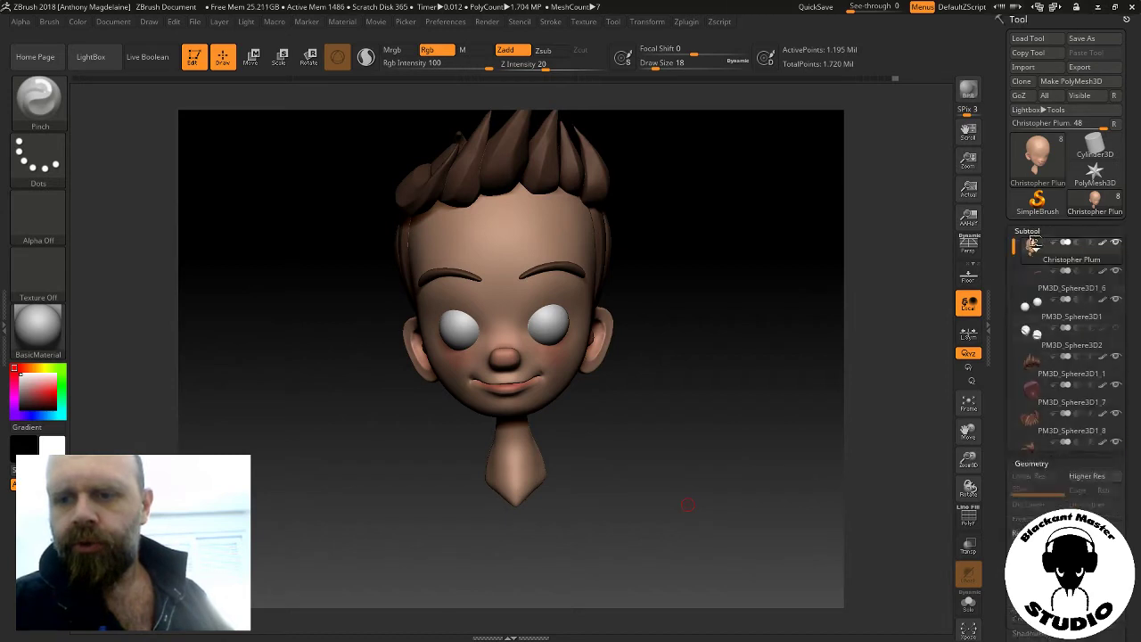
{"action": "left_click", "coordinate": [1043, 285]}
{"action": "left_click", "coordinate": [1024, 521]}
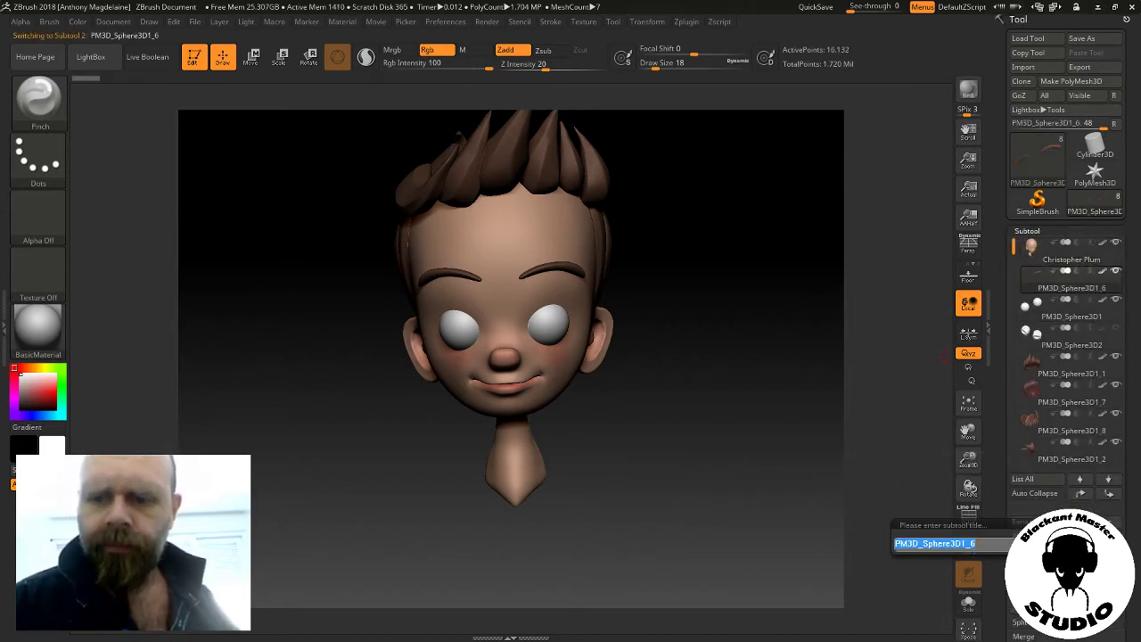
{"action": "type", "text": "EyeB"}
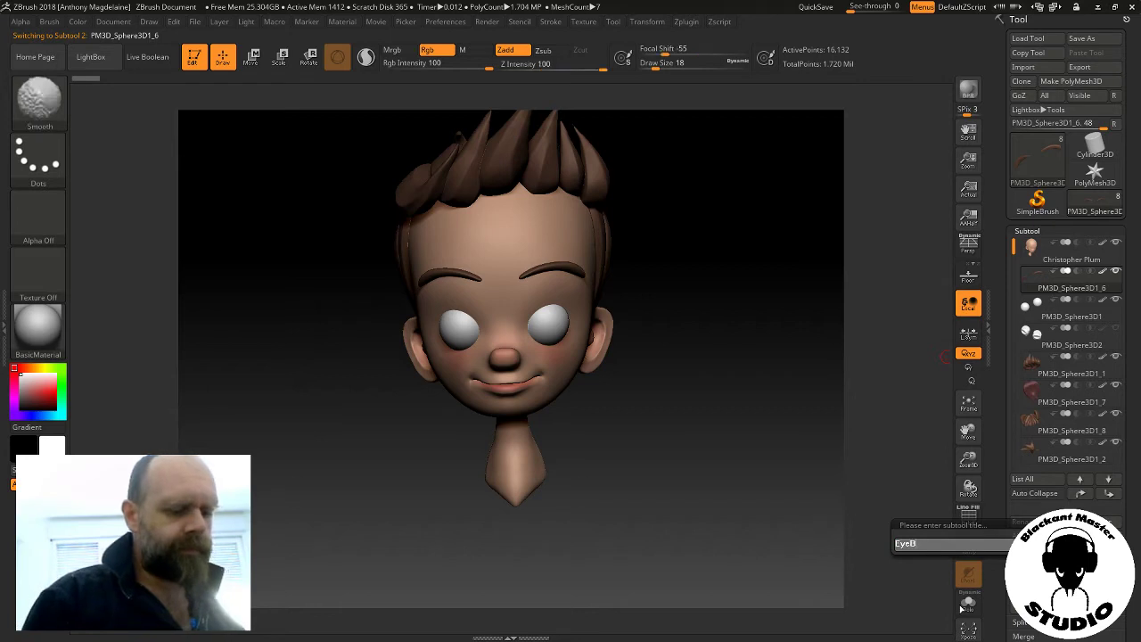
{"action": "type", "text": "rows"}
{"action": "key", "text": "Return"}
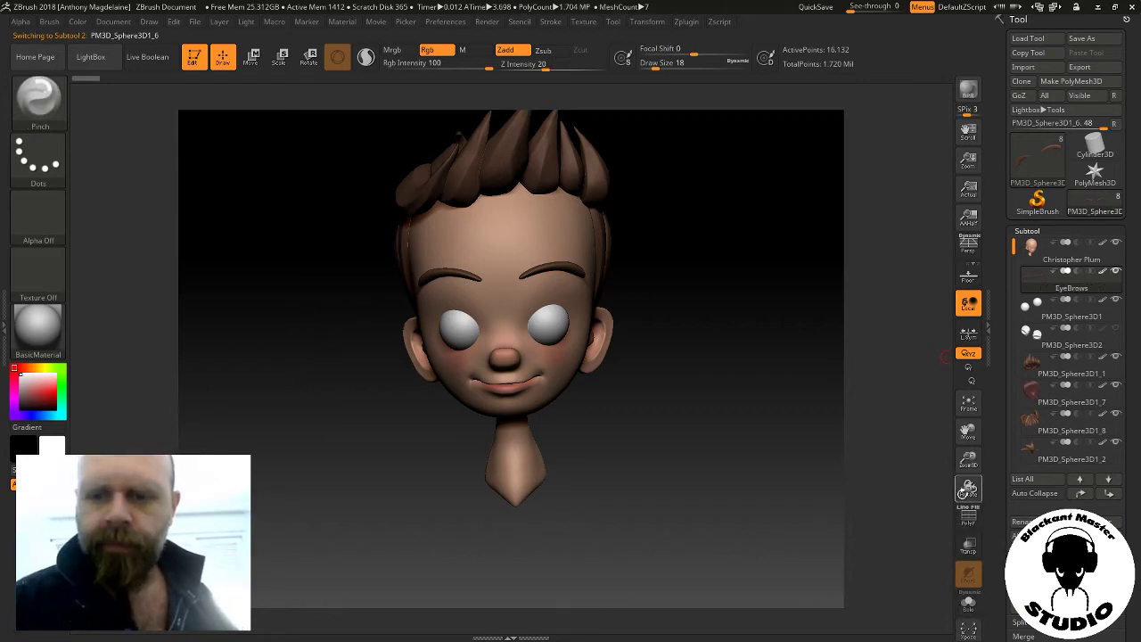
{"action": "left_click", "coordinate": [968, 403]}
Zoom in on the eyebrows and pick the Move brush at a slightly smaller size
{"action": "left_click", "coordinate": [968, 406]}
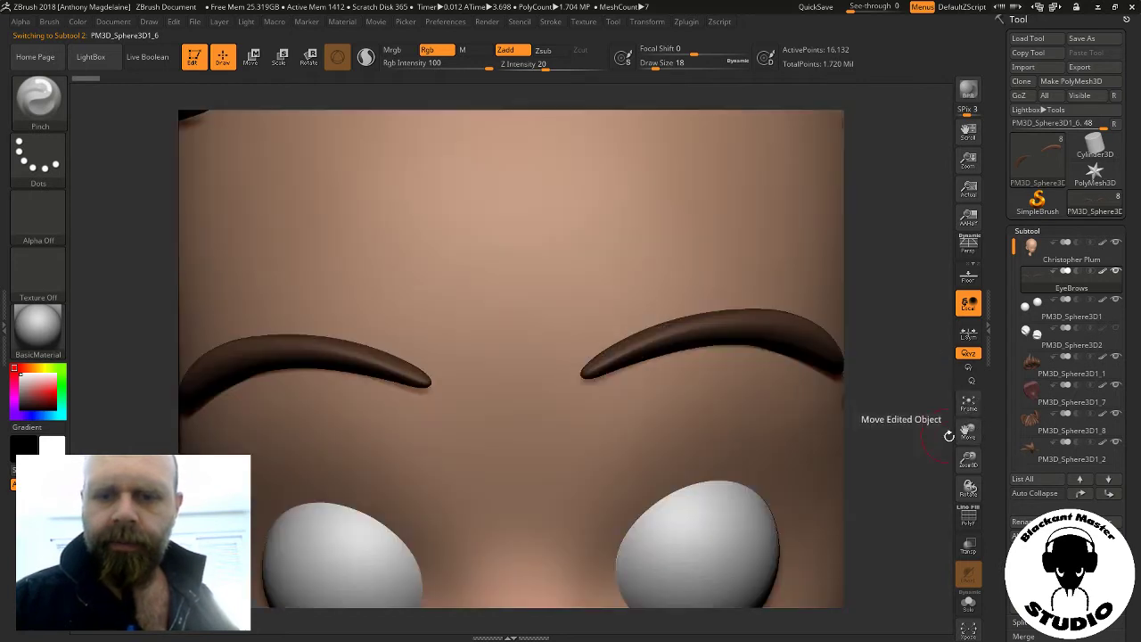
{"action": "mouse_move", "coordinate": [830, 419]}
{"action": "left_mouse_down"}
{"action": "mouse_move", "coordinate": [772, 404]}
{"action": "mouse_move", "coordinate": [784, 445]}
{"action": "mouse_move", "coordinate": [733, 419]}
{"action": "mouse_move", "coordinate": [707, 465]}
{"action": "left_mouse_up"}
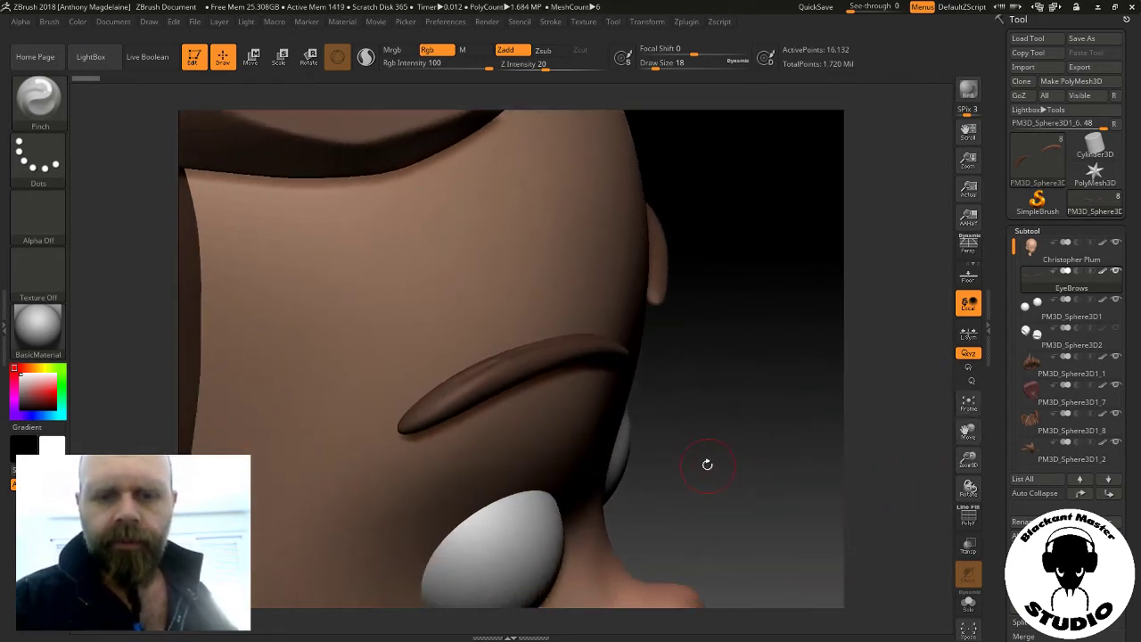
{"action": "key", "text": "b"}
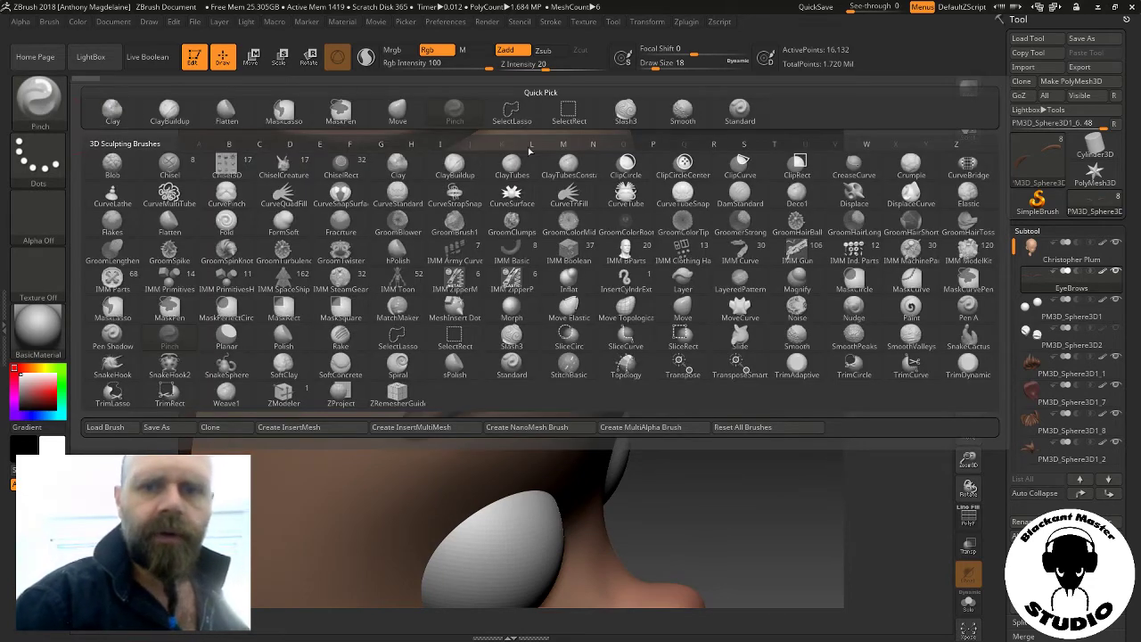
{"action": "left_click", "coordinate": [398, 113]}
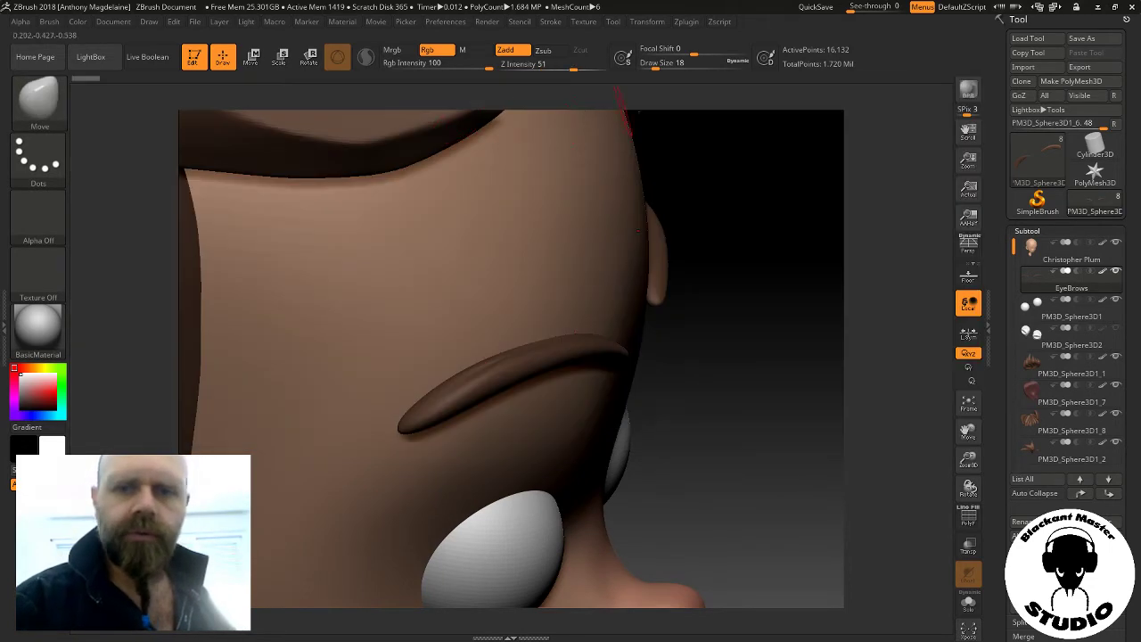
{"action": "left_click_drag", "start_coordinate": [665, 65], "coordinate": [662, 65]}
Pull the eyebrow's outer tip down toward the eye, check its Polyframe, and reopen the brush library
{"action": "left_click_drag", "start_coordinate": [758, 223], "coordinate": [744, 286]}
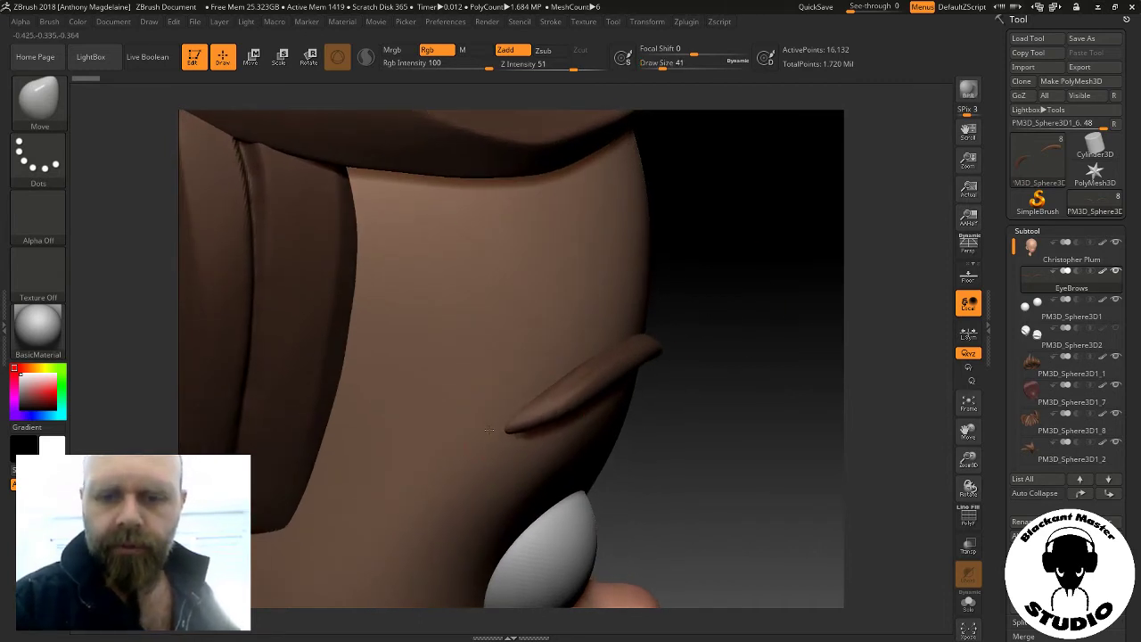
{"action": "mouse_move", "coordinate": [693, 374]}
{"action": "left_mouse_down"}
{"action": "mouse_move", "coordinate": [689, 359]}
{"action": "mouse_move", "coordinate": [619, 381]}
{"action": "left_mouse_up"}
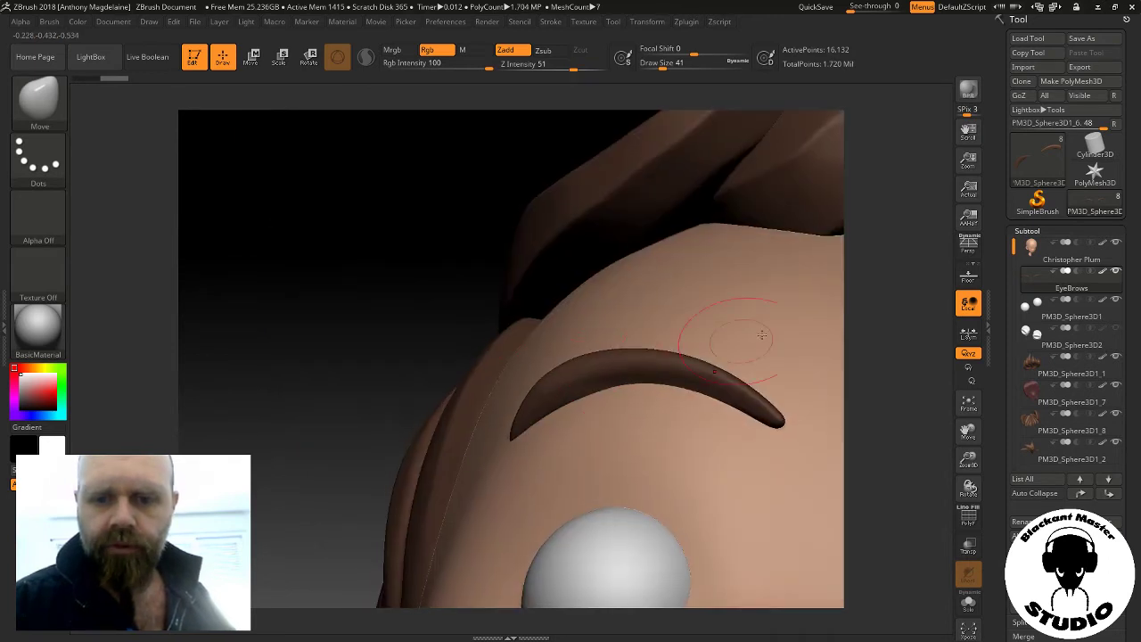
{"action": "left_click_drag", "start_coordinate": [785, 429], "coordinate": [794, 465]}
{"action": "mouse_move", "coordinate": [907, 370]}
{"action": "left_mouse_down"}
{"action": "mouse_move", "coordinate": [912, 404]}
{"action": "mouse_move", "coordinate": [707, 432]}
{"action": "left_mouse_up"}
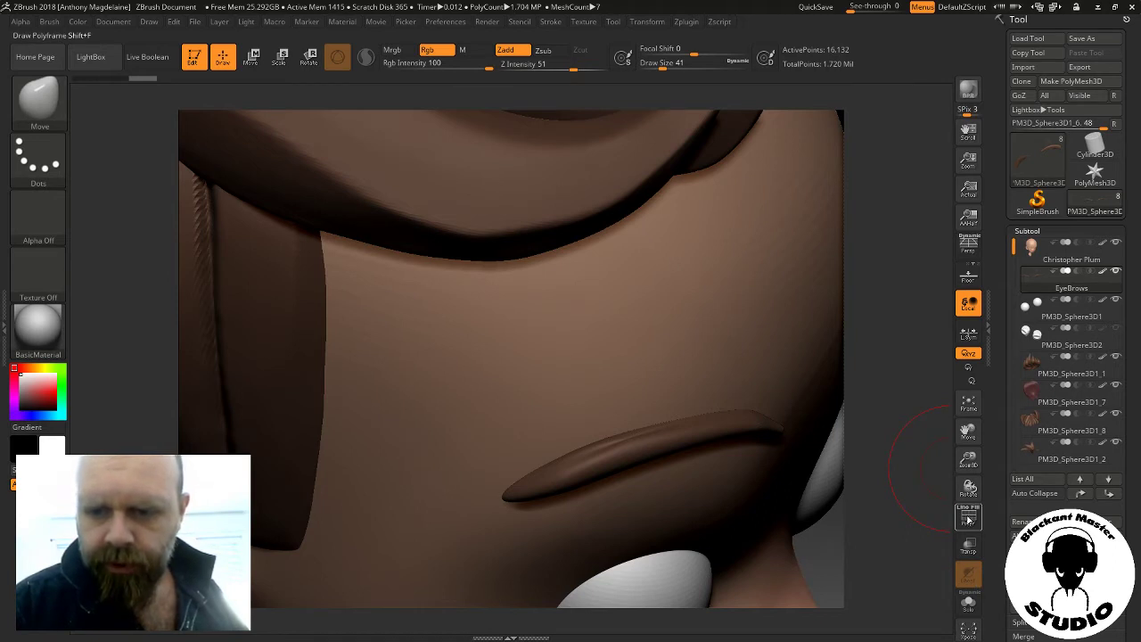
{"action": "left_click", "coordinate": [970, 519]}
{"action": "left_click", "coordinate": [969, 519]}
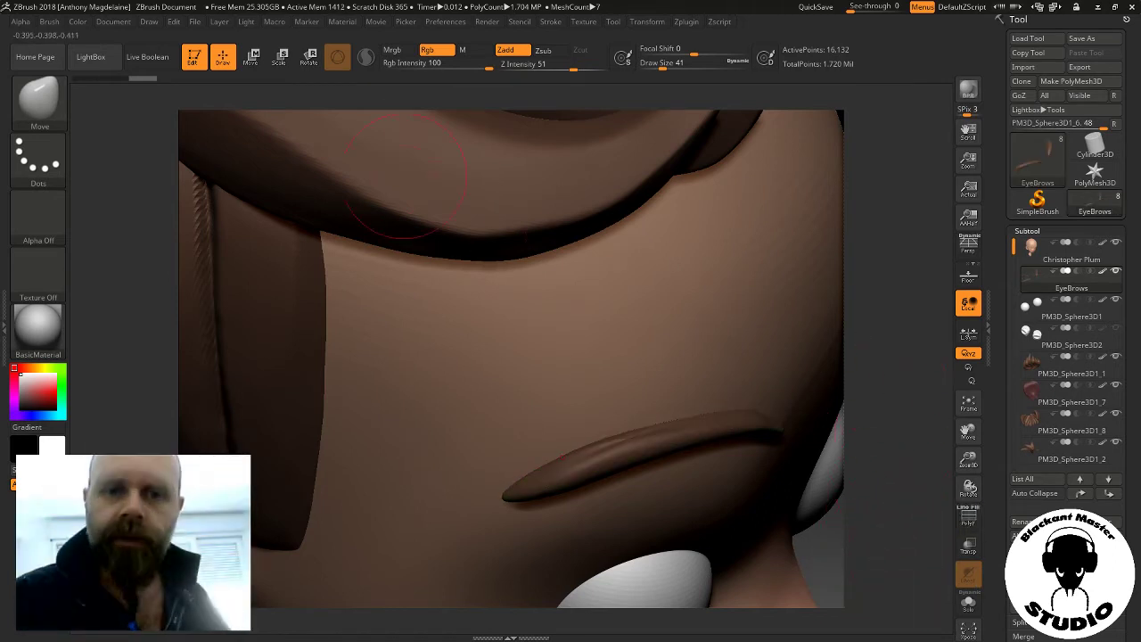
{"action": "left_click", "coordinate": [49, 107]}
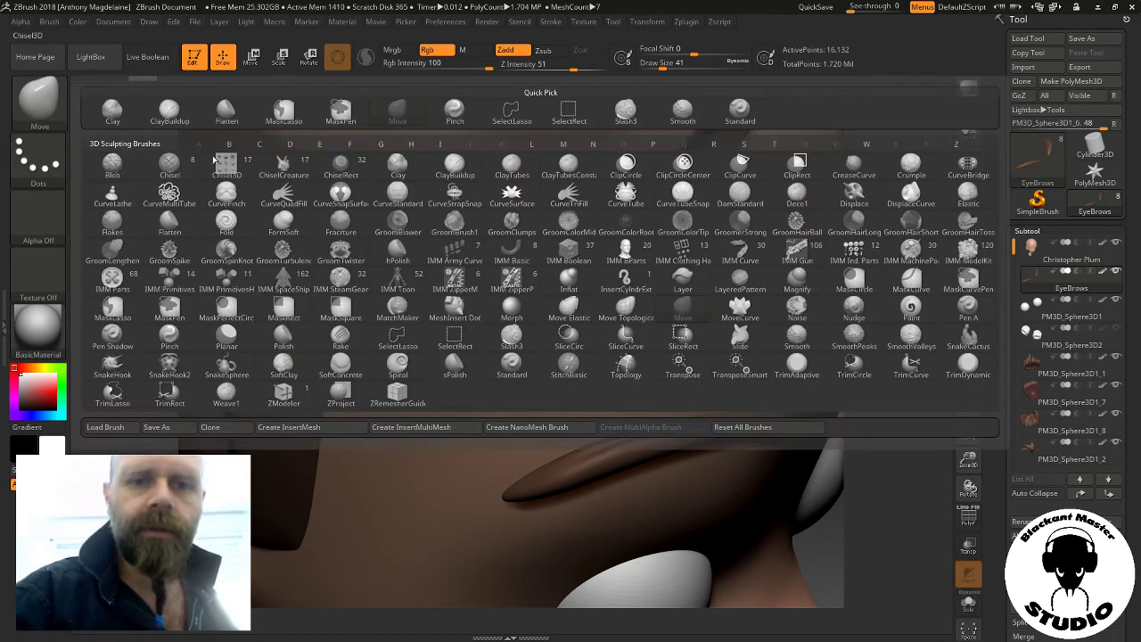
Pick the Flatten brush and DynaMesh the eyebrow at resolution 256 instead of a coarser remesh
{"action": "left_click", "coordinate": [227, 112]}
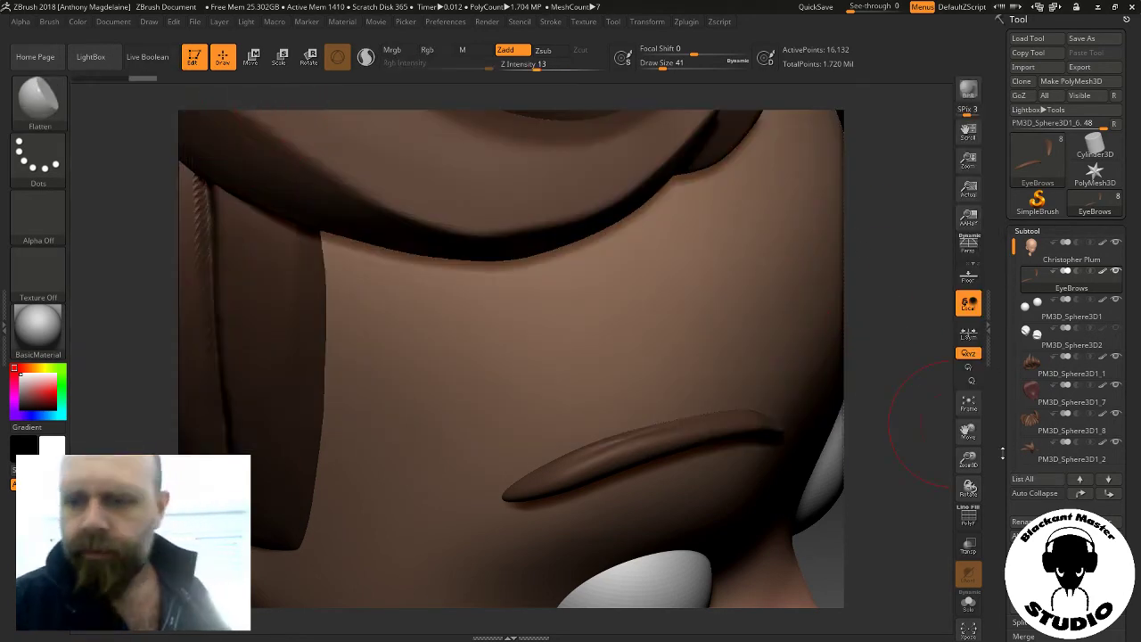
{"action": "scroll", "coordinate": [1003, 454], "scroll_direction": "down", "scroll_amount": 5}
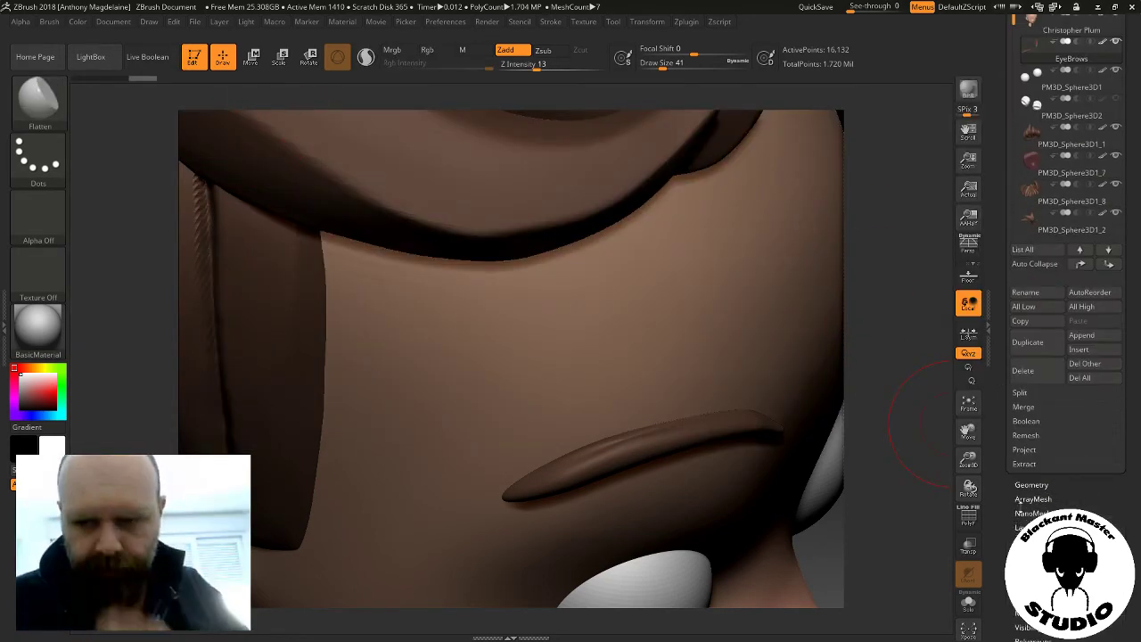
{"action": "left_click", "coordinate": [1033, 485]}
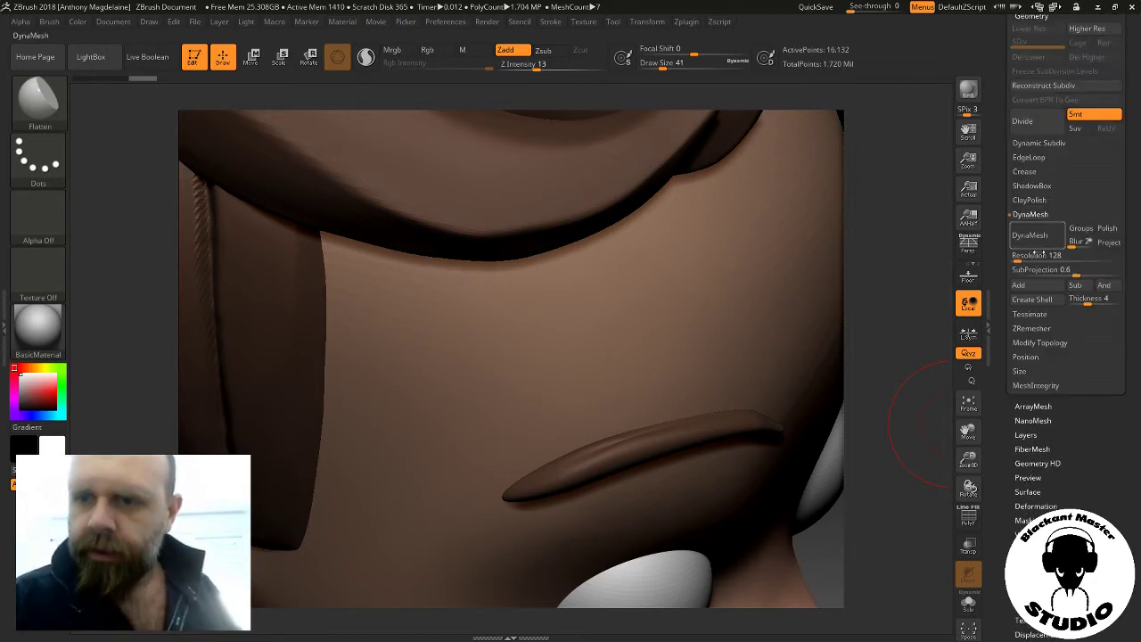
{"action": "left_click", "coordinate": [1030, 237]}
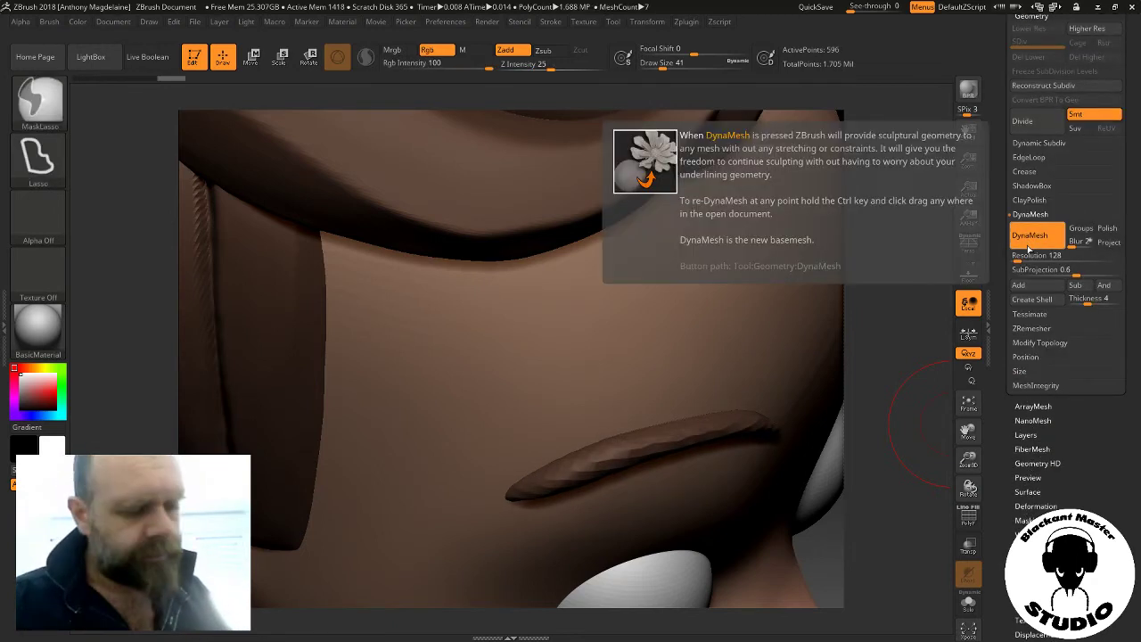
{"action": "key", "text": "ctrl+z"}
{"action": "left_click_drag", "start_coordinate": [1025, 256], "coordinate": [1014, 274]}
{"action": "type", "text": "256"}
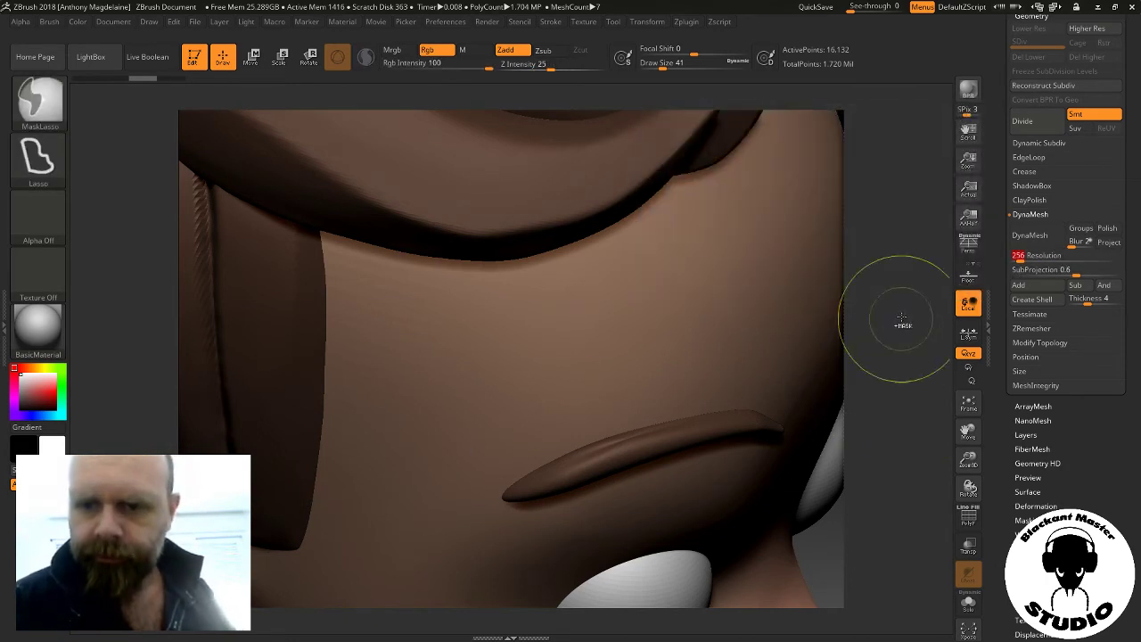
{"action": "key", "text": "Return"}
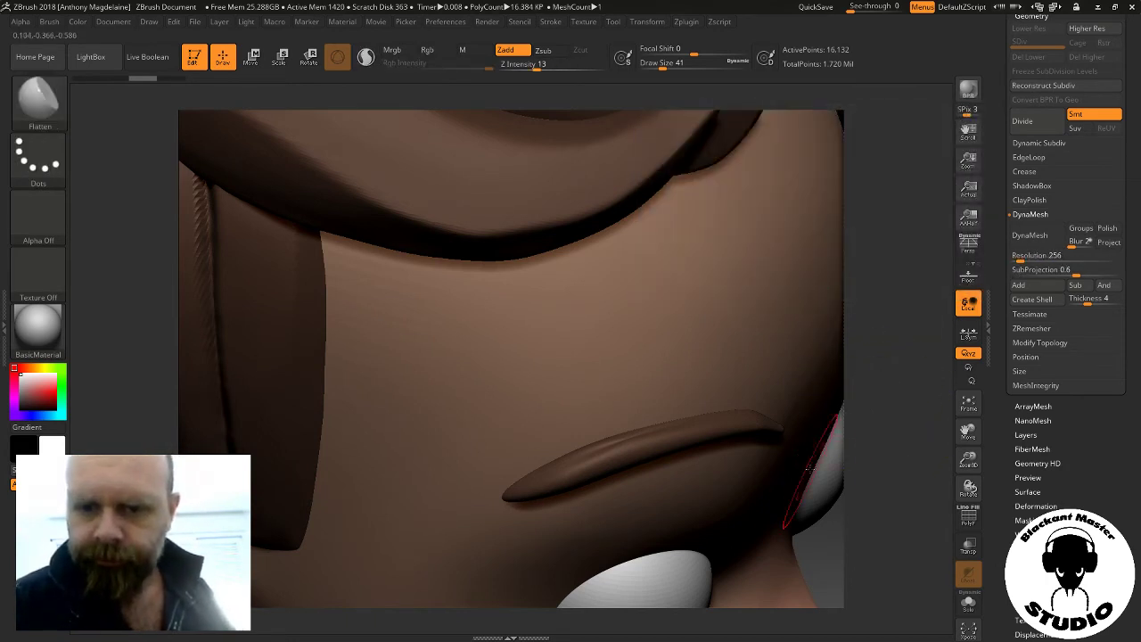
{"action": "left_click", "coordinate": [1028, 236]}
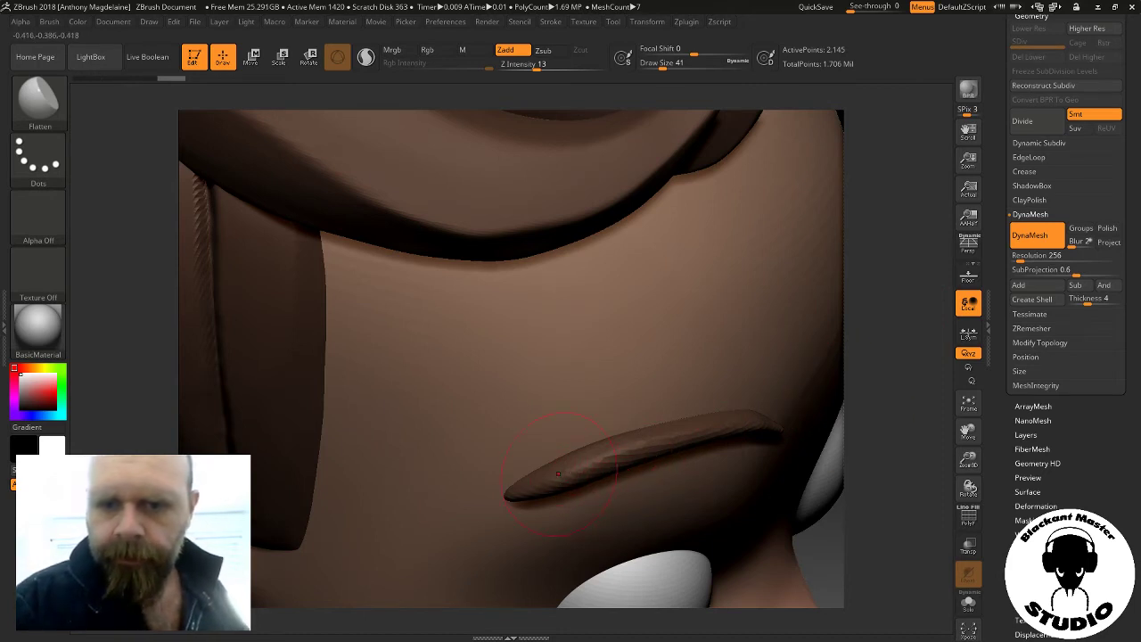
At brush size 20, flatten the eyebrow, undo a stroke, inspect it and frame the whole head
{"action": "left_click", "coordinate": [657, 64]}
{"action": "type", "text": "20"}
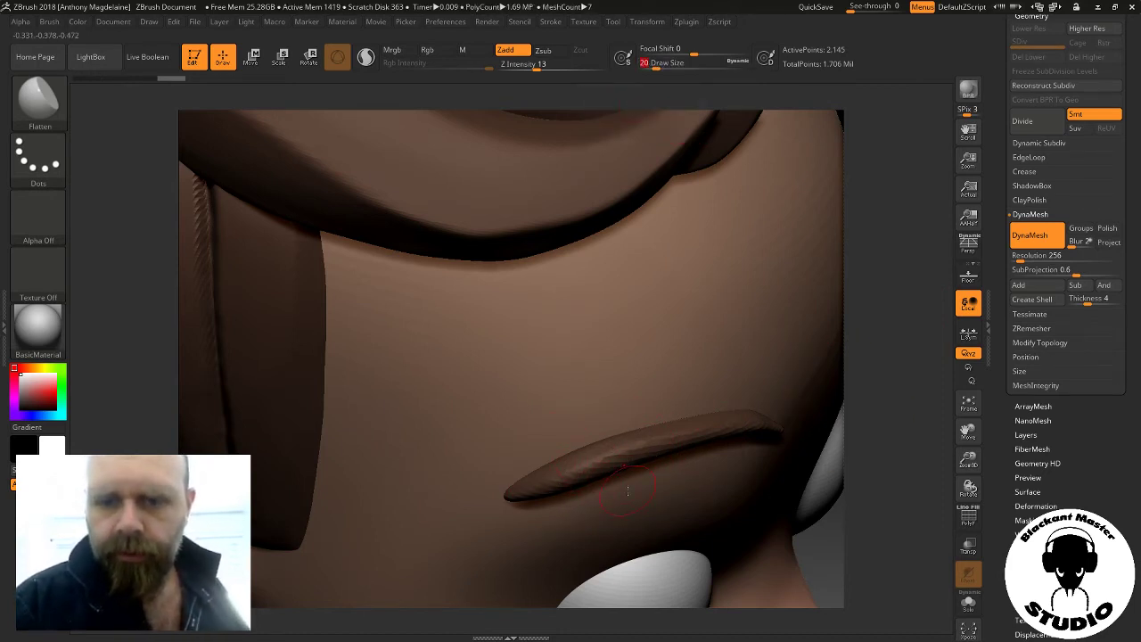
{"action": "left_click_drag", "start_coordinate": [887, 390], "coordinate": [887, 356]}
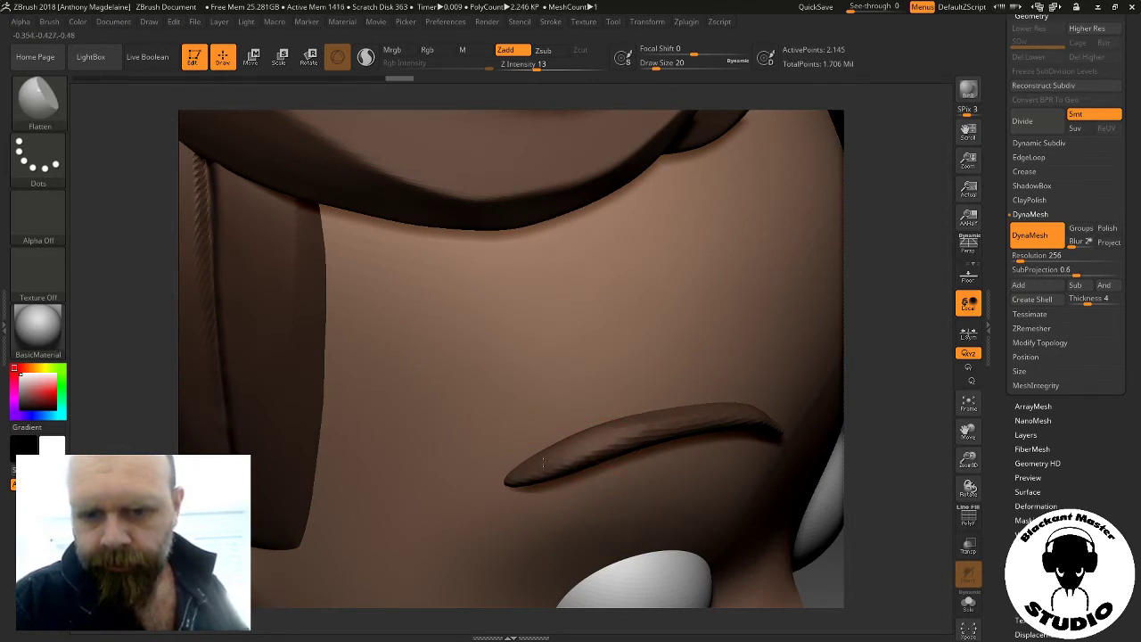
{"action": "left_click_drag", "start_coordinate": [601, 434], "coordinate": [594, 434]}
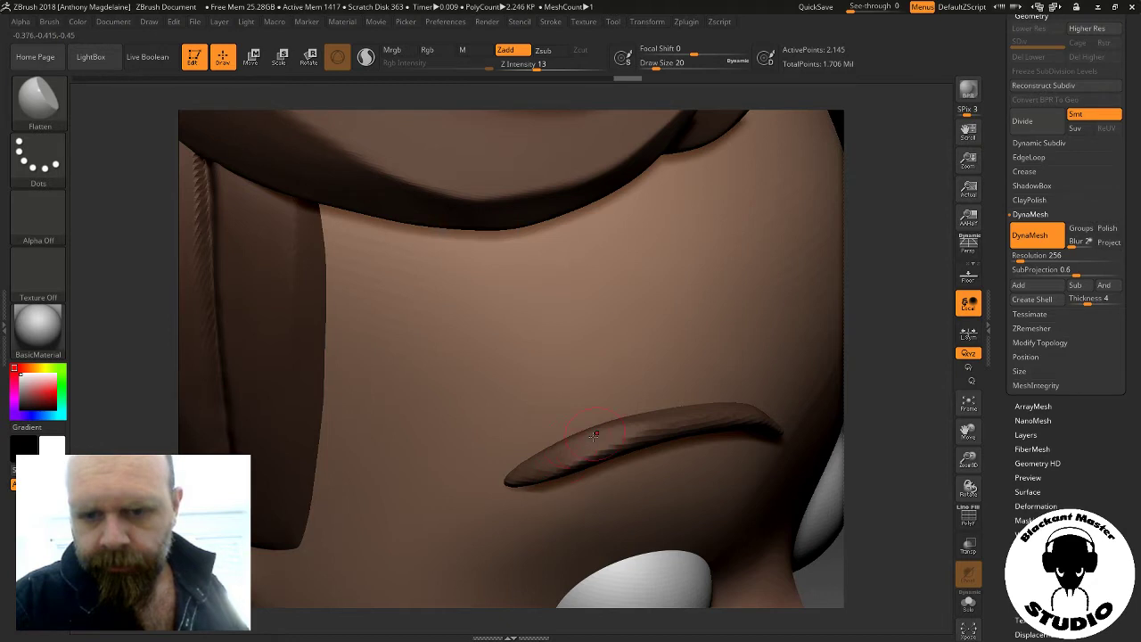
{"action": "key", "text": "ctrl+z"}
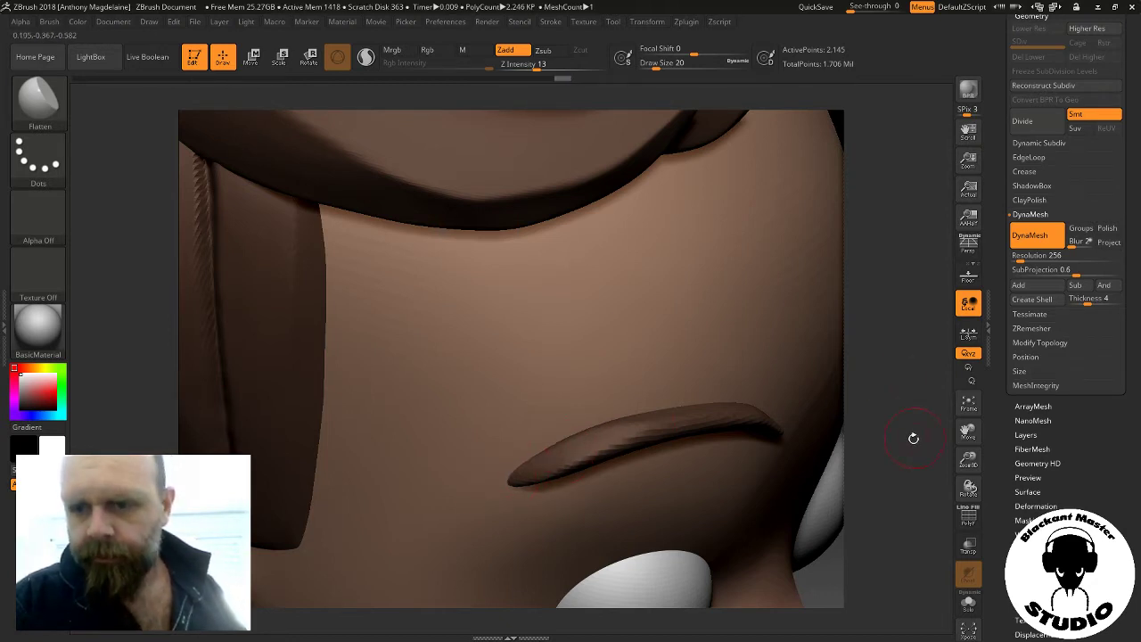
{"action": "mouse_move", "coordinate": [912, 438]}
{"action": "left_mouse_down"}
{"action": "mouse_move", "coordinate": [888, 361]}
{"action": "mouse_move", "coordinate": [803, 426]}
{"action": "mouse_move", "coordinate": [582, 452]}
{"action": "left_mouse_up"}
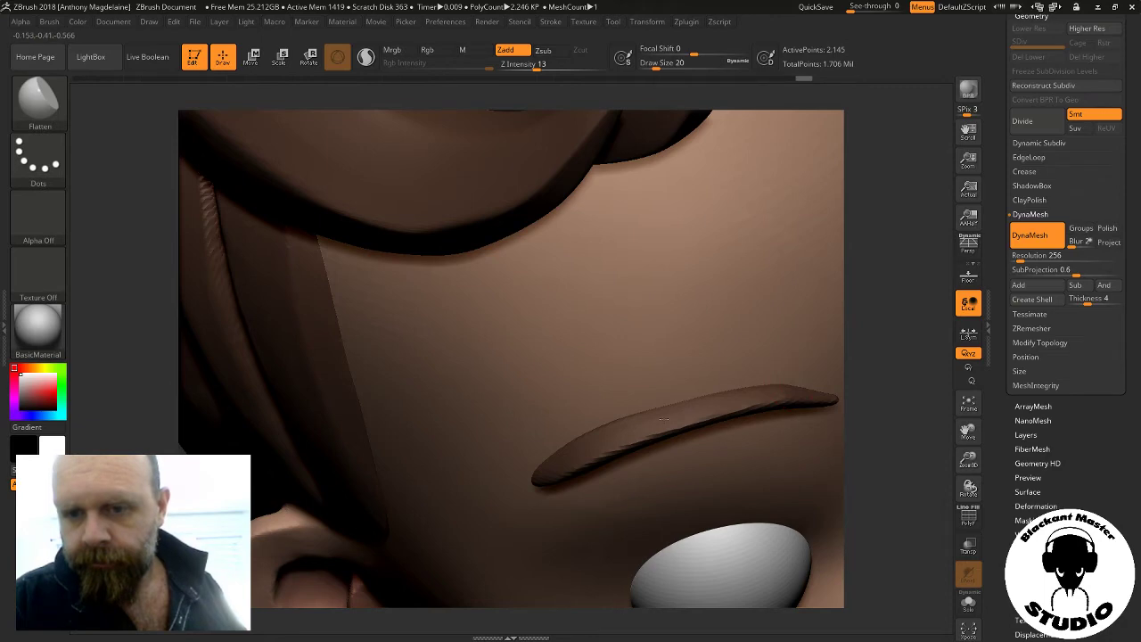
{"action": "mouse_move", "coordinate": [889, 368]}
{"action": "left_mouse_down"}
{"action": "mouse_move", "coordinate": [881, 356]}
{"action": "mouse_move", "coordinate": [856, 368]}
{"action": "left_mouse_up"}
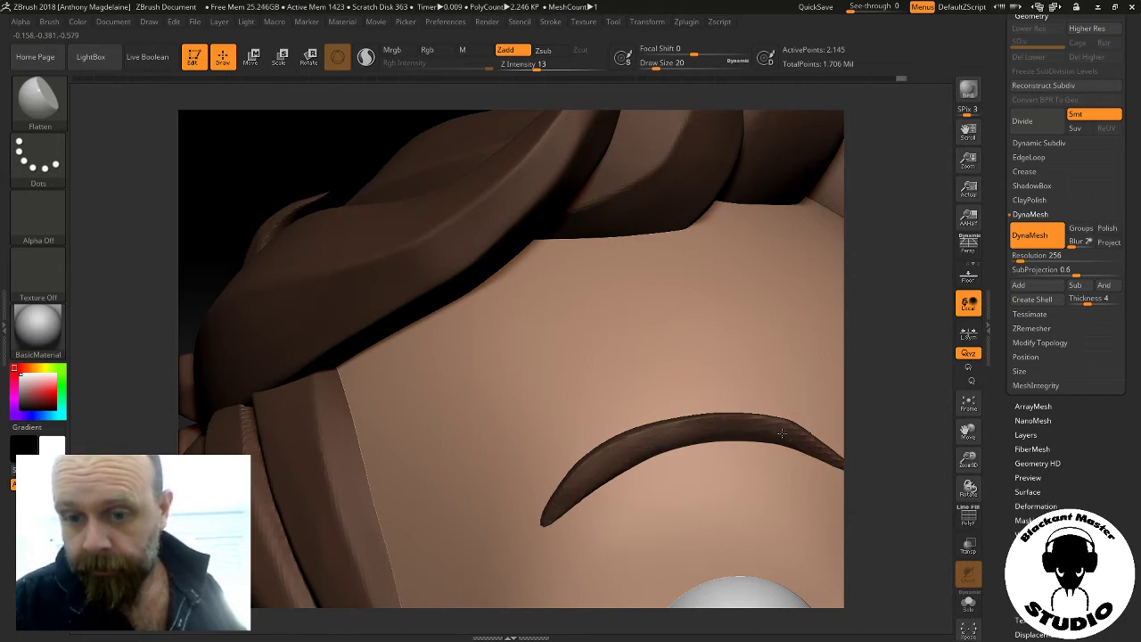
{"action": "mouse_move", "coordinate": [912, 450]}
{"action": "left_mouse_down"}
{"action": "mouse_move", "coordinate": [854, 353]}
{"action": "mouse_move", "coordinate": [836, 416]}
{"action": "left_mouse_up"}
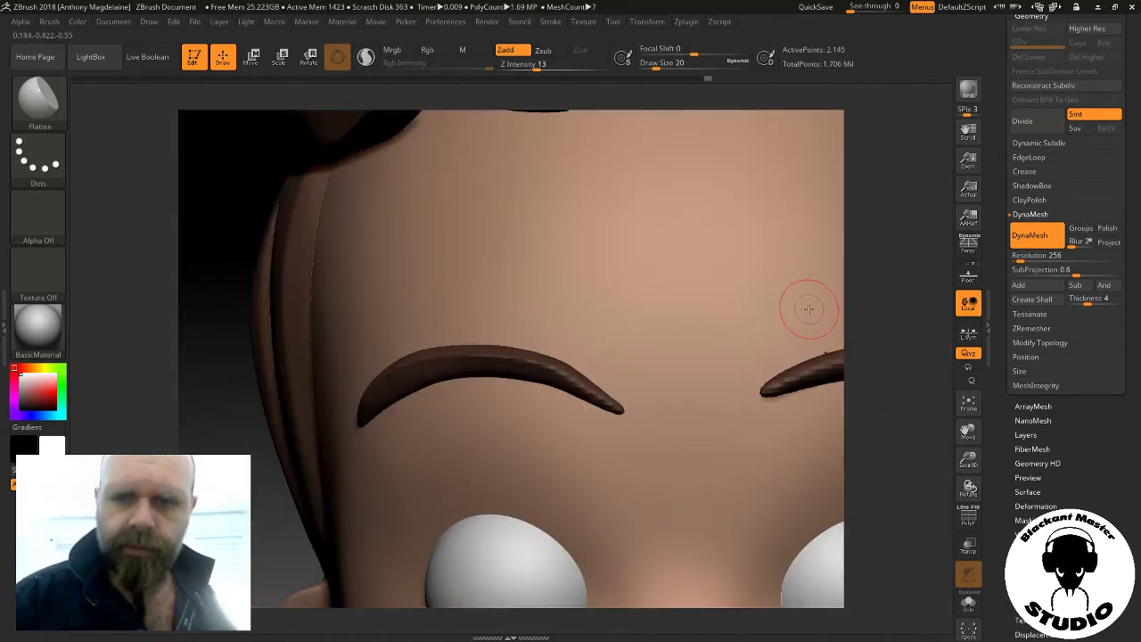
{"action": "left_click", "coordinate": [967, 415]}
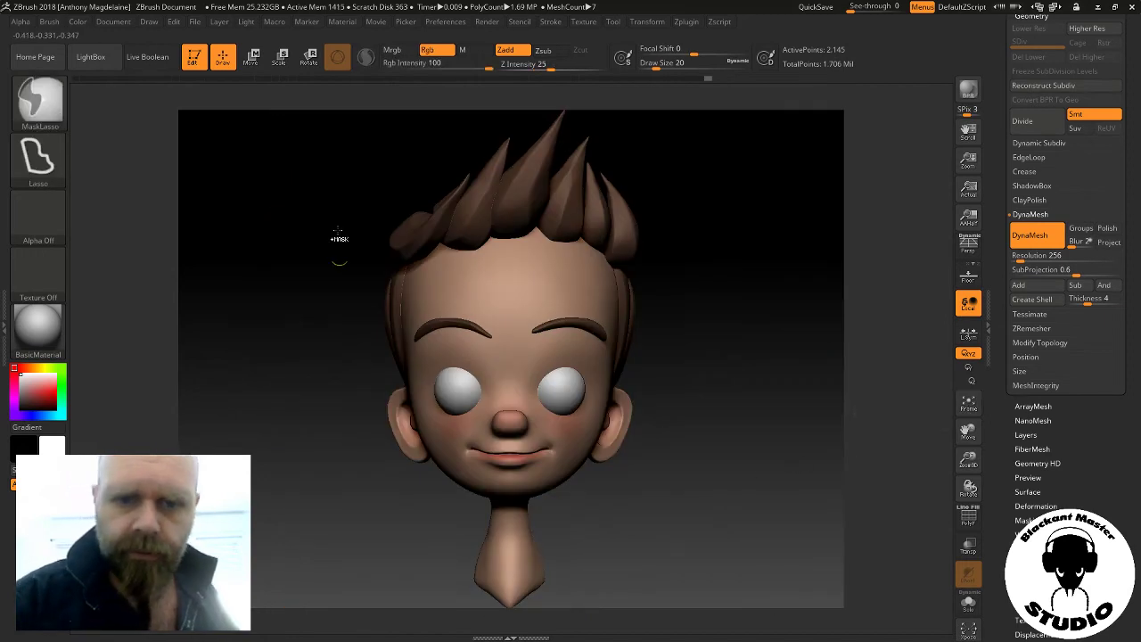
Mask one side of the face and apply Smart ReSym three times from Tool > Deformation
{"action": "left_click_drag", "start_coordinate": [339, 247], "coordinate": [450, 247], "text": "ctrl"}
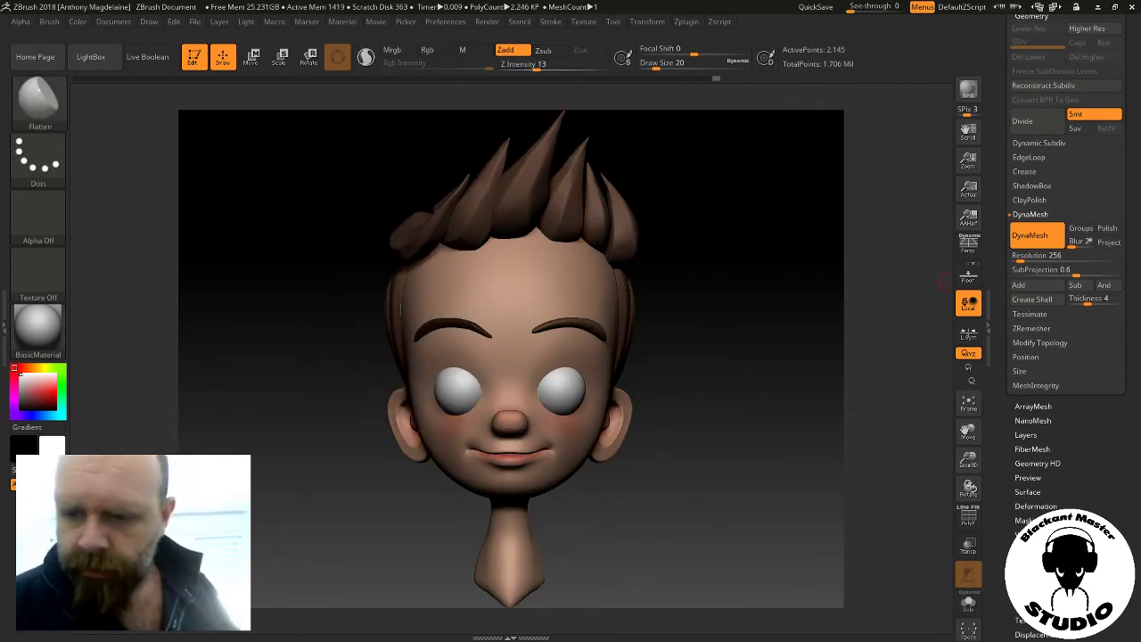
{"action": "left_click", "coordinate": [1035, 506]}
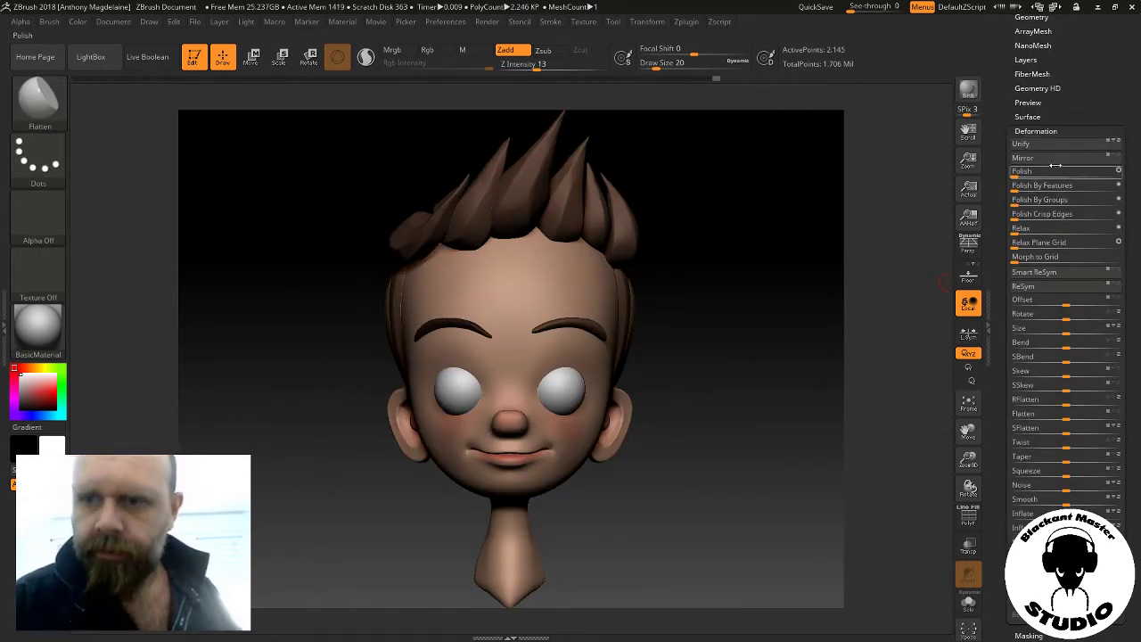
{"action": "left_click", "coordinate": [1048, 272]}
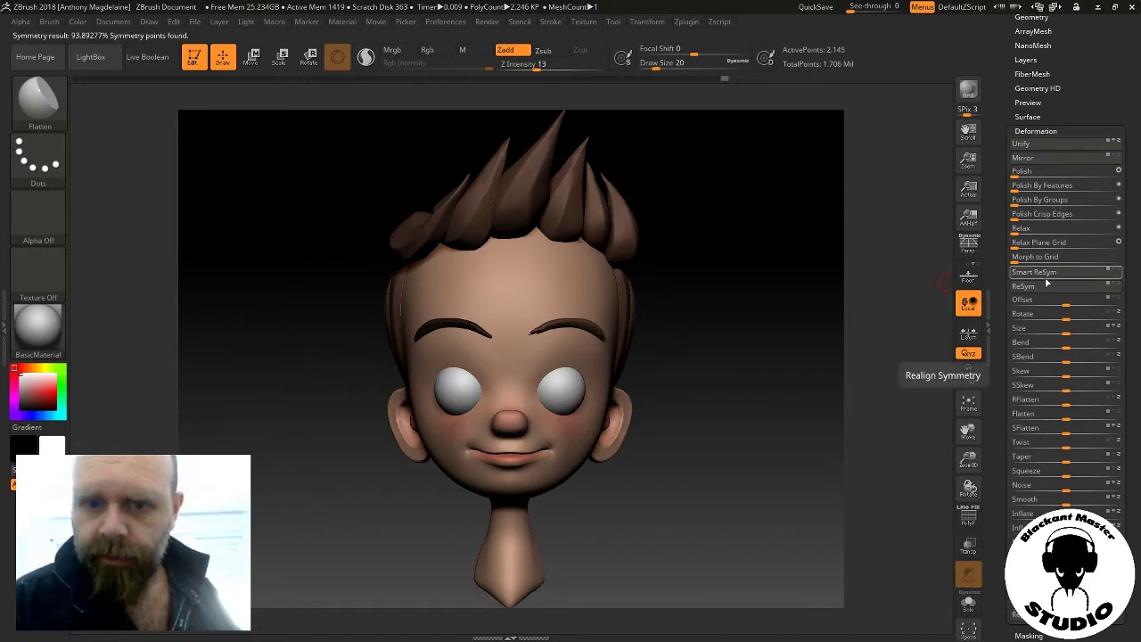
{"action": "left_click_drag", "start_coordinate": [790, 369], "coordinate": [744, 420]}
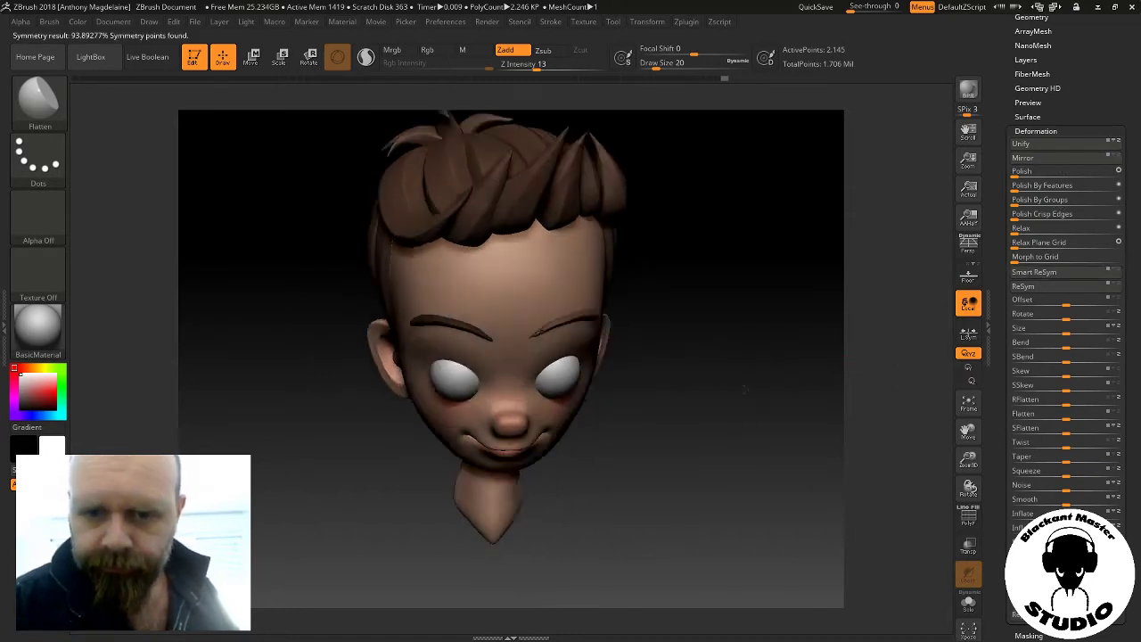
{"action": "left_click", "coordinate": [1056, 277]}
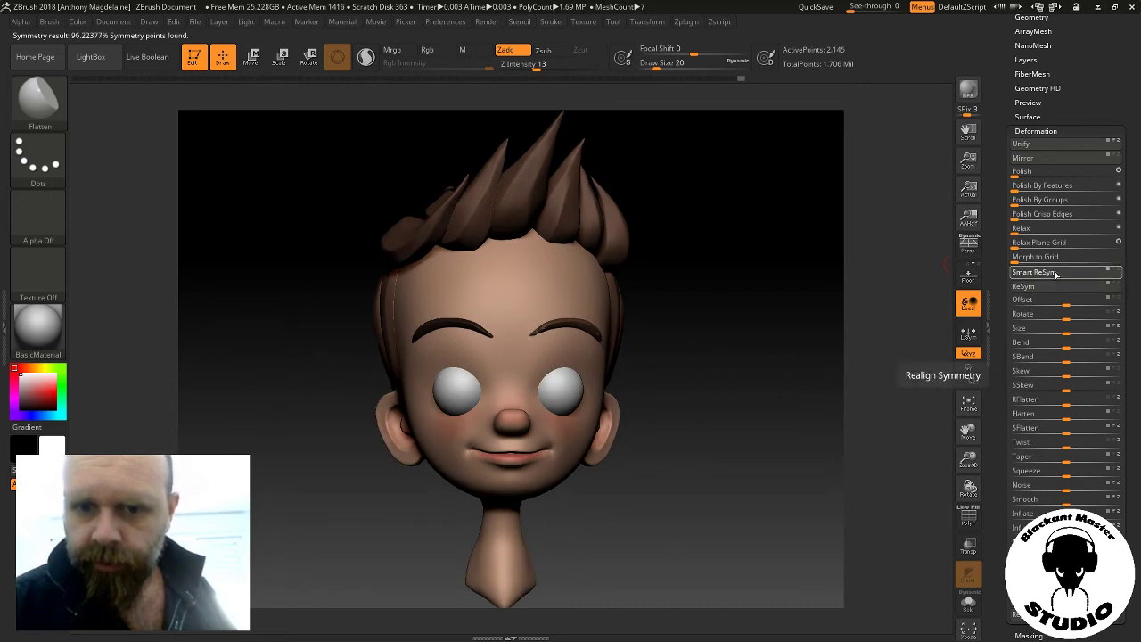
{"action": "left_click", "coordinate": [1058, 277]}
Invert then clear the mask and ReSym twice more, reaching 97.38% symmetry points found
{"action": "left_click", "coordinate": [969, 403]}
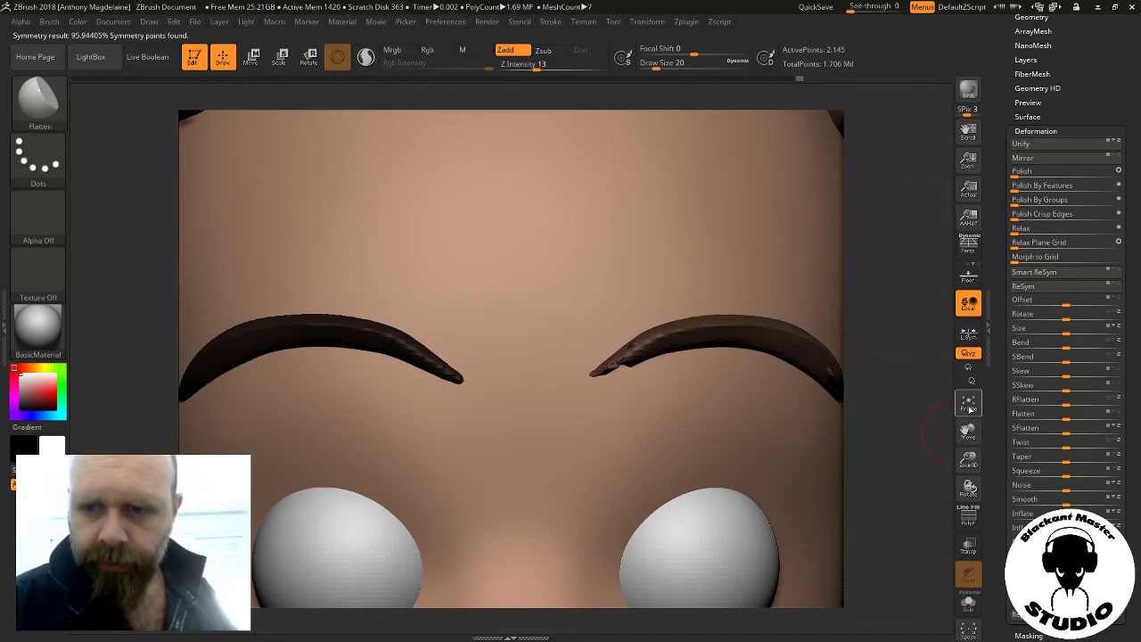
{"action": "left_click", "coordinate": [884, 387], "text": "ctrl"}
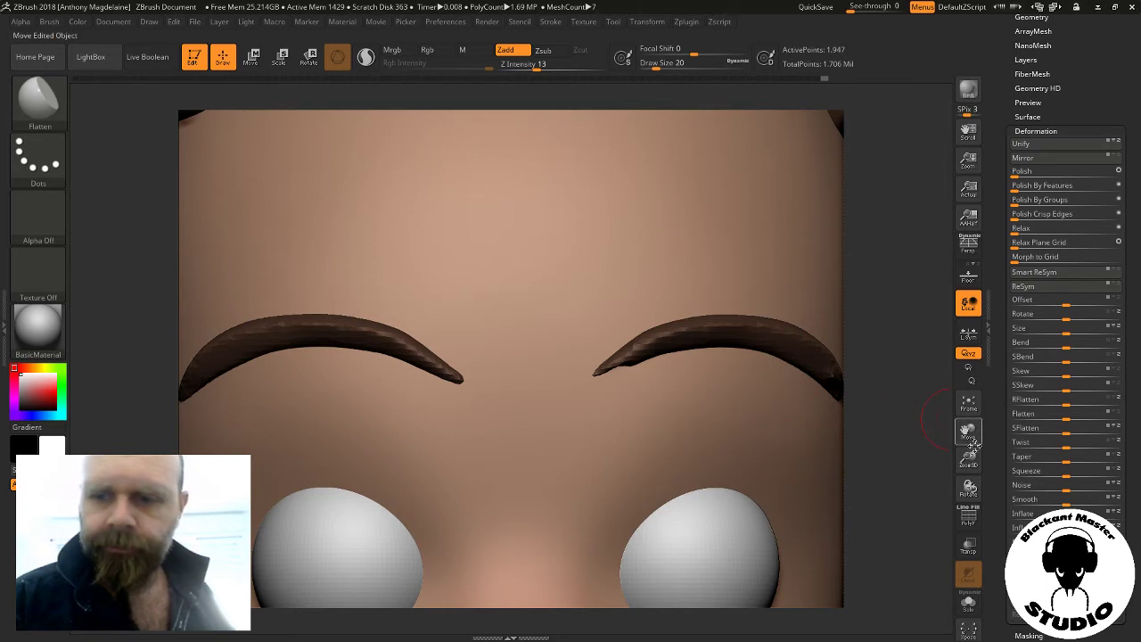
{"action": "left_click_drag", "start_coordinate": [968, 460], "coordinate": [970, 499]}
{"action": "left_click_drag", "start_coordinate": [522, 473], "coordinate": [268, 263], "text": "ctrl"}
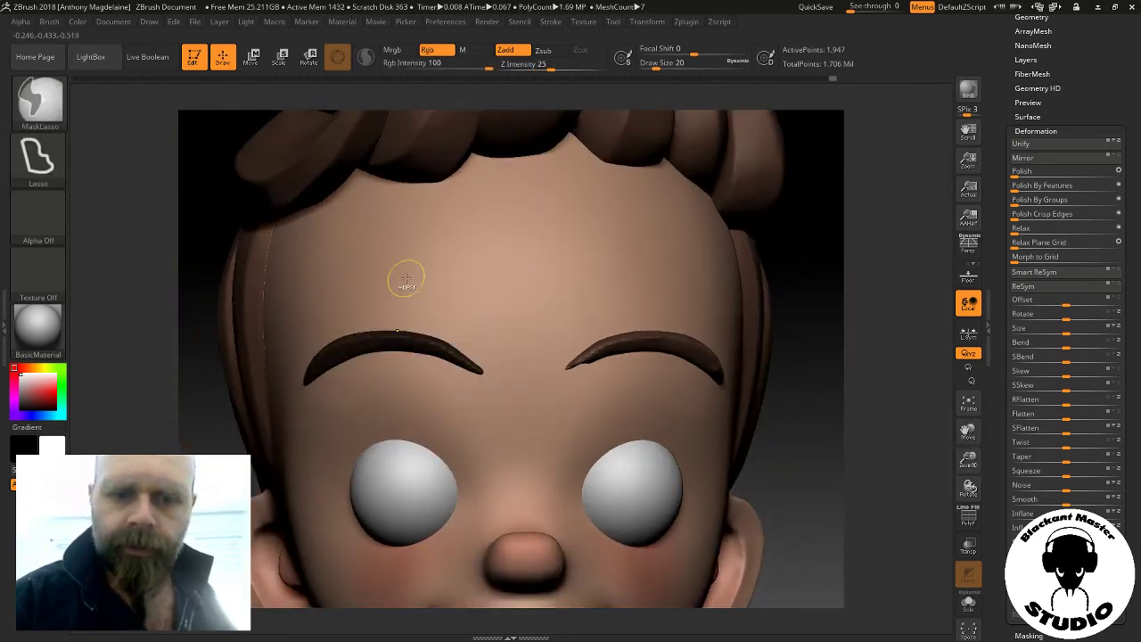
{"action": "left_click", "coordinate": [1042, 282]}
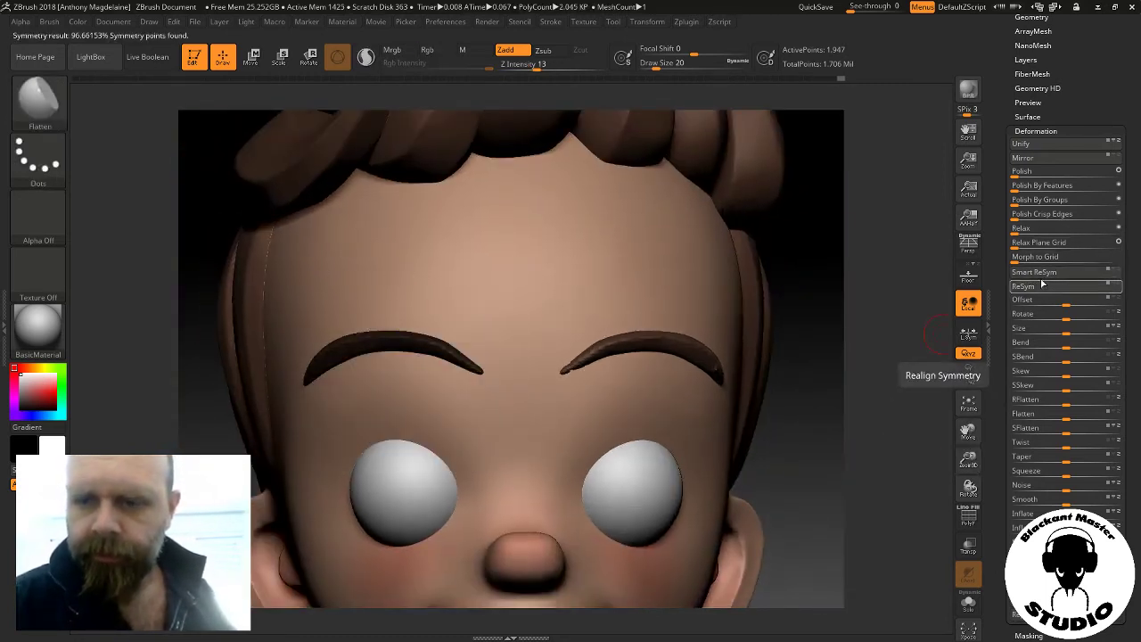
{"action": "left_click", "coordinate": [1042, 284]}
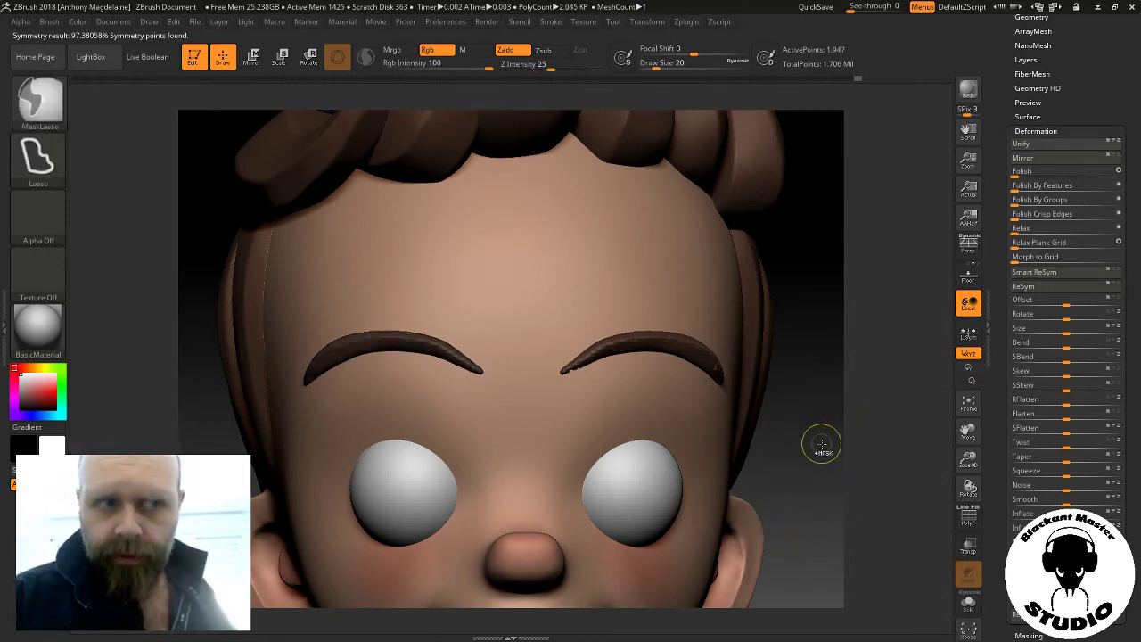
Inspect the curved eyebrow from three-quarter, front, below and side views, then select the eyebrow subtool
{"action": "mouse_move", "coordinate": [884, 402]}
{"action": "left_mouse_down"}
{"action": "mouse_move", "coordinate": [829, 394]}
{"action": "mouse_move", "coordinate": [776, 412]}
{"action": "left_mouse_up"}
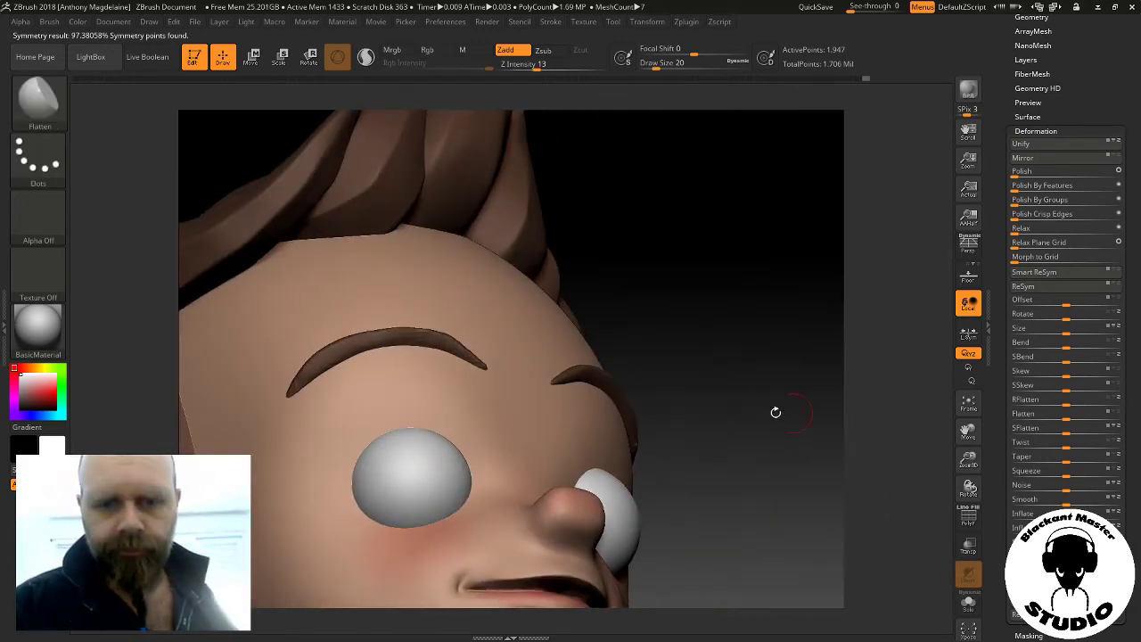
{"action": "mouse_move", "coordinate": [817, 374]}
{"action": "left_mouse_down"}
{"action": "mouse_move", "coordinate": [769, 382]}
{"action": "mouse_move", "coordinate": [866, 365]}
{"action": "mouse_move", "coordinate": [838, 342]}
{"action": "mouse_move", "coordinate": [807, 357]}
{"action": "left_mouse_up"}
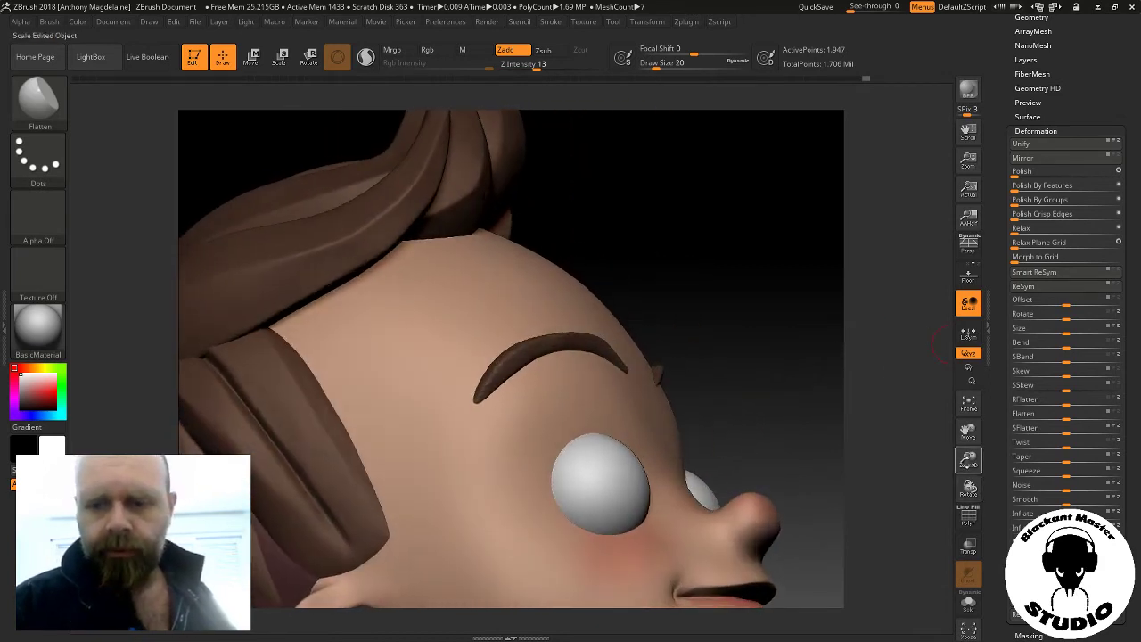
{"action": "left_click_drag", "start_coordinate": [969, 459], "coordinate": [968, 450]}
{"action": "mouse_move", "coordinate": [806, 383]}
{"action": "left_mouse_down"}
{"action": "mouse_move", "coordinate": [782, 347]}
{"action": "mouse_move", "coordinate": [832, 282]}
{"action": "mouse_move", "coordinate": [825, 279]}
{"action": "left_mouse_up"}
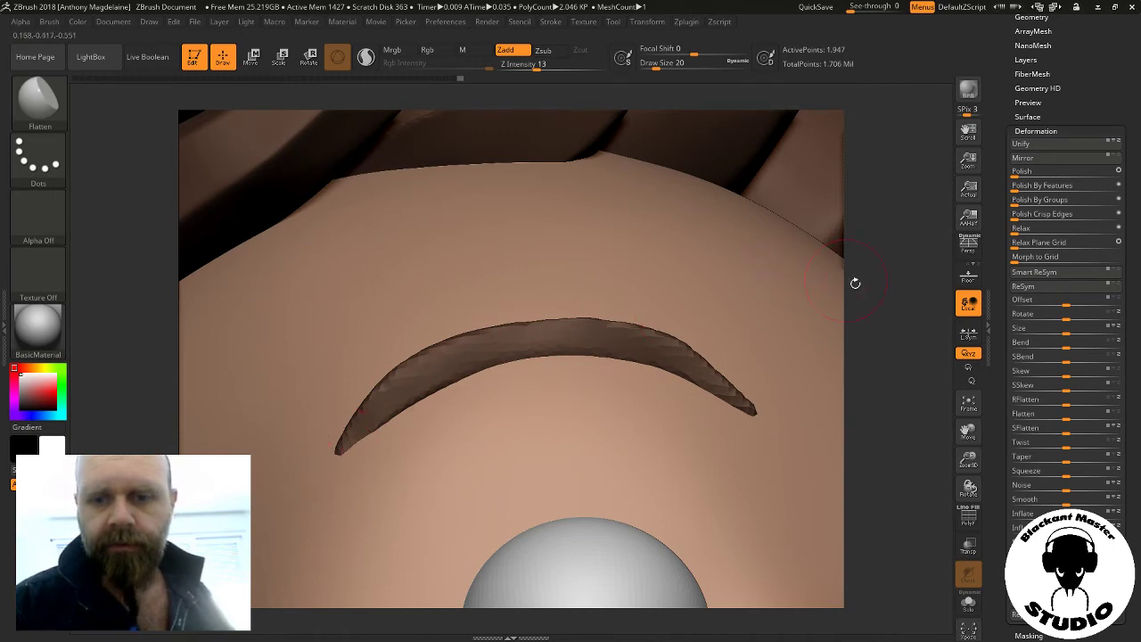
{"action": "mouse_move", "coordinate": [855, 283]}
{"action": "left_mouse_down"}
{"action": "mouse_move", "coordinate": [907, 451]}
{"action": "mouse_move", "coordinate": [881, 444]}
{"action": "left_mouse_up"}
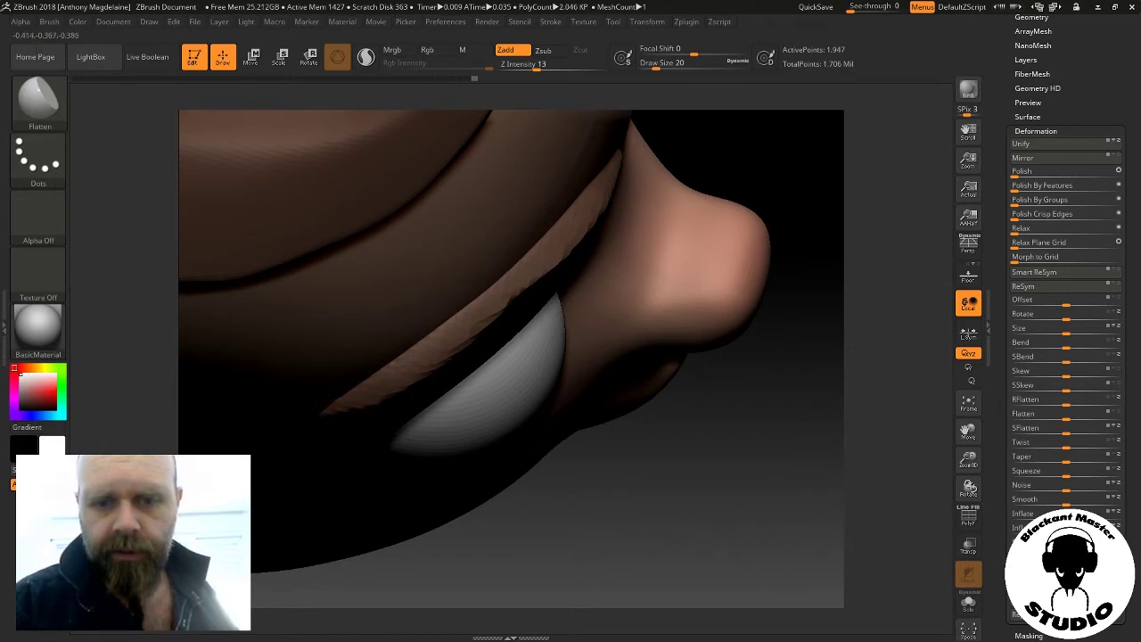
{"action": "right_click_drag", "start_coordinate": [714, 256], "coordinate": [620, 230]}
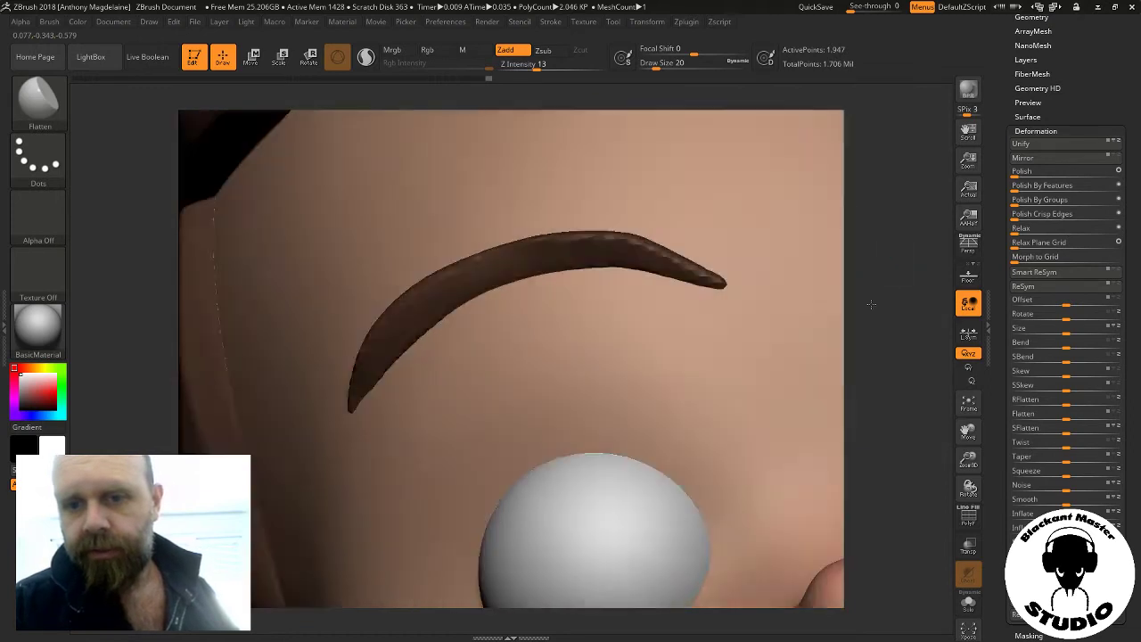
{"action": "mouse_move", "coordinate": [881, 237]}
{"action": "right_mouse_down"}
{"action": "mouse_move", "coordinate": [803, 249]}
{"action": "mouse_move", "coordinate": [666, 327]}
{"action": "right_mouse_up"}
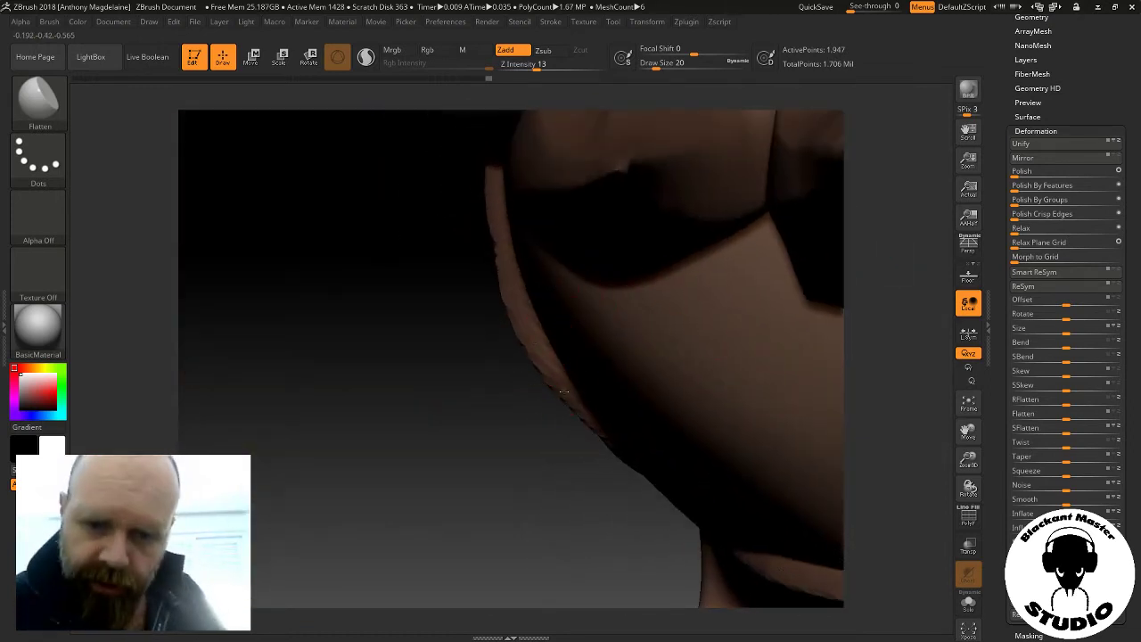
{"action": "left_click", "coordinate": [554, 366], "text": "alt"}
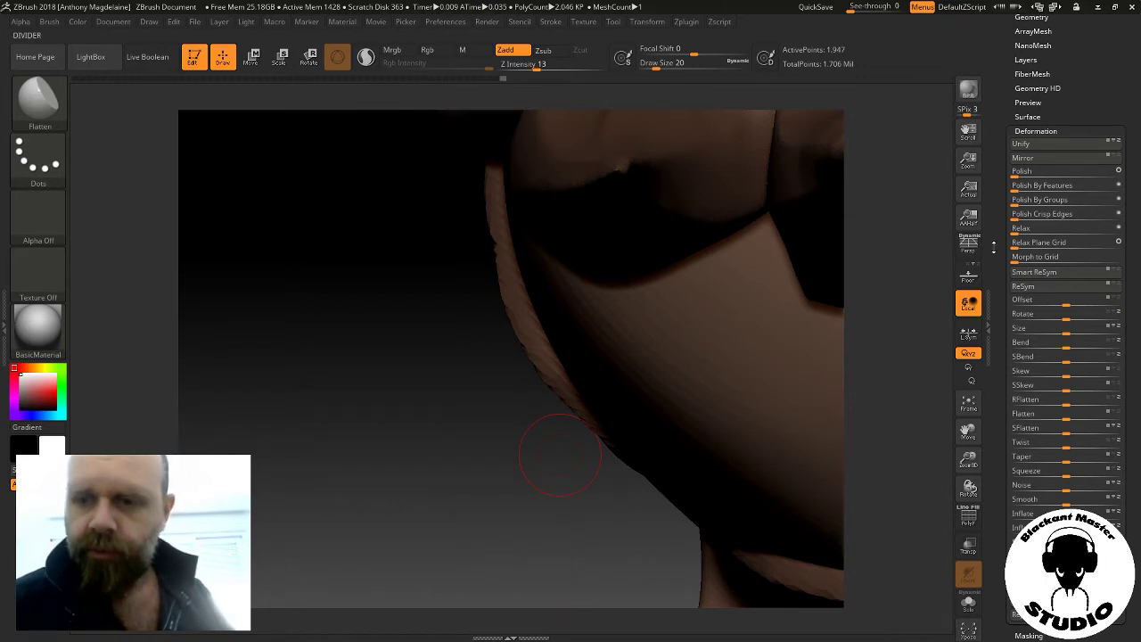
Set the eyebrows' DynaMesh resolution to 256, remesh, and orbit to check the new mesh
{"action": "scroll", "coordinate": [1025, 232], "scroll_direction": "up", "scroll_amount": 3}
{"action": "scroll", "coordinate": [1032, 247], "scroll_direction": "up", "scroll_amount": 2}
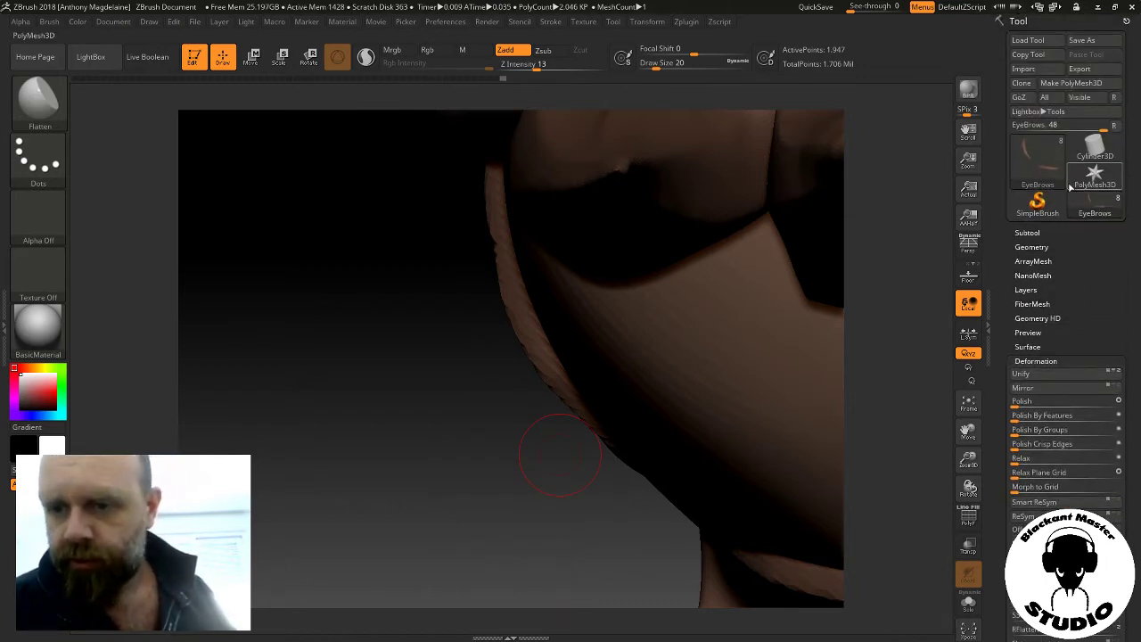
{"action": "left_click", "coordinate": [1031, 249]}
{"action": "left_click", "coordinate": [1042, 487]}
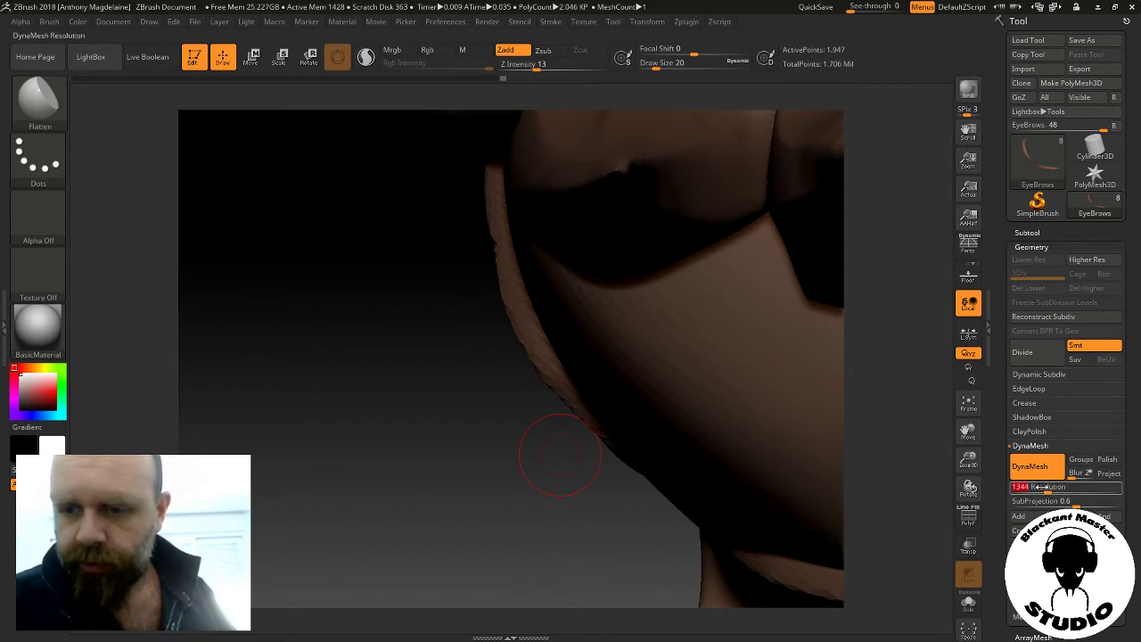
{"action": "type", "text": "6"}
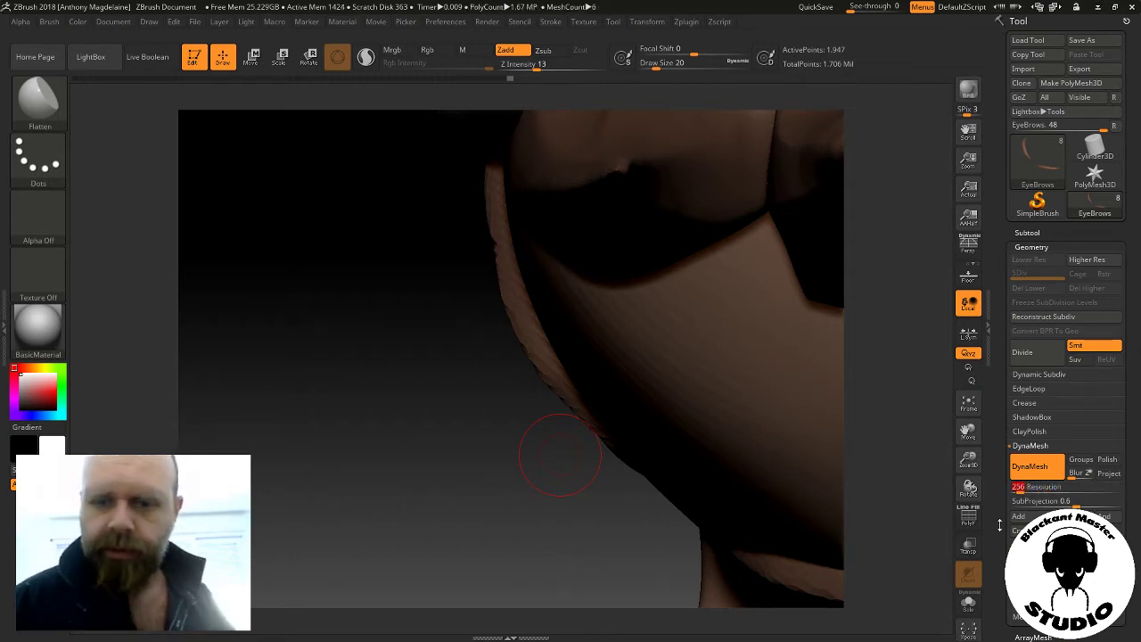
{"action": "key", "text": "Return"}
{"action": "key", "text": "f"}
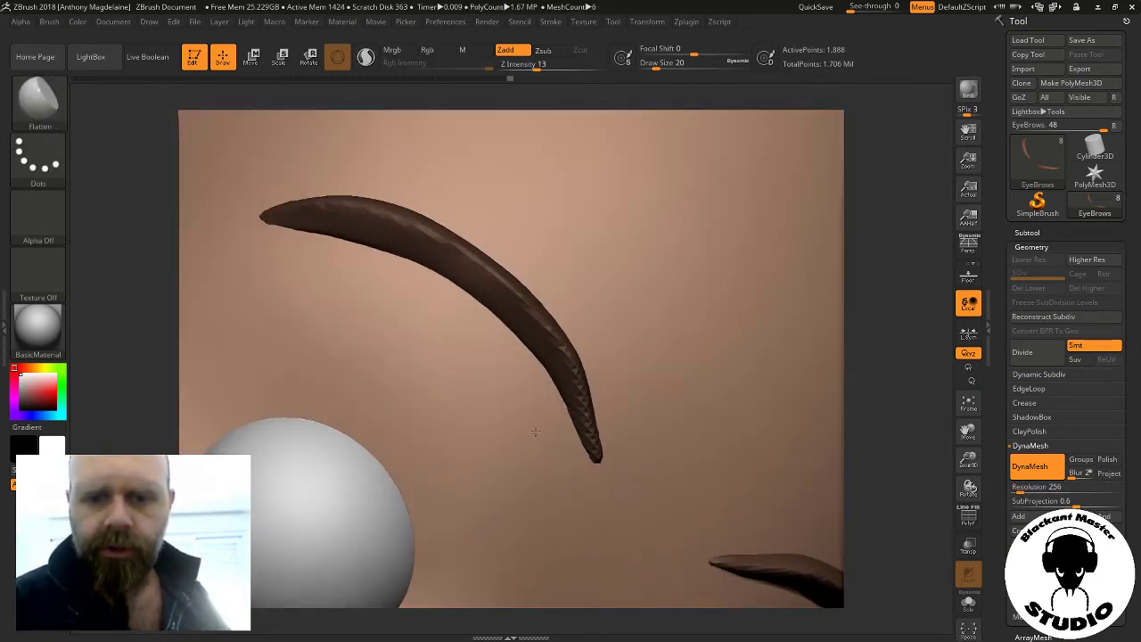
{"action": "right_click_drag", "start_coordinate": [535, 431], "coordinate": [646, 233]}
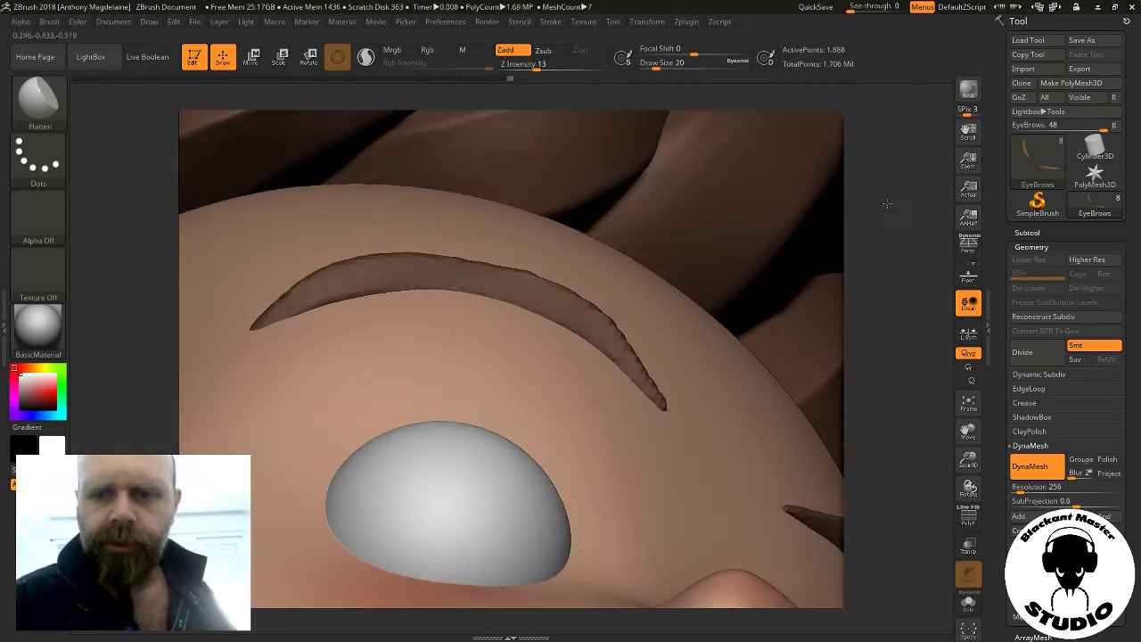
{"action": "mouse_move", "coordinate": [887, 203]}
{"action": "left_mouse_down"}
{"action": "mouse_move", "coordinate": [915, 272]}
{"action": "mouse_move", "coordinate": [876, 312]}
{"action": "left_mouse_up"}
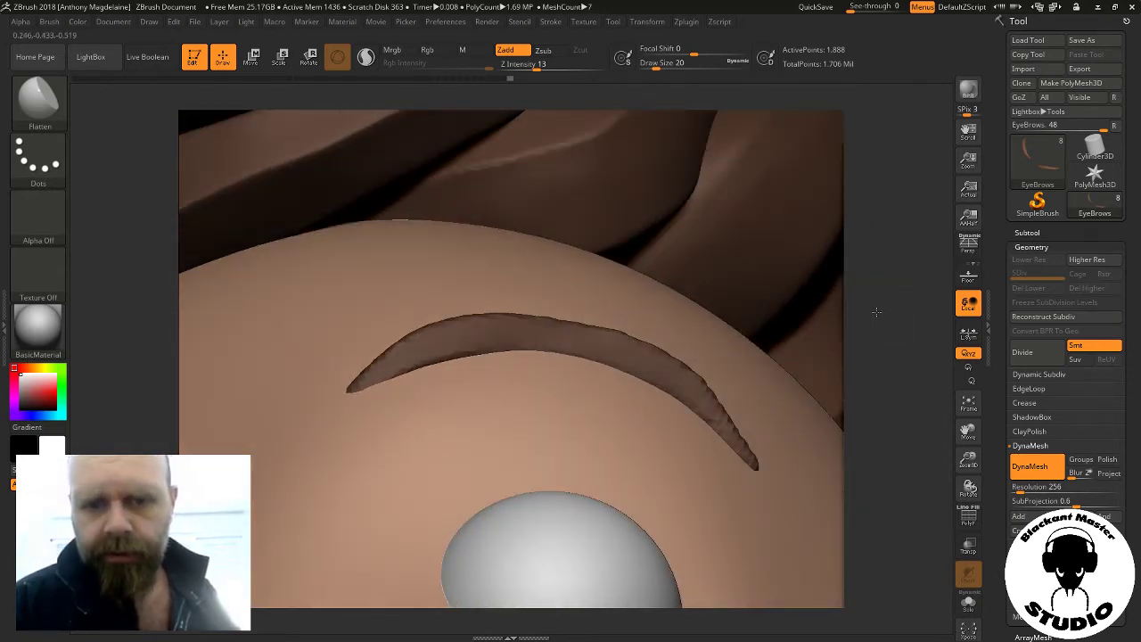
{"action": "left_click", "coordinate": [44, 97]}
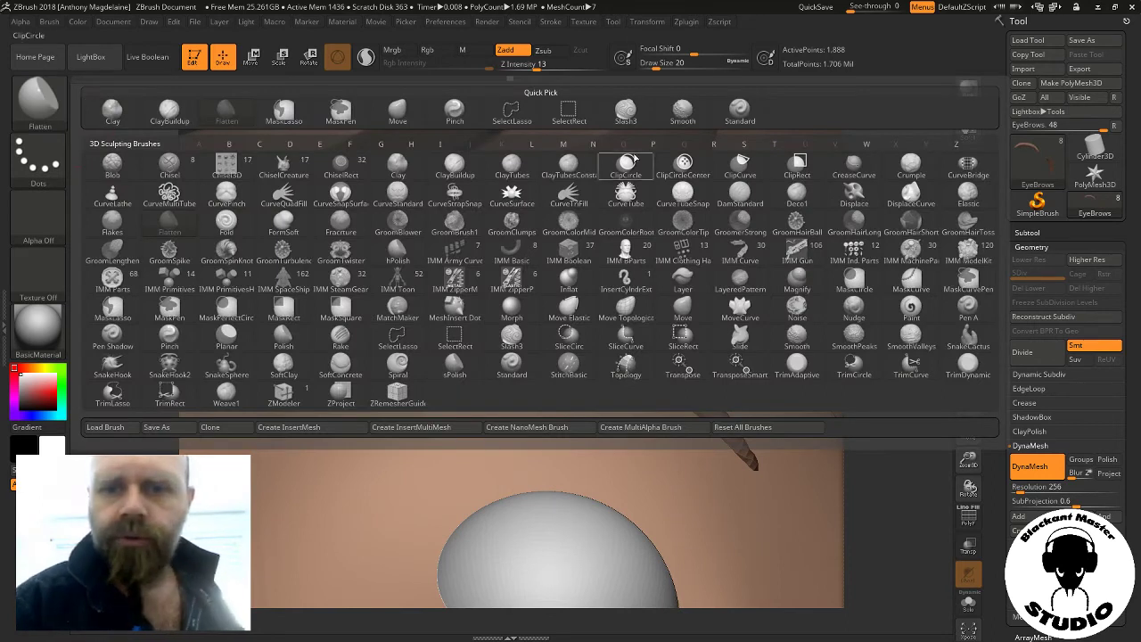
With the Move brush at draw size 41, smooth and thin the eyebrow tip
{"action": "left_click", "coordinate": [398, 113]}
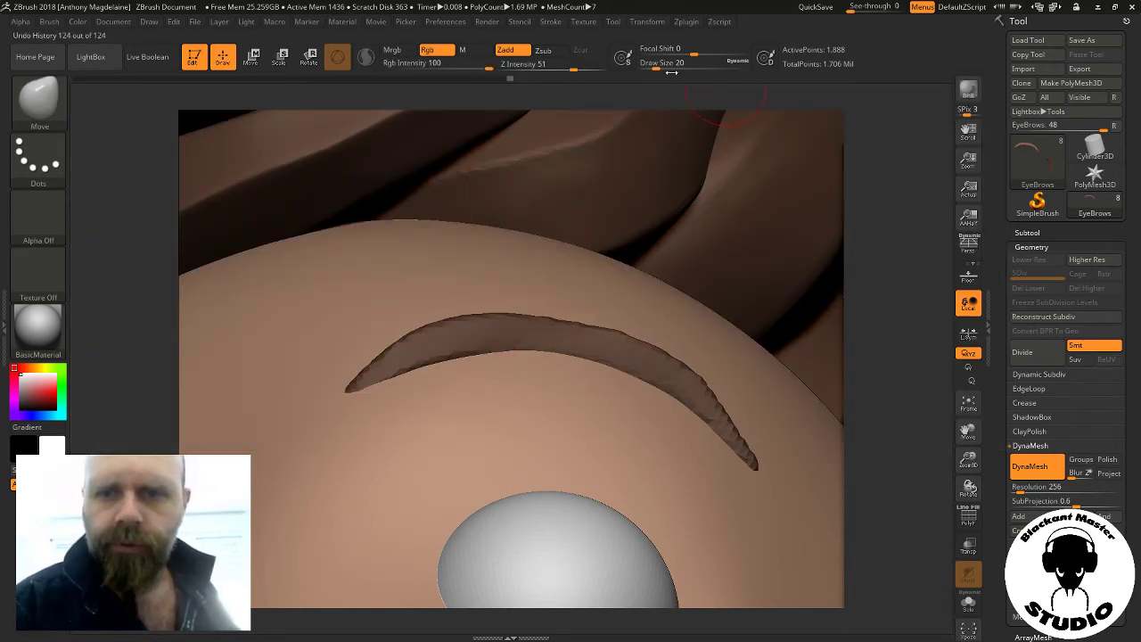
{"action": "left_click_drag", "start_coordinate": [671, 72], "coordinate": [688, 72]}
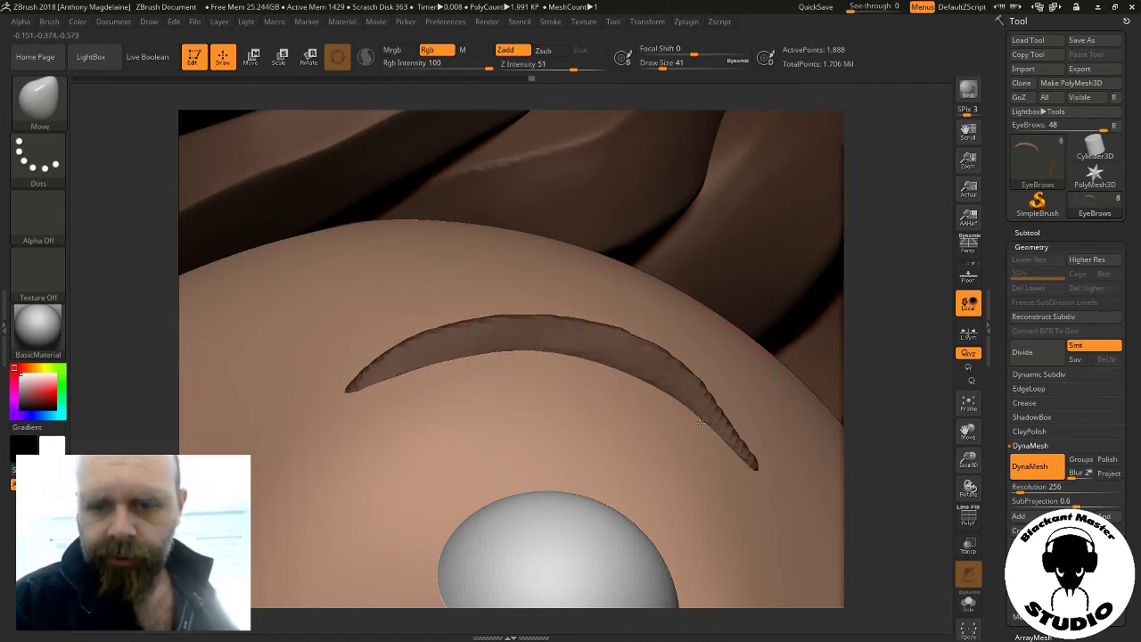
{"action": "mouse_move", "coordinate": [818, 385]}
{"action": "right_mouse_down"}
{"action": "mouse_move", "coordinate": [822, 419]}
{"action": "mouse_move", "coordinate": [889, 329]}
{"action": "mouse_move", "coordinate": [871, 321]}
{"action": "right_mouse_up"}
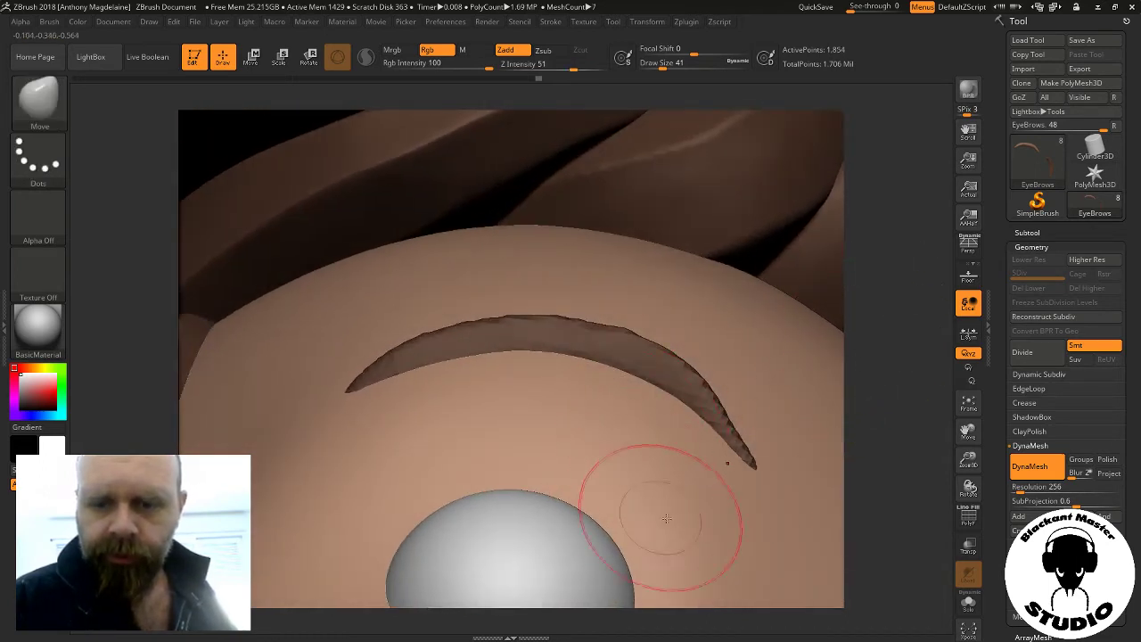
{"action": "left_click_drag", "start_coordinate": [764, 413], "coordinate": [753, 428], "text": "shift"}
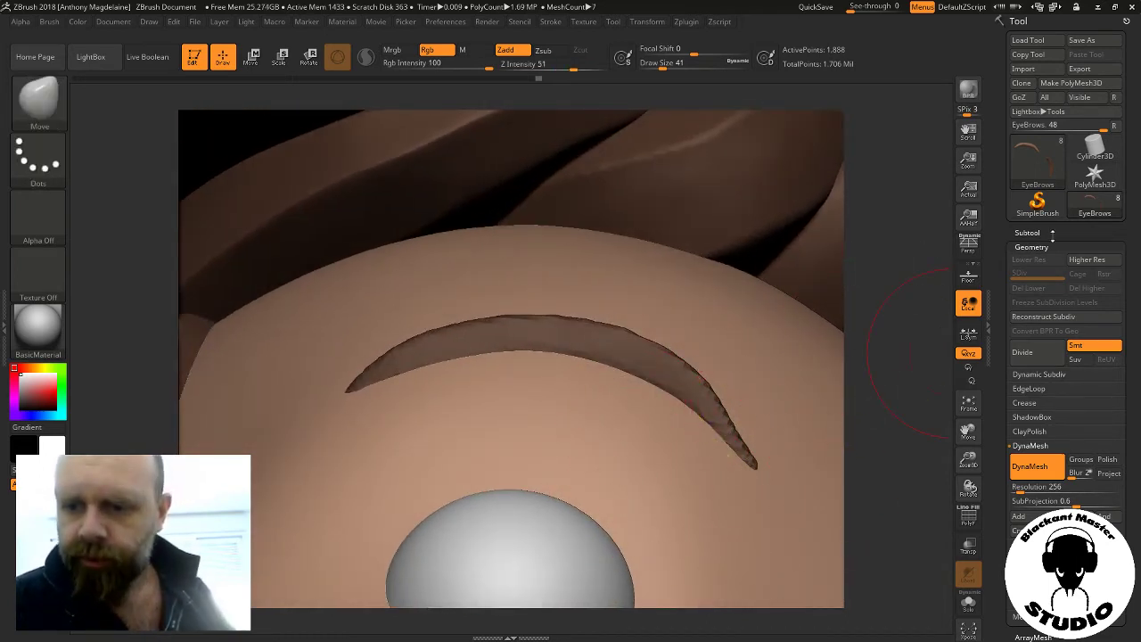
Remesh the eyebrow with DynaMesh at resolution 512 into a solid, even mesh
{"action": "left_click", "coordinate": [1039, 487]}
{"action": "type", "text": "12"}
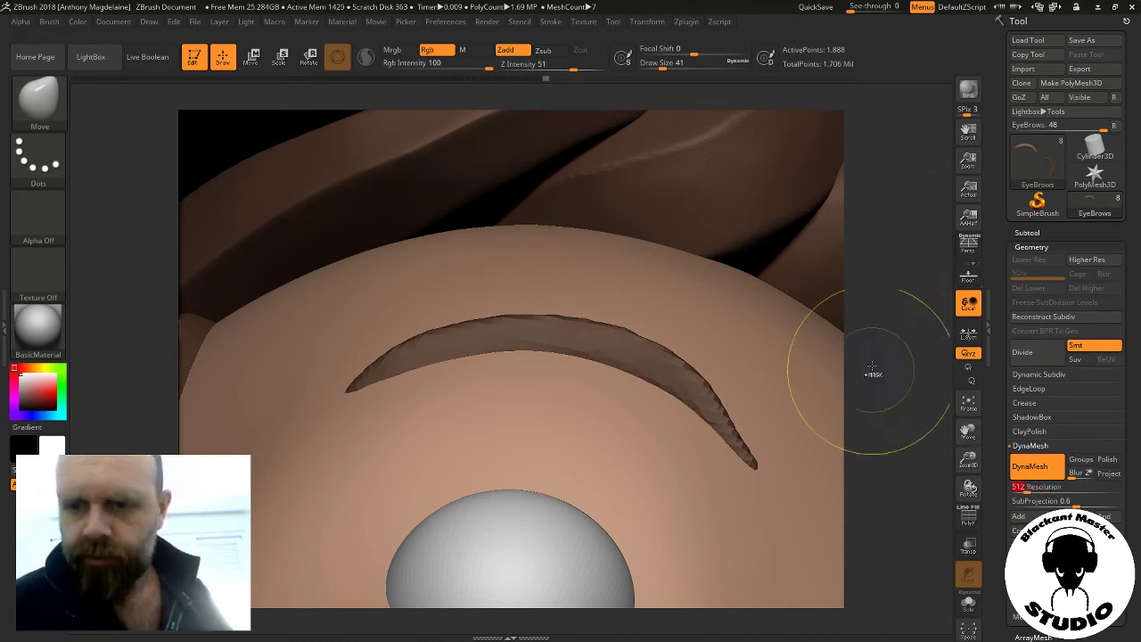
{"action": "mouse_move", "coordinate": [869, 408]}
{"action": "left_mouse_down", "text": "ctrl"}
{"action": "mouse_move", "coordinate": [869, 372]}
{"action": "mouse_move", "coordinate": [655, 321]}
{"action": "left_mouse_up", "text": "ctrl"}
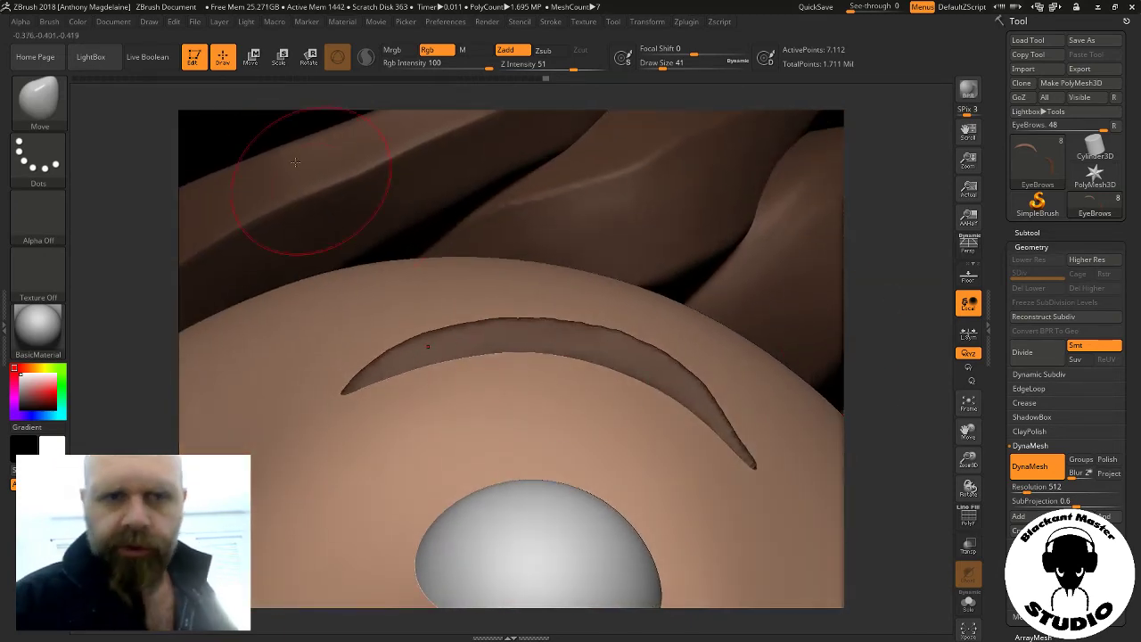
{"action": "left_click", "coordinate": [39, 98]}
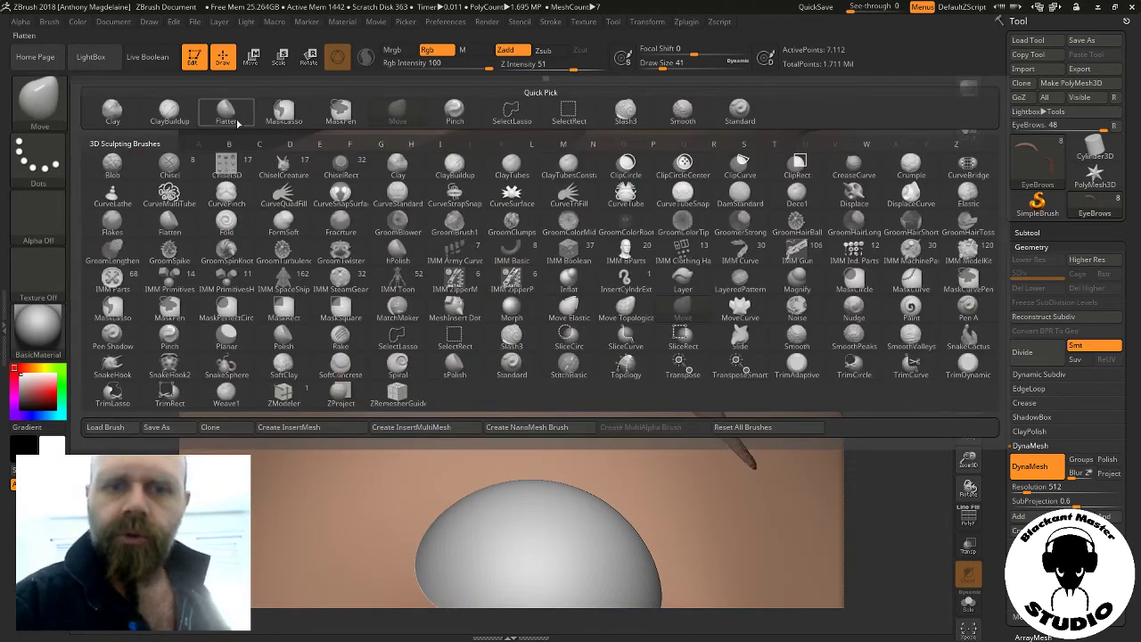
Select the Flatten brush and reduce its draw size to 23
{"action": "left_click", "coordinate": [237, 122]}
{"action": "left_click_drag", "start_coordinate": [678, 63], "coordinate": [653, 63]}
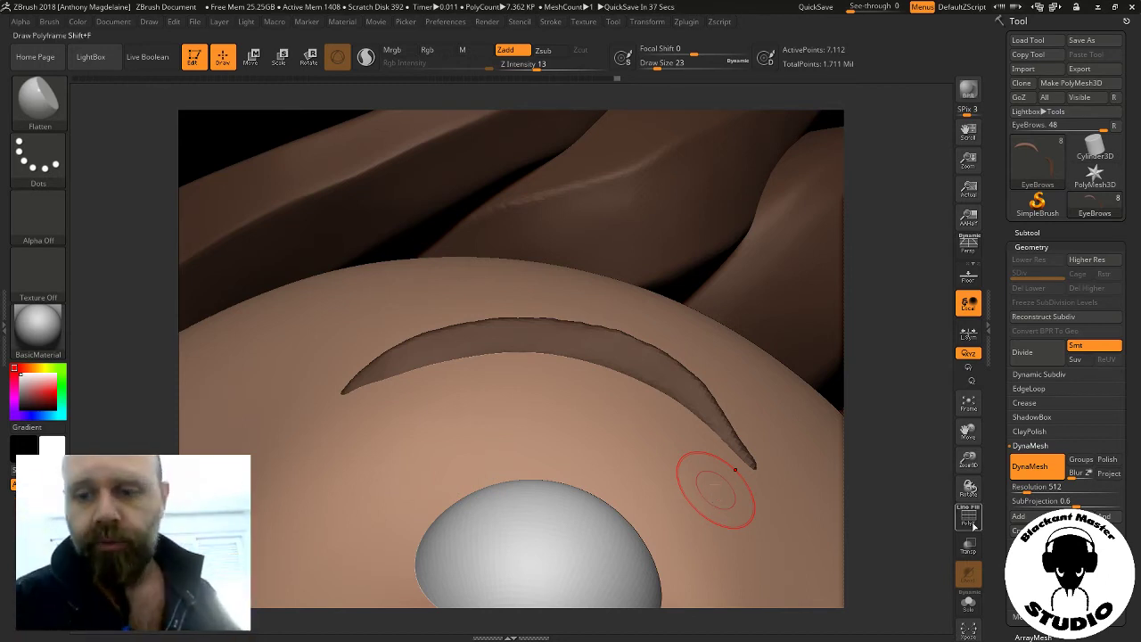
Turn on Polyframe and zoom in to inspect the eyebrow's wireframe
{"action": "key", "text": "shift+f"}
{"action": "left_click_drag", "start_coordinate": [968, 459], "coordinate": [931, 638]}
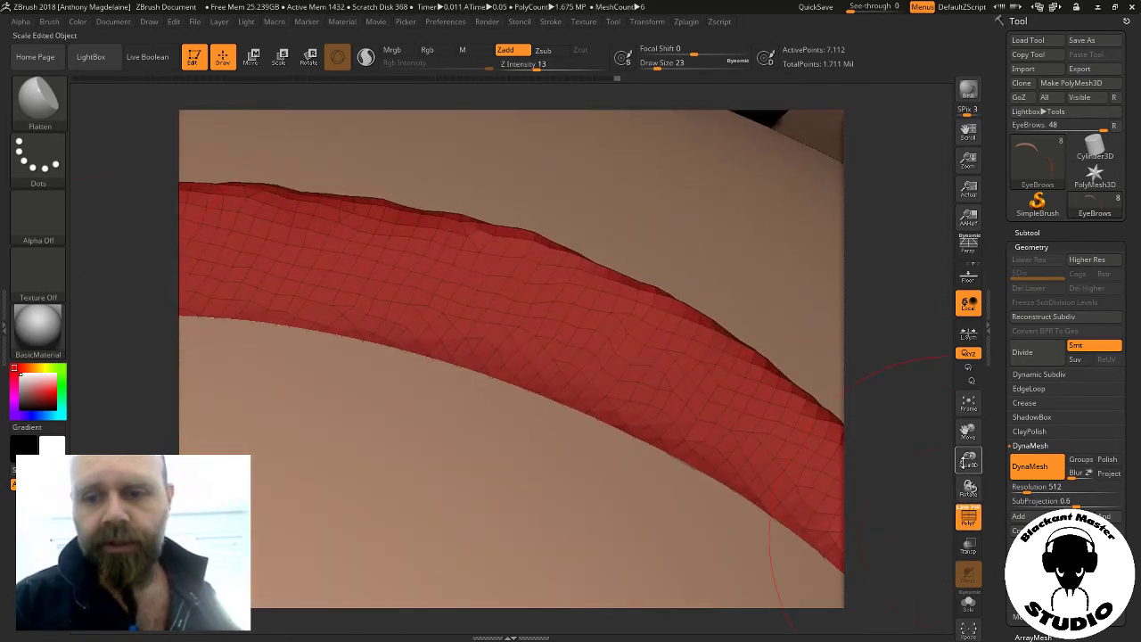
{"action": "mouse_move", "coordinate": [968, 487]}
{"action": "left_mouse_down"}
{"action": "mouse_move", "coordinate": [883, 416]}
{"action": "mouse_move", "coordinate": [853, 430]}
{"action": "mouse_move", "coordinate": [916, 545]}
{"action": "mouse_move", "coordinate": [909, 575]}
{"action": "left_mouse_up"}
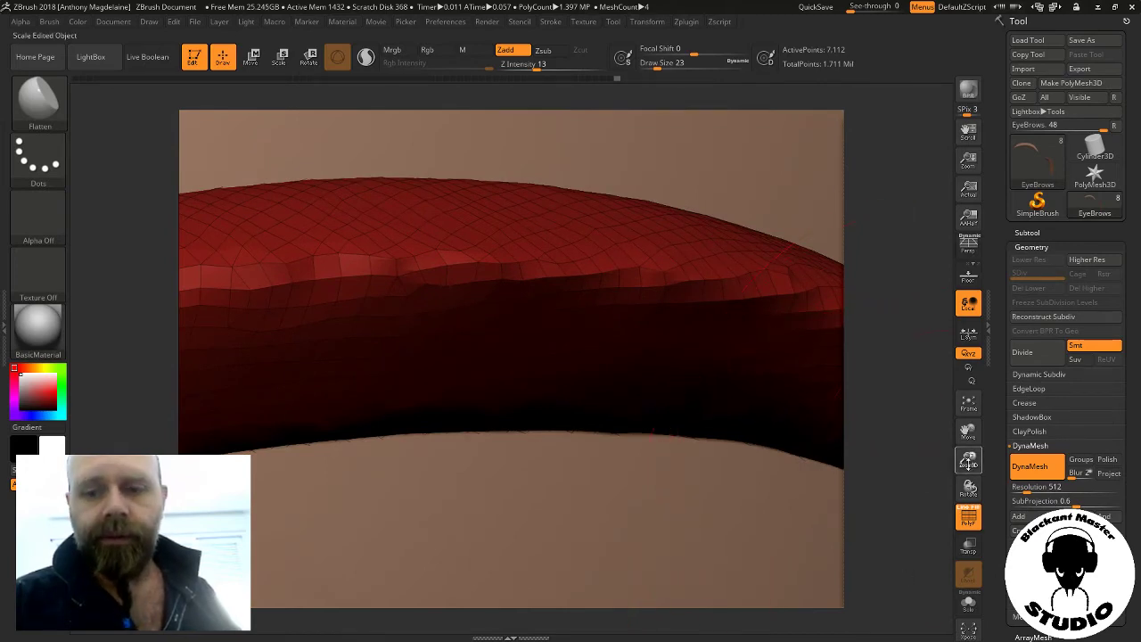
{"action": "mouse_move", "coordinate": [968, 461]}
{"action": "left_mouse_down"}
{"action": "mouse_move", "coordinate": [910, 421]}
{"action": "mouse_move", "coordinate": [928, 416]}
{"action": "mouse_move", "coordinate": [898, 478]}
{"action": "left_mouse_up"}
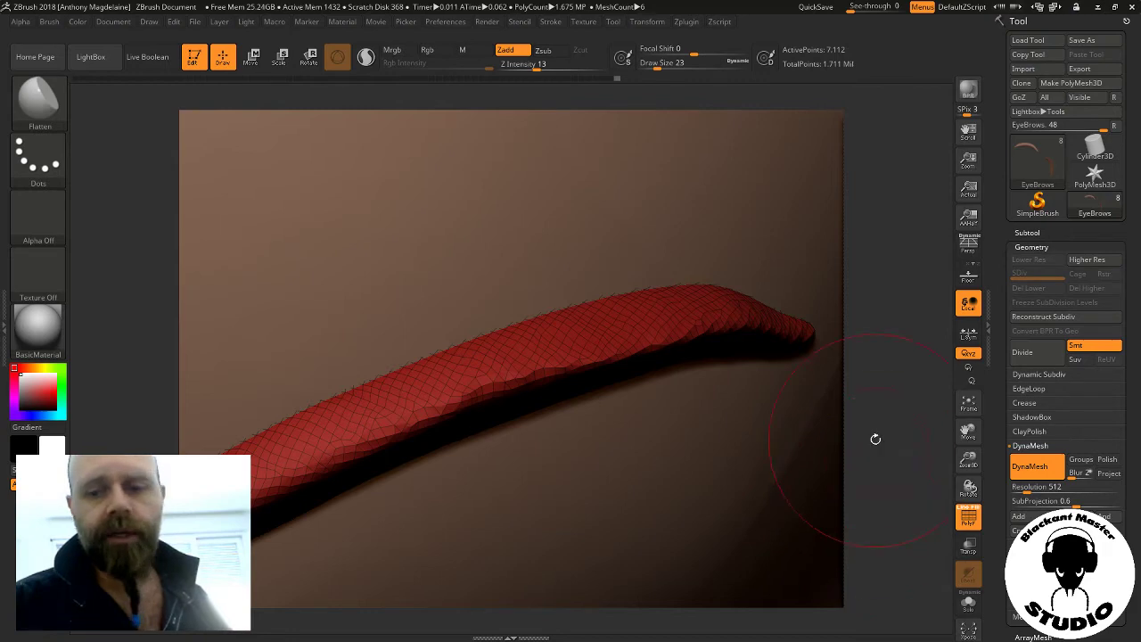
{"action": "mouse_move", "coordinate": [968, 461]}
{"action": "left_mouse_down"}
{"action": "mouse_move", "coordinate": [912, 395]}
{"action": "mouse_move", "coordinate": [909, 366]}
{"action": "mouse_move", "coordinate": [968, 392]}
{"action": "left_mouse_up"}
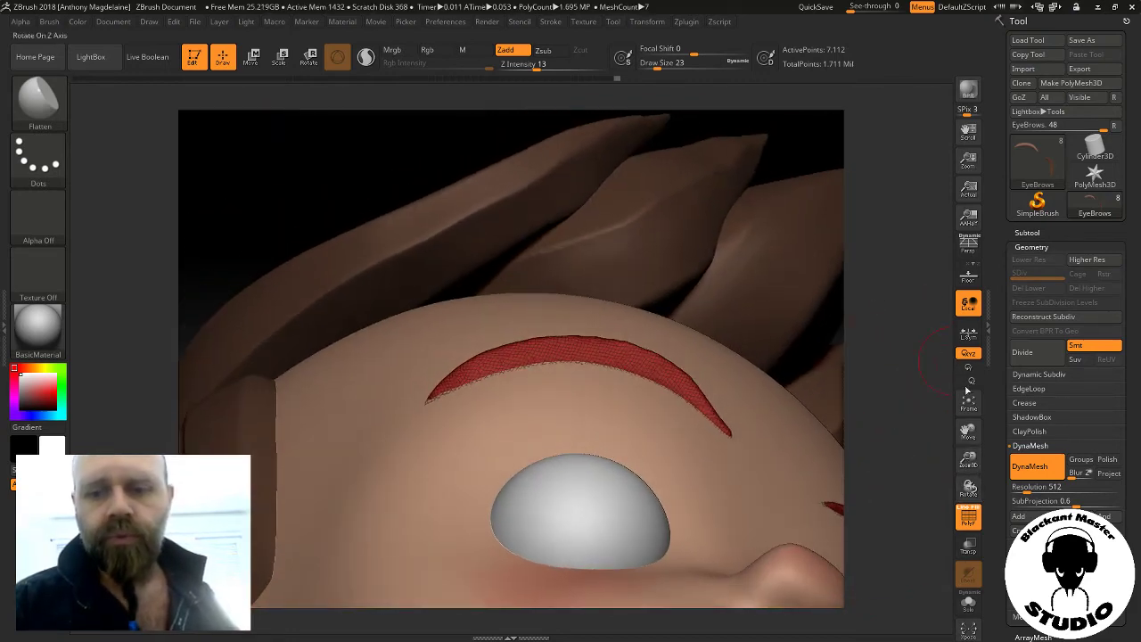
{"action": "left_click_drag", "start_coordinate": [969, 459], "coordinate": [945, 410]}
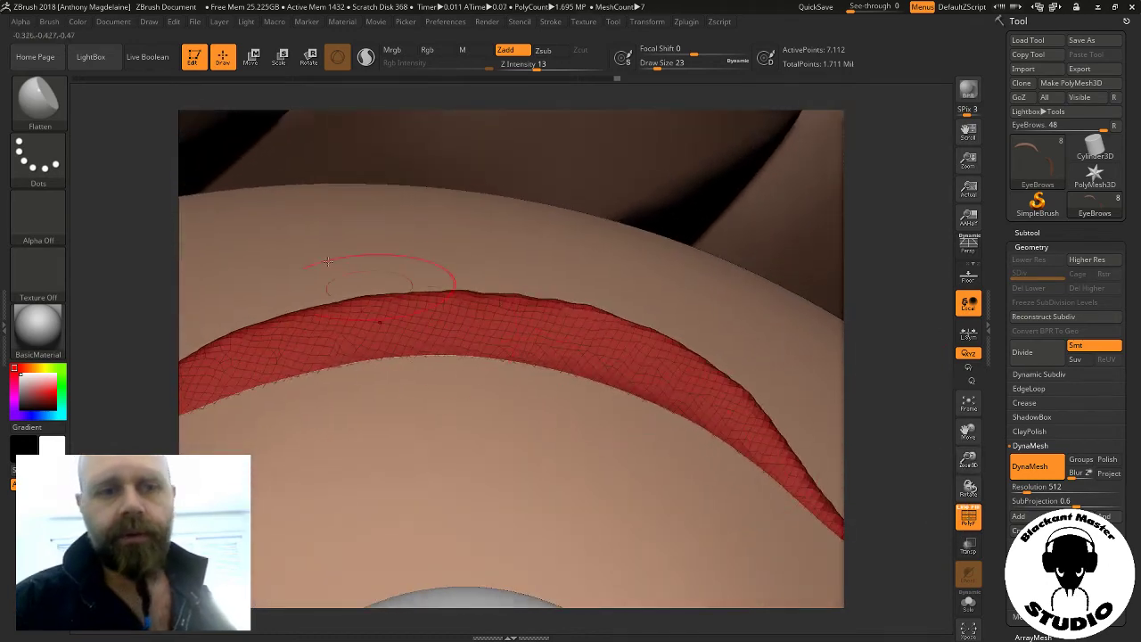
With the Move brush at size 11, pull a trial spike and wedge out of the eyebrow
{"action": "left_click", "coordinate": [49, 104]}
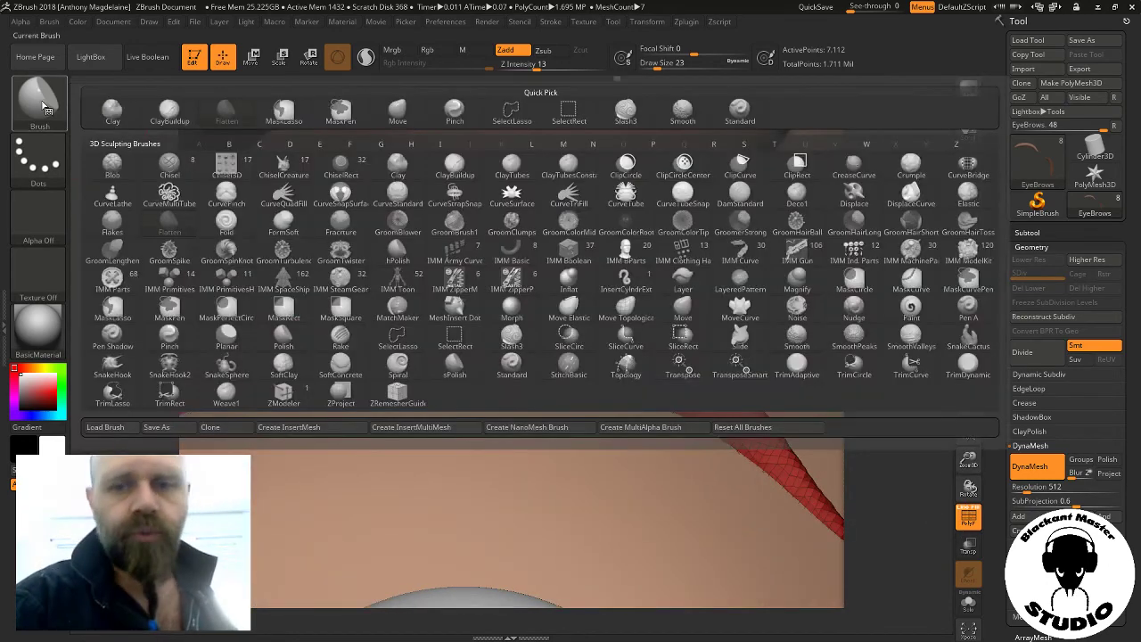
{"action": "left_click", "coordinate": [396, 109]}
{"action": "left_click_drag", "start_coordinate": [664, 62], "coordinate": [646, 62]}
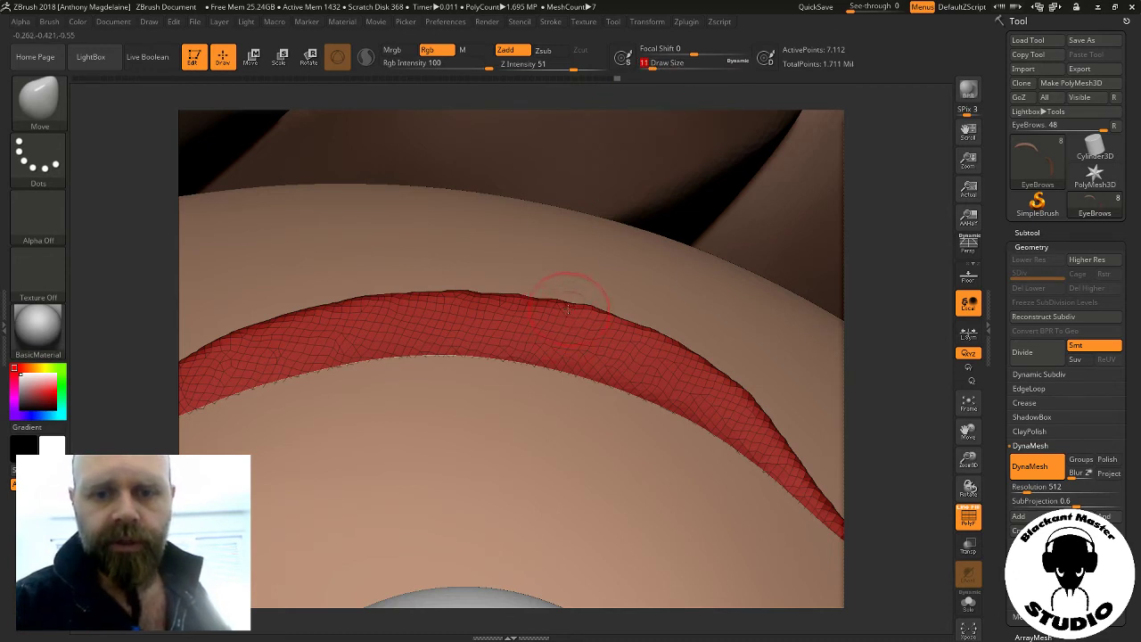
{"action": "left_click_drag", "start_coordinate": [568, 290], "coordinate": [572, 165]}
{"action": "left_click_drag", "start_coordinate": [567, 233], "coordinate": [303, 179]}
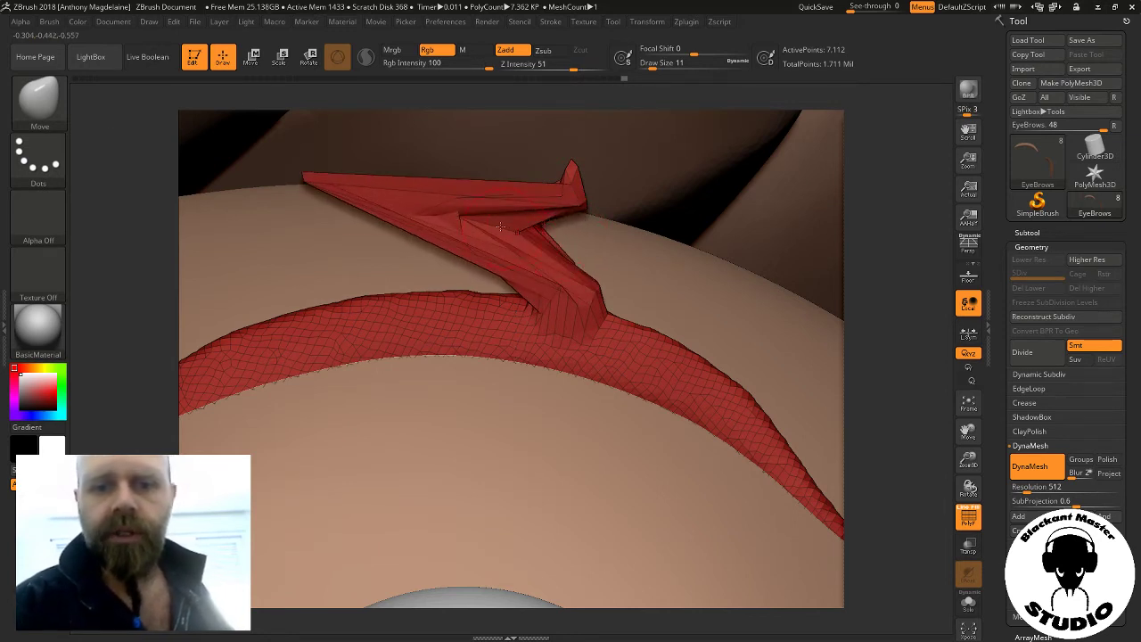
{"action": "left_click_drag", "start_coordinate": [497, 211], "coordinate": [656, 192]}
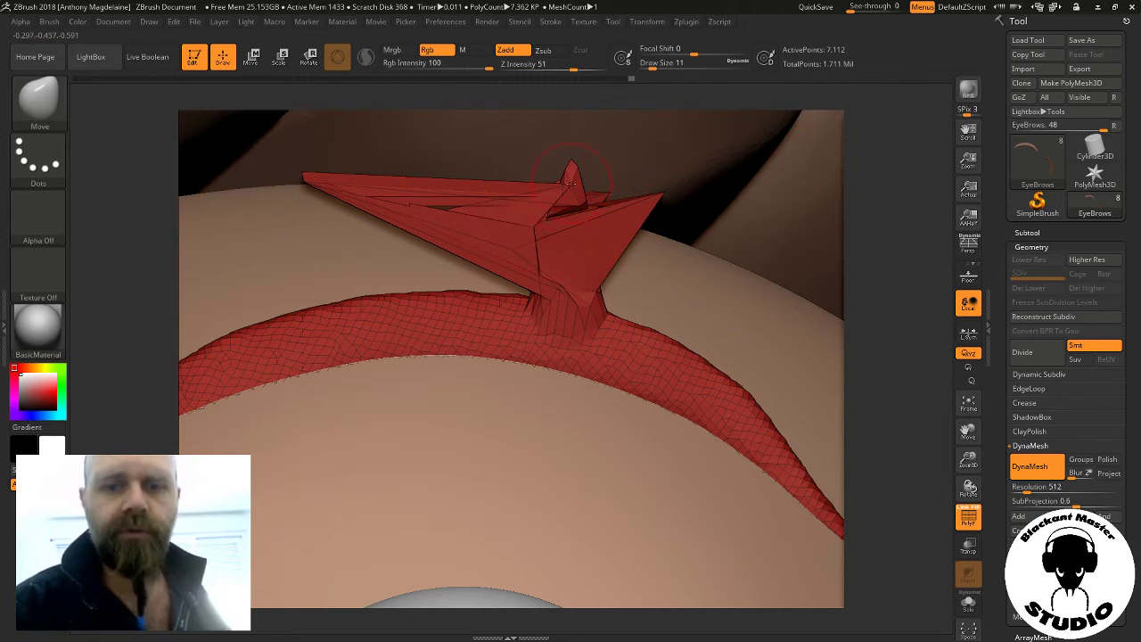
{"action": "left_click_drag", "start_coordinate": [570, 183], "coordinate": [486, 129]}
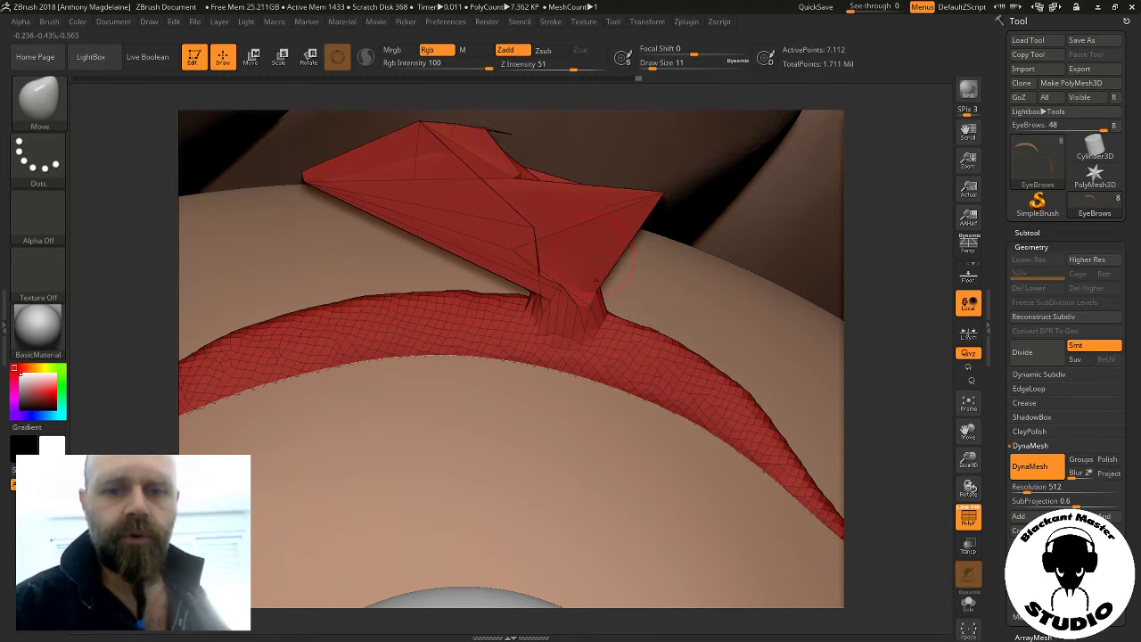
DynaMesh the wedge, then undo three times back to the original eyebrow
{"action": "left_click_drag", "start_coordinate": [861, 306], "coordinate": [846, 339], "text": "ctrl"}
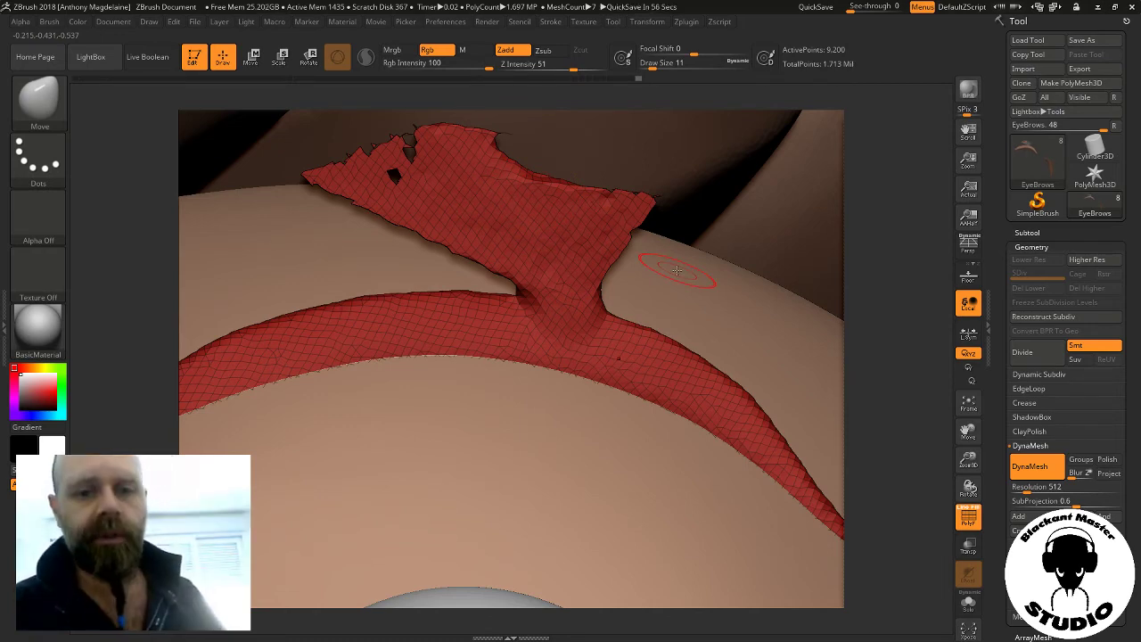
{"action": "key", "text": "ctrl+z"}
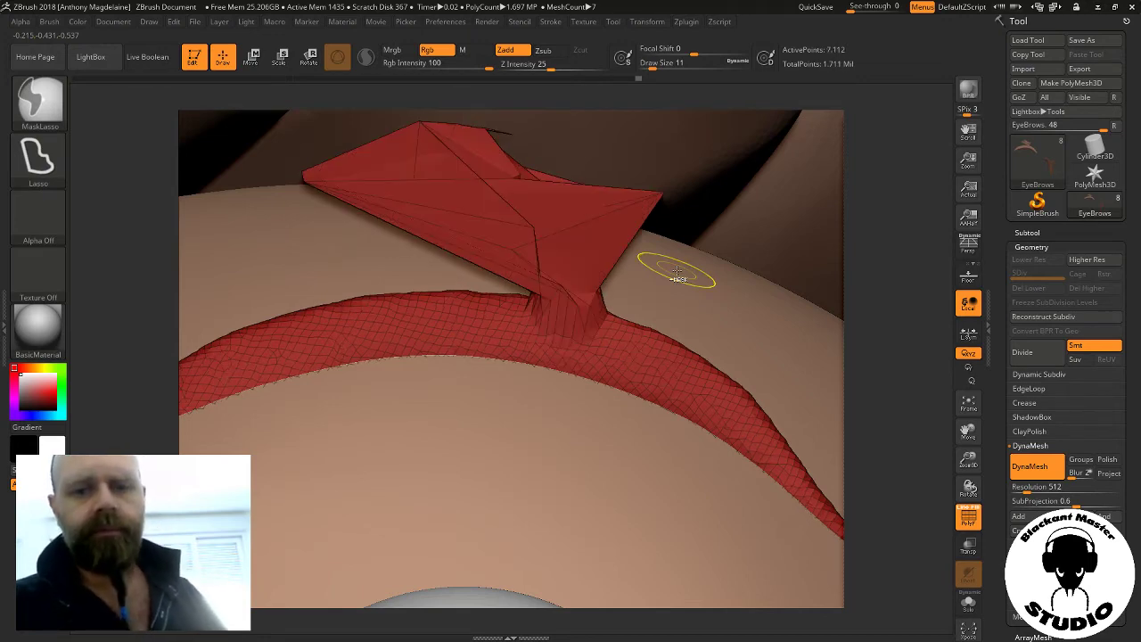
{"action": "key", "text": "ctrl+z"}
{"action": "key", "text": "ctrl+z"}
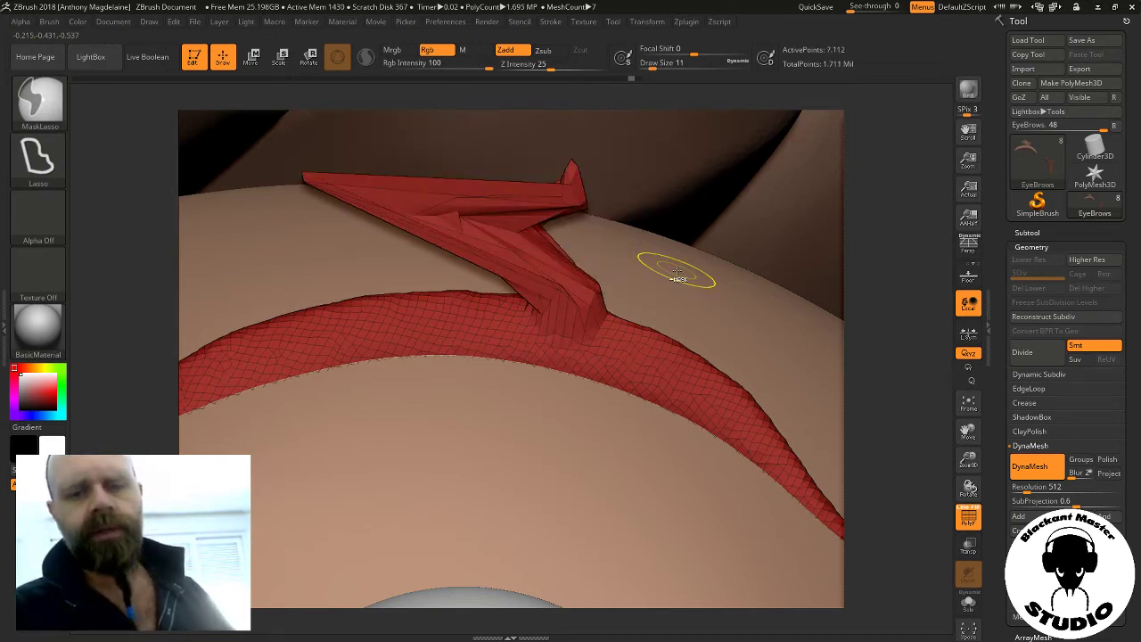
{"action": "key", "text": "ctrl+z"}
{"action": "key", "text": "ctrl+z"}
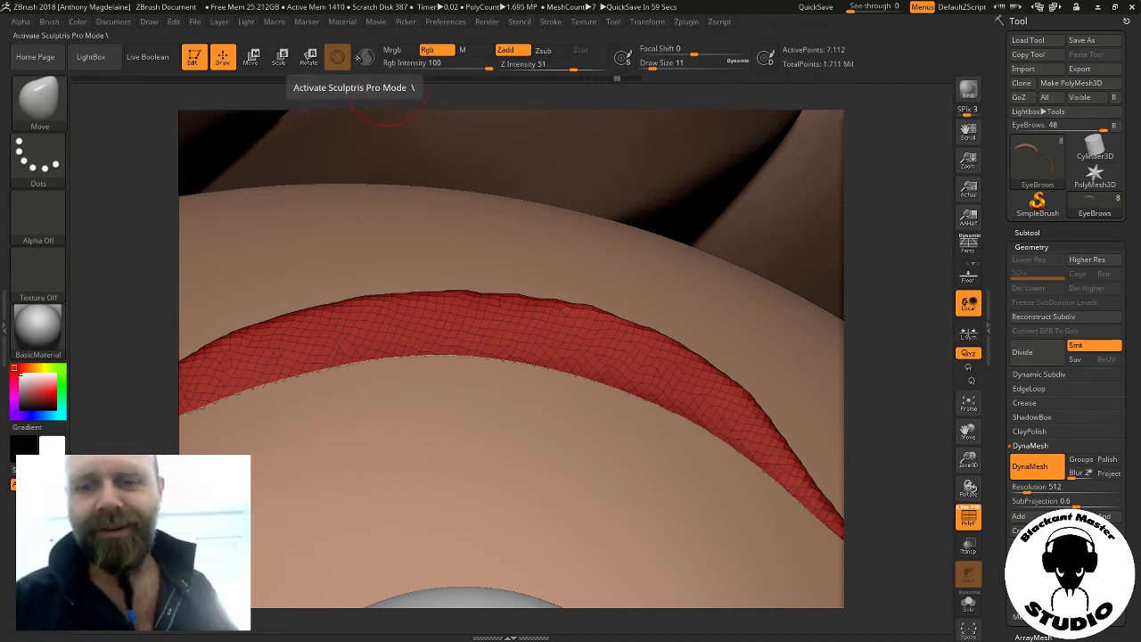
Turn off Polyframe and smooth the eyebrow's lower edge and tip
{"action": "mouse_move", "coordinate": [901, 374]}
{"action": "left_mouse_down"}
{"action": "mouse_move", "coordinate": [906, 460]}
{"action": "mouse_move", "coordinate": [887, 438]}
{"action": "left_mouse_up"}
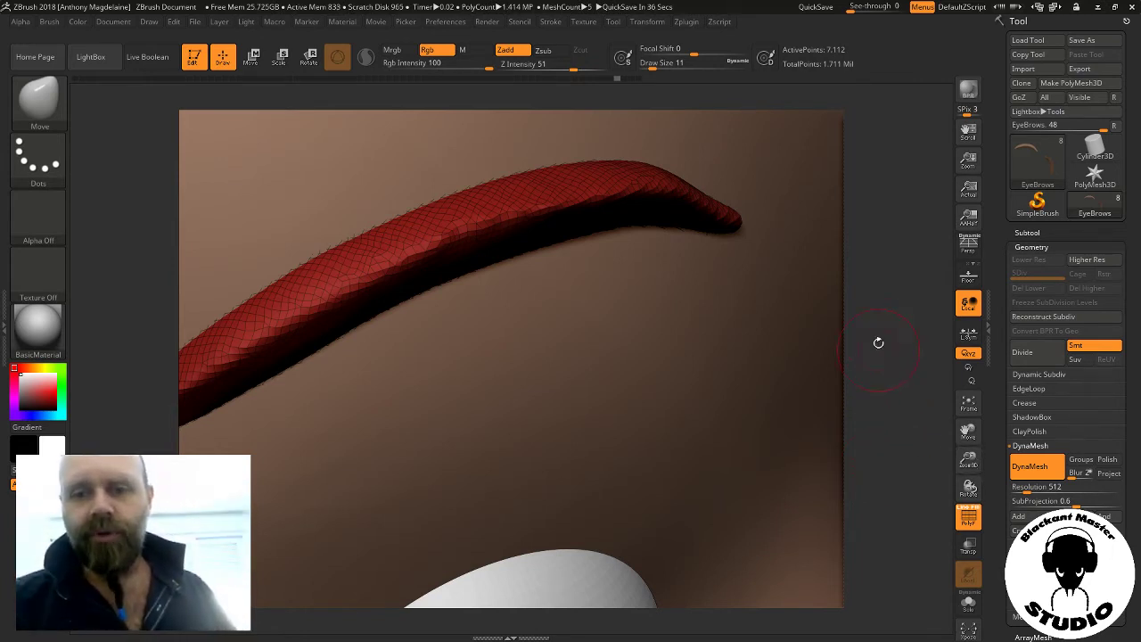
{"action": "mouse_move", "coordinate": [879, 339]}
{"action": "left_mouse_down"}
{"action": "mouse_move", "coordinate": [911, 332]}
{"action": "mouse_move", "coordinate": [671, 422]}
{"action": "mouse_move", "coordinate": [678, 315]}
{"action": "left_mouse_up"}
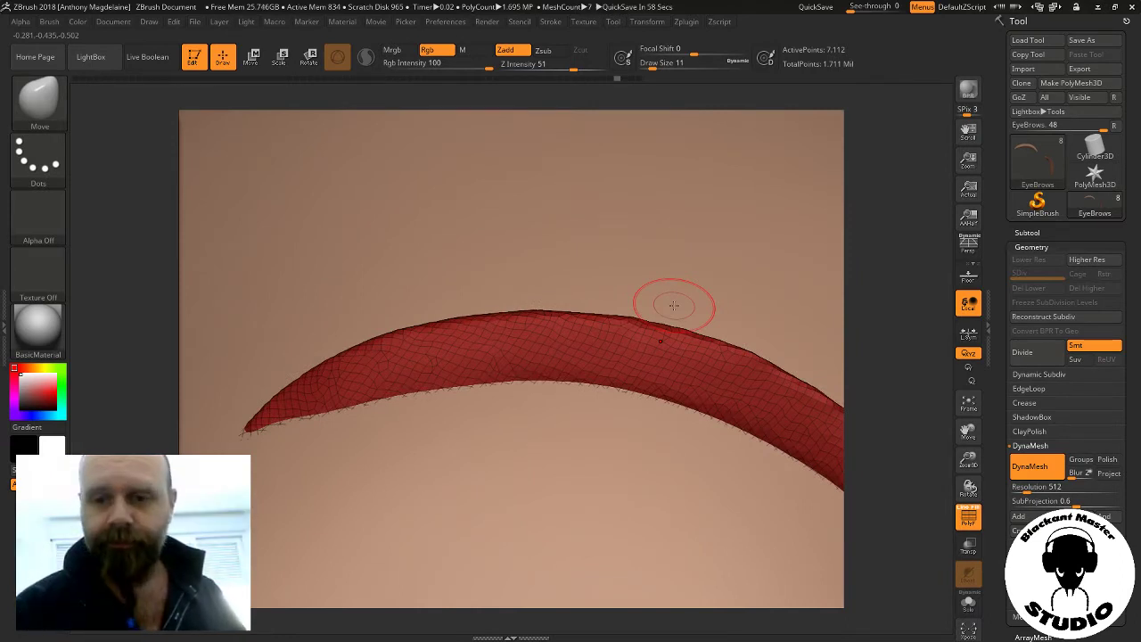
{"action": "left_click", "coordinate": [969, 517]}
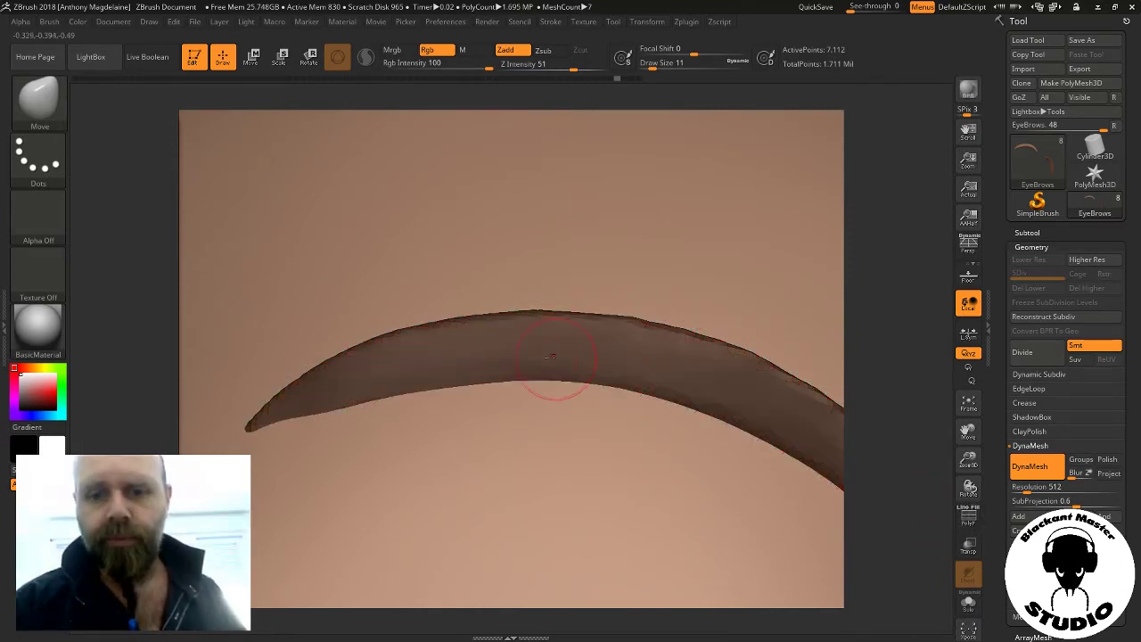
{"action": "left_click_drag", "start_coordinate": [652, 382], "coordinate": [487, 371], "text": "shift"}
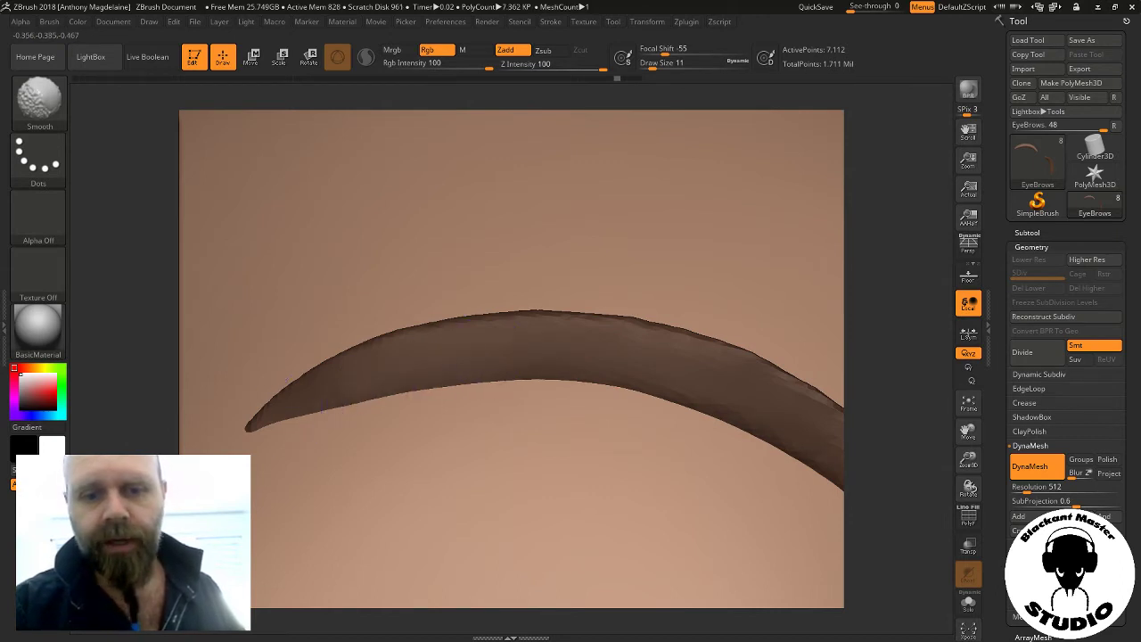
{"action": "mouse_move", "coordinate": [288, 408]}
{"action": "left_mouse_down", "text": "shift"}
{"action": "mouse_move", "coordinate": [339, 392]}
{"action": "mouse_move", "coordinate": [246, 443]}
{"action": "left_mouse_up", "text": "shift"}
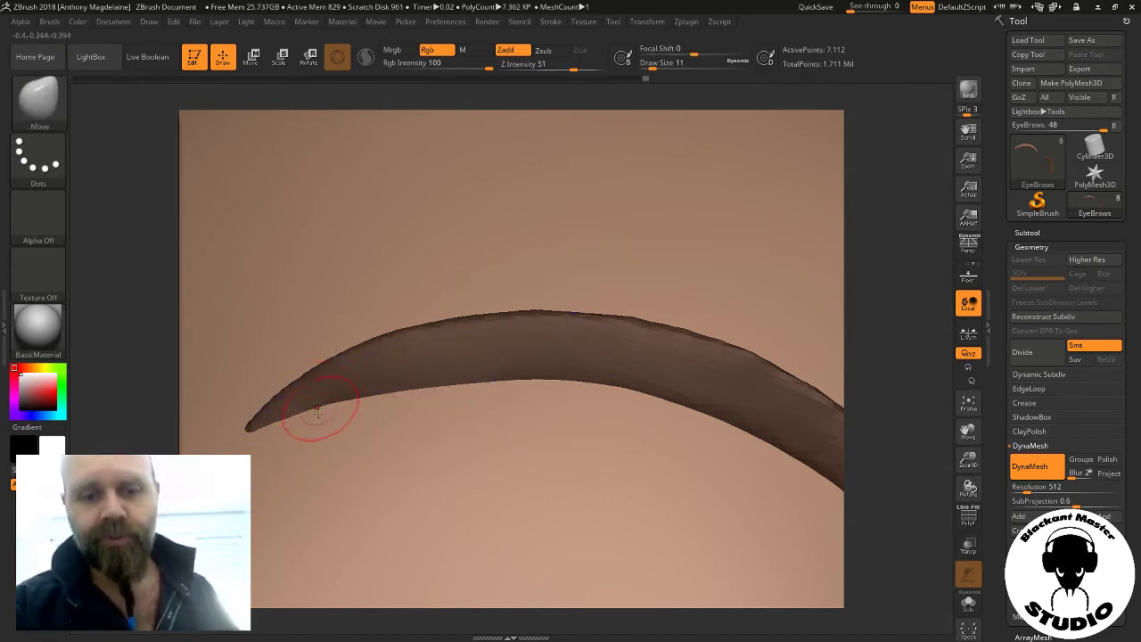
{"action": "left_click", "coordinate": [52, 107]}
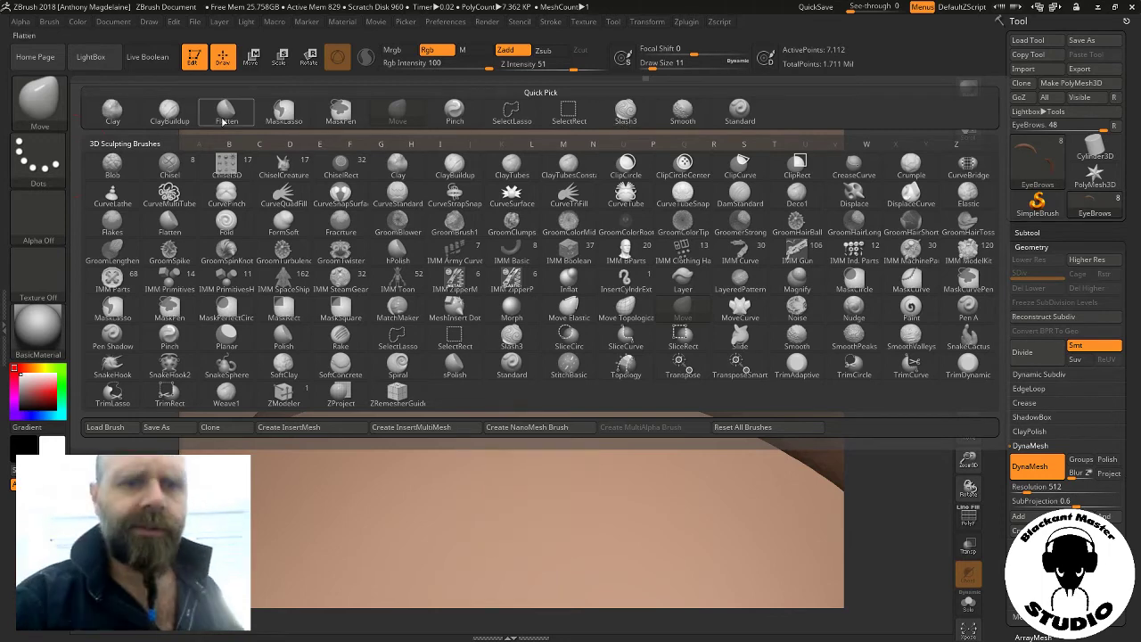
With the Flatten brush, flatten the eyebrow's left tip and smooth its upper edge
{"action": "left_click", "coordinate": [227, 116]}
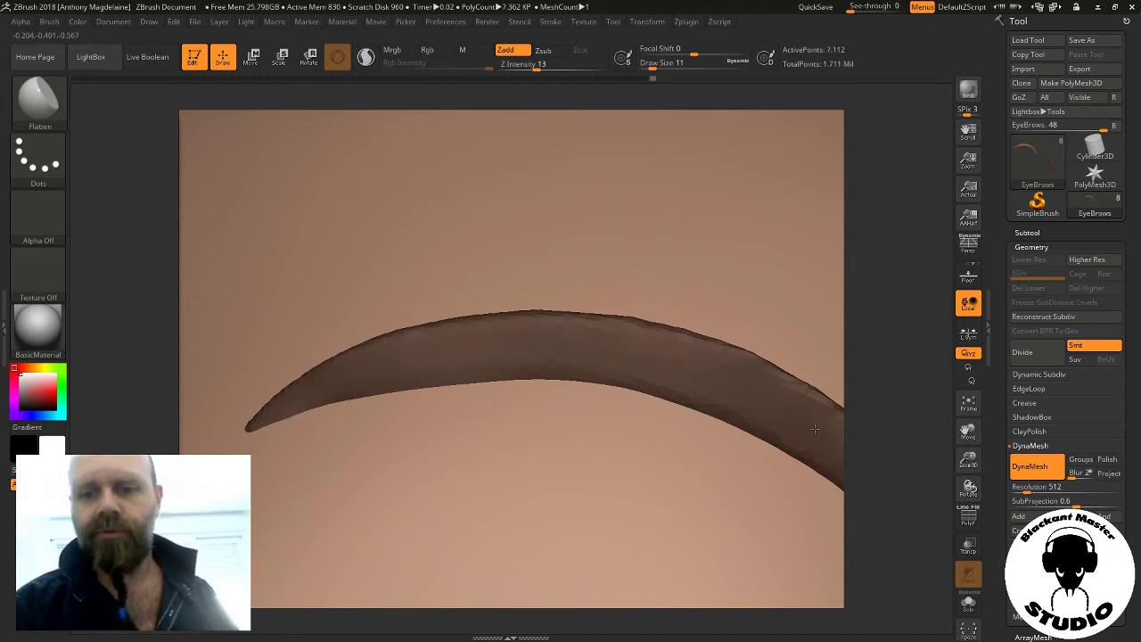
{"action": "left_click", "coordinate": [255, 421]}
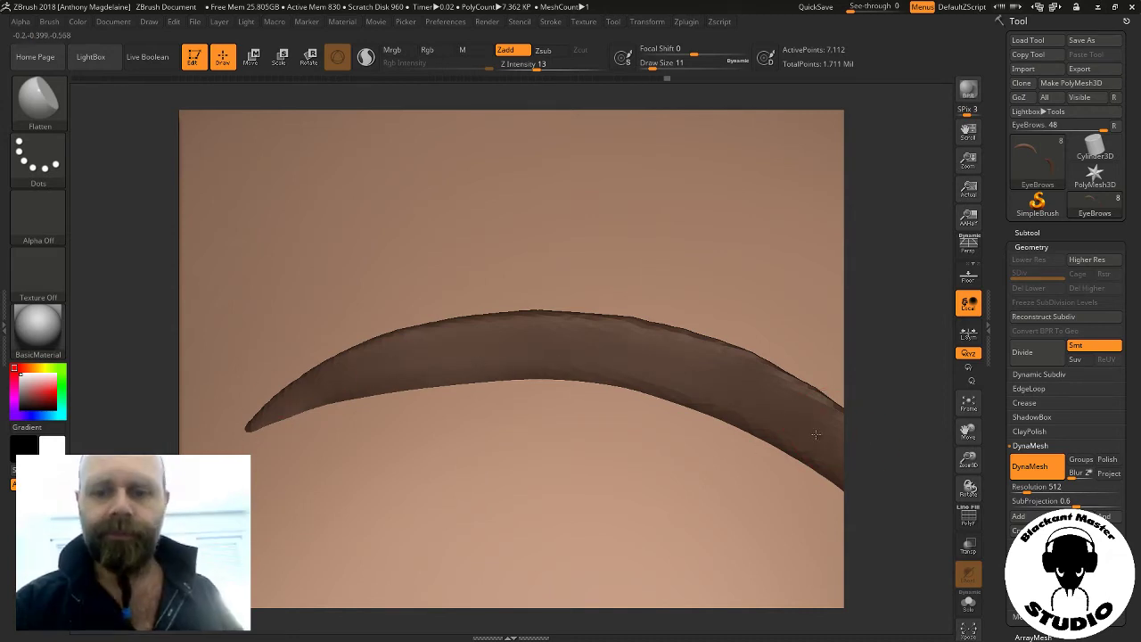
{"action": "mouse_move", "coordinate": [915, 301]}
{"action": "left_mouse_down"}
{"action": "mouse_move", "coordinate": [911, 456]}
{"action": "mouse_move", "coordinate": [835, 434]}
{"action": "mouse_move", "coordinate": [854, 381]}
{"action": "mouse_move", "coordinate": [841, 382]}
{"action": "left_mouse_up"}
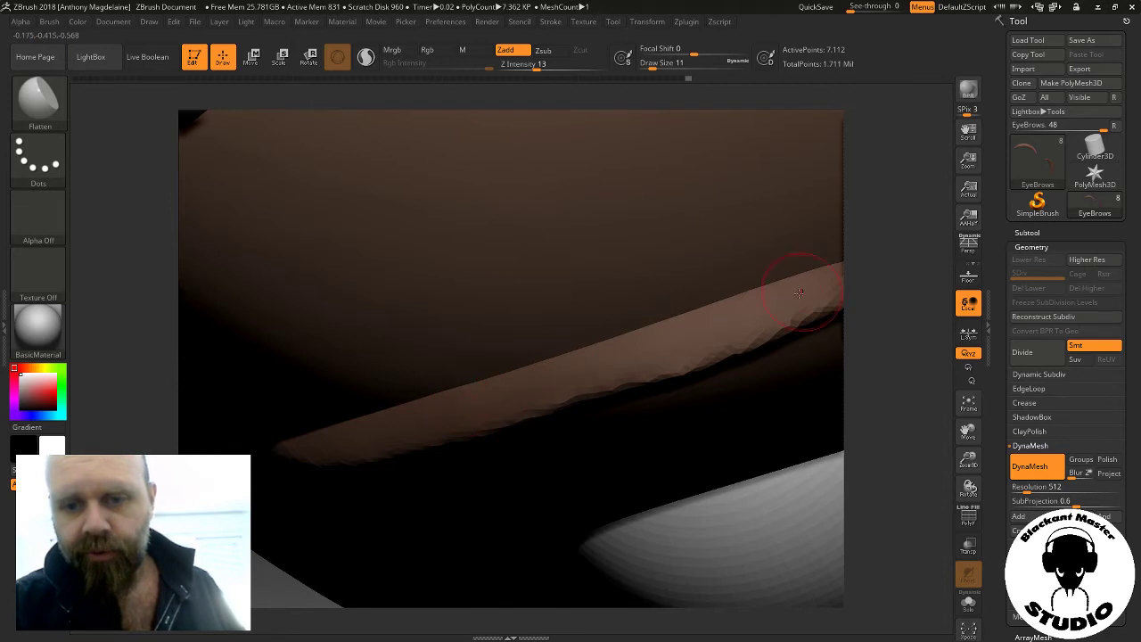
{"action": "mouse_move", "coordinate": [889, 354]}
{"action": "left_mouse_down"}
{"action": "mouse_move", "coordinate": [877, 230]}
{"action": "mouse_move", "coordinate": [875, 244]}
{"action": "mouse_move", "coordinate": [828, 198]}
{"action": "left_mouse_up"}
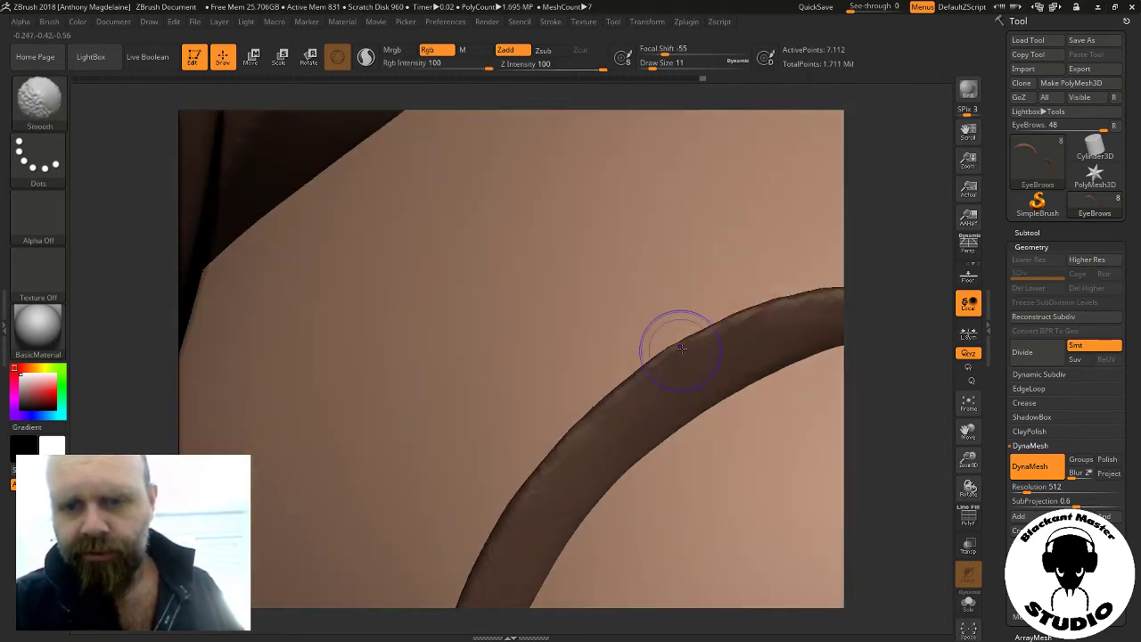
{"action": "left_click_drag", "start_coordinate": [678, 333], "coordinate": [783, 296], "text": "shift"}
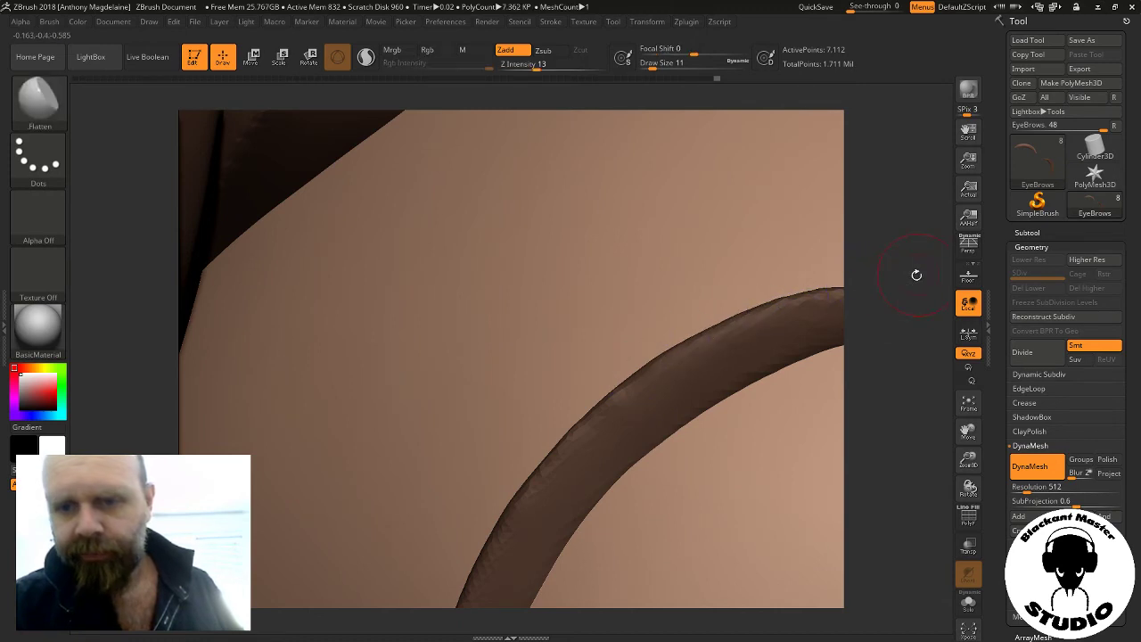
{"action": "mouse_move", "coordinate": [914, 272]}
{"action": "left_mouse_down"}
{"action": "mouse_move", "coordinate": [895, 395]}
{"action": "mouse_move", "coordinate": [880, 278]}
{"action": "mouse_move", "coordinate": [691, 350]}
{"action": "left_mouse_up"}
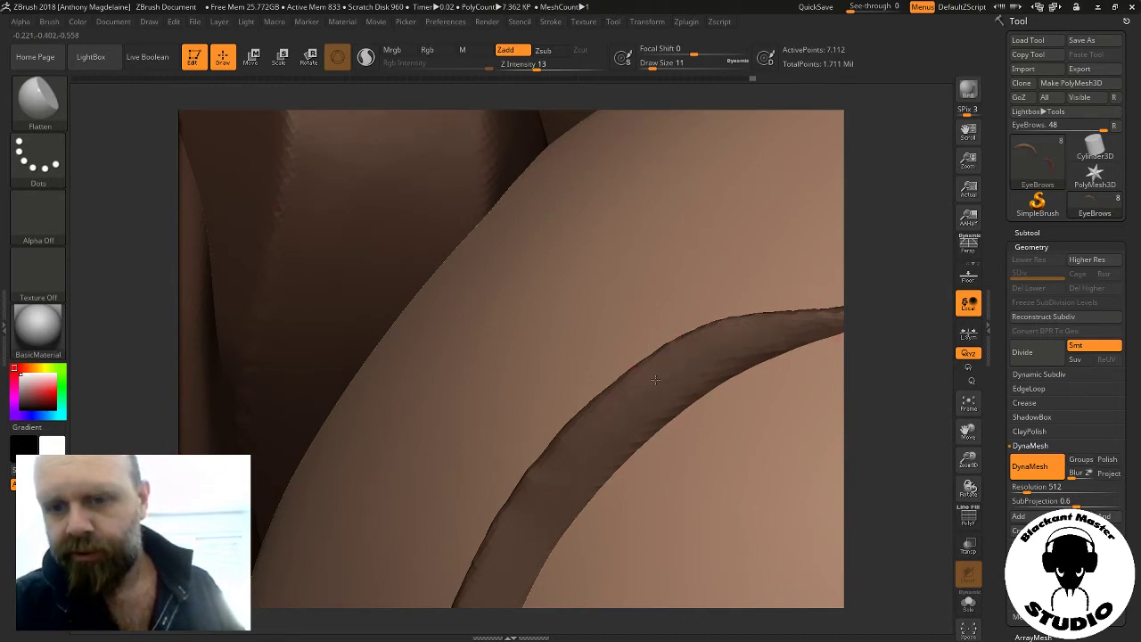
{"action": "mouse_move", "coordinate": [901, 305]}
{"action": "left_mouse_down"}
{"action": "mouse_move", "coordinate": [891, 389]}
{"action": "mouse_move", "coordinate": [636, 357]}
{"action": "left_mouse_up"}
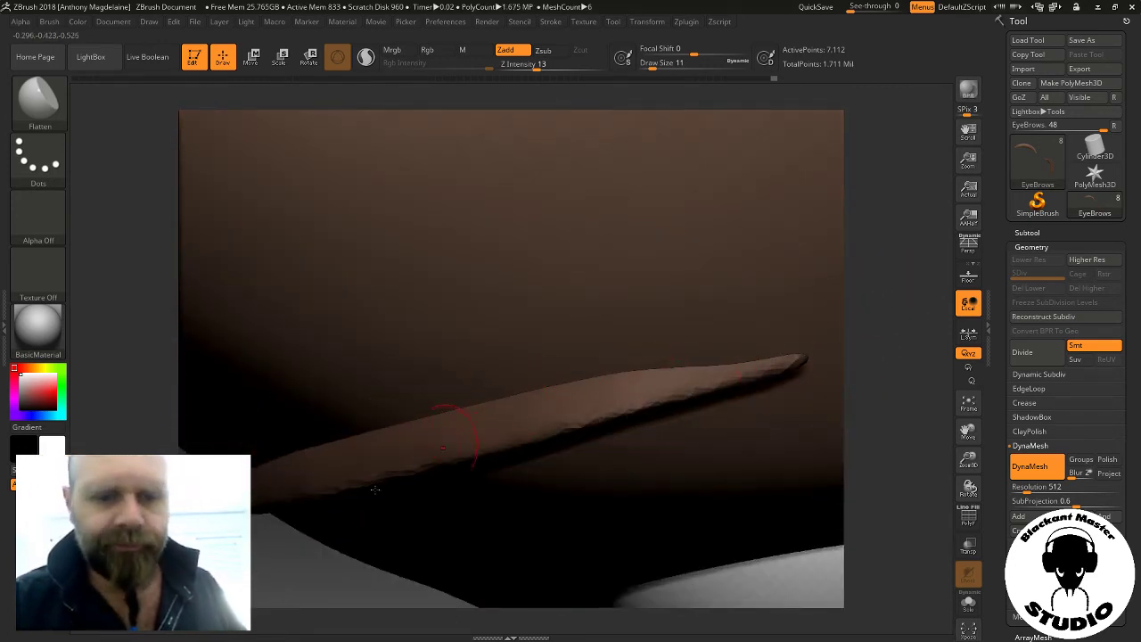
{"action": "mouse_move", "coordinate": [968, 461]}
{"action": "left_mouse_down"}
{"action": "mouse_move", "coordinate": [881, 460]}
{"action": "mouse_move", "coordinate": [926, 319]}
{"action": "mouse_move", "coordinate": [855, 365]}
{"action": "left_mouse_up"}
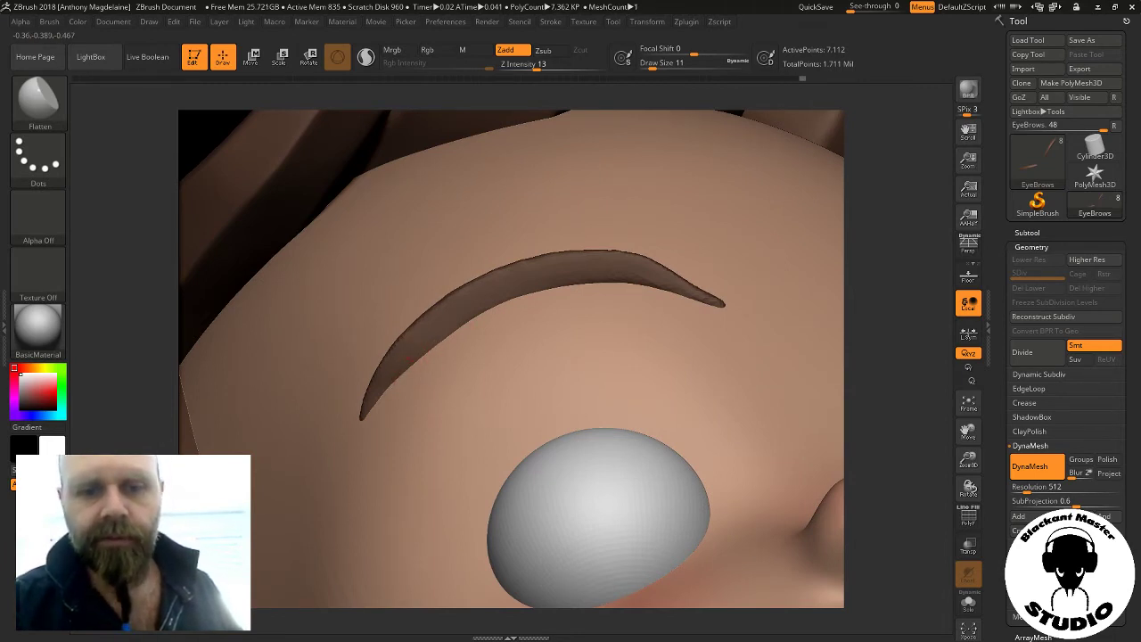
{"action": "mouse_move", "coordinate": [891, 224]}
{"action": "left_mouse_down"}
{"action": "mouse_move", "coordinate": [948, 313]}
{"action": "mouse_move", "coordinate": [945, 288]}
{"action": "left_mouse_up"}
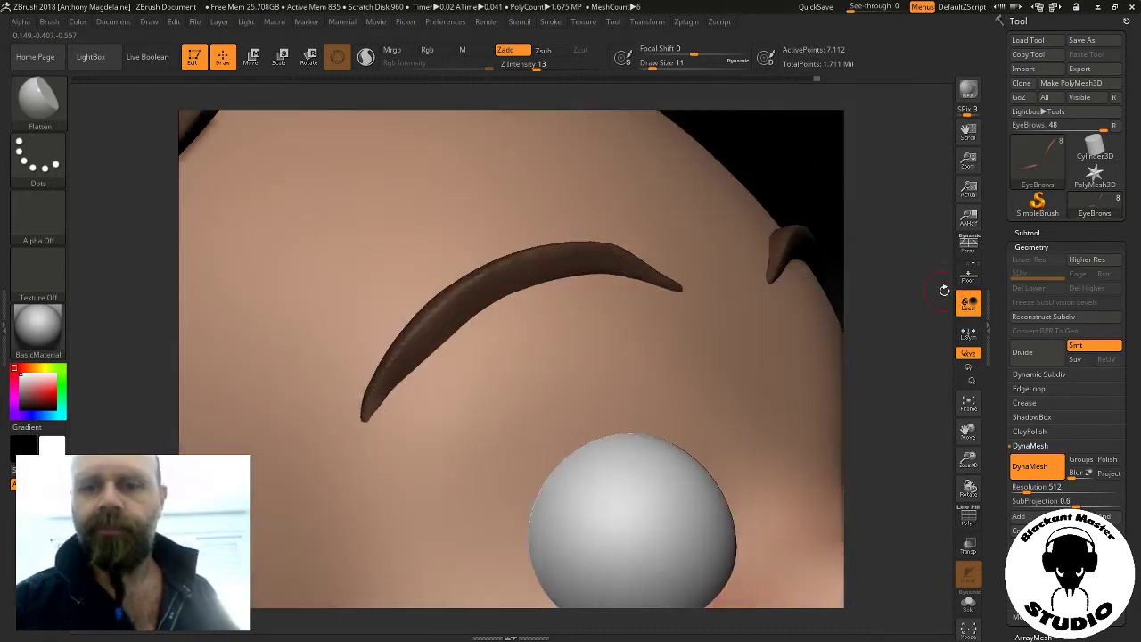
{"action": "left_click", "coordinate": [968, 401]}
{"action": "mouse_move", "coordinate": [888, 422]}
{"action": "left_mouse_down"}
{"action": "mouse_move", "coordinate": [772, 403]}
{"action": "mouse_move", "coordinate": [770, 444]}
{"action": "mouse_move", "coordinate": [749, 463]}
{"action": "mouse_move", "coordinate": [740, 456]}
{"action": "left_mouse_up"}
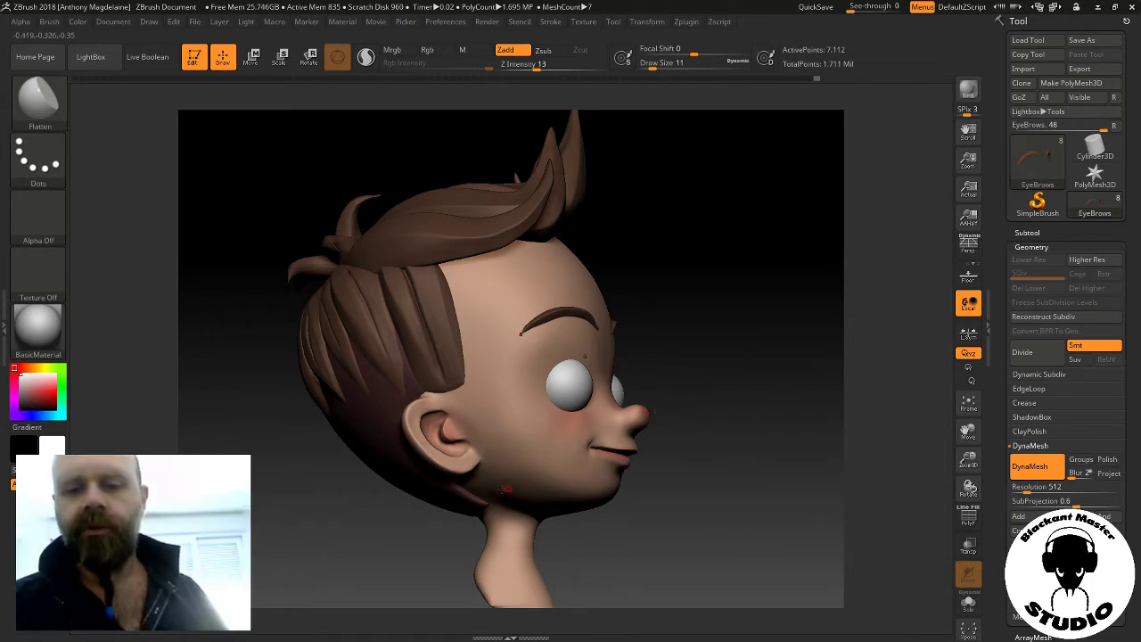
{"action": "right_click_drag", "start_coordinate": [471, 506], "coordinate": [429, 470]}
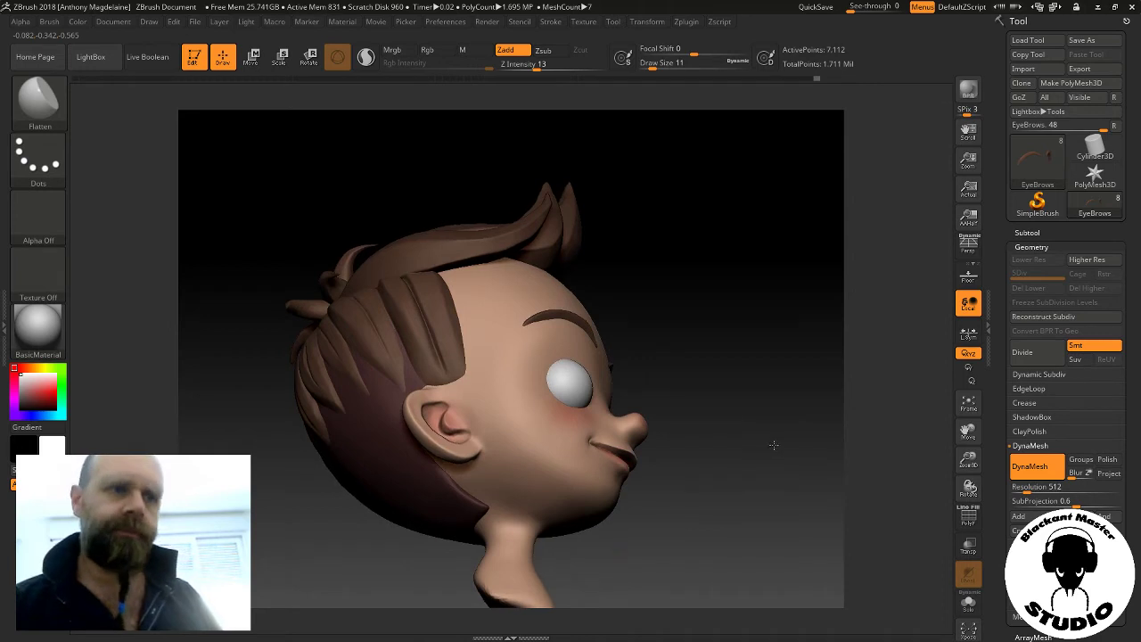
{"action": "left_click_drag", "start_coordinate": [609, 555], "coordinate": [772, 543]}
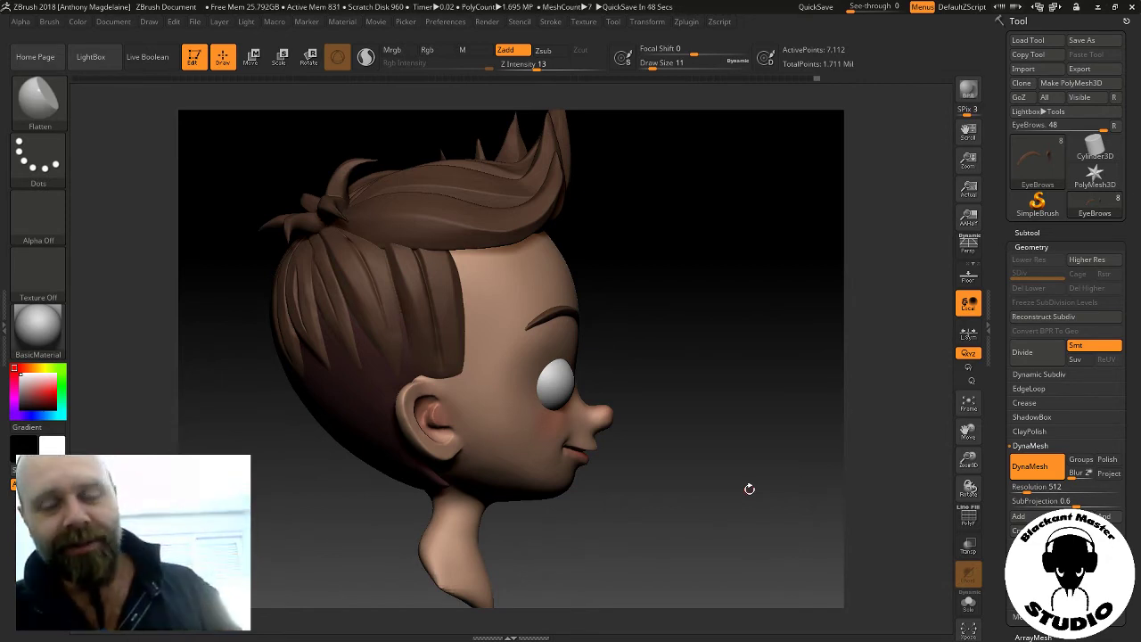
{"action": "left_click_drag", "start_coordinate": [775, 400], "coordinate": [733, 408]}
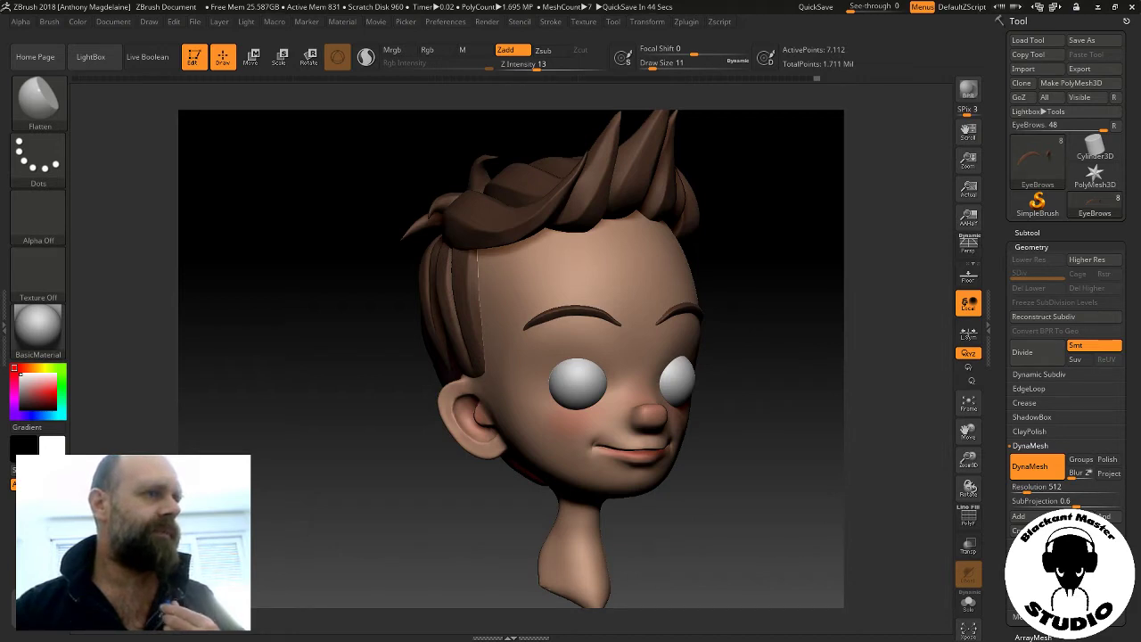
{"action": "key", "text": "alt+Tab"}
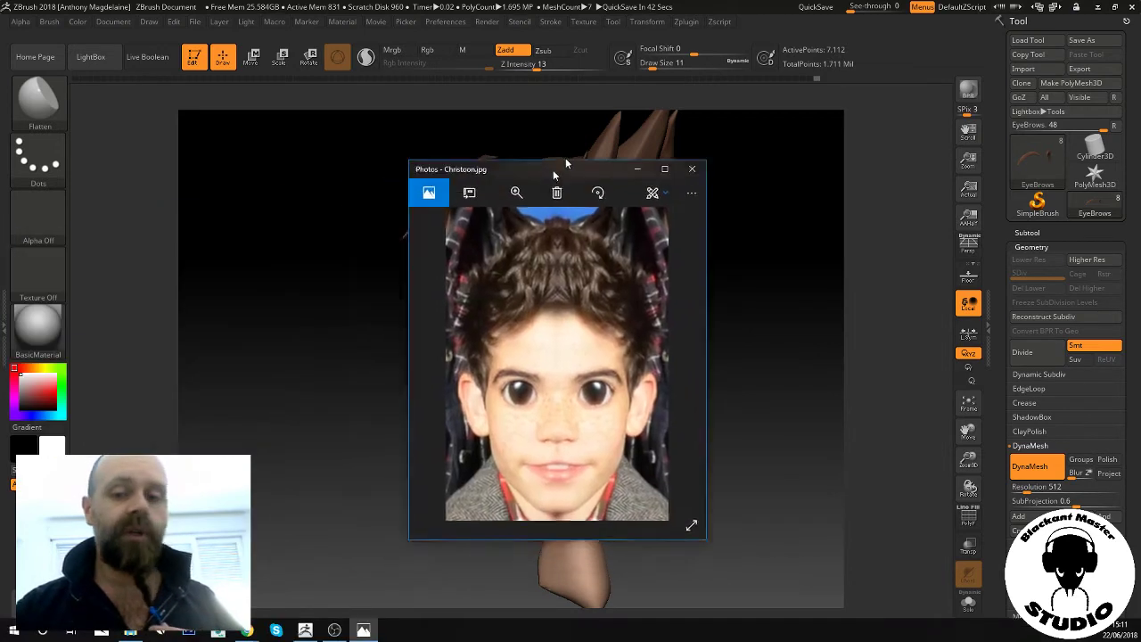
{"action": "left_click_drag", "start_coordinate": [553, 169], "coordinate": [285, 172]}
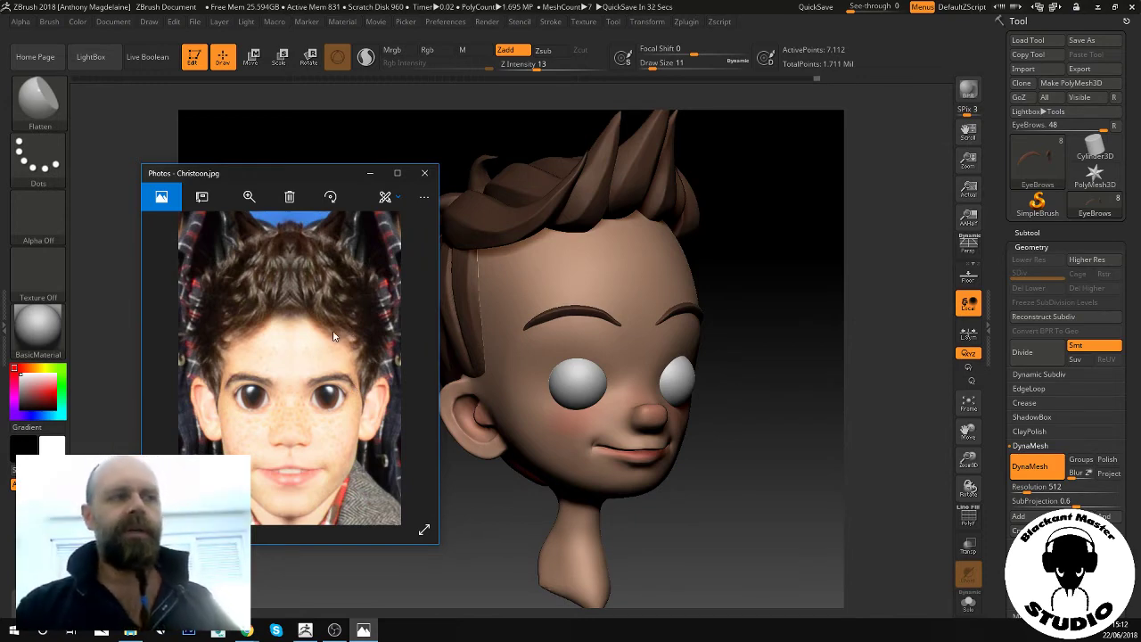
{"action": "left_click", "coordinate": [427, 175]}
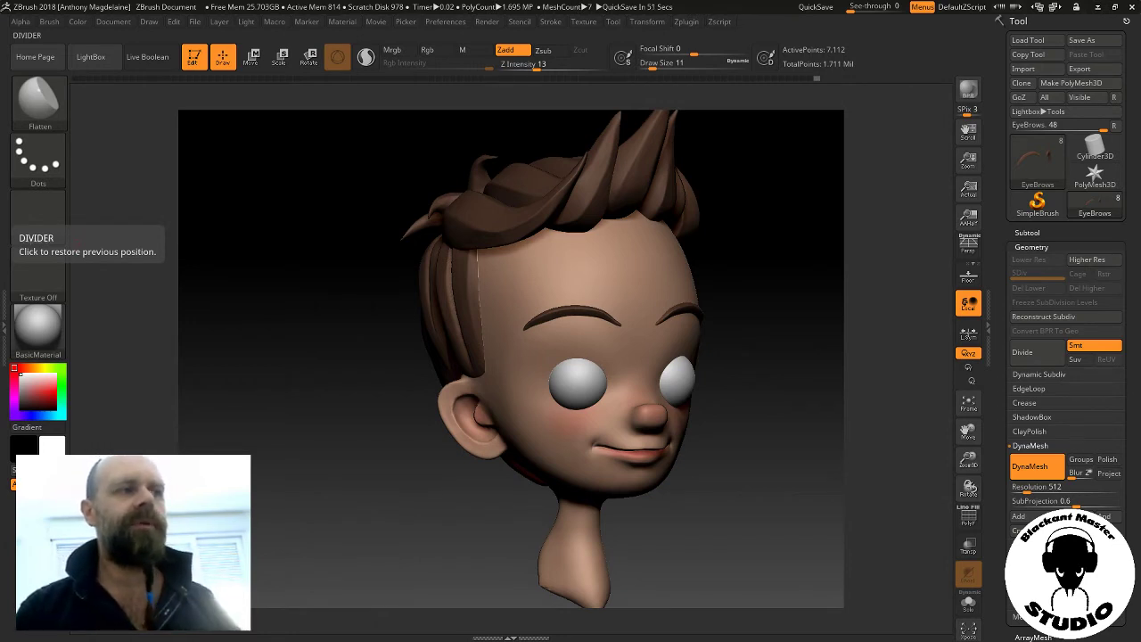
Frame the face, jaw and ear, raise draw size to 59, and expand the Subtool list
{"action": "left_click_drag", "start_coordinate": [293, 315], "coordinate": [337, 305]}
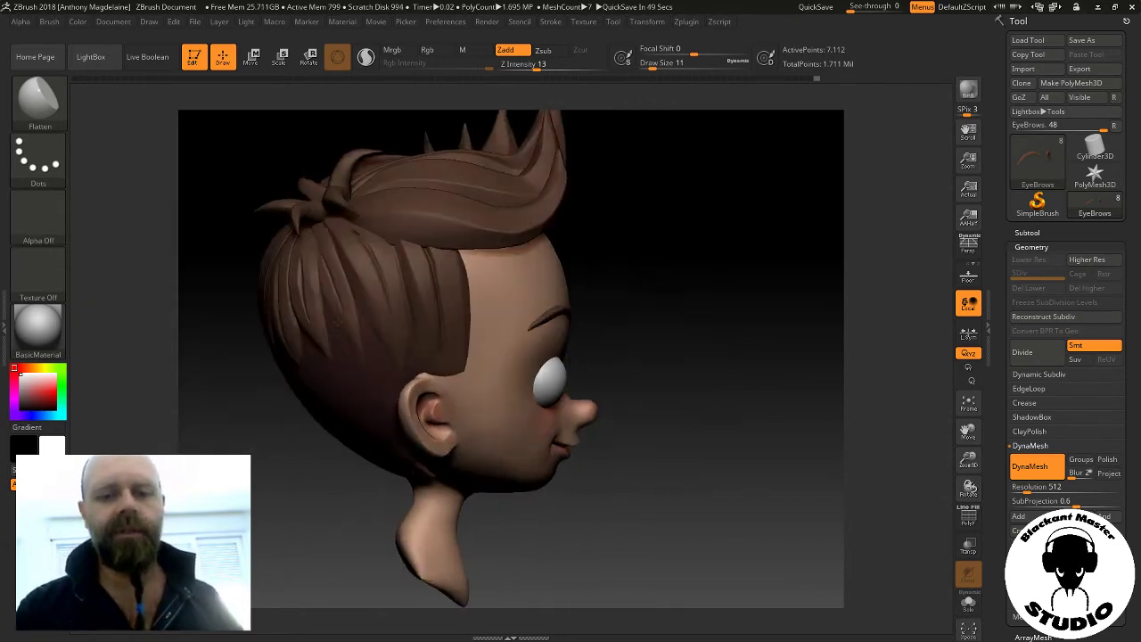
{"action": "left_click_drag", "start_coordinate": [658, 322], "coordinate": [594, 316]}
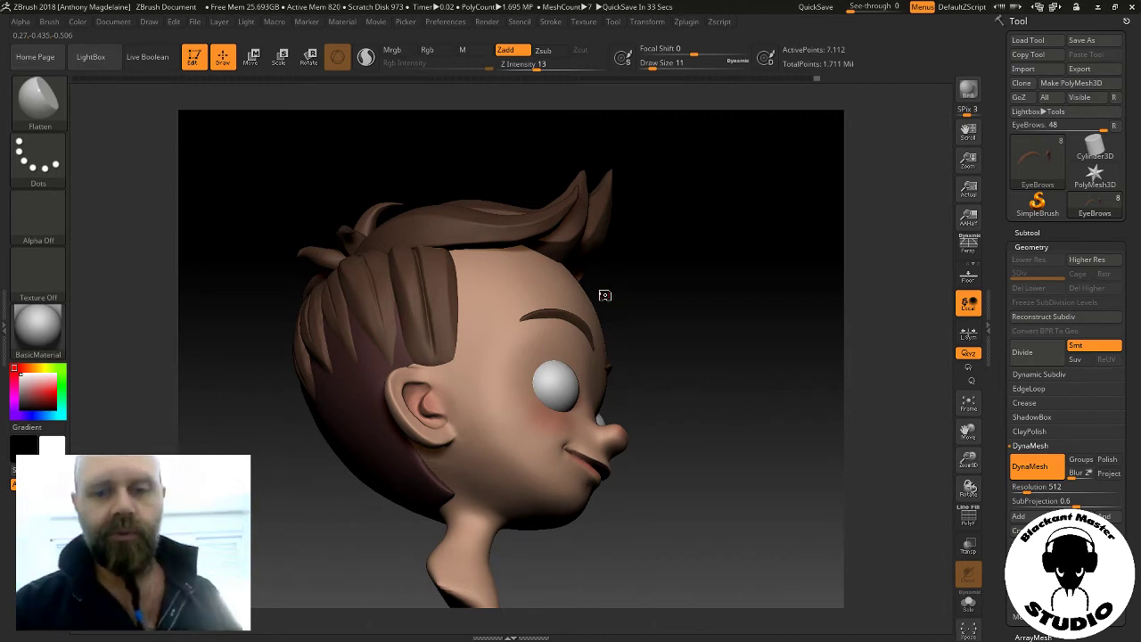
{"action": "mouse_move", "coordinate": [743, 395]}
{"action": "left_mouse_down"}
{"action": "mouse_move", "coordinate": [733, 395]}
{"action": "mouse_move", "coordinate": [733, 440]}
{"action": "mouse_move", "coordinate": [736, 415]}
{"action": "left_mouse_up"}
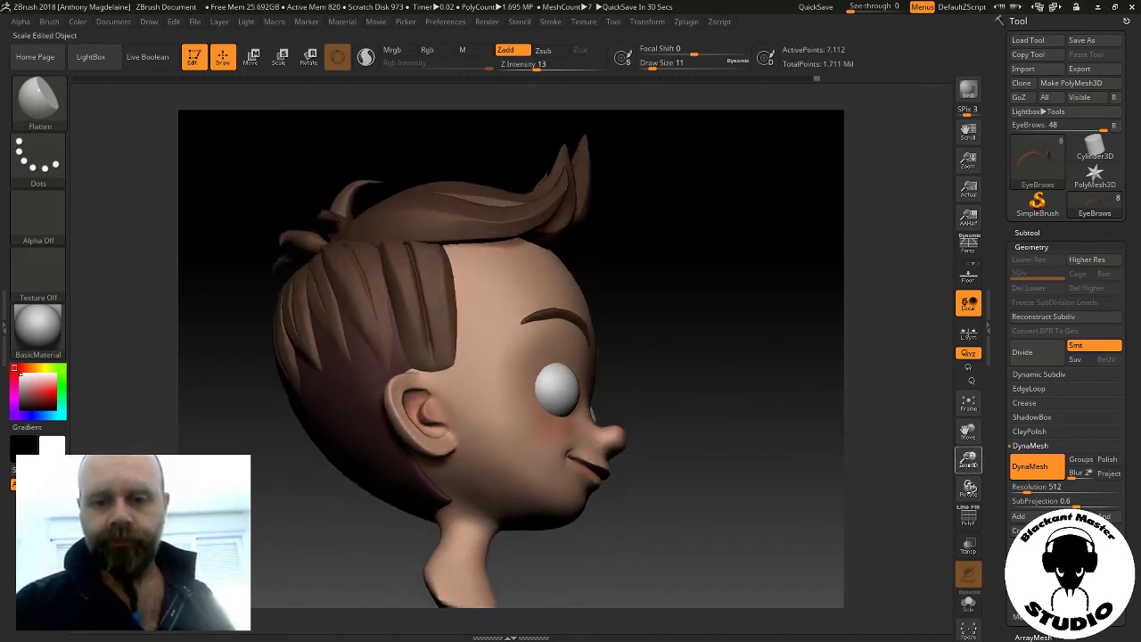
{"action": "left_click_drag", "start_coordinate": [968, 459], "coordinate": [942, 533]}
{"action": "left_click_drag", "start_coordinate": [968, 430], "coordinate": [937, 302]}
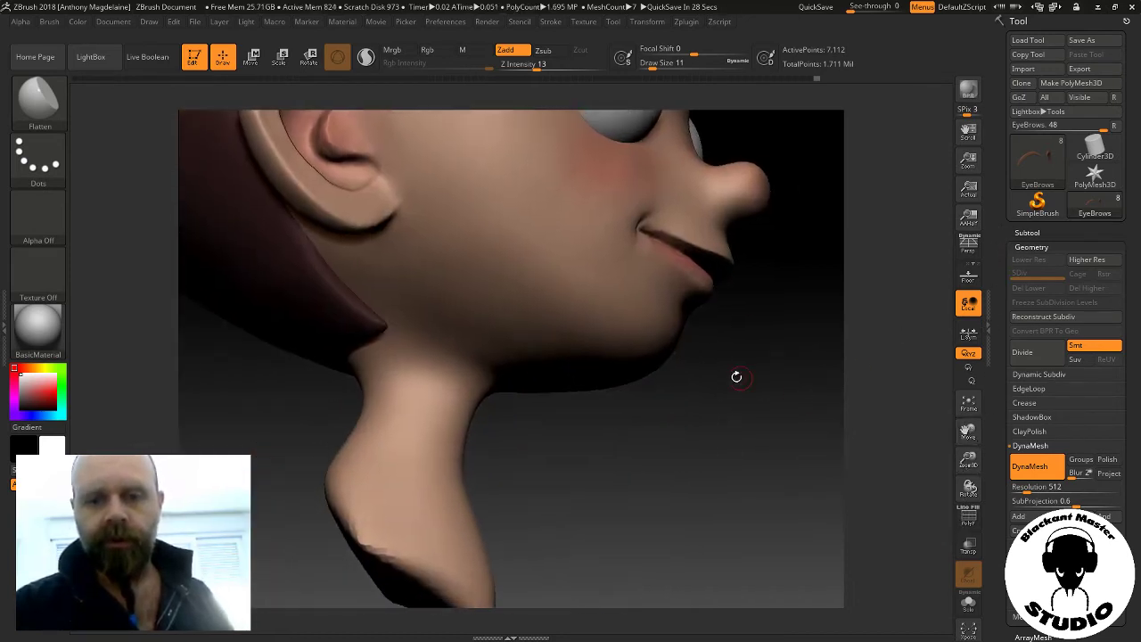
{"action": "mouse_move", "coordinate": [736, 377]}
{"action": "left_mouse_down", "text": "alt"}
{"action": "mouse_move", "coordinate": [744, 494]}
{"action": "mouse_move", "coordinate": [753, 482]}
{"action": "mouse_move", "coordinate": [746, 520]}
{"action": "left_mouse_up", "text": "alt"}
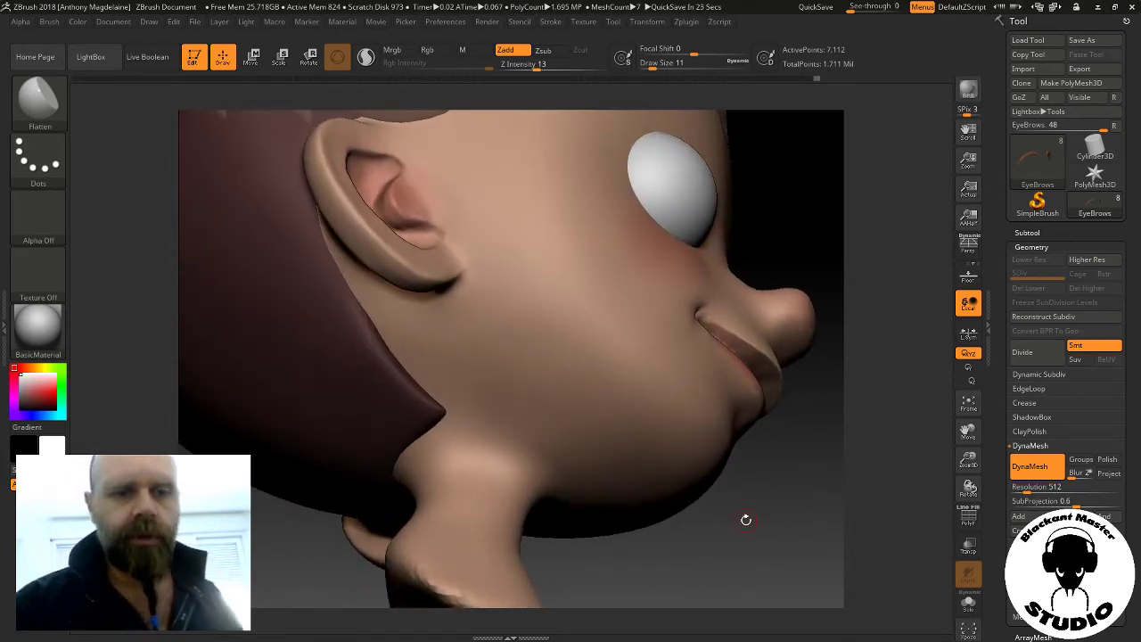
{"action": "mouse_move", "coordinate": [655, 62]}
{"action": "left_mouse_down"}
{"action": "mouse_move", "coordinate": [644, 63]}
{"action": "mouse_move", "coordinate": [694, 63]}
{"action": "left_mouse_up"}
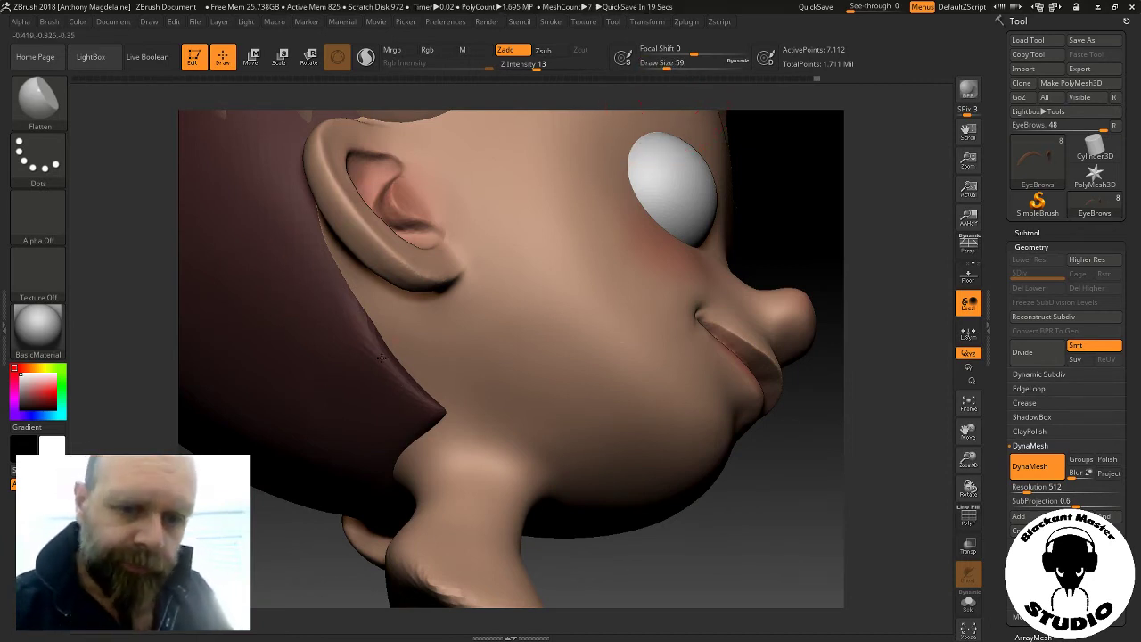
{"action": "left_click", "coordinate": [1030, 232]}
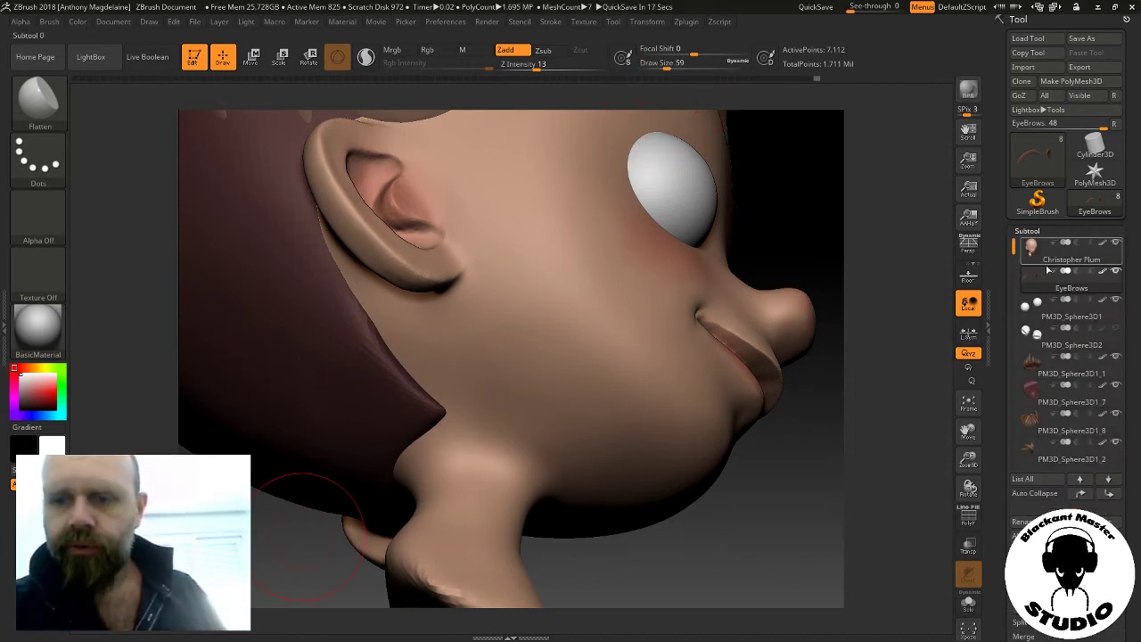
Select the PM3D_Sphere3D1_7 hair subtool and undo two trial strokes on its edge
{"action": "left_click", "coordinate": [1070, 397]}
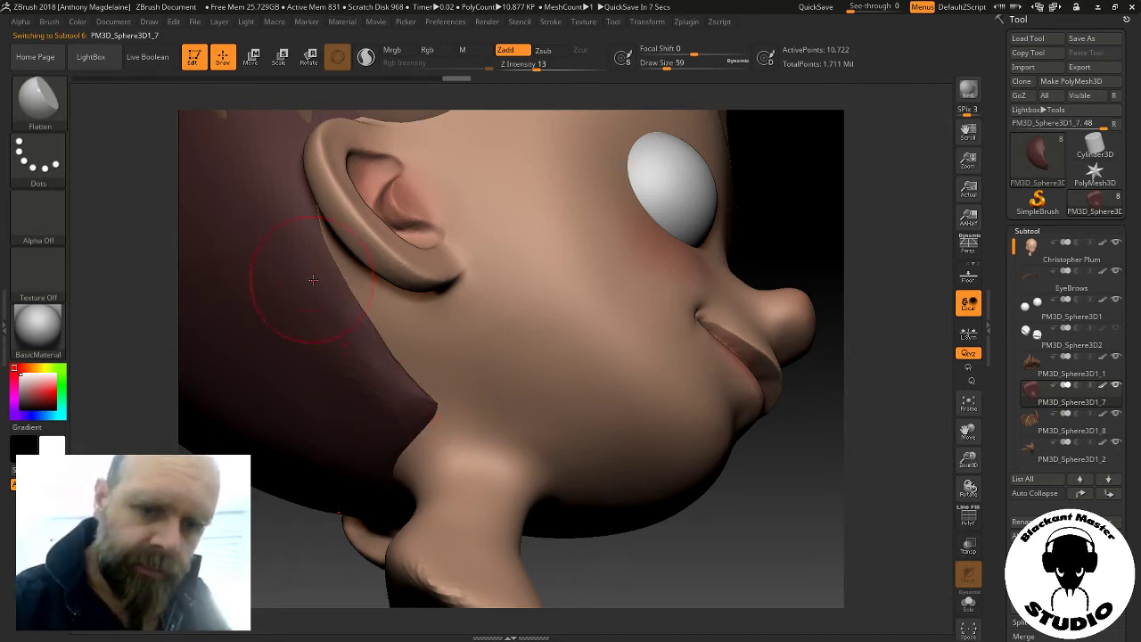
{"action": "left_click_drag", "start_coordinate": [397, 419], "coordinate": [405, 407]}
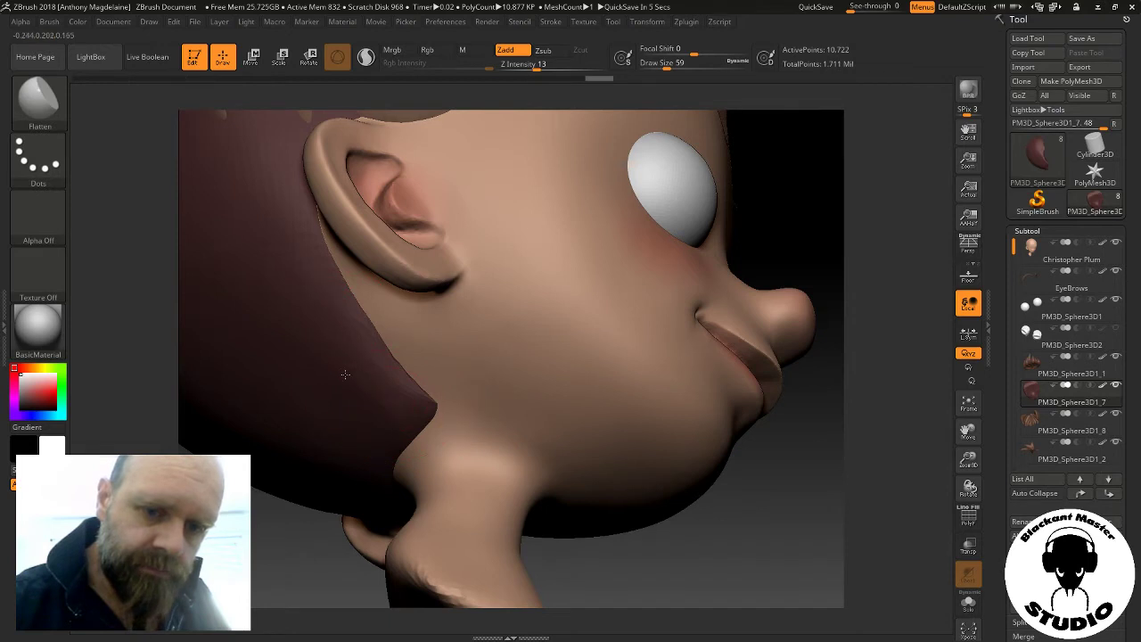
{"action": "left_click_drag", "start_coordinate": [345, 375], "coordinate": [344, 367]}
{"action": "key", "text": "ctrl+z"}
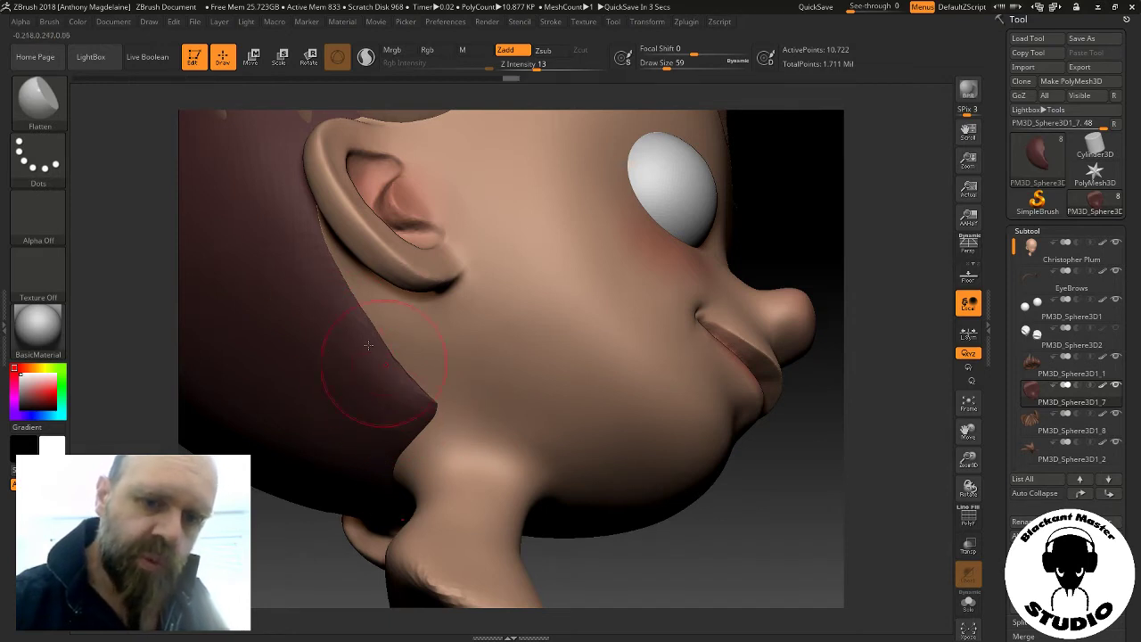
{"action": "key", "text": "ctrl+z"}
Save the head as a ZTL tool file, overwriting the existing one
{"action": "mouse_move", "coordinate": [387, 395]}
{"action": "right_mouse_down"}
{"action": "mouse_move", "coordinate": [419, 294]}
{"action": "mouse_move", "coordinate": [739, 551]}
{"action": "mouse_move", "coordinate": [904, 409]}
{"action": "right_mouse_up"}
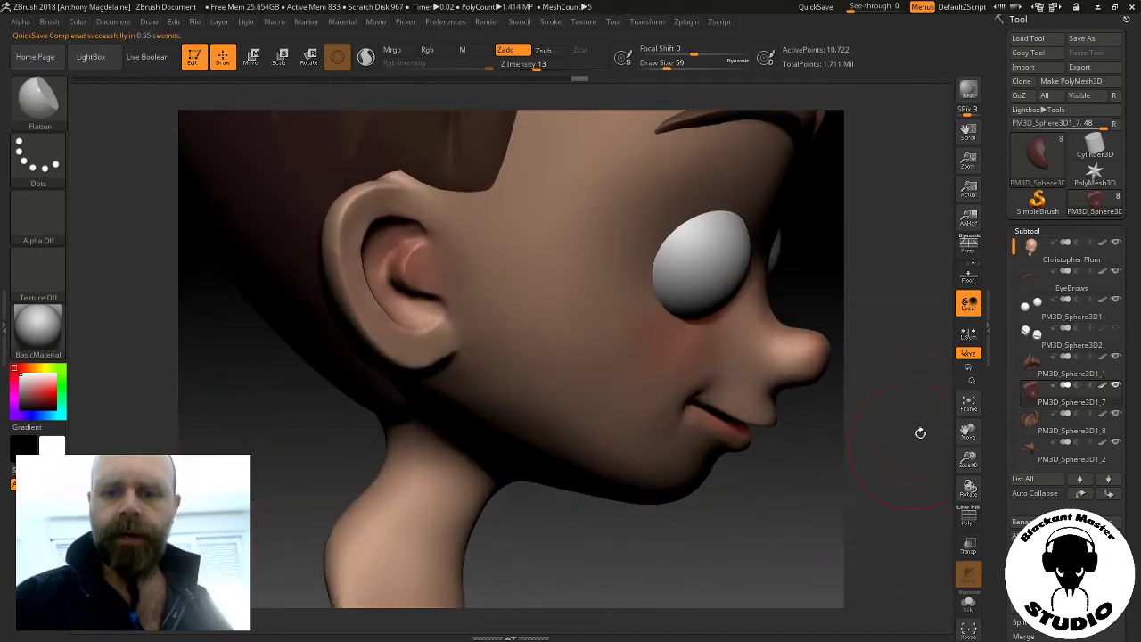
{"action": "right_click_drag", "start_coordinate": [977, 410], "coordinate": [954, 442]}
{"action": "left_click", "coordinate": [970, 403]}
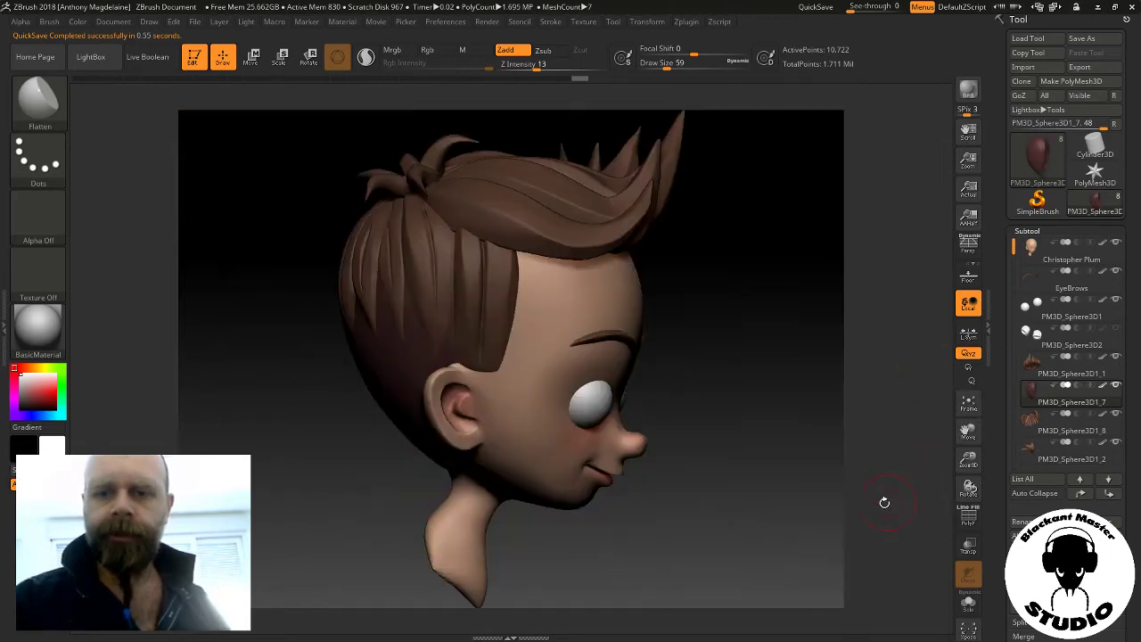
{"action": "mouse_move", "coordinate": [883, 499]}
{"action": "right_mouse_down"}
{"action": "mouse_move", "coordinate": [813, 469]}
{"action": "mouse_move", "coordinate": [887, 454]}
{"action": "mouse_move", "coordinate": [939, 465]}
{"action": "mouse_move", "coordinate": [937, 397]}
{"action": "right_mouse_up"}
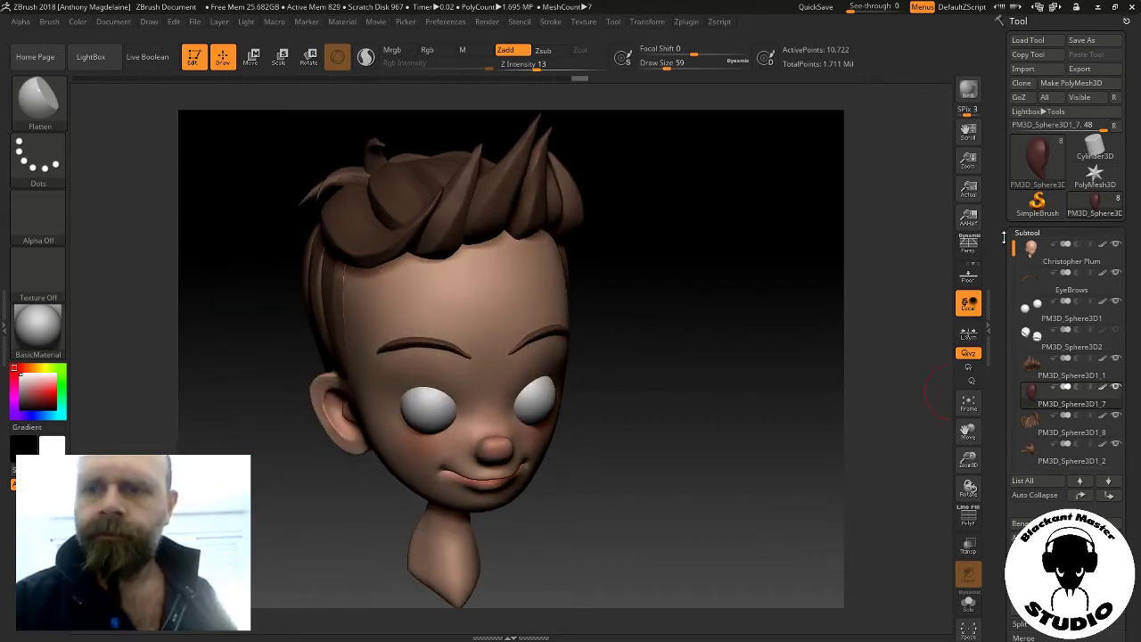
{"action": "left_click", "coordinate": [1085, 39]}
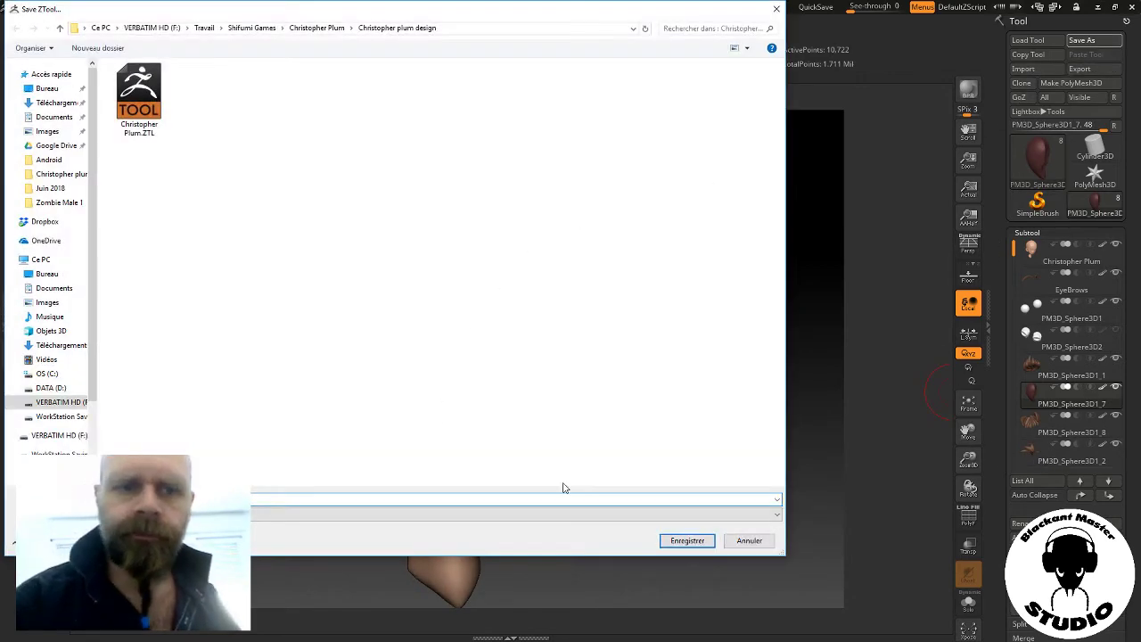
{"action": "left_click", "coordinate": [685, 540]}
{"action": "left_click", "coordinate": [610, 319]}
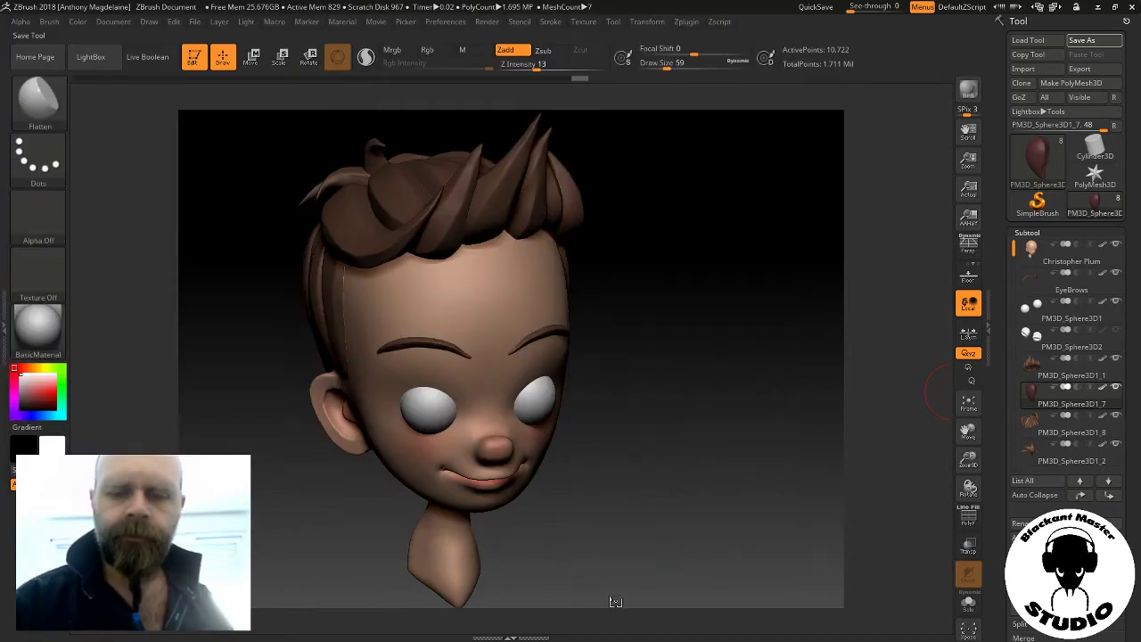
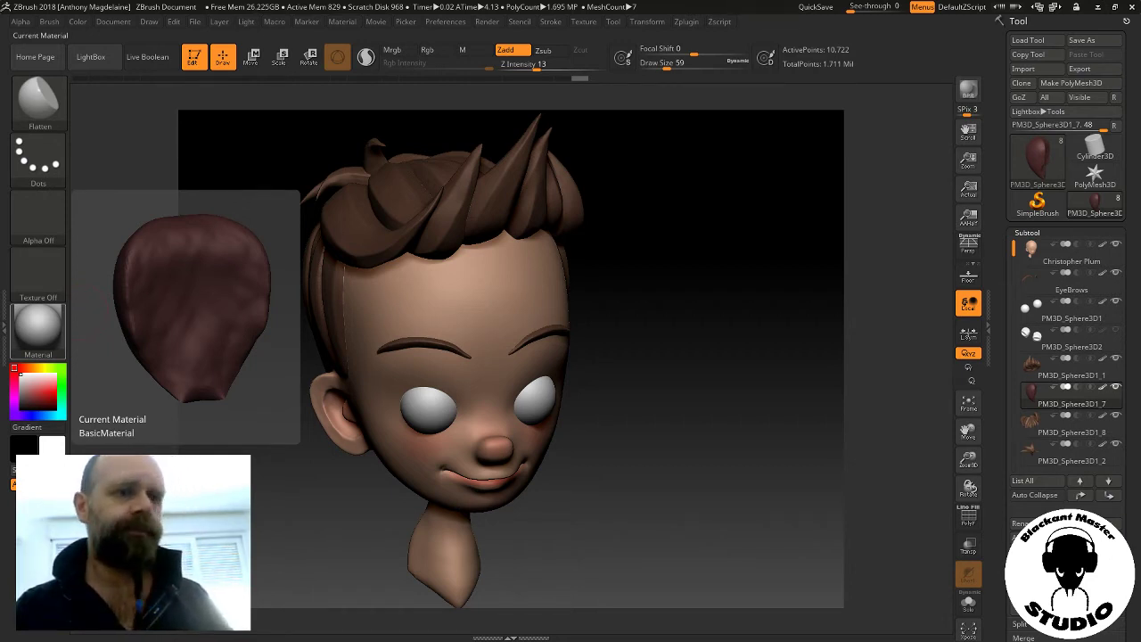
Select the PM3D_Sphere3D2 eye subtool in the Subtool list and delete it
{"action": "mouse_move", "coordinate": [698, 605]}
{"action": "left_mouse_down"}
{"action": "mouse_move", "coordinate": [701, 407]}
{"action": "mouse_move", "coordinate": [722, 428]}
{"action": "left_mouse_up"}
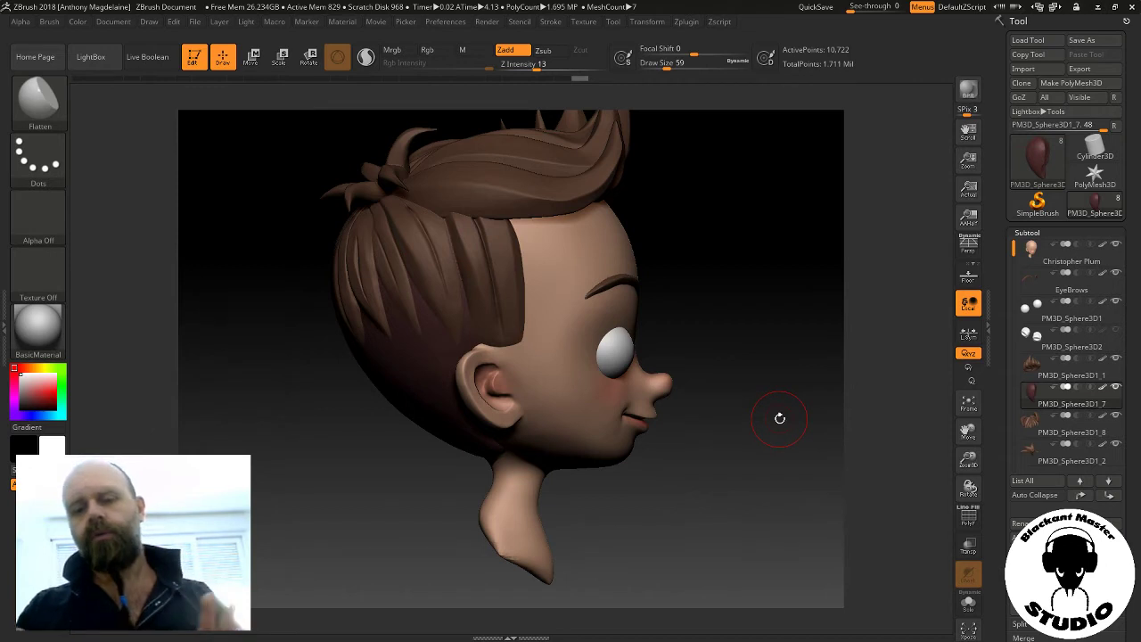
{"action": "left_click", "coordinate": [1033, 337]}
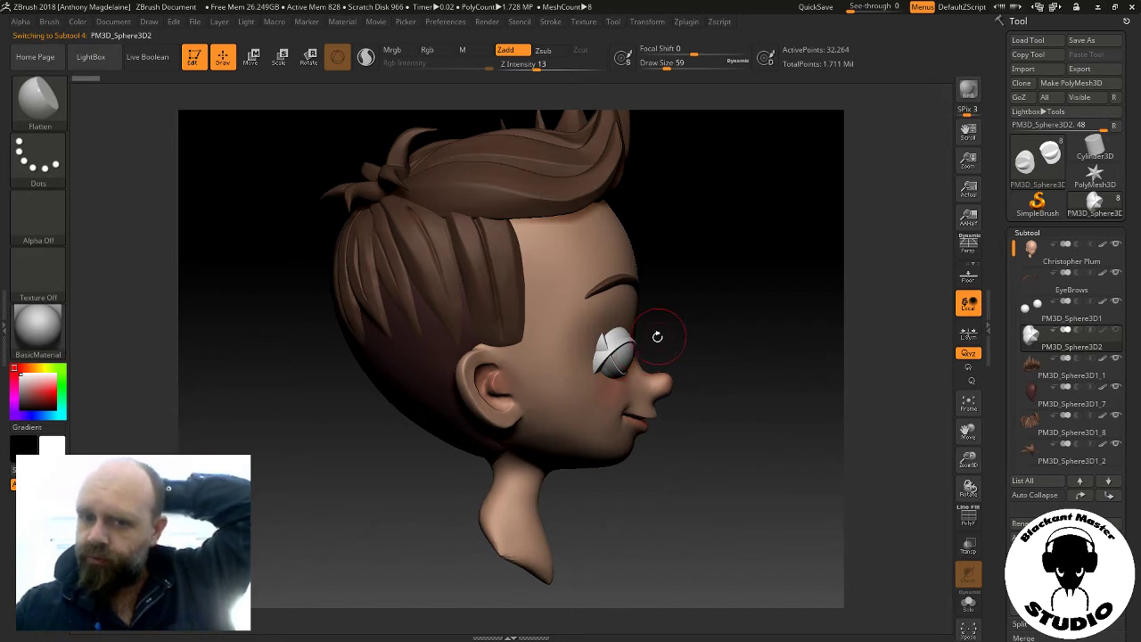
{"action": "mouse_move", "coordinate": [797, 375]}
{"action": "left_mouse_down", "text": "shift"}
{"action": "mouse_move", "coordinate": [772, 396]}
{"action": "mouse_move", "coordinate": [829, 396]}
{"action": "left_mouse_up", "text": "shift"}
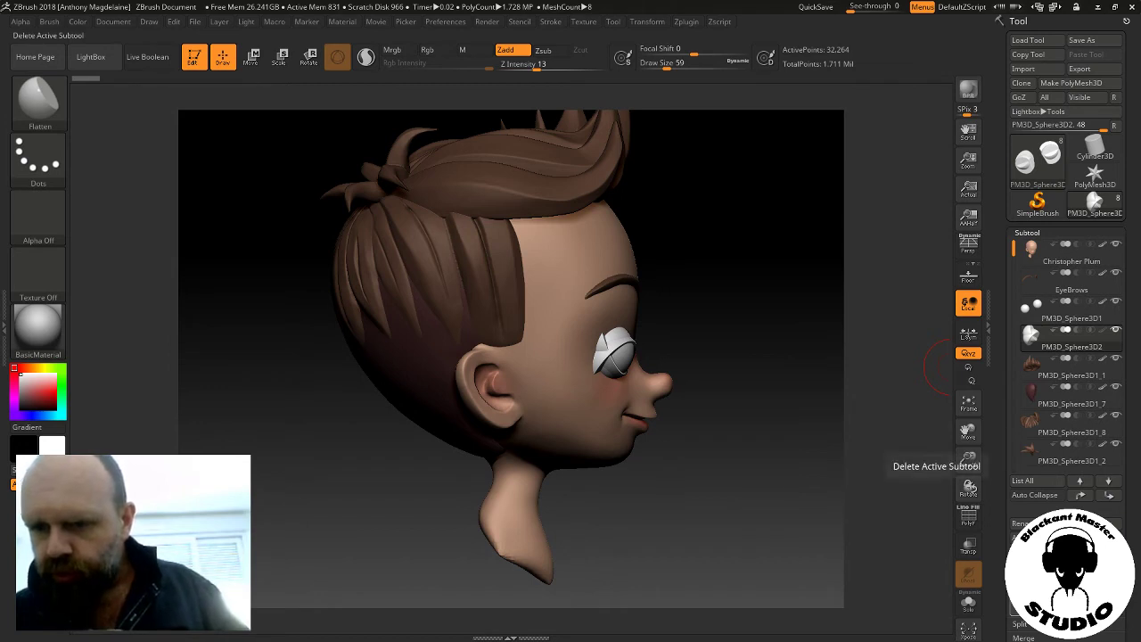
{"action": "left_click", "coordinate": [969, 456]}
Confirm the deletion, push the PM3D_Sphere3D1 eyeballs deeper into the head and recentre the gizmo
{"action": "left_click", "coordinate": [933, 627]}
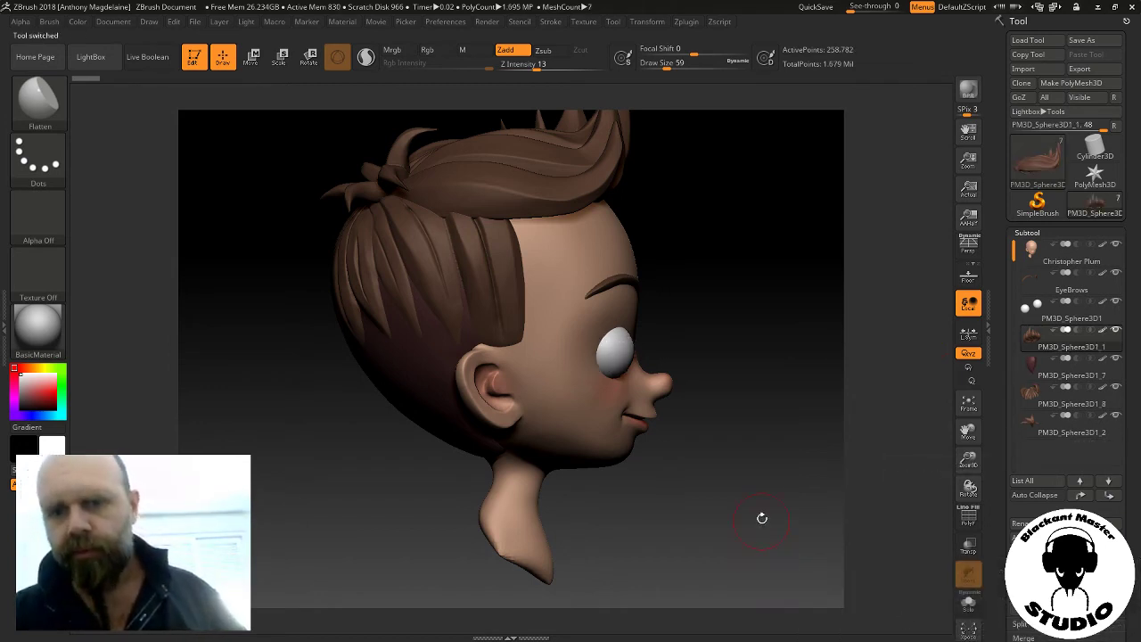
{"action": "key", "text": "Up"}
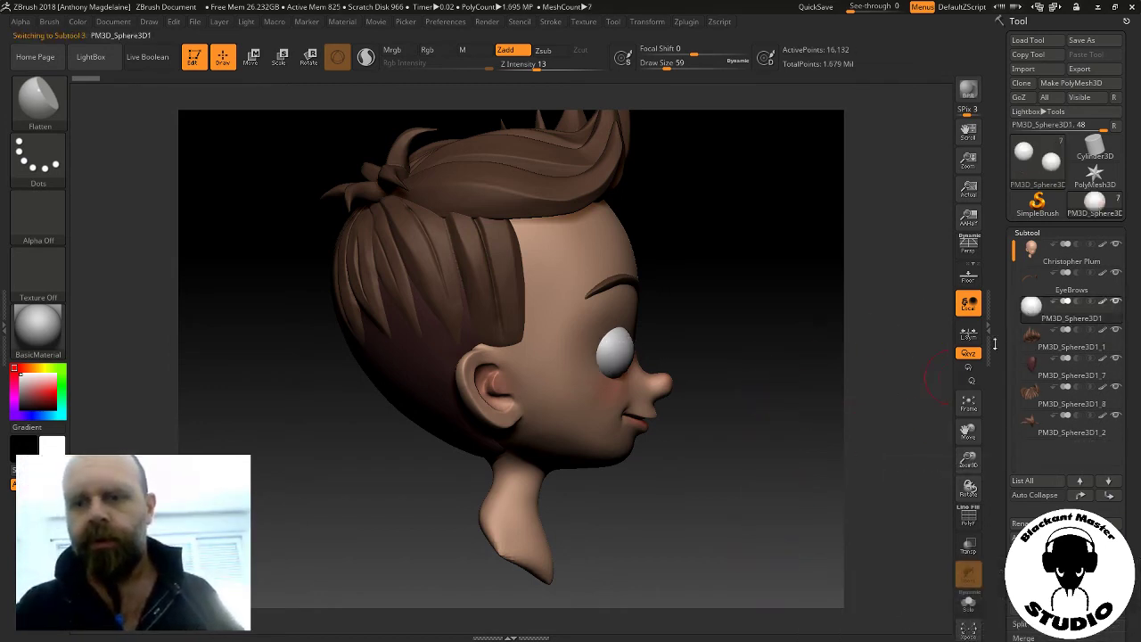
{"action": "key", "text": "w"}
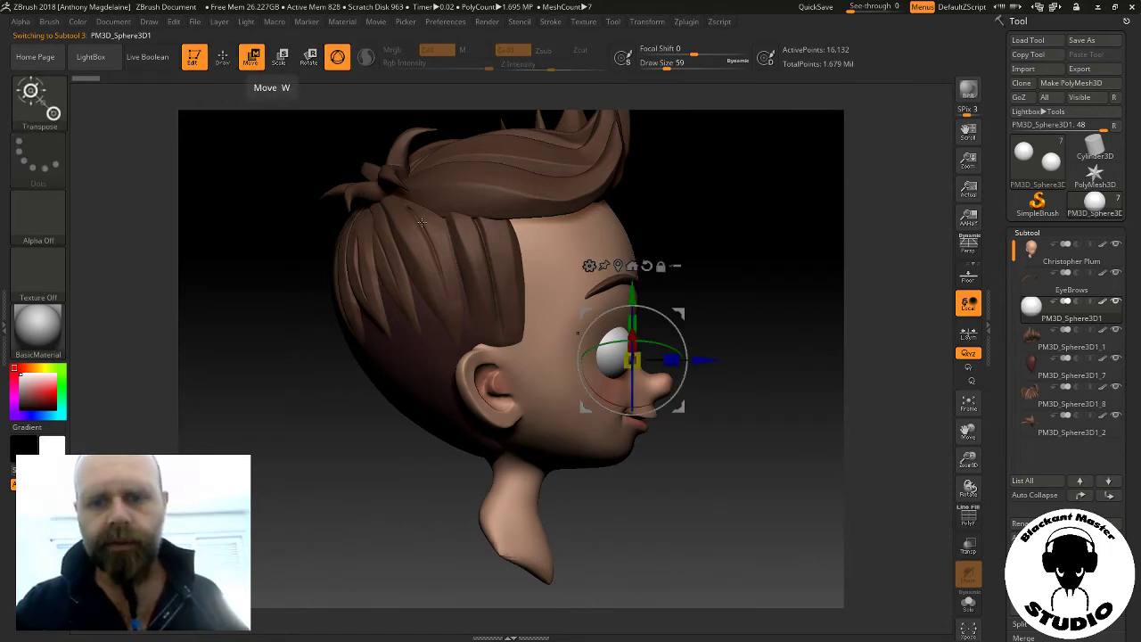
{"action": "left_click_drag", "start_coordinate": [704, 360], "coordinate": [686, 359]}
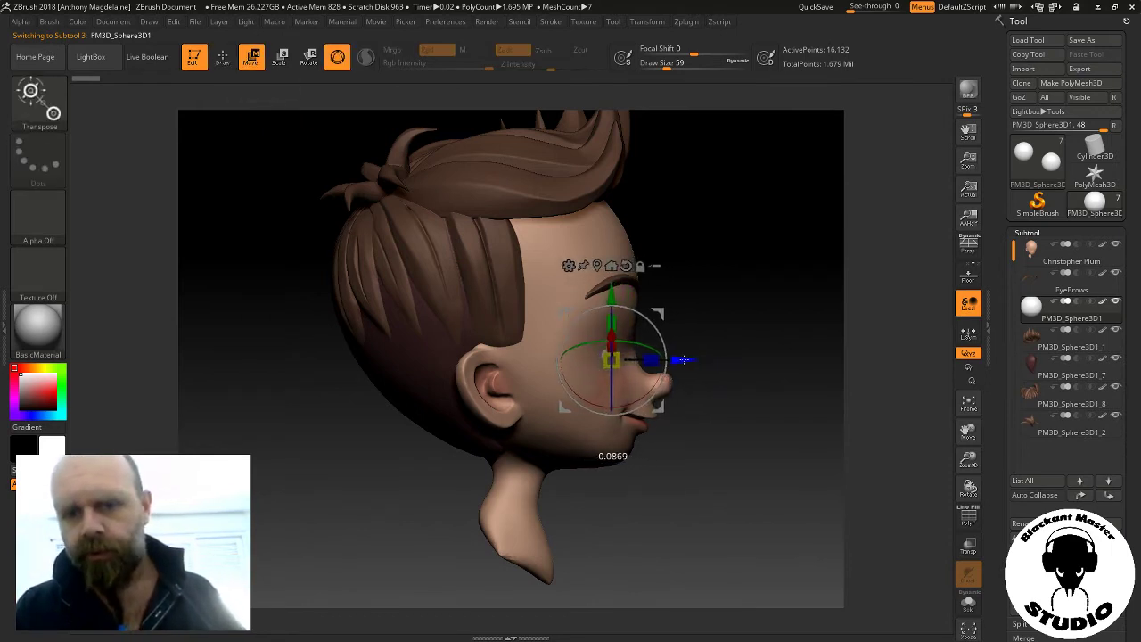
{"action": "left_click_drag", "start_coordinate": [746, 387], "coordinate": [742, 388]}
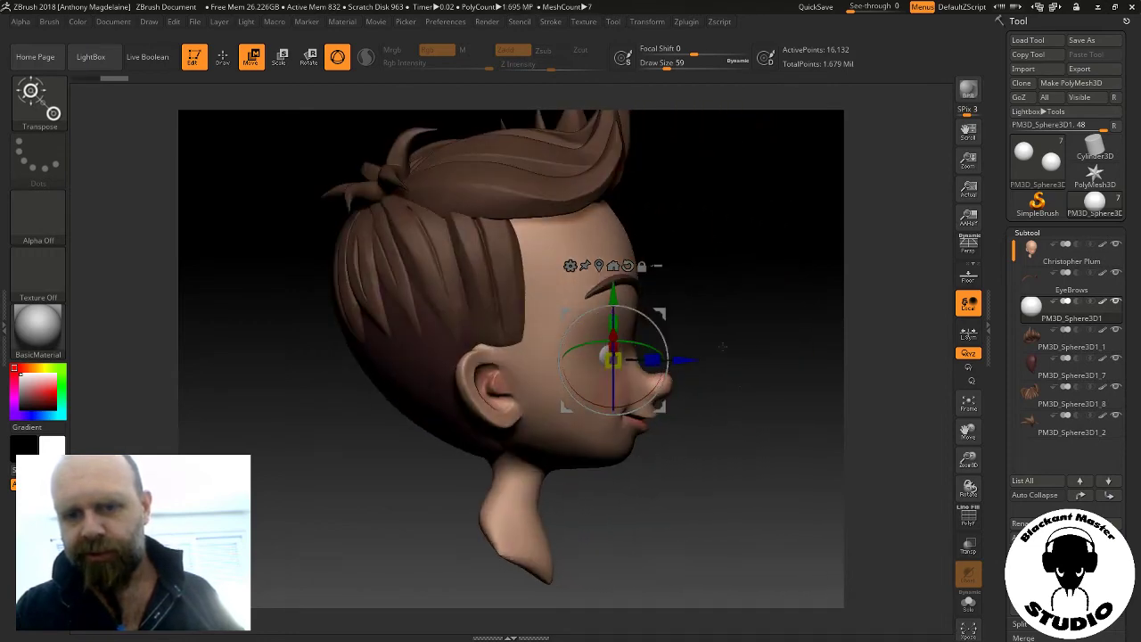
{"action": "left_click_drag", "start_coordinate": [722, 346], "coordinate": [701, 358]}
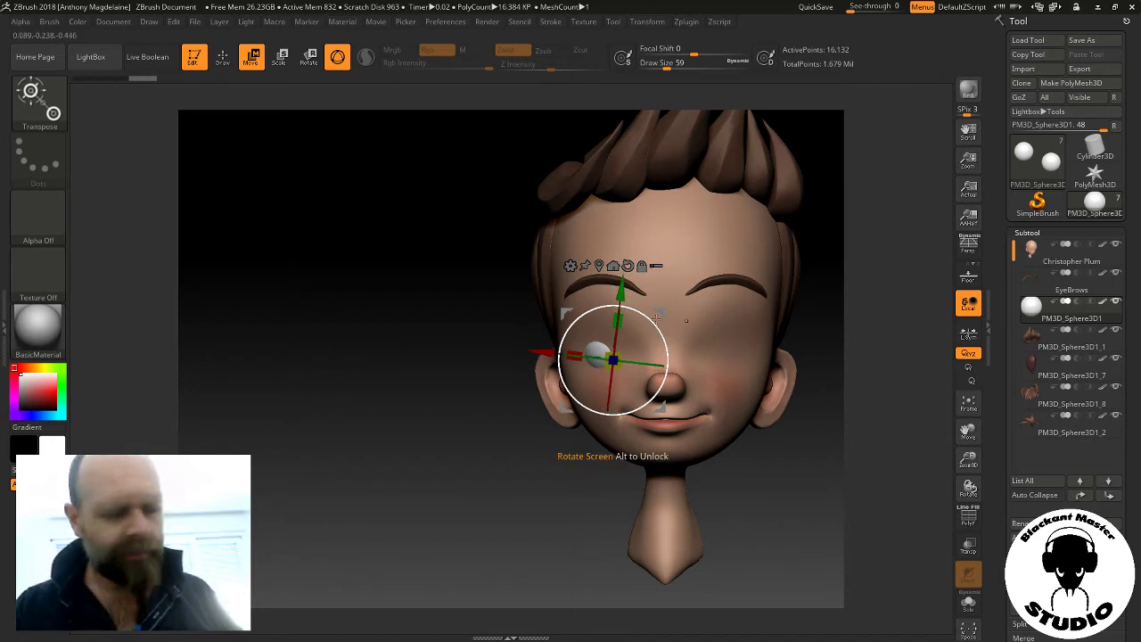
{"action": "left_click", "coordinate": [613, 265]}
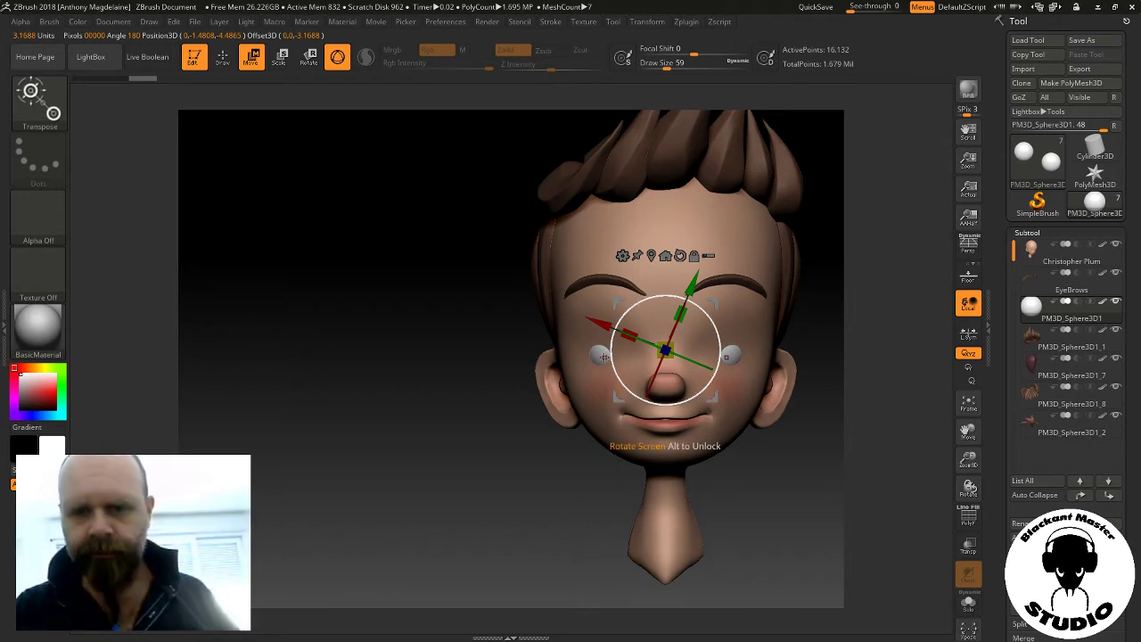
Place the transform gizmo on the right eye and align it with the screen axes
{"action": "left_click", "coordinate": [666, 256]}
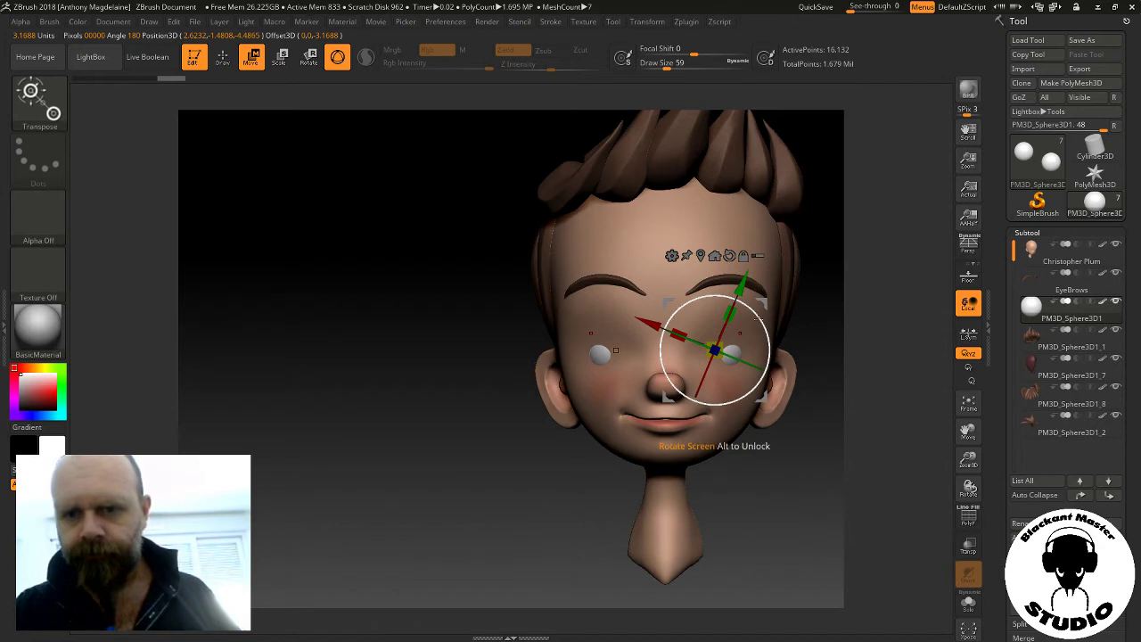
{"action": "left_click_drag", "start_coordinate": [764, 317], "coordinate": [756, 324]}
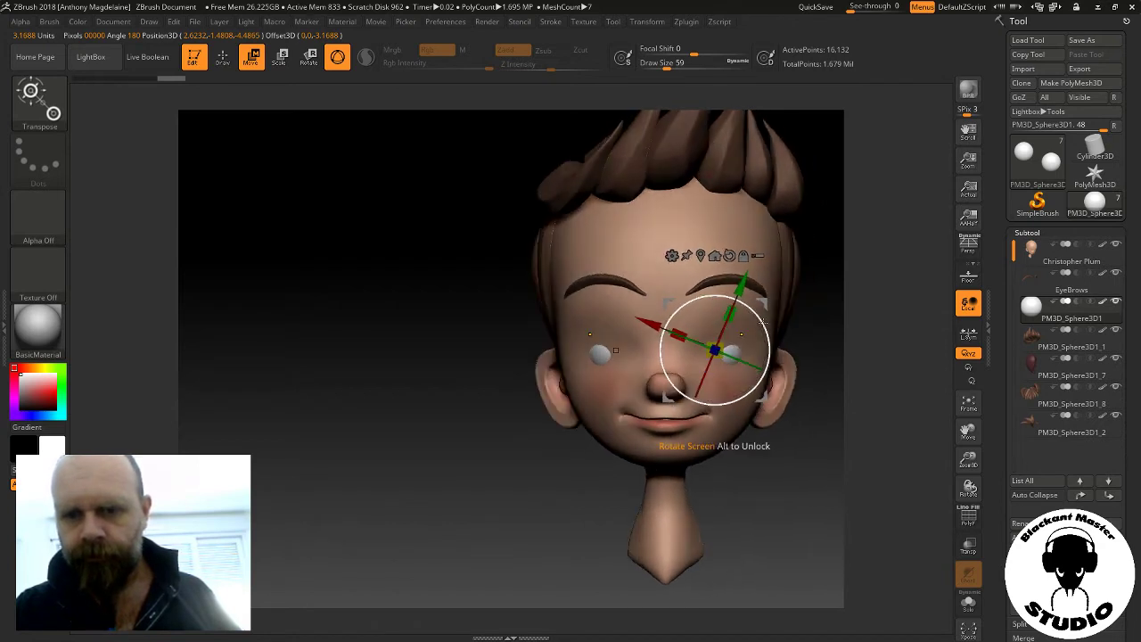
{"action": "left_click_drag", "start_coordinate": [764, 321], "coordinate": [754, 300]}
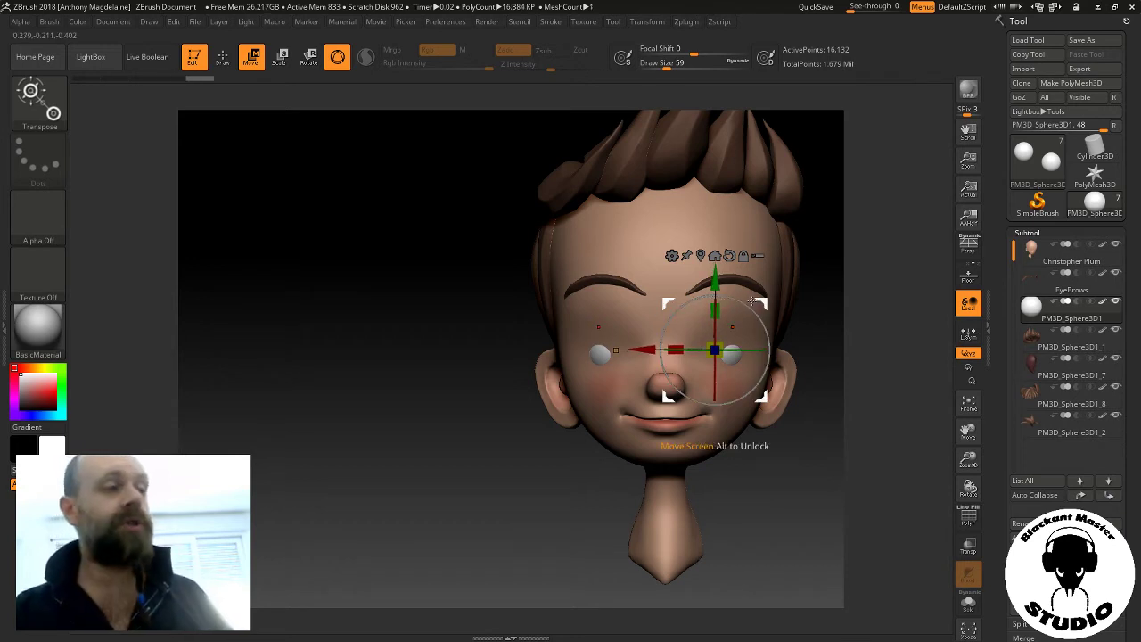
{"action": "left_click_drag", "start_coordinate": [756, 301], "coordinate": [753, 301]}
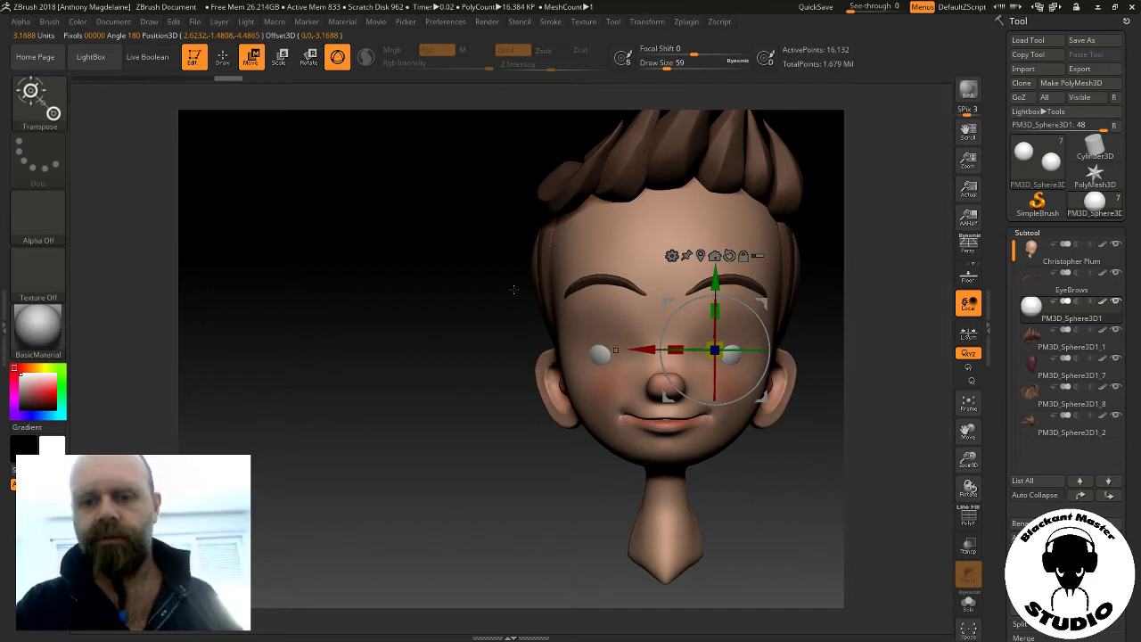
Raise the eyeballs slightly and rotate them within their sockets, then return to Draw mode
{"action": "mouse_move", "coordinate": [615, 350]}
{"action": "left_mouse_down"}
{"action": "mouse_move", "coordinate": [835, 363]}
{"action": "mouse_move", "coordinate": [799, 350]}
{"action": "left_mouse_up"}
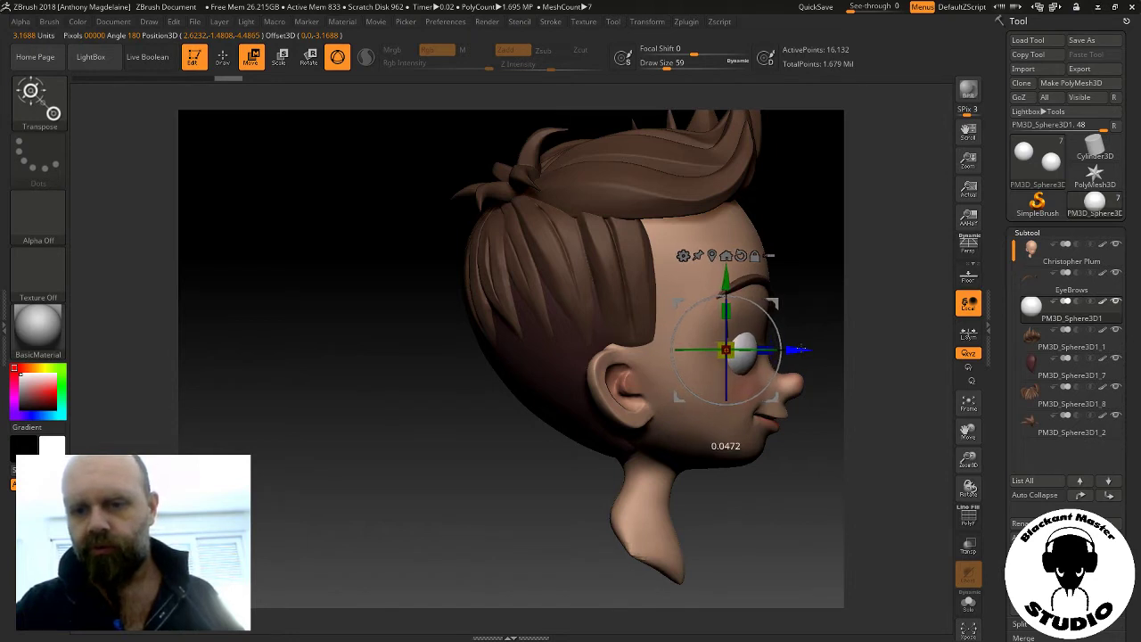
{"action": "left_click_drag", "start_coordinate": [728, 278], "coordinate": [730, 269]}
{"action": "mouse_move", "coordinate": [768, 311]}
{"action": "left_mouse_down"}
{"action": "mouse_move", "coordinate": [703, 372]}
{"action": "mouse_move", "coordinate": [809, 264]}
{"action": "left_mouse_up"}
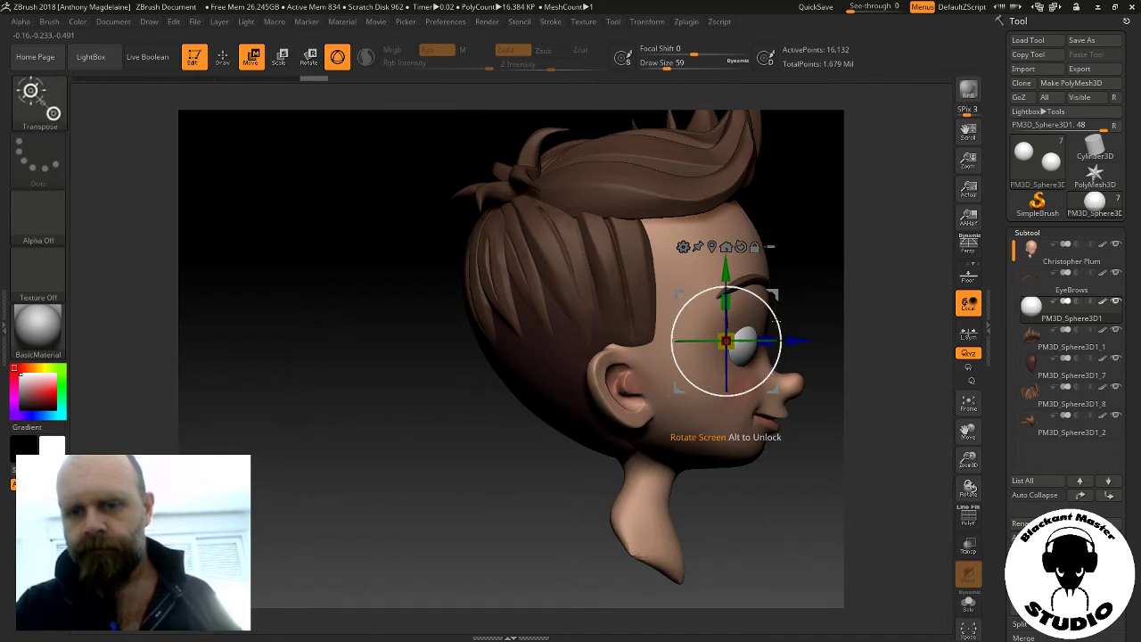
{"action": "mouse_move", "coordinate": [776, 323]}
{"action": "left_mouse_down"}
{"action": "mouse_move", "coordinate": [782, 315]}
{"action": "mouse_move", "coordinate": [707, 354]}
{"action": "left_mouse_up"}
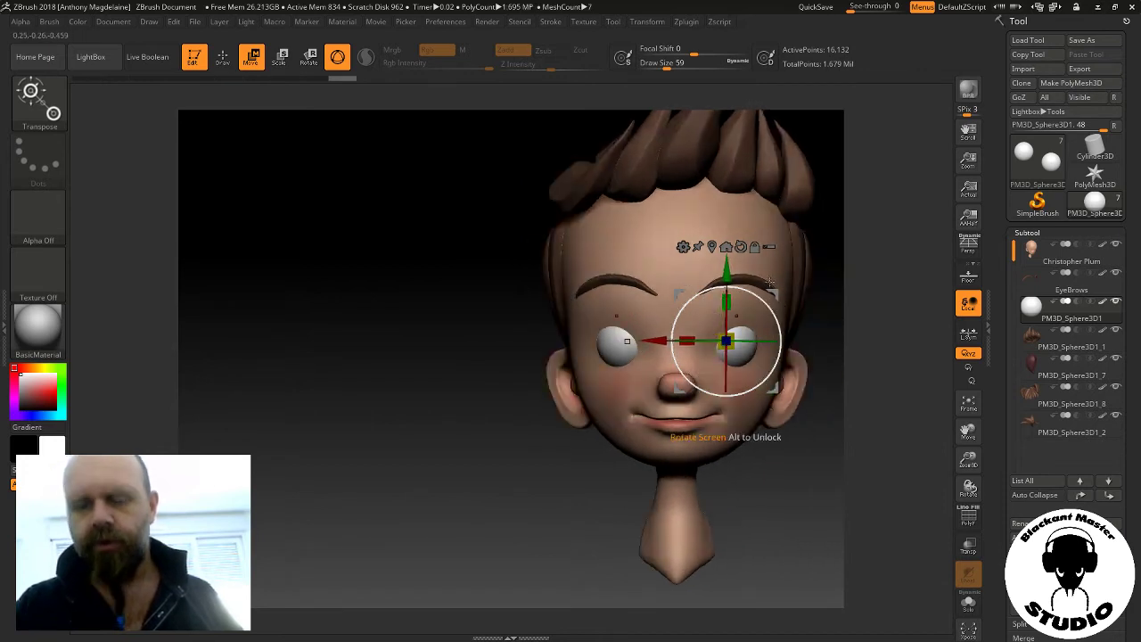
{"action": "left_click", "coordinate": [222, 56]}
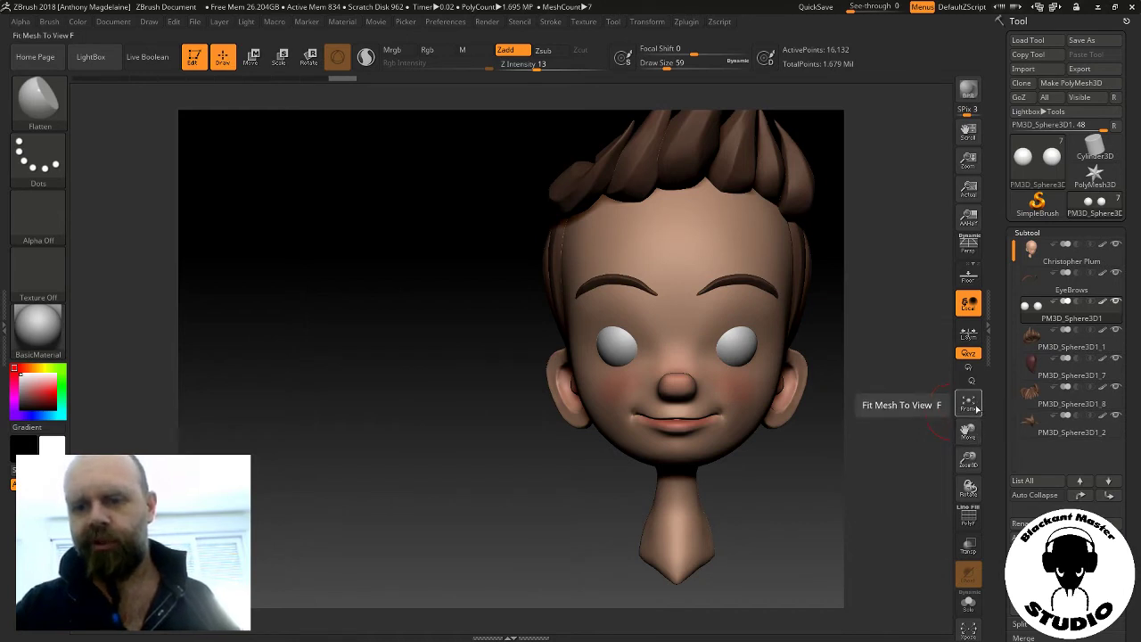
With Rgb on, Zadd off and a smaller Draw Size, paint a mirrored red stripe across both eyeballs
{"action": "left_click", "coordinate": [970, 407]}
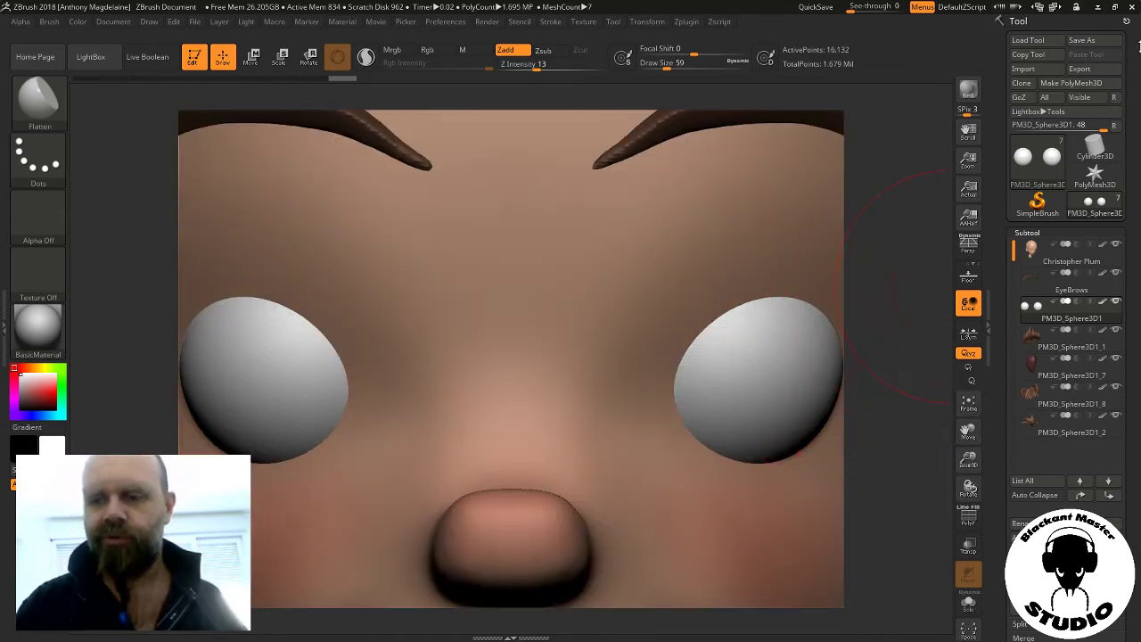
{"action": "left_click", "coordinate": [428, 50]}
{"action": "left_click", "coordinate": [505, 50]}
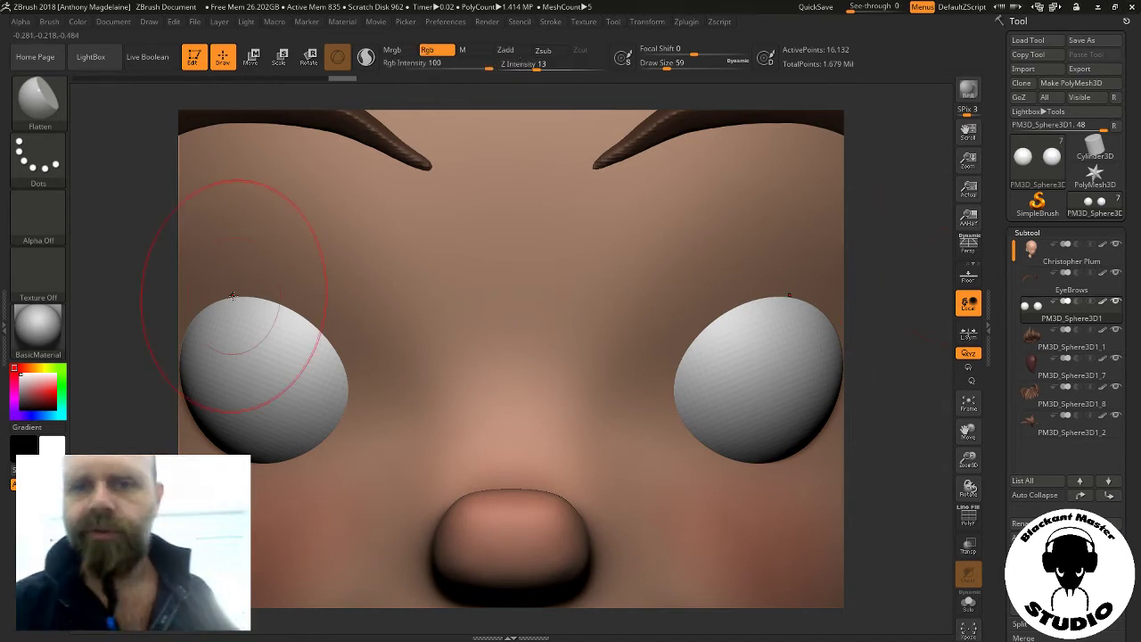
{"action": "left_click", "coordinate": [48, 387]}
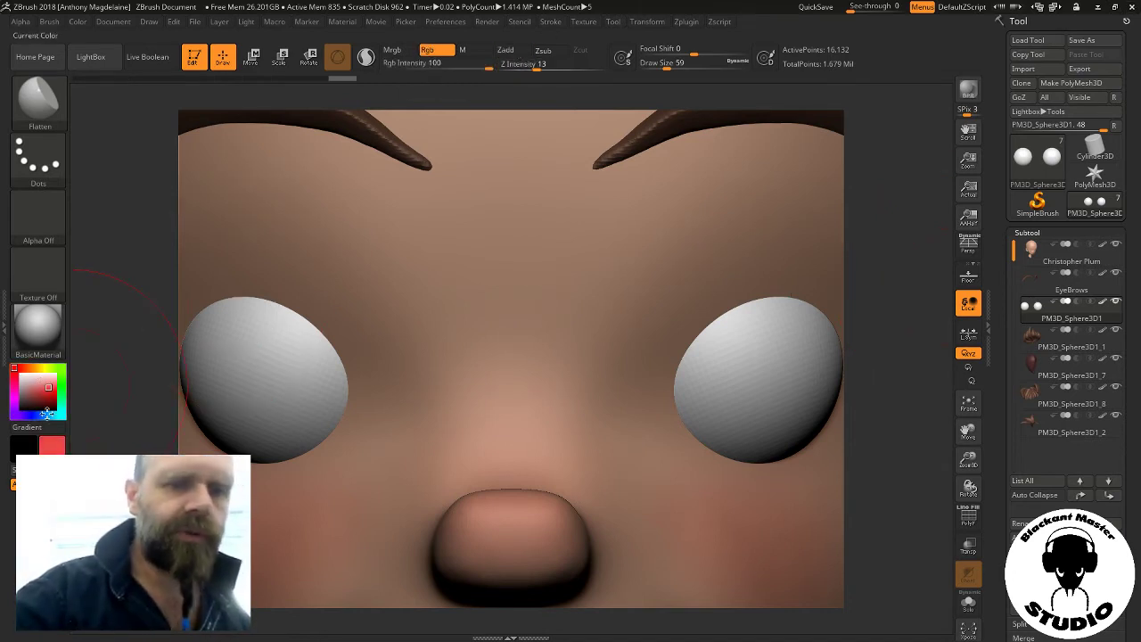
{"action": "left_click_drag", "start_coordinate": [680, 63], "coordinate": [660, 62]}
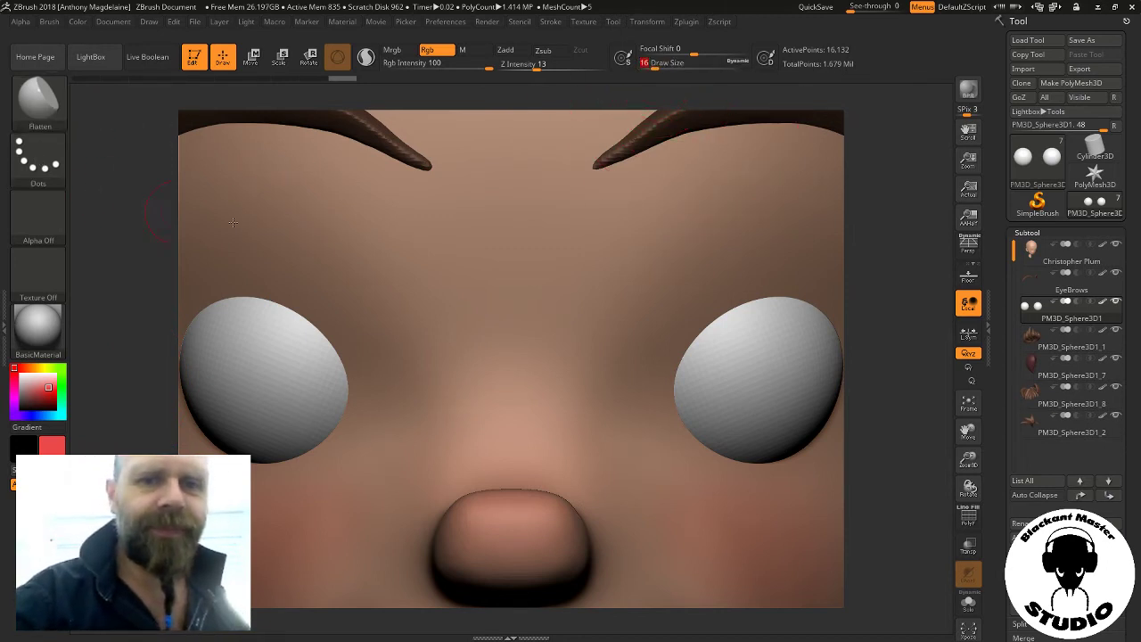
{"action": "mouse_move", "coordinate": [749, 392]}
{"action": "left_mouse_down"}
{"action": "mouse_move", "coordinate": [794, 349]}
{"action": "mouse_move", "coordinate": [754, 411]}
{"action": "mouse_move", "coordinate": [816, 384]}
{"action": "left_mouse_up"}
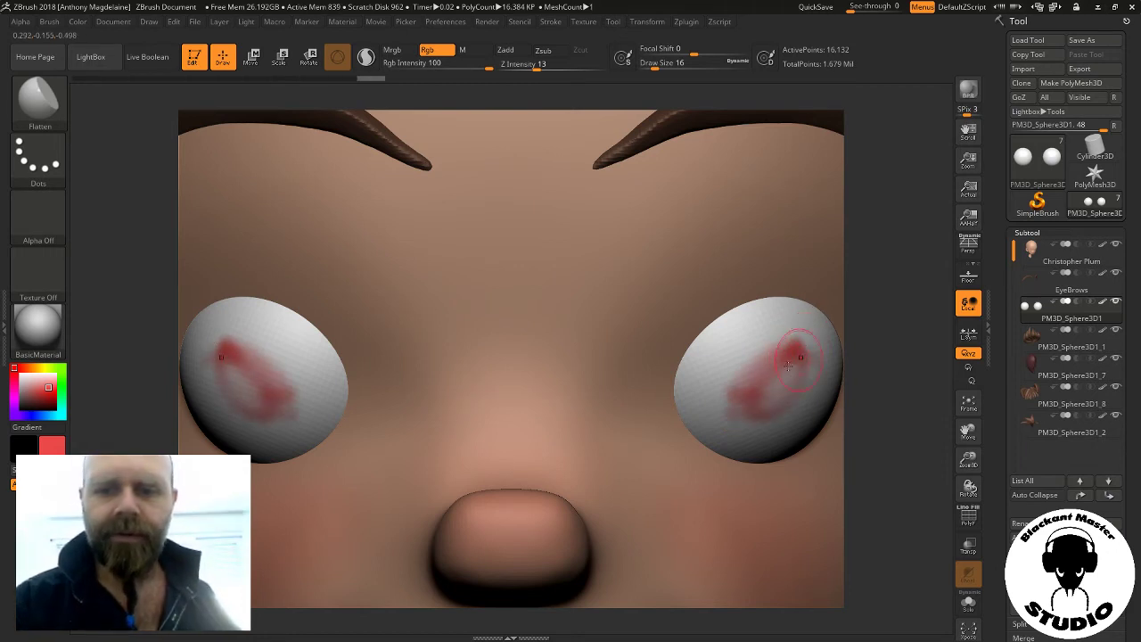
{"action": "key", "text": "ctrl+z"}
{"action": "key", "text": "ctrl+z"}
{"action": "key", "text": "ctrl+z"}
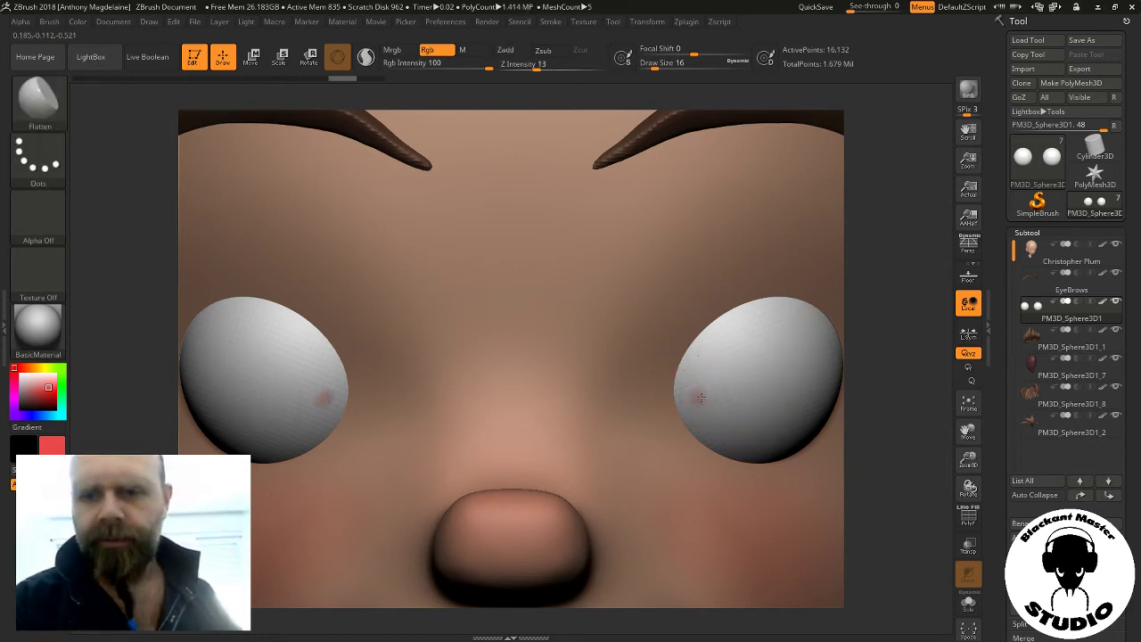
{"action": "mouse_move", "coordinate": [700, 397]}
{"action": "left_mouse_down"}
{"action": "mouse_move", "coordinate": [807, 348]}
{"action": "mouse_move", "coordinate": [694, 396]}
{"action": "left_mouse_up"}
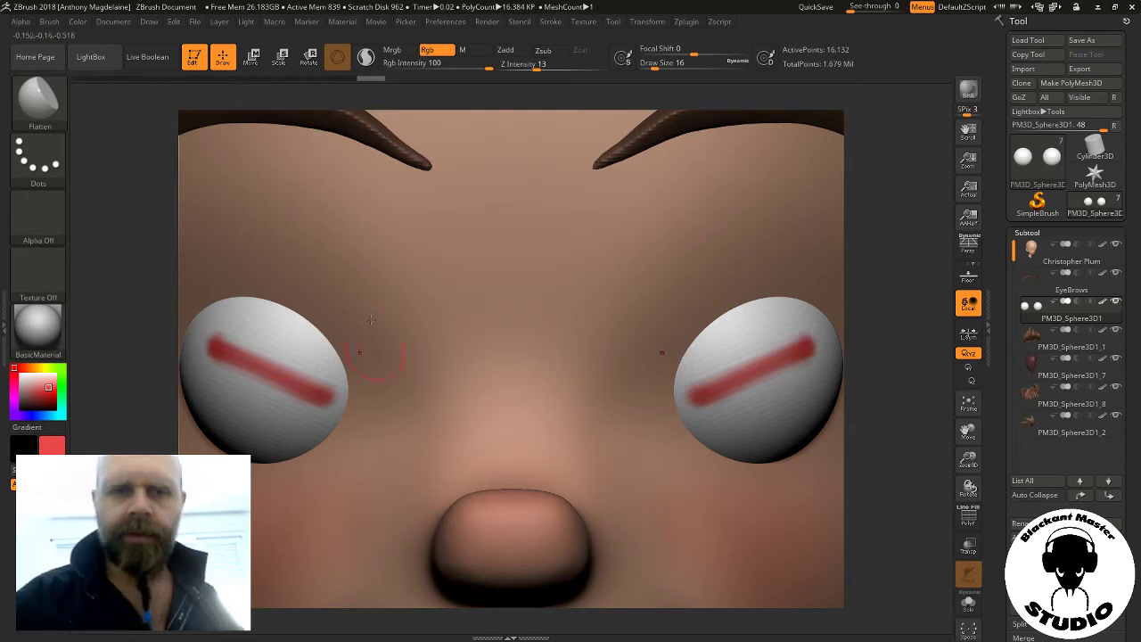
Rotate the eyeballs so their red stripes lie horizontal
{"action": "key", "text": "w"}
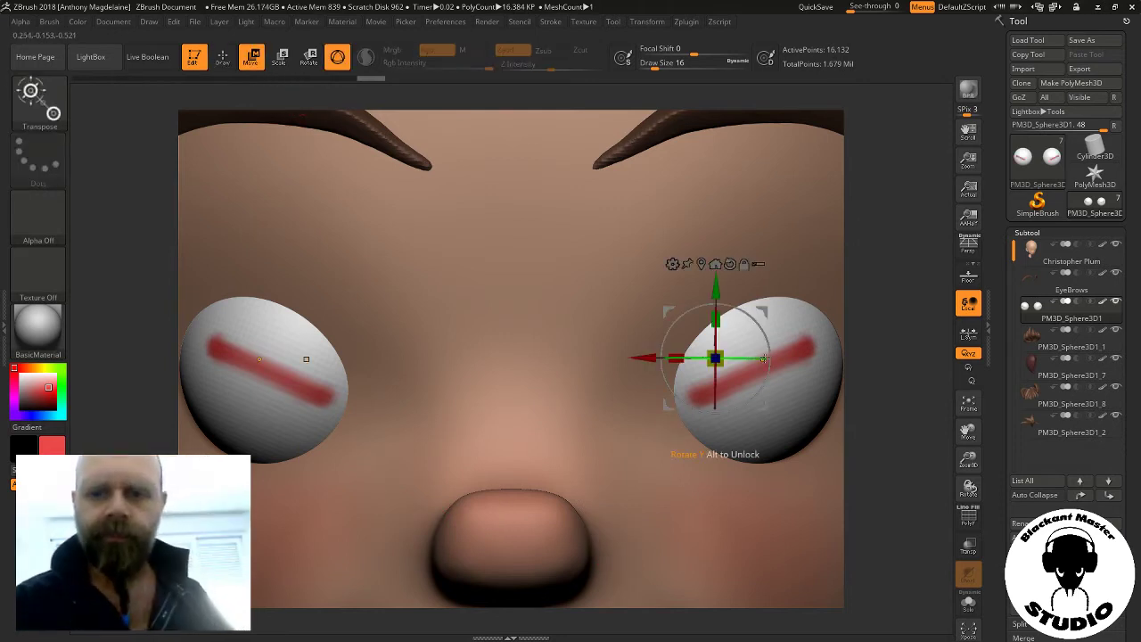
{"action": "mouse_move", "coordinate": [727, 414]}
{"action": "left_mouse_down"}
{"action": "mouse_move", "coordinate": [732, 426]}
{"action": "mouse_move", "coordinate": [819, 344]}
{"action": "mouse_move", "coordinate": [826, 351]}
{"action": "left_mouse_up"}
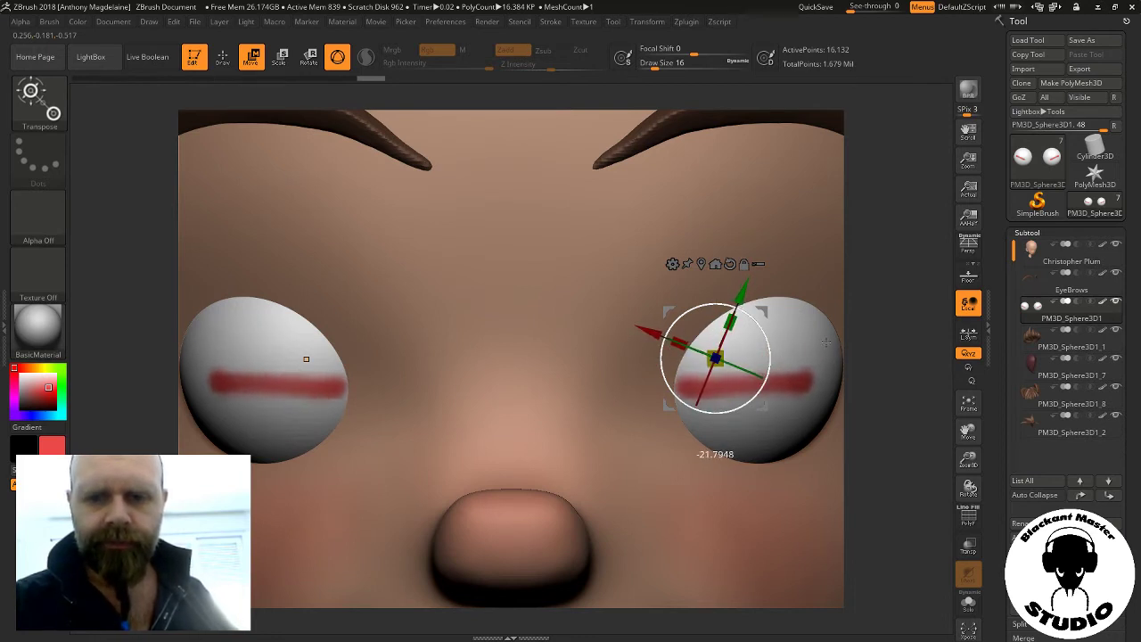
{"action": "key", "text": "ctrl+z"}
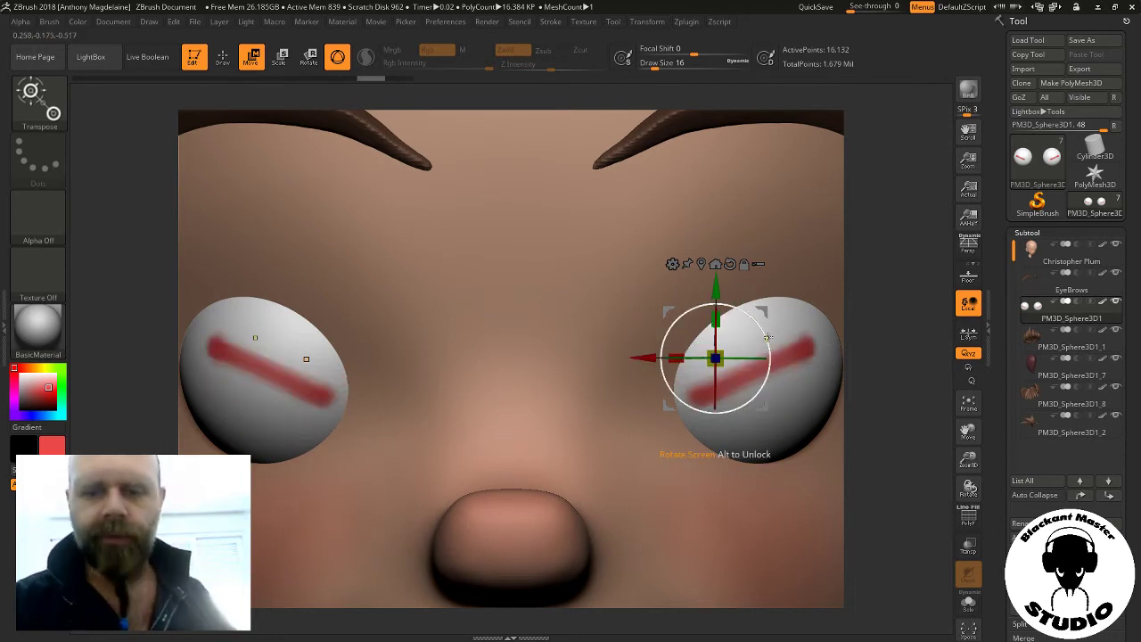
{"action": "left_click_drag", "start_coordinate": [772, 345], "coordinate": [774, 359]}
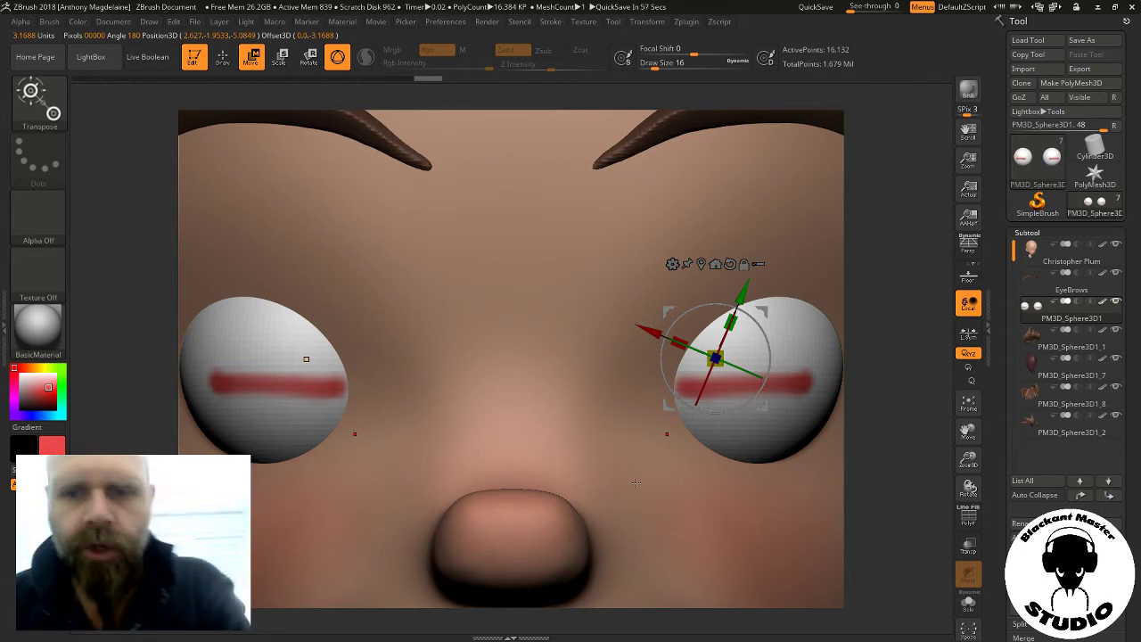
Recentre the gizmo on the model's central axis at the nose and frame the whole head
{"action": "left_click", "coordinate": [729, 264]}
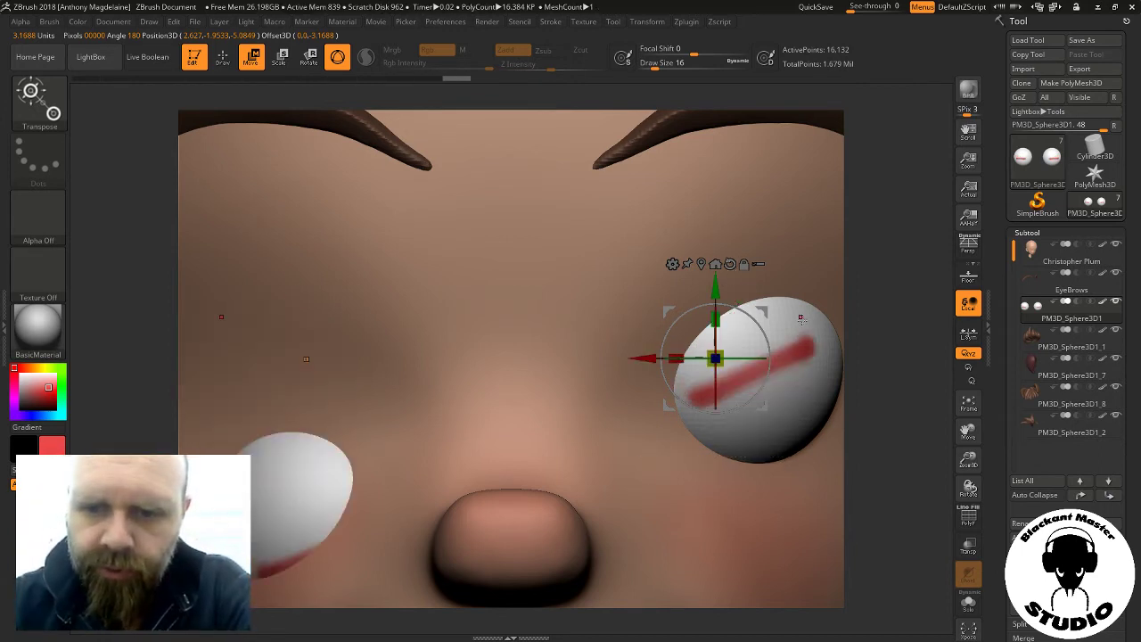
{"action": "key", "text": "ctrl+z"}
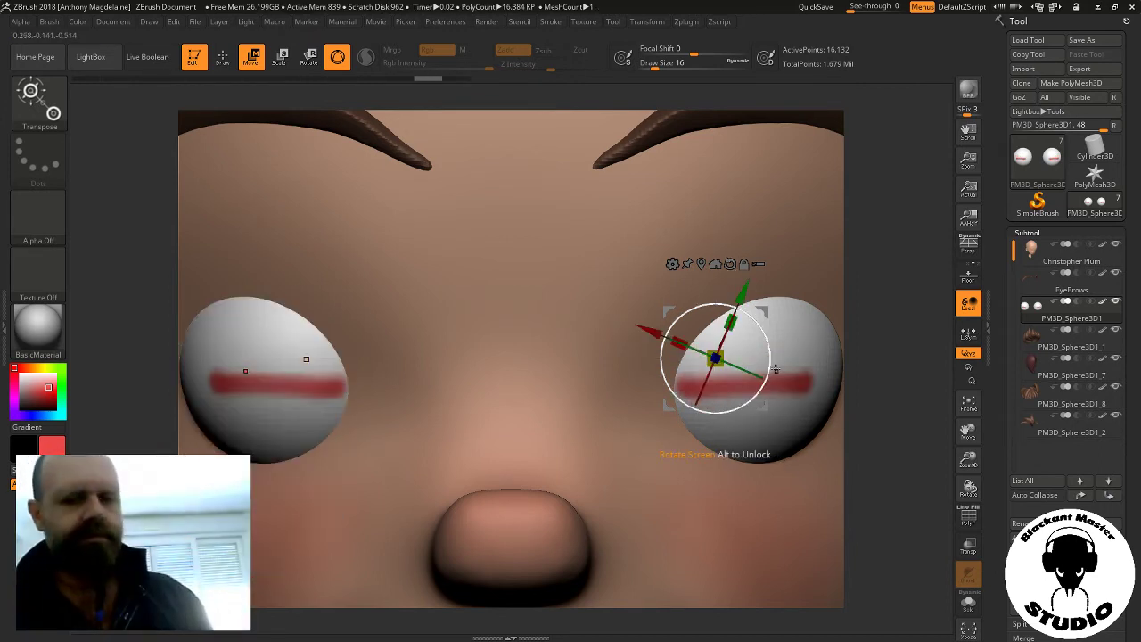
{"action": "left_click", "coordinate": [715, 265]}
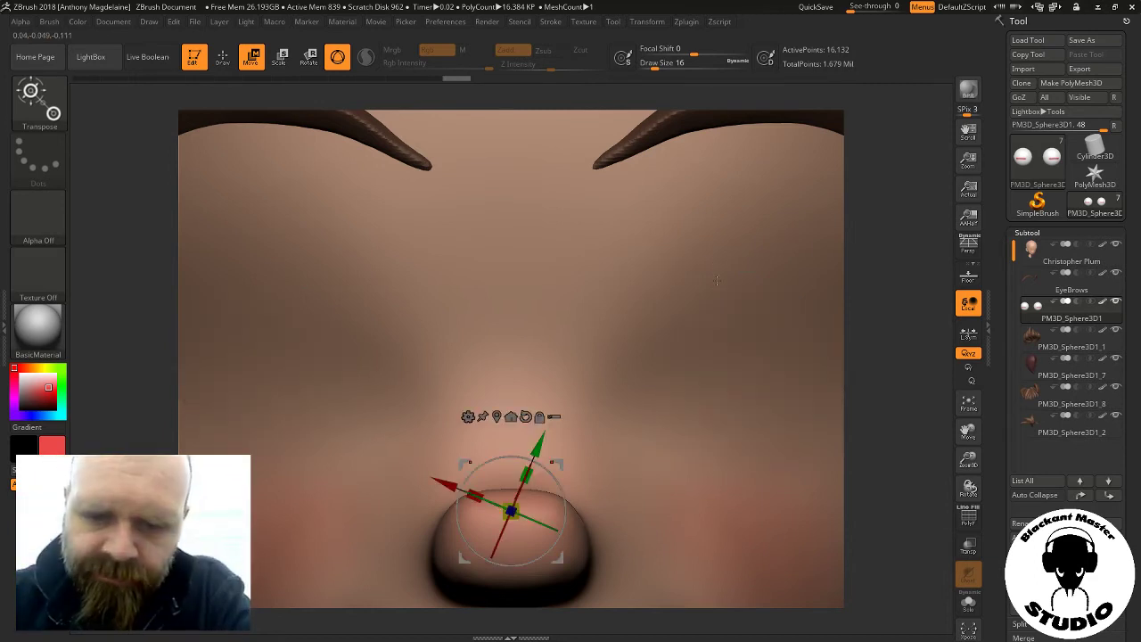
{"action": "left_click", "coordinate": [969, 405]}
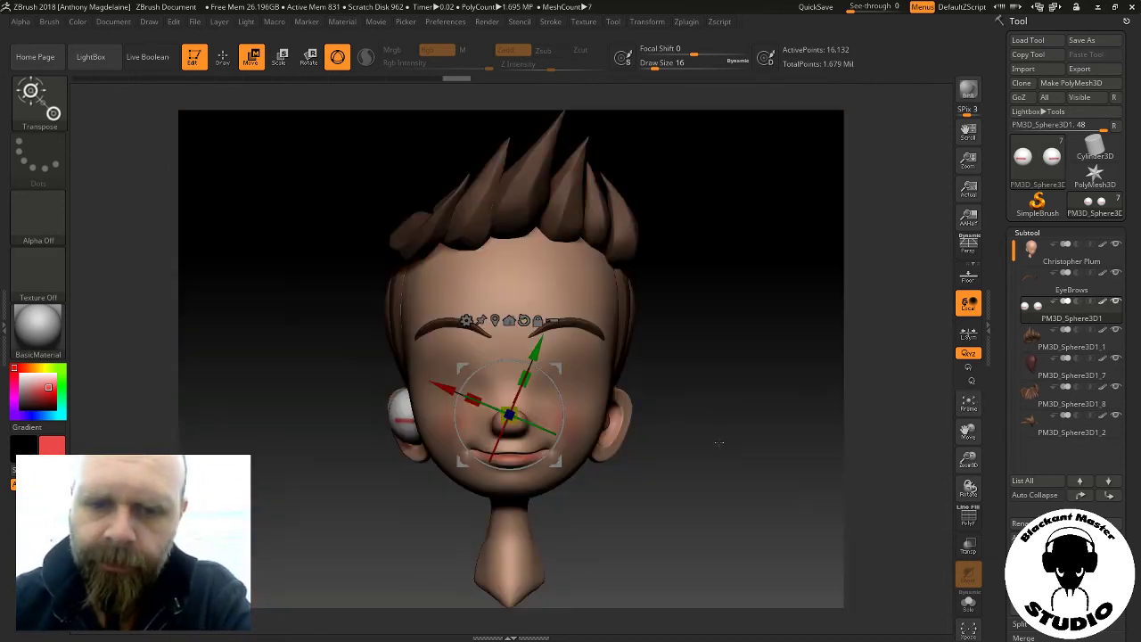
Shrink both eyeballs uniformly with the gizmo's centre scale handle and bring up the Transform Type list
{"action": "mouse_move", "coordinate": [719, 442]}
{"action": "left_mouse_down"}
{"action": "mouse_move", "coordinate": [731, 514]}
{"action": "mouse_move", "coordinate": [803, 499]}
{"action": "left_mouse_up"}
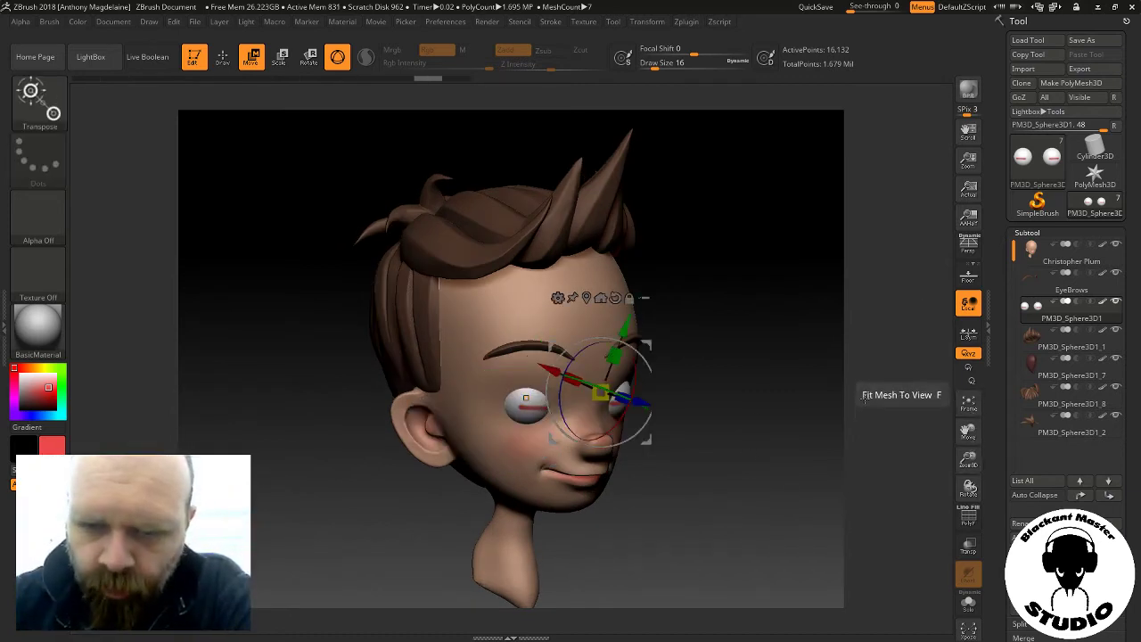
{"action": "left_click_drag", "start_coordinate": [749, 457], "coordinate": [759, 464]}
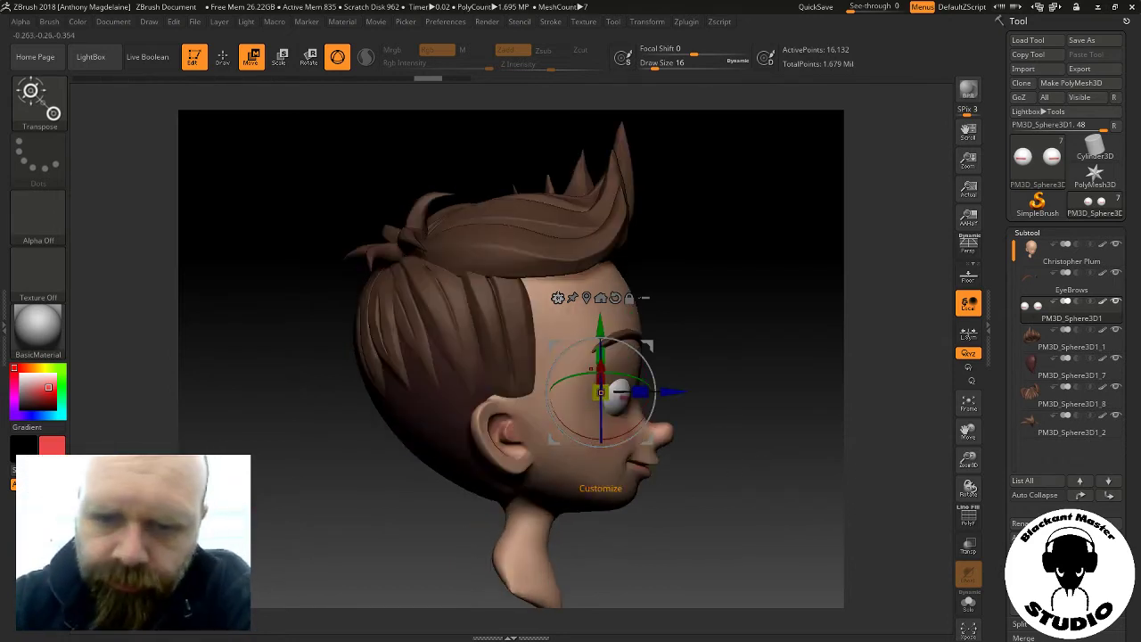
{"action": "left_click", "coordinate": [558, 298]}
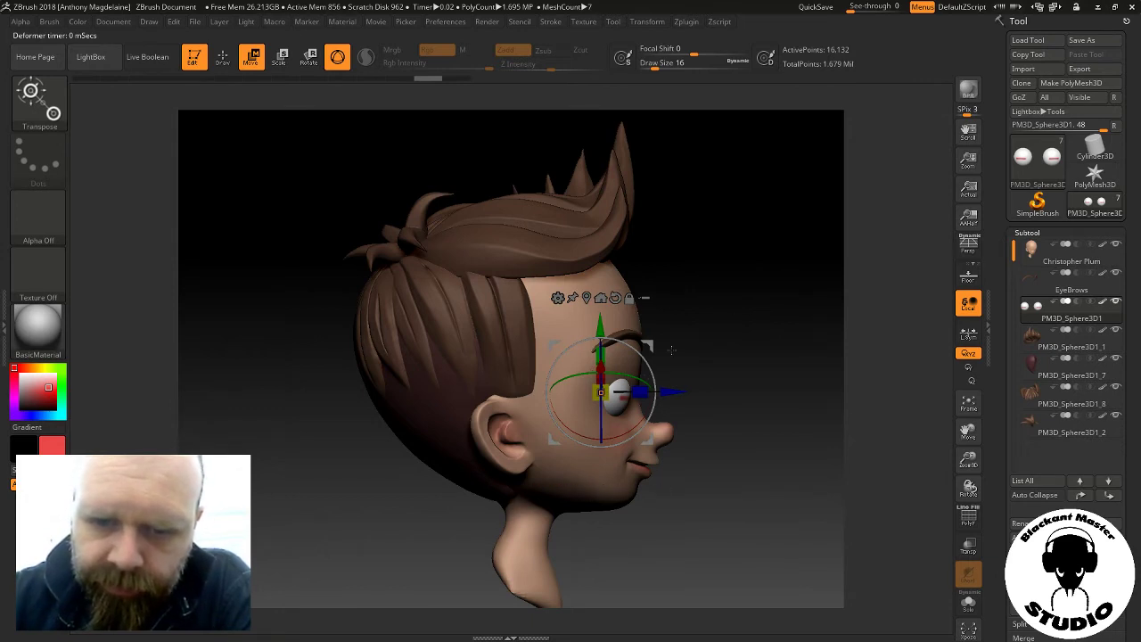
{"action": "mouse_move", "coordinate": [773, 373]}
{"action": "left_mouse_down"}
{"action": "mouse_move", "coordinate": [491, 379]}
{"action": "mouse_move", "coordinate": [509, 390]}
{"action": "left_mouse_up"}
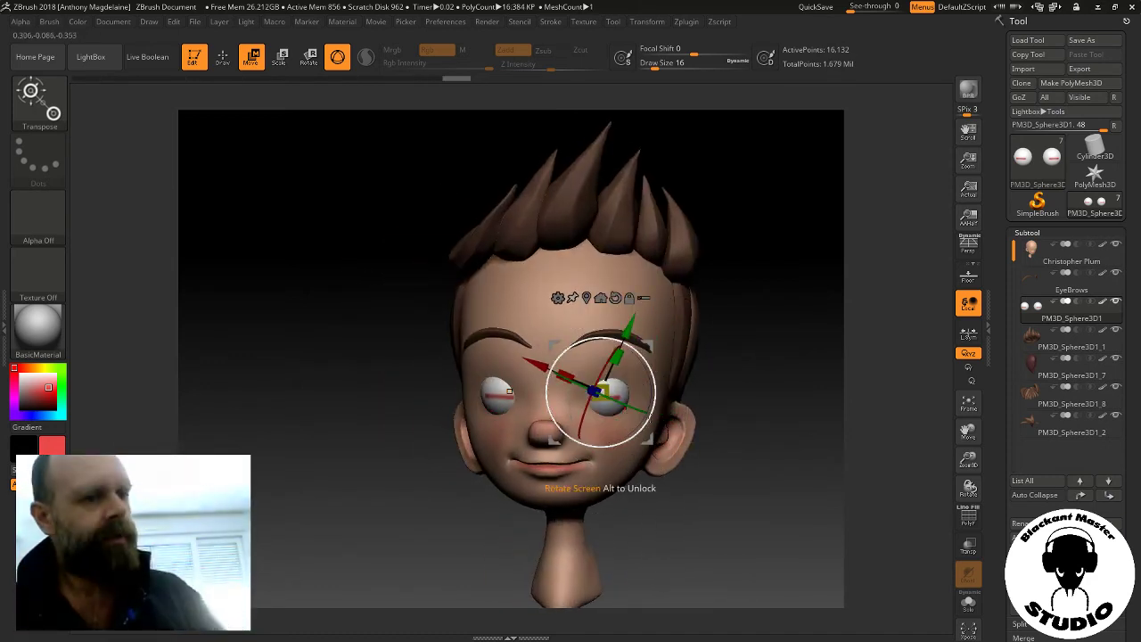
{"action": "mouse_move", "coordinate": [604, 390]}
{"action": "left_mouse_down"}
{"action": "mouse_move", "coordinate": [720, 390]}
{"action": "mouse_move", "coordinate": [800, 369]}
{"action": "mouse_move", "coordinate": [726, 372]}
{"action": "left_mouse_up"}
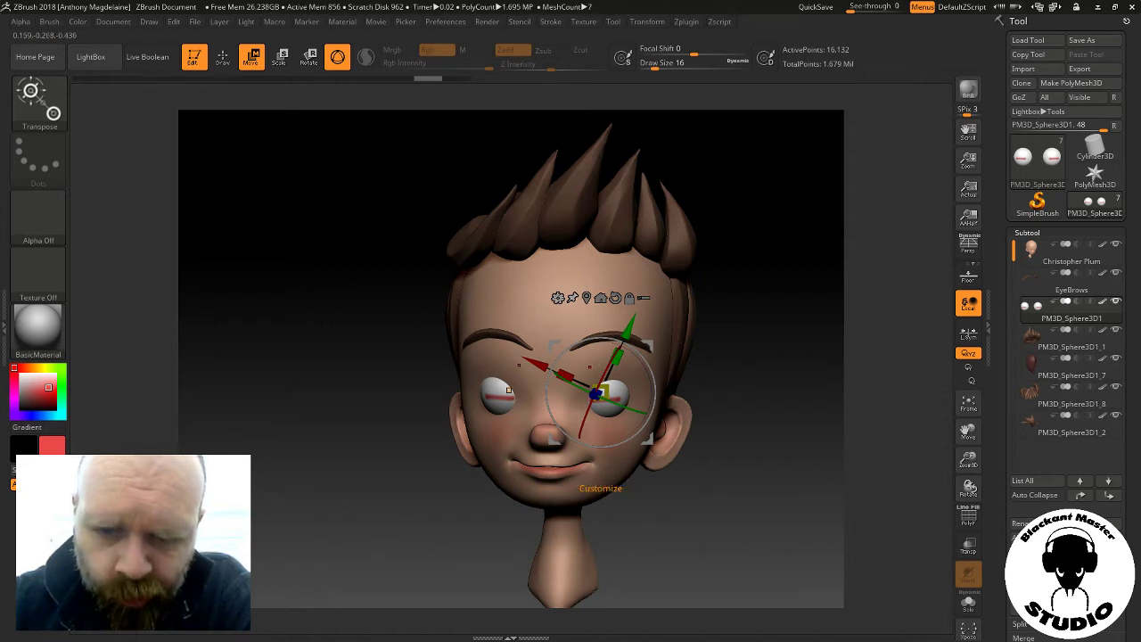
{"action": "left_click", "coordinate": [558, 297]}
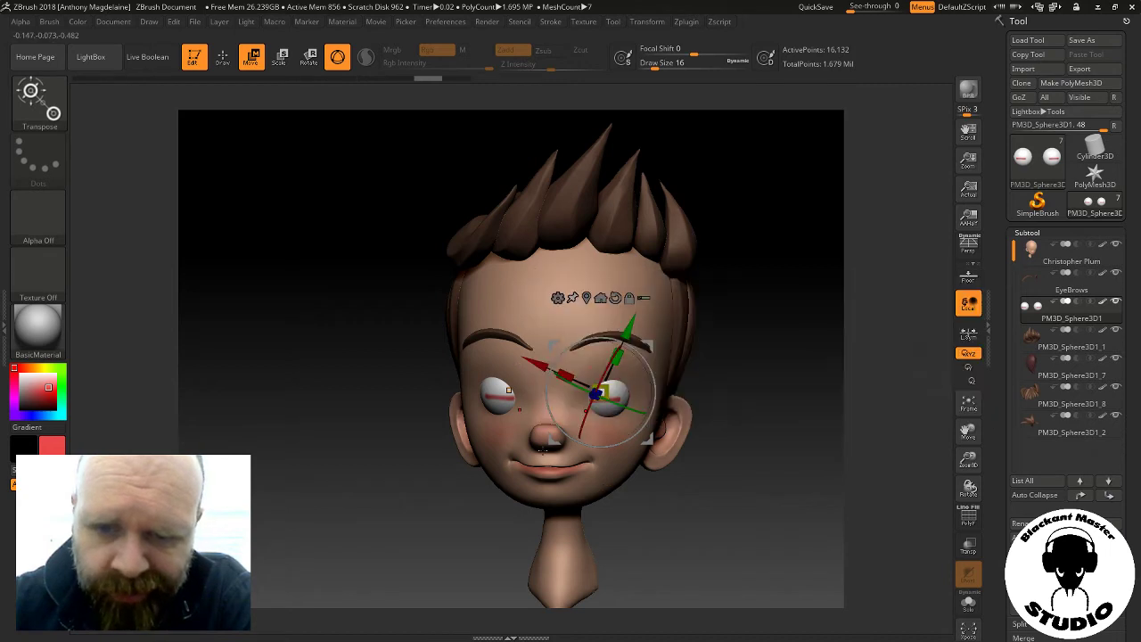
{"action": "left_click", "coordinate": [557, 297]}
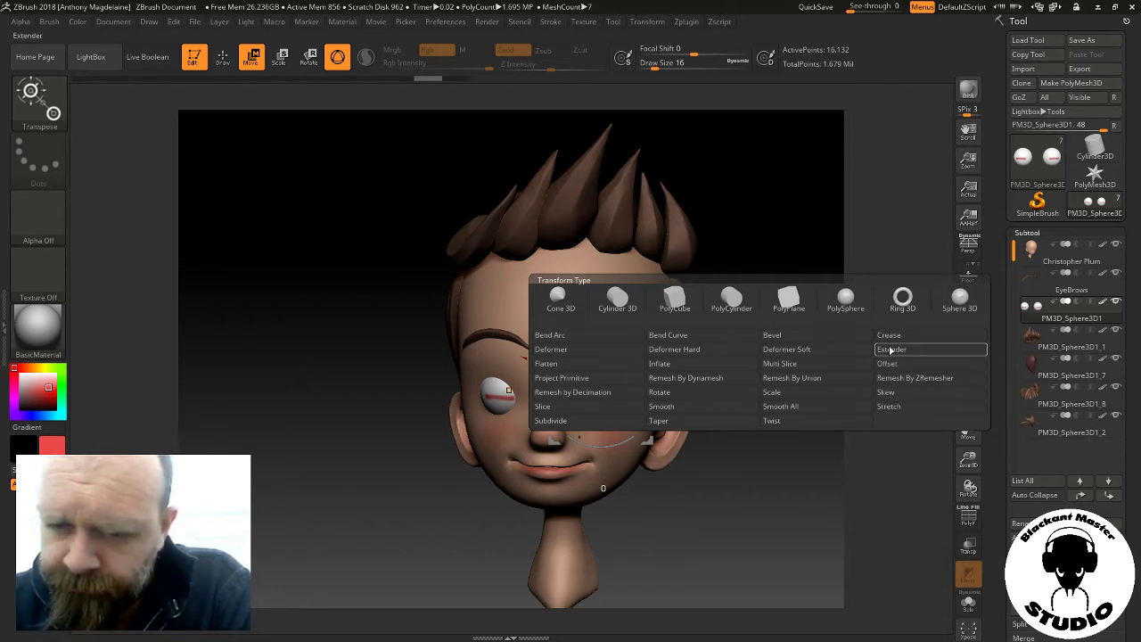
Pick Project Primitive from the deformer list and toggle between transpose line and gizmo
{"action": "left_click", "coordinate": [547, 382]}
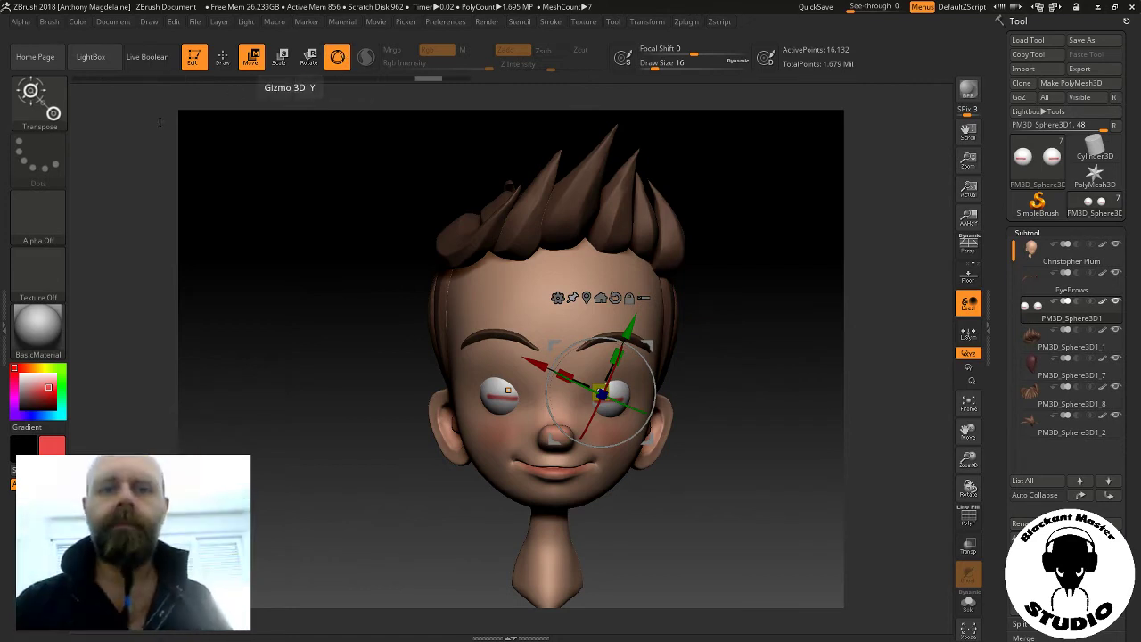
{"action": "key", "text": "space"}
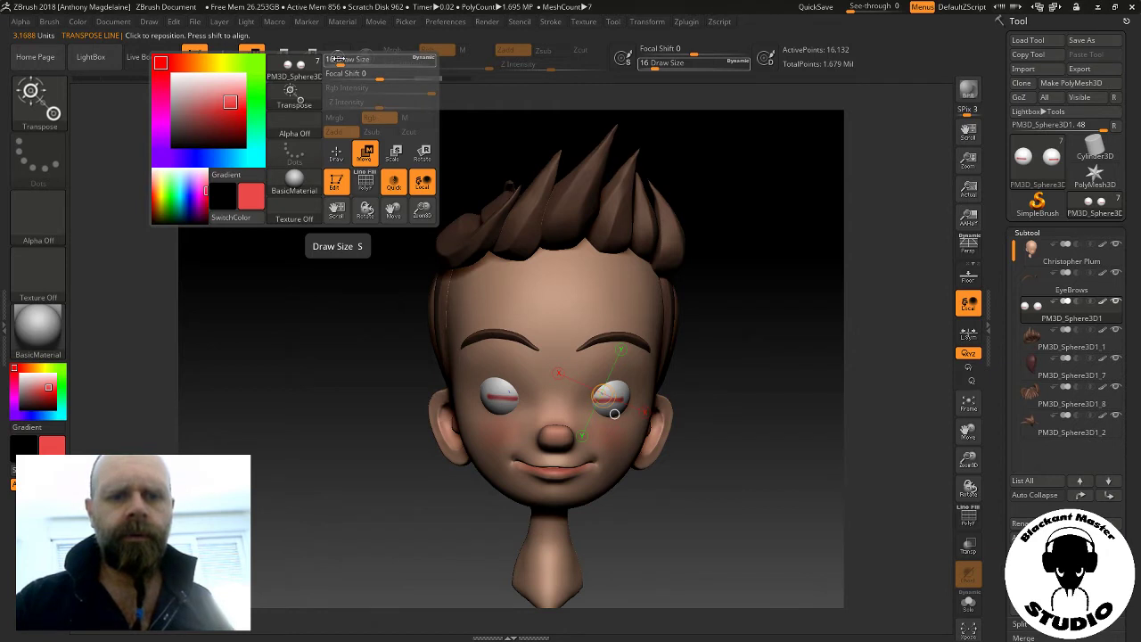
{"action": "key", "text": "space"}
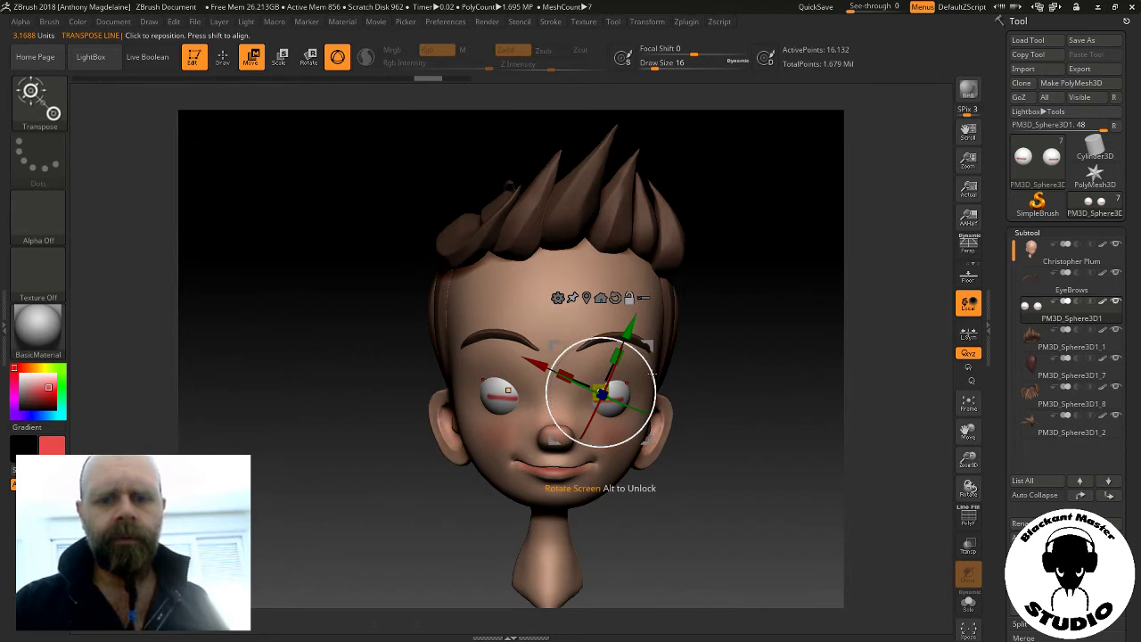
Rotate the gizmo on the right eyeball to a tilted angle
{"action": "mouse_move", "coordinate": [651, 377]}
{"action": "left_mouse_down"}
{"action": "mouse_move", "coordinate": [651, 354]}
{"action": "mouse_move", "coordinate": [679, 326]}
{"action": "left_mouse_up"}
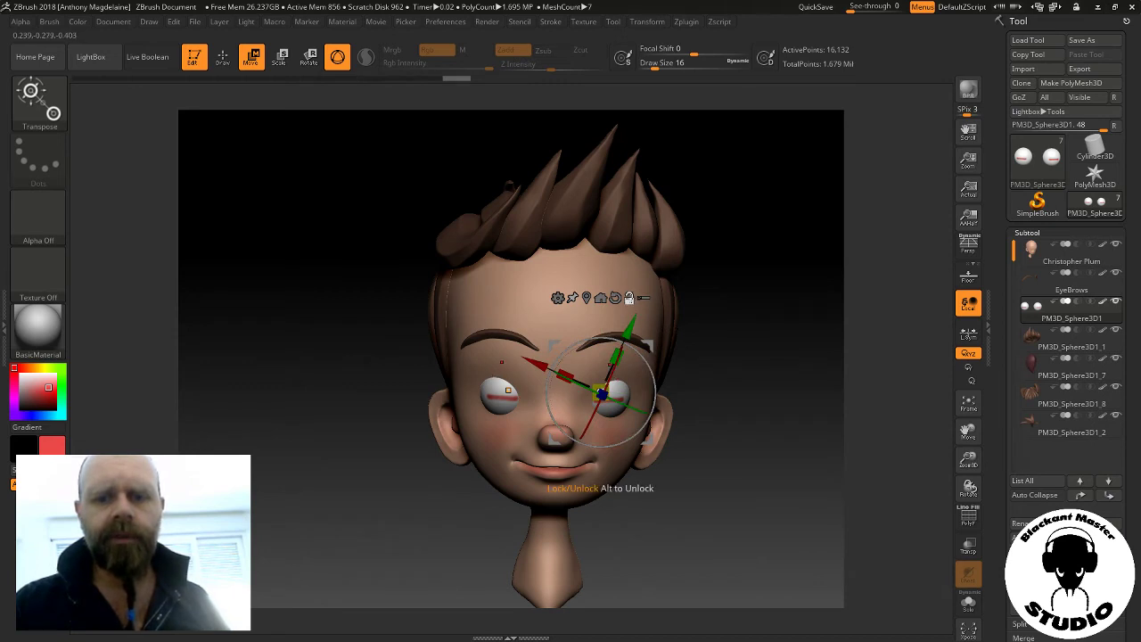
{"action": "left_click_drag", "start_coordinate": [651, 346], "coordinate": [601, 310]}
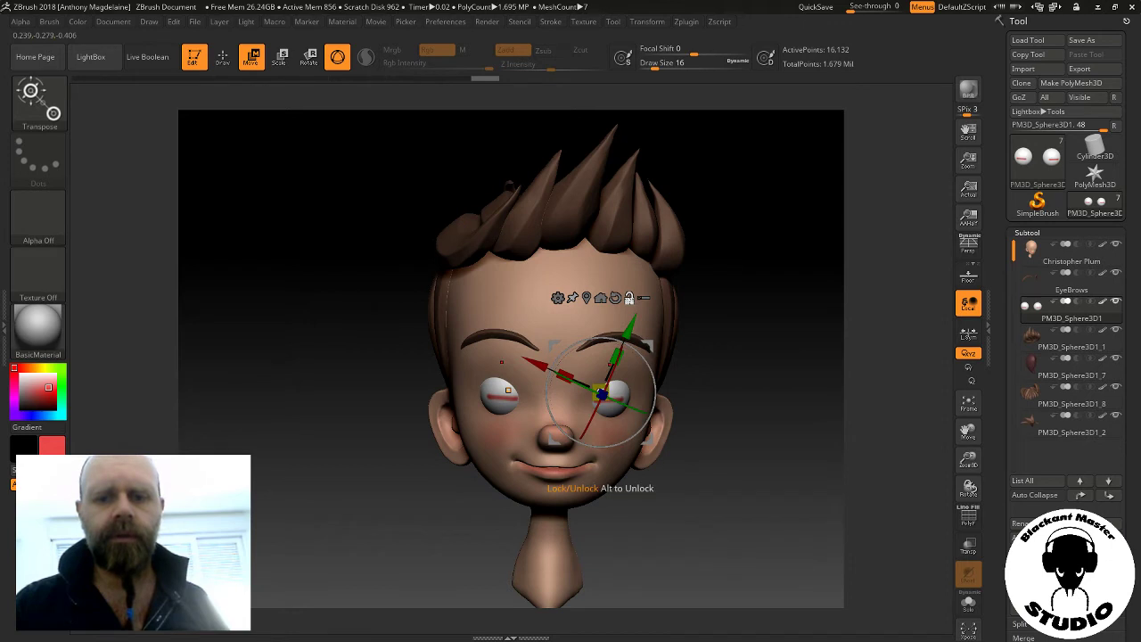
{"action": "left_click_drag", "start_coordinate": [638, 359], "coordinate": [642, 344]}
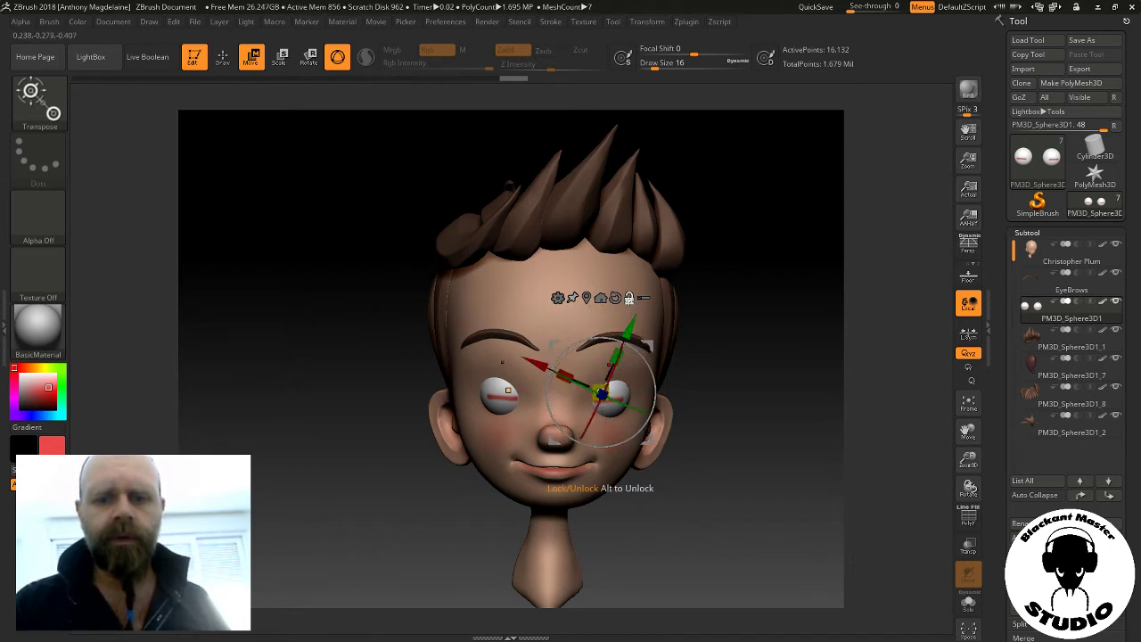
{"action": "mouse_move", "coordinate": [655, 378]}
{"action": "left_mouse_down"}
{"action": "mouse_move", "coordinate": [653, 369]}
{"action": "mouse_move", "coordinate": [654, 380]}
{"action": "left_mouse_up"}
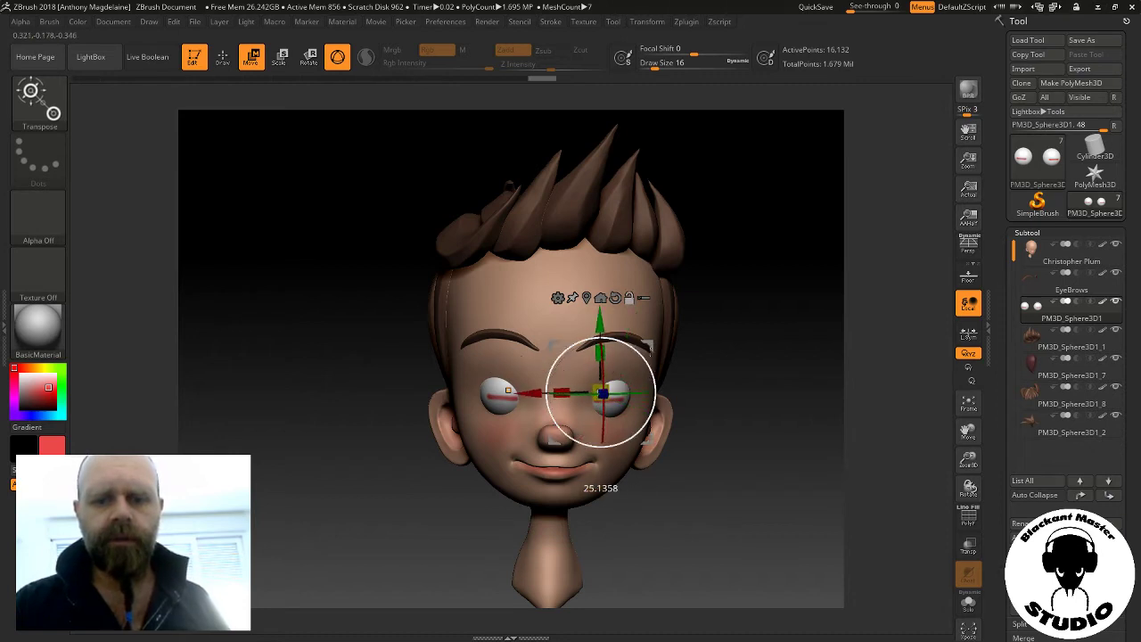
{"action": "mouse_move", "coordinate": [785, 365]}
{"action": "left_mouse_down"}
{"action": "mouse_move", "coordinate": [664, 361]}
{"action": "mouse_move", "coordinate": [731, 369]}
{"action": "left_mouse_up"}
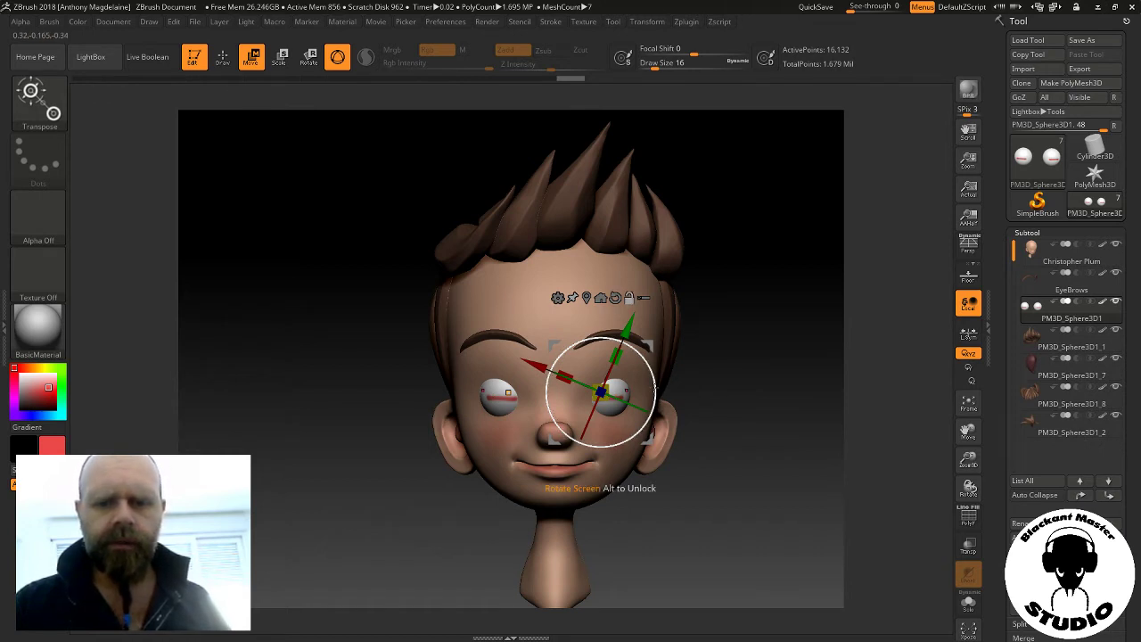
{"action": "left_click_drag", "start_coordinate": [655, 390], "coordinate": [669, 357]}
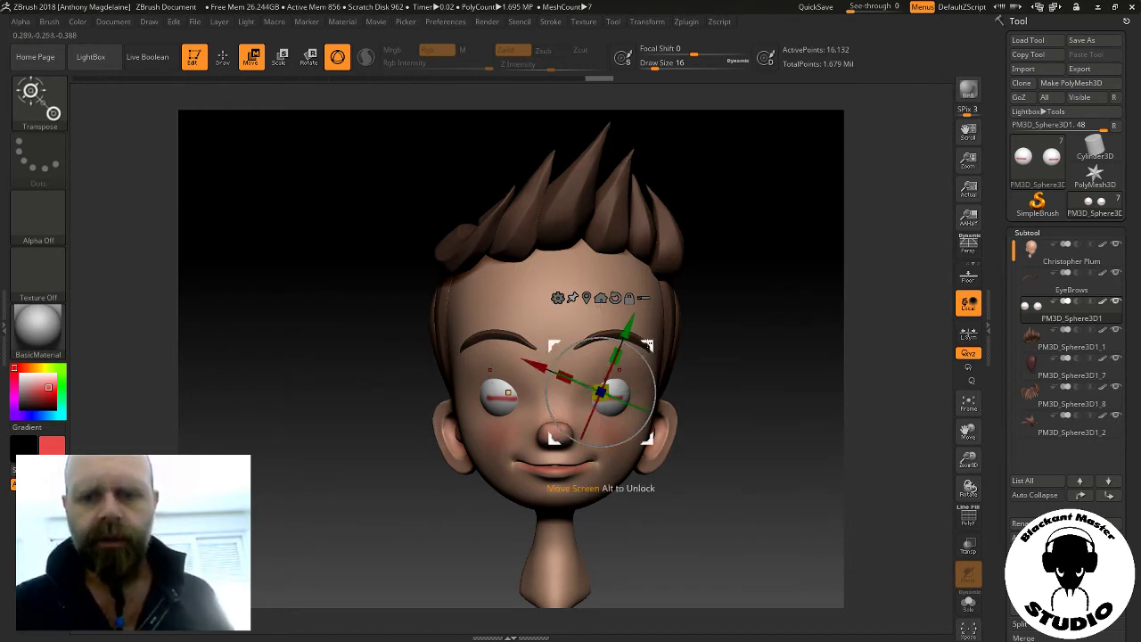
{"action": "left_click_drag", "start_coordinate": [657, 379], "coordinate": [645, 335]}
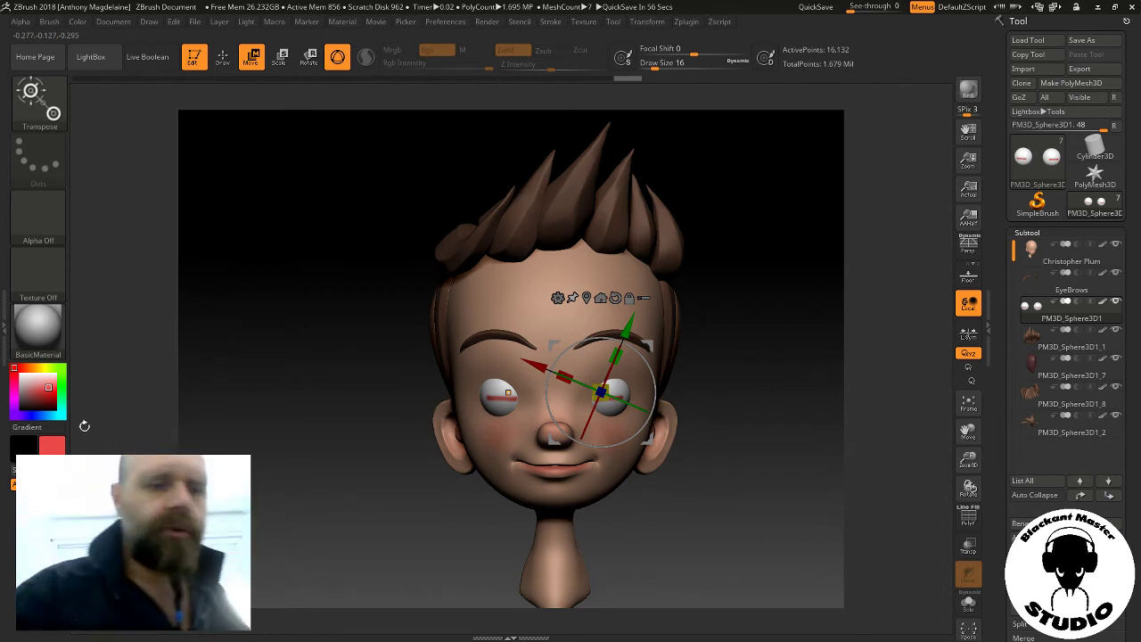
Make white the active colour and fill the eyeballs with it using Color > FillObject
{"action": "key", "text": "c"}
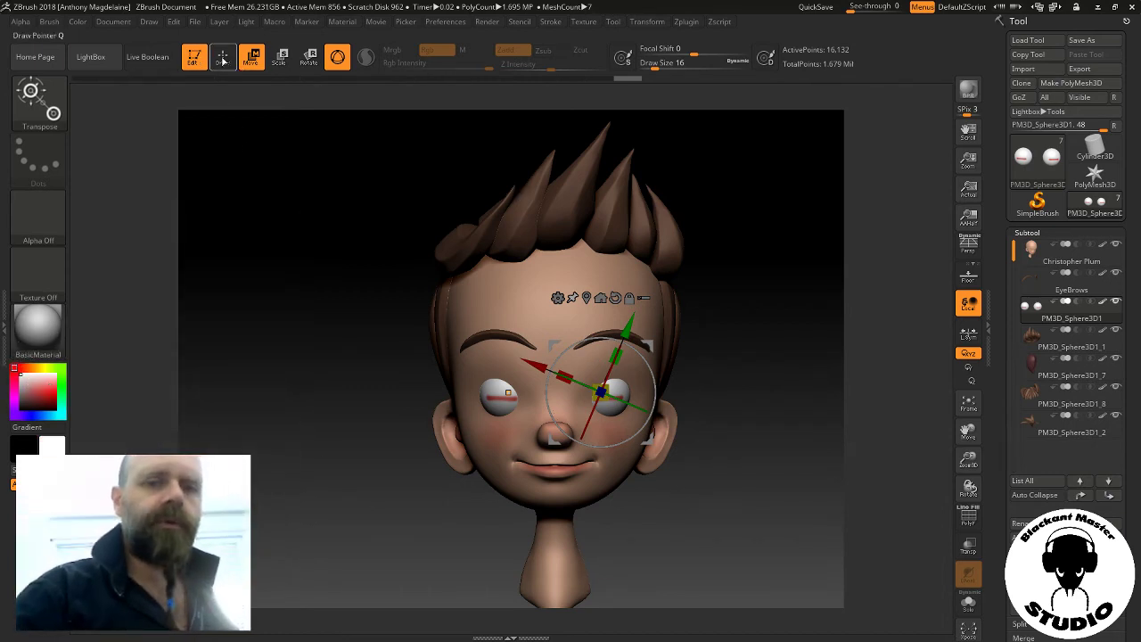
{"action": "left_click", "coordinate": [217, 58]}
{"action": "left_click", "coordinate": [114, 22]}
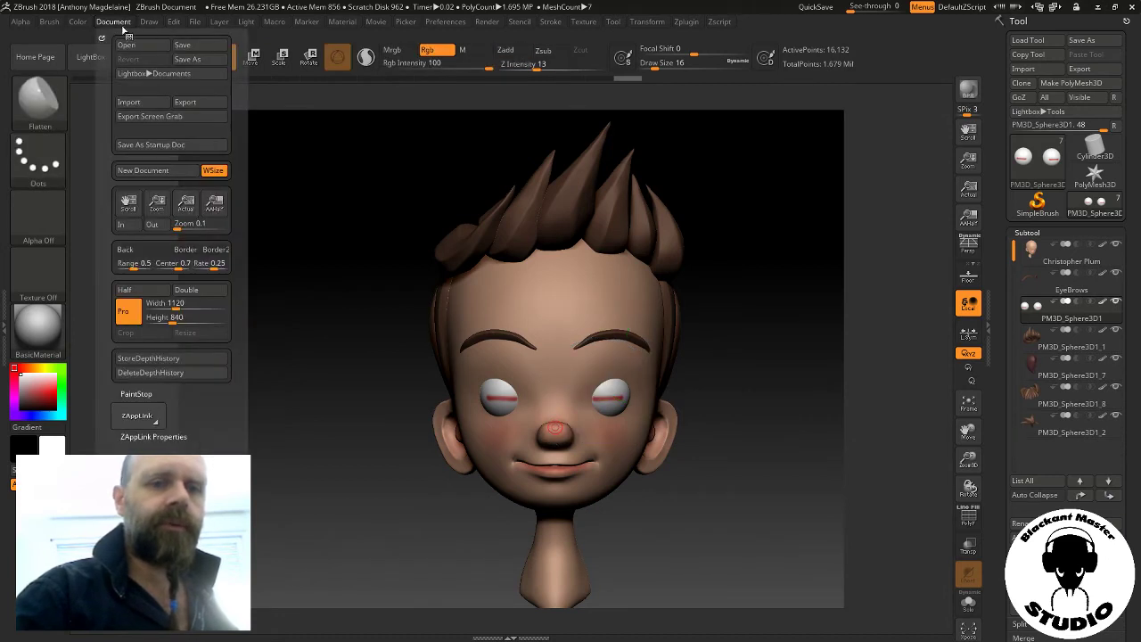
{"action": "left_click", "coordinate": [78, 21]}
{"action": "left_click", "coordinate": [105, 276]}
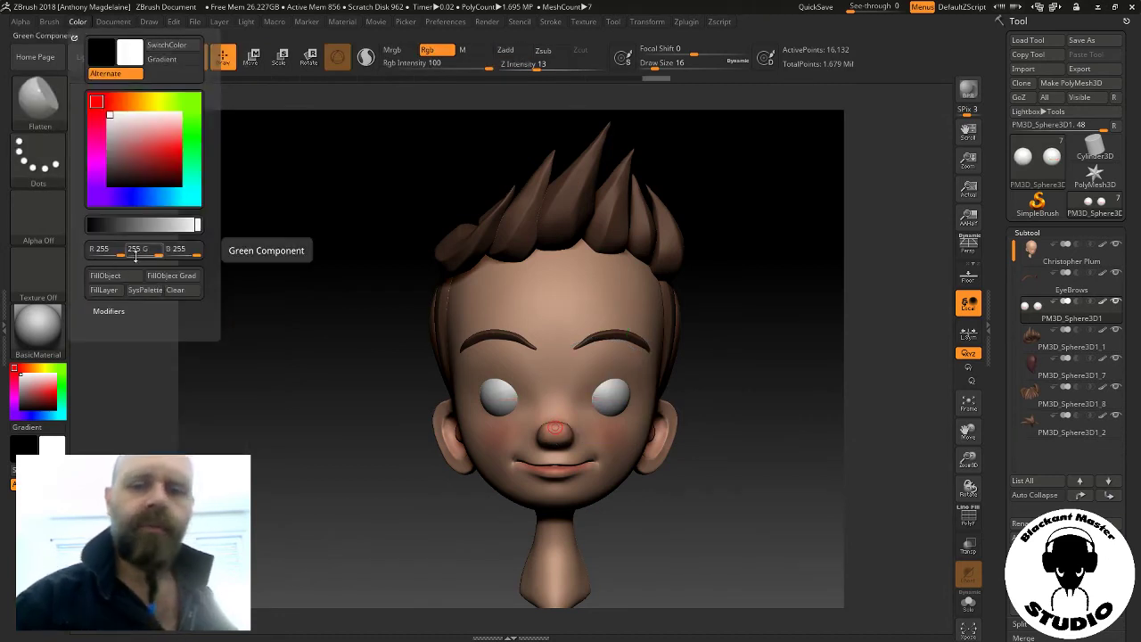
Bring the side of the head into view and make the head the active subtool
{"action": "left_click_drag", "start_coordinate": [769, 471], "coordinate": [702, 579]}
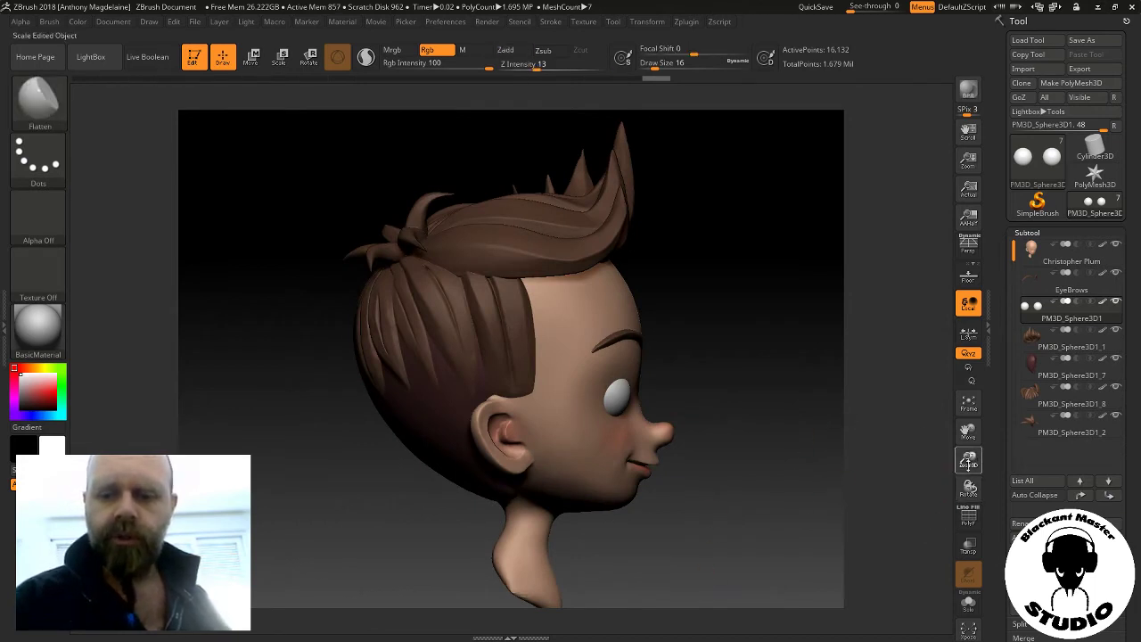
{"action": "left_click_drag", "start_coordinate": [968, 460], "coordinate": [905, 475]}
{"action": "left_click_drag", "start_coordinate": [841, 506], "coordinate": [797, 526]}
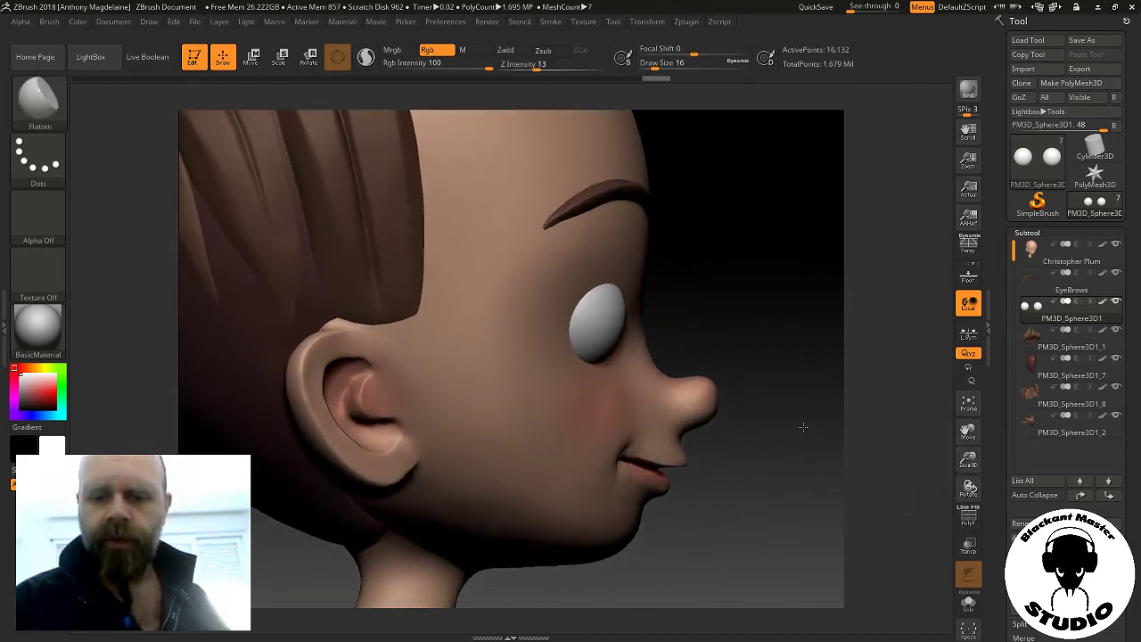
{"action": "left_click", "coordinate": [1035, 254]}
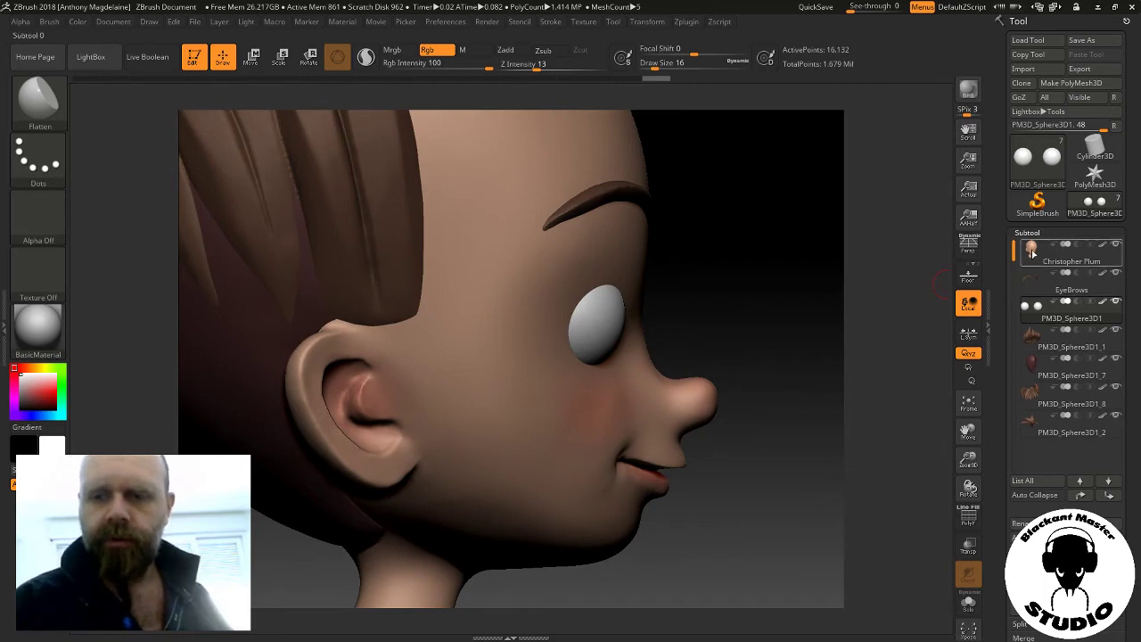
Choose the ClayBuildup brush and increase the brush size slightly
{"action": "left_click", "coordinate": [51, 105]}
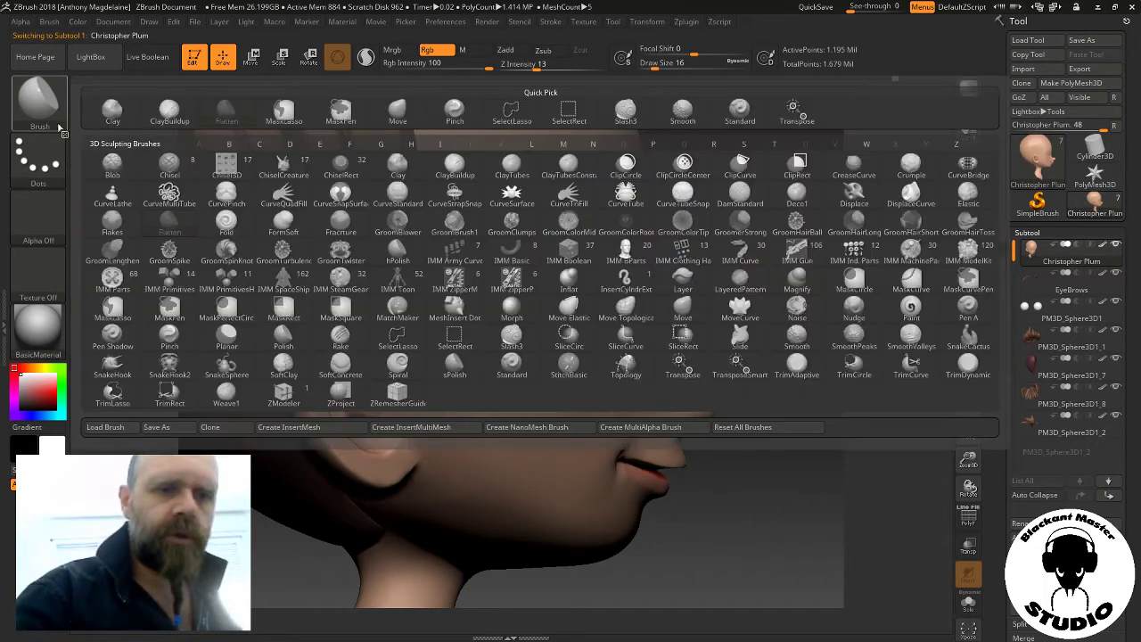
{"action": "left_click", "coordinate": [227, 111]}
{"action": "left_click", "coordinate": [39, 99]}
{"action": "left_click", "coordinate": [170, 110]}
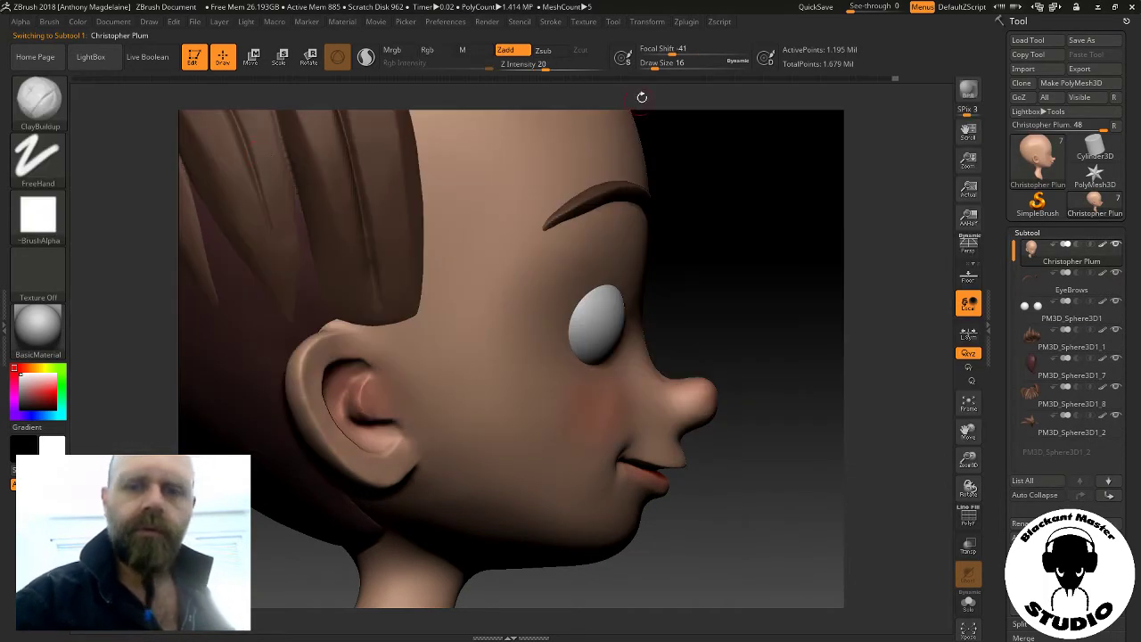
{"action": "left_click_drag", "start_coordinate": [784, 338], "coordinate": [734, 354]}
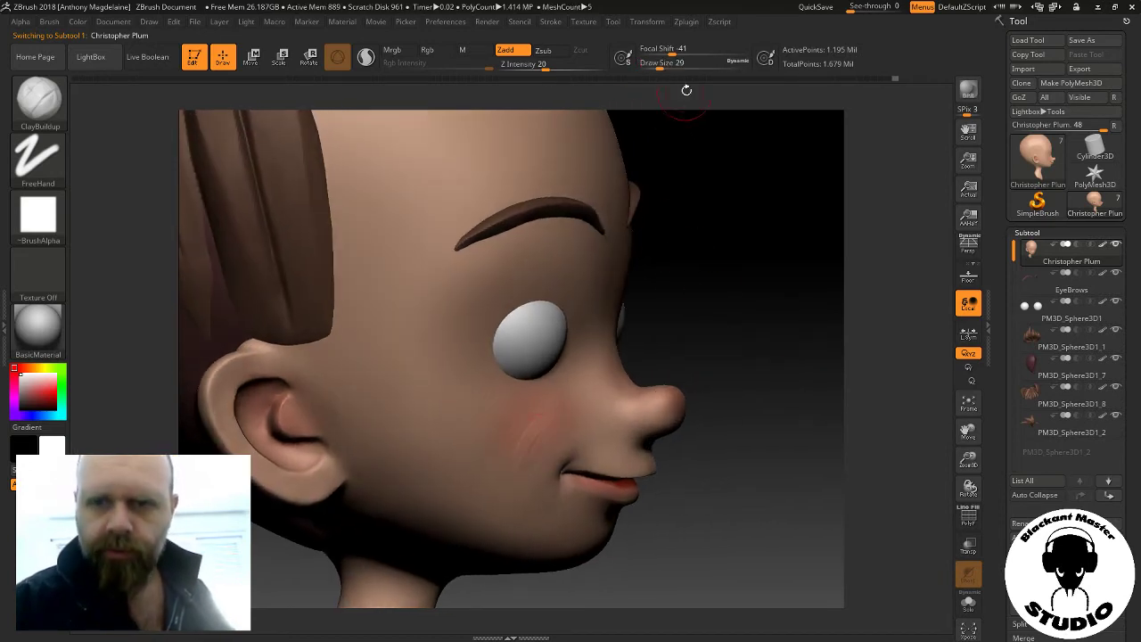
{"action": "left_click", "coordinate": [664, 64]}
{"action": "left_click_drag", "start_coordinate": [665, 64], "coordinate": [668, 65]}
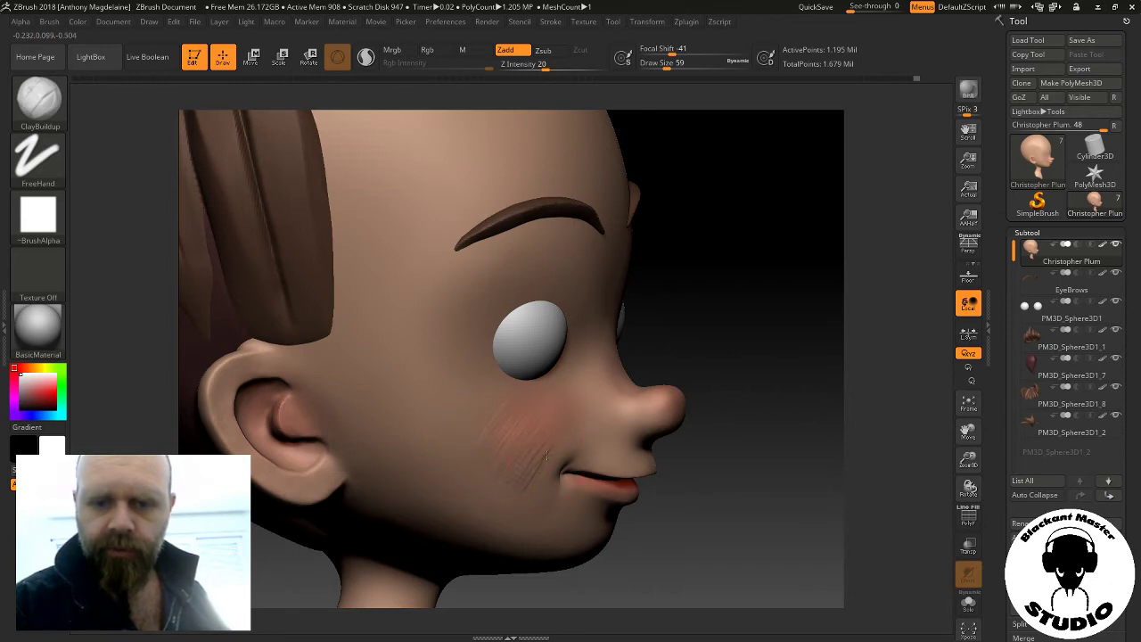
Smooth and blend the pink blush across the cheek into the skin
{"action": "left_click_drag", "start_coordinate": [557, 405], "coordinate": [505, 451], "text": "shift"}
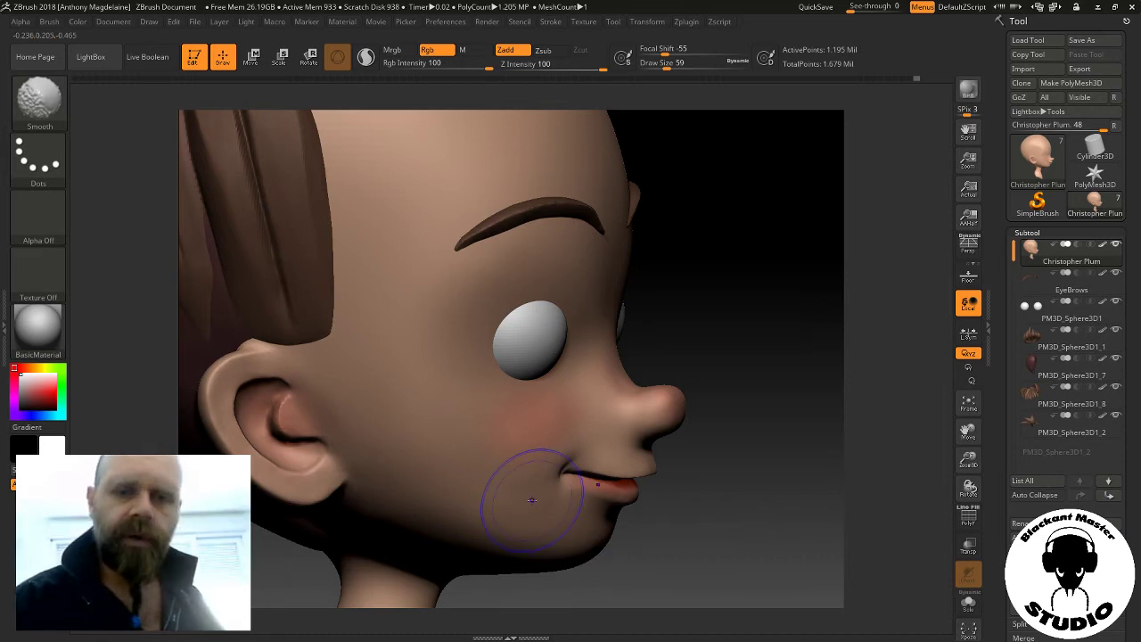
{"action": "left_click_drag", "start_coordinate": [522, 413], "coordinate": [538, 419], "text": "shift"}
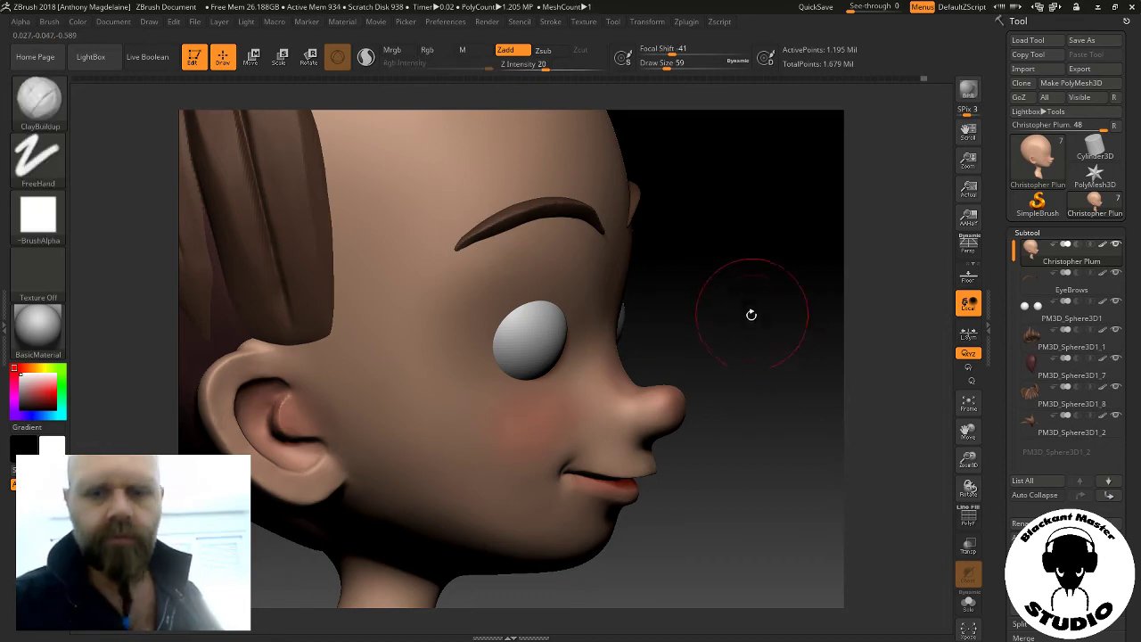
{"action": "mouse_move", "coordinate": [749, 313]}
{"action": "left_mouse_down"}
{"action": "mouse_move", "coordinate": [732, 286]}
{"action": "mouse_move", "coordinate": [523, 433]}
{"action": "left_mouse_up"}
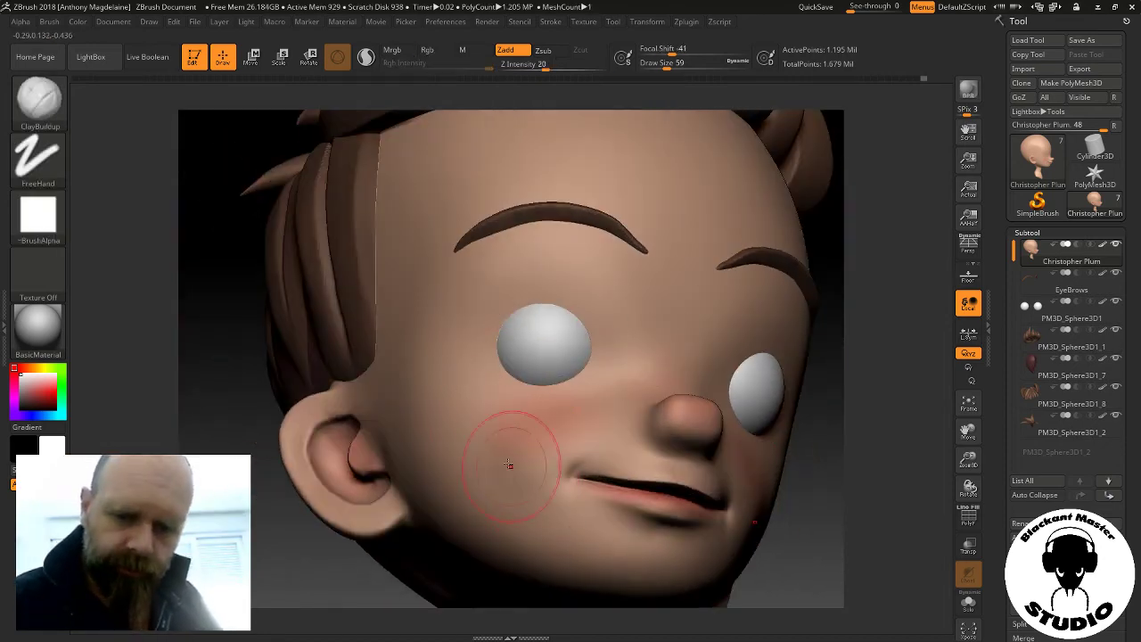
{"action": "left_click_drag", "start_coordinate": [511, 483], "coordinate": [460, 453]}
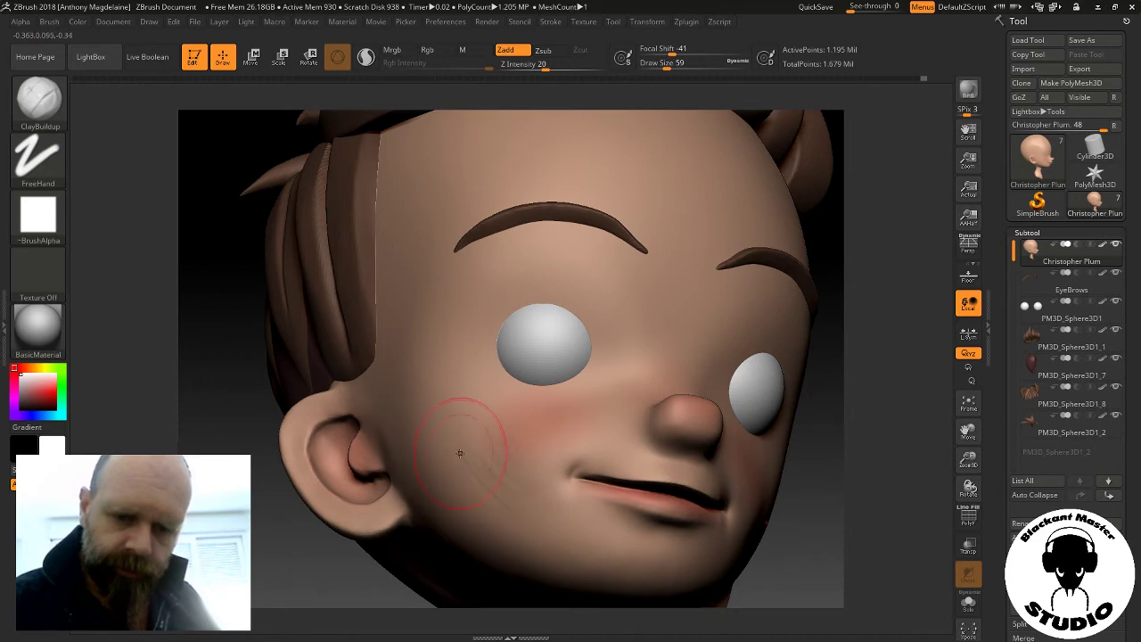
{"action": "key", "text": "shift"}
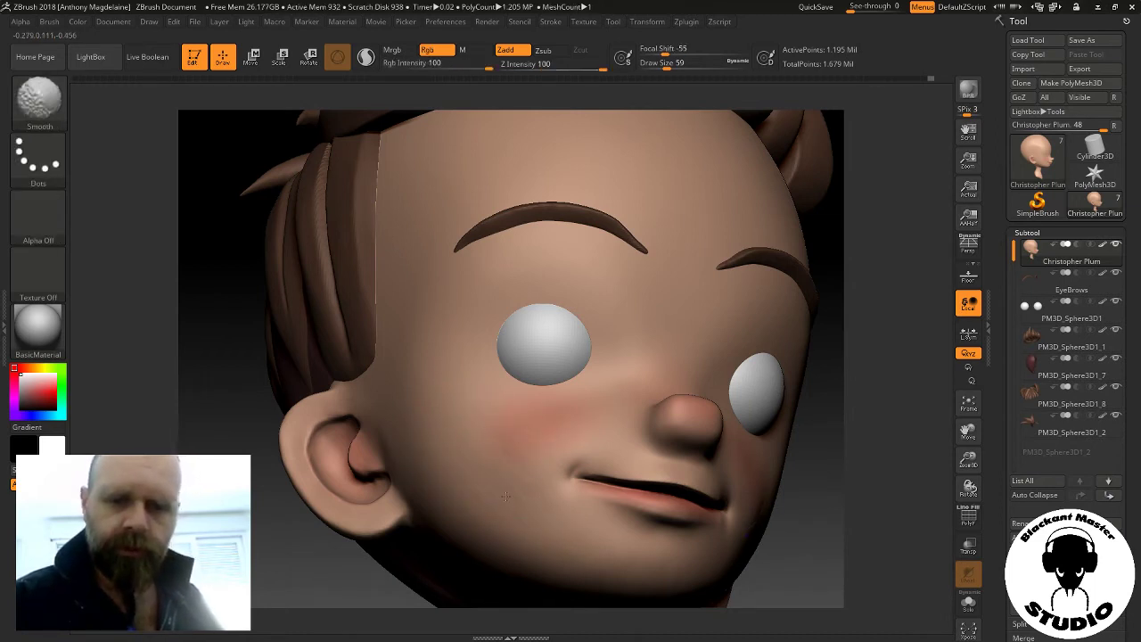
Continue smoothing the blush beside the nose, checking the cheeks from side and three-quarter views
{"action": "mouse_move", "coordinate": [865, 295]}
{"action": "left_mouse_down"}
{"action": "mouse_move", "coordinate": [897, 327]}
{"action": "mouse_move", "coordinate": [739, 424]}
{"action": "left_mouse_up"}
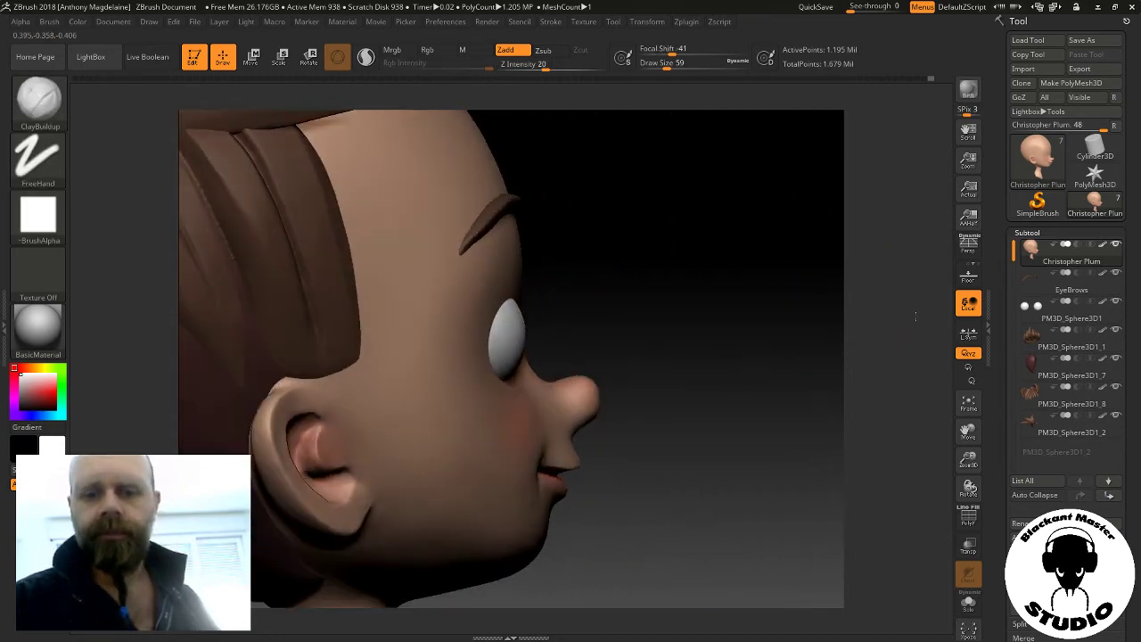
{"action": "key", "text": "shift"}
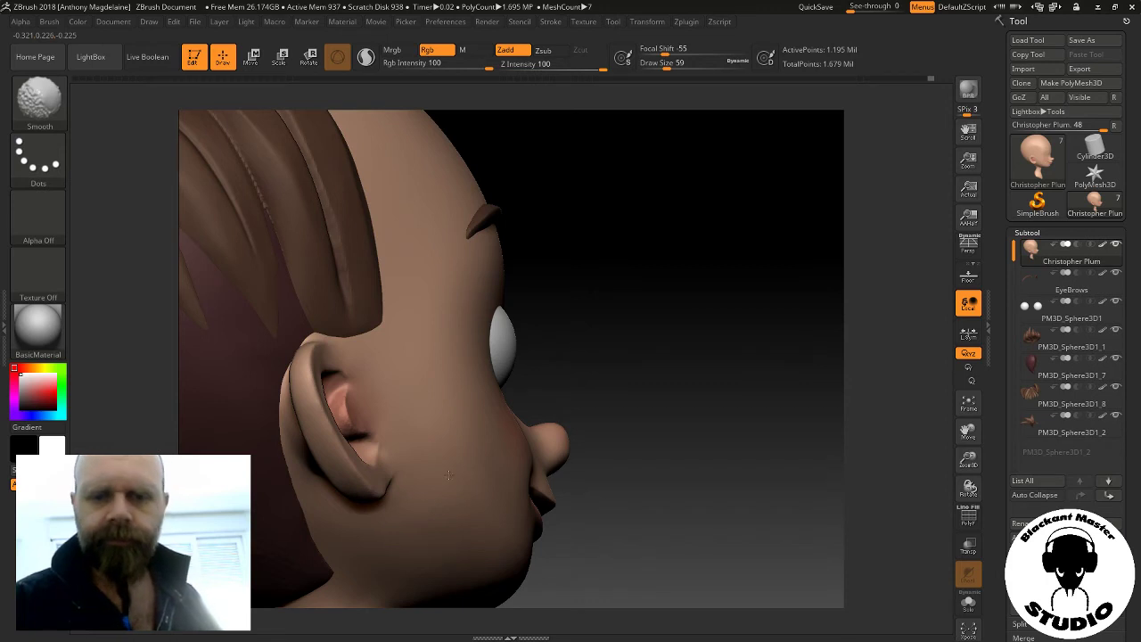
{"action": "left_click_drag", "start_coordinate": [740, 415], "coordinate": [691, 415]}
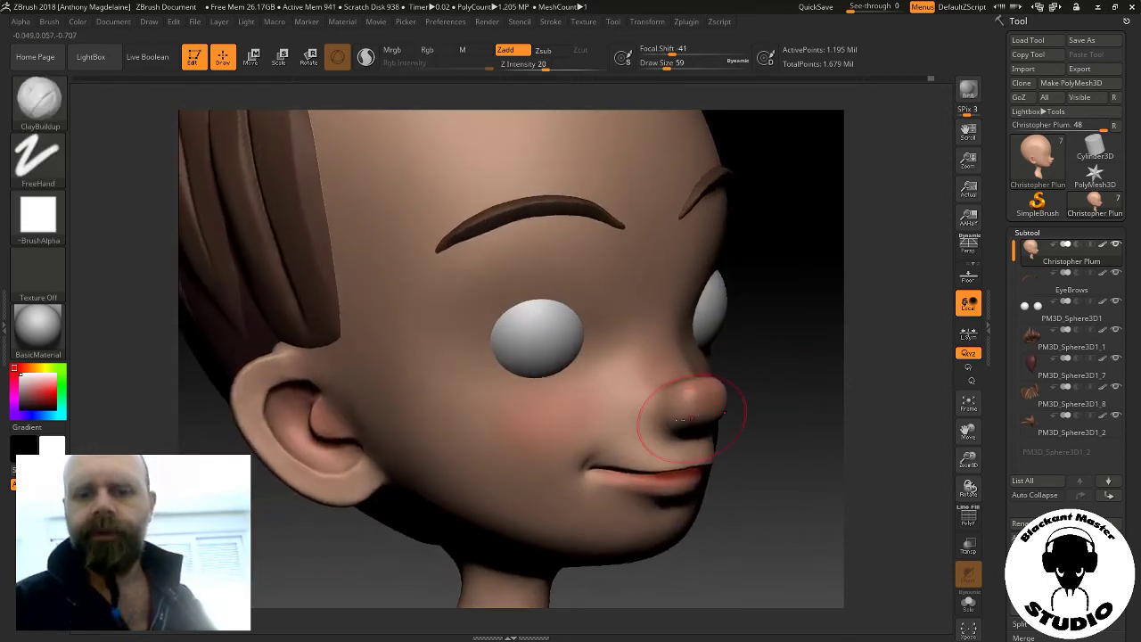
{"action": "left_click_drag", "start_coordinate": [570, 419], "coordinate": [496, 416], "text": "shift"}
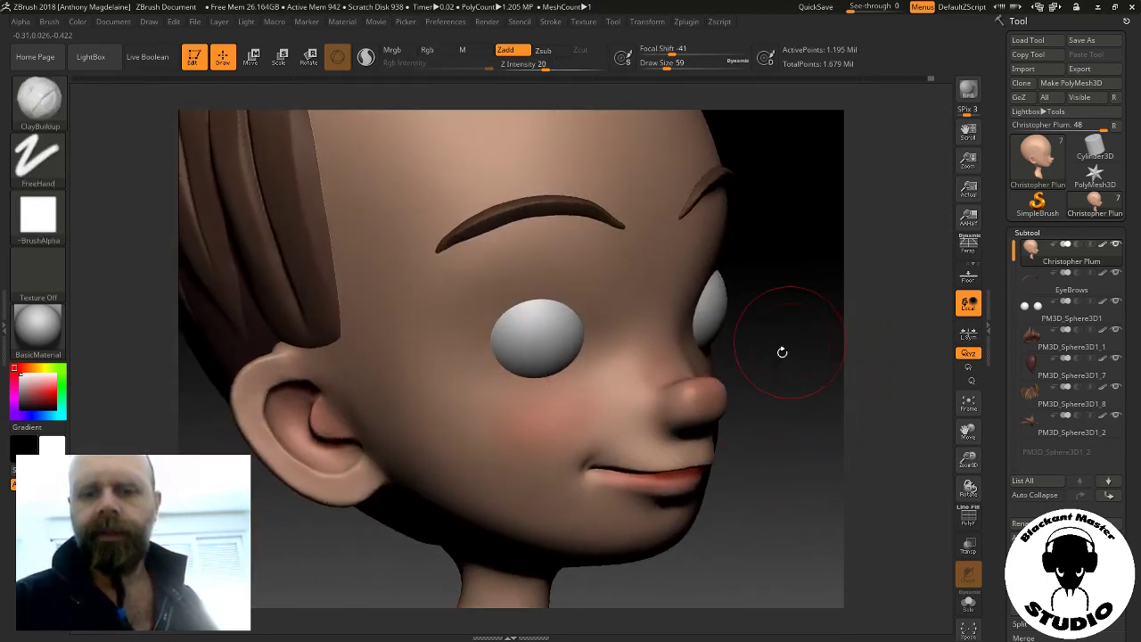
{"action": "mouse_move", "coordinate": [782, 352]}
{"action": "left_mouse_down"}
{"action": "mouse_move", "coordinate": [790, 426]}
{"action": "mouse_move", "coordinate": [811, 407]}
{"action": "mouse_move", "coordinate": [766, 425]}
{"action": "mouse_move", "coordinate": [596, 400]}
{"action": "left_mouse_up"}
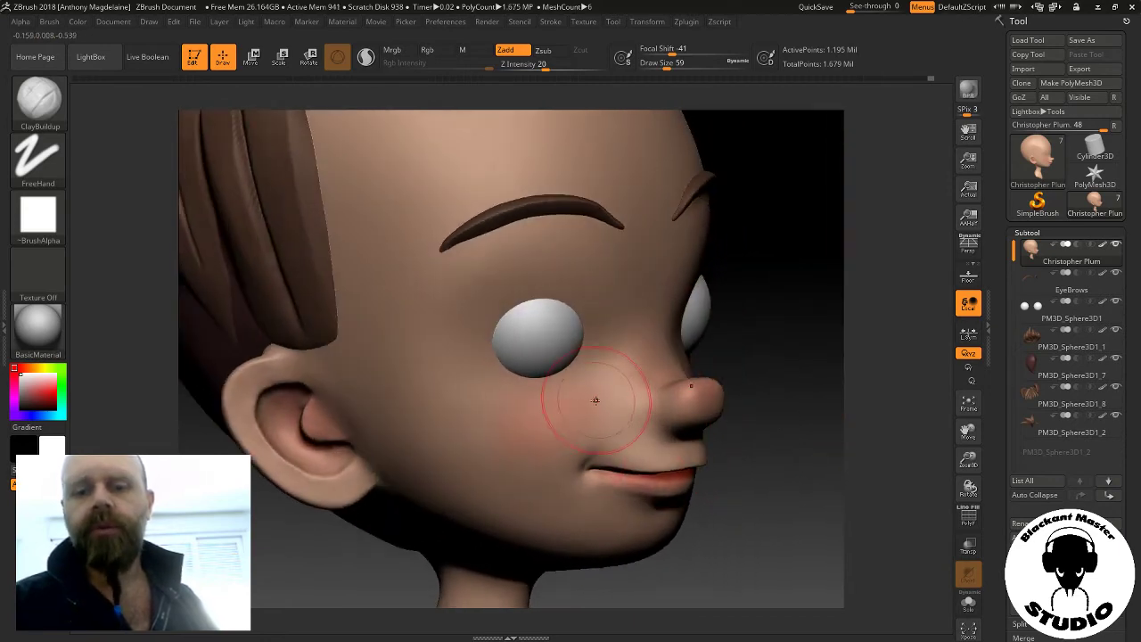
{"action": "key", "text": "shift"}
{"action": "mouse_move", "coordinate": [781, 392]}
{"action": "left_mouse_down"}
{"action": "mouse_move", "coordinate": [793, 387]}
{"action": "mouse_move", "coordinate": [765, 407]}
{"action": "mouse_move", "coordinate": [752, 476]}
{"action": "left_mouse_up"}
{"action": "key", "text": "shift"}
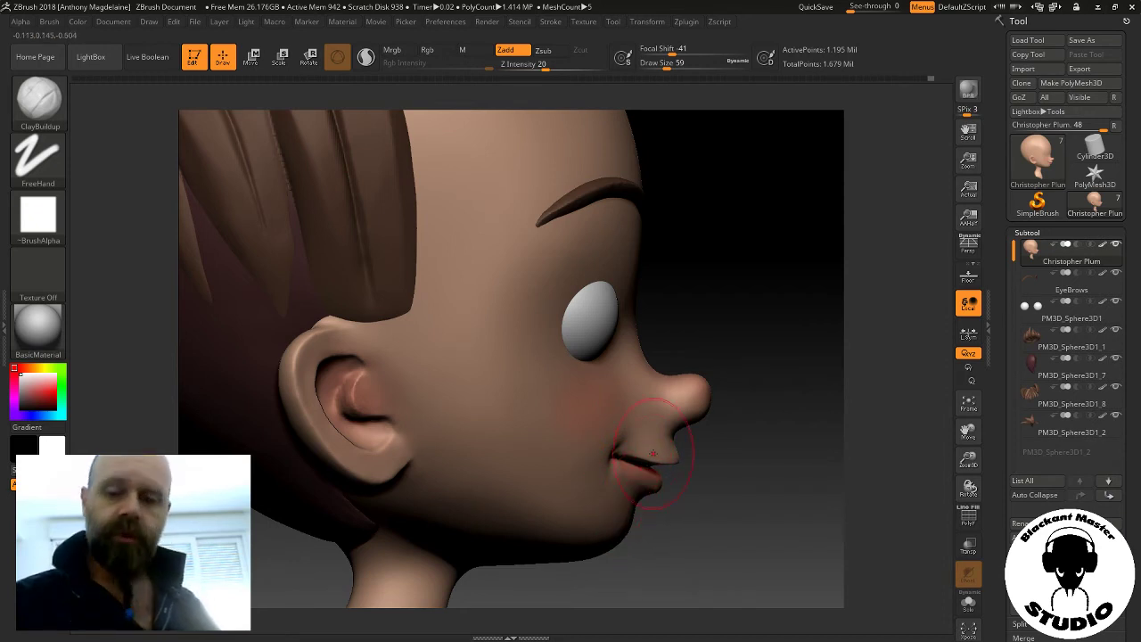
Smooth the painted colour around the nose and cheeks, checking from several angles including below
{"action": "left_click_drag", "start_coordinate": [784, 372], "coordinate": [757, 446]}
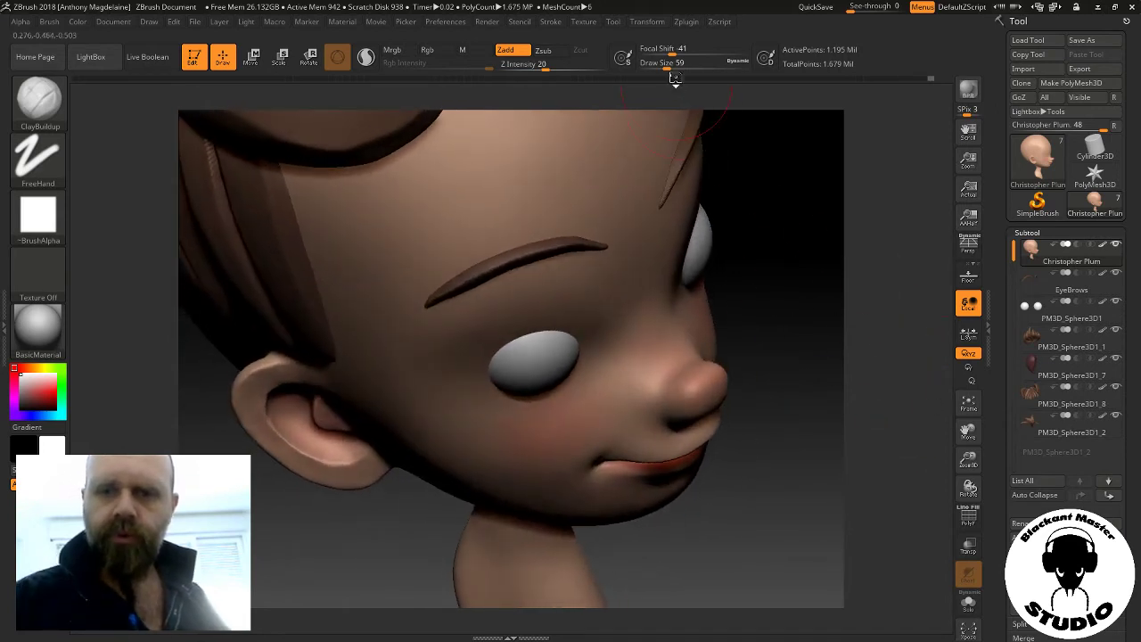
{"action": "key", "text": "shift"}
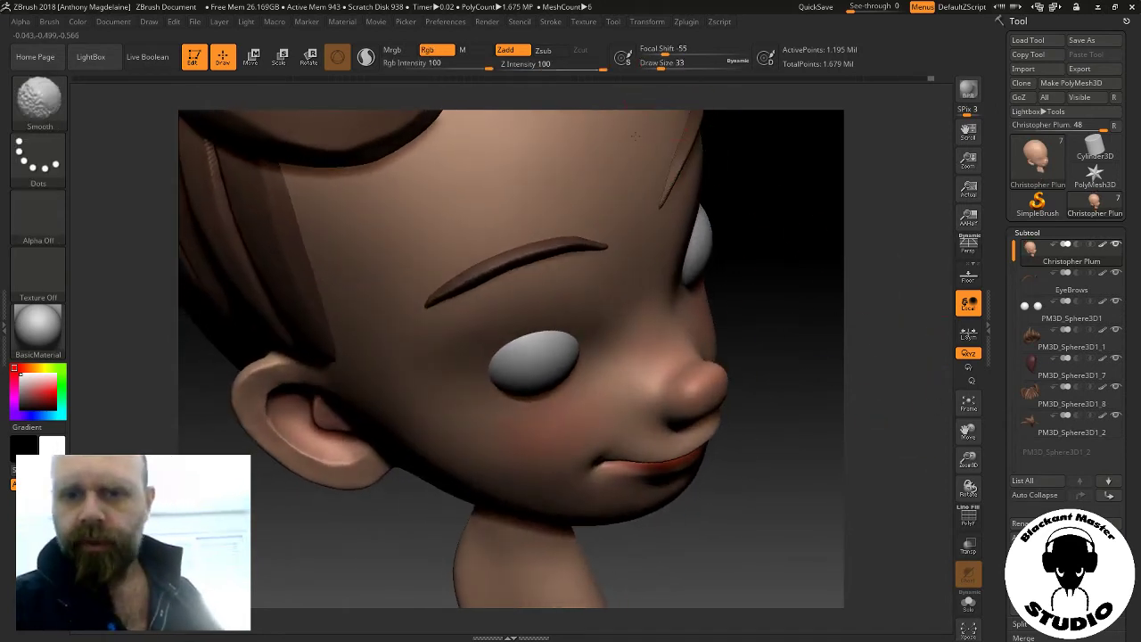
{"action": "left_click_drag", "start_coordinate": [764, 280], "coordinate": [518, 255]}
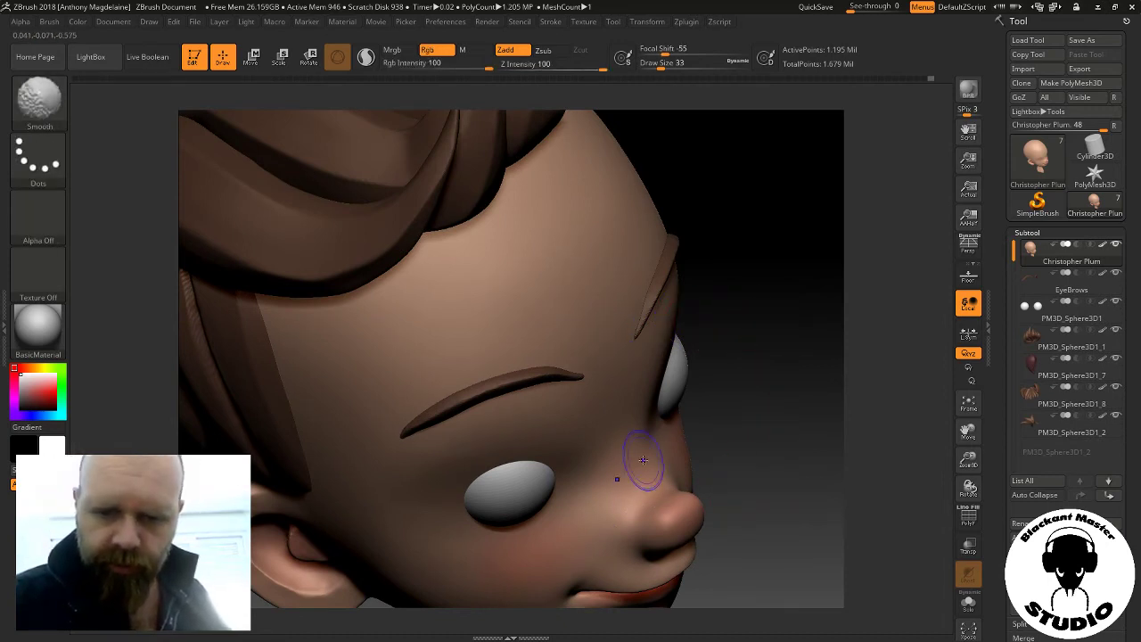
{"action": "left_click_drag", "start_coordinate": [718, 450], "coordinate": [755, 436]}
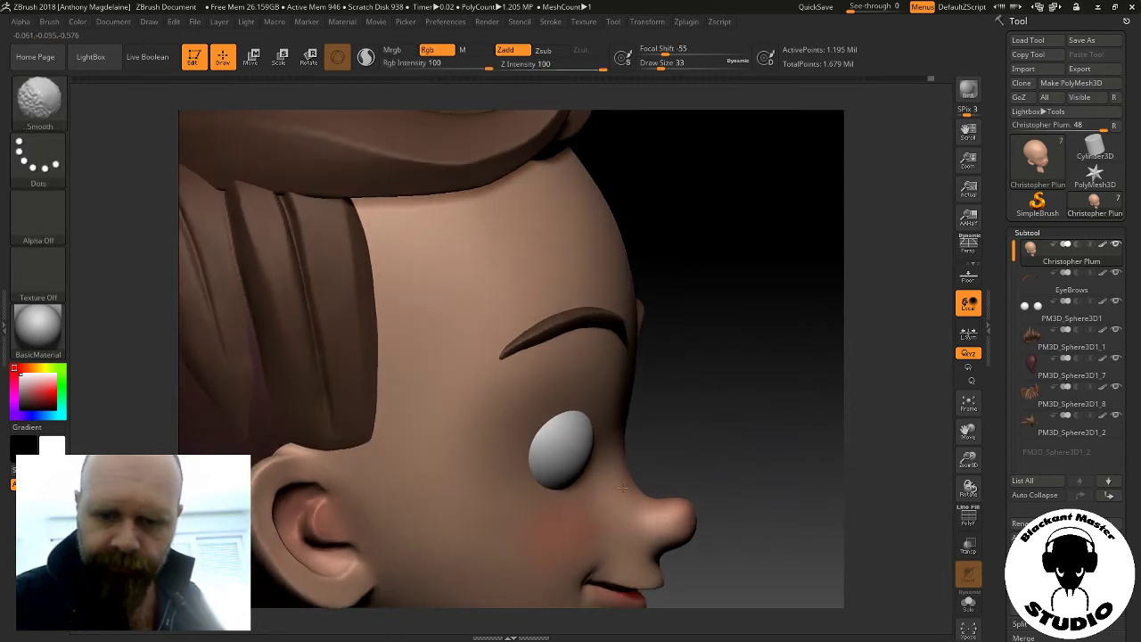
{"action": "mouse_move", "coordinate": [754, 436]}
{"action": "left_mouse_down"}
{"action": "mouse_move", "coordinate": [751, 464]}
{"action": "mouse_move", "coordinate": [675, 525]}
{"action": "left_mouse_up"}
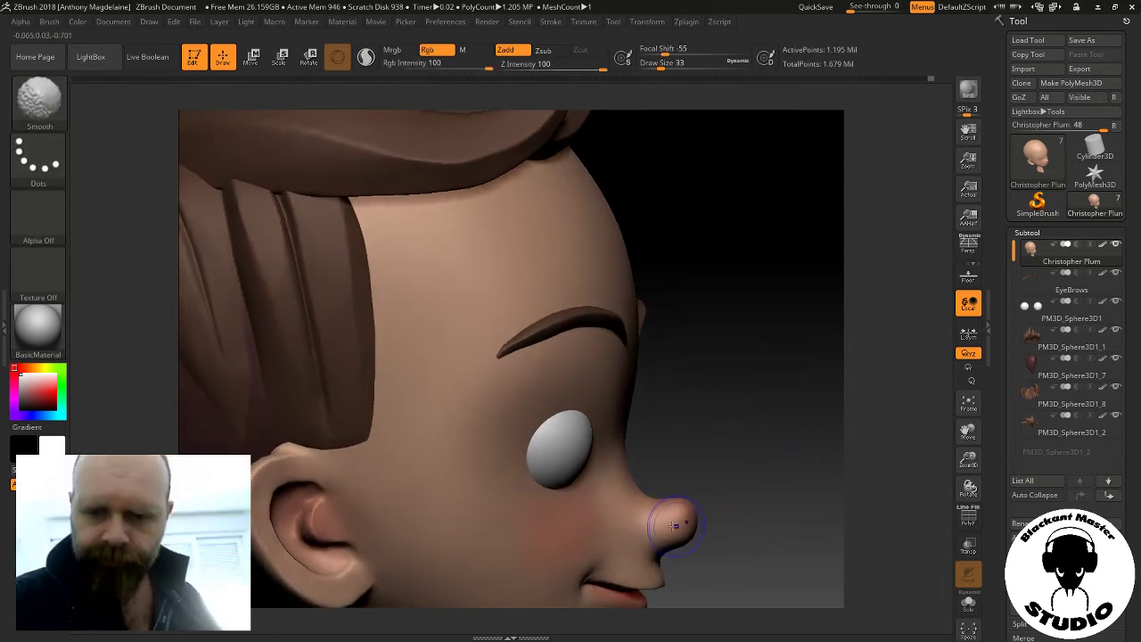
{"action": "left_click_drag", "start_coordinate": [752, 500], "coordinate": [680, 547]}
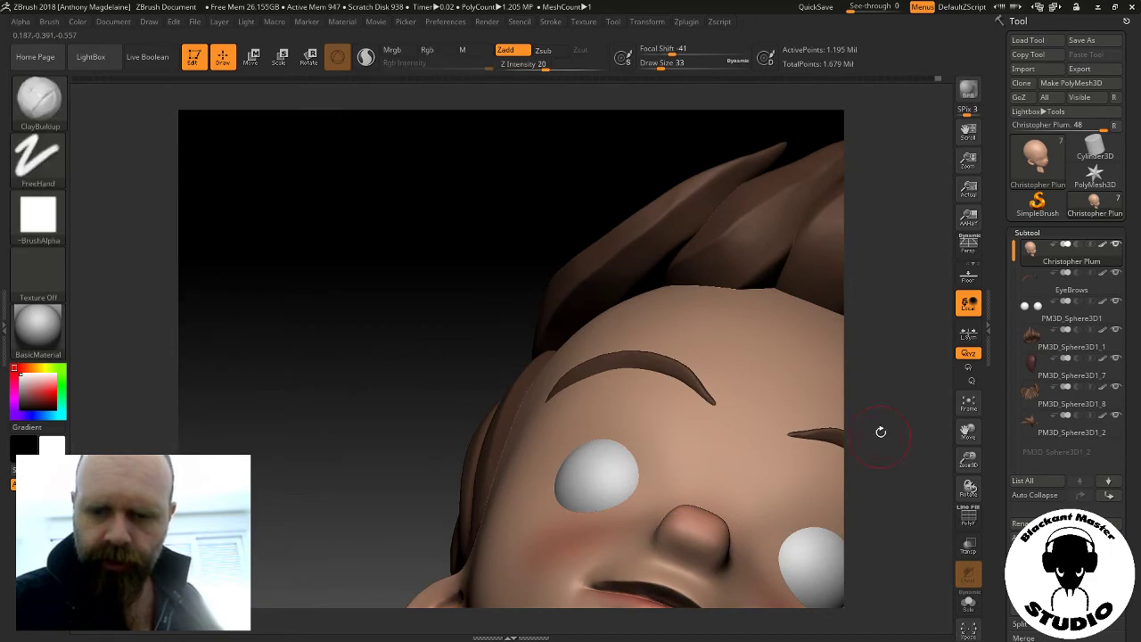
{"action": "left_click_drag", "start_coordinate": [797, 441], "coordinate": [669, 527]}
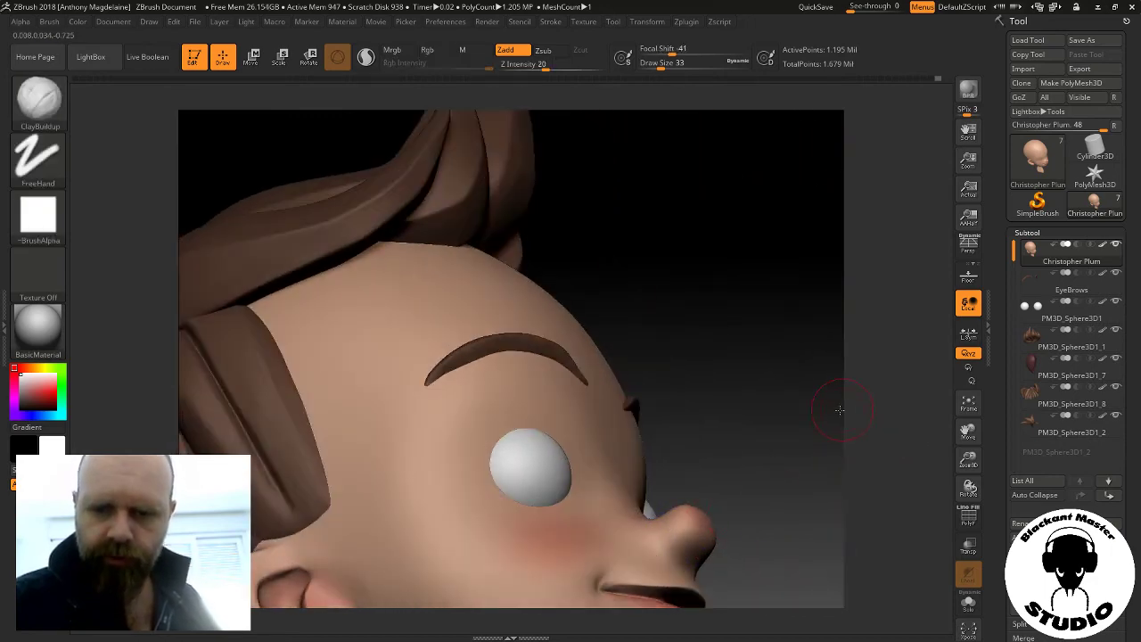
{"action": "left_click_drag", "start_coordinate": [838, 410], "coordinate": [780, 386]}
Give the cheek blush a final smoothing pass, then make PM3D_Sphere3D1 the active subtool
{"action": "key", "text": "shift"}
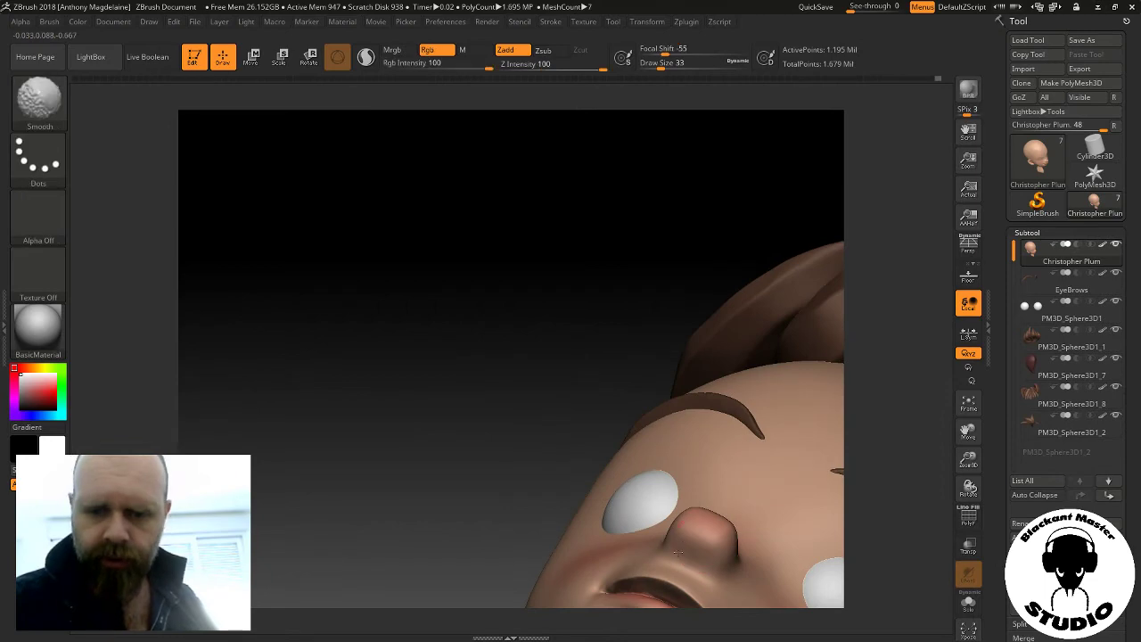
{"action": "mouse_move", "coordinate": [580, 416]}
{"action": "left_mouse_down"}
{"action": "mouse_move", "coordinate": [763, 326]}
{"action": "mouse_move", "coordinate": [728, 474]}
{"action": "left_mouse_up"}
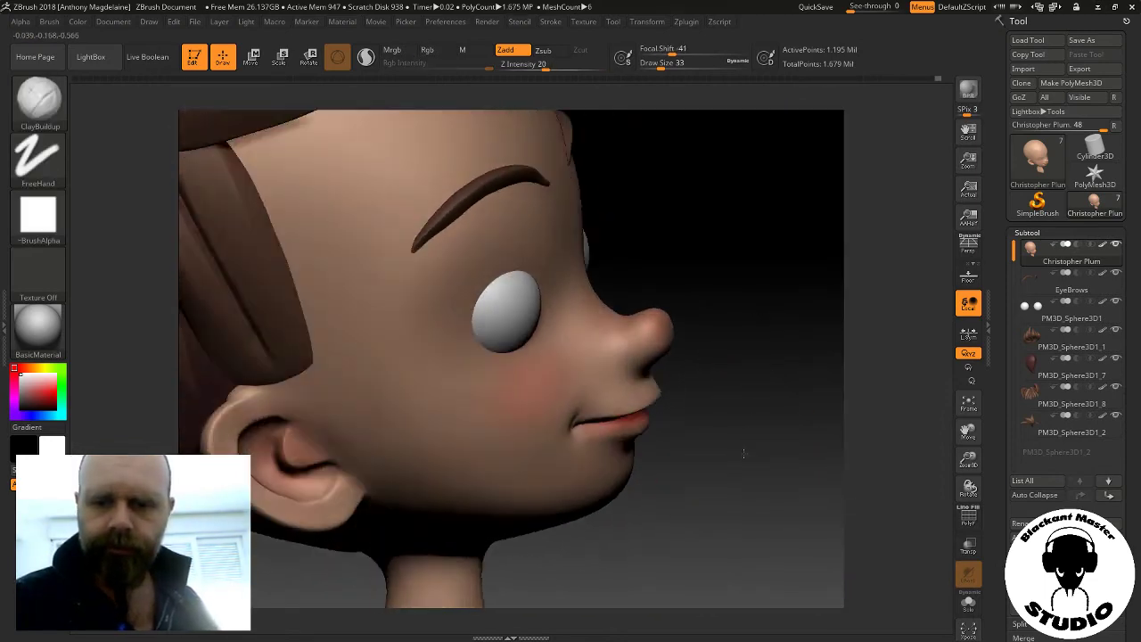
{"action": "mouse_move", "coordinate": [733, 356]}
{"action": "left_mouse_down"}
{"action": "mouse_move", "coordinate": [741, 484]}
{"action": "mouse_move", "coordinate": [757, 437]}
{"action": "mouse_move", "coordinate": [739, 418]}
{"action": "mouse_move", "coordinate": [782, 436]}
{"action": "left_mouse_up"}
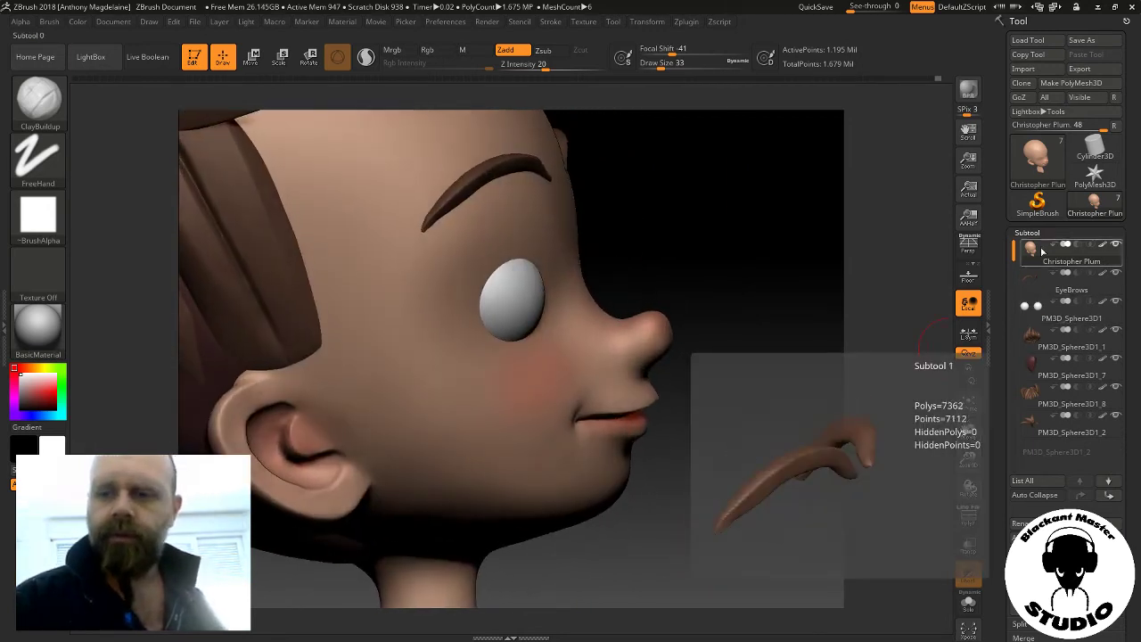
{"action": "left_click", "coordinate": [1090, 317]}
{"action": "left_click_drag", "start_coordinate": [759, 439], "coordinate": [761, 441]}
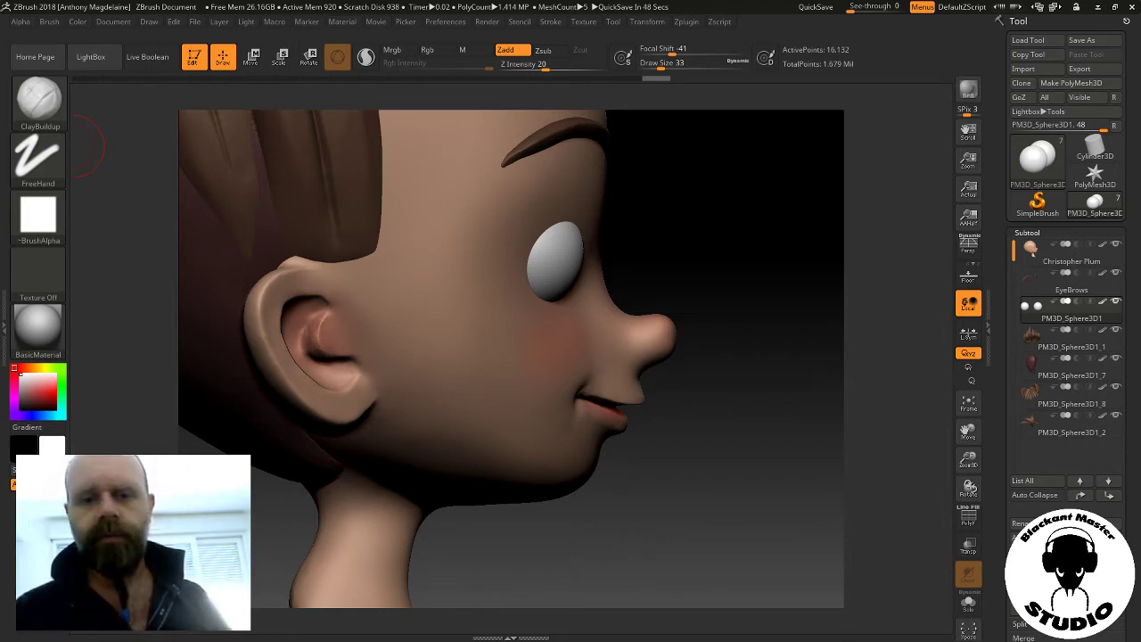
Push the eyeballs slightly forward along the Move gizmo's Z axis to seat them in the sockets
{"action": "left_click", "coordinate": [252, 56]}
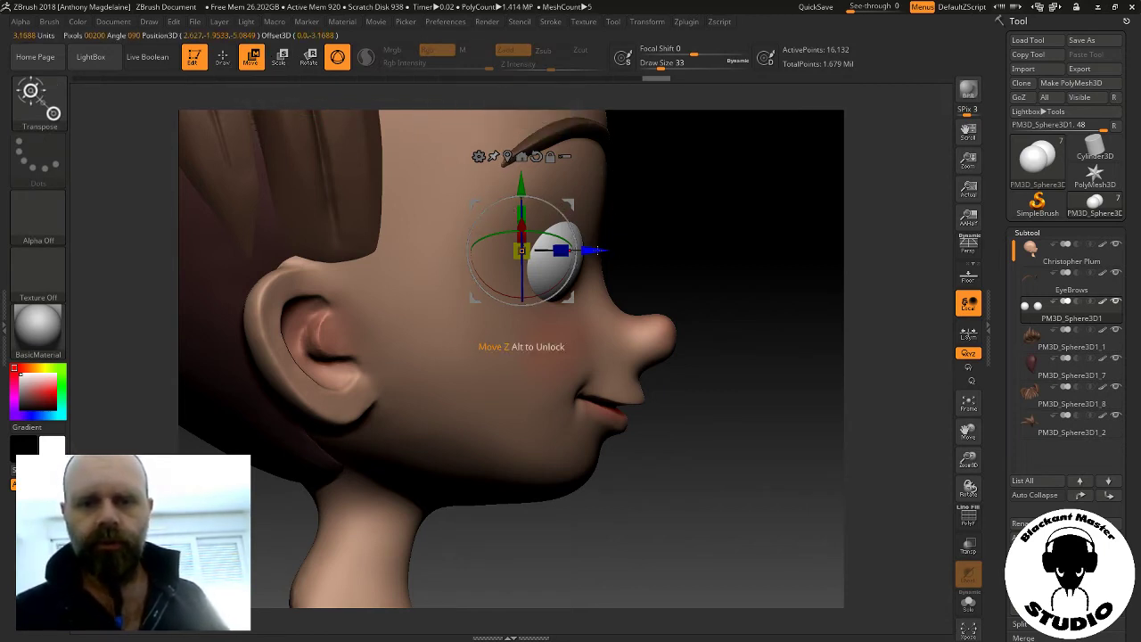
{"action": "mouse_move", "coordinate": [591, 250]}
{"action": "left_mouse_down"}
{"action": "mouse_move", "coordinate": [707, 261]}
{"action": "mouse_move", "coordinate": [597, 284]}
{"action": "left_mouse_up"}
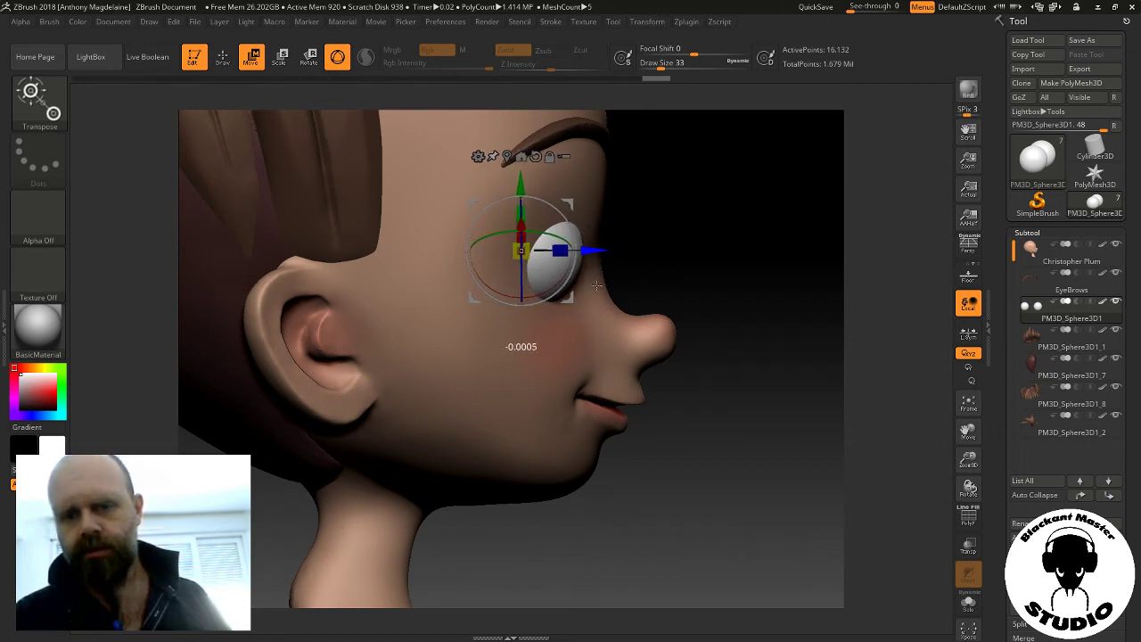
{"action": "mouse_move", "coordinate": [746, 306]}
{"action": "left_mouse_down"}
{"action": "mouse_move", "coordinate": [680, 304]}
{"action": "mouse_move", "coordinate": [563, 185]}
{"action": "left_mouse_up"}
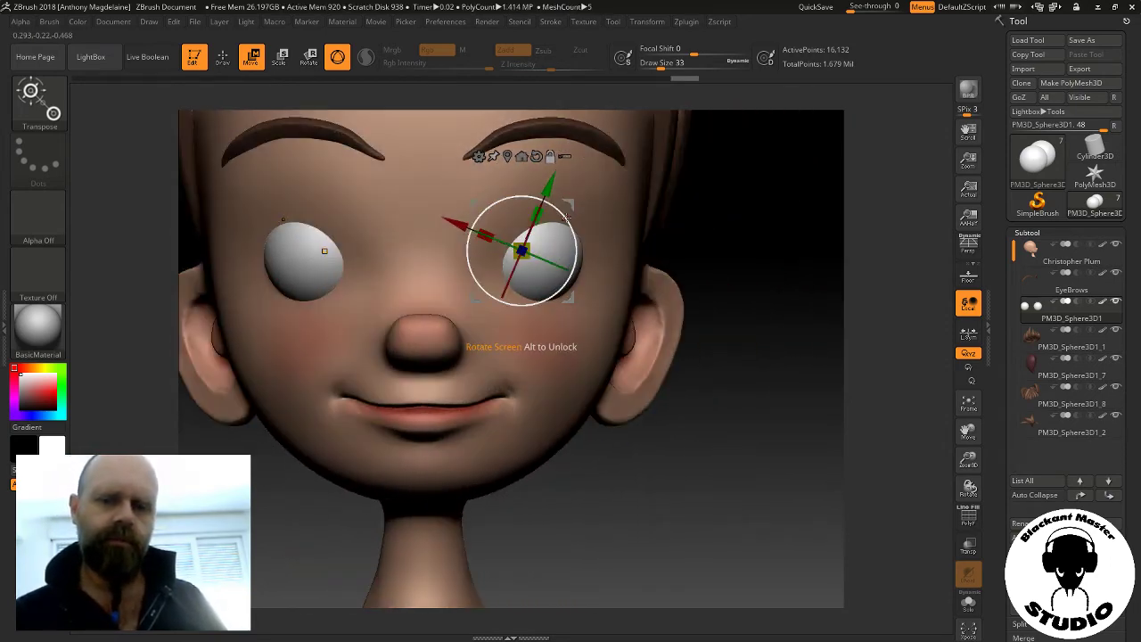
{"action": "left_click_drag", "start_coordinate": [566, 217], "coordinate": [546, 207]}
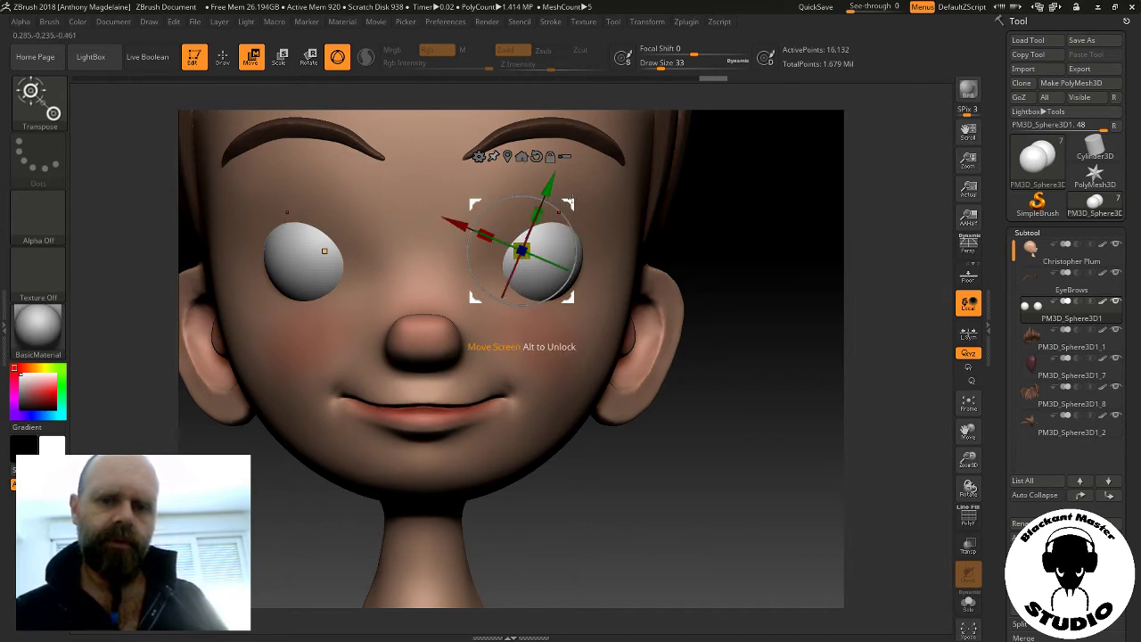
{"action": "left_click_drag", "start_coordinate": [569, 202], "coordinate": [568, 204]}
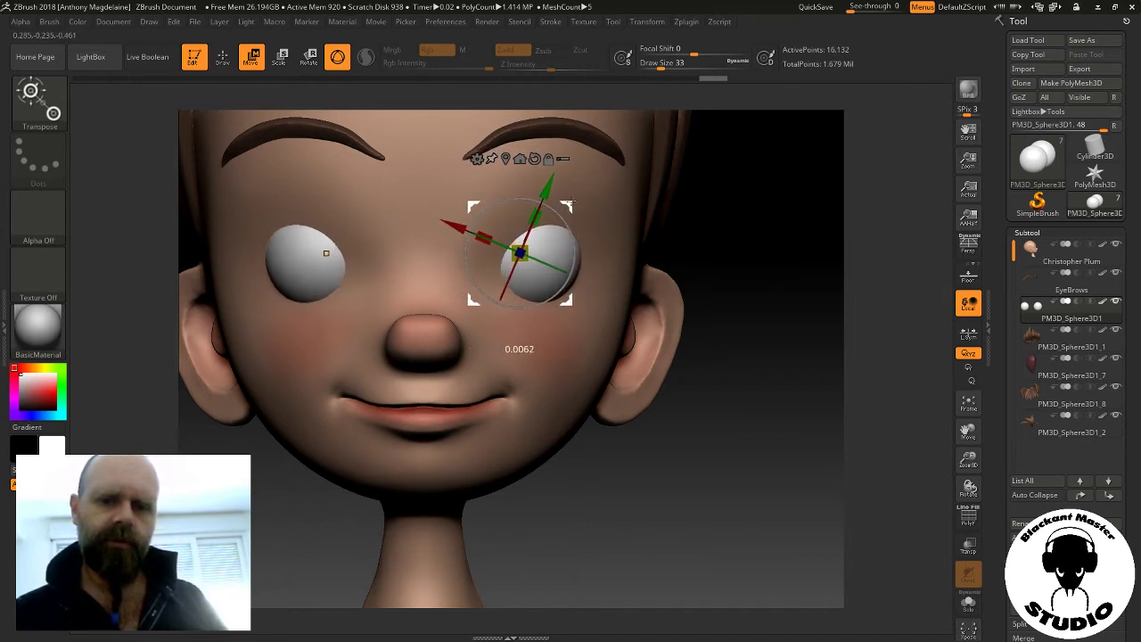
{"action": "left_click_drag", "start_coordinate": [569, 204], "coordinate": [571, 205]}
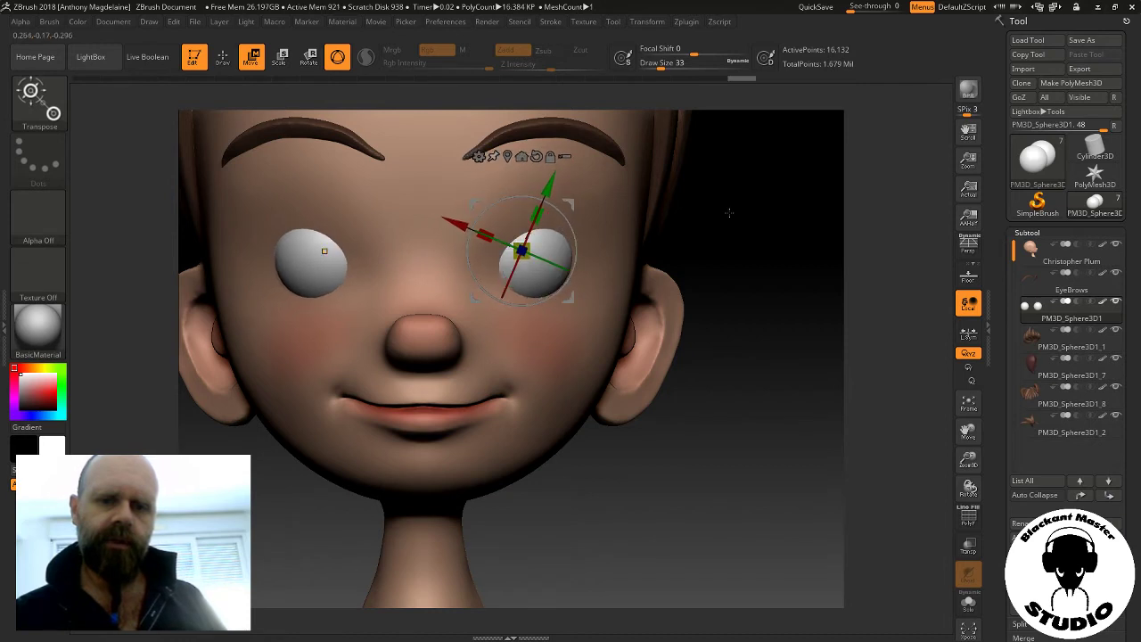
{"action": "left_click_drag", "start_coordinate": [729, 212], "coordinate": [820, 214]}
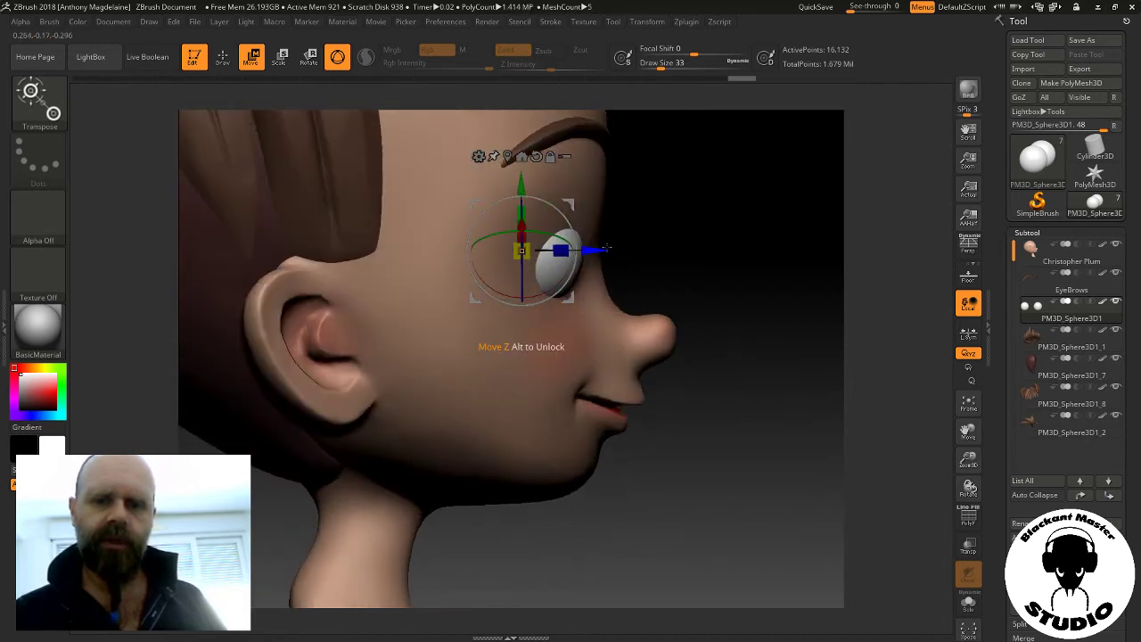
{"action": "left_click_drag", "start_coordinate": [600, 251], "coordinate": [607, 251]}
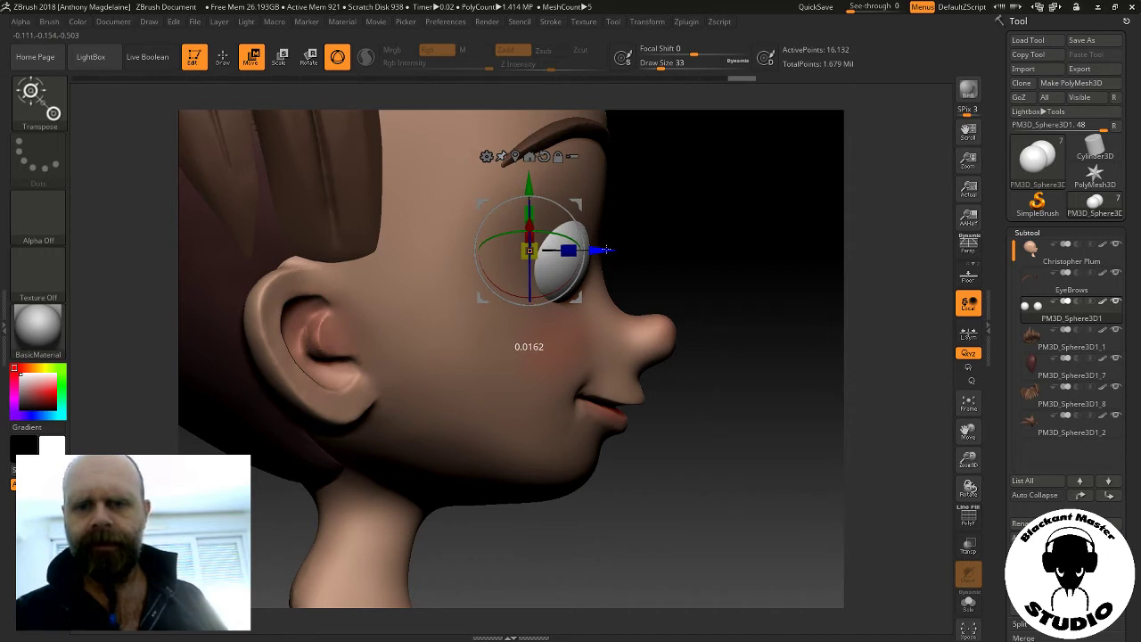
Return to a front view of the head and make the head subtool active
{"action": "left_click_drag", "start_coordinate": [736, 254], "coordinate": [649, 253]}
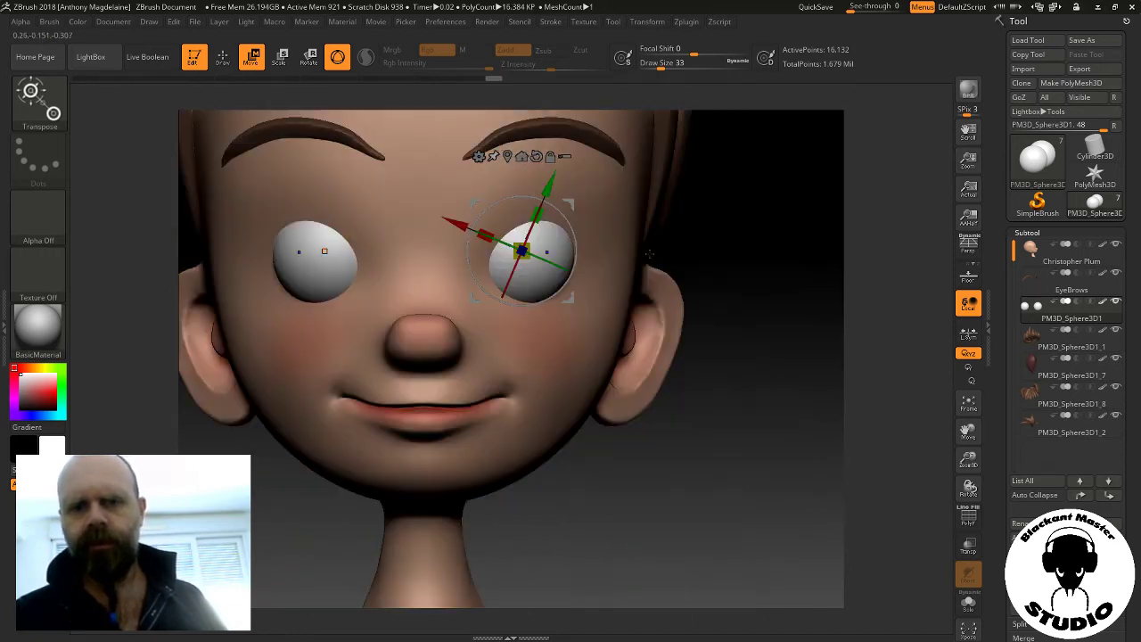
{"action": "left_click_drag", "start_coordinate": [737, 201], "coordinate": [847, 272], "text": "alt"}
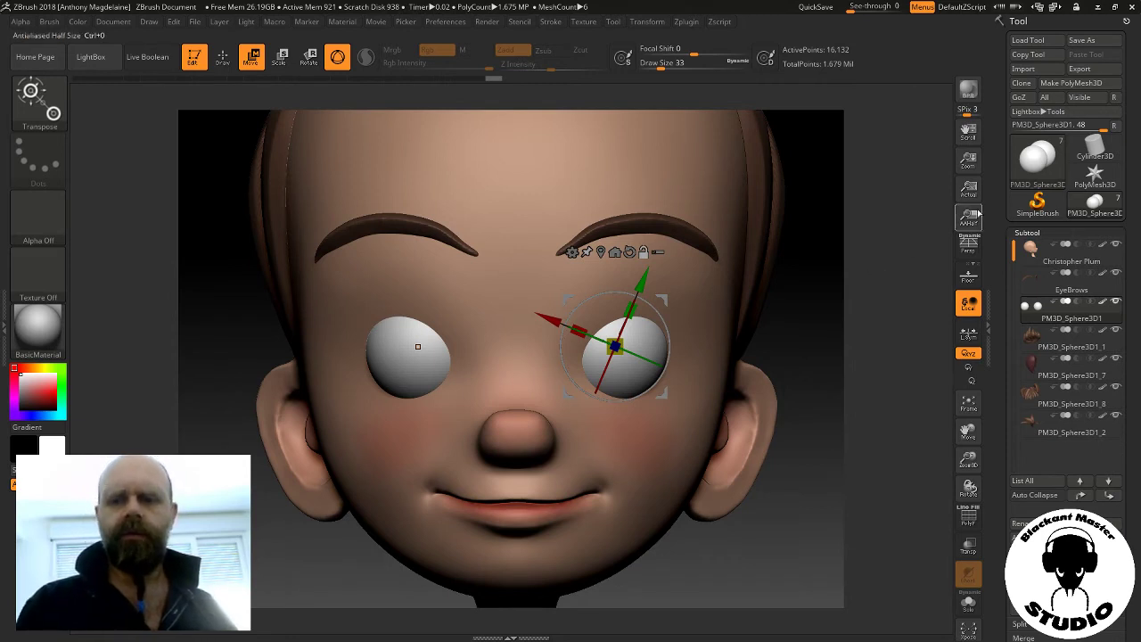
{"action": "left_click", "coordinate": [1043, 250]}
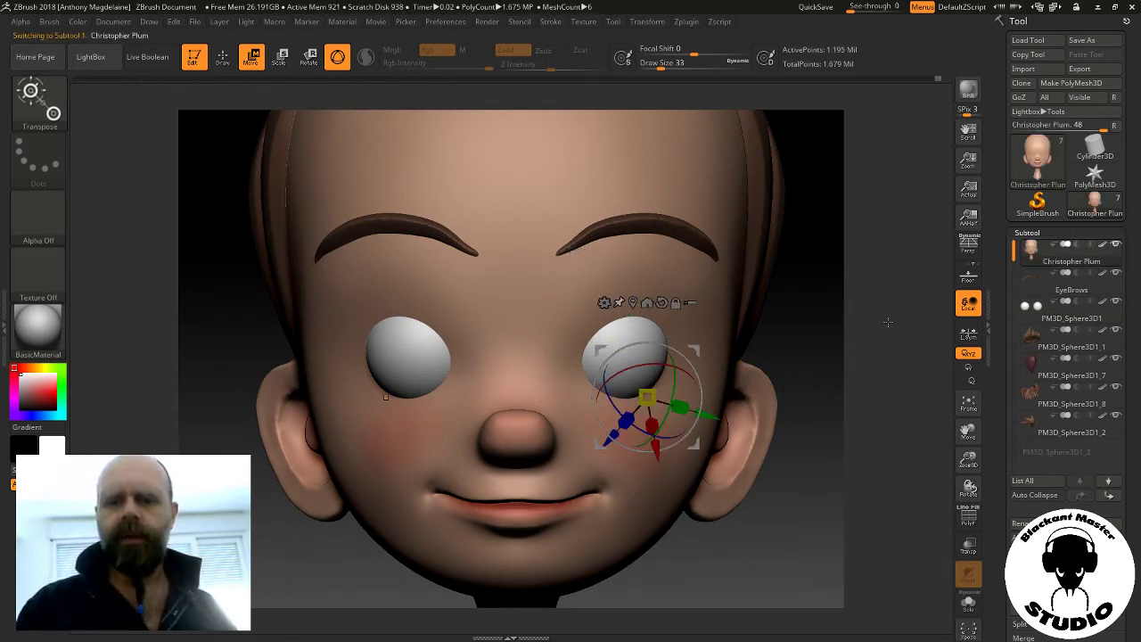
Build up a crease above both eyes with the ClayBuildup brush in Draw mode
{"action": "left_click", "coordinate": [223, 58]}
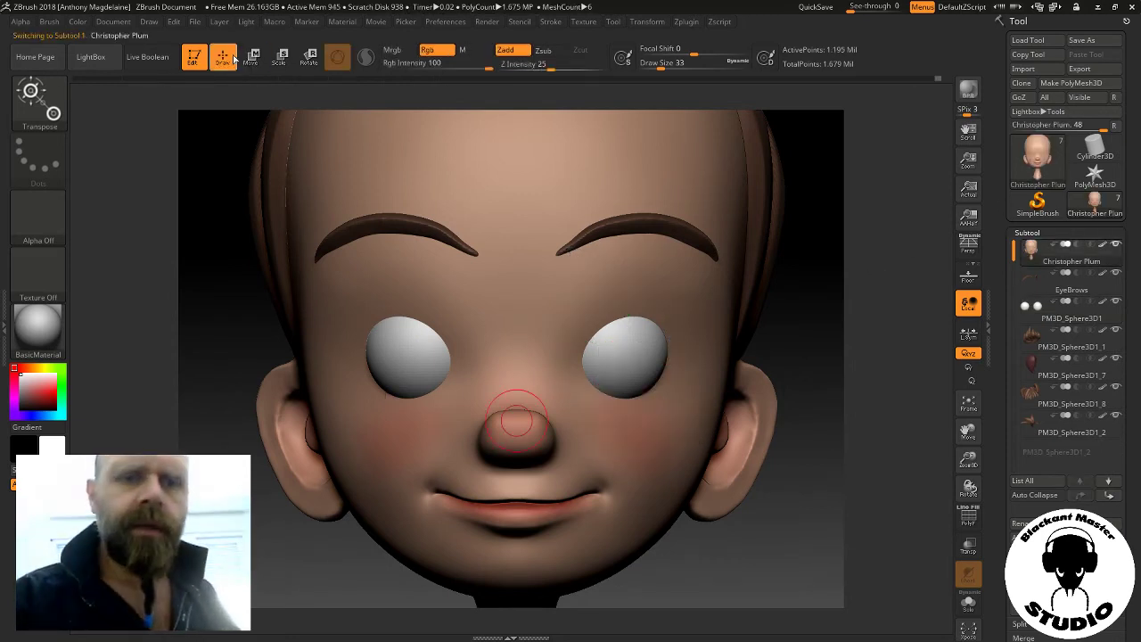
{"action": "key", "text": "ctrl"}
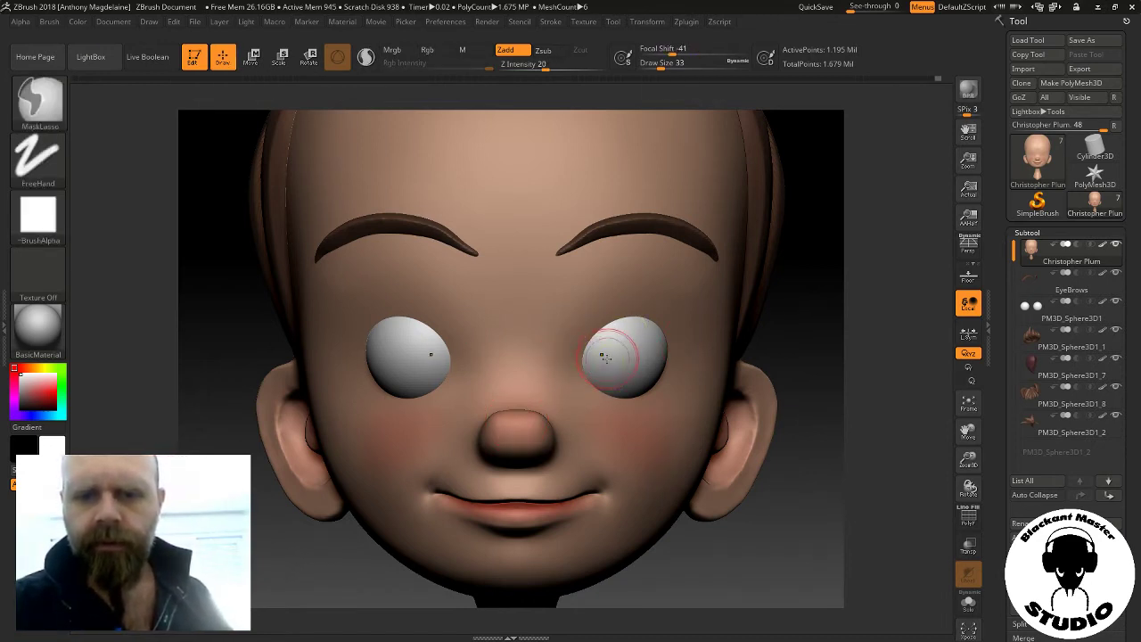
{"action": "left_click_drag", "start_coordinate": [620, 325], "coordinate": [664, 368]}
{"action": "key", "text": "ctrl"}
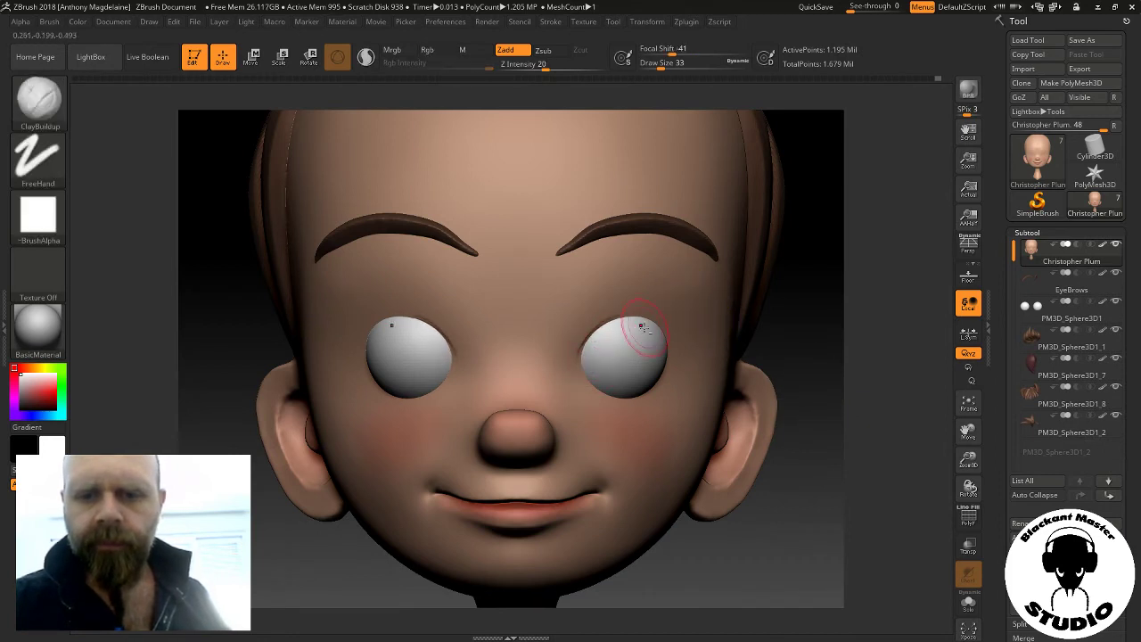
{"action": "left_click_drag", "start_coordinate": [655, 339], "coordinate": [576, 361]}
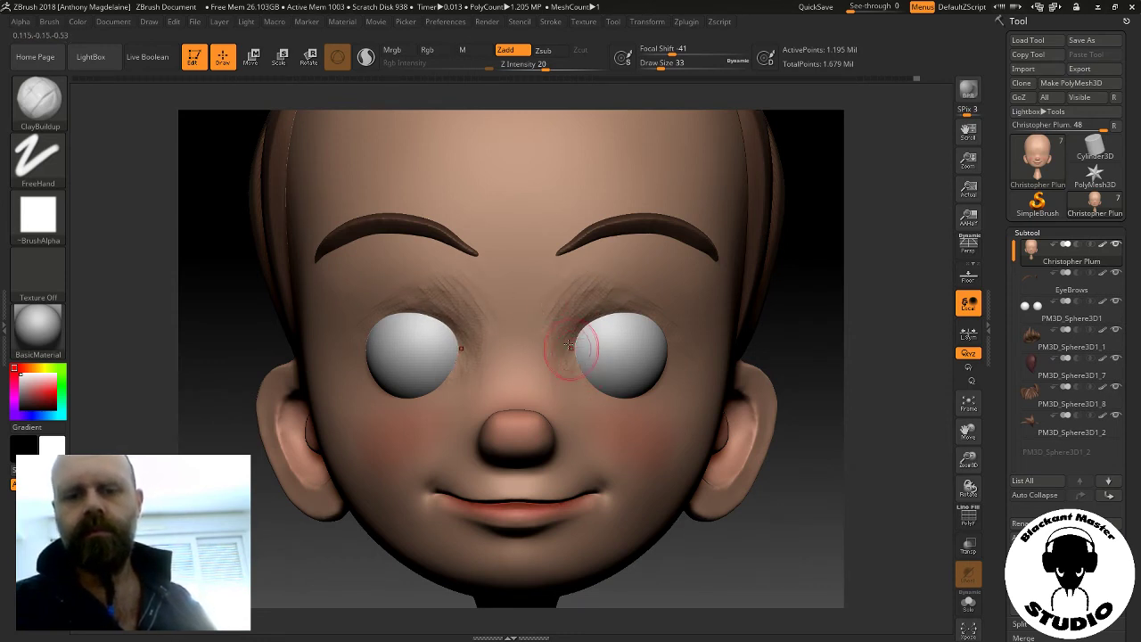
Smooth the new crease, checking it from both three-quarter sides
{"action": "key", "text": "shift"}
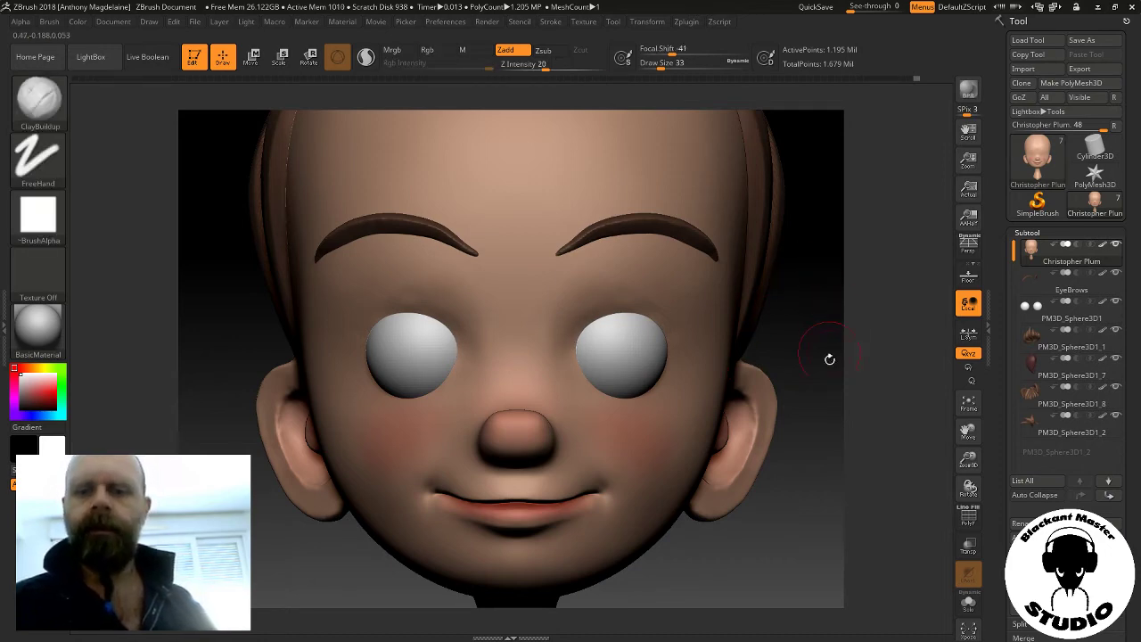
{"action": "left_click_drag", "start_coordinate": [821, 352], "coordinate": [756, 379]}
{"action": "key", "text": "shift"}
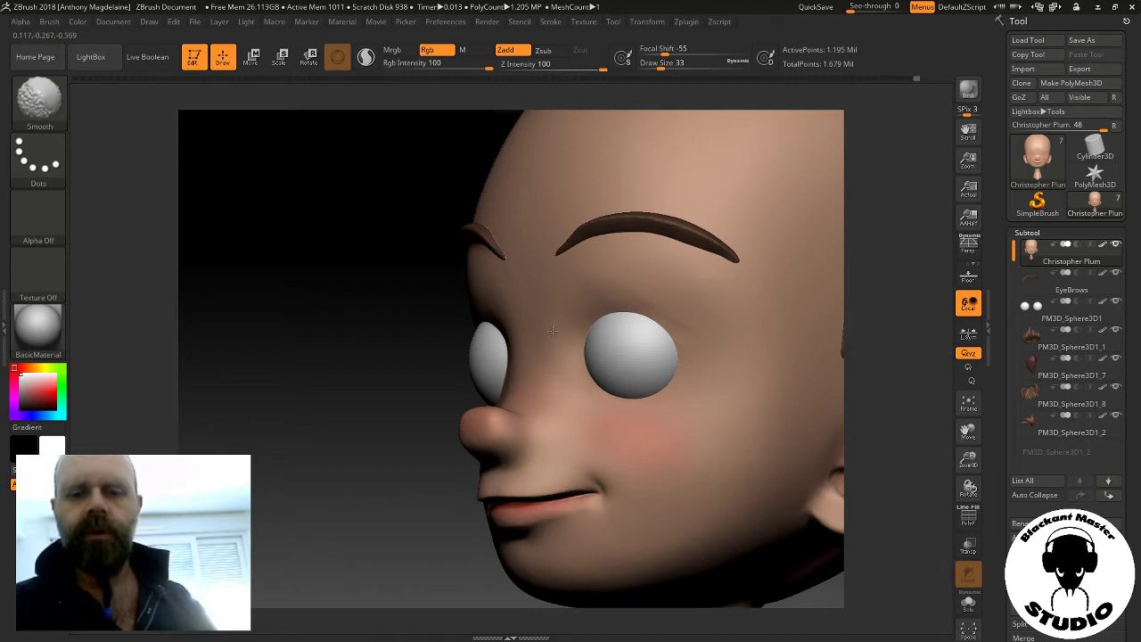
{"action": "mouse_move", "coordinate": [523, 298]}
{"action": "left_mouse_down"}
{"action": "mouse_move", "coordinate": [794, 296]}
{"action": "mouse_move", "coordinate": [624, 321]}
{"action": "mouse_move", "coordinate": [560, 351]}
{"action": "left_mouse_up"}
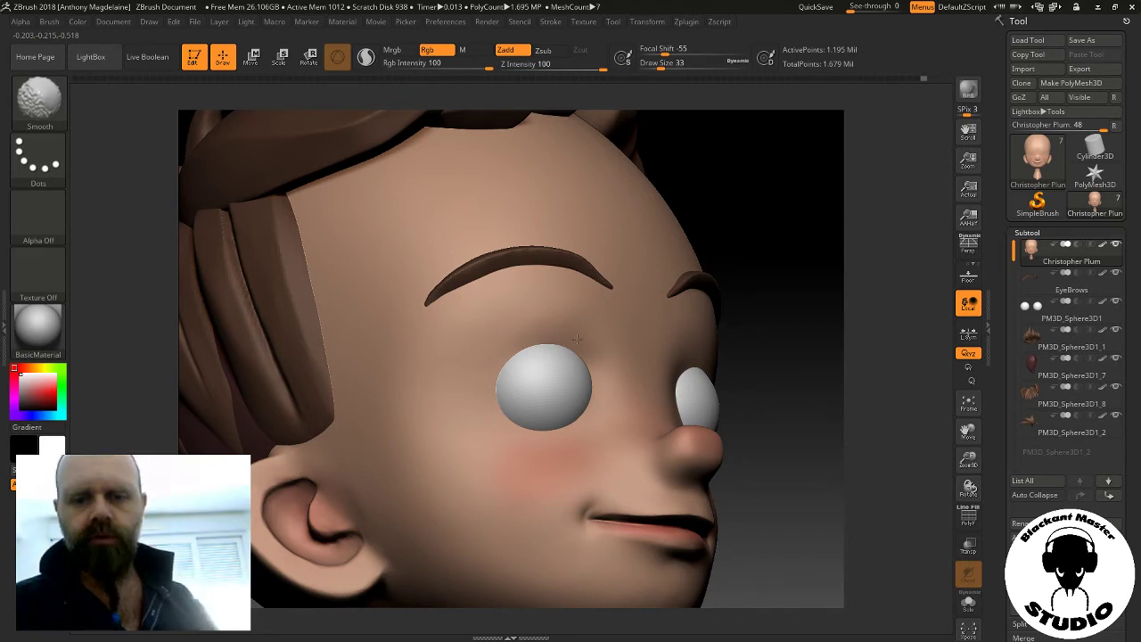
{"action": "left_click_drag", "start_coordinate": [815, 269], "coordinate": [644, 285]}
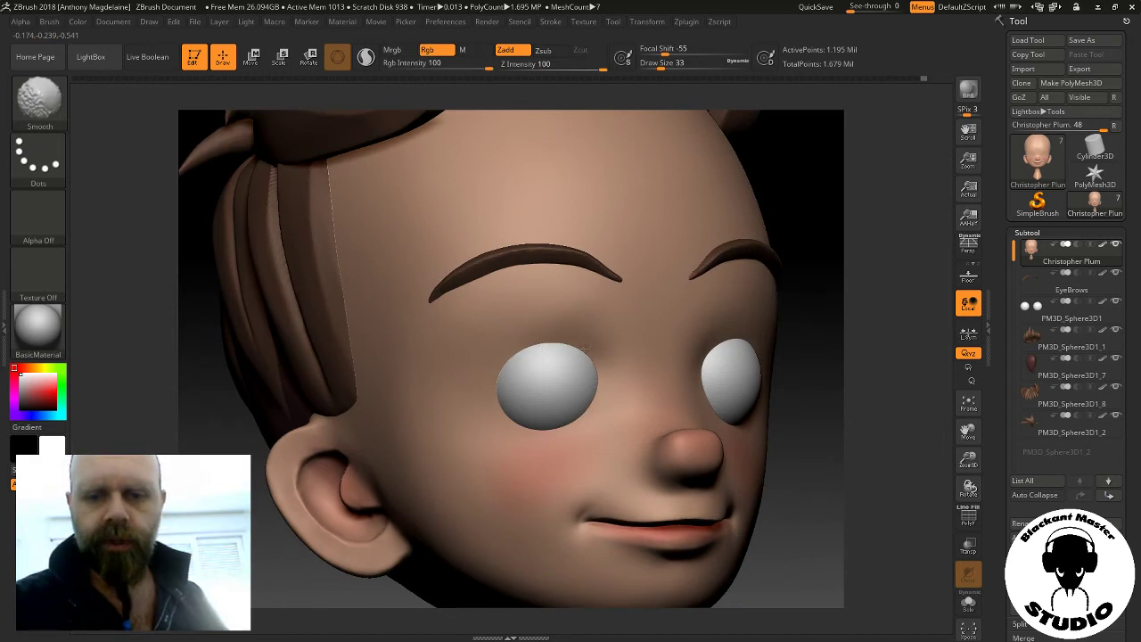
{"action": "key", "text": "shift"}
Isolate the head with Solo, then sculpt and smooth the left eye socket
{"action": "left_click", "coordinate": [968, 605]}
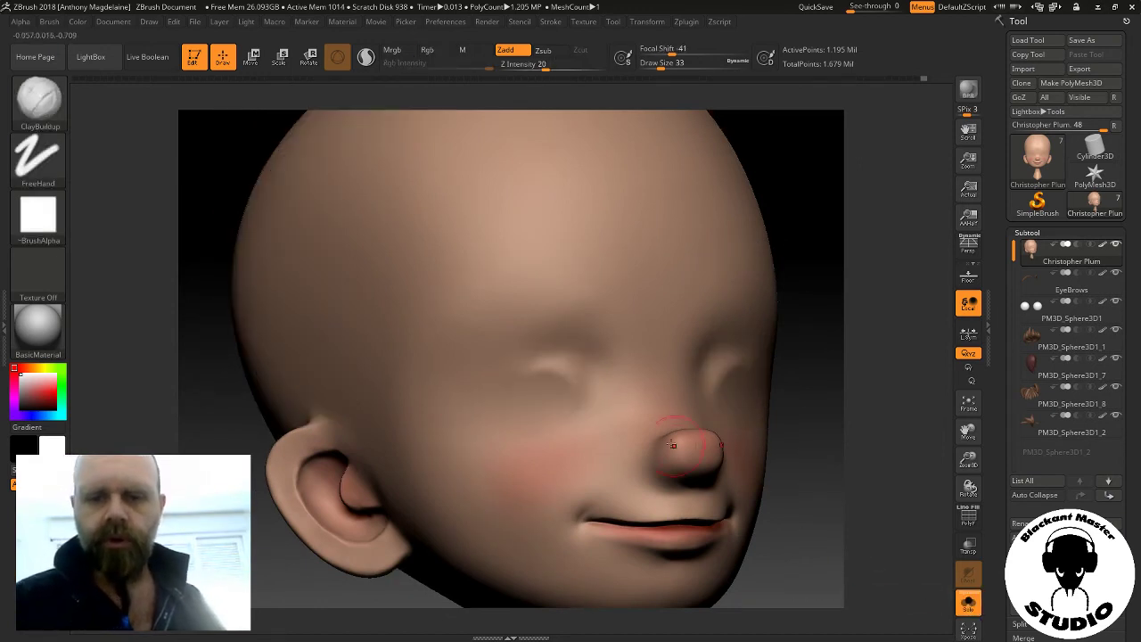
{"action": "mouse_move", "coordinate": [565, 388]}
{"action": "left_mouse_down"}
{"action": "mouse_move", "coordinate": [561, 361]}
{"action": "mouse_move", "coordinate": [560, 399]}
{"action": "left_mouse_up"}
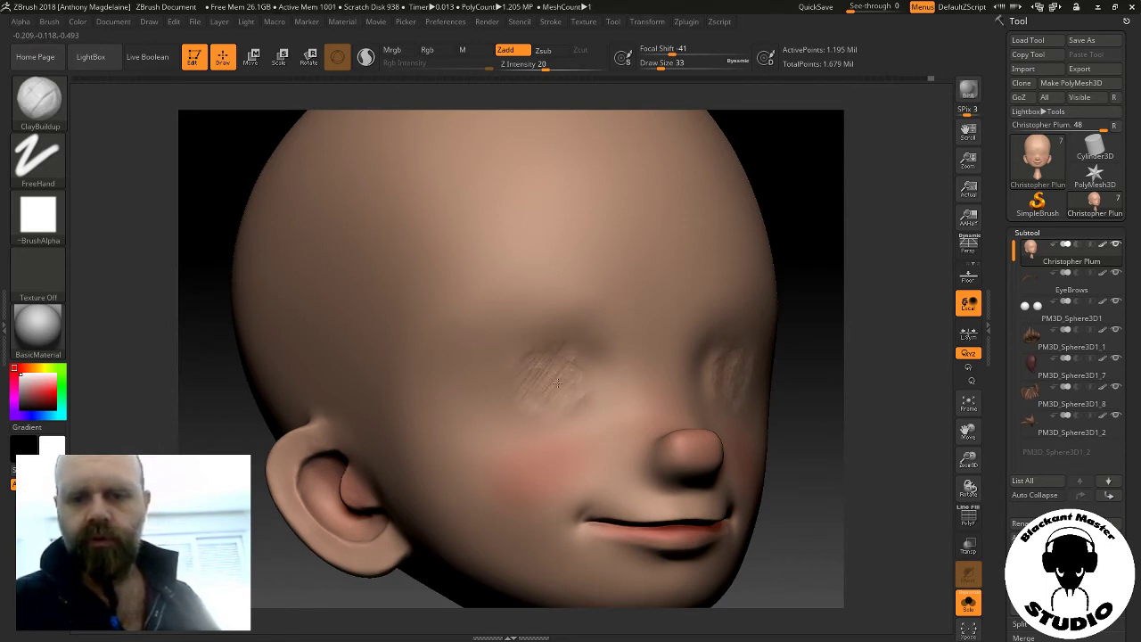
{"action": "key", "text": "shift"}
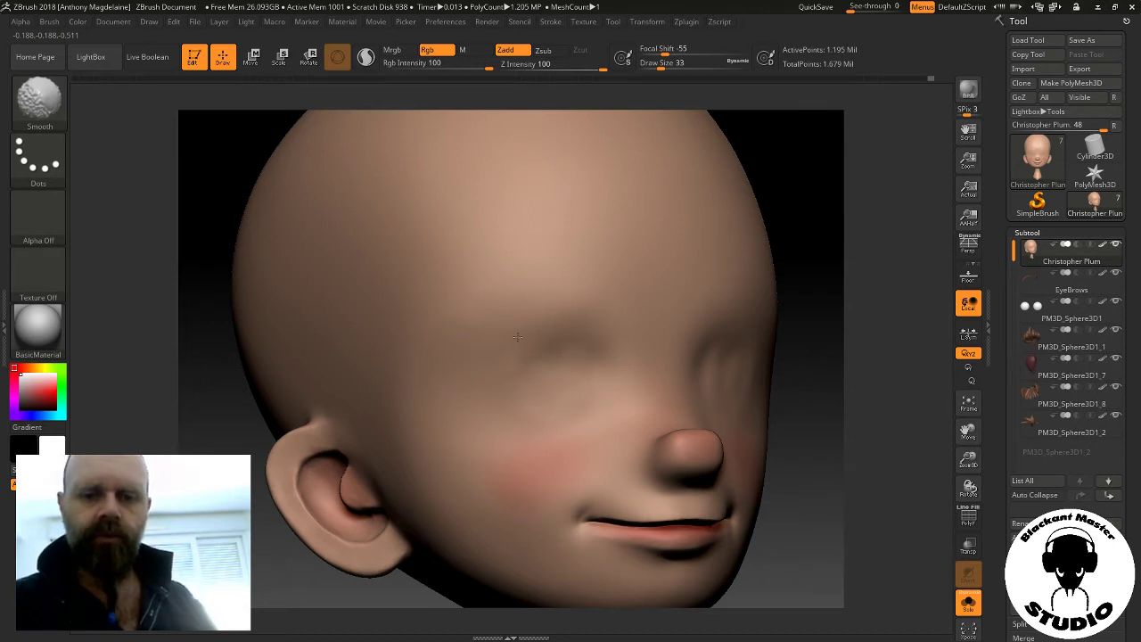
{"action": "left_click_drag", "start_coordinate": [838, 387], "coordinate": [790, 372]}
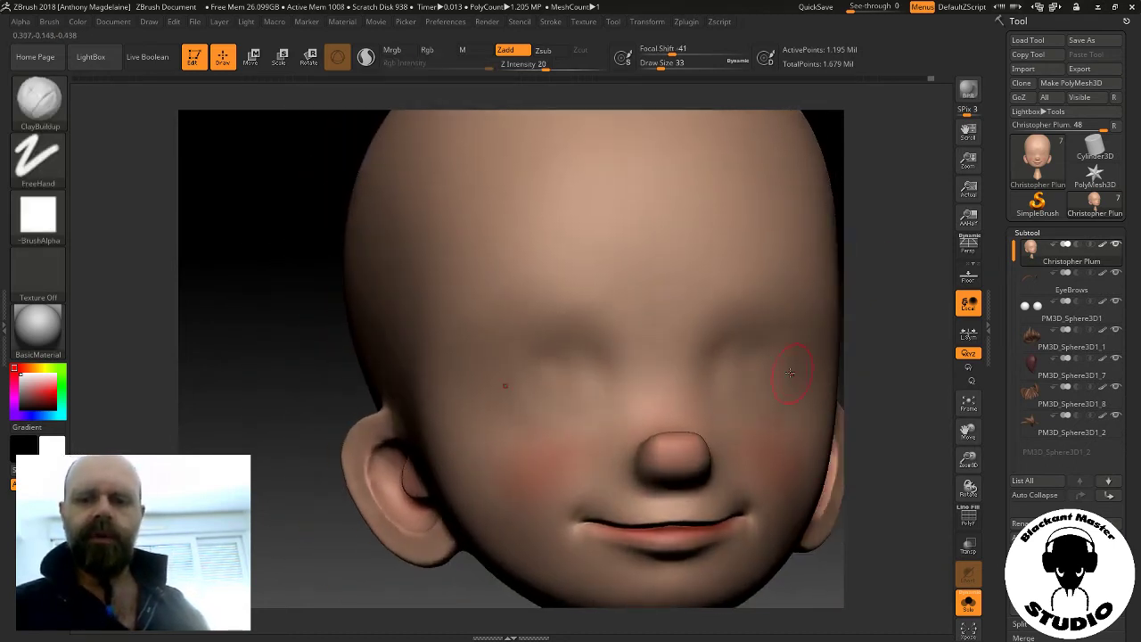
Sculpt and smooth the area between the eyes, checking it from the right profile
{"action": "left_click_drag", "start_coordinate": [588, 383], "coordinate": [546, 400]}
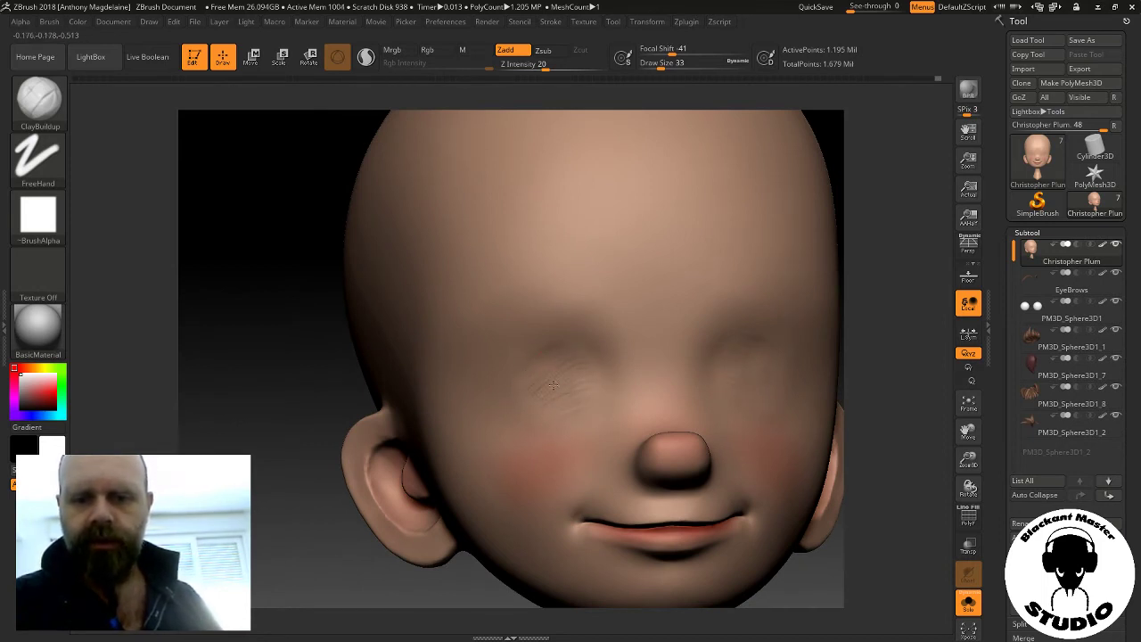
{"action": "left_click_drag", "start_coordinate": [583, 407], "coordinate": [561, 387], "text": "shift"}
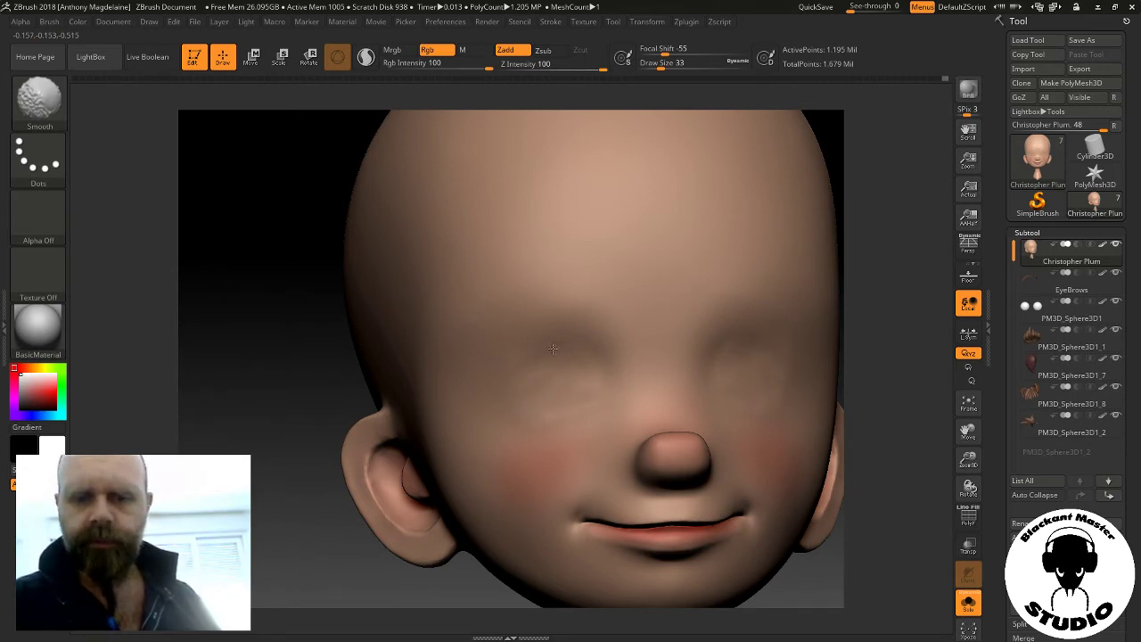
{"action": "right_click_drag", "start_coordinate": [548, 371], "coordinate": [861, 374]}
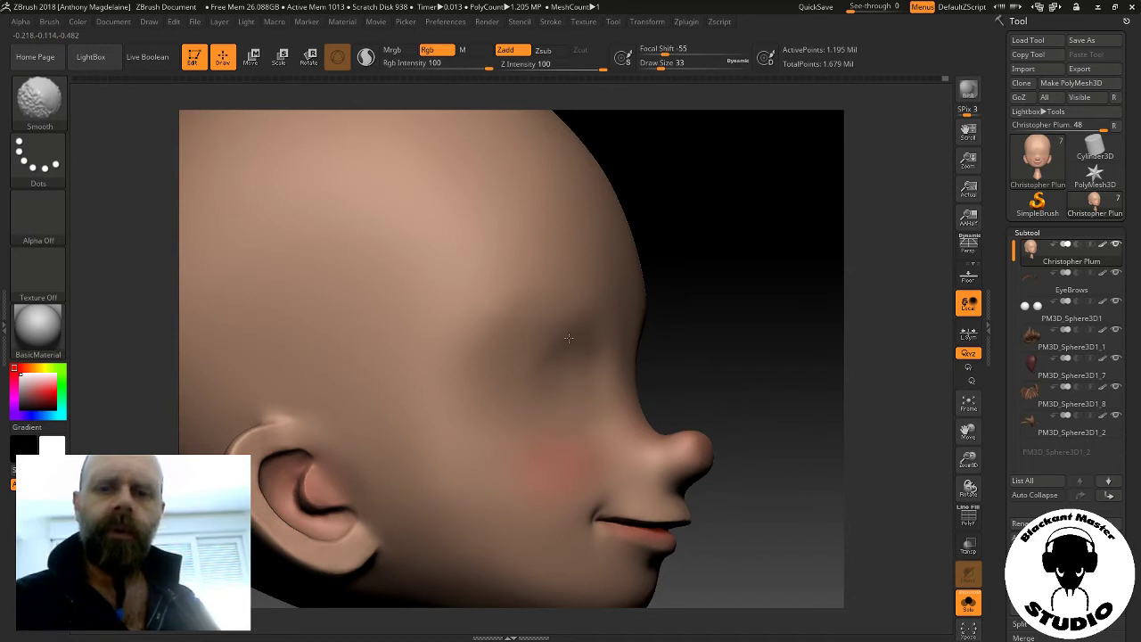
{"action": "left_click_drag", "start_coordinate": [790, 351], "coordinate": [598, 413]}
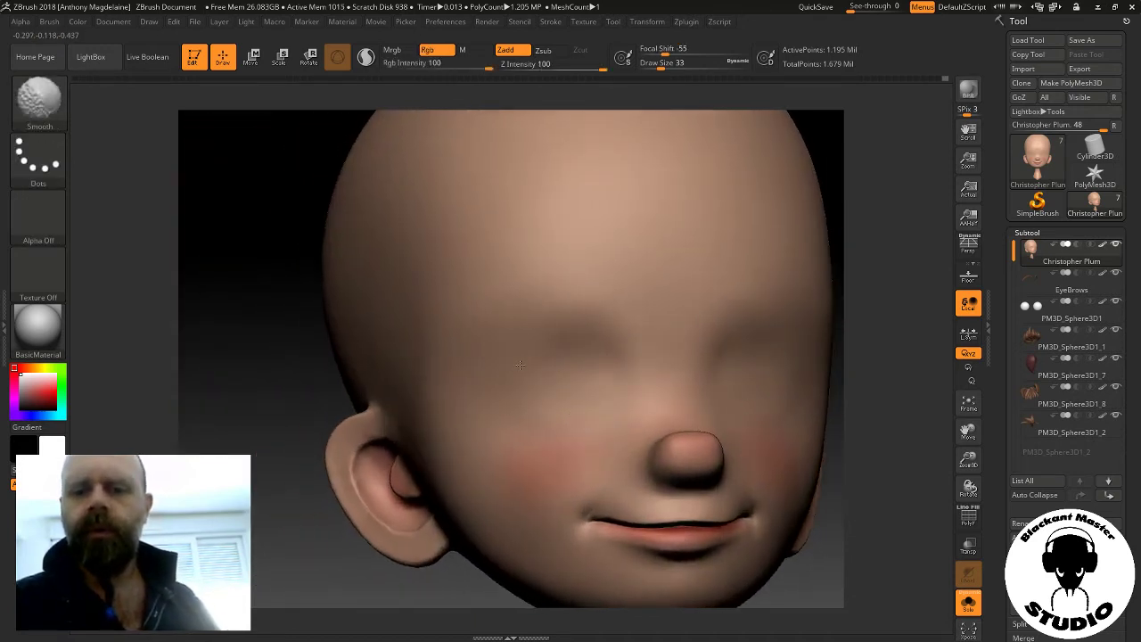
Bring the eyes, eyebrows and hair back by turning Solo off
{"action": "key", "text": "b"}
{"action": "key", "text": "c"}
{"action": "key", "text": "b"}
{"action": "left_click", "coordinate": [968, 603]}
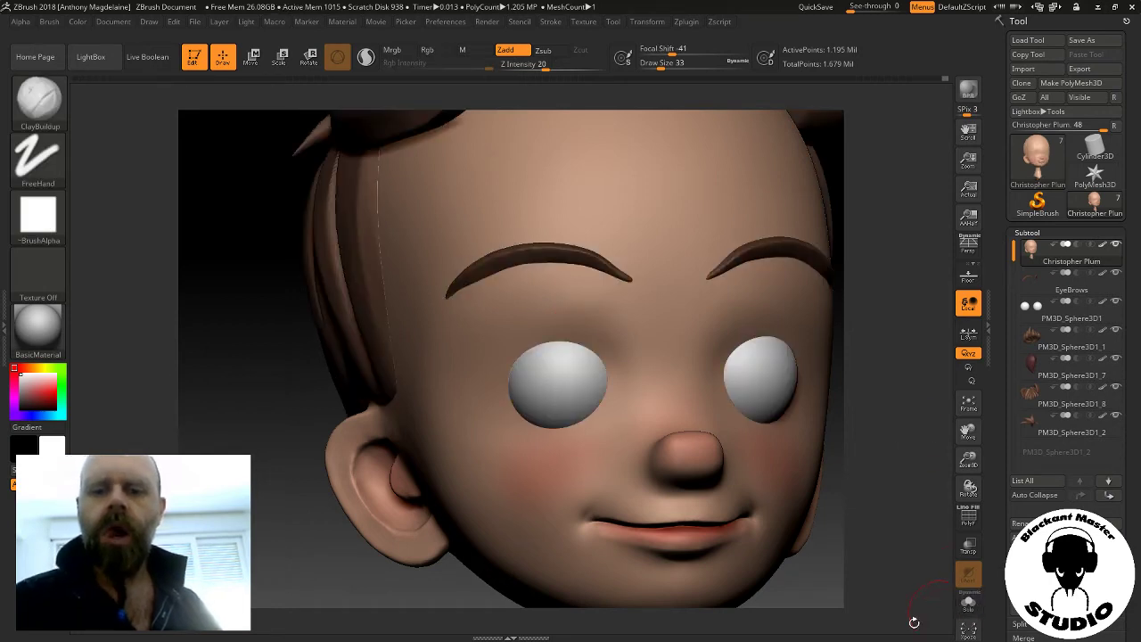
{"action": "mouse_move", "coordinate": [891, 424]}
{"action": "left_mouse_down"}
{"action": "mouse_move", "coordinate": [866, 435]}
{"action": "mouse_move", "coordinate": [921, 426]}
{"action": "left_mouse_up"}
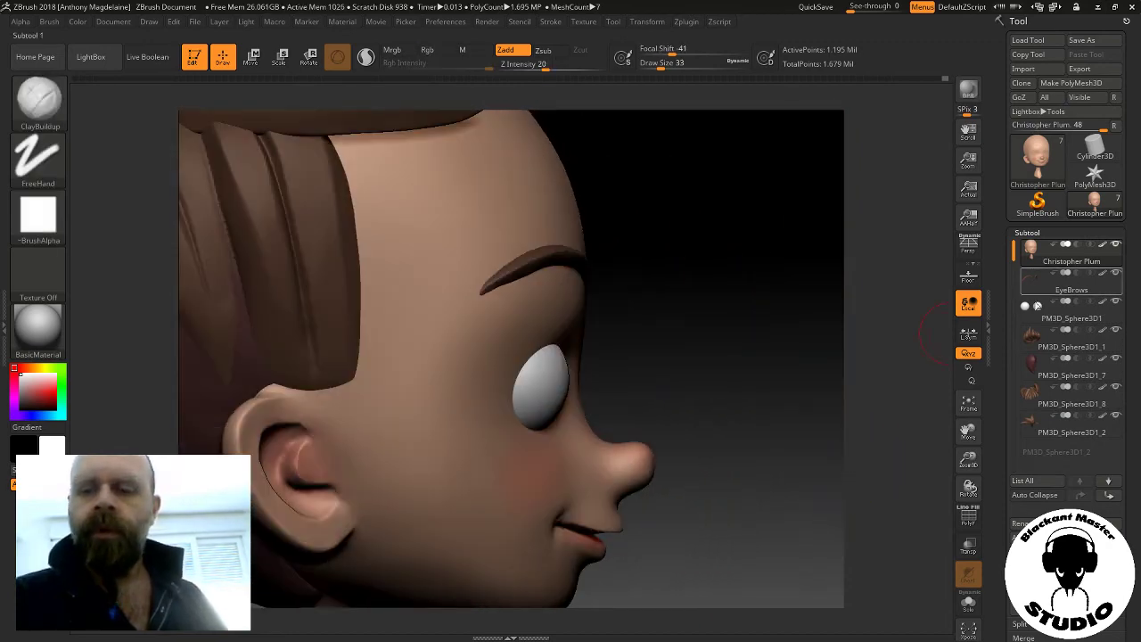
Split the eye into its own PM3D_Sphere3D2 subtool, scale it slightly larger, and bring up clip brushes
{"action": "key", "text": "ctrl+shift+d"}
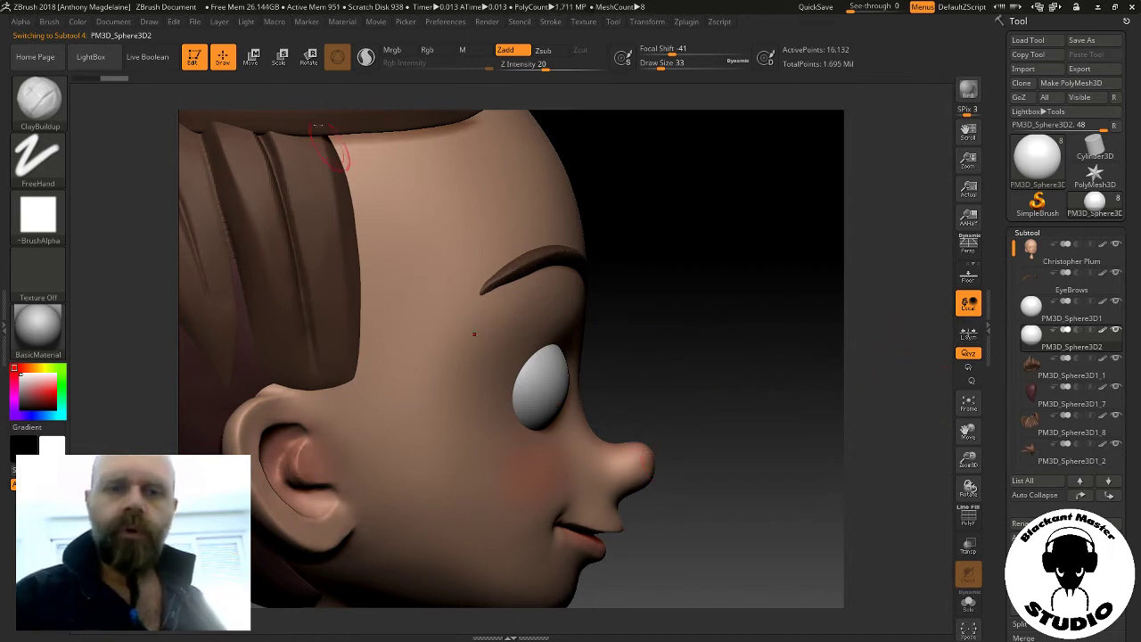
{"action": "left_click", "coordinate": [280, 58]}
{"action": "left_click_drag", "start_coordinate": [500, 378], "coordinate": [513, 385]}
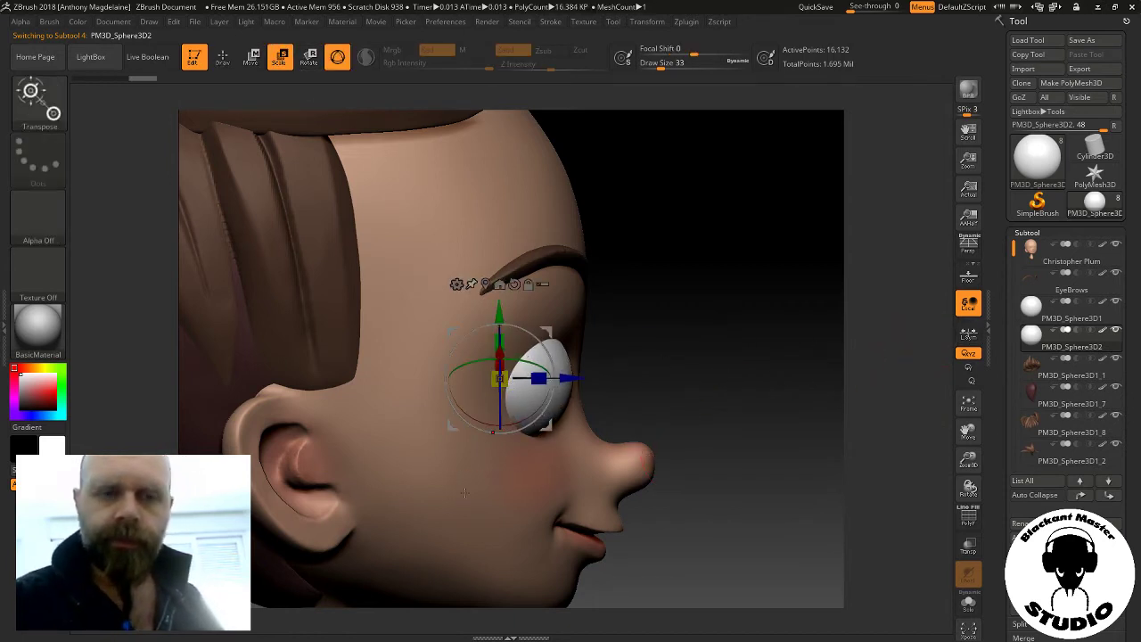
{"action": "left_click", "coordinate": [49, 108]}
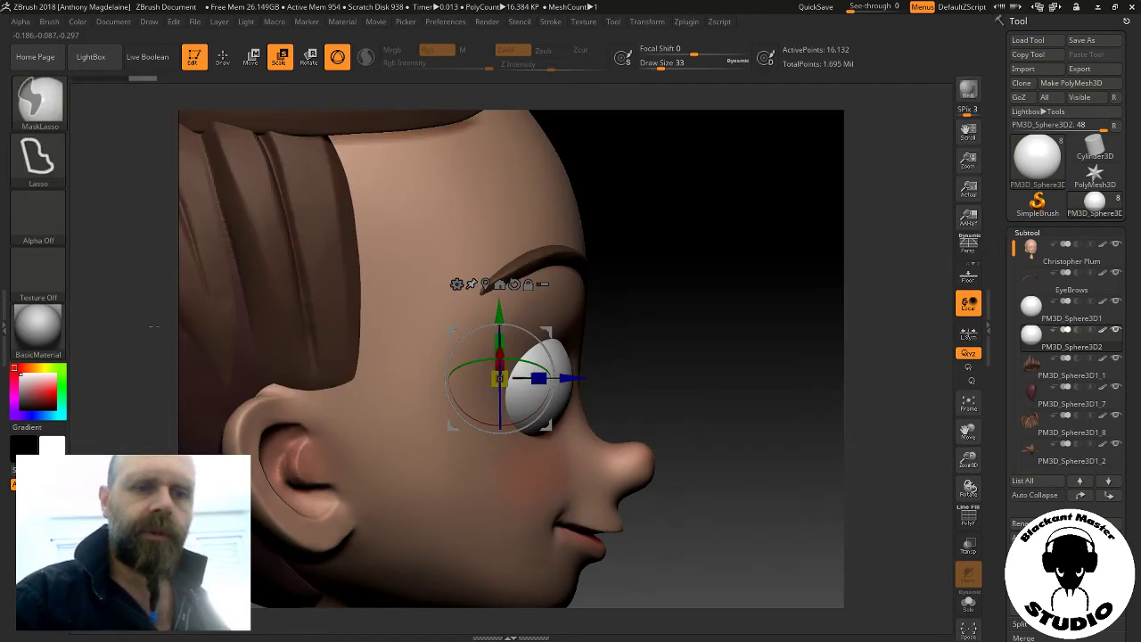
{"action": "key", "text": "ctrl+shift+b"}
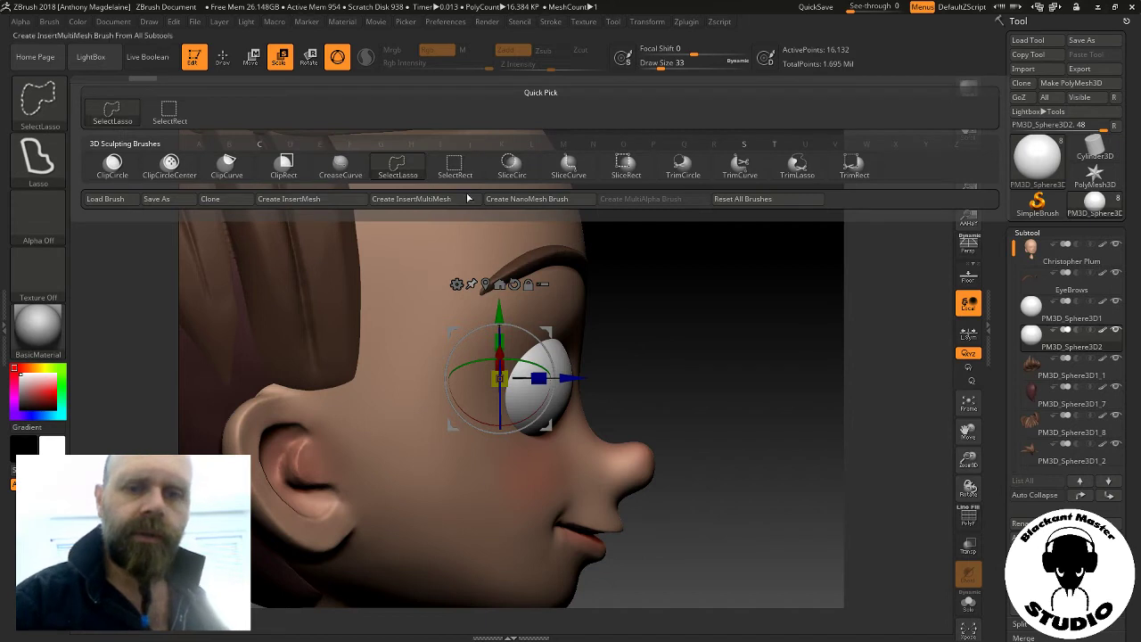
Trim the PM3D_Sphere3D2 sphere with a ClipRect stroke into a half-dome eyelid shell
{"action": "left_click", "coordinate": [282, 168]}
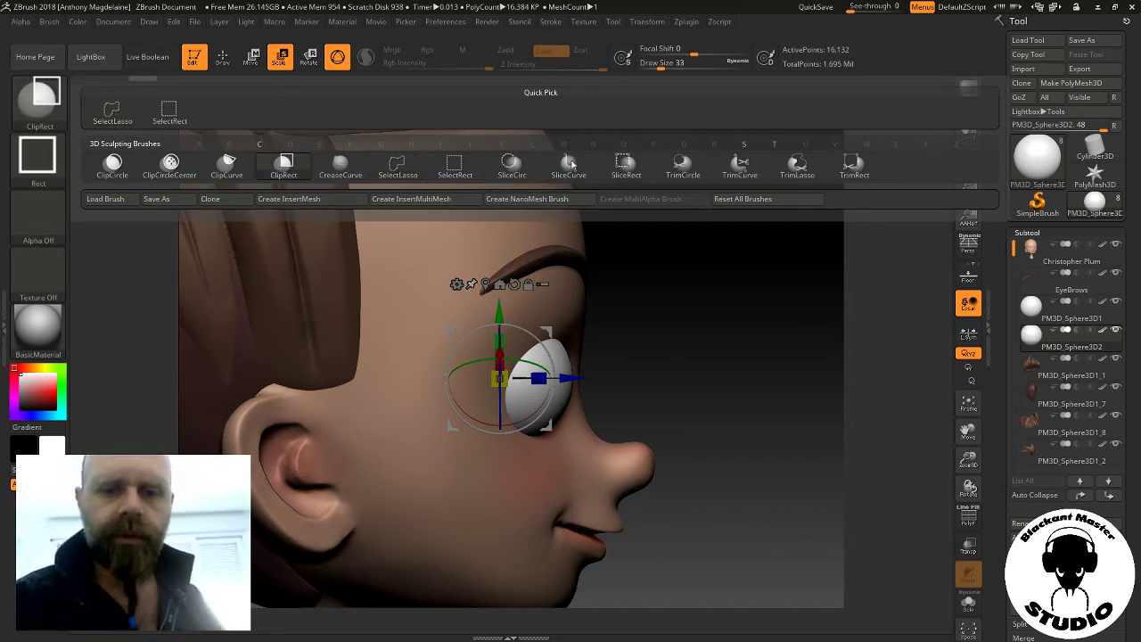
{"action": "left_click_drag", "start_coordinate": [700, 226], "coordinate": [423, 381], "text": "ctrl+shift"}
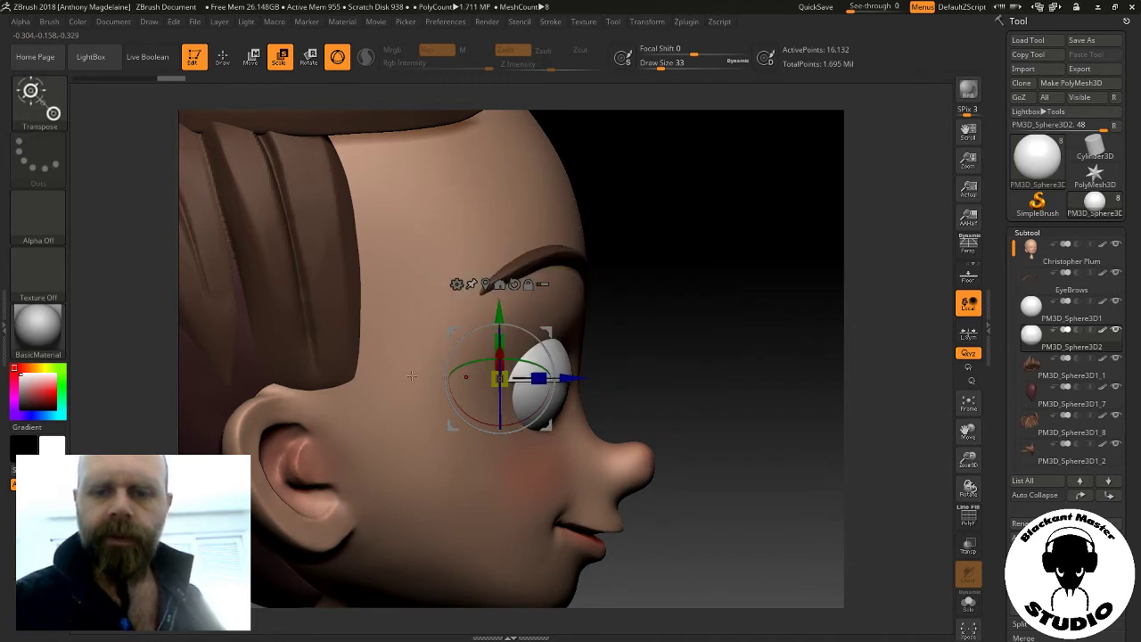
{"action": "left_click", "coordinate": [969, 603]}
{"action": "left_click", "coordinate": [969, 604]}
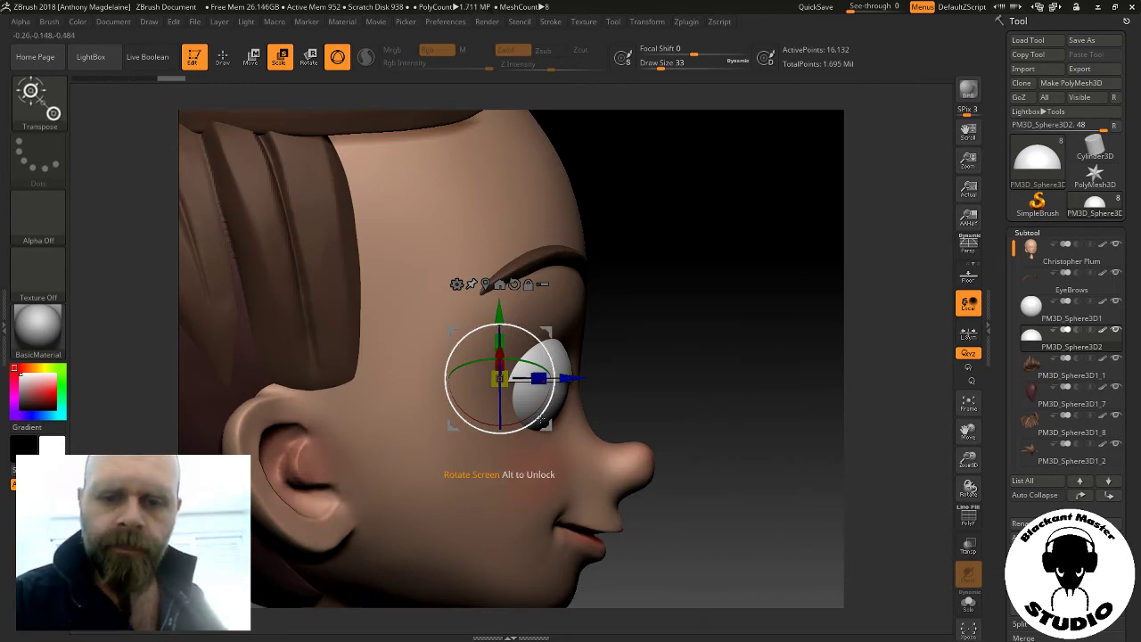
Rotate the eye and eyelid about 35° and 15.5°, slide them in depth, and move PM3D_Sphere3D2 to the list top
{"action": "left_click_drag", "start_coordinate": [543, 417], "coordinate": [558, 386]}
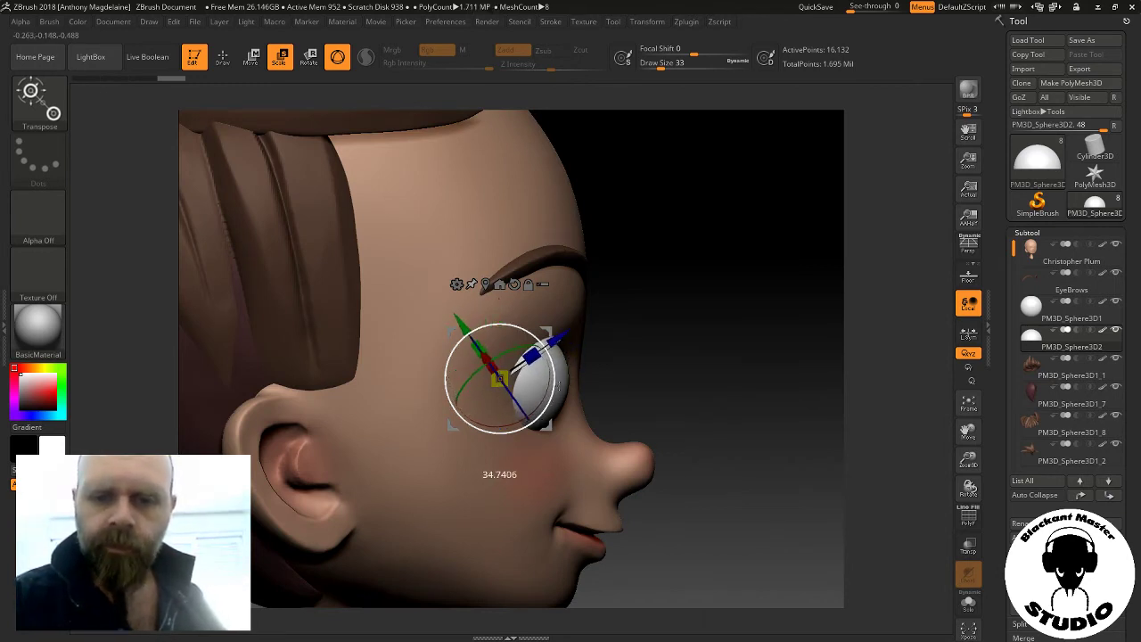
{"action": "left_click_drag", "start_coordinate": [678, 356], "coordinate": [764, 345]}
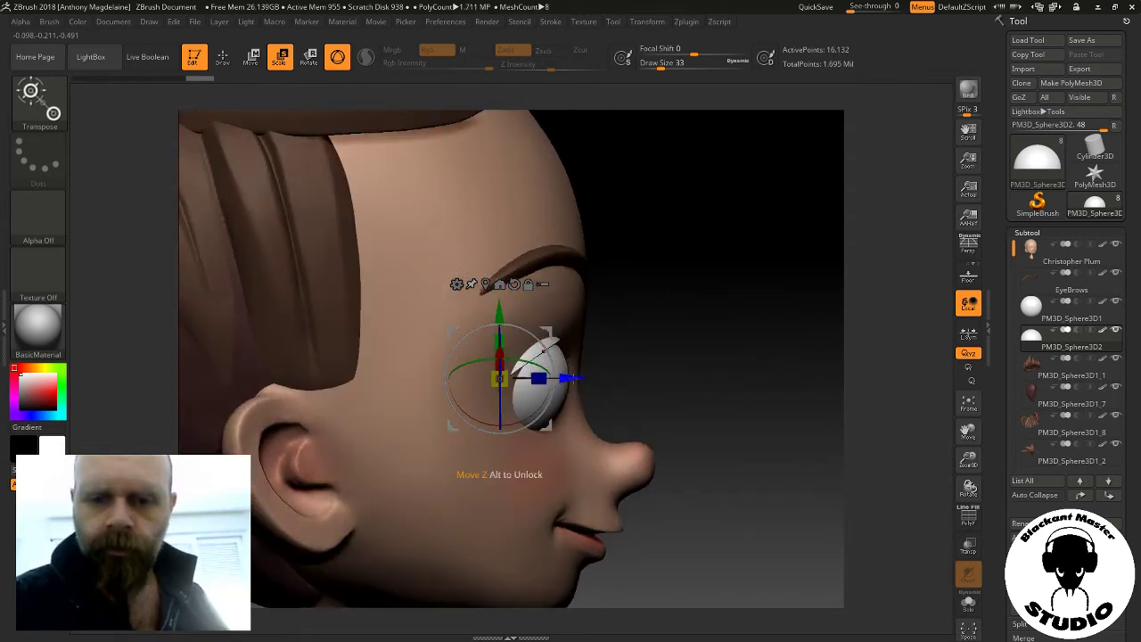
{"action": "left_click_drag", "start_coordinate": [570, 378], "coordinate": [585, 382]}
{"action": "mouse_move", "coordinate": [659, 369]}
{"action": "left_mouse_down"}
{"action": "mouse_move", "coordinate": [717, 367]}
{"action": "mouse_move", "coordinate": [742, 335]}
{"action": "left_mouse_up"}
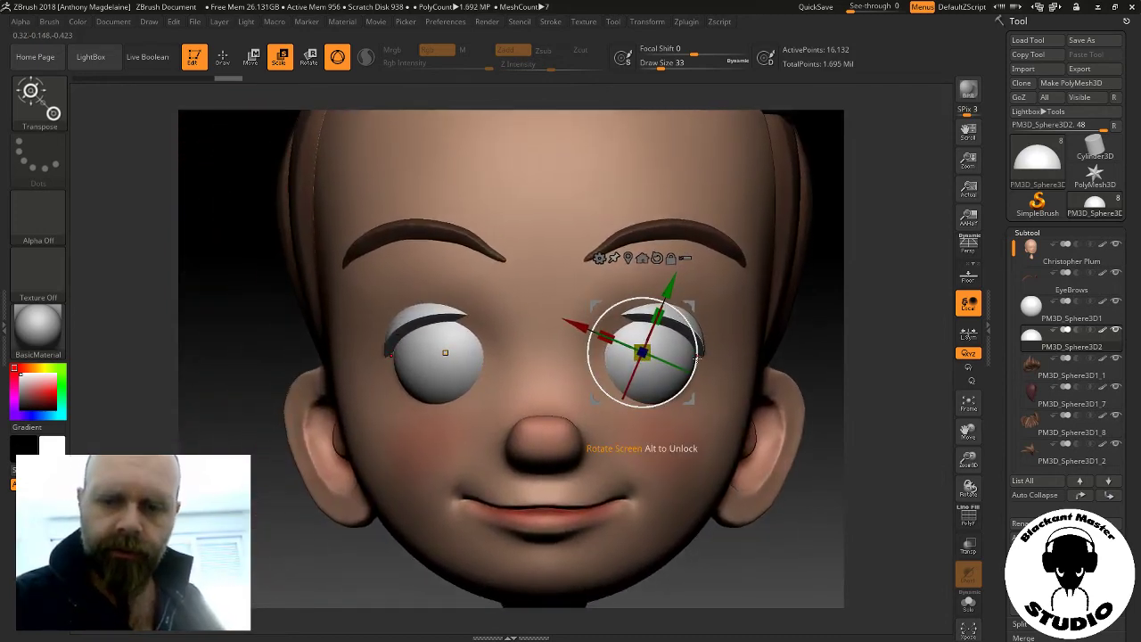
{"action": "mouse_move", "coordinate": [698, 356]}
{"action": "left_mouse_down"}
{"action": "mouse_move", "coordinate": [694, 308]}
{"action": "mouse_move", "coordinate": [694, 320]}
{"action": "left_mouse_up"}
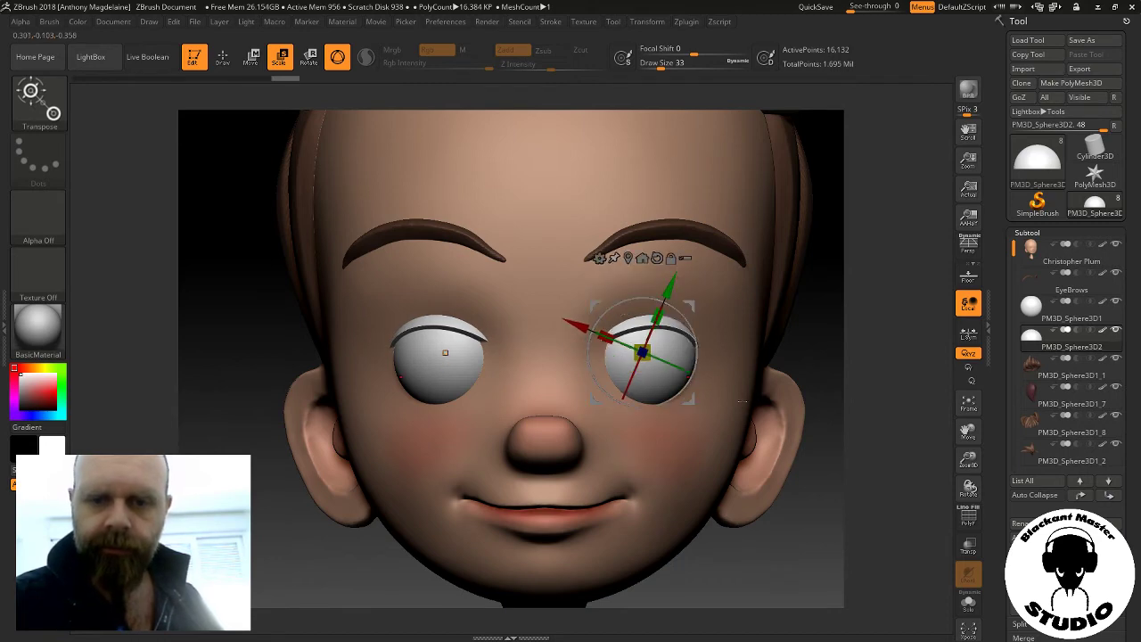
{"action": "mouse_move", "coordinate": [803, 330]}
{"action": "left_mouse_down"}
{"action": "mouse_move", "coordinate": [909, 333]}
{"action": "mouse_move", "coordinate": [837, 348]}
{"action": "mouse_move", "coordinate": [847, 350]}
{"action": "left_mouse_up"}
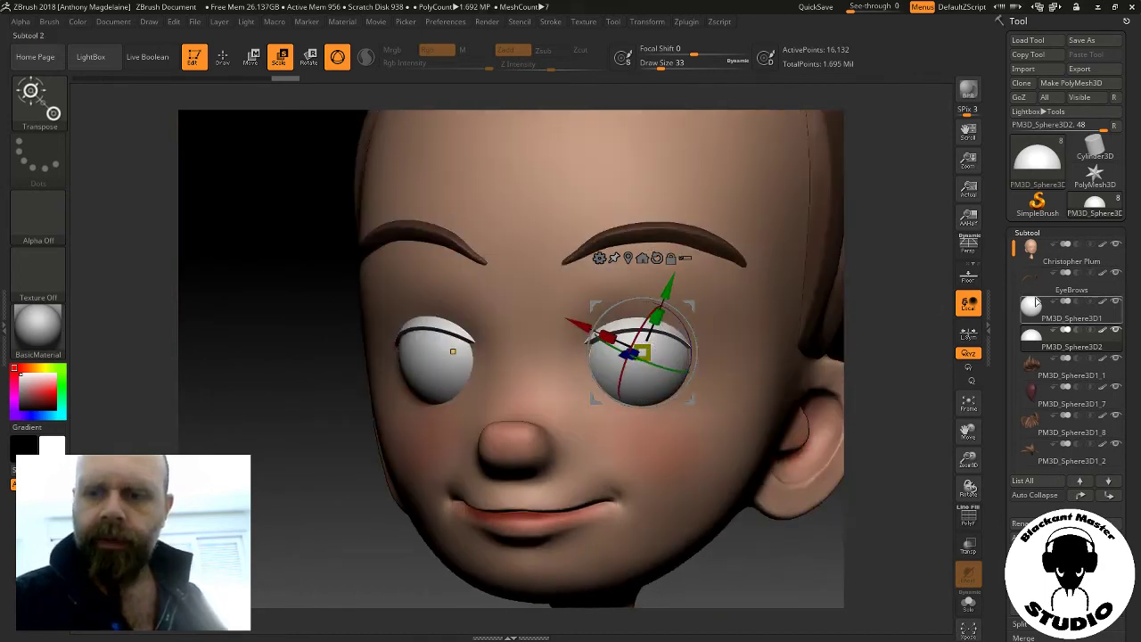
{"action": "left_click", "coordinate": [1081, 495]}
{"action": "left_click", "coordinate": [1080, 495]}
{"action": "left_click", "coordinate": [1081, 495]}
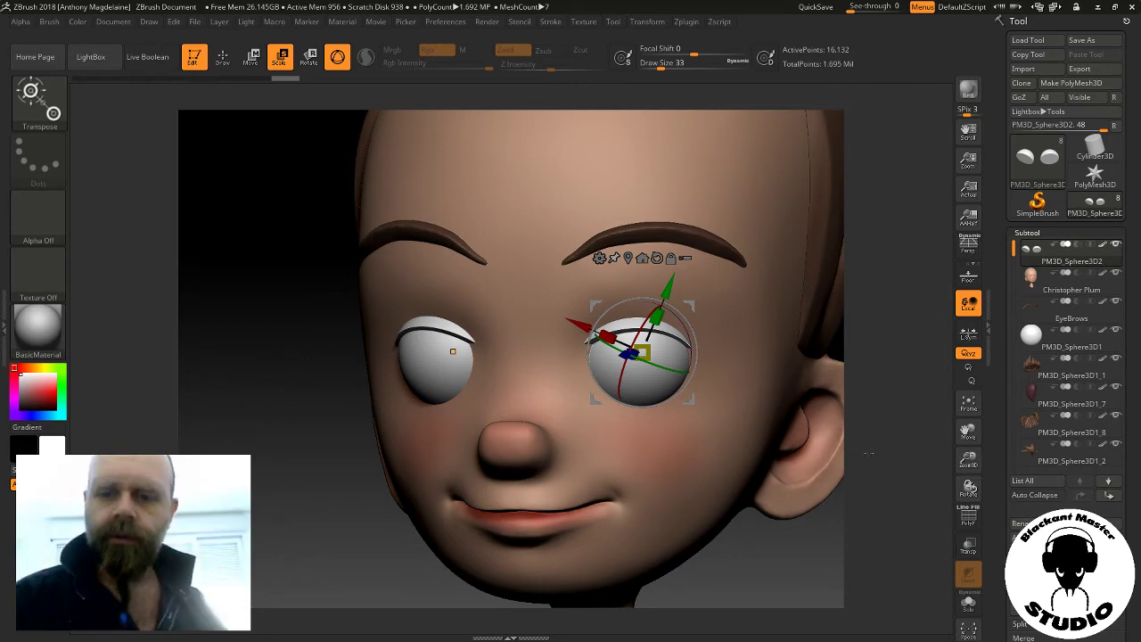
{"action": "mouse_move", "coordinate": [909, 352]}
{"action": "left_mouse_down"}
{"action": "mouse_move", "coordinate": [874, 352]}
{"action": "mouse_move", "coordinate": [849, 369]}
{"action": "mouse_move", "coordinate": [841, 437]}
{"action": "left_mouse_up"}
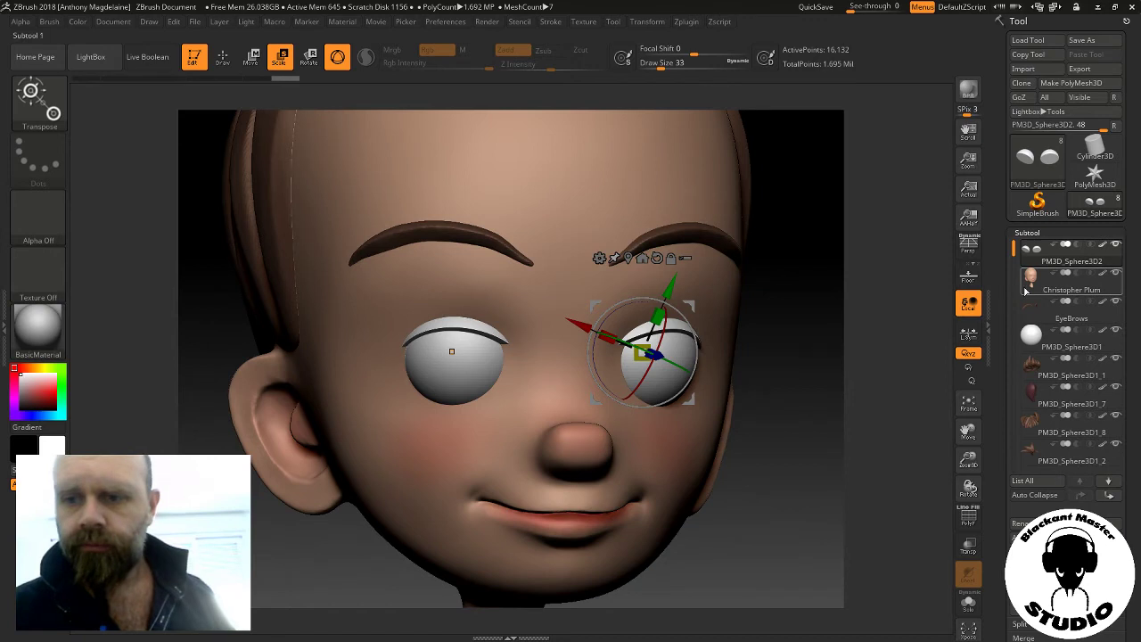
Make the head subtool active and turn on Transp to see through the model
{"action": "left_click", "coordinate": [376, 391], "text": "alt"}
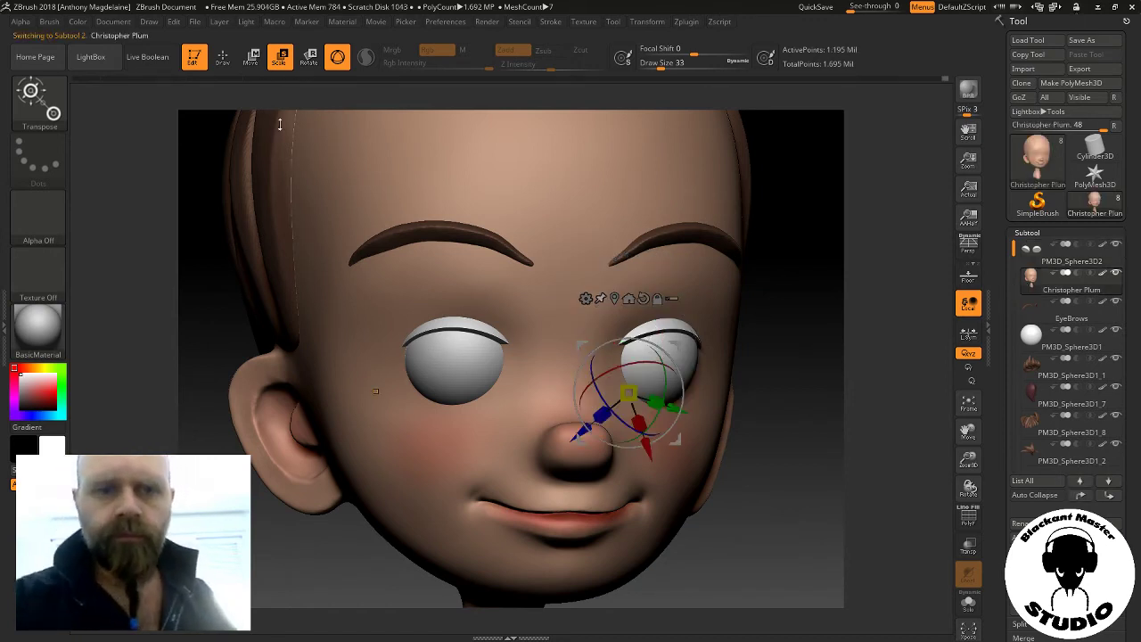
{"action": "key", "text": "q"}
{"action": "left_click_drag", "start_coordinate": [797, 377], "coordinate": [800, 388], "text": "shift"}
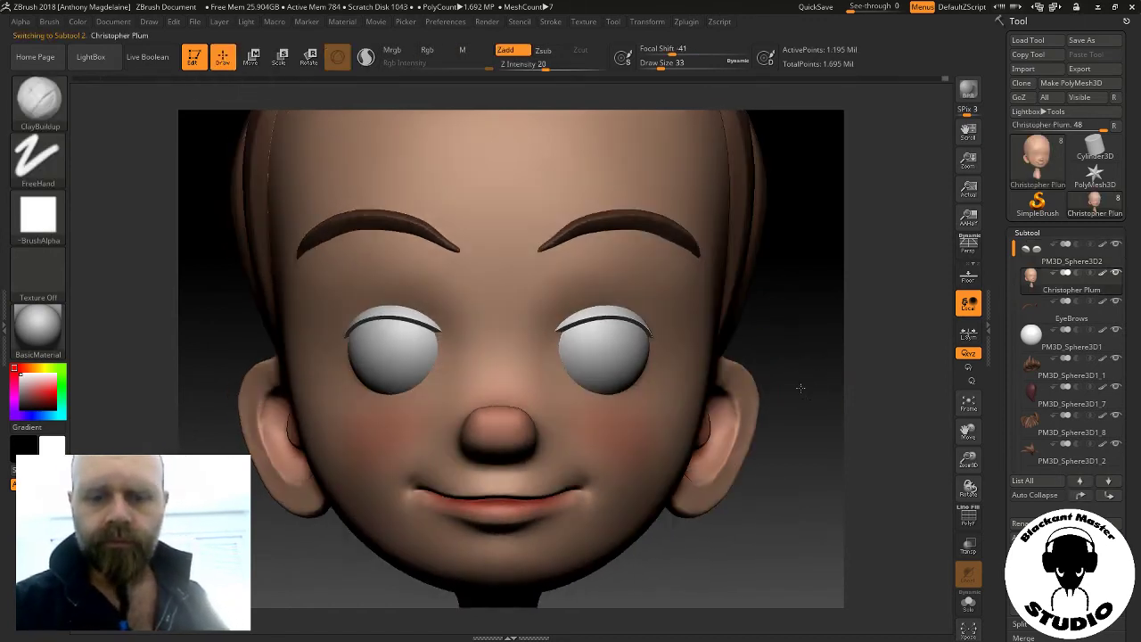
{"action": "left_click", "coordinate": [969, 604]}
{"action": "left_click", "coordinate": [969, 603]}
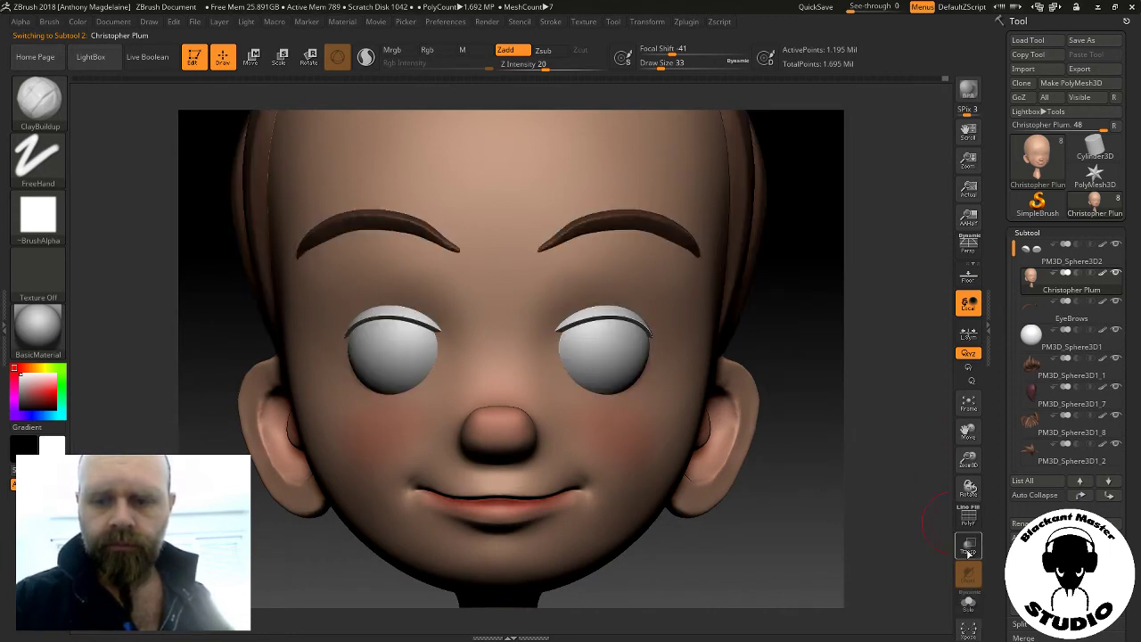
{"action": "left_click", "coordinate": [968, 545]}
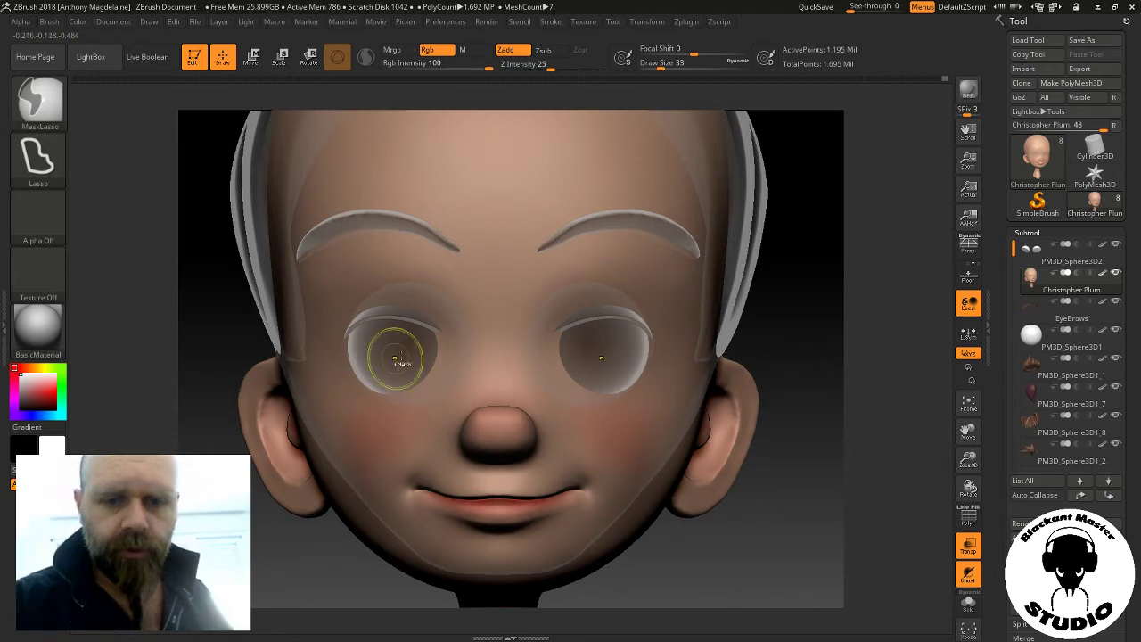
{"action": "key", "text": "ctrl"}
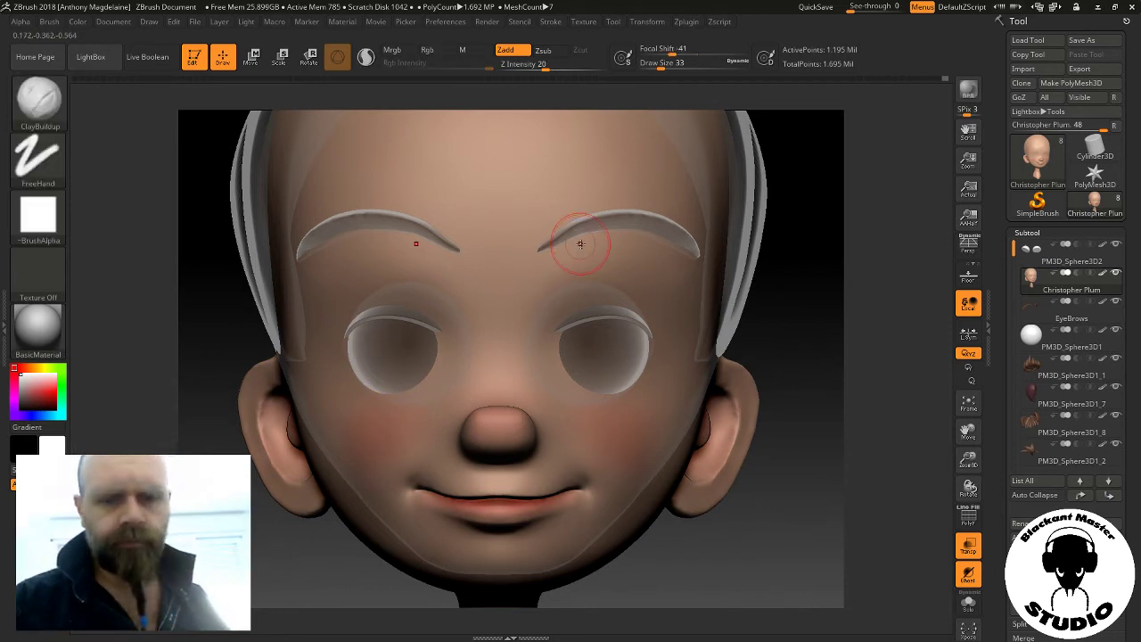
Try spreading the eyeballs, then the eyelids, farther apart, undoing each move
{"action": "left_click", "coordinate": [581, 243], "text": "alt"}
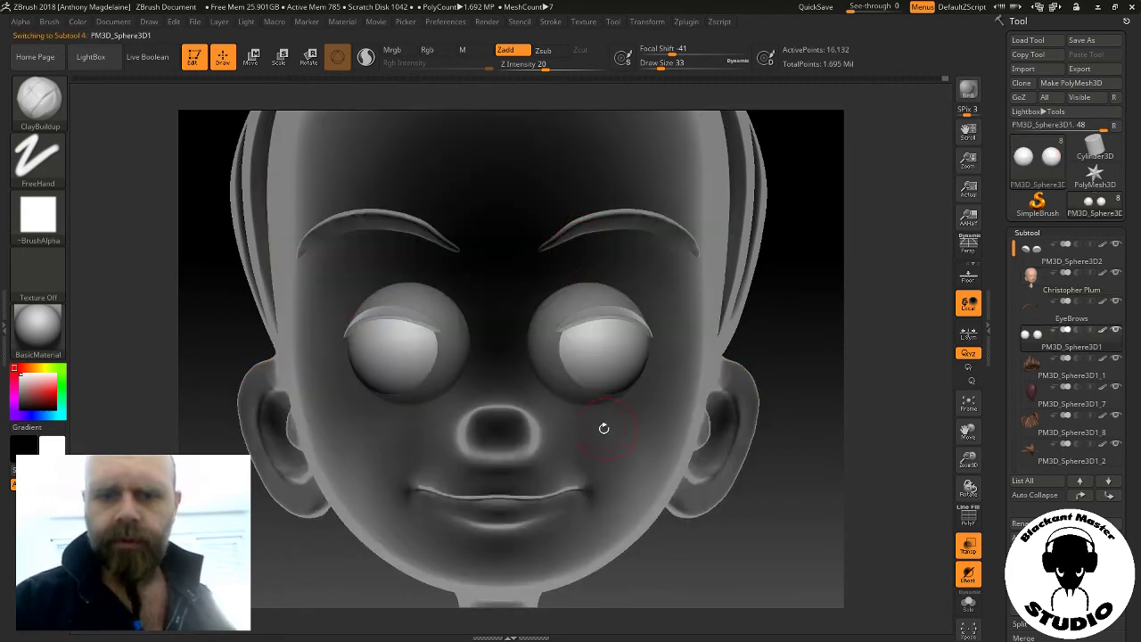
{"action": "left_click", "coordinate": [252, 58]}
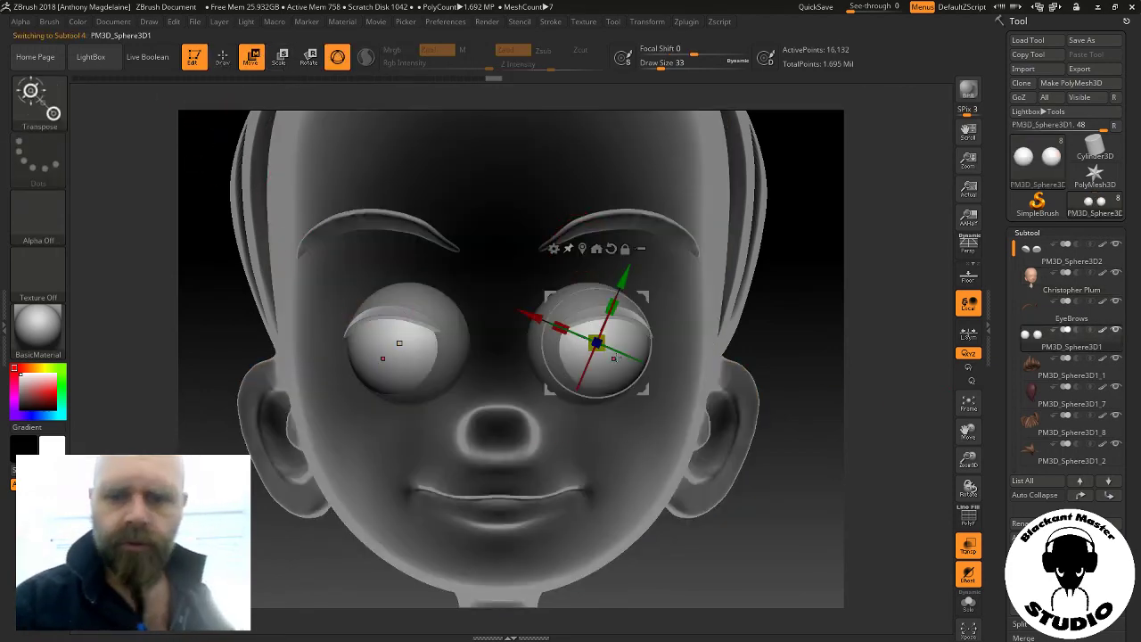
{"action": "left_click_drag", "start_coordinate": [596, 343], "coordinate": [622, 342]}
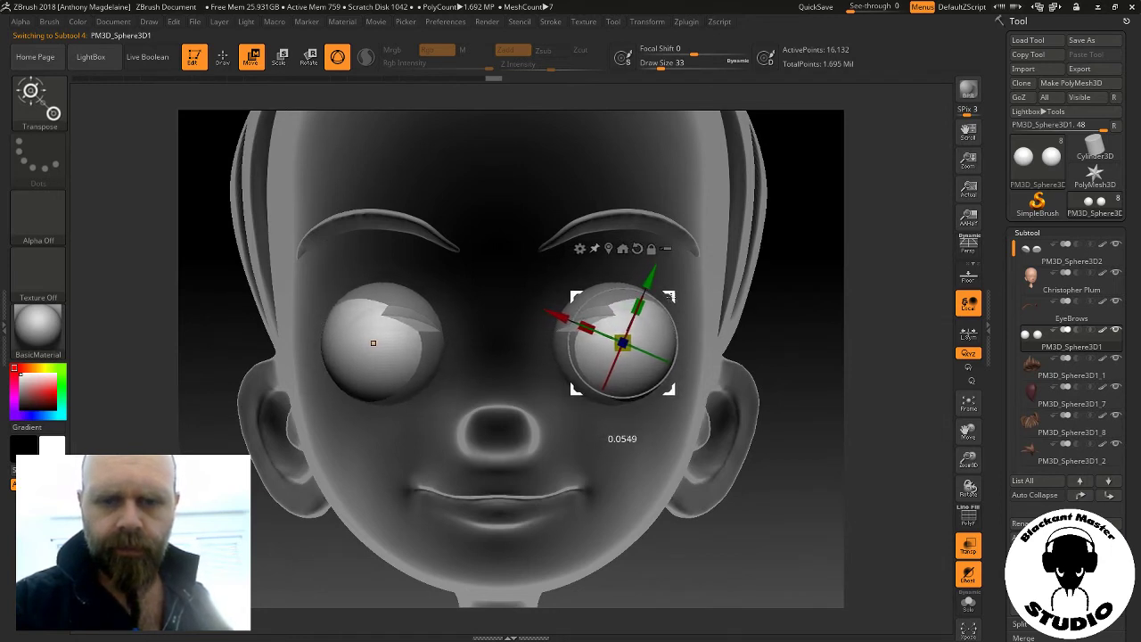
{"action": "left_click_drag", "start_coordinate": [622, 342], "coordinate": [622, 340]}
{"action": "key", "text": "ctrl+z"}
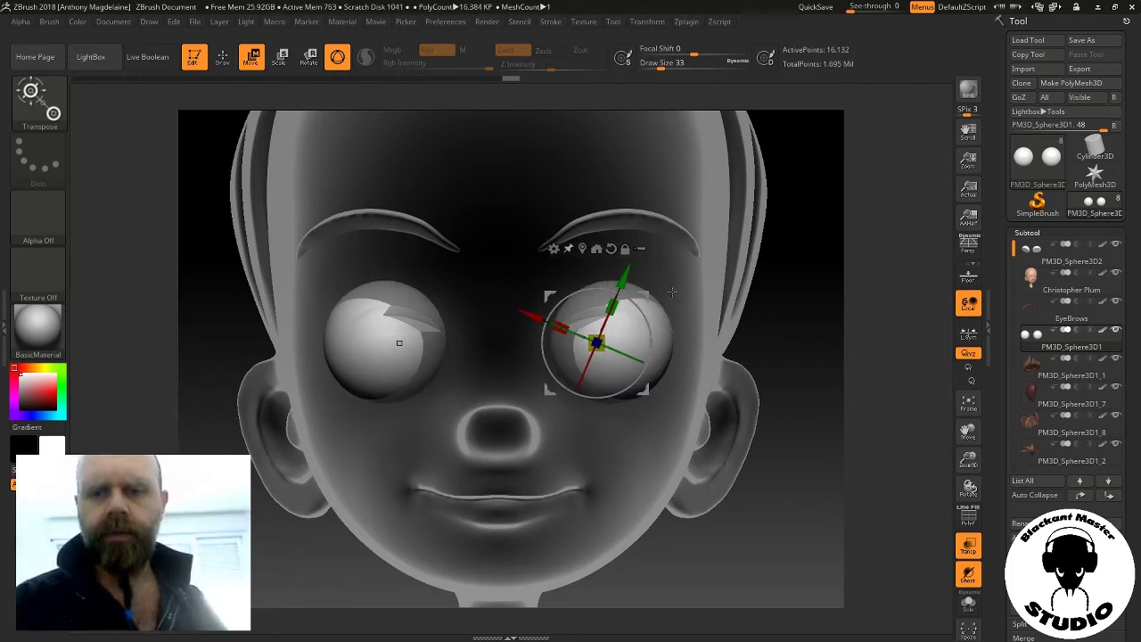
{"action": "left_click", "coordinate": [1047, 247]}
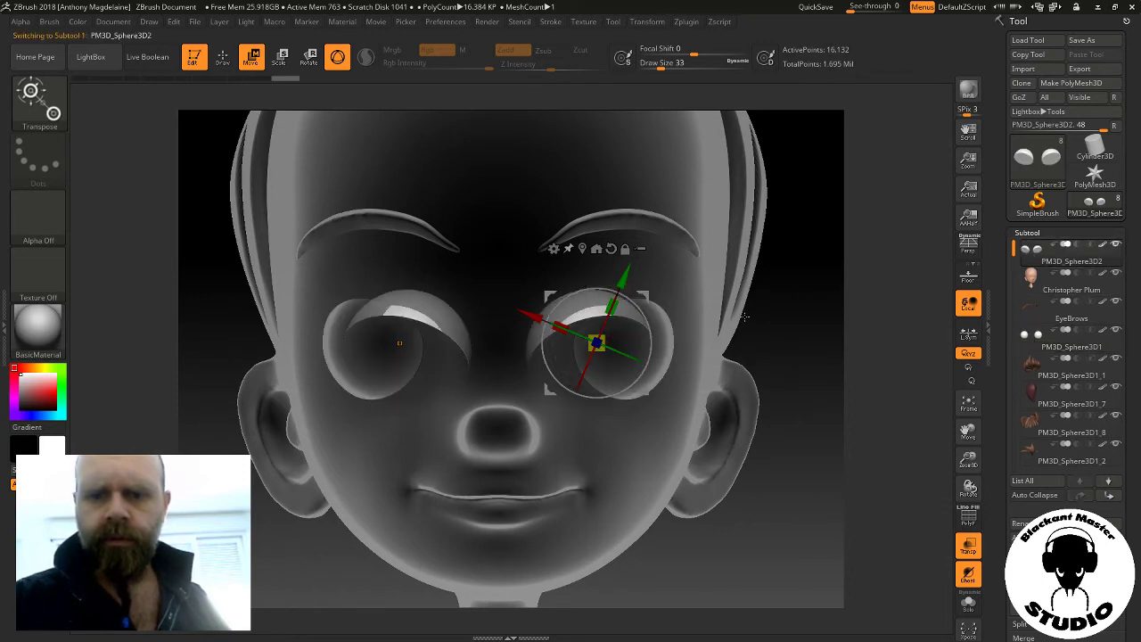
{"action": "left_click_drag", "start_coordinate": [596, 342], "coordinate": [624, 339]}
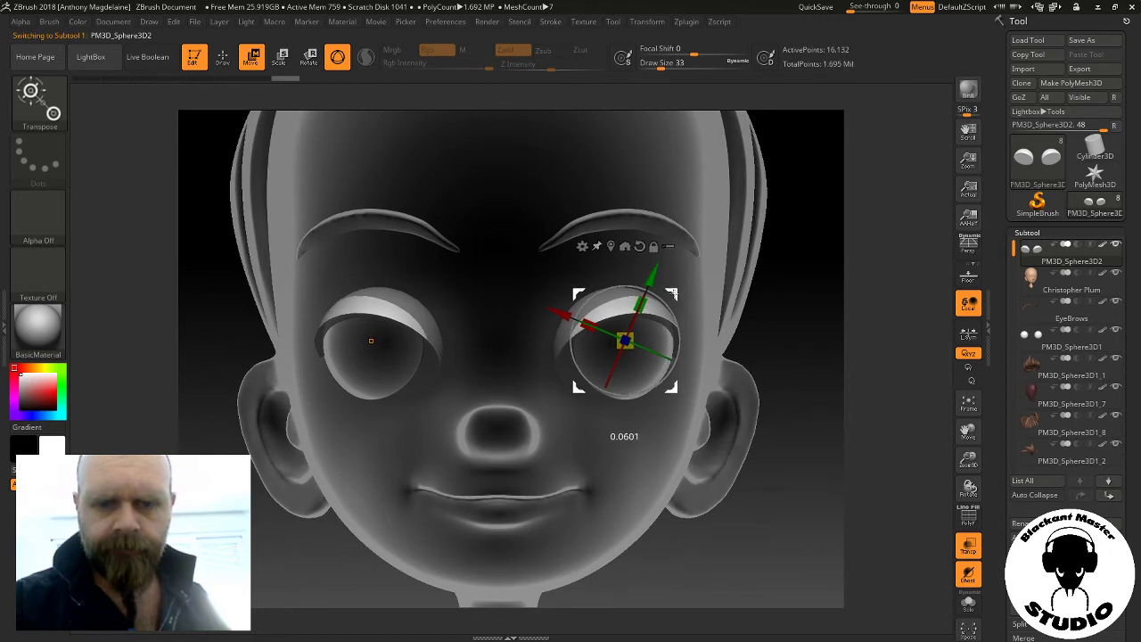
{"action": "key", "text": "ctrl+z"}
Turn Transp off, check the eye fit from front and three-quarter views, then switch to the Google Images references
{"action": "mouse_move", "coordinate": [789, 358]}
{"action": "left_mouse_down"}
{"action": "mouse_move", "coordinate": [812, 354]}
{"action": "mouse_move", "coordinate": [807, 321]}
{"action": "left_mouse_up"}
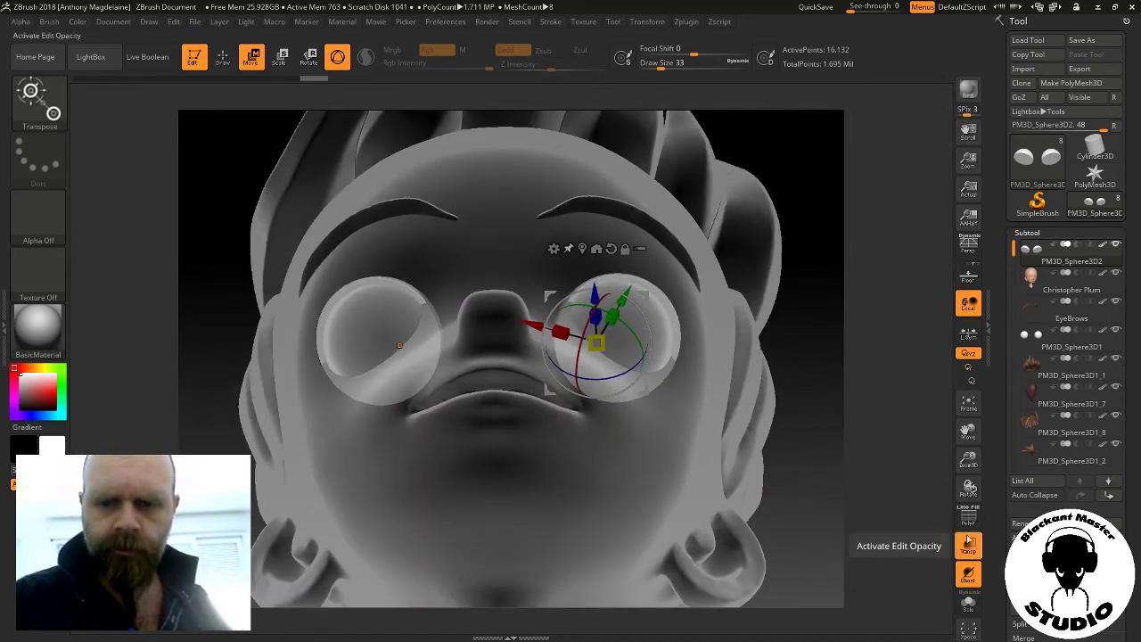
{"action": "left_click", "coordinate": [969, 546]}
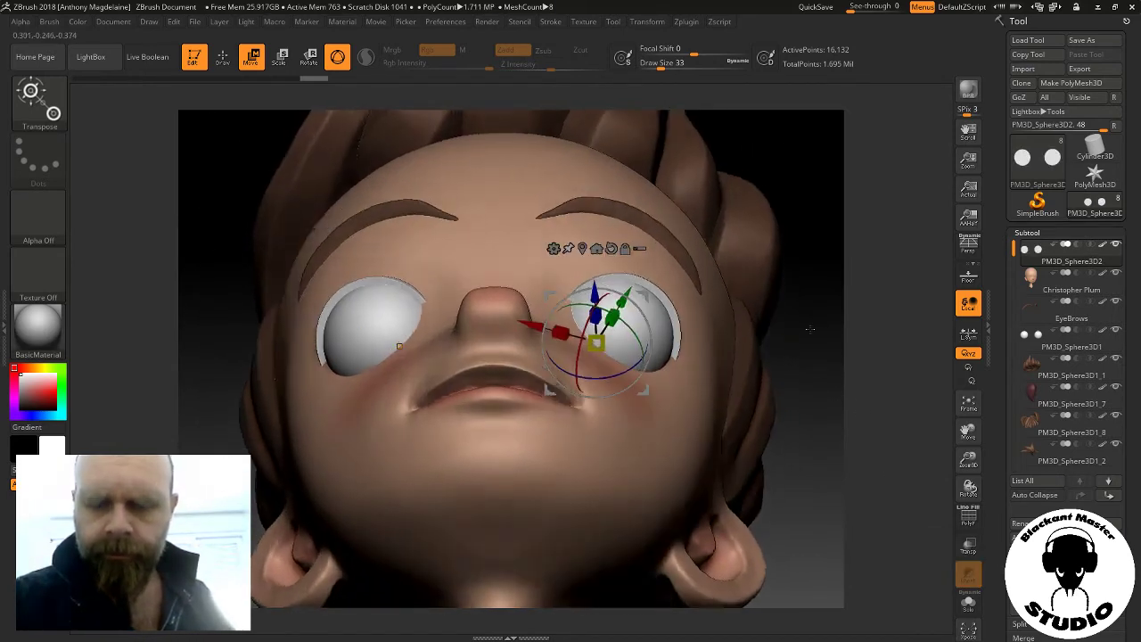
{"action": "left_click_drag", "start_coordinate": [663, 304], "coordinate": [641, 389], "text": "shift"}
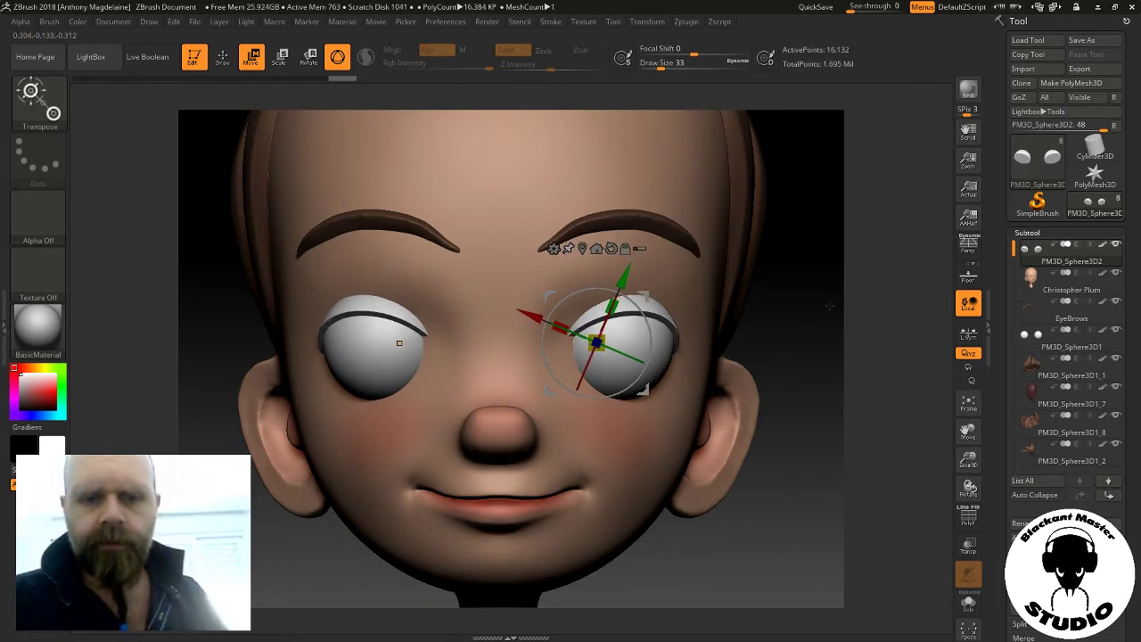
{"action": "left_click_drag", "start_coordinate": [785, 339], "coordinate": [891, 339]}
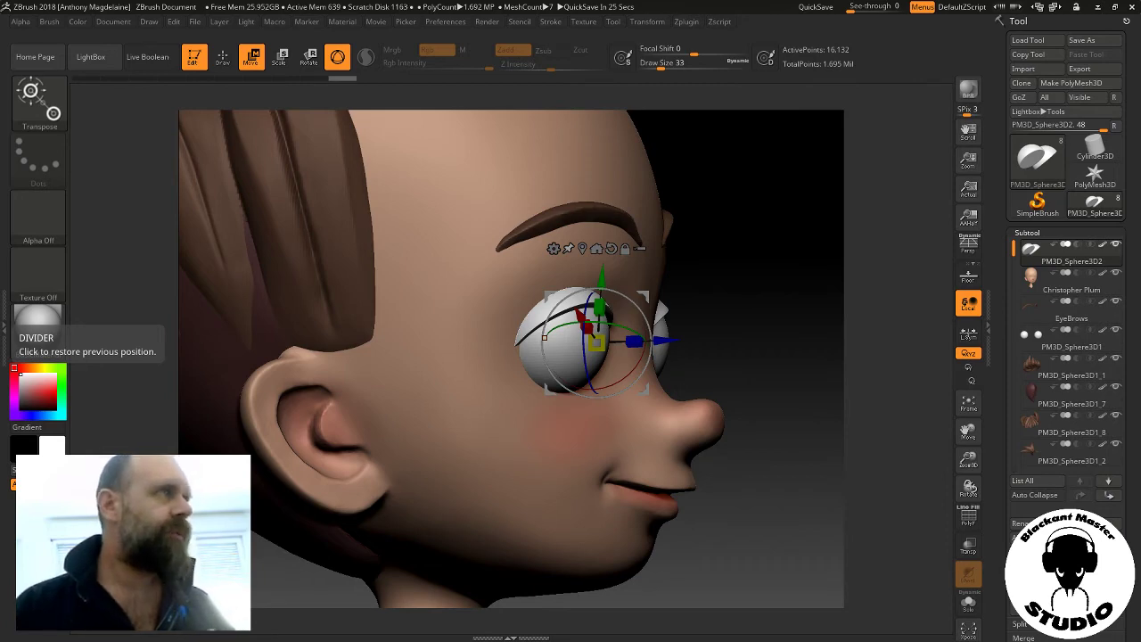
{"action": "key", "text": "alt+Tab"}
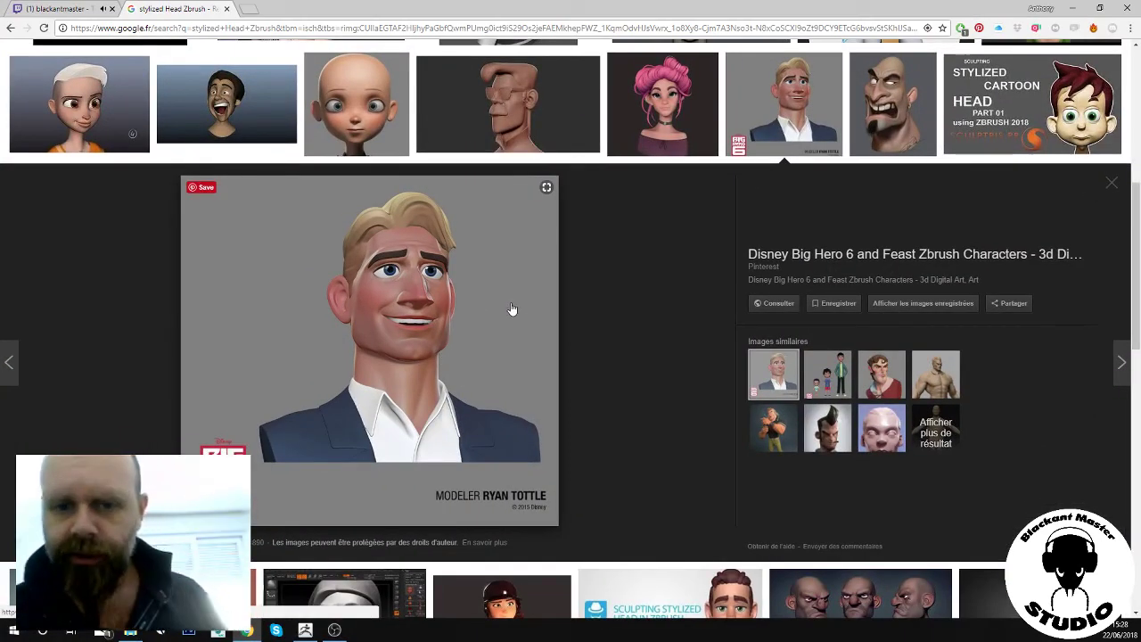
Preview several similar head images, including the Strangled Bust, then load a grid of similar images
{"action": "left_click", "coordinate": [836, 381]}
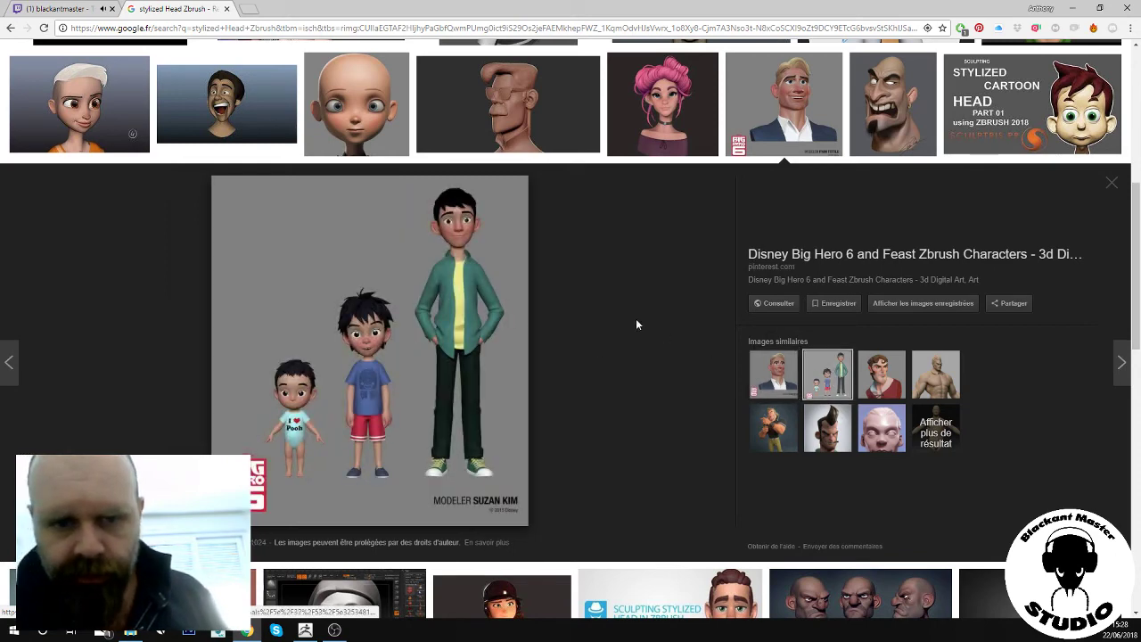
{"action": "left_click", "coordinate": [774, 428]}
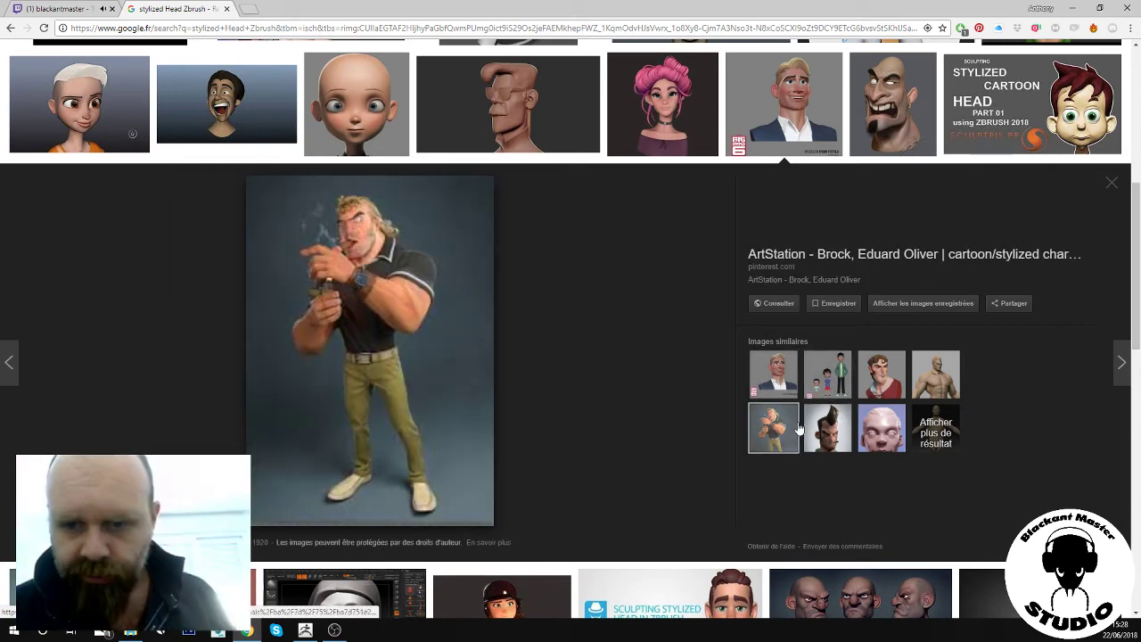
{"action": "left_click", "coordinate": [828, 428]}
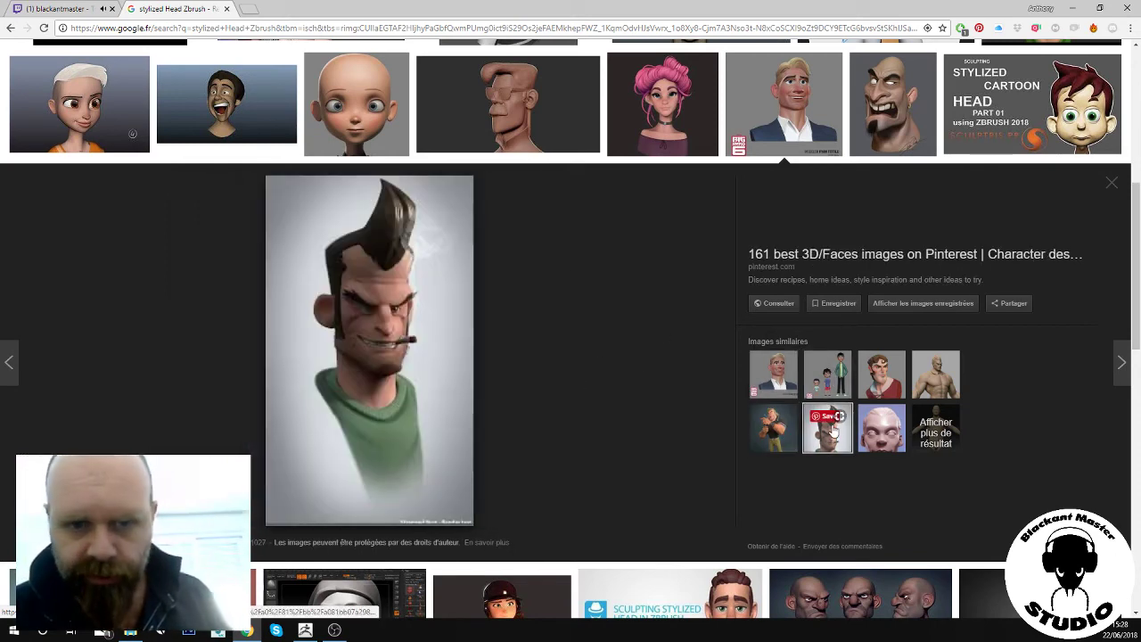
{"action": "left_click", "coordinate": [889, 384]}
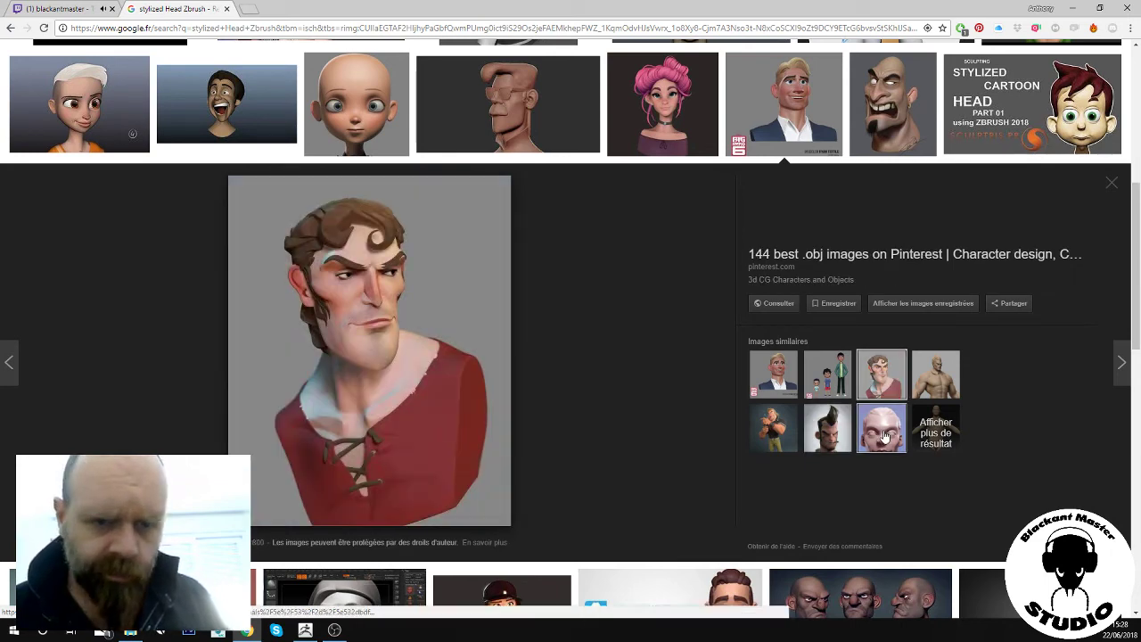
{"action": "left_click", "coordinate": [883, 434]}
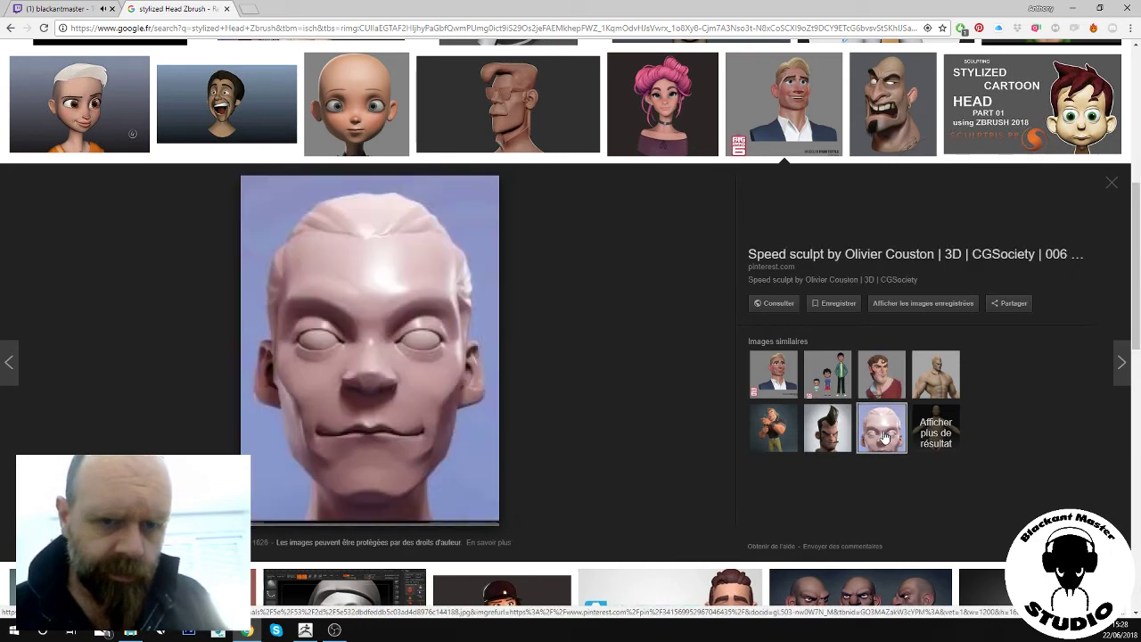
{"action": "left_click", "coordinate": [929, 396]}
{"action": "left_click", "coordinate": [936, 432]}
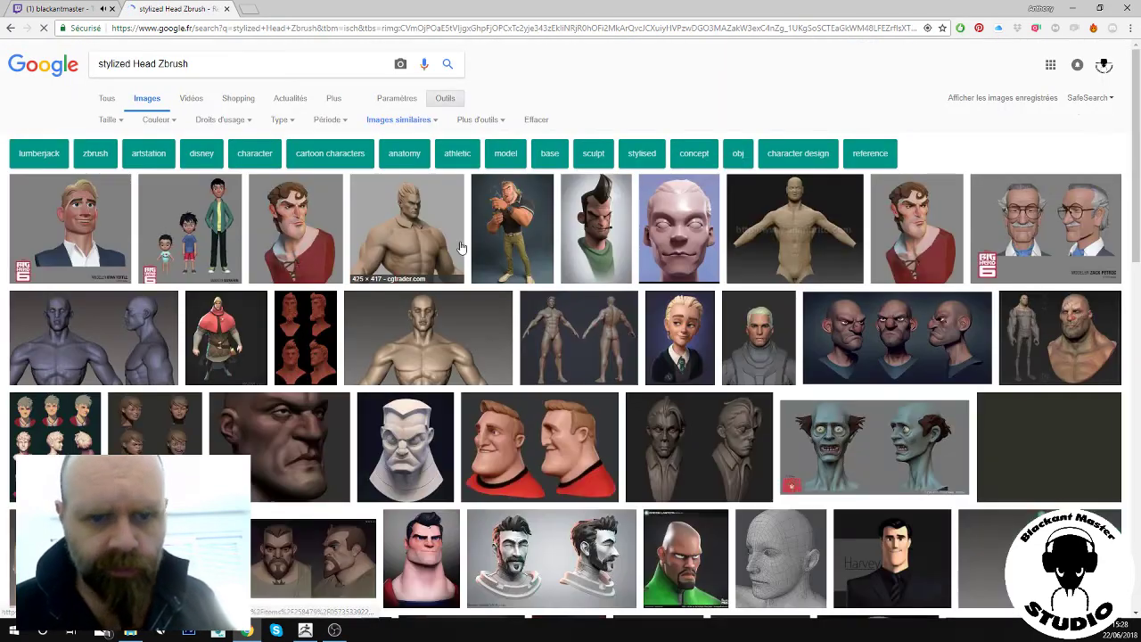
{"action": "mouse_move", "coordinate": [680, 337]}
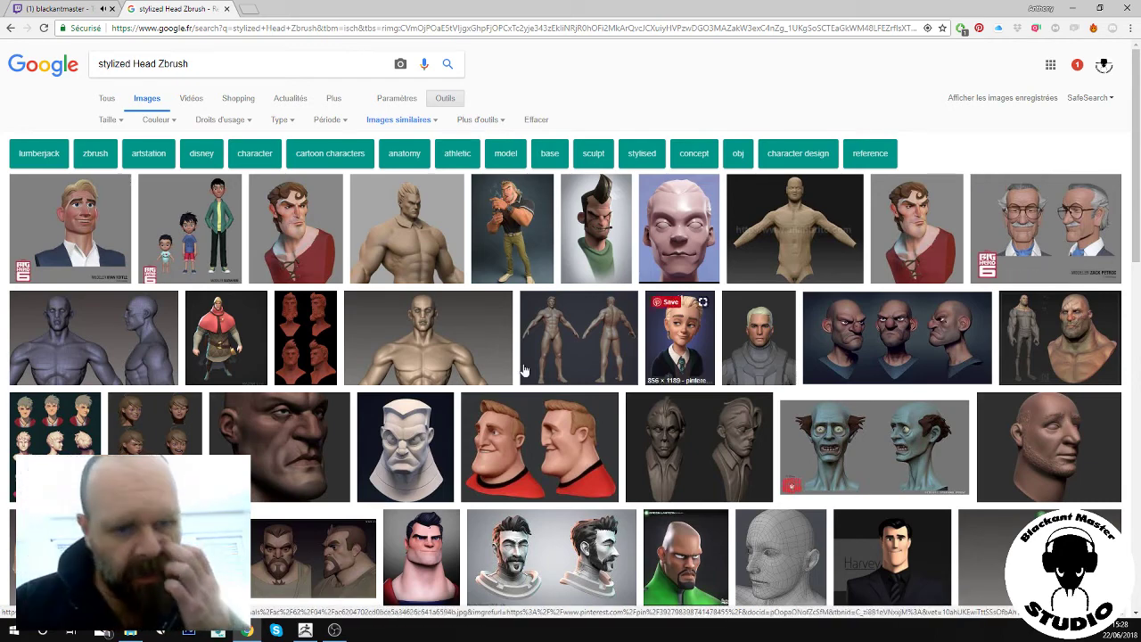
Enlarge the six-heads turnaround, the grey-haired boy sheet and several character expression sheets
{"action": "left_click", "coordinate": [155, 424]}
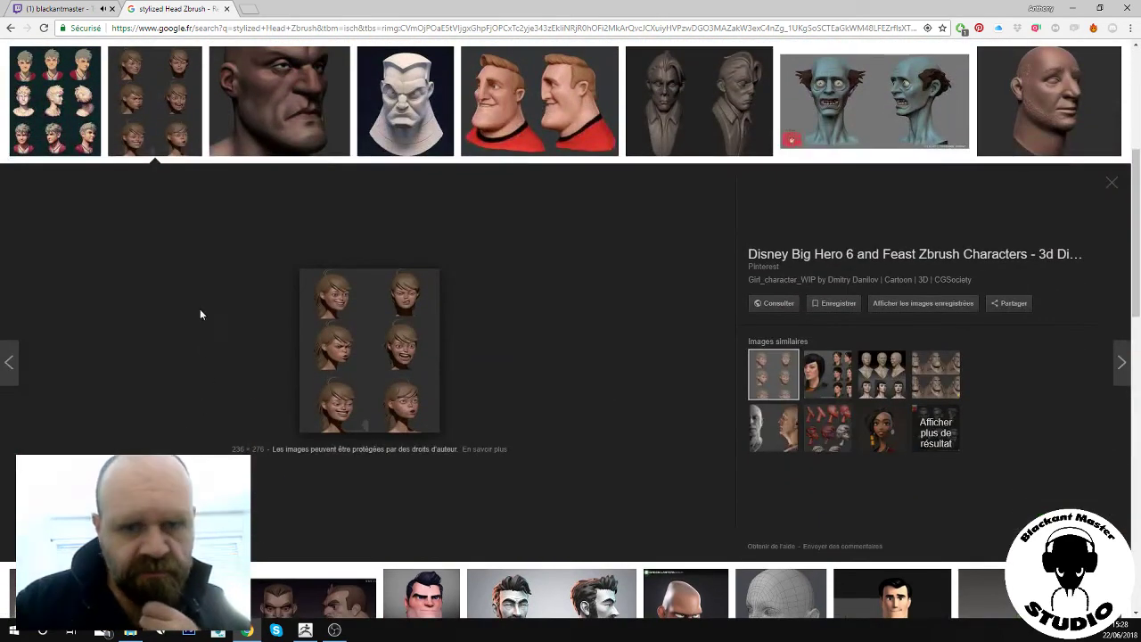
{"action": "left_click", "coordinate": [55, 107]}
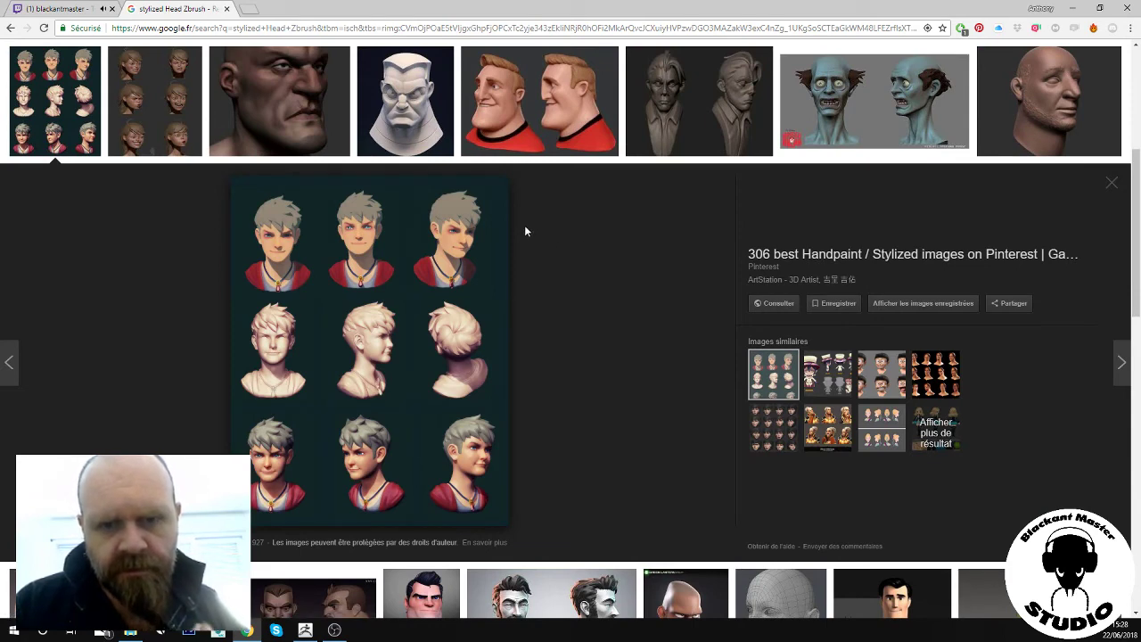
{"action": "scroll", "coordinate": [521, 226], "scroll_direction": "up", "scroll_amount": 2}
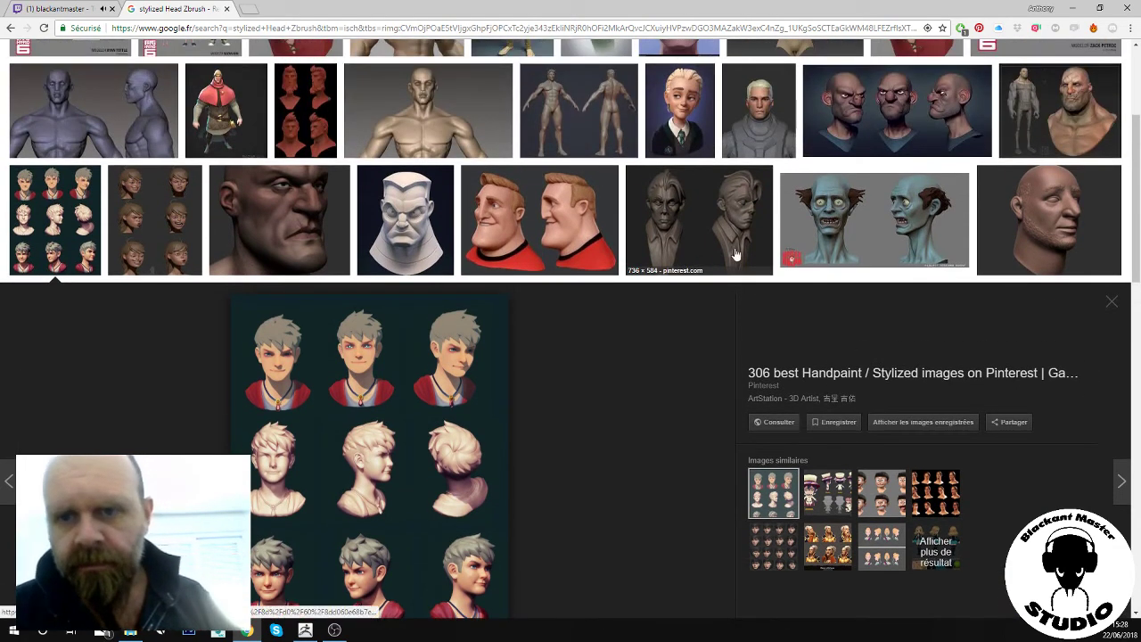
{"action": "scroll", "coordinate": [791, 235], "scroll_direction": "down", "scroll_amount": 4}
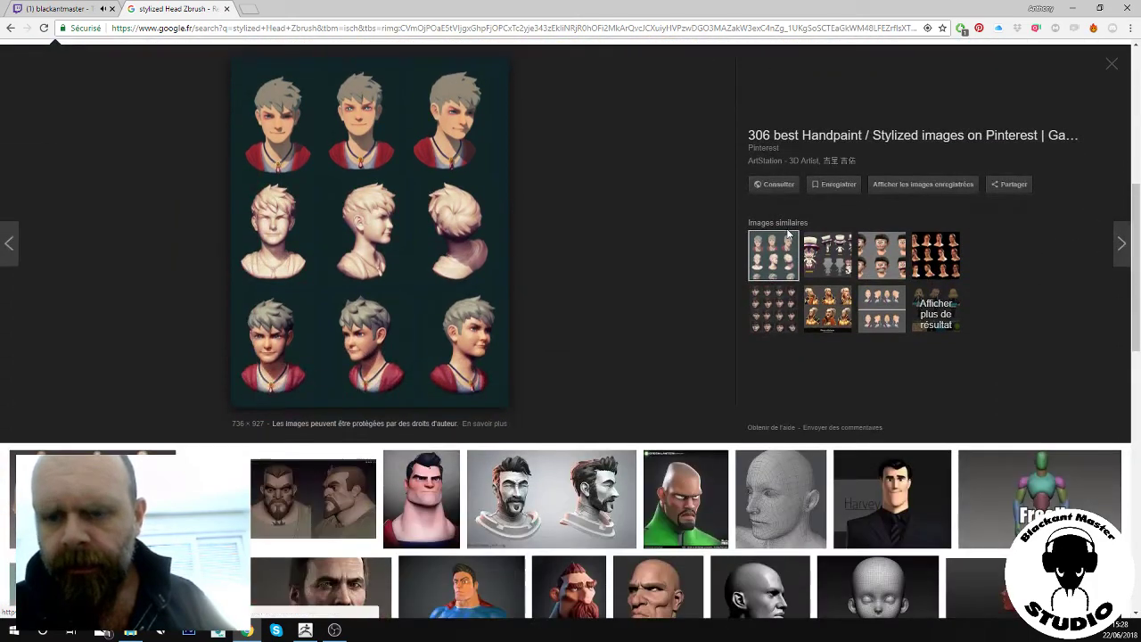
{"action": "left_click", "coordinate": [860, 260]}
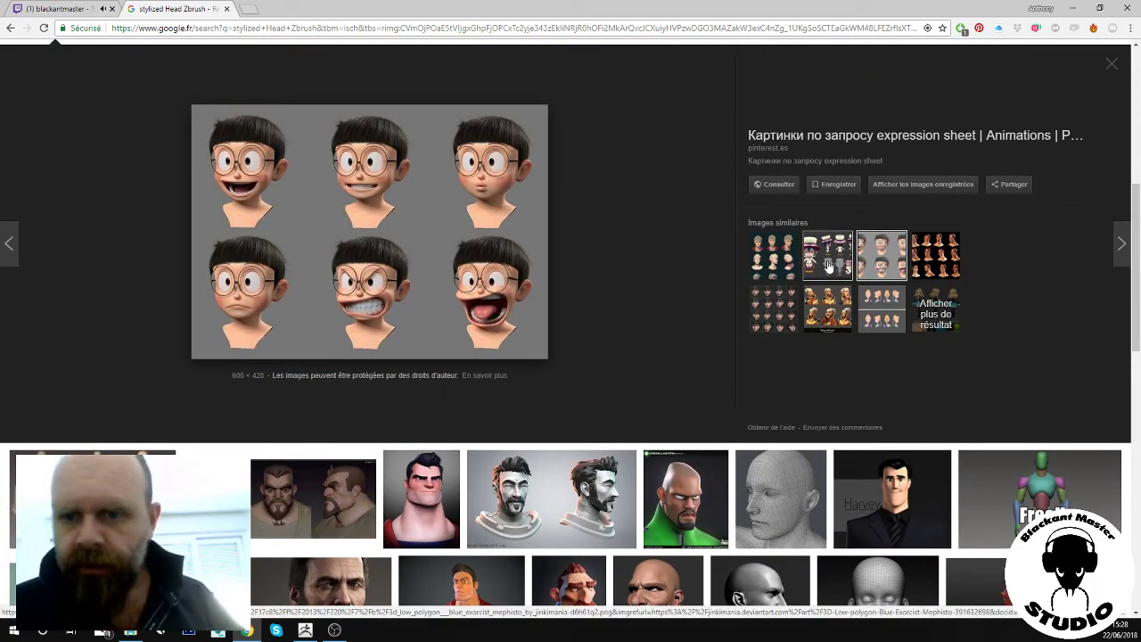
{"action": "left_click", "coordinate": [827, 303]}
{"action": "left_click", "coordinate": [923, 262]}
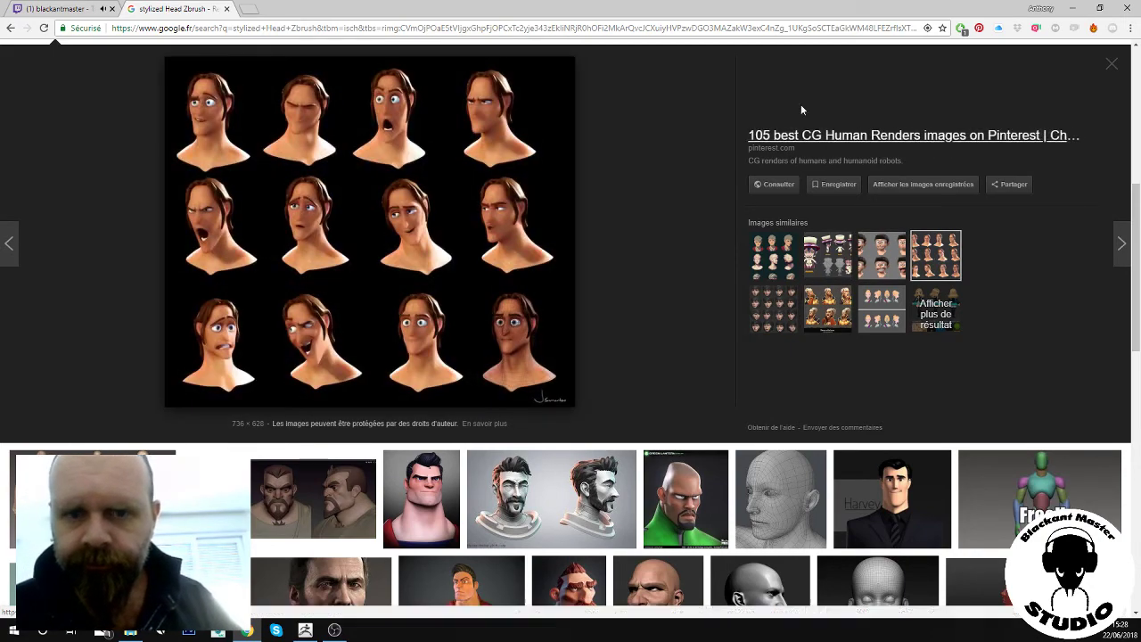
Find and enlarge the blue-eyed cartoon boy, scroll back to the top and minimize the browser
{"action": "scroll", "coordinate": [585, 327], "scroll_direction": "down", "scroll_amount": 3}
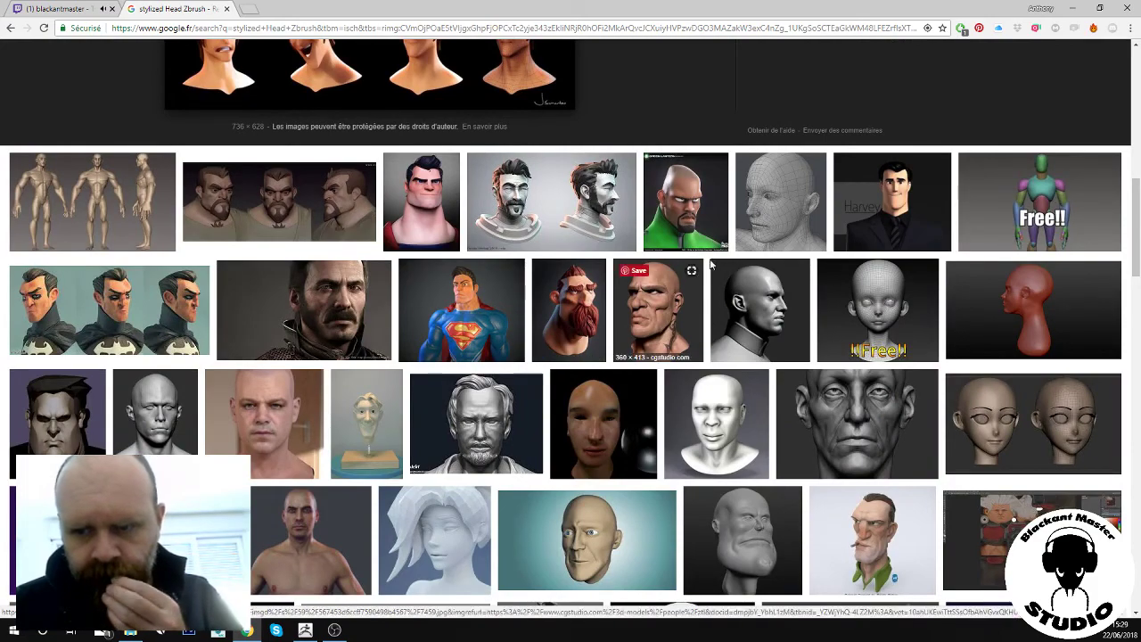
{"action": "scroll", "coordinate": [568, 294], "scroll_direction": "down", "scroll_amount": 2}
{"action": "scroll", "coordinate": [714, 230], "scroll_direction": "down", "scroll_amount": 3}
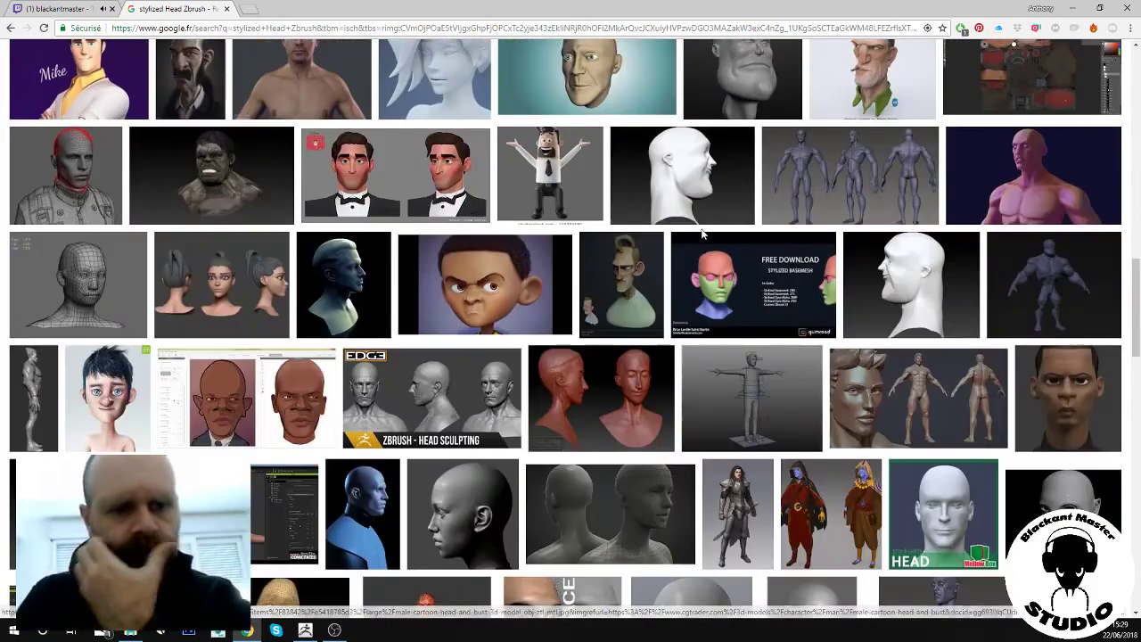
{"action": "left_click", "coordinate": [117, 413]}
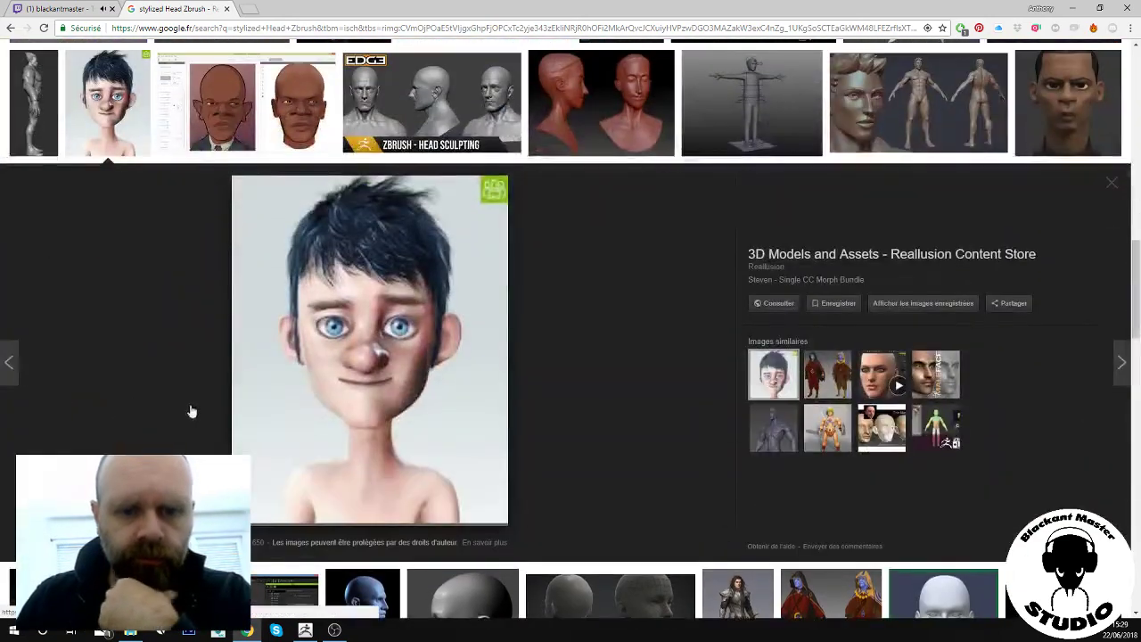
{"action": "scroll", "coordinate": [695, 255], "scroll_direction": "up", "scroll_amount": 3}
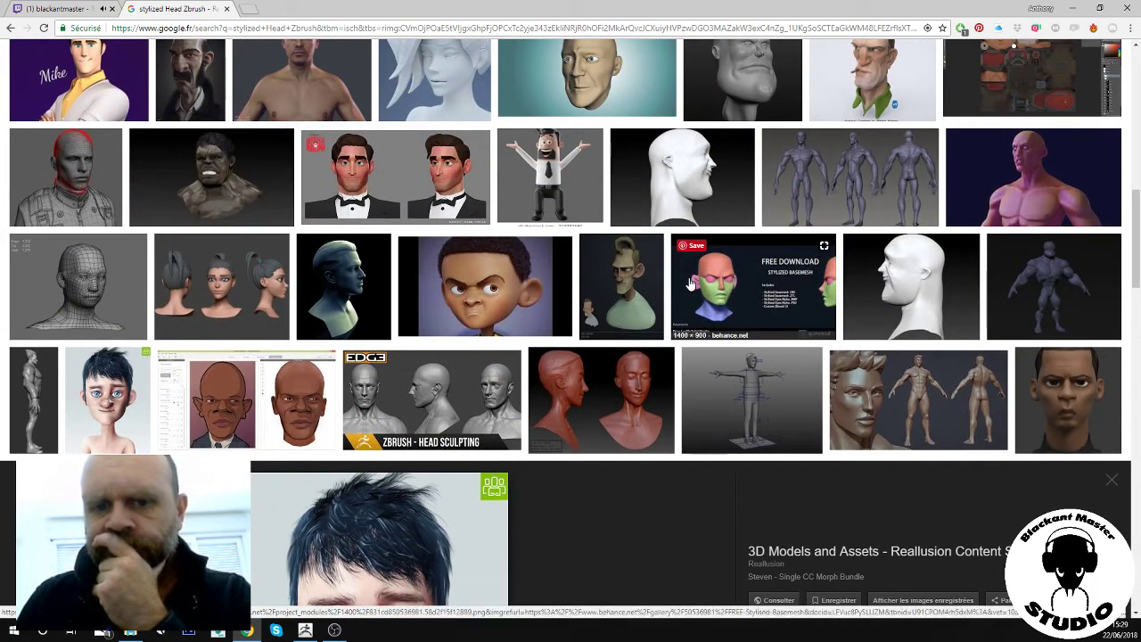
{"action": "scroll", "coordinate": [688, 283], "scroll_direction": "up", "scroll_amount": 1}
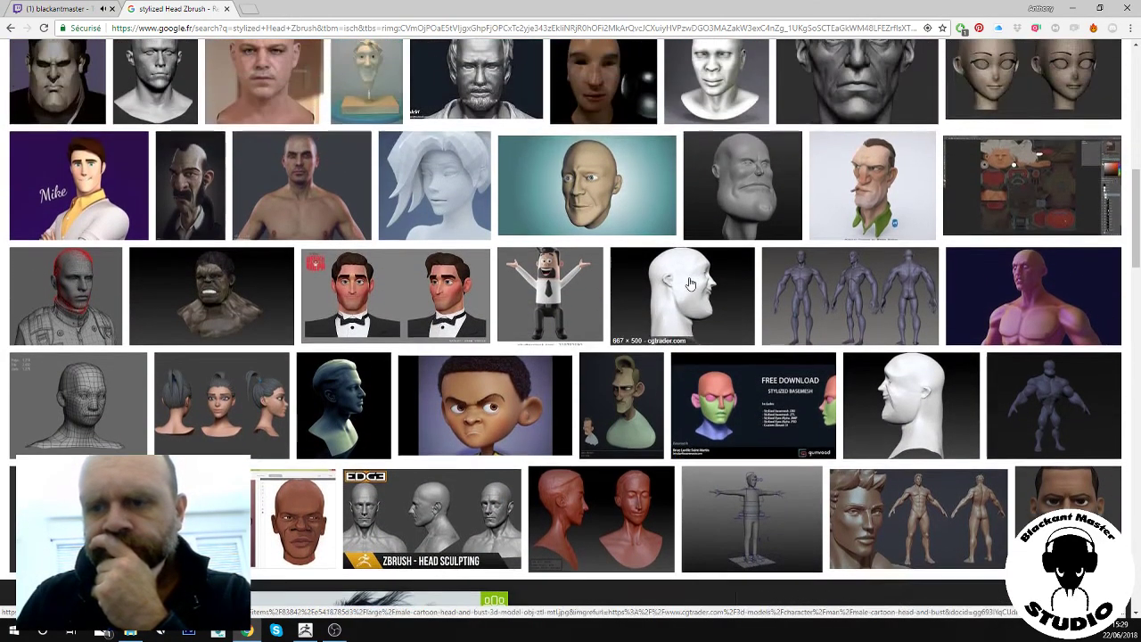
{"action": "scroll", "coordinate": [689, 283], "scroll_direction": "up", "scroll_amount": 3}
{"action": "scroll", "coordinate": [687, 285], "scroll_direction": "up", "scroll_amount": 4}
{"action": "scroll", "coordinate": [687, 285], "scroll_direction": "up", "scroll_amount": 2}
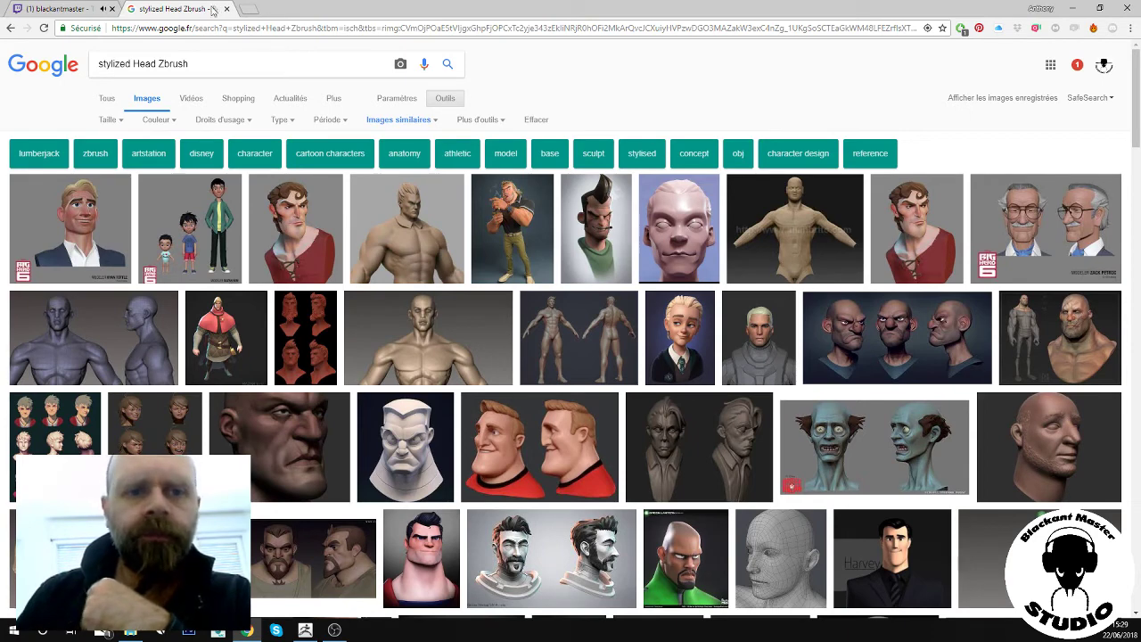
{"action": "left_click", "coordinate": [247, 629]}
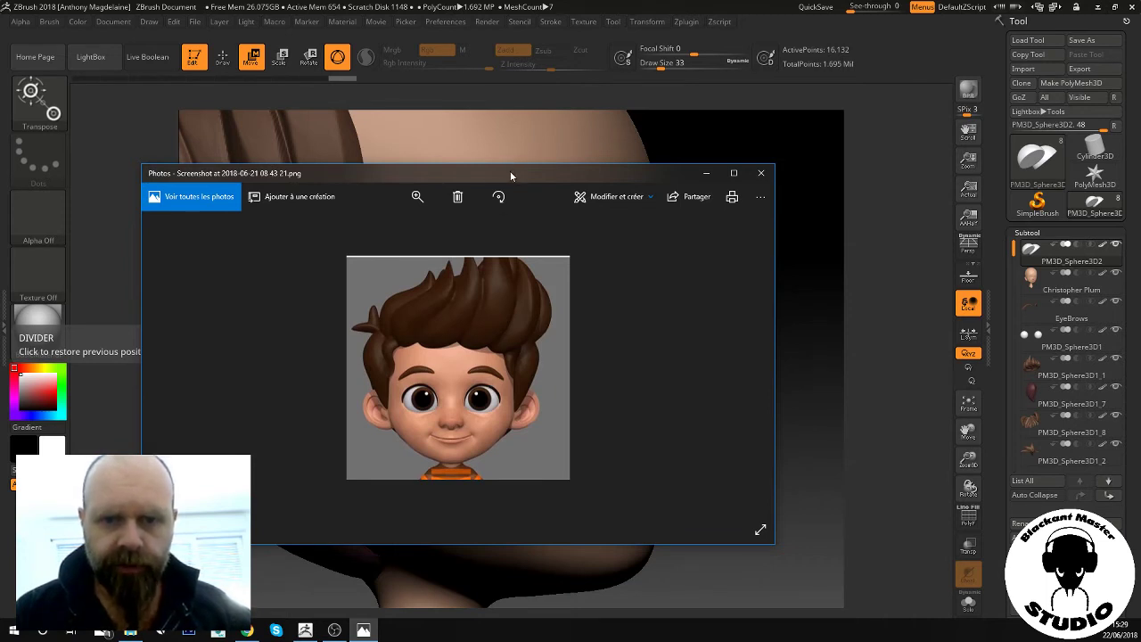
Flip through the Photos references back to the cartoon boy render, zoom in on his face, then return to ZBrush
{"action": "key", "text": "super+shift+Up"}
{"action": "key", "text": "Right"}
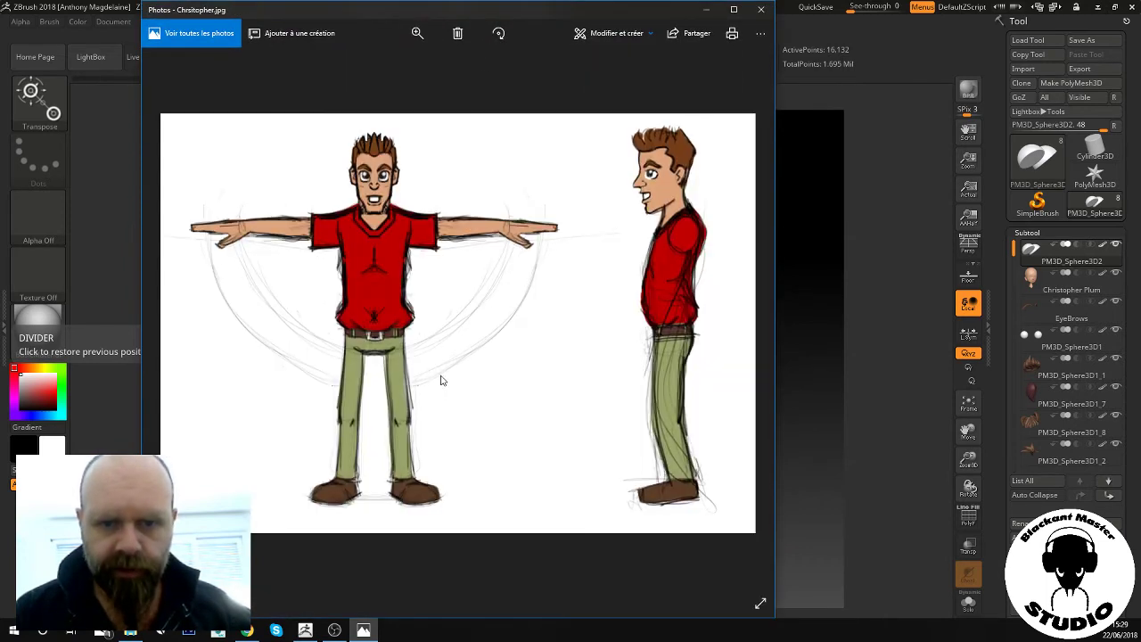
{"action": "key", "text": "Left"}
{"action": "left_click", "coordinate": [417, 33]}
{"action": "mouse_move", "coordinate": [372, 62]}
{"action": "left_mouse_down"}
{"action": "mouse_move", "coordinate": [440, 65]}
{"action": "mouse_move", "coordinate": [428, 68]}
{"action": "left_mouse_up"}
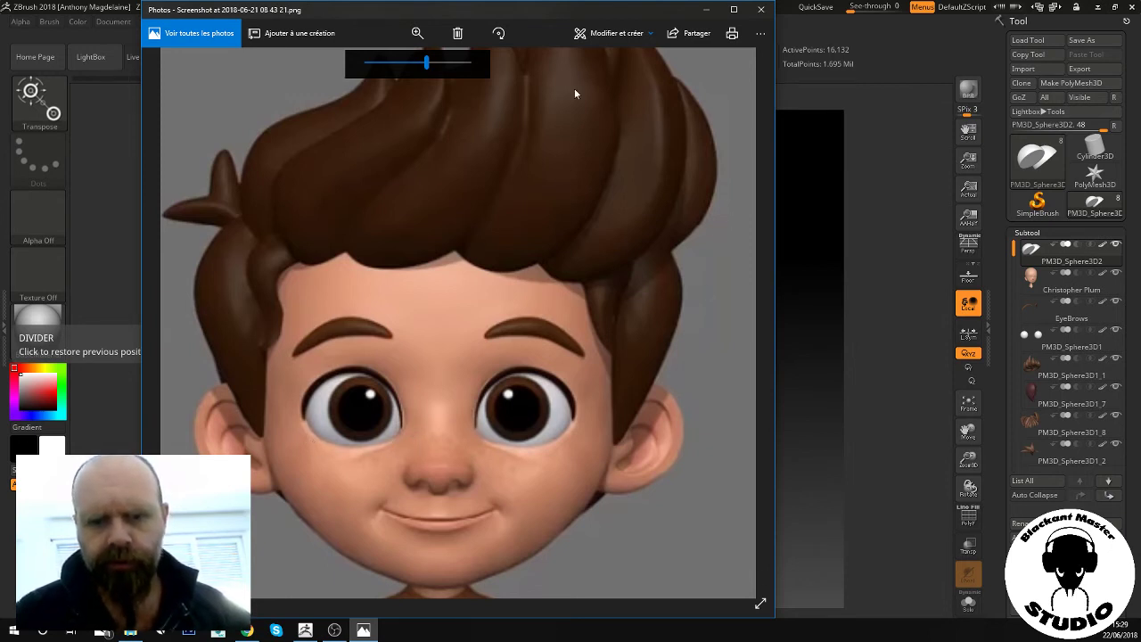
{"action": "key", "text": "alt+Tab"}
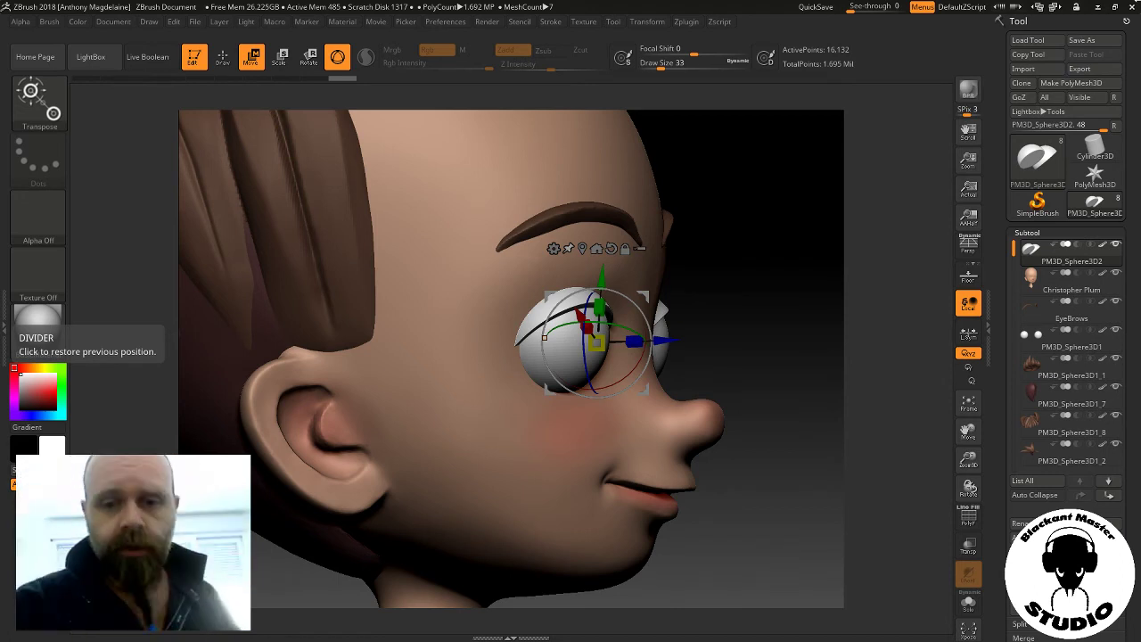
Hide the PM3D_Sphere3D2 eyelids and scale the PM3D_Sphere3D1 eyeballs up slightly from a front view
{"action": "left_click_drag", "start_coordinate": [790, 330], "coordinate": [922, 230], "text": "shift"}
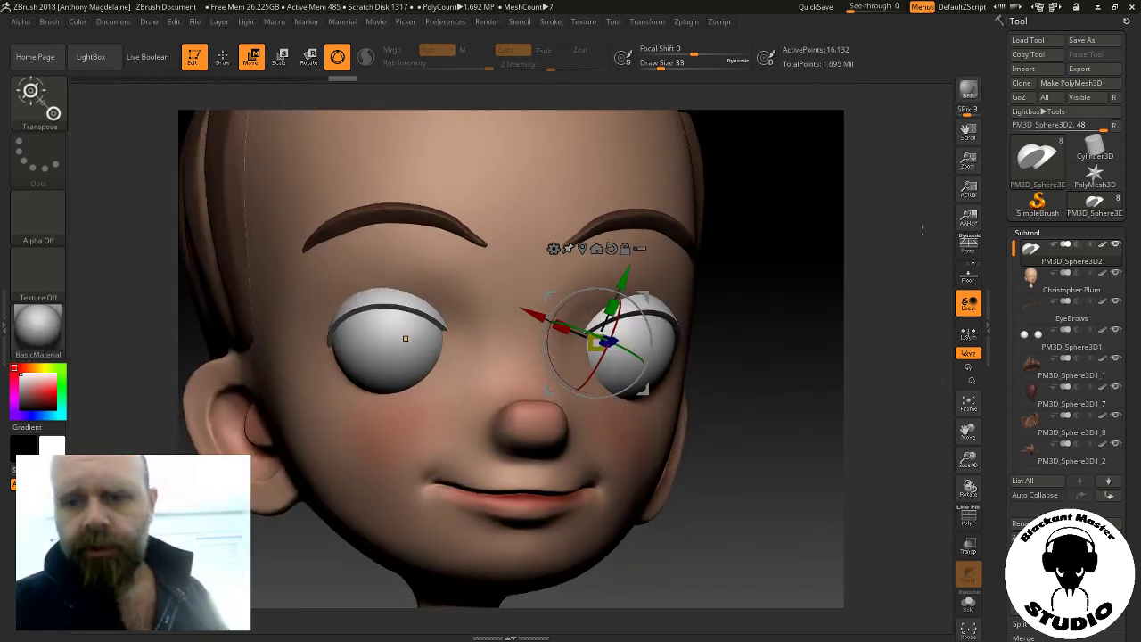
{"action": "left_click", "coordinate": [968, 406]}
{"action": "left_click", "coordinate": [968, 407]}
{"action": "key", "text": "p"}
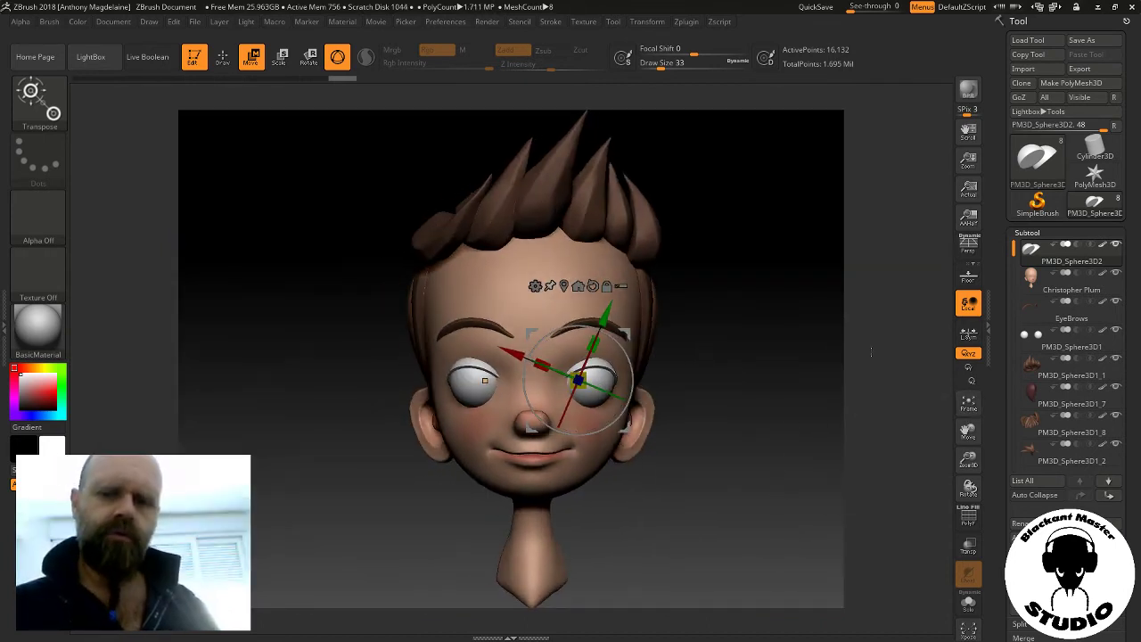
{"action": "left_click", "coordinate": [579, 382], "text": "alt"}
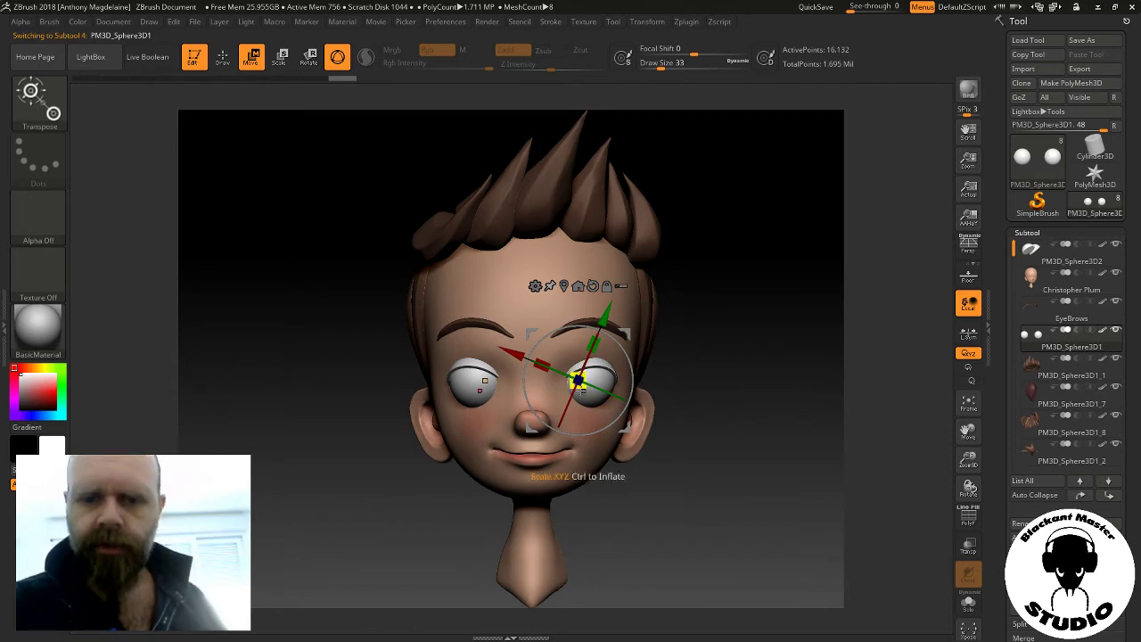
{"action": "left_click_drag", "start_coordinate": [580, 382], "coordinate": [571, 380]}
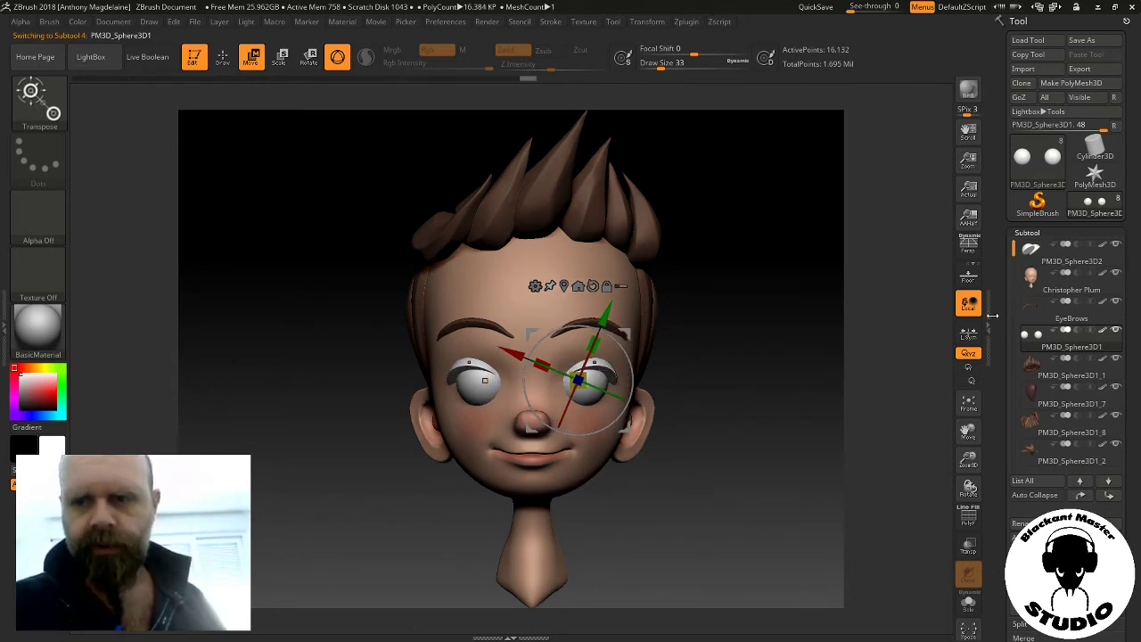
{"action": "left_click", "coordinate": [1116, 245]}
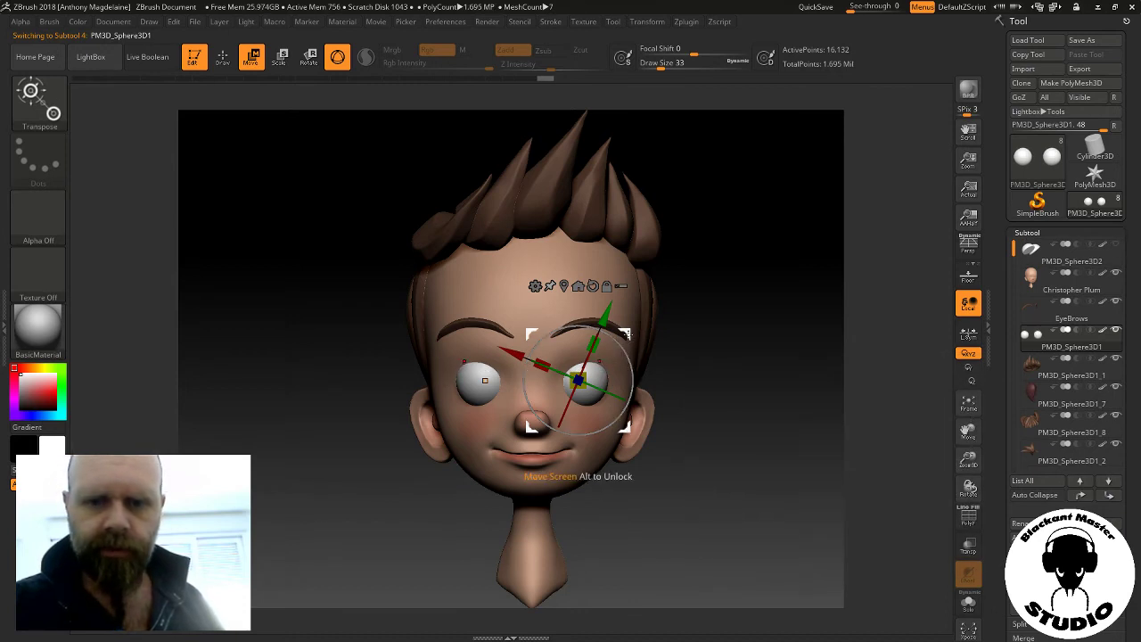
{"action": "left_click_drag", "start_coordinate": [579, 380], "coordinate": [576, 381]}
Push the eyeballs forward, then slightly back, in their sockets, checking in side profile
{"action": "mouse_move", "coordinate": [775, 303]}
{"action": "left_mouse_down"}
{"action": "mouse_move", "coordinate": [756, 300]}
{"action": "mouse_move", "coordinate": [804, 304]}
{"action": "left_mouse_up"}
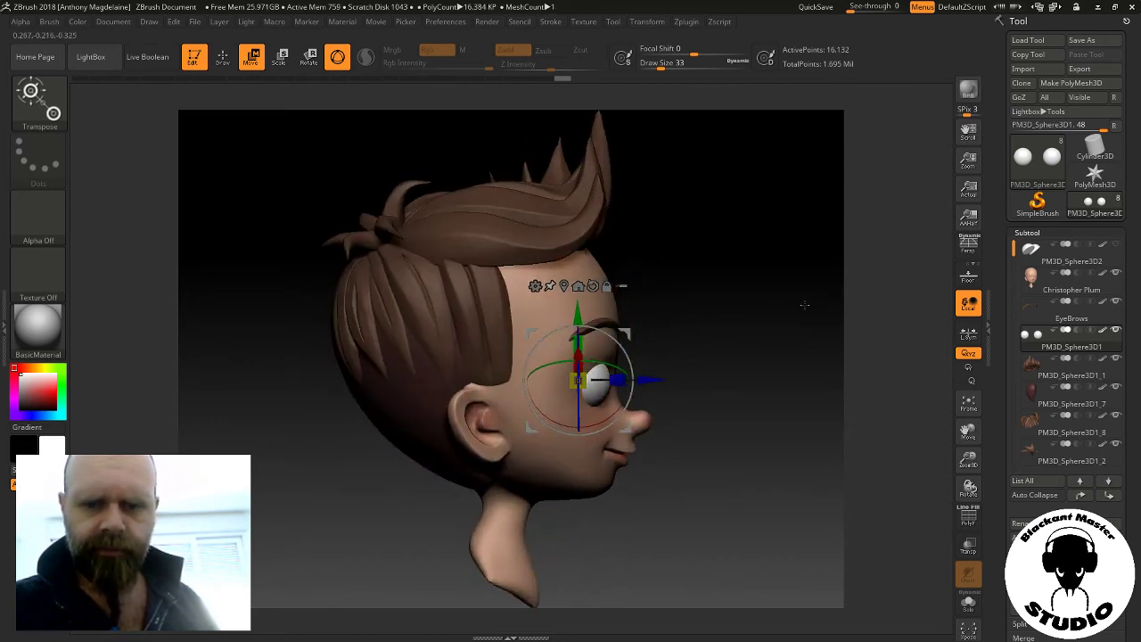
{"action": "left_click_drag", "start_coordinate": [651, 381], "coordinate": [655, 380]}
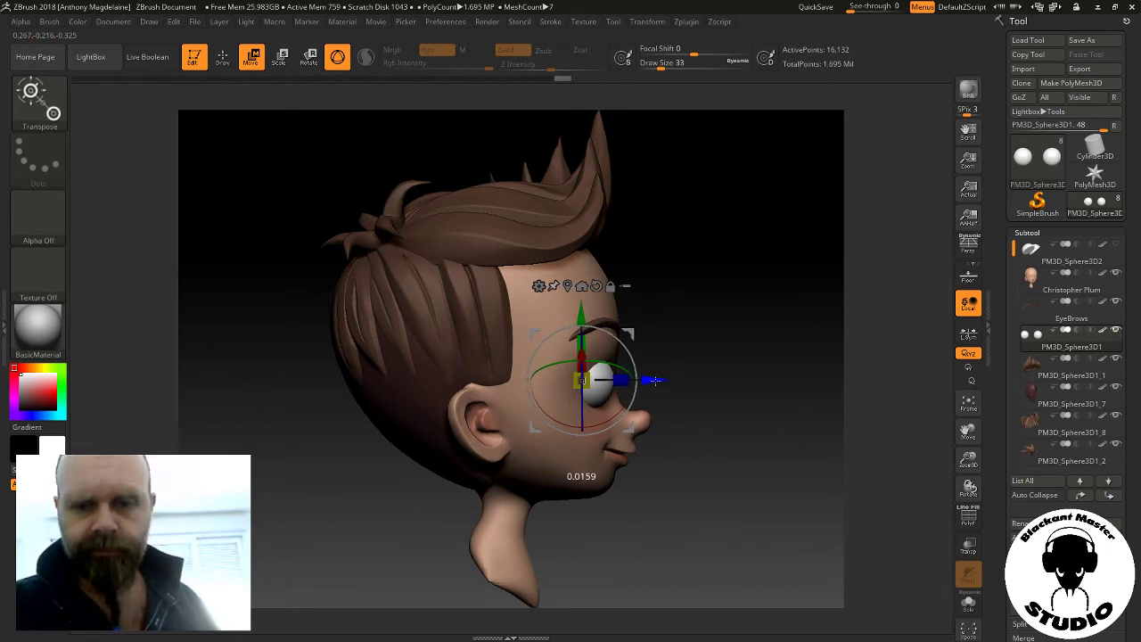
{"action": "mouse_move", "coordinate": [731, 361]}
{"action": "left_mouse_down"}
{"action": "mouse_move", "coordinate": [708, 358]}
{"action": "mouse_move", "coordinate": [726, 303]}
{"action": "left_mouse_up"}
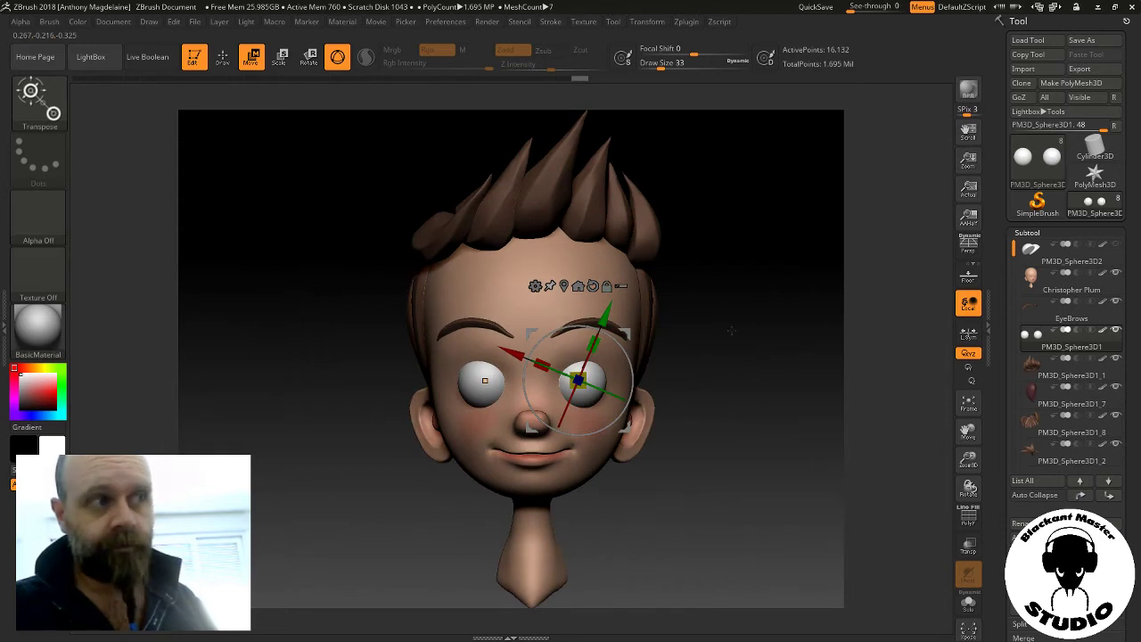
{"action": "left_click_drag", "start_coordinate": [727, 351], "coordinate": [789, 354]}
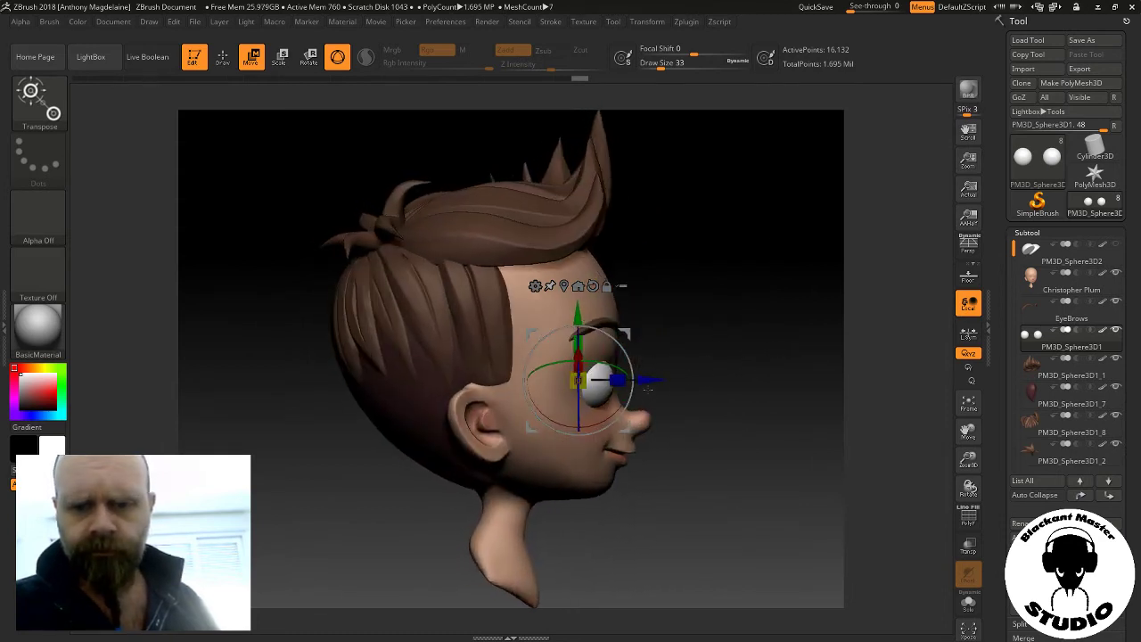
{"action": "left_click_drag", "start_coordinate": [648, 386], "coordinate": [651, 381]}
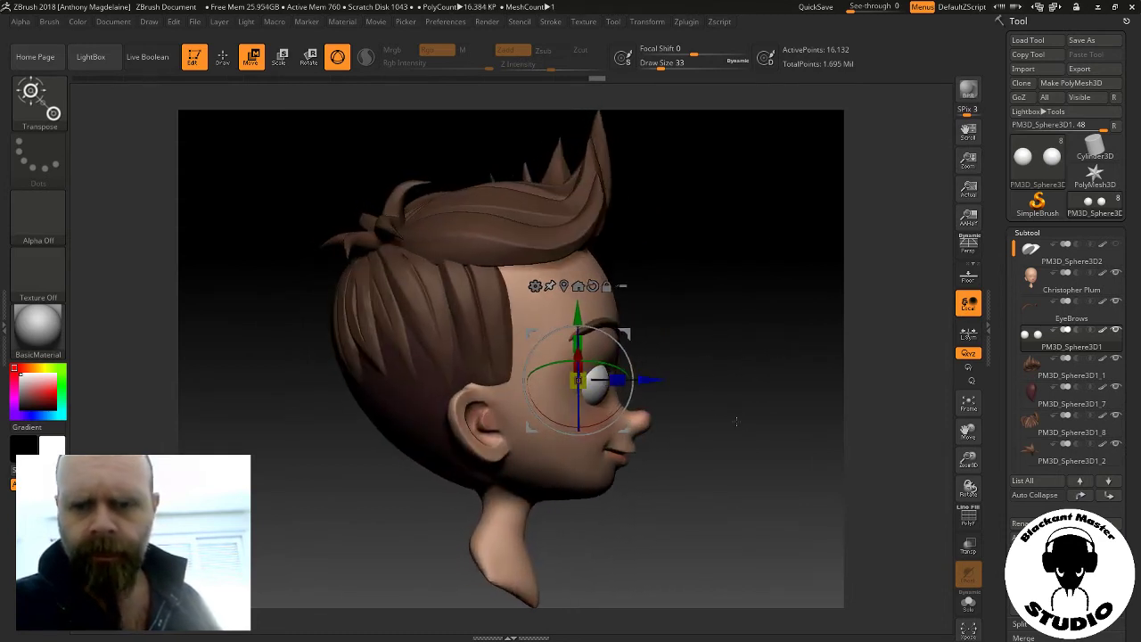
{"action": "left_click_drag", "start_coordinate": [749, 428], "coordinate": [692, 428]}
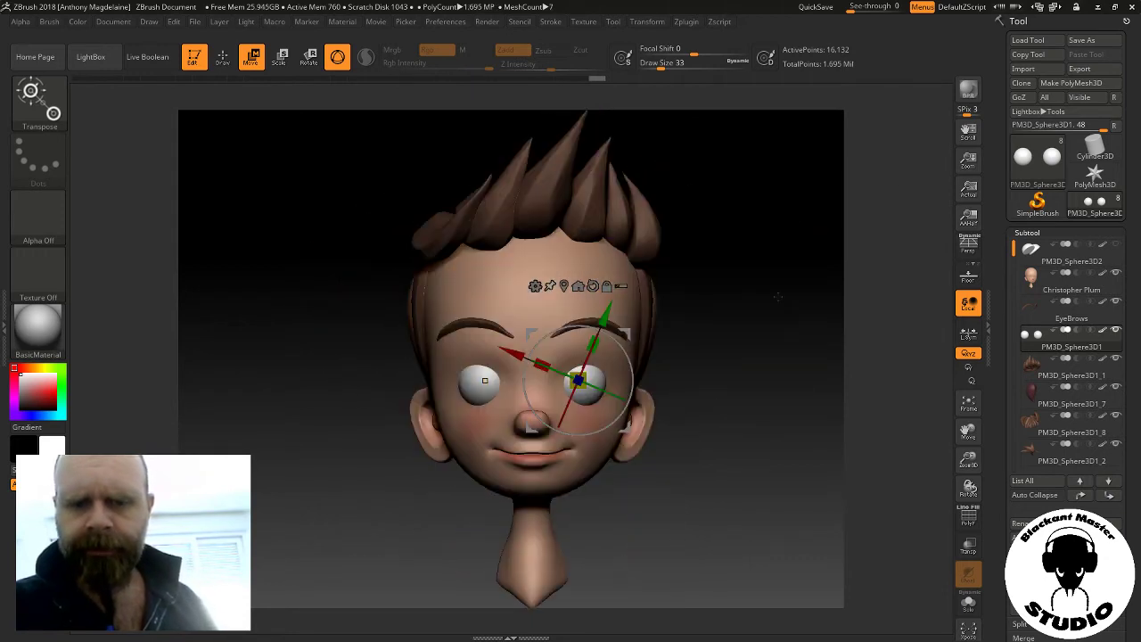
Show the eyelids again, scale them to fit the eyeballs, and tilt them onto the eye
{"action": "left_click", "coordinate": [1070, 254]}
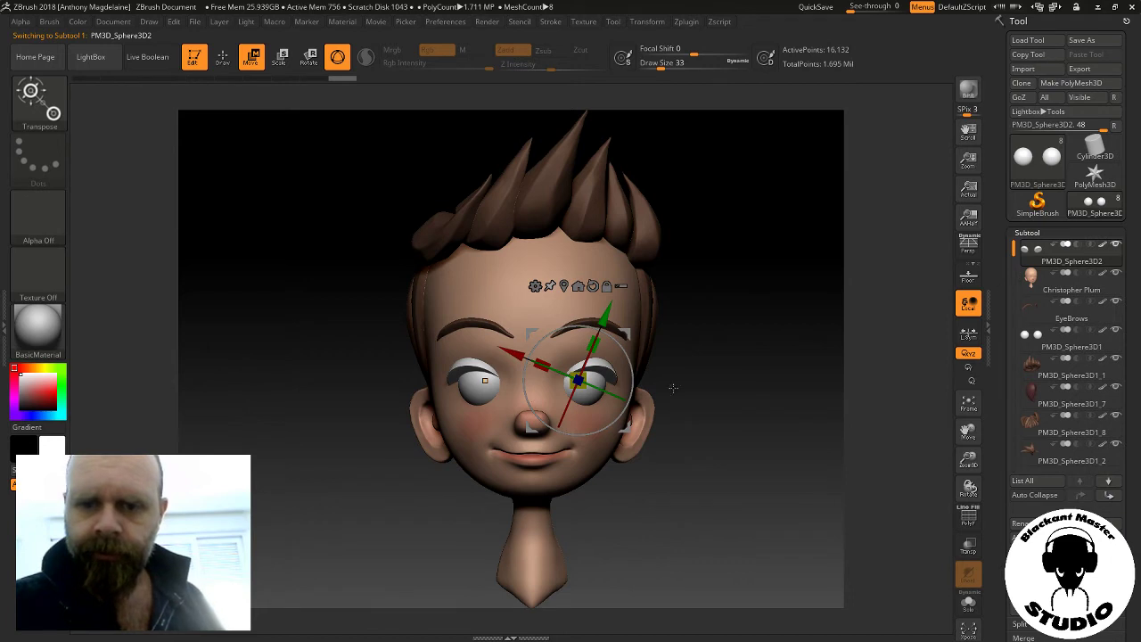
{"action": "left_click_drag", "start_coordinate": [622, 333], "coordinate": [622, 336]}
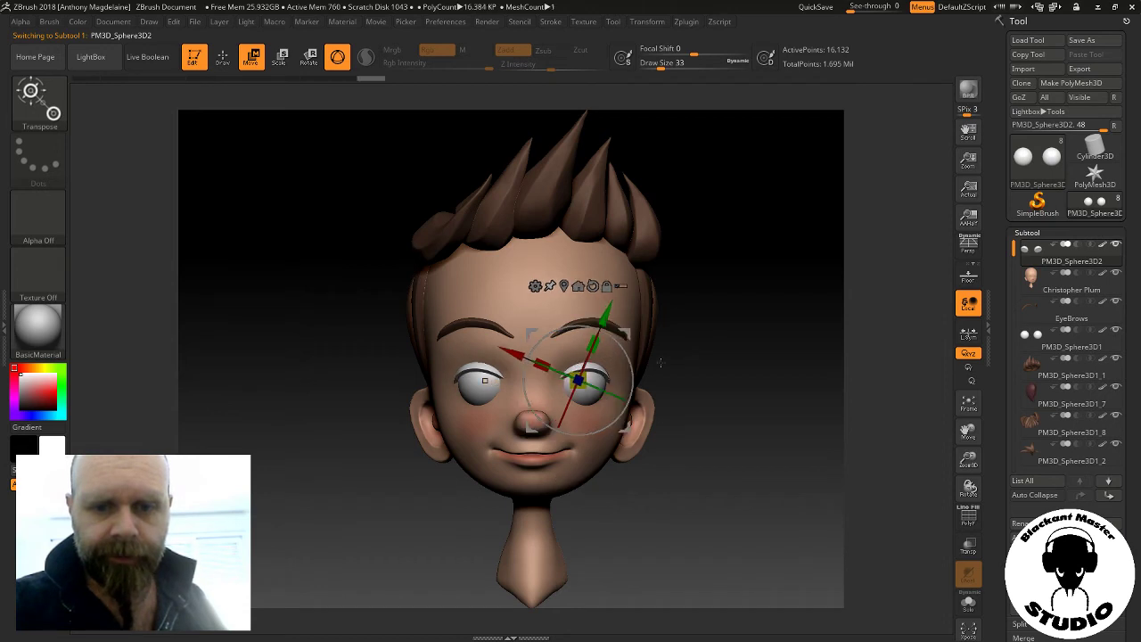
{"action": "right_click_drag", "start_coordinate": [622, 336], "coordinate": [631, 368]}
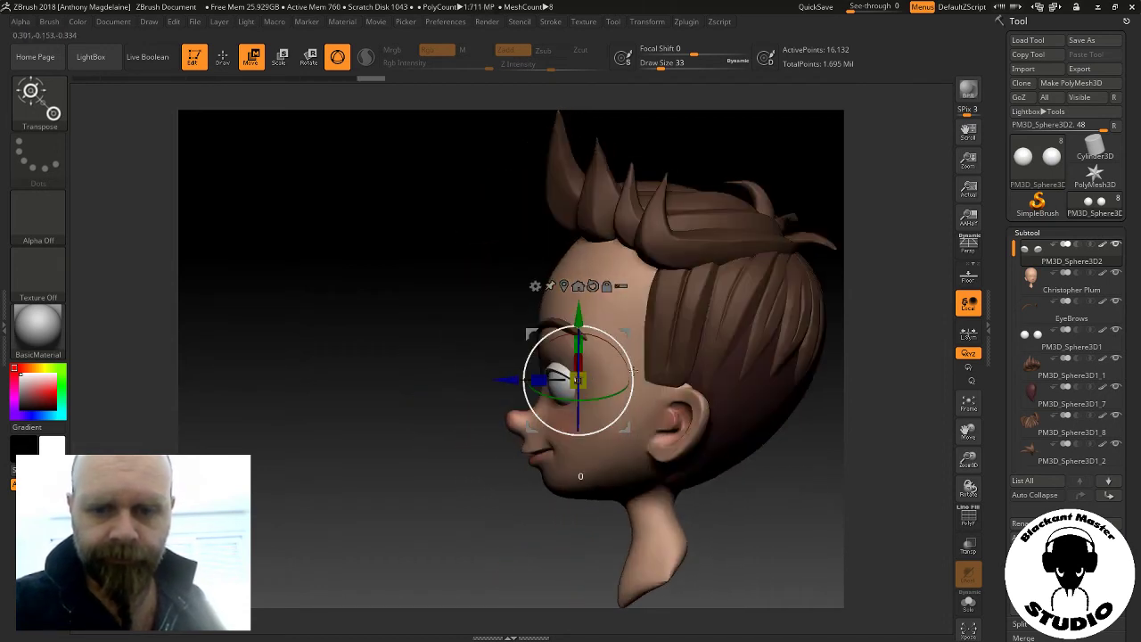
{"action": "left_click_drag", "start_coordinate": [630, 387], "coordinate": [627, 386]}
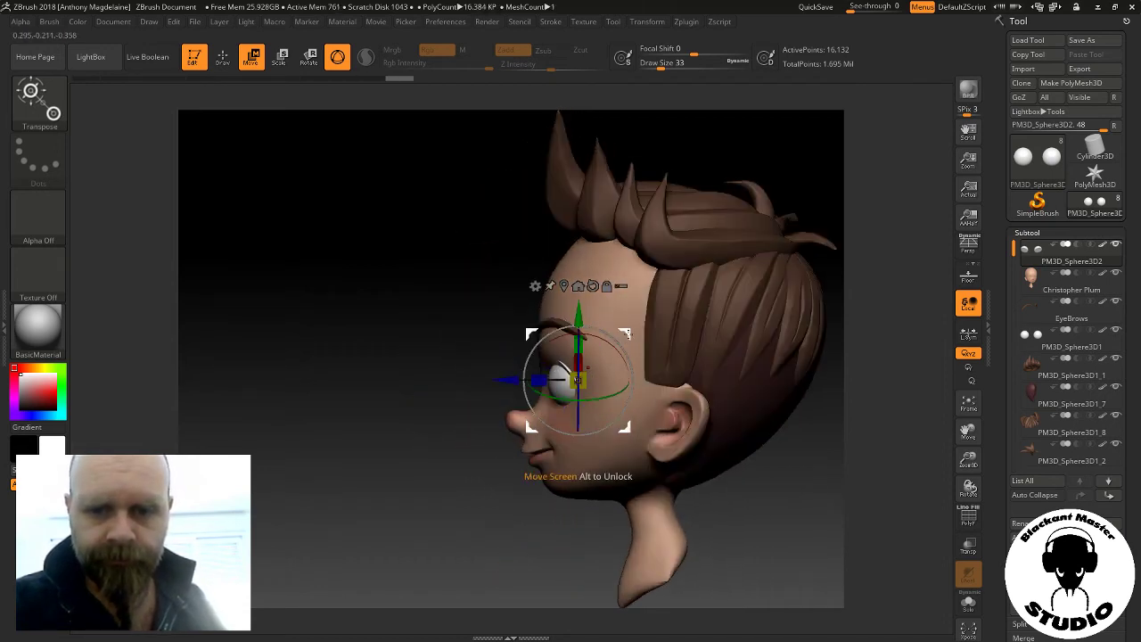
{"action": "mouse_move", "coordinate": [615, 477]}
{"action": "right_mouse_down"}
{"action": "mouse_move", "coordinate": [501, 488]}
{"action": "mouse_move", "coordinate": [544, 463]}
{"action": "right_mouse_up"}
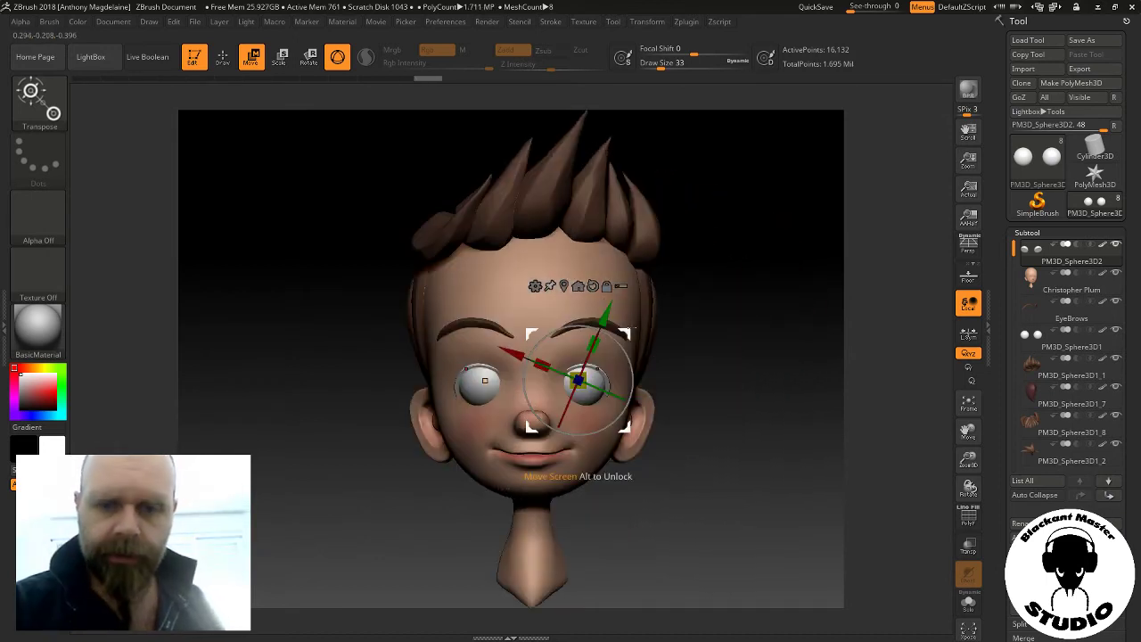
Nudge the eye sphere slightly up, down and deeper into the socket, checking it in profile
{"action": "left_click_drag", "start_coordinate": [577, 381], "coordinate": [576, 379]}
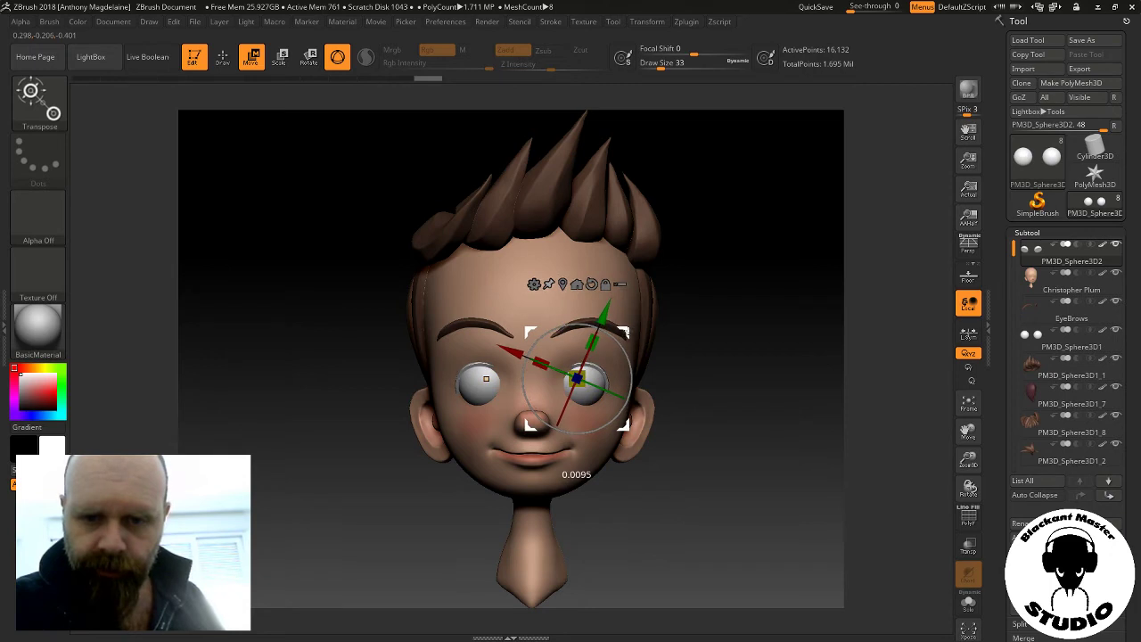
{"action": "left_click_drag", "start_coordinate": [576, 379], "coordinate": [577, 381]}
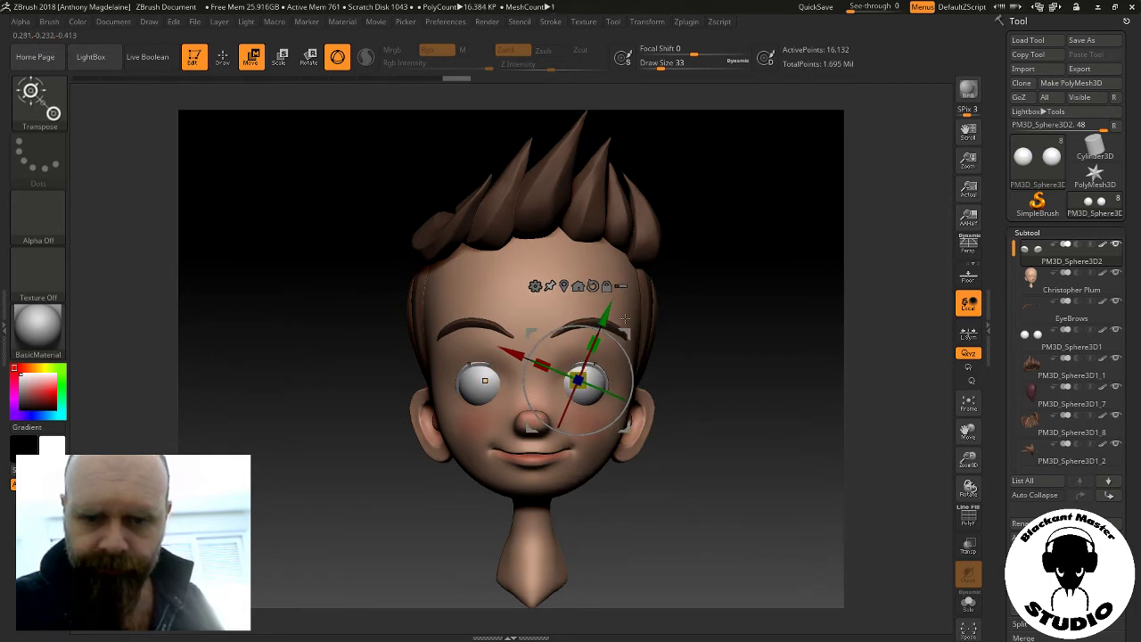
{"action": "right_click_drag", "start_coordinate": [797, 365], "coordinate": [740, 379]}
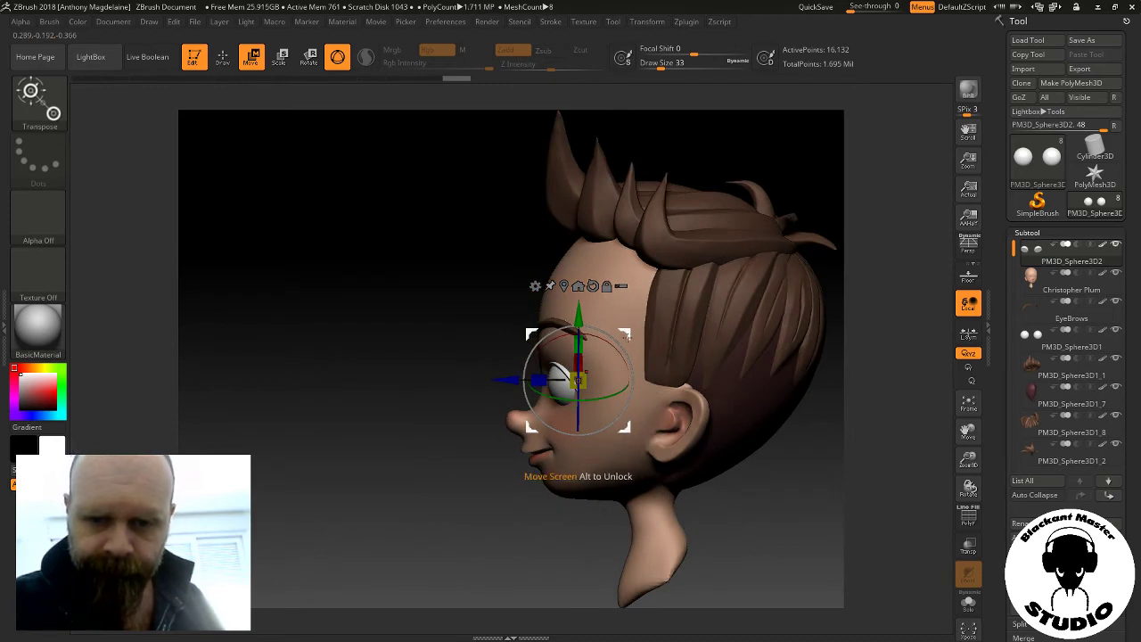
{"action": "left_click_drag", "start_coordinate": [577, 381], "coordinate": [577, 381]}
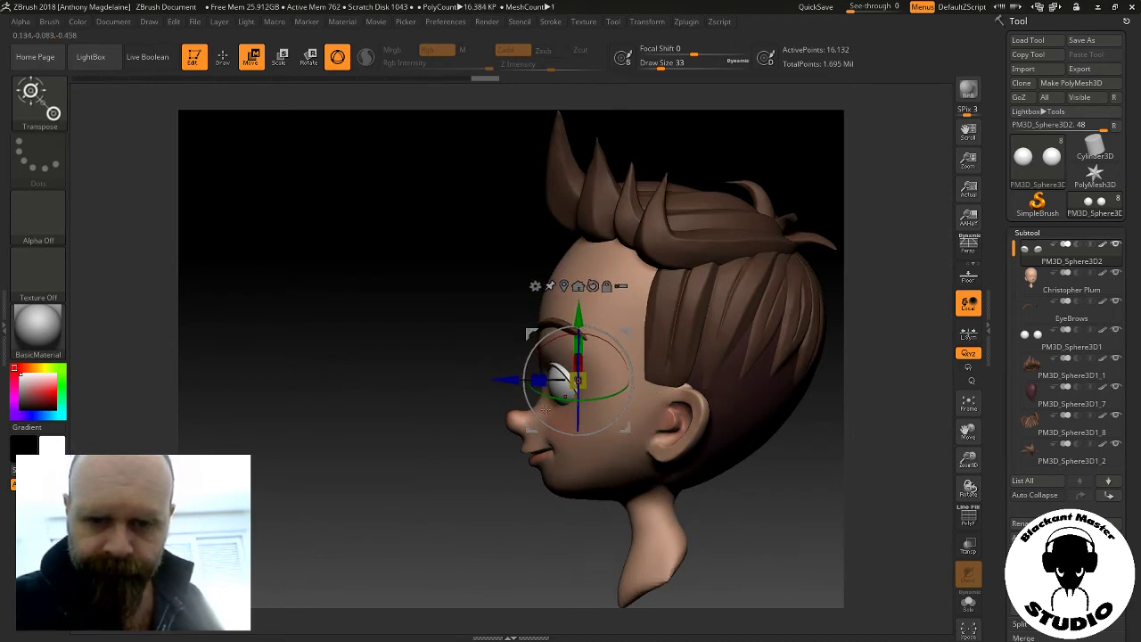
{"action": "right_click_drag", "start_coordinate": [463, 481], "coordinate": [517, 486]}
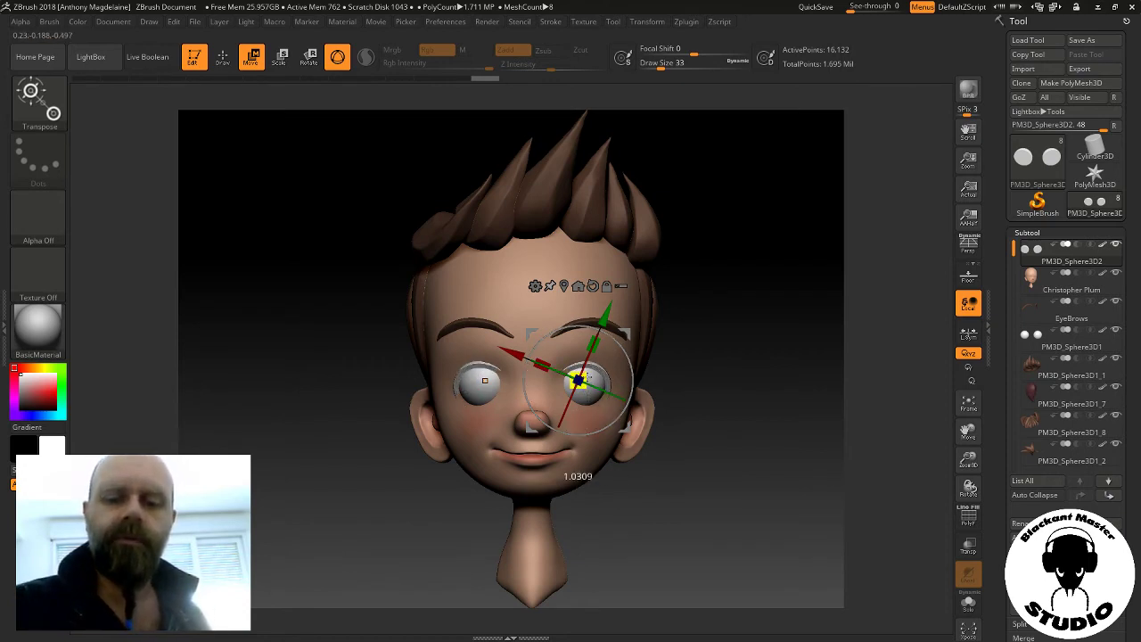
Select PM3D_Sphere3D1, trial-scale the eyes and undo, check the profile, then select the head subtool
{"action": "left_click", "coordinate": [578, 381], "text": "alt"}
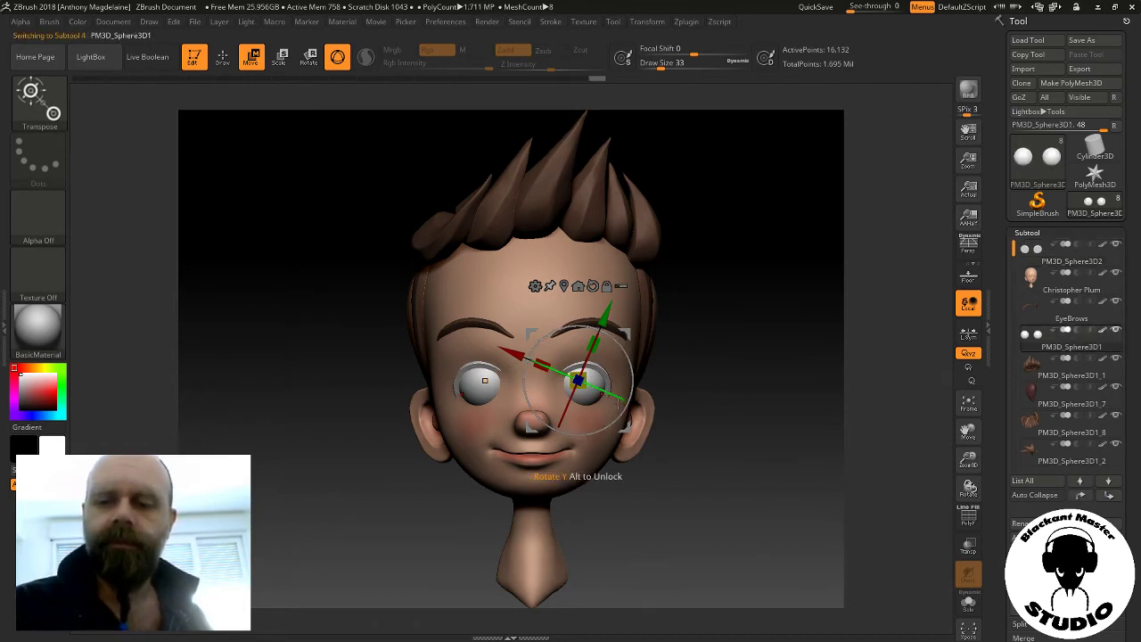
{"action": "left_click_drag", "start_coordinate": [579, 381], "coordinate": [577, 382]}
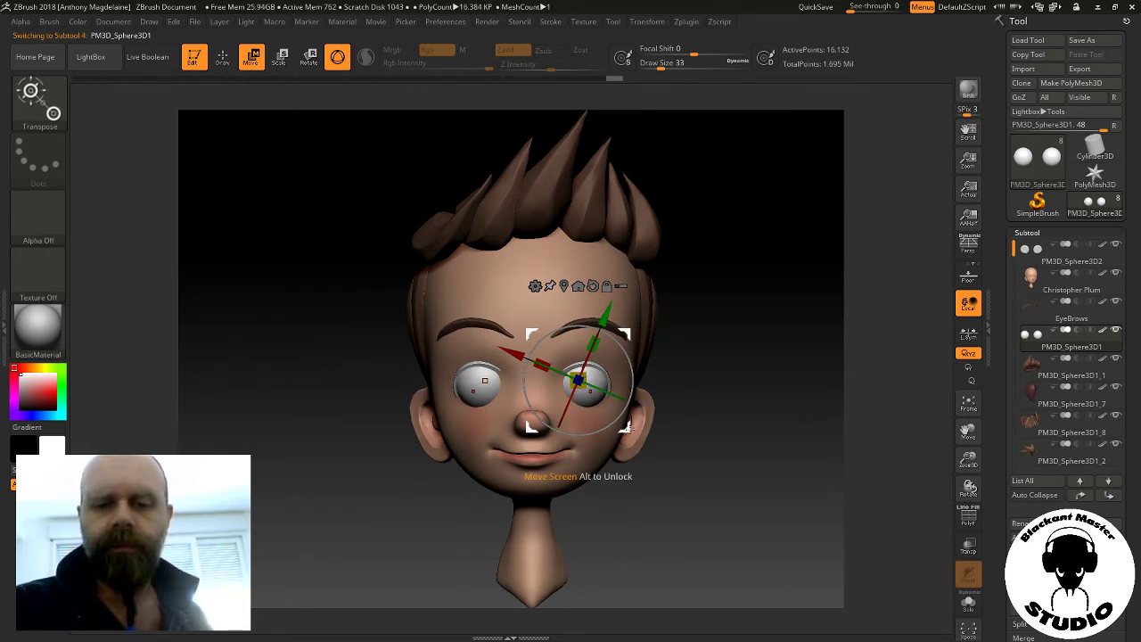
{"action": "left_click_drag", "start_coordinate": [626, 429], "coordinate": [624, 456]}
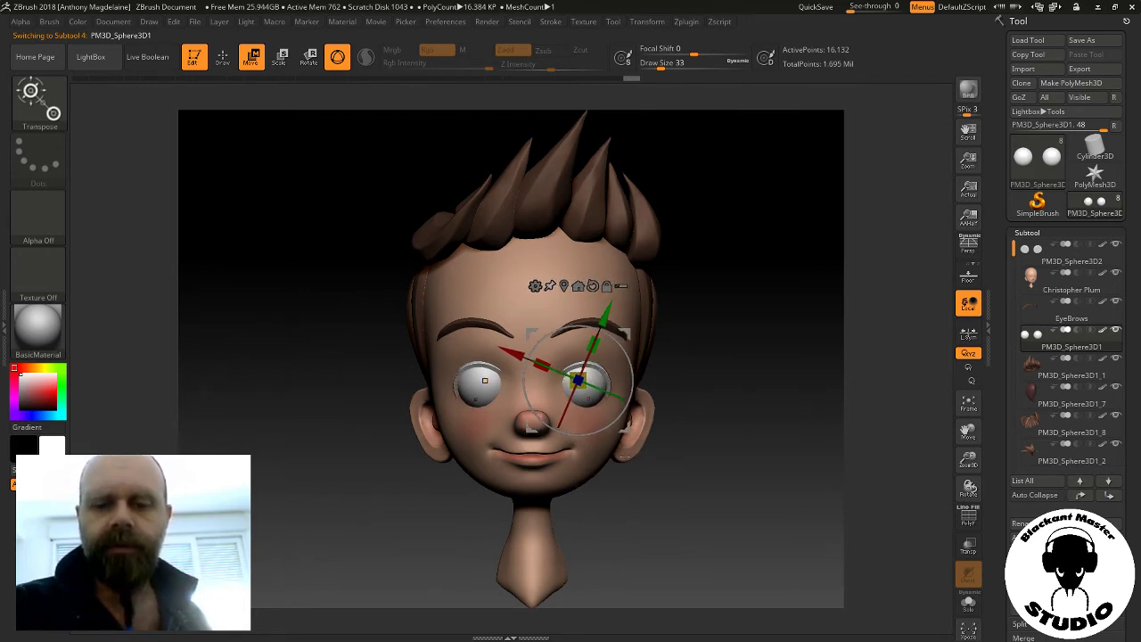
{"action": "mouse_move", "coordinate": [736, 413]}
{"action": "left_mouse_down"}
{"action": "mouse_move", "coordinate": [761, 414]}
{"action": "mouse_move", "coordinate": [706, 416]}
{"action": "left_mouse_up"}
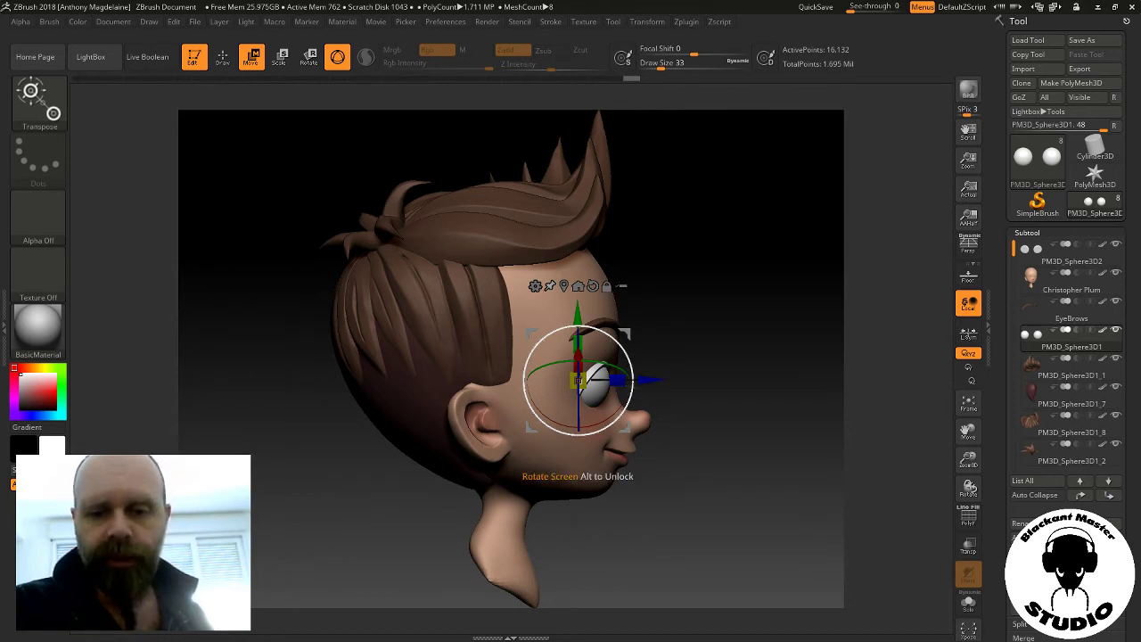
{"action": "left_click_drag", "start_coordinate": [660, 421], "coordinate": [706, 444]}
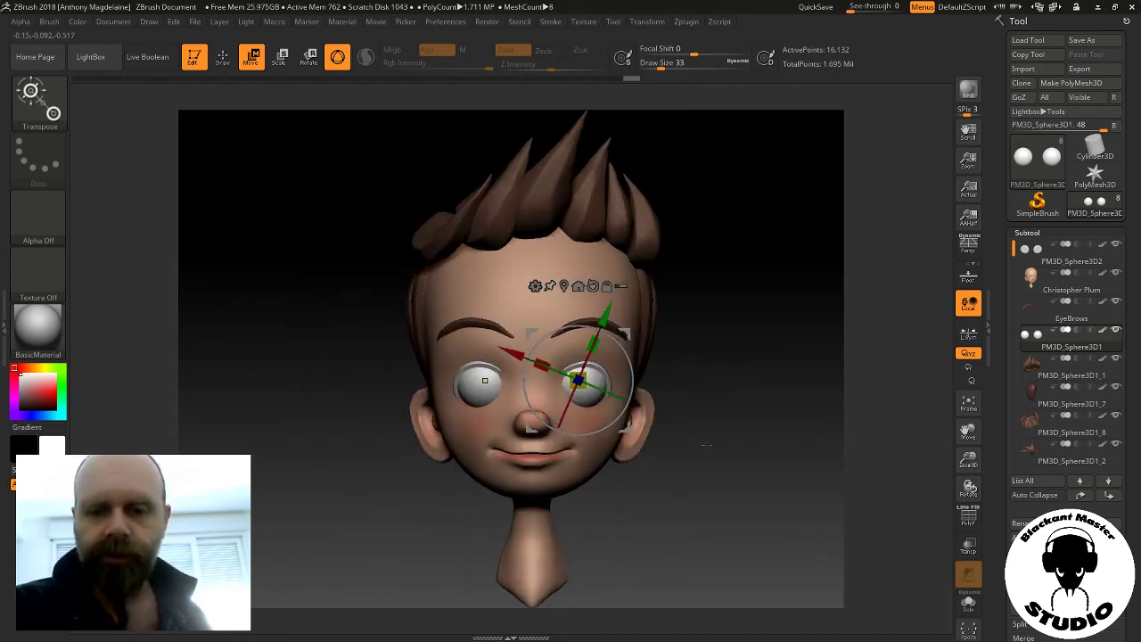
{"action": "left_click", "coordinate": [1036, 284]}
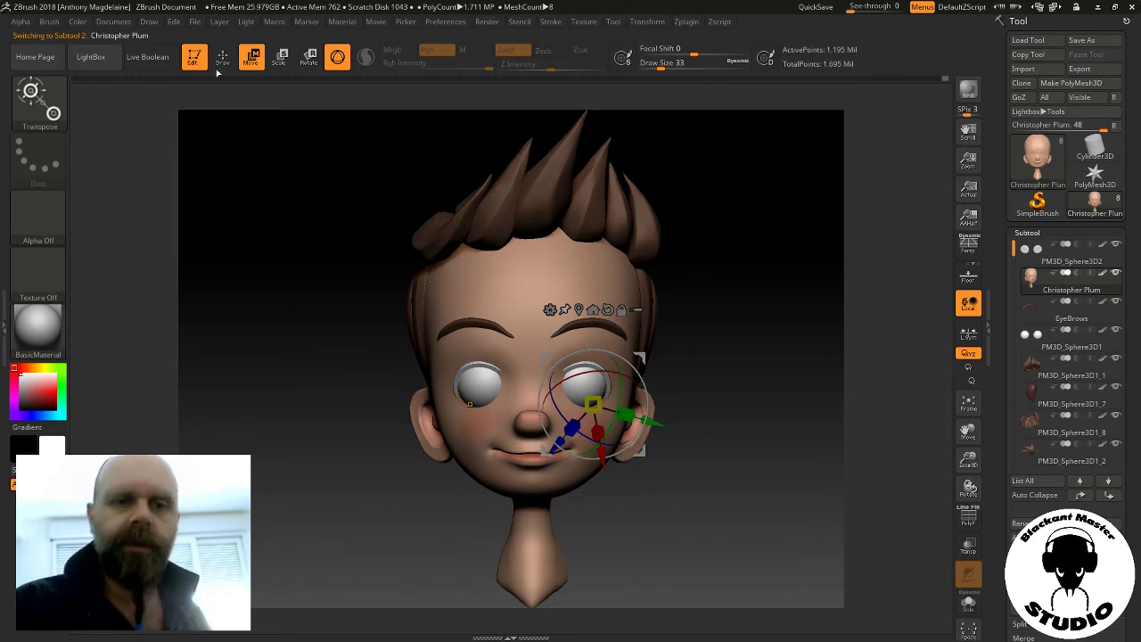
Zoom in on the face and turn on Transp to see the eyeballs through the head
{"action": "key", "text": "q"}
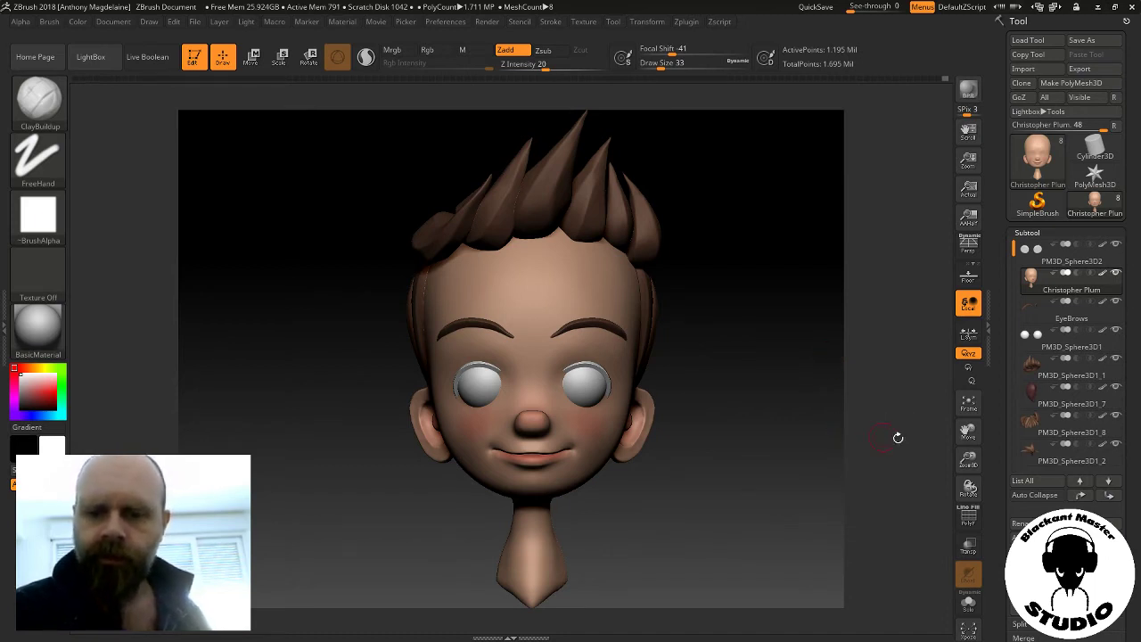
{"action": "left_click_drag", "start_coordinate": [968, 462], "coordinate": [805, 454]}
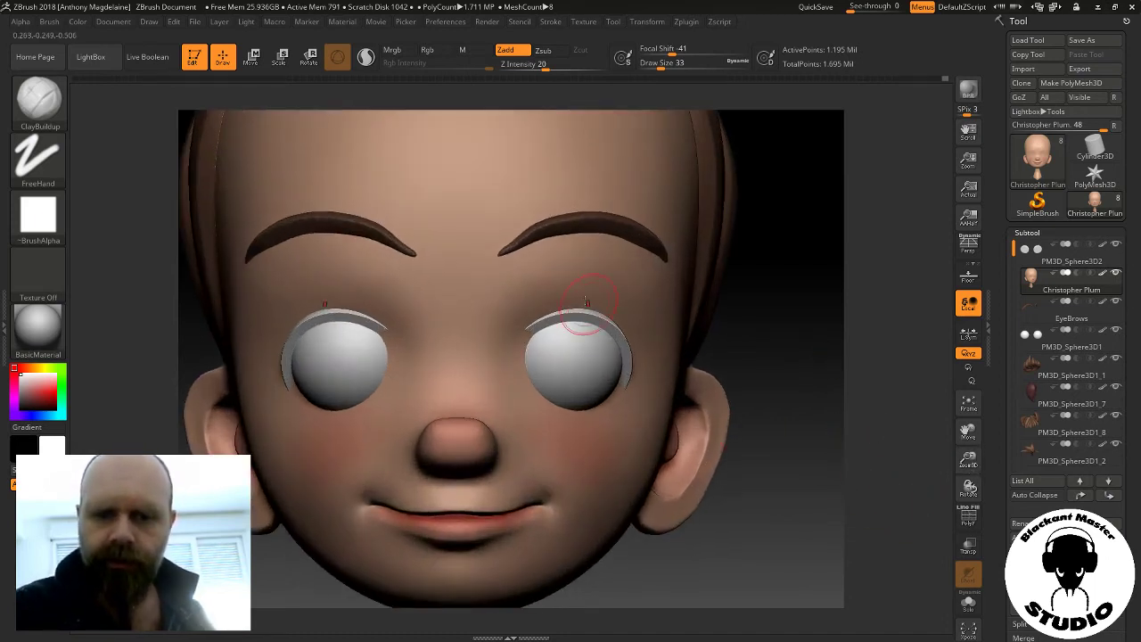
{"action": "key", "text": "ctrl"}
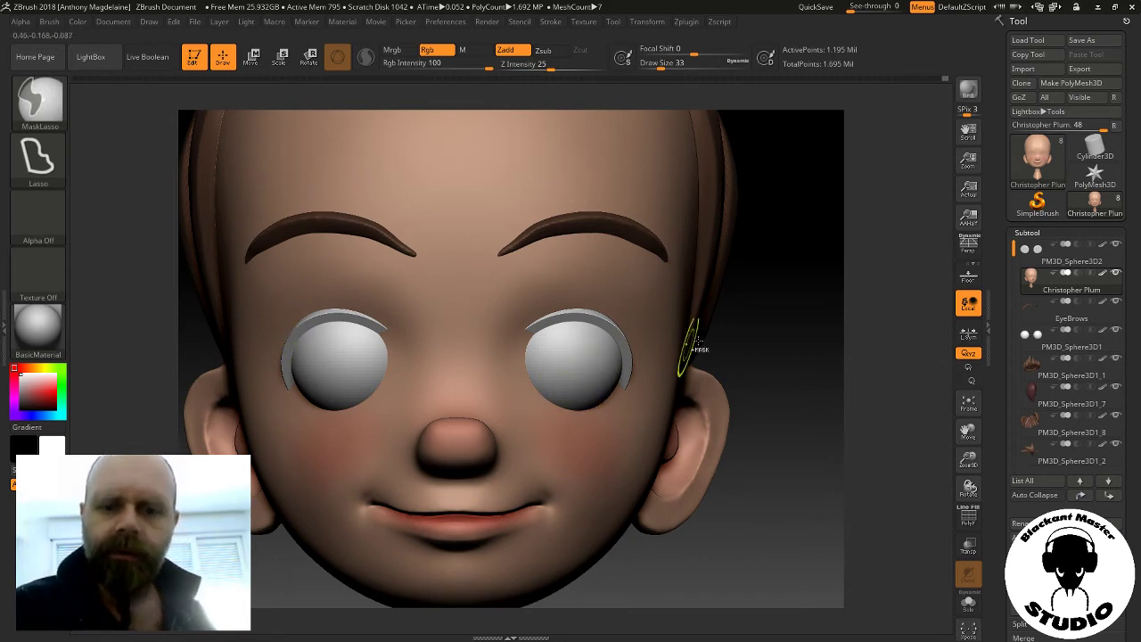
{"action": "left_click", "coordinate": [970, 546]}
{"action": "key", "text": "ctrl"}
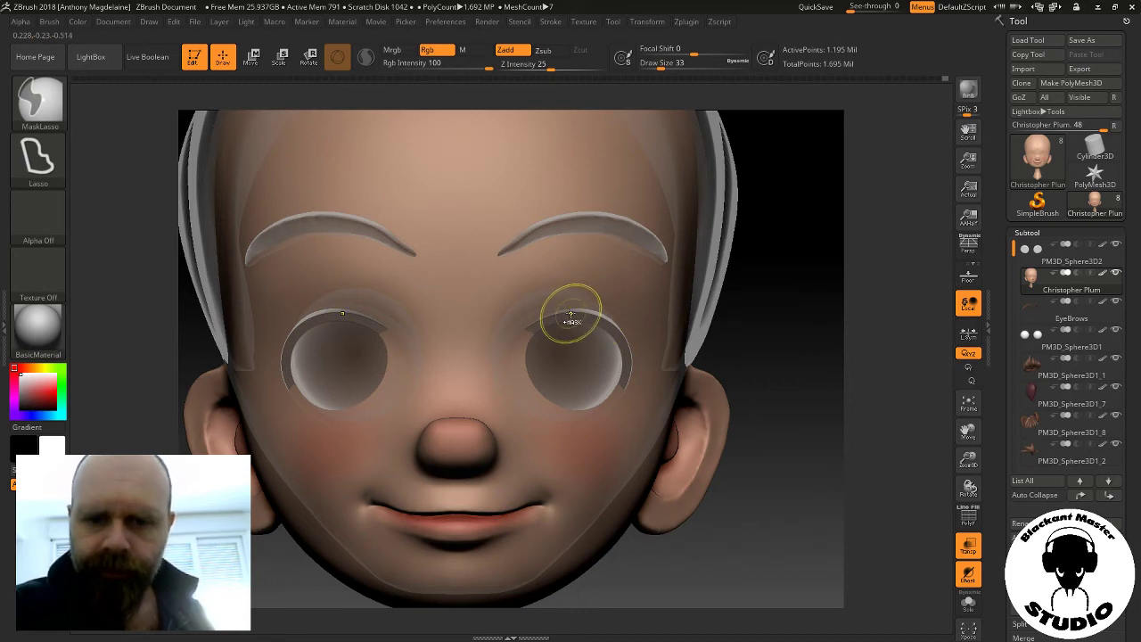
Lasso-mask around the eye sockets, redrawing the mask and adding a crescent below the right eye
{"action": "mouse_move", "coordinate": [545, 318]}
{"action": "left_mouse_down", "text": "ctrl"}
{"action": "mouse_move", "coordinate": [618, 397]}
{"action": "mouse_move", "coordinate": [631, 357]}
{"action": "left_mouse_up", "text": "ctrl"}
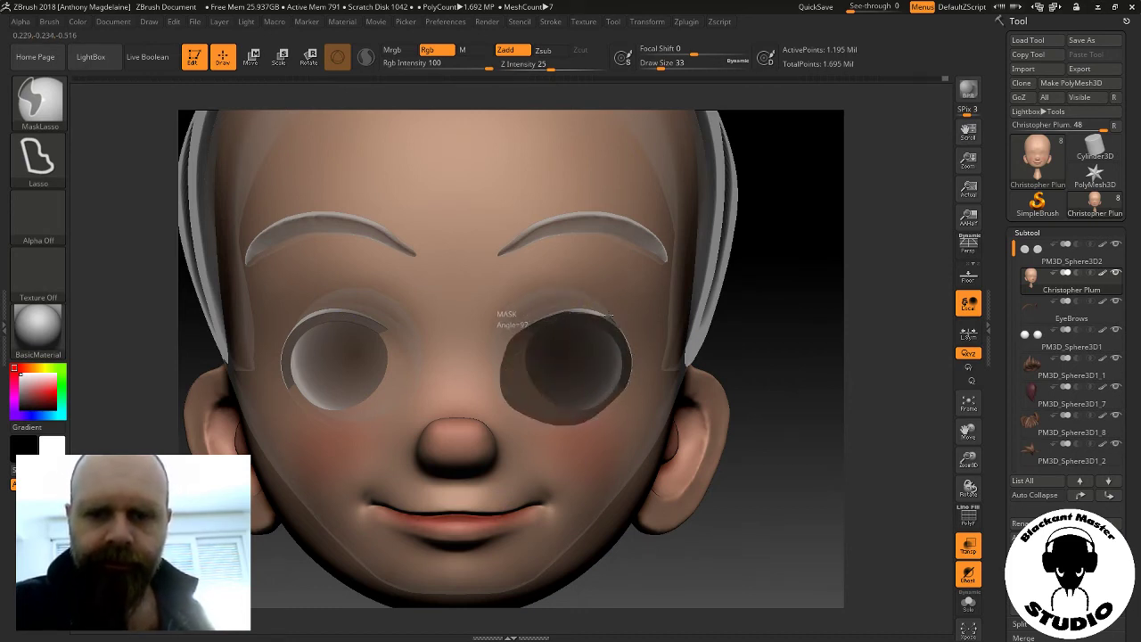
{"action": "left_click_drag", "start_coordinate": [508, 435], "coordinate": [501, 419], "text": "ctrl"}
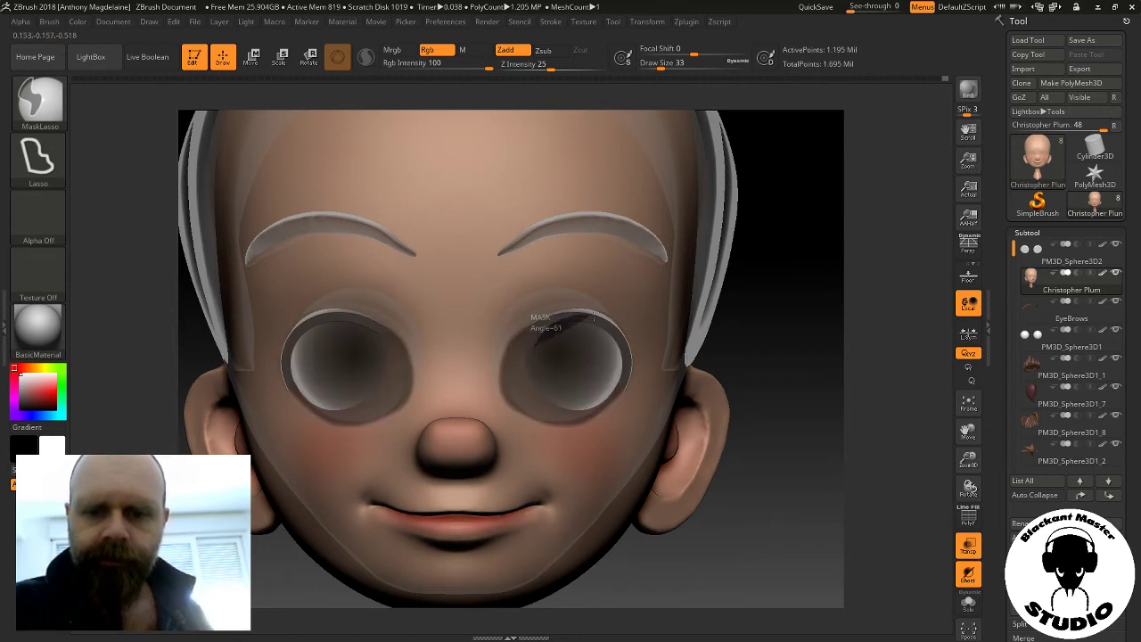
{"action": "left_click_drag", "start_coordinate": [611, 348], "coordinate": [616, 341], "text": "ctrl"}
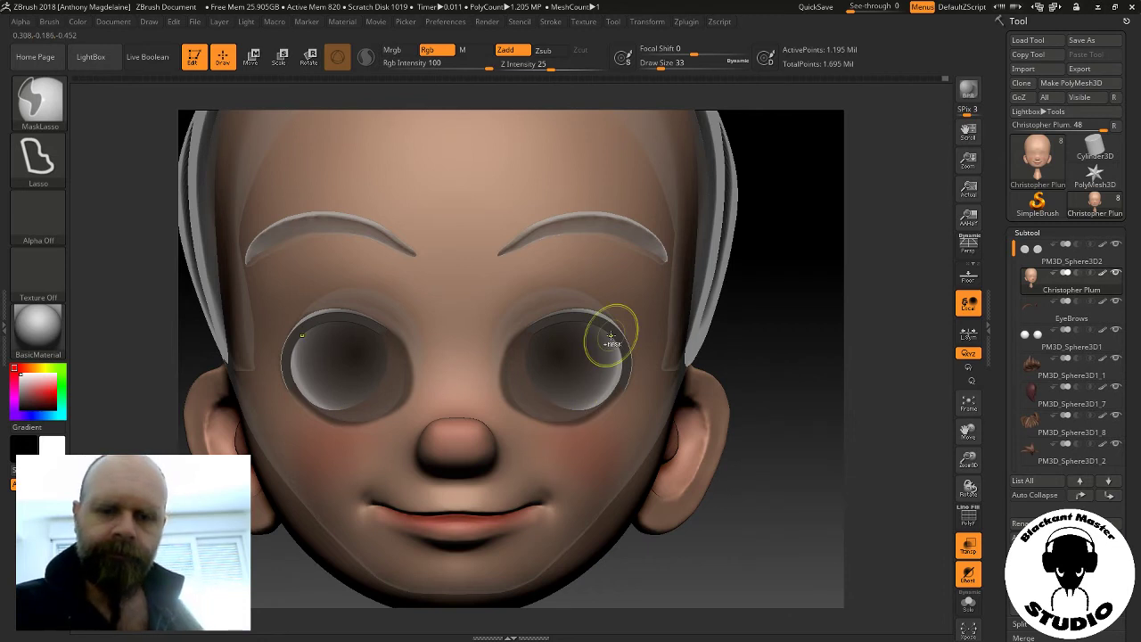
{"action": "left_click_drag", "start_coordinate": [727, 468], "coordinate": [744, 480], "text": "ctrl"}
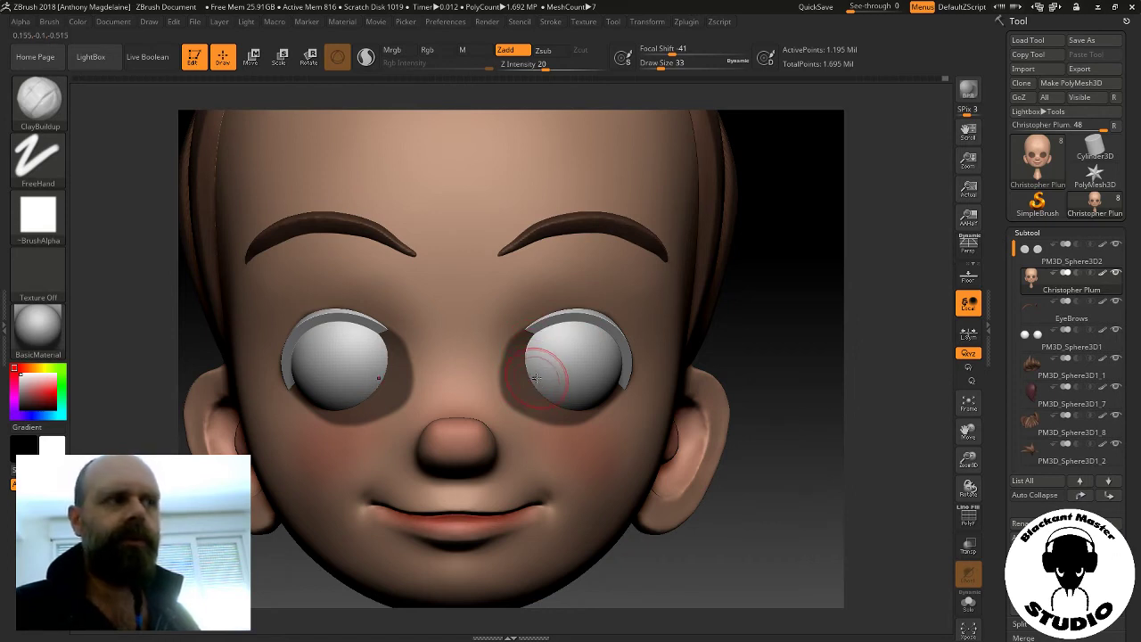
{"action": "key", "text": "ctrl"}
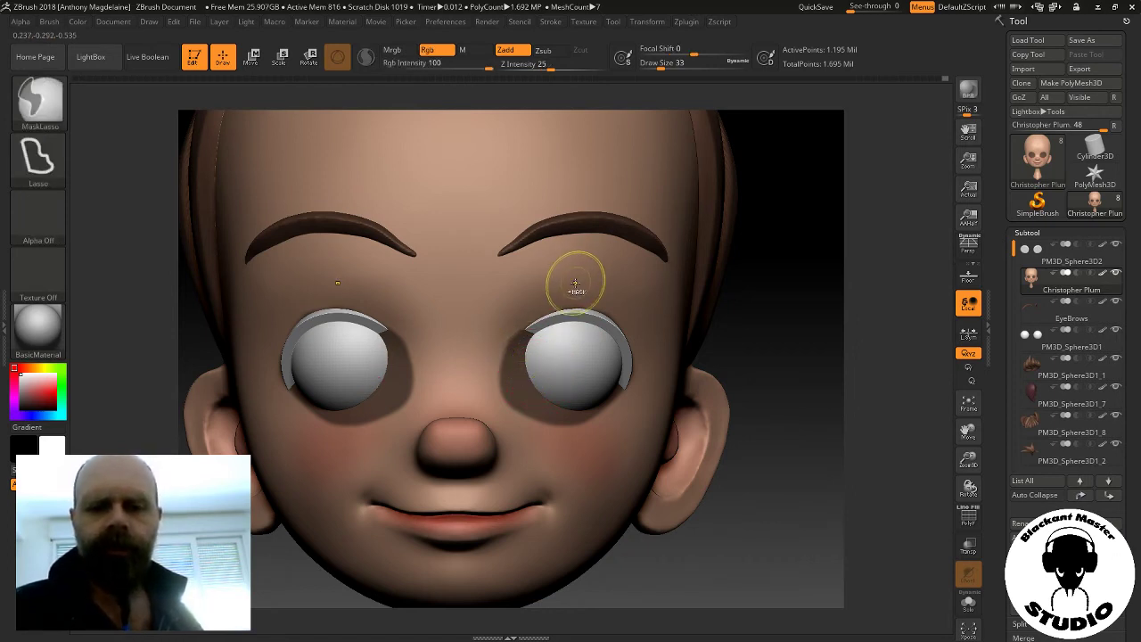
{"action": "left_click_drag", "start_coordinate": [575, 283], "coordinate": [517, 270], "text": "ctrl"}
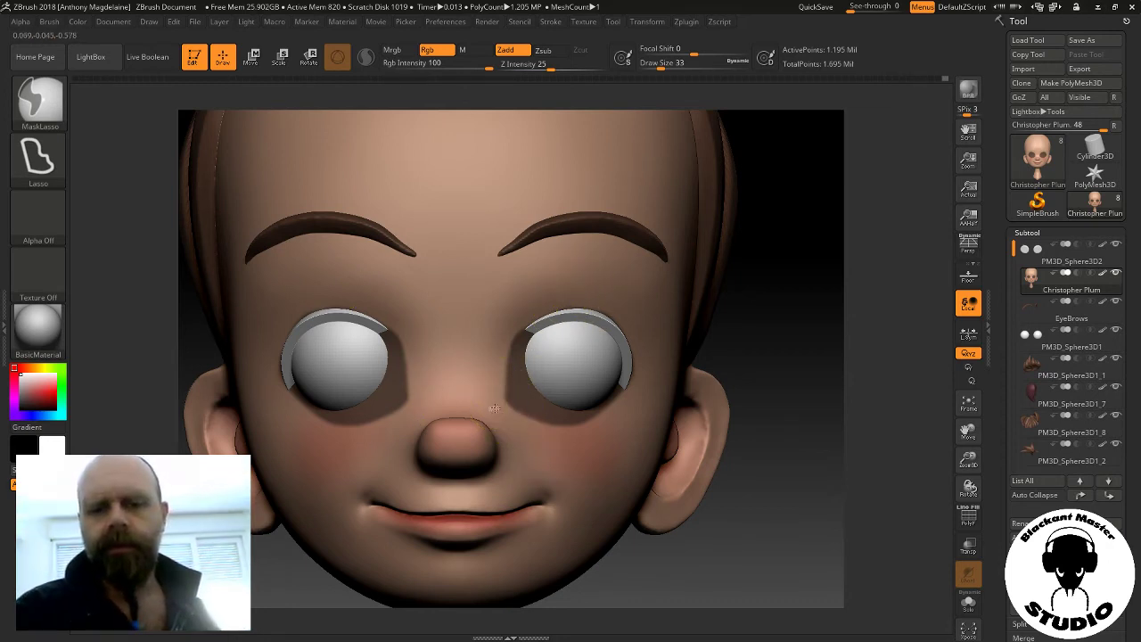
{"action": "left_click_drag", "start_coordinate": [566, 415], "coordinate": [446, 403], "text": "ctrl"}
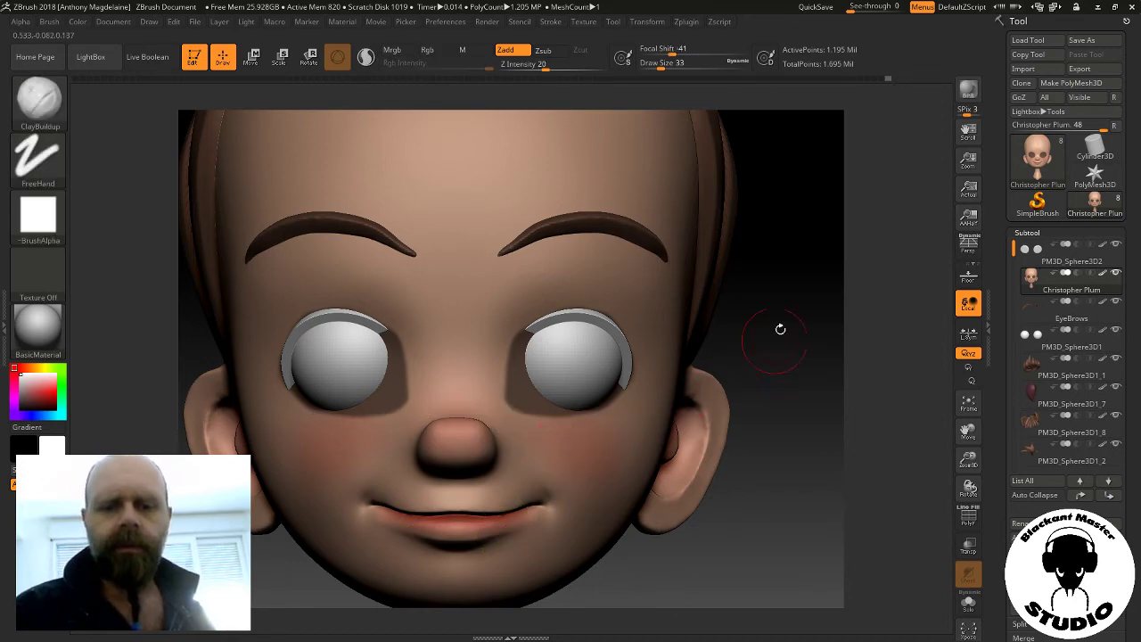
{"action": "mouse_move", "coordinate": [779, 329]}
{"action": "left_mouse_down"}
{"action": "mouse_move", "coordinate": [804, 387]}
{"action": "mouse_move", "coordinate": [756, 295]}
{"action": "mouse_move", "coordinate": [624, 312]}
{"action": "left_mouse_up"}
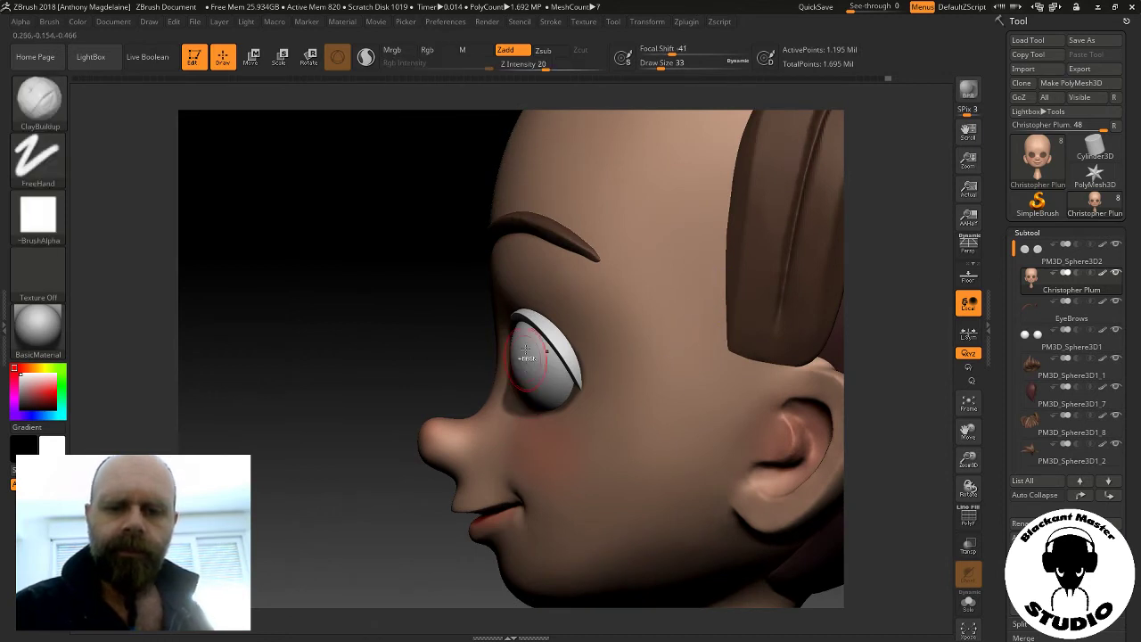
{"action": "left_click_drag", "start_coordinate": [510, 349], "coordinate": [510, 381], "text": "ctrl"}
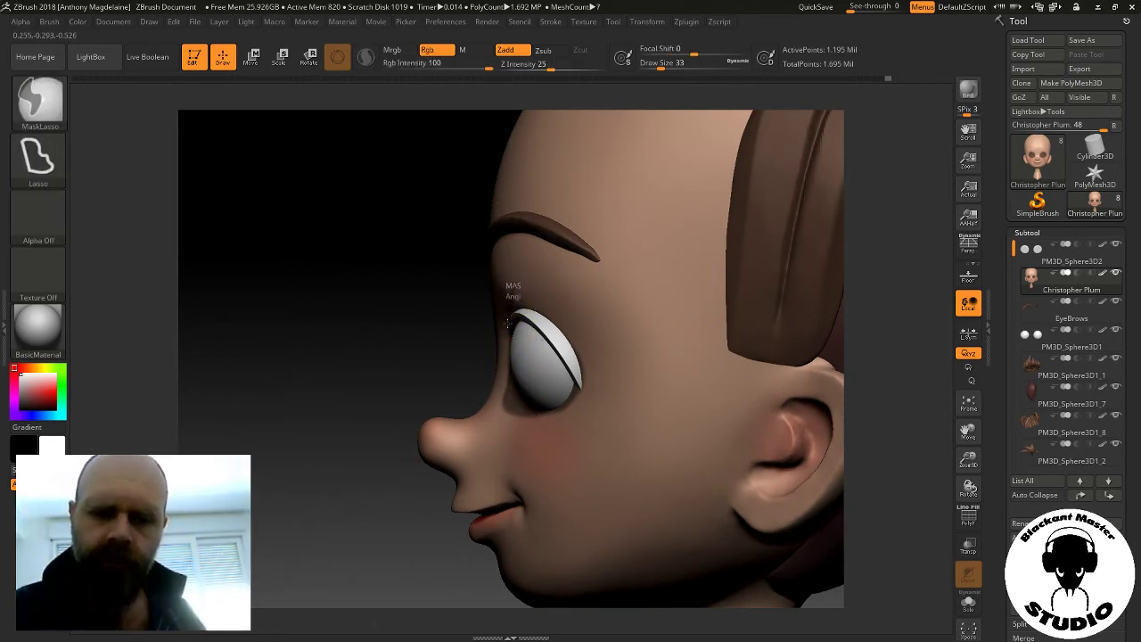
{"action": "left_click_drag", "start_coordinate": [501, 428], "coordinate": [495, 299], "text": "ctrl"}
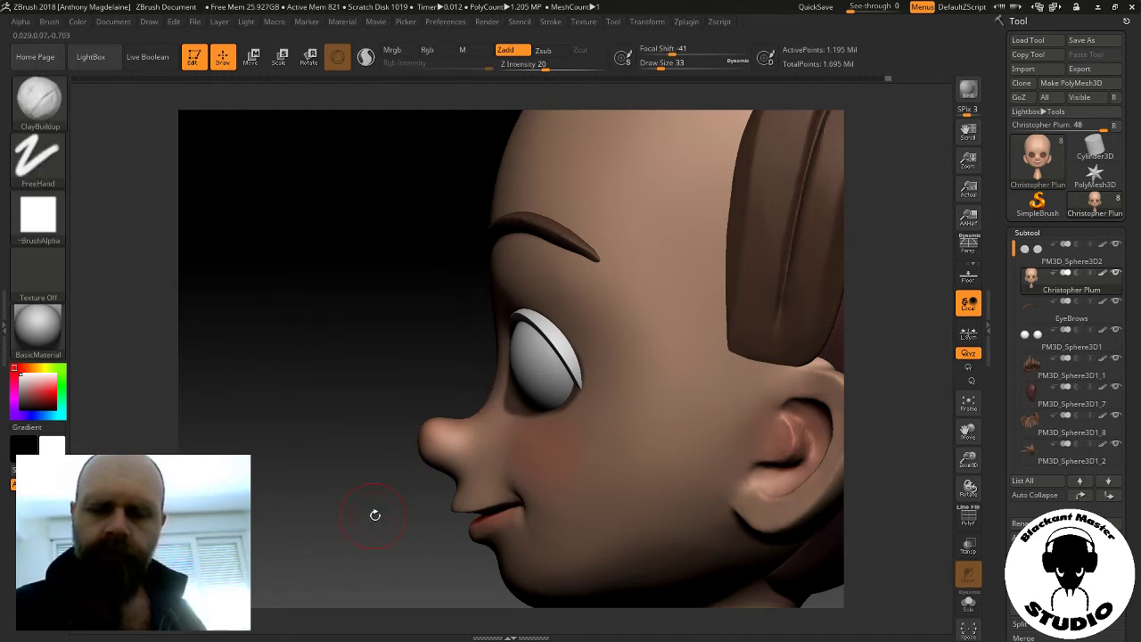
{"action": "left_click_drag", "start_coordinate": [396, 527], "coordinate": [543, 323]}
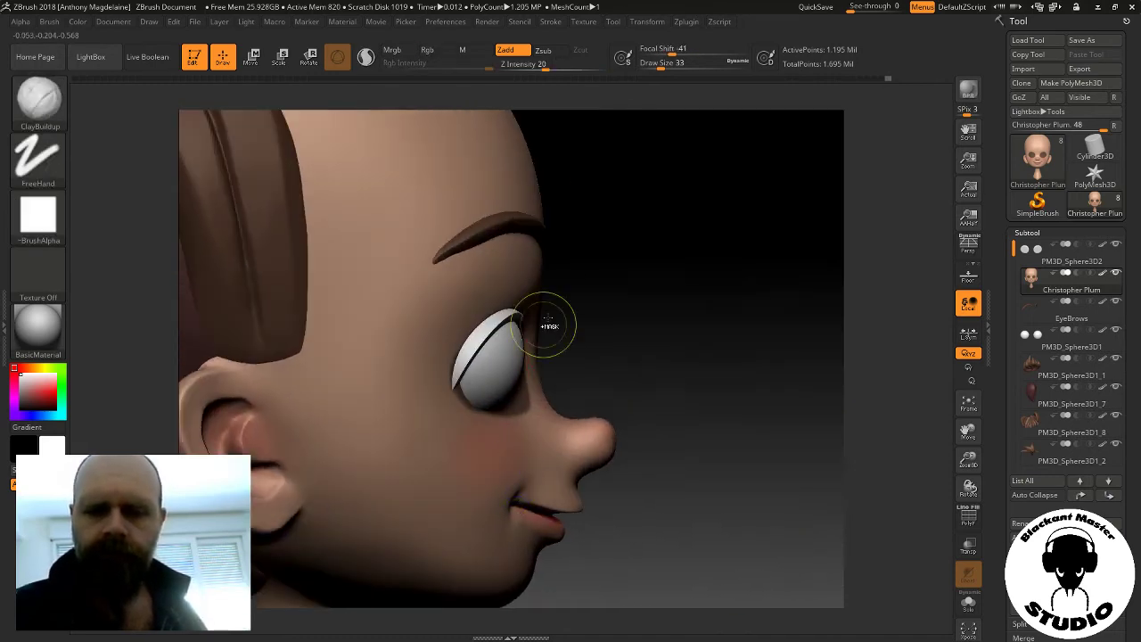
{"action": "left_click_drag", "start_coordinate": [553, 415], "coordinate": [509, 408], "text": "shift"}
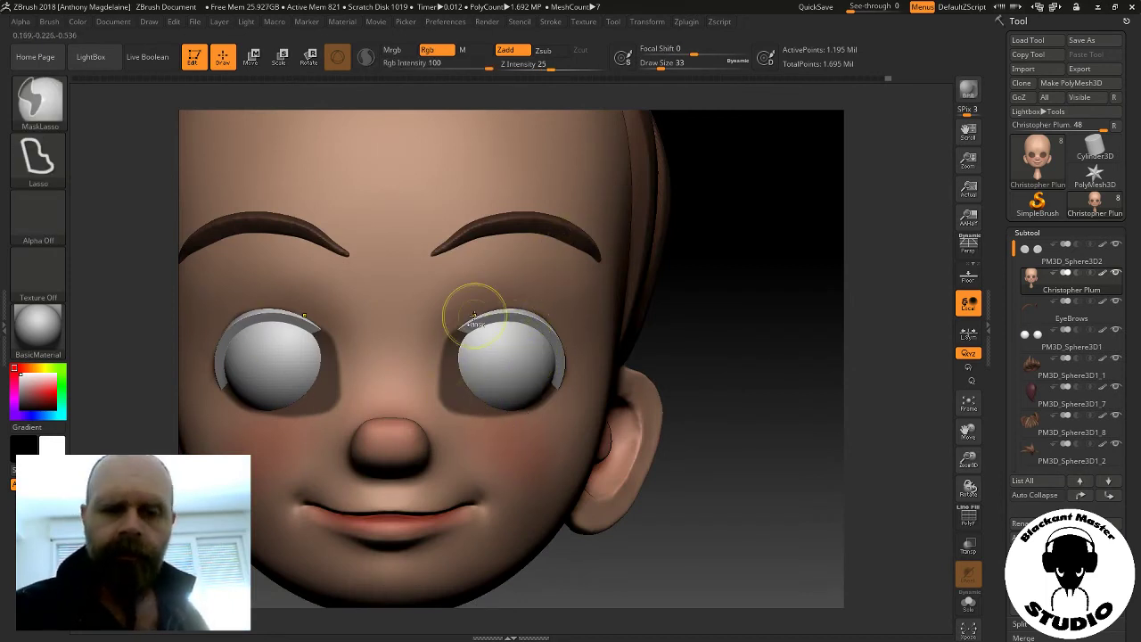
{"action": "mouse_move", "coordinate": [740, 395]}
{"action": "left_mouse_down"}
{"action": "mouse_move", "coordinate": [663, 482]}
{"action": "mouse_move", "coordinate": [425, 459]}
{"action": "mouse_move", "coordinate": [573, 575]}
{"action": "mouse_move", "coordinate": [562, 535]}
{"action": "left_mouse_up"}
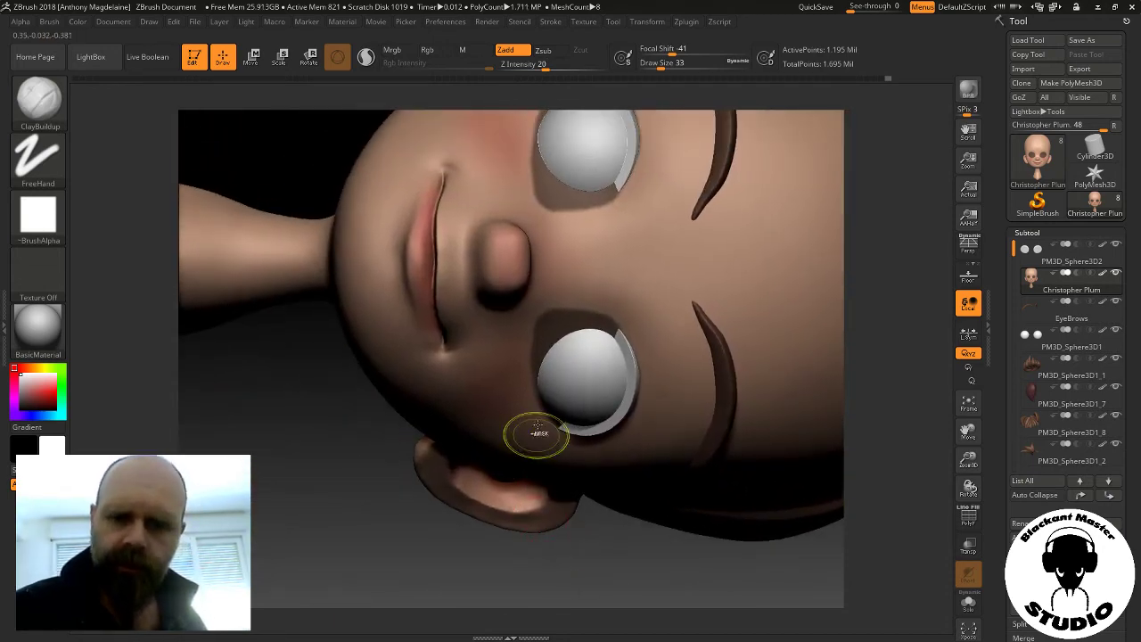
{"action": "key", "text": "ctrl"}
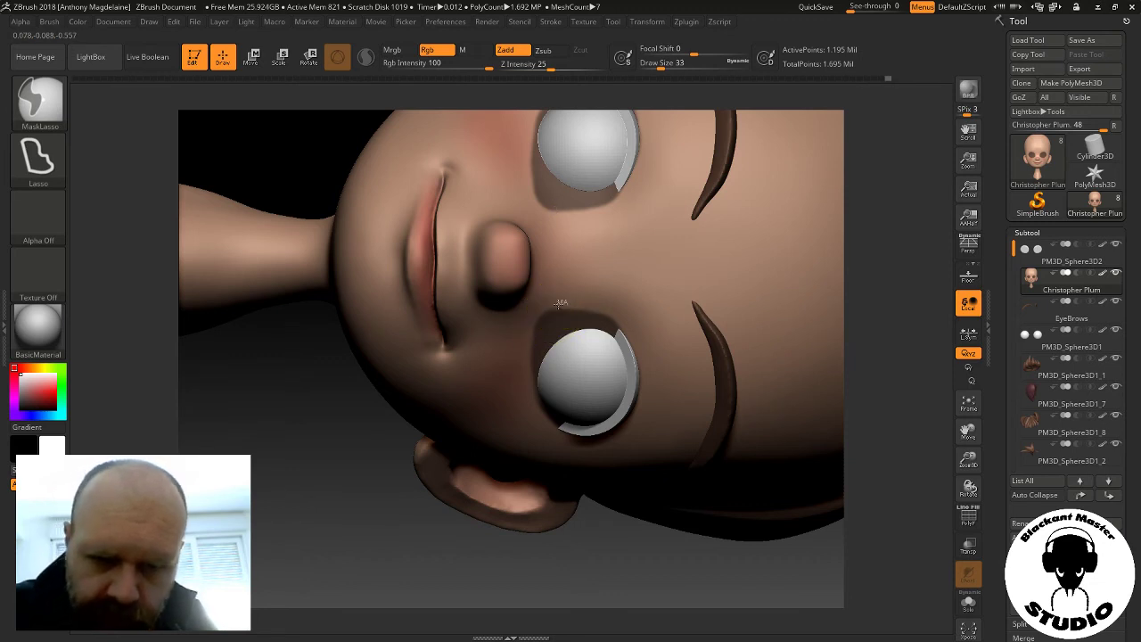
{"action": "mouse_move", "coordinate": [559, 304]}
{"action": "left_mouse_down", "text": "ctrl"}
{"action": "mouse_move", "coordinate": [520, 434]}
{"action": "mouse_move", "coordinate": [486, 307]}
{"action": "left_mouse_up", "text": "ctrl"}
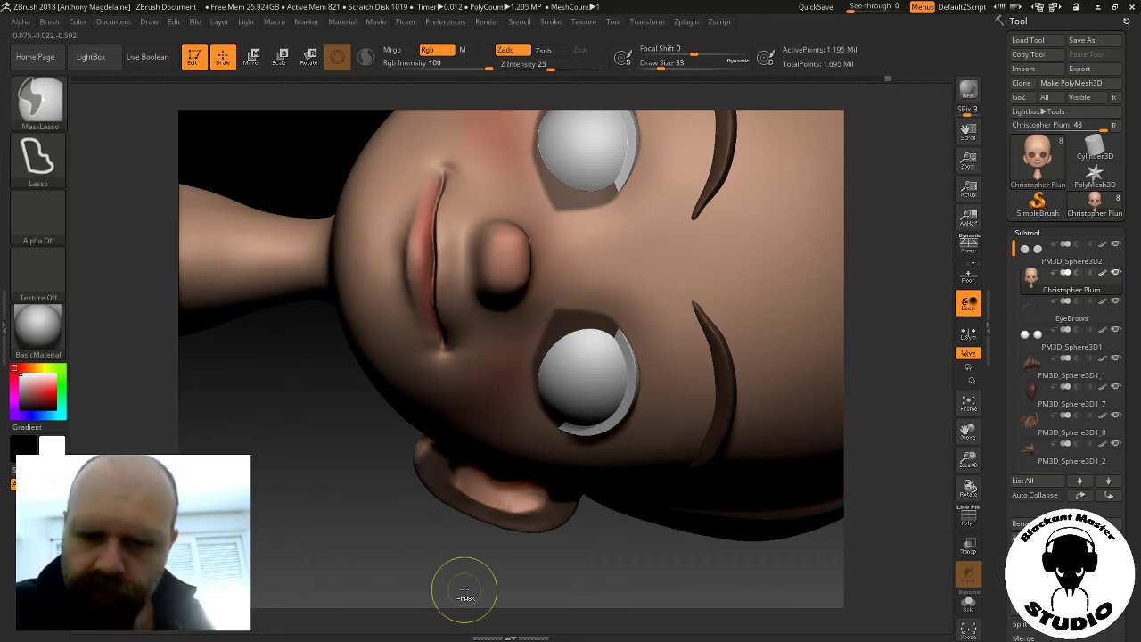
{"action": "right_click_drag", "start_coordinate": [624, 508], "coordinate": [725, 322]}
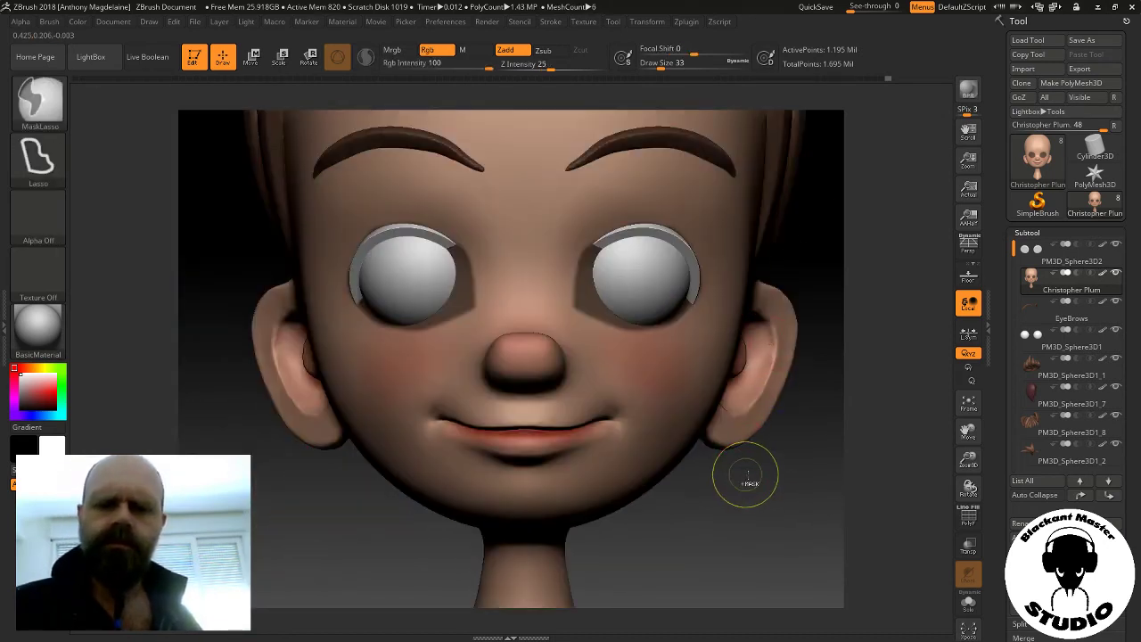
{"action": "mouse_move", "coordinate": [752, 497]}
{"action": "right_mouse_down"}
{"action": "mouse_move", "coordinate": [740, 458]}
{"action": "mouse_move", "coordinate": [724, 454]}
{"action": "right_mouse_up"}
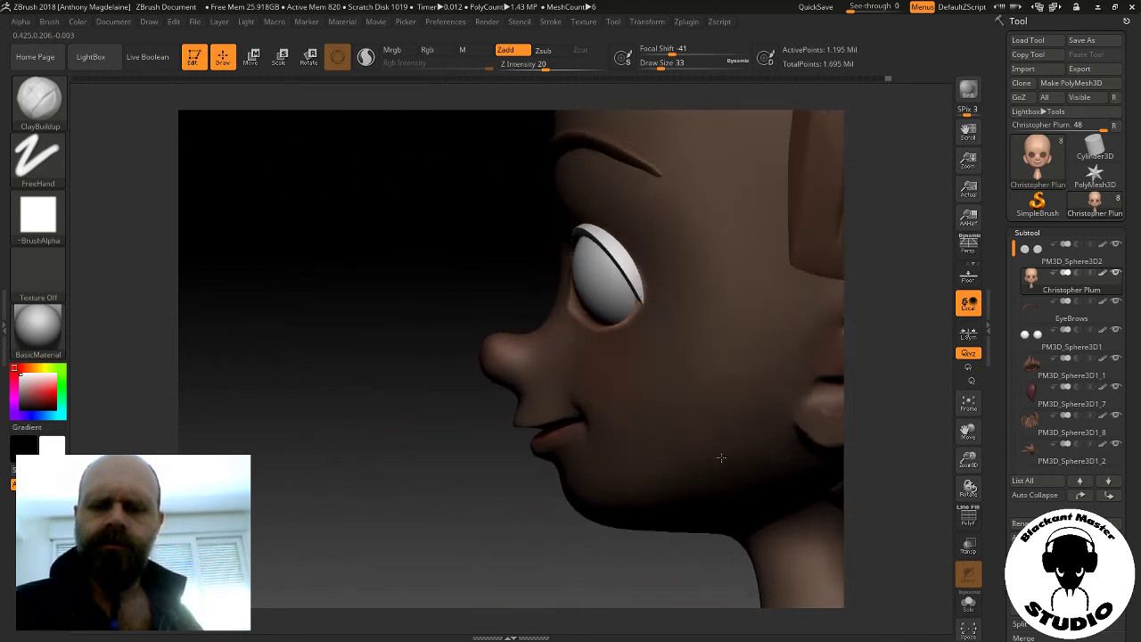
{"action": "key", "text": "ctrl"}
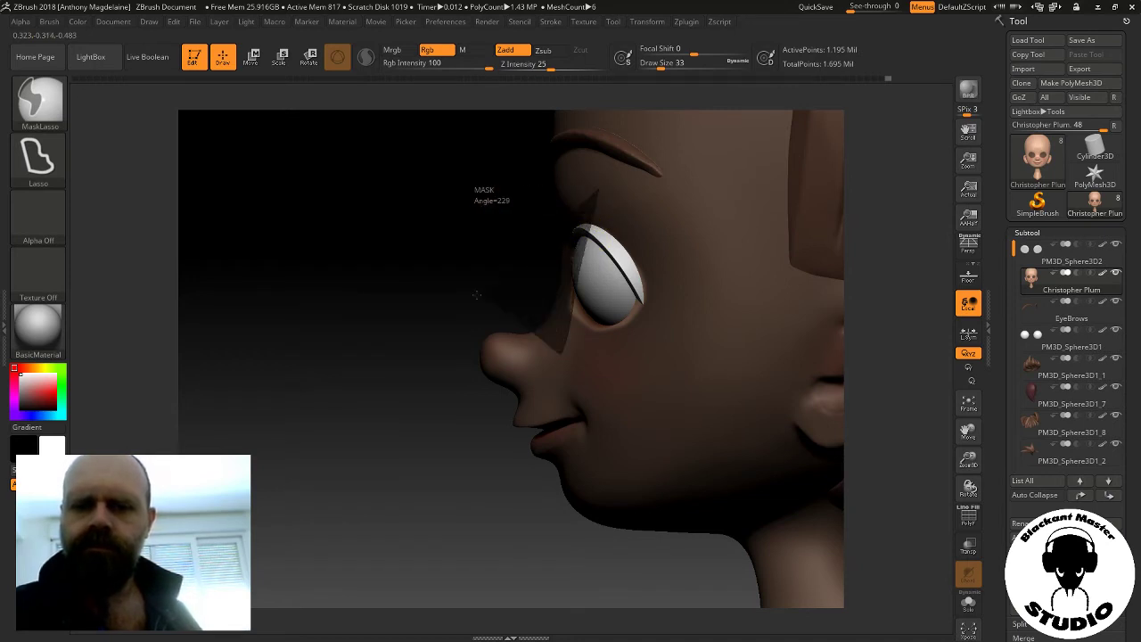
{"action": "left_click_drag", "start_coordinate": [567, 346], "coordinate": [535, 349], "text": "ctrl"}
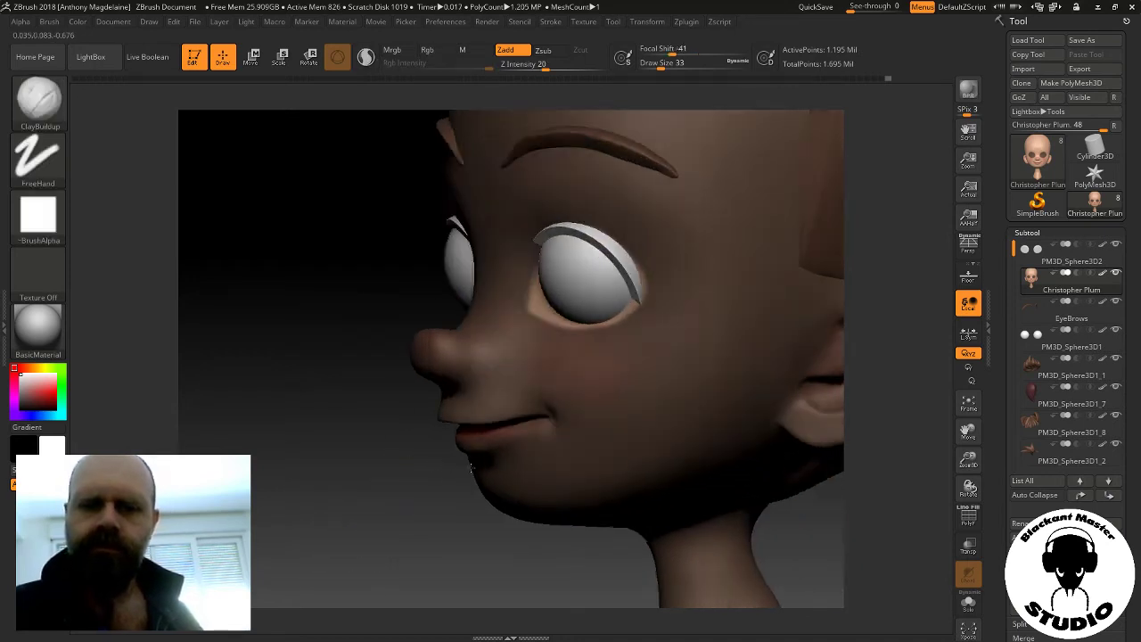
{"action": "right_click_drag", "start_coordinate": [585, 294], "coordinate": [489, 453], "text": "shift"}
{"action": "key", "text": "ctrl"}
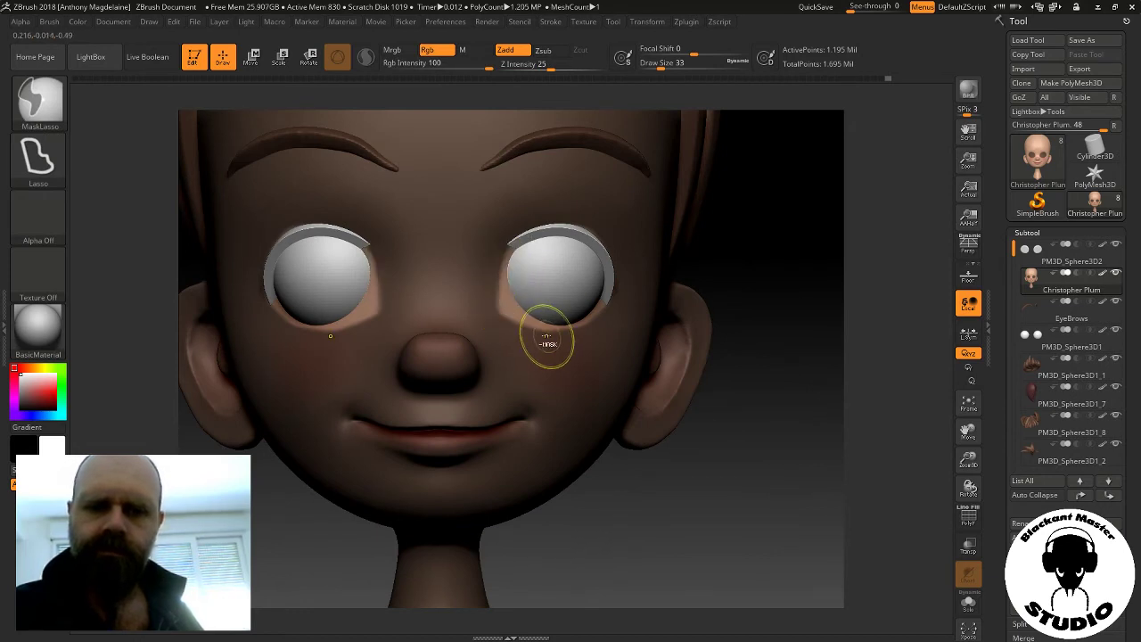
{"action": "left_click_drag", "start_coordinate": [744, 249], "coordinate": [922, 237]}
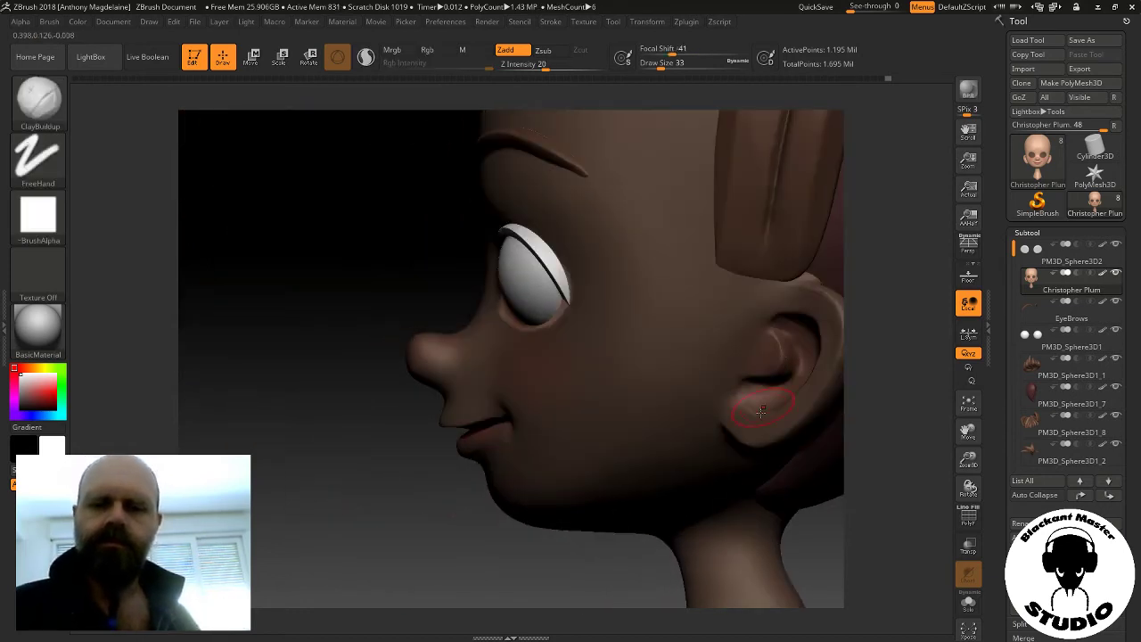
Solo the head and lasso-mask the right eye socket and the back of the head
{"action": "left_click_drag", "start_coordinate": [953, 323], "coordinate": [956, 393]}
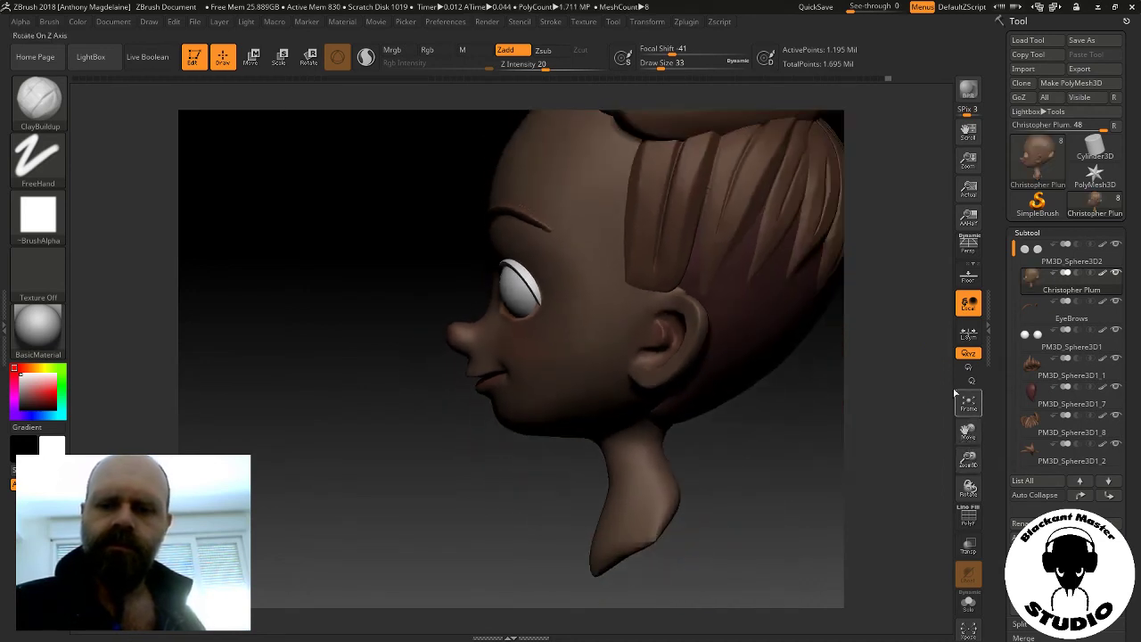
{"action": "left_click", "coordinate": [968, 602]}
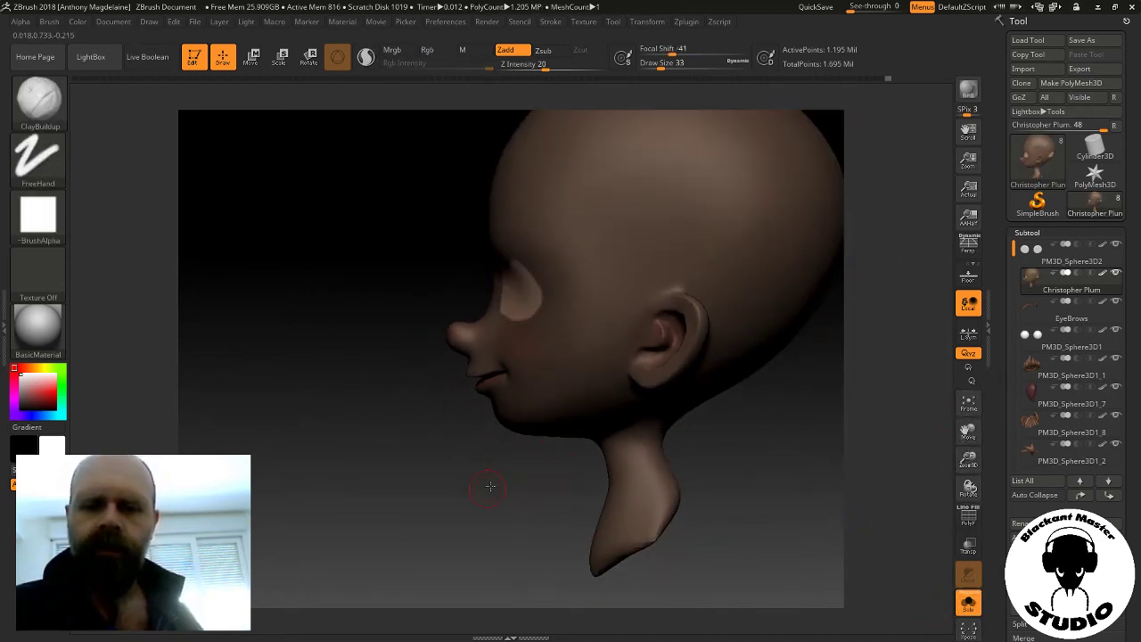
{"action": "left_click_drag", "start_coordinate": [490, 486], "coordinate": [573, 468]}
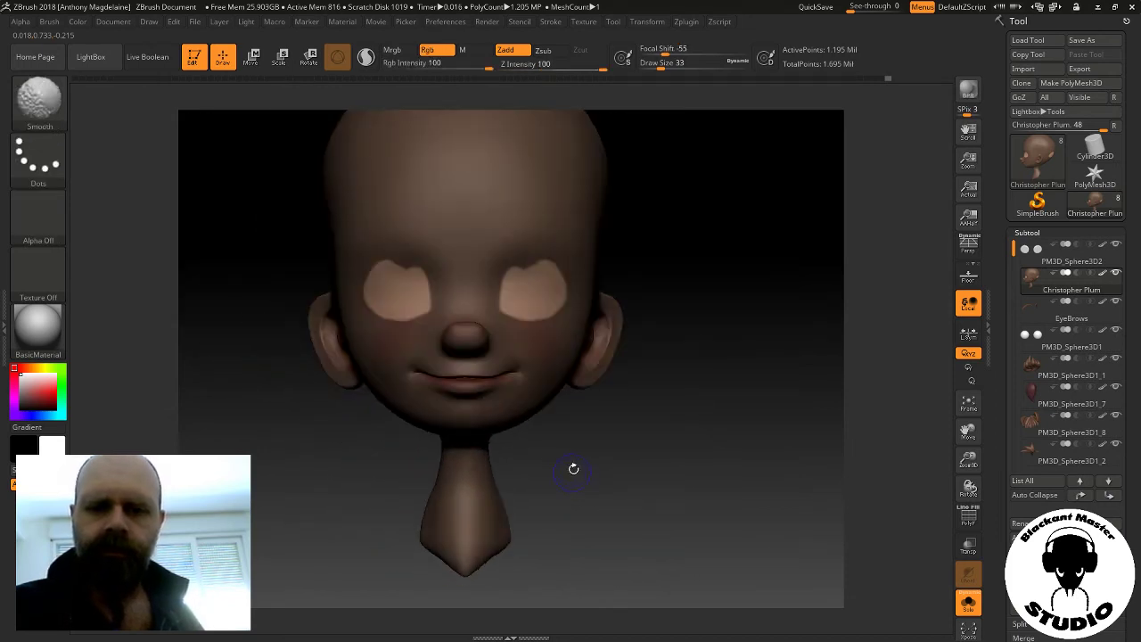
{"action": "key", "text": "ctrl"}
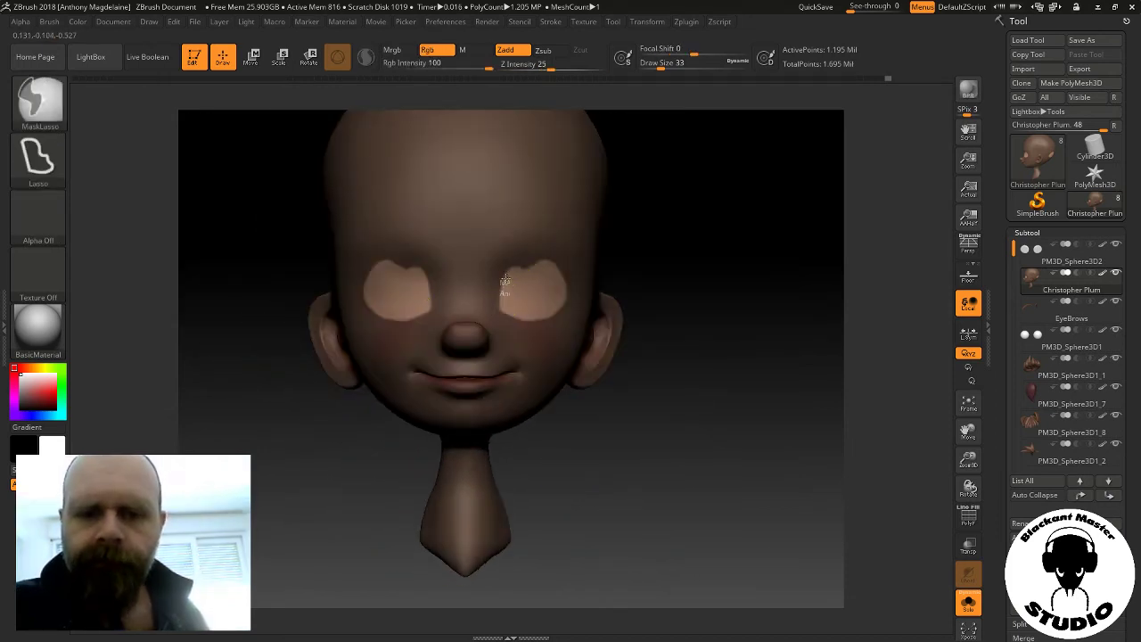
{"action": "left_click_drag", "start_coordinate": [551, 302], "coordinate": [542, 323]}
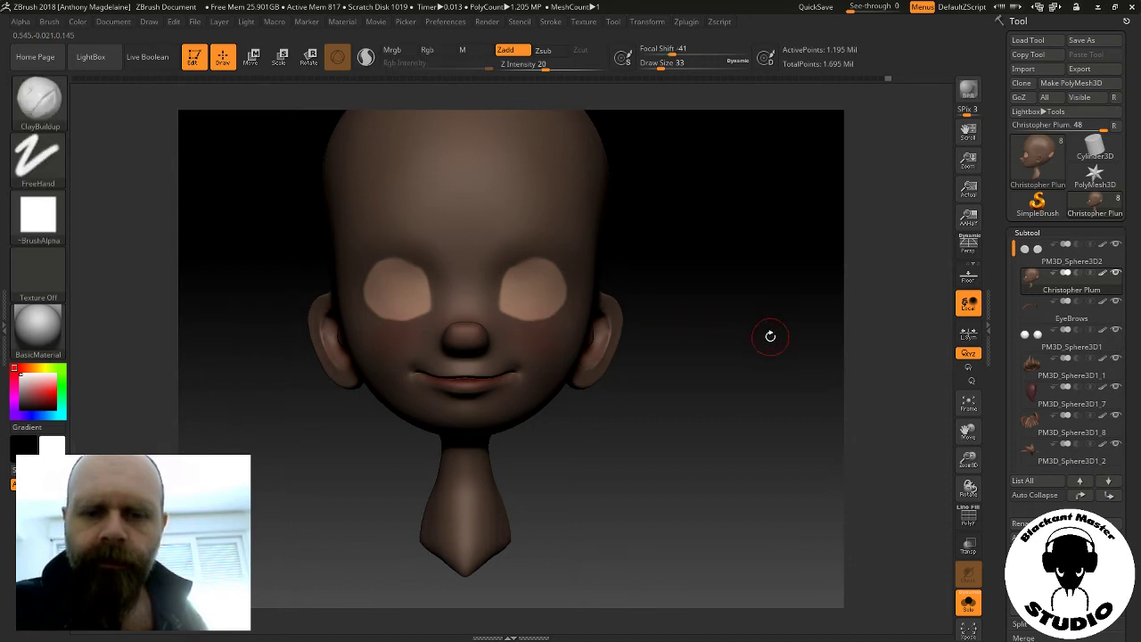
{"action": "left_click_drag", "start_coordinate": [769, 333], "coordinate": [710, 340]}
{"action": "left_click_drag", "start_coordinate": [832, 354], "coordinate": [758, 414], "text": "ctrl"}
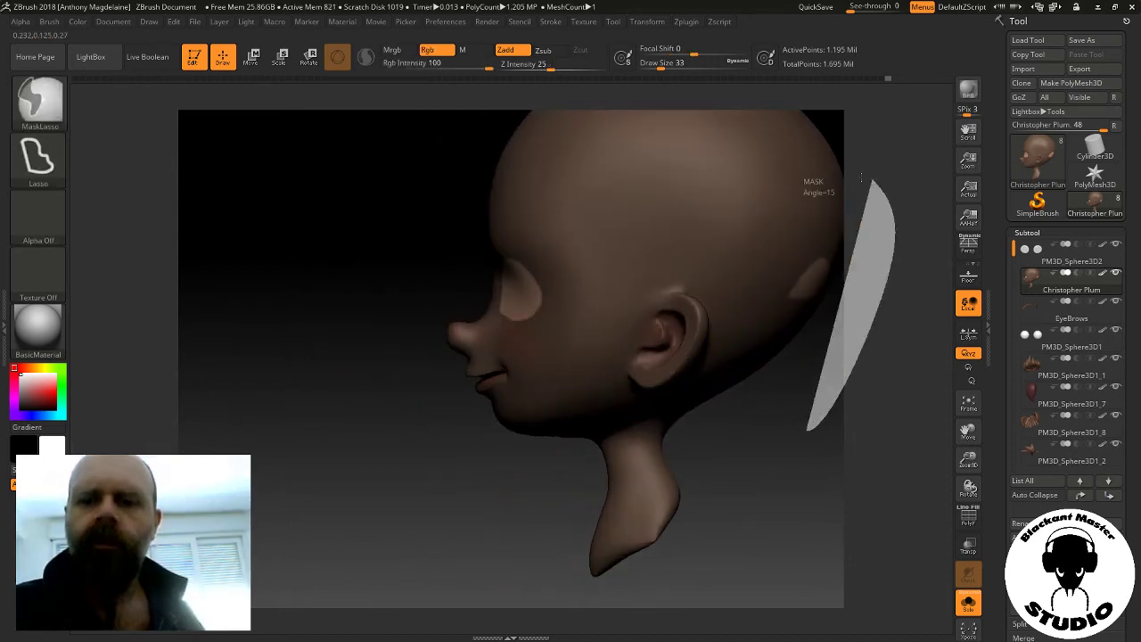
{"action": "left_click_drag", "start_coordinate": [764, 455], "coordinate": [759, 453], "text": "ctrl"}
{"action": "mouse_move", "coordinate": [469, 525]}
{"action": "left_mouse_down"}
{"action": "mouse_move", "coordinate": [328, 461]}
{"action": "mouse_move", "coordinate": [419, 463]}
{"action": "left_mouse_up"}
Try nudging the unmasked face area with the Move gizmo, then undo it
{"action": "key", "text": "w"}
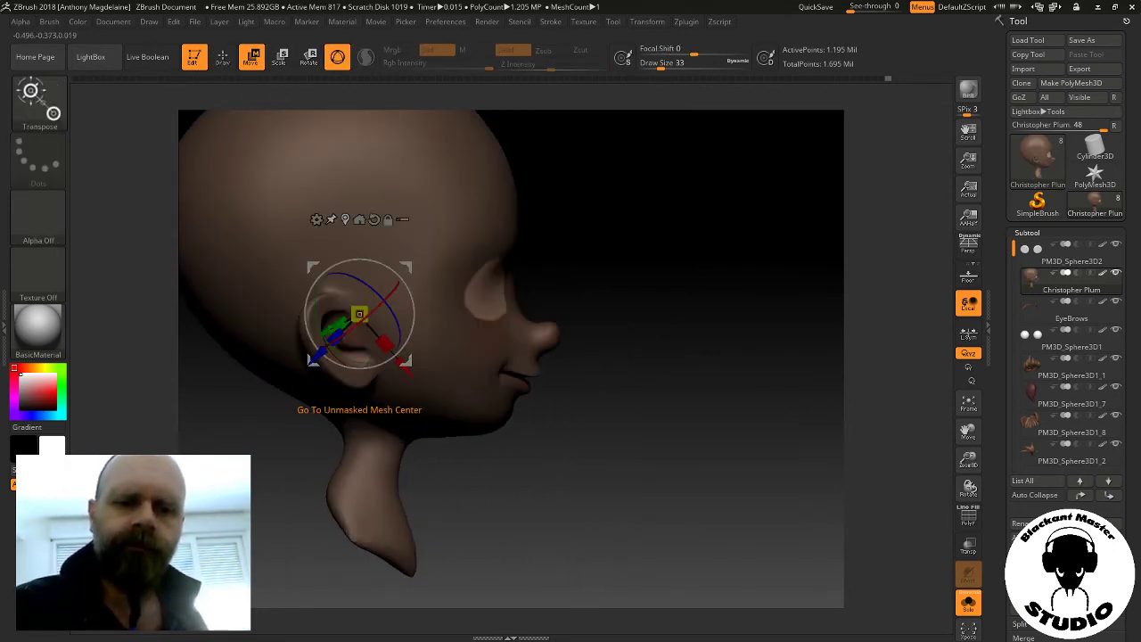
{"action": "left_click", "coordinate": [359, 219]}
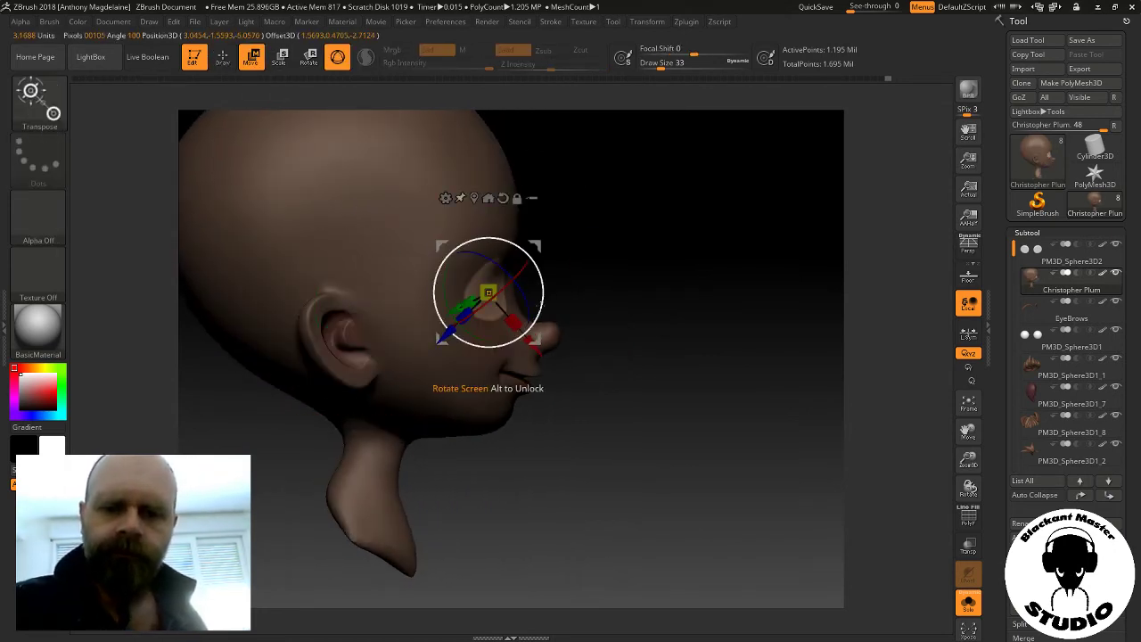
{"action": "left_click_drag", "start_coordinate": [537, 341], "coordinate": [505, 337]}
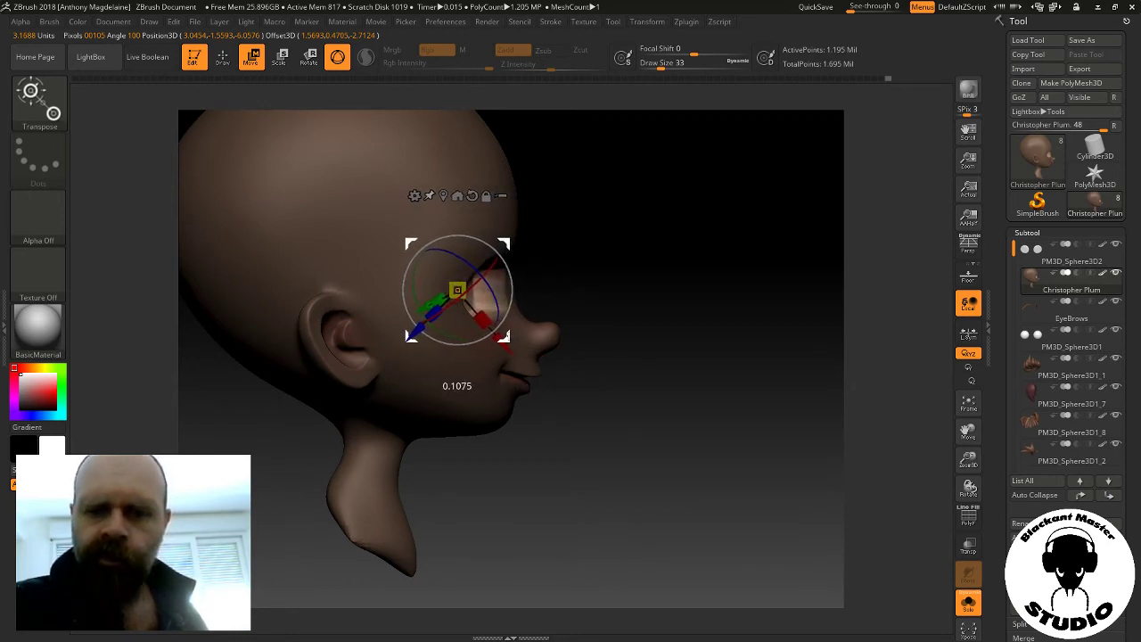
{"action": "key", "text": "ctrl+z"}
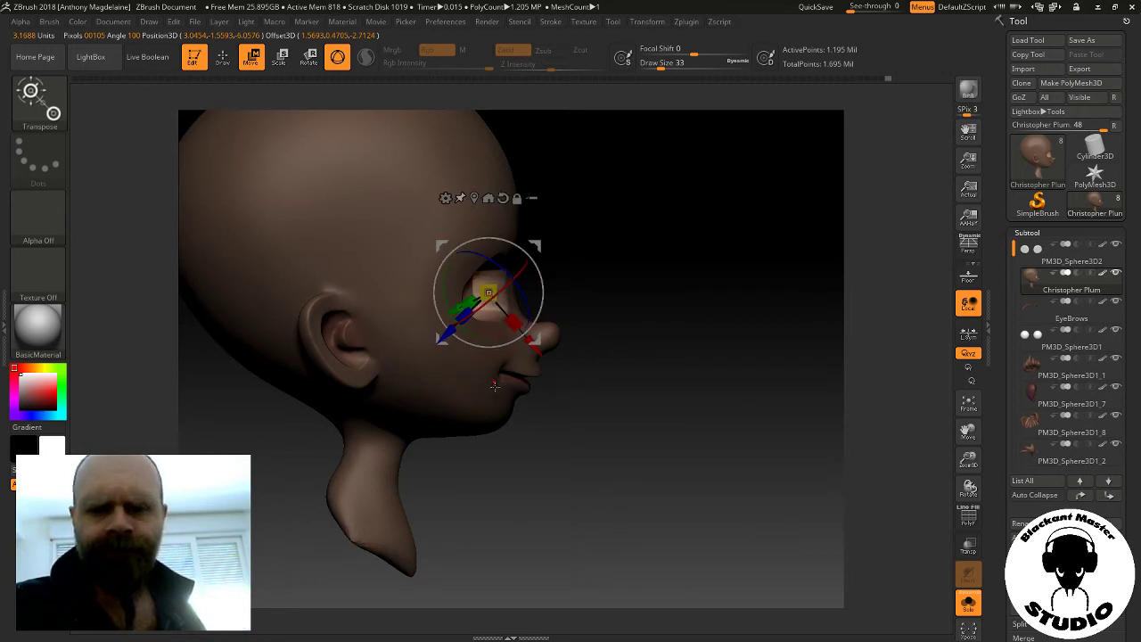
Turn Solo off to show all subtools and make PM3D_Sphere3D2 the active subtool
{"action": "left_click_drag", "start_coordinate": [712, 398], "coordinate": [953, 433]}
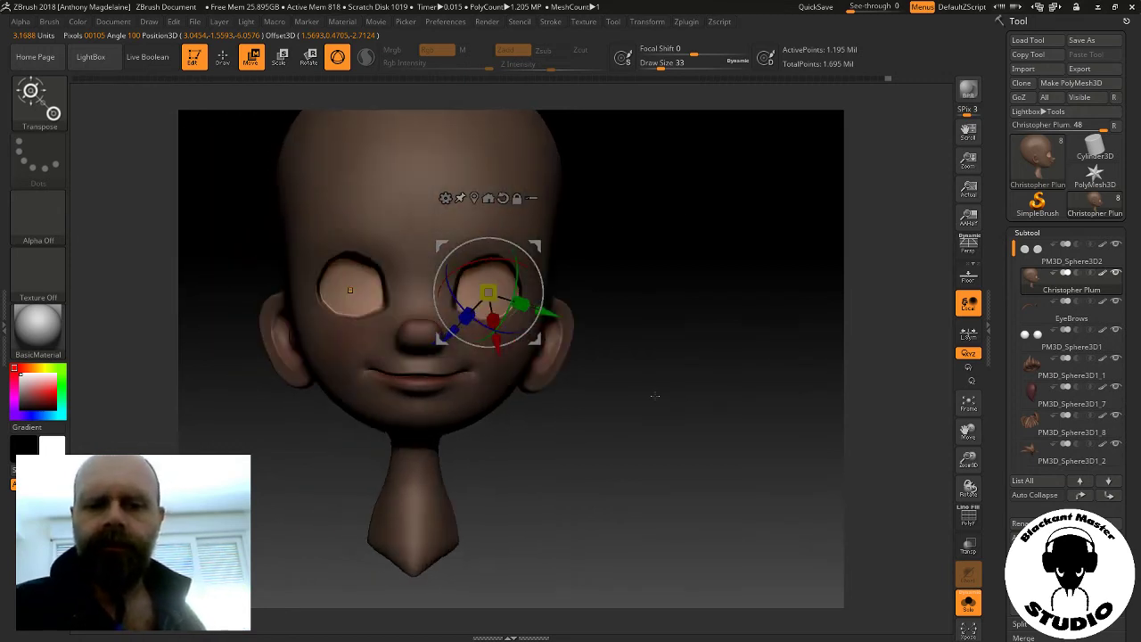
{"action": "left_click", "coordinate": [967, 605]}
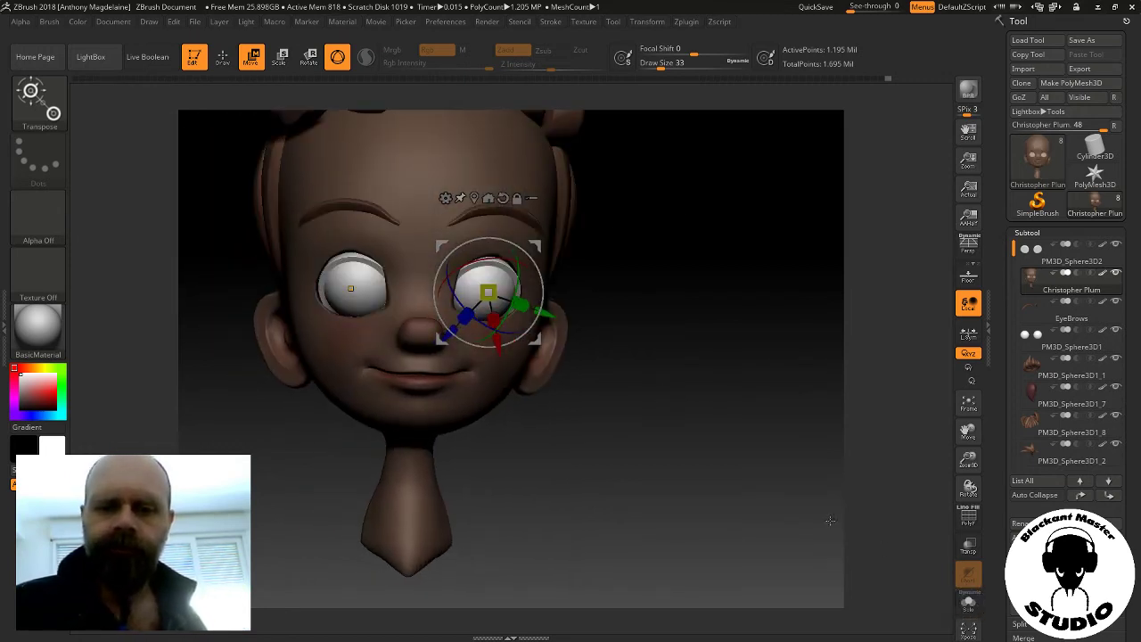
{"action": "mouse_move", "coordinate": [830, 520]}
{"action": "left_mouse_down"}
{"action": "mouse_move", "coordinate": [705, 501]}
{"action": "mouse_move", "coordinate": [697, 551]}
{"action": "left_mouse_up"}
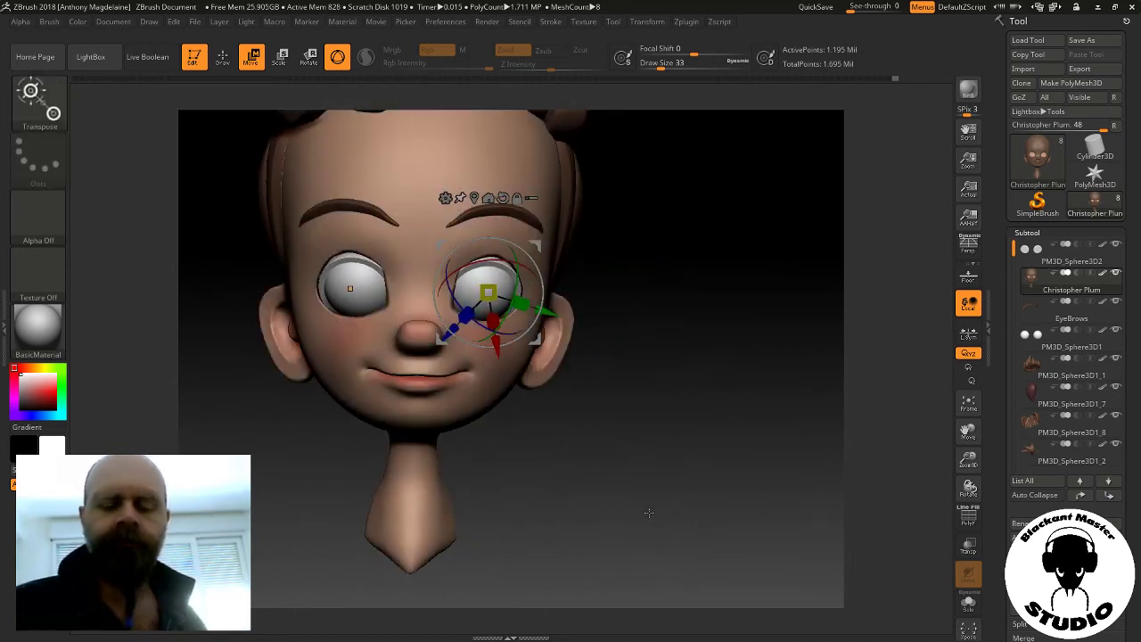
{"action": "key", "text": "q"}
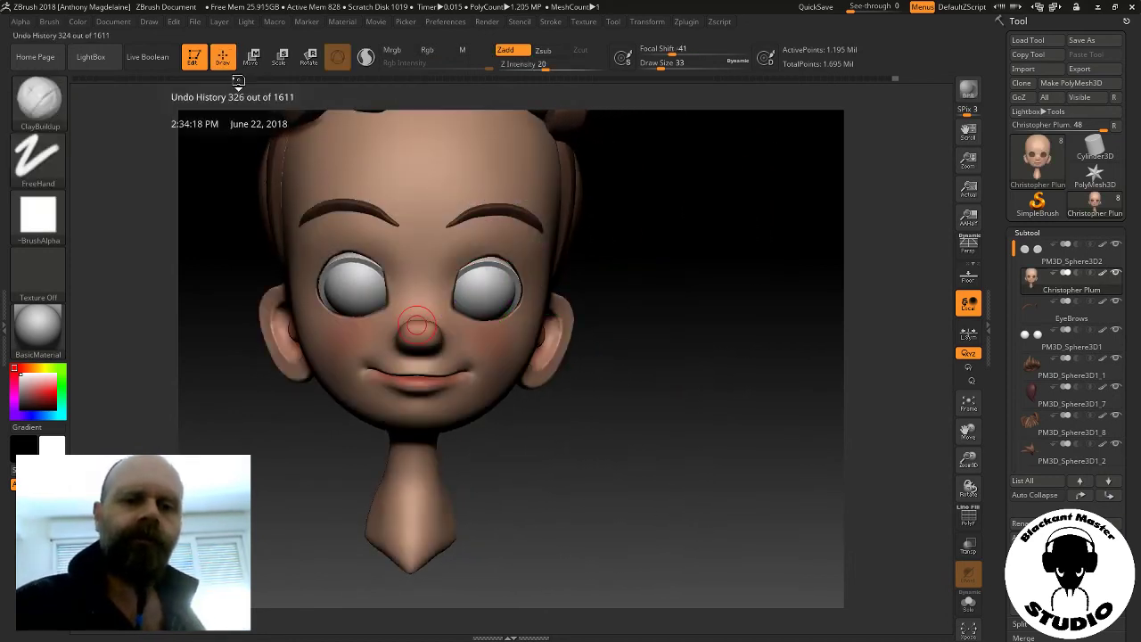
{"action": "mouse_move", "coordinate": [643, 433]}
{"action": "left_mouse_down"}
{"action": "mouse_move", "coordinate": [609, 376]}
{"action": "mouse_move", "coordinate": [656, 384]}
{"action": "left_mouse_up"}
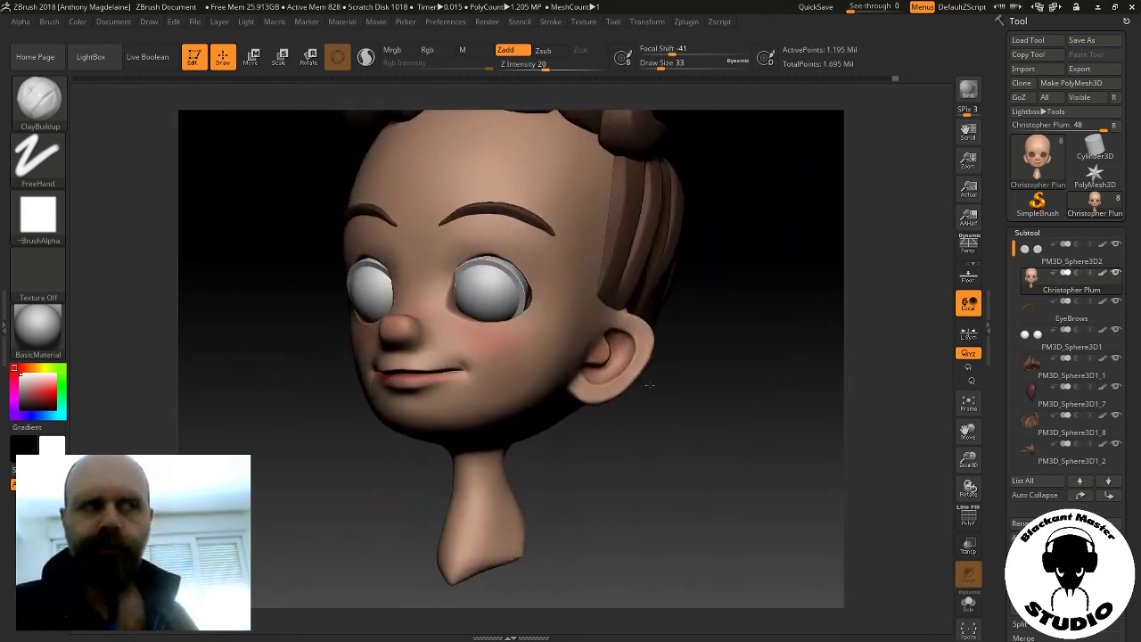
{"action": "key", "text": "Up"}
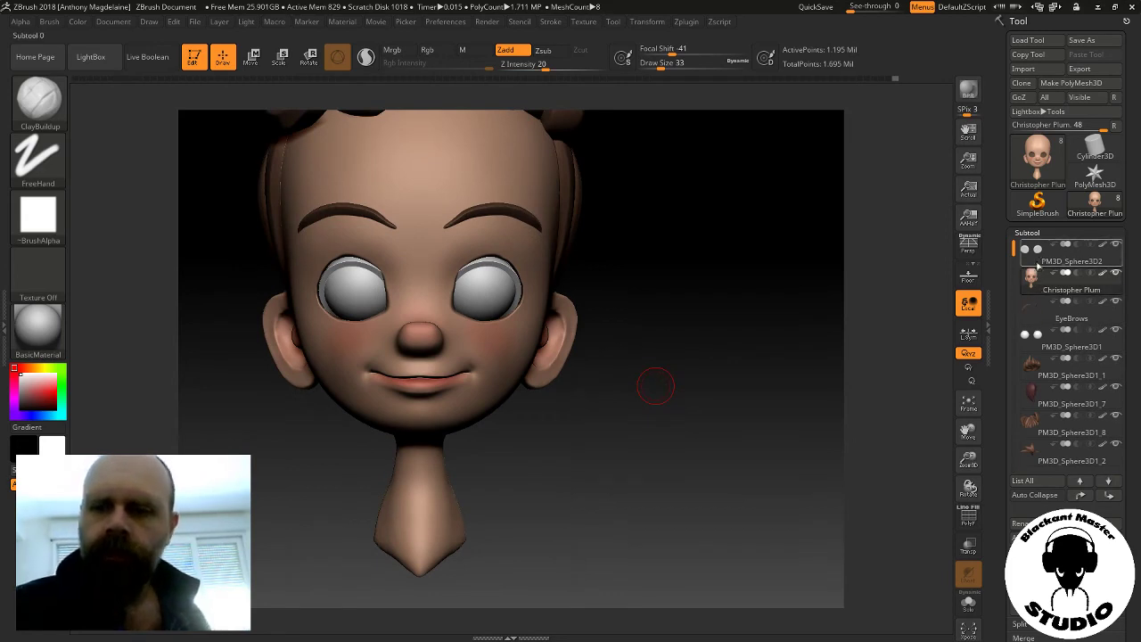
Scale both eyeballs up slightly in two gizmo drags, then check them from the side and front
{"action": "left_click", "coordinate": [972, 406]}
{"action": "left_click_drag", "start_coordinate": [968, 459], "coordinate": [888, 408]}
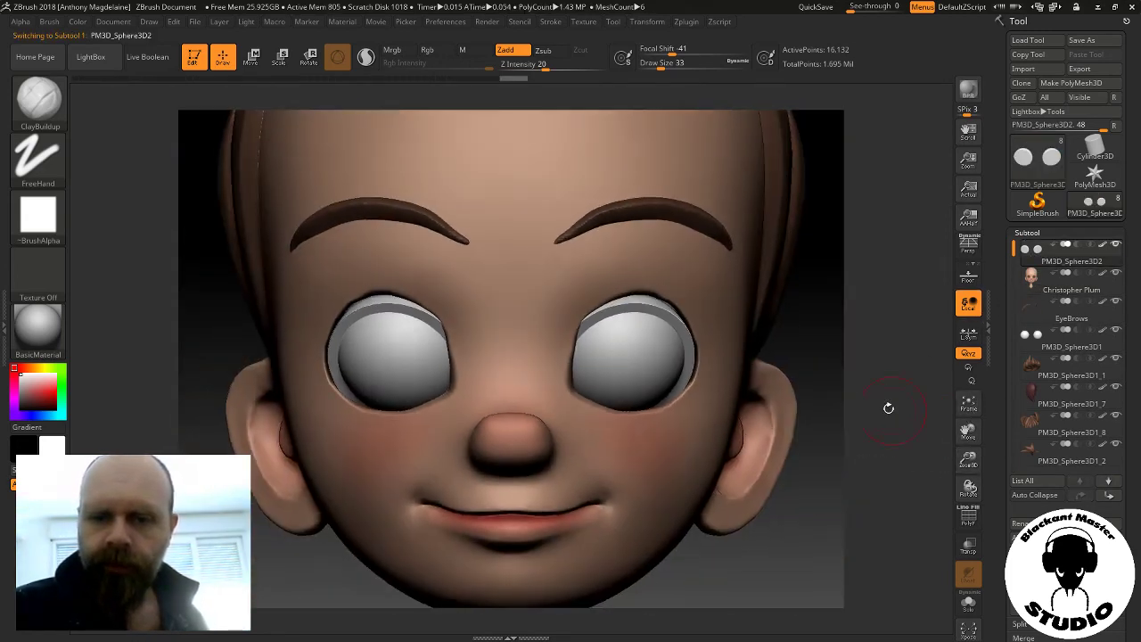
{"action": "key", "text": "w"}
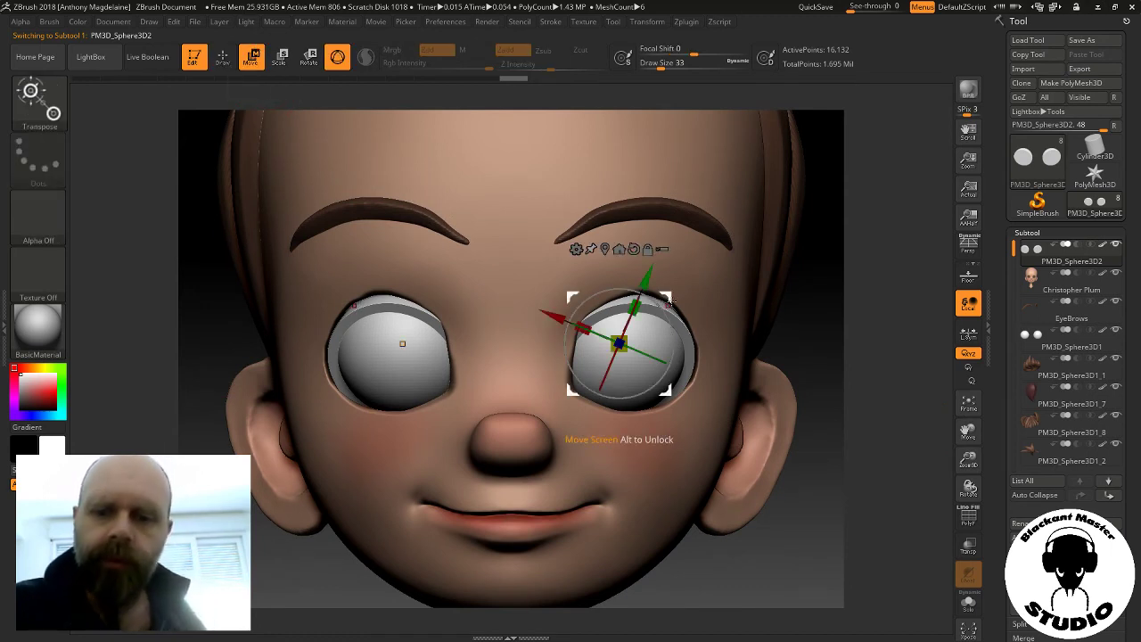
{"action": "left_click_drag", "start_coordinate": [669, 303], "coordinate": [676, 288]}
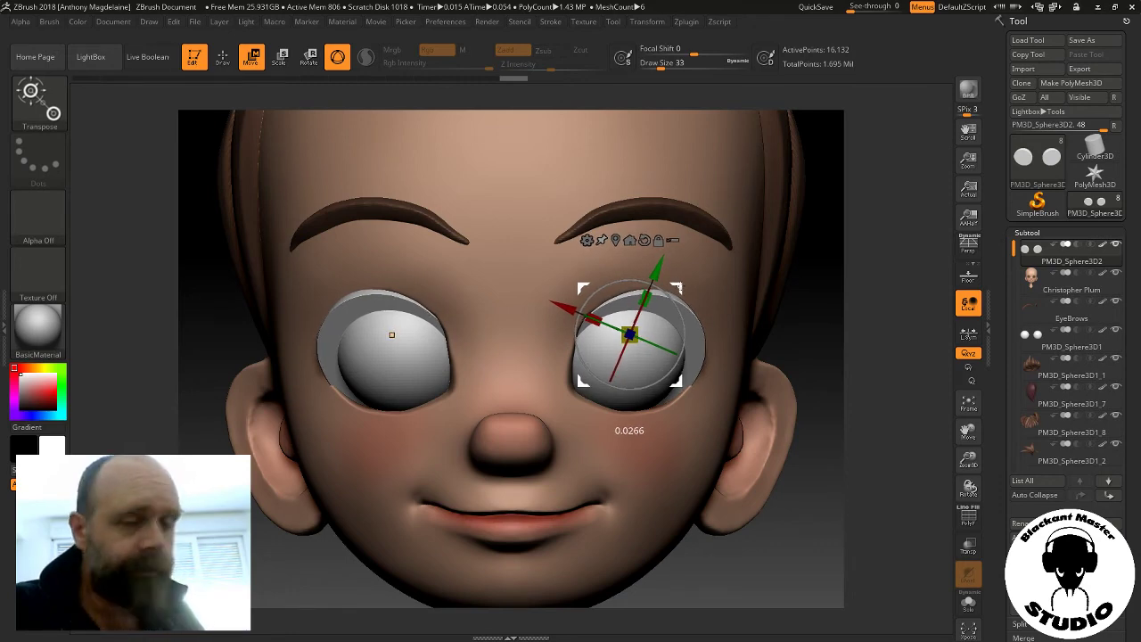
{"action": "left_click_drag", "start_coordinate": [676, 288], "coordinate": [678, 280]}
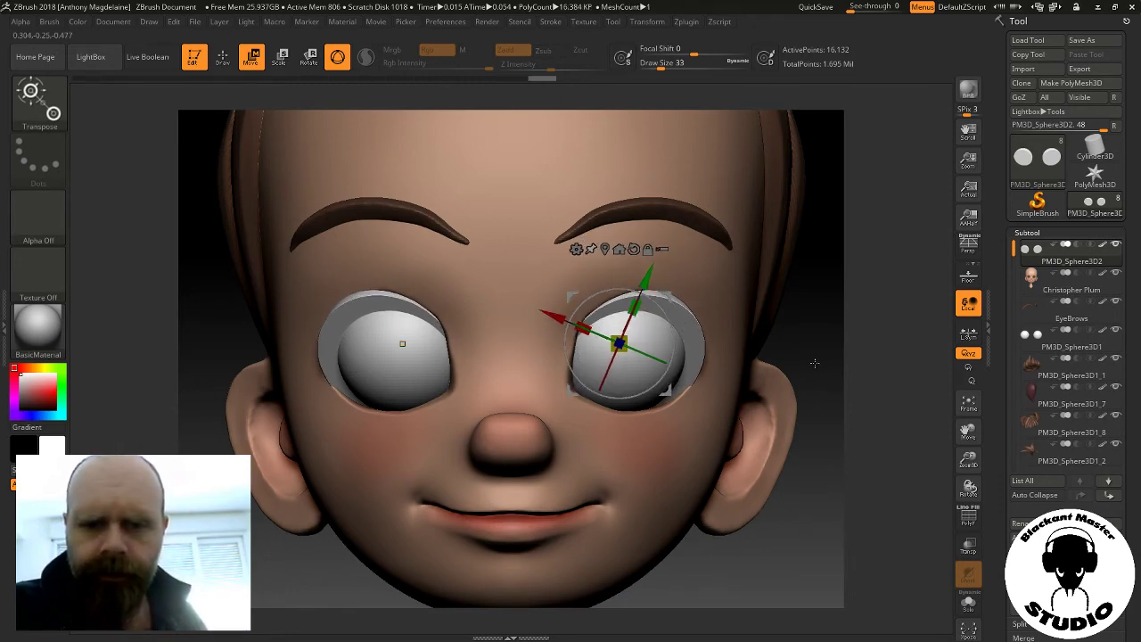
{"action": "mouse_move", "coordinate": [823, 356]}
{"action": "left_mouse_down"}
{"action": "mouse_move", "coordinate": [790, 341]}
{"action": "mouse_move", "coordinate": [618, 428]}
{"action": "left_mouse_up"}
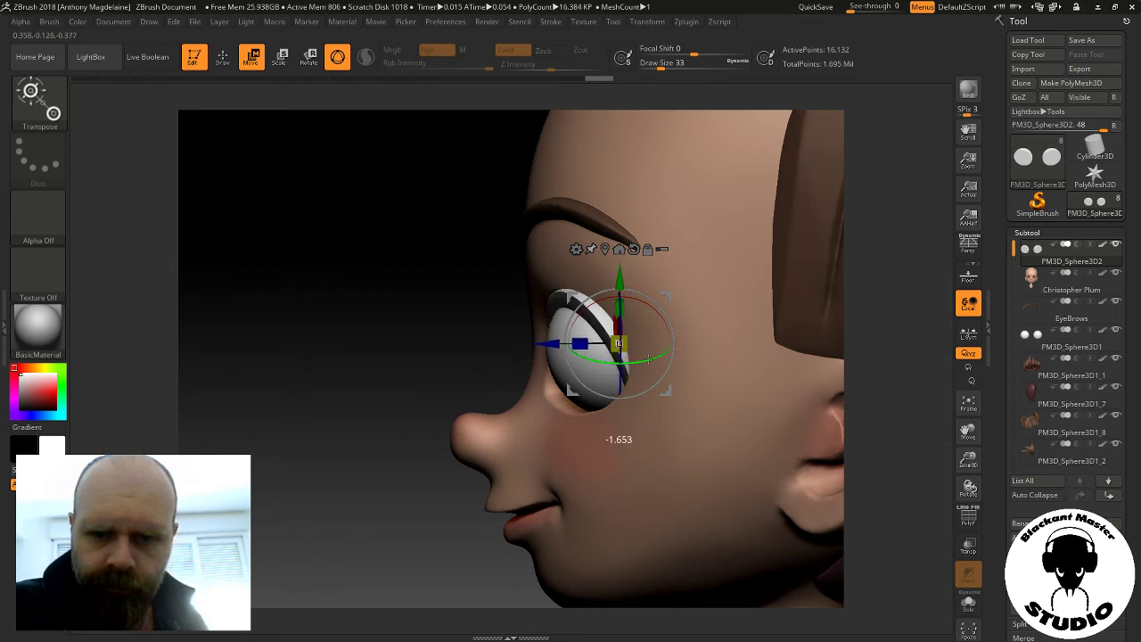
{"action": "left_click_drag", "start_coordinate": [617, 360], "coordinate": [468, 437], "text": "shift"}
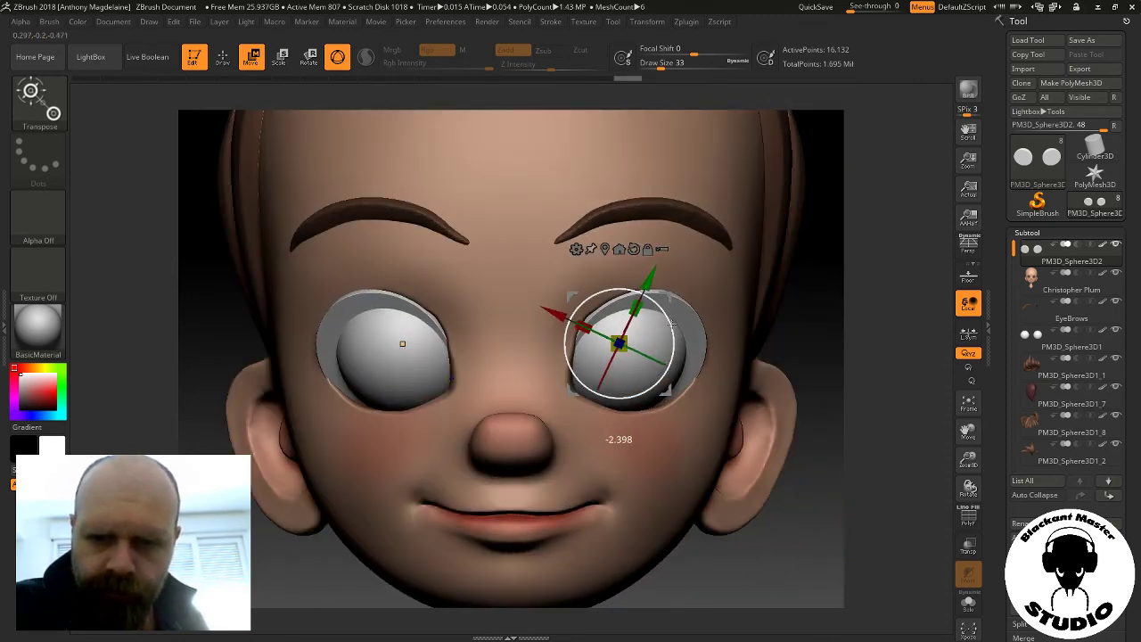
{"action": "left_click_drag", "start_coordinate": [670, 325], "coordinate": [666, 295]}
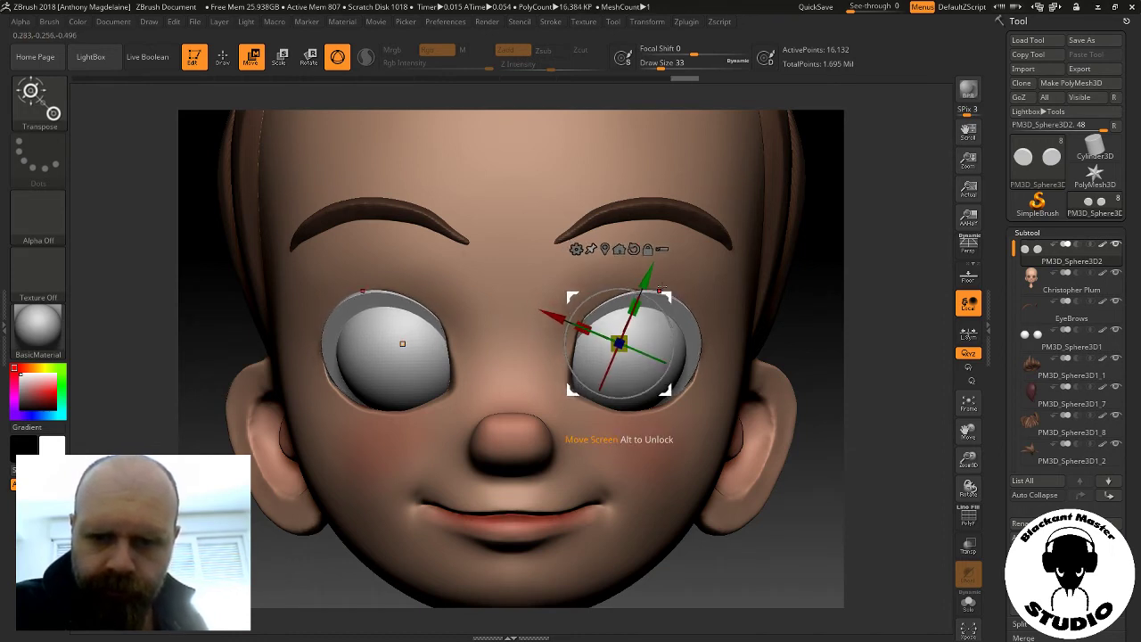
Spread the PM3D_Sphere3D1 eyes slightly apart, nudge them in depth, then activate the head subtool
{"action": "left_click", "coordinate": [660, 356], "text": "alt"}
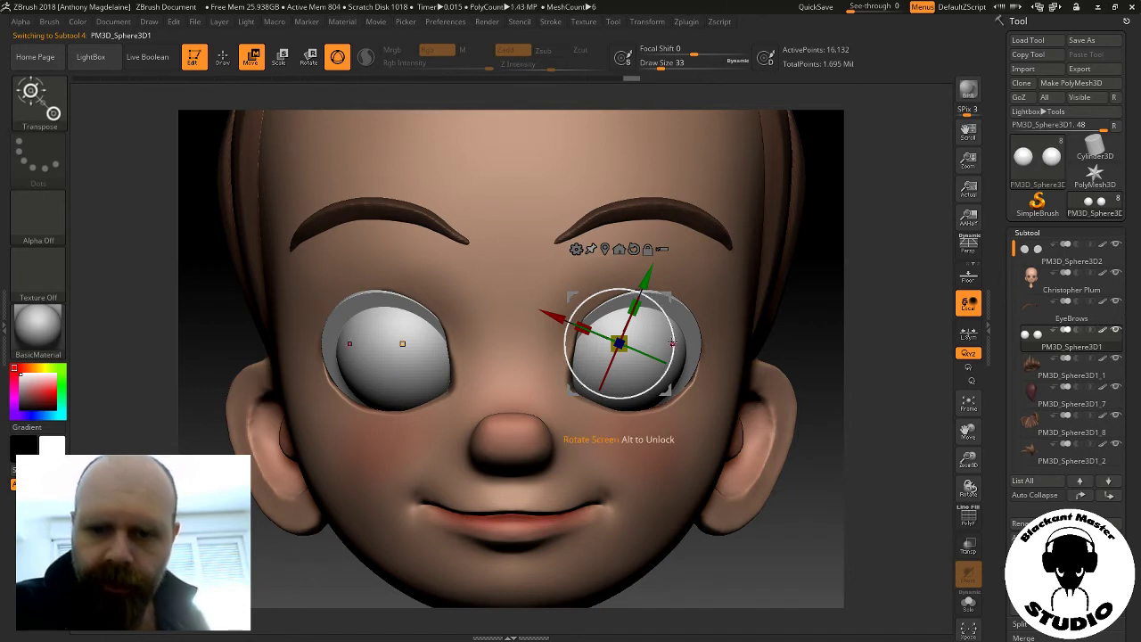
{"action": "left_click_drag", "start_coordinate": [670, 298], "coordinate": [709, 313]}
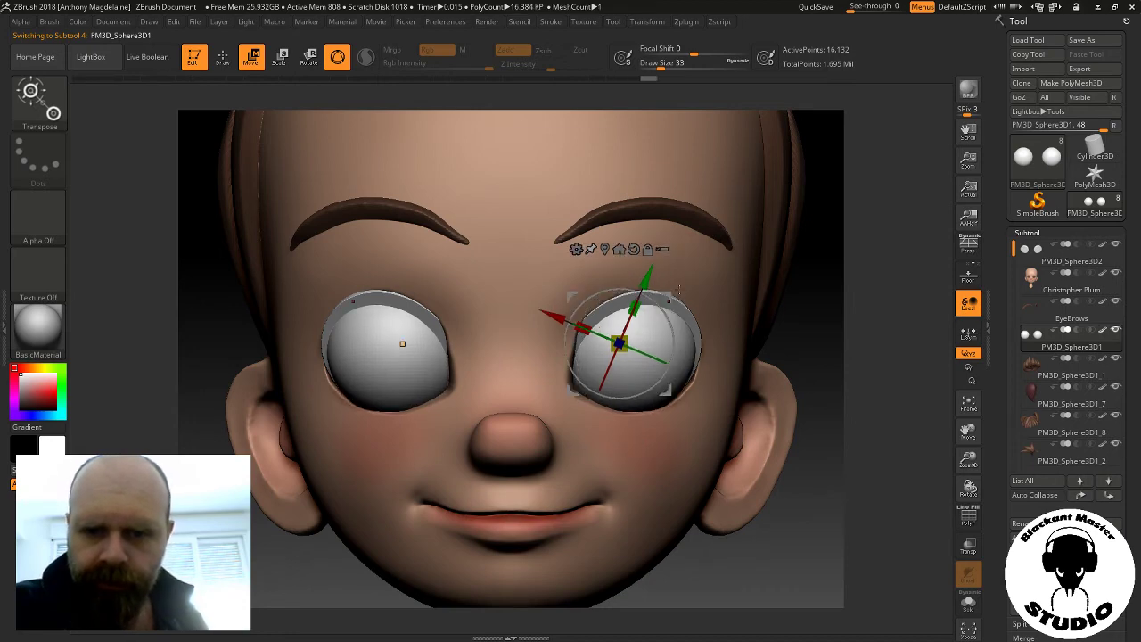
{"action": "left_click_drag", "start_coordinate": [813, 334], "coordinate": [731, 331], "text": "shift"}
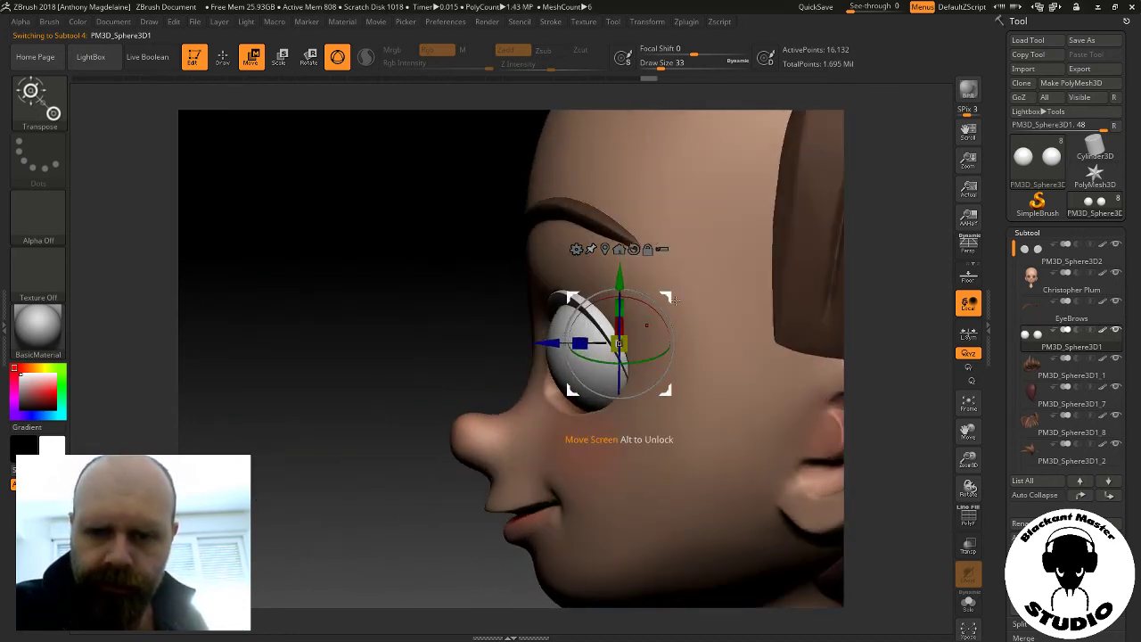
{"action": "left_click_drag", "start_coordinate": [670, 298], "coordinate": [670, 297]}
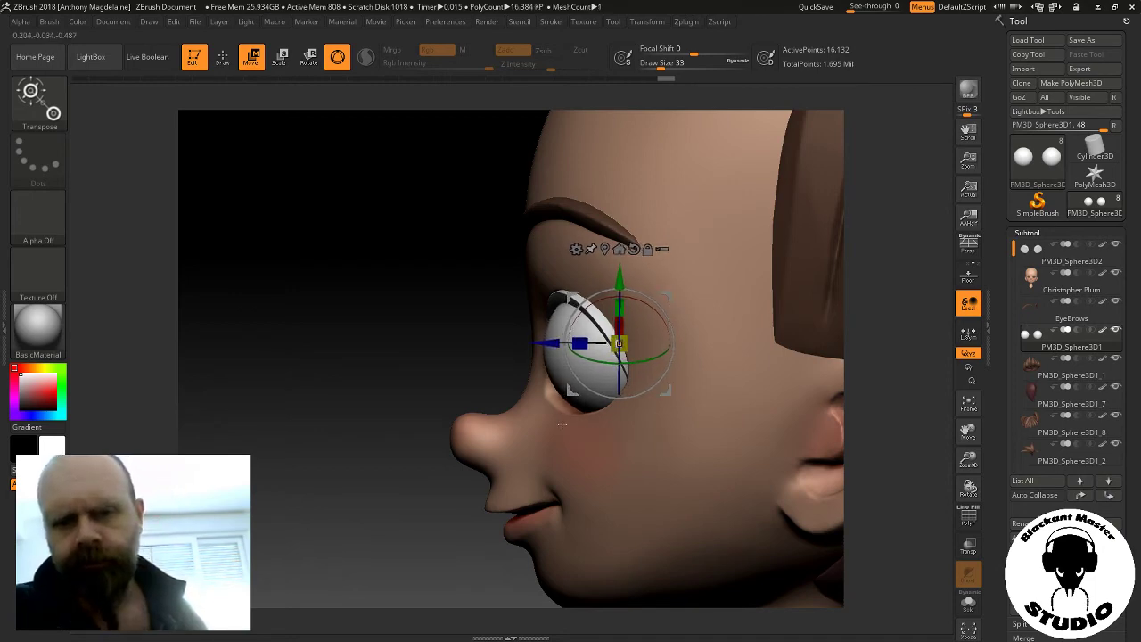
{"action": "left_click_drag", "start_coordinate": [312, 481], "coordinate": [486, 481], "text": "shift"}
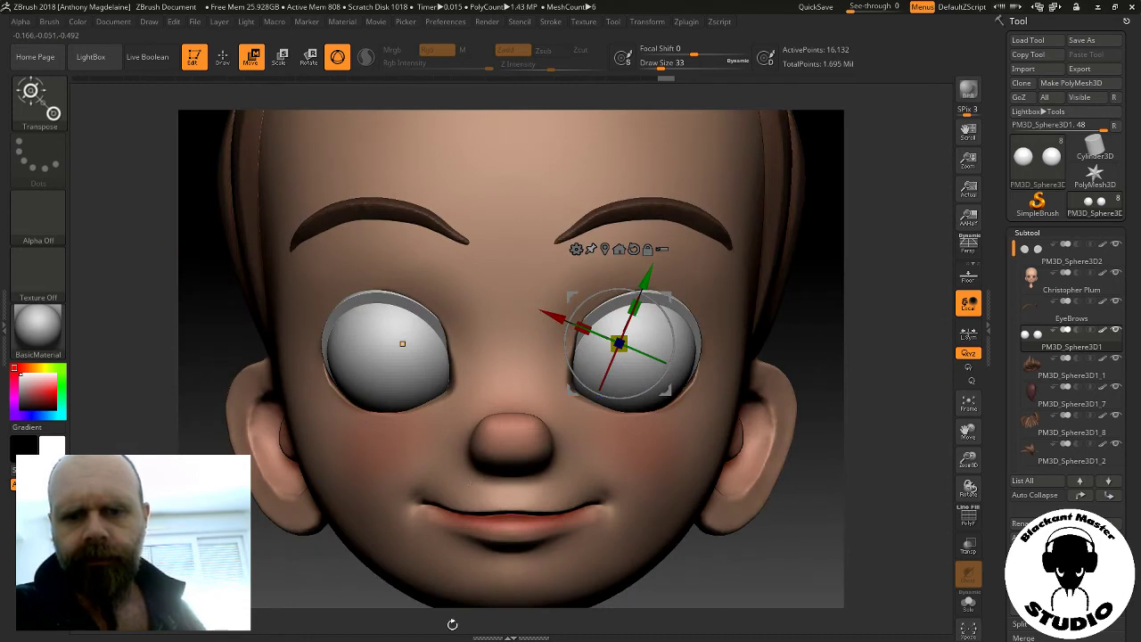
{"action": "left_click", "coordinate": [720, 422], "text": "alt"}
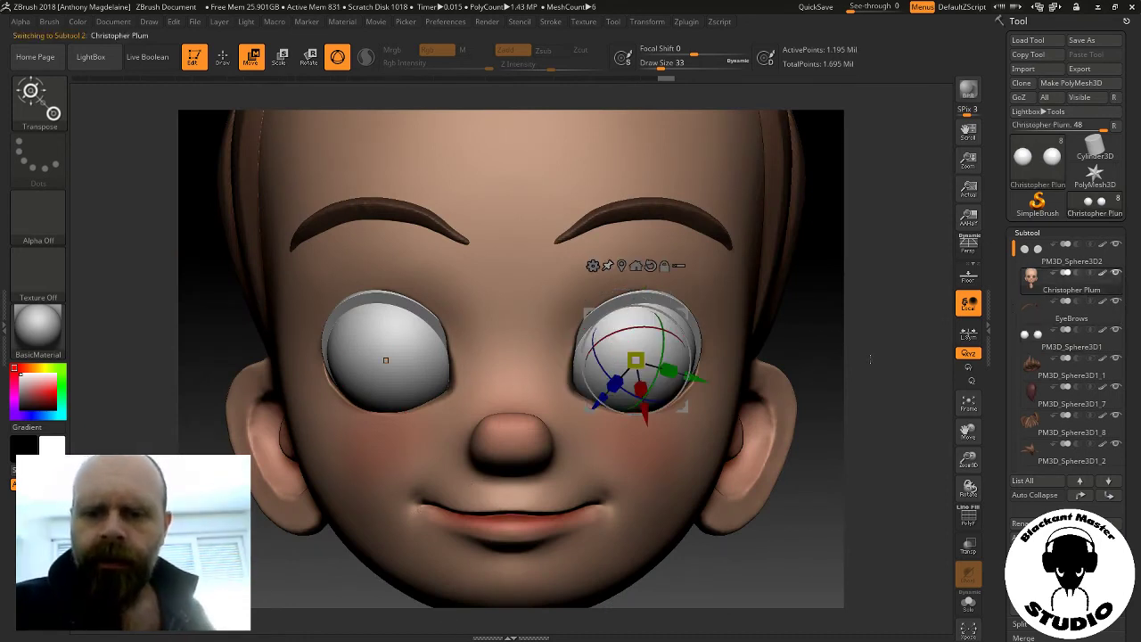
Switch to Draw and Shift-smooth the skin beside the eye
{"action": "left_click", "coordinate": [223, 56]}
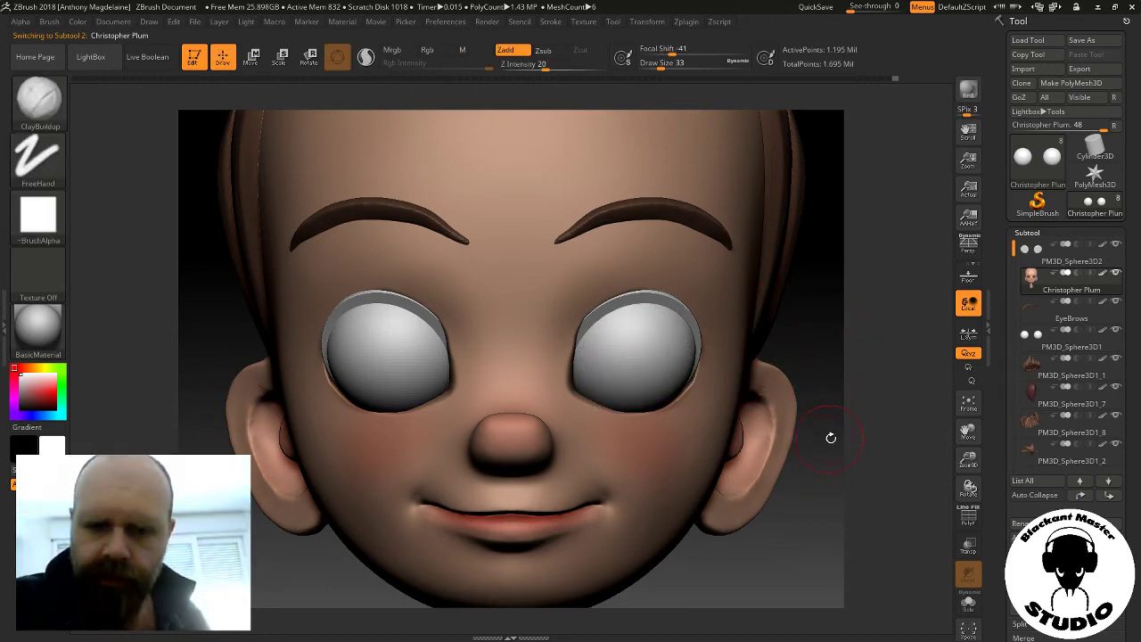
{"action": "mouse_move", "coordinate": [845, 380]}
{"action": "left_mouse_down"}
{"action": "mouse_move", "coordinate": [817, 404]}
{"action": "mouse_move", "coordinate": [829, 418]}
{"action": "left_mouse_up"}
{"action": "key", "text": "shift"}
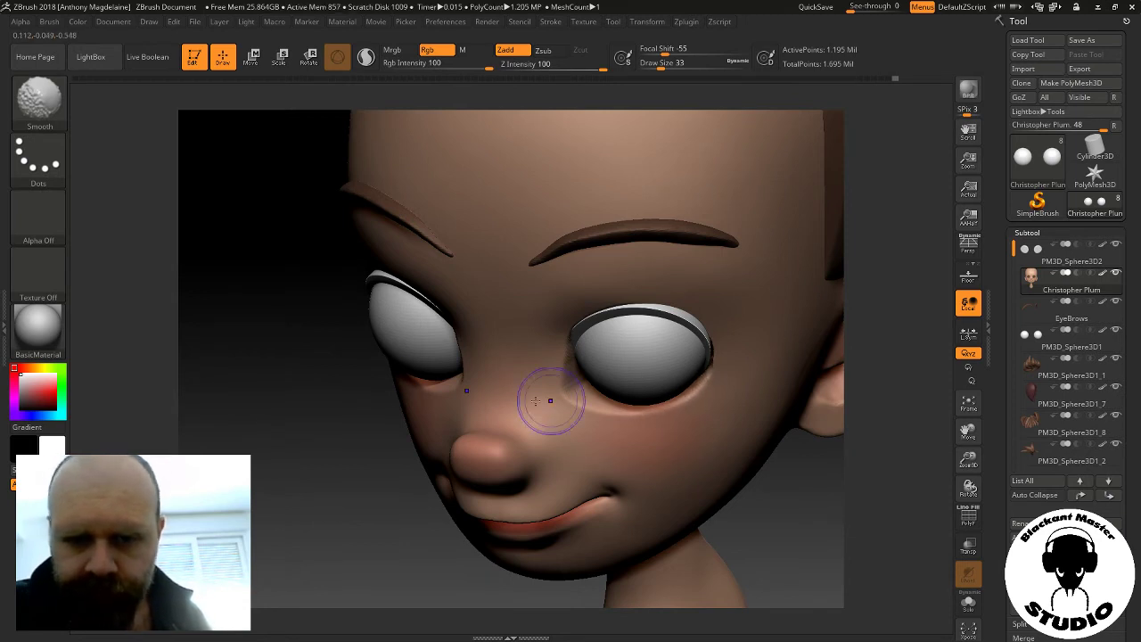
{"action": "mouse_move", "coordinate": [542, 400]}
{"action": "right_mouse_down"}
{"action": "mouse_move", "coordinate": [795, 475]}
{"action": "mouse_move", "coordinate": [577, 355]}
{"action": "right_mouse_up"}
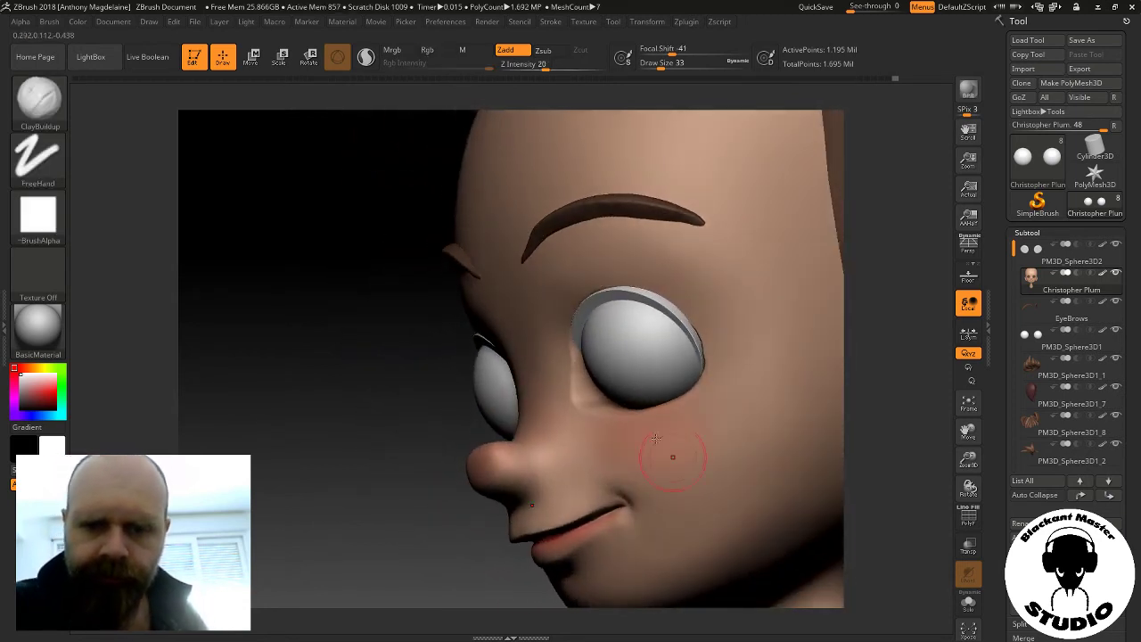
{"action": "key", "text": "shift"}
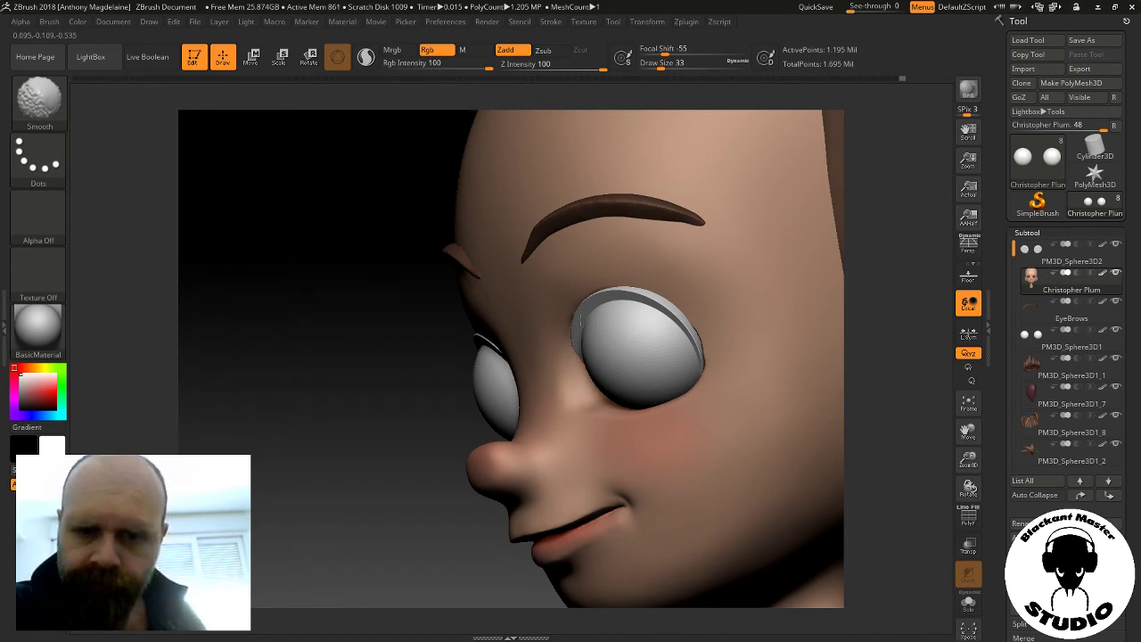
Turn on Solo to show the head alone and look into the empty eye socket
{"action": "left_click_drag", "start_coordinate": [889, 268], "coordinate": [594, 300]}
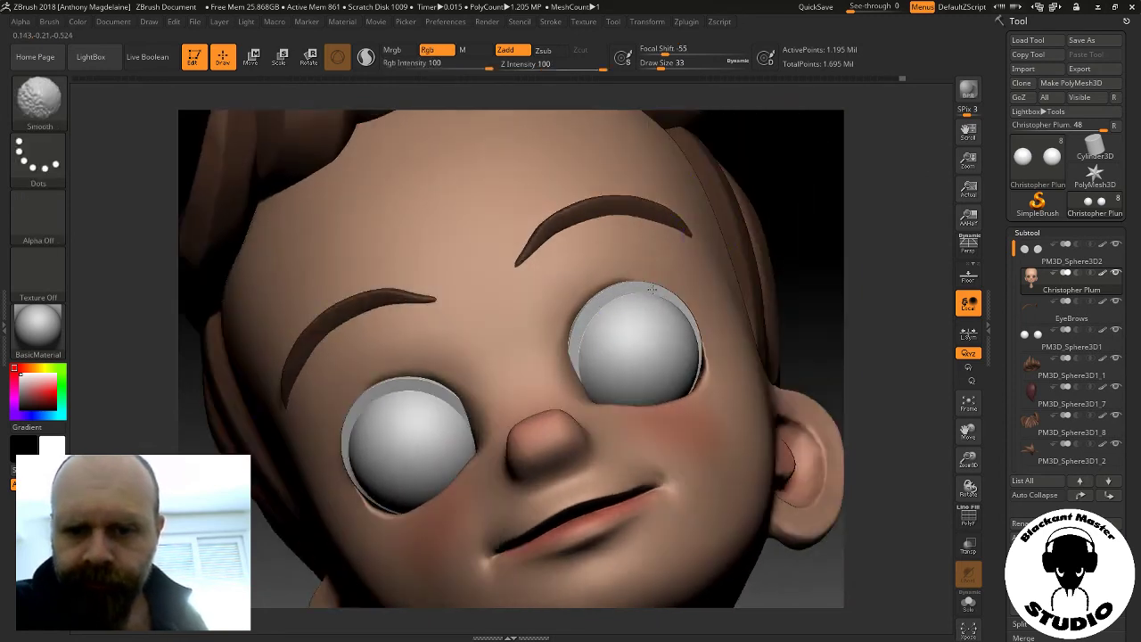
{"action": "left_click_drag", "start_coordinate": [580, 326], "coordinate": [712, 296]}
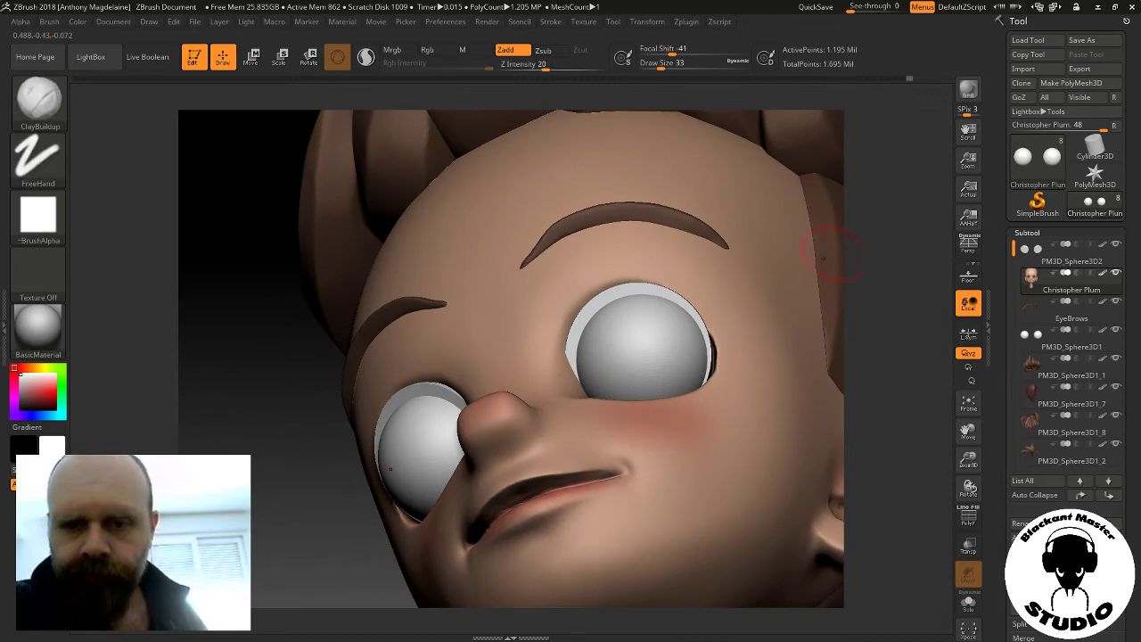
{"action": "left_click_drag", "start_coordinate": [892, 321], "coordinate": [869, 169]}
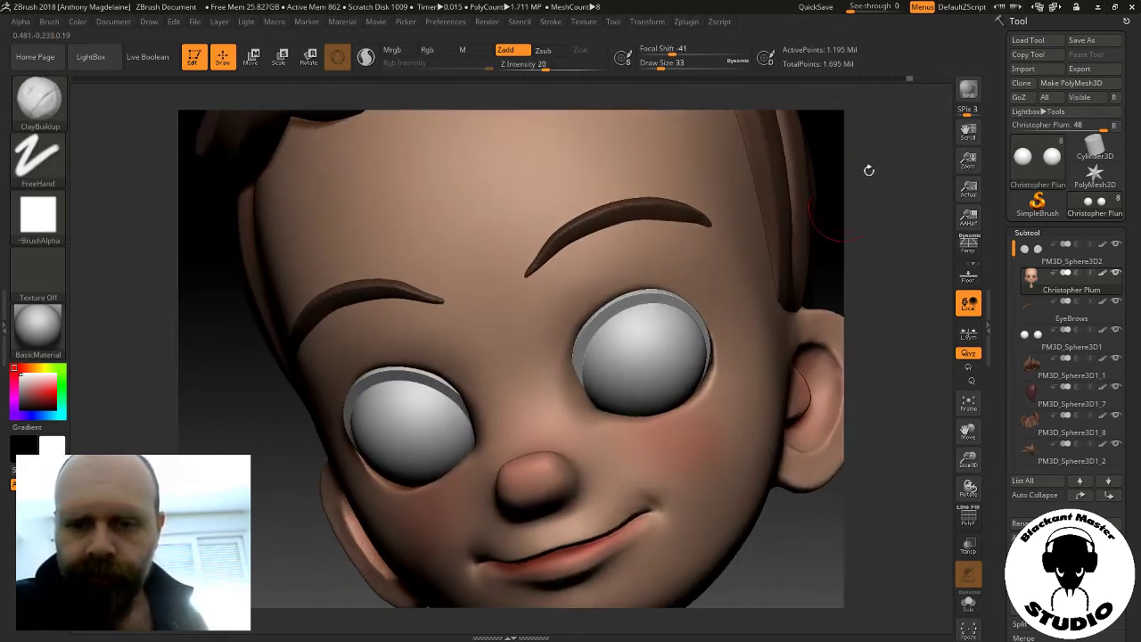
{"action": "left_click", "coordinate": [968, 601]}
{"action": "mouse_move", "coordinate": [811, 268]}
{"action": "left_mouse_down"}
{"action": "mouse_move", "coordinate": [796, 367]}
{"action": "mouse_move", "coordinate": [776, 330]}
{"action": "left_mouse_up"}
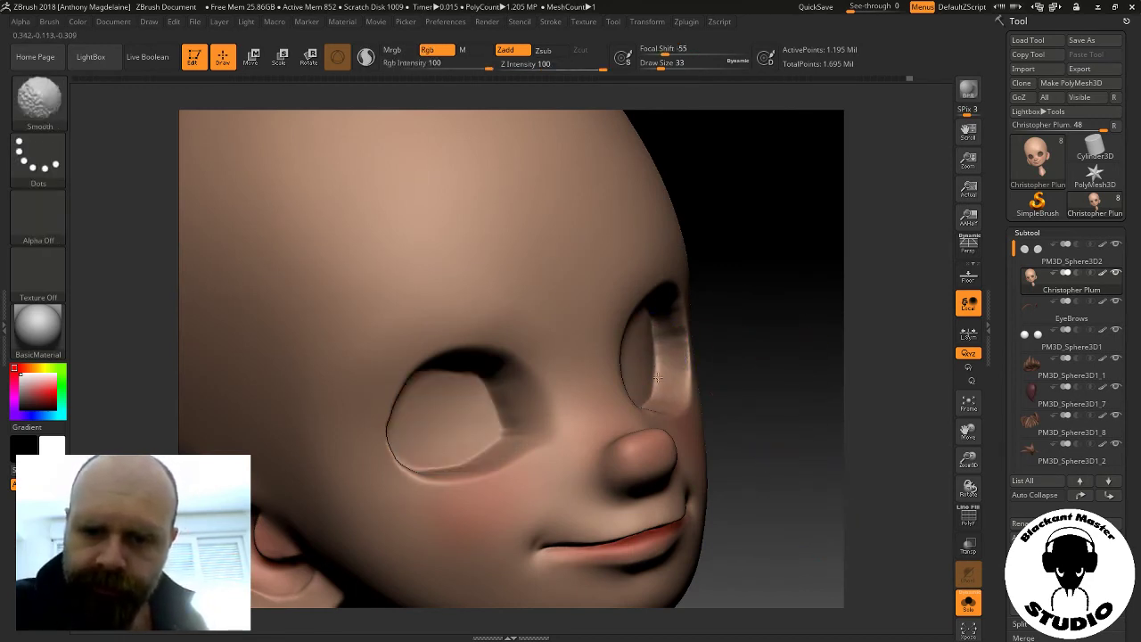
Smooth the inside of the right eye socket
{"action": "left_click_drag", "start_coordinate": [665, 353], "coordinate": [671, 385], "text": "shift"}
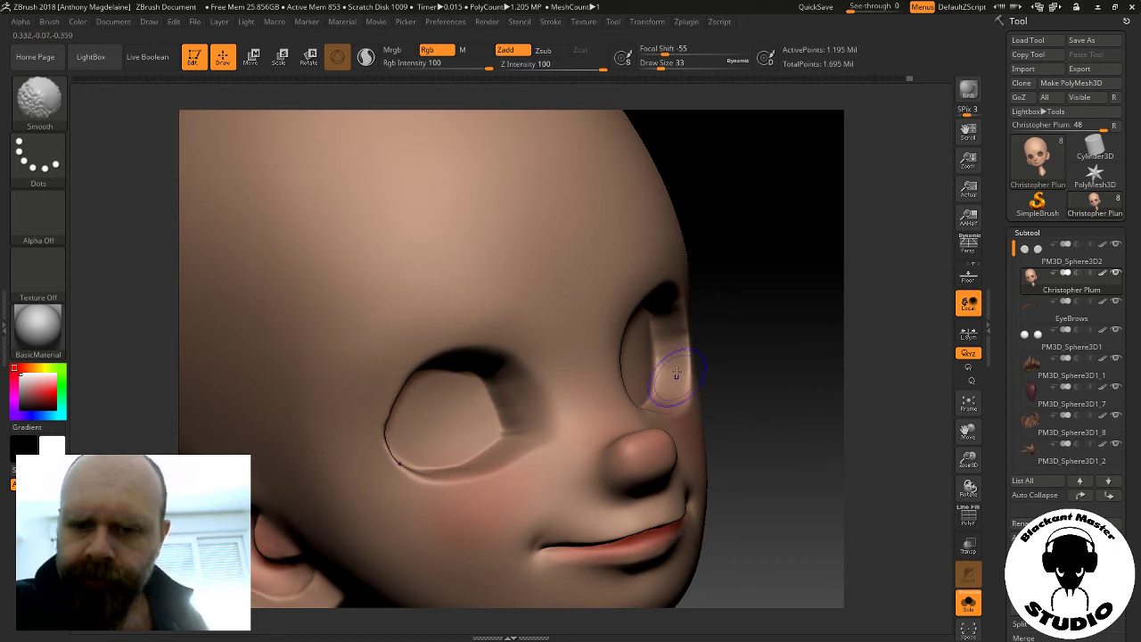
{"action": "left_click_drag", "start_coordinate": [811, 351], "coordinate": [662, 297]}
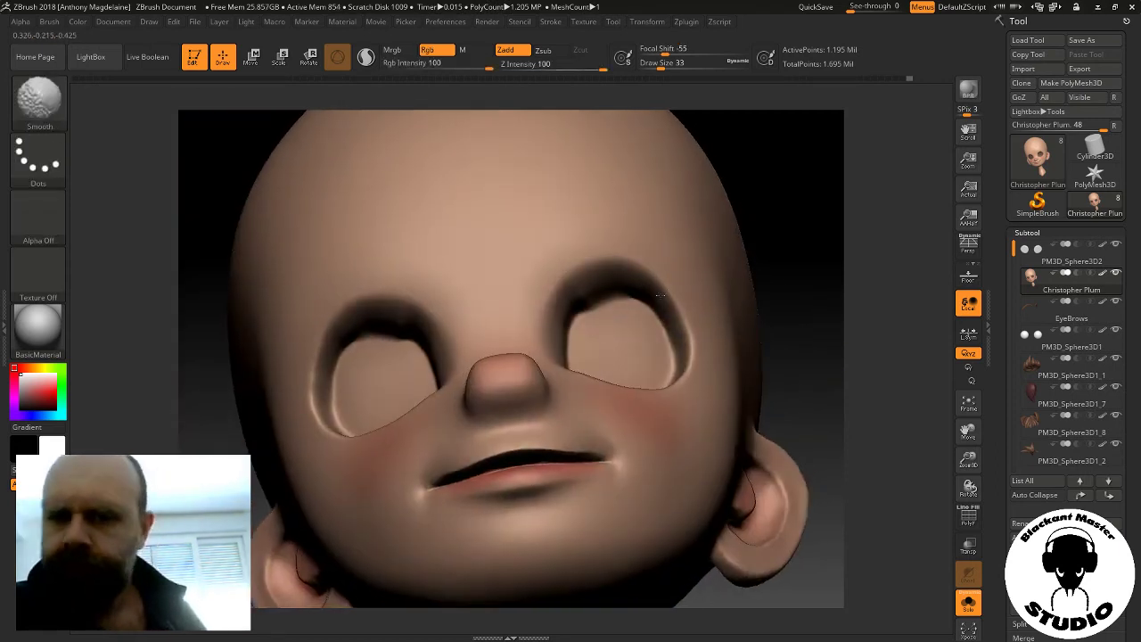
{"action": "key", "text": "shift"}
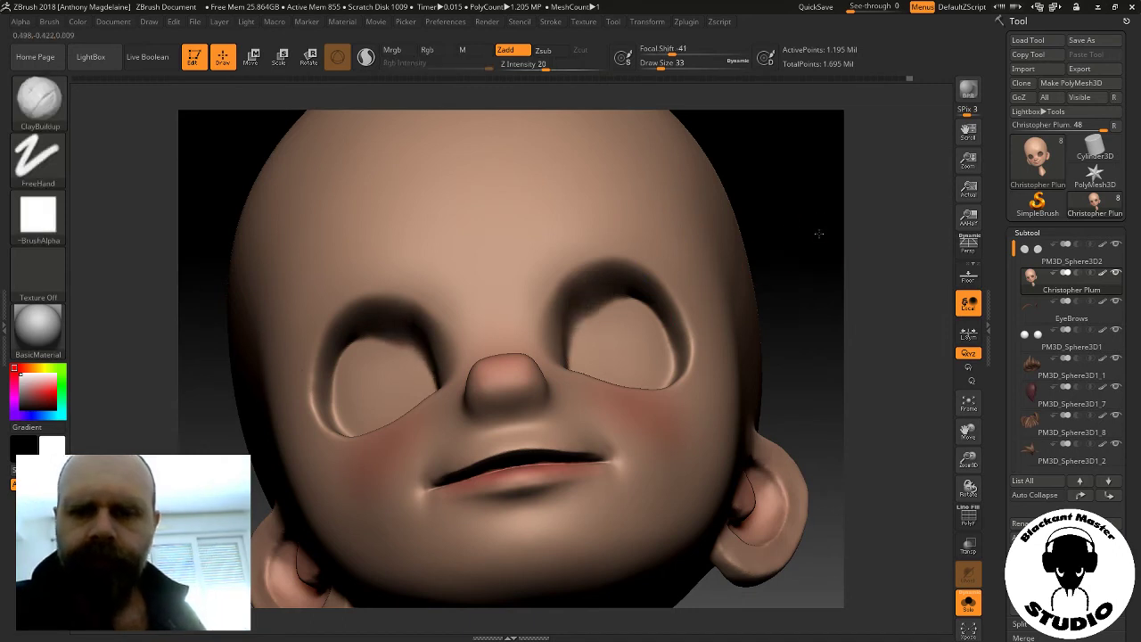
Smooth the under-eye crease from below, then turn Solo off to show all subtools
{"action": "left_click_drag", "start_coordinate": [819, 233], "coordinate": [535, 312]}
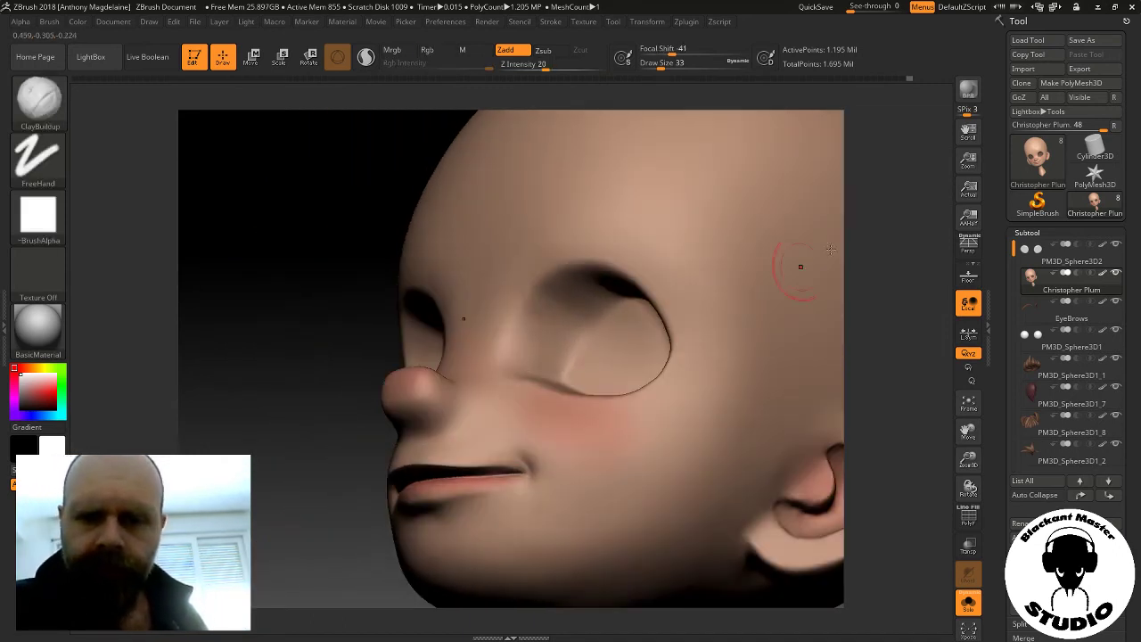
{"action": "left_click_drag", "start_coordinate": [798, 262], "coordinate": [588, 398]}
{"action": "left_click_drag", "start_coordinate": [574, 358], "coordinate": [612, 405], "text": "shift"}
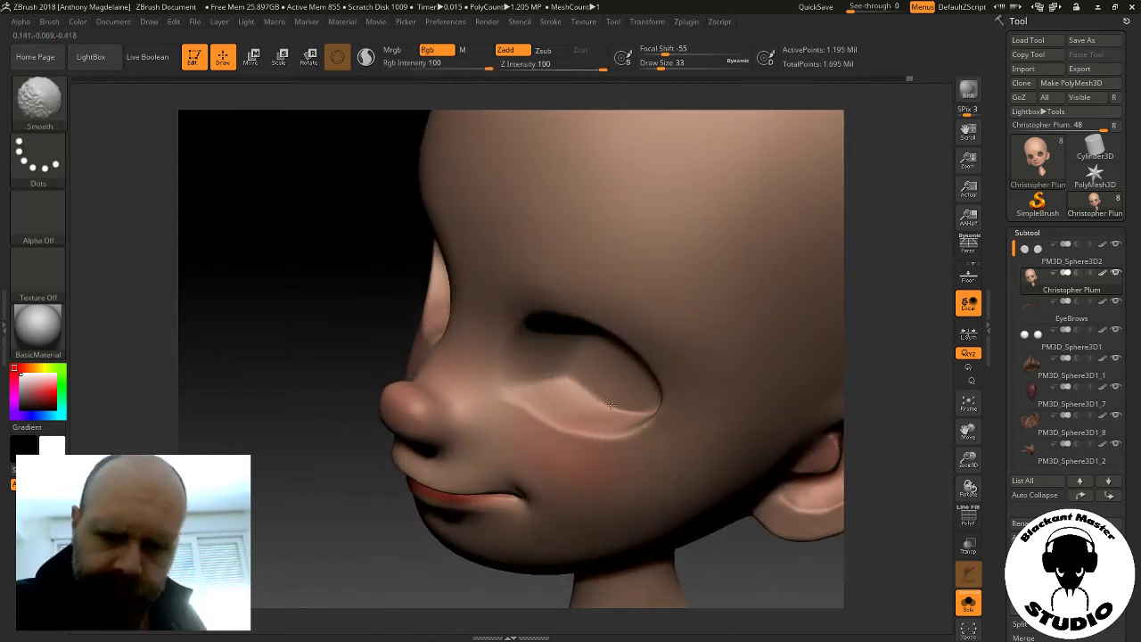
{"action": "left_click_drag", "start_coordinate": [530, 401], "coordinate": [586, 433], "text": "shift"}
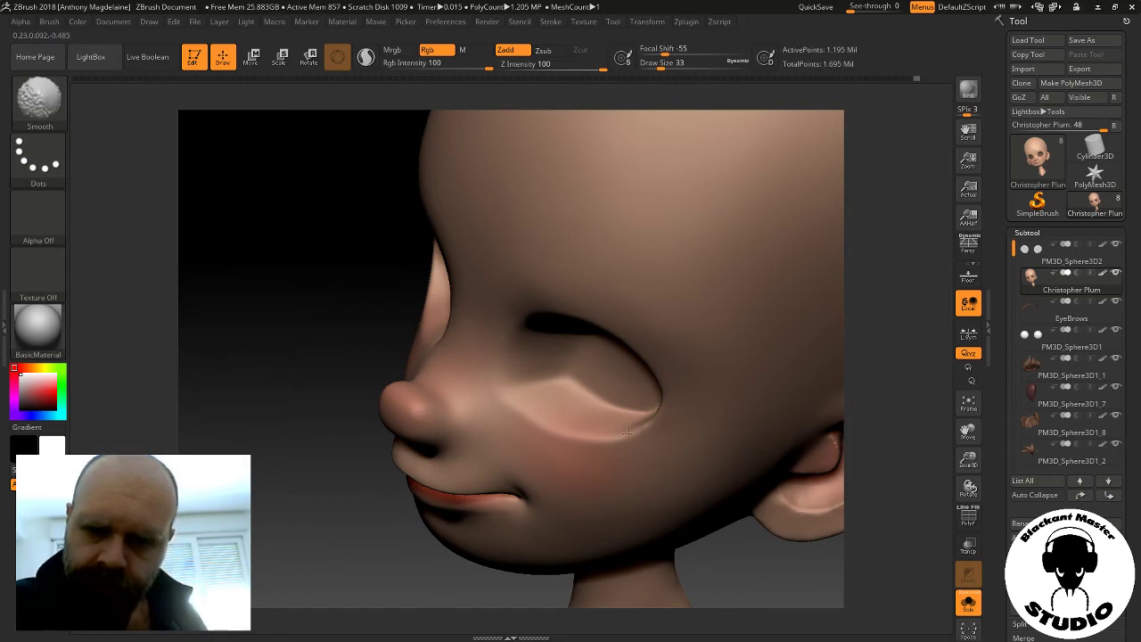
{"action": "key", "text": "shift"}
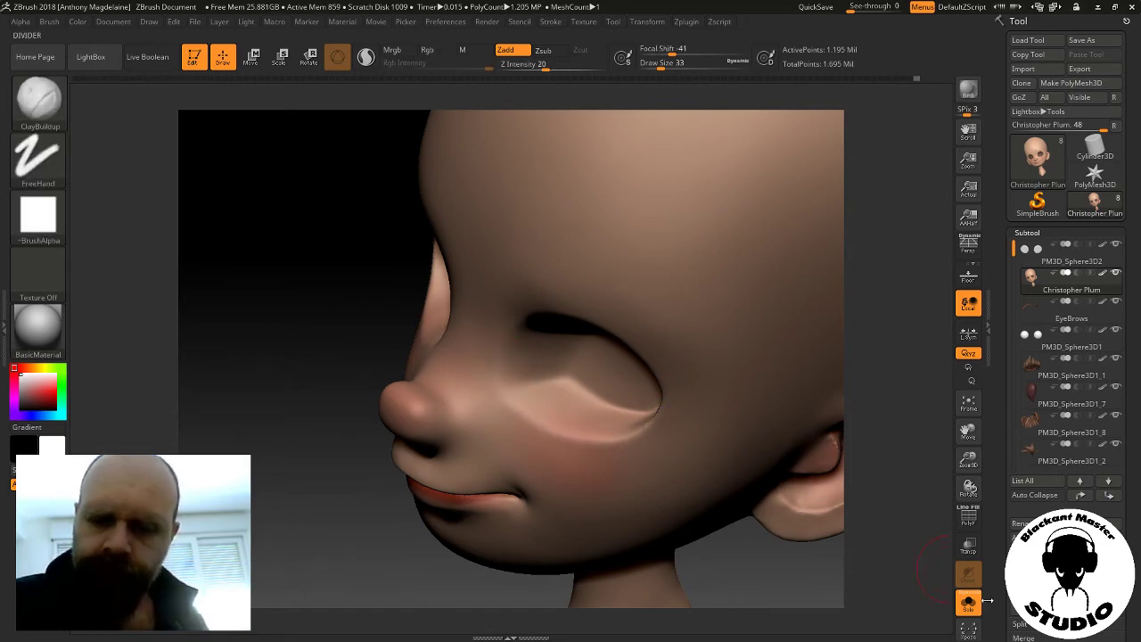
{"action": "left_click", "coordinate": [979, 602]}
{"action": "mouse_move", "coordinate": [740, 526]}
{"action": "left_mouse_down"}
{"action": "mouse_move", "coordinate": [806, 518]}
{"action": "mouse_move", "coordinate": [806, 372]}
{"action": "left_mouse_up"}
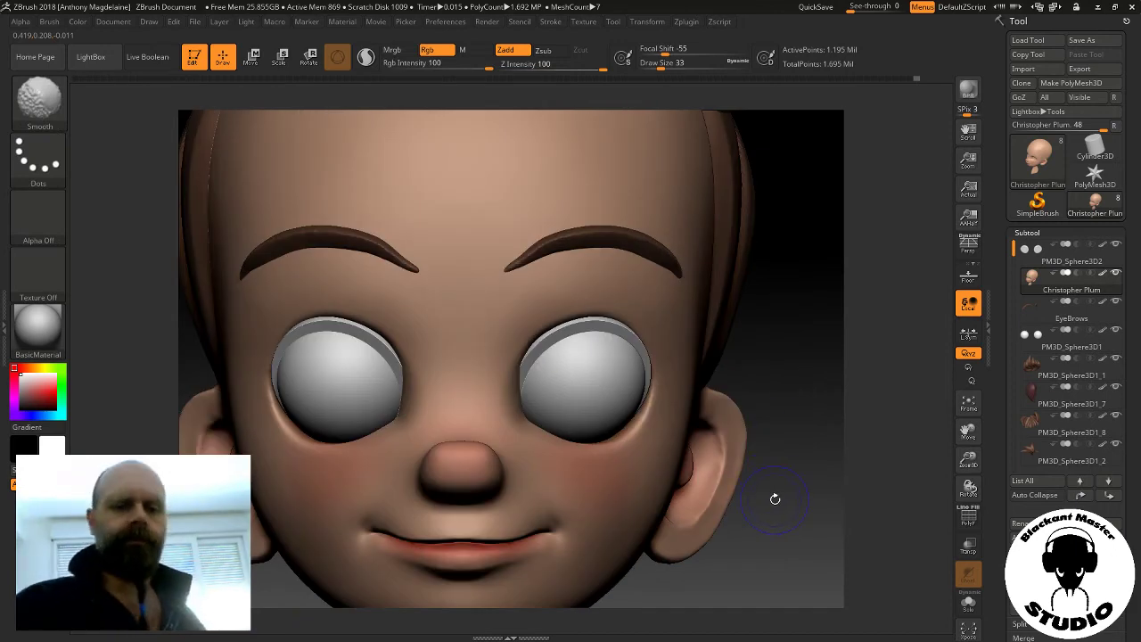
Fill PM3D_Sphere3D2 with black via Color > FillObject, then press V to restore white
{"action": "mouse_move", "coordinate": [772, 496]}
{"action": "left_mouse_down"}
{"action": "mouse_move", "coordinate": [837, 403]}
{"action": "mouse_move", "coordinate": [841, 416]}
{"action": "left_mouse_up"}
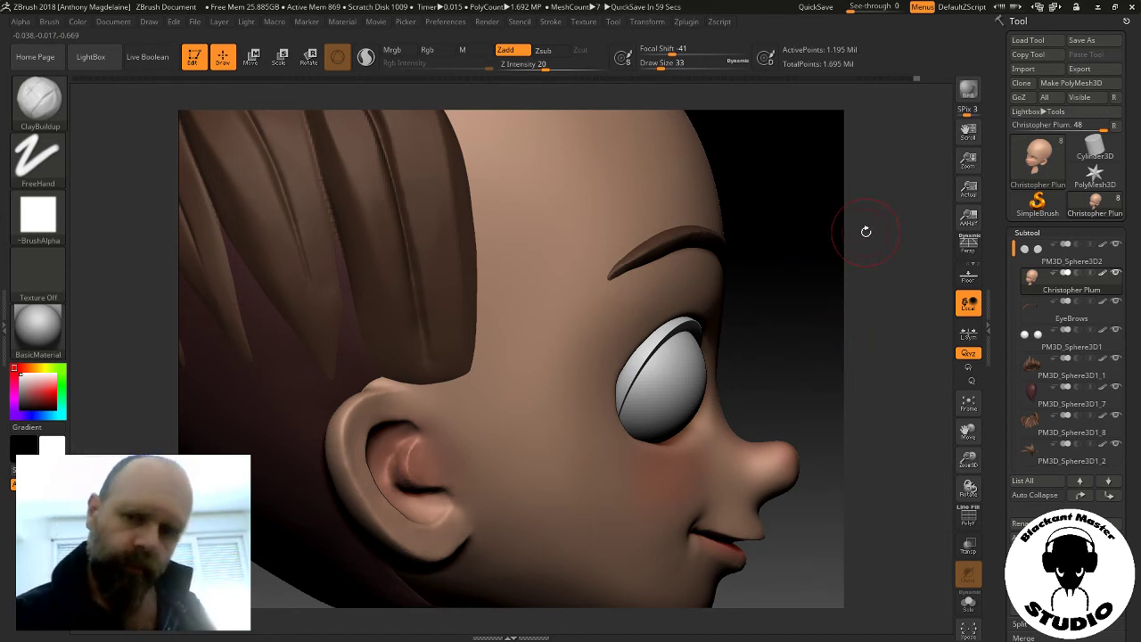
{"action": "key", "text": "Up"}
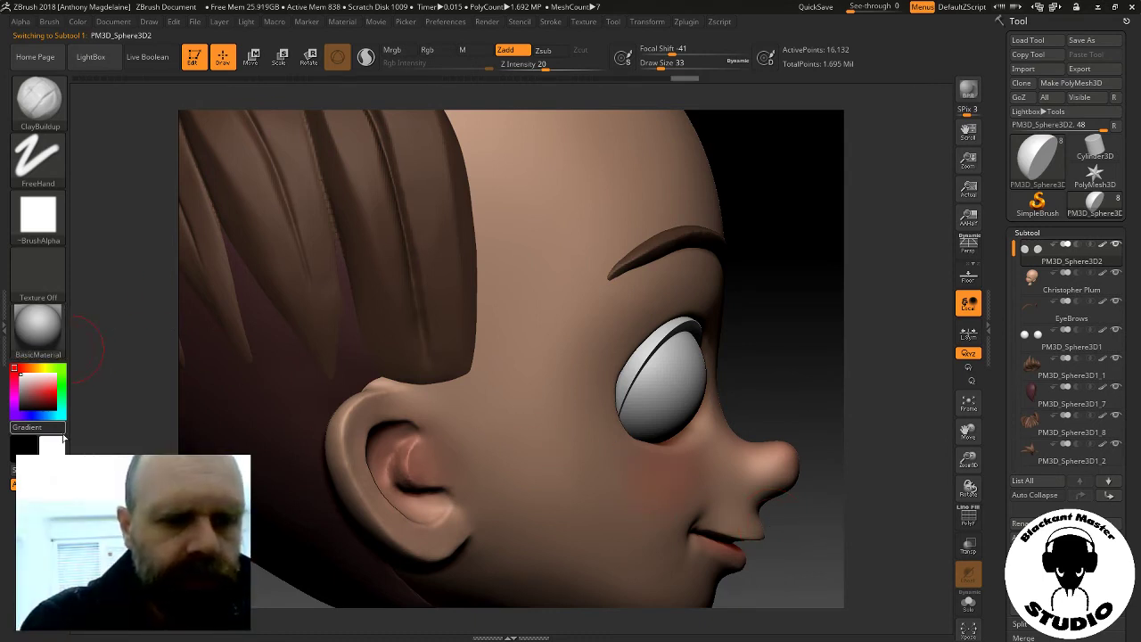
{"action": "left_click", "coordinate": [20, 401]}
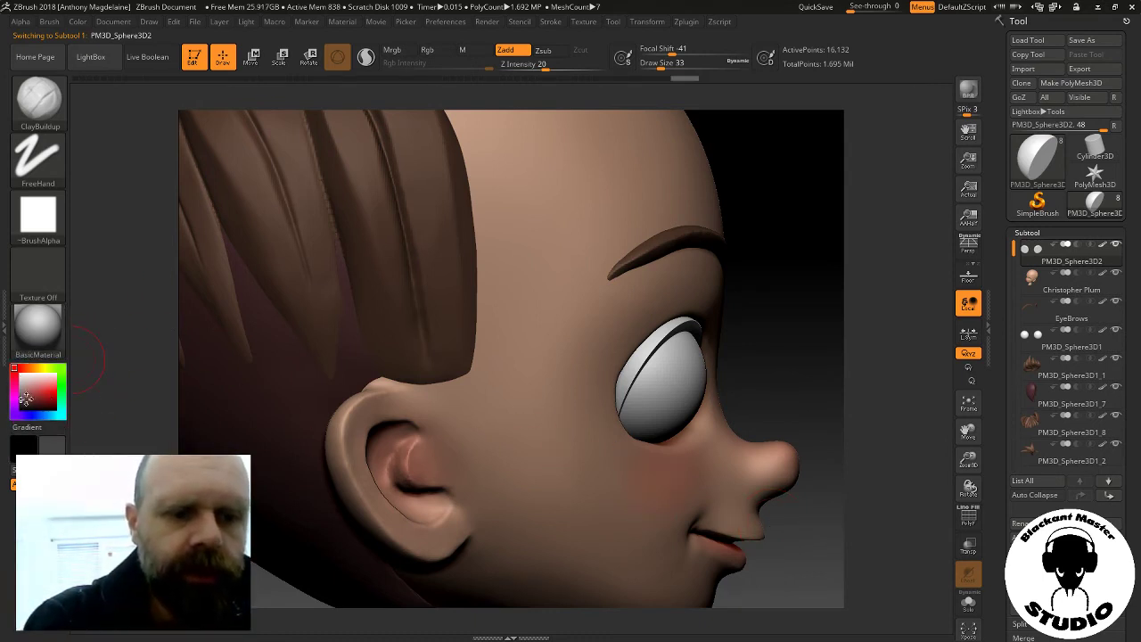
{"action": "left_click_drag", "start_coordinate": [25, 398], "coordinate": [22, 414]}
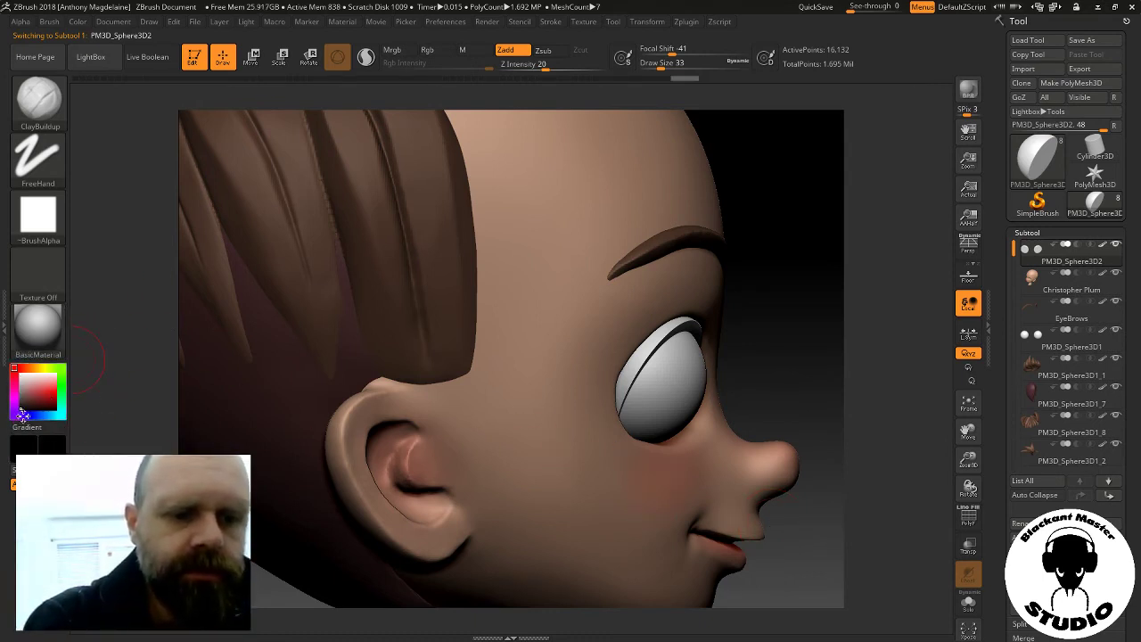
{"action": "left_click", "coordinate": [77, 23]}
{"action": "left_click", "coordinate": [143, 276]}
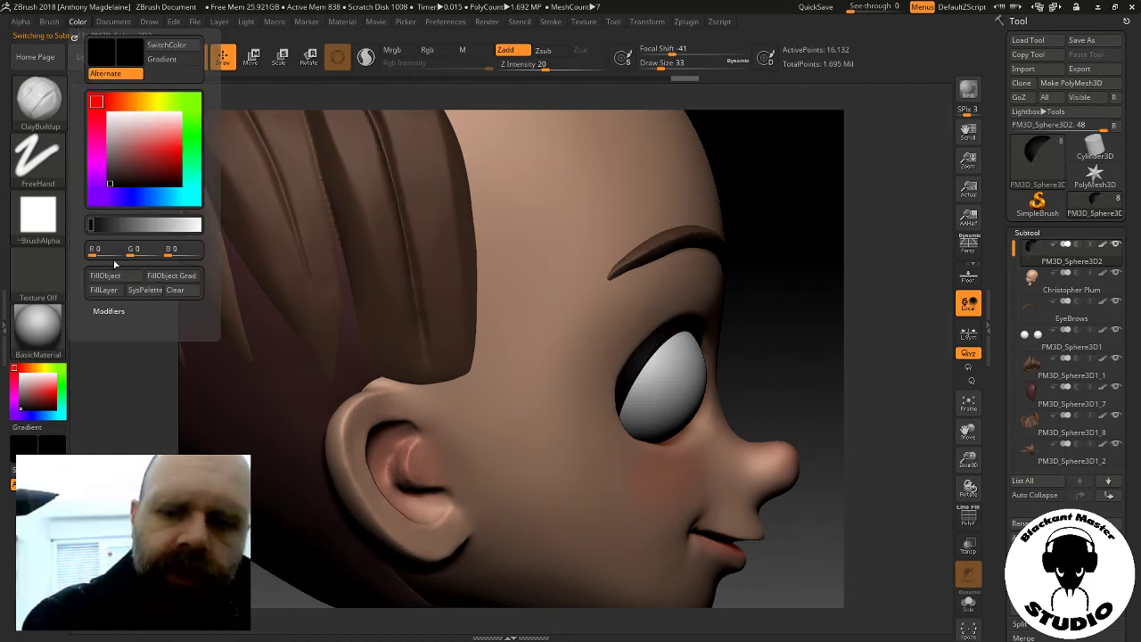
{"action": "key", "text": "v"}
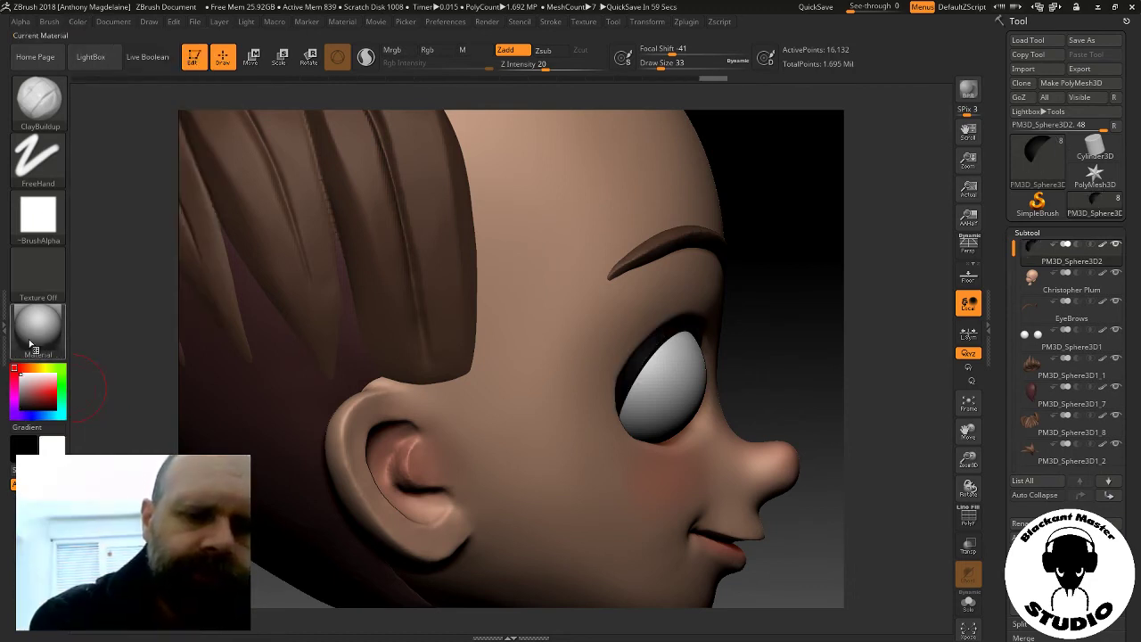
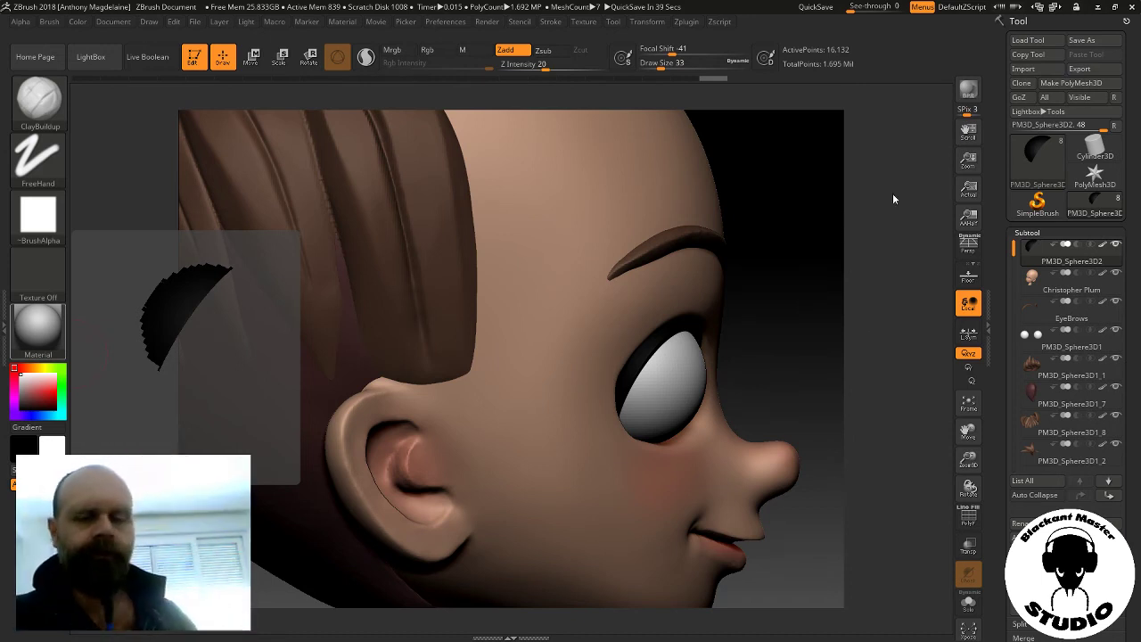
Orbit the cartoon boy's head around to a frontal view
{"action": "mouse_move", "coordinate": [850, 339]}
{"action": "left_mouse_down", "text": "shift"}
{"action": "mouse_move", "coordinate": [779, 355]}
{"action": "mouse_move", "coordinate": [743, 338]}
{"action": "mouse_move", "coordinate": [827, 341]}
{"action": "mouse_move", "coordinate": [835, 331]}
{"action": "mouse_move", "coordinate": [780, 351]}
{"action": "mouse_move", "coordinate": [775, 413]}
{"action": "left_mouse_up", "text": "shift"}
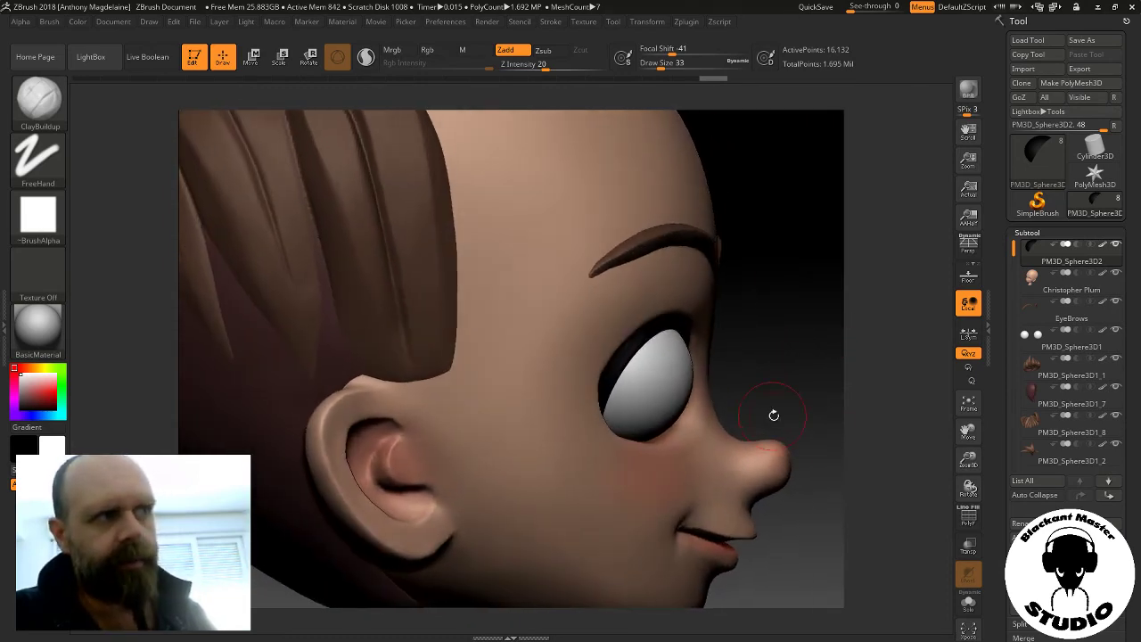
{"action": "mouse_move", "coordinate": [741, 350]}
{"action": "left_mouse_down"}
{"action": "mouse_move", "coordinate": [769, 342]}
{"action": "mouse_move", "coordinate": [739, 353]}
{"action": "left_mouse_up"}
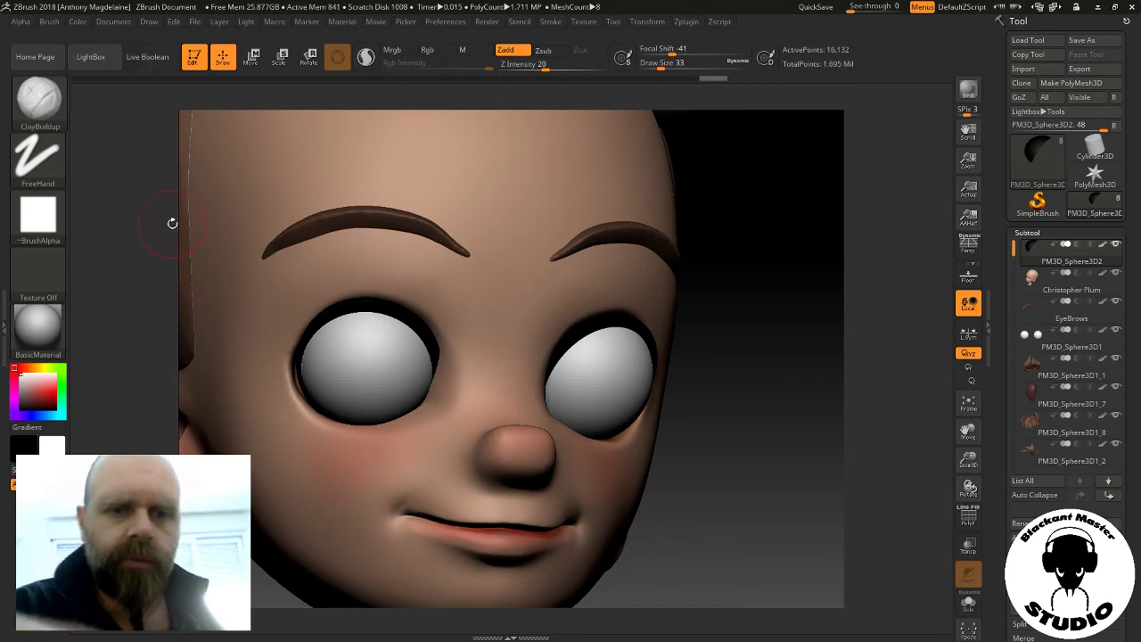
Activate the head subtool and build up ClayBuildup strokes around both eye sockets and upper cheeks
{"action": "left_click", "coordinate": [1034, 282]}
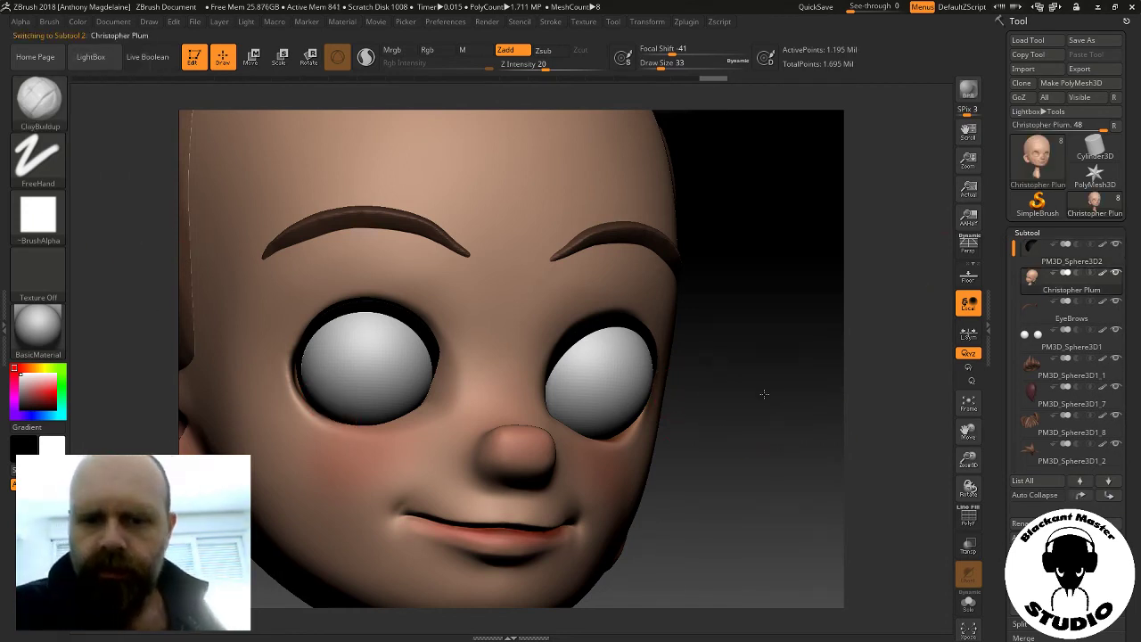
{"action": "mouse_move", "coordinate": [764, 395]}
{"action": "left_mouse_down"}
{"action": "mouse_move", "coordinate": [733, 380]}
{"action": "mouse_move", "coordinate": [535, 401]}
{"action": "left_mouse_up"}
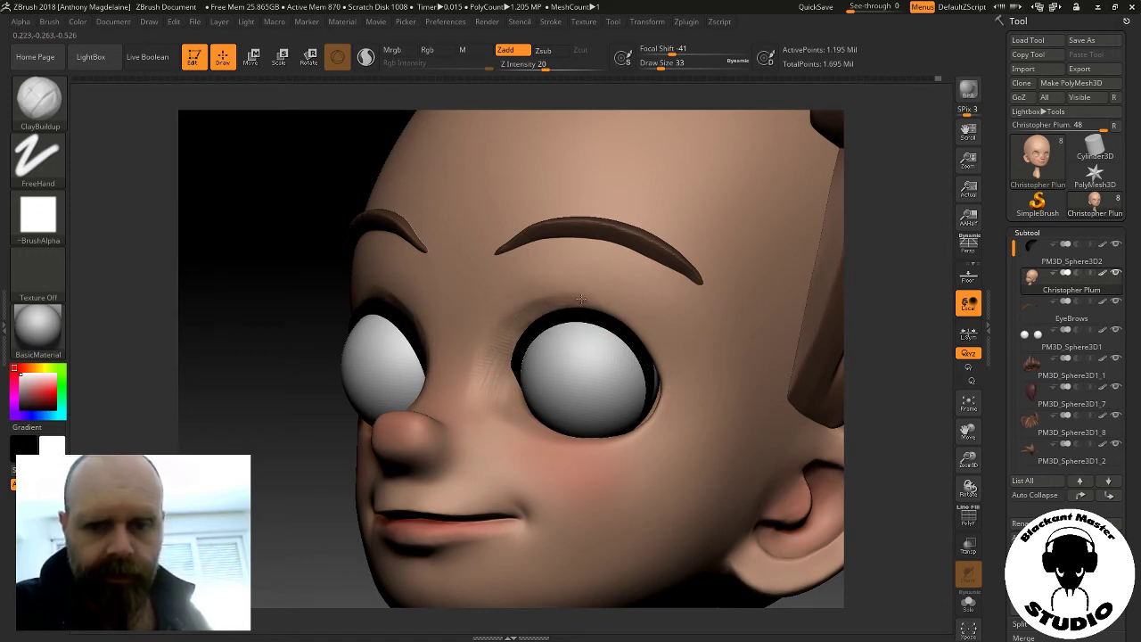
{"action": "left_click_drag", "start_coordinate": [866, 312], "coordinate": [914, 301]}
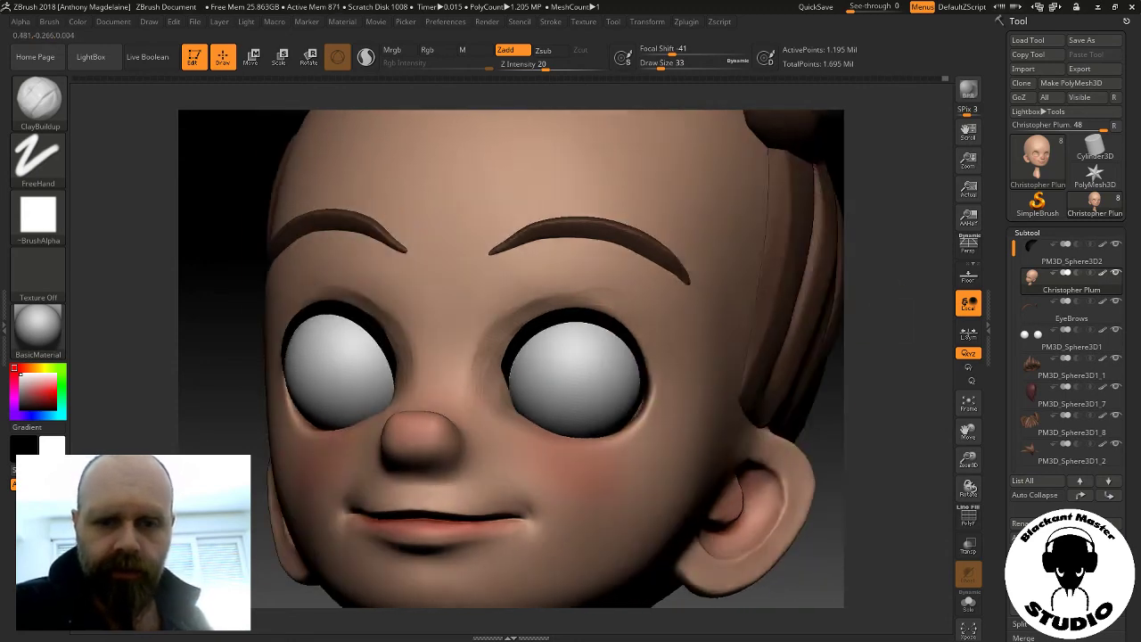
{"action": "left_click_drag", "start_coordinate": [730, 381], "coordinate": [684, 339]}
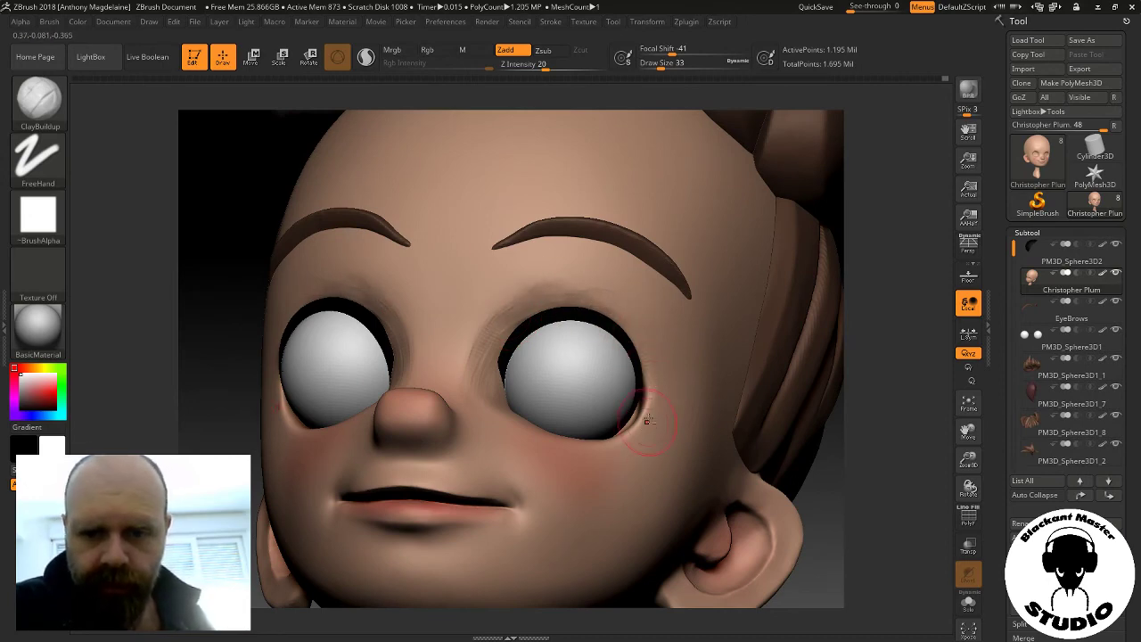
{"action": "left_click_drag", "start_coordinate": [860, 404], "coordinate": [656, 464]}
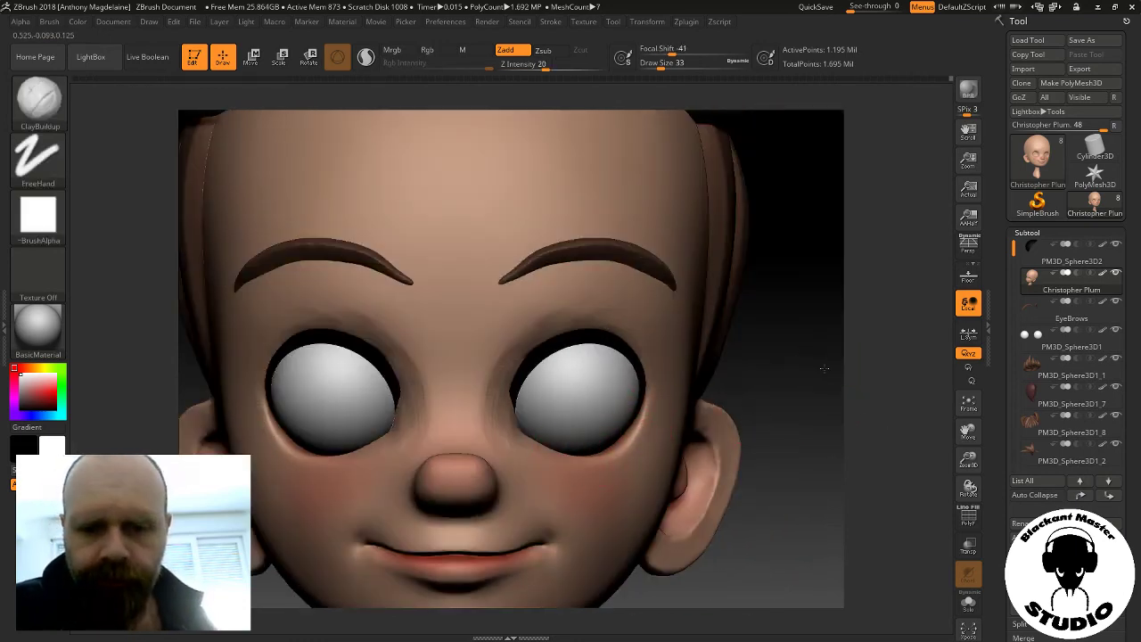
{"action": "mouse_move", "coordinate": [823, 368]}
{"action": "left_mouse_down"}
{"action": "mouse_move", "coordinate": [844, 368]}
{"action": "mouse_move", "coordinate": [871, 284]}
{"action": "mouse_move", "coordinate": [860, 401]}
{"action": "left_mouse_up"}
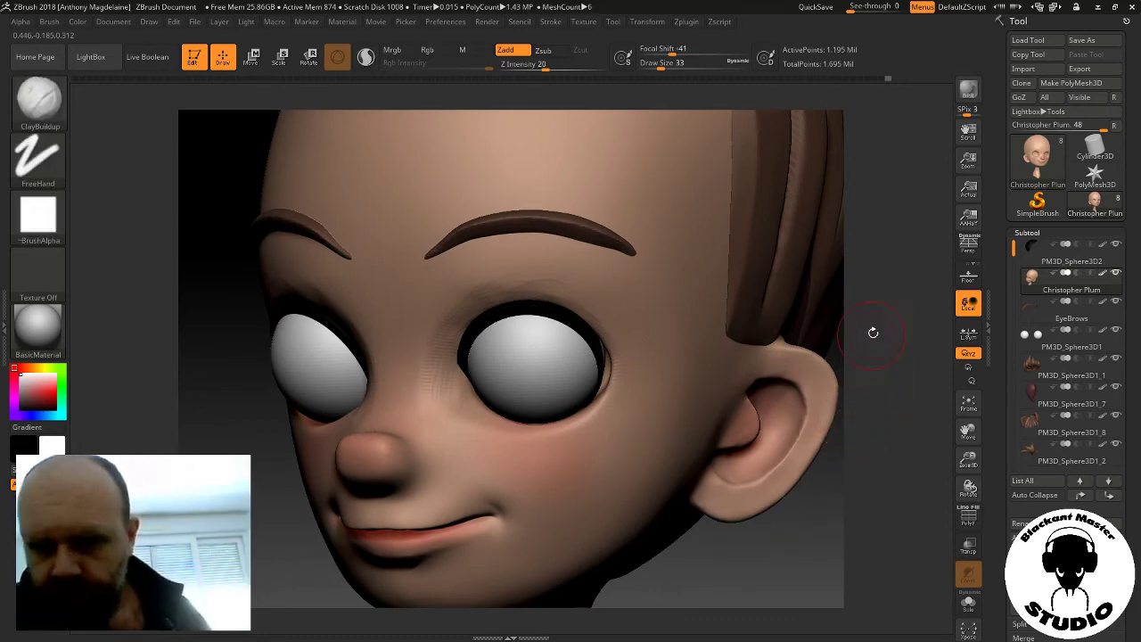
{"action": "left_click_drag", "start_coordinate": [873, 332], "coordinate": [436, 395]}
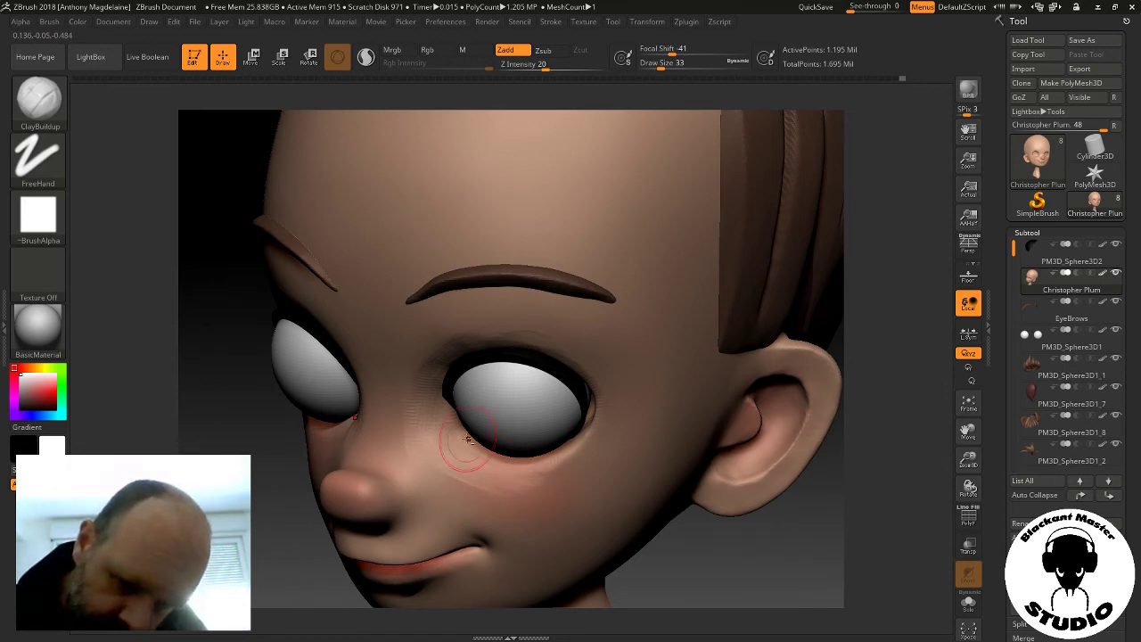
{"action": "mouse_move", "coordinate": [739, 547]}
{"action": "left_mouse_down"}
{"action": "mouse_move", "coordinate": [829, 544]}
{"action": "mouse_move", "coordinate": [668, 505]}
{"action": "left_mouse_up"}
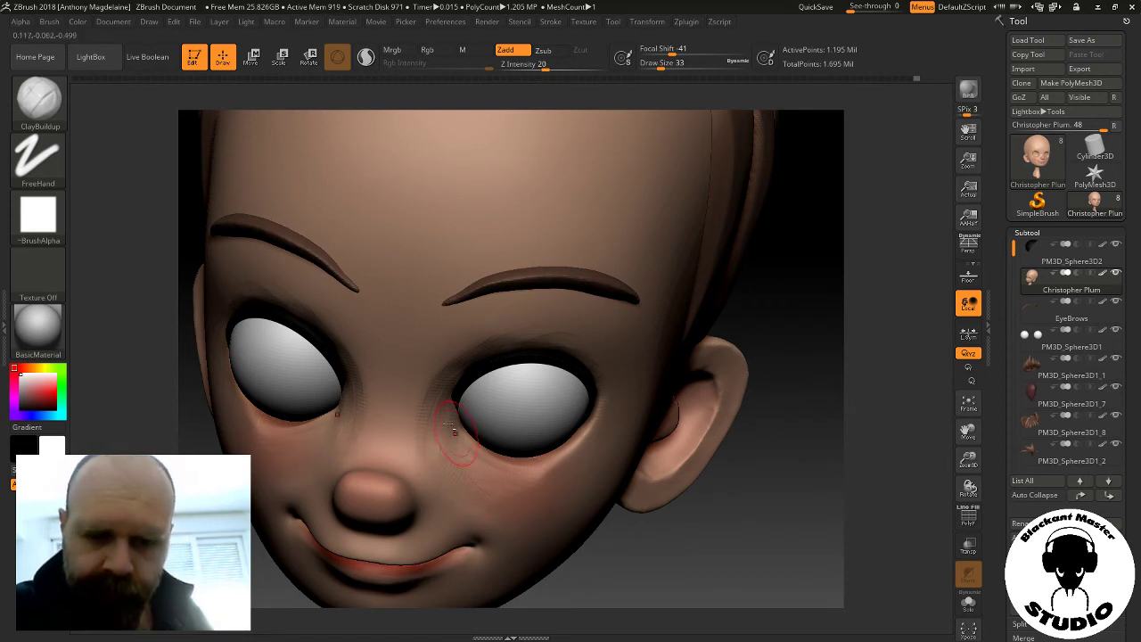
{"action": "left_click_drag", "start_coordinate": [559, 517], "coordinate": [504, 488]}
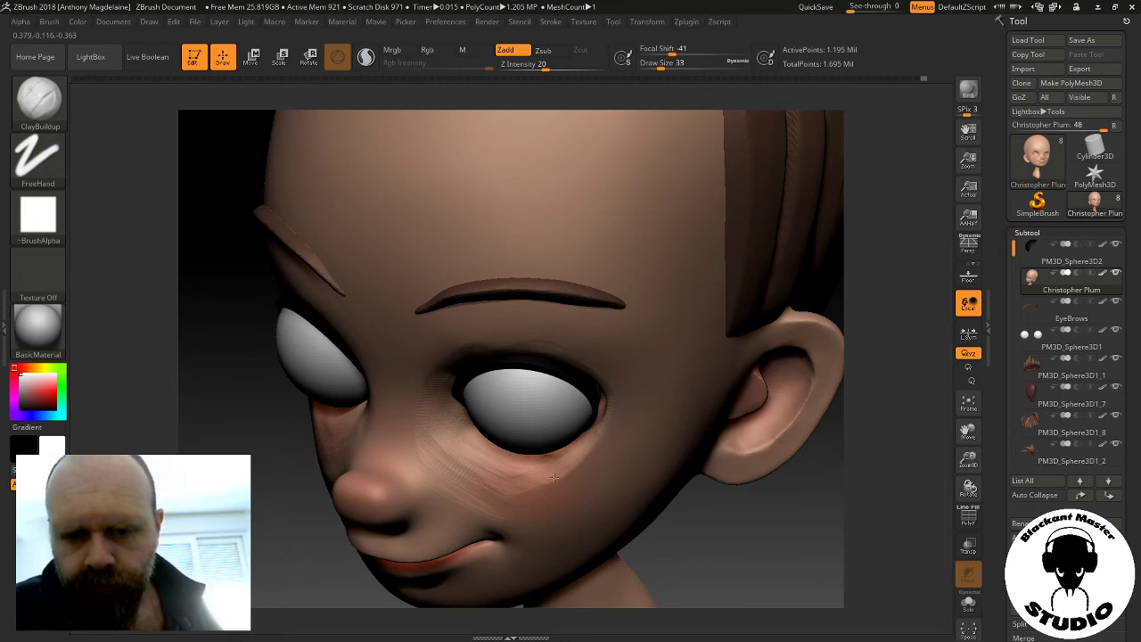
{"action": "mouse_move", "coordinate": [694, 469]}
{"action": "left_mouse_down"}
{"action": "mouse_move", "coordinate": [673, 458]}
{"action": "mouse_move", "coordinate": [615, 465]}
{"action": "left_mouse_up"}
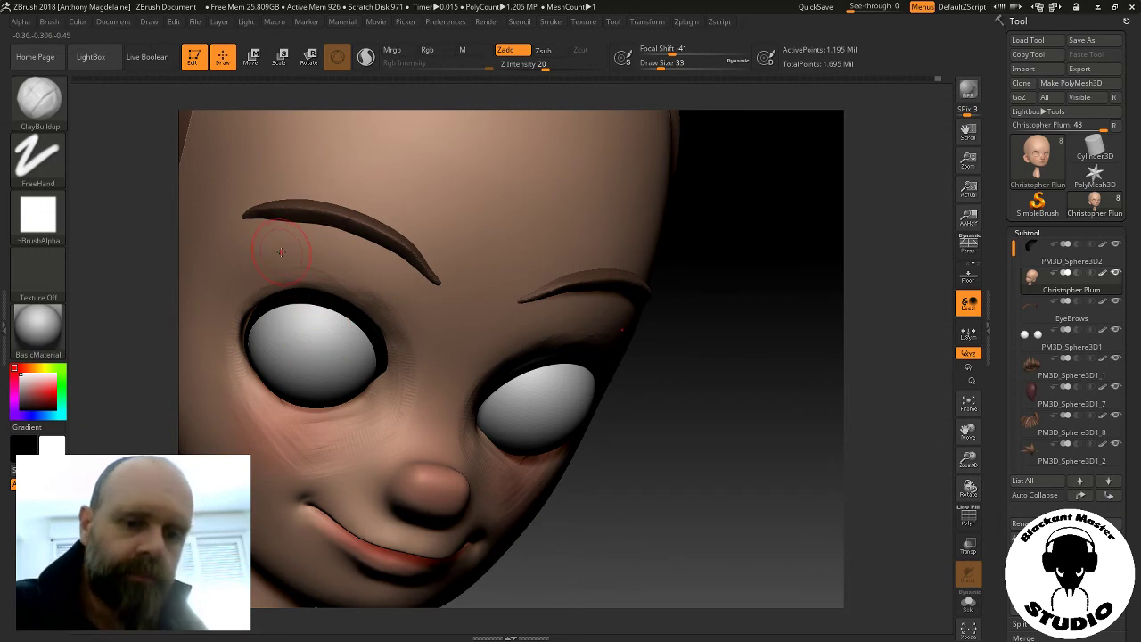
Shift-smooth the rough clay around the eyes into softer lid forms
{"action": "key", "text": "shift"}
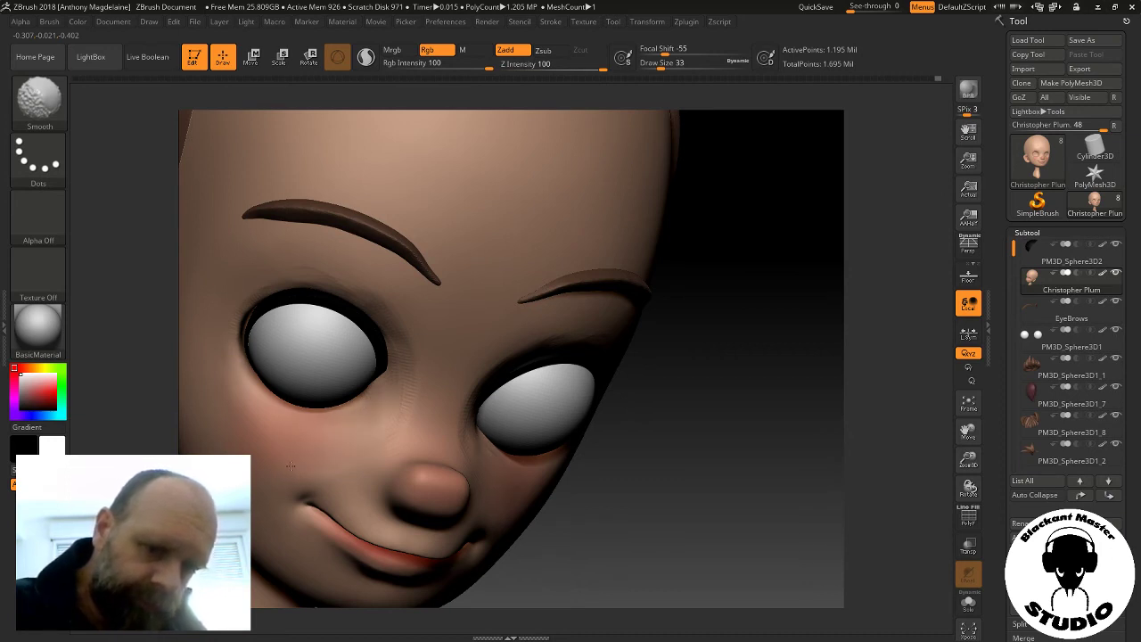
{"action": "left_click_drag", "start_coordinate": [657, 484], "coordinate": [457, 452]}
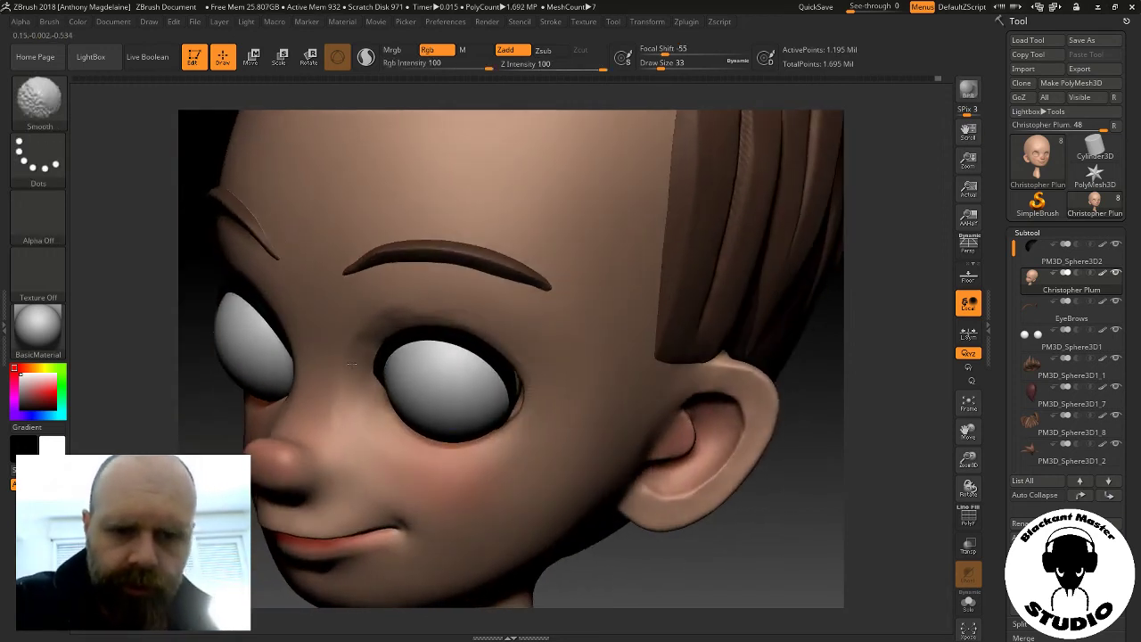
{"action": "left_click_drag", "start_coordinate": [379, 331], "coordinate": [392, 326], "text": "shift"}
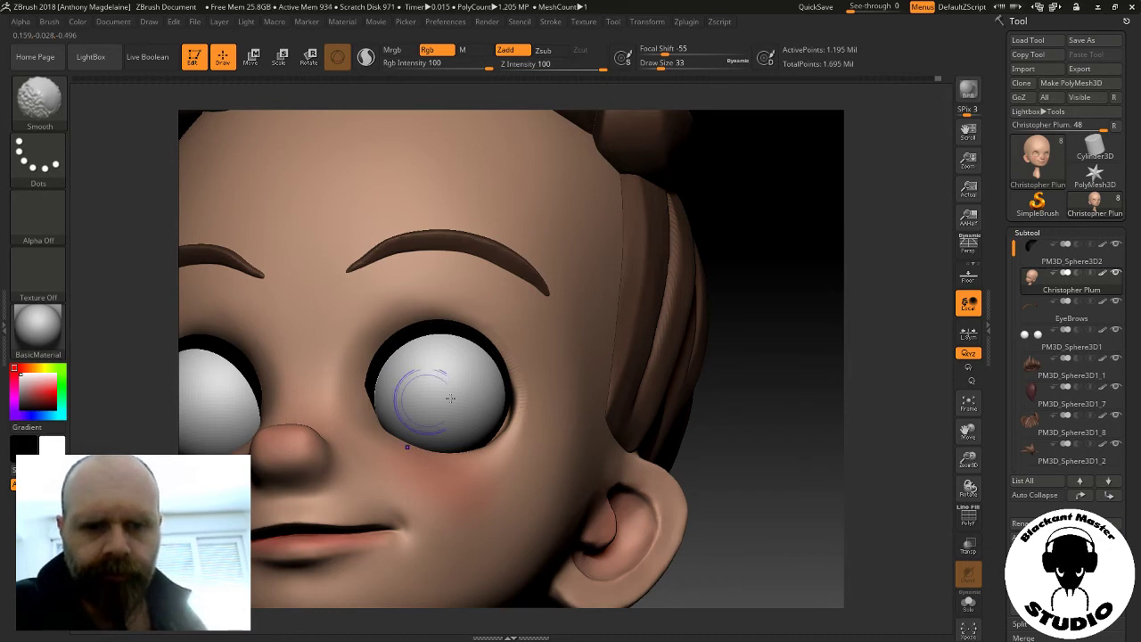
{"action": "left_click_drag", "start_coordinate": [758, 419], "coordinate": [764, 397]}
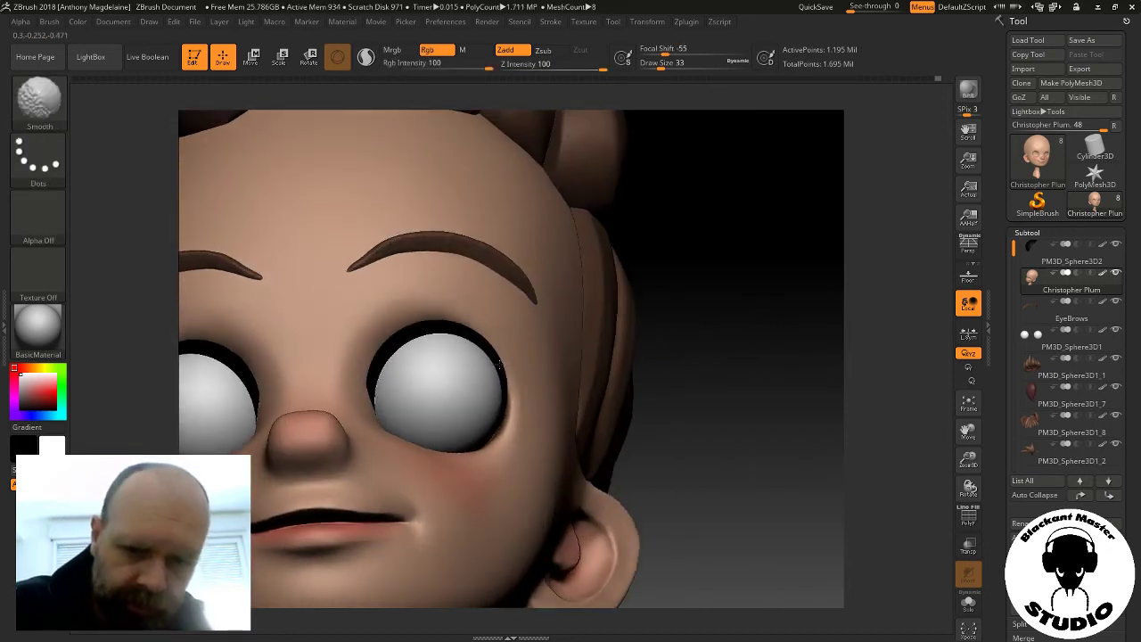
{"action": "mouse_move", "coordinate": [772, 330]}
{"action": "left_mouse_down"}
{"action": "mouse_move", "coordinate": [732, 381]}
{"action": "mouse_move", "coordinate": [935, 323]}
{"action": "left_mouse_up"}
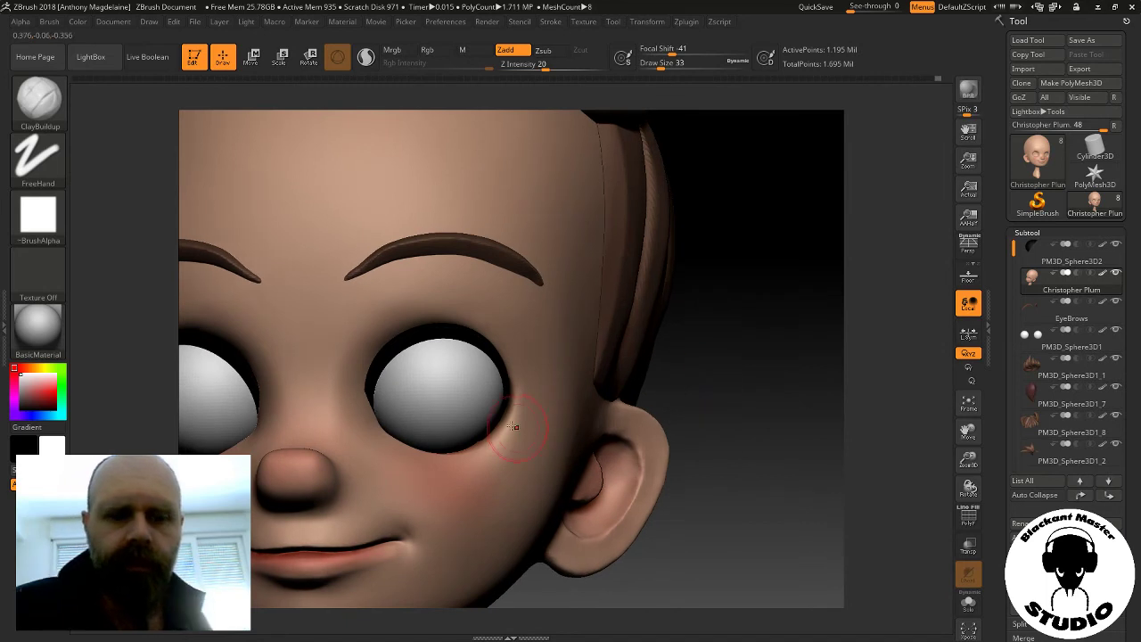
Check the bare head in Solo, then restore the eyes, brows and hair and bring up the brush library
{"action": "left_click", "coordinate": [968, 603]}
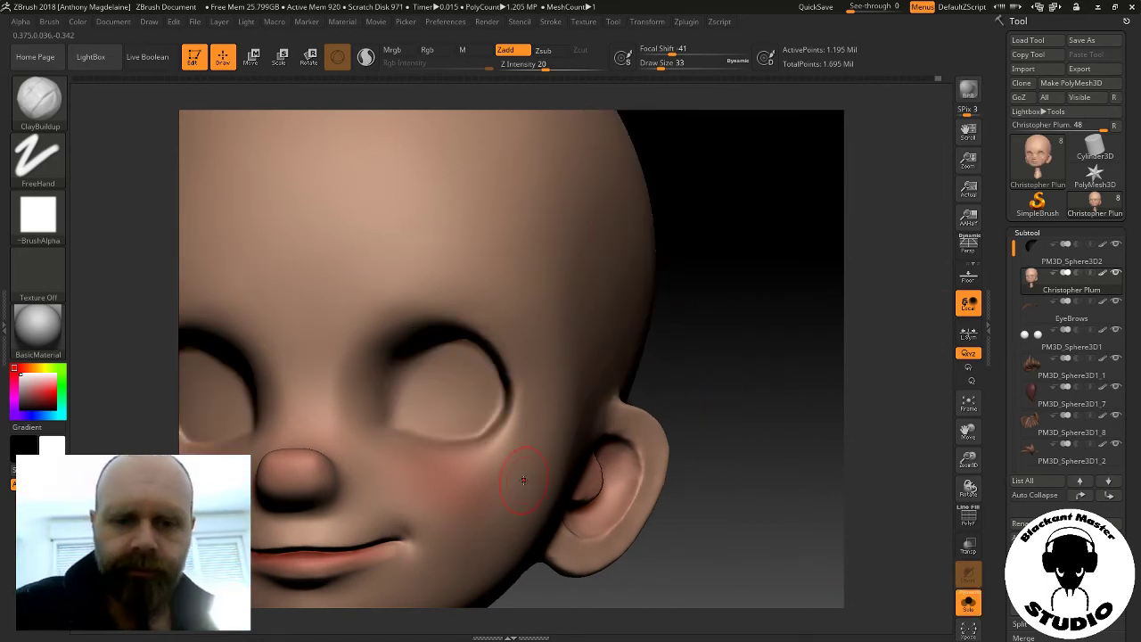
{"action": "left_click_drag", "start_coordinate": [437, 352], "coordinate": [522, 388]}
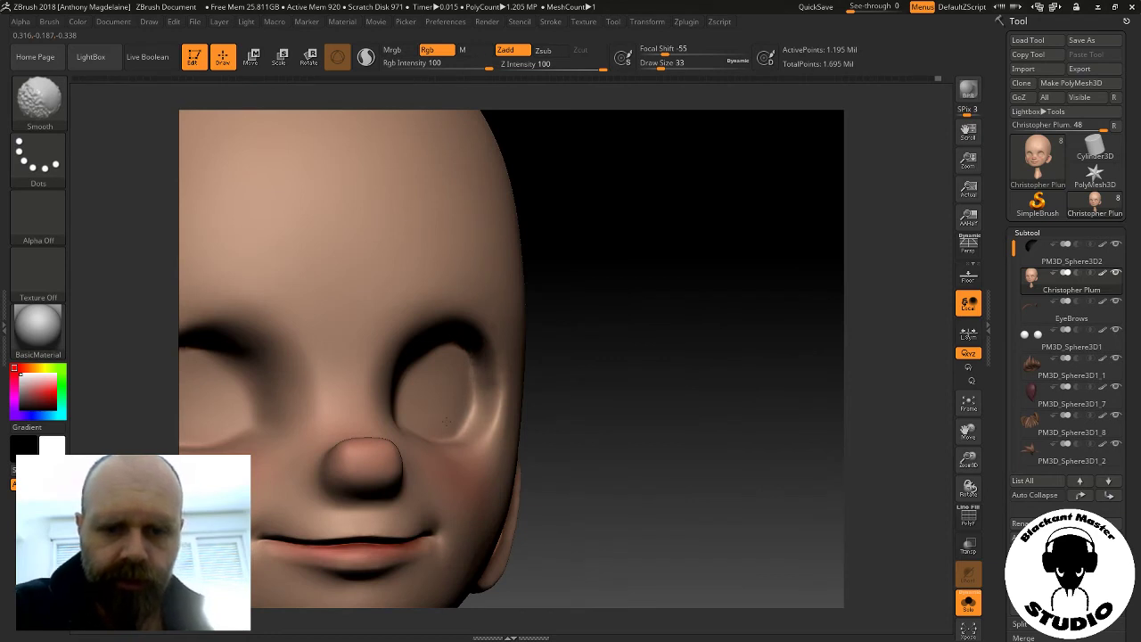
{"action": "left_click_drag", "start_coordinate": [446, 420], "coordinate": [370, 430]}
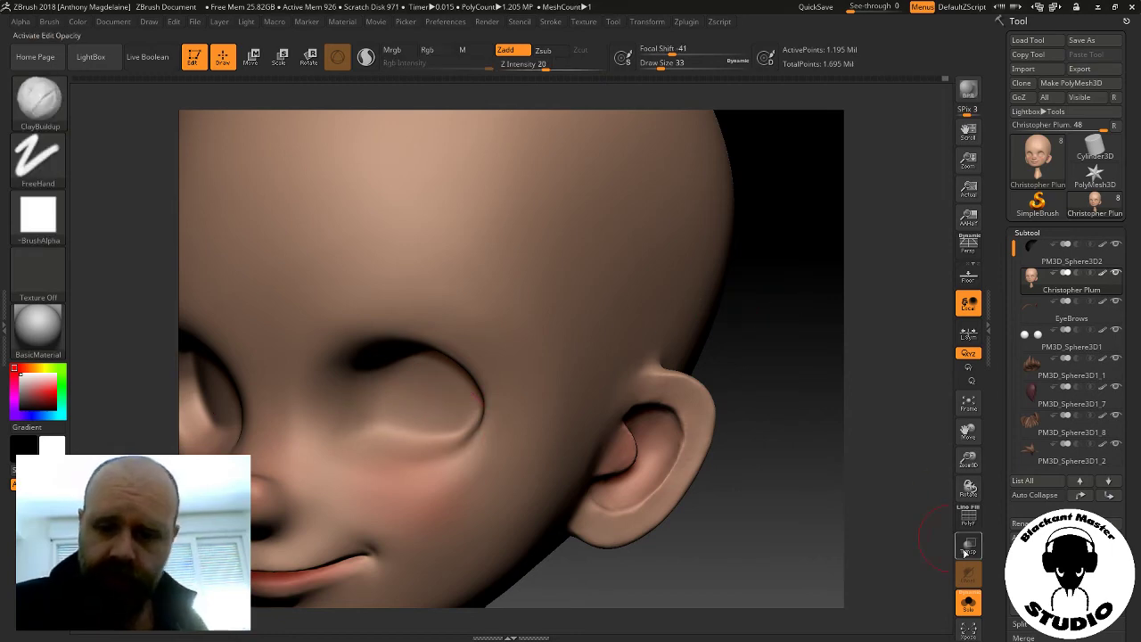
{"action": "left_click", "coordinate": [968, 603]}
{"action": "left_click_drag", "start_coordinate": [800, 518], "coordinate": [740, 521]}
{"action": "left_click_drag", "start_coordinate": [829, 571], "coordinate": [787, 573]}
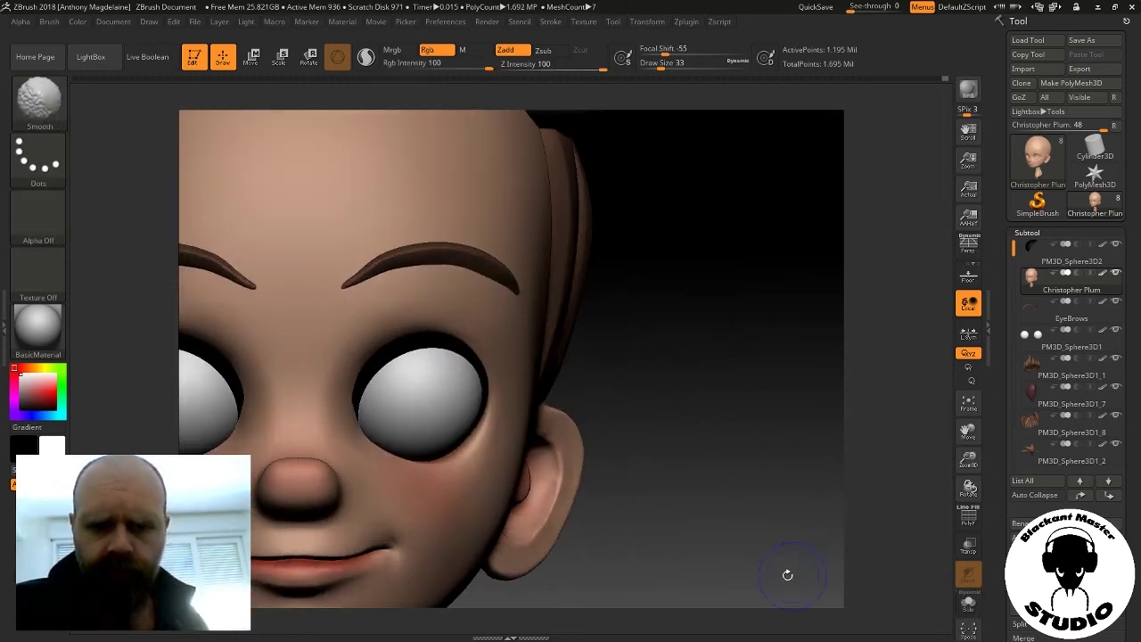
{"action": "left_click", "coordinate": [49, 109]}
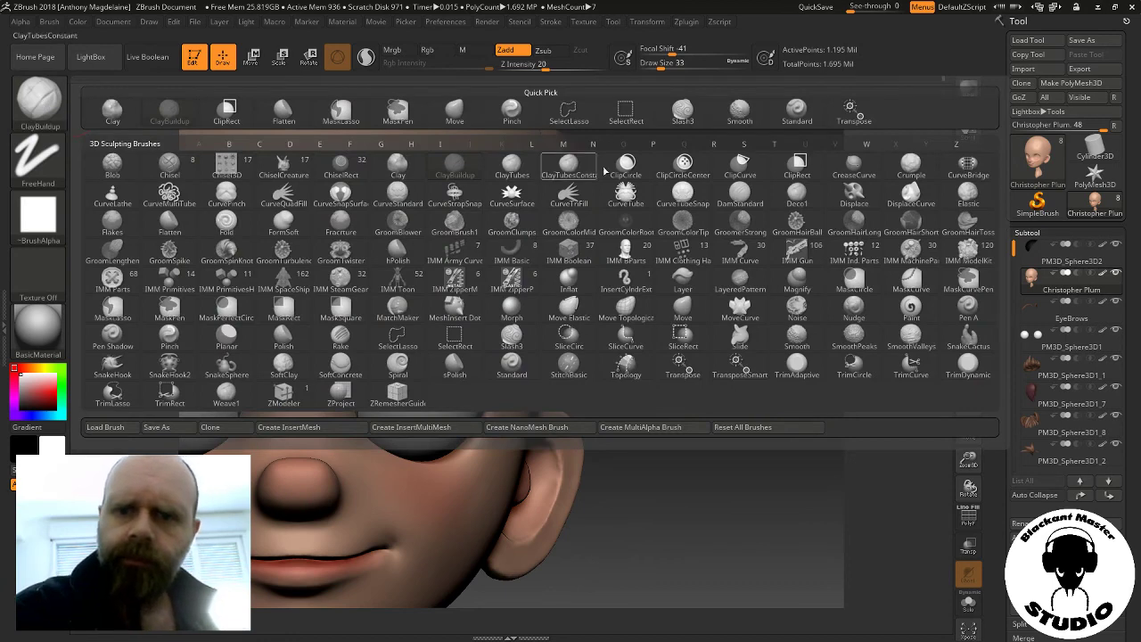
Pick the shape-pulling brush at draw size 54 and reshape the head around the ear
{"action": "left_click", "coordinate": [745, 106]}
{"action": "type", "text": "s"}
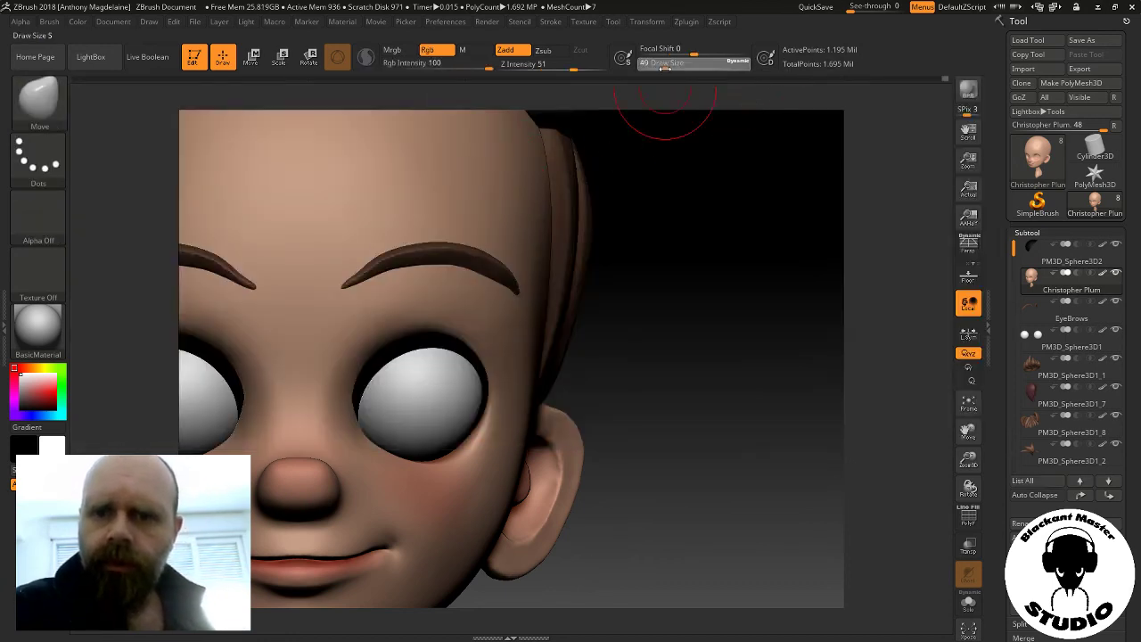
{"action": "type", "text": "54"}
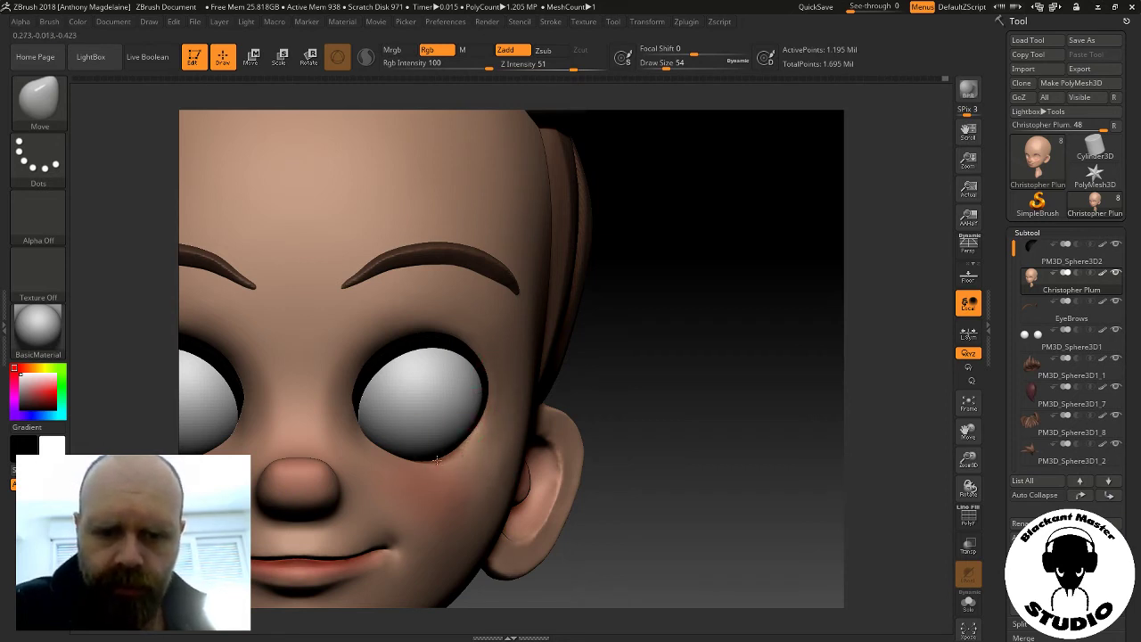
{"action": "right_click_drag", "start_coordinate": [424, 460], "coordinate": [429, 469]}
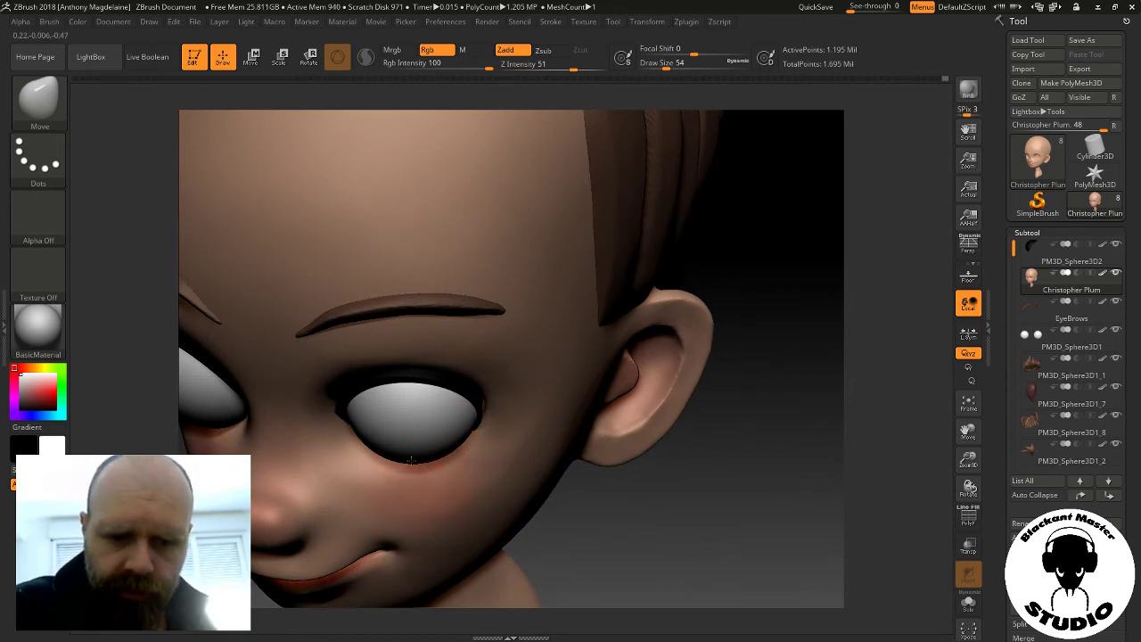
{"action": "mouse_move", "coordinate": [406, 441]}
{"action": "right_mouse_down"}
{"action": "mouse_move", "coordinate": [592, 555]}
{"action": "mouse_move", "coordinate": [570, 535]}
{"action": "right_mouse_up"}
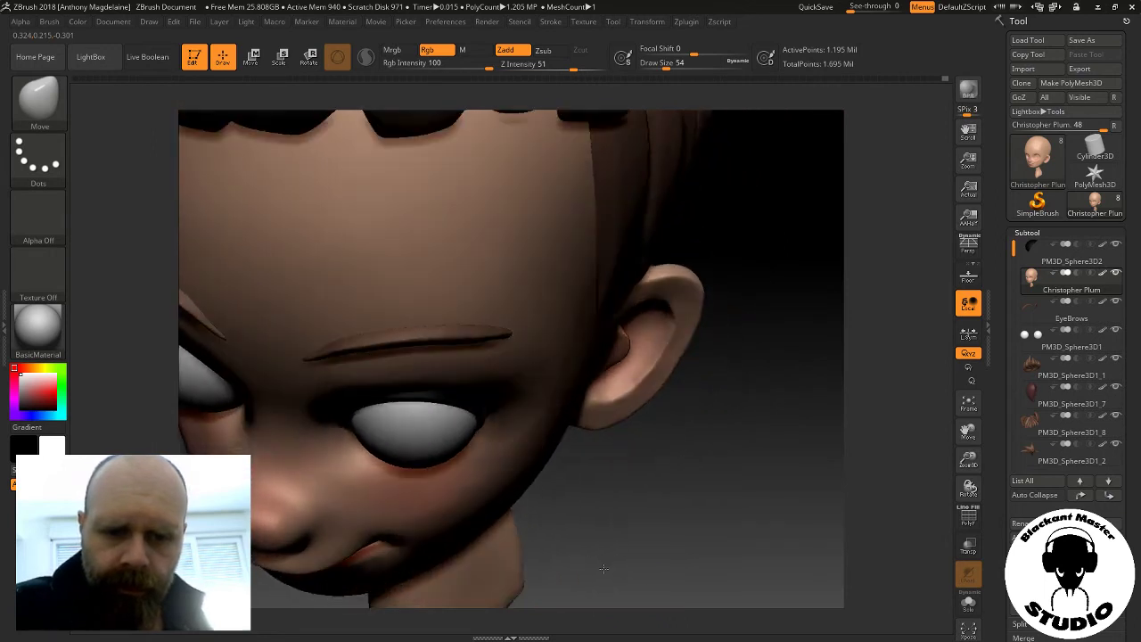
{"action": "left_click_drag", "start_coordinate": [655, 63], "coordinate": [673, 64]}
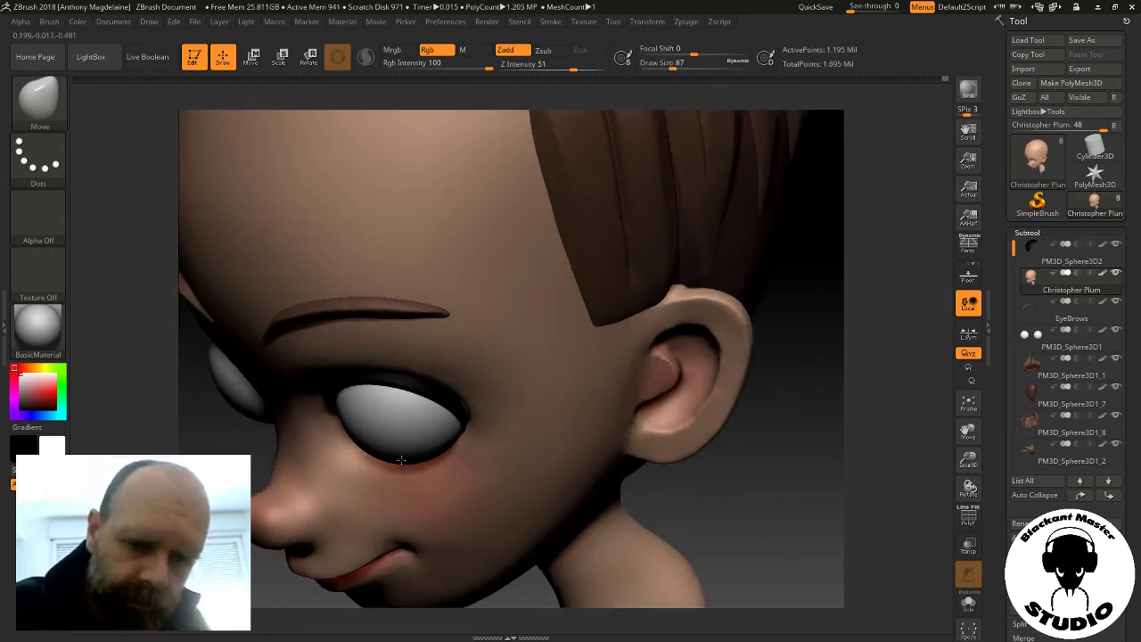
{"action": "left_click_drag", "start_coordinate": [810, 327], "coordinate": [790, 329]}
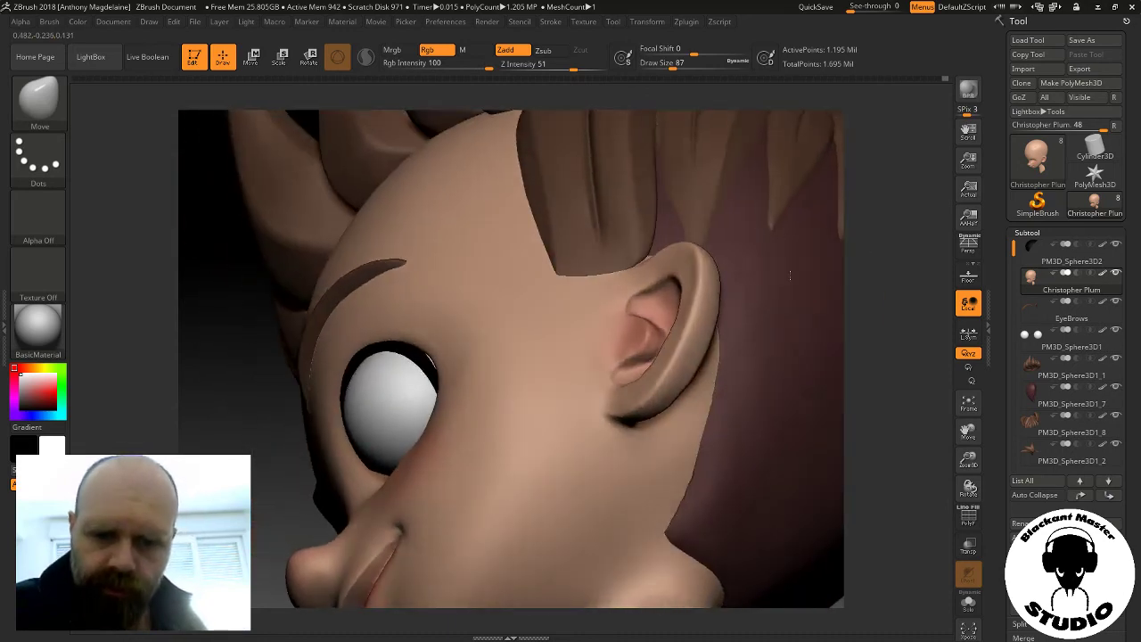
View the bare head alone in Solo from the front, then restore eyes, brows, hair and the brush library
{"action": "key", "text": "ctrl"}
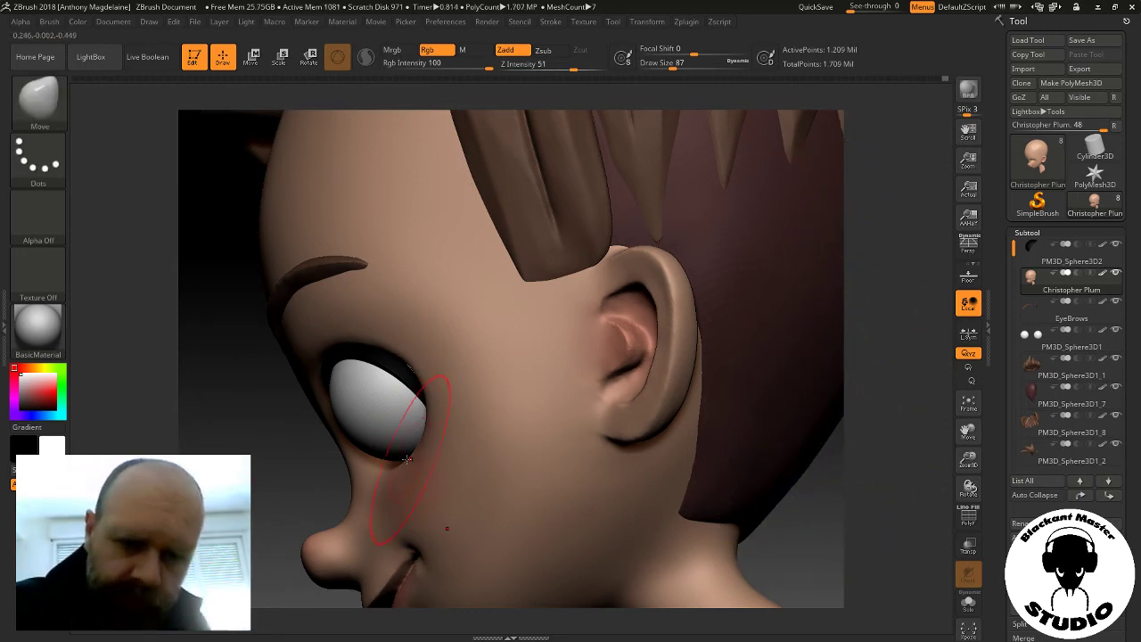
{"action": "right_click_drag", "start_coordinate": [410, 367], "coordinate": [408, 470]}
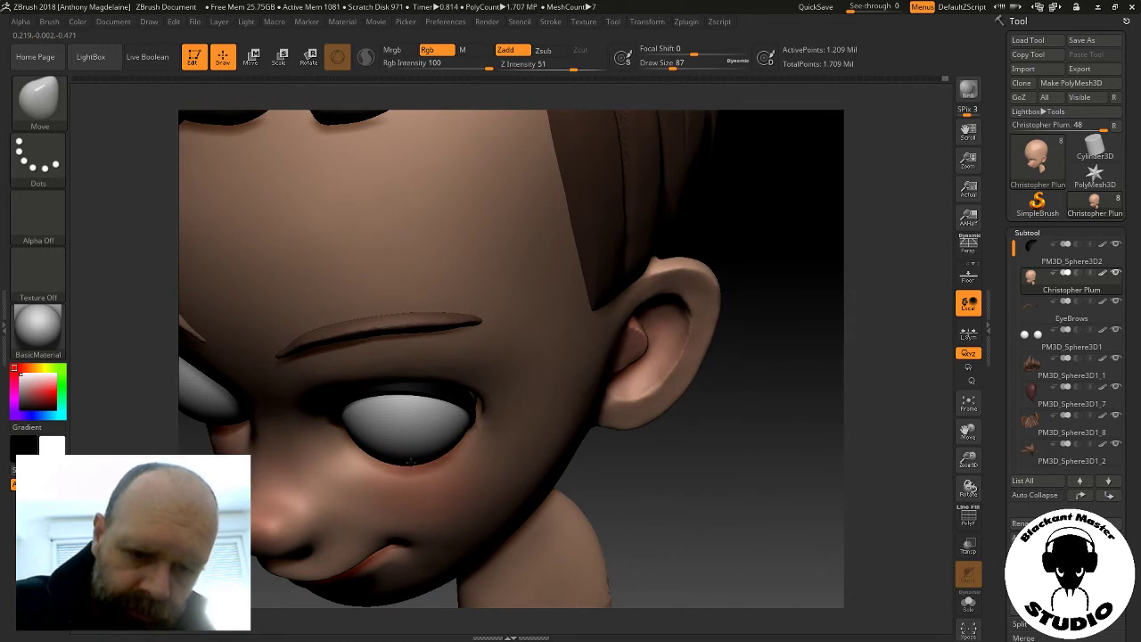
{"action": "left_click", "coordinate": [970, 597]}
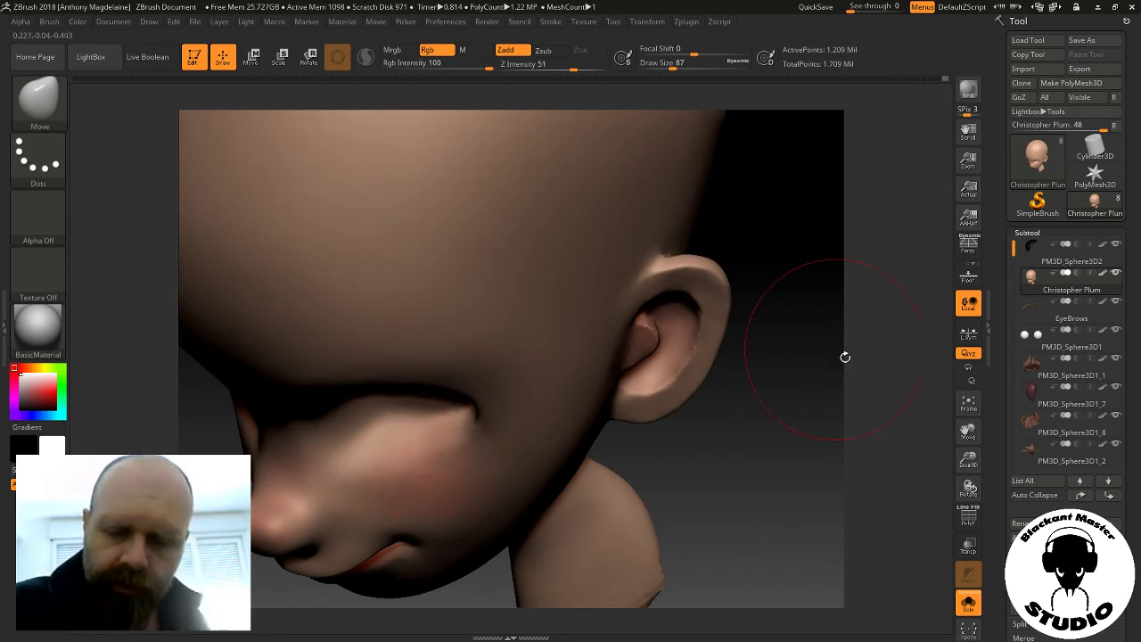
{"action": "left_click_drag", "start_coordinate": [742, 477], "coordinate": [727, 419]}
{"action": "key", "text": "ctrl"}
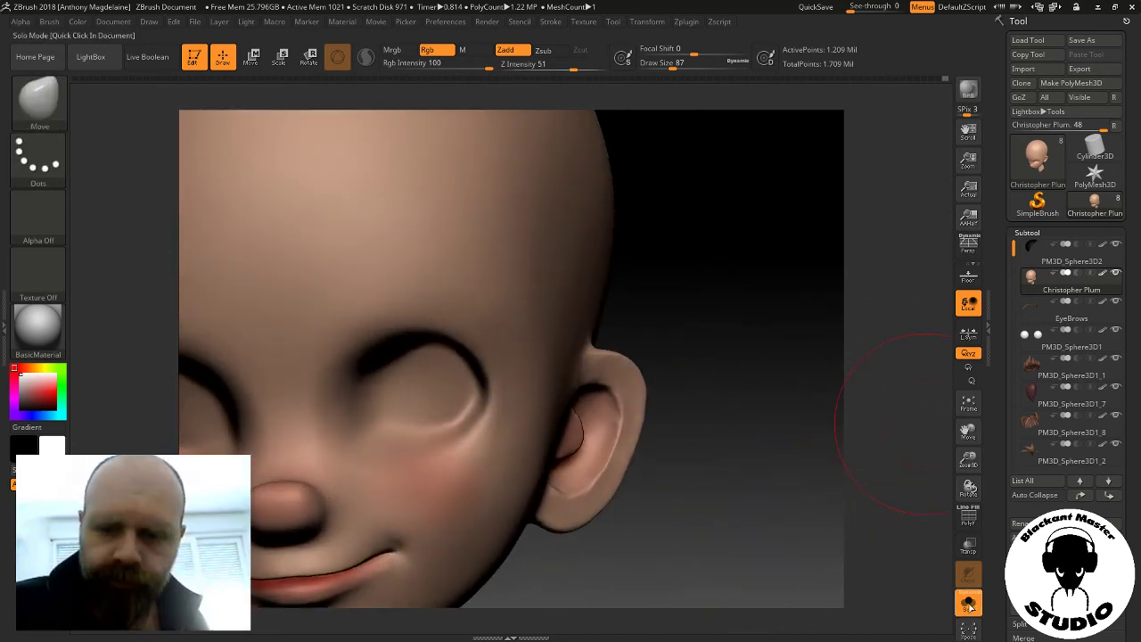
{"action": "left_click", "coordinate": [969, 603]}
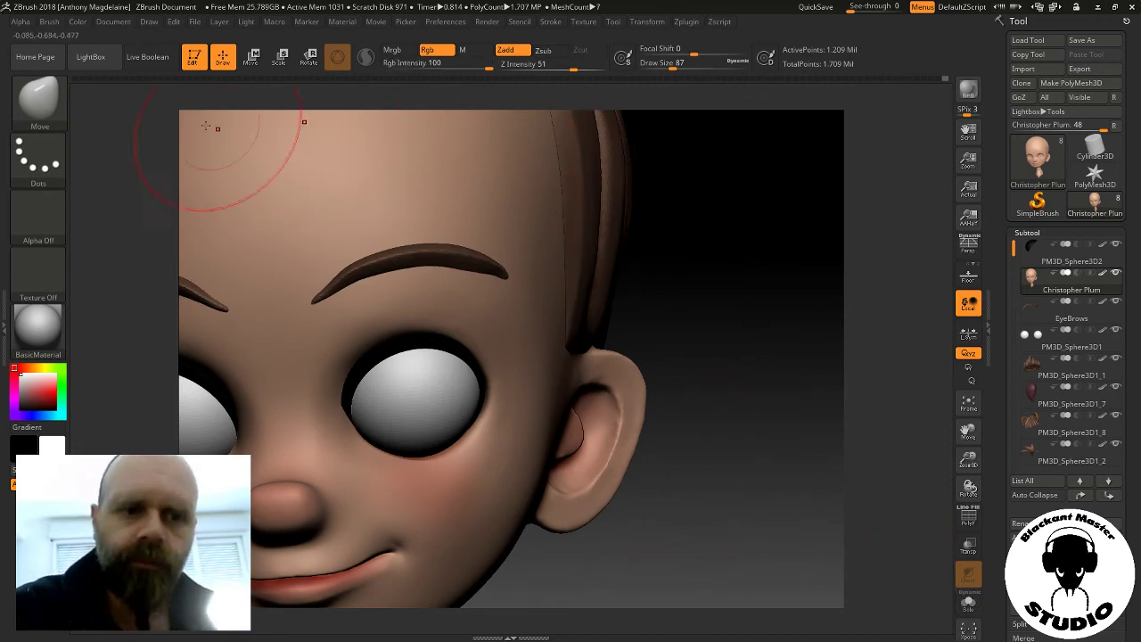
{"action": "left_click", "coordinate": [49, 102]}
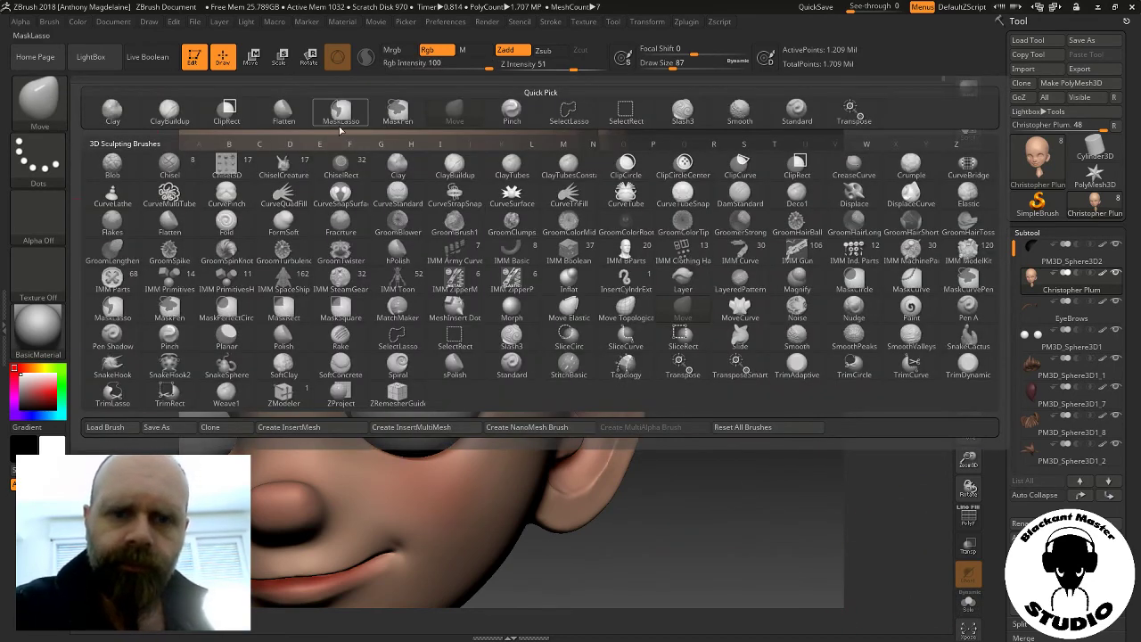
With ClayBuildup on the soloed head, build up and smooth clay at the eye-socket corner
{"action": "left_click", "coordinate": [166, 114]}
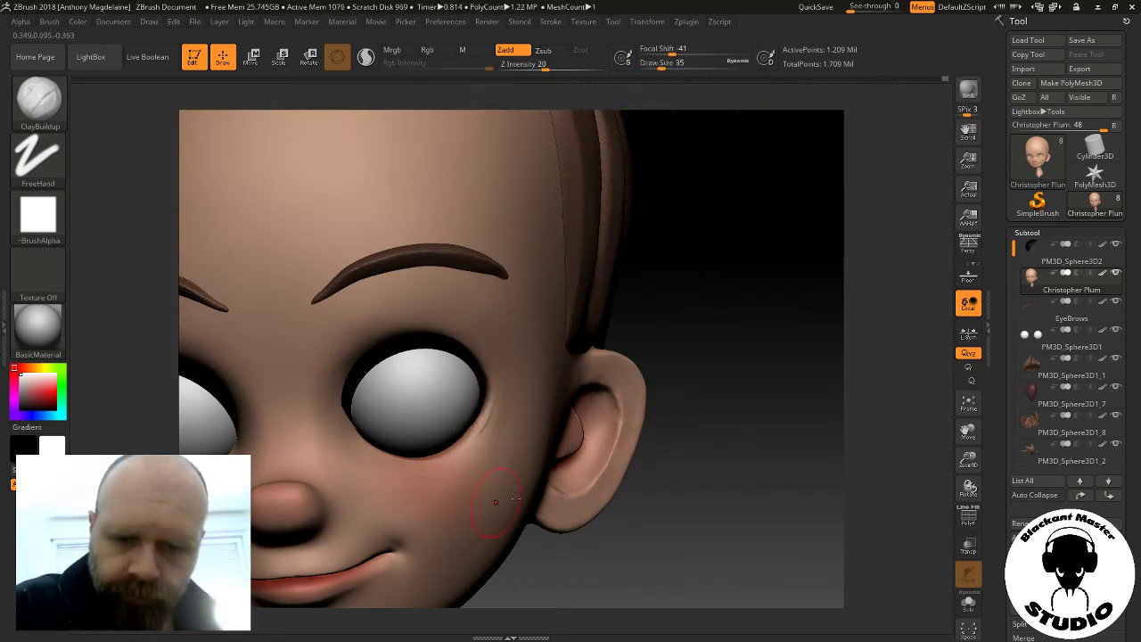
{"action": "left_click", "coordinate": [969, 602]}
{"action": "left_click_drag", "start_coordinate": [866, 588], "coordinate": [453, 391]}
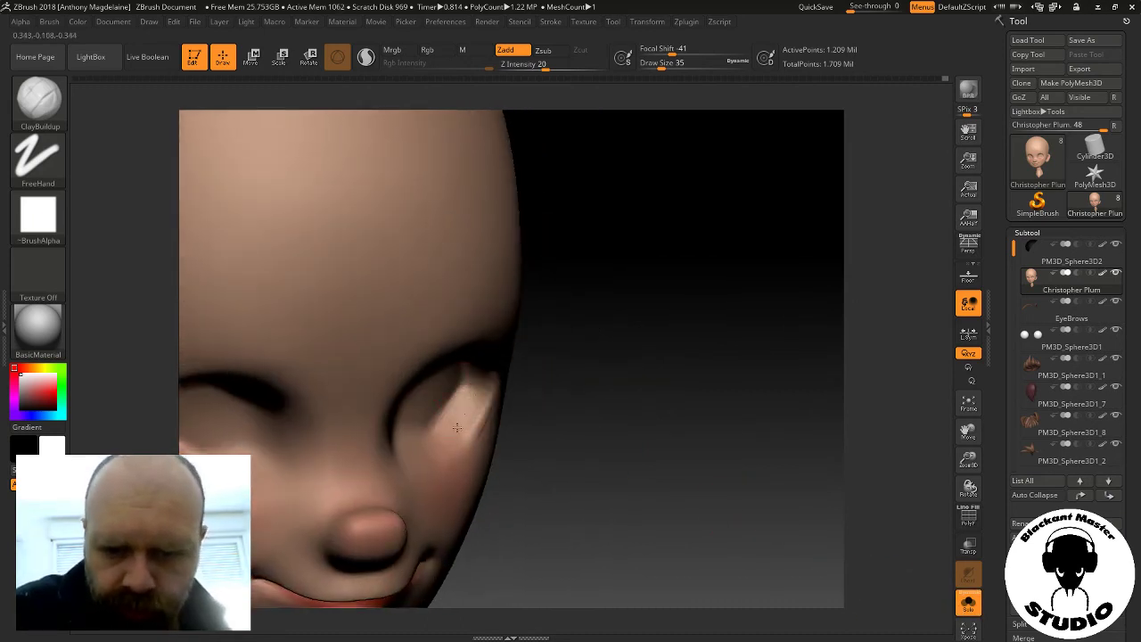
{"action": "mouse_move", "coordinate": [471, 391]}
{"action": "left_mouse_down"}
{"action": "mouse_move", "coordinate": [430, 432]}
{"action": "mouse_move", "coordinate": [452, 409]}
{"action": "left_mouse_up"}
{"action": "right_click_drag", "start_coordinate": [439, 450], "coordinate": [416, 453]}
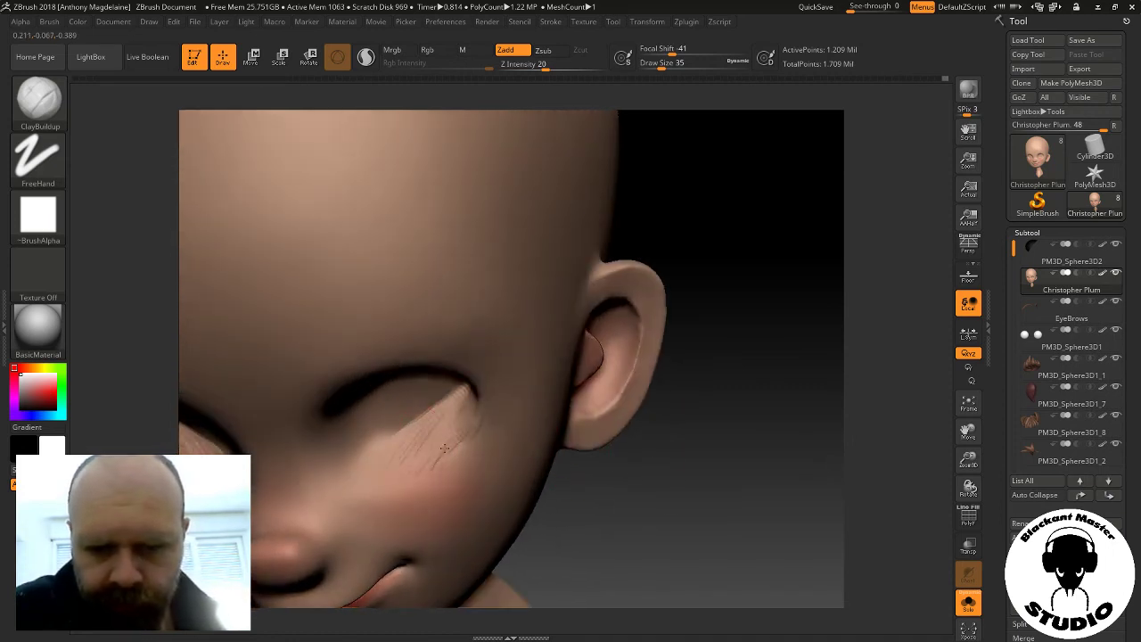
{"action": "left_click_drag", "start_coordinate": [455, 448], "coordinate": [443, 425], "text": "shift"}
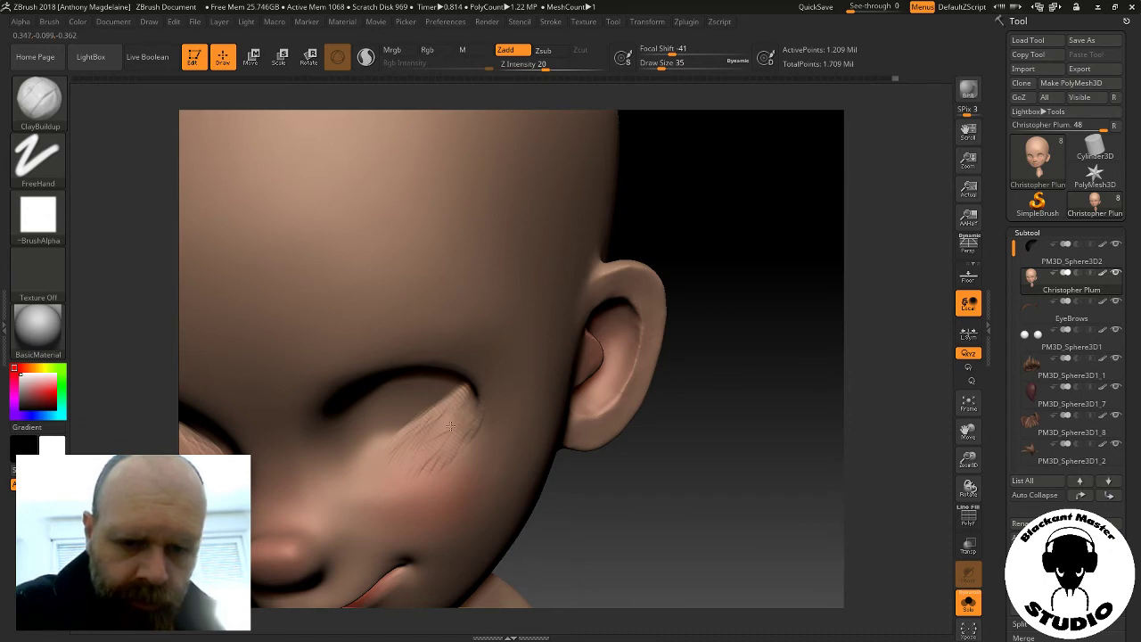
Bring back the eyes, brows and hair and deepen the crease under the left eye
{"action": "left_click", "coordinate": [969, 602]}
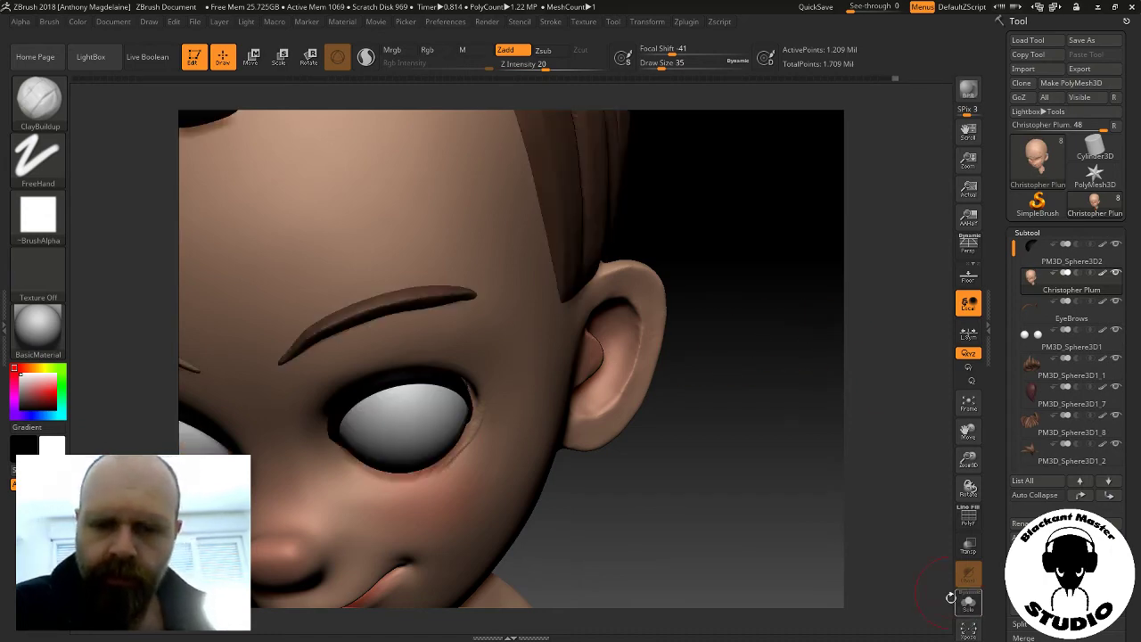
{"action": "mouse_move", "coordinate": [747, 538]}
{"action": "left_mouse_down"}
{"action": "mouse_move", "coordinate": [723, 484]}
{"action": "mouse_move", "coordinate": [699, 500]}
{"action": "mouse_move", "coordinate": [700, 544]}
{"action": "mouse_move", "coordinate": [762, 519]}
{"action": "mouse_move", "coordinate": [726, 527]}
{"action": "left_mouse_up"}
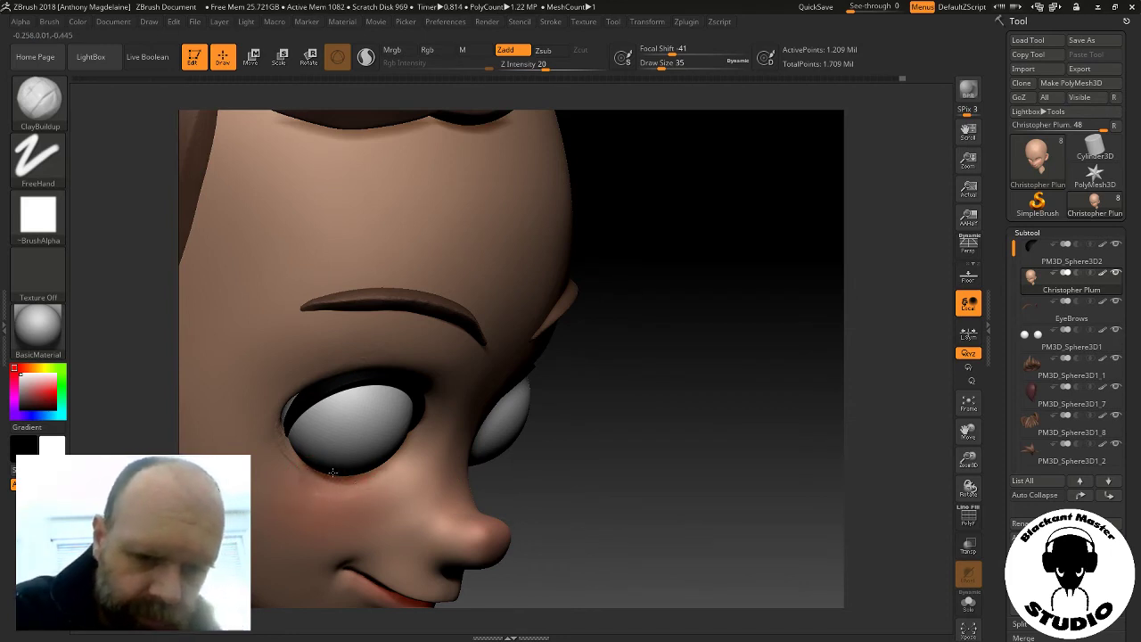
{"action": "left_click_drag", "start_coordinate": [333, 495], "coordinate": [353, 507]}
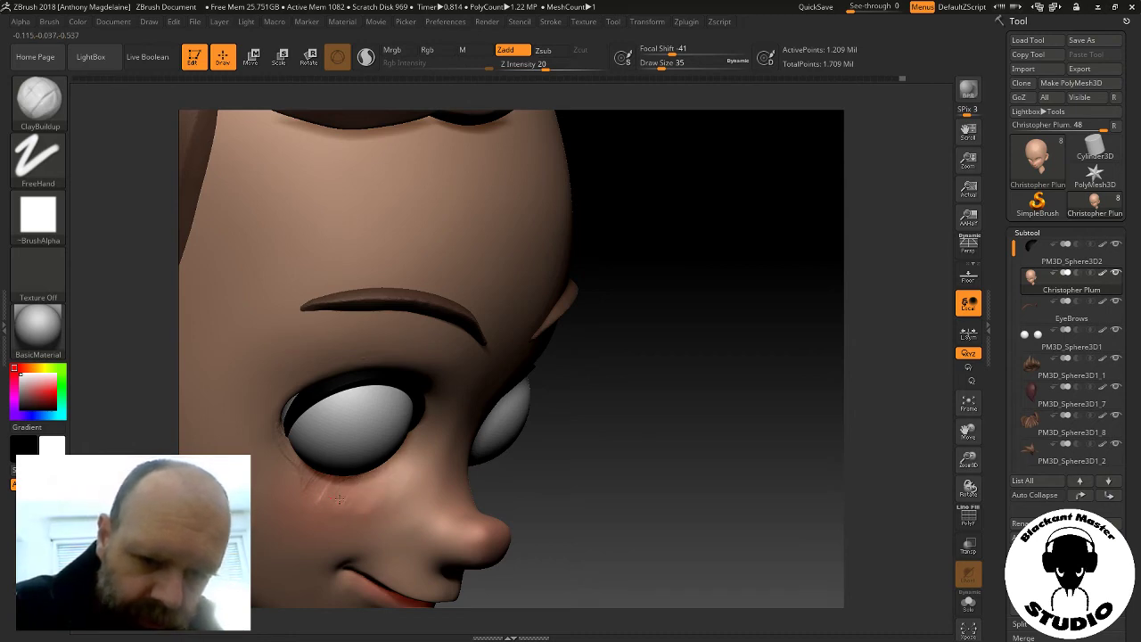
{"action": "mouse_move", "coordinate": [305, 482]}
{"action": "right_mouse_down"}
{"action": "mouse_move", "coordinate": [615, 431]}
{"action": "mouse_move", "coordinate": [580, 438]}
{"action": "right_mouse_up"}
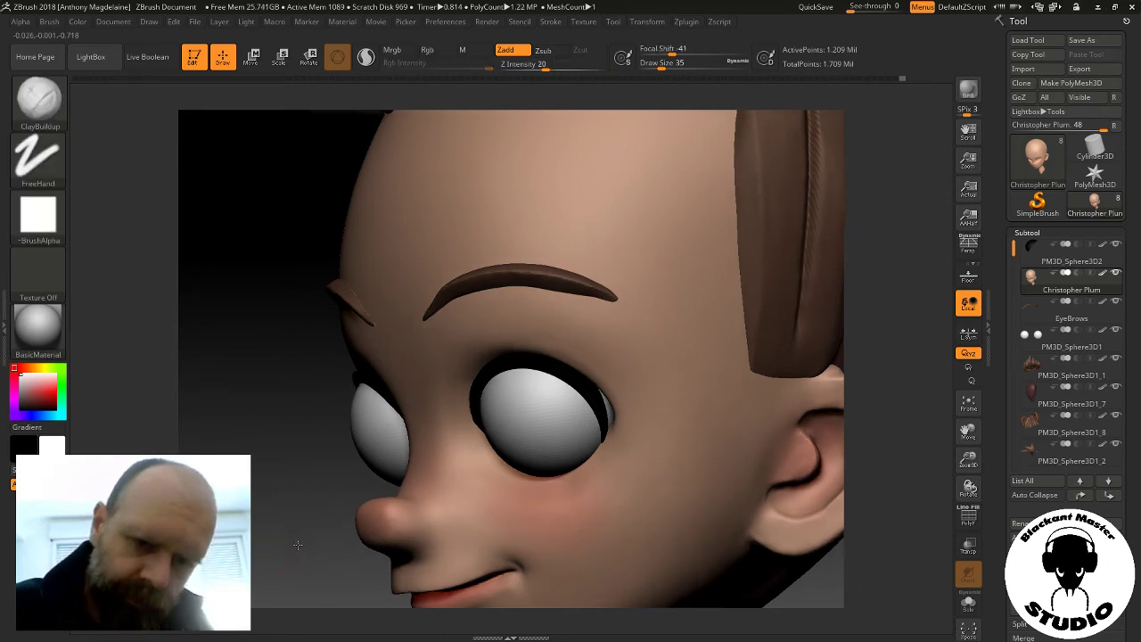
{"action": "right_click_drag", "start_coordinate": [551, 521], "coordinate": [448, 476]}
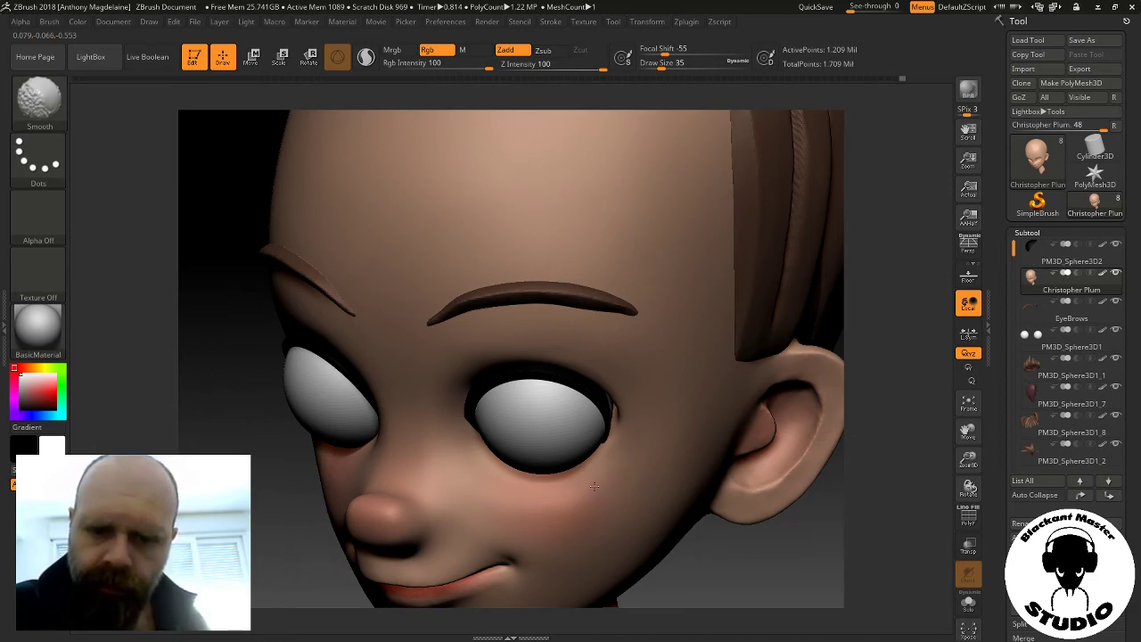
Select the Flatten brush with Rgb off and Zadd on so it sculpts without colour
{"action": "key", "text": "b"}
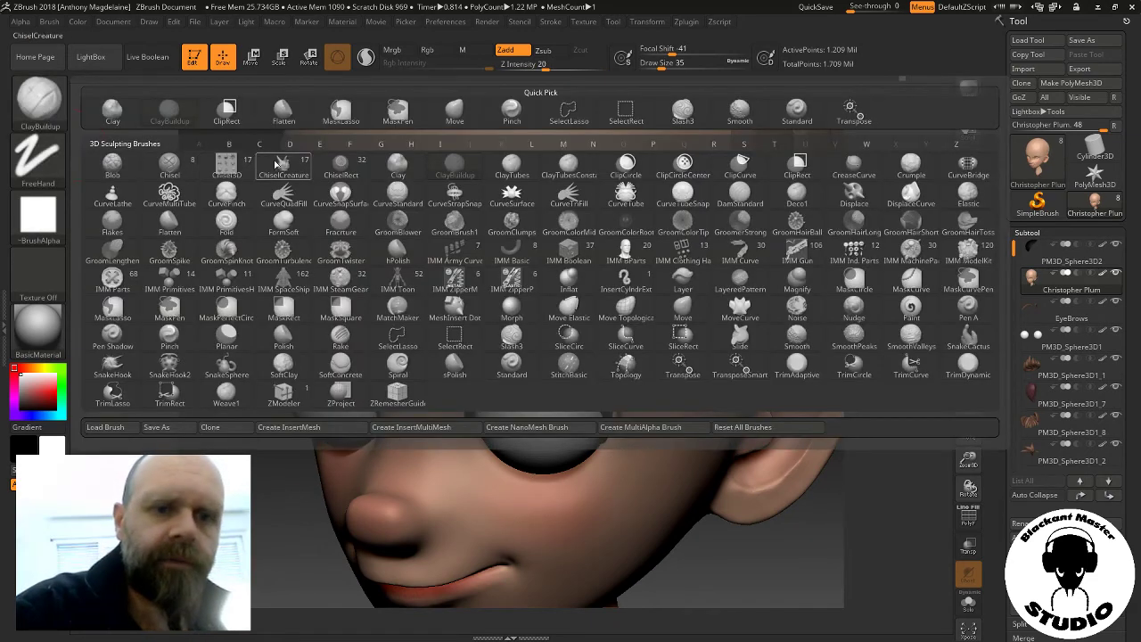
{"action": "left_click", "coordinate": [278, 122]}
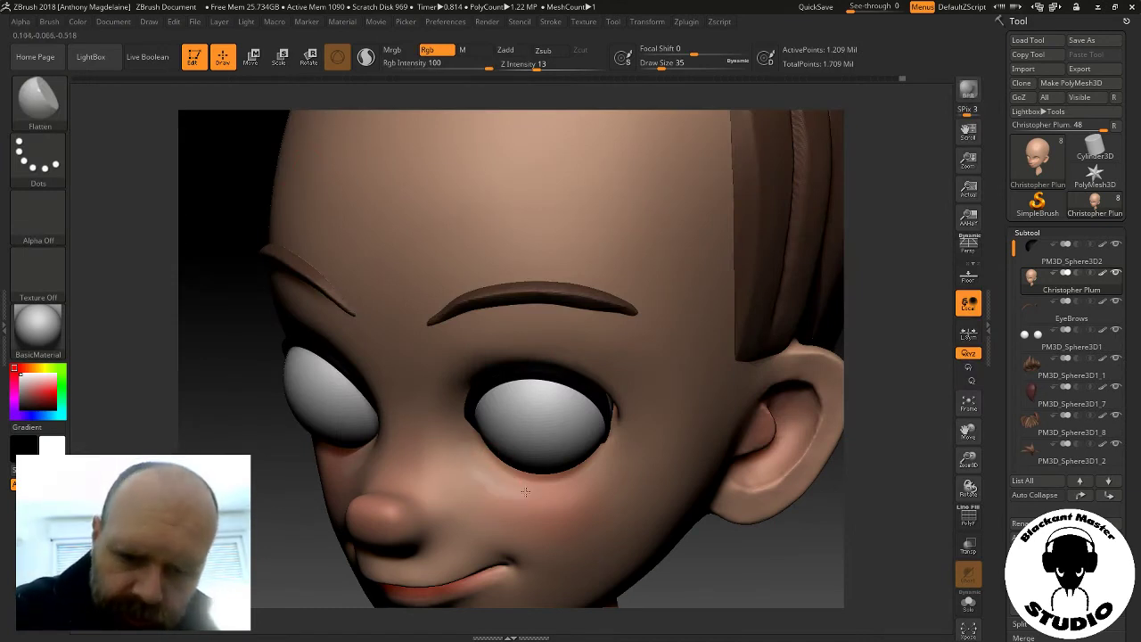
{"action": "left_click", "coordinate": [427, 50]}
{"action": "left_click", "coordinate": [517, 51]}
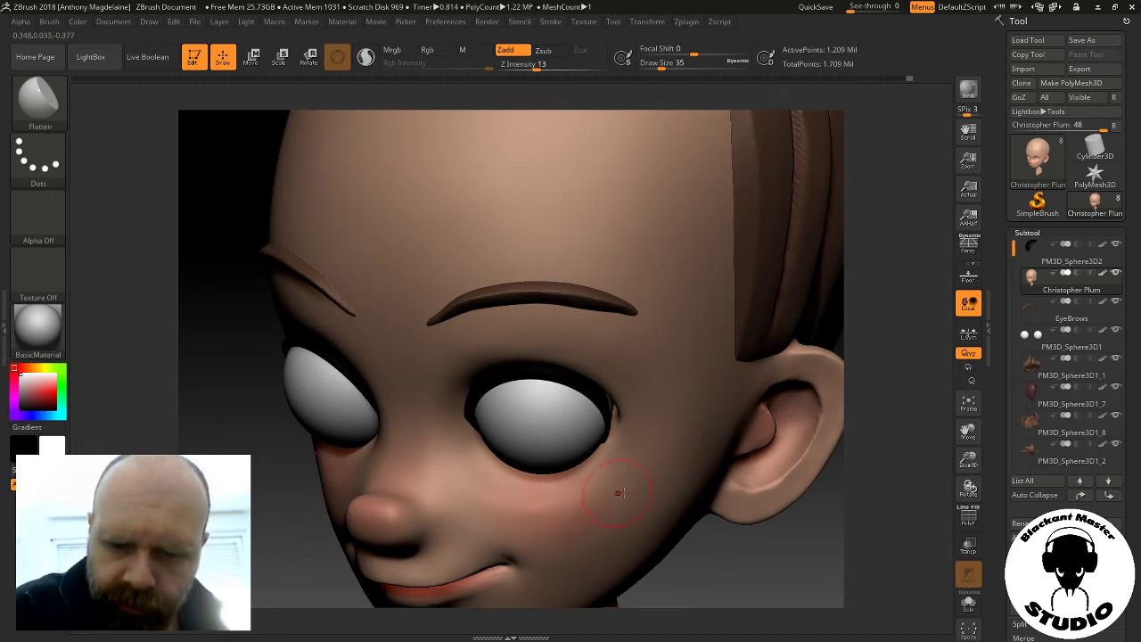
Inspect the face from several angles, adjusting Draw Size to 62 then 37
{"action": "left_click_drag", "start_coordinate": [619, 493], "coordinate": [738, 392]}
{"action": "left_click_drag", "start_coordinate": [718, 75], "coordinate": [667, 67]}
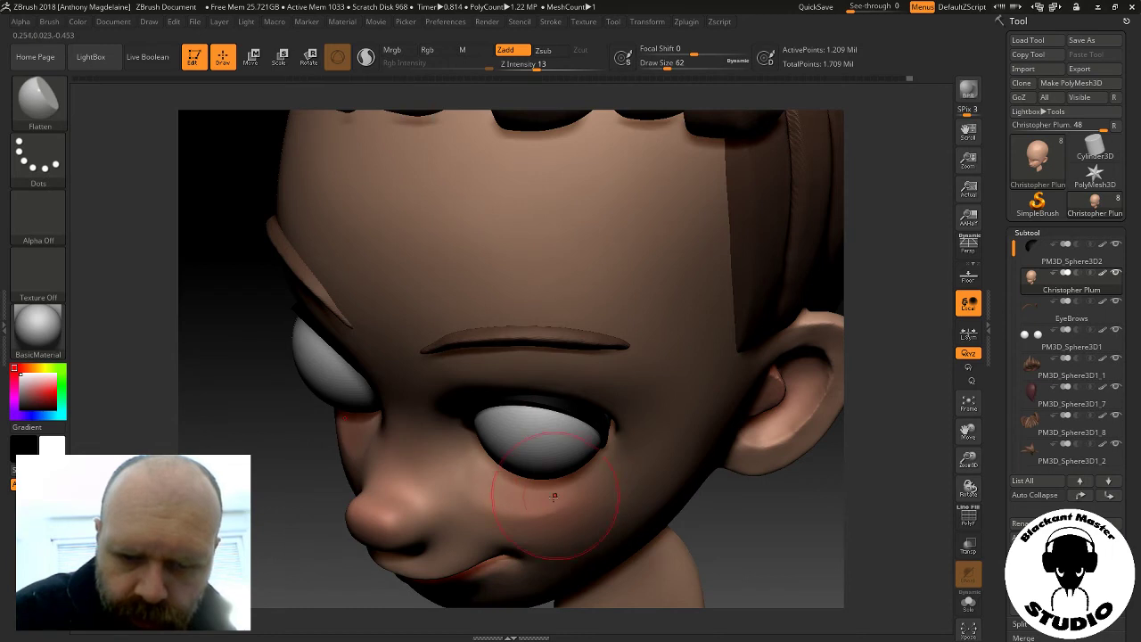
{"action": "left_click_drag", "start_coordinate": [770, 507], "coordinate": [579, 485]}
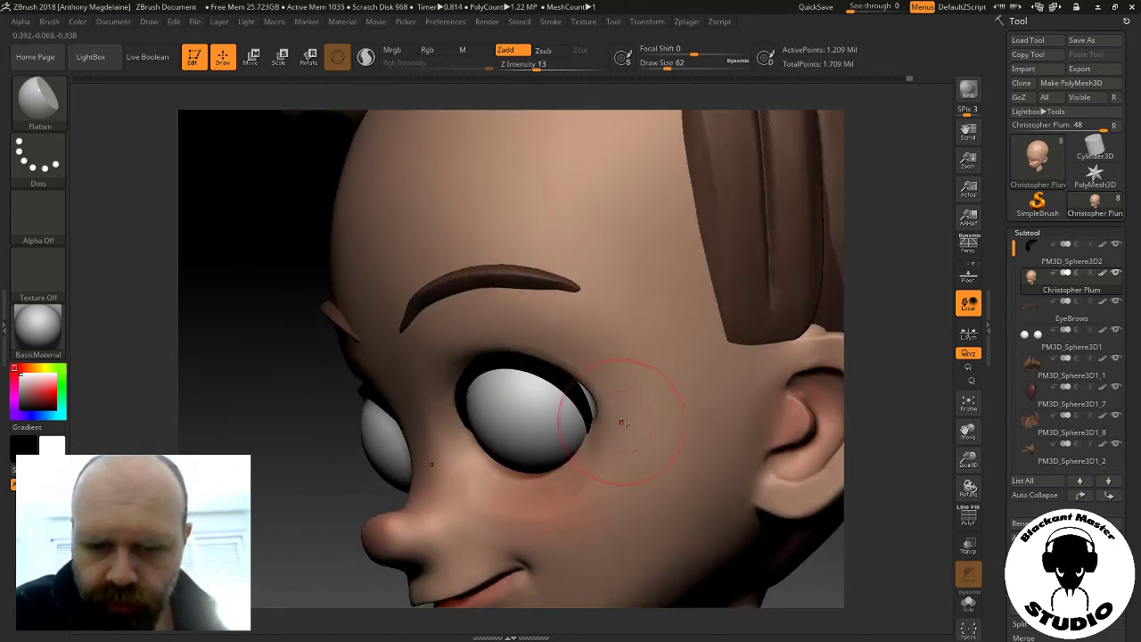
{"action": "left_click_drag", "start_coordinate": [880, 279], "coordinate": [879, 306]}
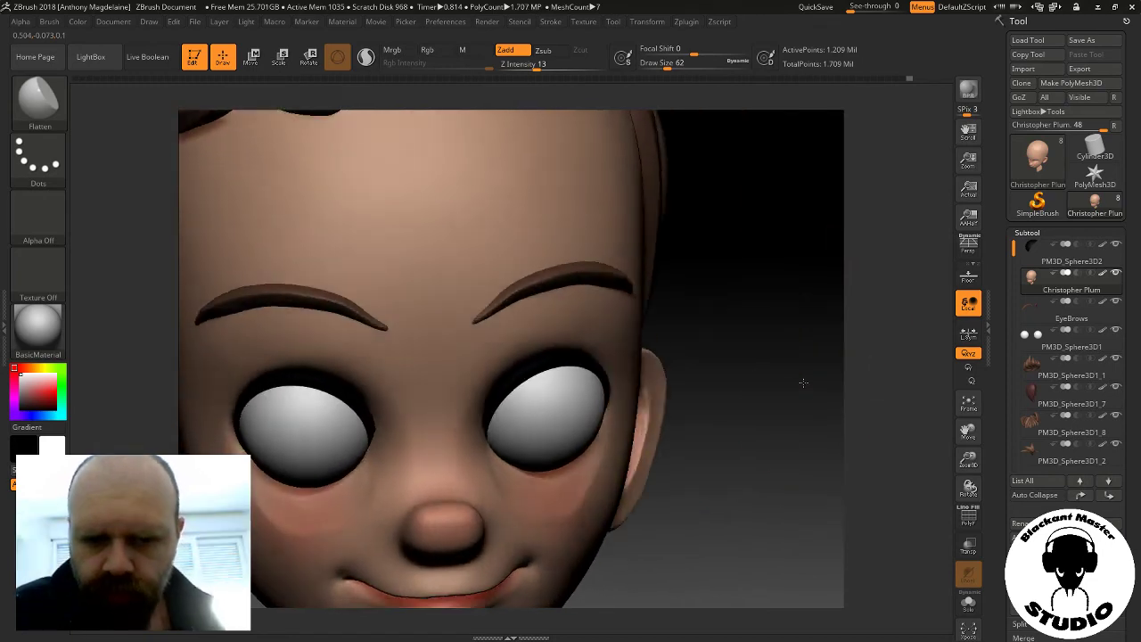
{"action": "mouse_move", "coordinate": [767, 412]}
{"action": "left_mouse_down"}
{"action": "mouse_move", "coordinate": [728, 404]}
{"action": "mouse_move", "coordinate": [708, 173]}
{"action": "left_mouse_up"}
{"action": "left_click_drag", "start_coordinate": [691, 64], "coordinate": [667, 64]}
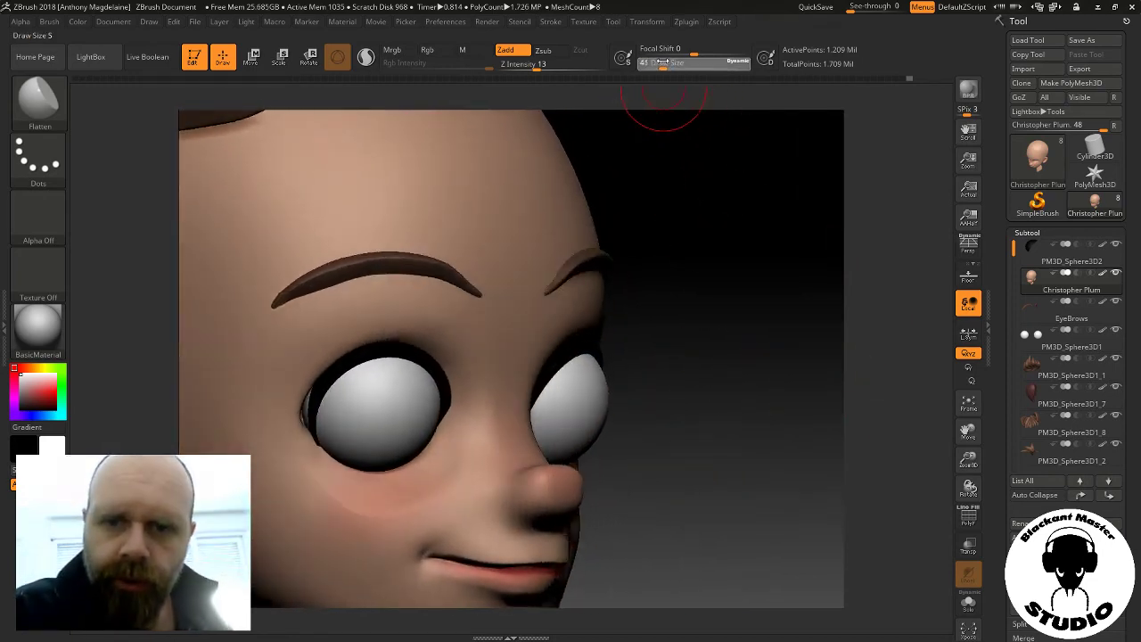
{"action": "mouse_move", "coordinate": [678, 116]}
{"action": "left_mouse_down"}
{"action": "mouse_move", "coordinate": [738, 353]}
{"action": "mouse_move", "coordinate": [718, 358]}
{"action": "mouse_move", "coordinate": [714, 468]}
{"action": "mouse_move", "coordinate": [740, 304]}
{"action": "left_mouse_up"}
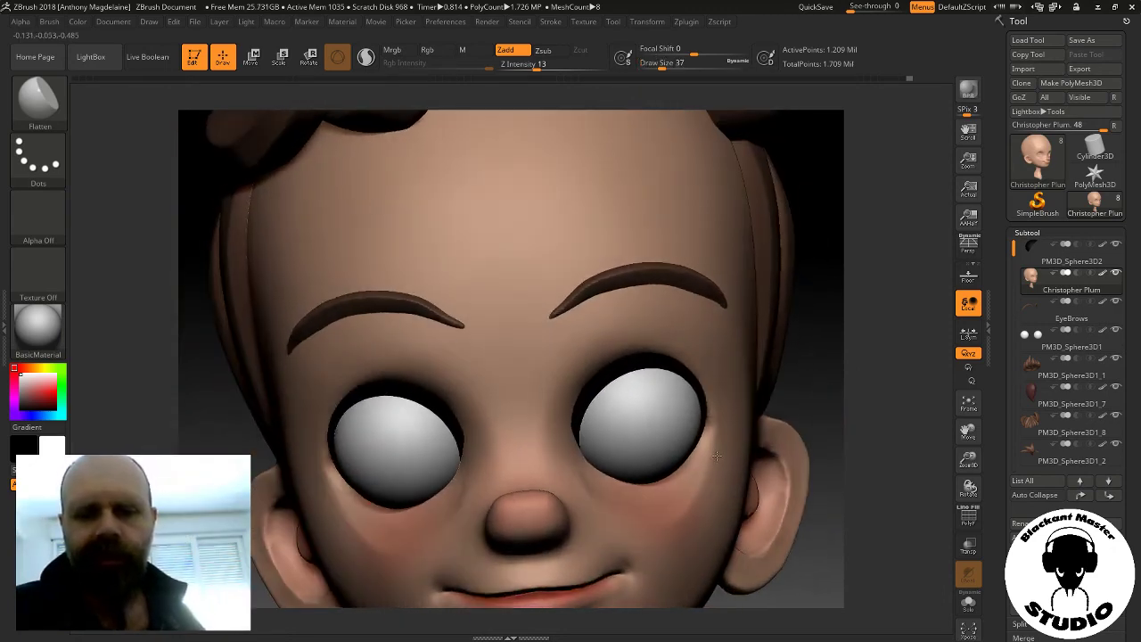
{"action": "left_click", "coordinate": [39, 100]}
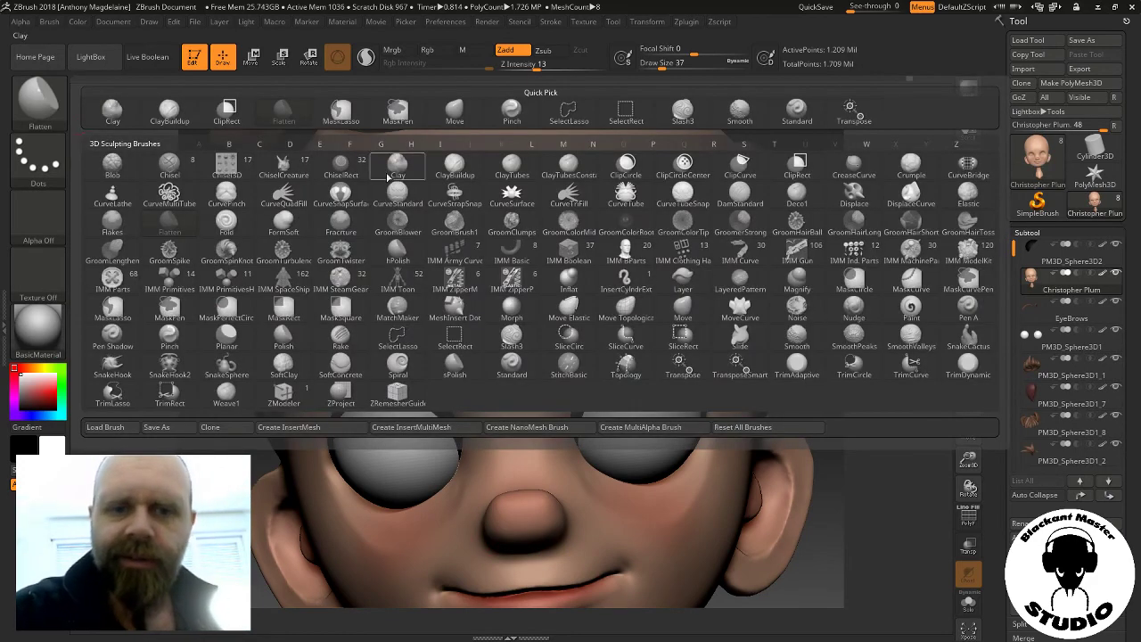
With ClayBuildup on the soloed head, build mirrored clay along both eyelid rims
{"action": "left_click", "coordinate": [455, 165]}
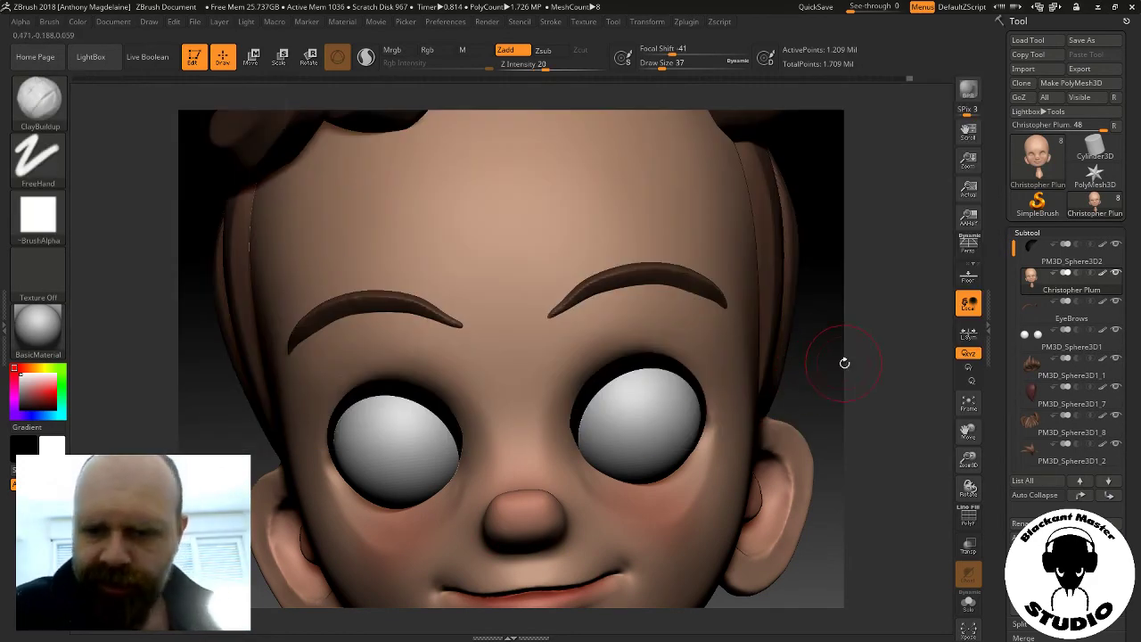
{"action": "left_click_drag", "start_coordinate": [845, 363], "coordinate": [856, 336]}
{"action": "left_click", "coordinate": [969, 604]}
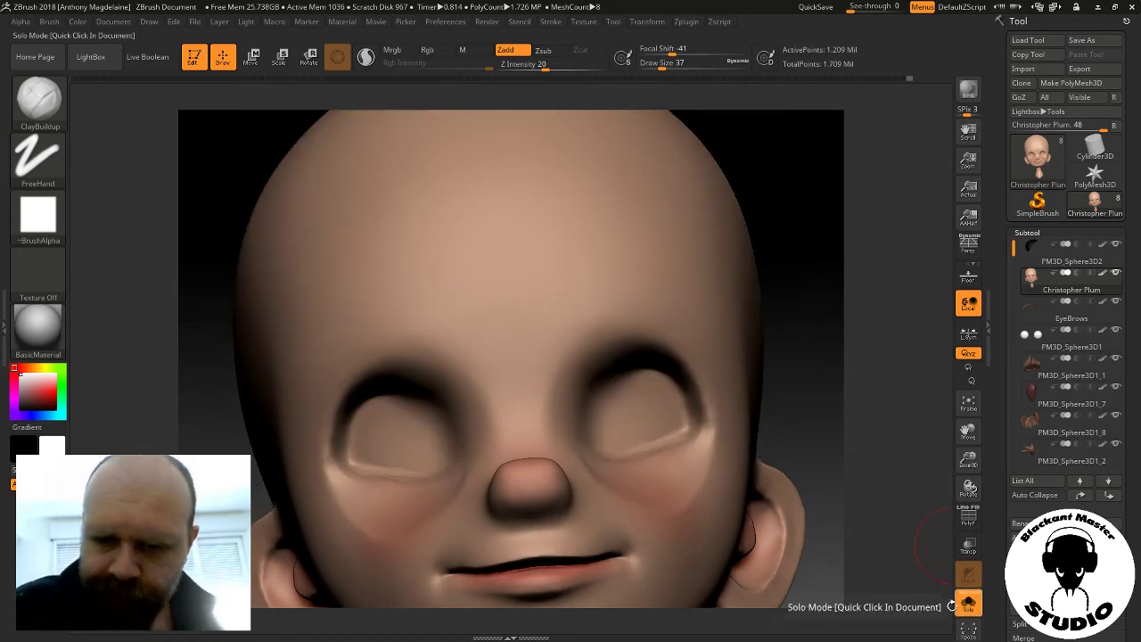
{"action": "mouse_move", "coordinate": [709, 441]}
{"action": "left_mouse_down"}
{"action": "mouse_move", "coordinate": [659, 410]}
{"action": "mouse_move", "coordinate": [667, 442]}
{"action": "mouse_move", "coordinate": [660, 374]}
{"action": "left_mouse_up"}
{"action": "left_click_drag", "start_coordinate": [664, 437], "coordinate": [642, 366]}
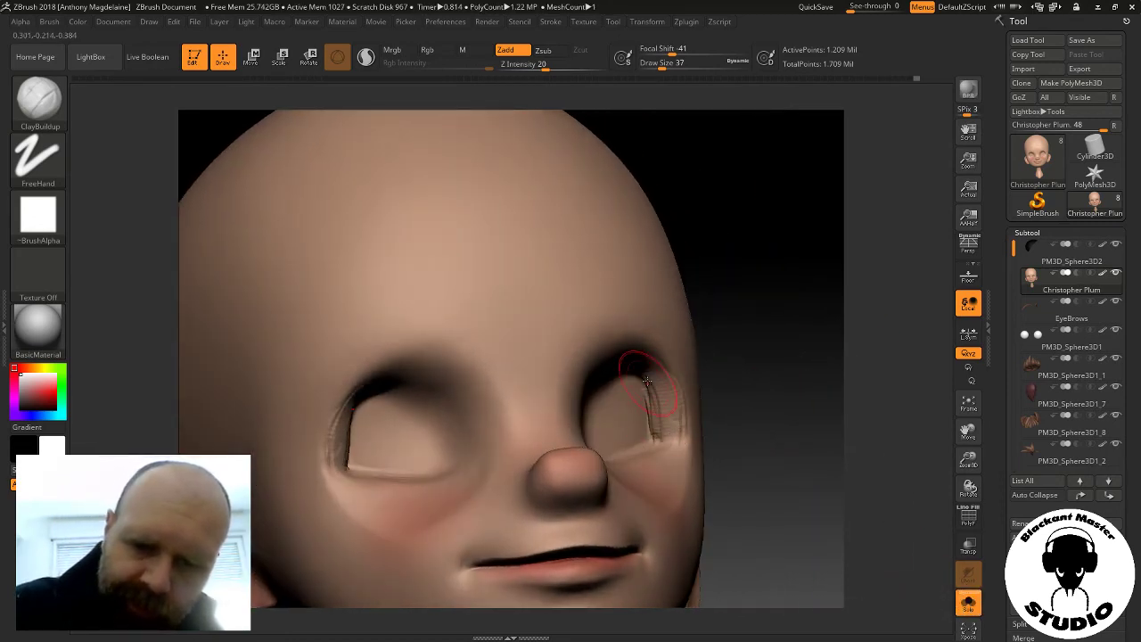
{"action": "mouse_move", "coordinate": [655, 436]}
{"action": "left_mouse_down"}
{"action": "mouse_move", "coordinate": [645, 363]}
{"action": "mouse_move", "coordinate": [673, 440]}
{"action": "left_mouse_up"}
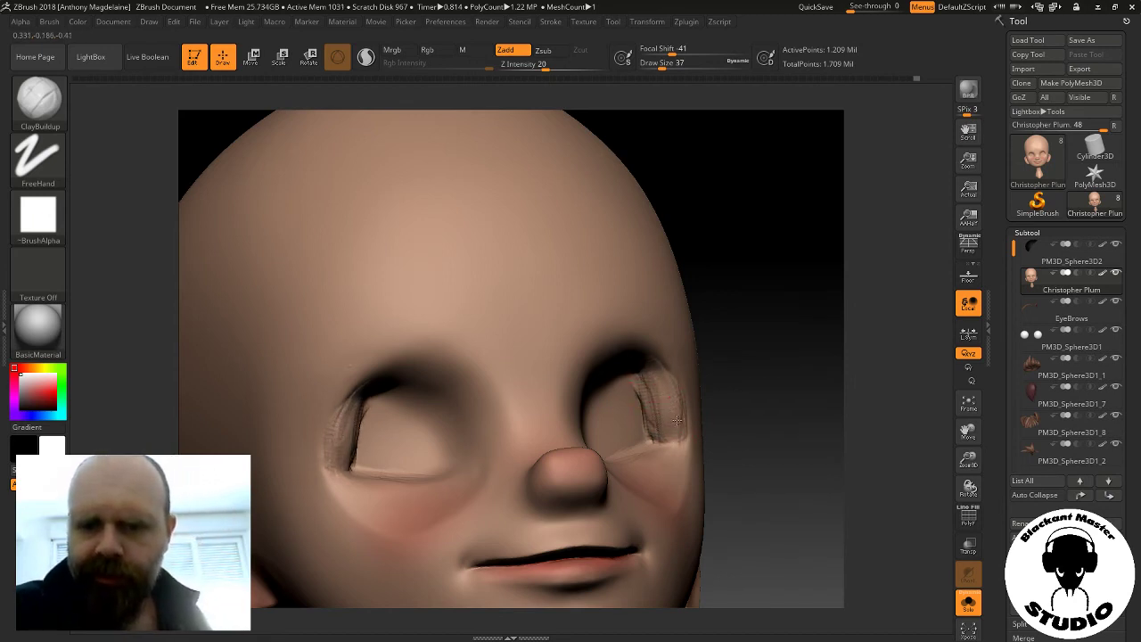
Shift-smooth the rim strokes and add more clay along both eye-socket rims
{"action": "key", "text": "shift"}
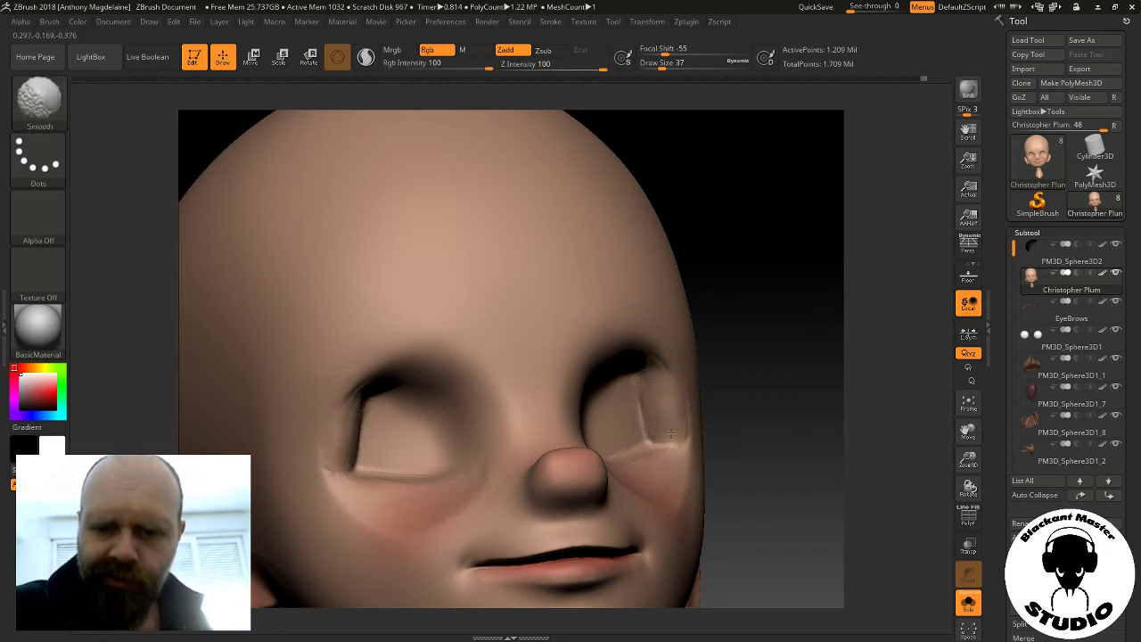
{"action": "left_click_drag", "start_coordinate": [744, 461], "coordinate": [690, 417]}
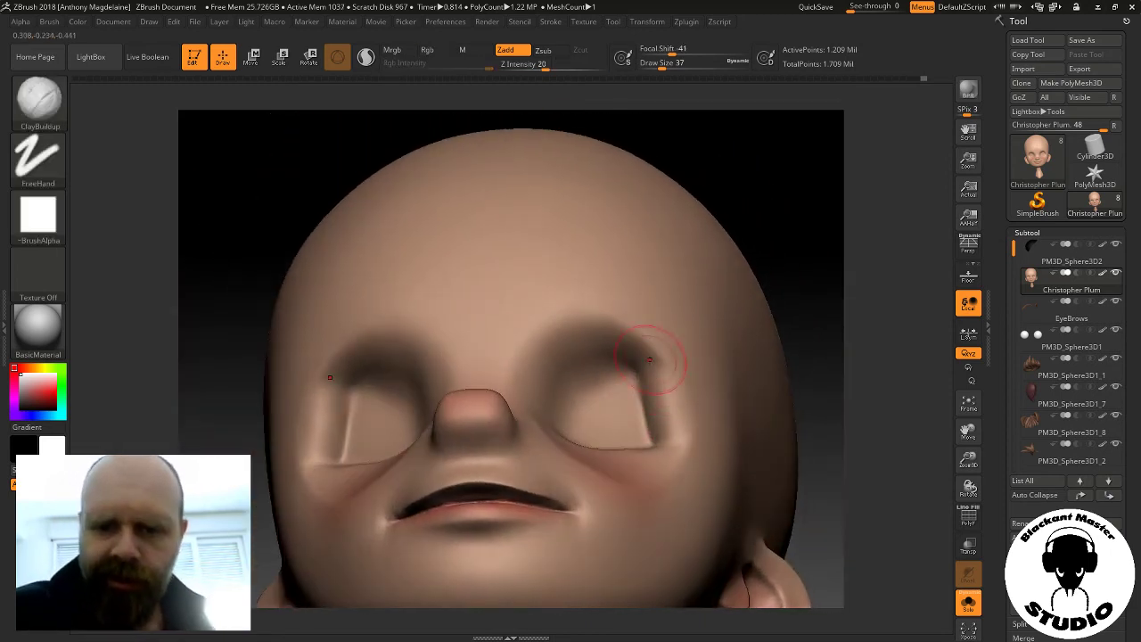
{"action": "mouse_move", "coordinate": [649, 360]}
{"action": "left_mouse_down"}
{"action": "mouse_move", "coordinate": [677, 432]}
{"action": "mouse_move", "coordinate": [644, 380]}
{"action": "left_mouse_up"}
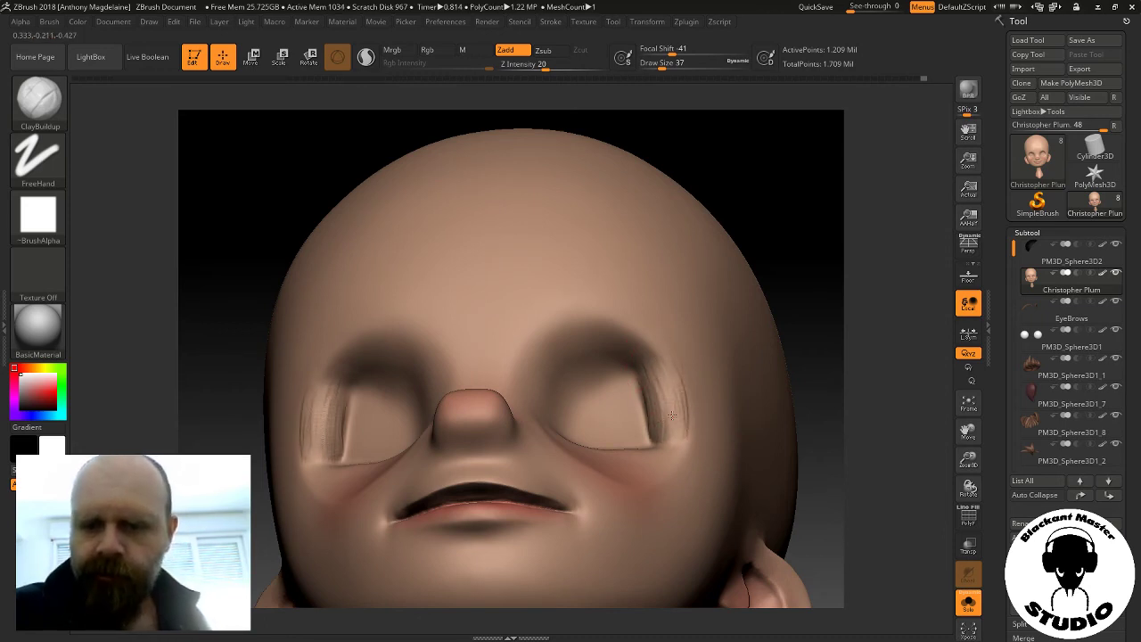
{"action": "left_click_drag", "start_coordinate": [822, 268], "coordinate": [802, 282]}
Restore the eyes and brows and Shift-smooth the dark eye-socket rims beside the eyeballs
{"action": "left_click", "coordinate": [967, 603]}
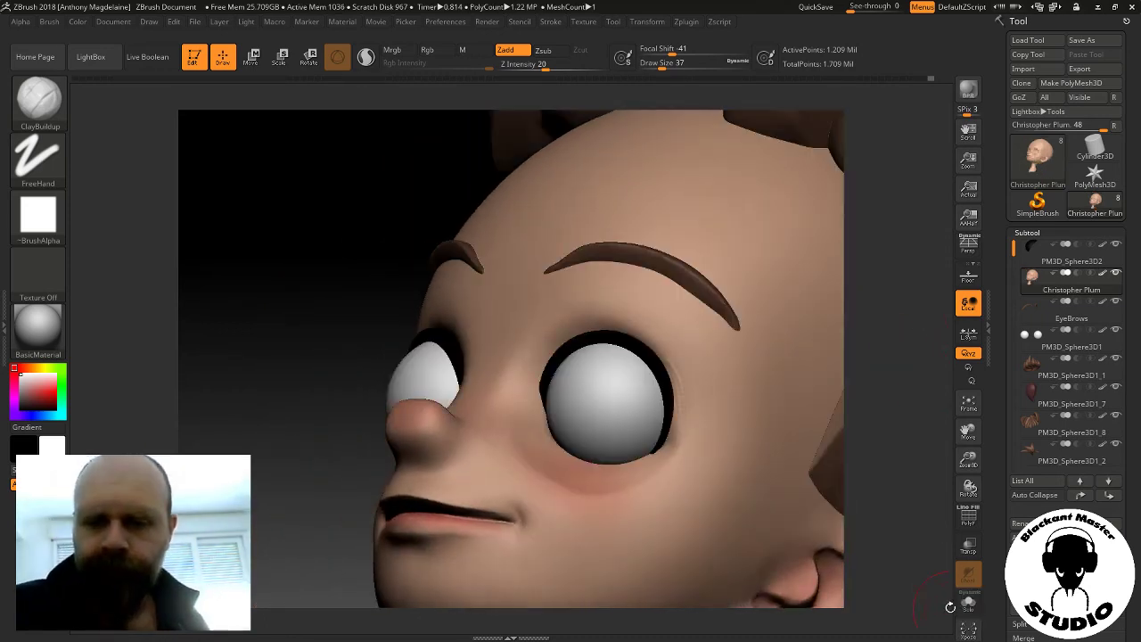
{"action": "left_click_drag", "start_coordinate": [892, 504], "coordinate": [830, 499]}
{"action": "key", "text": "shift"}
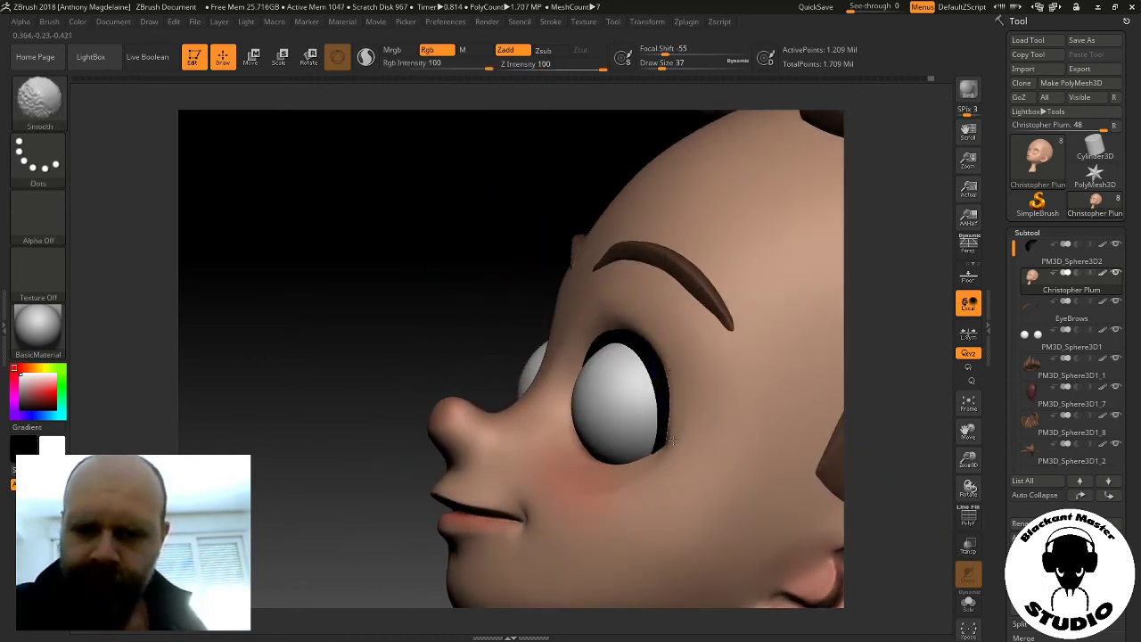
{"action": "left_click_drag", "start_coordinate": [673, 440], "coordinate": [663, 357], "text": "shift"}
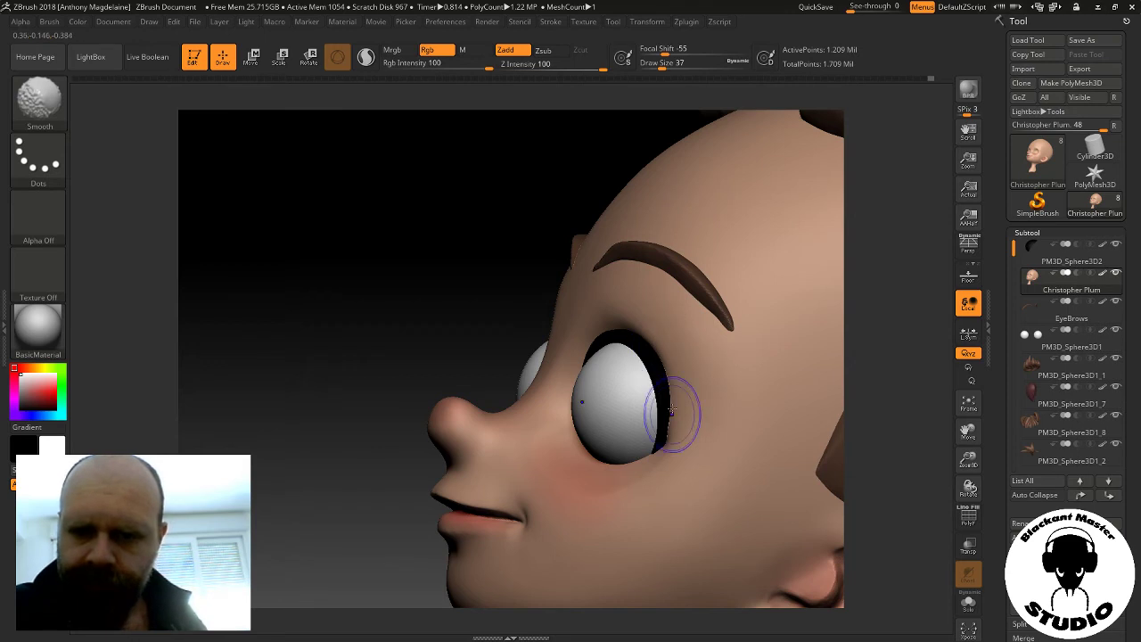
{"action": "left_click_drag", "start_coordinate": [405, 352], "coordinate": [656, 288]}
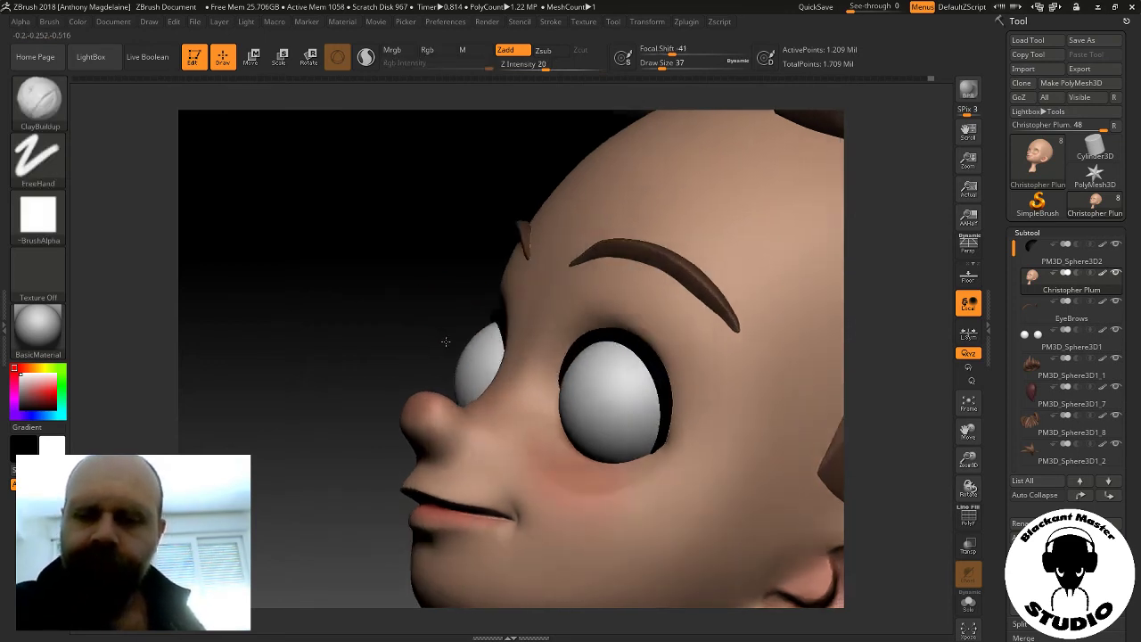
{"action": "mouse_move", "coordinate": [675, 383]}
{"action": "left_mouse_down", "text": "shift"}
{"action": "mouse_move", "coordinate": [651, 339]}
{"action": "mouse_move", "coordinate": [558, 356]}
{"action": "left_mouse_up", "text": "shift"}
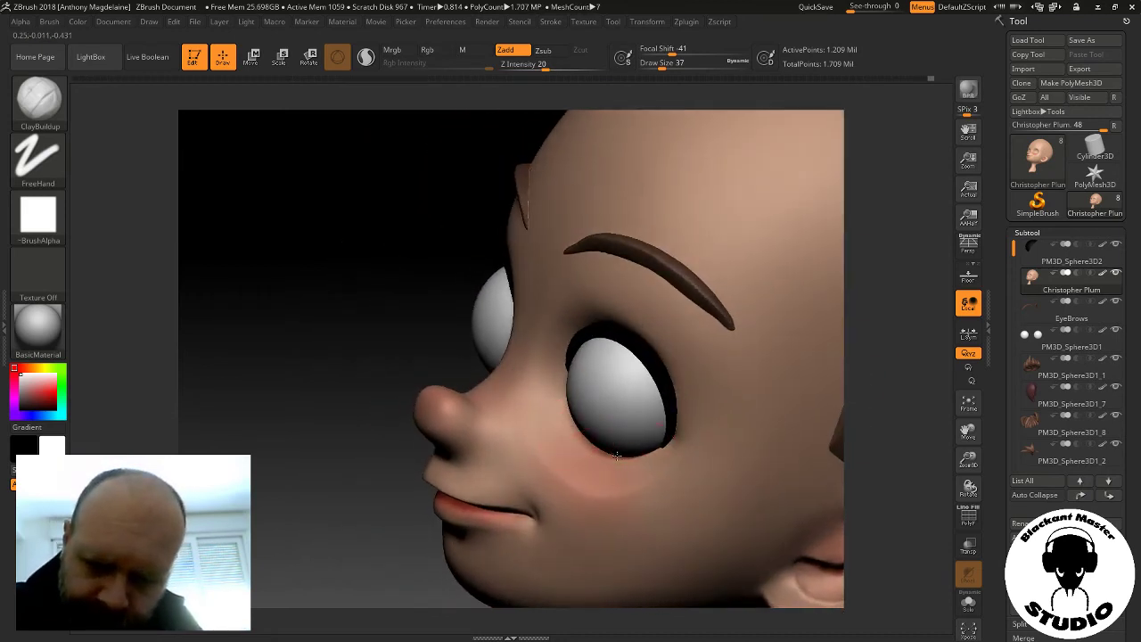
On the soloed head, sculpt lower-lid crease lines on the cheek below the eye and smooth them
{"action": "left_click", "coordinate": [969, 603]}
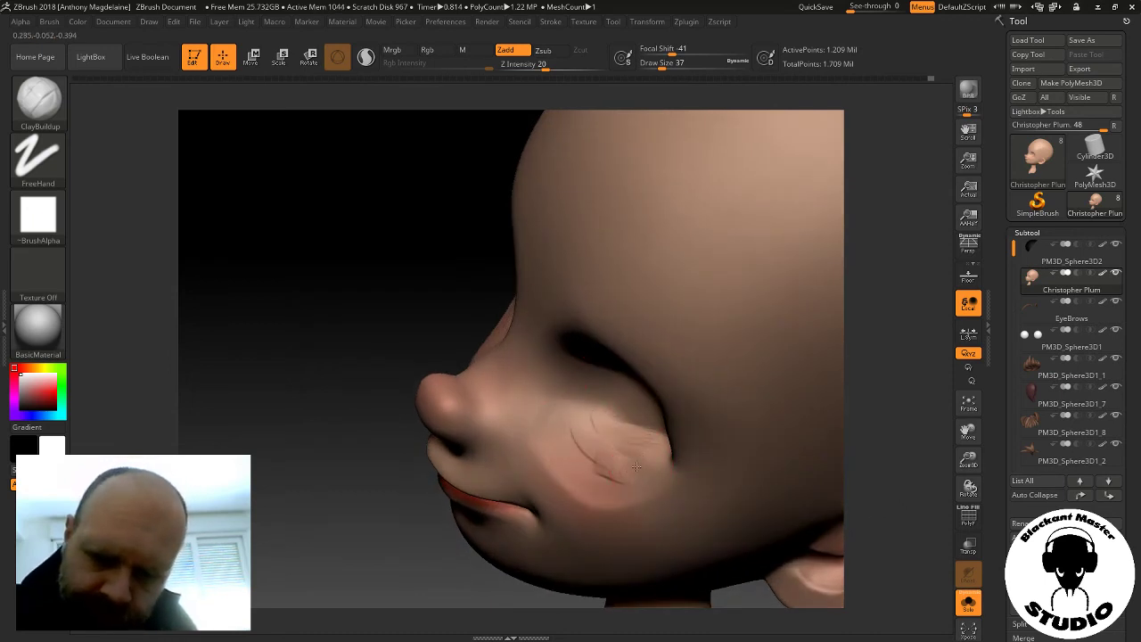
{"action": "mouse_move", "coordinate": [663, 461]}
{"action": "left_mouse_down"}
{"action": "mouse_move", "coordinate": [580, 433]}
{"action": "mouse_move", "coordinate": [642, 463]}
{"action": "left_mouse_up"}
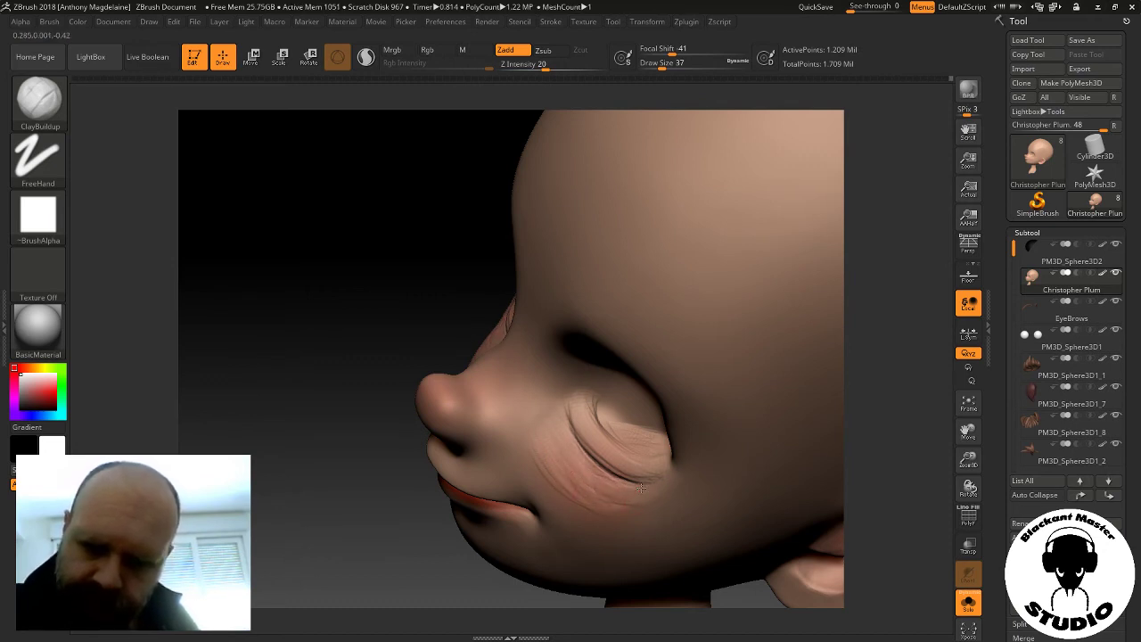
{"action": "key", "text": "shift"}
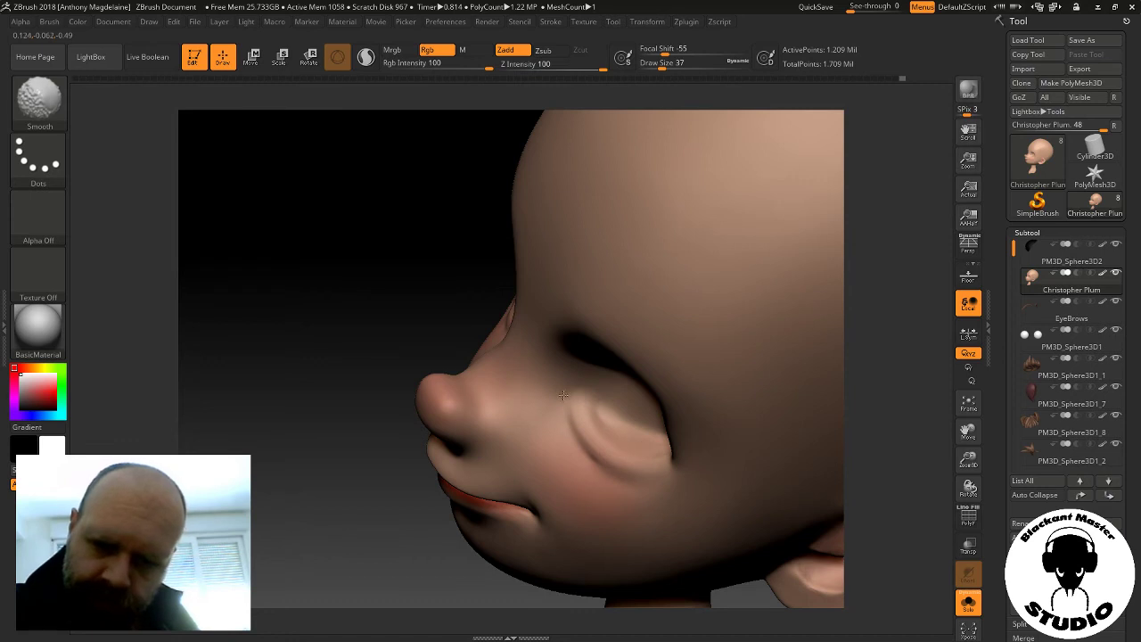
{"action": "mouse_move", "coordinate": [856, 428]}
{"action": "left_mouse_down"}
{"action": "mouse_move", "coordinate": [883, 423]}
{"action": "mouse_move", "coordinate": [920, 522]}
{"action": "left_mouse_up"}
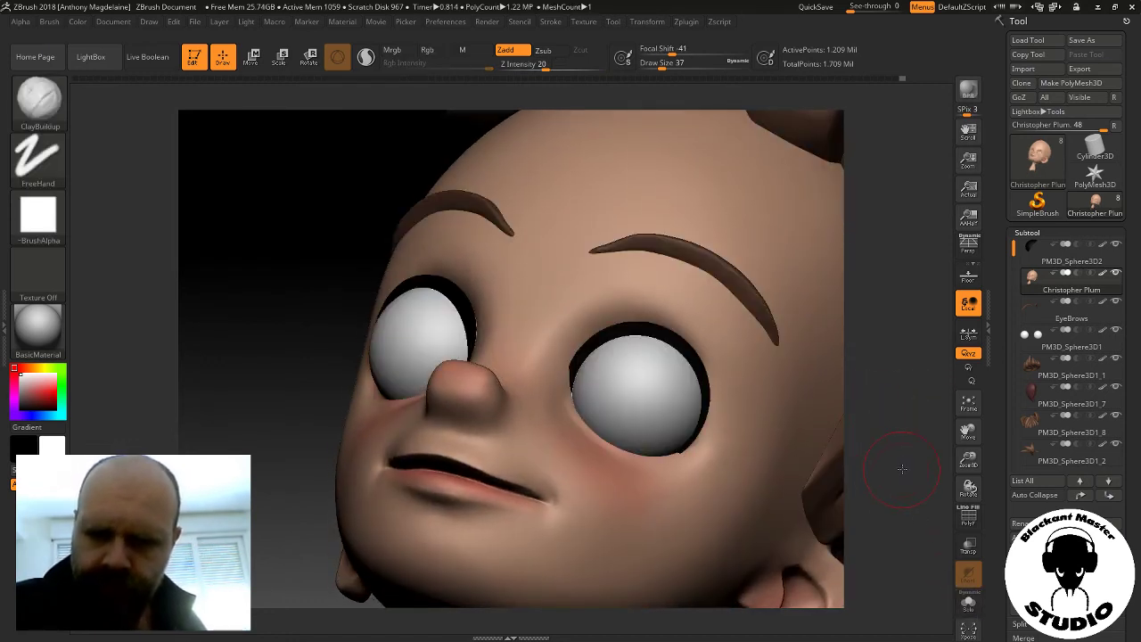
Inspect the face from front, left side and profile with light smoothing, then open the brush list
{"action": "mouse_move", "coordinate": [903, 469]}
{"action": "left_mouse_down"}
{"action": "mouse_move", "coordinate": [910, 488]}
{"action": "mouse_move", "coordinate": [791, 459]}
{"action": "left_mouse_up"}
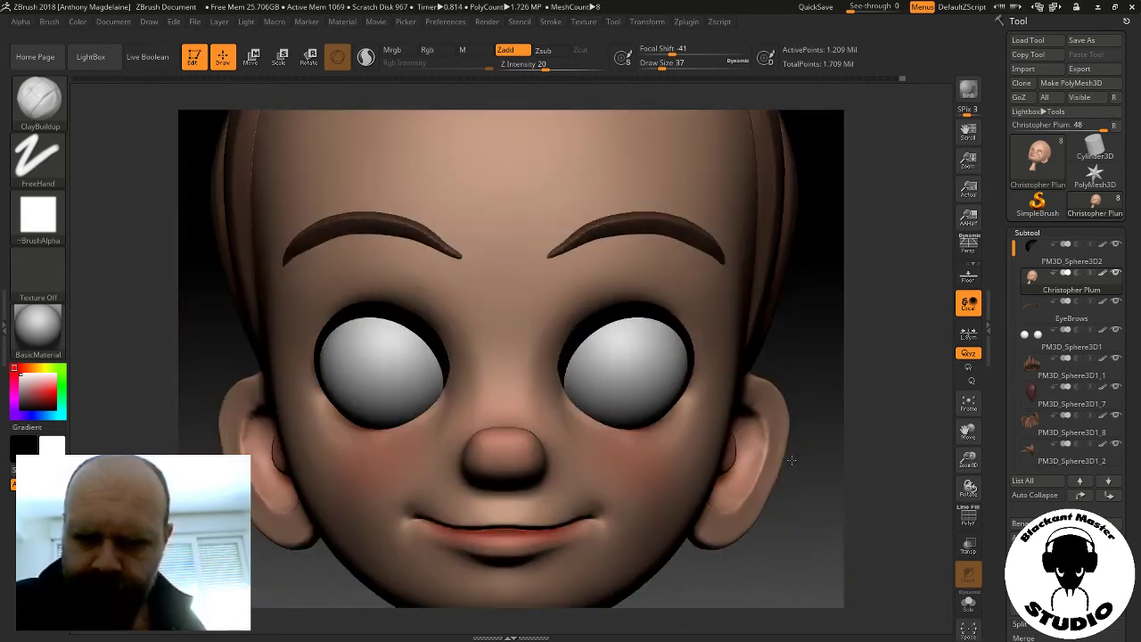
{"action": "mouse_move", "coordinate": [820, 517]}
{"action": "left_mouse_down"}
{"action": "mouse_move", "coordinate": [835, 489]}
{"action": "mouse_move", "coordinate": [785, 473]}
{"action": "left_mouse_up"}
{"action": "key", "text": "shift"}
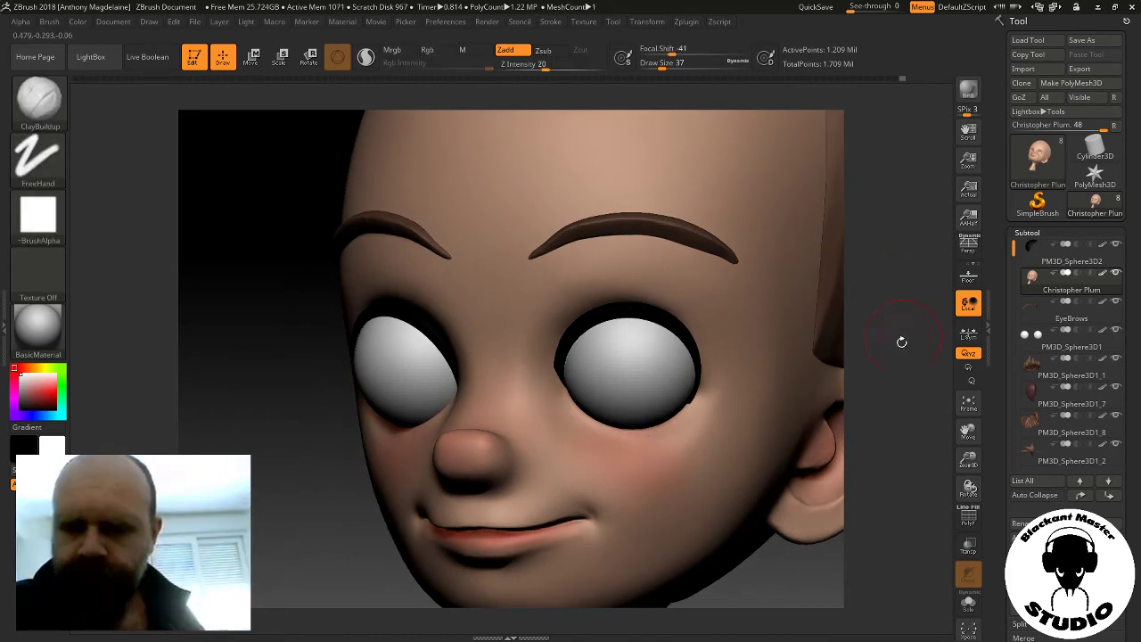
{"action": "left_click_drag", "start_coordinate": [897, 334], "coordinate": [692, 404]}
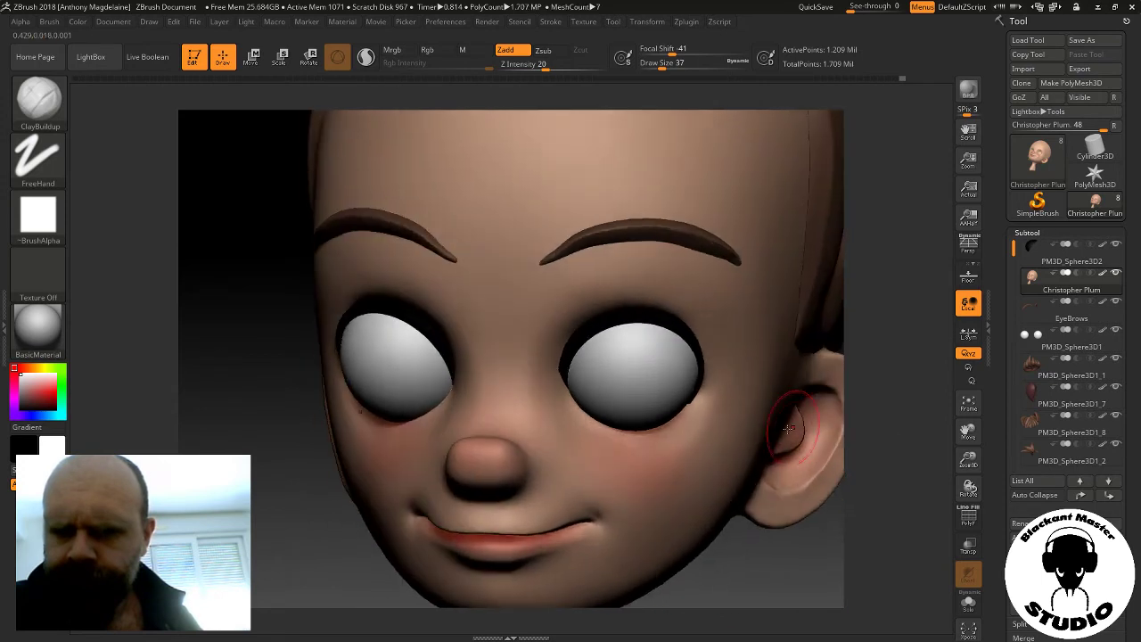
{"action": "key", "text": "shift"}
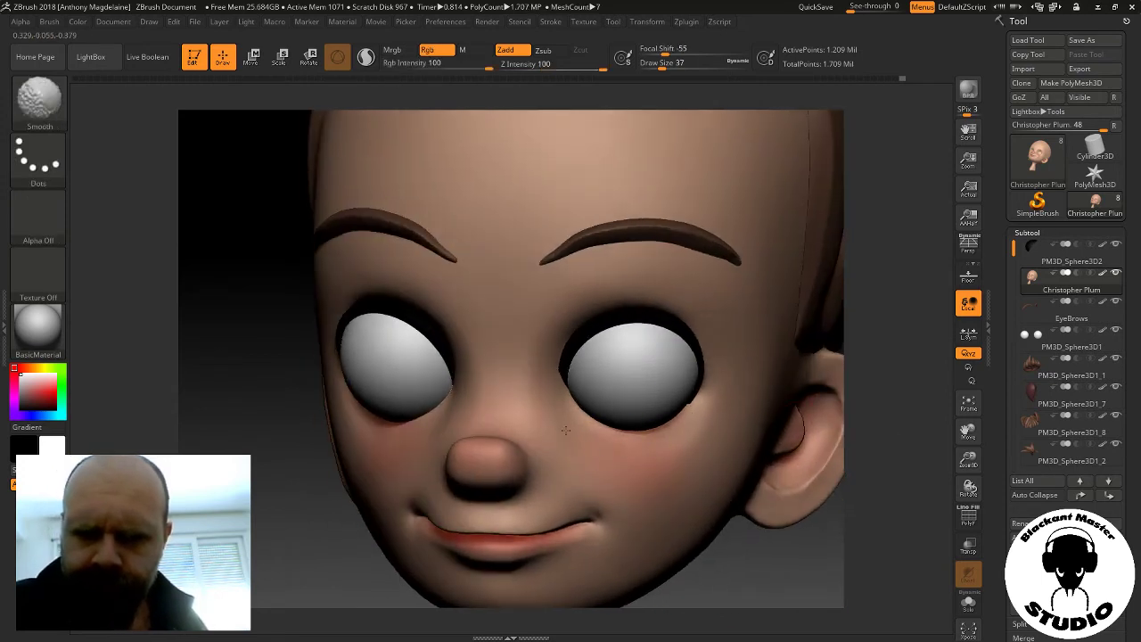
{"action": "mouse_move", "coordinate": [905, 389]}
{"action": "left_mouse_down"}
{"action": "mouse_move", "coordinate": [858, 354]}
{"action": "mouse_move", "coordinate": [886, 395]}
{"action": "left_mouse_up"}
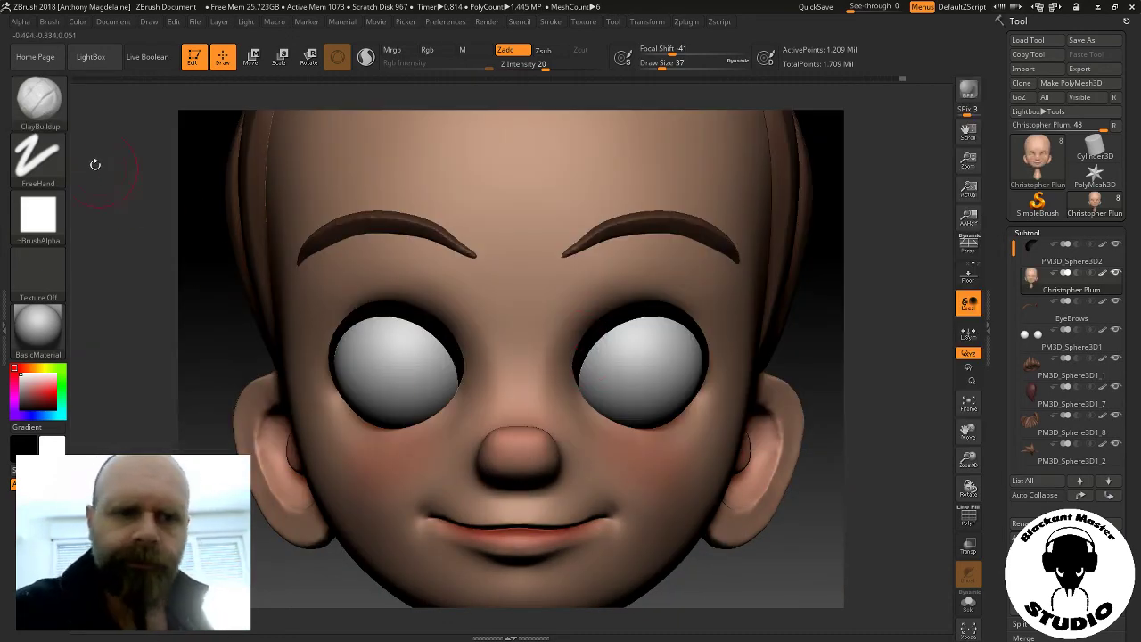
{"action": "left_click", "coordinate": [38, 105]}
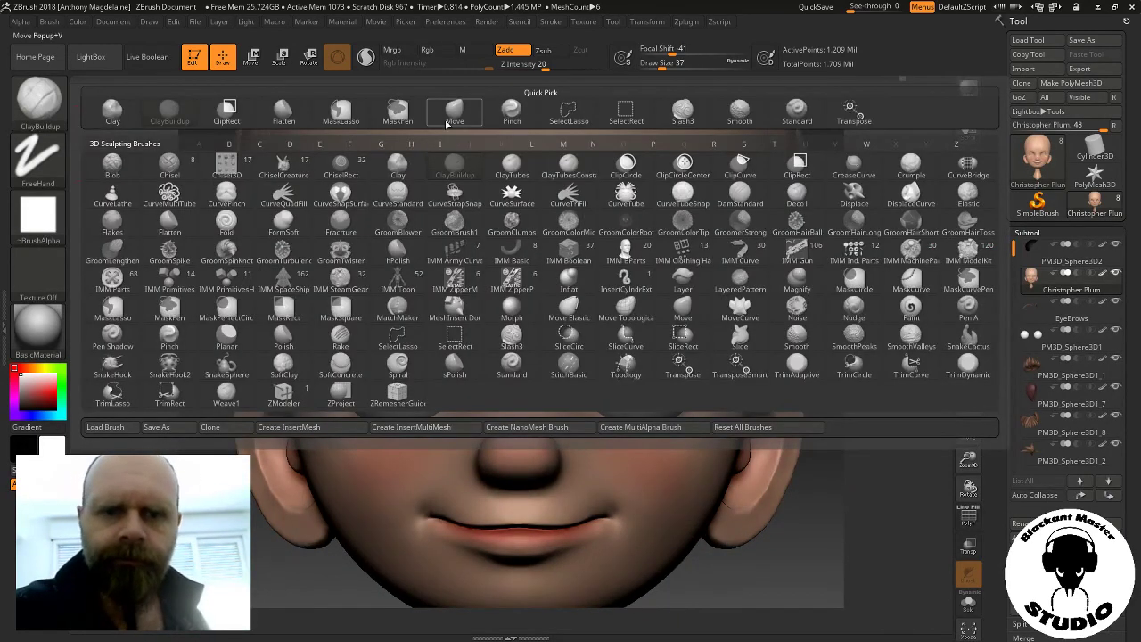
Using the Move brush at draw size 56, pull the lower-eye skin back to reveal more eyeball
{"action": "left_click", "coordinate": [455, 109]}
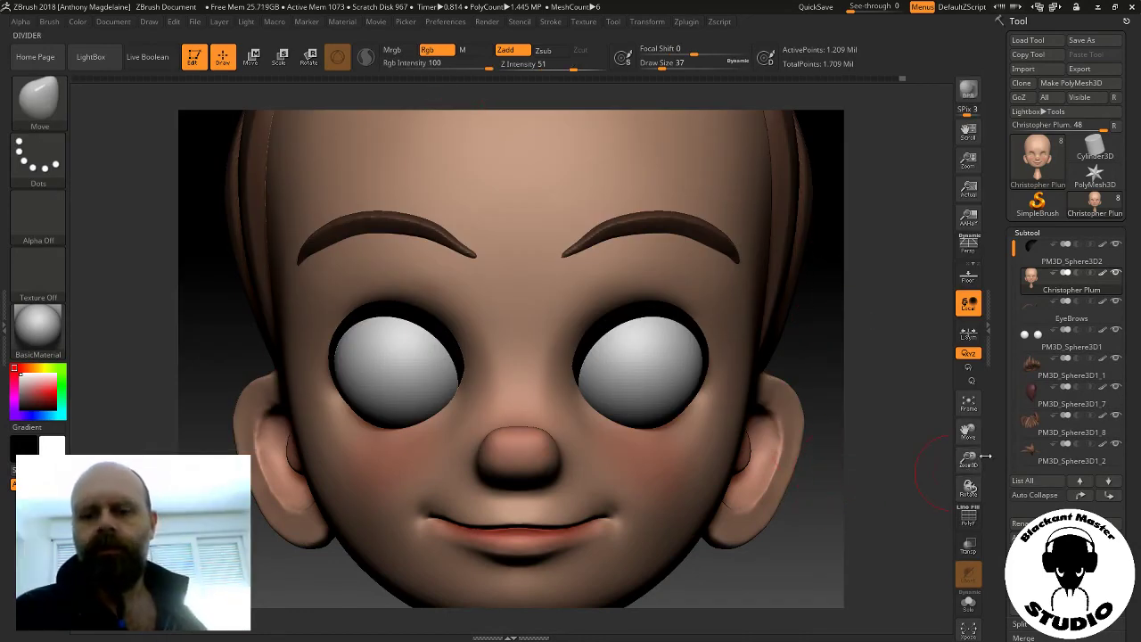
{"action": "mouse_move", "coordinate": [985, 456]}
{"action": "left_mouse_down"}
{"action": "mouse_move", "coordinate": [823, 437]}
{"action": "mouse_move", "coordinate": [817, 484]}
{"action": "mouse_move", "coordinate": [798, 407]}
{"action": "mouse_move", "coordinate": [645, 390]}
{"action": "left_mouse_up"}
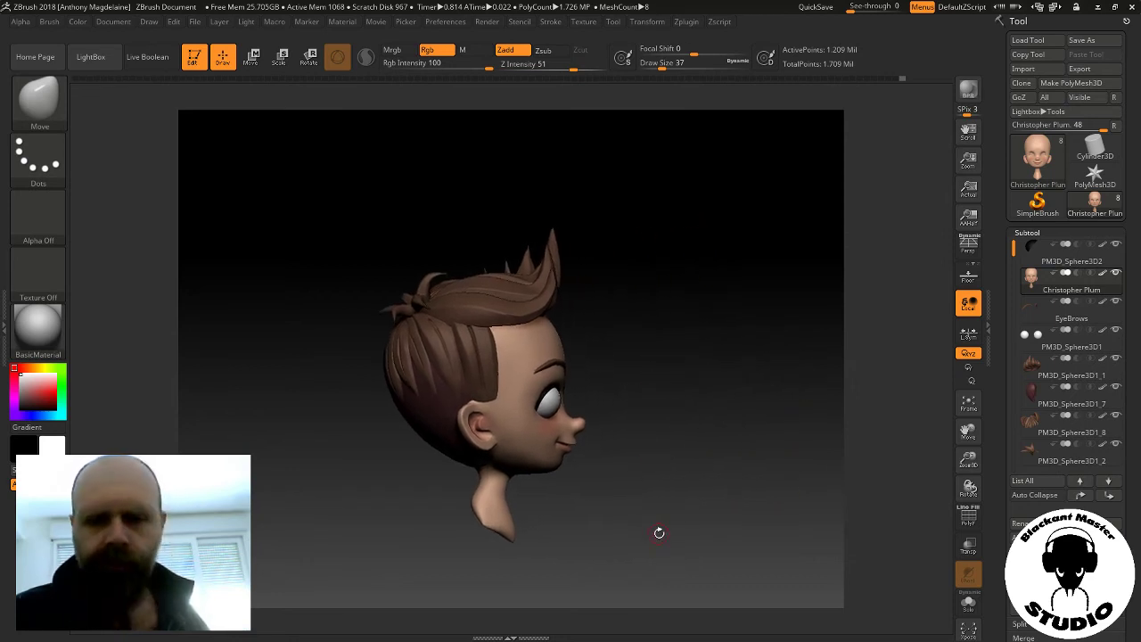
{"action": "mouse_move", "coordinate": [969, 460]}
{"action": "left_mouse_down"}
{"action": "mouse_move", "coordinate": [836, 446]}
{"action": "mouse_move", "coordinate": [698, 471]}
{"action": "left_mouse_up"}
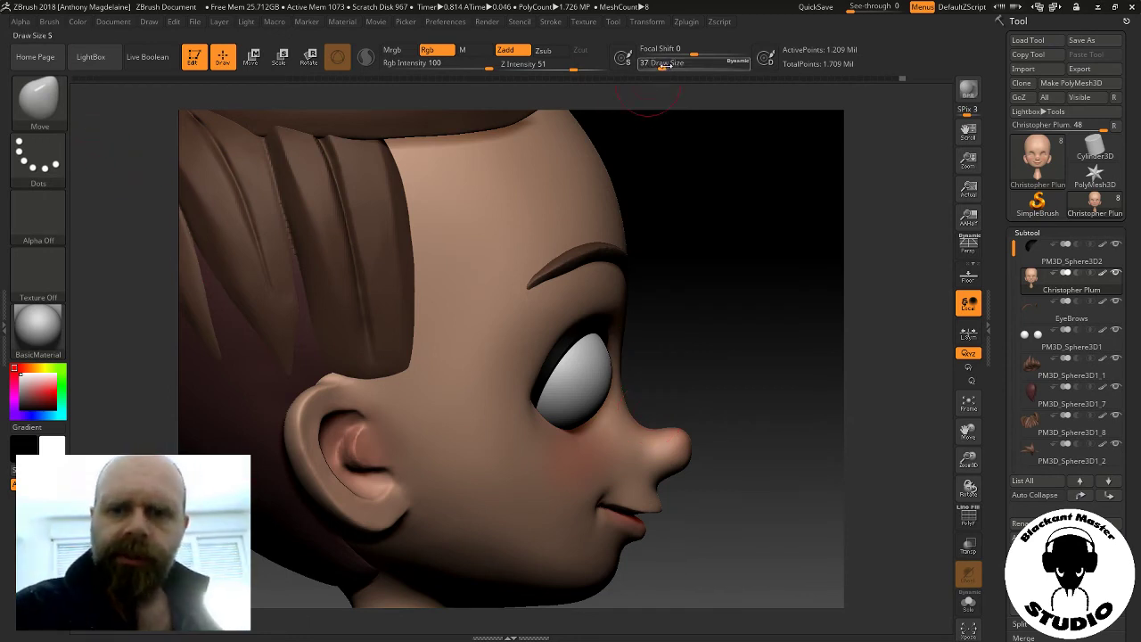
{"action": "left_click_drag", "start_coordinate": [662, 64], "coordinate": [665, 63]}
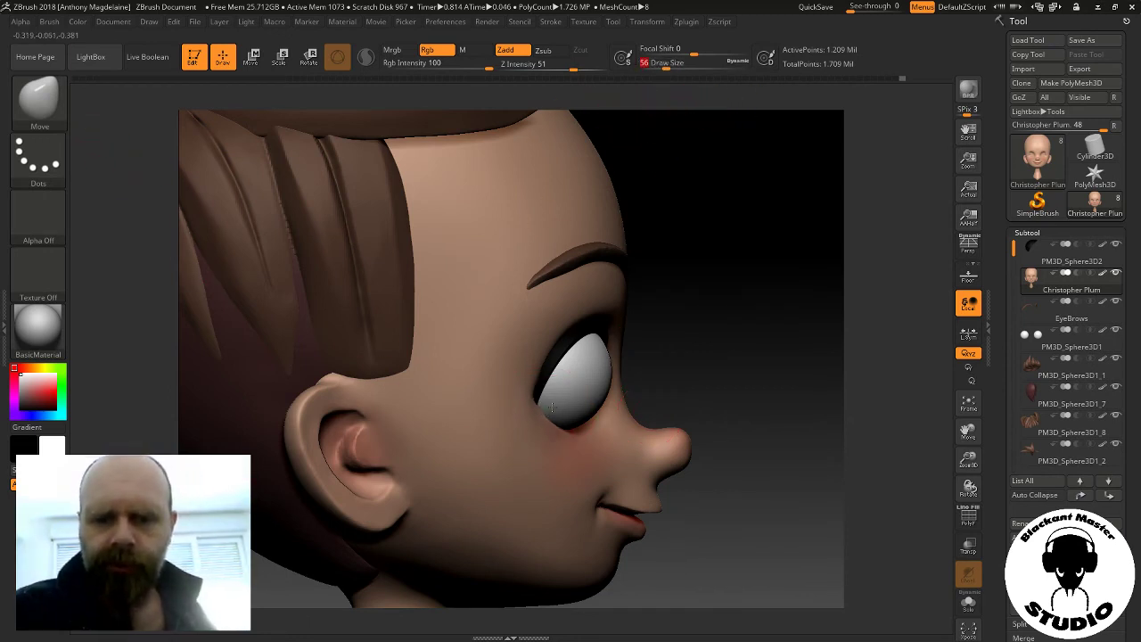
{"action": "left_click_drag", "start_coordinate": [555, 407], "coordinate": [558, 379]}
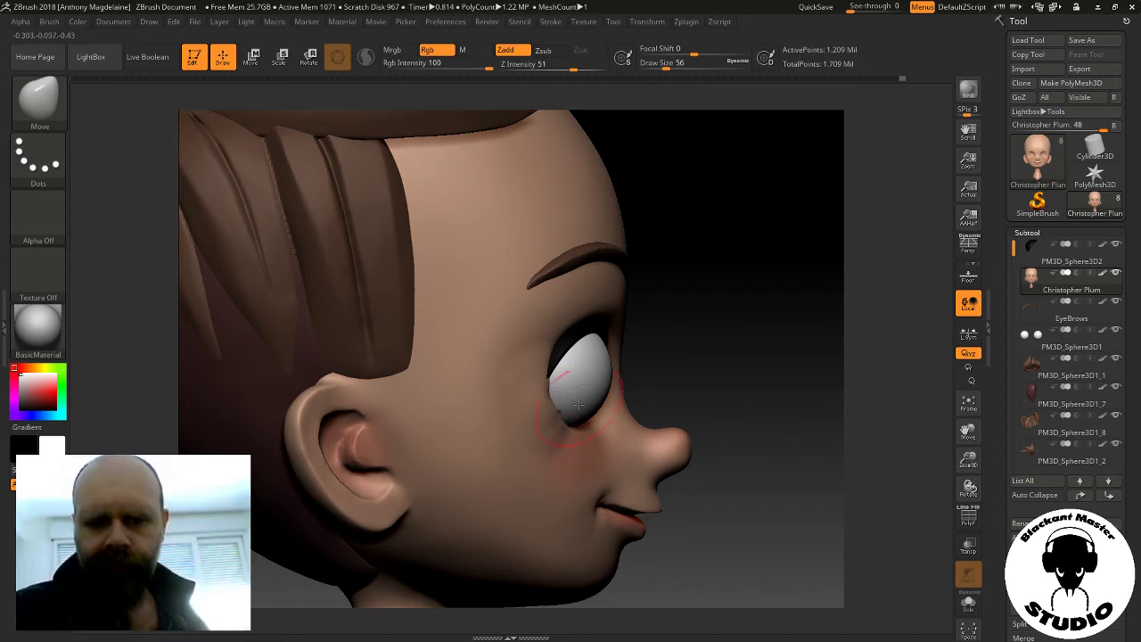
{"action": "left_click_drag", "start_coordinate": [568, 439], "coordinate": [565, 438]}
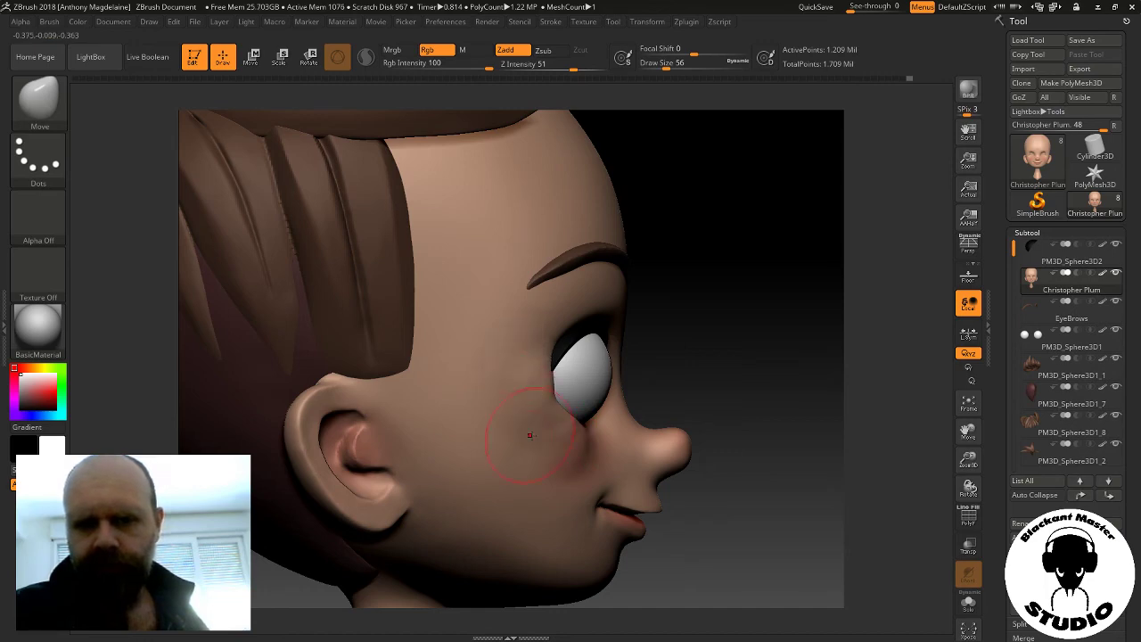
Frame the head, turn it near-front, and make the PM3D_Sphere3D1 eyeball subtool active
{"action": "left_click_drag", "start_coordinate": [776, 402], "coordinate": [698, 394]}
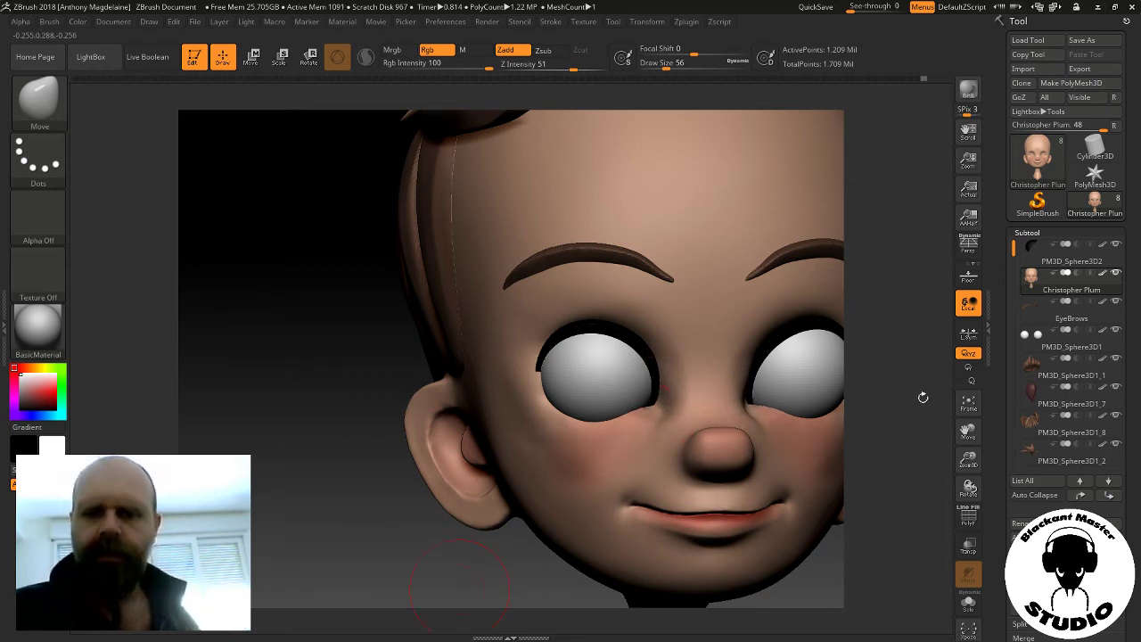
{"action": "left_click", "coordinate": [969, 406]}
{"action": "left_click_drag", "start_coordinate": [740, 428], "coordinate": [705, 427]}
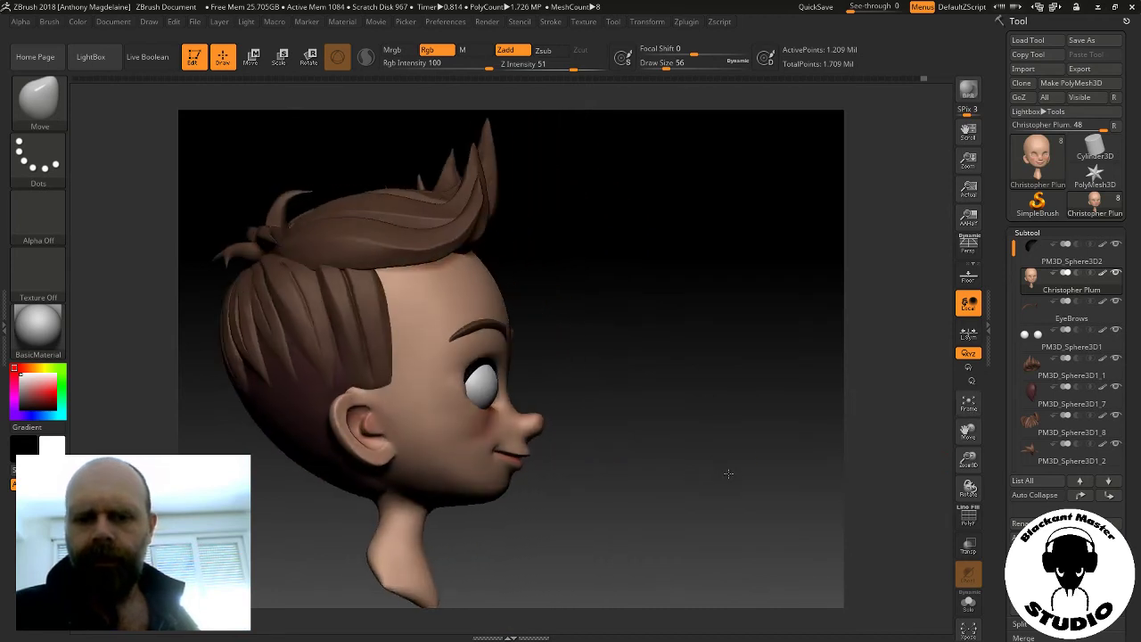
{"action": "left_click_drag", "start_coordinate": [680, 483], "coordinate": [739, 475]}
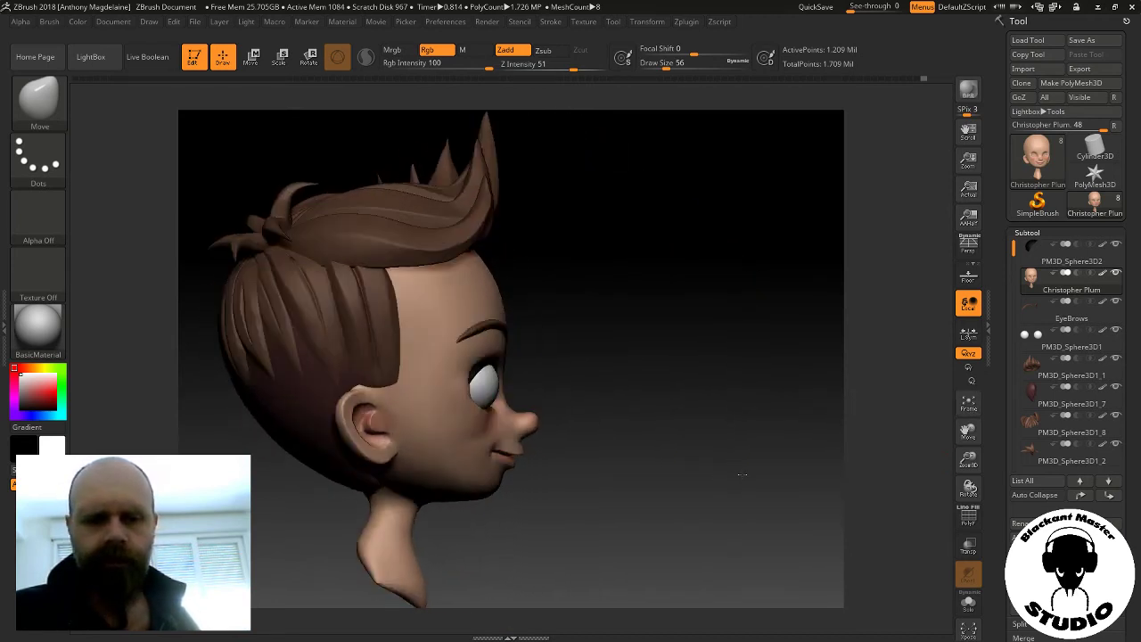
{"action": "key", "text": "Down"}
{"action": "key", "text": "Down"}
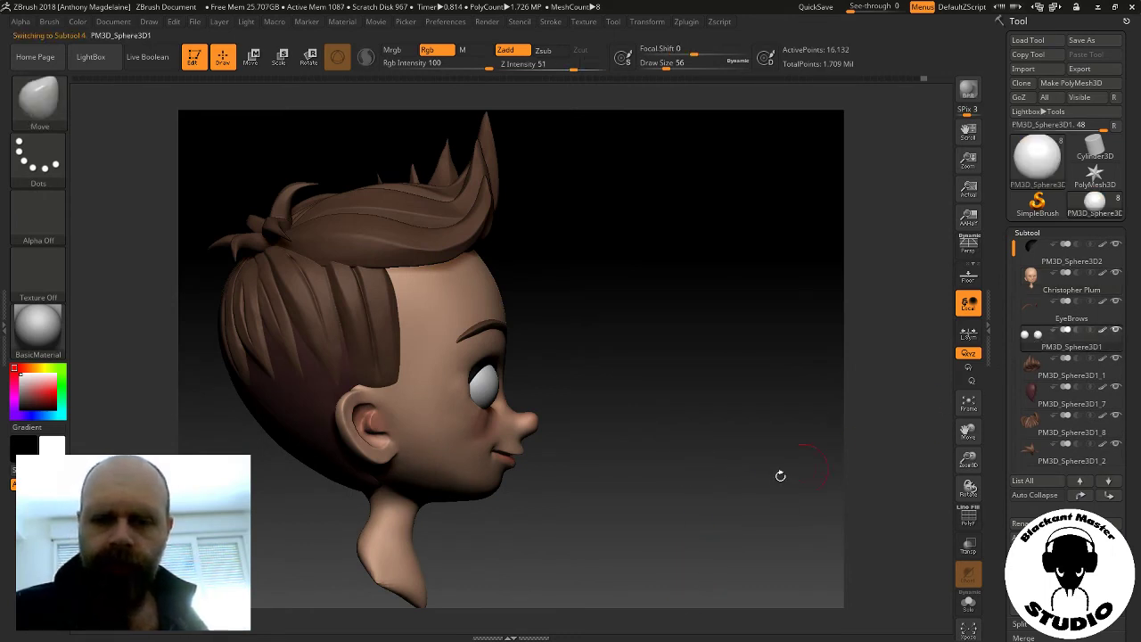
Nudge the eyeballs slightly back into their sockets with the move gizmo
{"action": "left_click", "coordinate": [253, 57]}
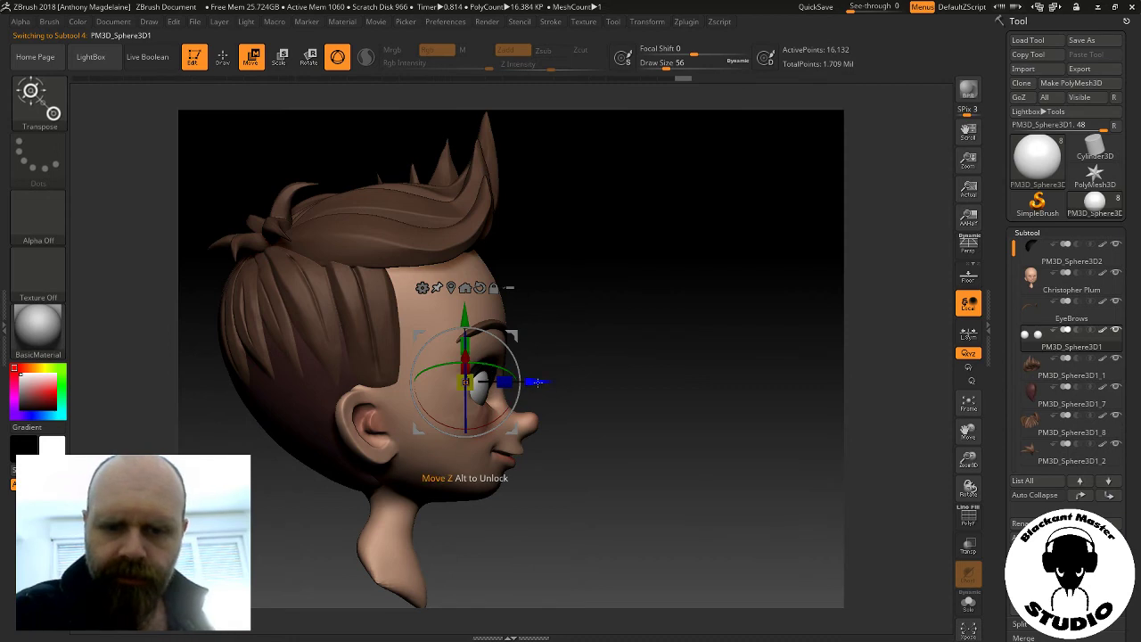
{"action": "left_click_drag", "start_coordinate": [504, 382], "coordinate": [538, 382]}
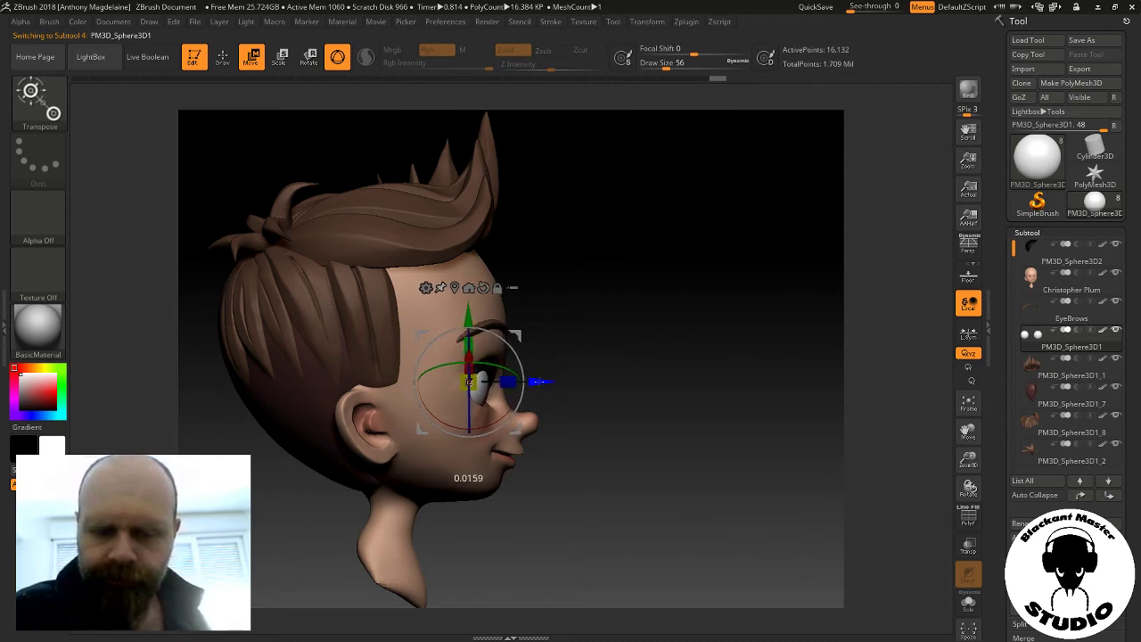
{"action": "mouse_move", "coordinate": [550, 395]}
{"action": "left_mouse_down"}
{"action": "mouse_move", "coordinate": [675, 395]}
{"action": "mouse_move", "coordinate": [651, 408]}
{"action": "mouse_move", "coordinate": [697, 425]}
{"action": "left_mouse_up"}
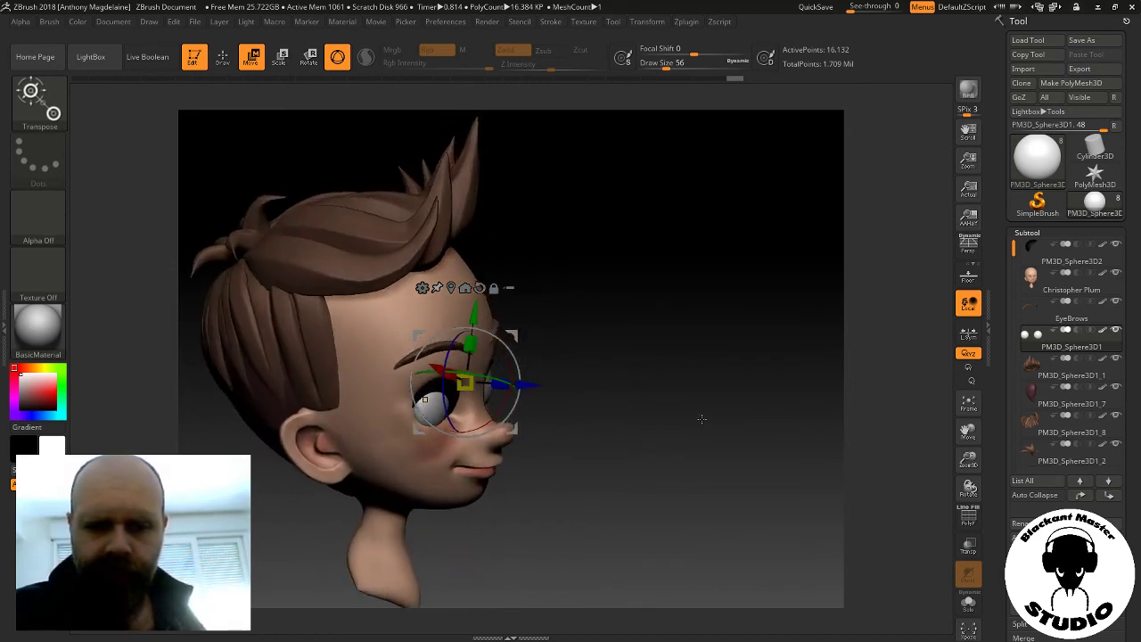
{"action": "key", "text": "ctrl"}
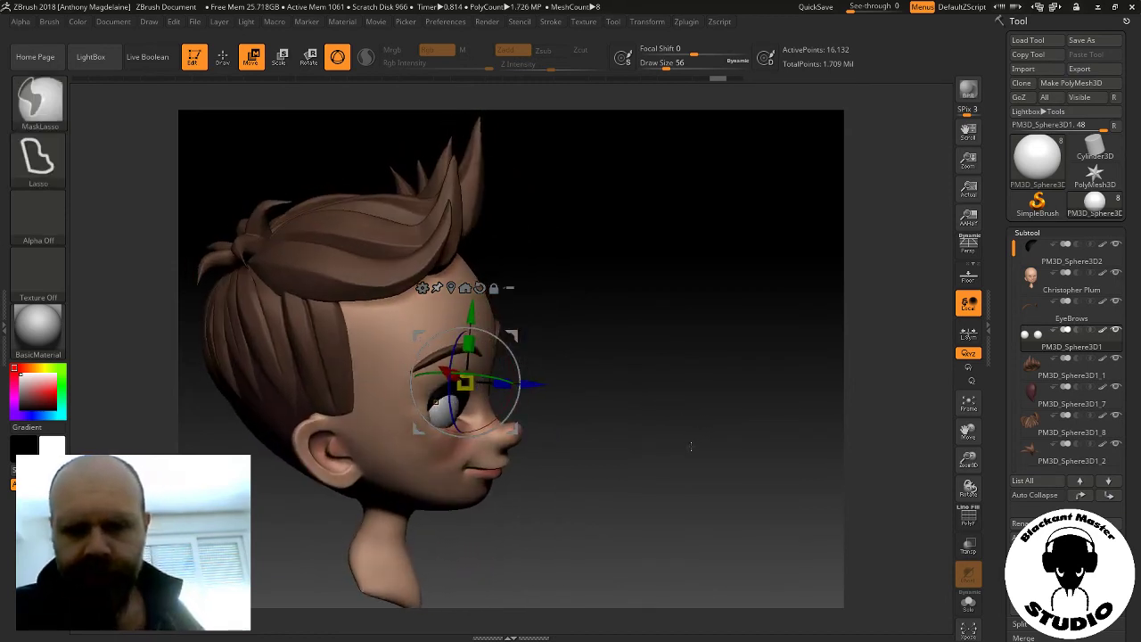
{"action": "left_click_drag", "start_coordinate": [670, 377], "coordinate": [530, 382]}
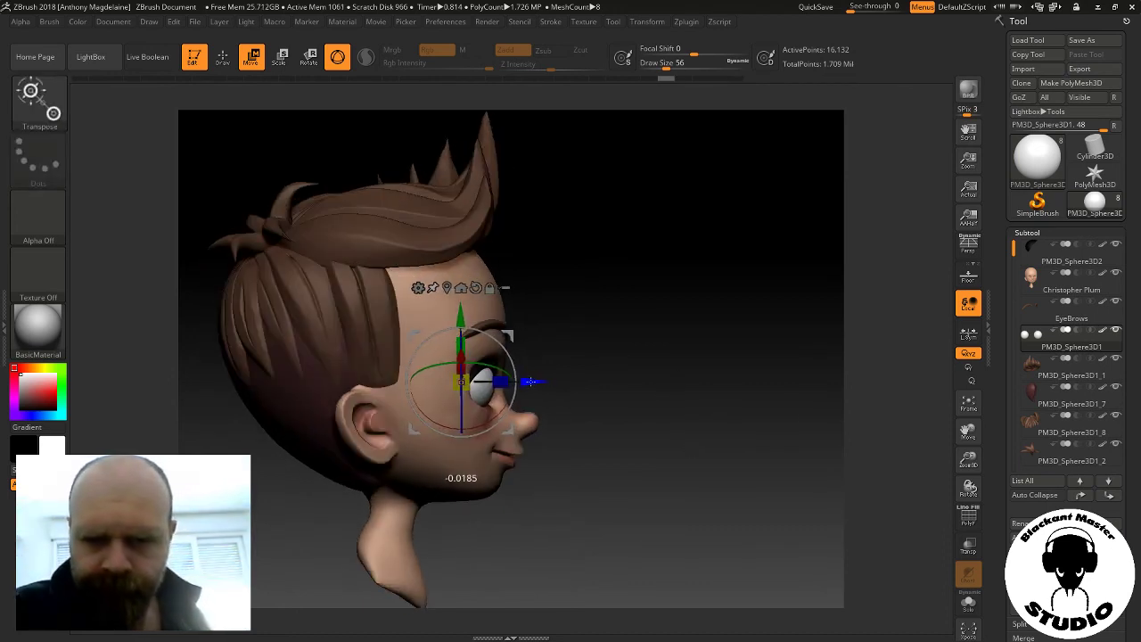
Leave Transpose, activate the head subtool and rotate to a front view
{"action": "key", "text": "q"}
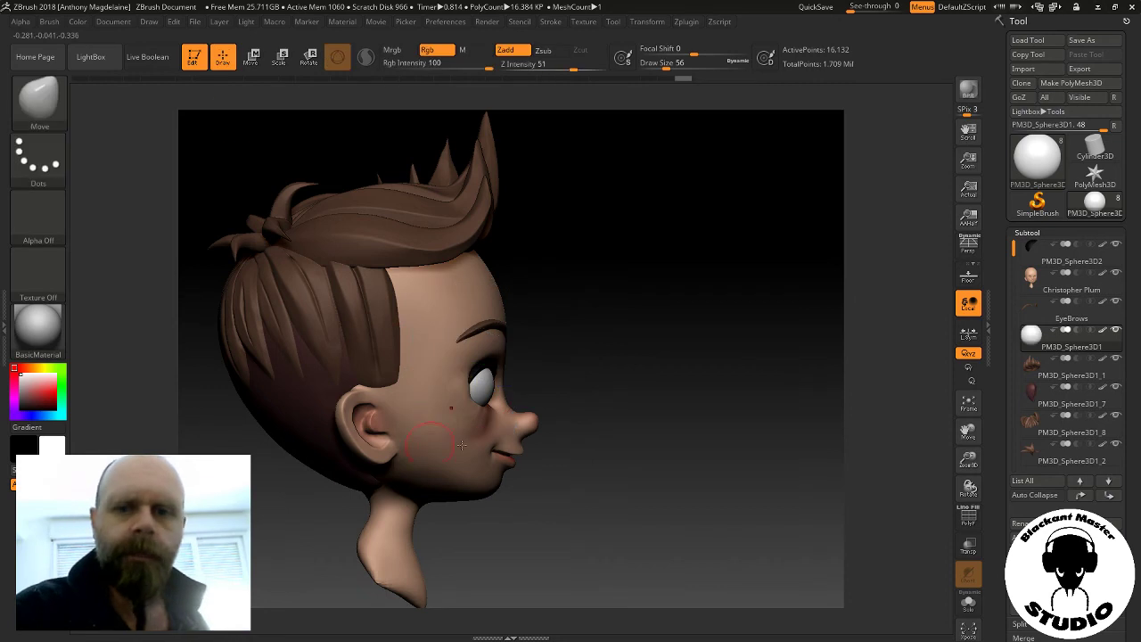
{"action": "left_click", "coordinate": [461, 444], "text": "alt"}
{"action": "mouse_move", "coordinate": [793, 406]}
{"action": "left_mouse_down"}
{"action": "mouse_move", "coordinate": [695, 426]}
{"action": "mouse_move", "coordinate": [731, 401]}
{"action": "left_mouse_up"}
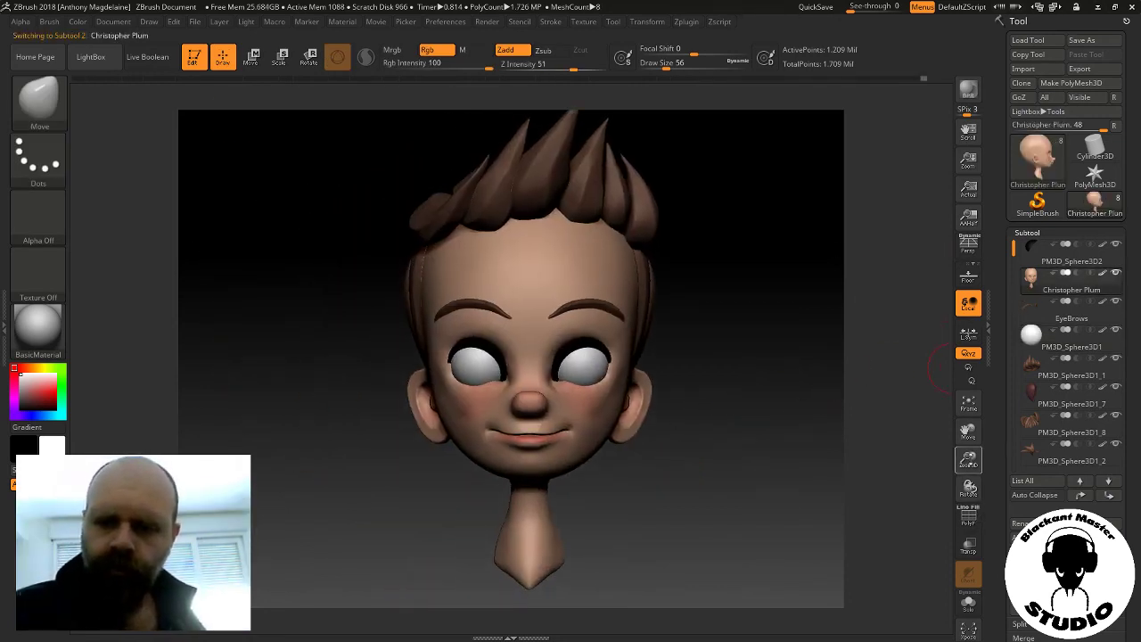
Switch to ClayBuildup at draw size 44 and build clay on the cheeks below the eyes
{"action": "left_click_drag", "start_coordinate": [968, 459], "coordinate": [969, 419]}
{"action": "mouse_move", "coordinate": [731, 419]}
{"action": "right_mouse_down"}
{"action": "mouse_move", "coordinate": [836, 446]}
{"action": "mouse_move", "coordinate": [840, 432]}
{"action": "right_mouse_up"}
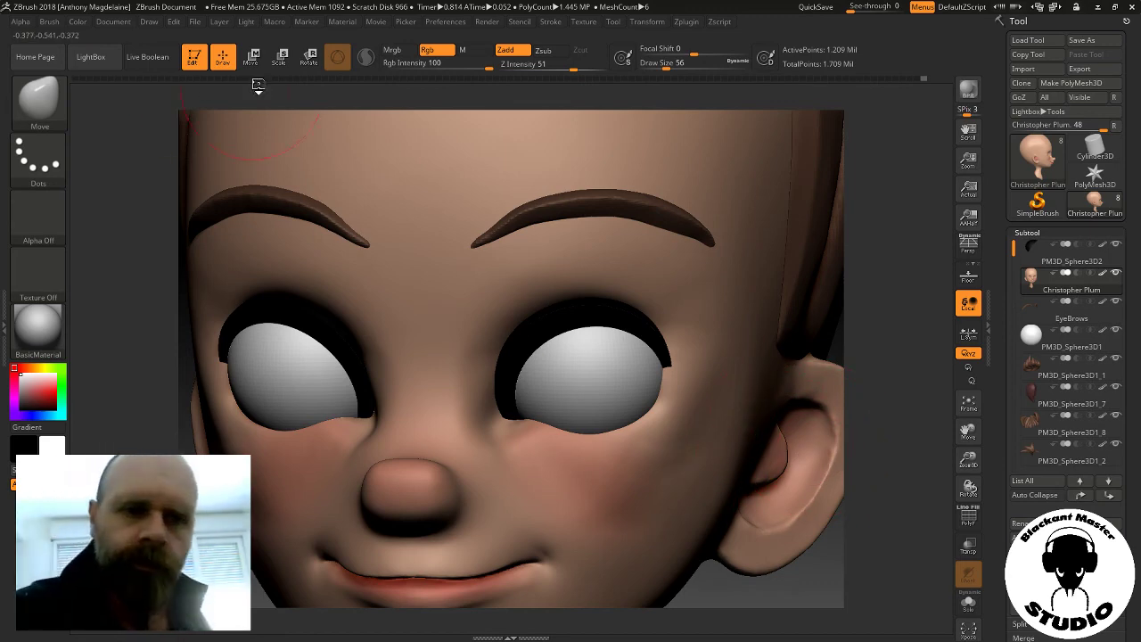
{"action": "left_click", "coordinate": [43, 95]}
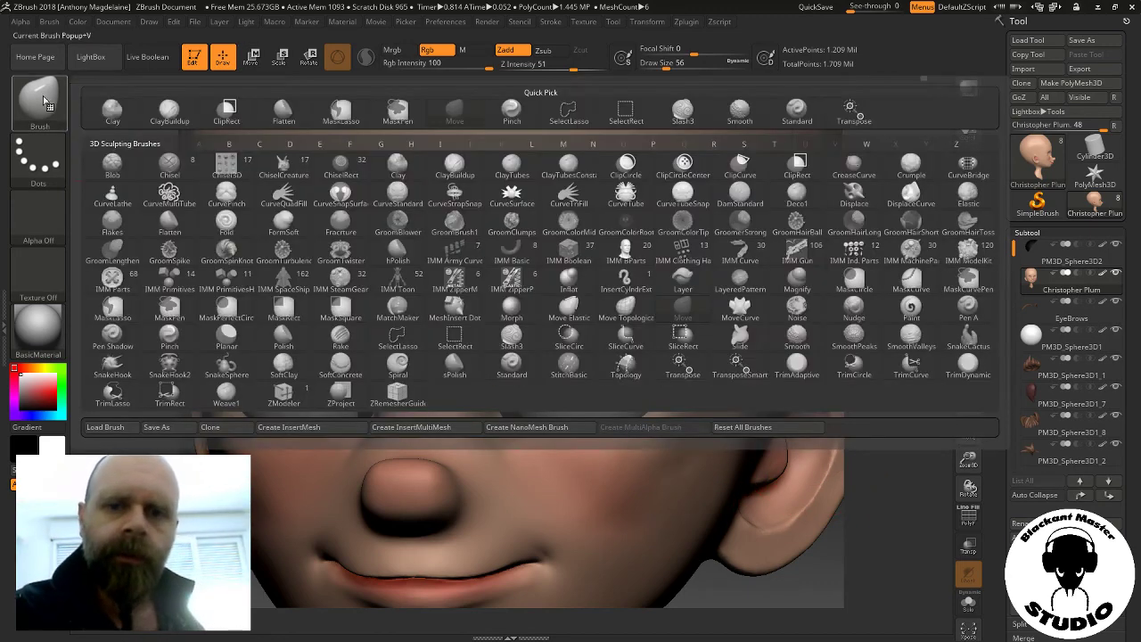
{"action": "left_click", "coordinate": [177, 117]}
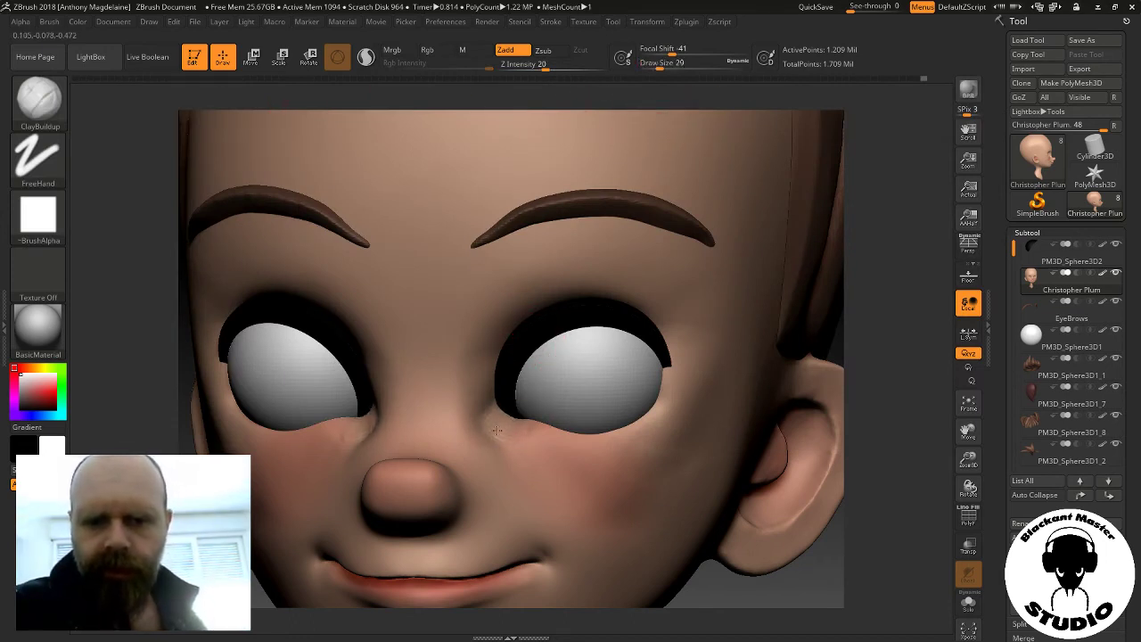
{"action": "left_click_drag", "start_coordinate": [879, 313], "coordinate": [511, 419]}
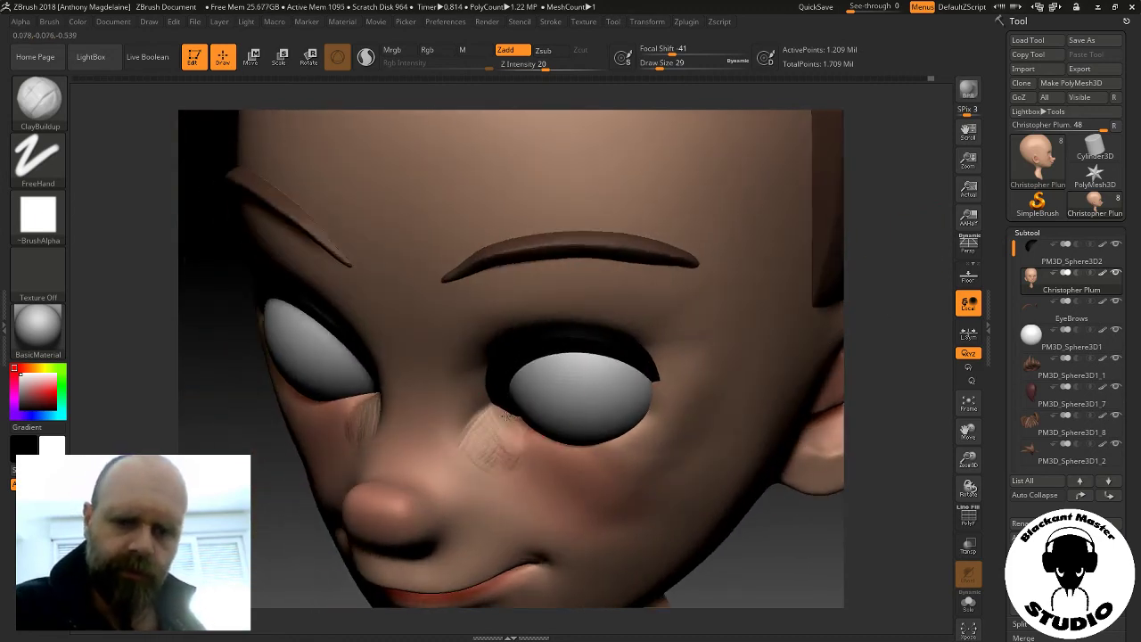
{"action": "left_click_drag", "start_coordinate": [880, 338], "coordinate": [547, 357]}
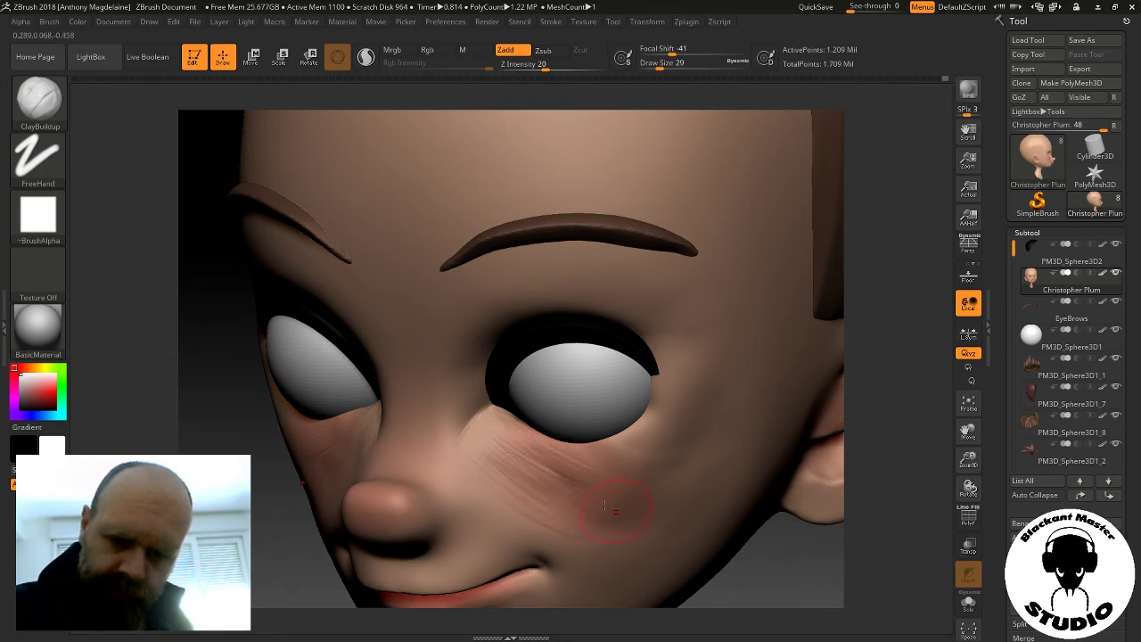
Shift-smooth the new cheek clay, checking it from front and side angles
{"action": "left_click_drag", "start_coordinate": [772, 561], "coordinate": [682, 420]}
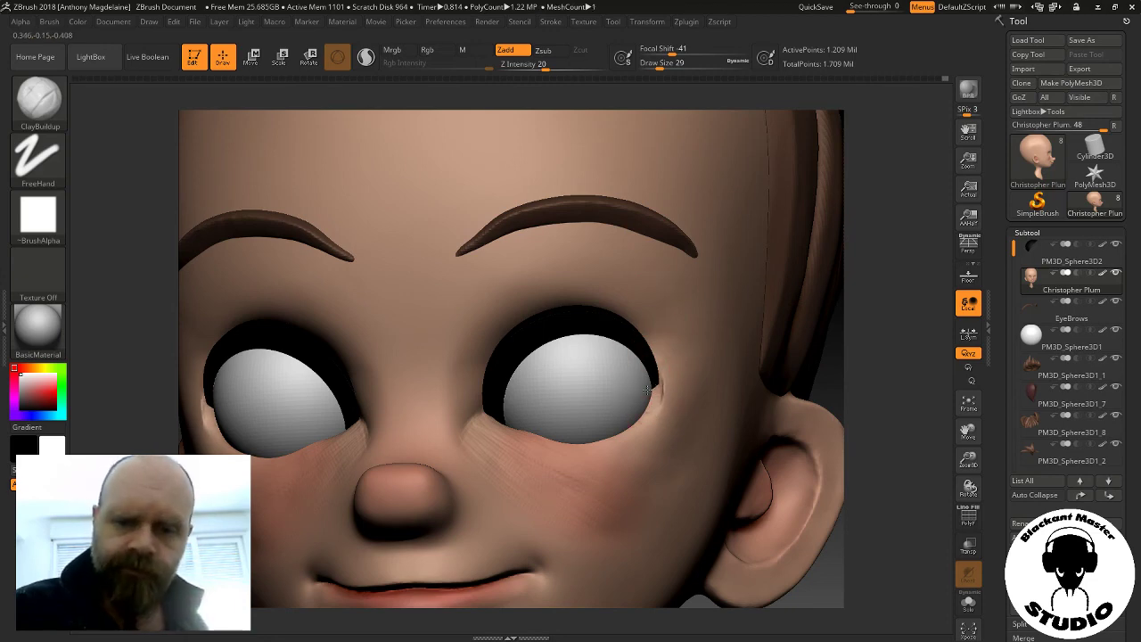
{"action": "mouse_move", "coordinate": [874, 366]}
{"action": "left_mouse_down"}
{"action": "mouse_move", "coordinate": [879, 351]}
{"action": "mouse_move", "coordinate": [479, 468]}
{"action": "left_mouse_up"}
{"action": "key", "text": "shift"}
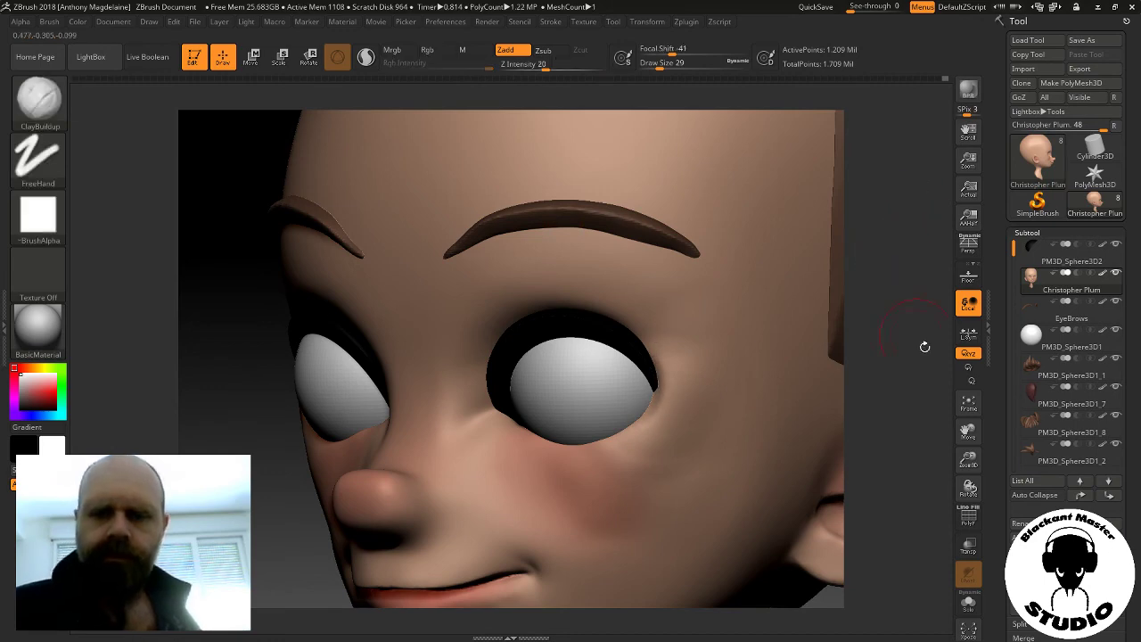
{"action": "mouse_move", "coordinate": [921, 395]}
{"action": "left_mouse_down"}
{"action": "mouse_move", "coordinate": [933, 434]}
{"action": "mouse_move", "coordinate": [829, 507]}
{"action": "mouse_move", "coordinate": [676, 489]}
{"action": "mouse_move", "coordinate": [700, 474]}
{"action": "mouse_move", "coordinate": [687, 473]}
{"action": "left_mouse_up"}
{"action": "left_click_drag", "start_coordinate": [698, 432], "coordinate": [381, 401]}
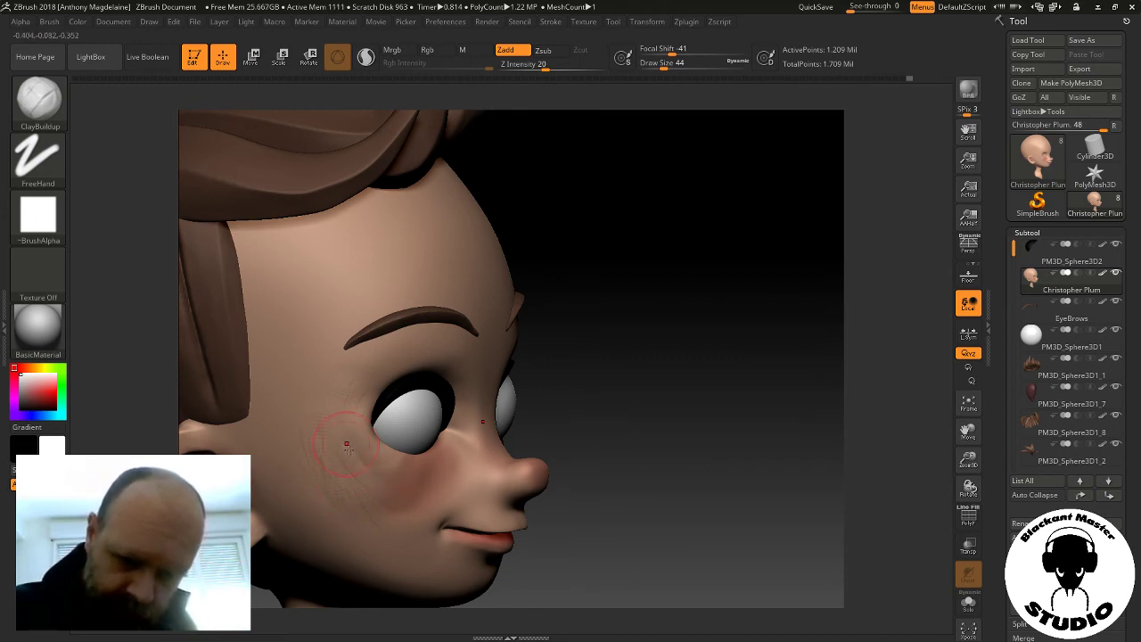
Raise draw size to 97, broaden the cheek volume with ClayBuildup, and Shift-smooth it
{"action": "left_click_drag", "start_coordinate": [704, 410], "coordinate": [629, 455]}
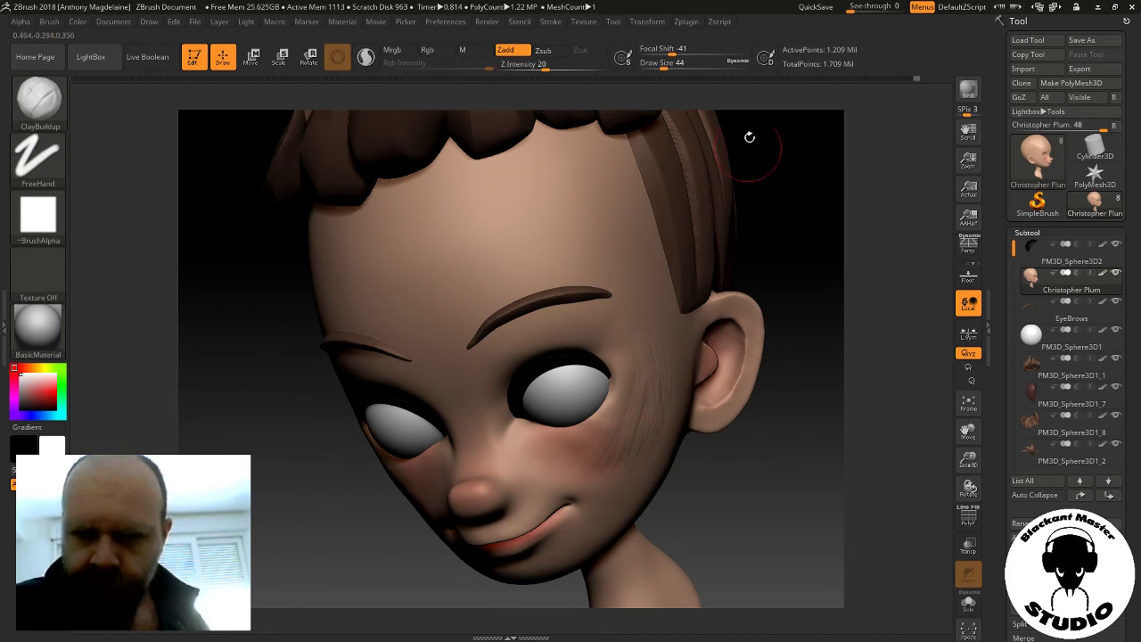
{"action": "key", "text": "s"}
{"action": "left_click_drag", "start_coordinate": [731, 132], "coordinate": [758, 131]}
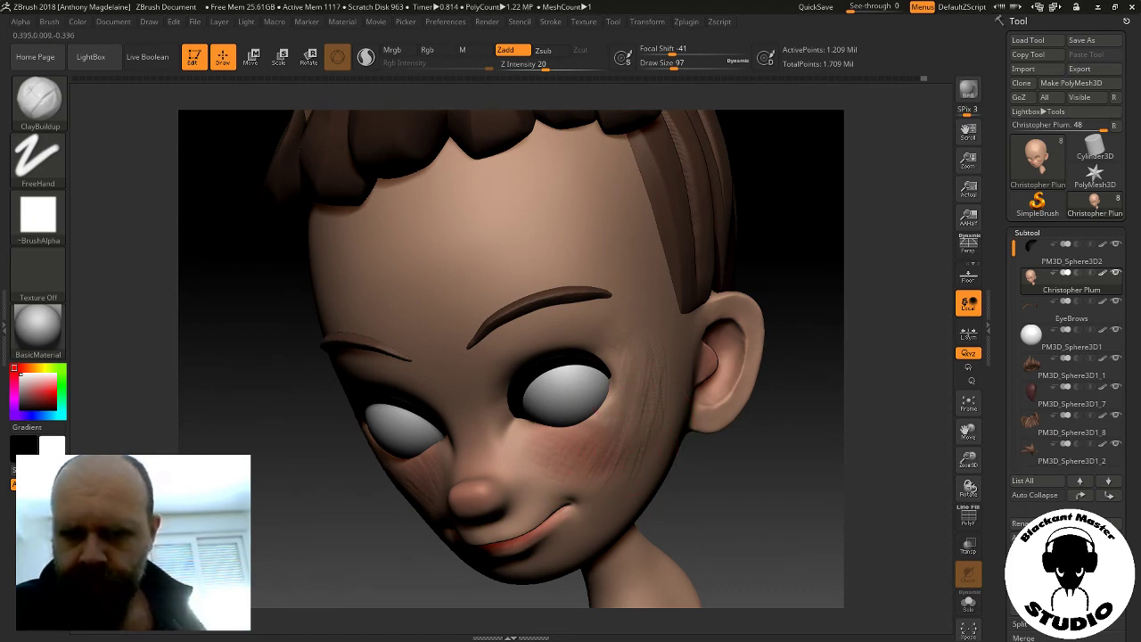
{"action": "left_click_drag", "start_coordinate": [754, 509], "coordinate": [630, 419]}
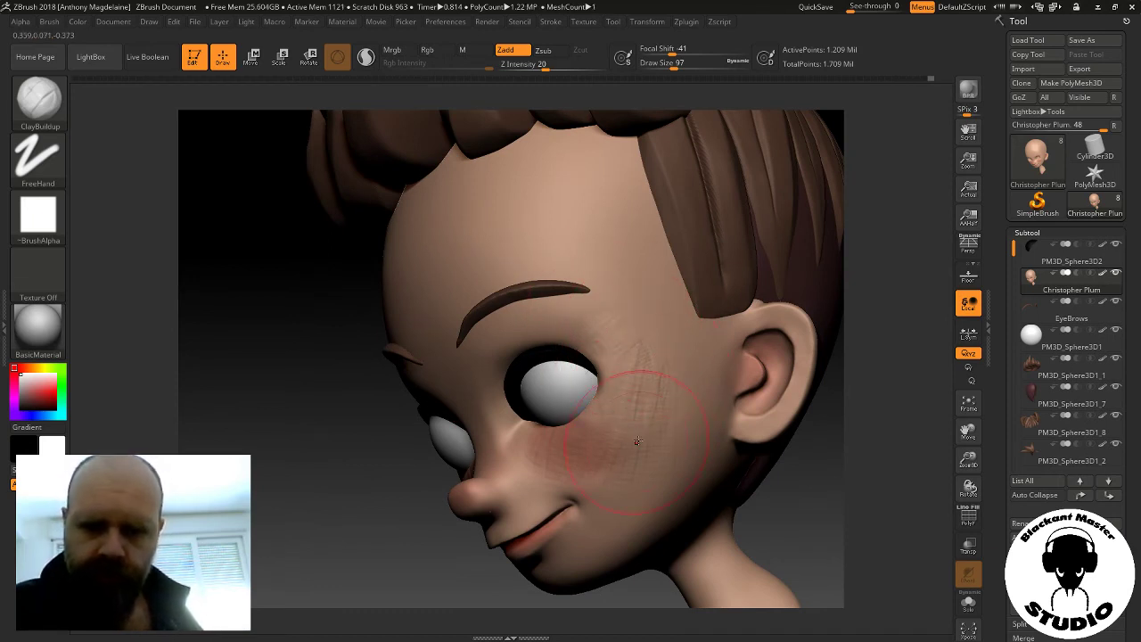
{"action": "key", "text": "shift"}
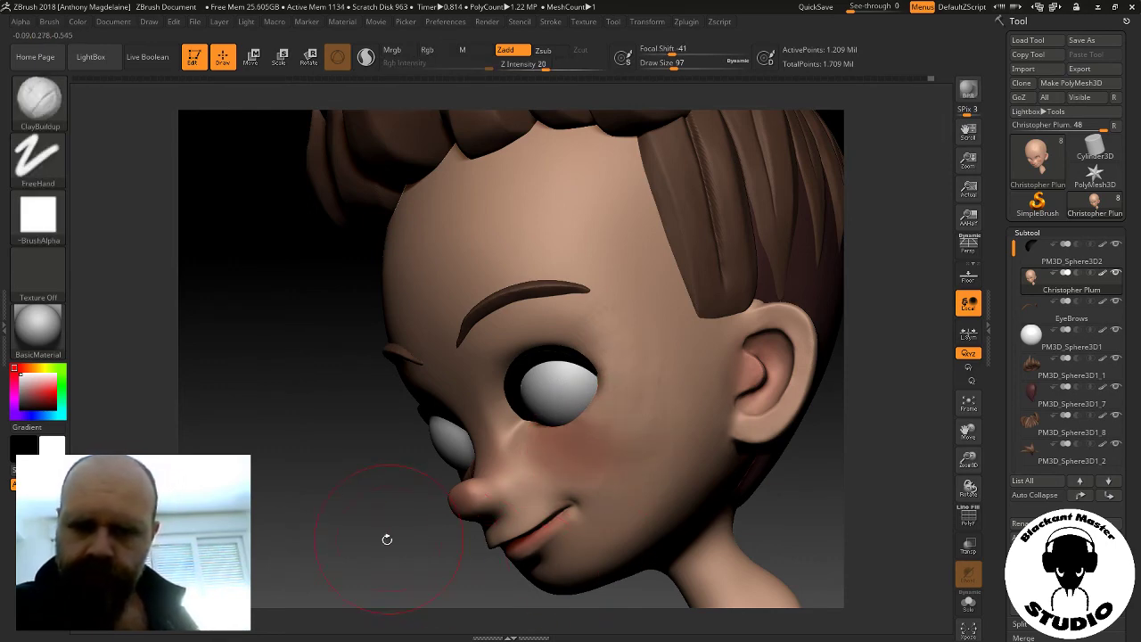
{"action": "mouse_move", "coordinate": [384, 538]}
{"action": "left_mouse_down"}
{"action": "mouse_move", "coordinate": [707, 366]}
{"action": "mouse_move", "coordinate": [523, 446]}
{"action": "left_mouse_up"}
{"action": "key", "text": "shift"}
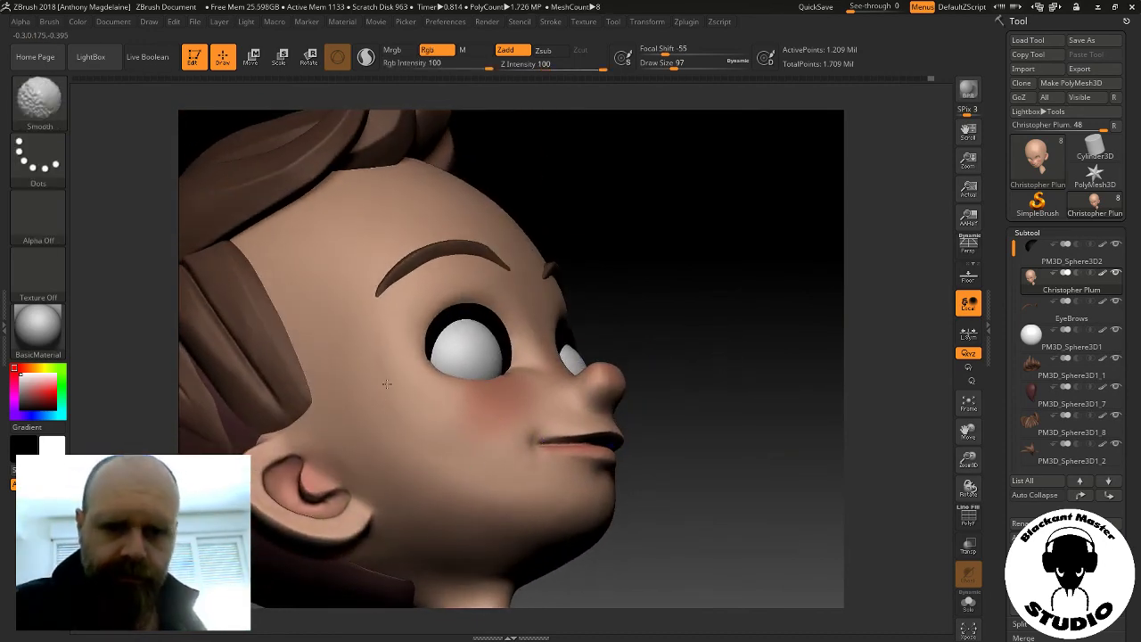
Lower the draw size to 31 and smooth the area between the eyes
{"action": "mouse_move", "coordinate": [612, 331]}
{"action": "left_mouse_down"}
{"action": "mouse_move", "coordinate": [725, 318]}
{"action": "mouse_move", "coordinate": [749, 286]}
{"action": "mouse_move", "coordinate": [731, 326]}
{"action": "mouse_move", "coordinate": [683, 331]}
{"action": "mouse_move", "coordinate": [458, 450]}
{"action": "left_mouse_up"}
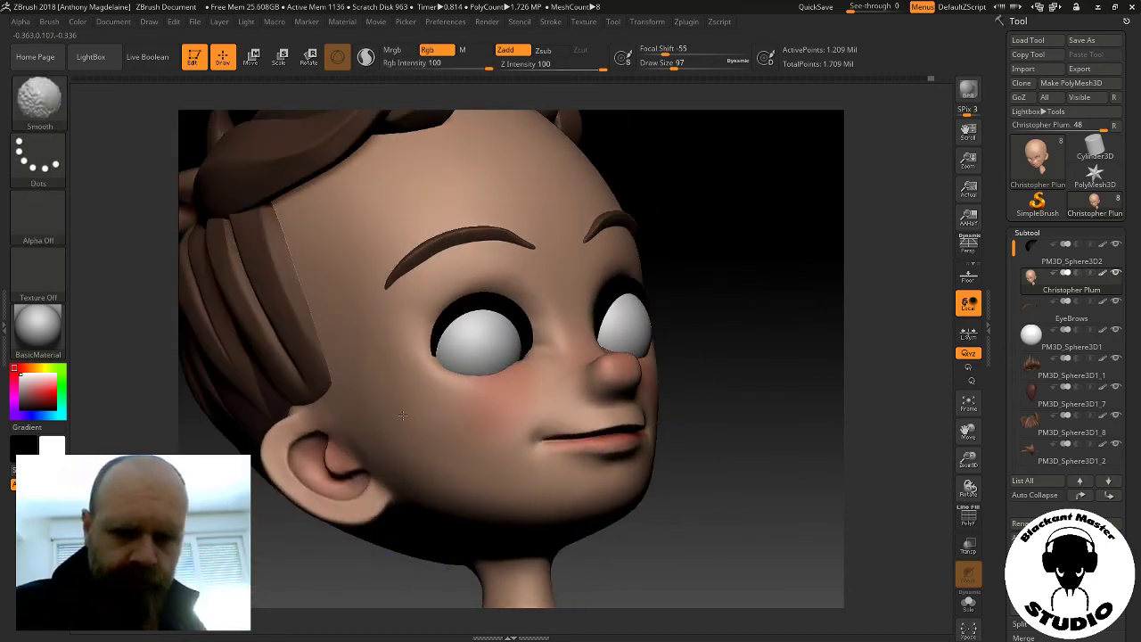
{"action": "left_click_drag", "start_coordinate": [776, 318], "coordinate": [731, 331]}
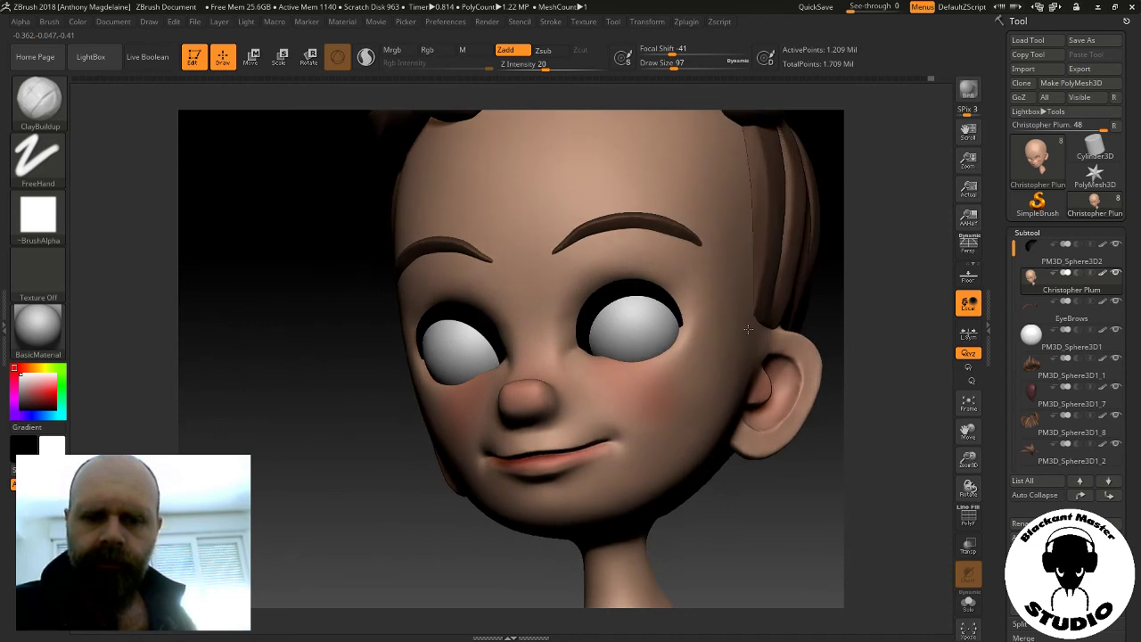
{"action": "left_click_drag", "start_coordinate": [675, 64], "coordinate": [660, 62]}
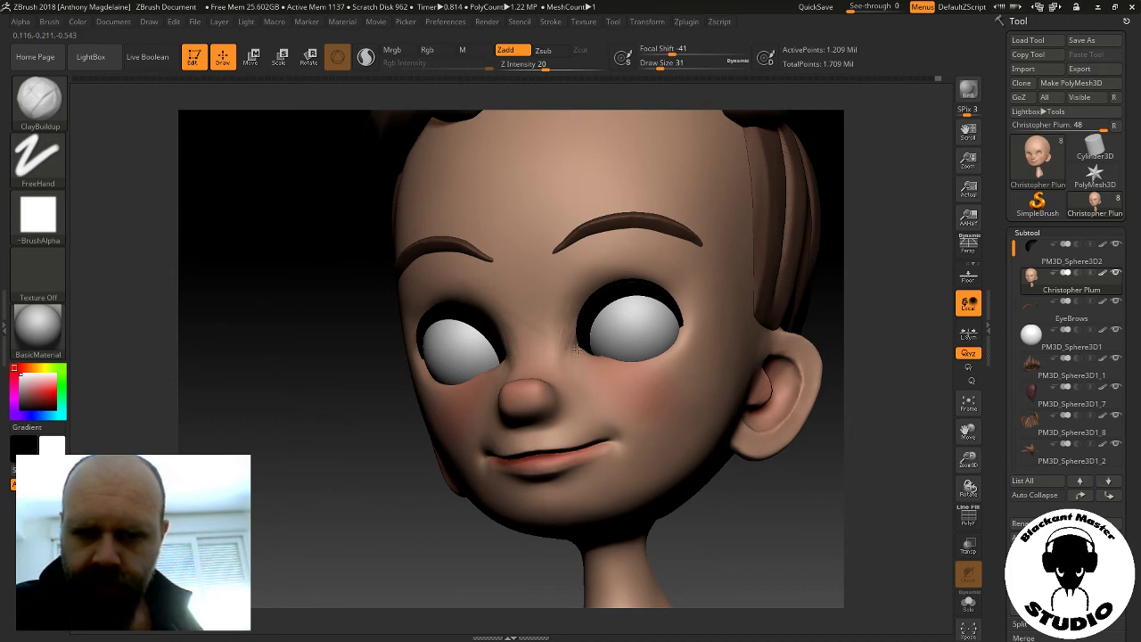
{"action": "key", "text": "shift"}
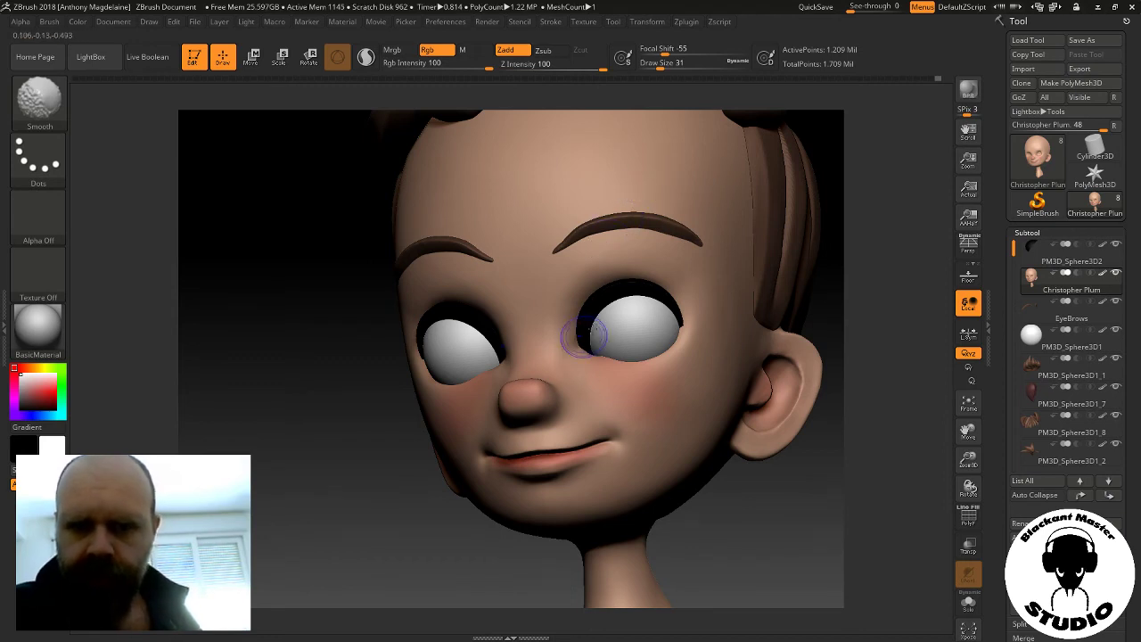
{"action": "left_click_drag", "start_coordinate": [850, 264], "coordinate": [584, 356]}
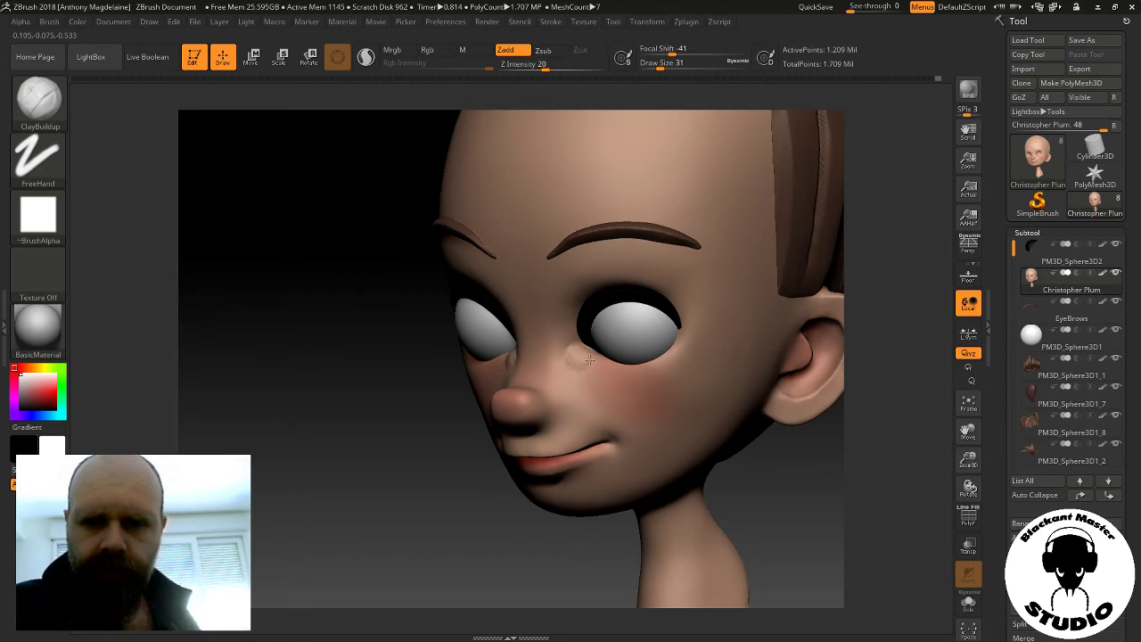
Add and smooth clay beside the nose, then Solo the head, hiding eyes, brows and hair
{"action": "mouse_move", "coordinate": [851, 263]}
{"action": "left_mouse_down"}
{"action": "mouse_move", "coordinate": [856, 243]}
{"action": "mouse_move", "coordinate": [845, 264]}
{"action": "mouse_move", "coordinate": [875, 291]}
{"action": "mouse_move", "coordinate": [828, 280]}
{"action": "left_mouse_up"}
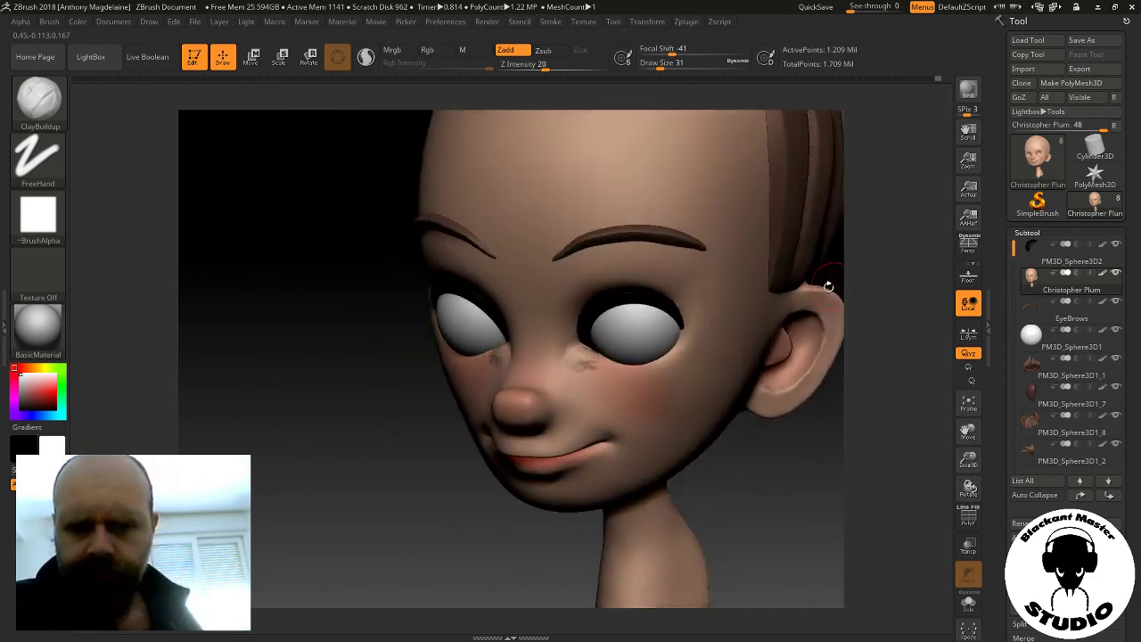
{"action": "key", "text": "shift"}
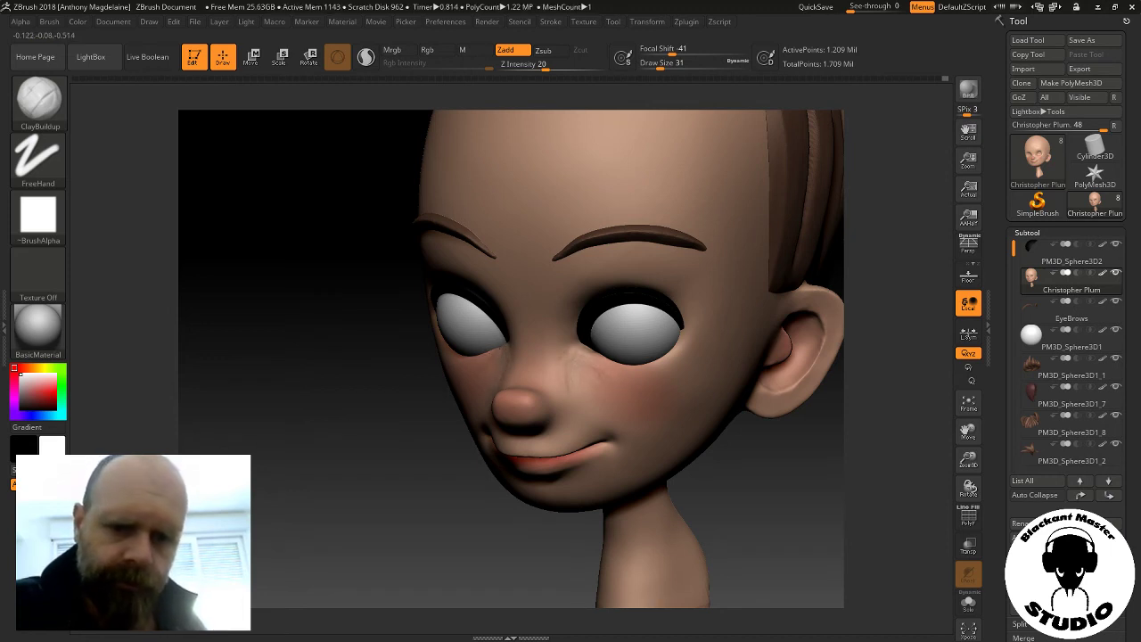
{"action": "key", "text": "shift"}
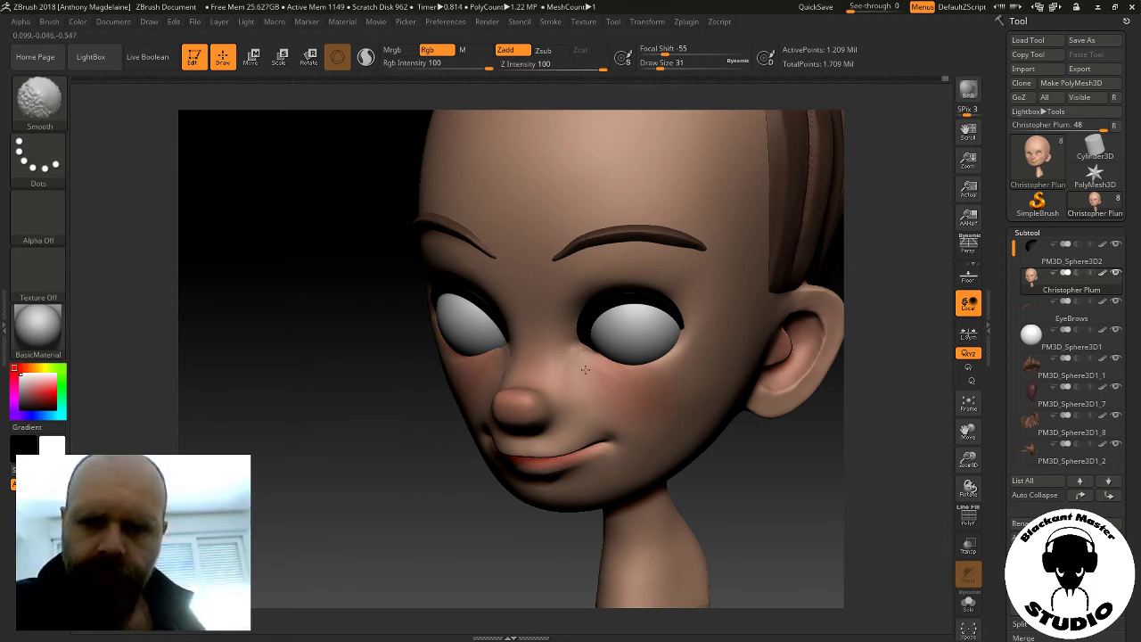
{"action": "mouse_move", "coordinate": [585, 369]}
{"action": "left_mouse_down"}
{"action": "mouse_move", "coordinate": [686, 403]}
{"action": "mouse_move", "coordinate": [702, 426]}
{"action": "mouse_move", "coordinate": [537, 372]}
{"action": "mouse_move", "coordinate": [711, 417]}
{"action": "left_mouse_up"}
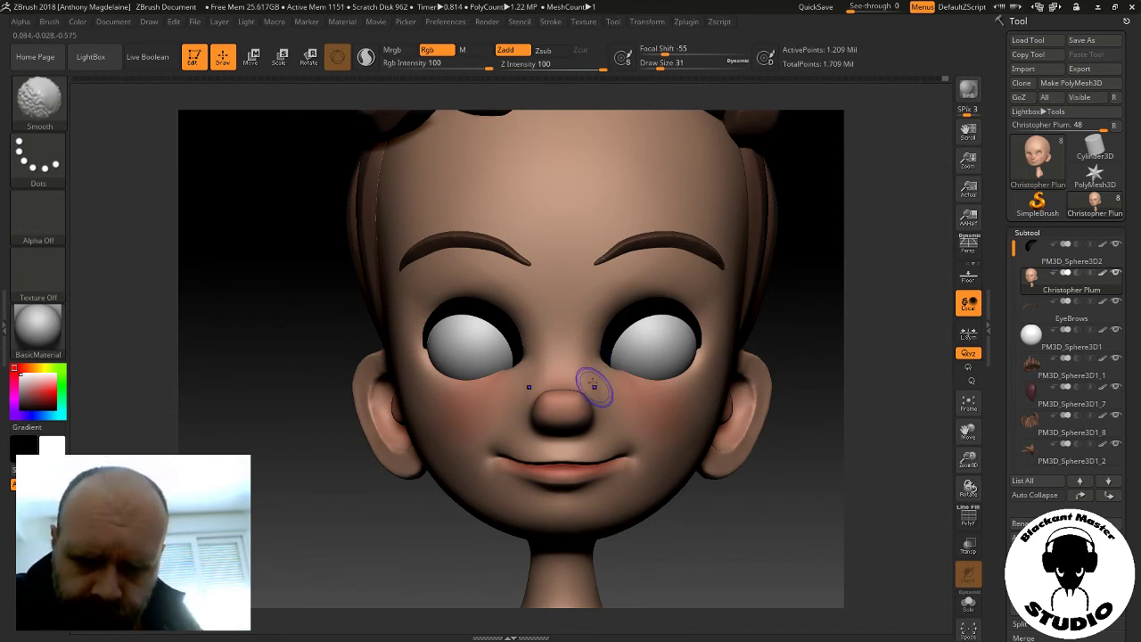
{"action": "key", "text": "b"}
{"action": "key", "text": "c"}
{"action": "key", "text": "b"}
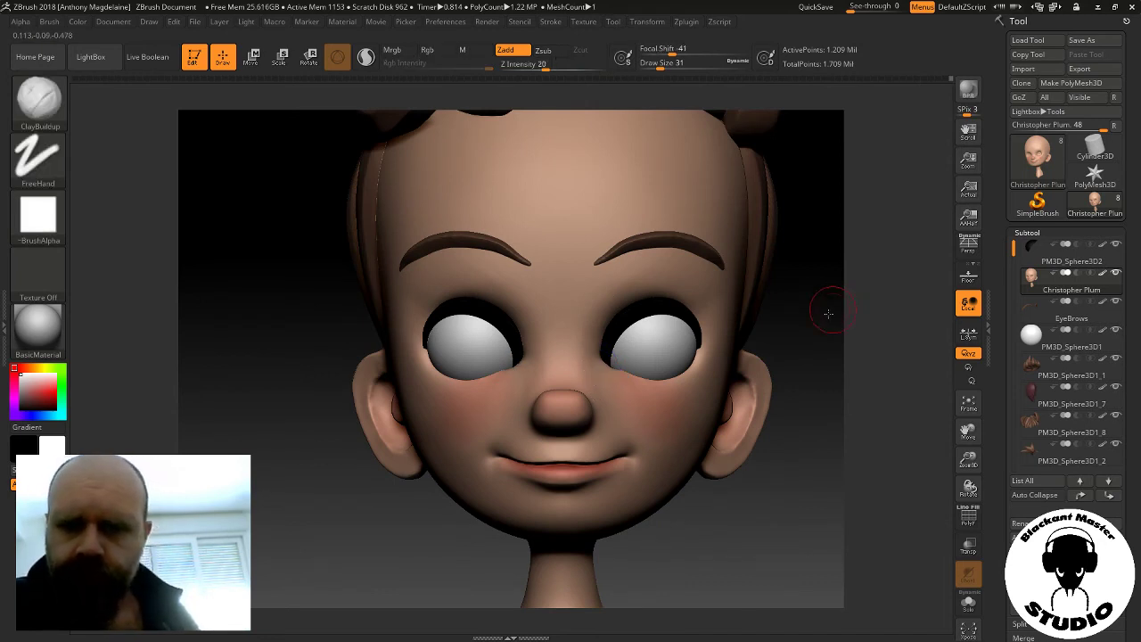
{"action": "left_click_drag", "start_coordinate": [829, 305], "coordinate": [812, 339]}
{"action": "left_click", "coordinate": [968, 603]}
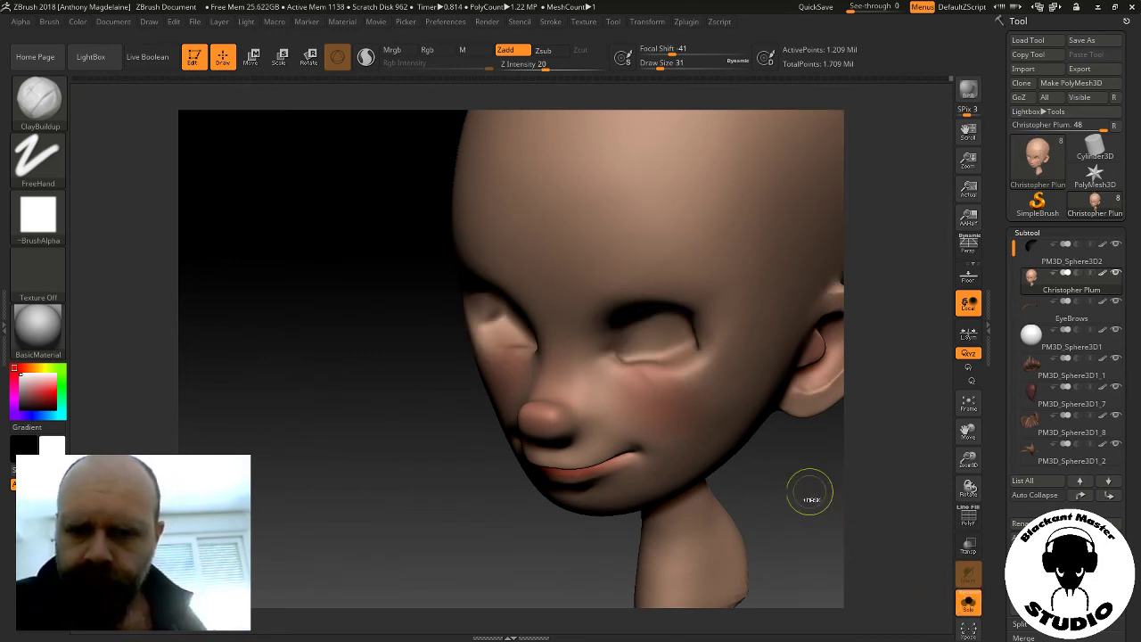
Smooth under the eye and sculpt soft, blended creases along the lower eyelid rim
{"action": "key", "text": "ctrl"}
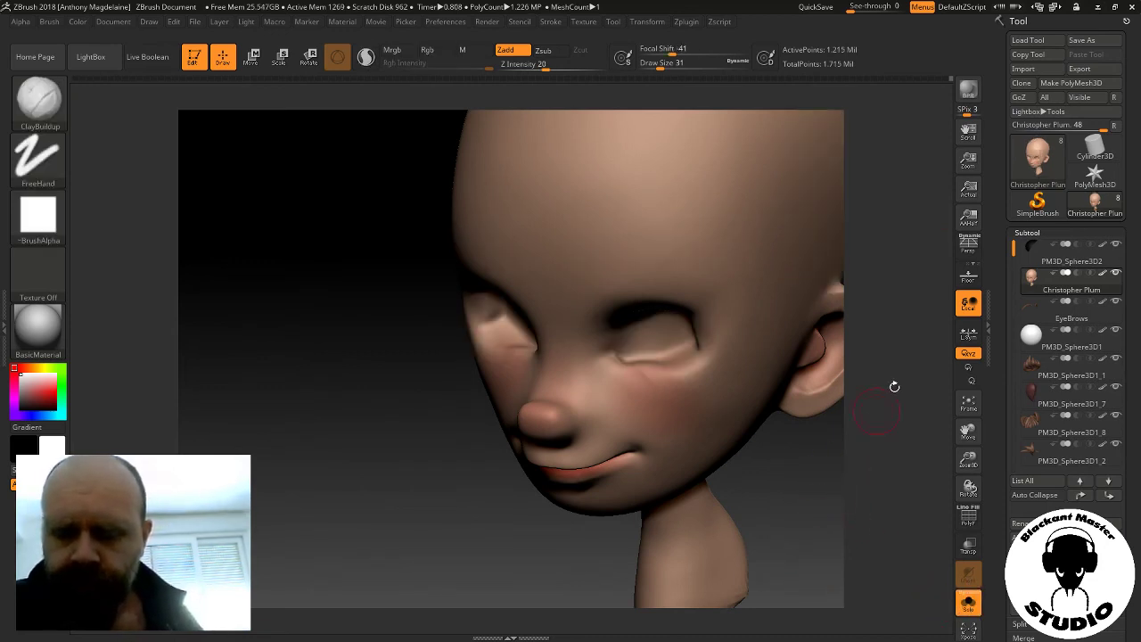
{"action": "left_click_drag", "start_coordinate": [968, 460], "coordinate": [739, 484]}
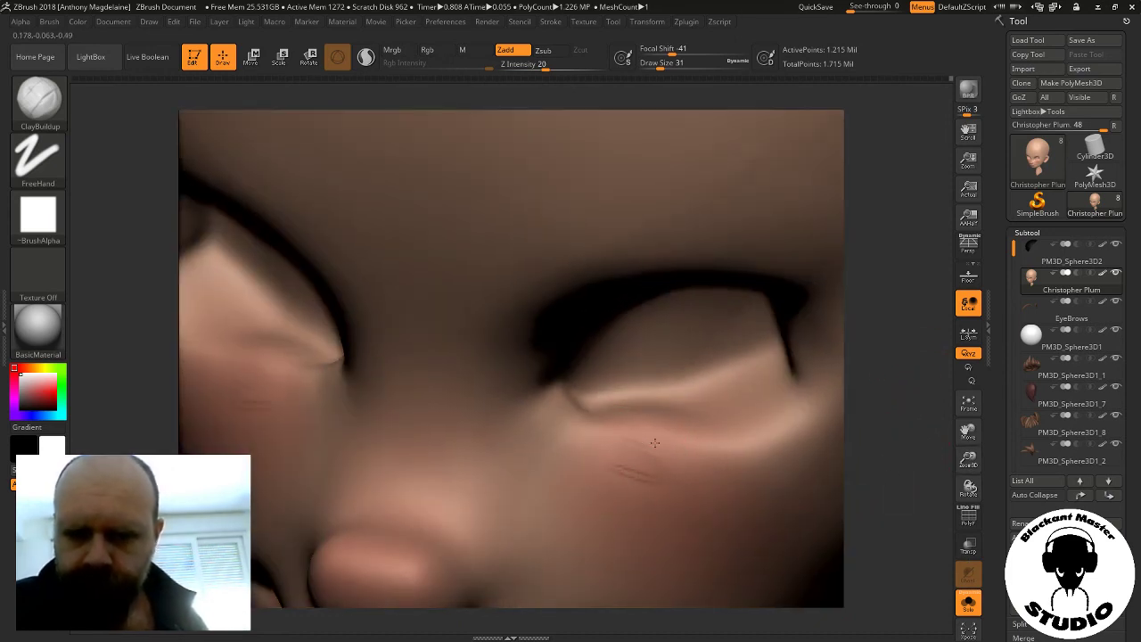
{"action": "key", "text": "shift"}
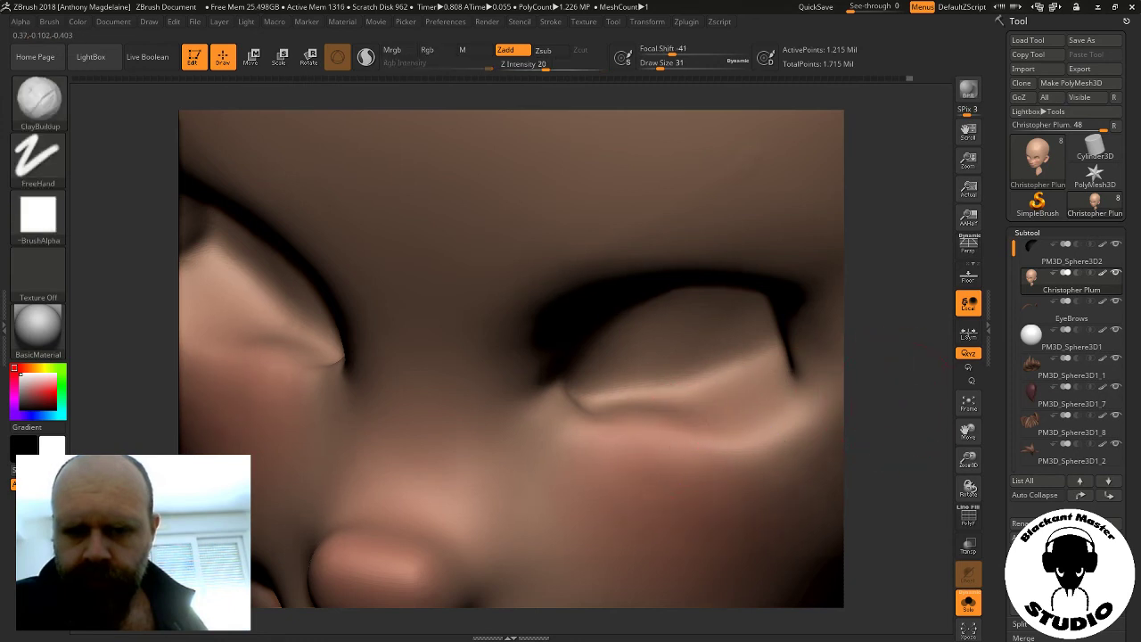
{"action": "mouse_move", "coordinate": [853, 397]}
{"action": "left_mouse_down"}
{"action": "mouse_move", "coordinate": [890, 384]}
{"action": "mouse_move", "coordinate": [632, 397]}
{"action": "left_mouse_up"}
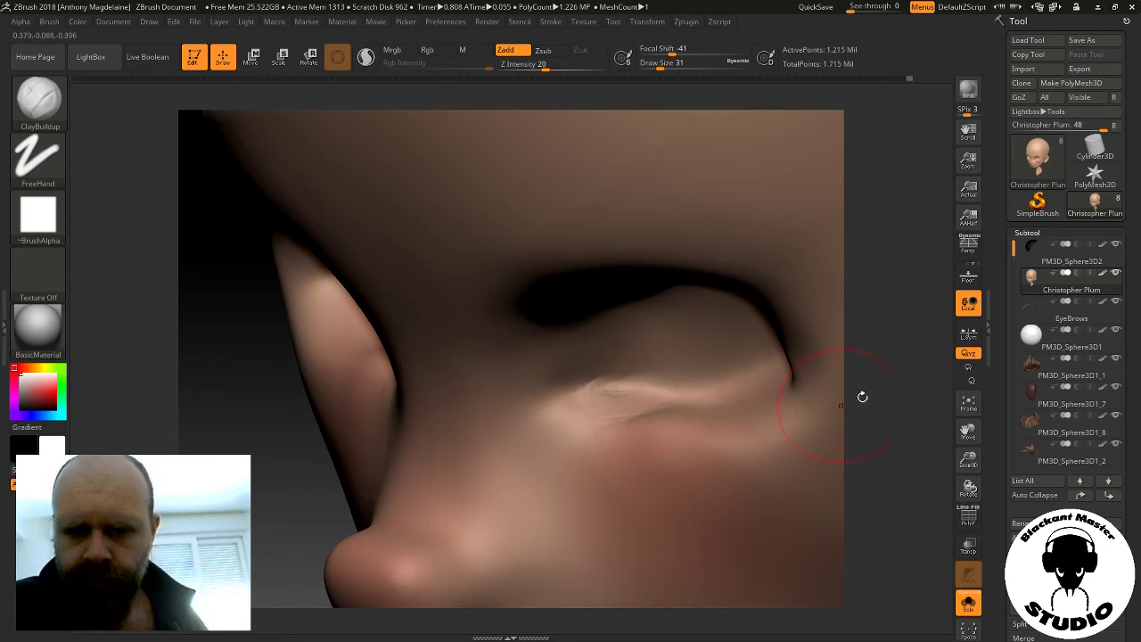
{"action": "left_click_drag", "start_coordinate": [862, 396], "coordinate": [629, 411]}
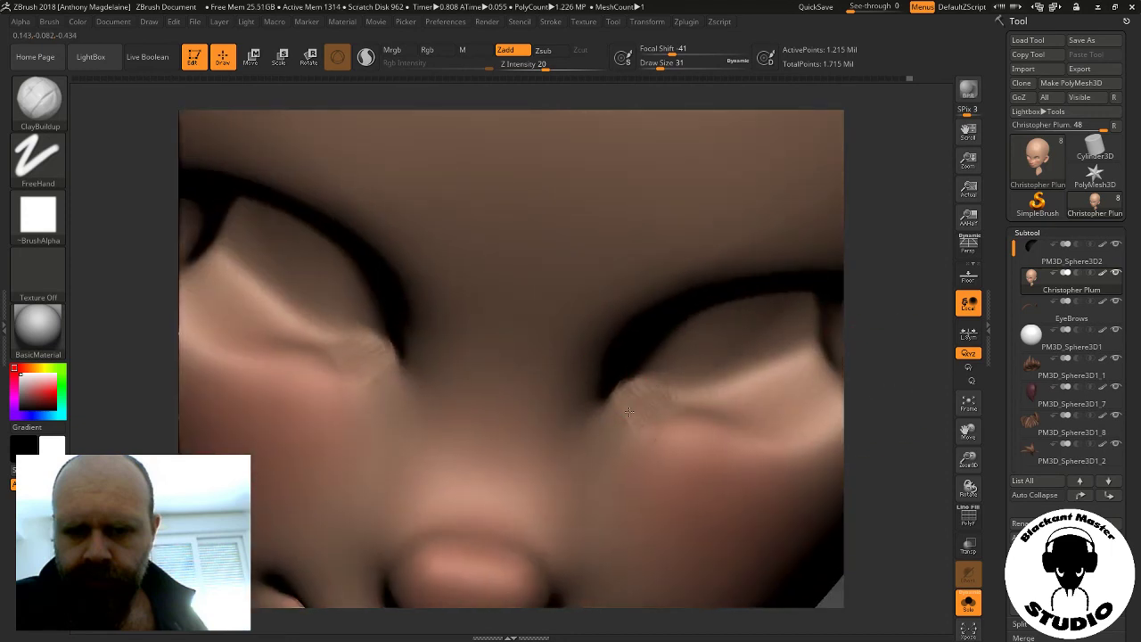
{"action": "left_click_drag", "start_coordinate": [891, 401], "coordinate": [657, 426]}
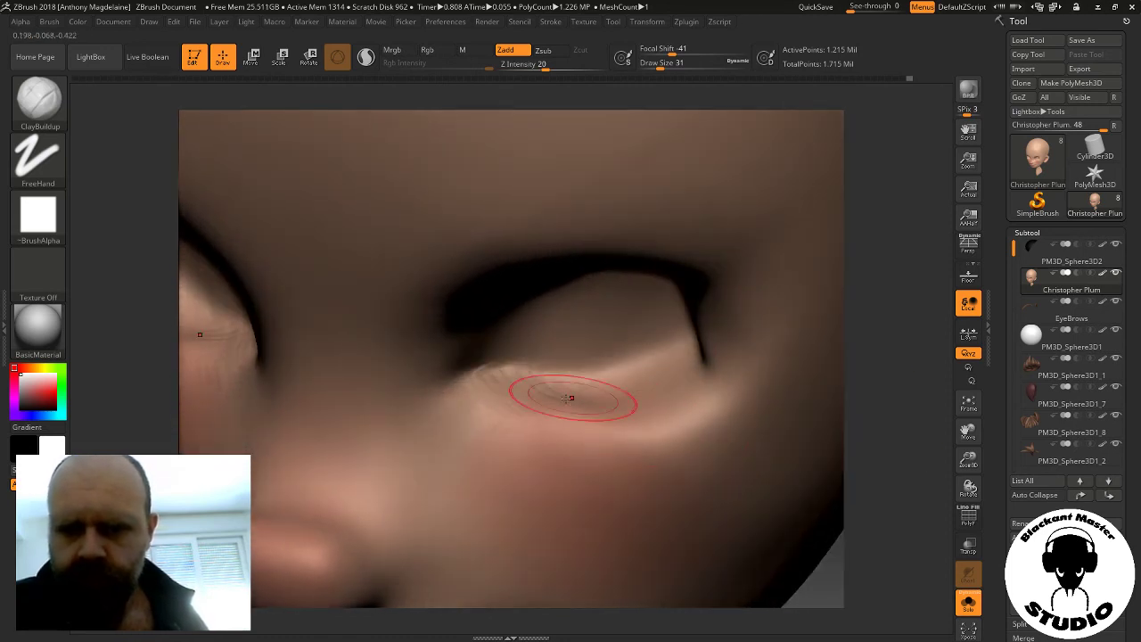
{"action": "mouse_move", "coordinate": [664, 361]}
{"action": "left_mouse_down"}
{"action": "mouse_move", "coordinate": [571, 396]}
{"action": "mouse_move", "coordinate": [523, 395]}
{"action": "mouse_move", "coordinate": [681, 381]}
{"action": "left_mouse_up"}
{"action": "mouse_move", "coordinate": [733, 413]}
{"action": "left_mouse_down"}
{"action": "mouse_move", "coordinate": [664, 365]}
{"action": "mouse_move", "coordinate": [673, 344]}
{"action": "mouse_move", "coordinate": [622, 420]}
{"action": "left_mouse_up"}
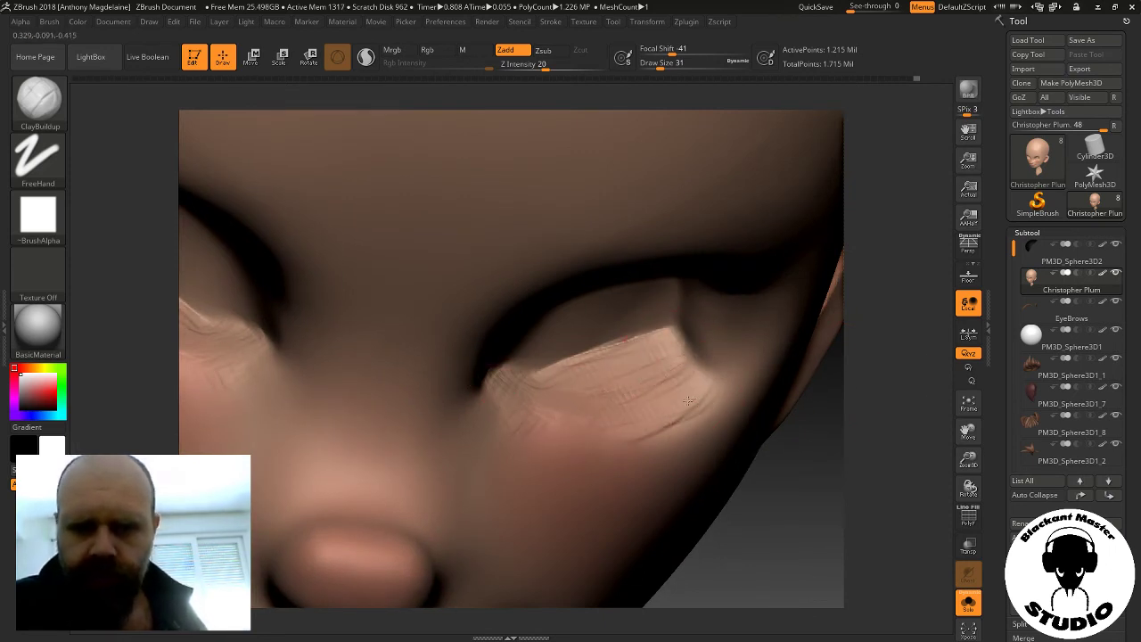
{"action": "left_click_drag", "start_coordinate": [662, 374], "coordinate": [662, 363], "text": "shift"}
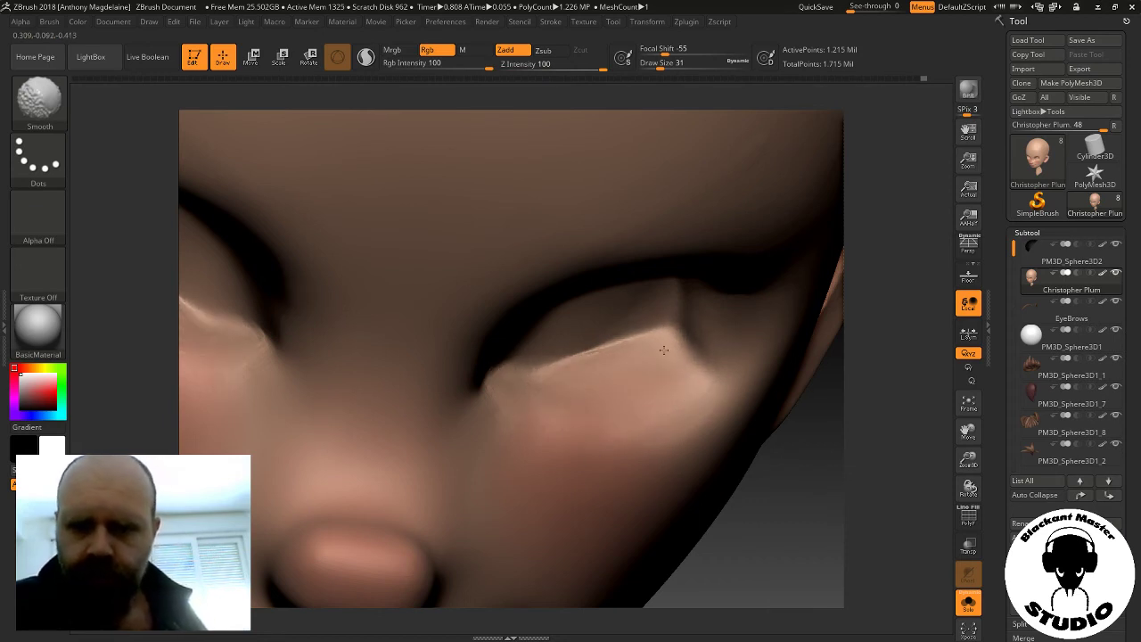
{"action": "left_click_drag", "start_coordinate": [856, 383], "coordinate": [870, 362]}
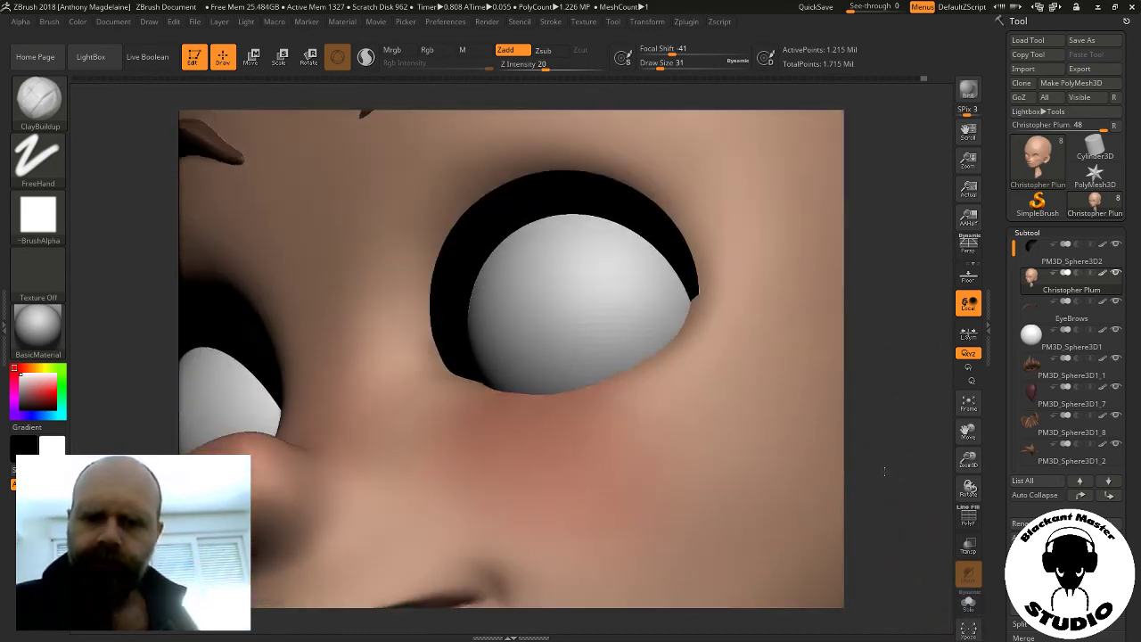
Check the whole head from side and front, then zoom back in and open the brush library
{"action": "mouse_move", "coordinate": [884, 471]}
{"action": "left_mouse_down"}
{"action": "mouse_move", "coordinate": [909, 493]}
{"action": "mouse_move", "coordinate": [867, 505]}
{"action": "mouse_move", "coordinate": [863, 569]}
{"action": "left_mouse_up"}
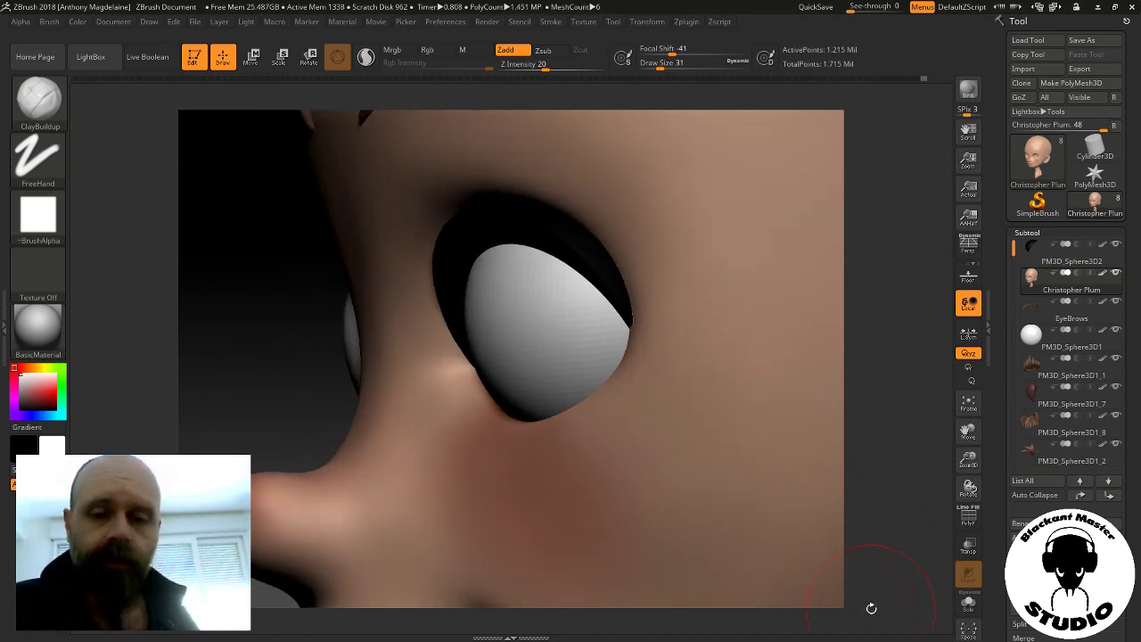
{"action": "mouse_move", "coordinate": [969, 460]}
{"action": "left_mouse_down"}
{"action": "mouse_move", "coordinate": [853, 392]}
{"action": "mouse_move", "coordinate": [778, 438]}
{"action": "mouse_move", "coordinate": [772, 422]}
{"action": "left_mouse_up"}
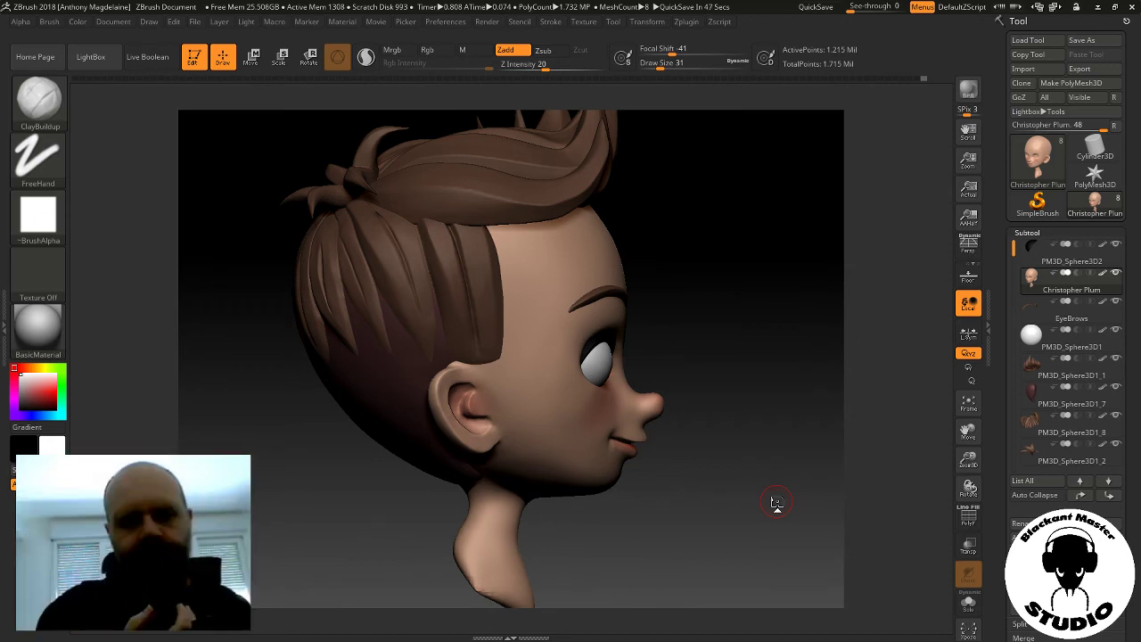
{"action": "mouse_move", "coordinate": [777, 502]}
{"action": "left_mouse_down"}
{"action": "mouse_move", "coordinate": [772, 365]}
{"action": "mouse_move", "coordinate": [711, 373]}
{"action": "mouse_move", "coordinate": [758, 374]}
{"action": "left_mouse_up"}
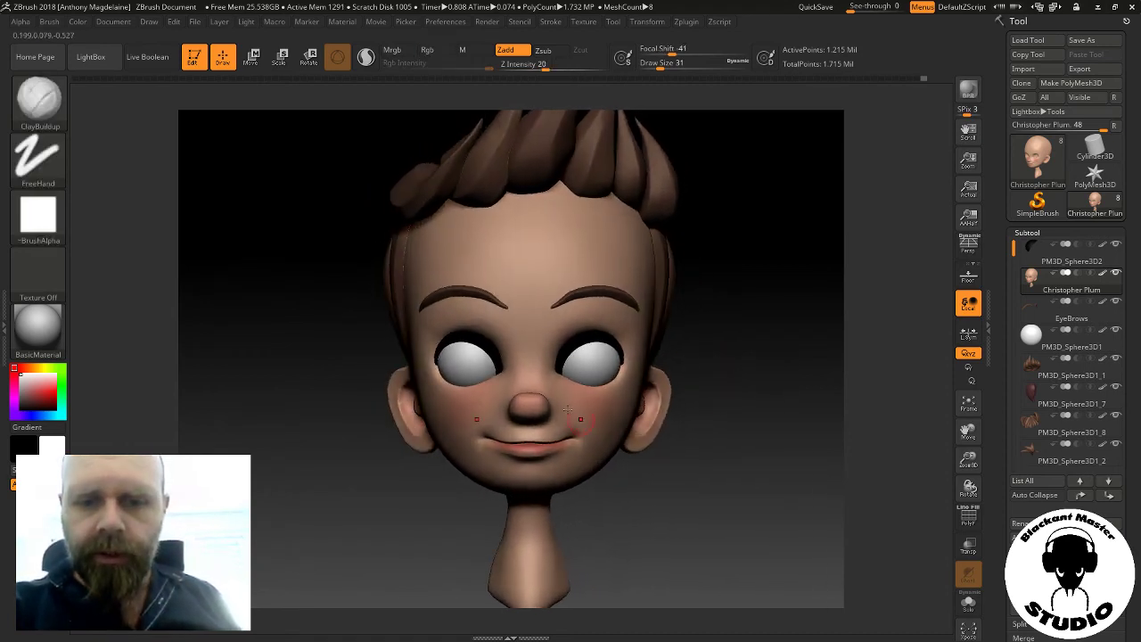
{"action": "left_click_drag", "start_coordinate": [970, 466], "coordinate": [970, 458]}
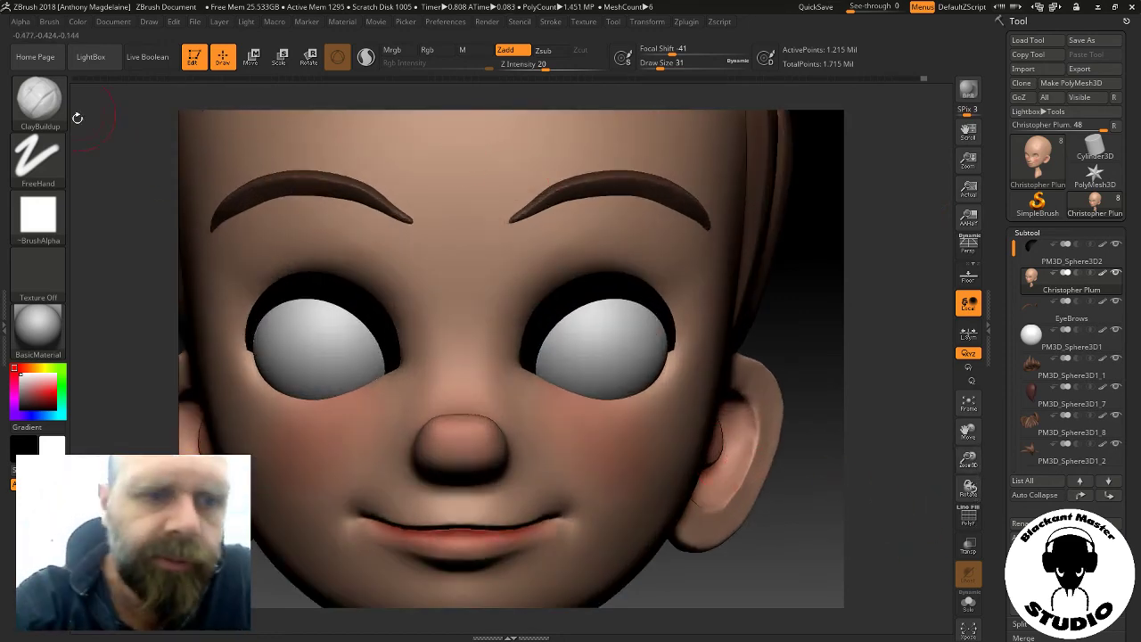
{"action": "left_click", "coordinate": [40, 99]}
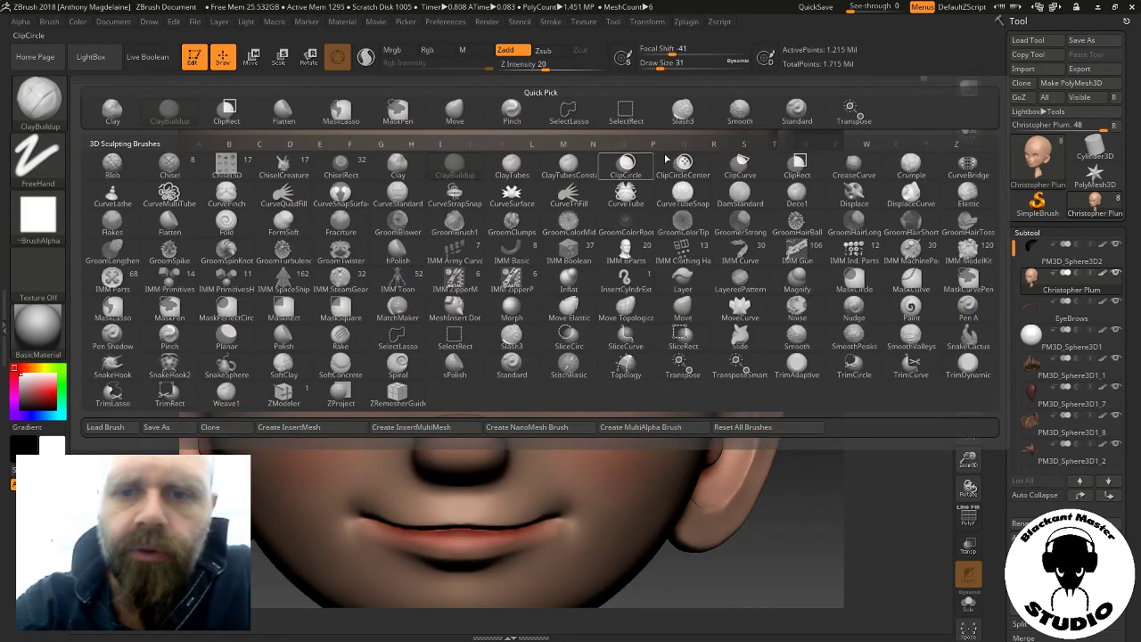
With the Move brush at draw size 90, pull the upper eyelid edges down over the eyeballs
{"action": "left_click", "coordinate": [437, 118]}
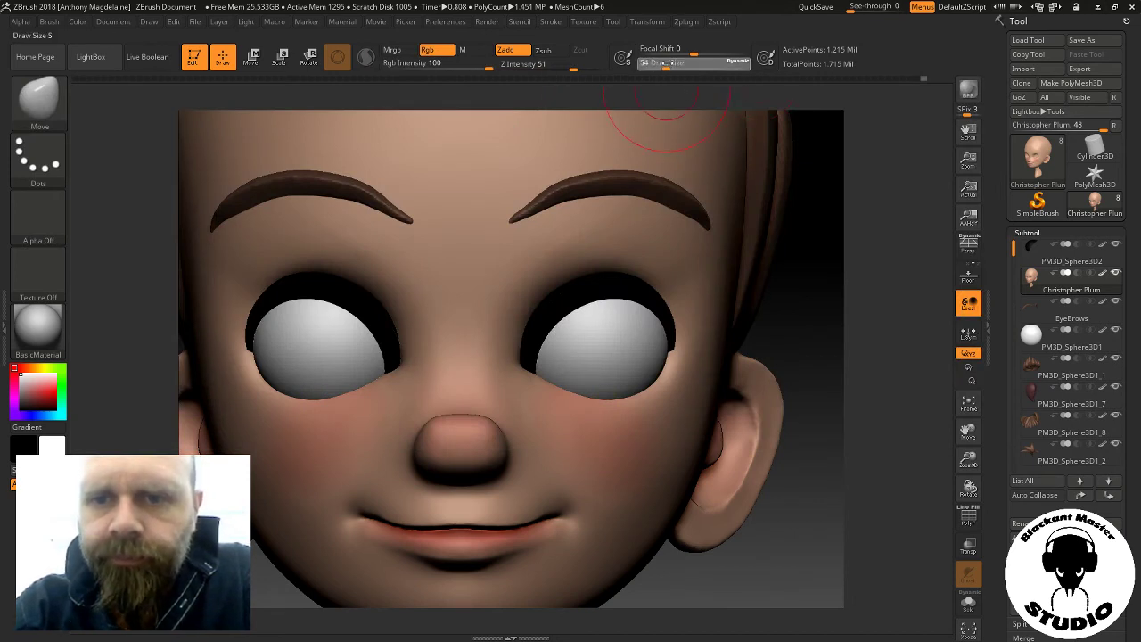
{"action": "left_click_drag", "start_coordinate": [675, 63], "coordinate": [679, 63]}
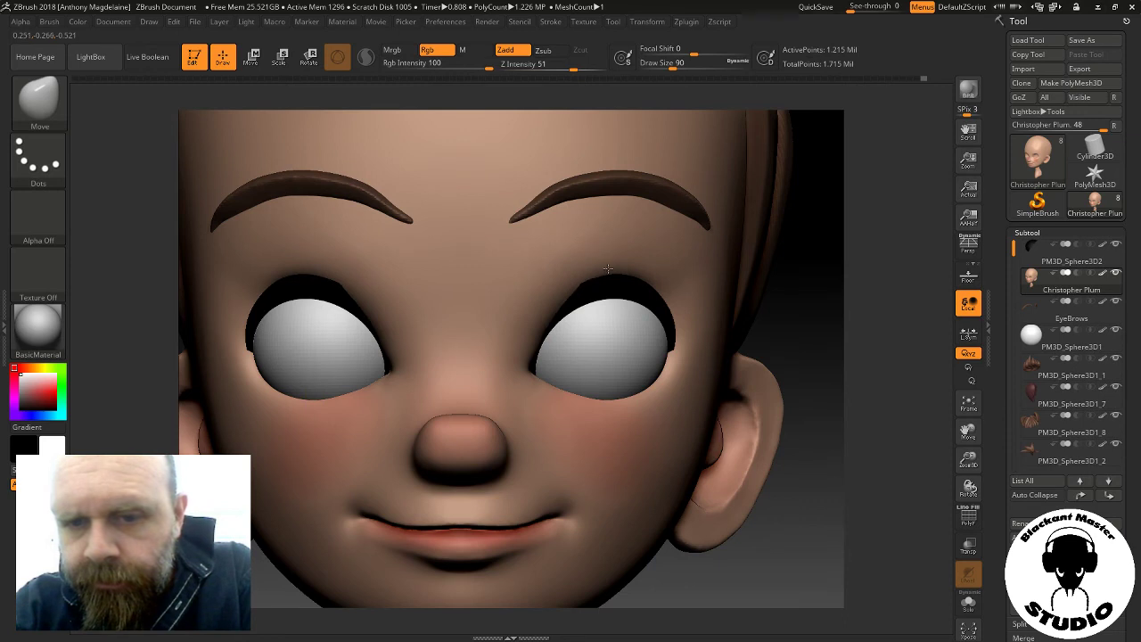
{"action": "mouse_move", "coordinate": [607, 267]}
{"action": "left_mouse_down"}
{"action": "mouse_move", "coordinate": [610, 278]}
{"action": "mouse_move", "coordinate": [654, 277]}
{"action": "mouse_move", "coordinate": [642, 290]}
{"action": "left_mouse_up"}
{"action": "left_click_drag", "start_coordinate": [817, 338], "coordinate": [695, 288]}
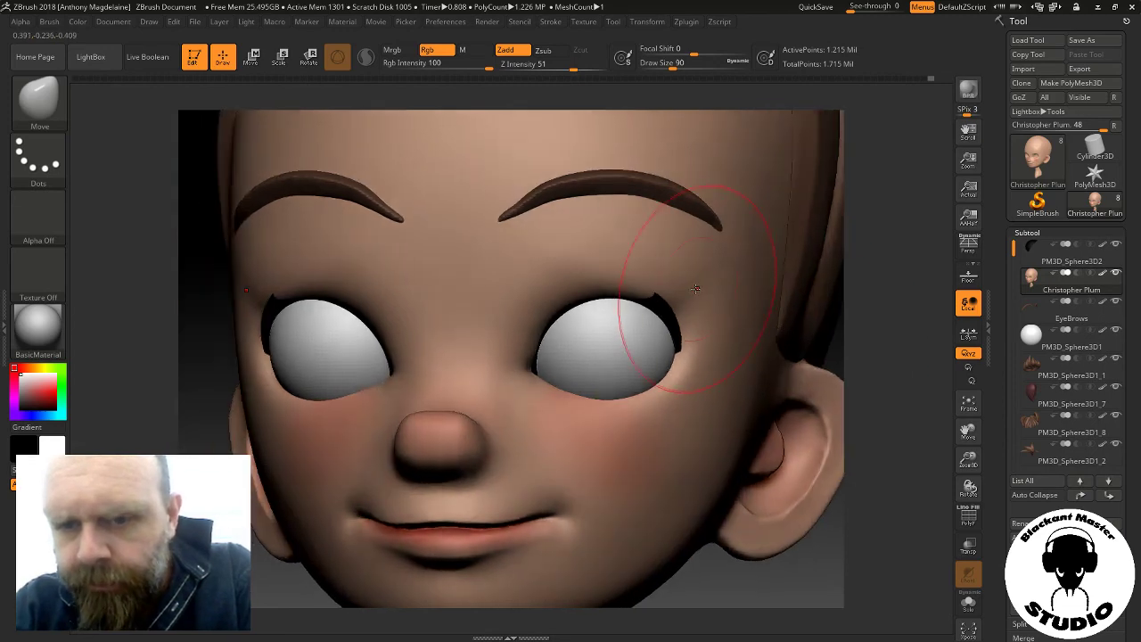
{"action": "left_click_drag", "start_coordinate": [848, 319], "coordinate": [791, 322]}
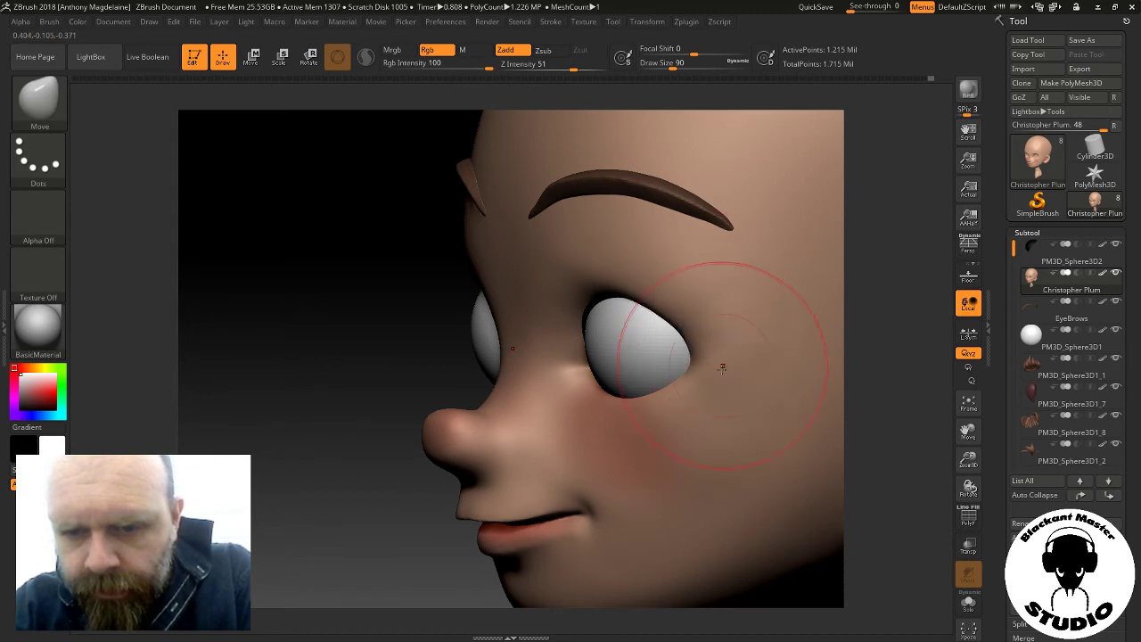
{"action": "left_click_drag", "start_coordinate": [879, 312], "coordinate": [918, 312]}
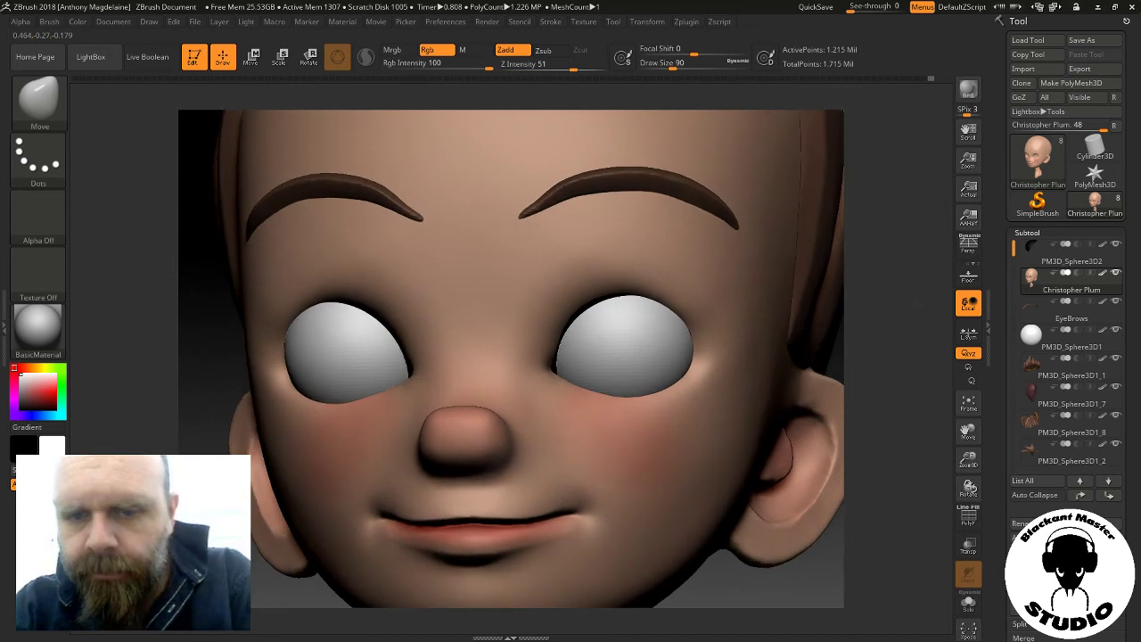
{"action": "left_click_drag", "start_coordinate": [838, 352], "coordinate": [828, 352], "text": "shift"}
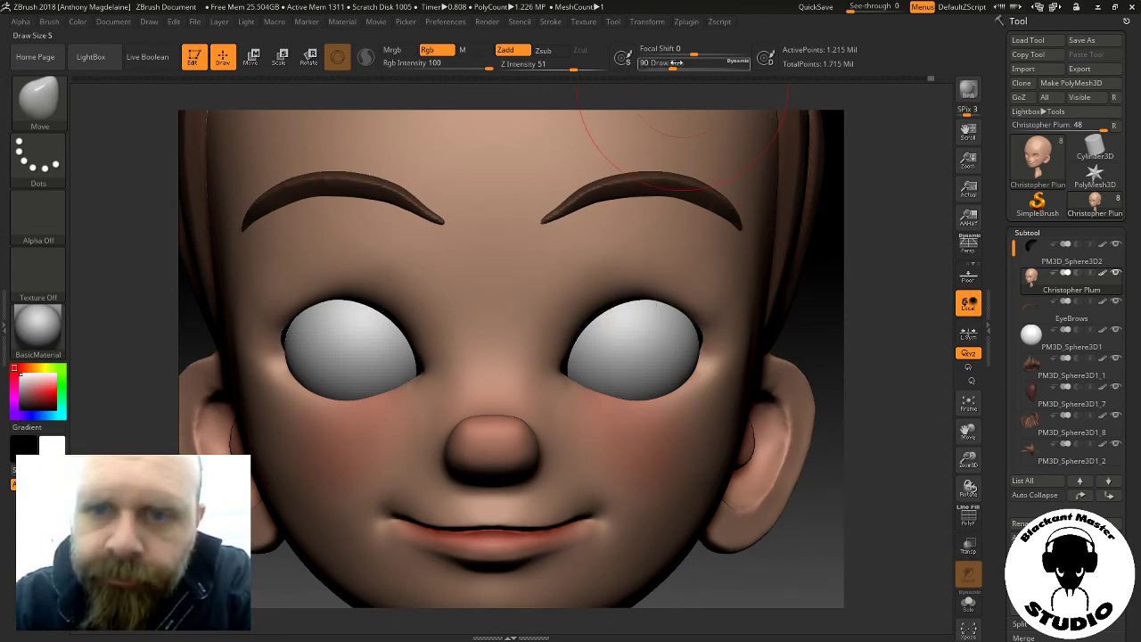
Reduce the draw size from 62 to 31 and review the eyes from three-quarter and side views
{"action": "left_click_drag", "start_coordinate": [674, 68], "coordinate": [667, 68]}
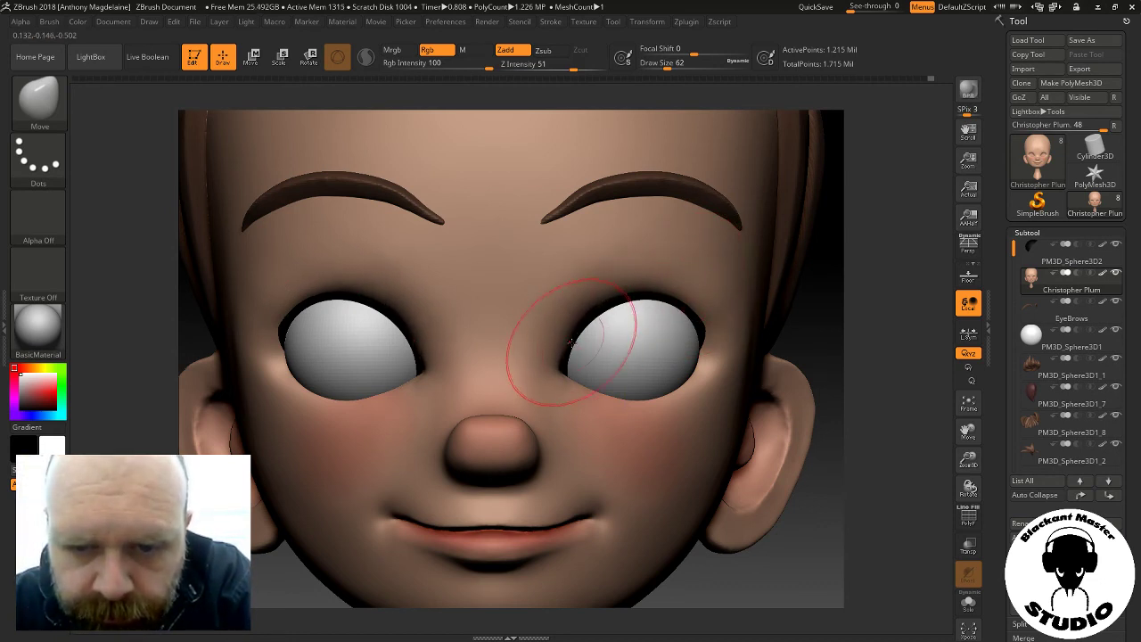
{"action": "left_click_drag", "start_coordinate": [678, 62], "coordinate": [660, 62]}
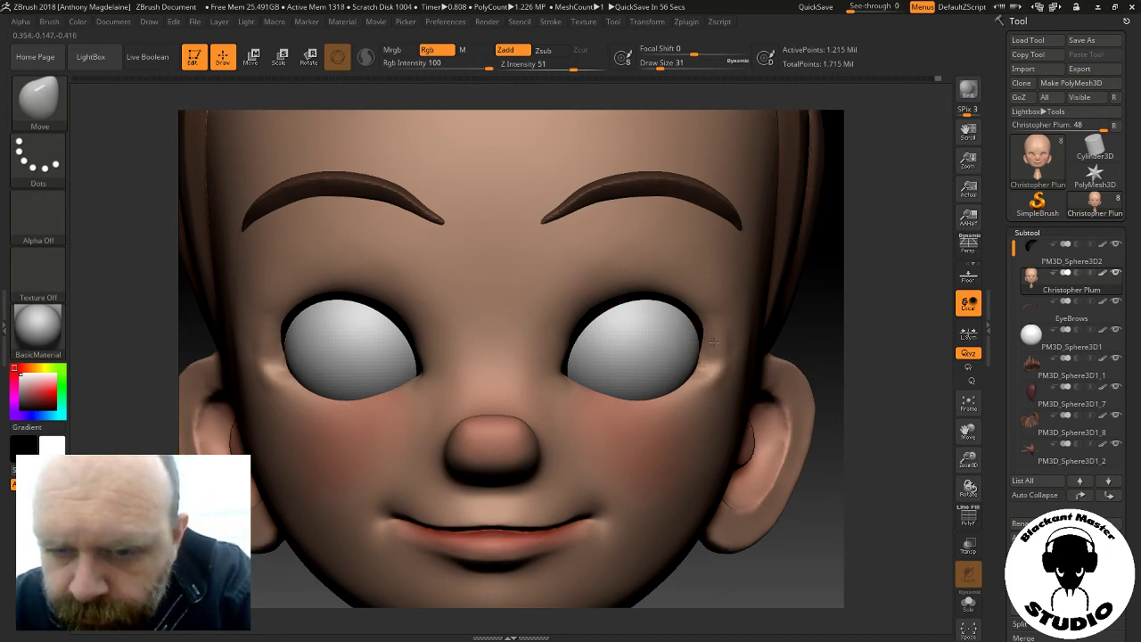
{"action": "left_click_drag", "start_coordinate": [851, 363], "coordinate": [812, 350]}
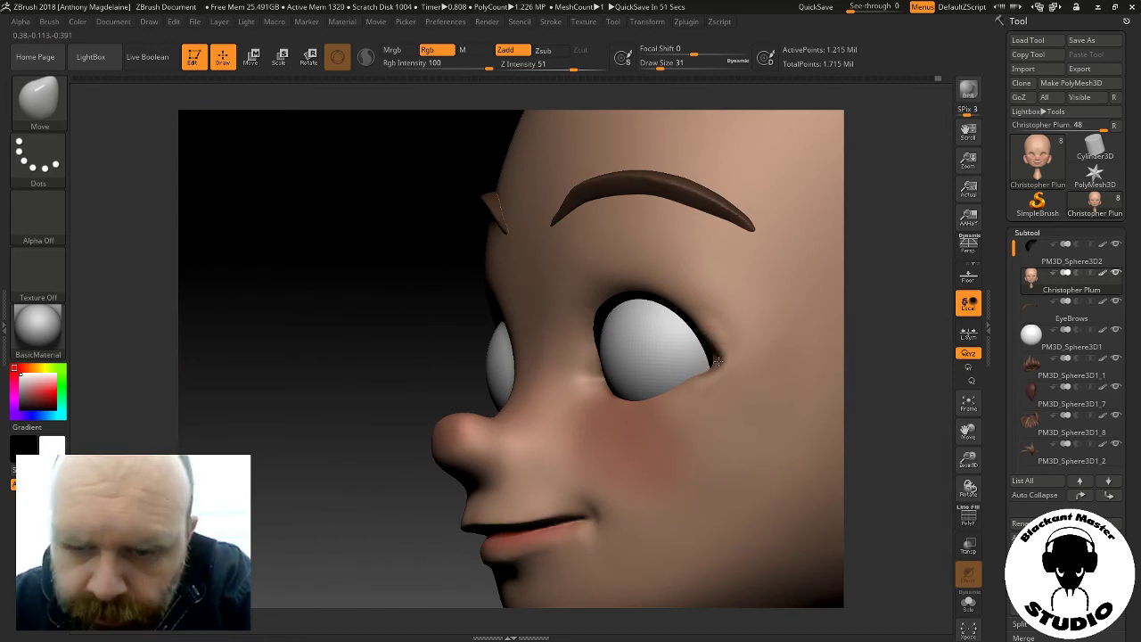
{"action": "mouse_move", "coordinate": [883, 281]}
{"action": "left_mouse_down"}
{"action": "mouse_move", "coordinate": [832, 335]}
{"action": "mouse_move", "coordinate": [724, 380]}
{"action": "left_mouse_up"}
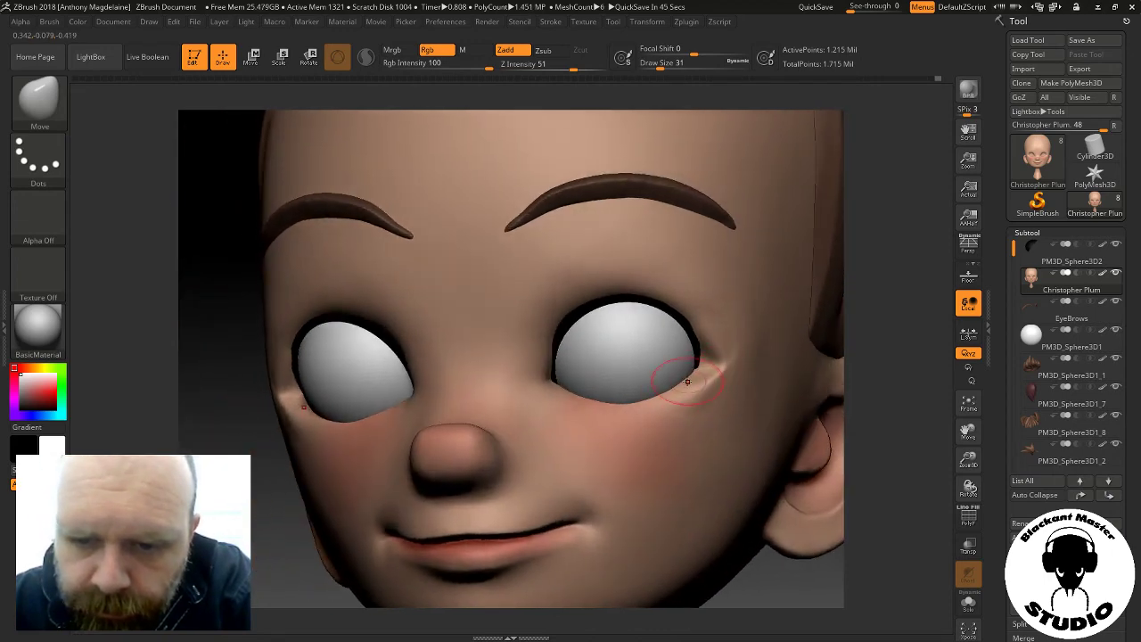
{"action": "left_click_drag", "start_coordinate": [891, 312], "coordinate": [697, 384]}
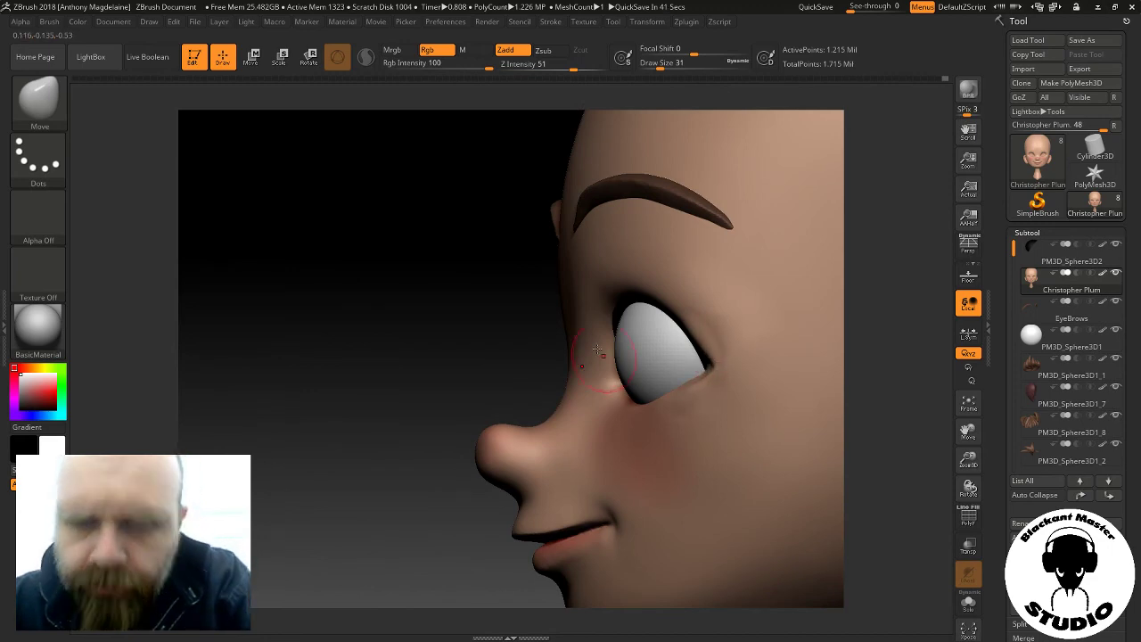
{"action": "left_click", "coordinate": [38, 98]}
Select ClayBuildup and stroke small crow's-feet creases at both outer eye corners
{"action": "left_click", "coordinate": [169, 109]}
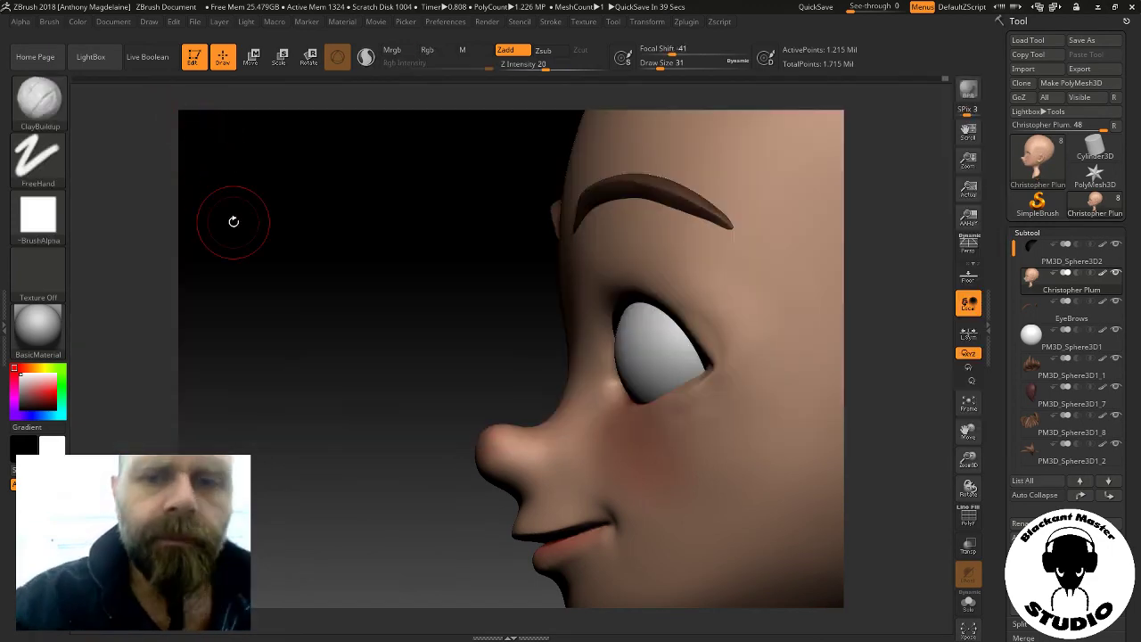
{"action": "left_click_drag", "start_coordinate": [764, 378], "coordinate": [733, 279]}
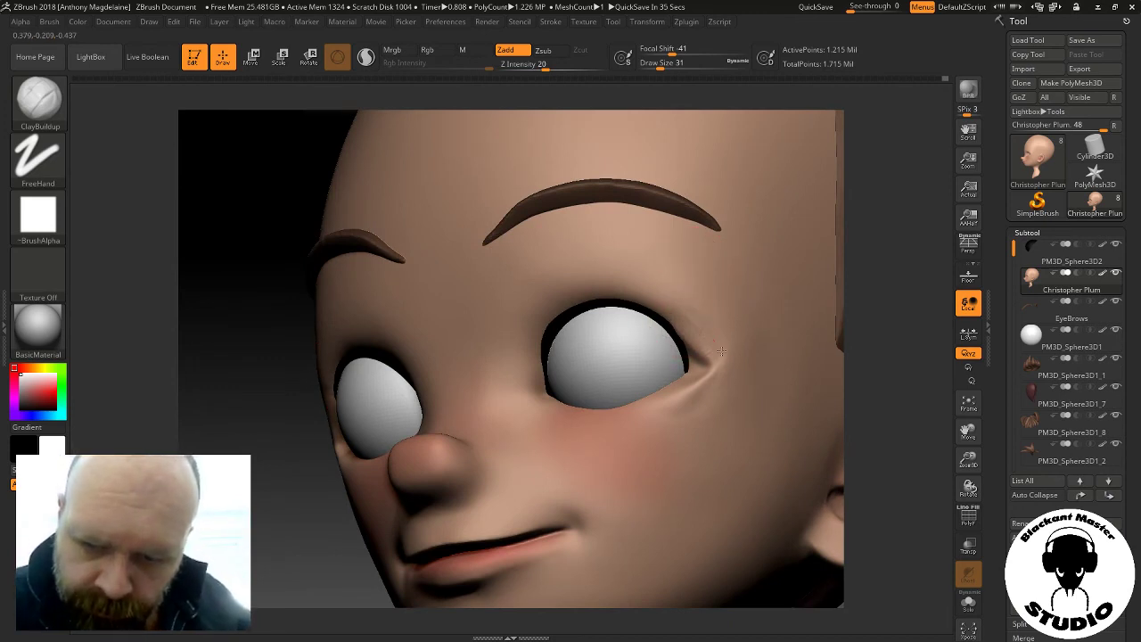
{"action": "left_click_drag", "start_coordinate": [709, 305], "coordinate": [711, 374]}
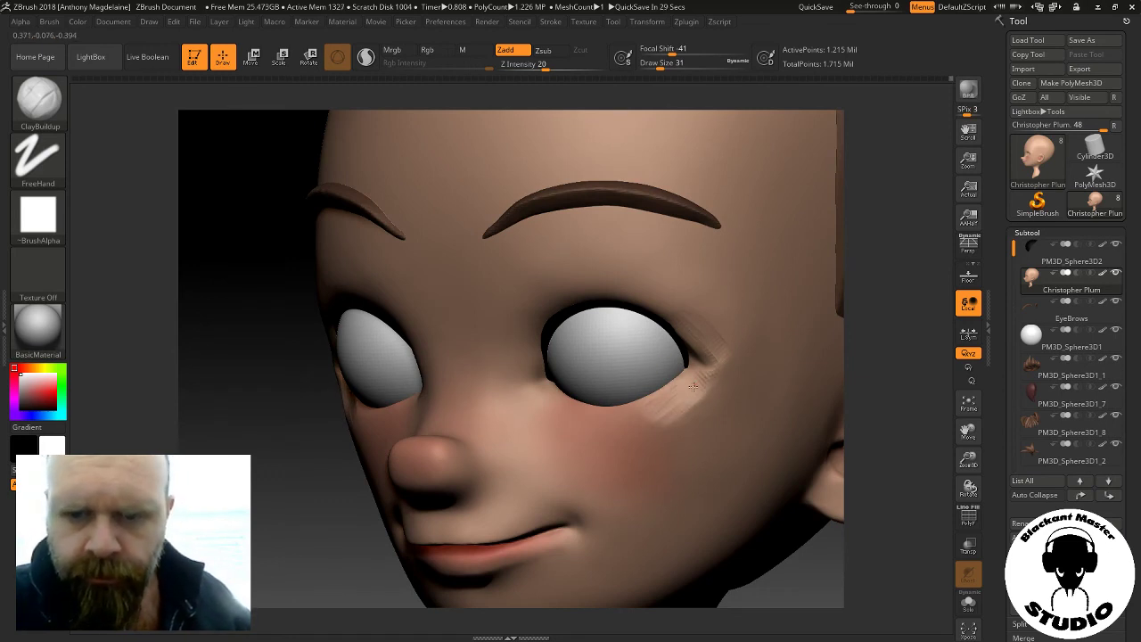
{"action": "left_click_drag", "start_coordinate": [892, 286], "coordinate": [709, 374]}
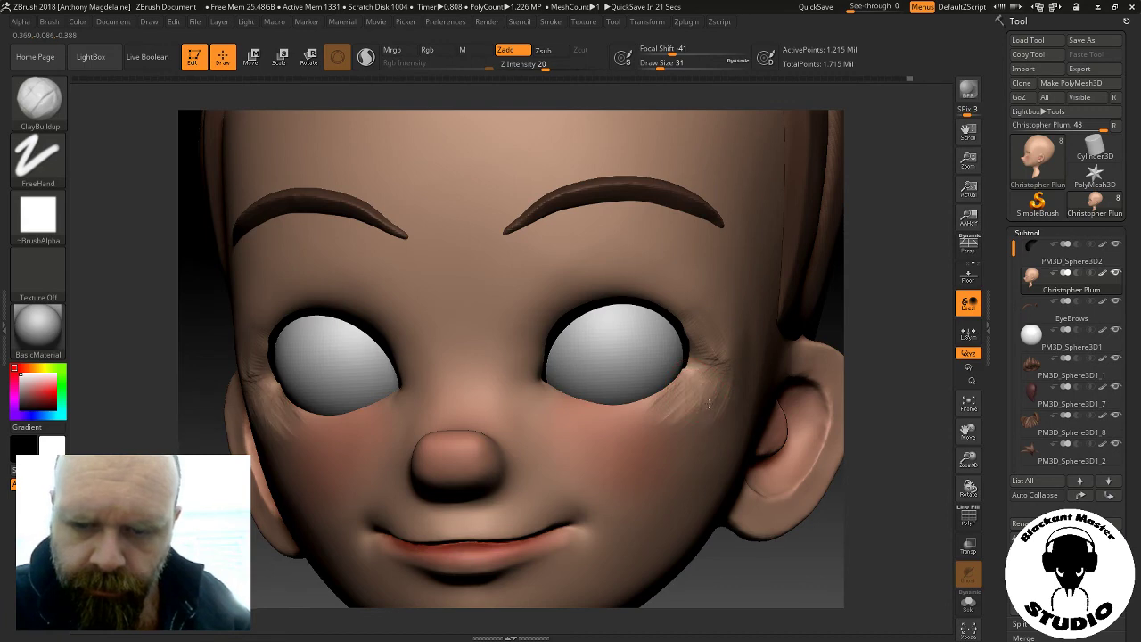
{"action": "left_click_drag", "start_coordinate": [740, 472], "coordinate": [689, 405]}
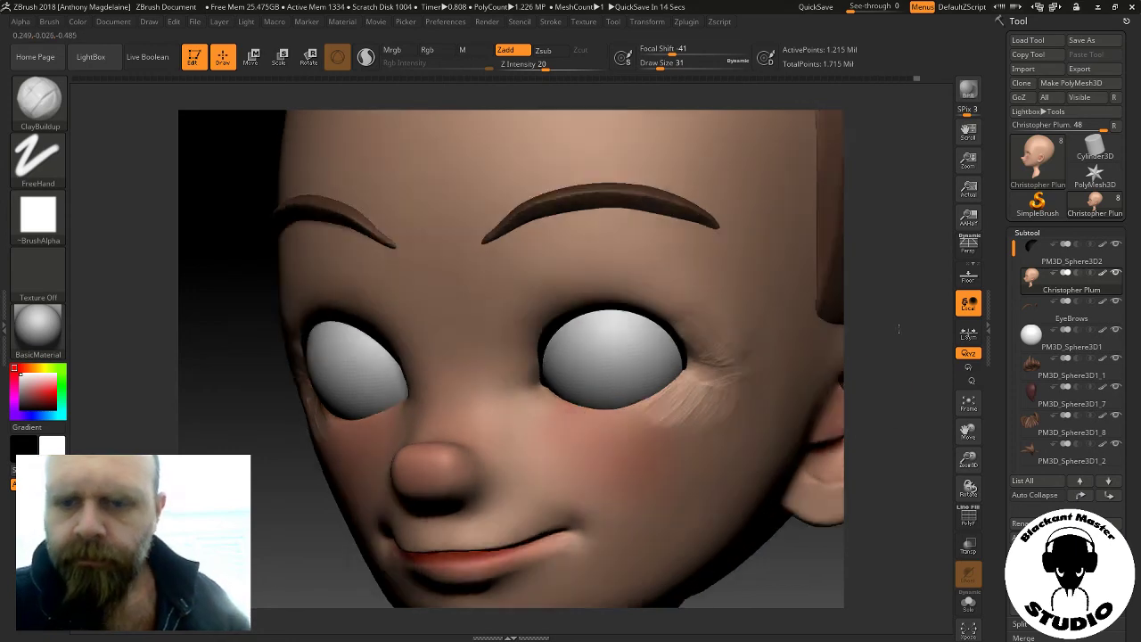
{"action": "right_click_drag", "start_coordinate": [591, 402], "coordinate": [693, 321]}
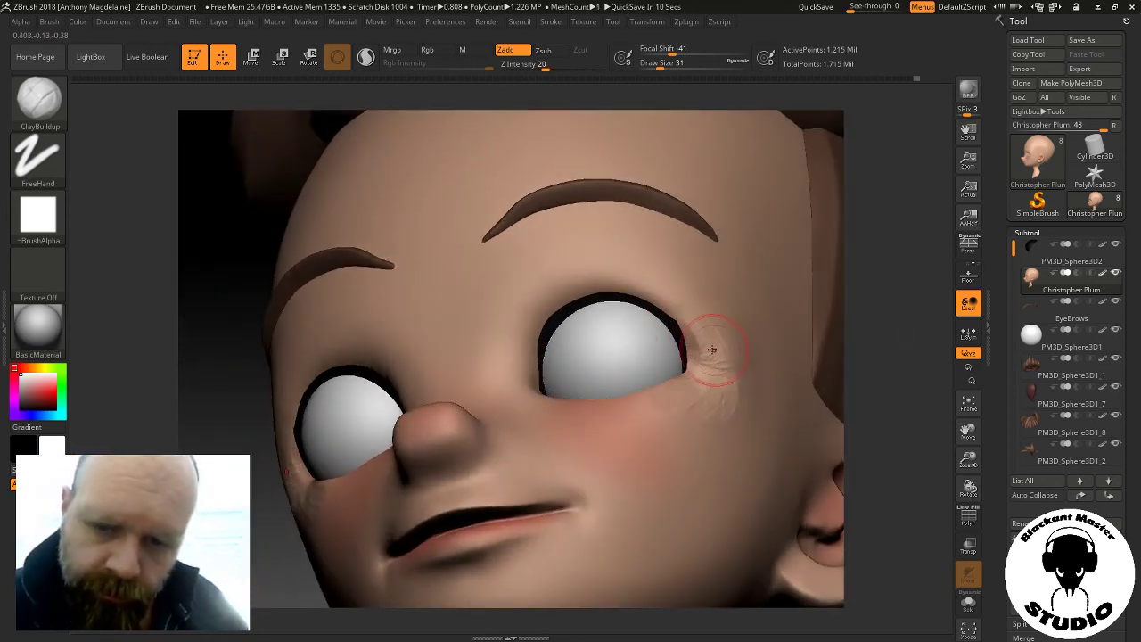
{"action": "key", "text": "ctrl"}
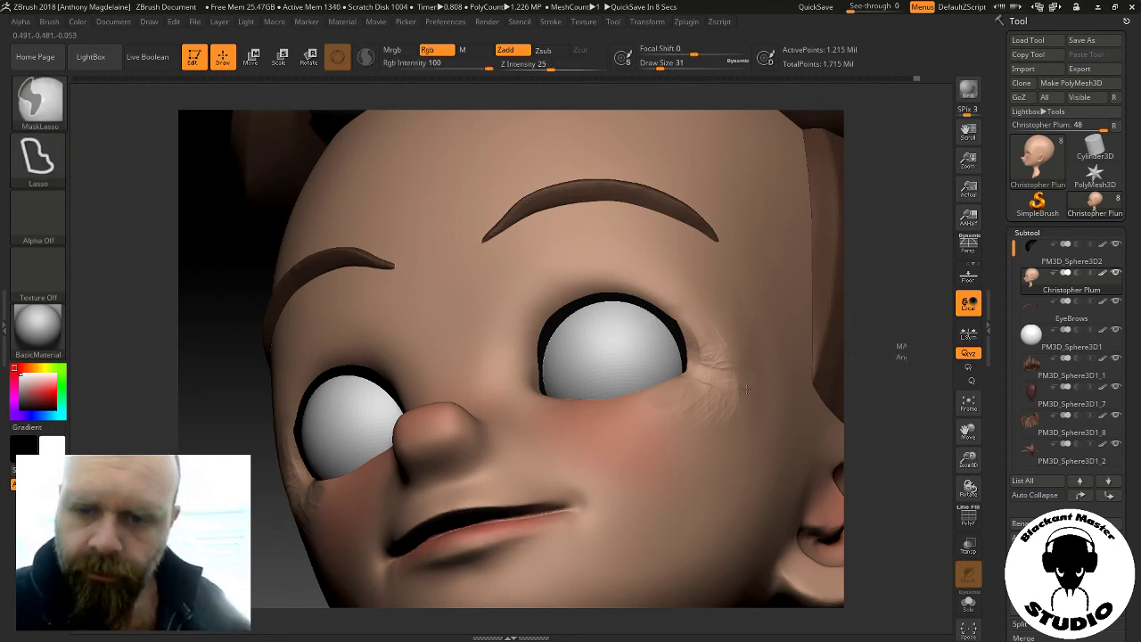
Enlarge the brush to 74 and Shift-smooth the rough patch beside the right eye
{"action": "key", "text": "shift"}
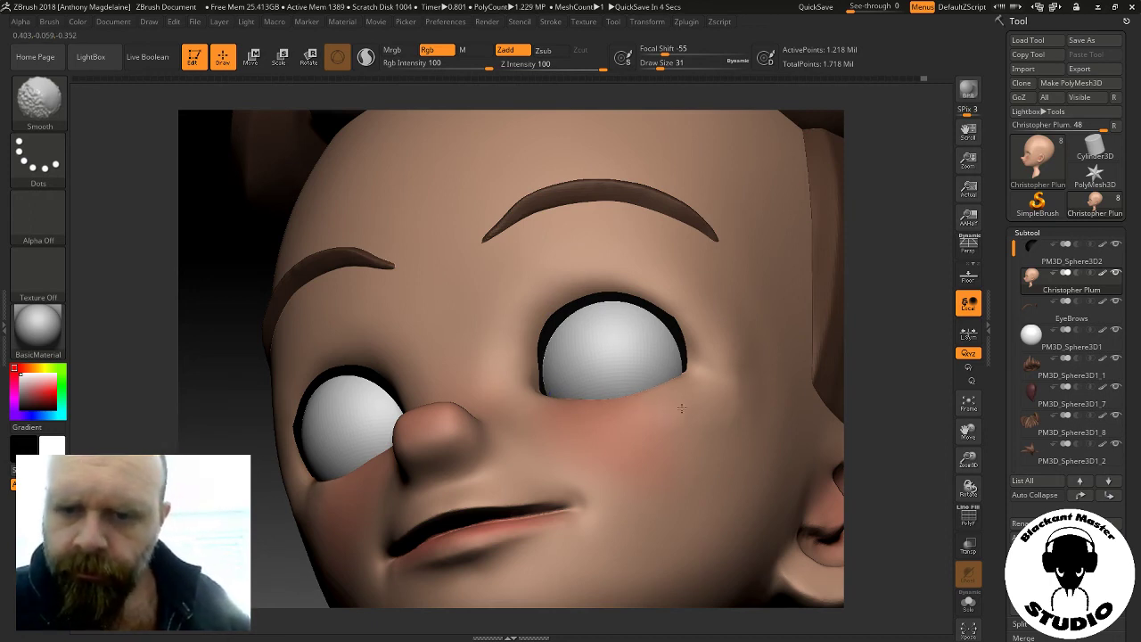
{"action": "mouse_move", "coordinate": [897, 298]}
{"action": "left_mouse_down", "text": "shift"}
{"action": "mouse_move", "coordinate": [878, 310]}
{"action": "mouse_move", "coordinate": [830, 308]}
{"action": "mouse_move", "coordinate": [878, 341]}
{"action": "left_mouse_up", "text": "shift"}
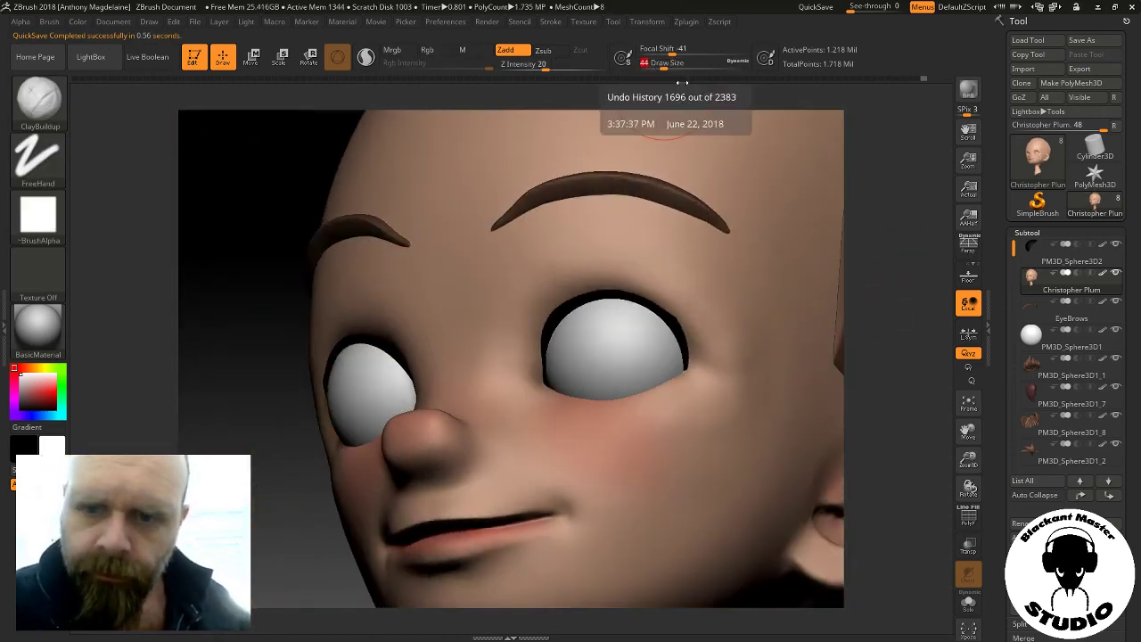
{"action": "left_click_drag", "start_coordinate": [664, 67], "coordinate": [672, 67]}
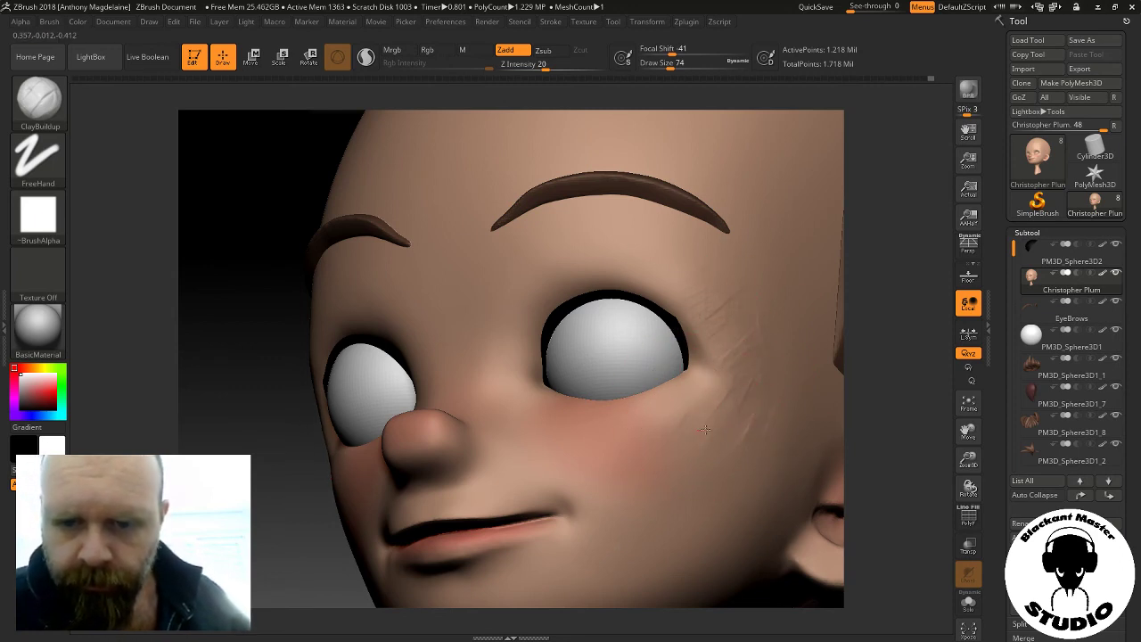
{"action": "key", "text": "shift"}
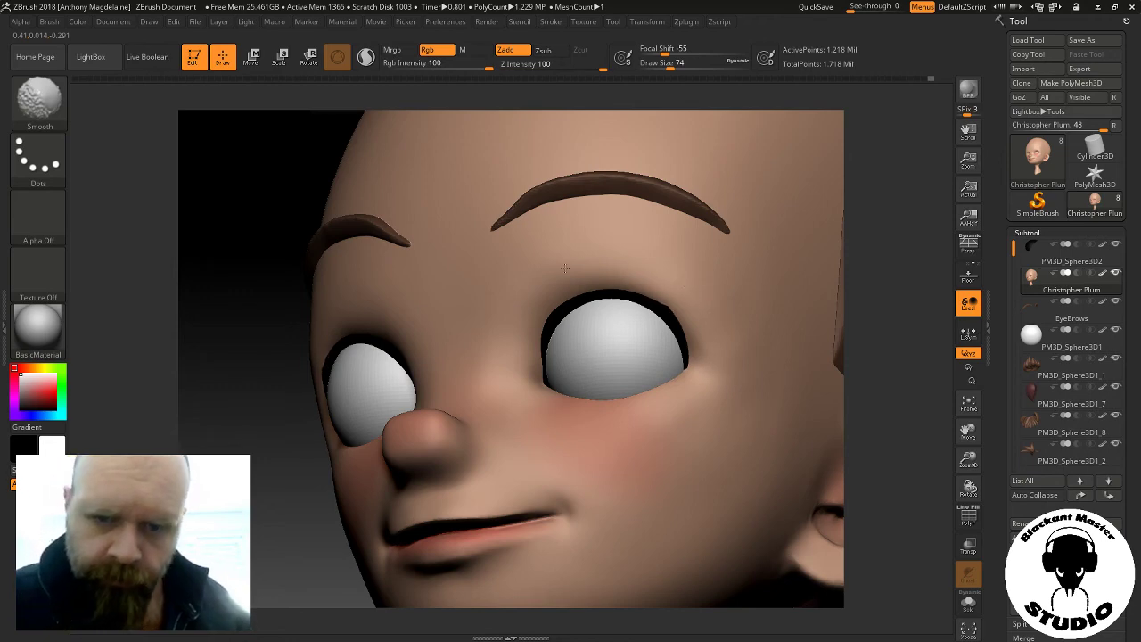
{"action": "left_click_drag", "start_coordinate": [855, 303], "coordinate": [927, 319]}
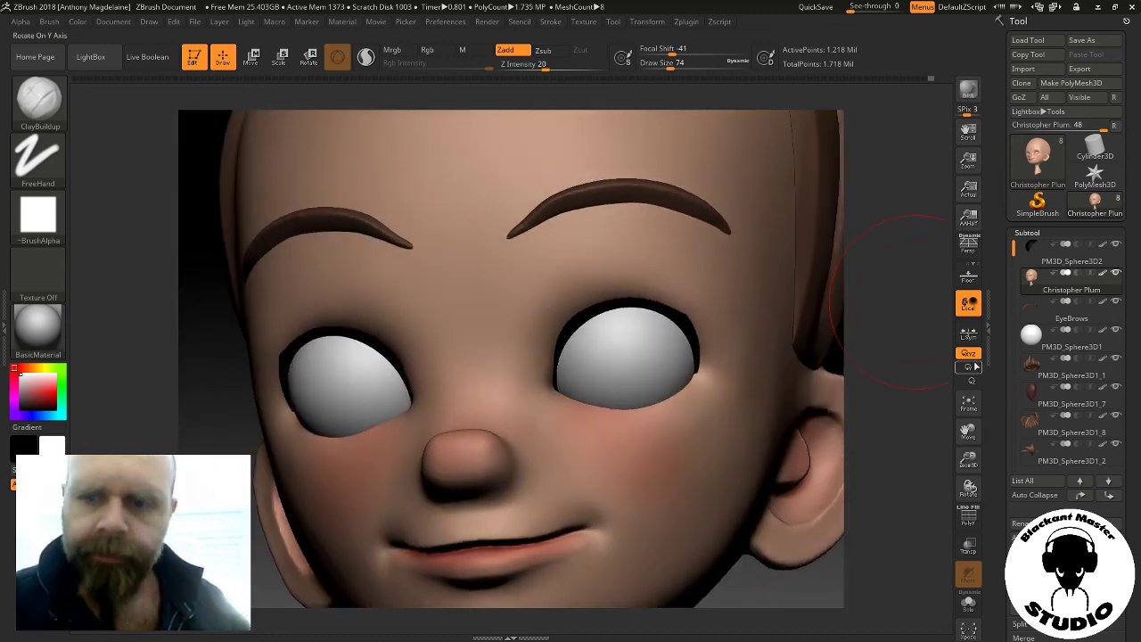
Fit the head to view and smooth the eye sockets and cheeks from profile and three-quarter views
{"action": "left_click", "coordinate": [969, 406]}
{"action": "mouse_move", "coordinate": [759, 409]}
{"action": "left_mouse_down"}
{"action": "mouse_move", "coordinate": [770, 443]}
{"action": "mouse_move", "coordinate": [788, 447]}
{"action": "left_mouse_up"}
{"action": "key", "text": "shift"}
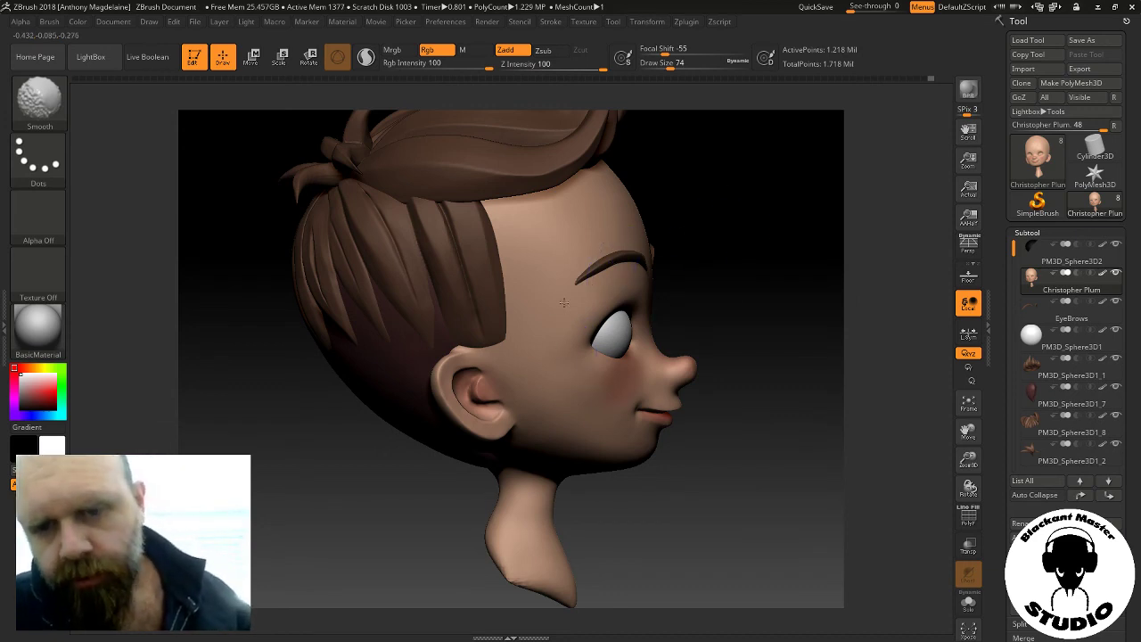
{"action": "key", "text": "shift"}
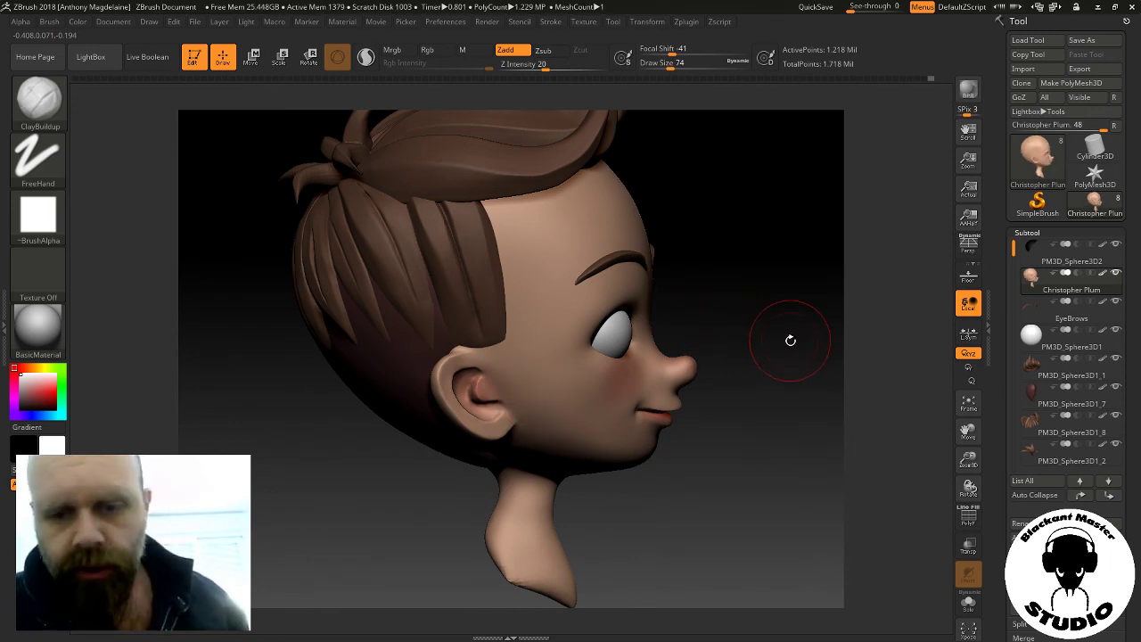
{"action": "left_click_drag", "start_coordinate": [790, 336], "coordinate": [642, 375]}
{"action": "key", "text": "shift"}
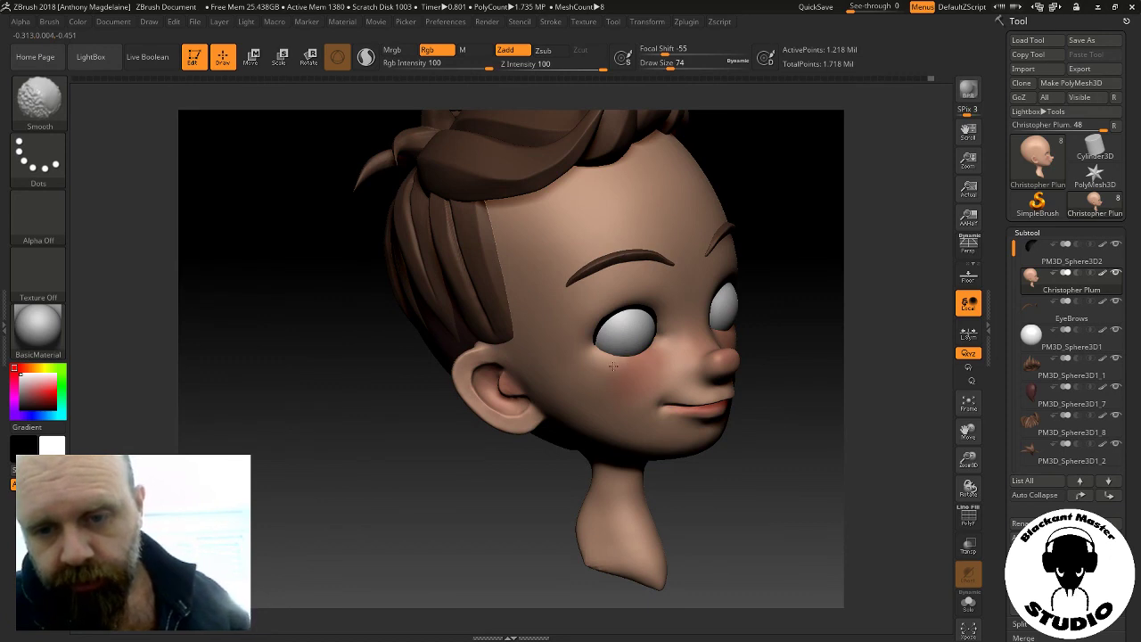
{"action": "mouse_move", "coordinate": [814, 331]}
{"action": "left_mouse_down"}
{"action": "mouse_move", "coordinate": [768, 330]}
{"action": "mouse_move", "coordinate": [517, 481]}
{"action": "mouse_move", "coordinate": [638, 392]}
{"action": "left_mouse_up"}
{"action": "key", "text": "shift"}
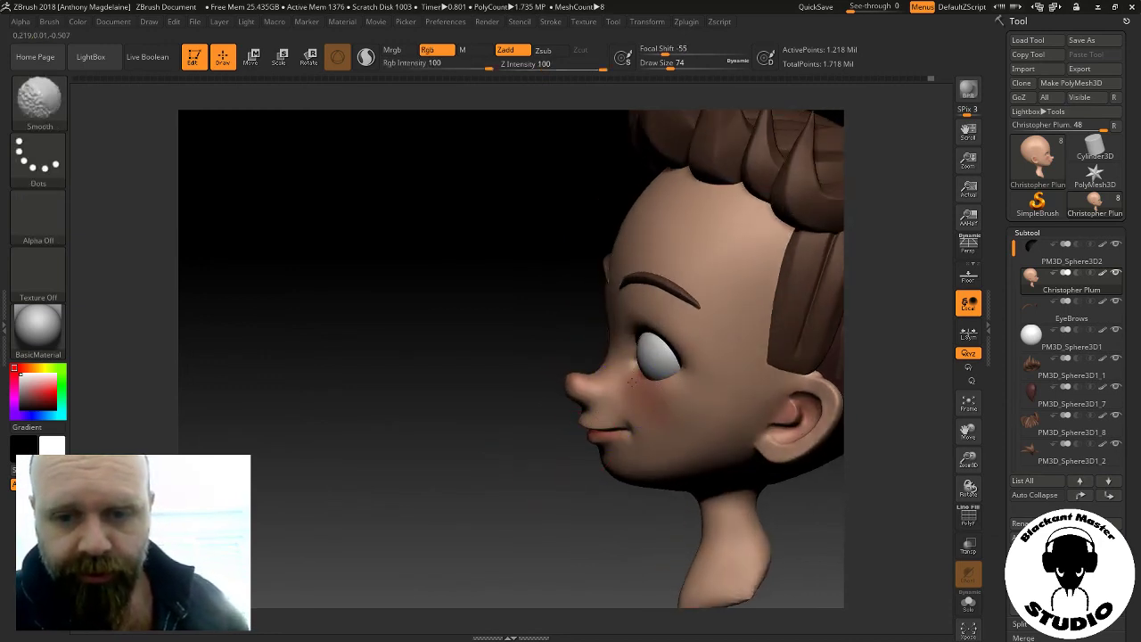
{"action": "mouse_move", "coordinate": [535, 599]}
{"action": "left_mouse_down"}
{"action": "mouse_move", "coordinate": [505, 532]}
{"action": "mouse_move", "coordinate": [830, 210]}
{"action": "left_mouse_up"}
{"action": "mouse_move", "coordinate": [922, 368]}
{"action": "left_mouse_down", "text": "alt"}
{"action": "mouse_move", "coordinate": [858, 414]}
{"action": "mouse_move", "coordinate": [866, 353]}
{"action": "mouse_move", "coordinate": [863, 374]}
{"action": "left_mouse_up", "text": "alt"}
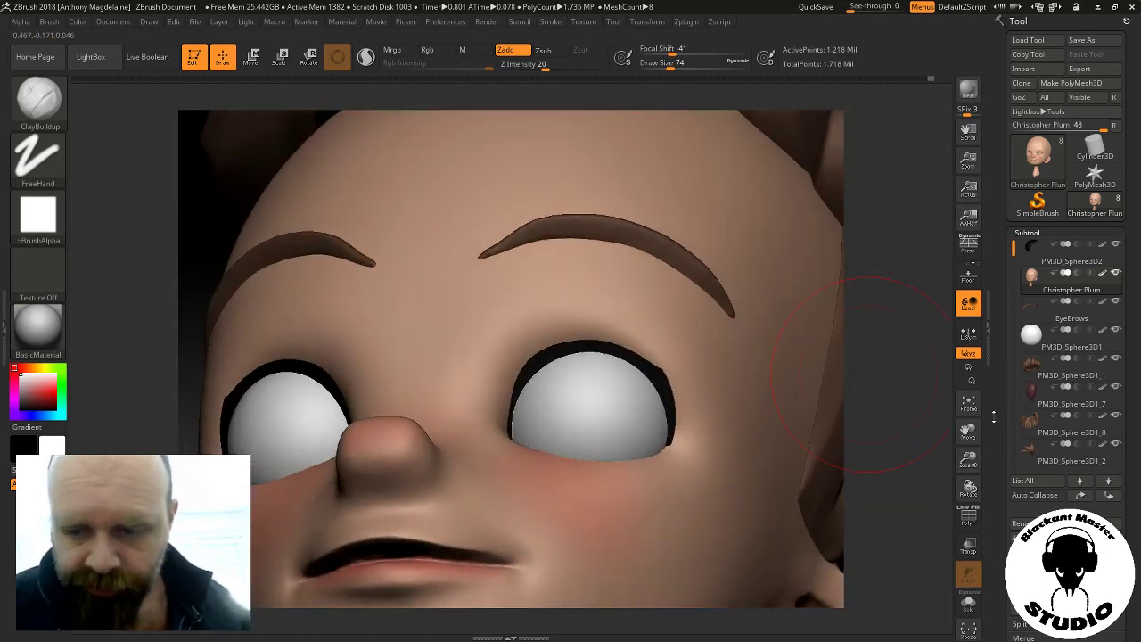
Toggle Solo twice to inspect the face mesh alone, then restore all pieces
{"action": "left_click", "coordinate": [971, 604]}
{"action": "left_click", "coordinate": [971, 604]}
{"action": "left_click", "coordinate": [971, 603]}
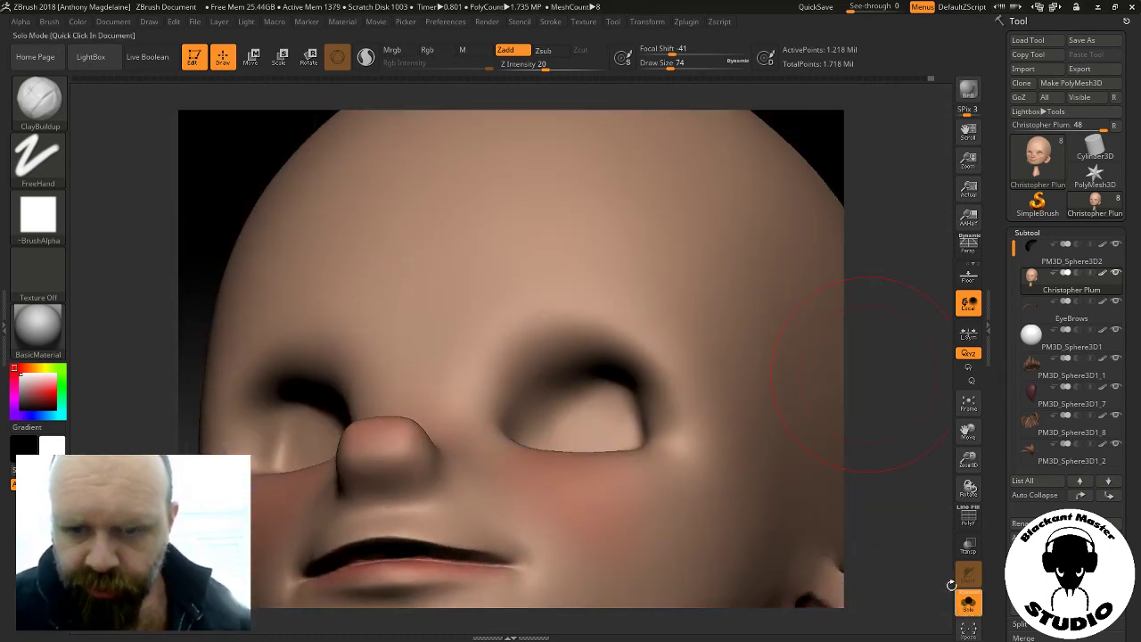
{"action": "left_click", "coordinate": [971, 604]}
{"action": "mouse_move", "coordinate": [896, 427]}
{"action": "left_mouse_down"}
{"action": "mouse_move", "coordinate": [905, 454]}
{"action": "mouse_move", "coordinate": [889, 439]}
{"action": "mouse_move", "coordinate": [839, 450]}
{"action": "left_mouse_up"}
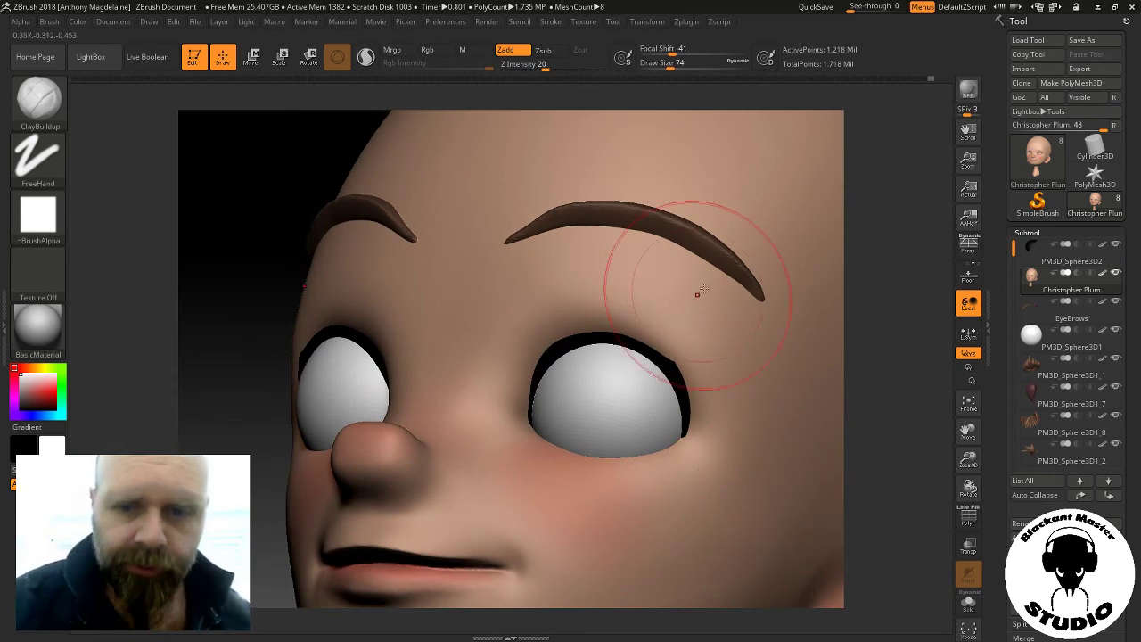
Set Draw Size to 65 and smooth the skin around the eye socket
{"action": "left_click_drag", "start_coordinate": [670, 64], "coordinate": [668, 64]}
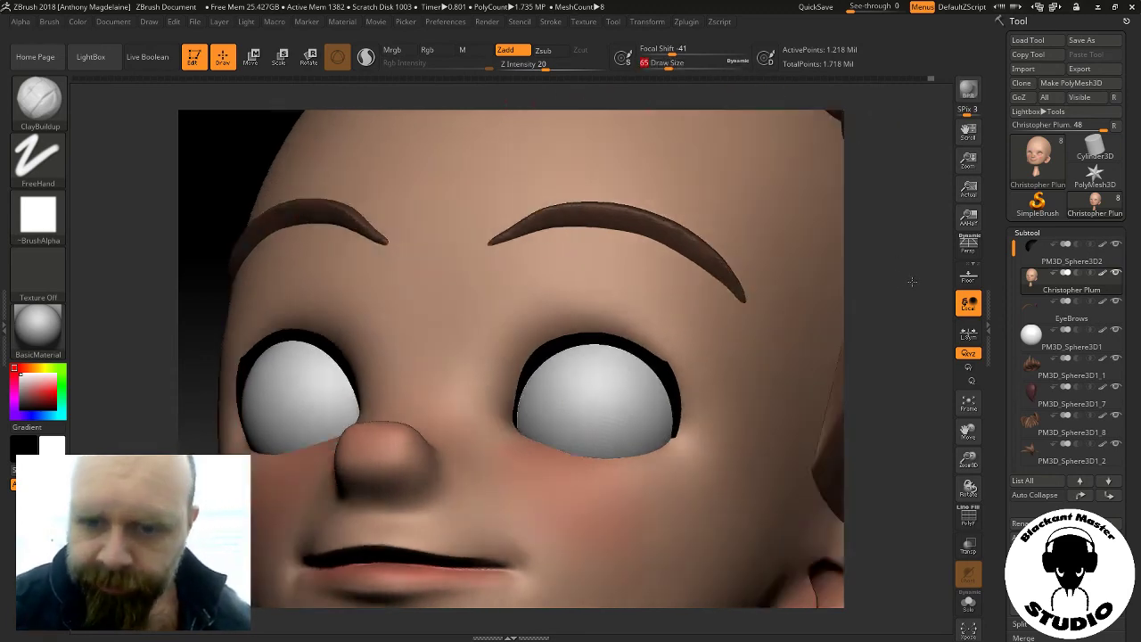
{"action": "left_click_drag", "start_coordinate": [883, 401], "coordinate": [642, 370]}
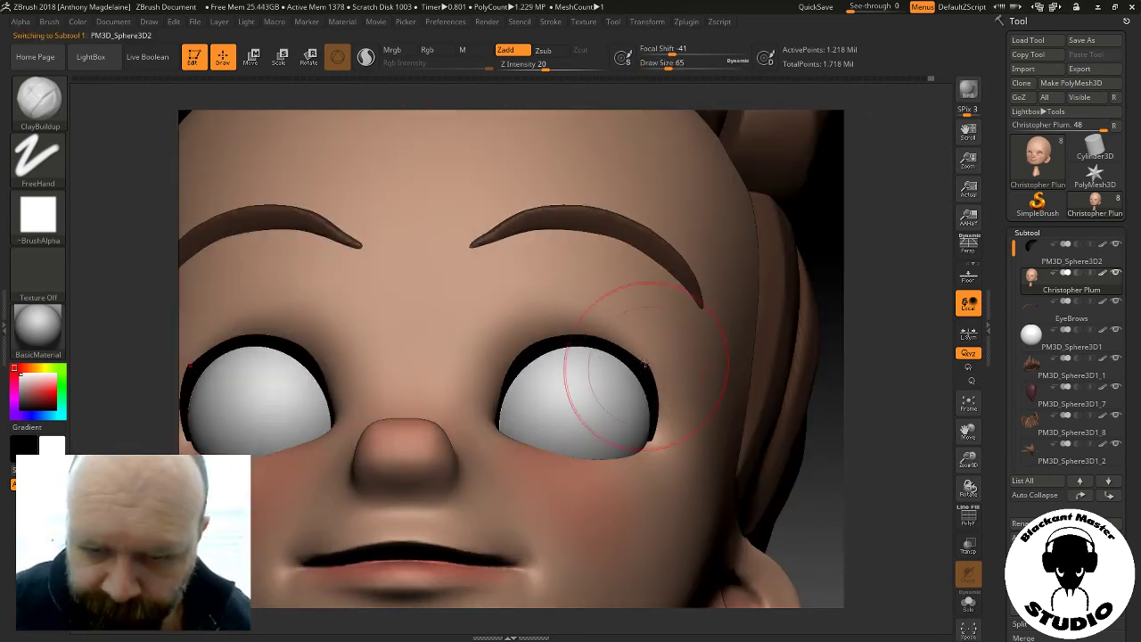
{"action": "left_click", "coordinate": [657, 395], "text": "alt"}
{"action": "left_click", "coordinate": [655, 386], "text": "alt"}
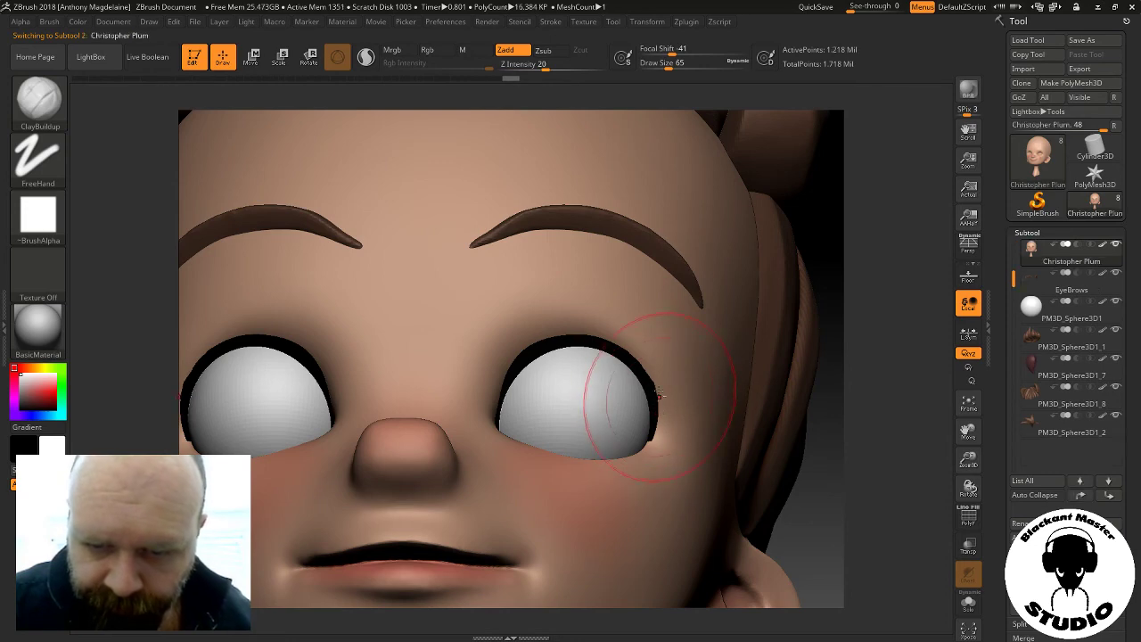
{"action": "left_click_drag", "start_coordinate": [855, 374], "coordinate": [837, 361]}
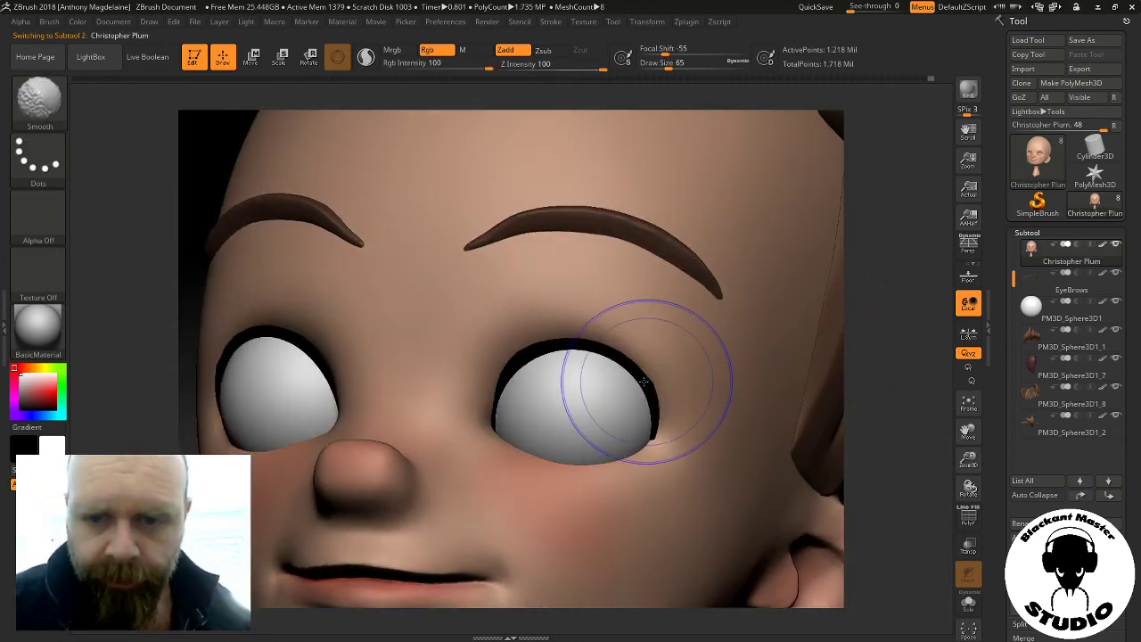
{"action": "left_click", "coordinate": [969, 604]}
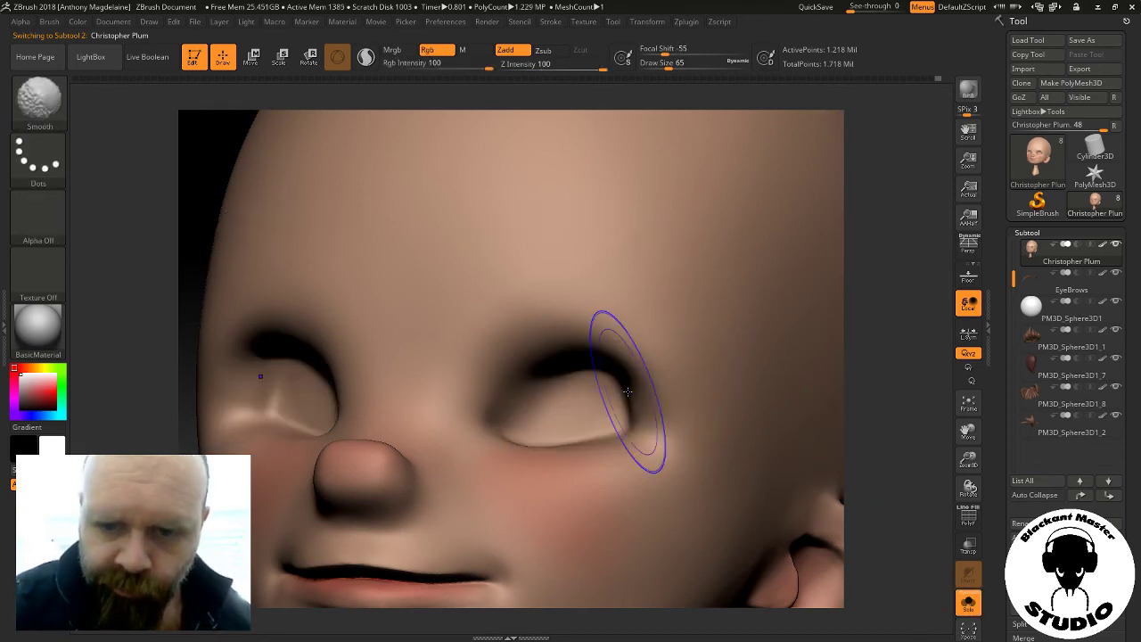
{"action": "left_click", "coordinate": [969, 605]}
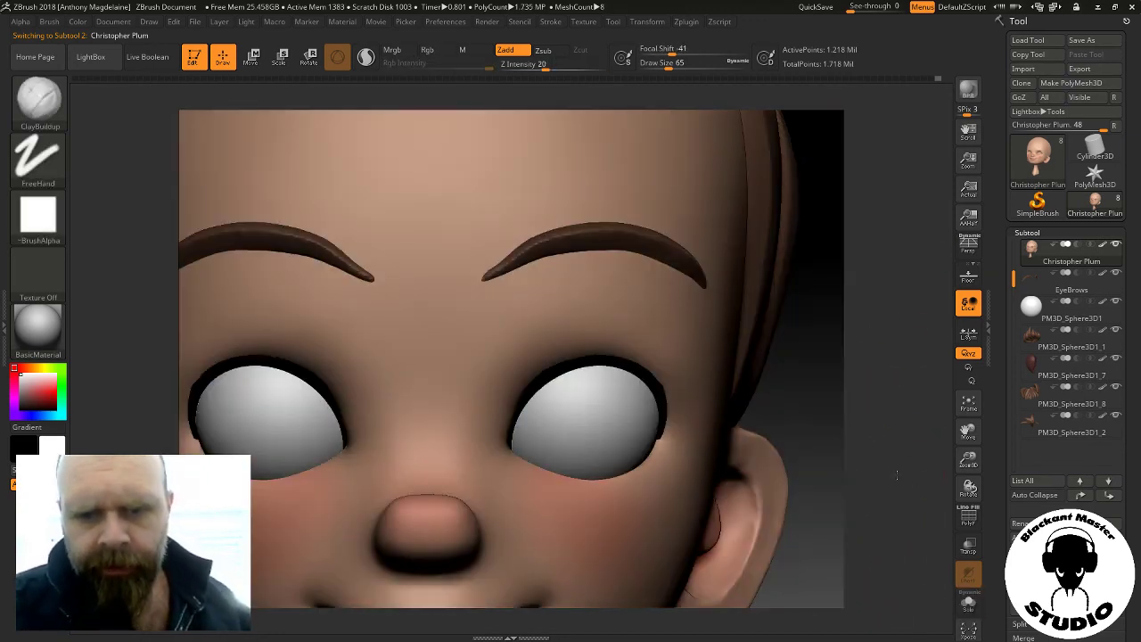
{"action": "left_click_drag", "start_coordinate": [887, 463], "coordinate": [875, 502], "text": "shift"}
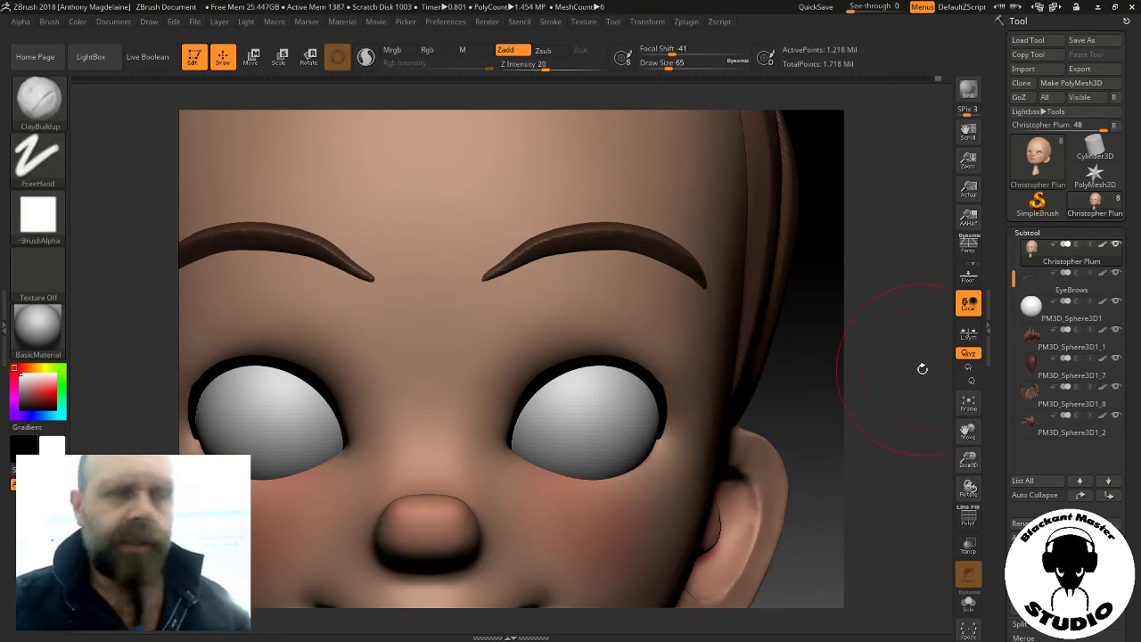
Make the PM3D_Sphere3D2 eye-rim subtool active
{"action": "left_click", "coordinate": [1033, 286]}
{"action": "left_click_drag", "start_coordinate": [1012, 250], "coordinate": [1013, 240]}
{"action": "left_click", "coordinate": [1066, 253]}
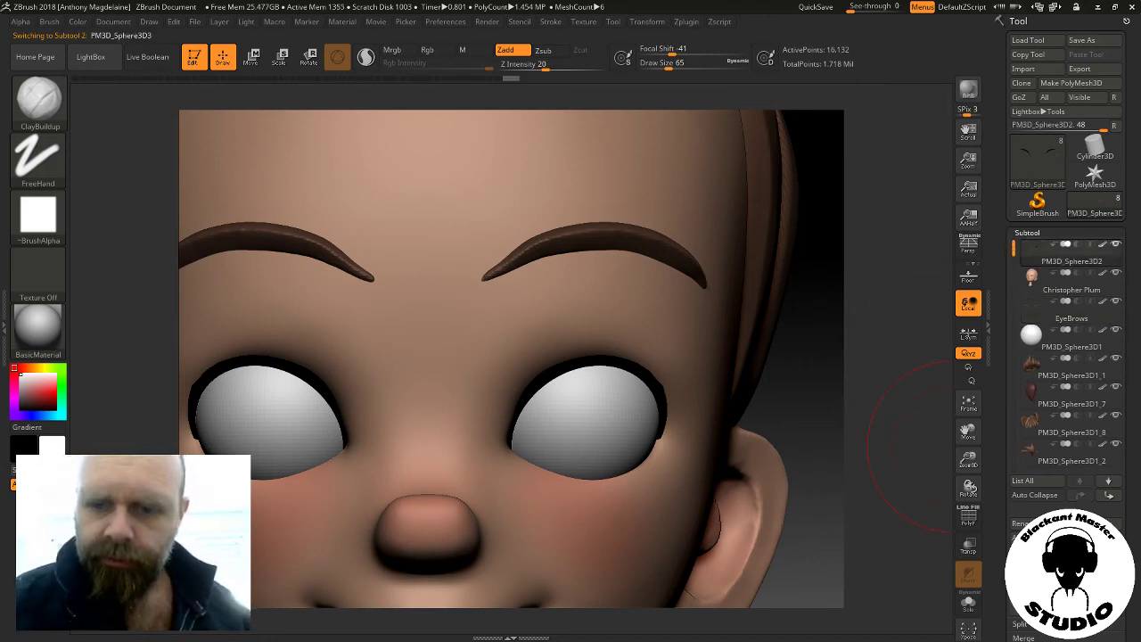
Duplicate the eye-rim piece and rotate the copy about -89 degrees around the eye
{"action": "left_click", "coordinate": [309, 56]}
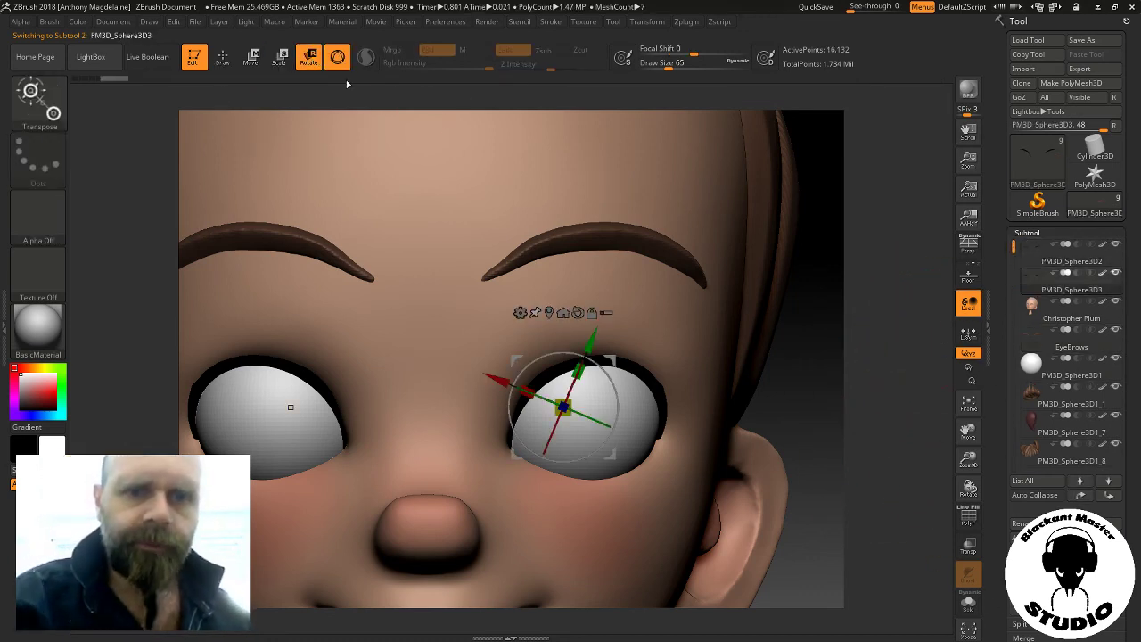
{"action": "left_click_drag", "start_coordinate": [348, 84], "coordinate": [784, 399]}
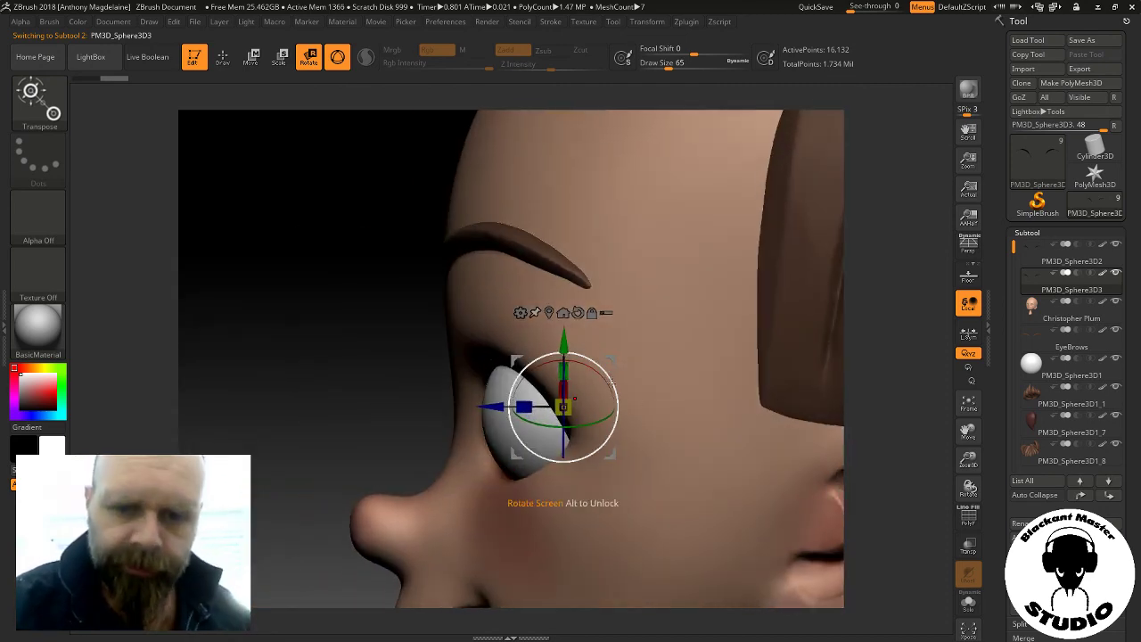
{"action": "mouse_move", "coordinate": [606, 367]}
{"action": "left_mouse_down"}
{"action": "mouse_move", "coordinate": [622, 469]}
{"action": "mouse_move", "coordinate": [631, 398]}
{"action": "left_mouse_up"}
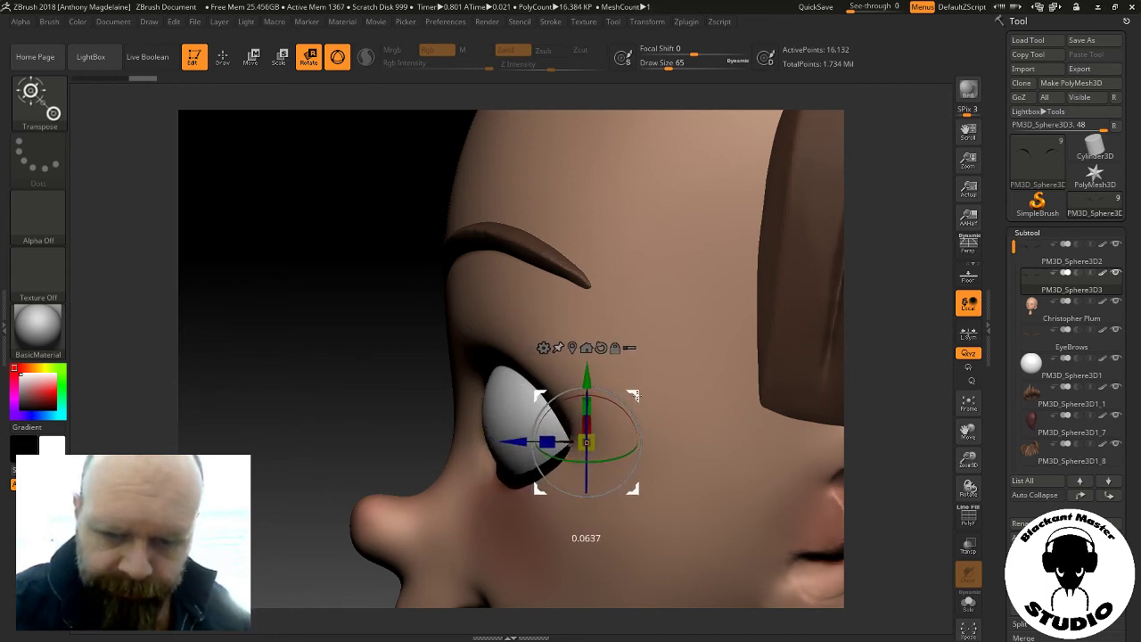
{"action": "left_click_drag", "start_coordinate": [632, 397], "coordinate": [612, 361]}
Scale and fine-rotate the copied rim to sit under the eyes
{"action": "left_click_drag", "start_coordinate": [386, 401], "coordinate": [449, 391], "text": "shift"}
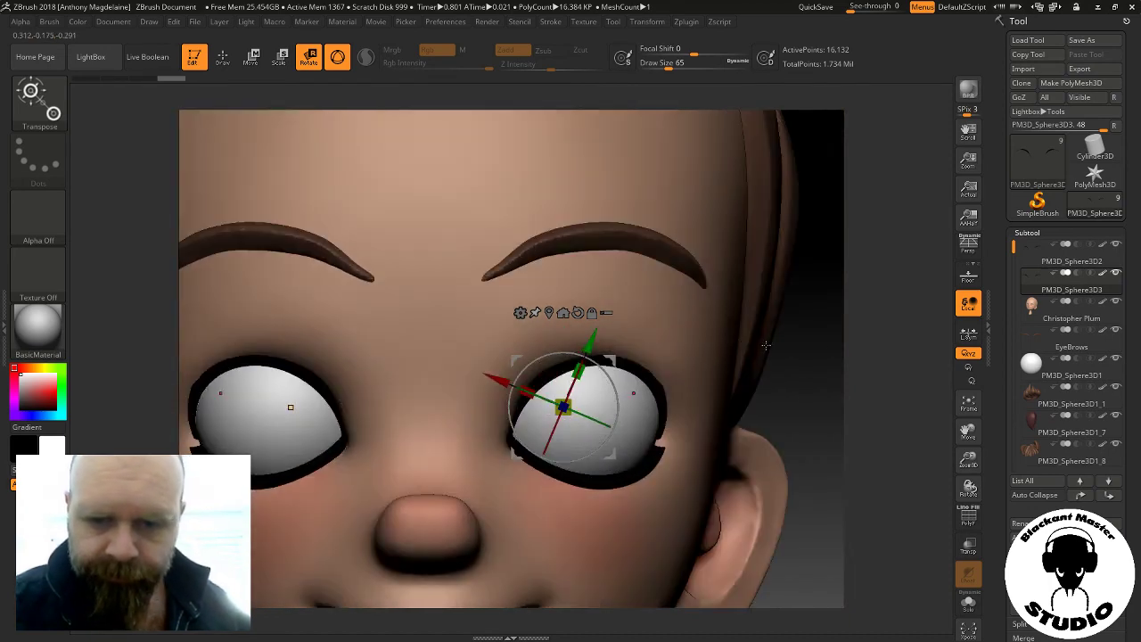
{"action": "left_click_drag", "start_coordinate": [766, 345], "coordinate": [915, 339]}
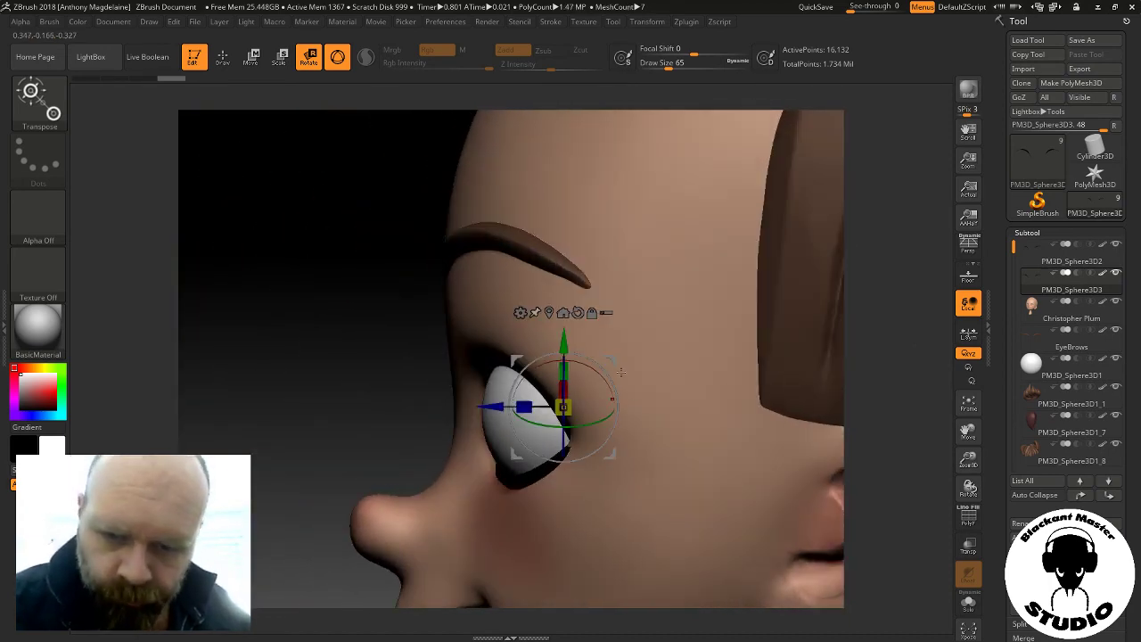
{"action": "left_click_drag", "start_coordinate": [620, 372], "coordinate": [610, 362]}
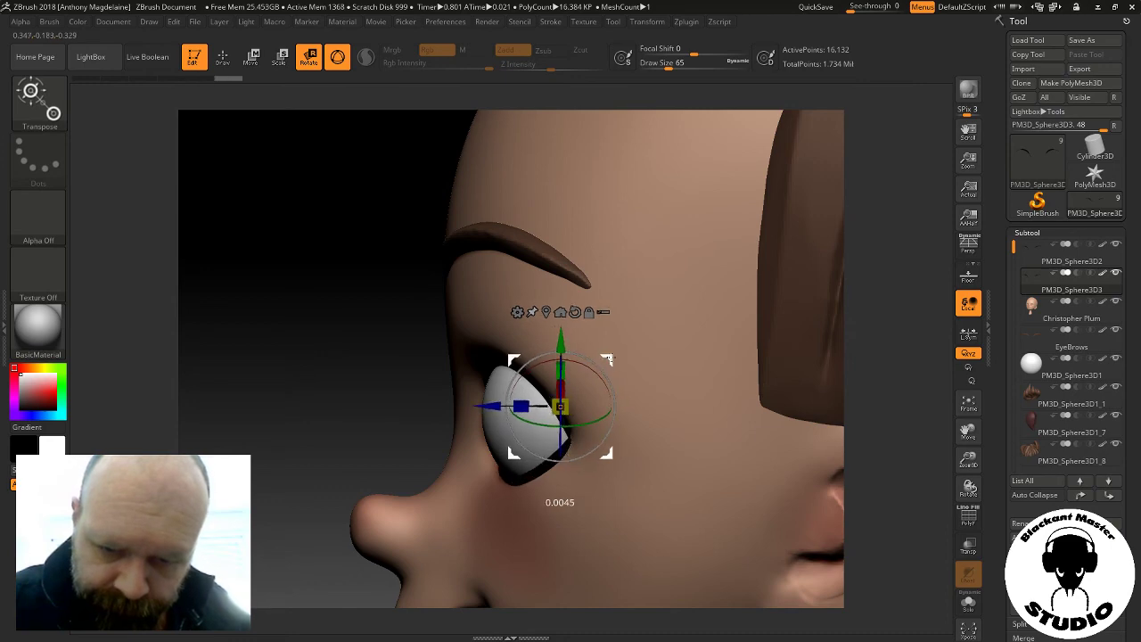
{"action": "left_click_drag", "start_coordinate": [856, 329], "coordinate": [888, 329]}
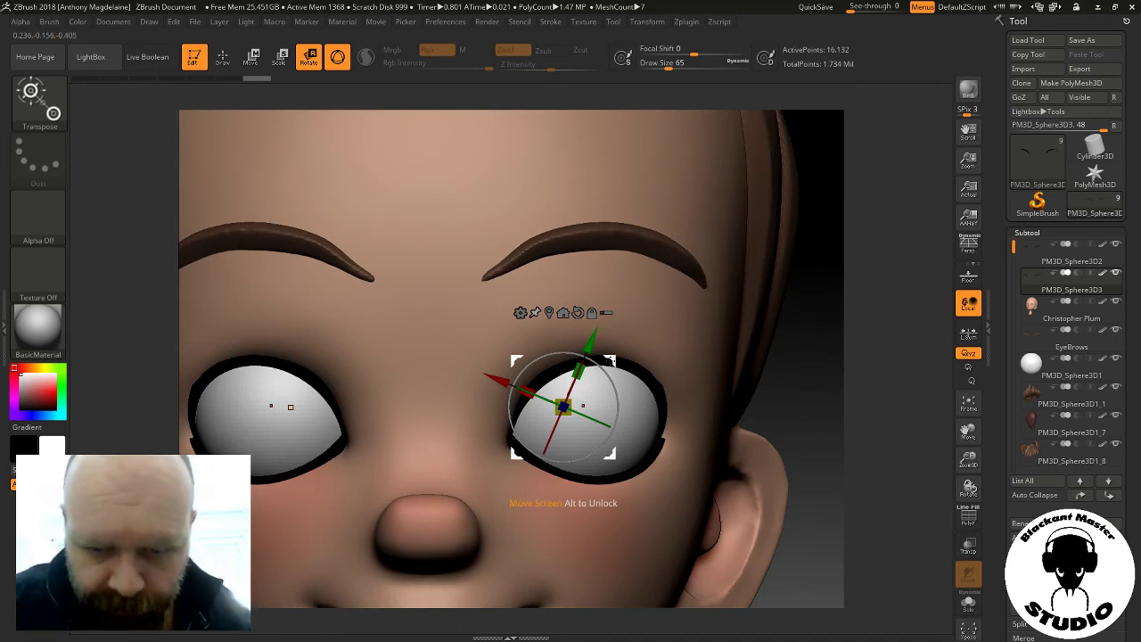
{"action": "left_click_drag", "start_coordinate": [611, 379], "coordinate": [604, 364]}
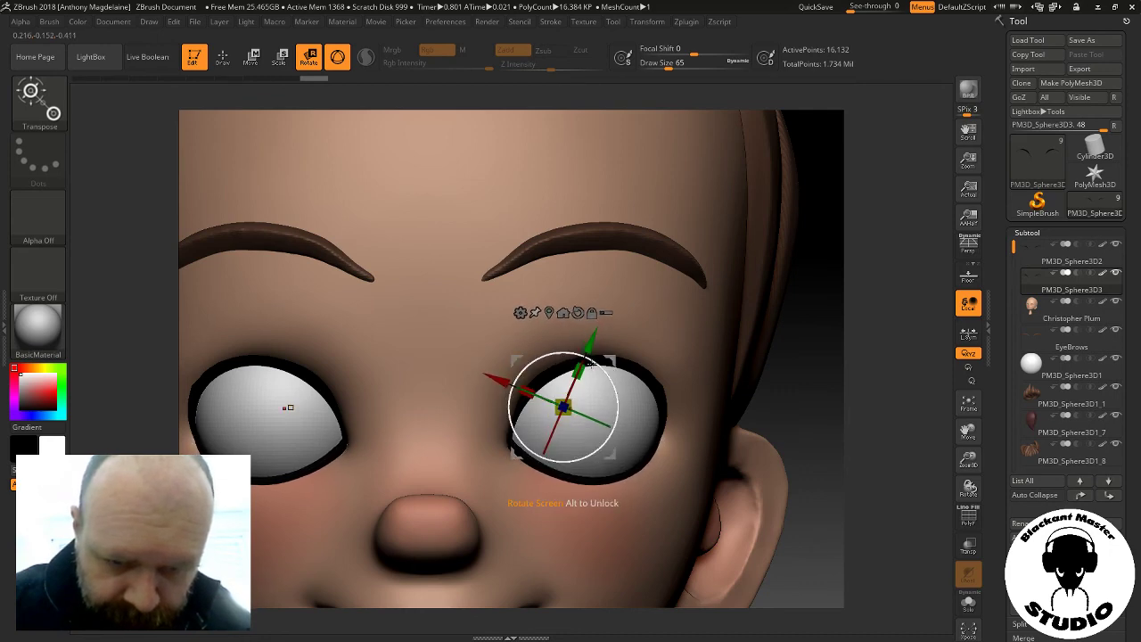
{"action": "mouse_move", "coordinate": [829, 401]}
{"action": "left_mouse_down"}
{"action": "mouse_move", "coordinate": [813, 385]}
{"action": "mouse_move", "coordinate": [612, 361]}
{"action": "left_mouse_up"}
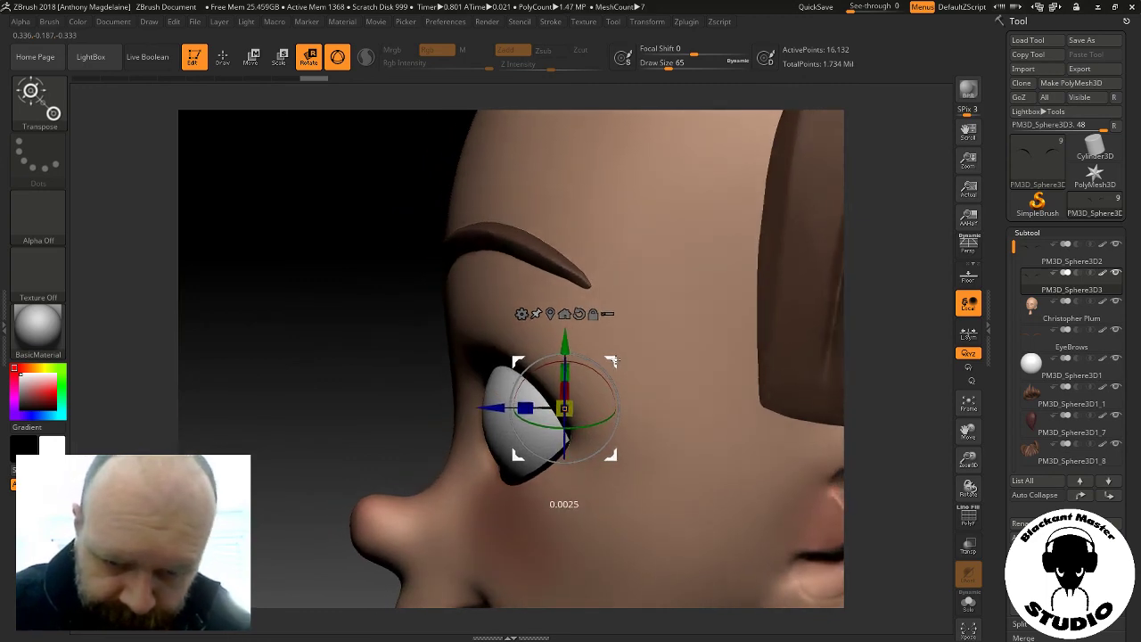
{"action": "left_click_drag", "start_coordinate": [612, 360], "coordinate": [948, 280]}
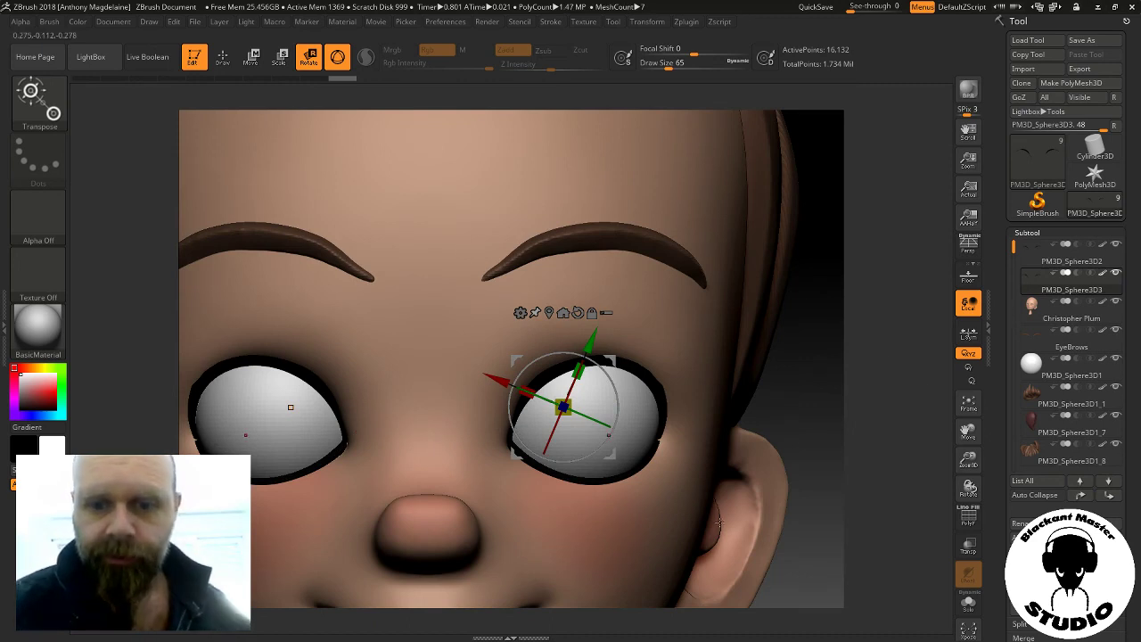
Fill the new lower-lid shells with skin colour
{"action": "left_click", "coordinate": [290, 408]}
{"action": "left_click", "coordinate": [76, 26]}
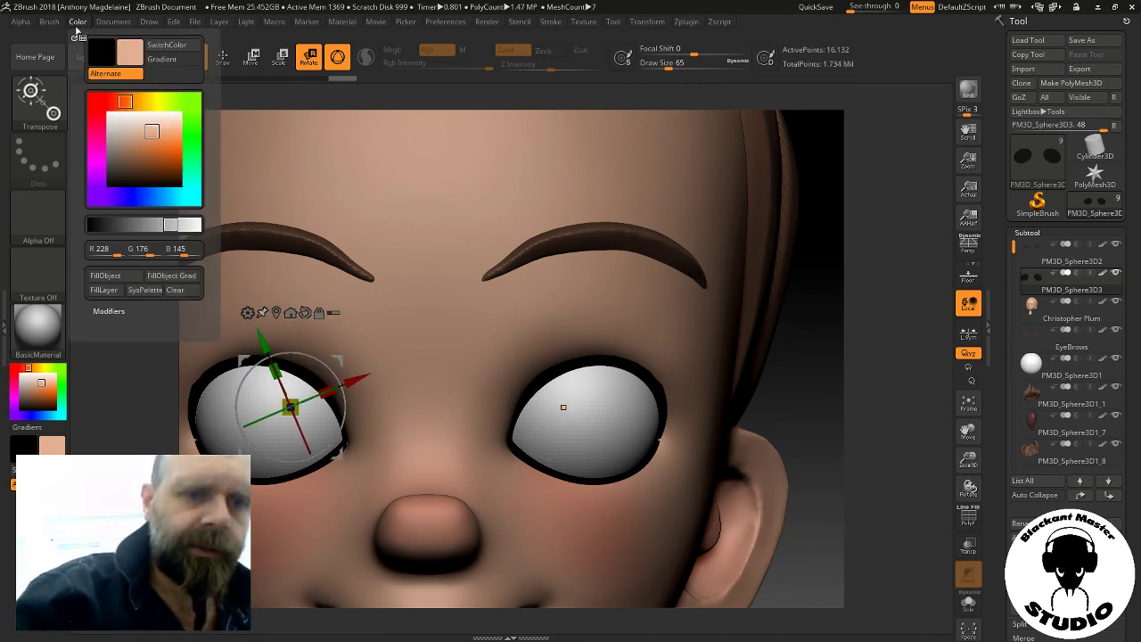
{"action": "left_click", "coordinate": [123, 278]}
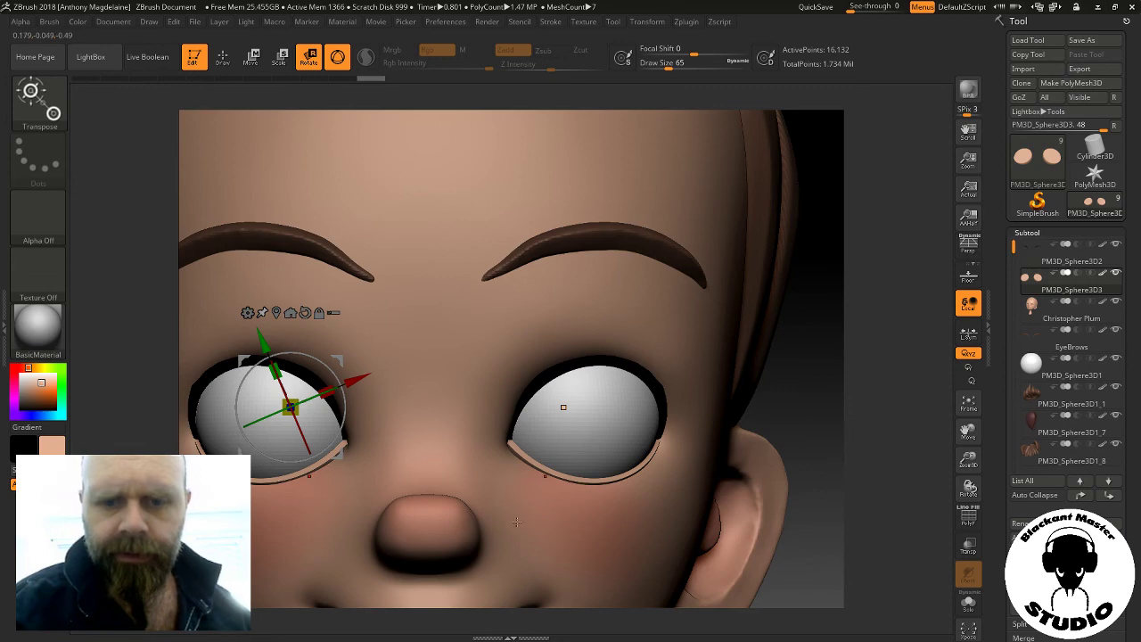
{"action": "left_click", "coordinate": [223, 56]}
{"action": "mouse_move", "coordinate": [828, 390]}
{"action": "left_mouse_down"}
{"action": "mouse_move", "coordinate": [850, 400]}
{"action": "mouse_move", "coordinate": [838, 415]}
{"action": "mouse_move", "coordinate": [833, 389]}
{"action": "left_mouse_up"}
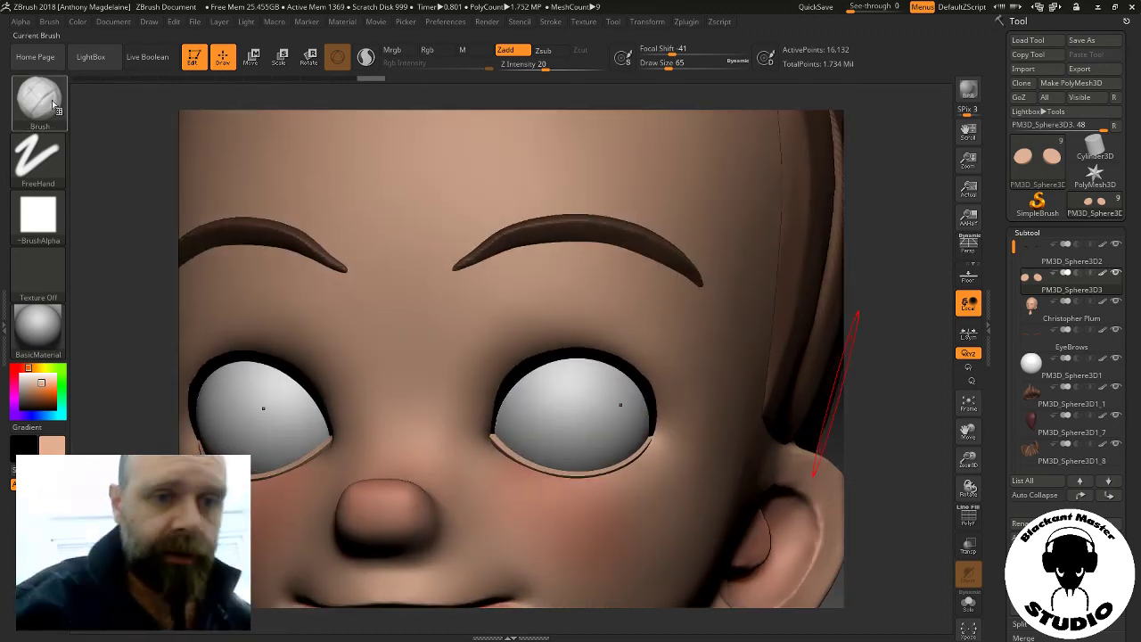
Switch to the Move brush (B, M, V) at Draw Size 29 and solo the lid shells
{"action": "key", "text": "b"}
{"action": "key", "text": "m"}
{"action": "key", "text": "v"}
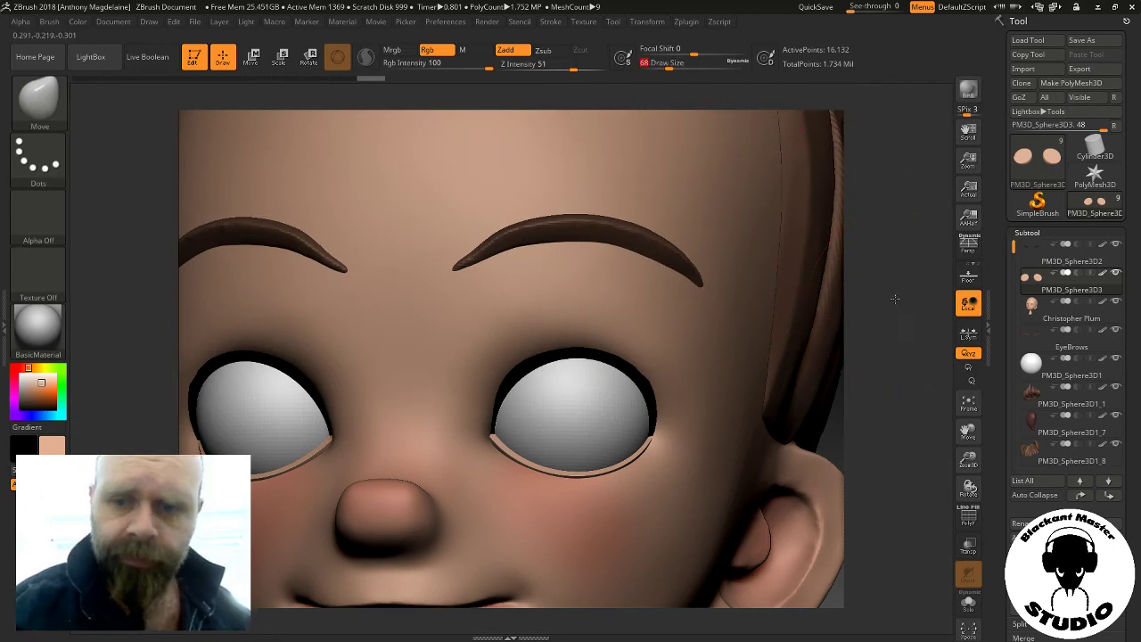
{"action": "left_click_drag", "start_coordinate": [894, 298], "coordinate": [881, 296]}
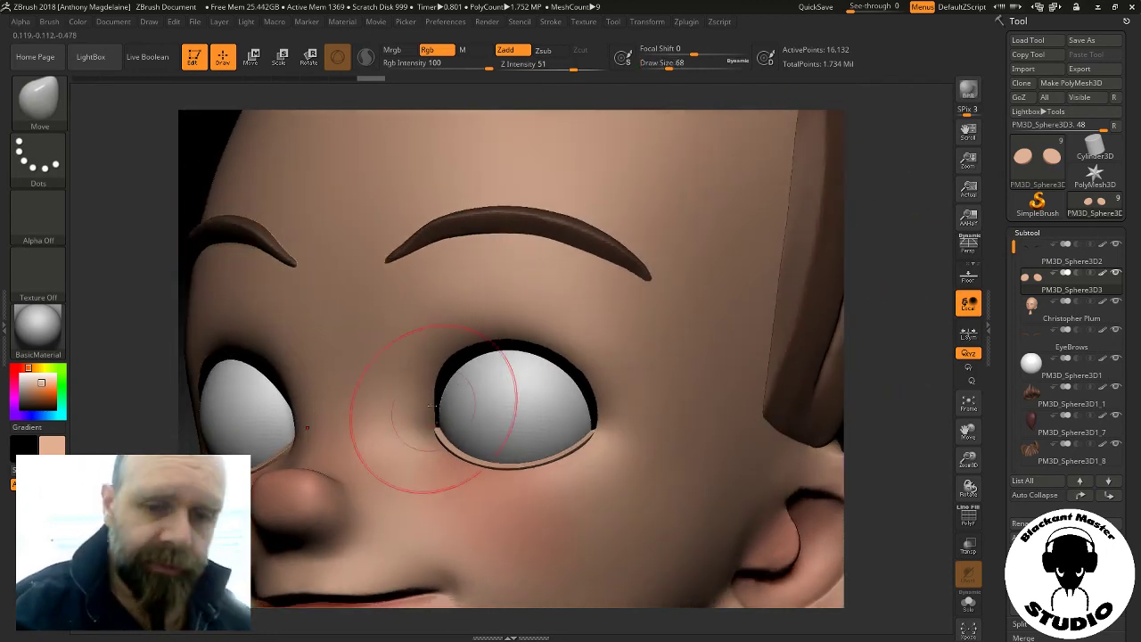
{"action": "right_click_drag", "start_coordinate": [493, 424], "coordinate": [350, 428]}
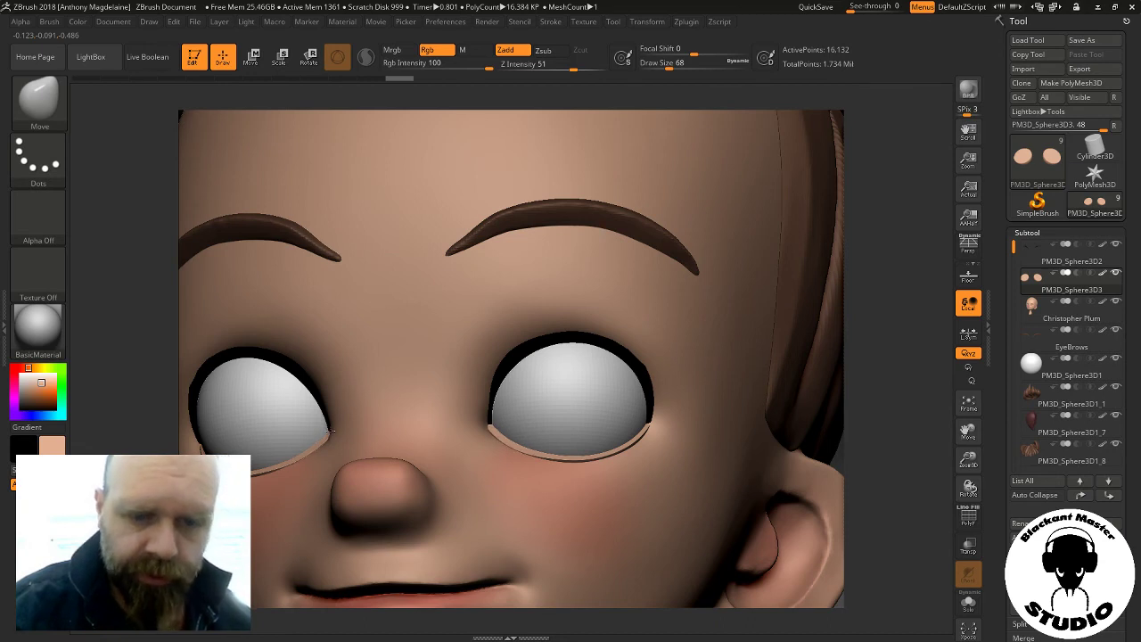
{"action": "left_click_drag", "start_coordinate": [671, 63], "coordinate": [658, 63]}
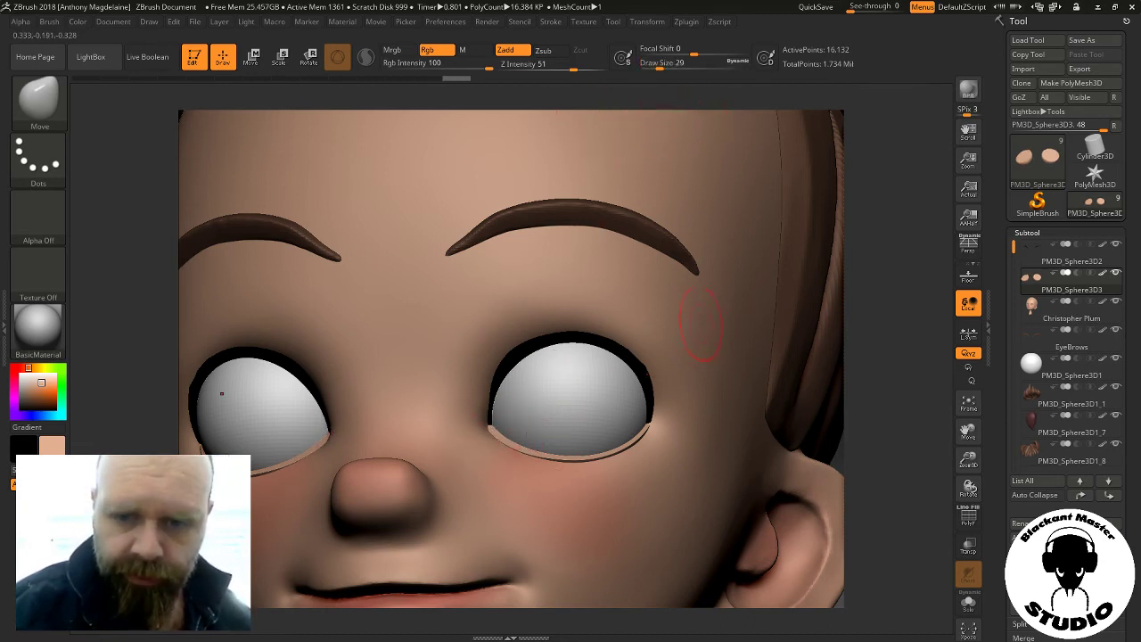
{"action": "right_click_drag", "start_coordinate": [758, 388], "coordinate": [849, 386]}
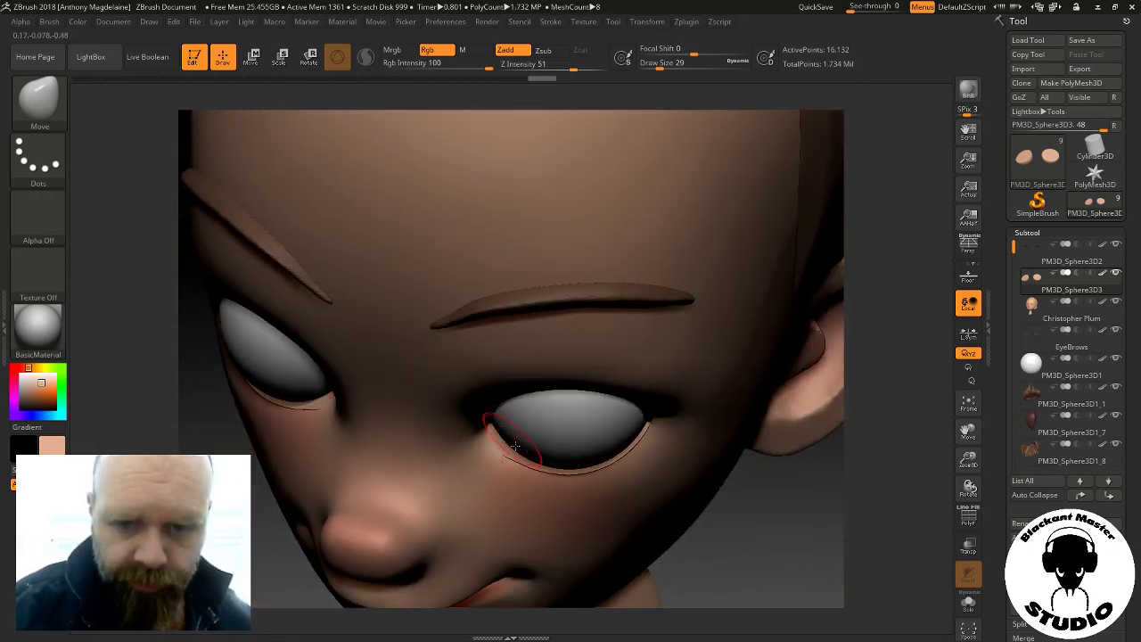
{"action": "mouse_move", "coordinate": [624, 455]}
{"action": "right_mouse_down"}
{"action": "mouse_move", "coordinate": [881, 279]}
{"action": "mouse_move", "coordinate": [979, 411]}
{"action": "right_mouse_up"}
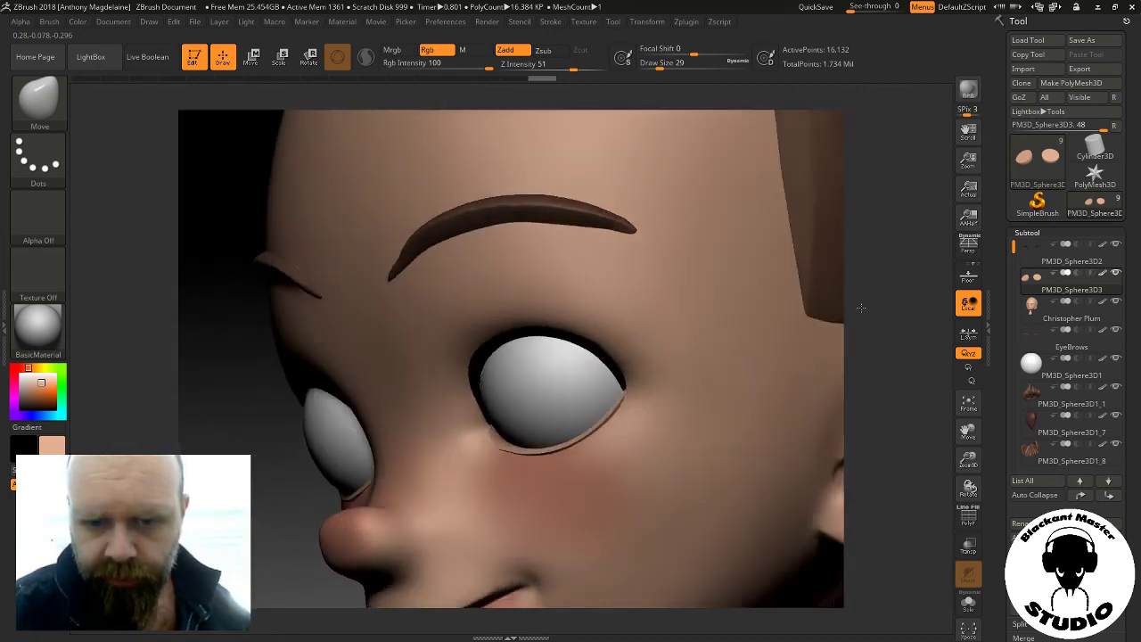
{"action": "left_click", "coordinate": [969, 606]}
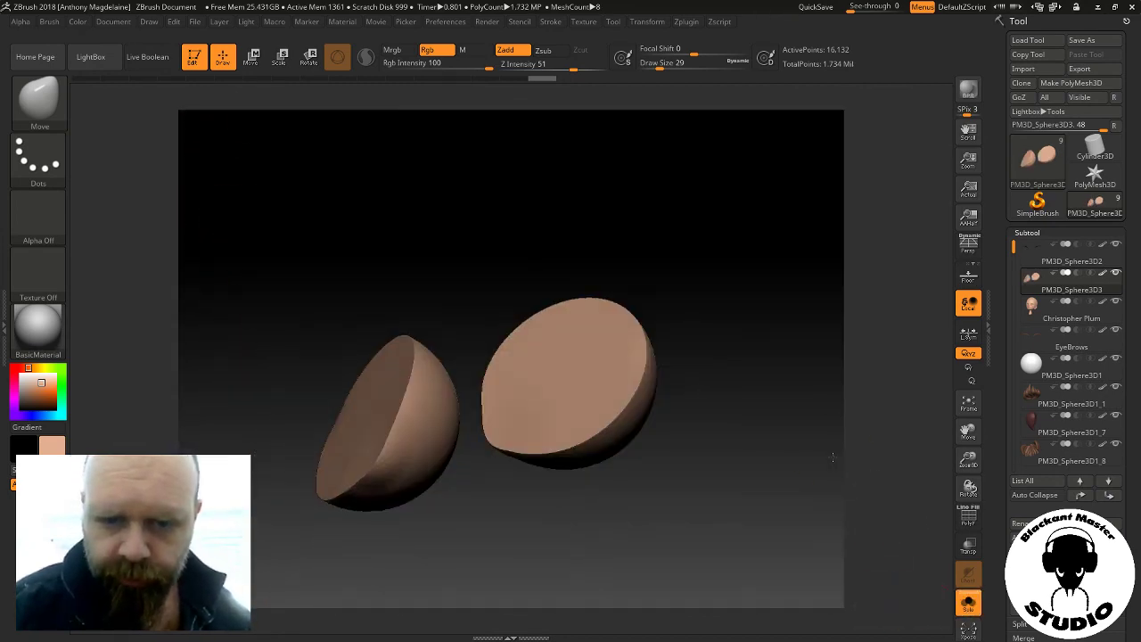
Turn Solo off, frame the full head, and review it in profile and front views
{"action": "right_click_drag", "start_coordinate": [938, 614], "coordinate": [936, 524]}
{"action": "left_click", "coordinate": [968, 606]}
{"action": "mouse_move", "coordinate": [876, 454]}
{"action": "right_mouse_down"}
{"action": "mouse_move", "coordinate": [862, 405]}
{"action": "mouse_move", "coordinate": [849, 461]}
{"action": "mouse_move", "coordinate": [919, 419]}
{"action": "right_mouse_up"}
{"action": "left_click", "coordinate": [967, 406]}
{"action": "mouse_move", "coordinate": [864, 457]}
{"action": "right_mouse_down"}
{"action": "mouse_move", "coordinate": [779, 471]}
{"action": "mouse_move", "coordinate": [788, 476]}
{"action": "right_mouse_up"}
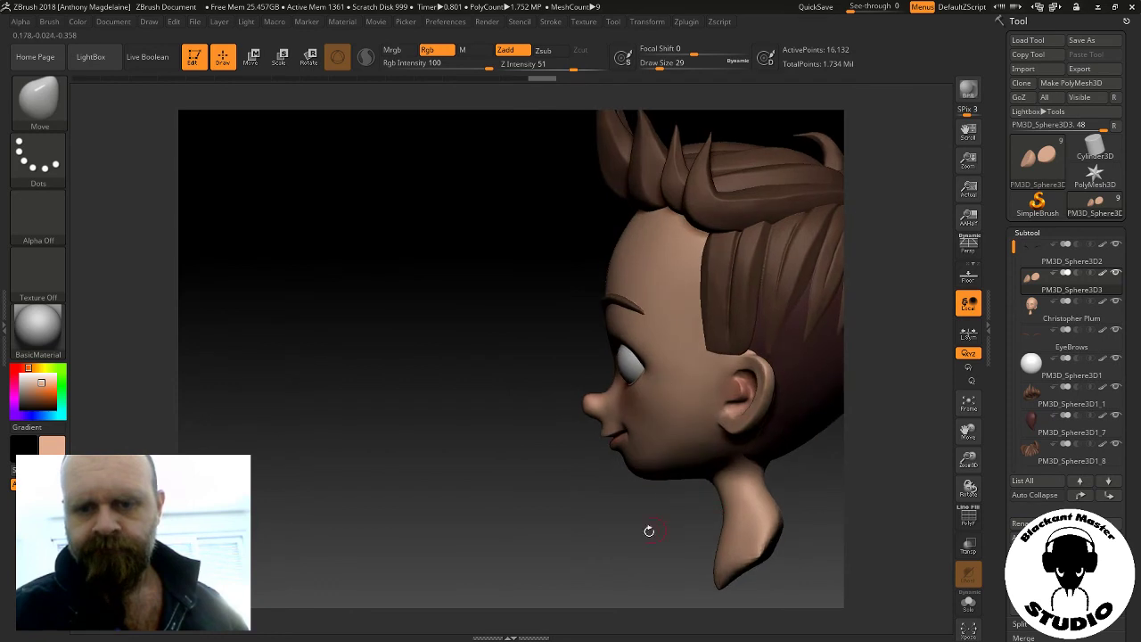
{"action": "mouse_move", "coordinate": [650, 530]}
{"action": "right_mouse_down"}
{"action": "mouse_move", "coordinate": [729, 534]}
{"action": "mouse_move", "coordinate": [767, 479]}
{"action": "mouse_move", "coordinate": [656, 501]}
{"action": "mouse_move", "coordinate": [719, 489]}
{"action": "mouse_move", "coordinate": [755, 454]}
{"action": "right_mouse_up"}
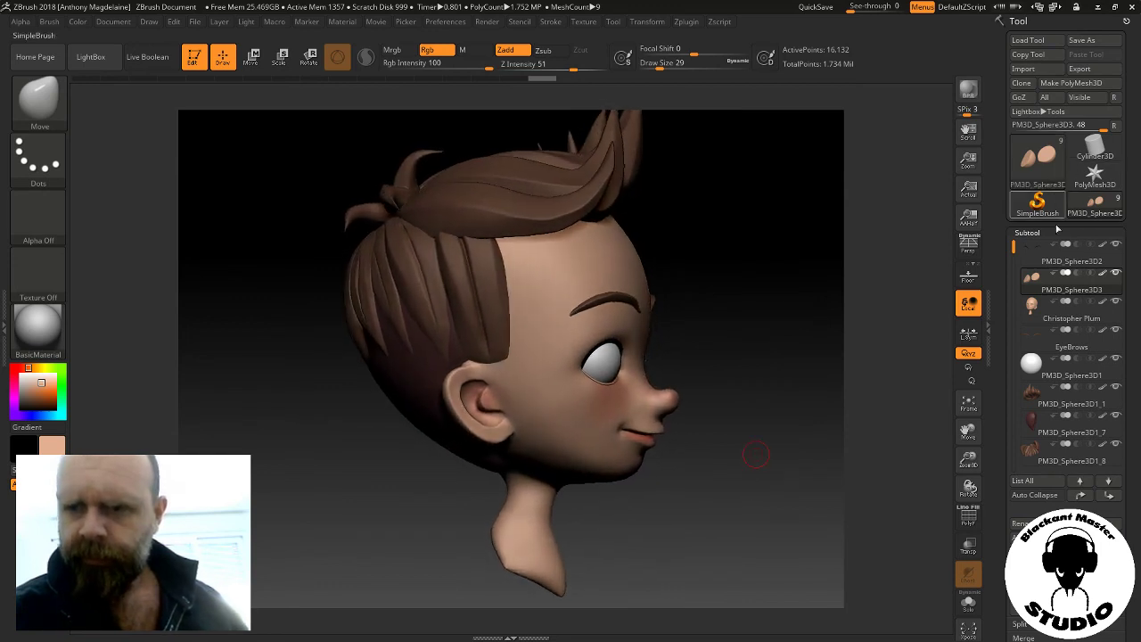
MergeDown the PM3D_Sphere3D3 lid shells into the head and confirm with OK
{"action": "left_click", "coordinate": [1033, 264]}
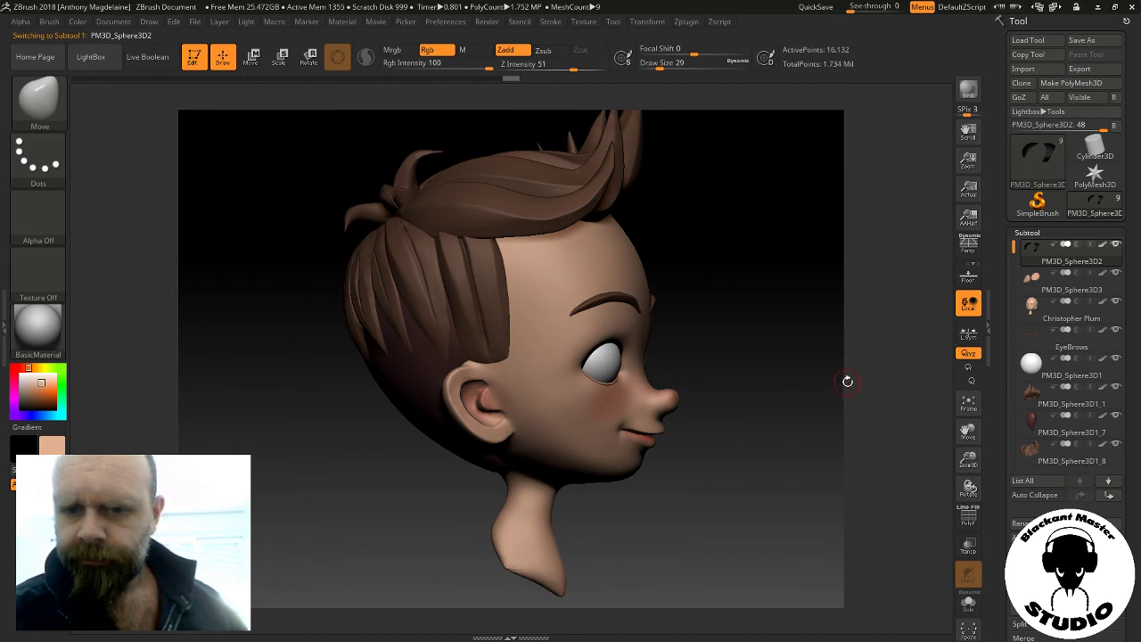
{"action": "left_click", "coordinate": [1036, 278]}
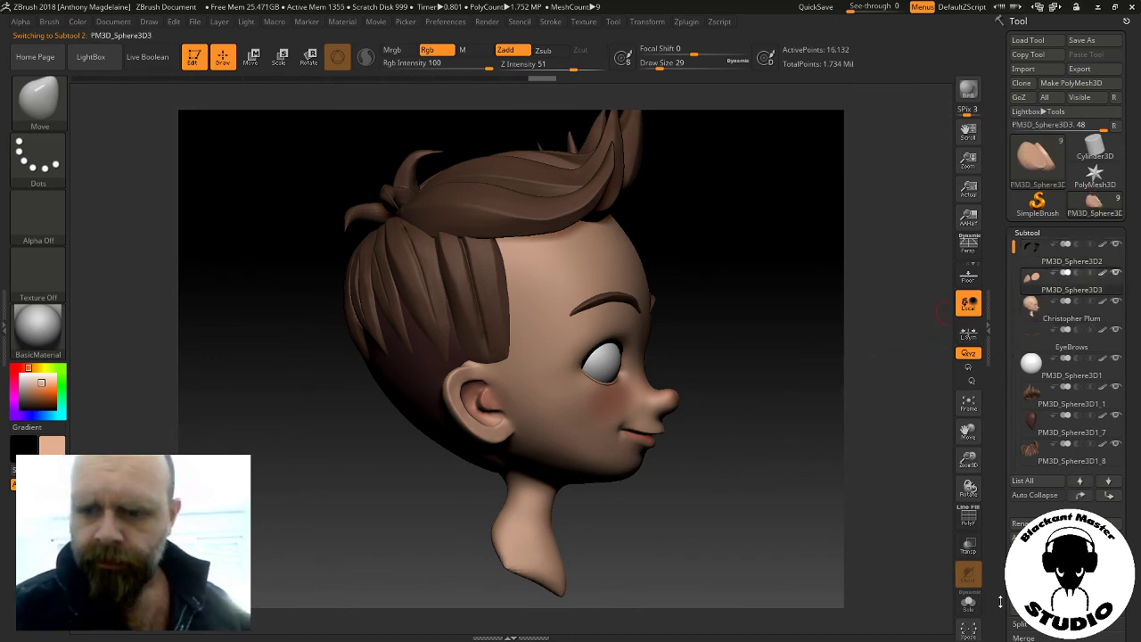
{"action": "scroll", "coordinate": [1003, 576], "scroll_direction": "down", "scroll_amount": 2}
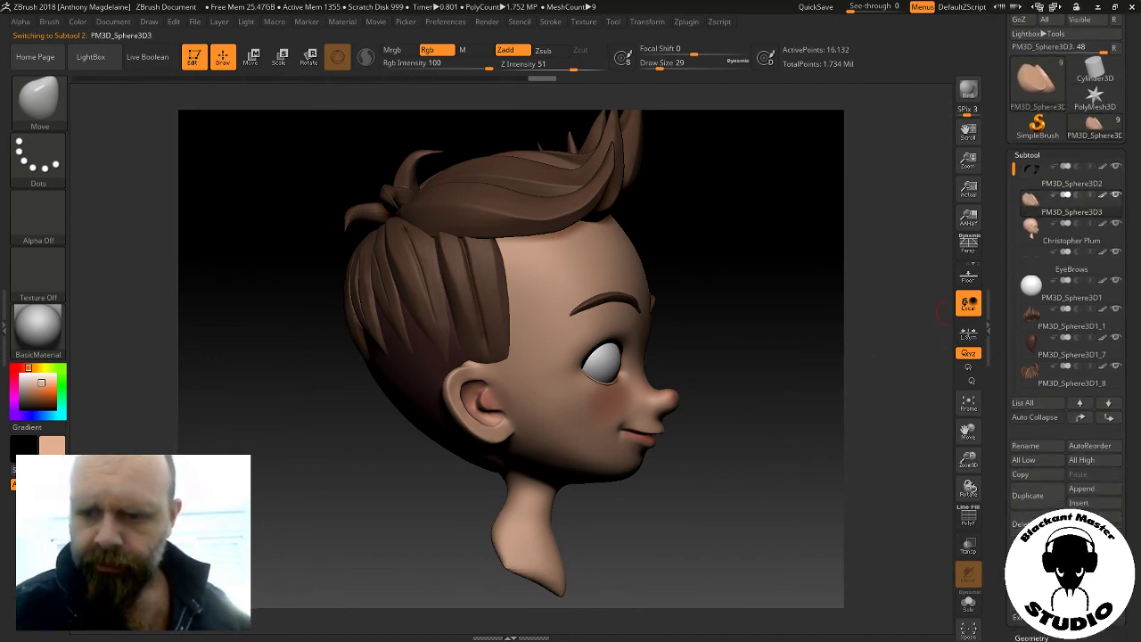
{"action": "left_click", "coordinate": [1021, 525]}
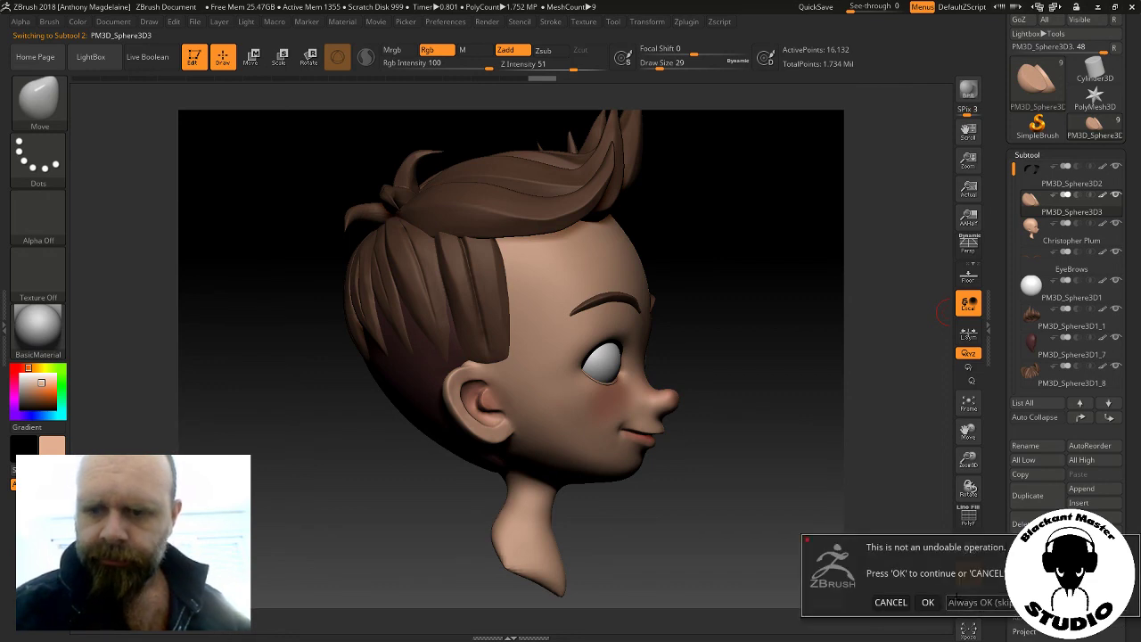
{"action": "left_click", "coordinate": [927, 601]}
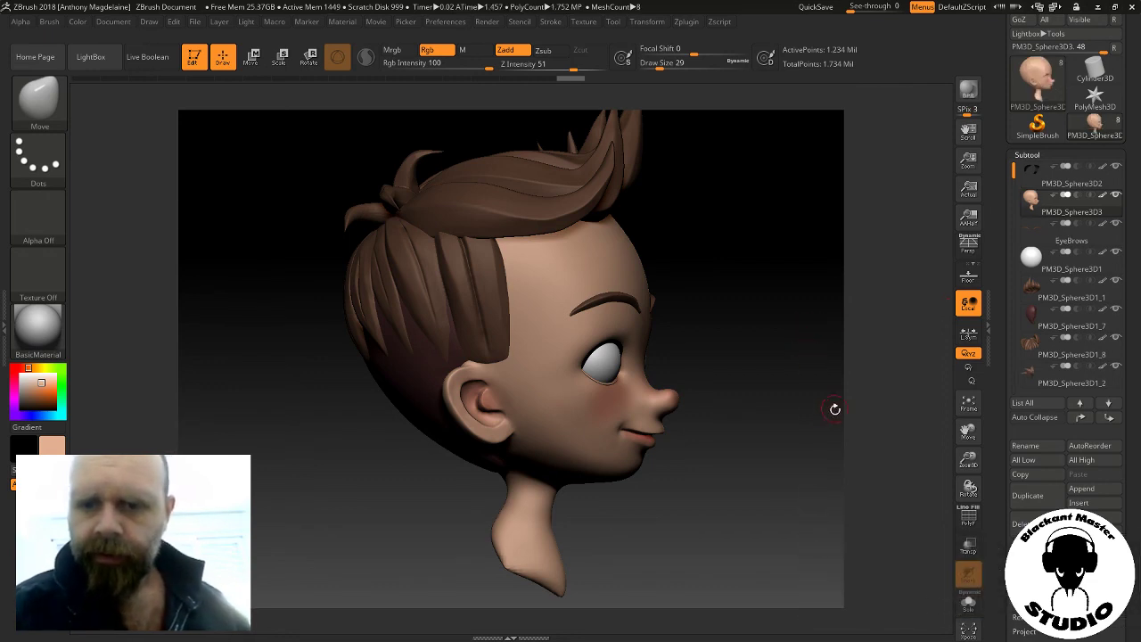
{"action": "left_click_drag", "start_coordinate": [835, 409], "coordinate": [785, 433]}
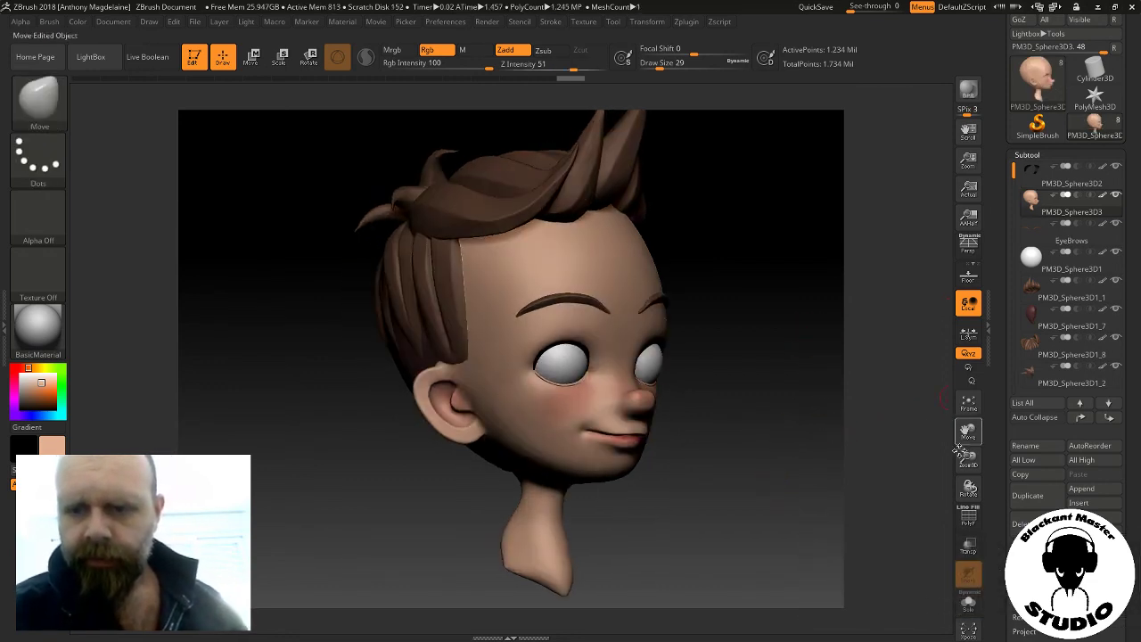
{"action": "mouse_move", "coordinate": [968, 459]}
{"action": "left_mouse_down"}
{"action": "mouse_move", "coordinate": [871, 476]}
{"action": "mouse_move", "coordinate": [870, 461]}
{"action": "left_mouse_up"}
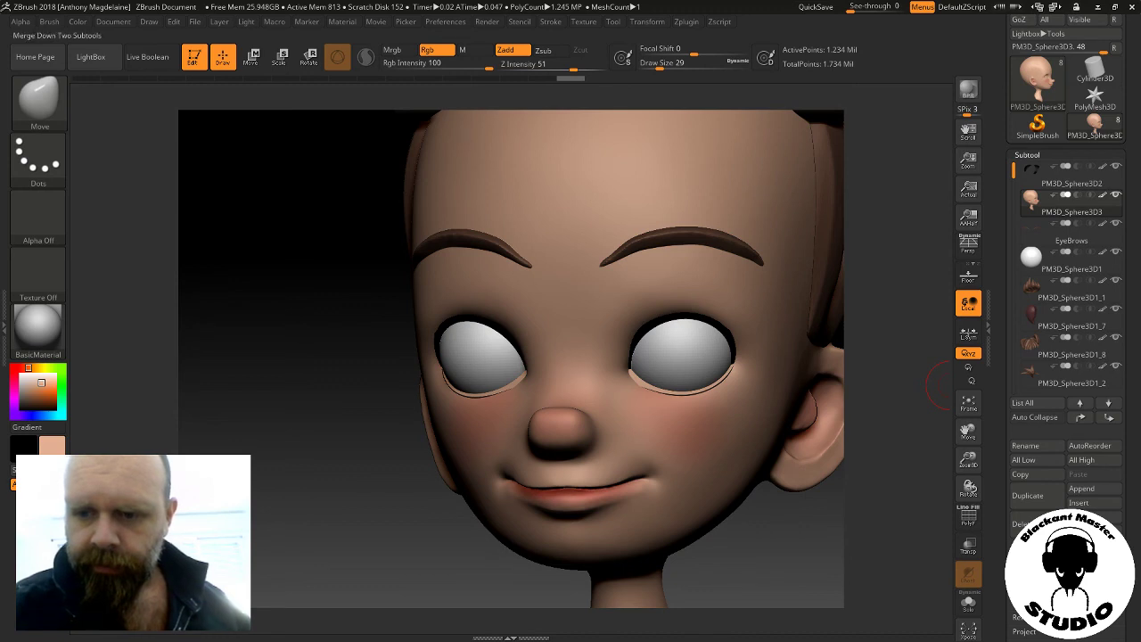
{"action": "scroll", "coordinate": [1016, 526], "scroll_direction": "down", "scroll_amount": 2}
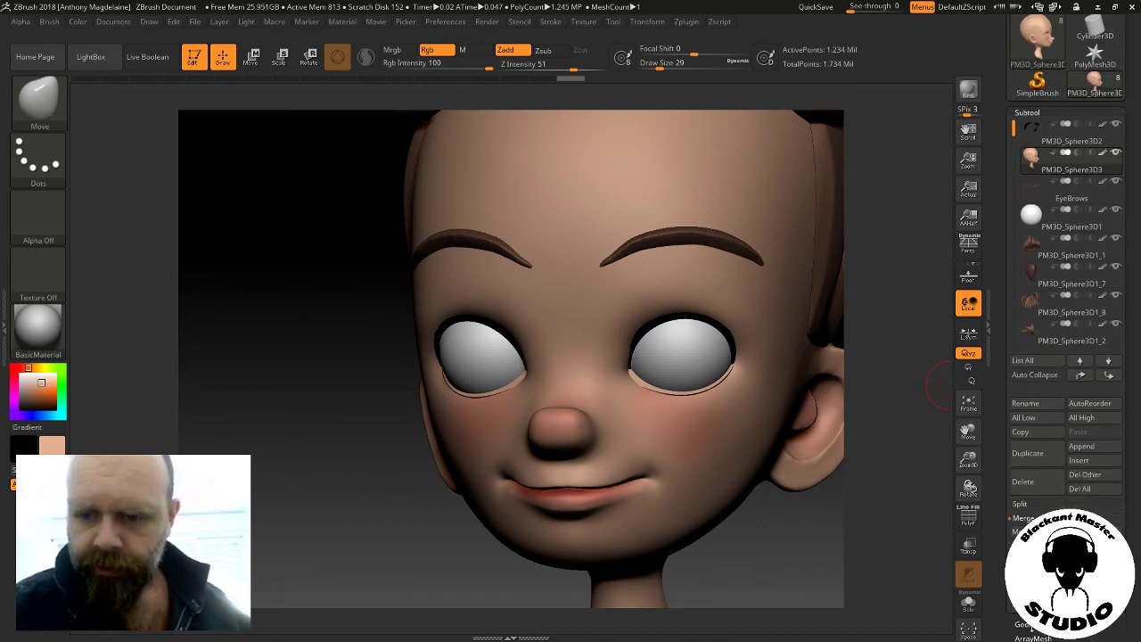
DynaMesh the merged head and lids at resolution 1024, then zoom into the eye
{"action": "left_click", "coordinate": [1024, 624]}
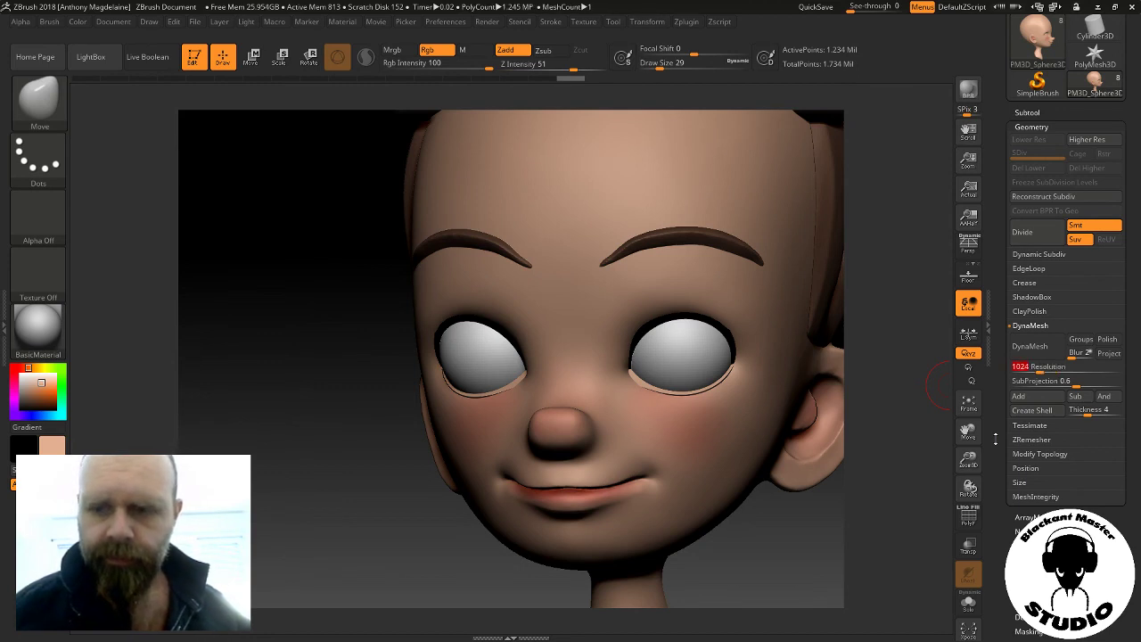
{"action": "left_click_drag", "start_coordinate": [881, 508], "coordinate": [852, 522], "text": "ctrl"}
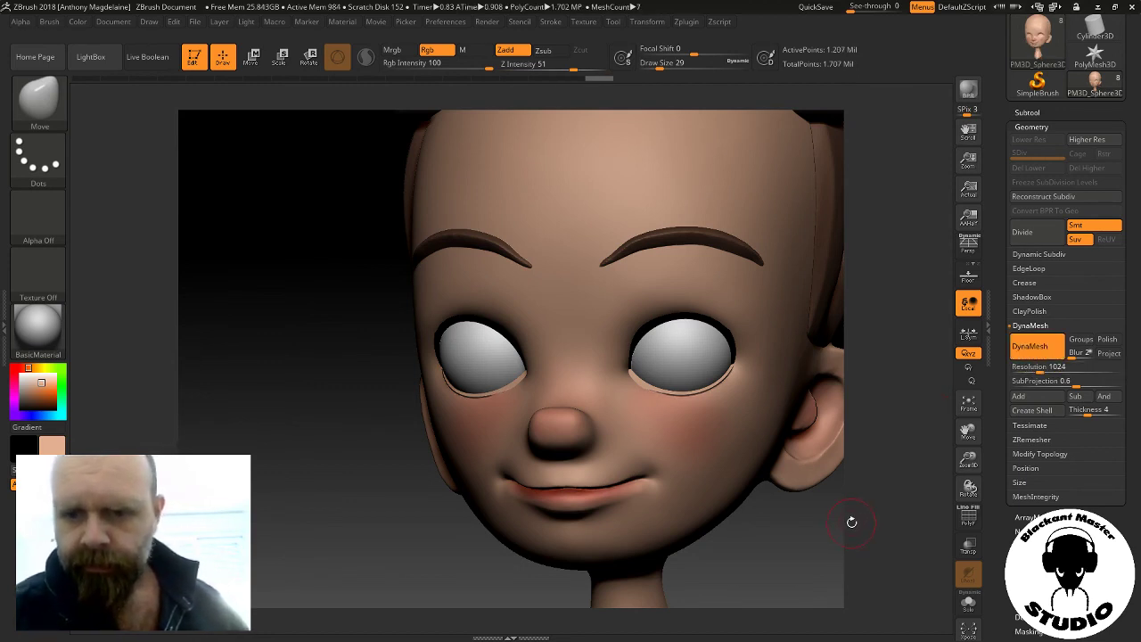
{"action": "mouse_move", "coordinate": [969, 460]}
{"action": "left_mouse_down"}
{"action": "mouse_move", "coordinate": [950, 435]}
{"action": "mouse_move", "coordinate": [779, 420]}
{"action": "mouse_move", "coordinate": [905, 402]}
{"action": "mouse_move", "coordinate": [856, 389]}
{"action": "mouse_move", "coordinate": [900, 384]}
{"action": "left_mouse_up"}
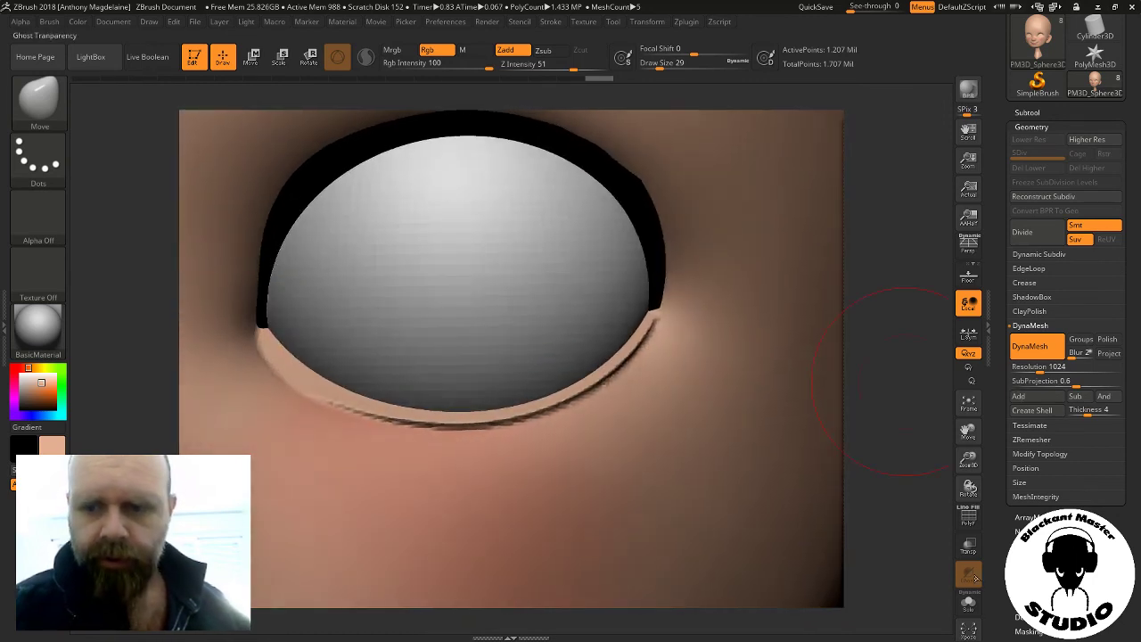
With eyeballs hidden, smooth the socket's outer corner and upper lid edge, then review
{"action": "left_click", "coordinate": [970, 604]}
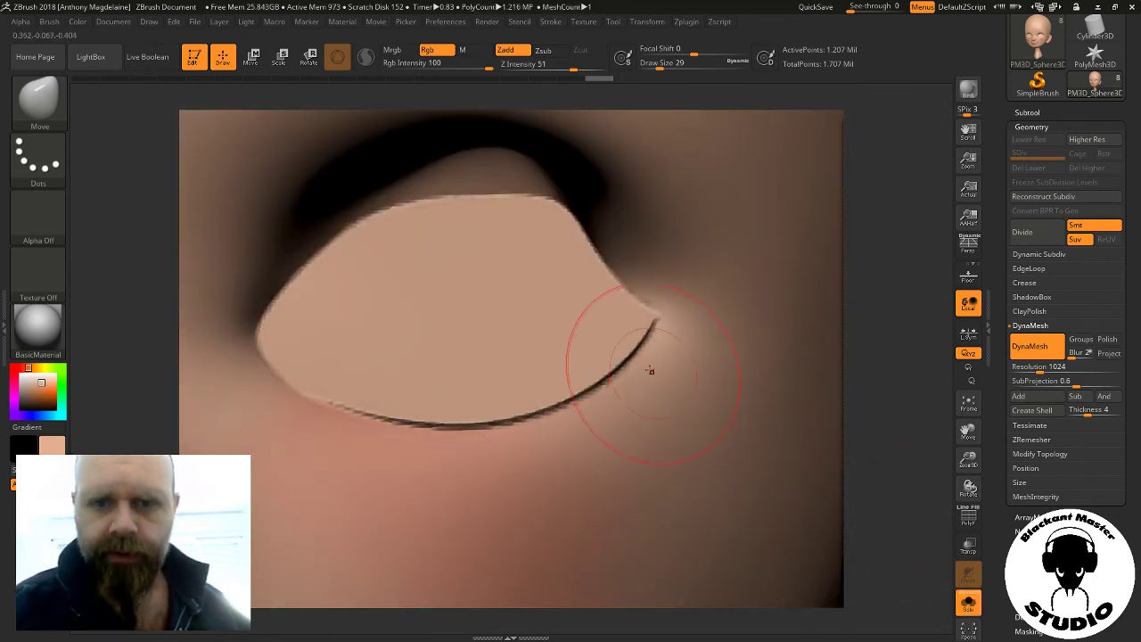
{"action": "left_click_drag", "start_coordinate": [651, 370], "coordinate": [580, 222], "text": "shift"}
{"action": "left_click_drag", "start_coordinate": [624, 286], "coordinate": [571, 214], "text": "shift"}
{"action": "left_click_drag", "start_coordinate": [508, 196], "coordinate": [339, 244], "text": "shift"}
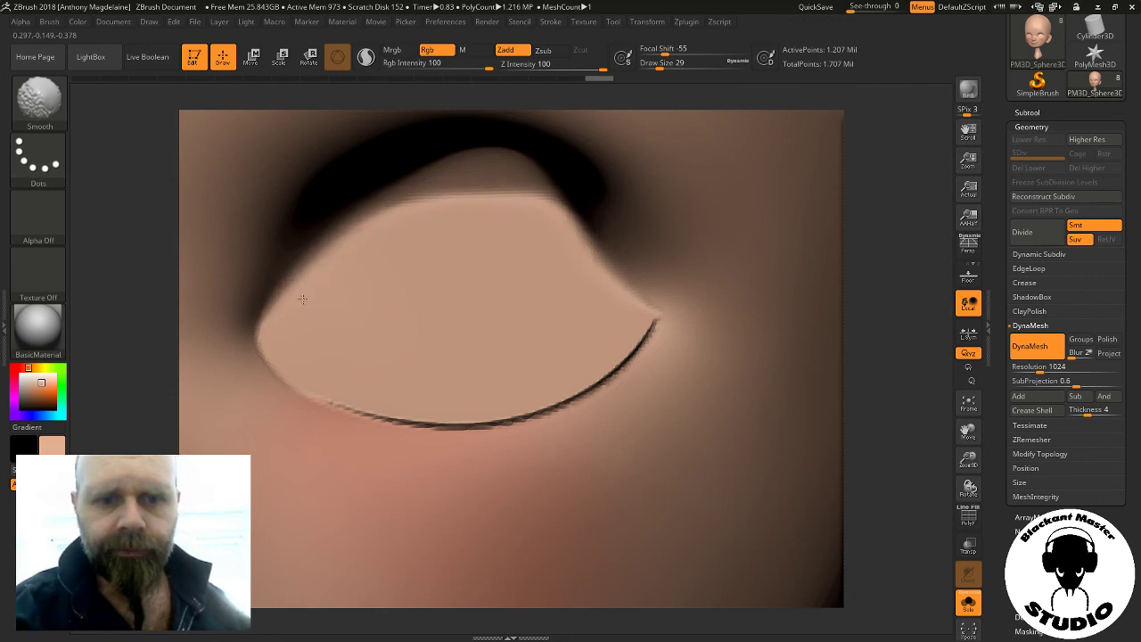
{"action": "left_click", "coordinate": [970, 604]}
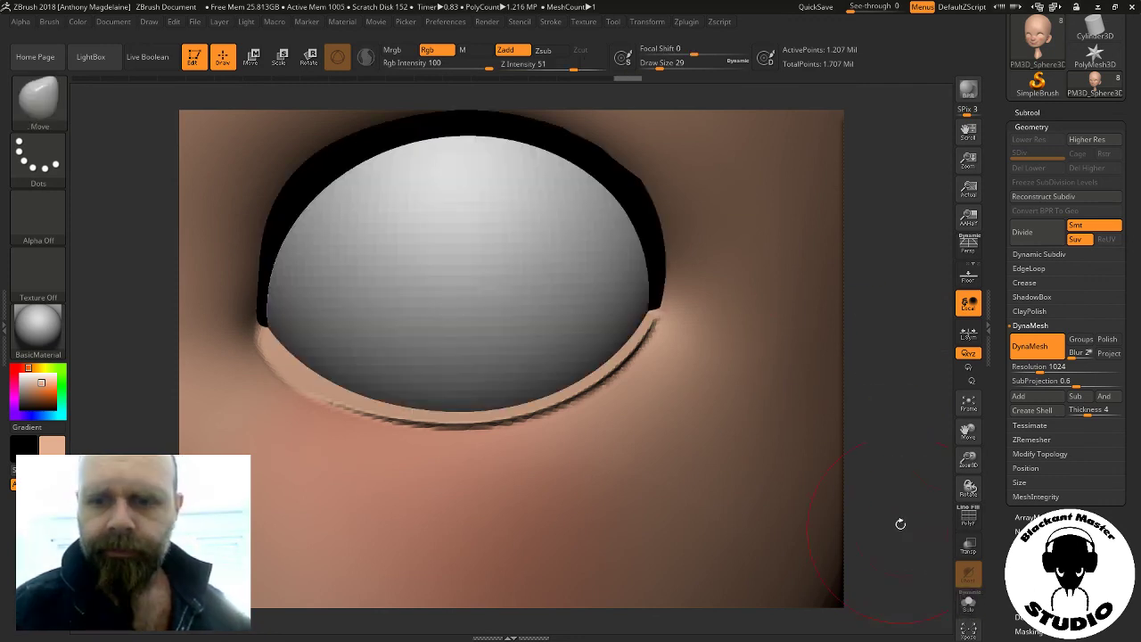
{"action": "mouse_move", "coordinate": [890, 425]}
{"action": "left_mouse_down"}
{"action": "mouse_move", "coordinate": [847, 470]}
{"action": "mouse_move", "coordinate": [945, 437]}
{"action": "mouse_move", "coordinate": [871, 496]}
{"action": "mouse_move", "coordinate": [835, 486]}
{"action": "left_mouse_up"}
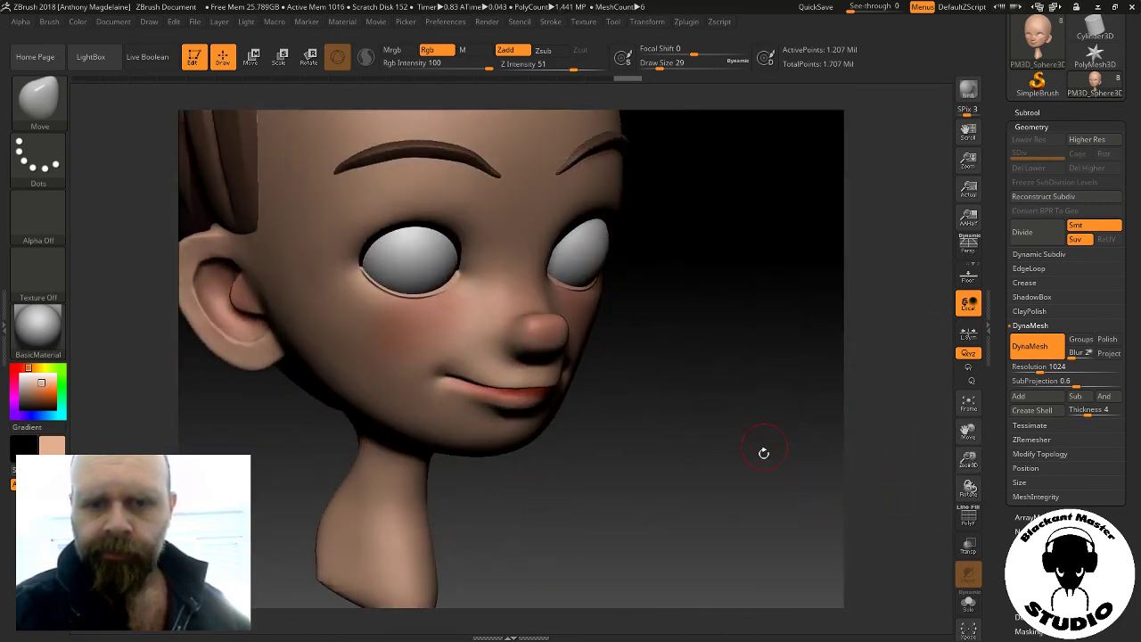
{"action": "mouse_move", "coordinate": [739, 463]}
{"action": "left_mouse_down"}
{"action": "mouse_move", "coordinate": [932, 466]}
{"action": "mouse_move", "coordinate": [727, 474]}
{"action": "left_mouse_up"}
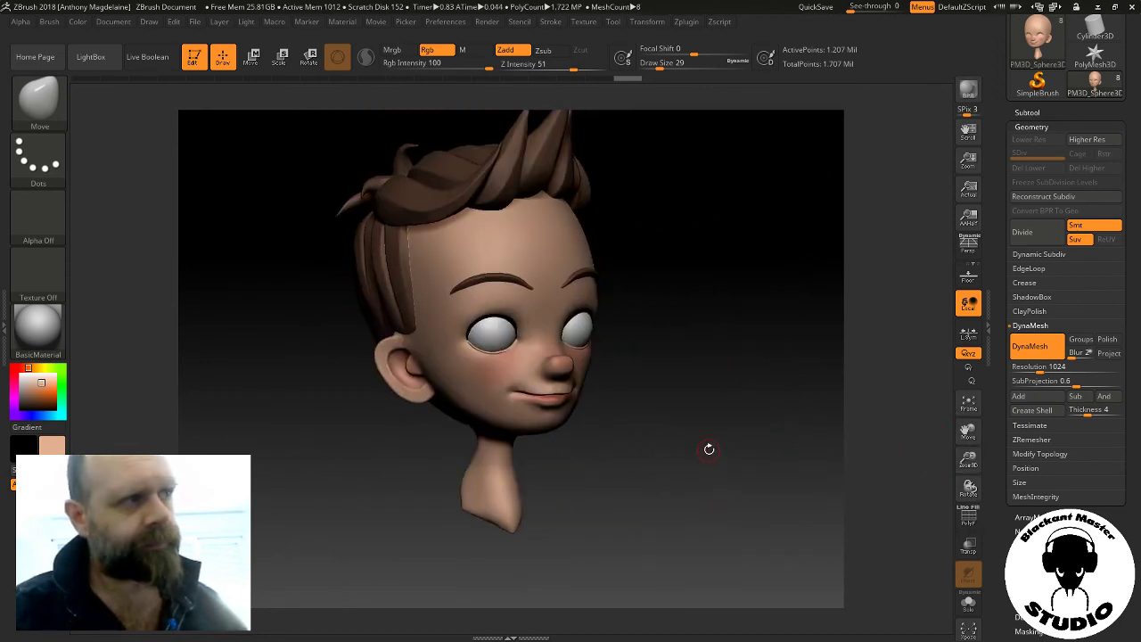
{"action": "mouse_move", "coordinate": [754, 484]}
{"action": "left_mouse_down"}
{"action": "mouse_move", "coordinate": [742, 482]}
{"action": "mouse_move", "coordinate": [856, 439]}
{"action": "left_mouse_up"}
{"action": "mouse_move", "coordinate": [976, 509]}
{"action": "left_mouse_down", "text": "alt"}
{"action": "mouse_move", "coordinate": [811, 450]}
{"action": "mouse_move", "coordinate": [805, 358]}
{"action": "left_mouse_up", "text": "alt"}
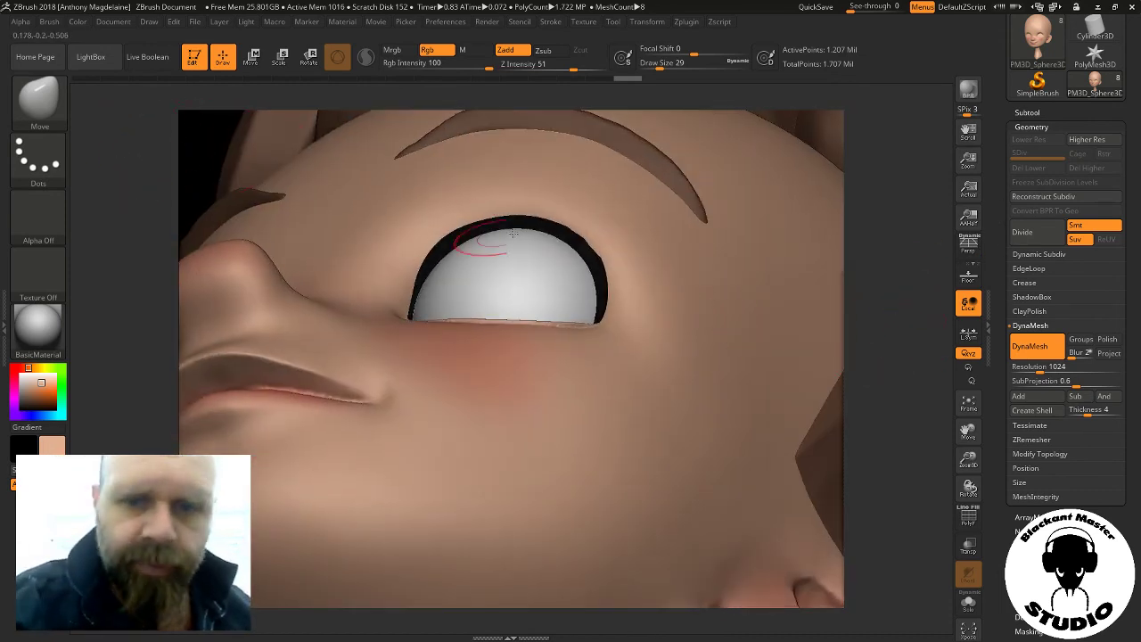
Shift-smooth along the eyelid seam on both eyes
{"action": "key", "text": "shift"}
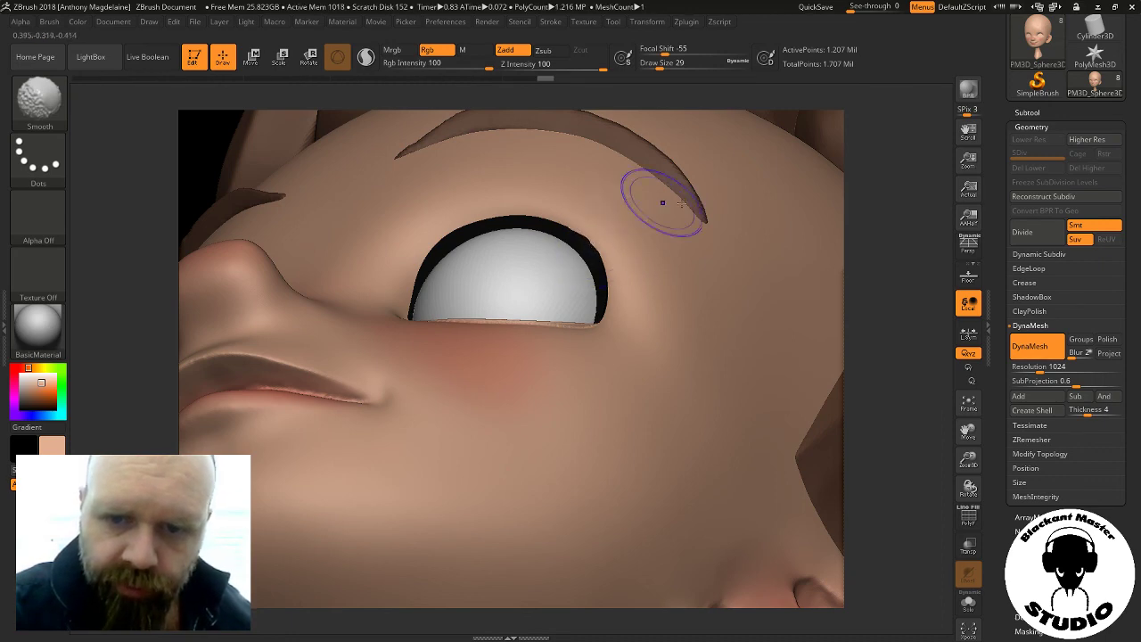
{"action": "mouse_move", "coordinate": [856, 267]}
{"action": "left_mouse_down"}
{"action": "mouse_move", "coordinate": [885, 219]}
{"action": "mouse_move", "coordinate": [567, 222]}
{"action": "left_mouse_up"}
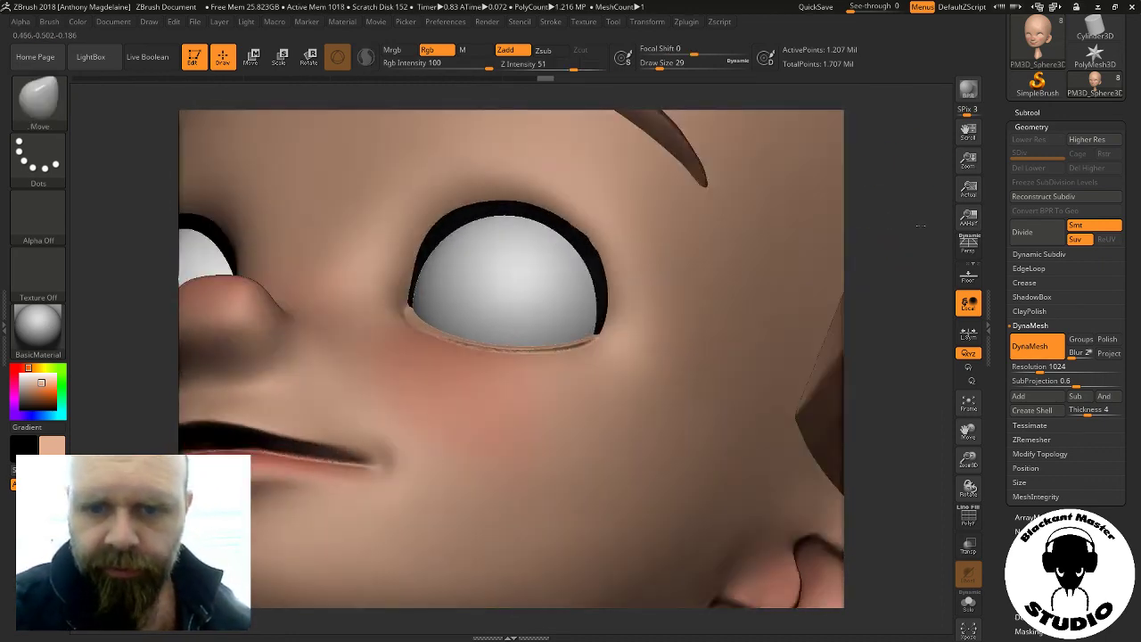
{"action": "key", "text": "shift"}
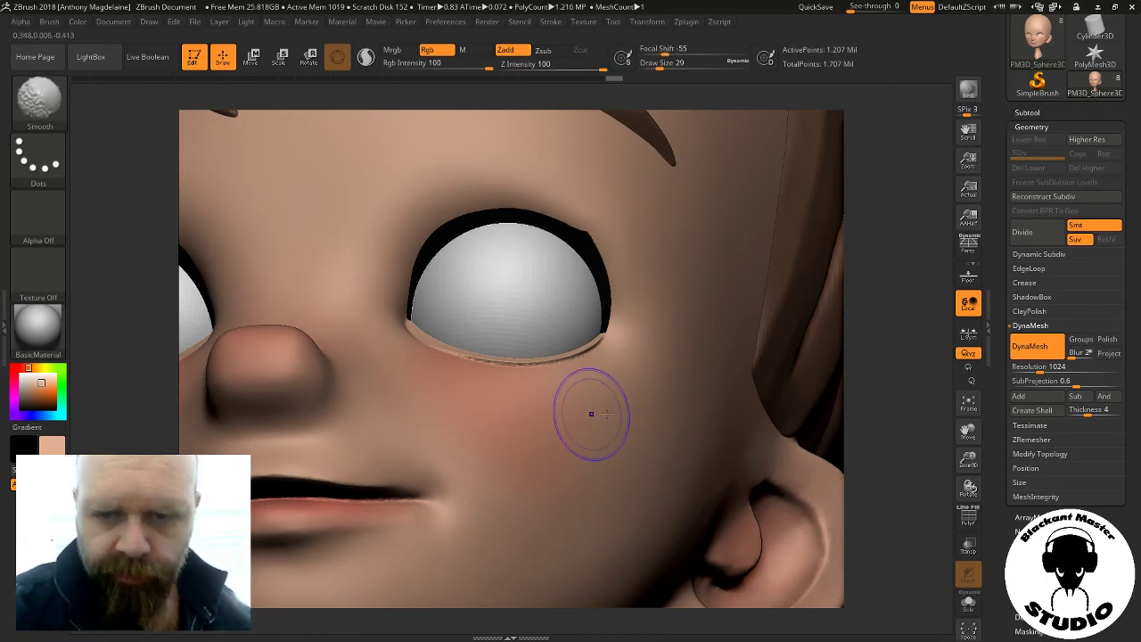
{"action": "mouse_move", "coordinate": [871, 278]}
{"action": "left_mouse_down"}
{"action": "mouse_move", "coordinate": [853, 244]}
{"action": "mouse_move", "coordinate": [612, 224]}
{"action": "left_mouse_up"}
{"action": "key", "text": "shift"}
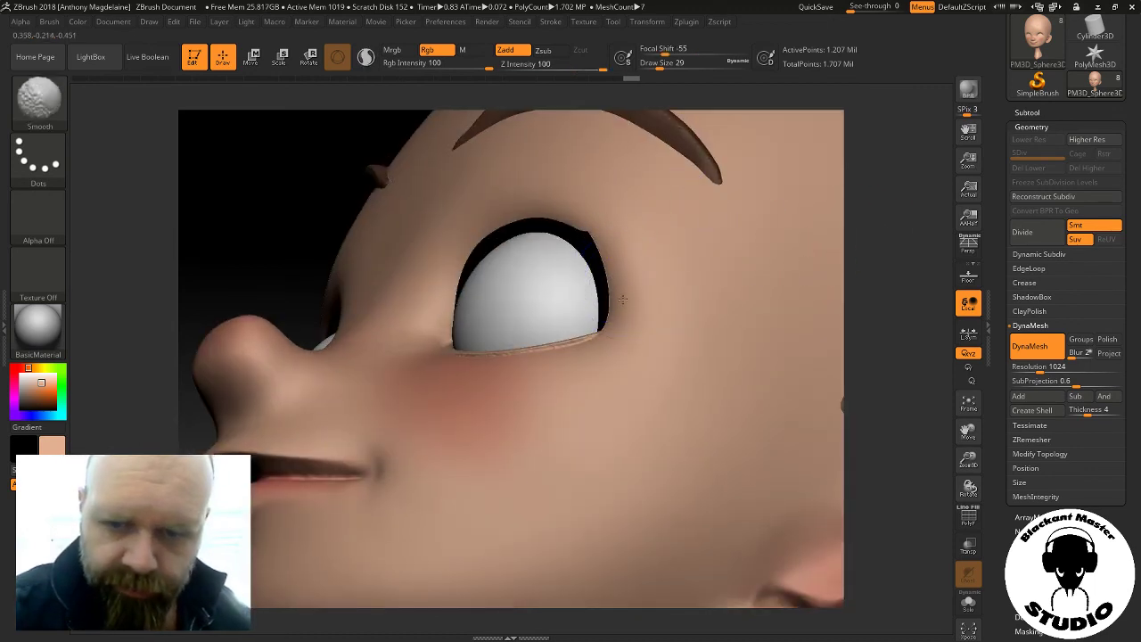
Smooth the lid underside with Solo on, then restore all parts and review the head
{"action": "left_click", "coordinate": [969, 603]}
{"action": "mouse_move", "coordinate": [927, 517]}
{"action": "left_mouse_down"}
{"action": "mouse_move", "coordinate": [922, 422]}
{"action": "mouse_move", "coordinate": [914, 443]}
{"action": "mouse_move", "coordinate": [901, 419]}
{"action": "left_mouse_up"}
{"action": "key", "text": "shift"}
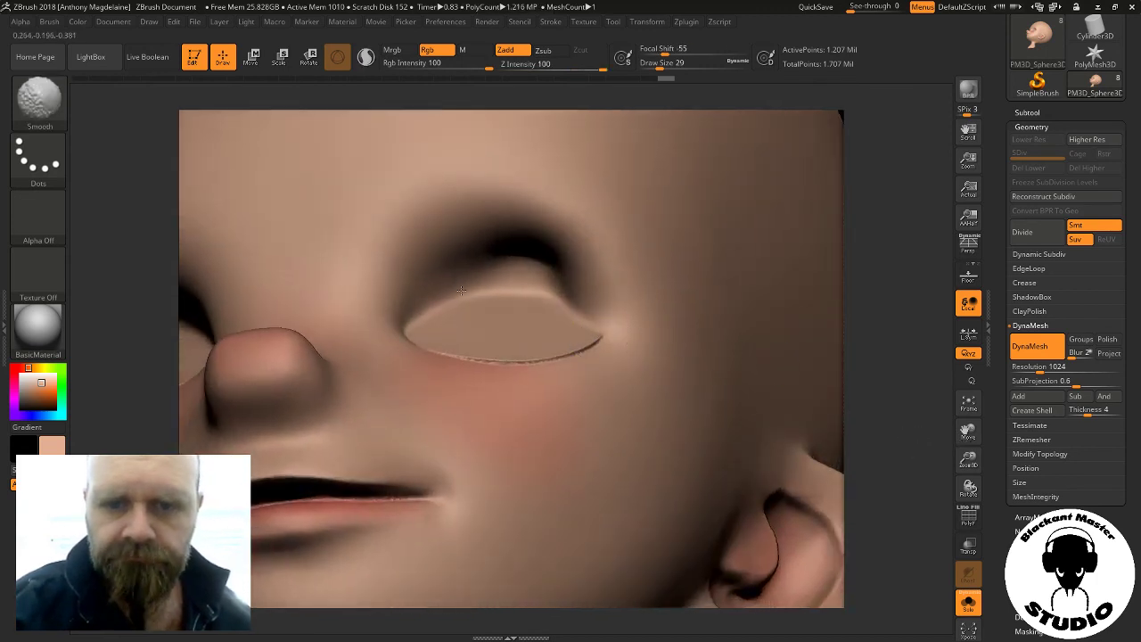
{"action": "left_click", "coordinate": [969, 606]}
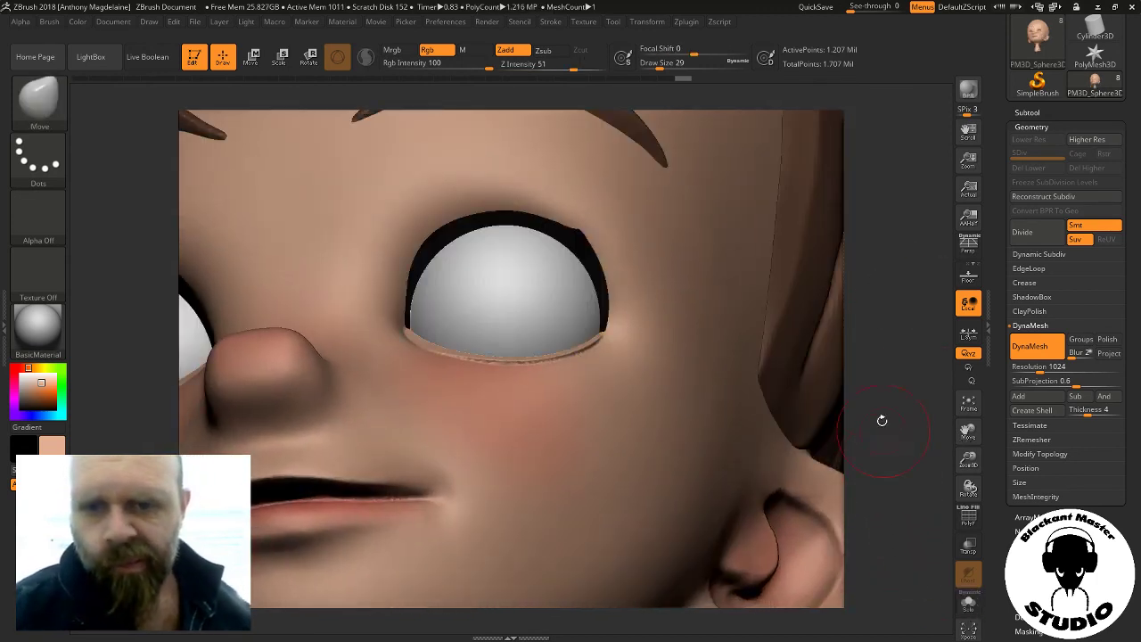
{"action": "left_click_drag", "start_coordinate": [877, 323], "coordinate": [127, 159]}
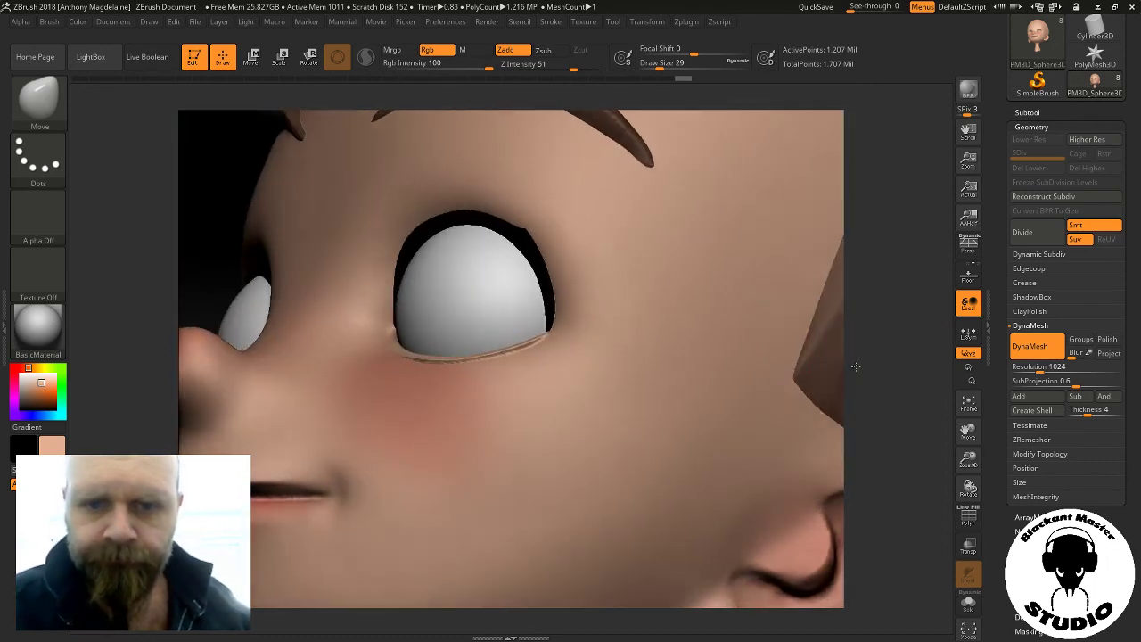
{"action": "left_click_drag", "start_coordinate": [886, 255], "coordinate": [605, 221]}
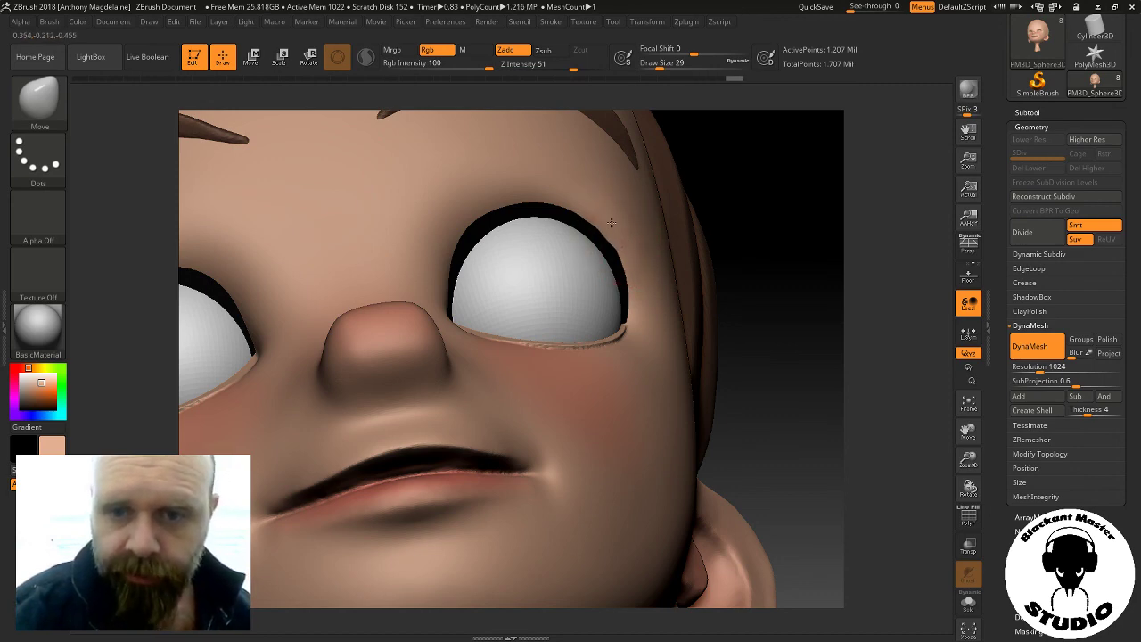
{"action": "left_click_drag", "start_coordinate": [797, 223], "coordinate": [629, 190]}
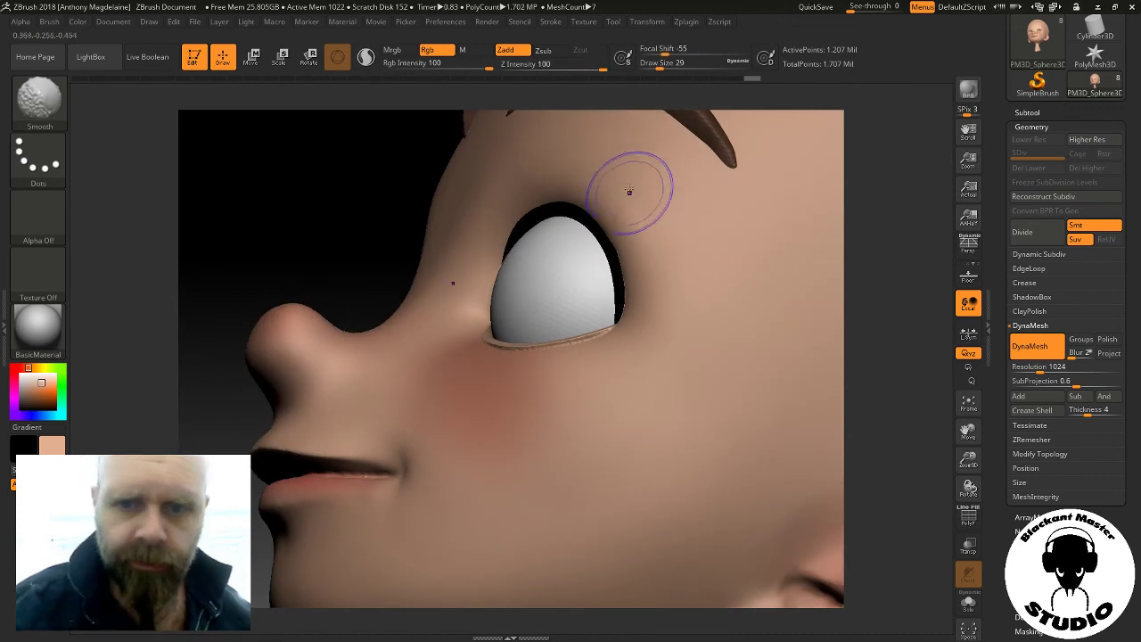
{"action": "mouse_move", "coordinate": [856, 303]}
{"action": "left_mouse_down"}
{"action": "mouse_move", "coordinate": [953, 344]}
{"action": "mouse_move", "coordinate": [970, 510]}
{"action": "left_mouse_up"}
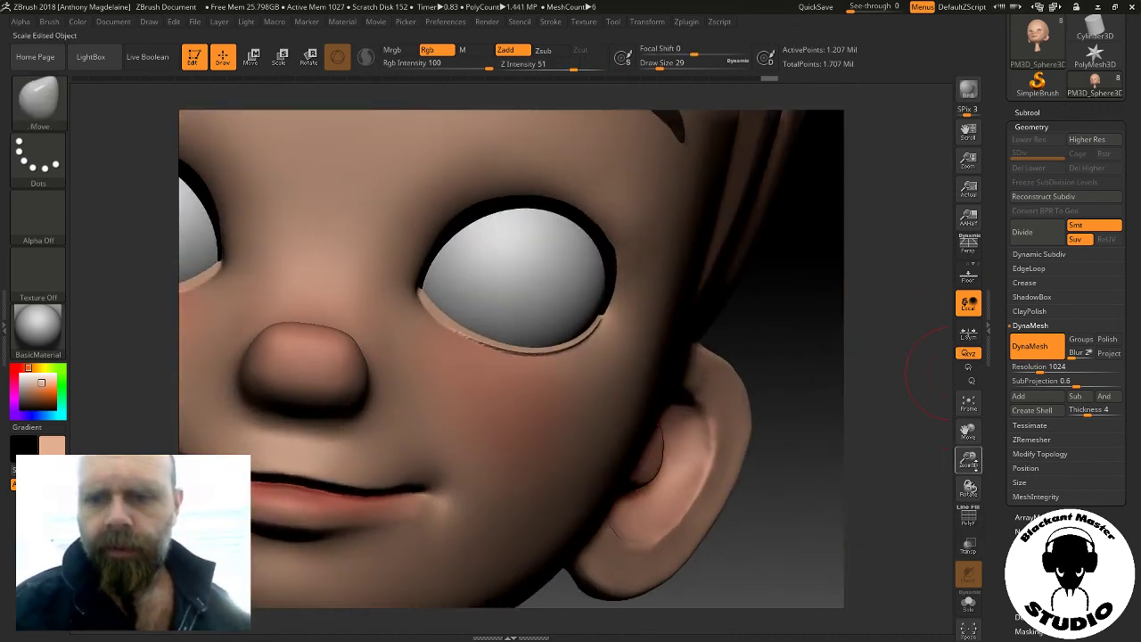
{"action": "key", "text": "f"}
{"action": "left_click_drag", "start_coordinate": [945, 428], "coordinate": [889, 397]}
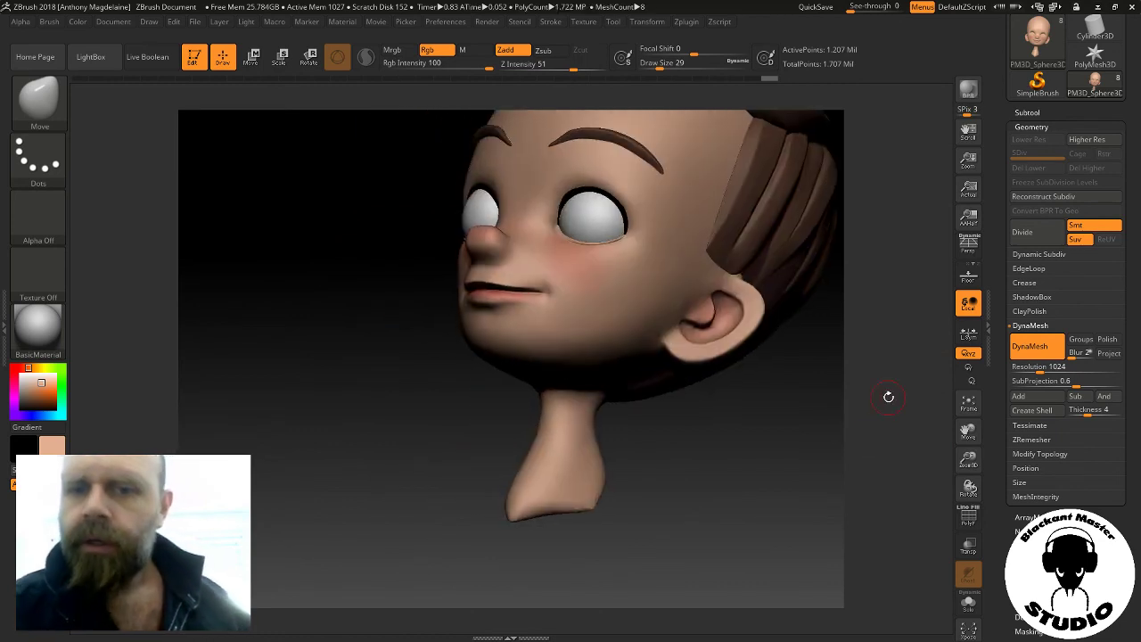
Expand the Subtool list and select PM3D_Sphere3D2, then PM3D_Sphere3D3
{"action": "left_click", "coordinate": [1030, 111]}
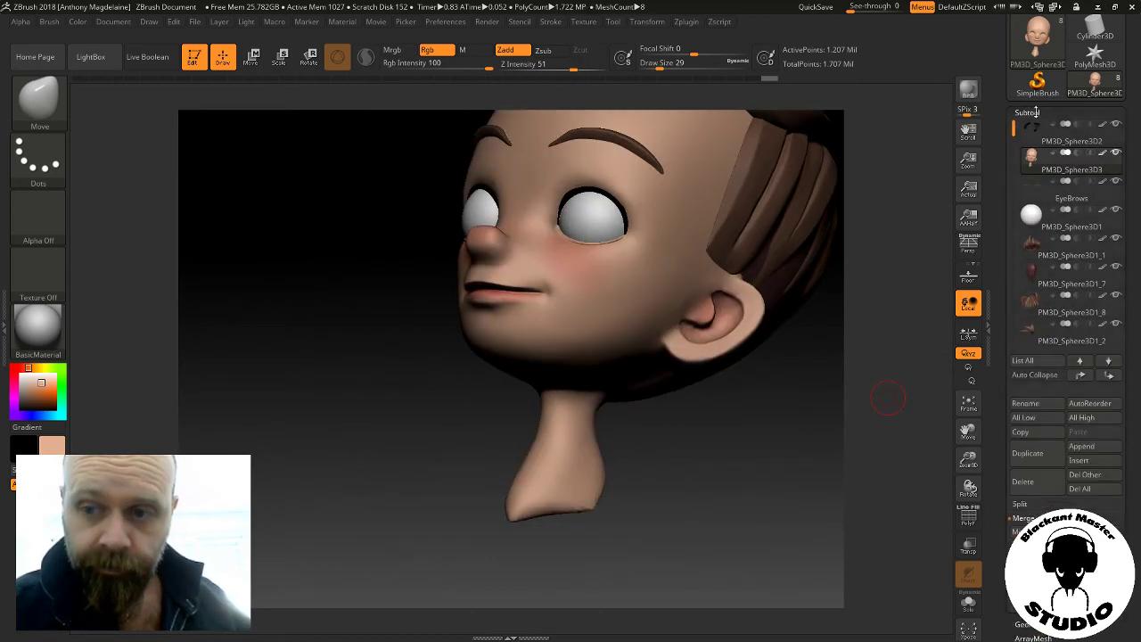
{"action": "left_click", "coordinate": [1035, 132]}
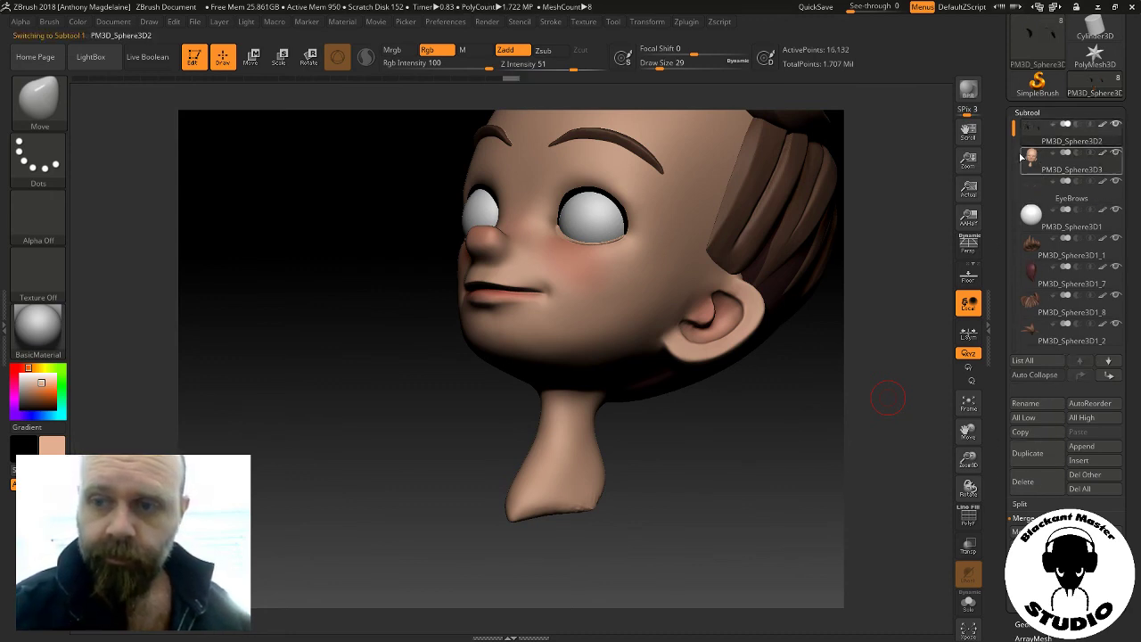
{"action": "left_click", "coordinate": [1025, 157]}
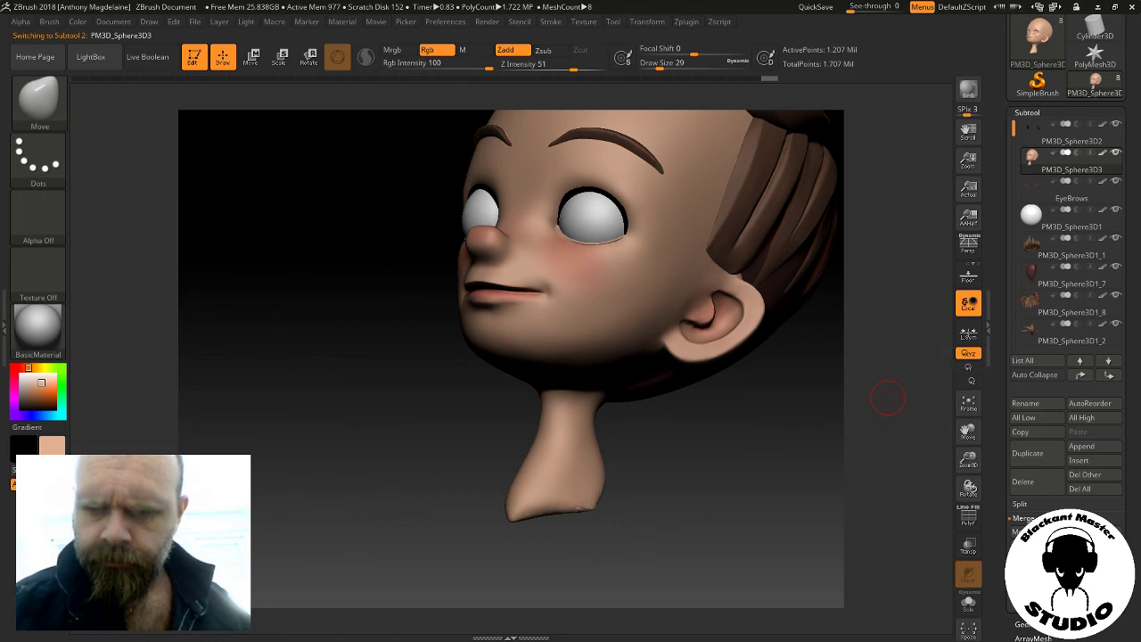
Merge Down the eyelids into the head and Ctrl-drag to DynaMesh it at 1024
{"action": "left_click", "coordinate": [1083, 380]}
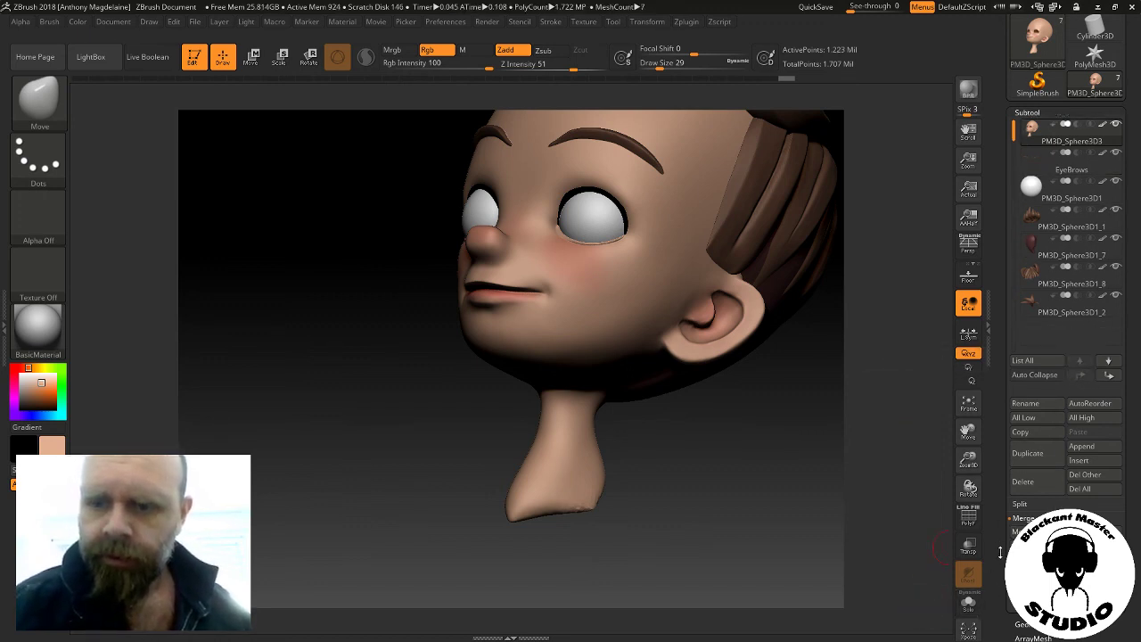
{"action": "scroll", "coordinate": [1001, 552], "scroll_direction": "down", "scroll_amount": 5}
{"action": "left_click", "coordinate": [1032, 470]}
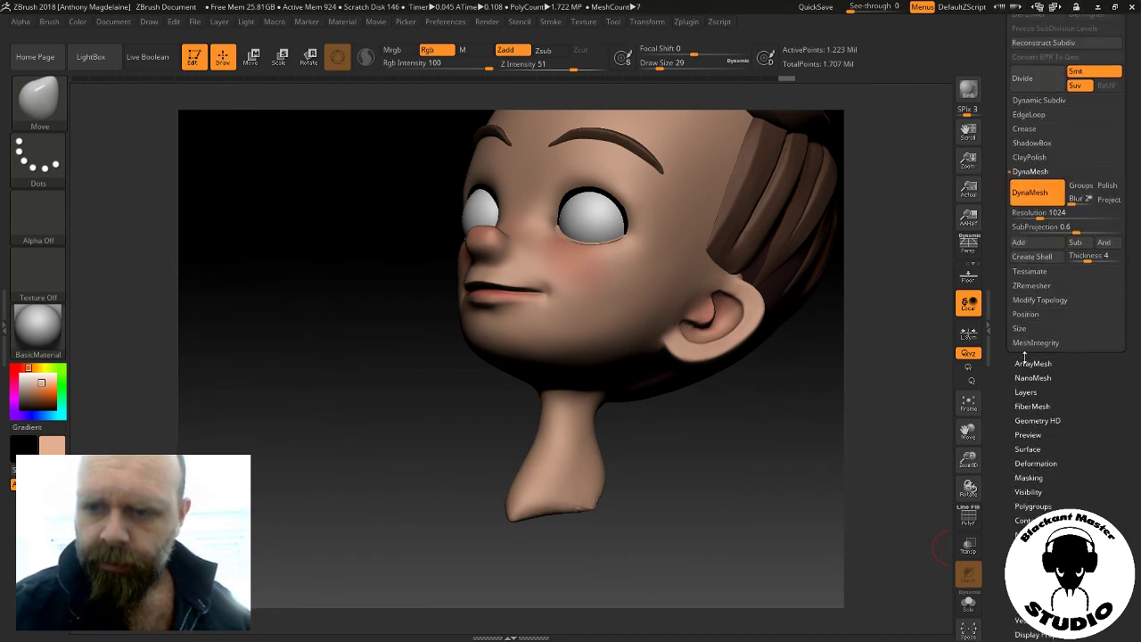
{"action": "key", "text": "ctrl"}
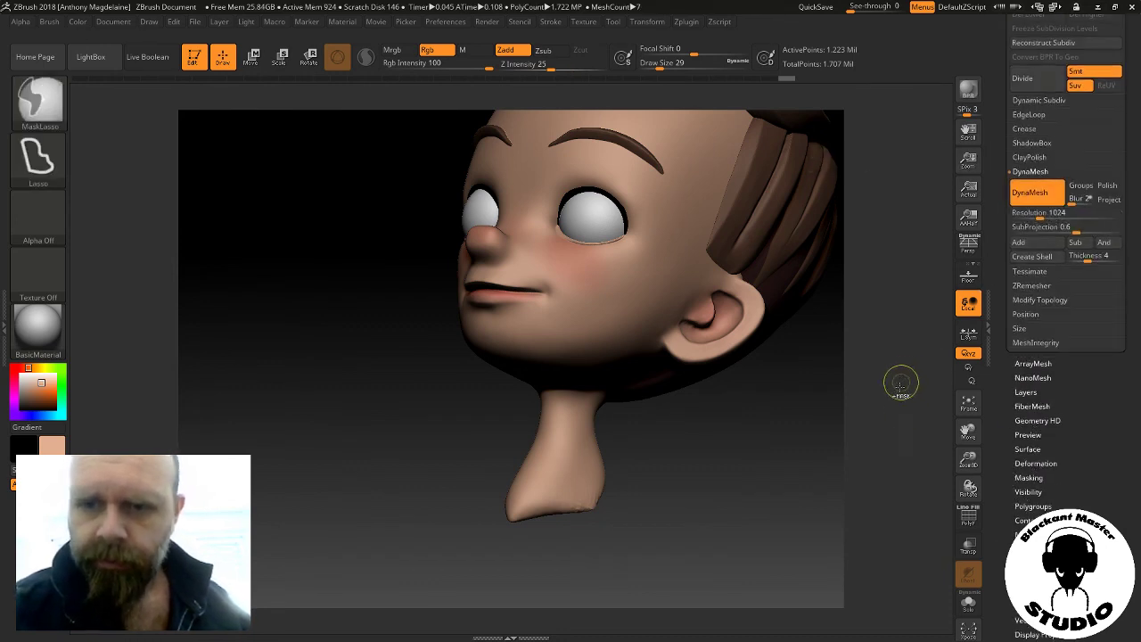
{"action": "left_click_drag", "start_coordinate": [740, 564], "coordinate": [741, 563], "text": "ctrl"}
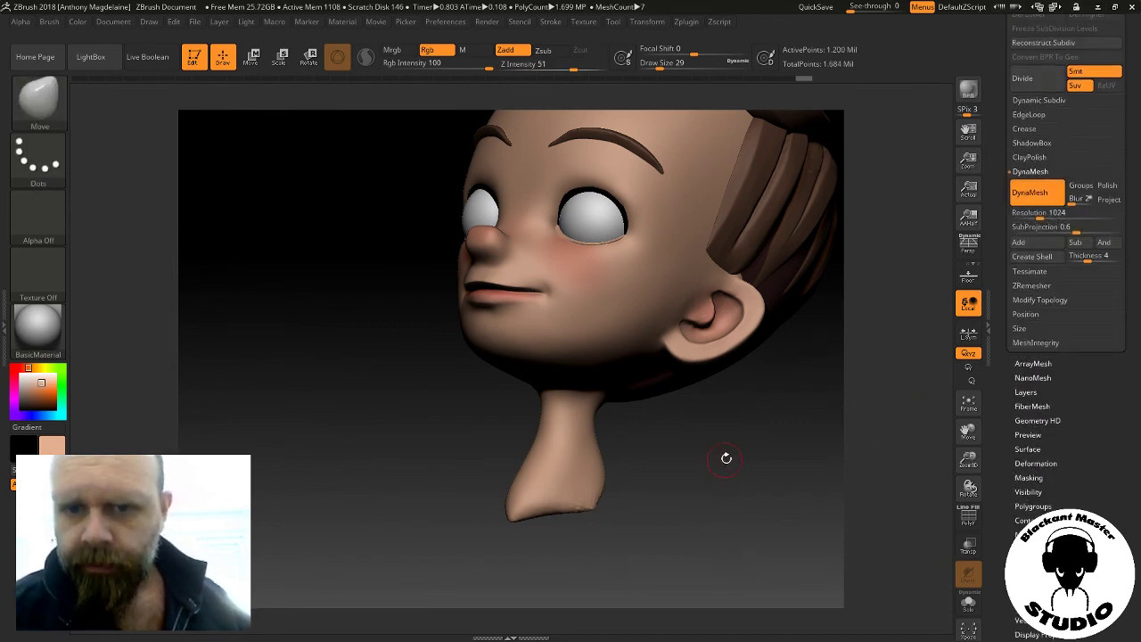
Check the remeshed head in Solo, then restore all parts and frame it
{"action": "left_click", "coordinate": [969, 608]}
{"action": "mouse_move", "coordinate": [838, 532]}
{"action": "left_mouse_down"}
{"action": "mouse_move", "coordinate": [763, 450]}
{"action": "mouse_move", "coordinate": [880, 470]}
{"action": "left_mouse_up"}
{"action": "left_click", "coordinate": [969, 604]}
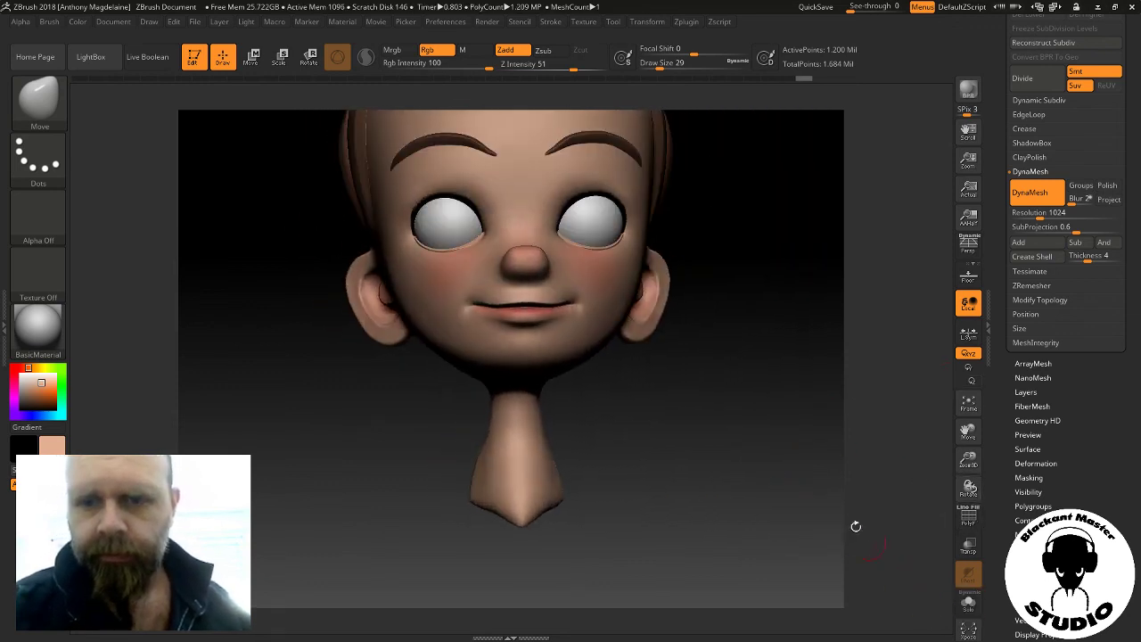
{"action": "left_click_drag", "start_coordinate": [856, 526], "coordinate": [781, 464]}
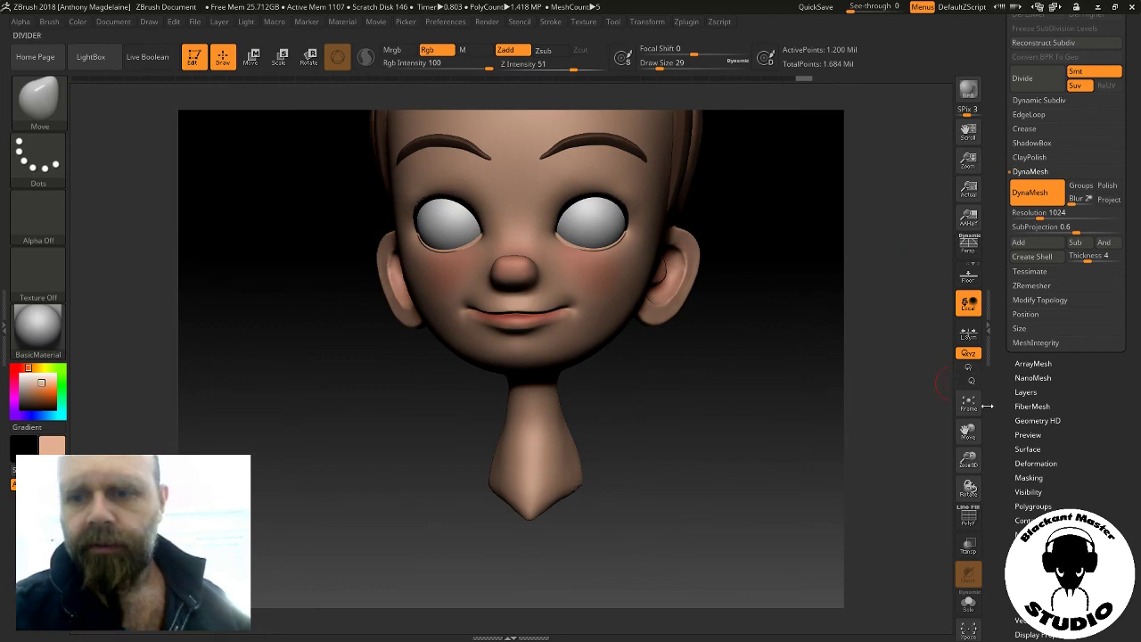
{"action": "left_click", "coordinate": [969, 403]}
{"action": "mouse_move", "coordinate": [830, 419]}
{"action": "left_mouse_down"}
{"action": "mouse_move", "coordinate": [728, 456]}
{"action": "mouse_move", "coordinate": [786, 459]}
{"action": "mouse_move", "coordinate": [791, 485]}
{"action": "left_mouse_up"}
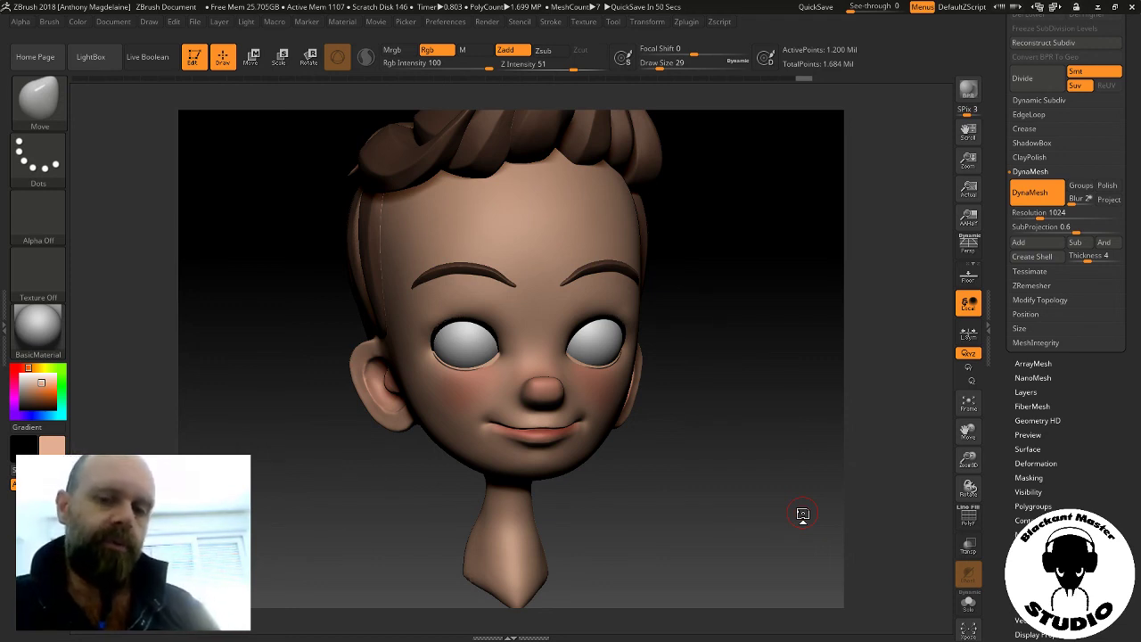
Orbit to inspect the merged head, then expand the Subtool list atop the Tool palette
{"action": "left_click_drag", "start_coordinate": [802, 514], "coordinate": [723, 520]}
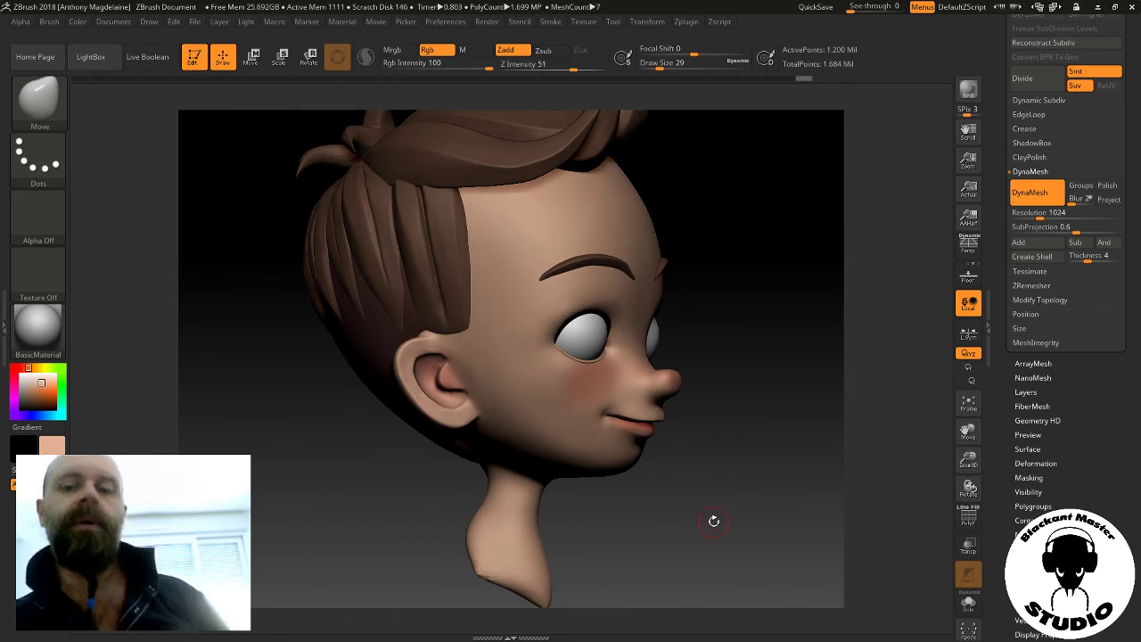
{"action": "mouse_move", "coordinate": [741, 437]}
{"action": "left_mouse_down"}
{"action": "mouse_move", "coordinate": [705, 428]}
{"action": "mouse_move", "coordinate": [728, 434]}
{"action": "mouse_move", "coordinate": [736, 473]}
{"action": "mouse_move", "coordinate": [779, 460]}
{"action": "mouse_move", "coordinate": [773, 484]}
{"action": "left_mouse_up"}
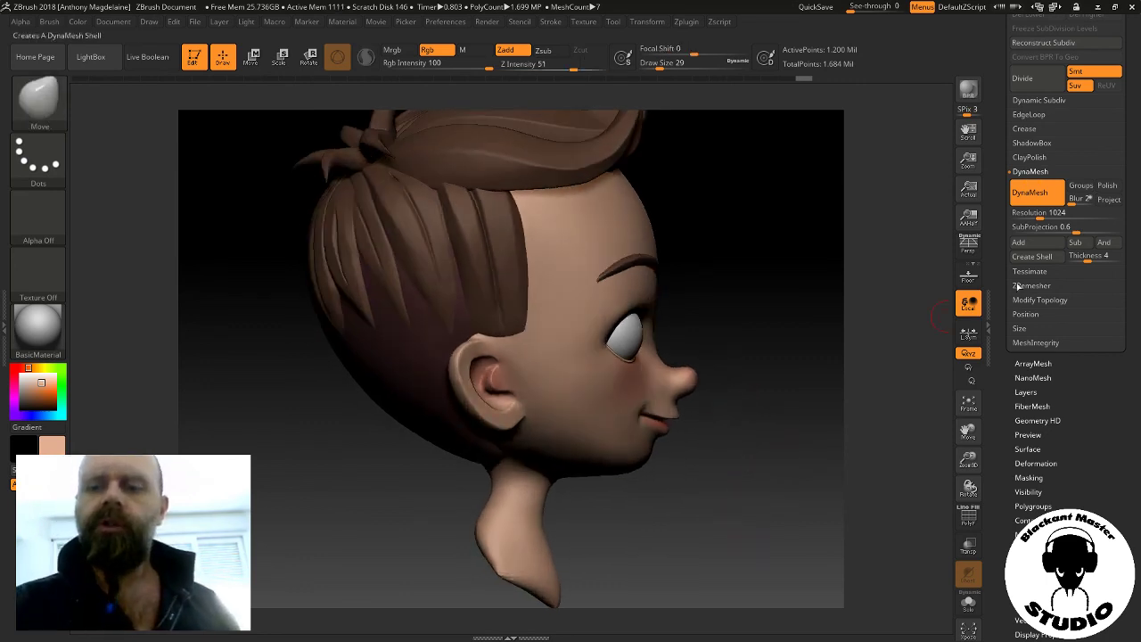
{"action": "scroll", "coordinate": [1061, 268], "scroll_direction": "up", "scroll_amount": 5}
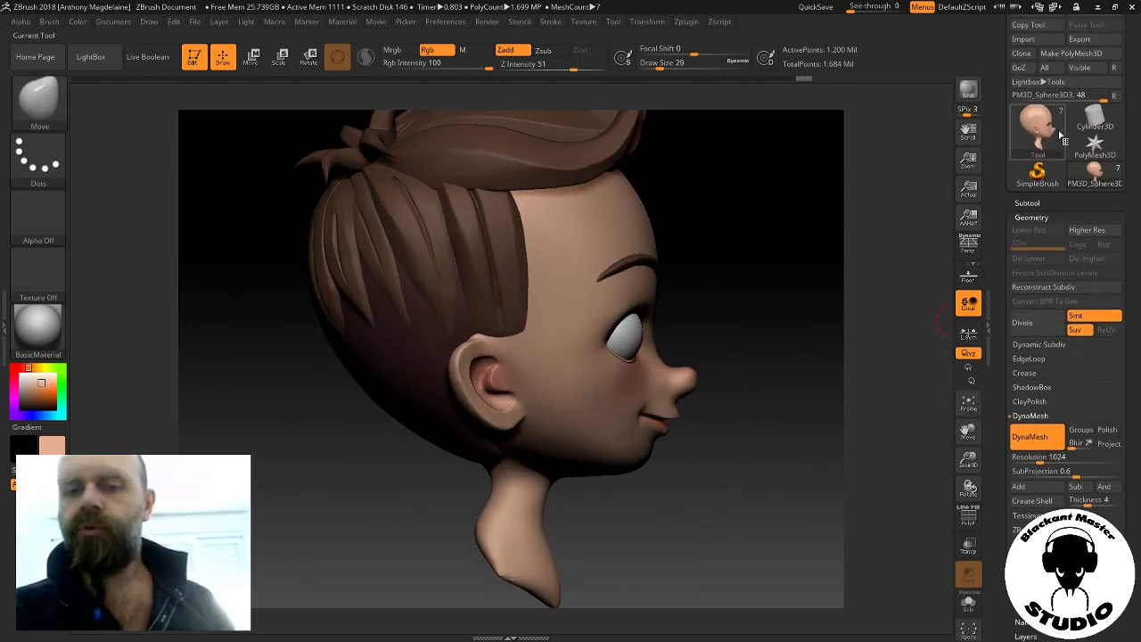
{"action": "scroll", "coordinate": [1014, 176], "scroll_direction": "up", "scroll_amount": 1}
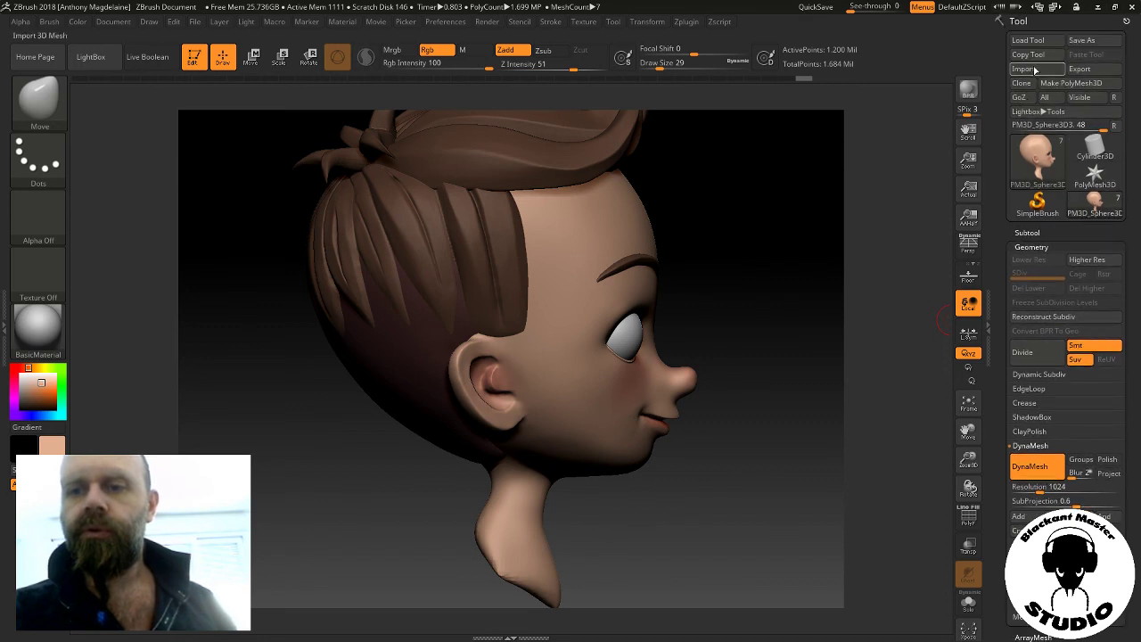
{"action": "left_click", "coordinate": [1028, 233]}
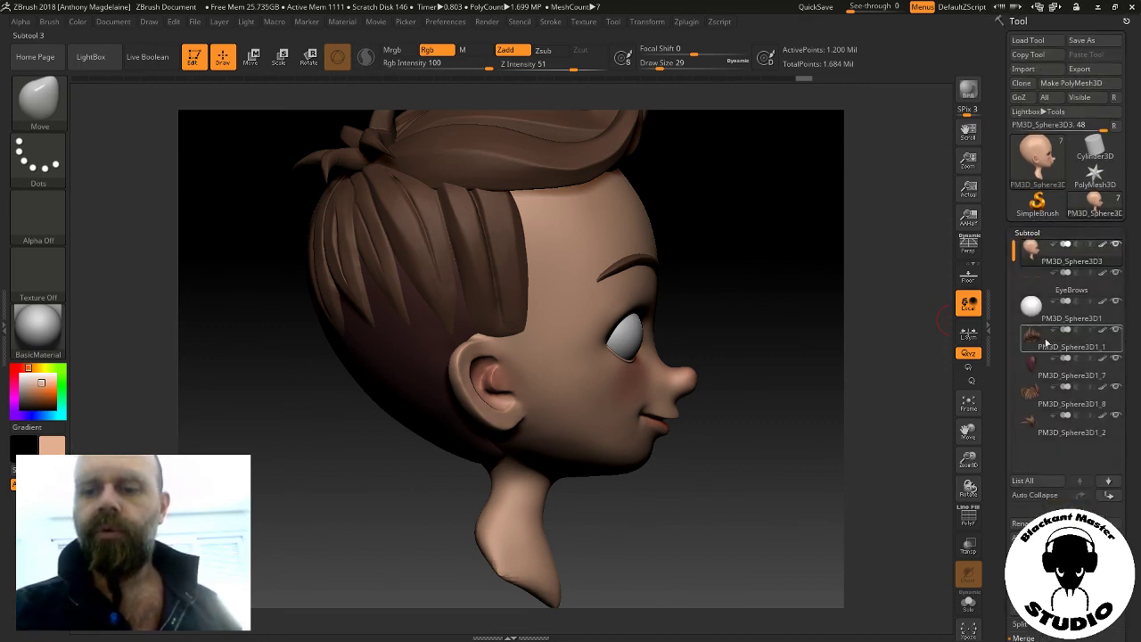
Select the EyeBrows subtool and lower the brows toward the eyes with Transpose Move
{"action": "left_click", "coordinate": [1039, 285]}
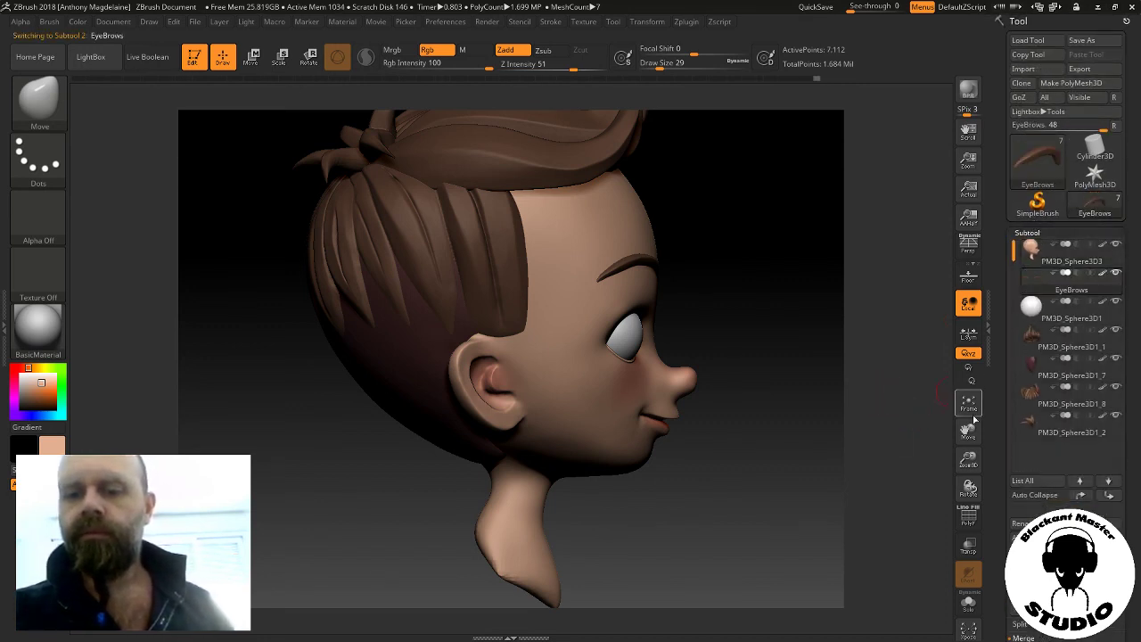
{"action": "key", "text": "w"}
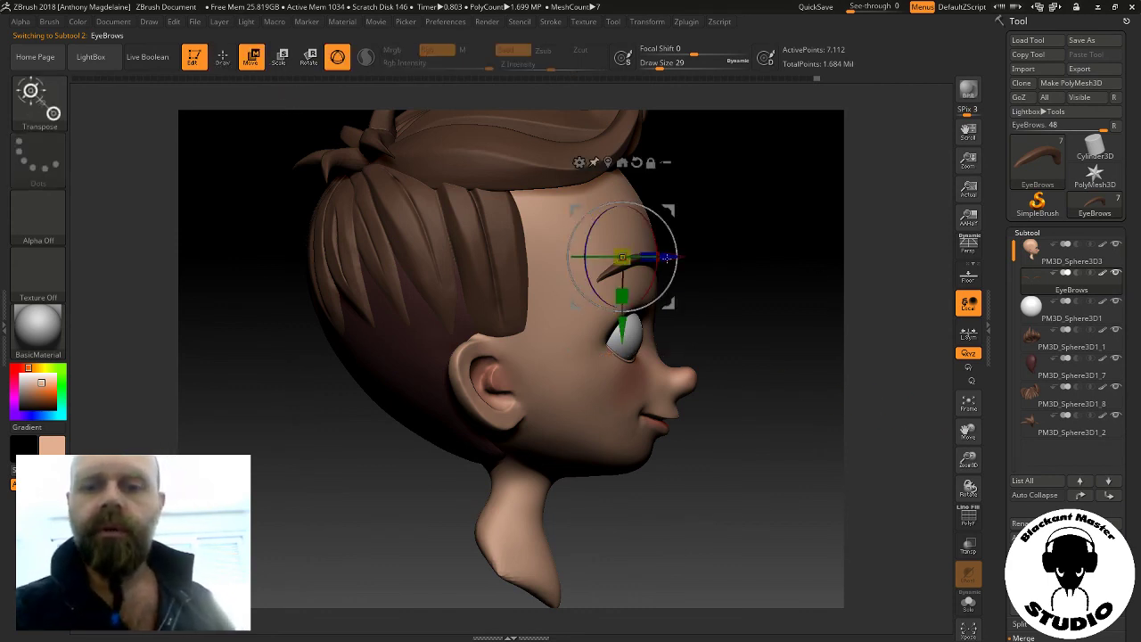
{"action": "left_click_drag", "start_coordinate": [622, 332], "coordinate": [622, 355]}
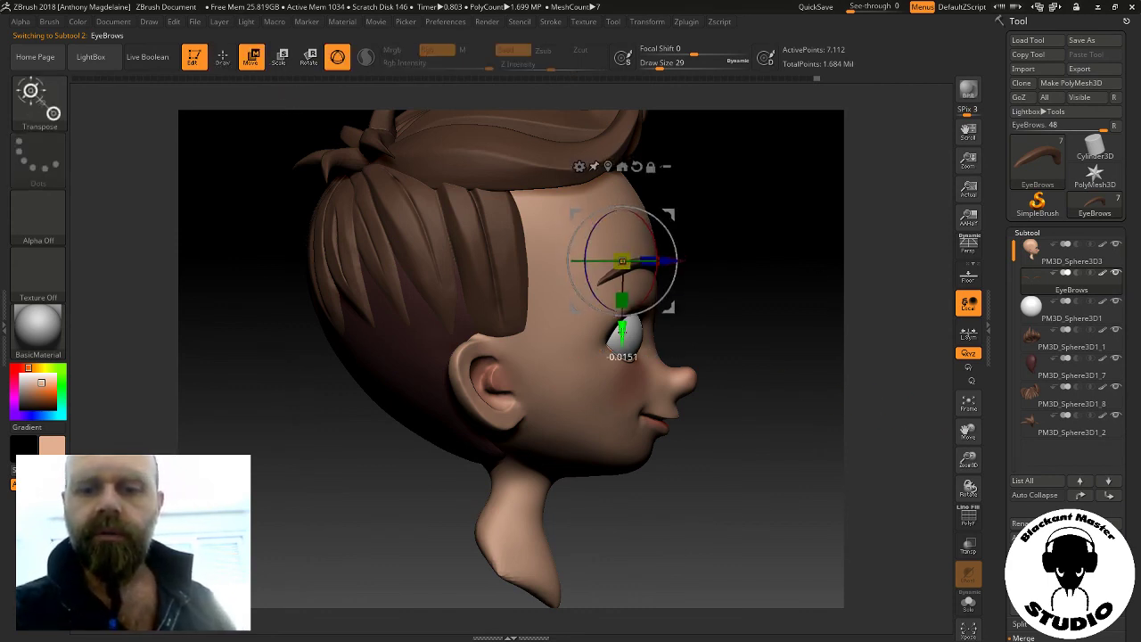
{"action": "left_click_drag", "start_coordinate": [802, 357], "coordinate": [744, 361]}
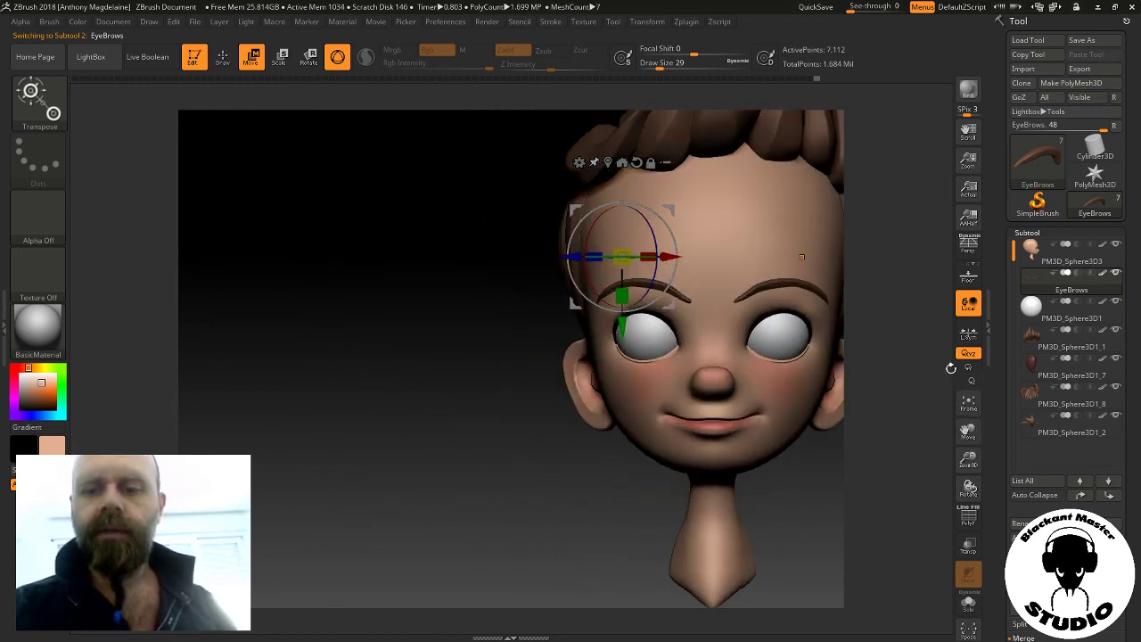
{"action": "left_click", "coordinate": [973, 412]}
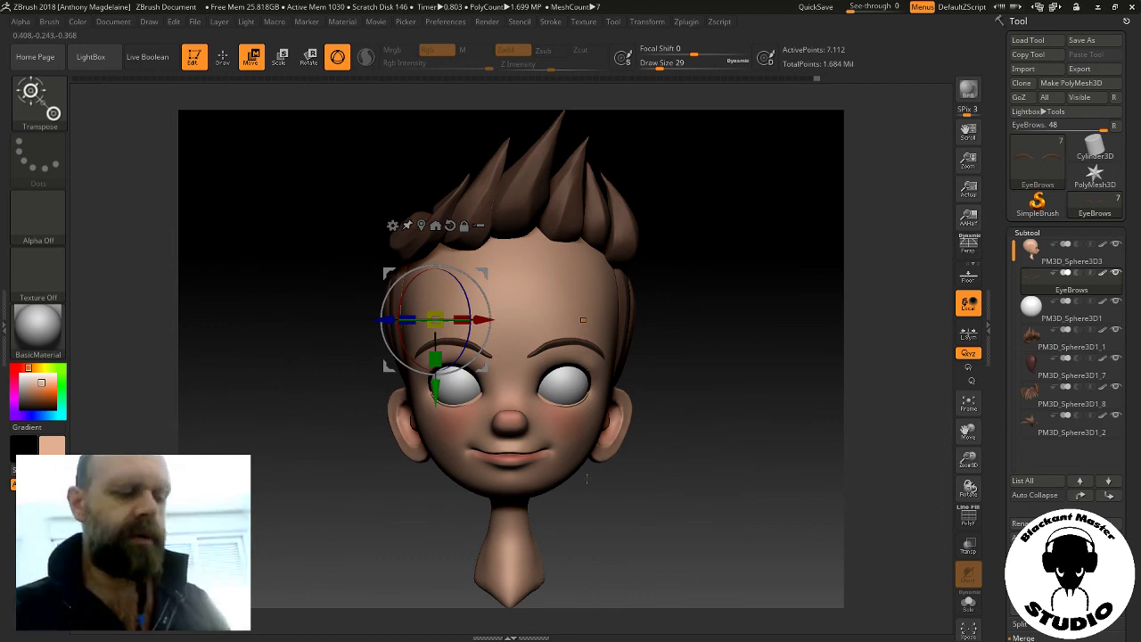
{"action": "key", "text": "ctrl+z"}
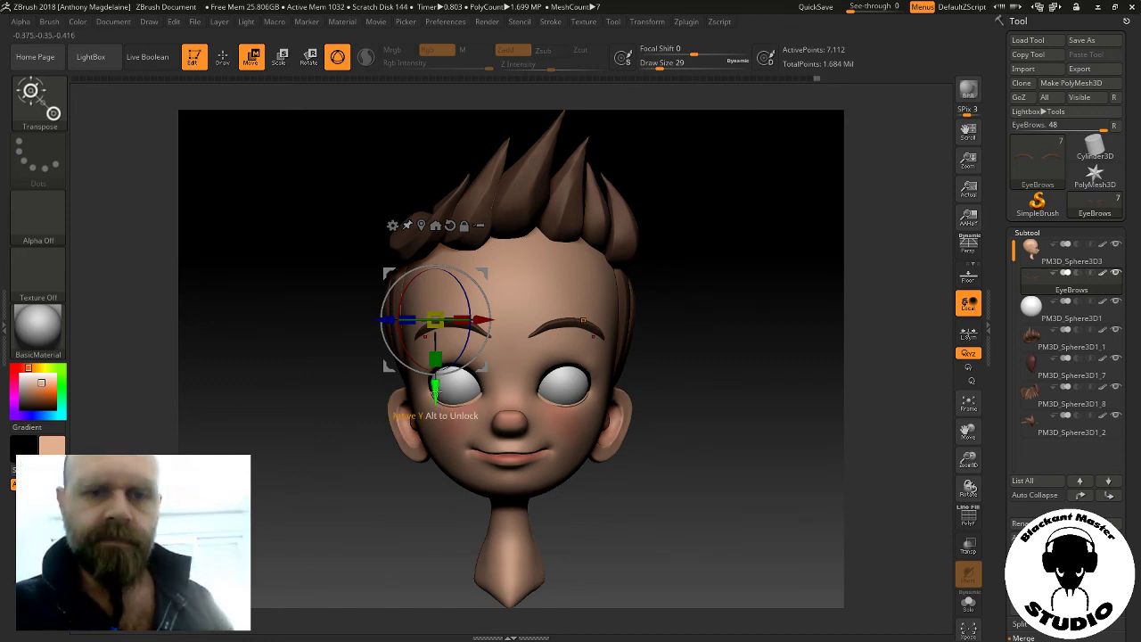
{"action": "left_click_drag", "start_coordinate": [435, 390], "coordinate": [435, 406]}
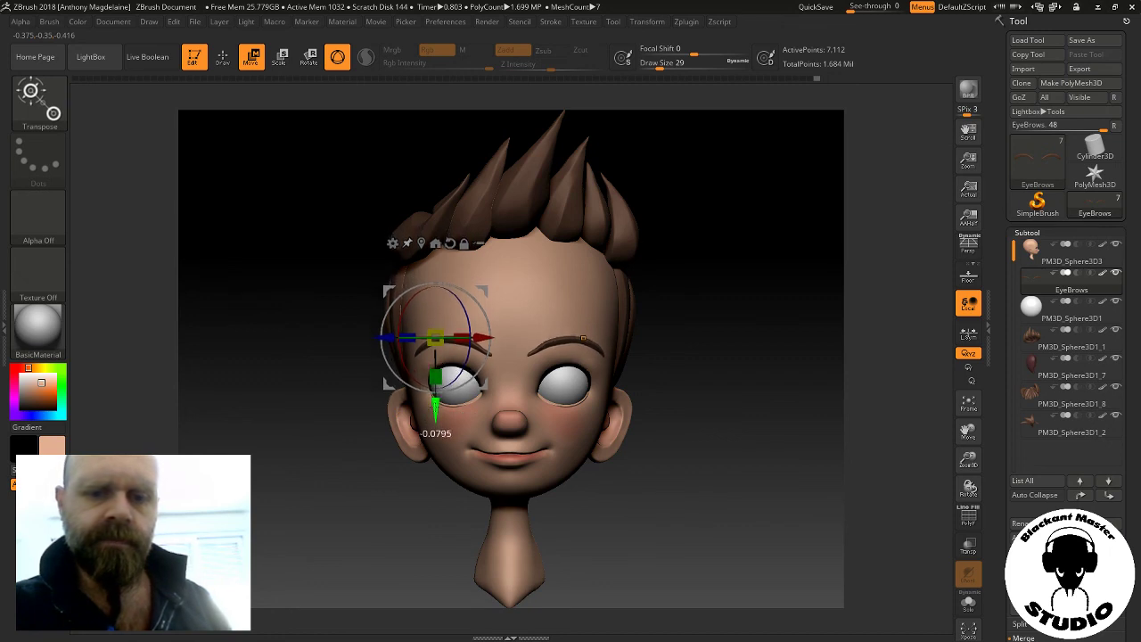
{"action": "left_click_drag", "start_coordinate": [435, 406], "coordinate": [433, 403]}
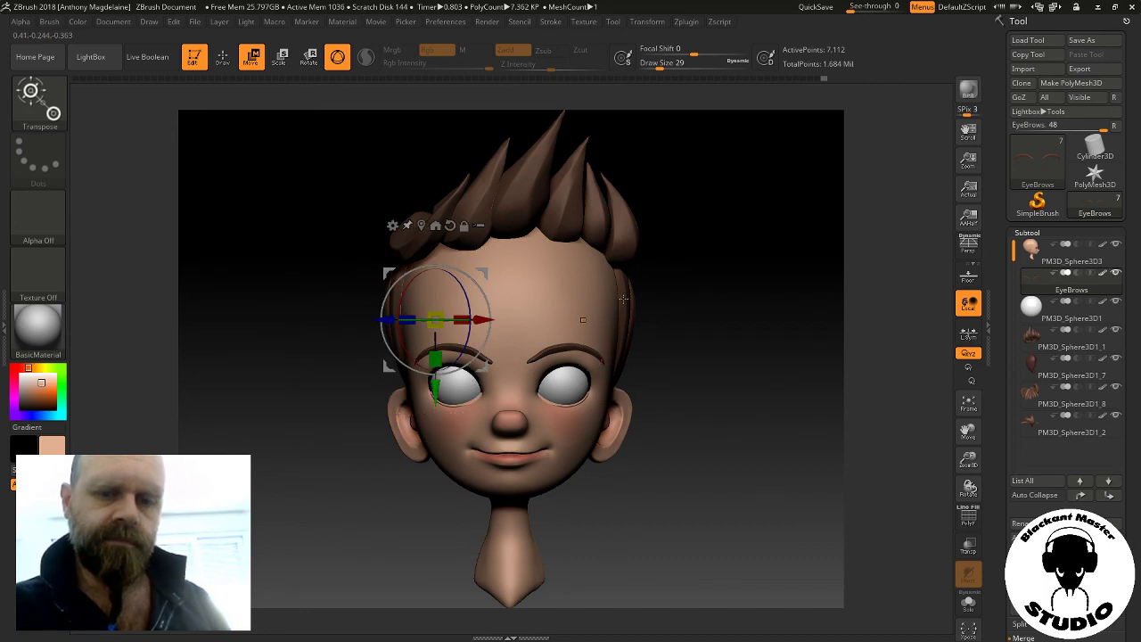
{"action": "left_click", "coordinate": [452, 354]}
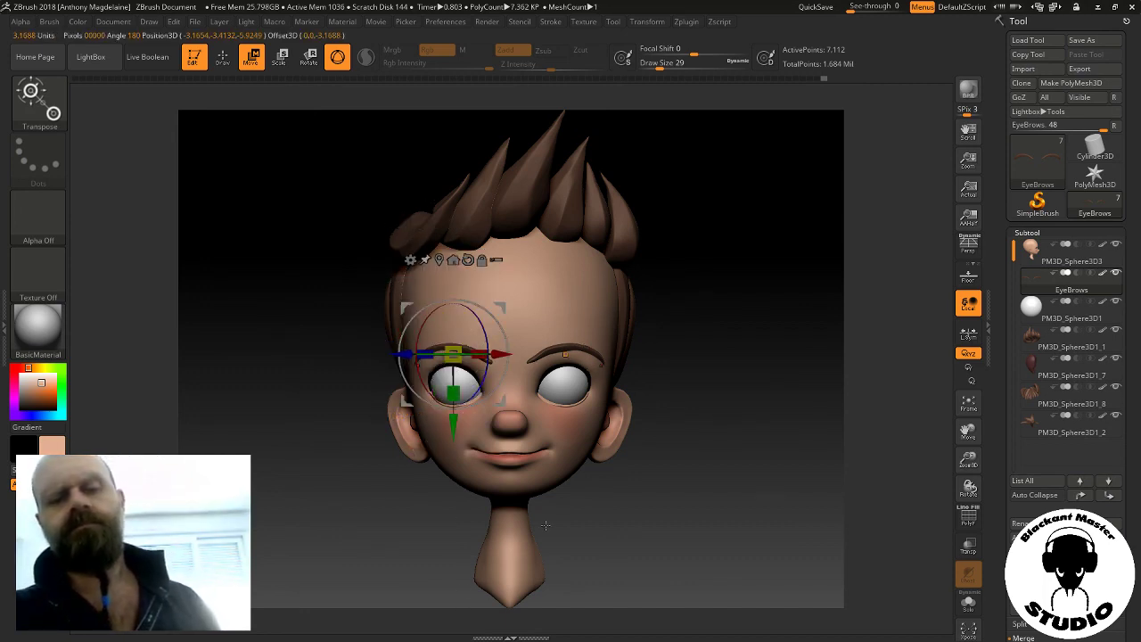
Fine-tune the left eyebrow's height above the eye, checking it from side and three-quarter views
{"action": "left_click_drag", "start_coordinate": [546, 526], "coordinate": [656, 387]}
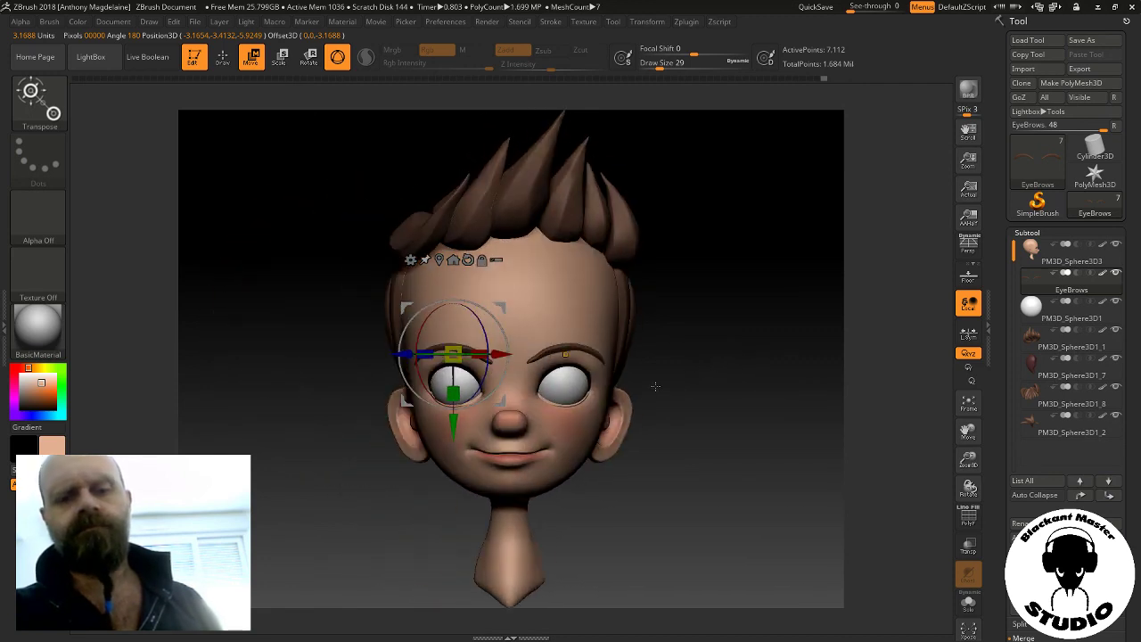
{"action": "left_click_drag", "start_coordinate": [453, 426], "coordinate": [453, 419]}
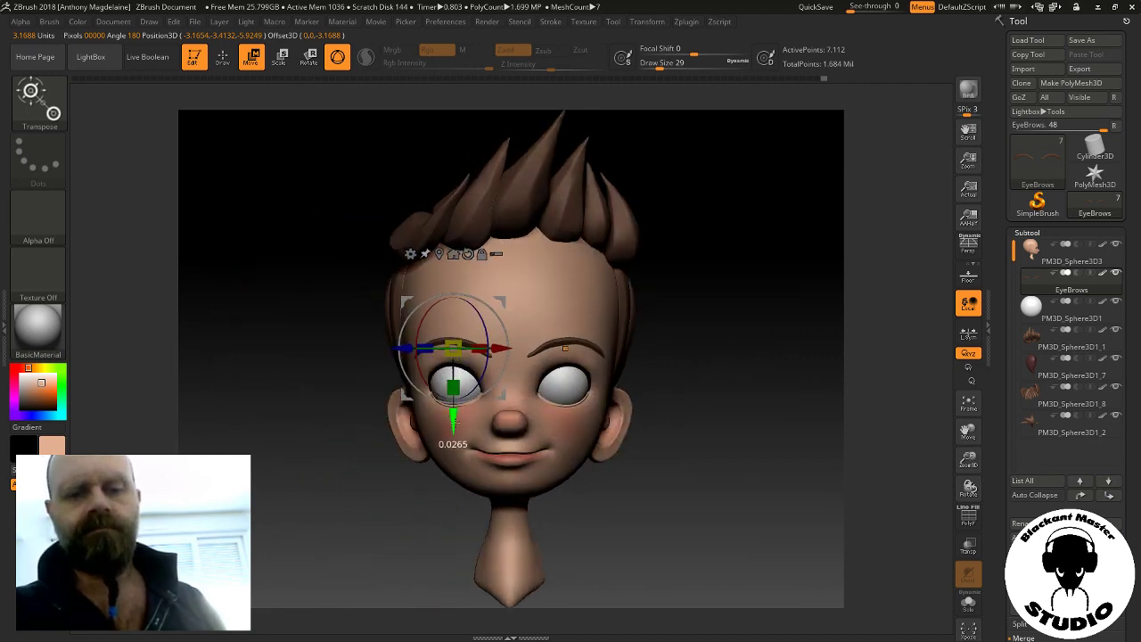
{"action": "mouse_move", "coordinate": [739, 356]}
{"action": "left_mouse_down"}
{"action": "mouse_move", "coordinate": [700, 358]}
{"action": "mouse_move", "coordinate": [769, 203]}
{"action": "left_mouse_up"}
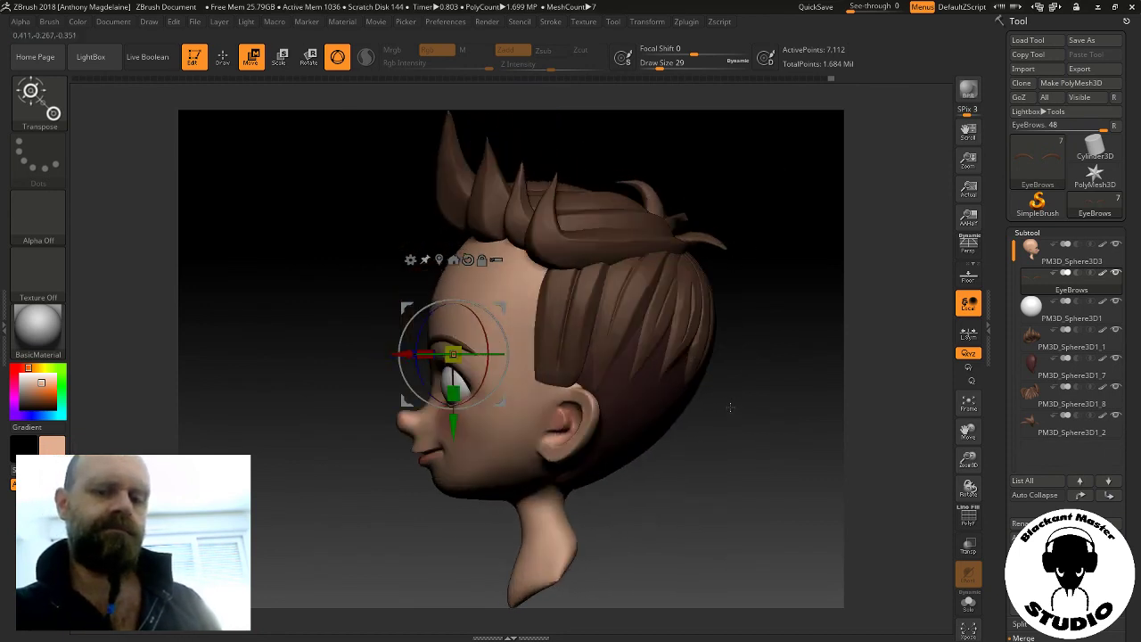
{"action": "left_click_drag", "start_coordinate": [453, 426], "coordinate": [452, 409]}
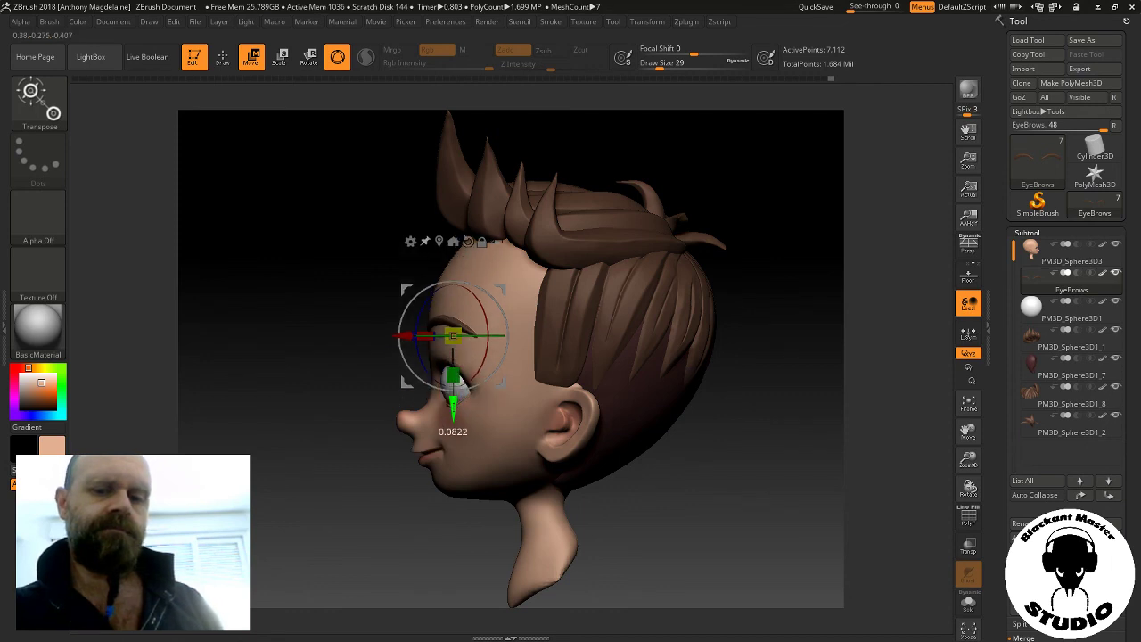
{"action": "left_click_drag", "start_coordinate": [624, 499], "coordinate": [474, 500]}
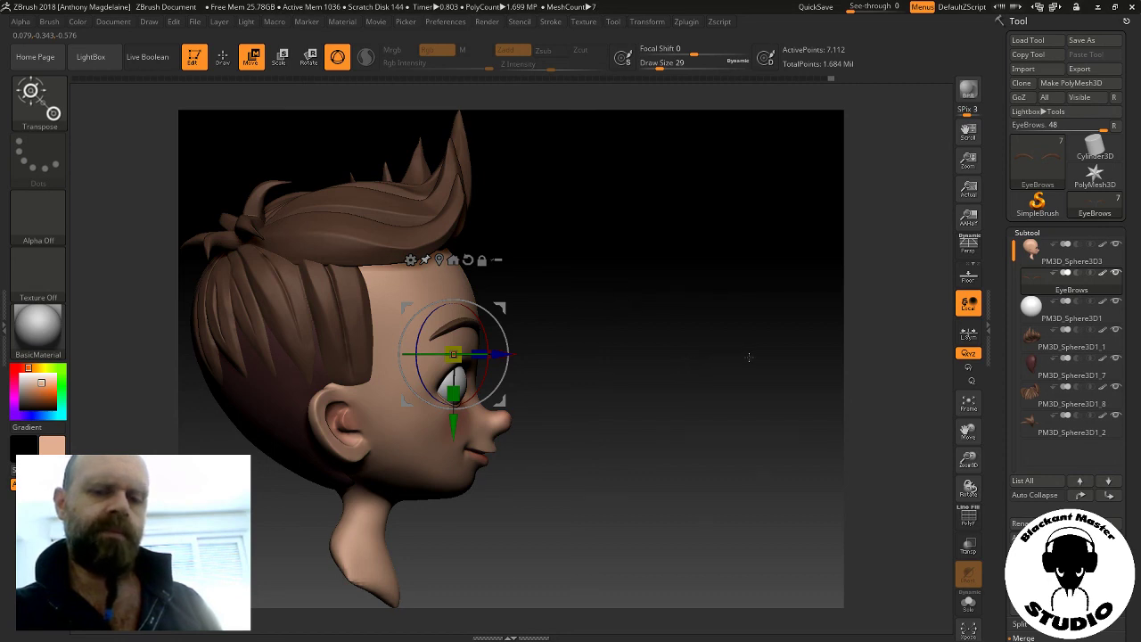
{"action": "left_click_drag", "start_coordinate": [749, 356], "coordinate": [564, 354]}
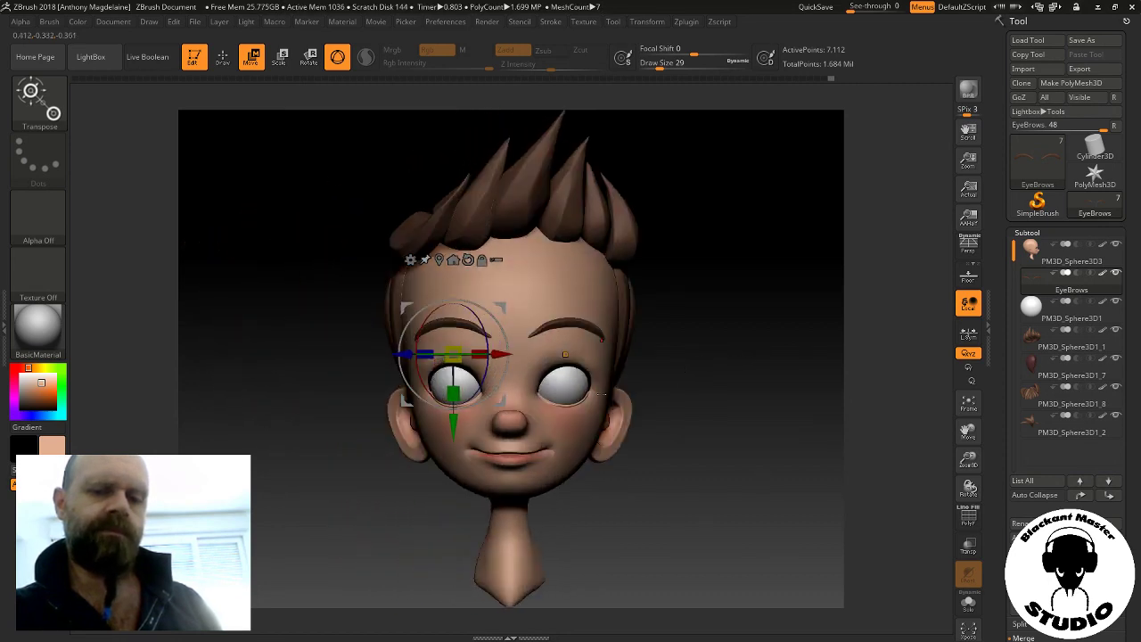
{"action": "left_click_drag", "start_coordinate": [453, 426], "coordinate": [453, 439]}
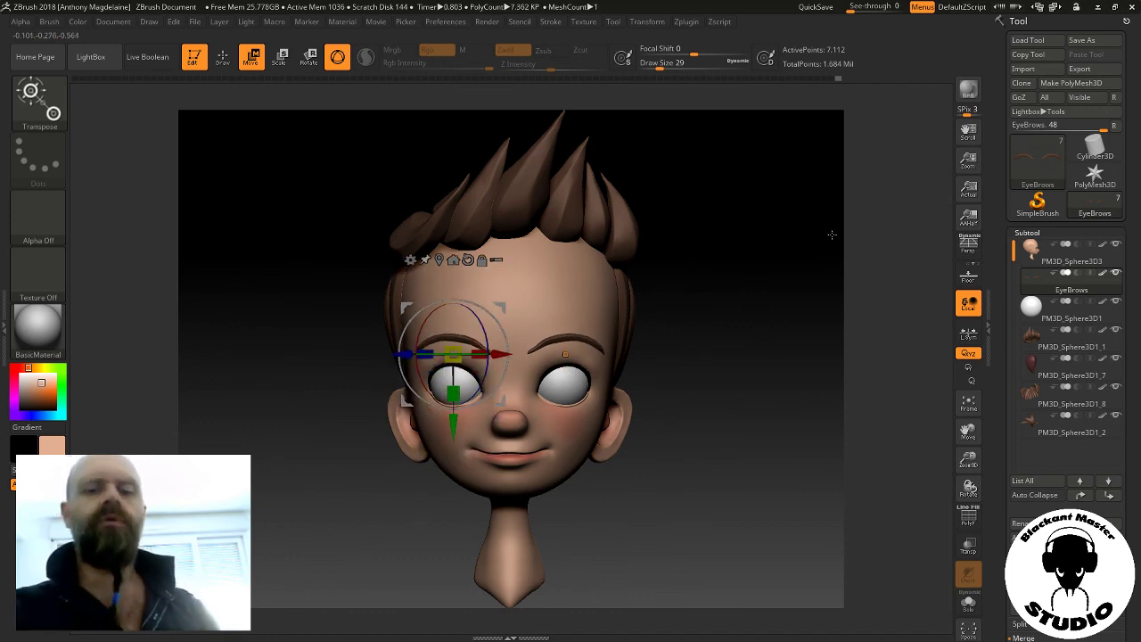
{"action": "mouse_move", "coordinate": [695, 437]}
{"action": "left_mouse_down"}
{"action": "mouse_move", "coordinate": [768, 435]}
{"action": "mouse_move", "coordinate": [716, 418]}
{"action": "left_mouse_up"}
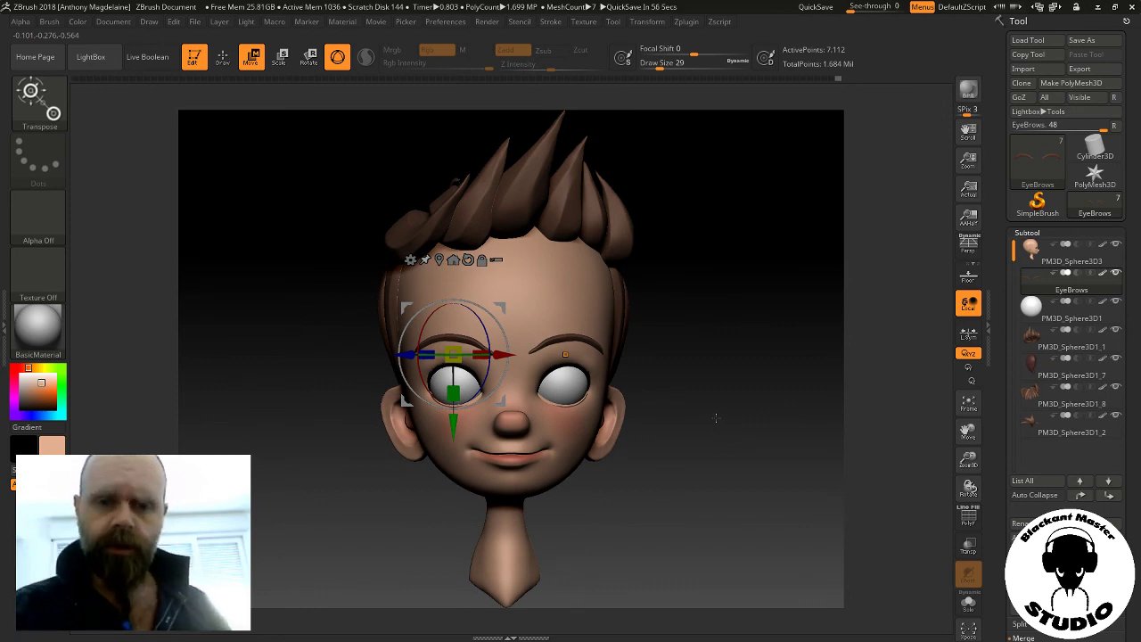
{"action": "mouse_move", "coordinate": [716, 418]}
{"action": "left_mouse_down"}
{"action": "mouse_move", "coordinate": [773, 421]}
{"action": "mouse_move", "coordinate": [536, 453]}
{"action": "left_mouse_up"}
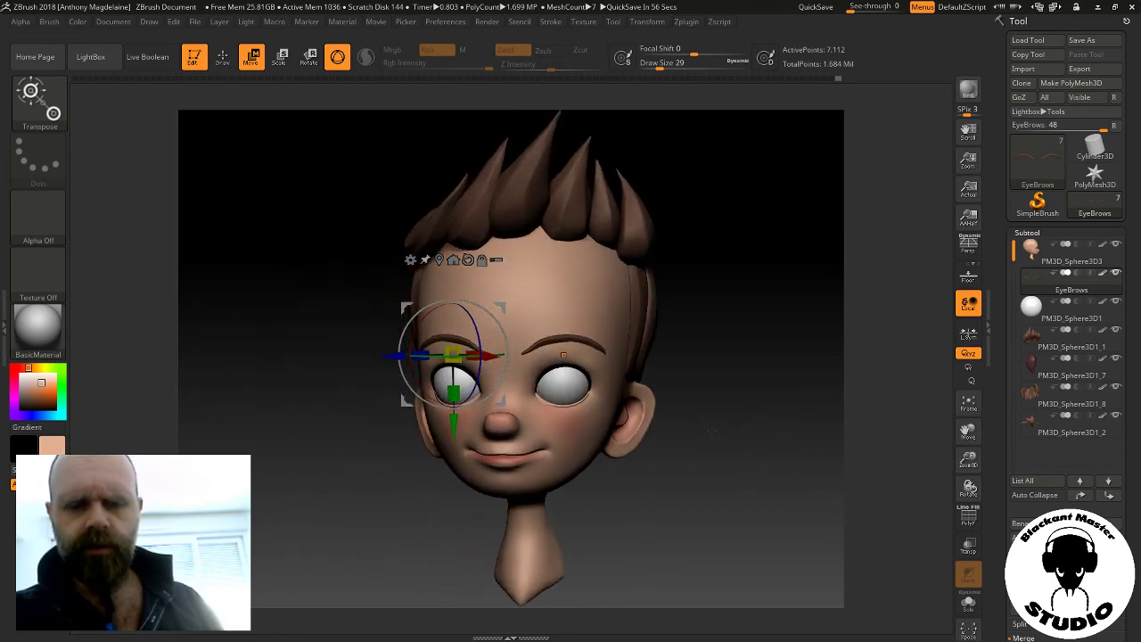
{"action": "mouse_move", "coordinate": [454, 426]}
{"action": "left_mouse_down"}
{"action": "mouse_move", "coordinate": [453, 442]}
{"action": "mouse_move", "coordinate": [453, 408]}
{"action": "left_mouse_up"}
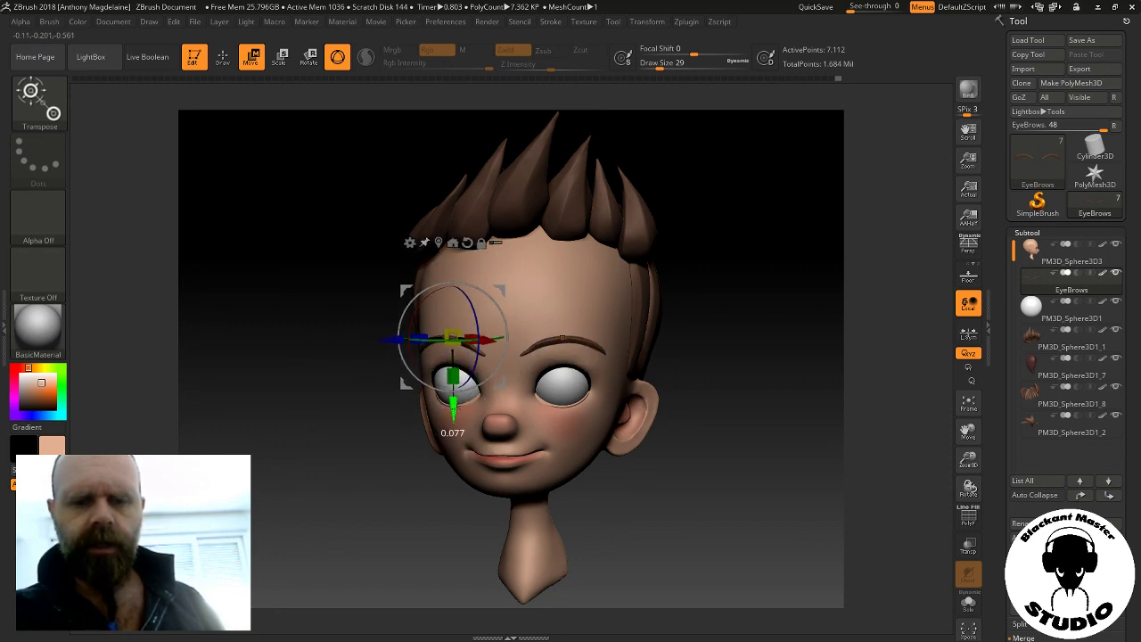
{"action": "mouse_move", "coordinate": [714, 390]}
{"action": "left_mouse_down"}
{"action": "mouse_move", "coordinate": [772, 390]}
{"action": "mouse_move", "coordinate": [761, 396]}
{"action": "left_mouse_up"}
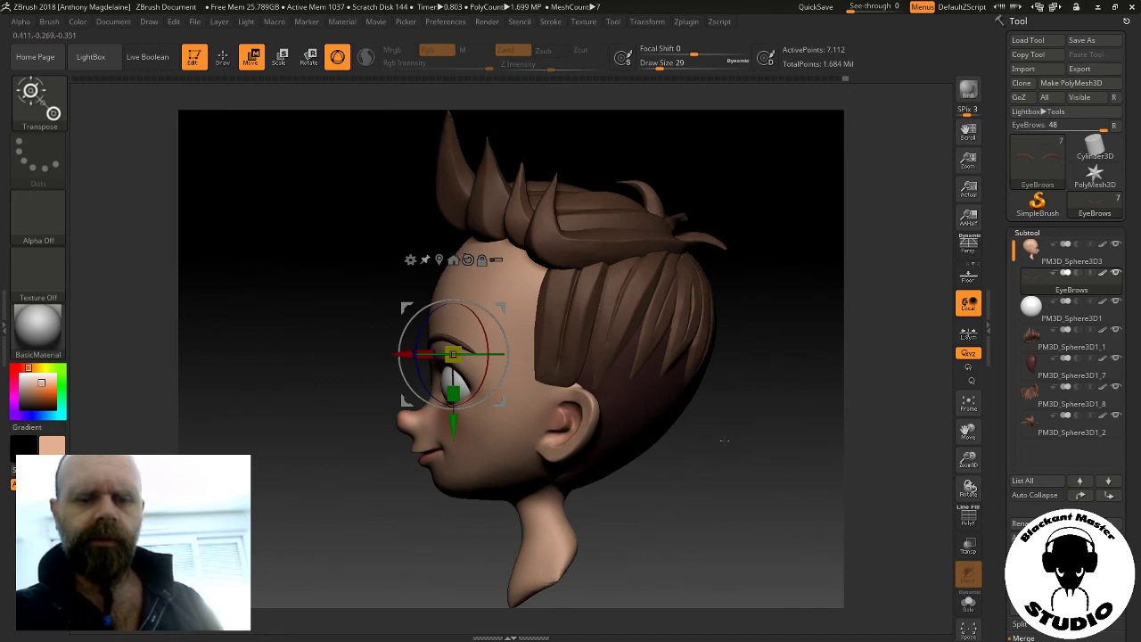
{"action": "mouse_move", "coordinate": [724, 439]}
{"action": "left_mouse_down"}
{"action": "mouse_move", "coordinate": [696, 437]}
{"action": "mouse_move", "coordinate": [700, 419]}
{"action": "left_mouse_up"}
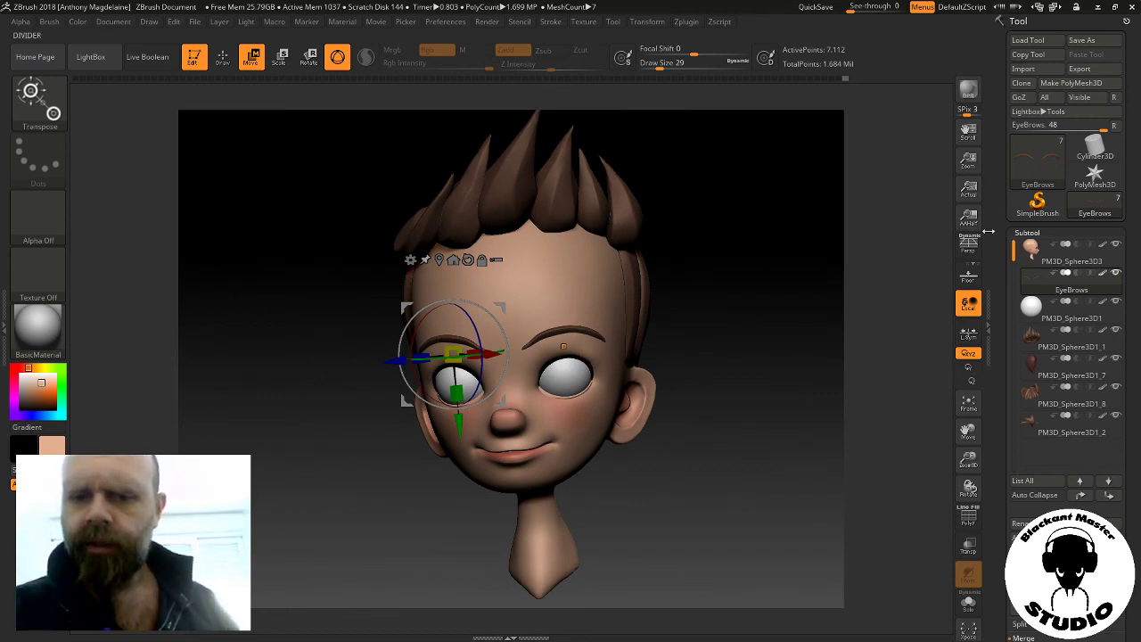
{"action": "left_click_drag", "start_coordinate": [847, 403], "coordinate": [807, 406]}
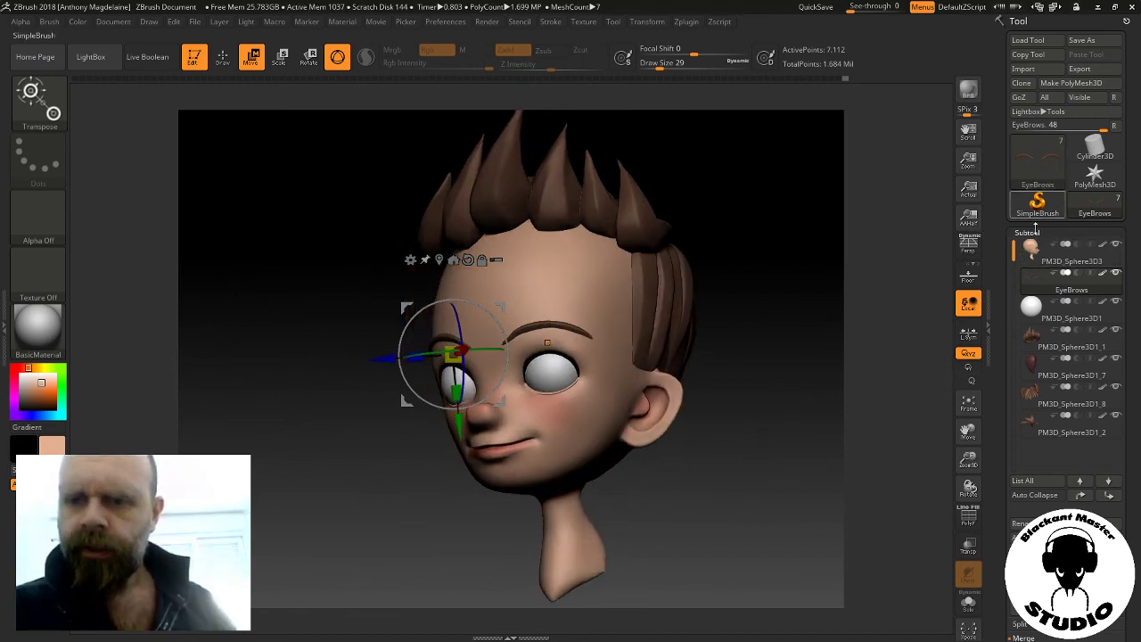
On the head subtool, smooth the skin along the eyebrow and eye
{"action": "left_click", "coordinate": [1033, 260]}
{"action": "key", "text": "q"}
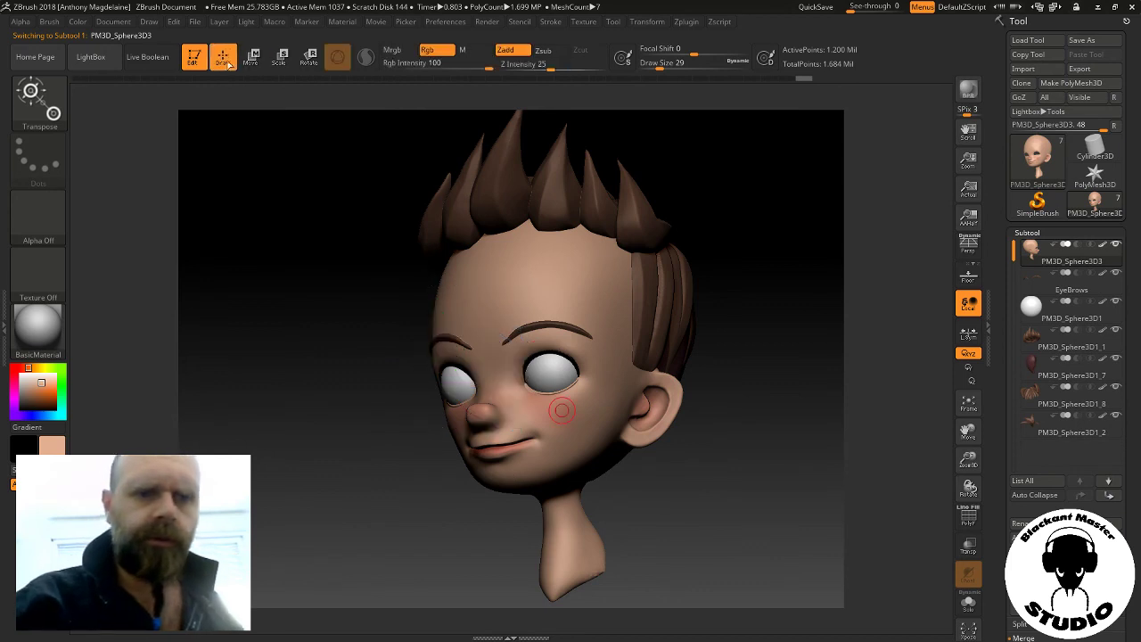
{"action": "mouse_move", "coordinate": [970, 459]}
{"action": "left_mouse_down"}
{"action": "mouse_move", "coordinate": [969, 431]}
{"action": "mouse_move", "coordinate": [892, 466]}
{"action": "mouse_move", "coordinate": [677, 357]}
{"action": "left_mouse_up"}
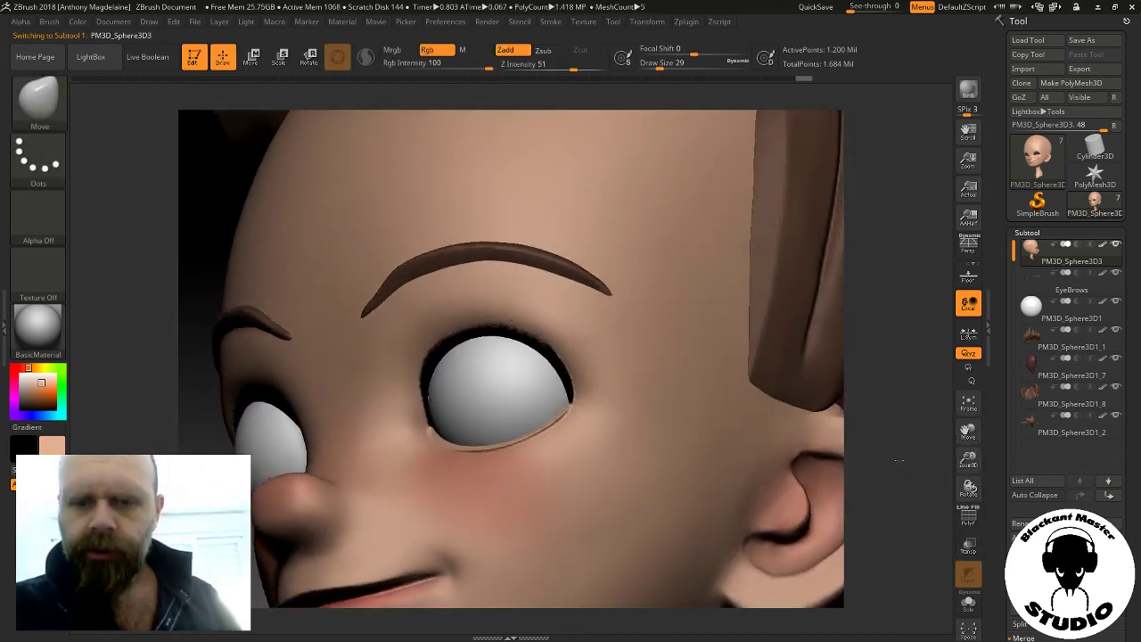
{"action": "key", "text": "shift"}
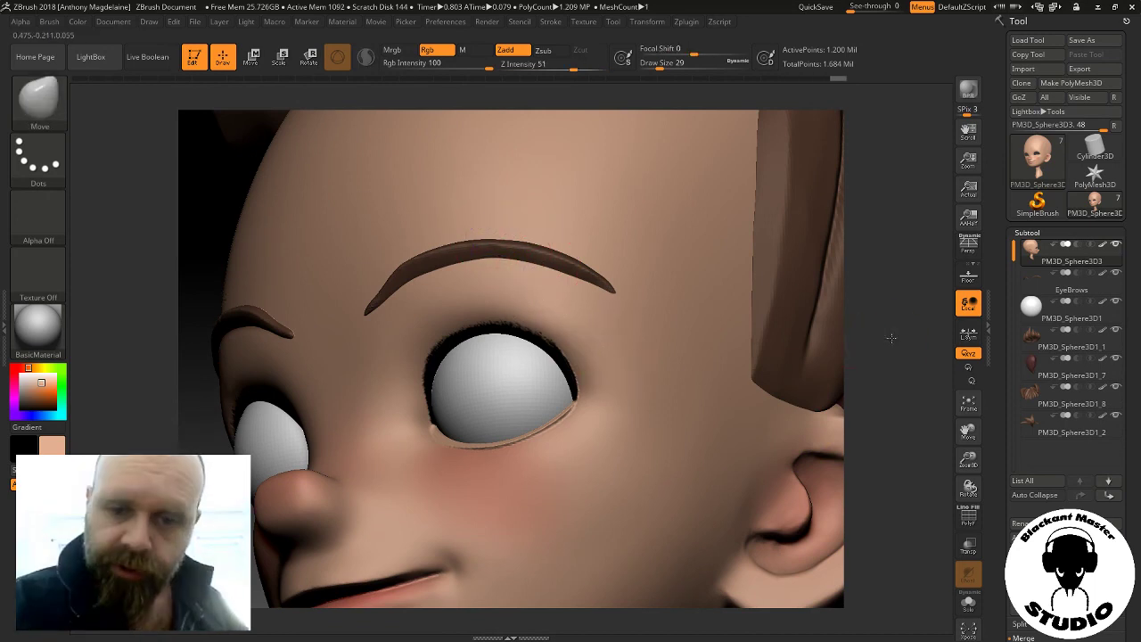
{"action": "mouse_move", "coordinate": [892, 331]}
{"action": "left_mouse_down"}
{"action": "mouse_move", "coordinate": [576, 280]}
{"action": "mouse_move", "coordinate": [572, 309]}
{"action": "mouse_move", "coordinate": [433, 287]}
{"action": "left_mouse_up"}
{"action": "key", "text": "shift"}
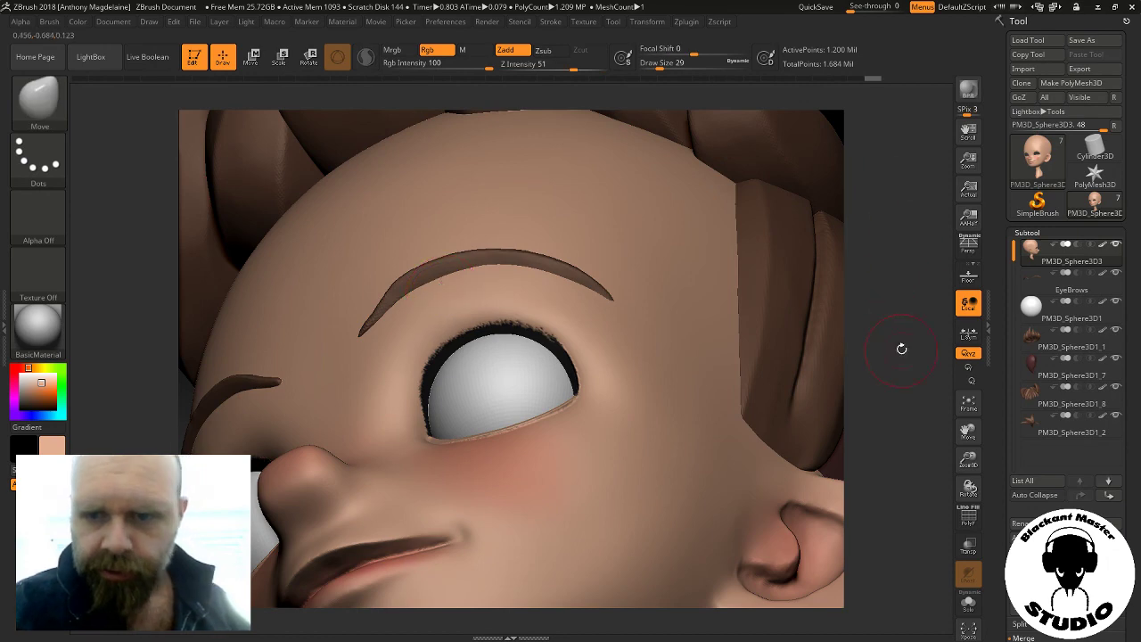
{"action": "mouse_move", "coordinate": [901, 344]}
{"action": "left_mouse_down"}
{"action": "mouse_move", "coordinate": [869, 331]}
{"action": "mouse_move", "coordinate": [955, 331]}
{"action": "left_mouse_up"}
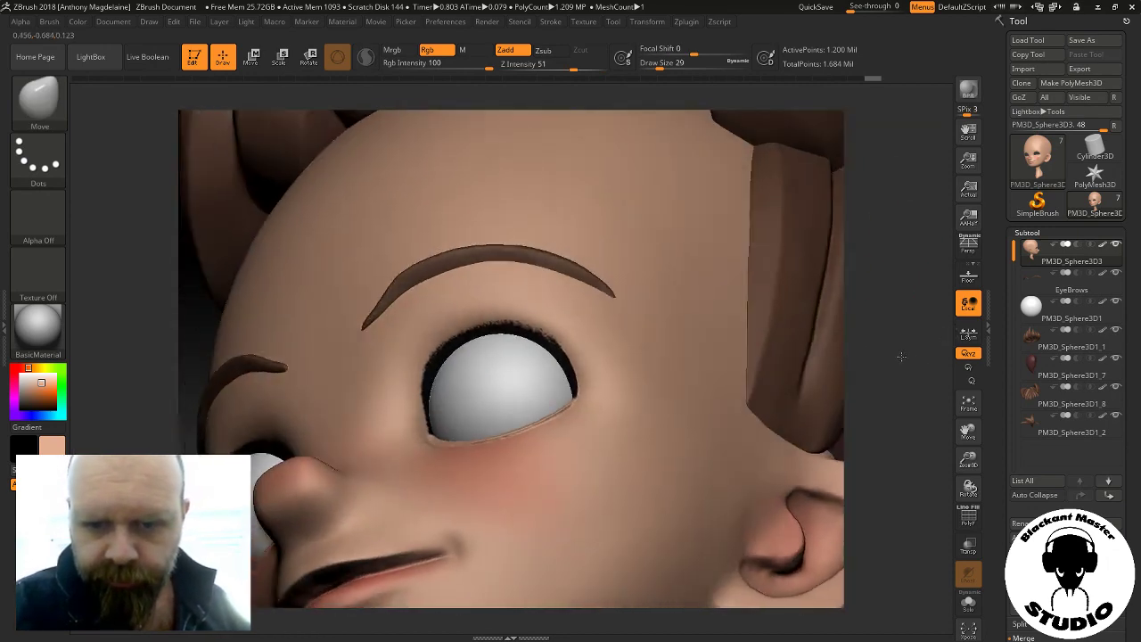
Frame the whole head facing front and bring up the Save ZTool dialog
{"action": "left_click_drag", "start_coordinate": [956, 331], "coordinate": [466, 318]}
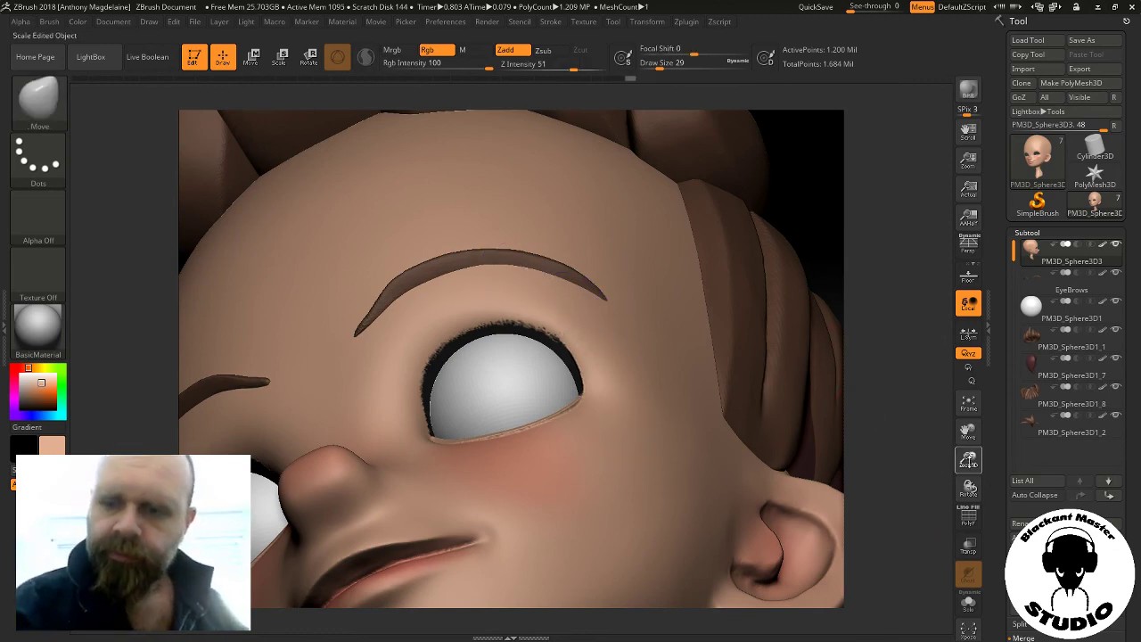
{"action": "key", "text": "f"}
{"action": "mouse_move", "coordinate": [895, 428]}
{"action": "left_mouse_down"}
{"action": "mouse_move", "coordinate": [815, 446]}
{"action": "mouse_move", "coordinate": [815, 387]}
{"action": "mouse_move", "coordinate": [833, 399]}
{"action": "left_mouse_up"}
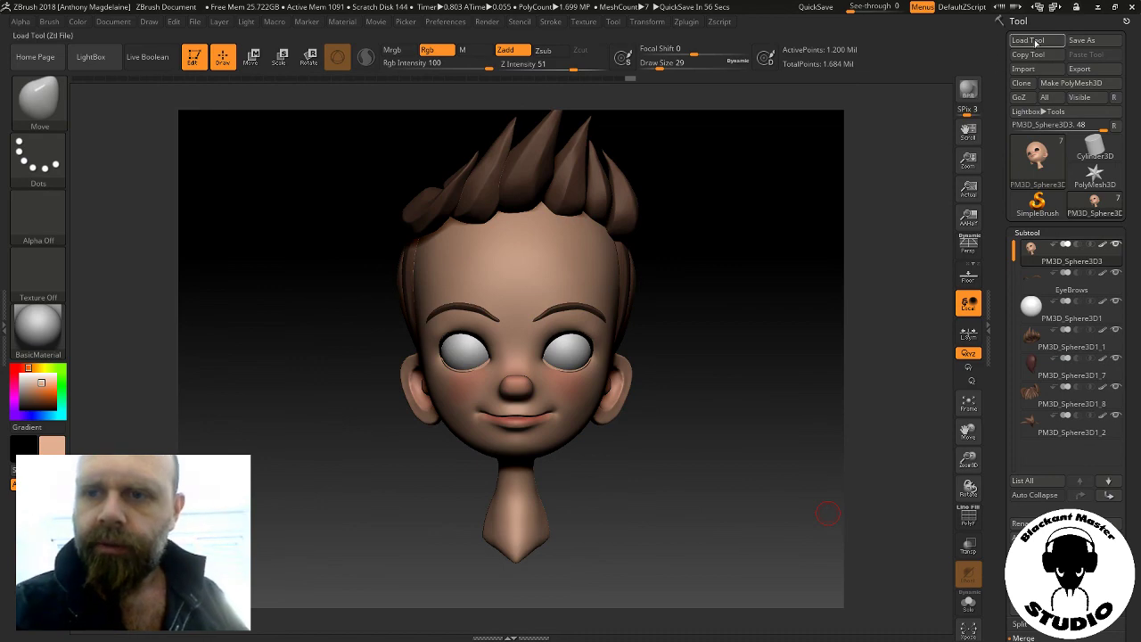
{"action": "left_click", "coordinate": [1094, 41]}
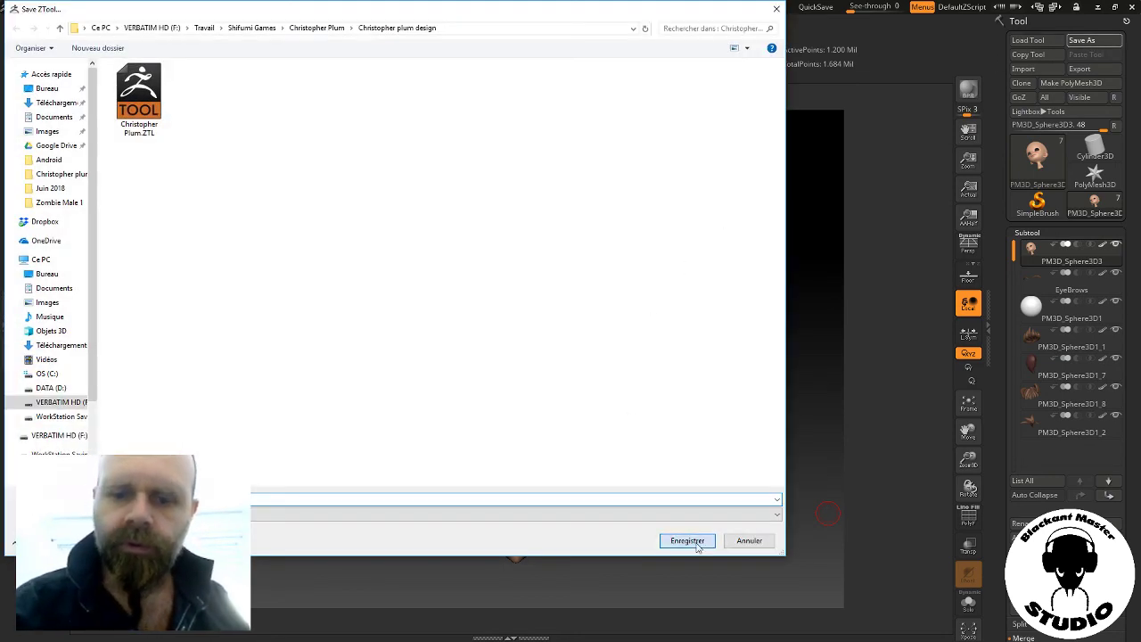
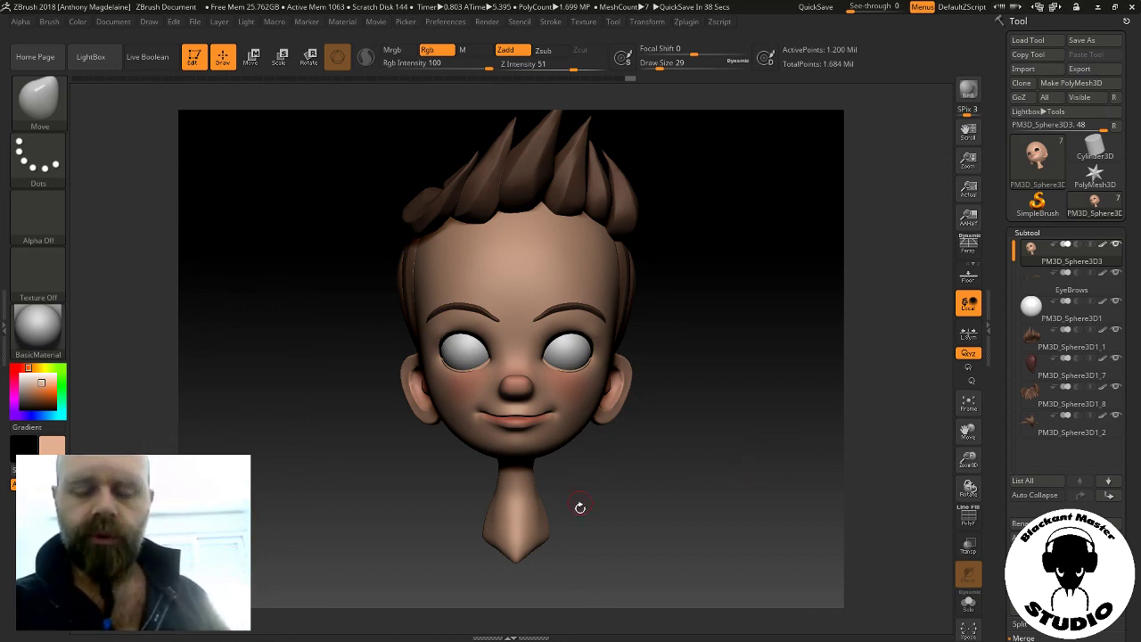
Turn the head to the side and try the ClayBuildup and Smooth brushes
{"action": "mouse_move", "coordinate": [701, 404]}
{"action": "left_mouse_down"}
{"action": "mouse_move", "coordinate": [754, 377]}
{"action": "mouse_move", "coordinate": [680, 474]}
{"action": "left_mouse_up"}
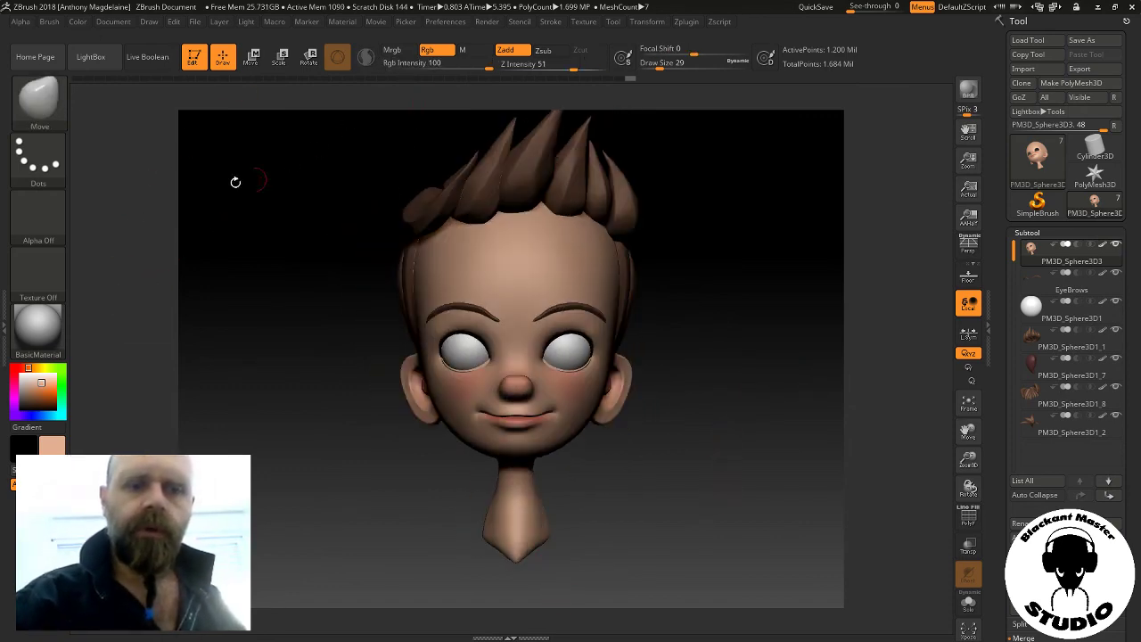
{"action": "left_click", "coordinate": [49, 95]}
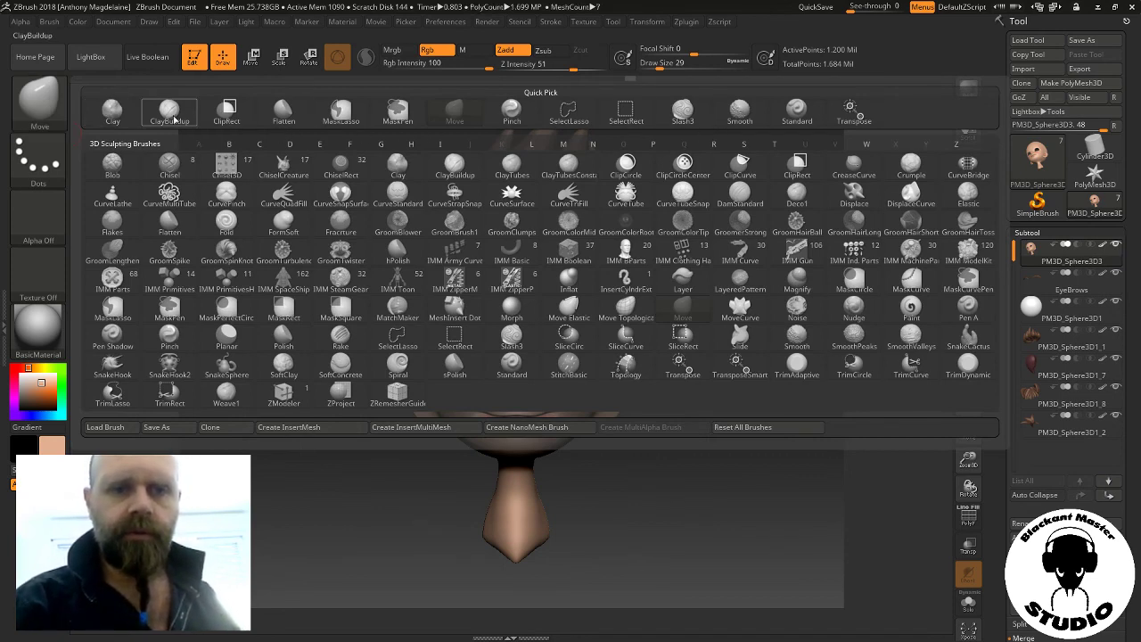
{"action": "left_click", "coordinate": [171, 114]}
{"action": "left_click", "coordinate": [50, 107]}
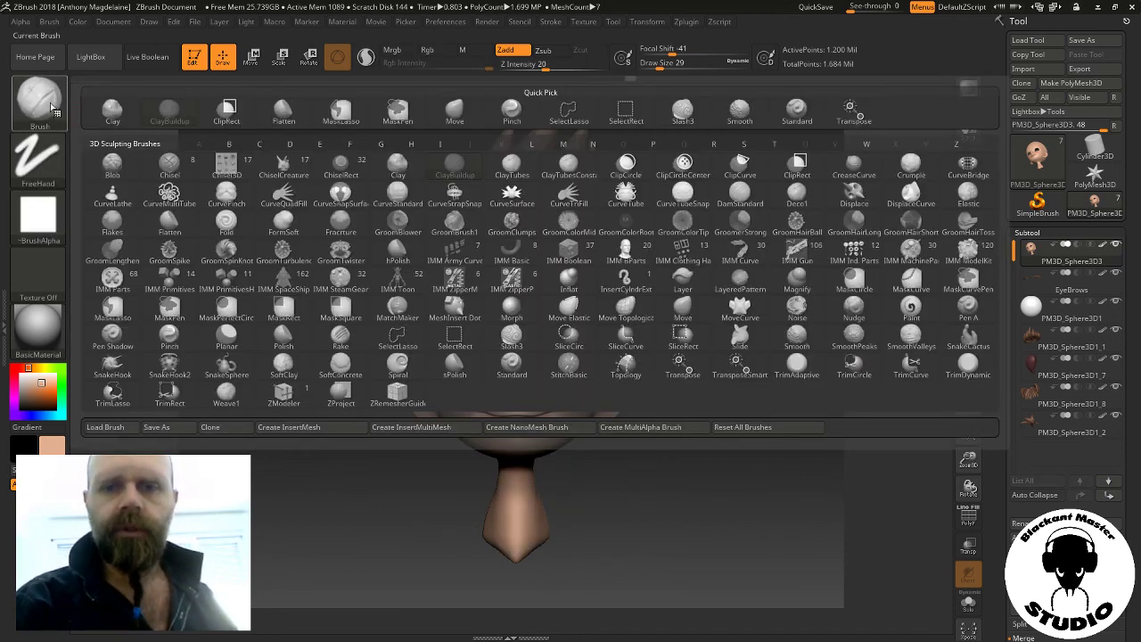
{"action": "left_click", "coordinate": [739, 112]}
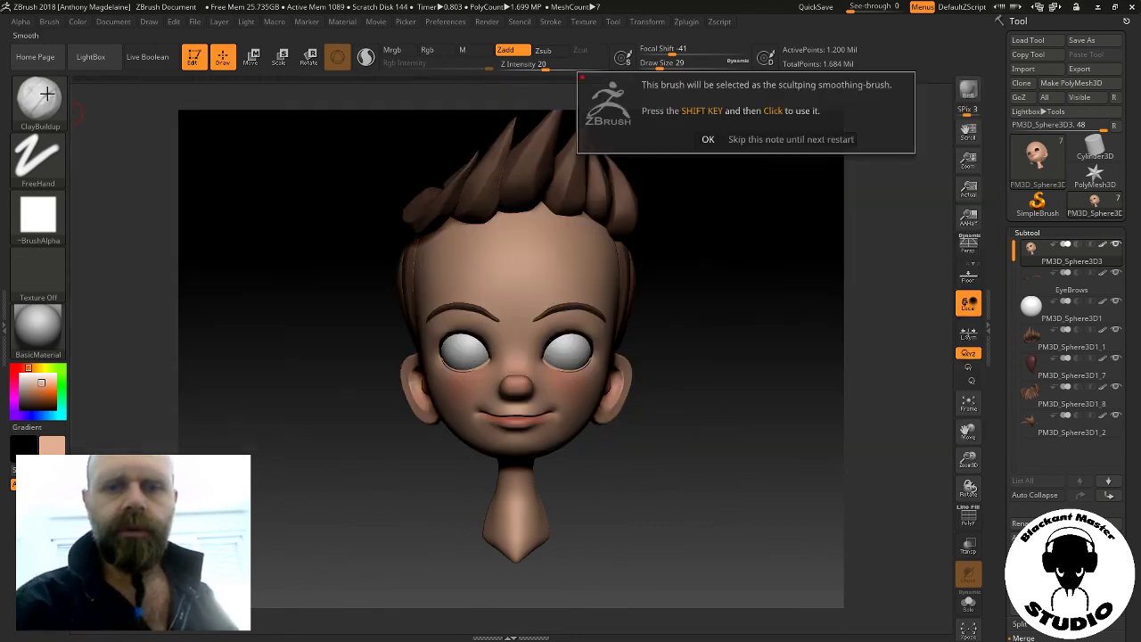
{"action": "left_click", "coordinate": [708, 139]}
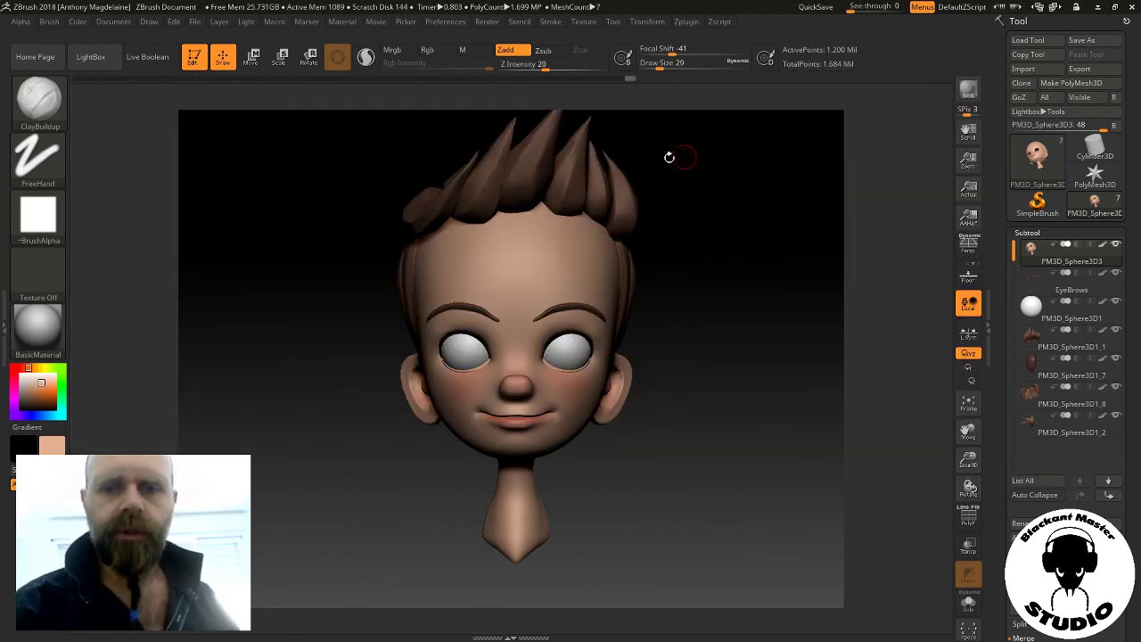
Pick the Standard brush and make the PM3D_Sphere3D1 eye spheres the active subtool
{"action": "left_click", "coordinate": [38, 98]}
{"action": "left_click", "coordinate": [797, 112]}
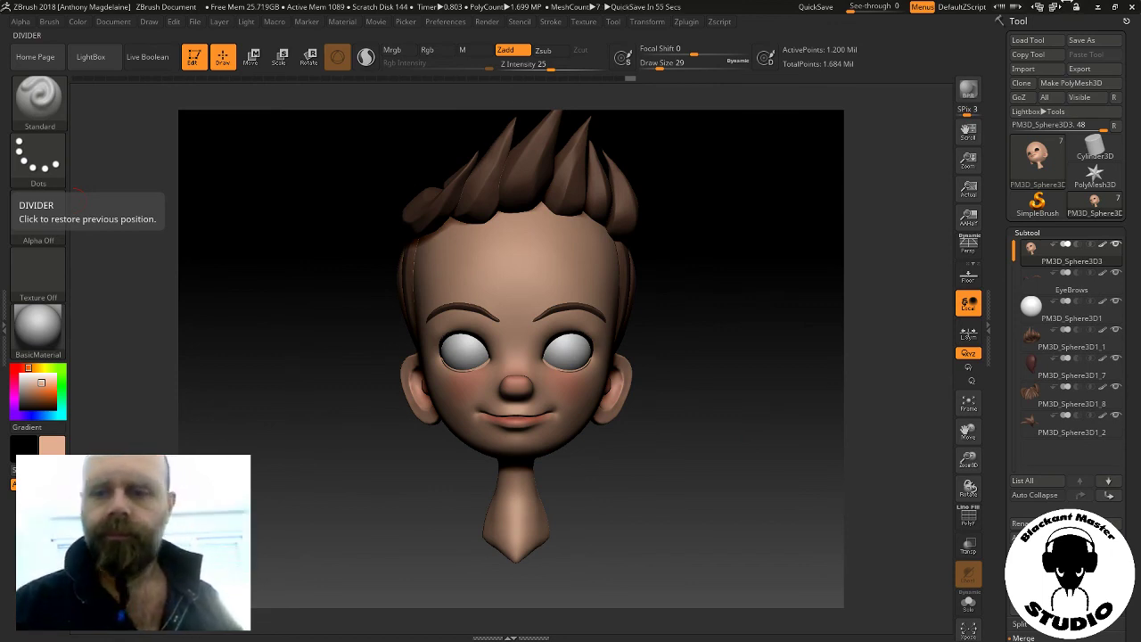
{"action": "left_click", "coordinate": [1070, 309]}
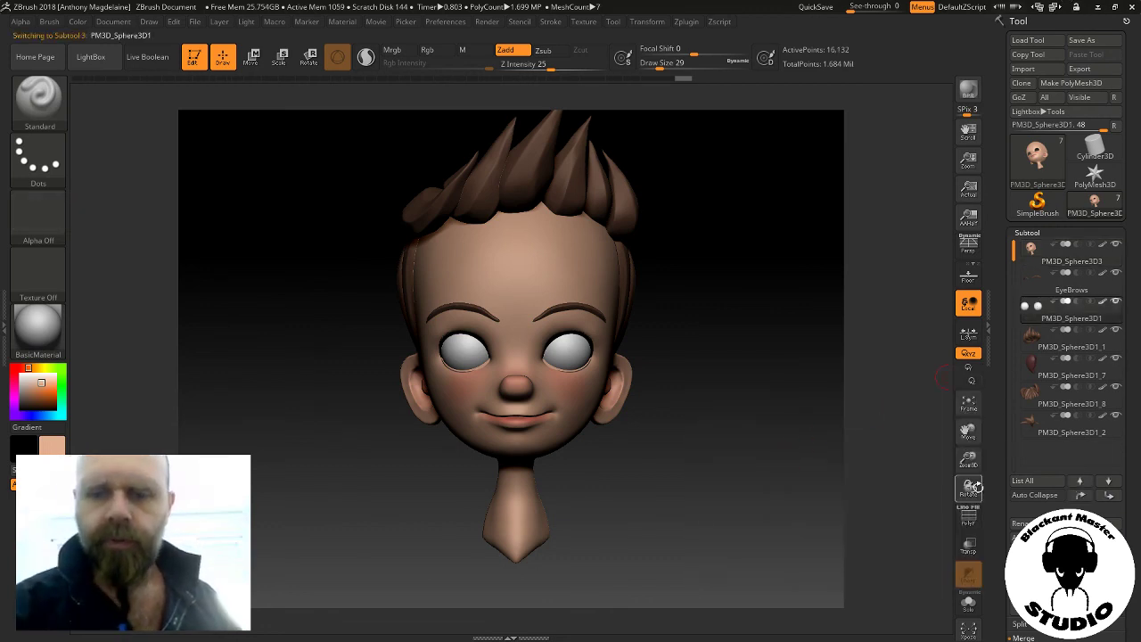
Frame the eyes and set up colour-only painting: Zadd off, Alpha 14, DragRect stroke, green colour
{"action": "key", "text": "f"}
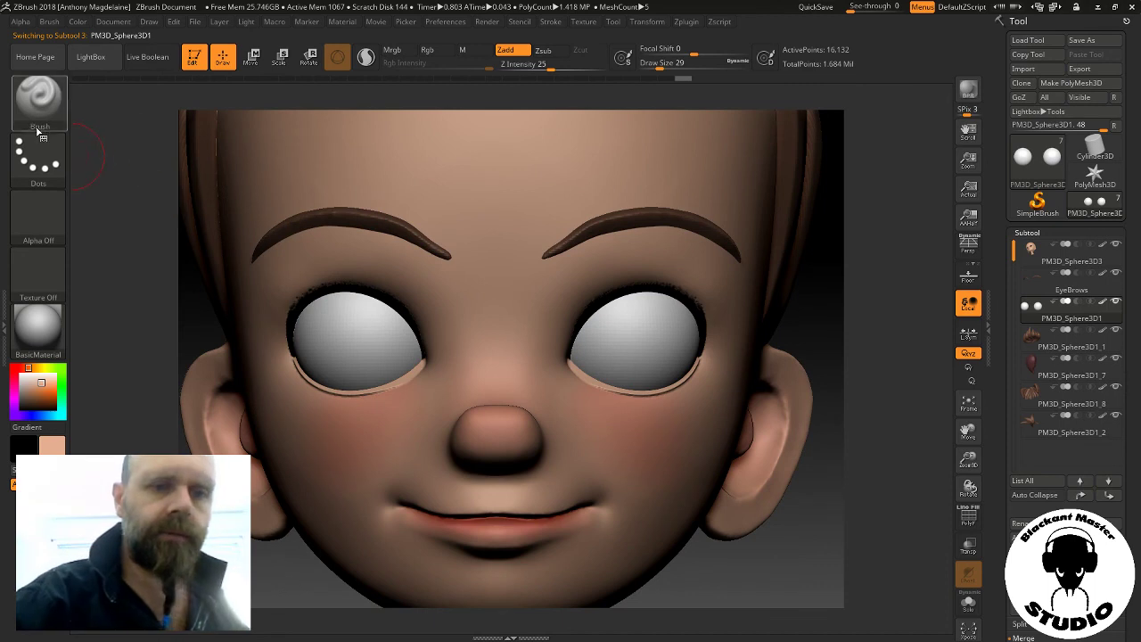
{"action": "left_click", "coordinate": [505, 50]}
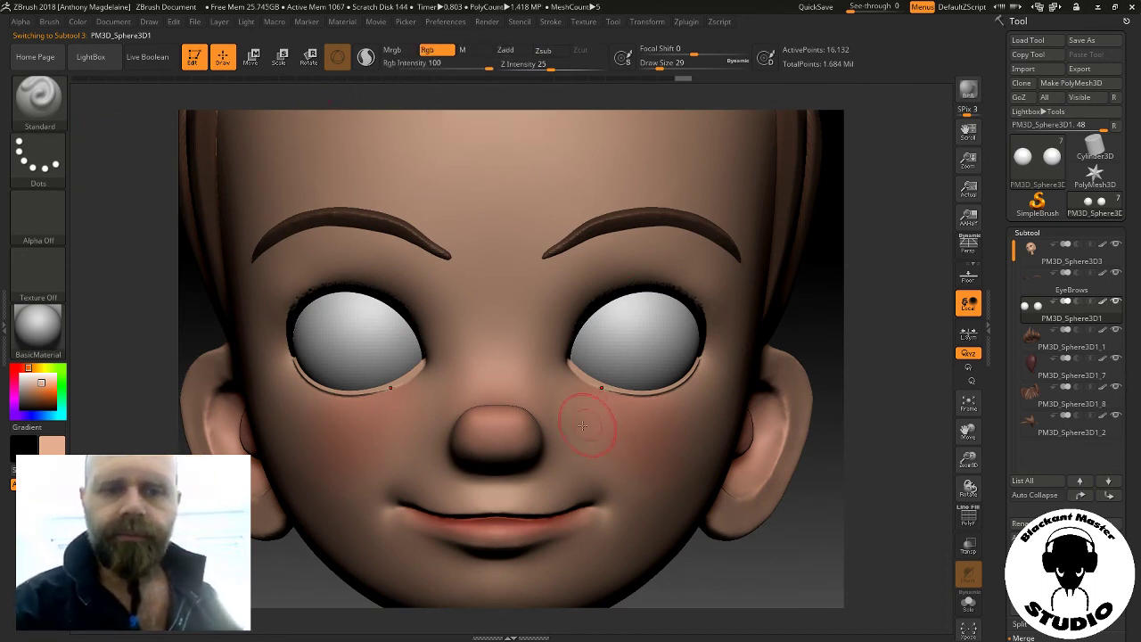
{"action": "left_click", "coordinate": [45, 222]}
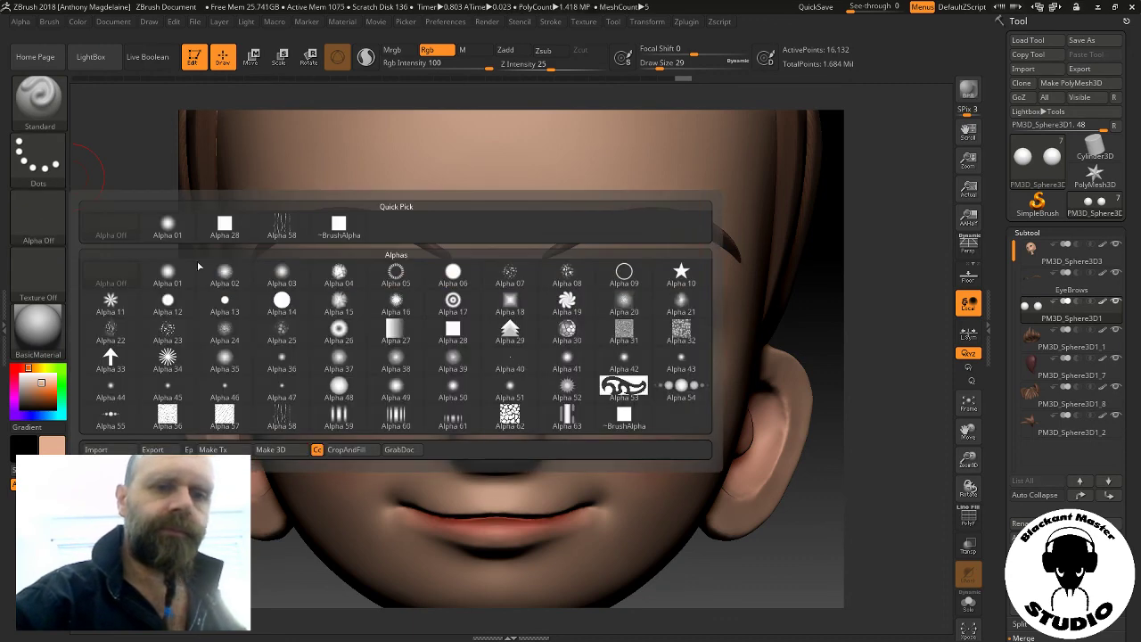
{"action": "left_click", "coordinate": [282, 306]}
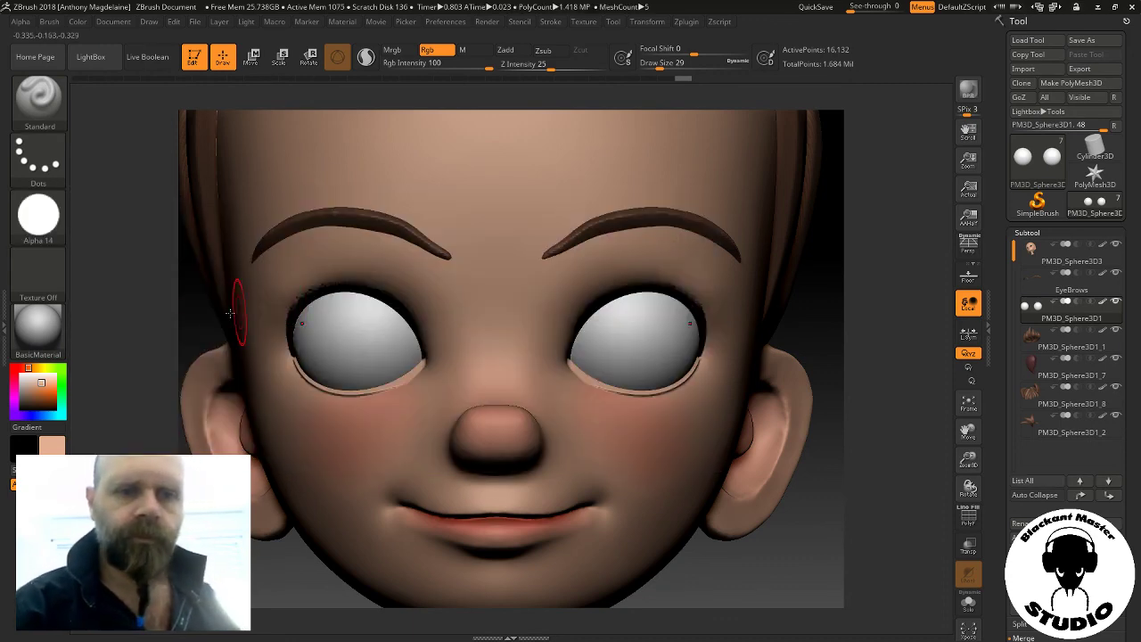
{"action": "left_click", "coordinate": [42, 157]}
{"action": "left_click", "coordinate": [170, 170]}
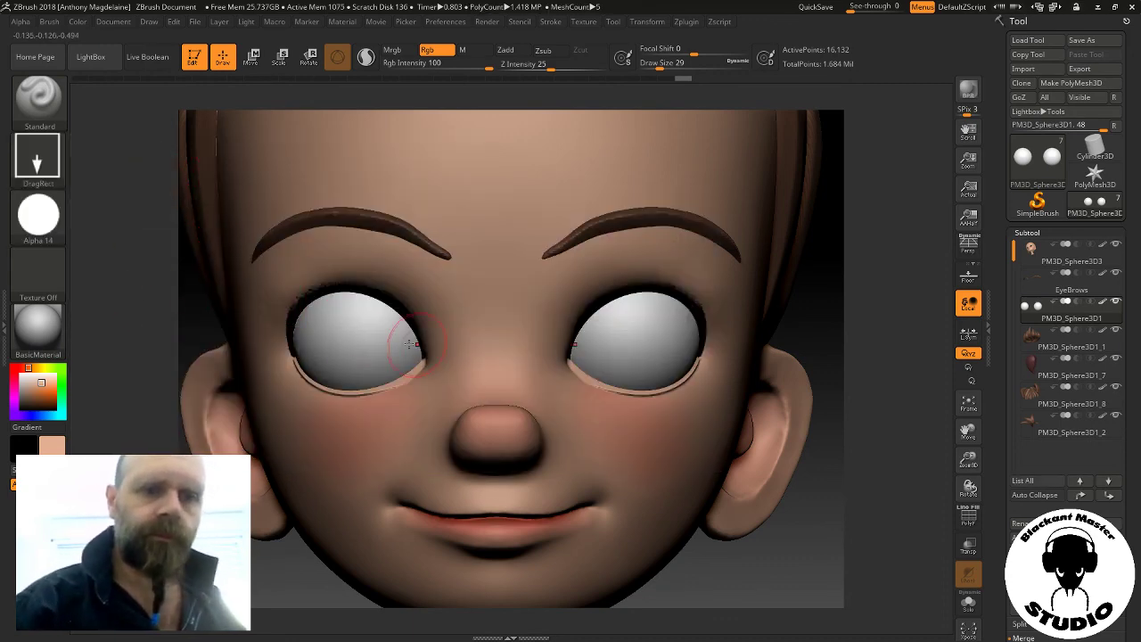
{"action": "left_click", "coordinate": [61, 368]}
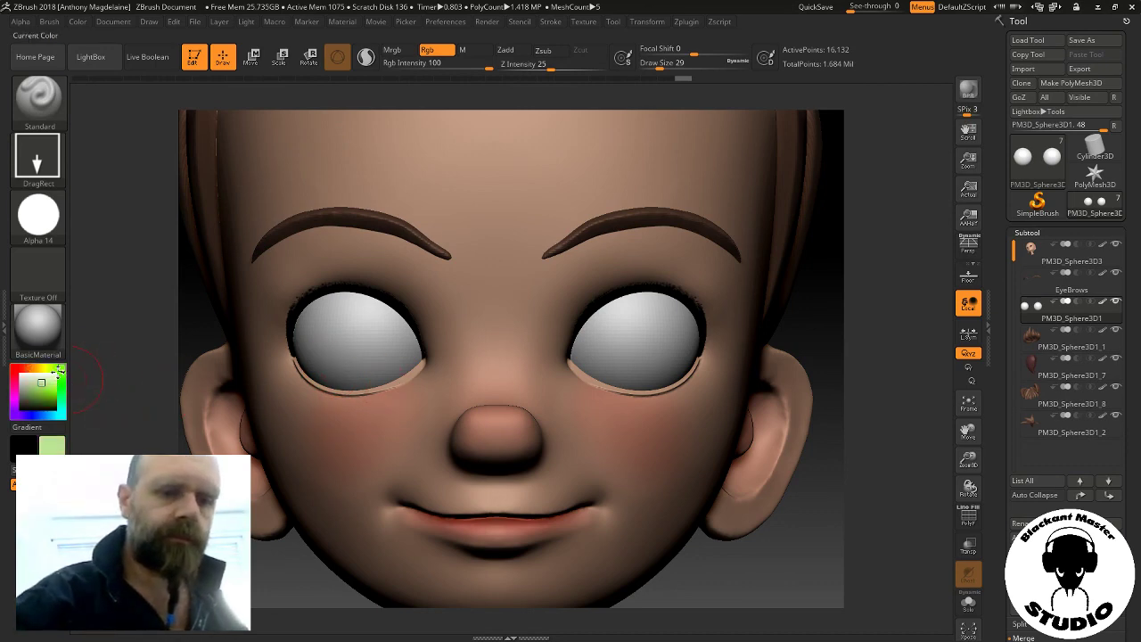
{"action": "left_click", "coordinate": [48, 395]}
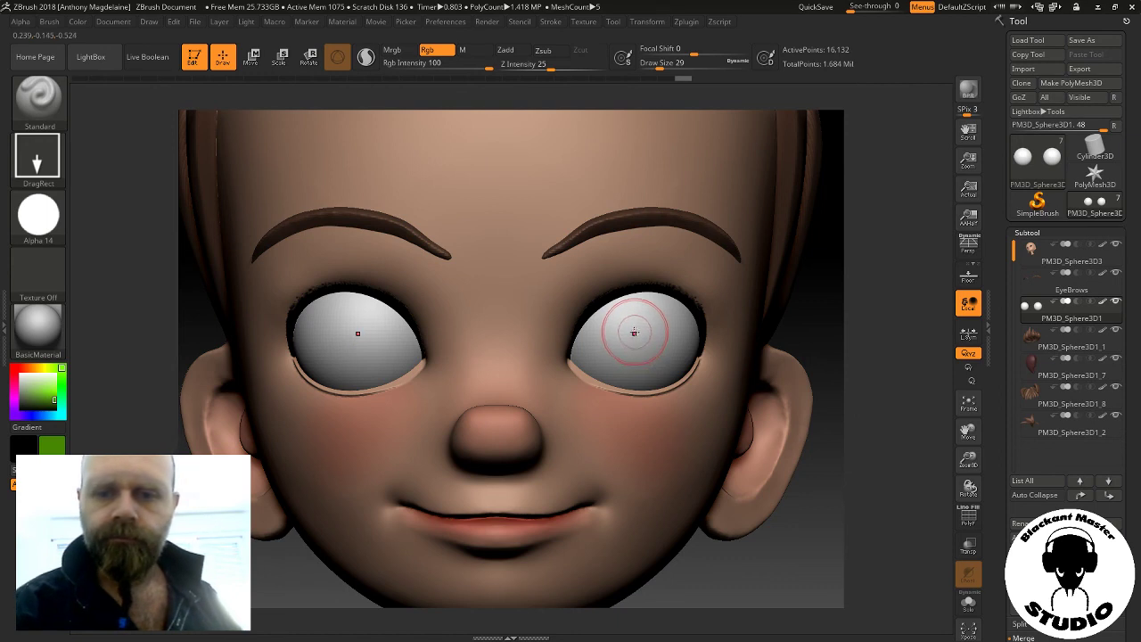
Set Focal Shift to -100 and paint hard-edged green irises in both eyes
{"action": "left_click_drag", "start_coordinate": [633, 331], "coordinate": [677, 371]}
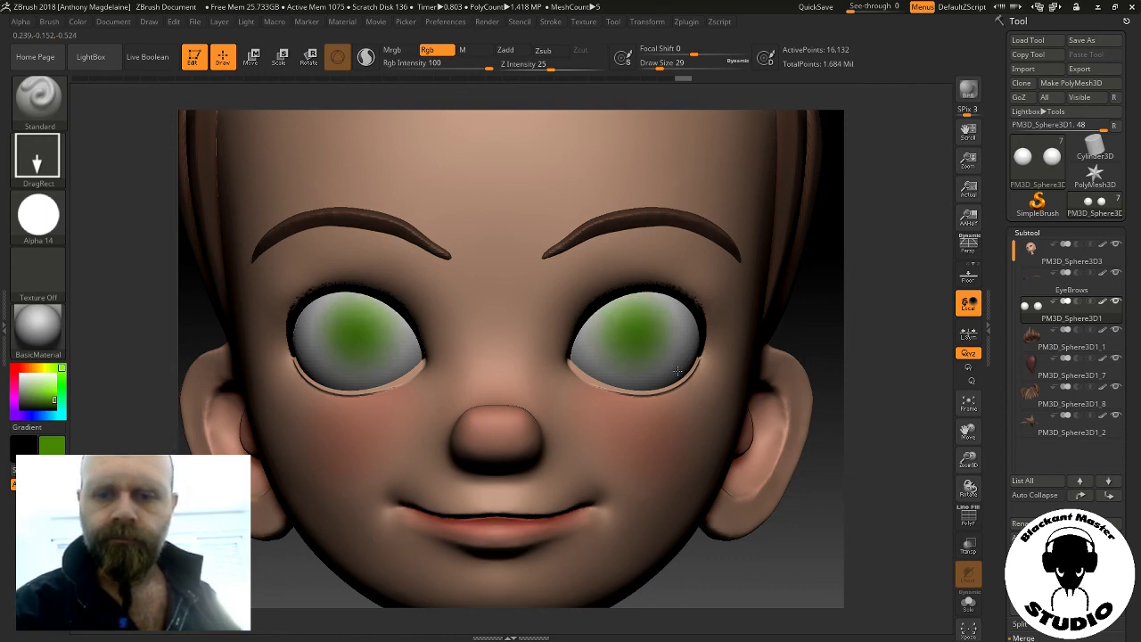
{"action": "key", "text": "ctrl"}
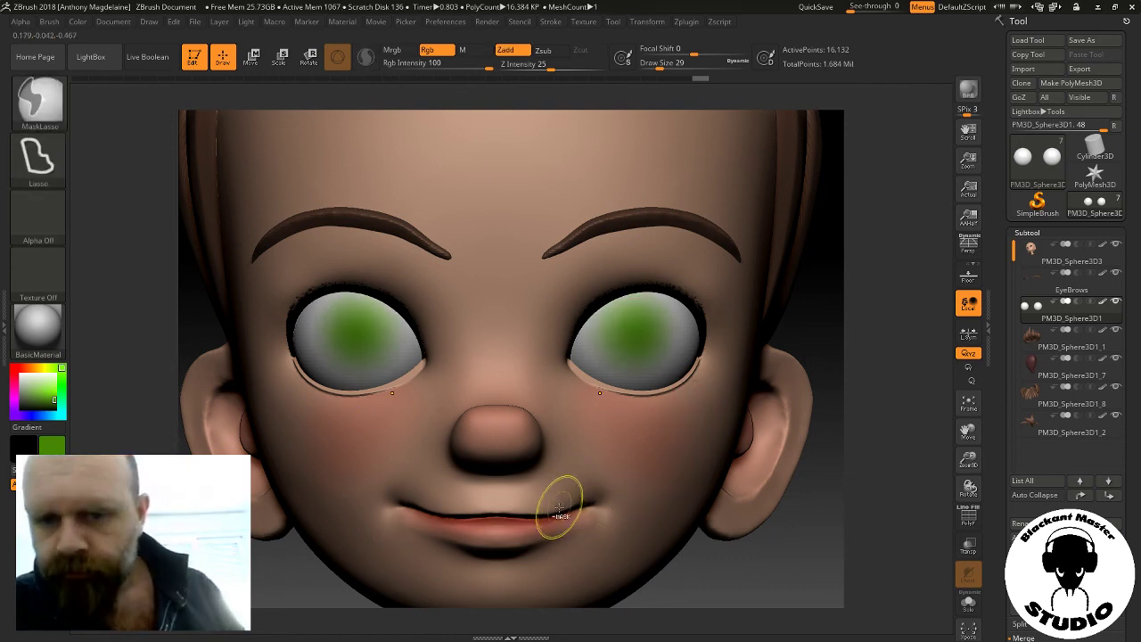
{"action": "key", "text": "ctrl+z"}
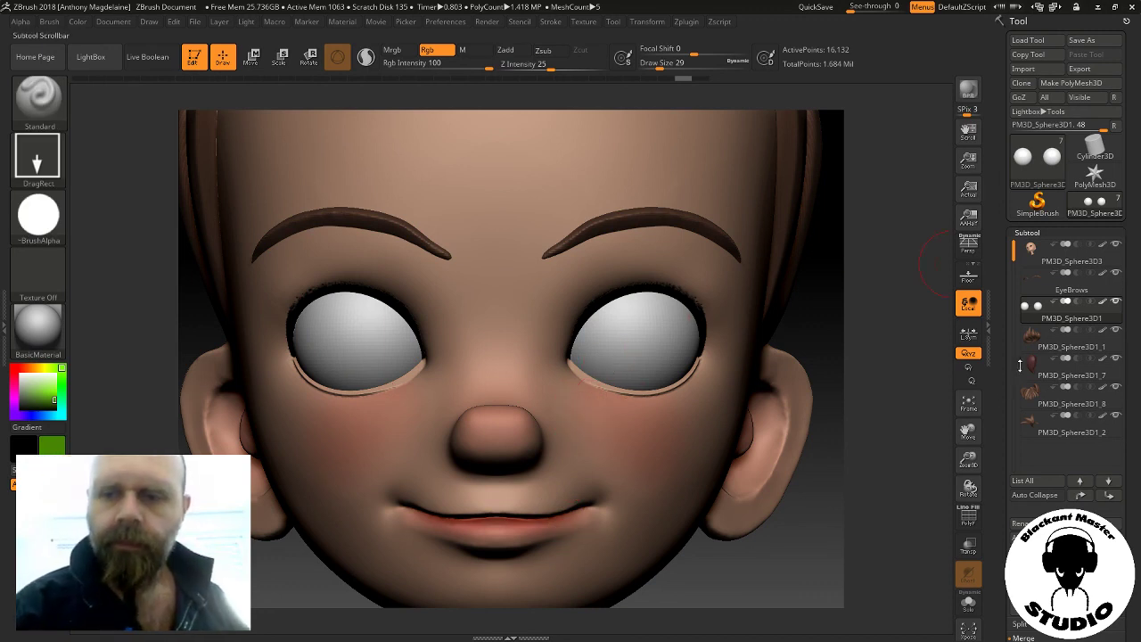
{"action": "left_click", "coordinate": [968, 605]}
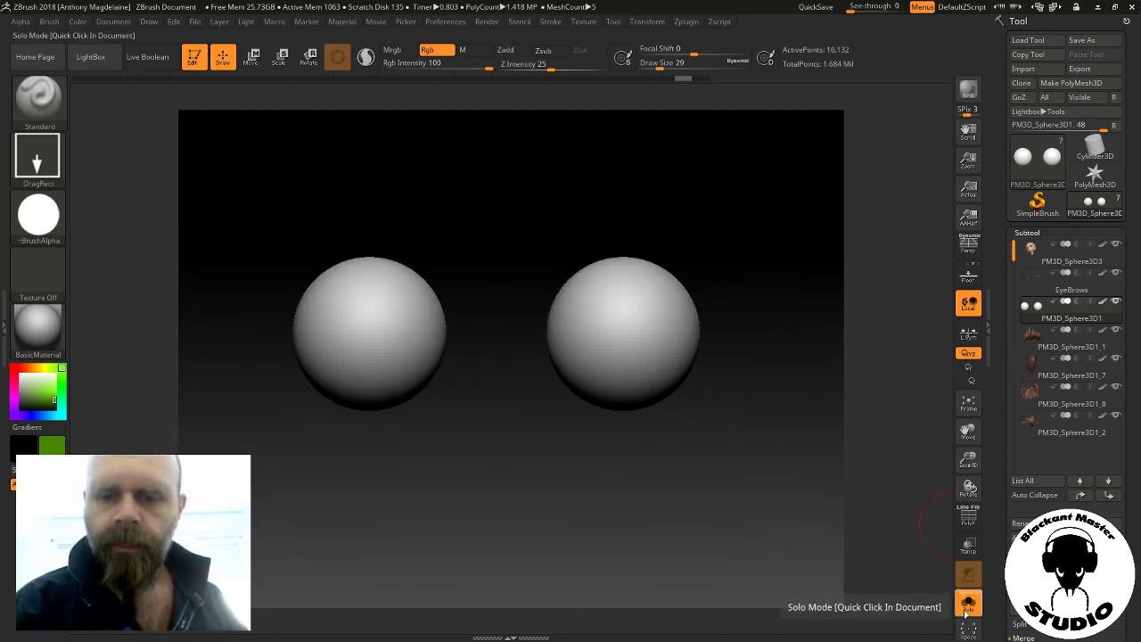
{"action": "left_click", "coordinate": [969, 604]}
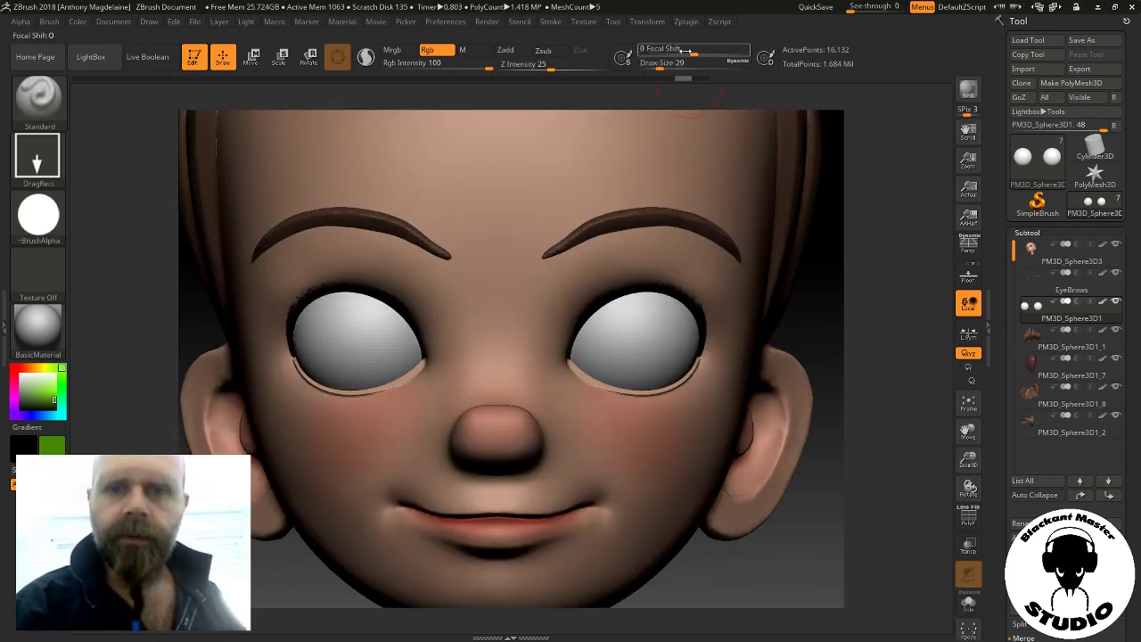
{"action": "left_click_drag", "start_coordinate": [685, 50], "coordinate": [638, 50]}
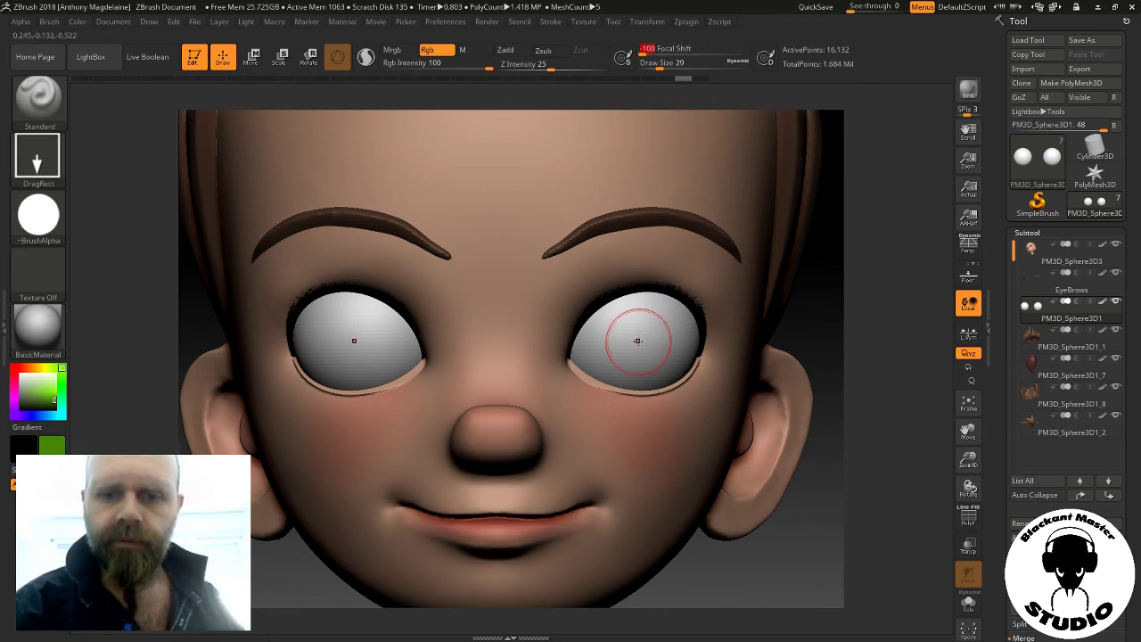
{"action": "mouse_move", "coordinate": [658, 346]}
{"action": "left_mouse_down"}
{"action": "mouse_move", "coordinate": [705, 371]}
{"action": "mouse_move", "coordinate": [696, 365]}
{"action": "left_mouse_up"}
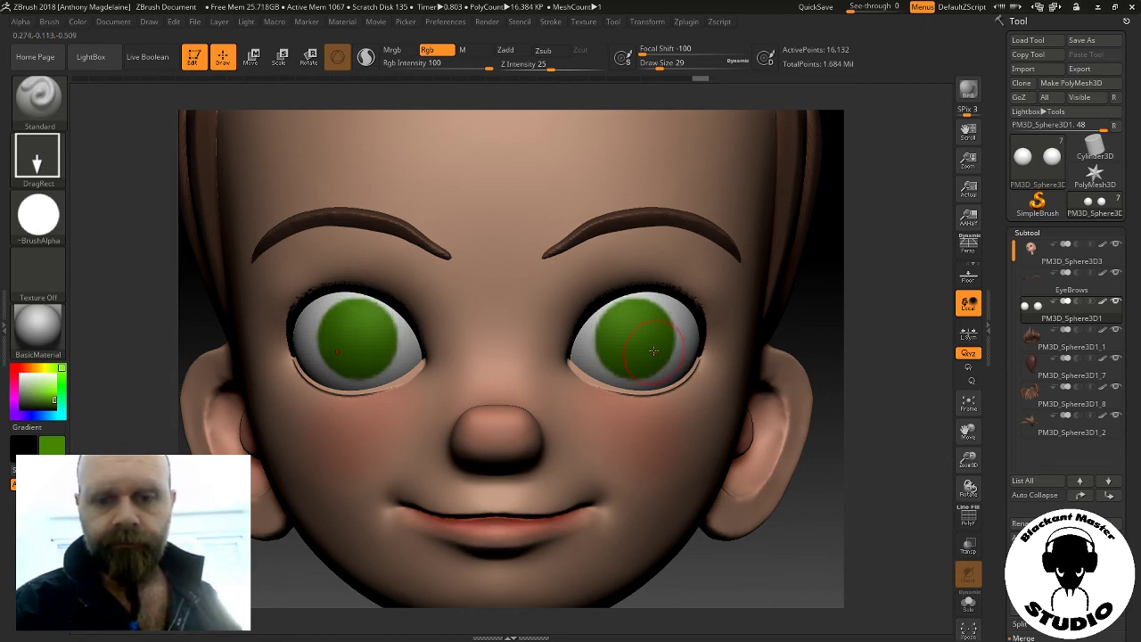
{"action": "key", "text": "ctrl+z"}
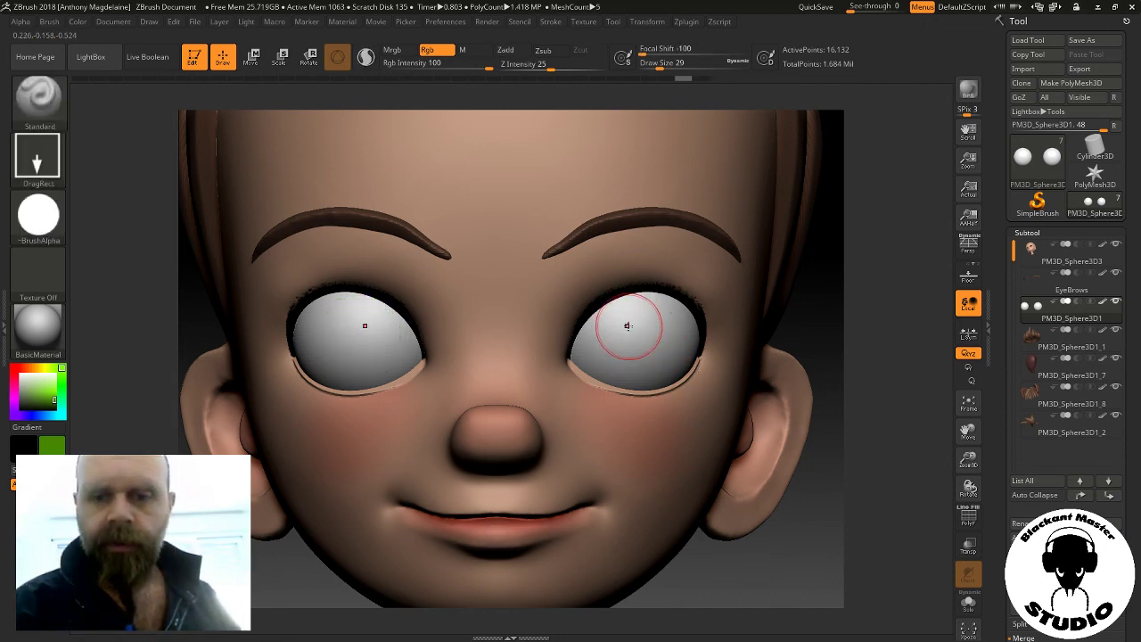
{"action": "left_click_drag", "start_coordinate": [640, 340], "coordinate": [676, 384]}
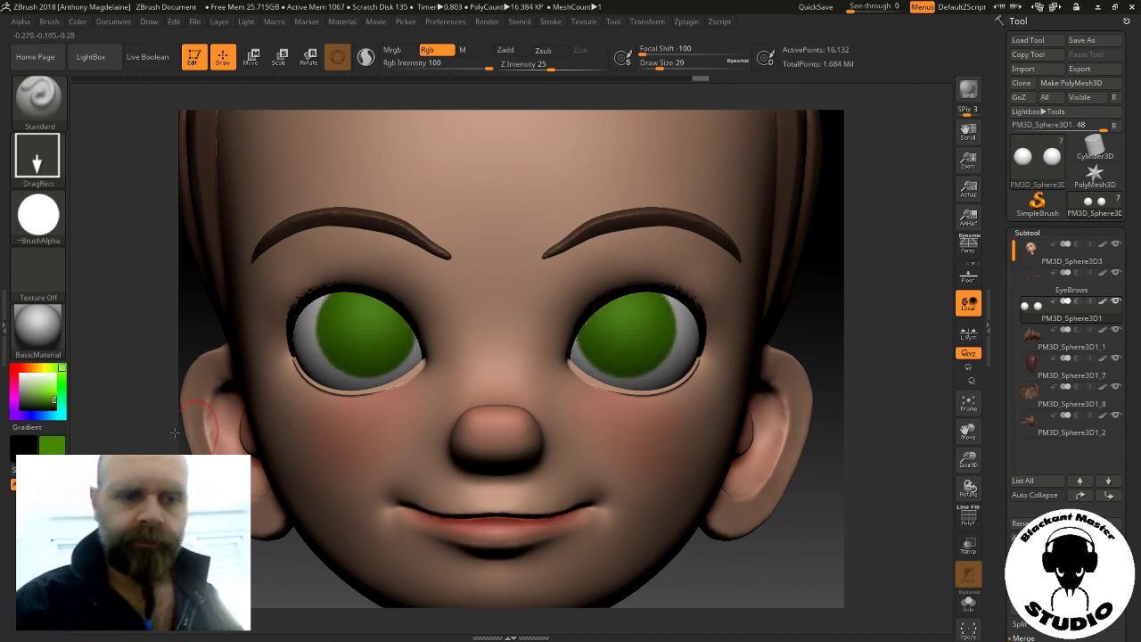
Paint black pupils into both irises and pick white for the highlights
{"action": "left_click", "coordinate": [36, 406]}
{"action": "left_click_drag", "start_coordinate": [36, 405], "coordinate": [19, 411]}
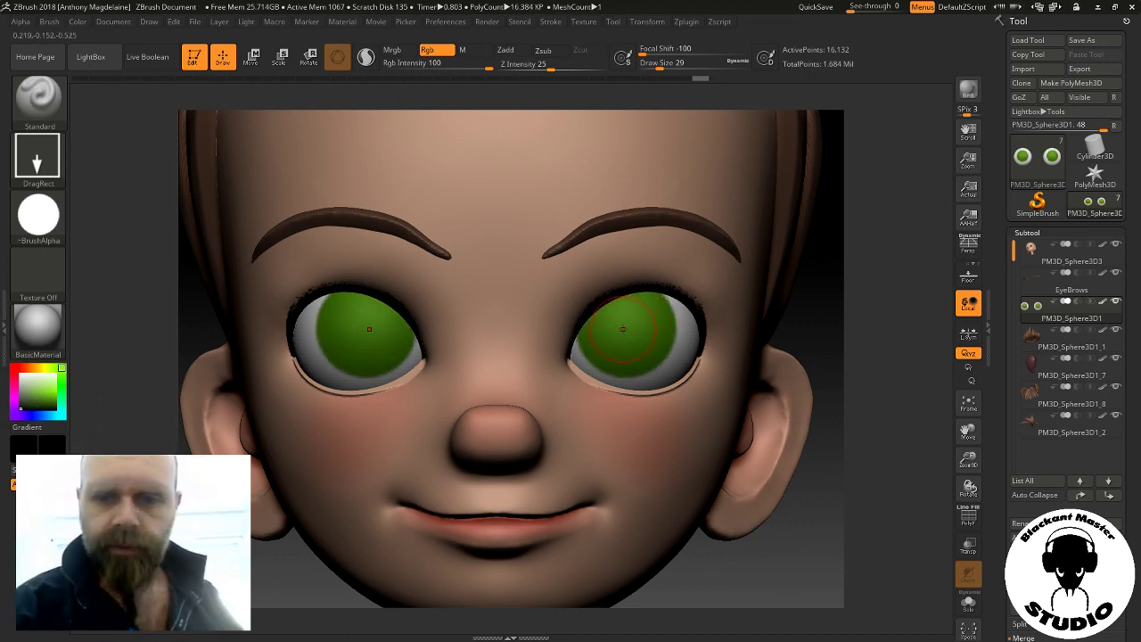
{"action": "left_click_drag", "start_coordinate": [624, 325], "coordinate": [656, 359]}
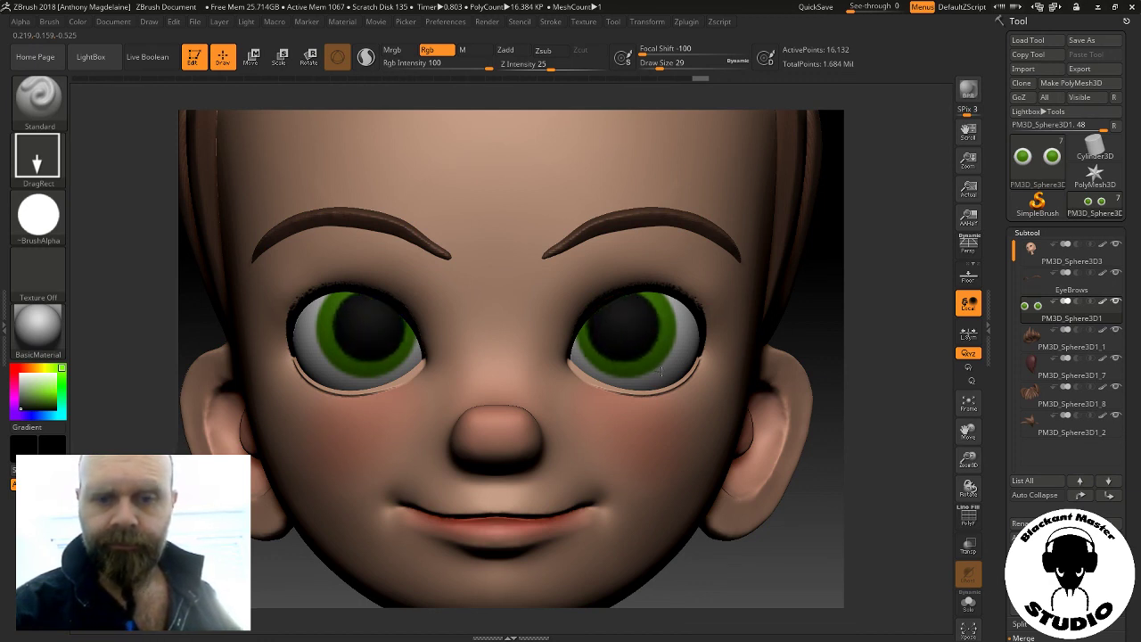
{"action": "left_click", "coordinate": [51, 444]}
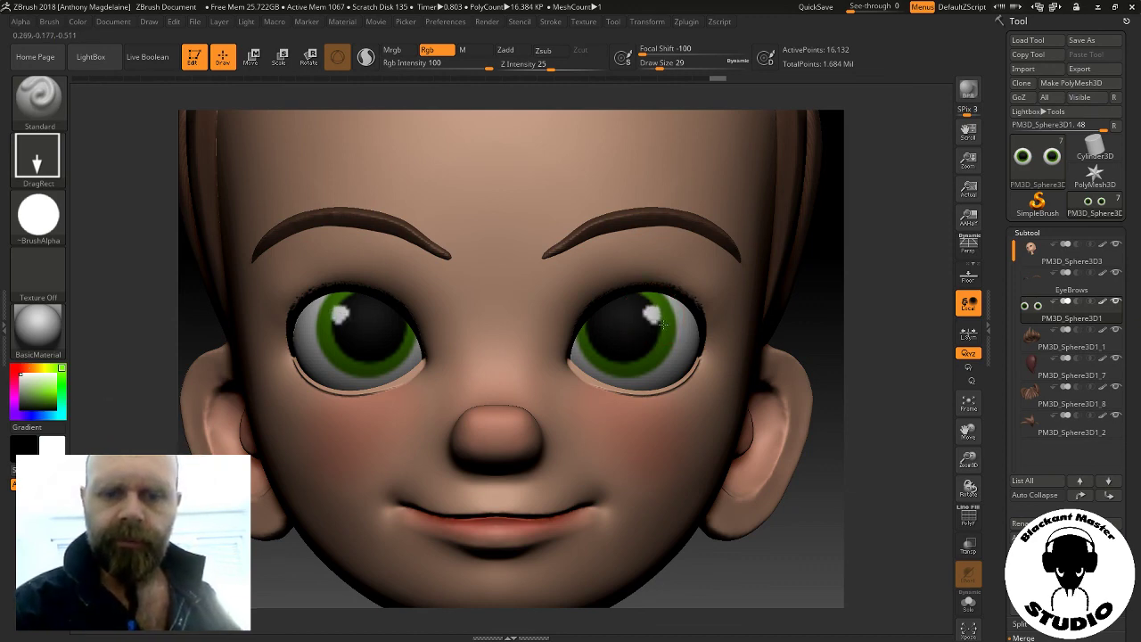
{"action": "left_click", "coordinate": [970, 408]}
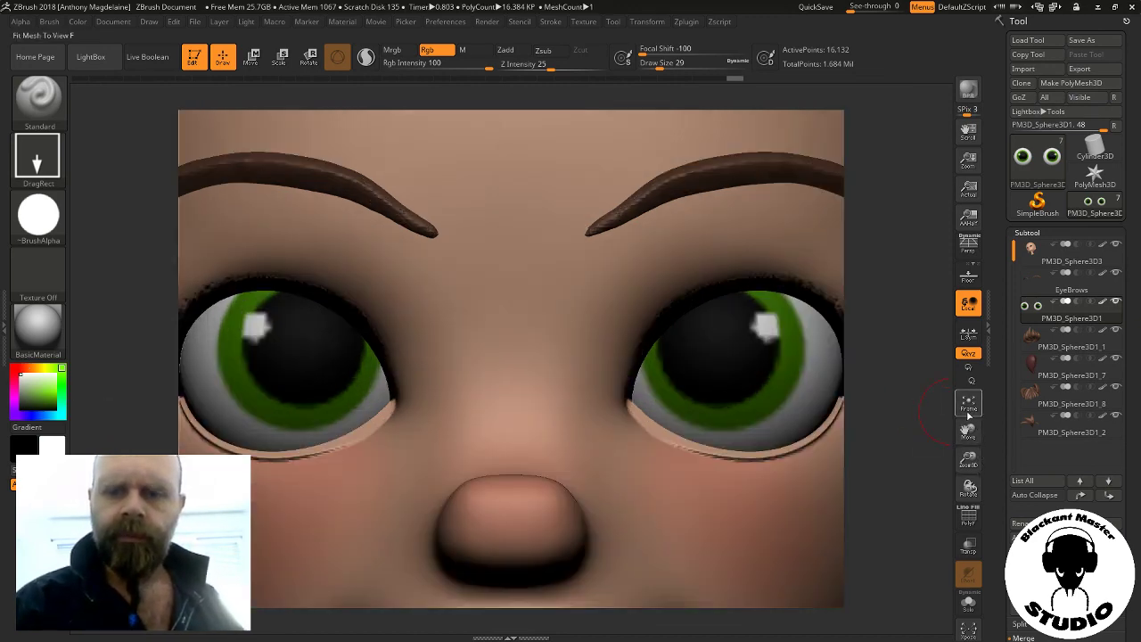
Fit the whole head in view and rotate it to a three-quarter angle
{"action": "left_click", "coordinate": [969, 410]}
{"action": "mouse_move", "coordinate": [869, 481]}
{"action": "left_mouse_down"}
{"action": "mouse_move", "coordinate": [874, 496]}
{"action": "mouse_move", "coordinate": [814, 513]}
{"action": "mouse_move", "coordinate": [858, 498]}
{"action": "mouse_move", "coordinate": [817, 572]}
{"action": "left_mouse_up"}
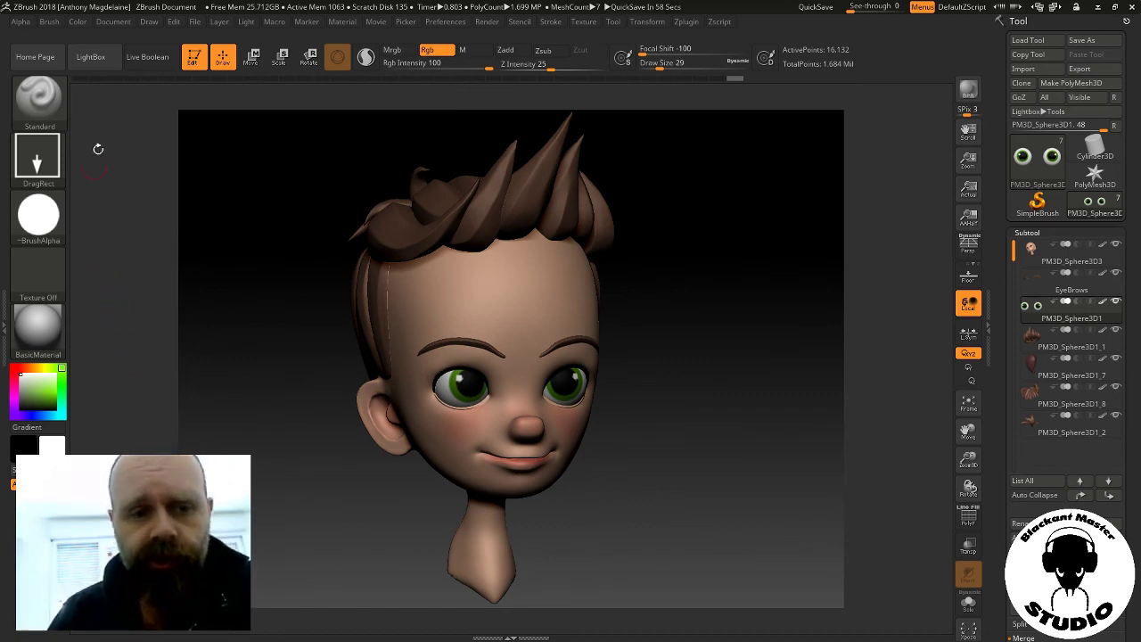
Preview the head in a dark chrome, Chrome BrightBlueTint and Droplet materials
{"action": "left_click", "coordinate": [21, 22]}
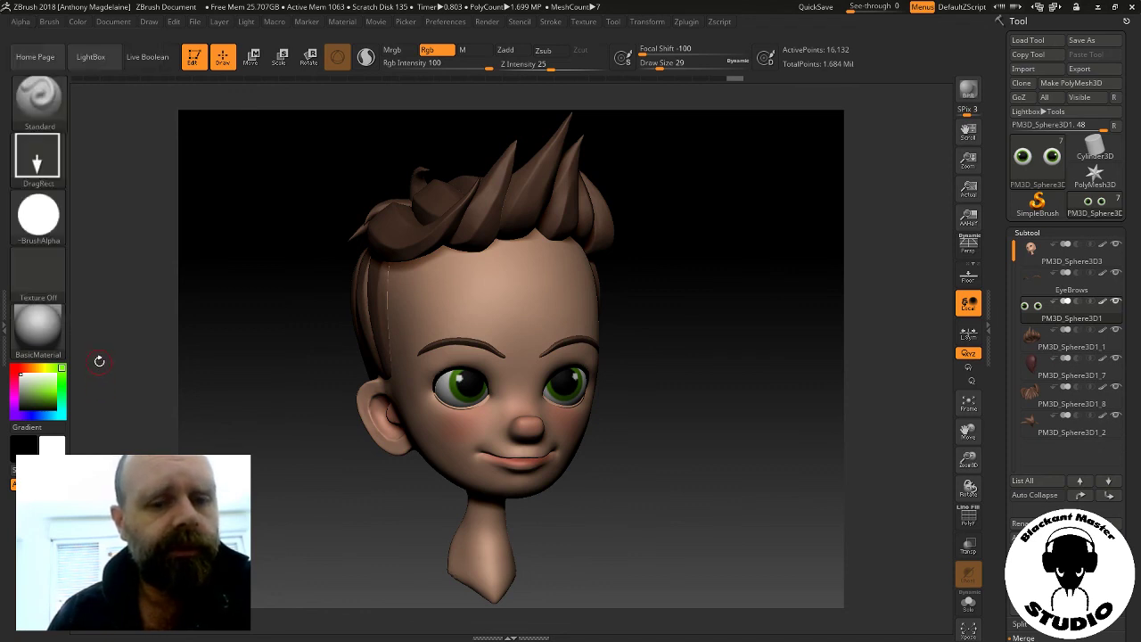
{"action": "left_click", "coordinate": [51, 344]}
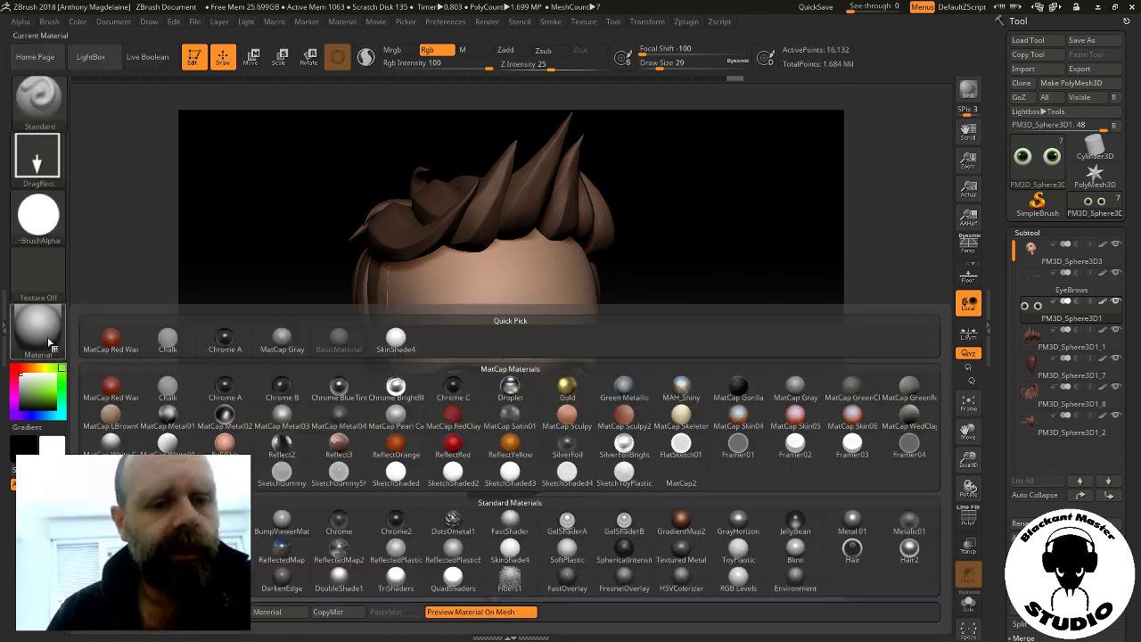
{"action": "left_click", "coordinate": [224, 392]}
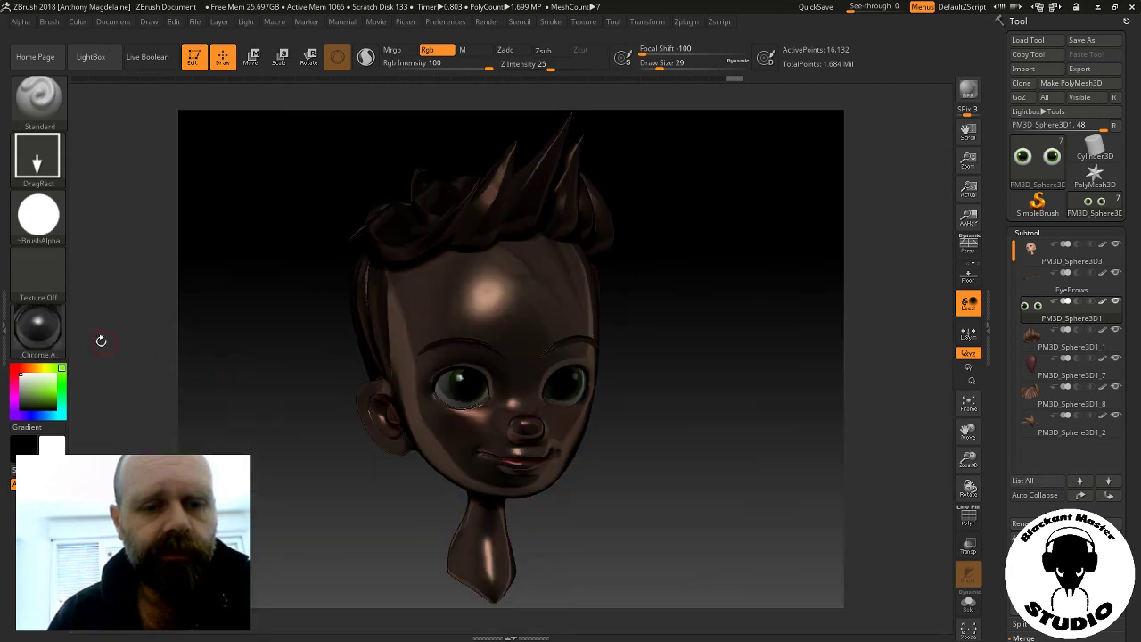
{"action": "left_click", "coordinate": [60, 334]}
{"action": "left_click", "coordinate": [398, 390]}
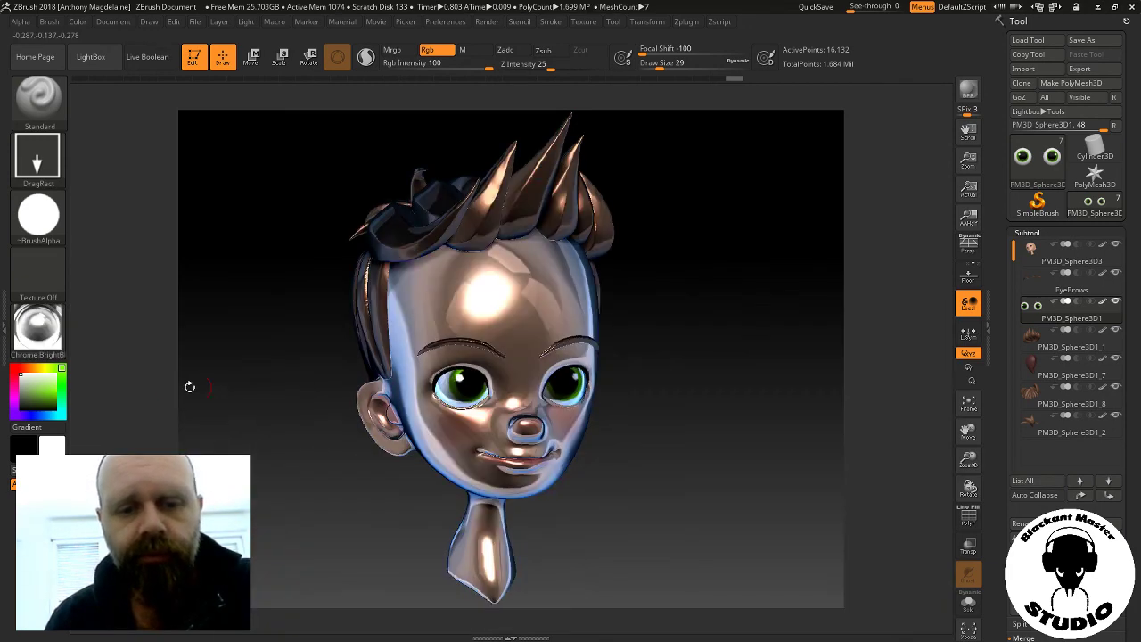
{"action": "left_click", "coordinate": [48, 334]}
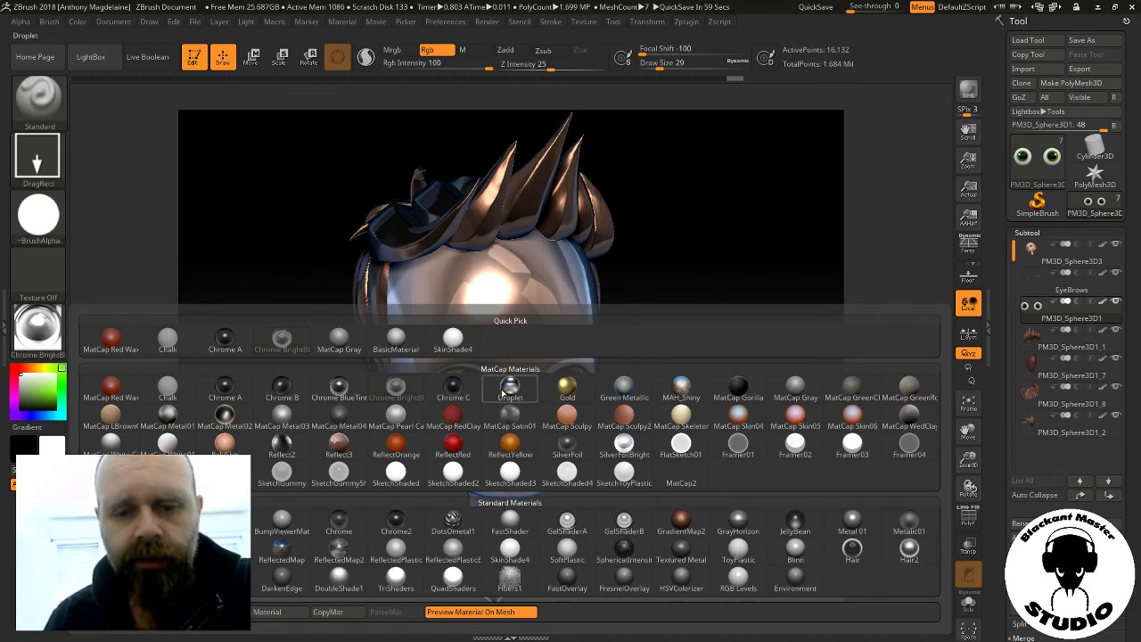
{"action": "left_click", "coordinate": [510, 387]}
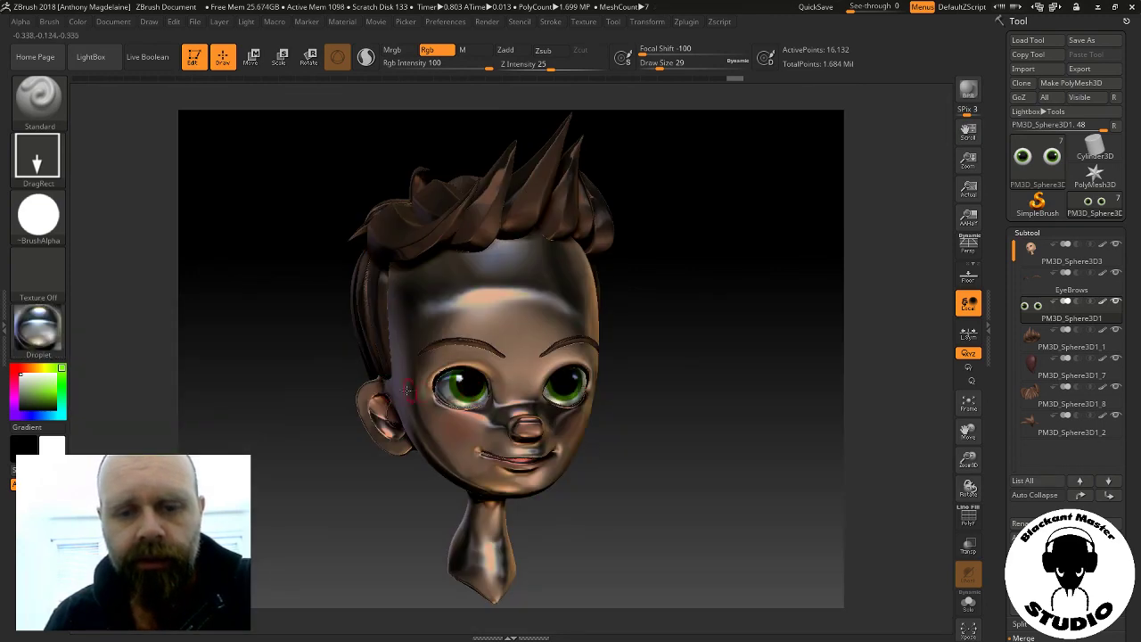
Preview ReflectedMap2 and ReflectedMap, settle on SilverFoilBright, and orbit to inspect it
{"action": "left_click", "coordinate": [25, 330]}
{"action": "left_click", "coordinate": [344, 555]}
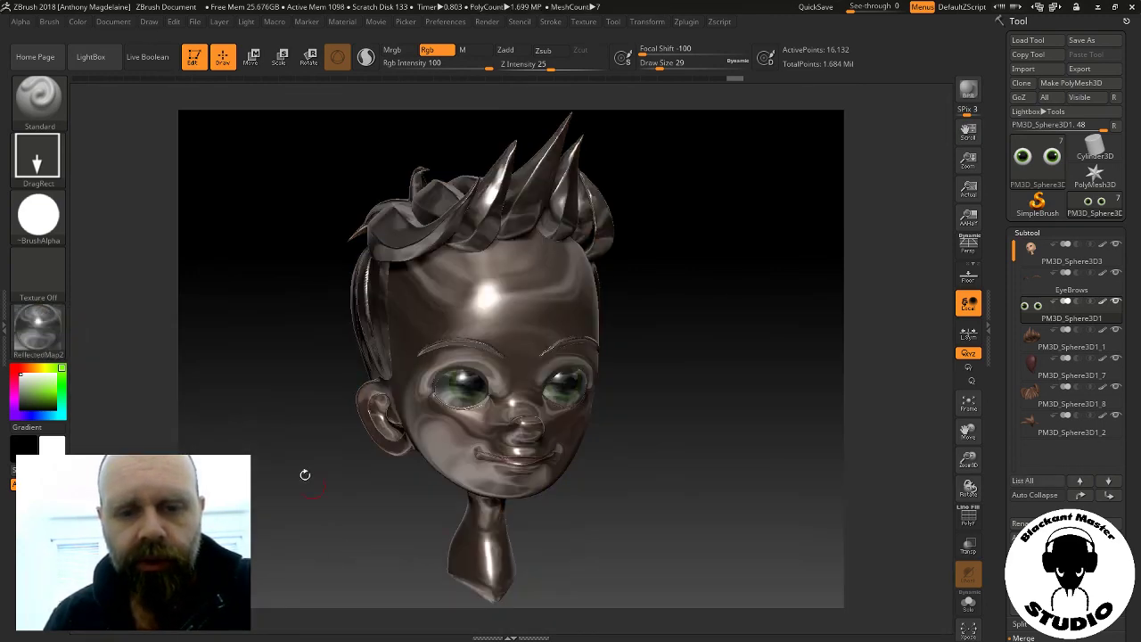
{"action": "left_click", "coordinate": [37, 326]}
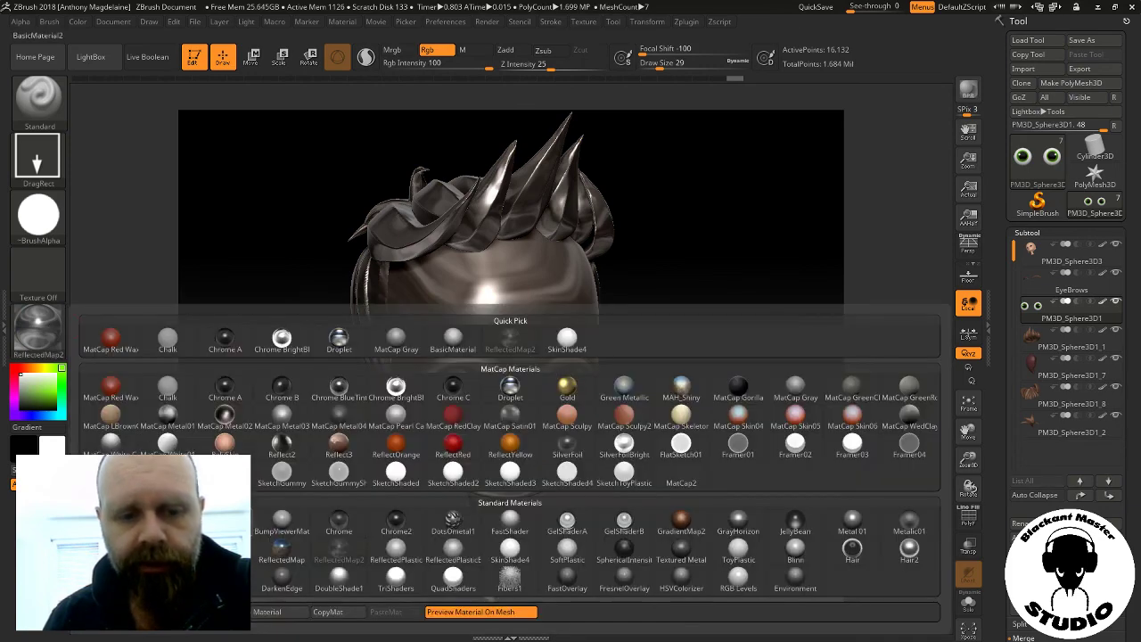
{"action": "left_click", "coordinate": [280, 555]}
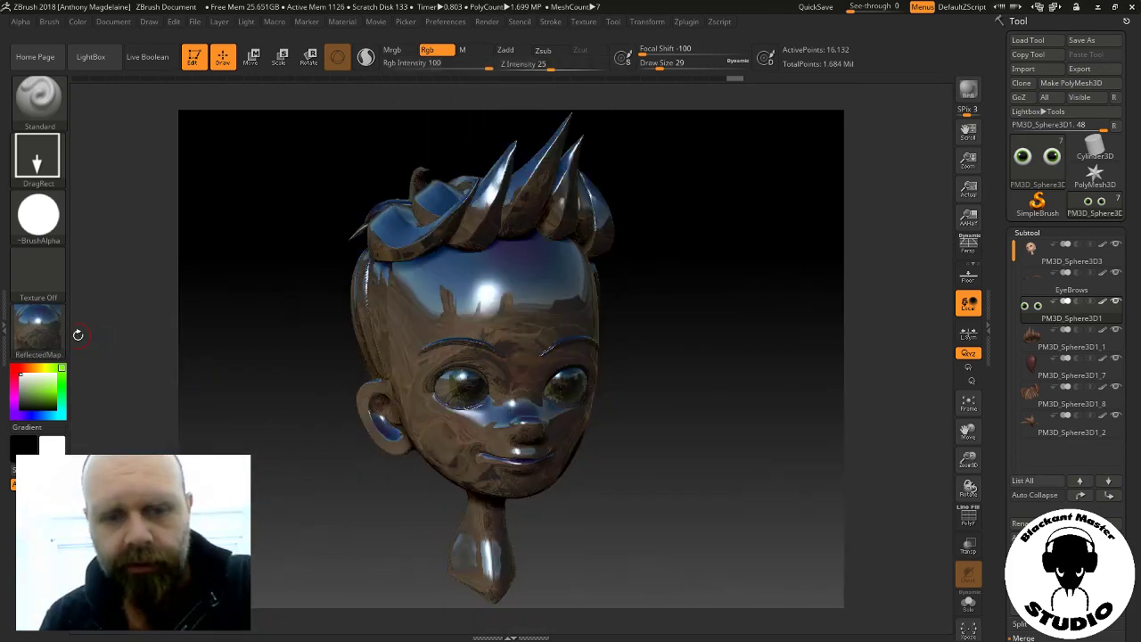
{"action": "left_click", "coordinate": [37, 330]}
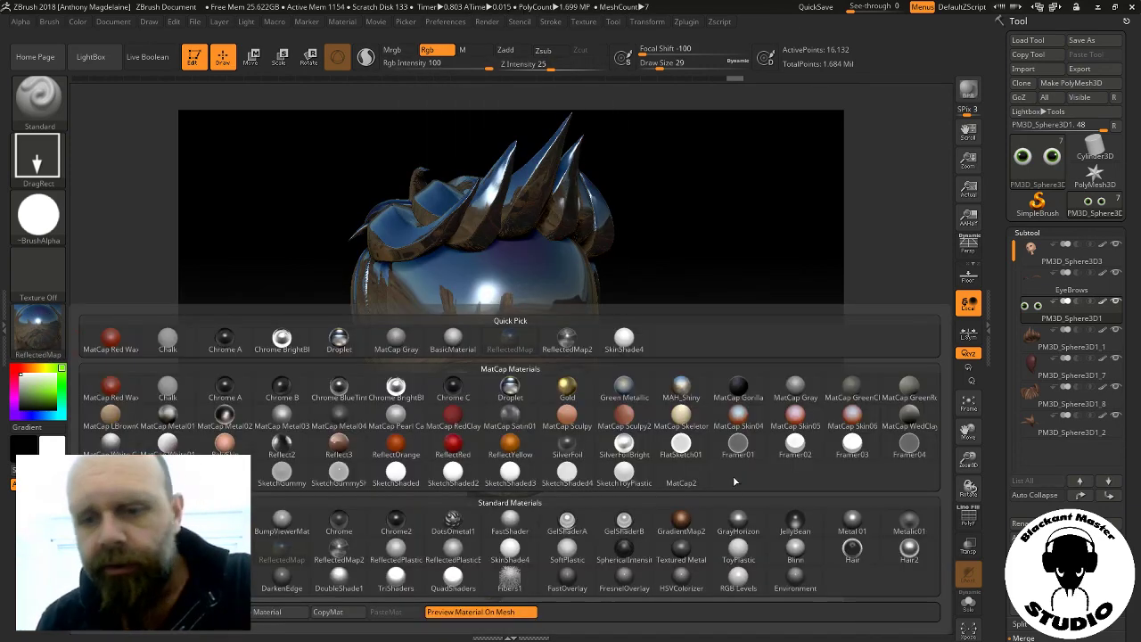
{"action": "left_click", "coordinate": [607, 453]}
{"action": "mouse_move", "coordinate": [262, 369]}
{"action": "left_mouse_down"}
{"action": "mouse_move", "coordinate": [265, 382]}
{"action": "mouse_move", "coordinate": [255, 380]}
{"action": "left_mouse_up"}
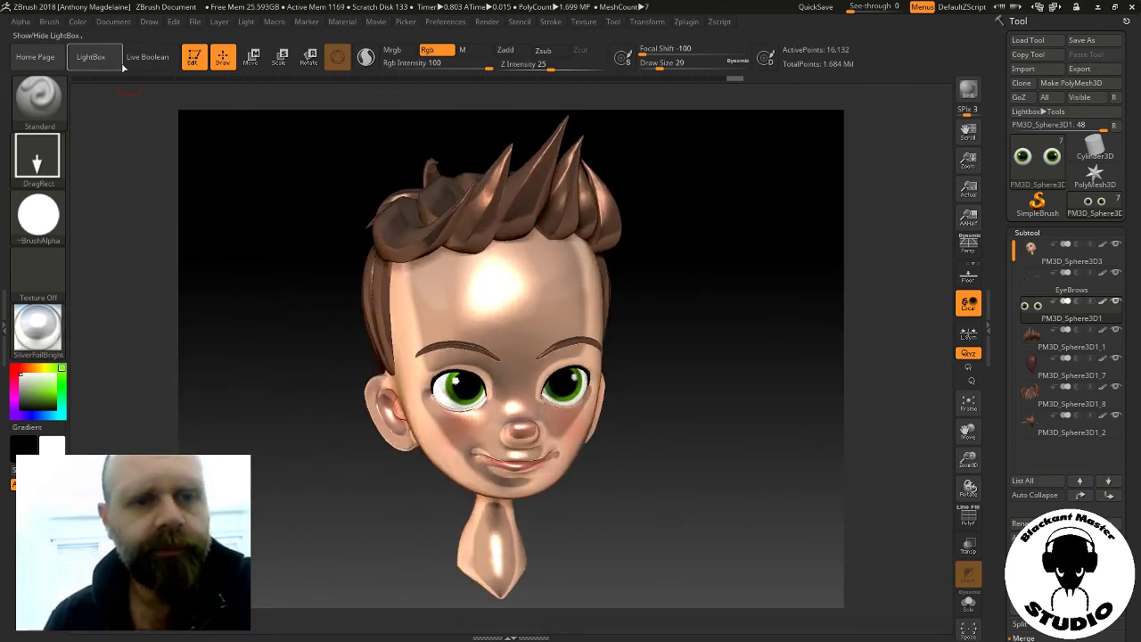
Fill the head with BasicMaterial using M-only FillObject, re-enable Rgb, then orbit to check
{"action": "left_click", "coordinate": [464, 50]}
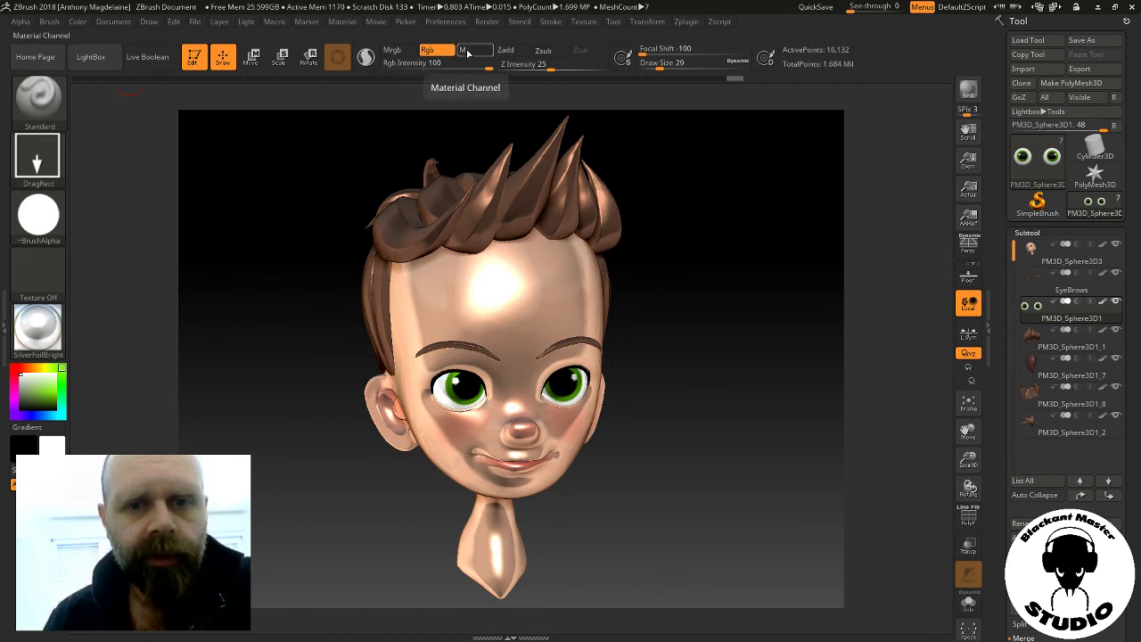
{"action": "left_click", "coordinate": [79, 22]}
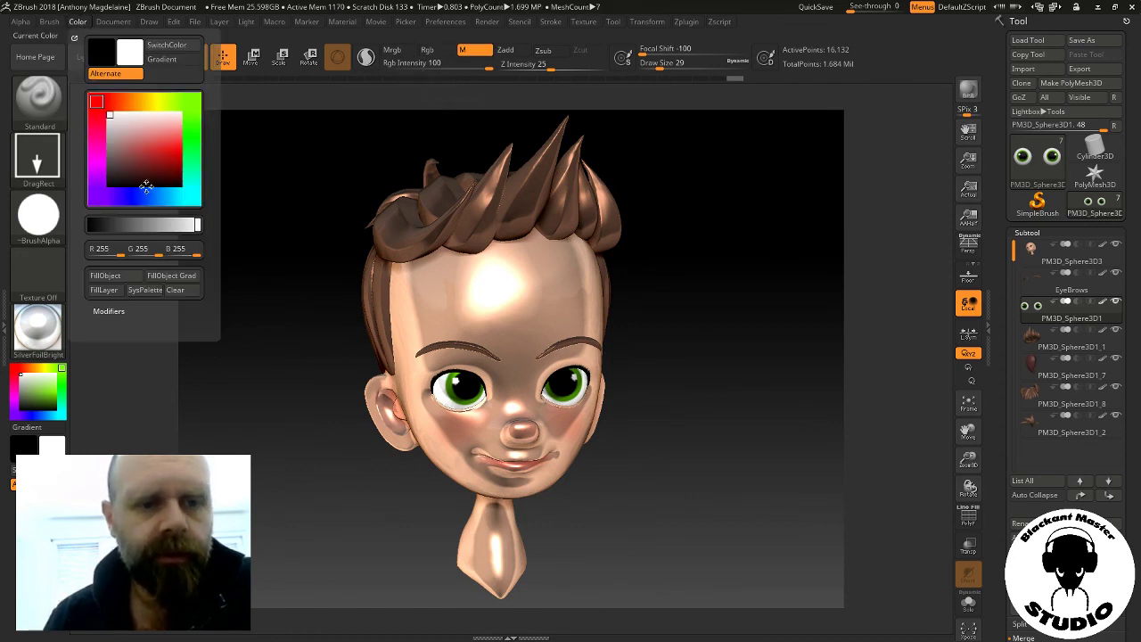
{"action": "left_click", "coordinate": [129, 278]}
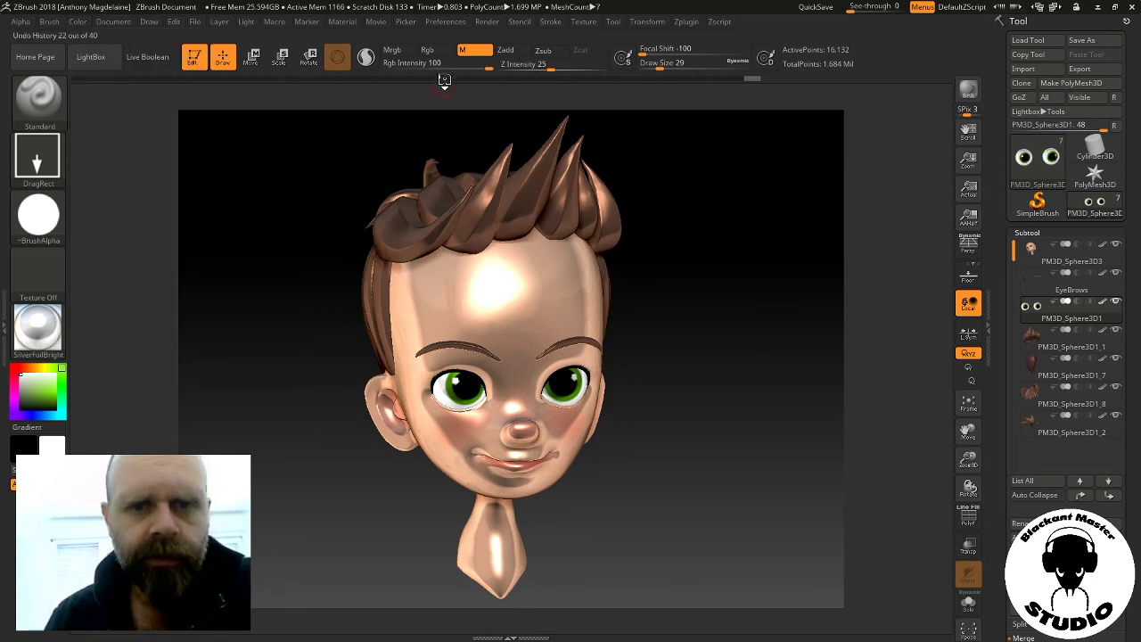
{"action": "left_click", "coordinate": [436, 51]}
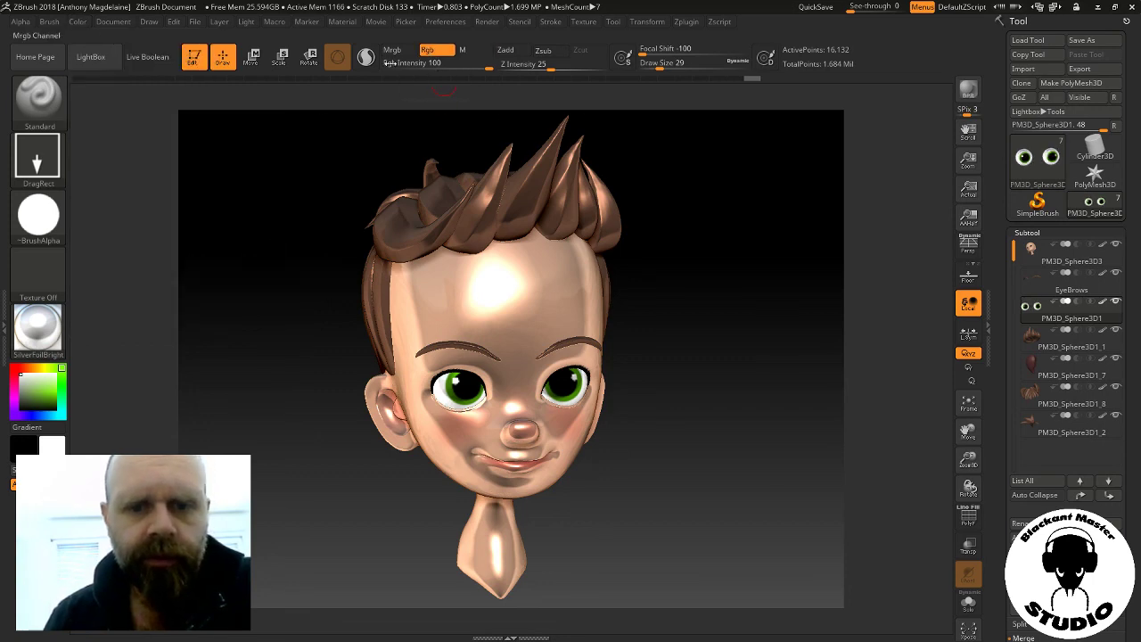
{"action": "left_click", "coordinate": [37, 328]}
{"action": "left_click", "coordinate": [509, 339]}
{"action": "mouse_move", "coordinate": [634, 402]}
{"action": "left_mouse_down"}
{"action": "mouse_move", "coordinate": [748, 413]}
{"action": "mouse_move", "coordinate": [692, 422]}
{"action": "left_mouse_up"}
{"action": "left_click_drag", "start_coordinate": [753, 391], "coordinate": [745, 388]}
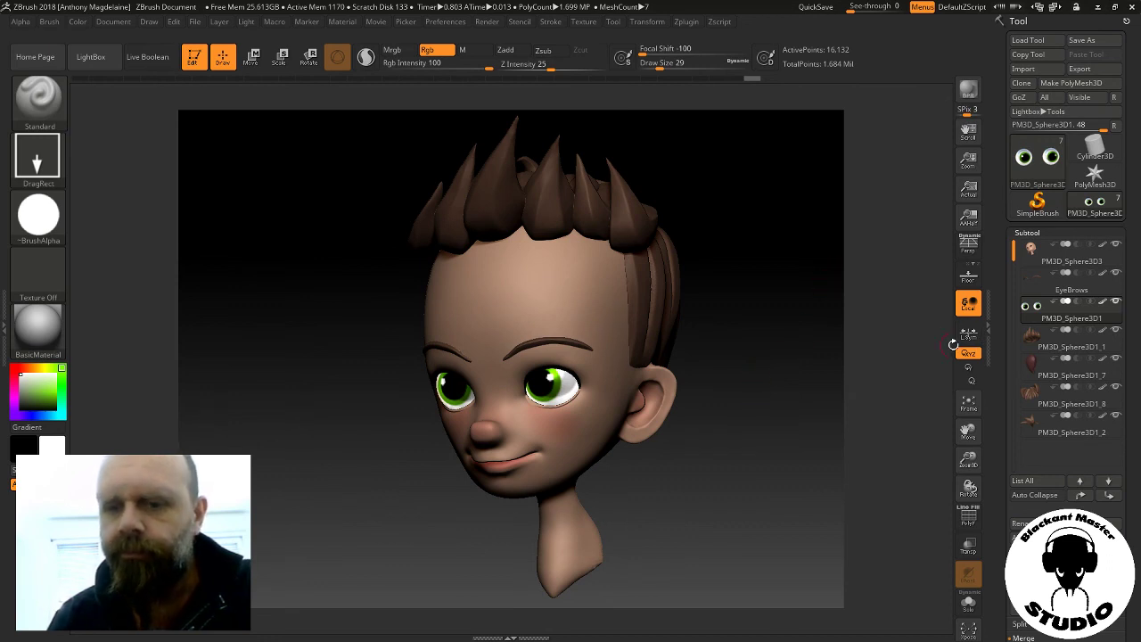
{"action": "mouse_move", "coordinate": [821, 323]}
{"action": "left_mouse_down"}
{"action": "mouse_move", "coordinate": [860, 309]}
{"action": "mouse_move", "coordinate": [852, 319]}
{"action": "left_mouse_up"}
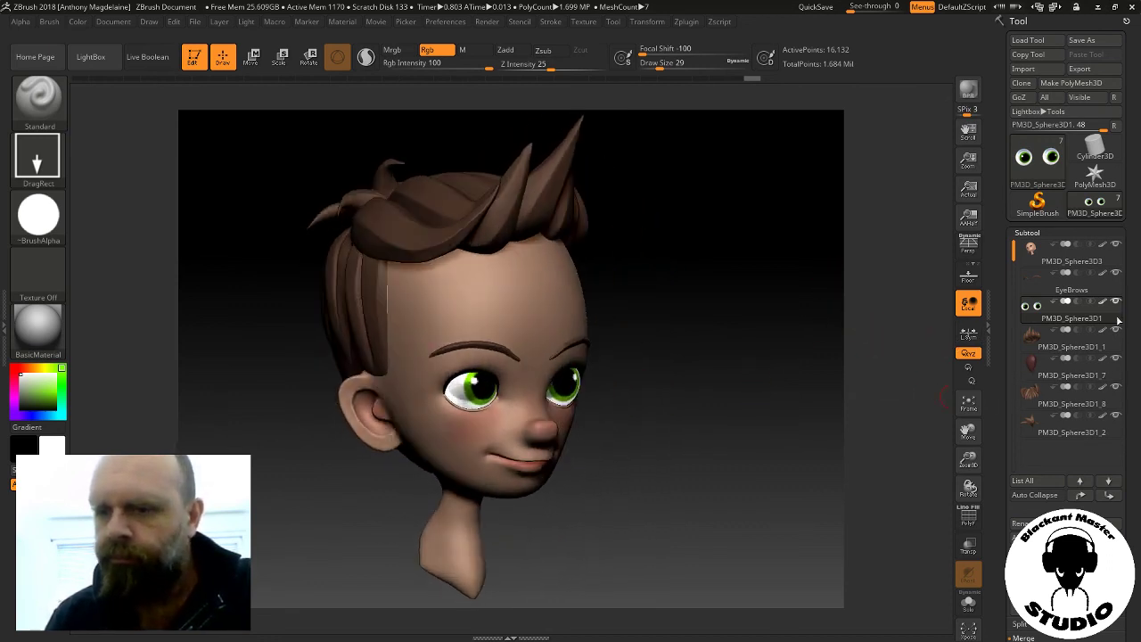
{"action": "left_click", "coordinate": [1082, 40]}
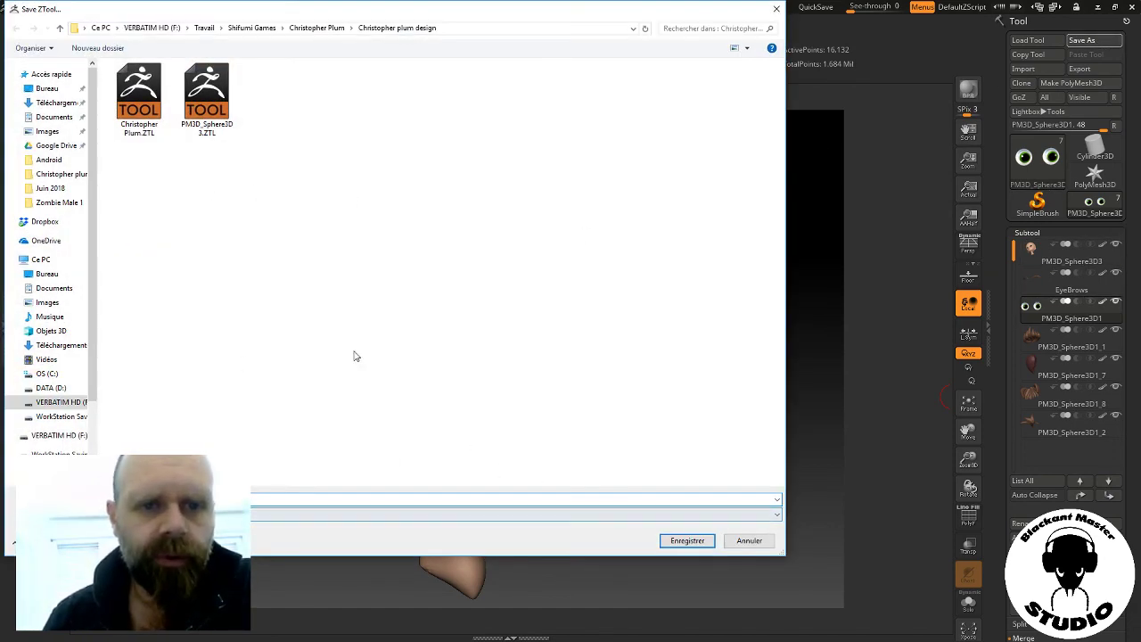
{"action": "double_click", "coordinate": [138, 98]}
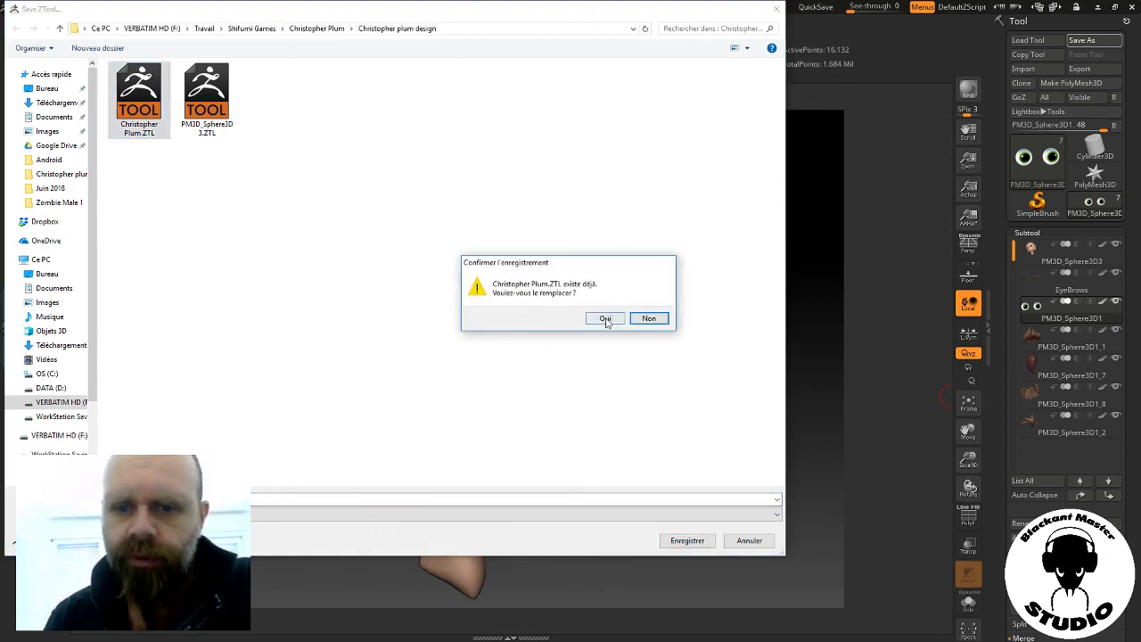
{"action": "left_click", "coordinate": [606, 319]}
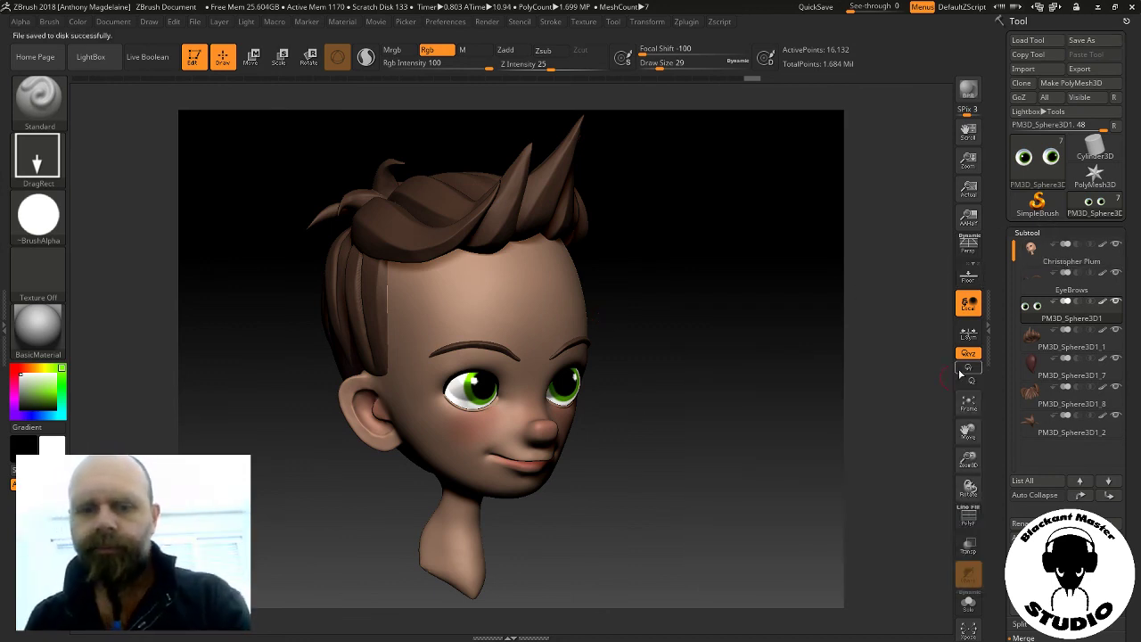
Orbit and rescale the head to inspect it, then switch the canvas to AAHalf
{"action": "left_click_drag", "start_coordinate": [831, 371], "coordinate": [793, 385]}
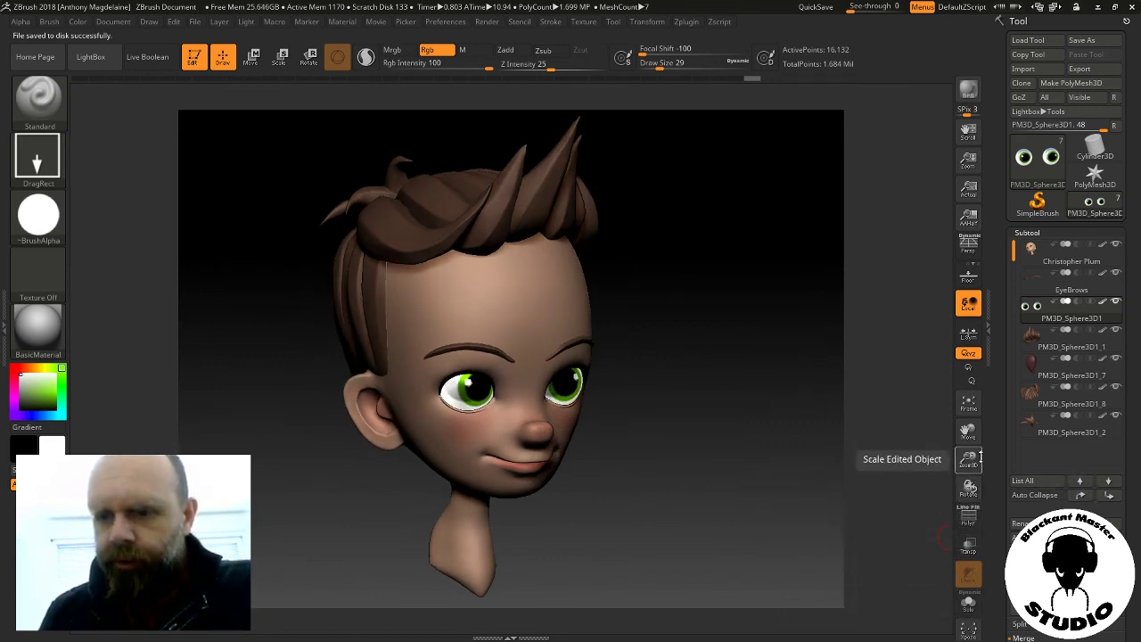
{"action": "left_click_drag", "start_coordinate": [970, 459], "coordinate": [970, 477]}
{"action": "mouse_move", "coordinate": [874, 468]}
{"action": "left_mouse_down"}
{"action": "mouse_move", "coordinate": [894, 471]}
{"action": "mouse_move", "coordinate": [739, 507]}
{"action": "mouse_move", "coordinate": [770, 438]}
{"action": "mouse_move", "coordinate": [772, 455]}
{"action": "left_mouse_up"}
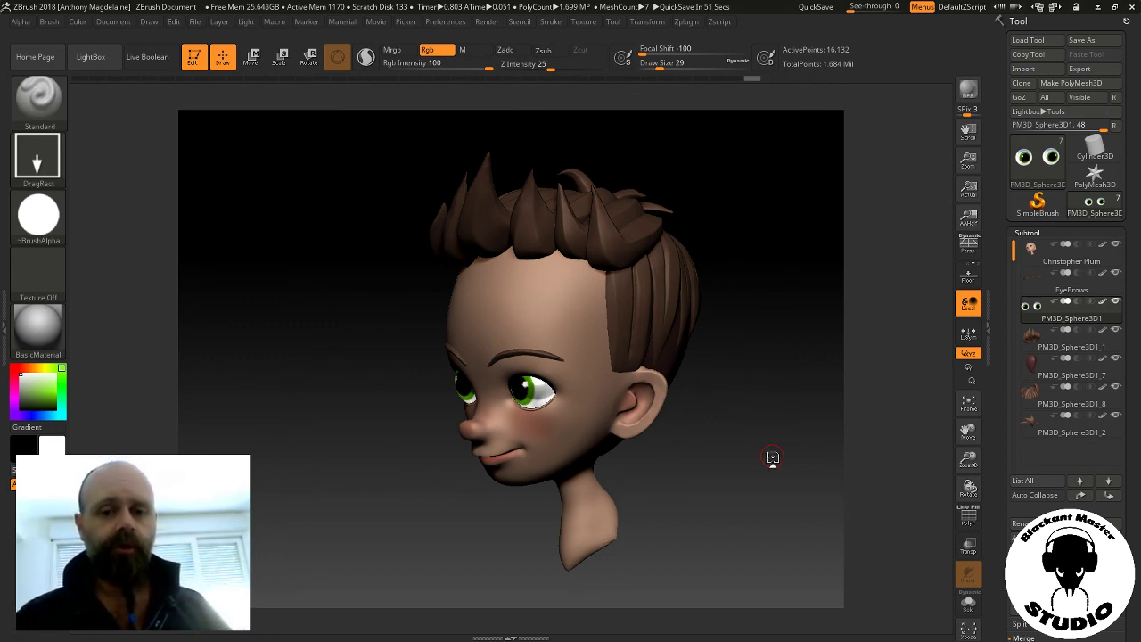
{"action": "left_click_drag", "start_coordinate": [761, 446], "coordinate": [867, 403]}
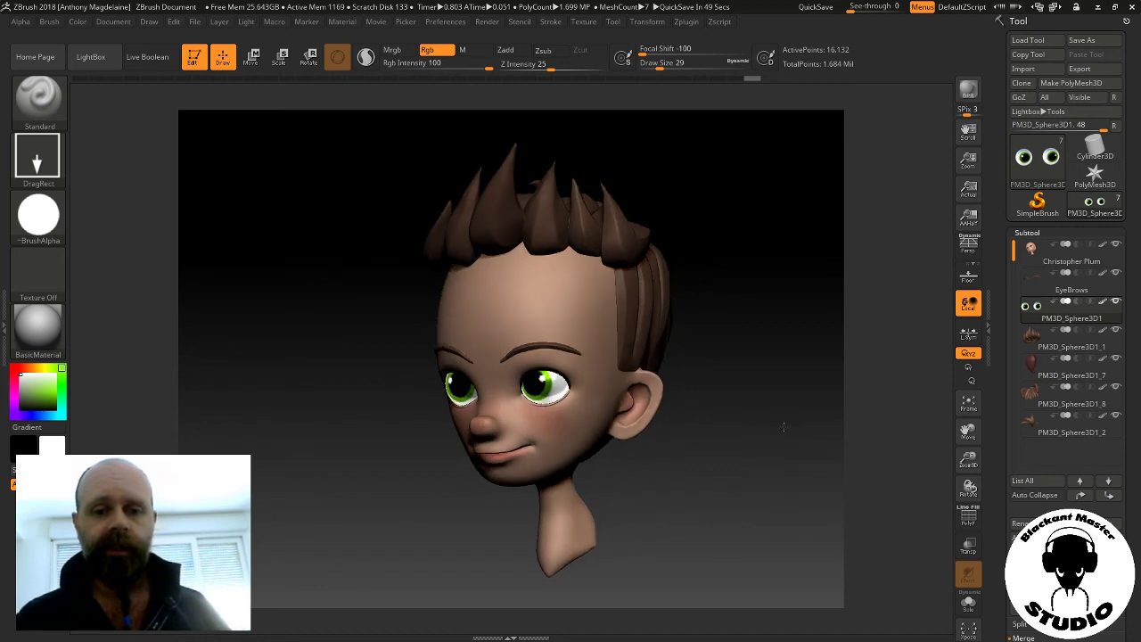
{"action": "left_click", "coordinate": [969, 217]}
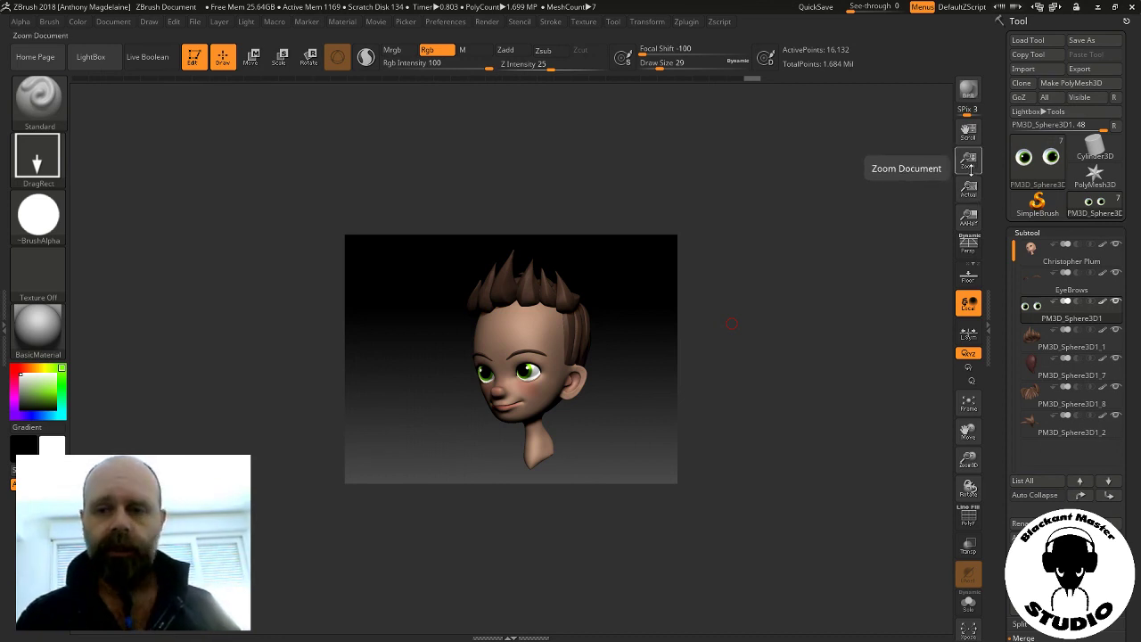
{"action": "left_click", "coordinate": [970, 188]}
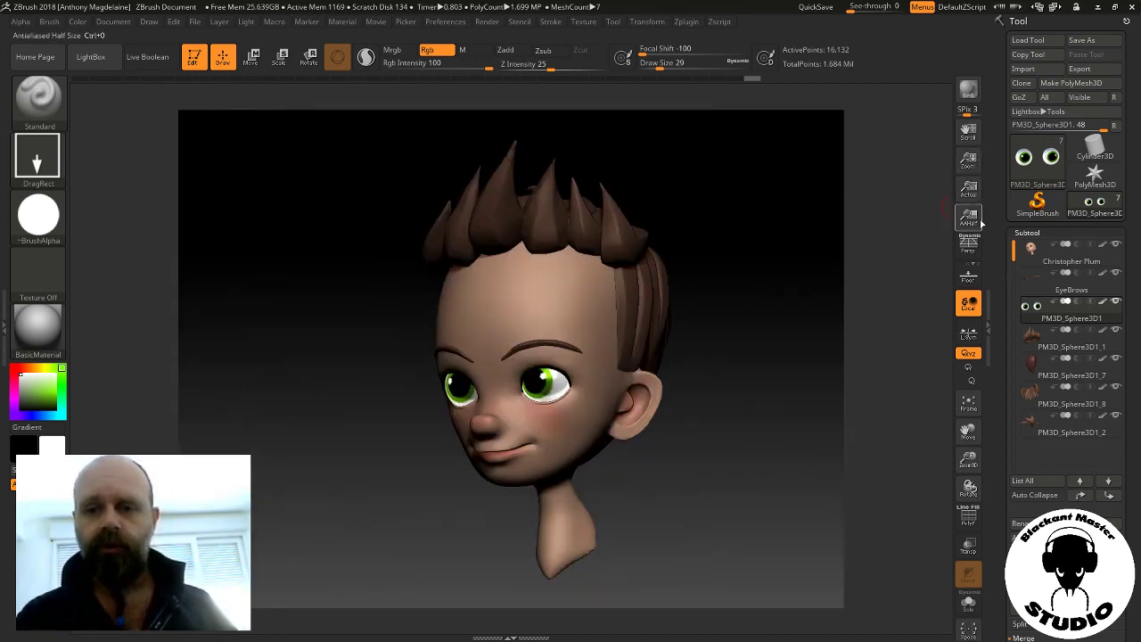
{"action": "left_click", "coordinate": [969, 217]}
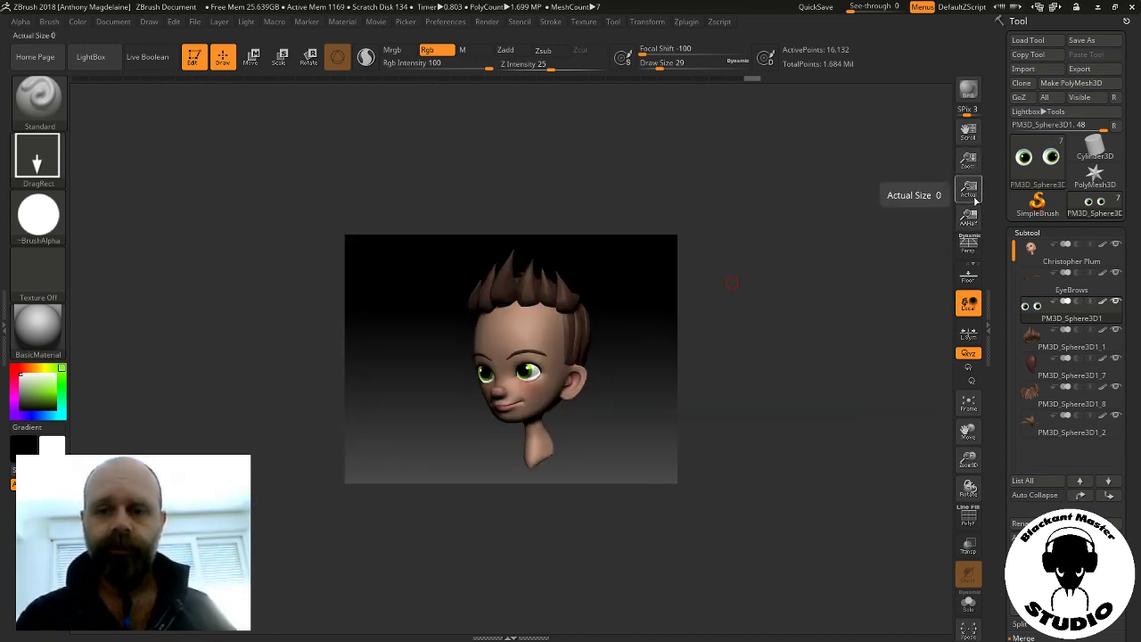
{"action": "left_click", "coordinate": [969, 404]}
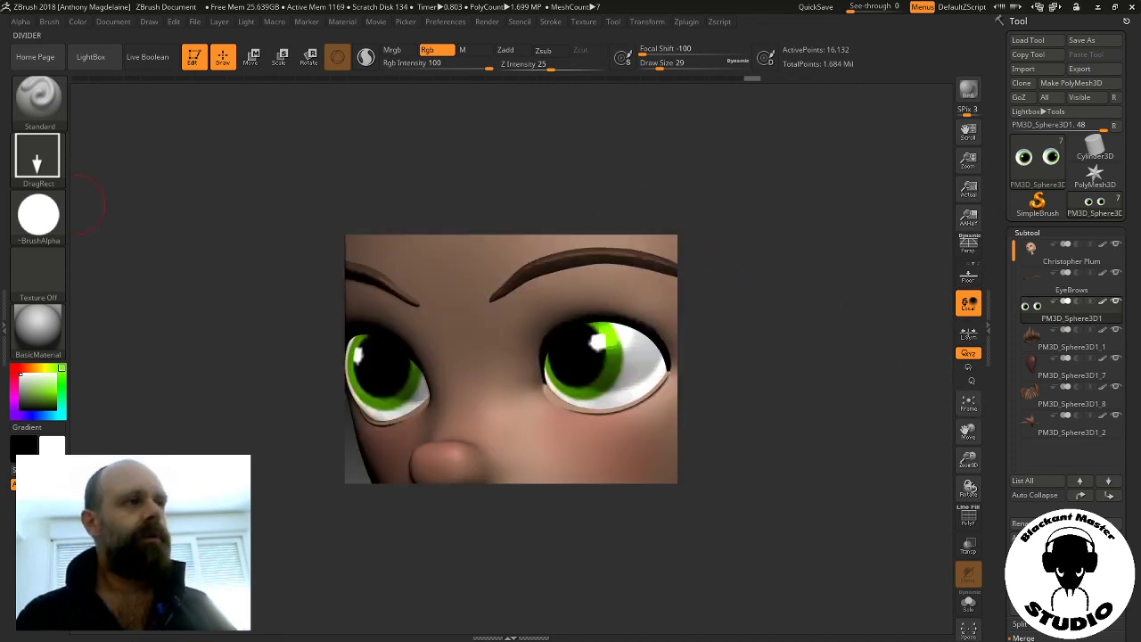
{"action": "left_click", "coordinate": [968, 406]}
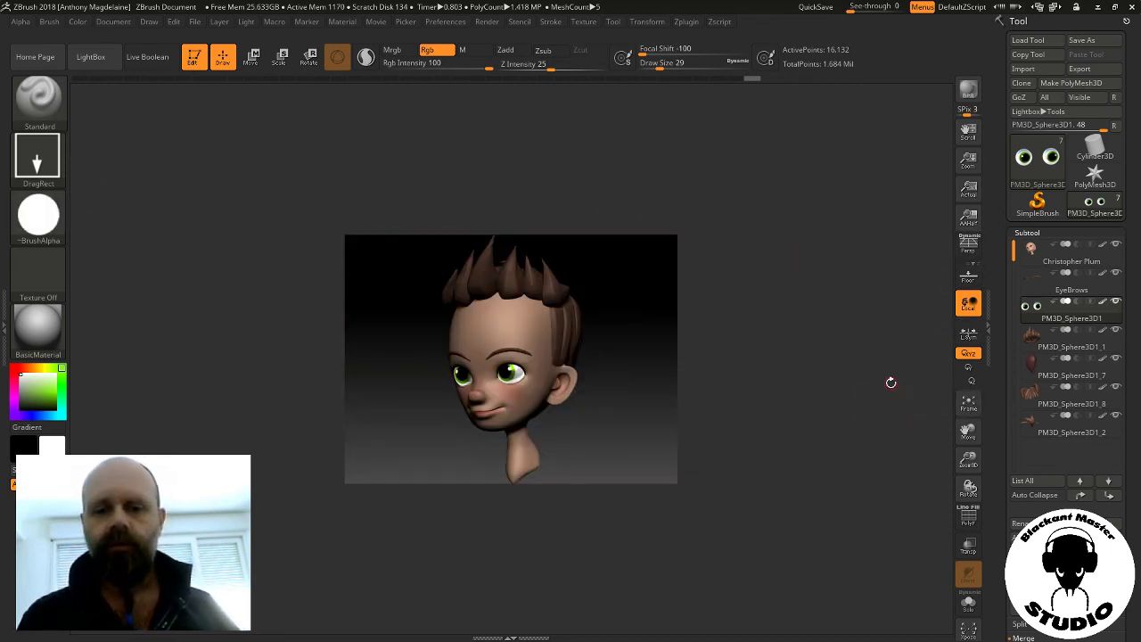